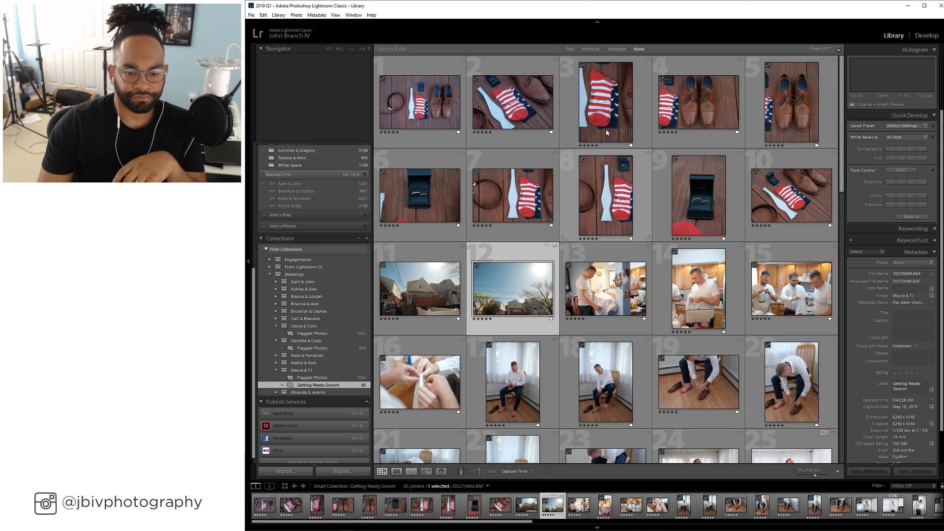
Open DSCF0502.RAF for developing, apply the X-T3 Color [JBIV] preset and level it with the Upright Level correction.
{"action": "left_click", "coordinate": [925, 35]}
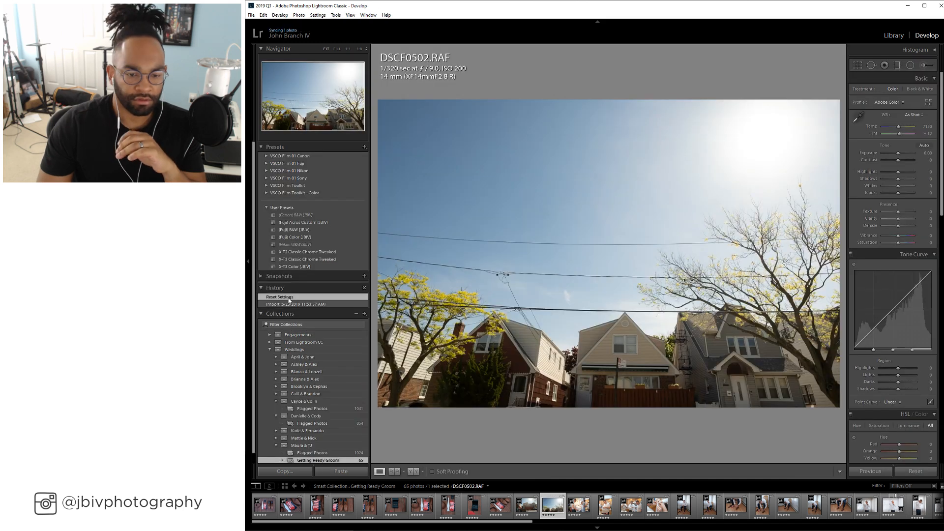
{"action": "scroll", "coordinate": [905, 338], "scroll_direction": "down", "scroll_amount": 10}
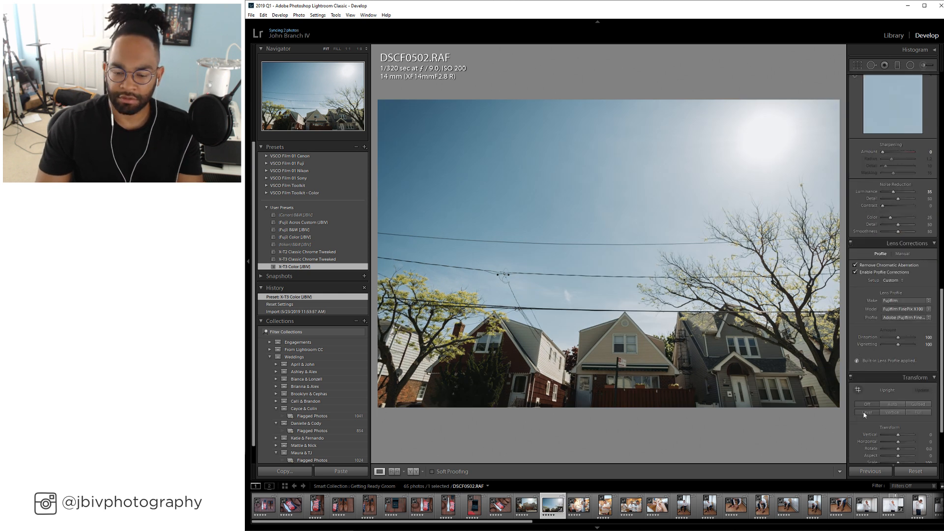
{"action": "left_click", "coordinate": [867, 413]}
Set the clarity of DSCF0502.RAF to +14 and its shadows to +65.
{"action": "scroll", "coordinate": [908, 219], "scroll_direction": "up", "scroll_amount": 10}
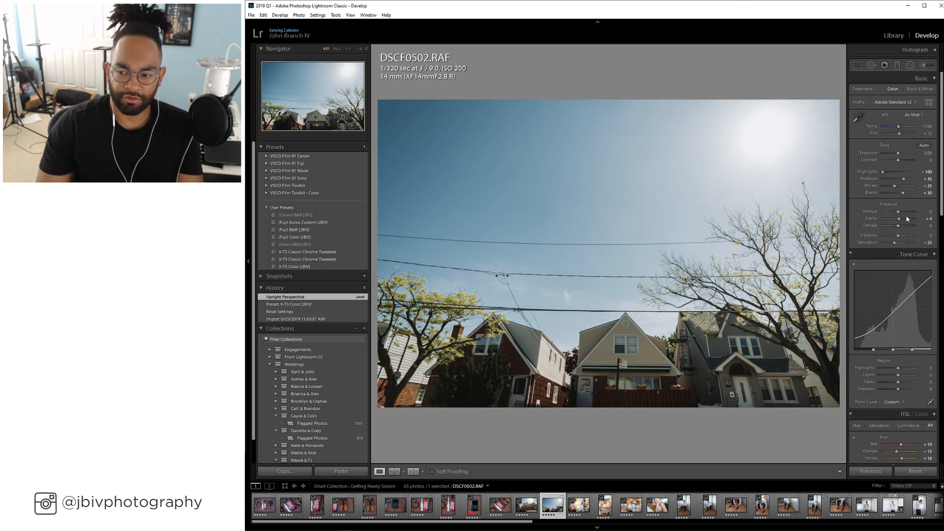
{"action": "scroll", "coordinate": [904, 218], "scroll_direction": "up", "scroll_amount": 5}
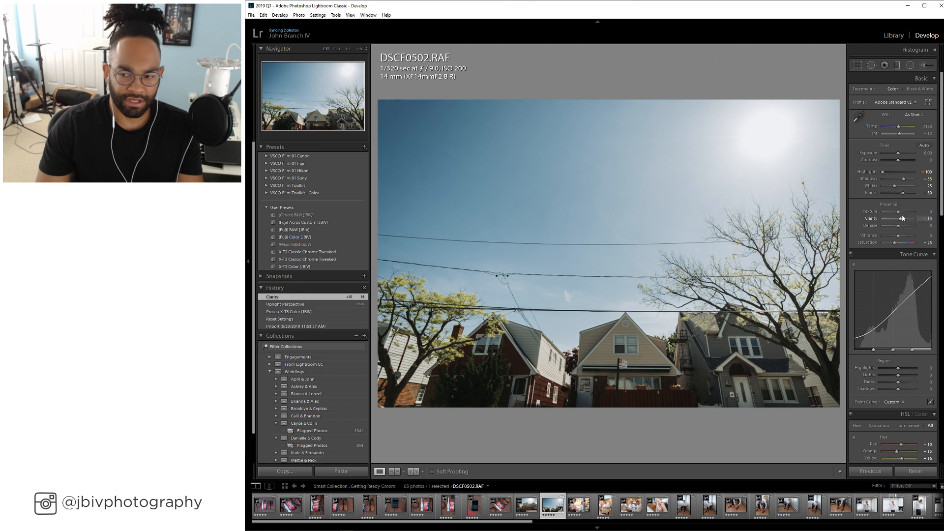
{"action": "scroll", "coordinate": [904, 178], "scroll_direction": "up", "scroll_amount": 10}
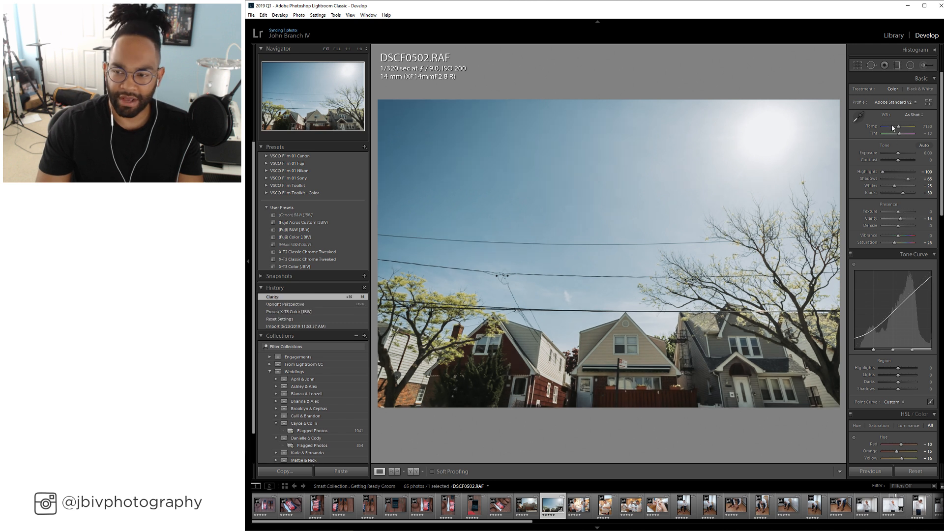
Set the white balance of DSCF0502.RAF to temperature 6450 and tint +17, and its exposure to +0.50.
{"action": "scroll", "coordinate": [892, 125], "scroll_direction": "down", "scroll_amount": 4}
{"action": "scroll", "coordinate": [892, 126], "scroll_direction": "down", "scroll_amount": 3}
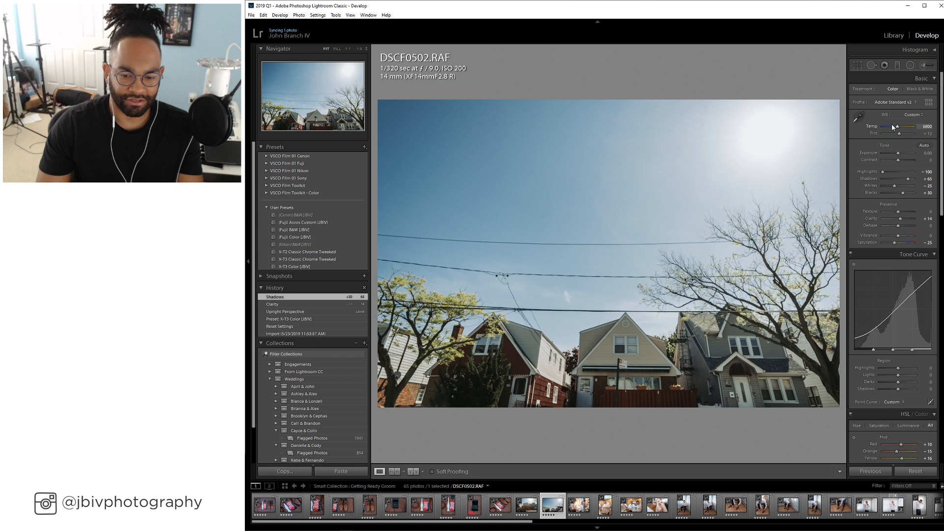
{"action": "scroll", "coordinate": [892, 127], "scroll_direction": "down", "scroll_amount": 3}
{"action": "scroll", "coordinate": [904, 154], "scroll_direction": "up", "scroll_amount": 5}
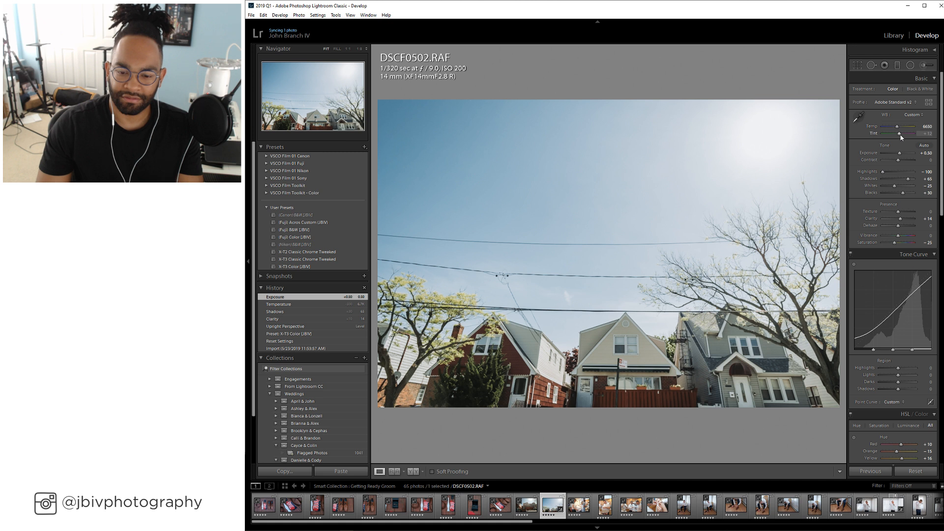
{"action": "scroll", "coordinate": [901, 134], "scroll_direction": "up", "scroll_amount": 5}
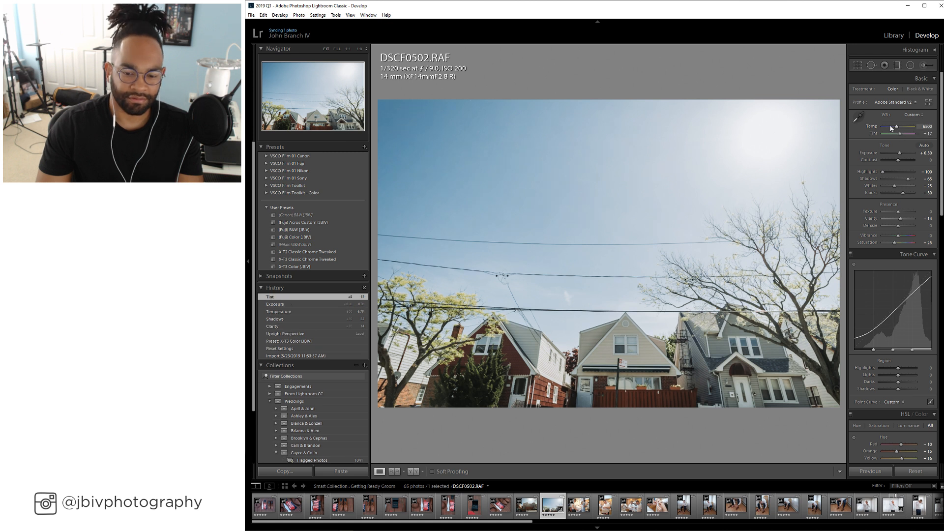
{"action": "scroll", "coordinate": [892, 129], "scroll_direction": "down", "scroll_amount": 4}
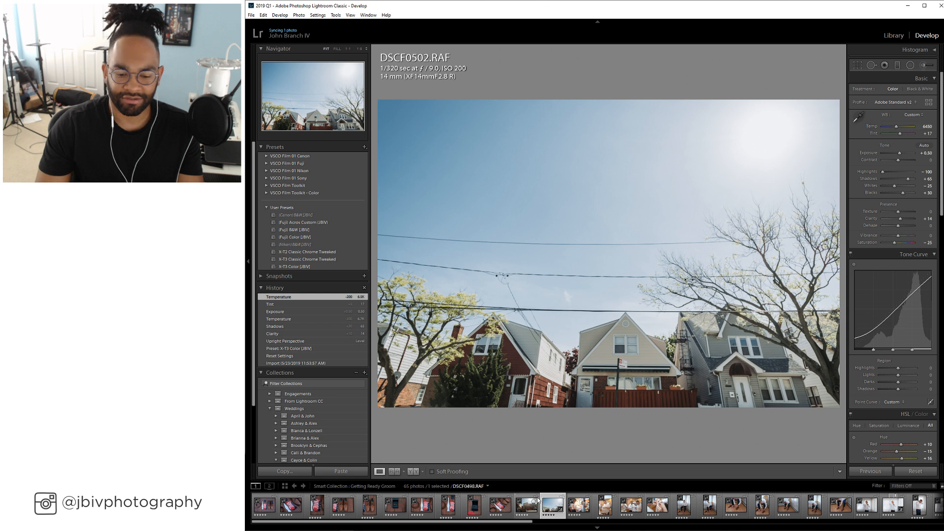
Copy the checked develop settings from DSCF0502.RAF and paste them onto the neighbouring house photo DSCF0498.RAF.
{"action": "key", "text": "ctrl+shift+c"}
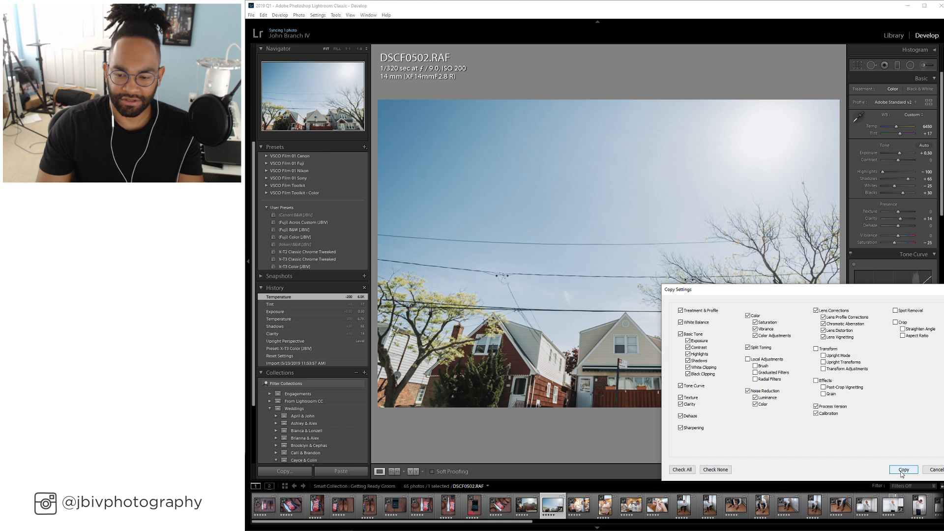
{"action": "left_click", "coordinate": [903, 469]}
{"action": "right_click", "coordinate": [527, 505]}
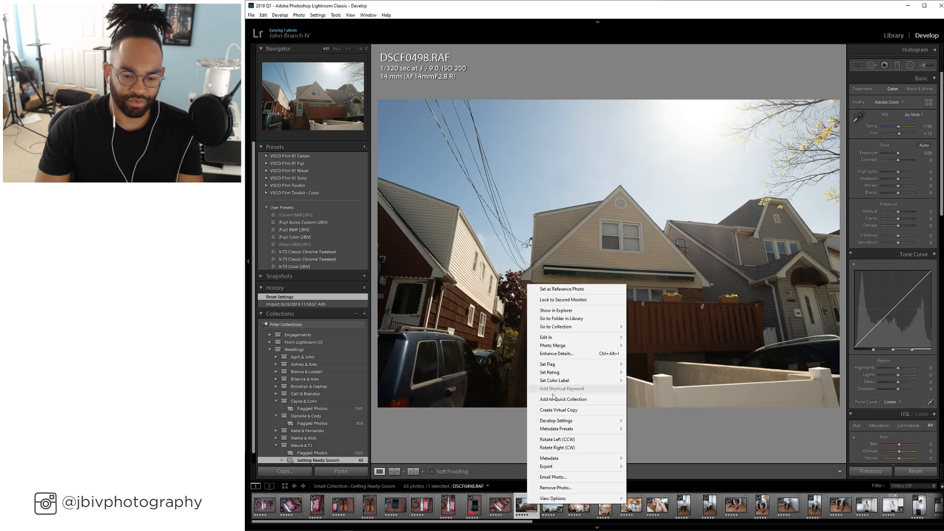
{"action": "mouse_move", "coordinate": [565, 422]}
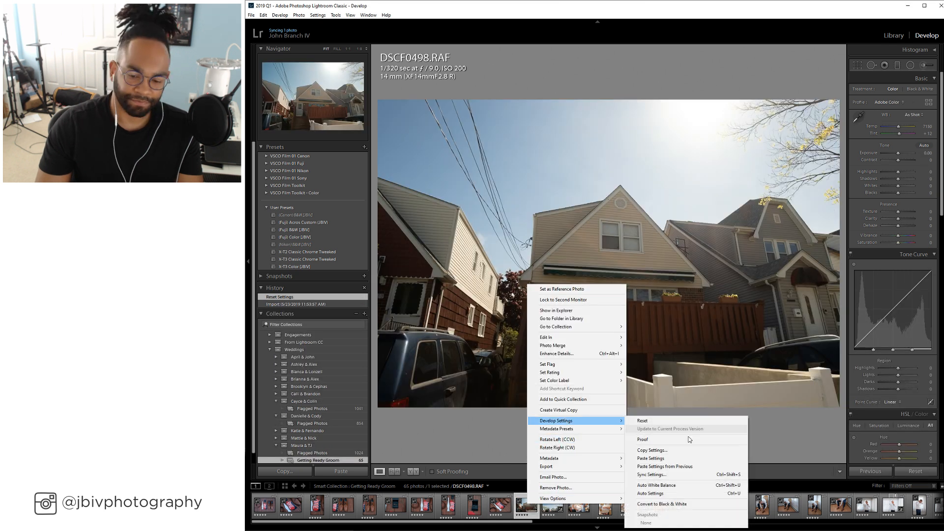
{"action": "left_click", "coordinate": [684, 459]}
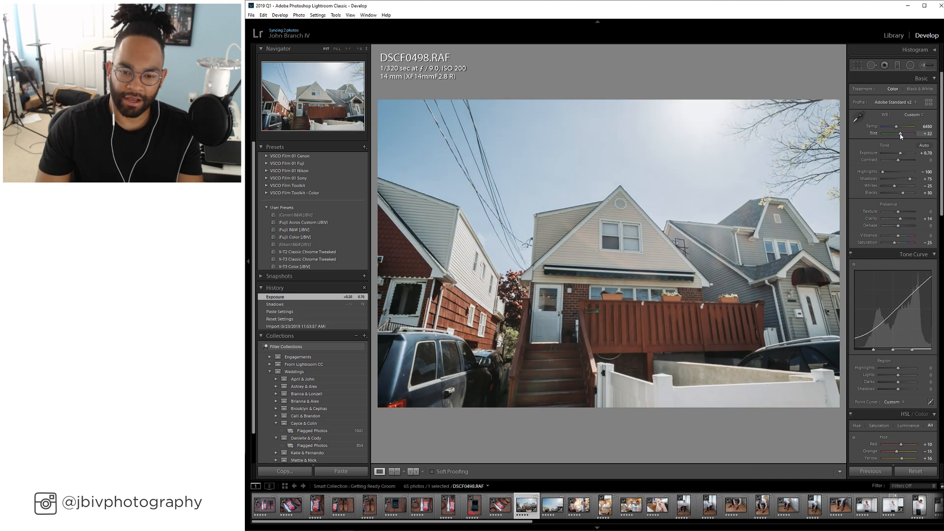
Open the first photo of the collection, DSCF0493.RAF, for developing and apply the X-T3 Color [JBIV] preset.
{"action": "key", "text": "Right"}
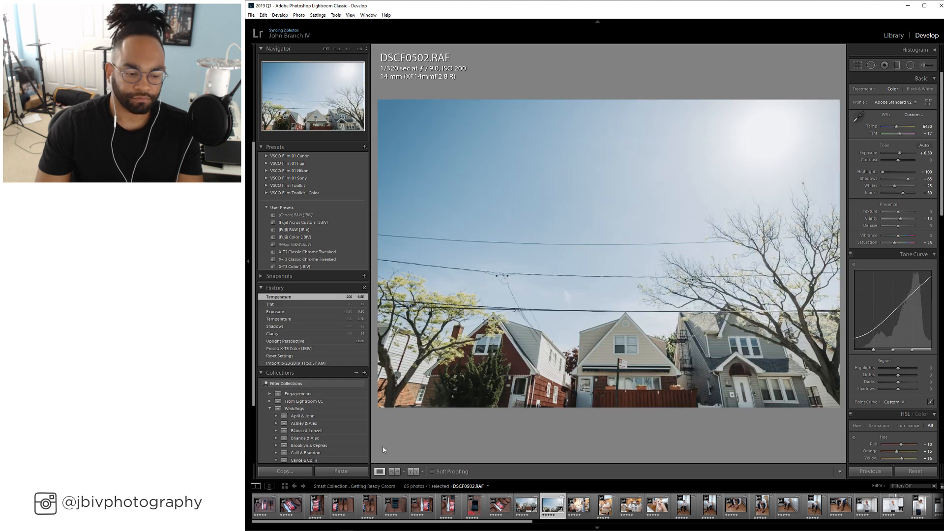
{"action": "key", "text": "g"}
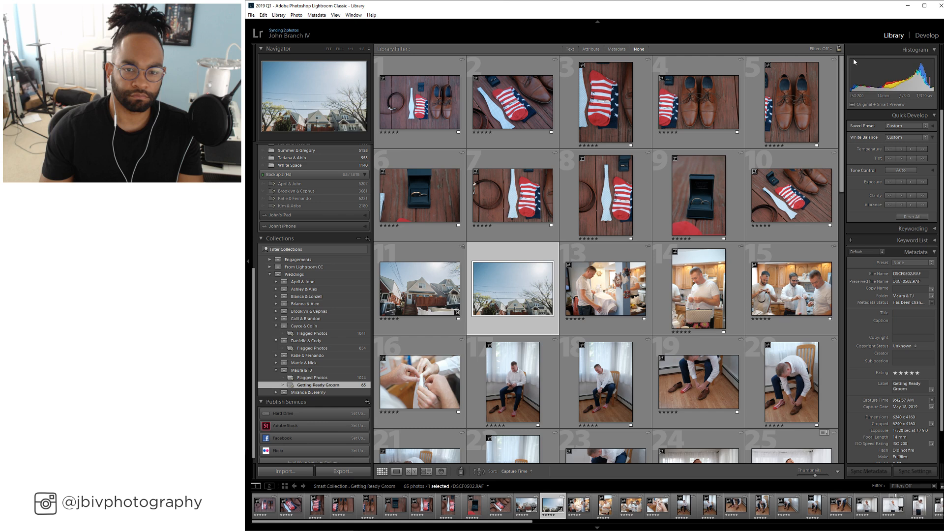
{"action": "left_click", "coordinate": [433, 116]}
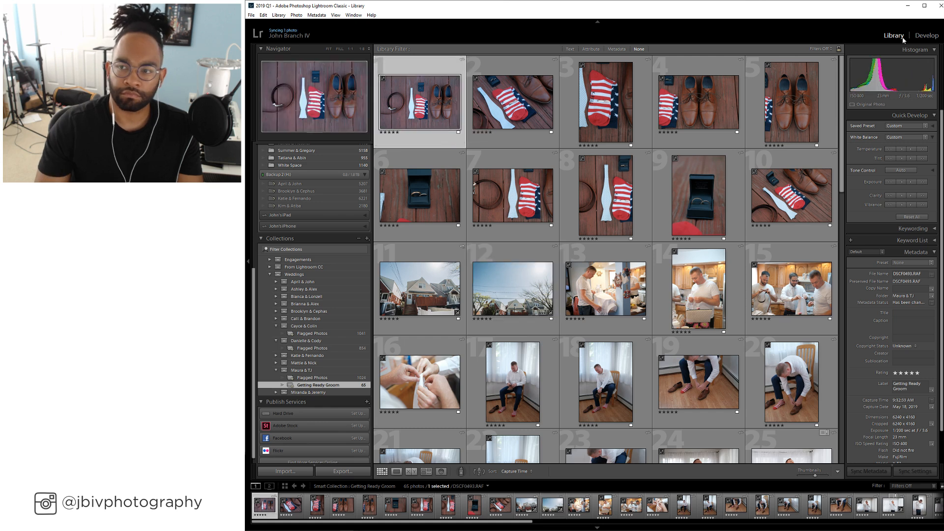
{"action": "key", "text": "d"}
{"action": "left_click", "coordinate": [344, 266]}
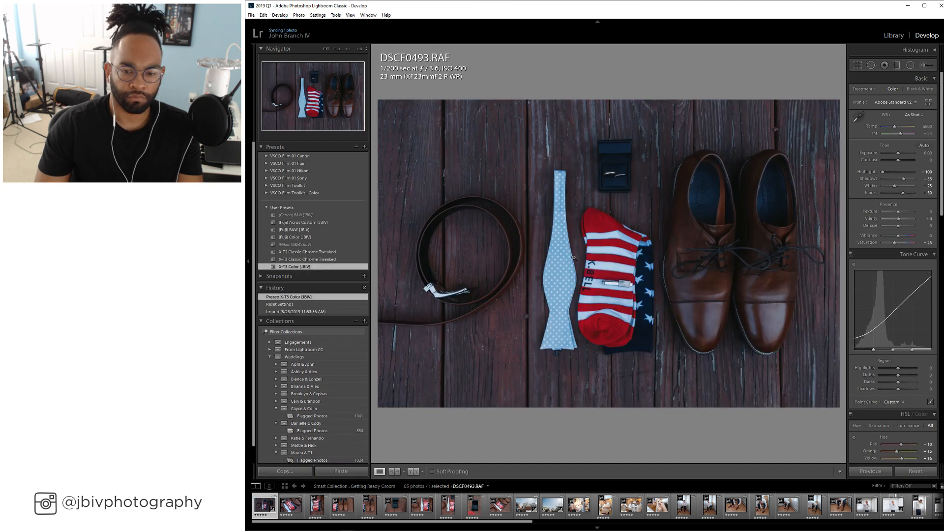
Adjust DSCF0493.RAF to exposure +1.00, clarity +14, temperature 6400 and tint +29.
{"action": "key", "text": "Up"}
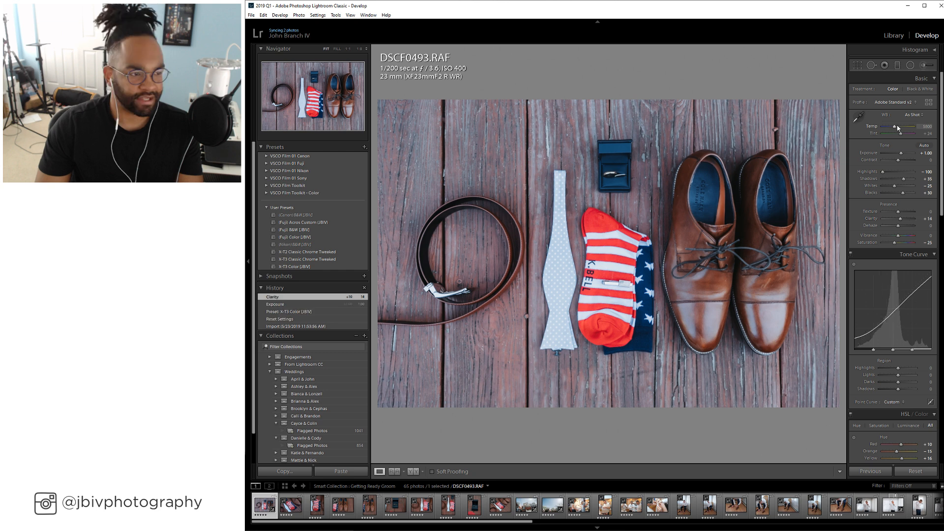
{"action": "key", "text": "Up"}
{"action": "key", "text": "Up"}
{"action": "key", "text": "Up"}
{"action": "key", "text": "Up"}
{"action": "key", "text": "Up"}
{"action": "key", "text": "Up"}
{"action": "key", "text": "Up"}
{"action": "key", "text": "Up"}
{"action": "key", "text": "Up"}
{"action": "key", "text": "Up"}
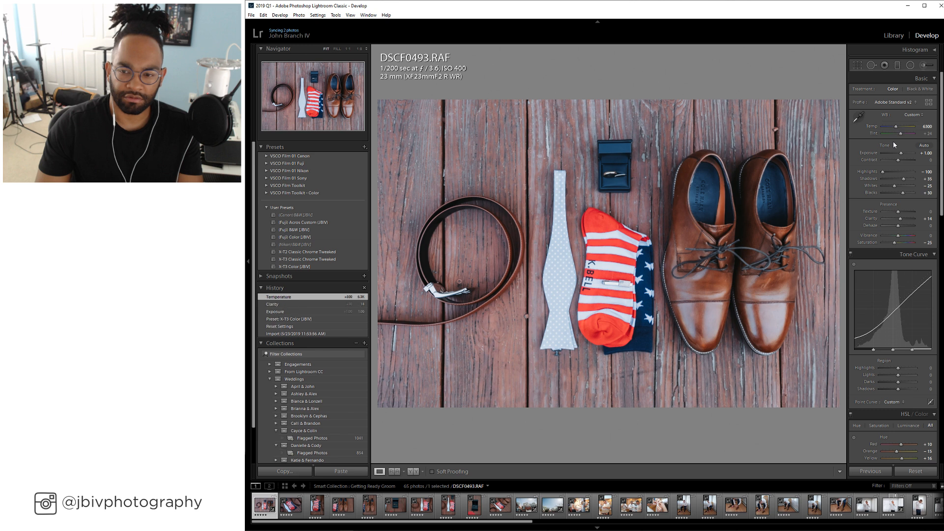
{"action": "key", "text": "Up"}
{"action": "key", "text": "Up"}
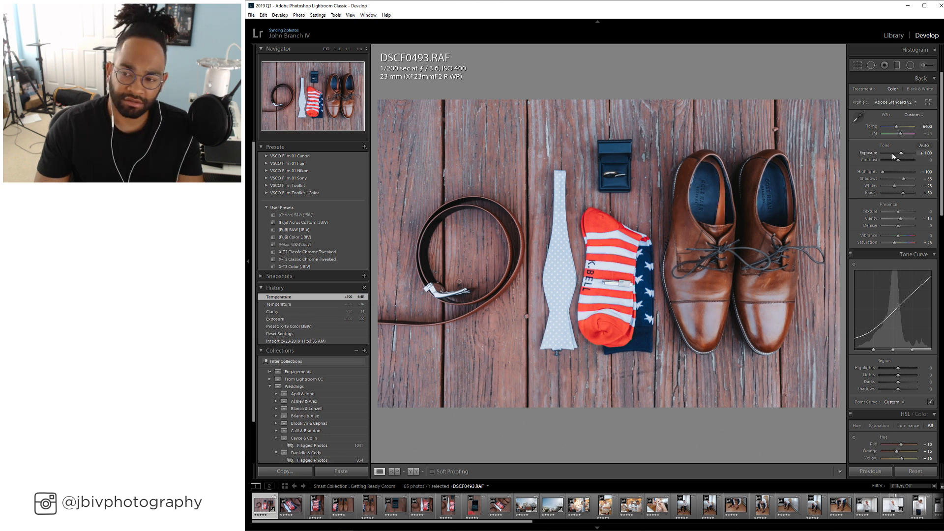
{"action": "key", "text": "Up"}
{"action": "key", "text": "Down"}
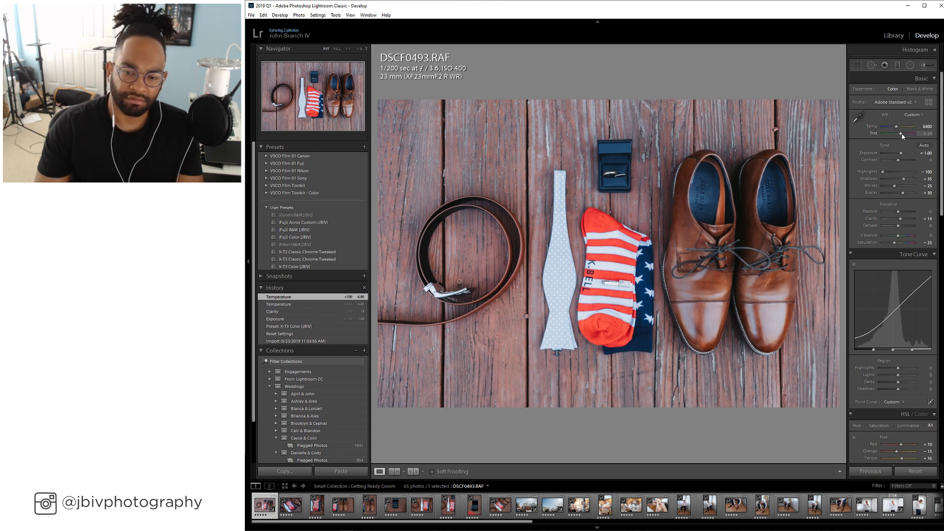
{"action": "left_click_drag", "start_coordinate": [902, 135], "coordinate": [903, 135]}
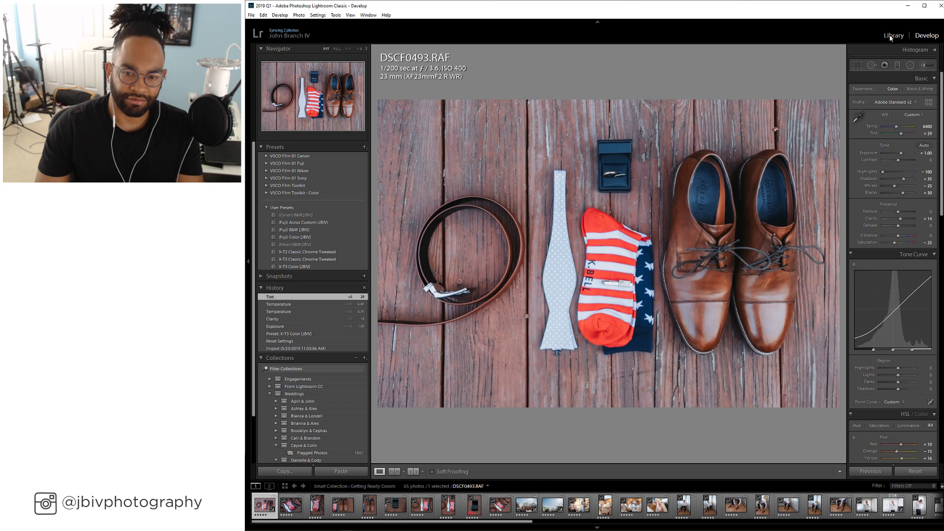
Open the second photo, DSCF1529.RAF, for developing and apply the X-T3 Color [JBIV] preset.
{"action": "left_click", "coordinate": [891, 36]}
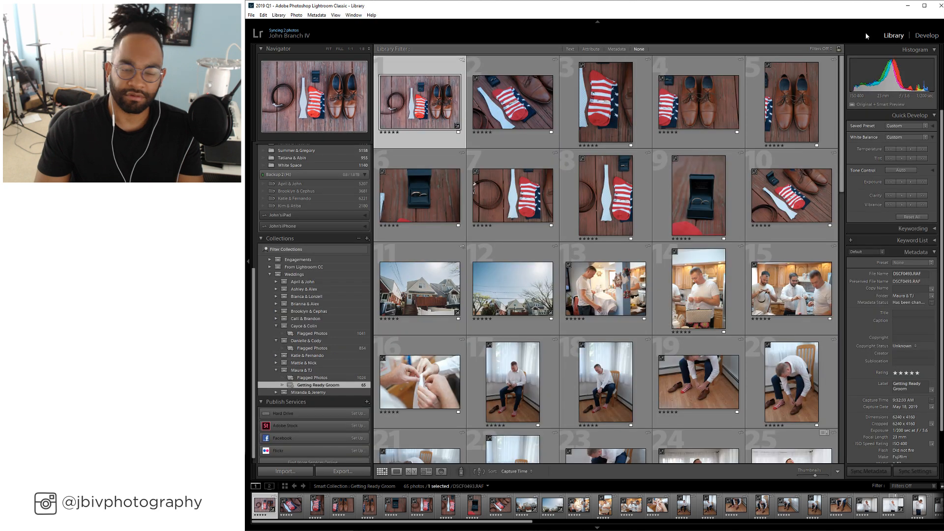
{"action": "key", "text": "d"}
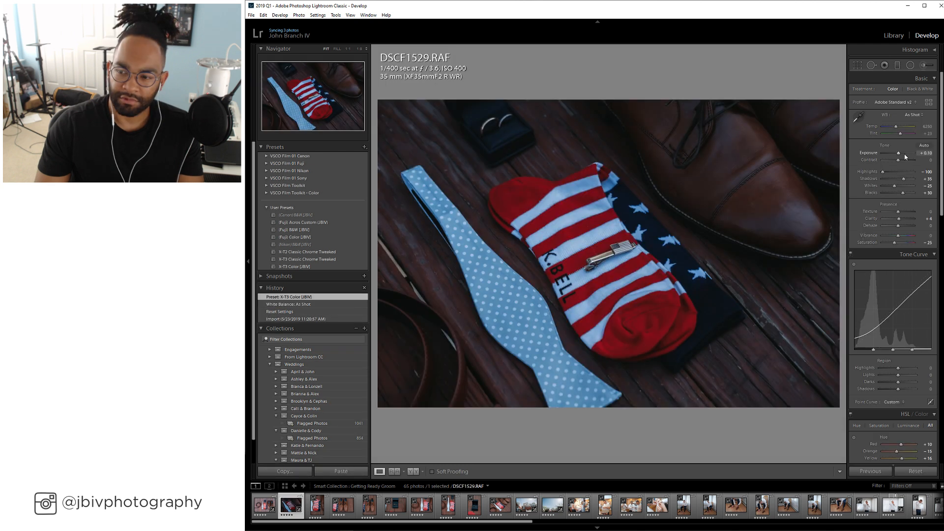
Adjust DSCF1529.RAF to exposure +1.40, clarity +14 and temperature 6750.
{"action": "key", "text": "Down"}
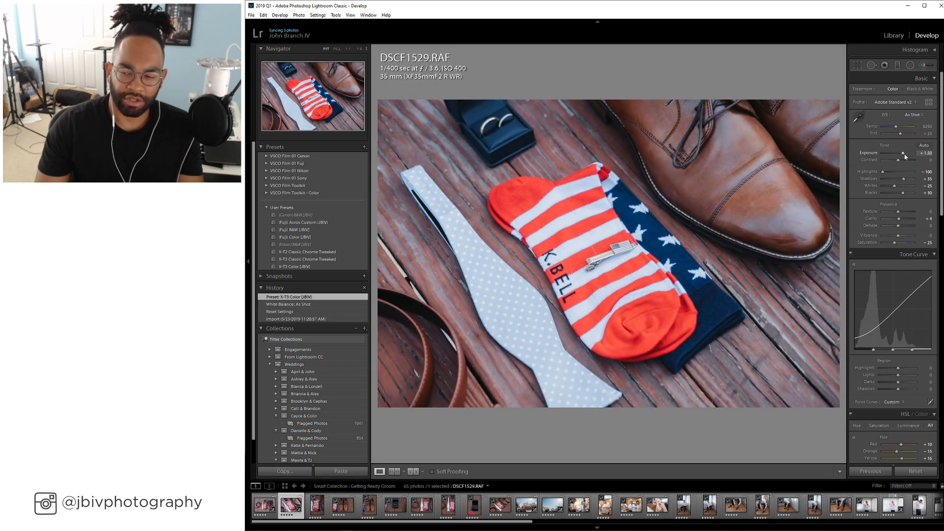
{"action": "left_click_drag", "start_coordinate": [895, 127], "coordinate": [898, 128]}
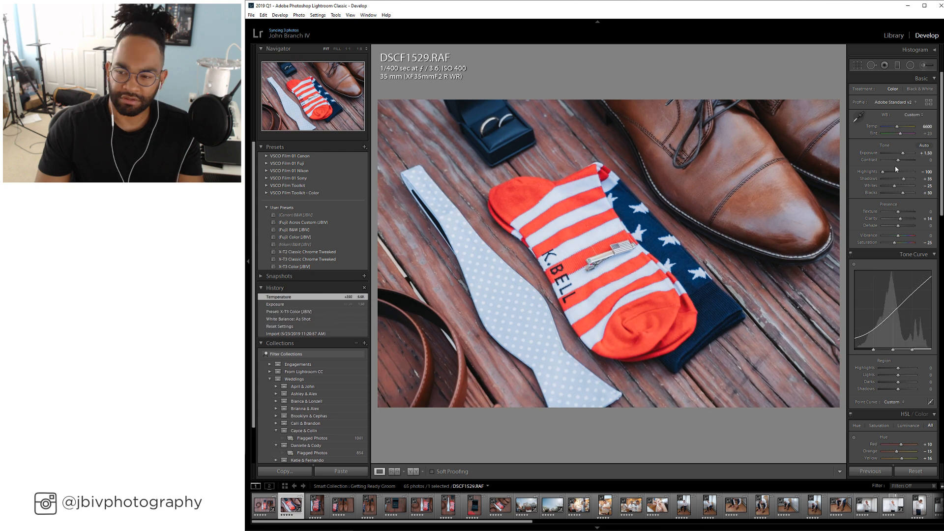
{"action": "key", "text": "Down"}
{"action": "key", "text": "Up"}
{"action": "key", "text": "Up"}
{"action": "key", "text": "Up"}
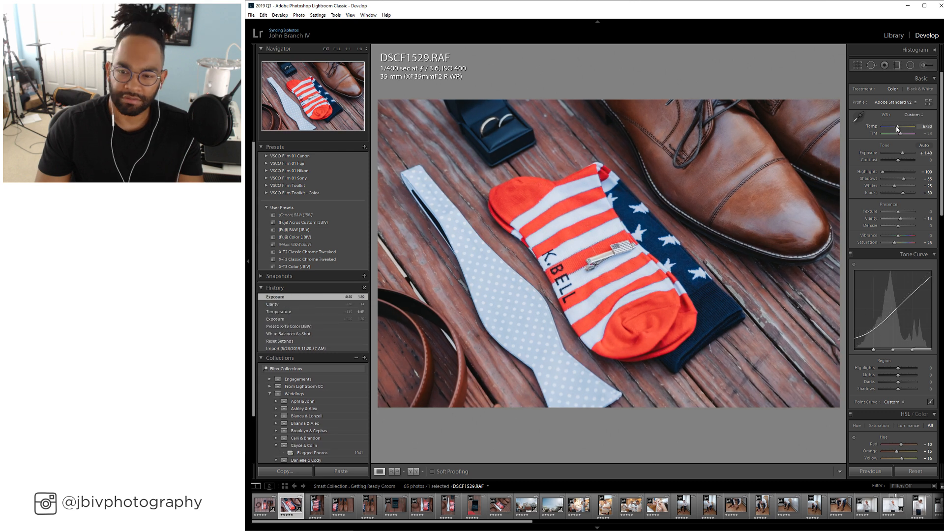
Copy the develop settings of DSCF1529.RAF and paste them onto the other accessory photos, numbers 3 to 10 in the grid.
{"action": "key", "text": "g"}
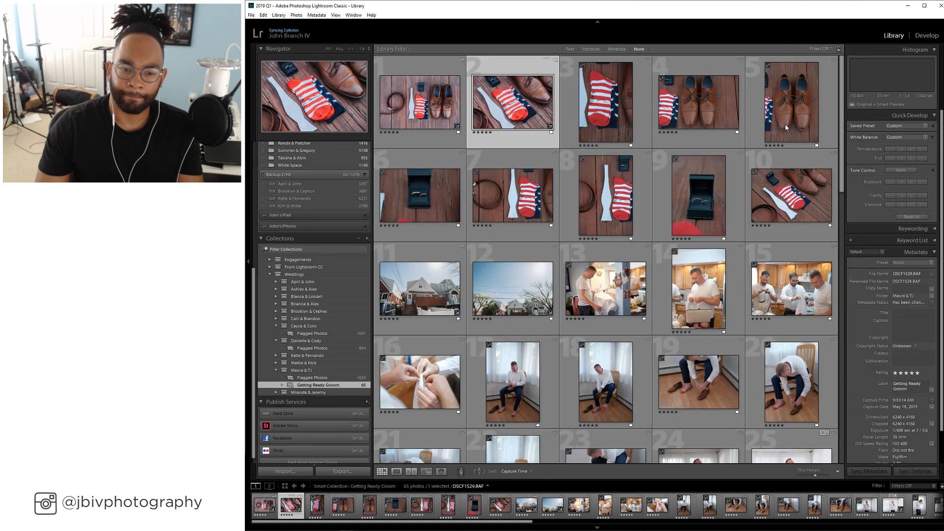
{"action": "right_click", "coordinate": [519, 165]}
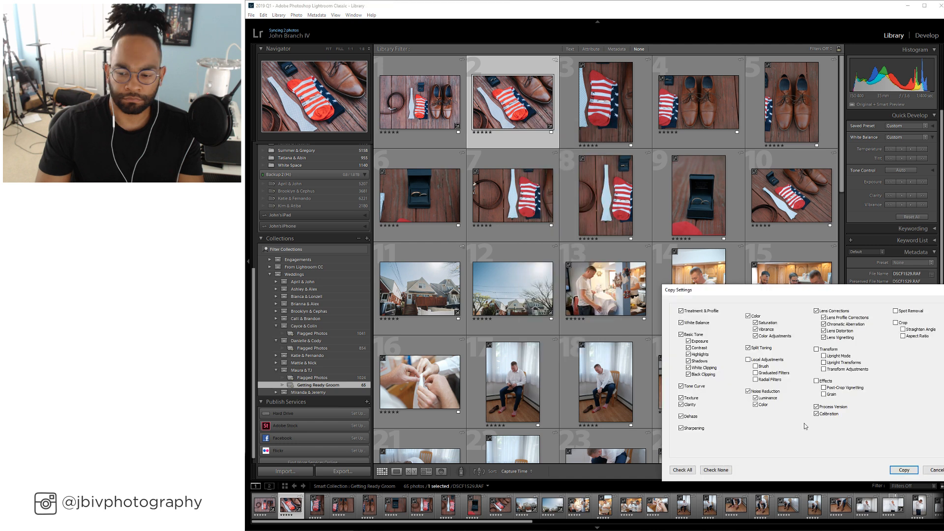
{"action": "key", "text": "Return"}
{"action": "left_click", "coordinate": [792, 197], "text": "shift"}
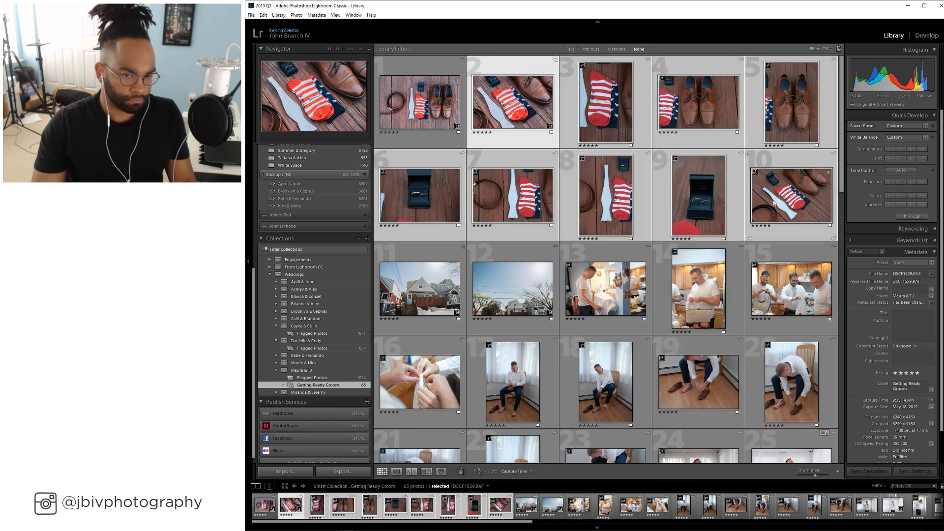
{"action": "right_click", "coordinate": [508, 118]}
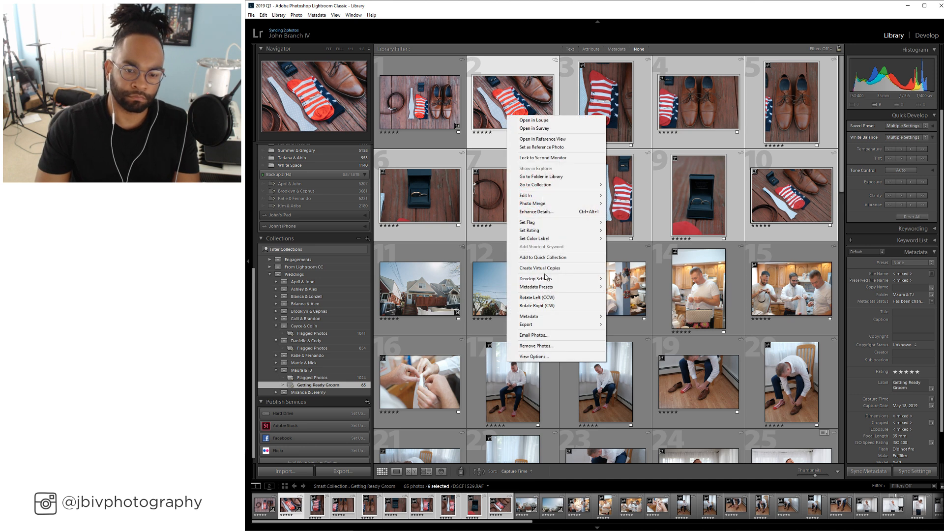
{"action": "mouse_move", "coordinate": [545, 279]}
{"action": "left_click", "coordinate": [656, 306]}
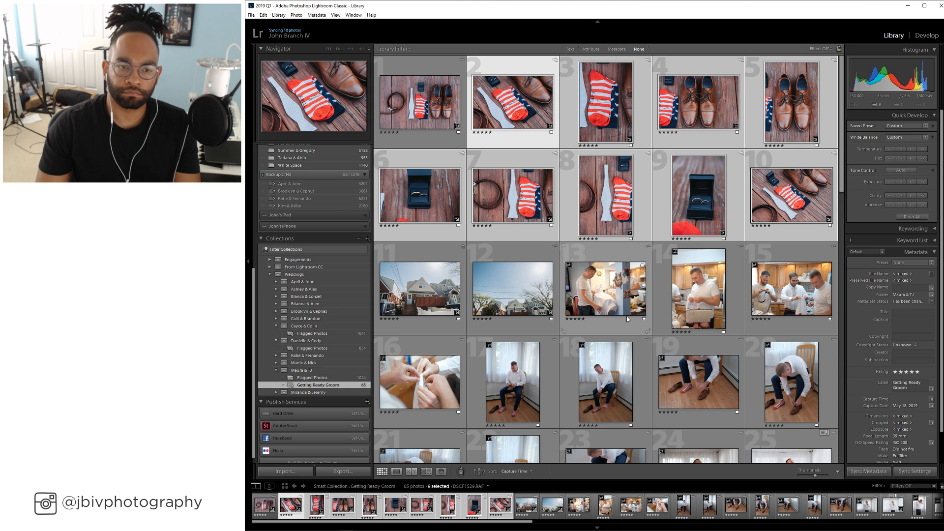
Reopen DSCF0493.RAF for developing and refine it to temperature 6750, tint +19 and exposure +0.90.
{"action": "left_click", "coordinate": [425, 111]}
{"action": "left_click", "coordinate": [925, 36]}
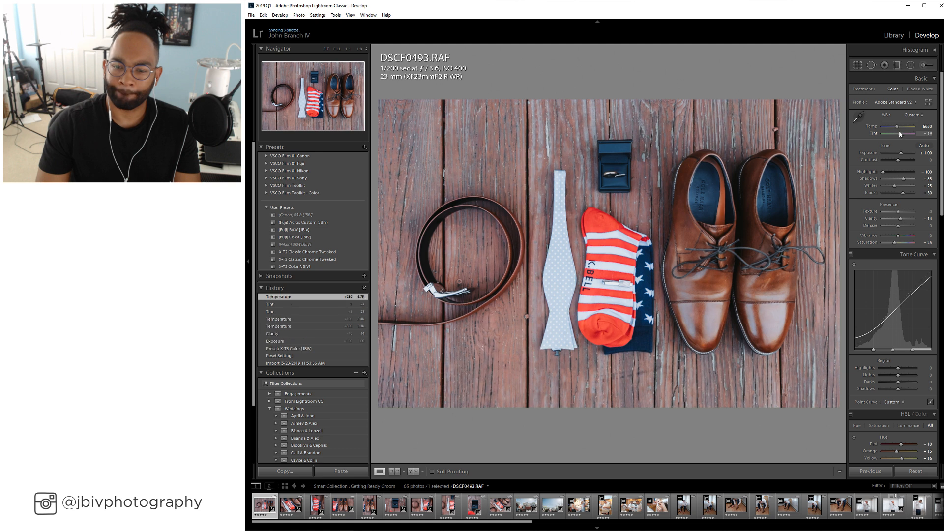
{"action": "key", "text": "Down"}
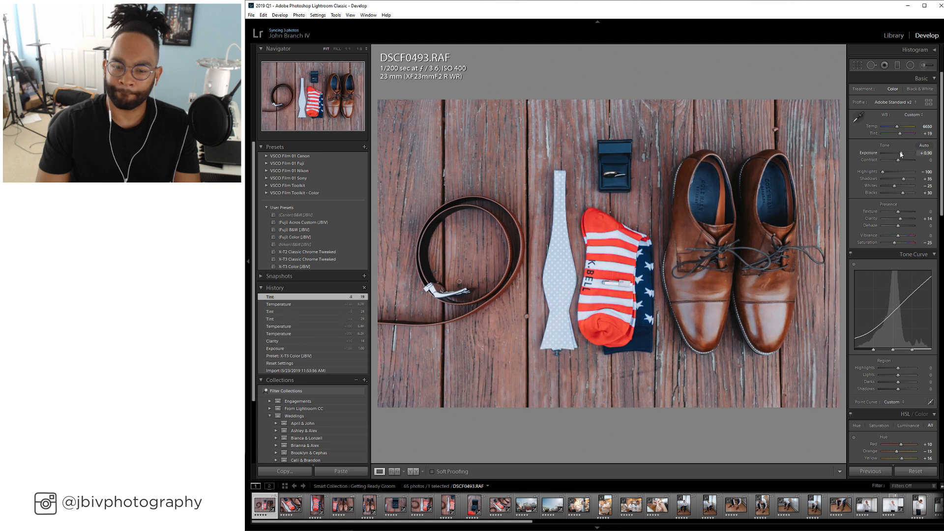
{"action": "key", "text": "Up"}
{"action": "key", "text": "Up"}
{"action": "key", "text": "Up"}
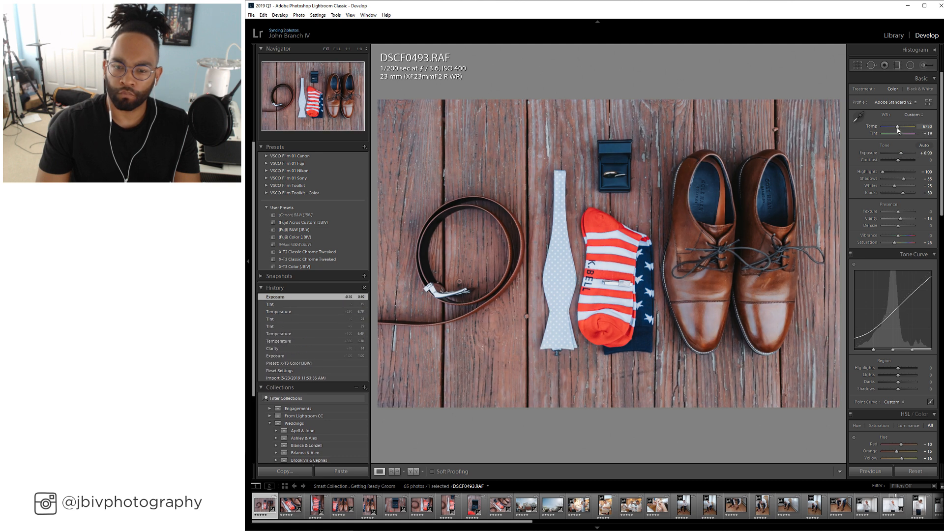
Reopen the accessory photos for developing from the second one and raise the temperature of DSCF1532.RAF to 6950.
{"action": "key", "text": "g"}
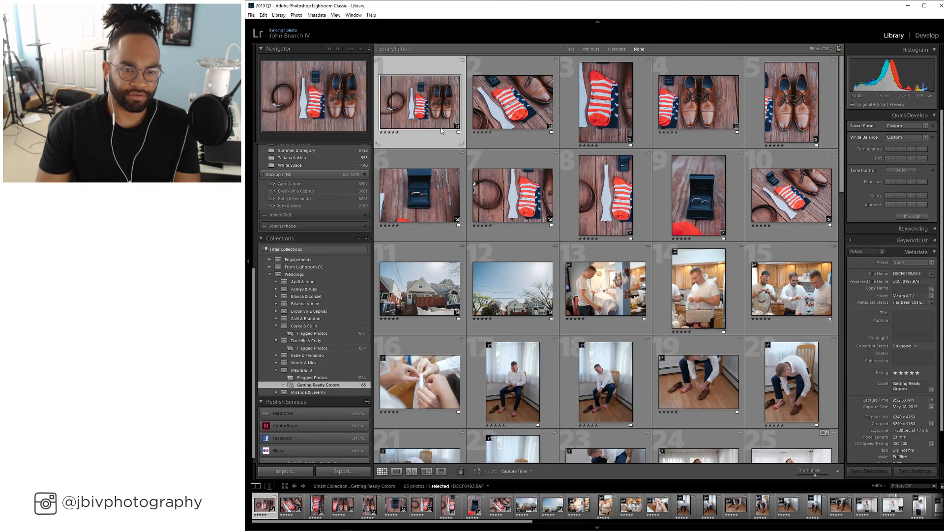
{"action": "left_click", "coordinate": [513, 106]}
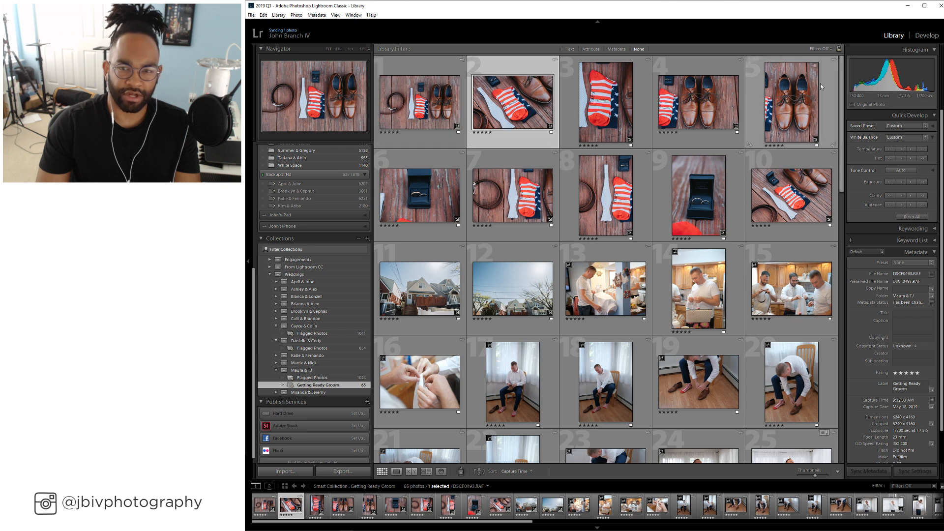
{"action": "key", "text": "d"}
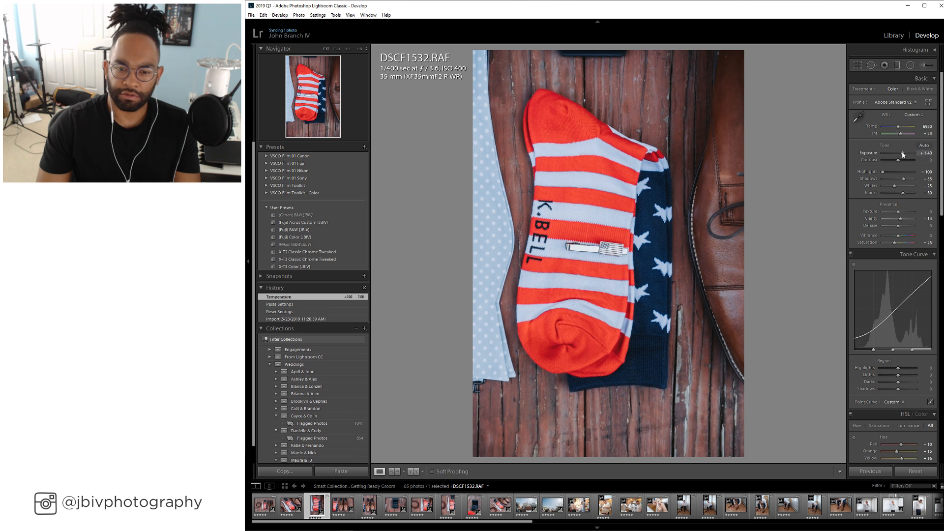
Go through DSCF1535.RAF to DSCF1543.RAF, lowering the exposure of DSCF1539.RAF and DSCF1541.RAF to about +1.20.
{"action": "key", "text": "Right"}
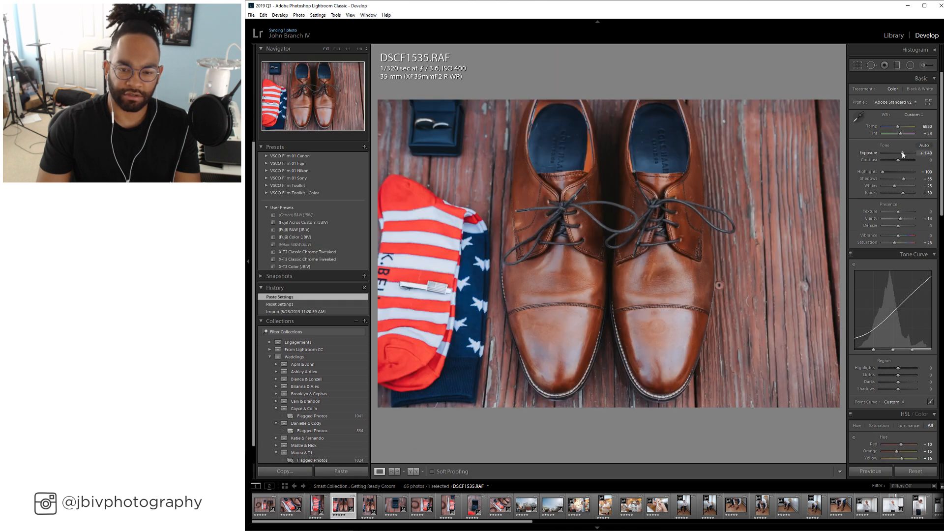
{"action": "key", "text": "Right"}
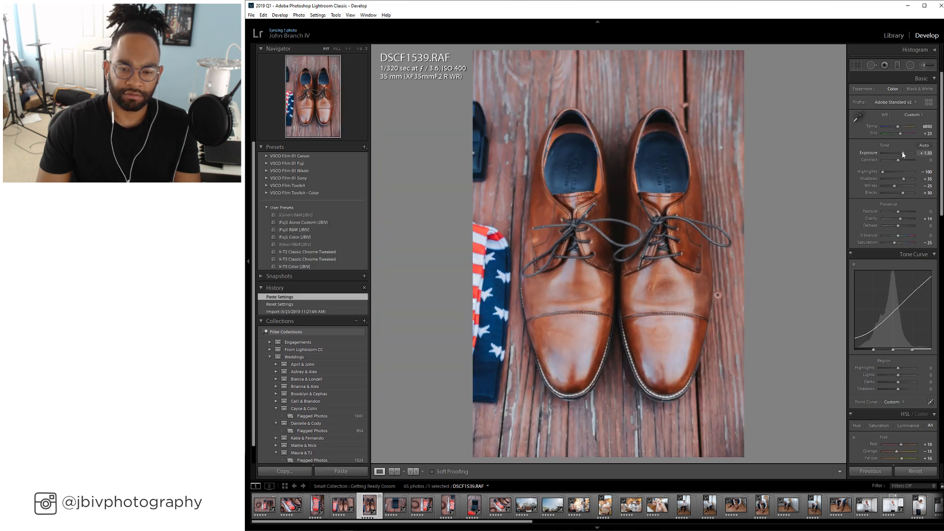
{"action": "key", "text": "Right"}
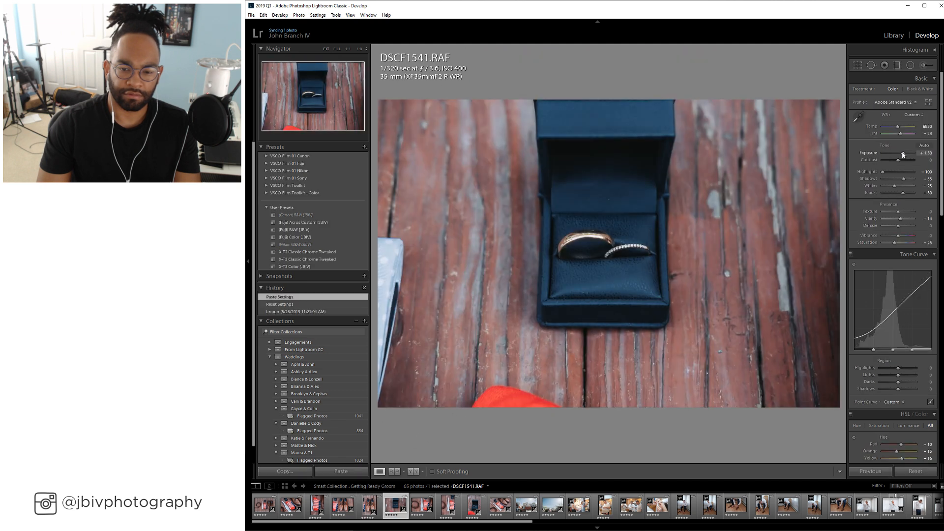
{"action": "key", "text": "Right"}
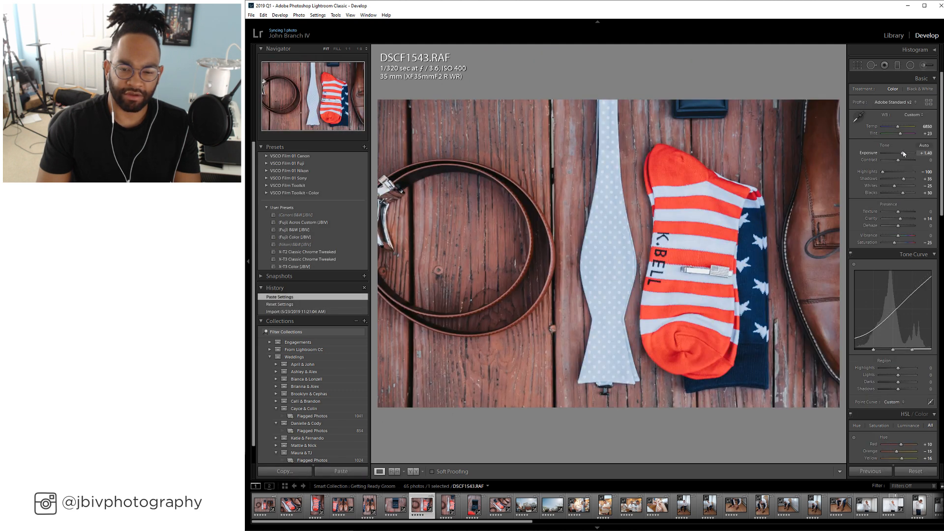
Lower the exposure of DSCF1546.RAF slightly and straighten it with Upright off and a rotation of about +0.3.
{"action": "key", "text": "Right"}
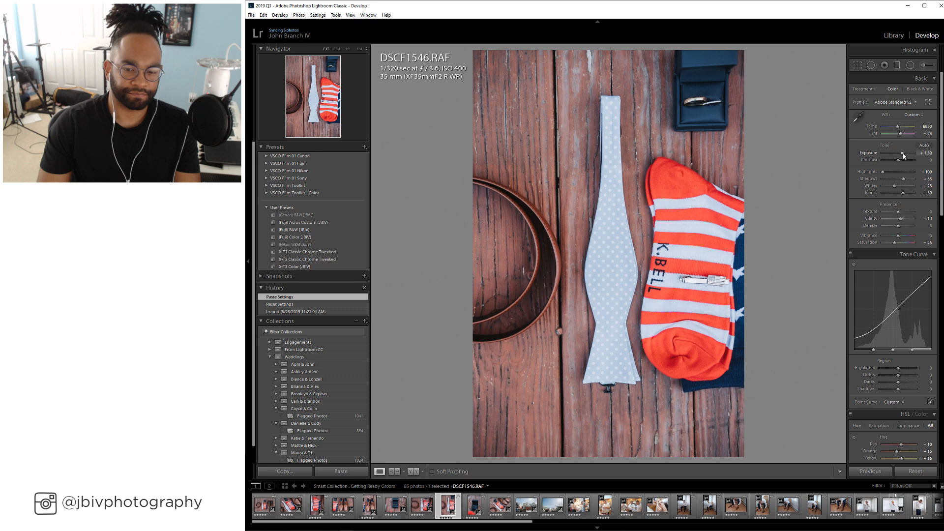
{"action": "scroll", "coordinate": [872, 345], "scroll_direction": "down", "scroll_amount": 10}
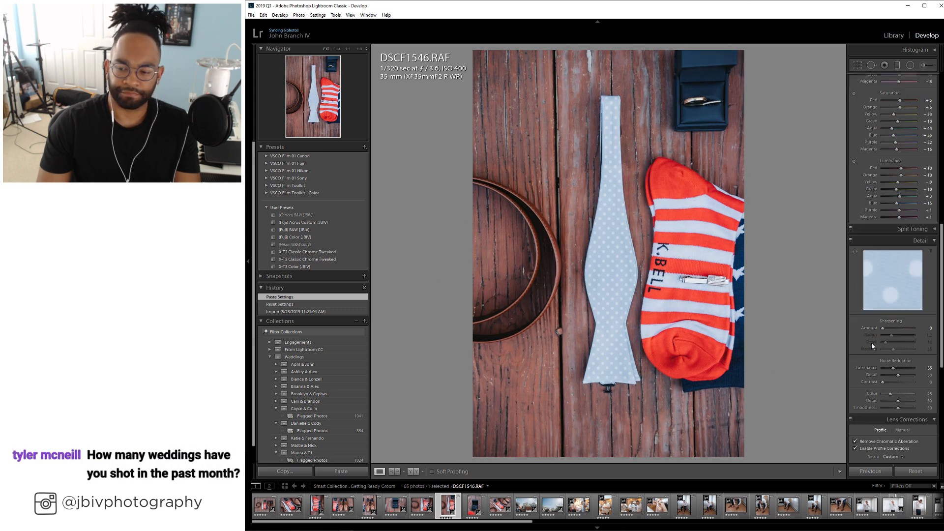
{"action": "scroll", "coordinate": [871, 343], "scroll_direction": "down", "scroll_amount": 5}
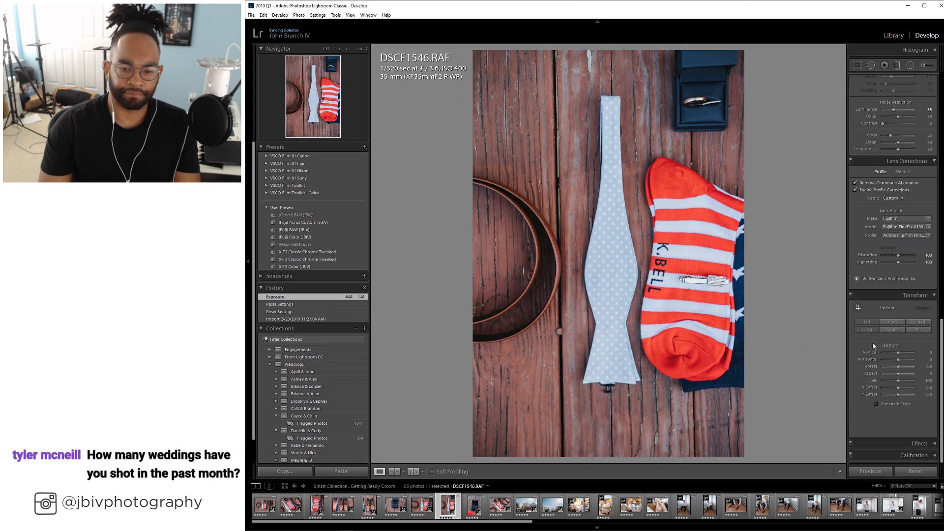
{"action": "left_click", "coordinate": [868, 330]}
{"action": "left_click", "coordinate": [867, 323]}
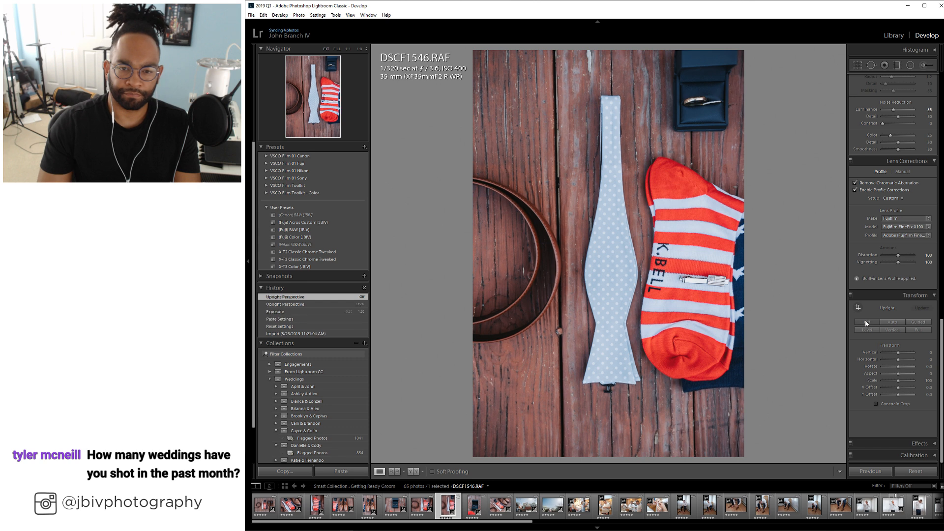
{"action": "left_click_drag", "start_coordinate": [898, 366], "coordinate": [904, 368]}
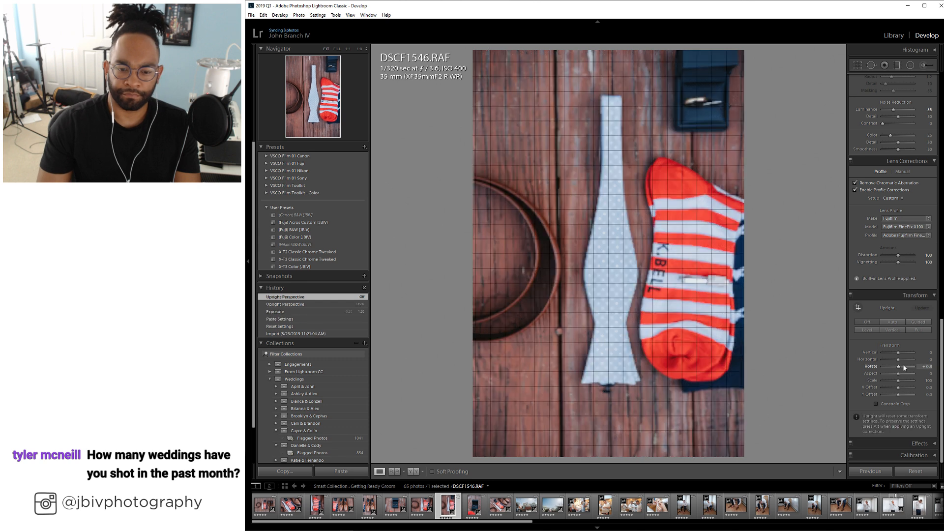
Level the ring box photo DSCF1548.RAF with Upright and set its exposure to +1.70 and temperature to 7400.
{"action": "key", "text": "Right"}
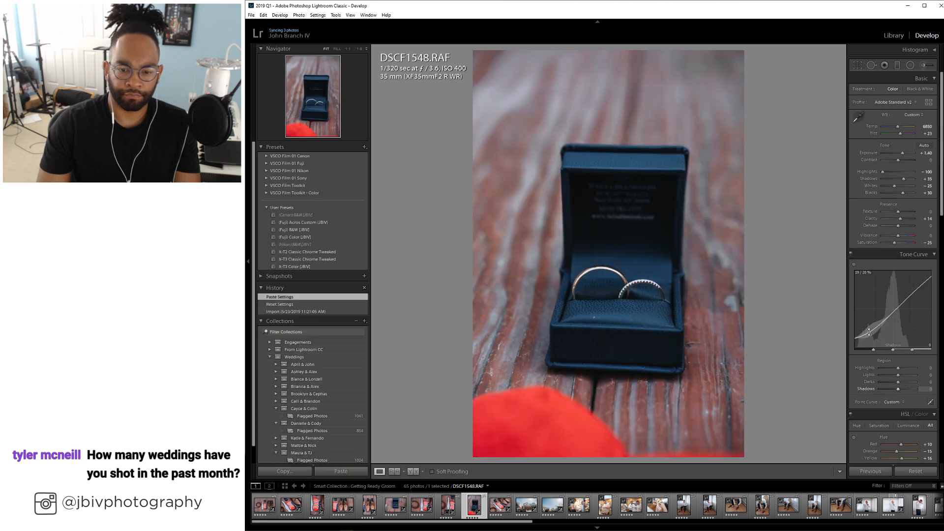
{"action": "scroll", "coordinate": [869, 332], "scroll_direction": "down", "scroll_amount": 10}
{"action": "left_click", "coordinate": [868, 330]}
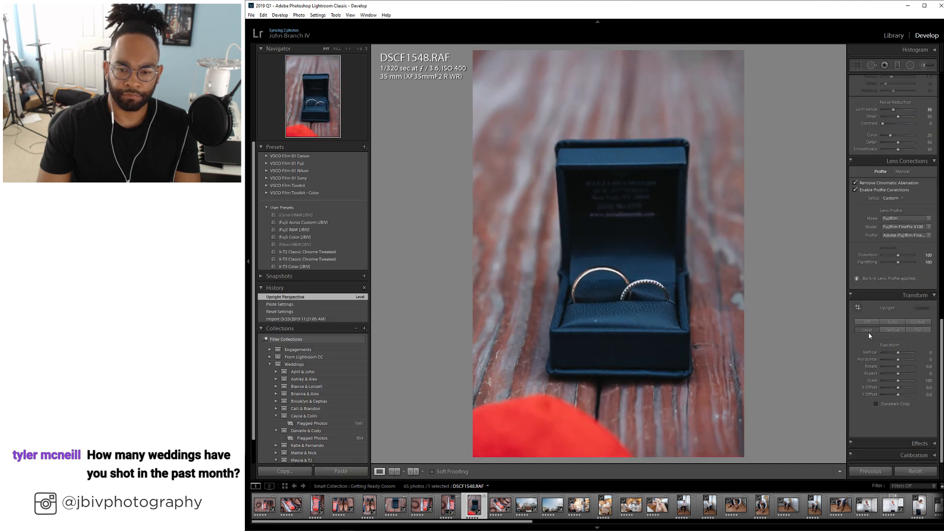
{"action": "scroll", "coordinate": [868, 332], "scroll_direction": "up", "scroll_amount": 10}
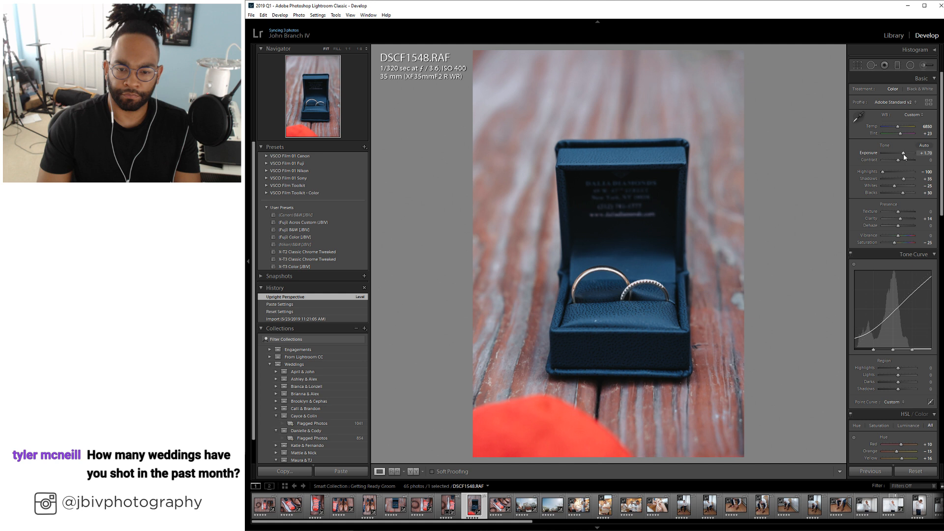
{"action": "left_click_drag", "start_coordinate": [897, 126], "coordinate": [899, 127]}
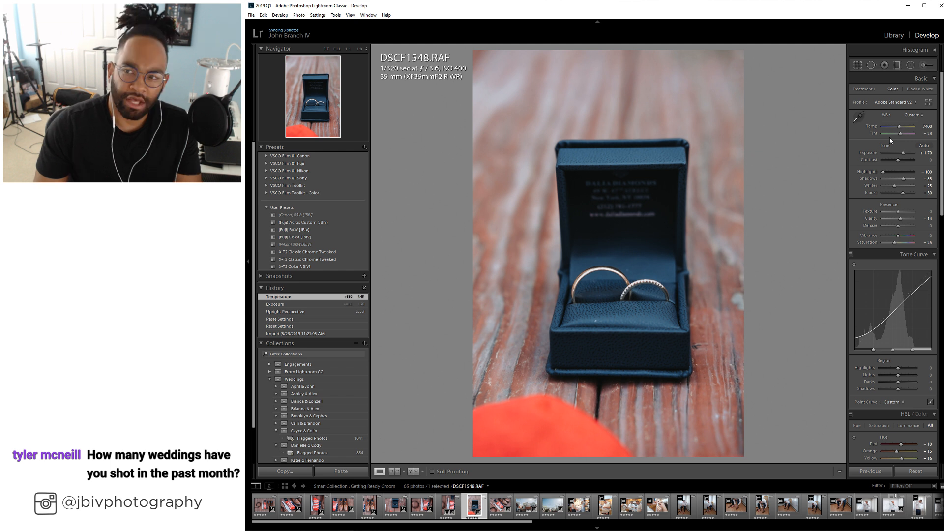
Open photo 13 in the grid, DSCF0505.RAF, for developing and apply the X-T3 Color [JBIV] preset with auto white balance.
{"action": "left_click", "coordinate": [894, 35]}
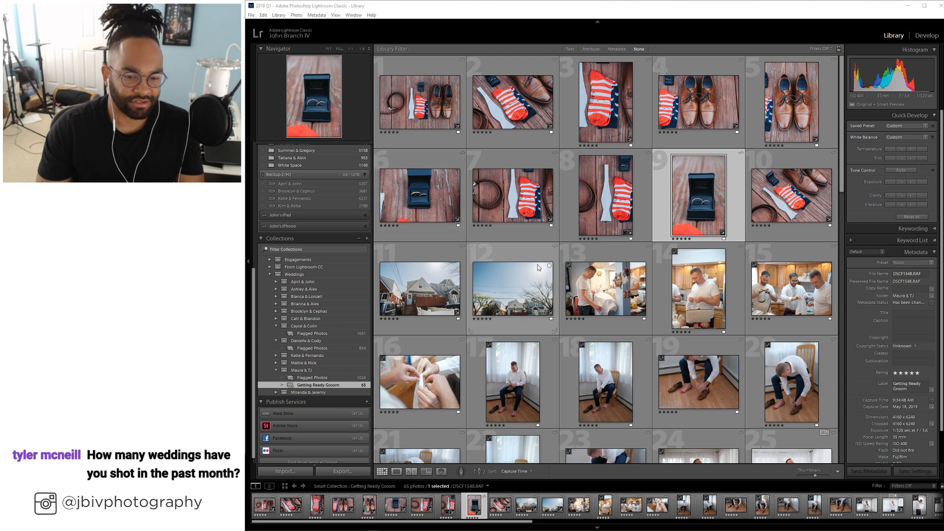
{"action": "scroll", "coordinate": [595, 279], "scroll_direction": "down", "scroll_amount": 3}
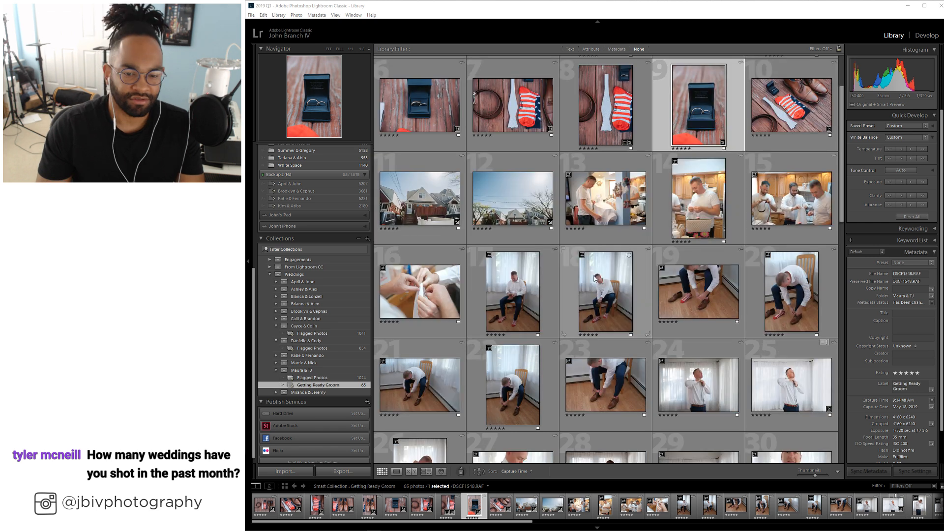
{"action": "left_click", "coordinate": [606, 199]}
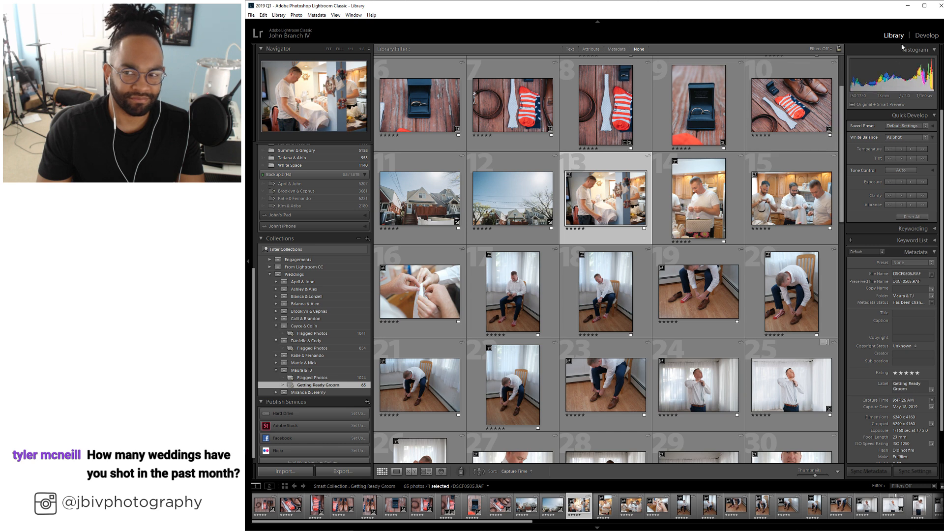
{"action": "key", "text": "d"}
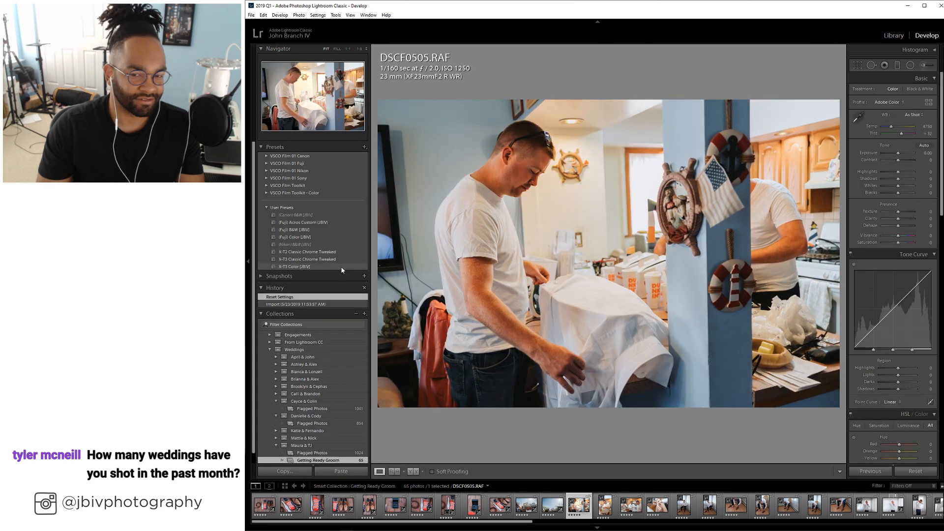
{"action": "left_click", "coordinate": [342, 267]}
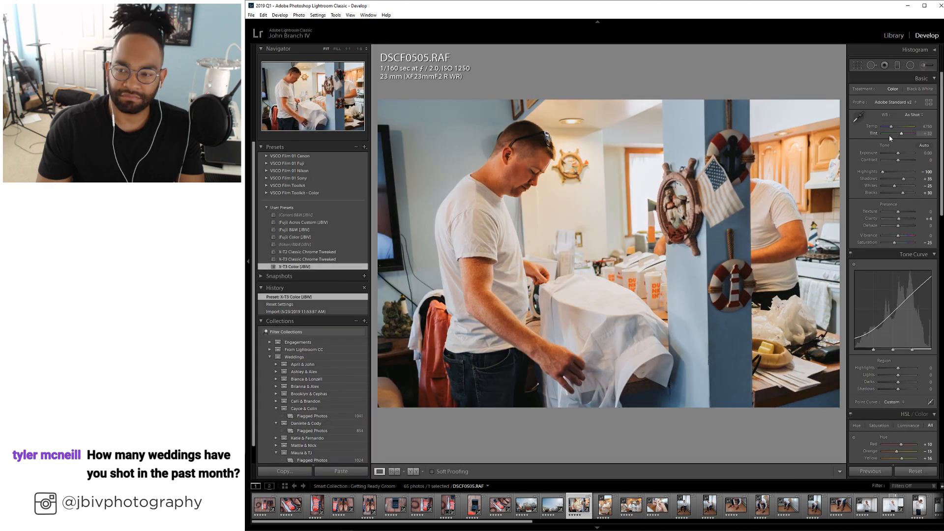
{"action": "key", "text": "shift+u"}
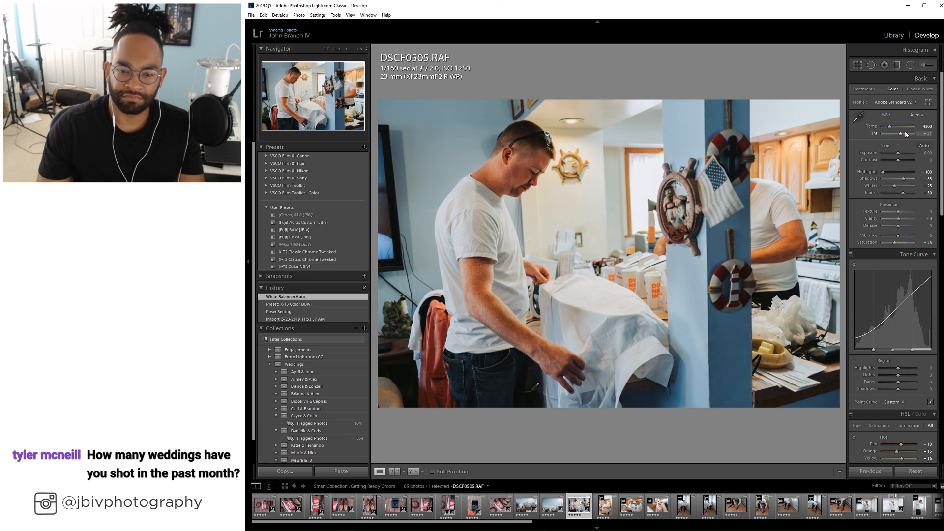
Level DSCF0505.RAF with Upright and adjust it to shadows +45, exposure +0.30 and tint +31.
{"action": "scroll", "coordinate": [906, 134], "scroll_direction": "down", "scroll_amount": 15}
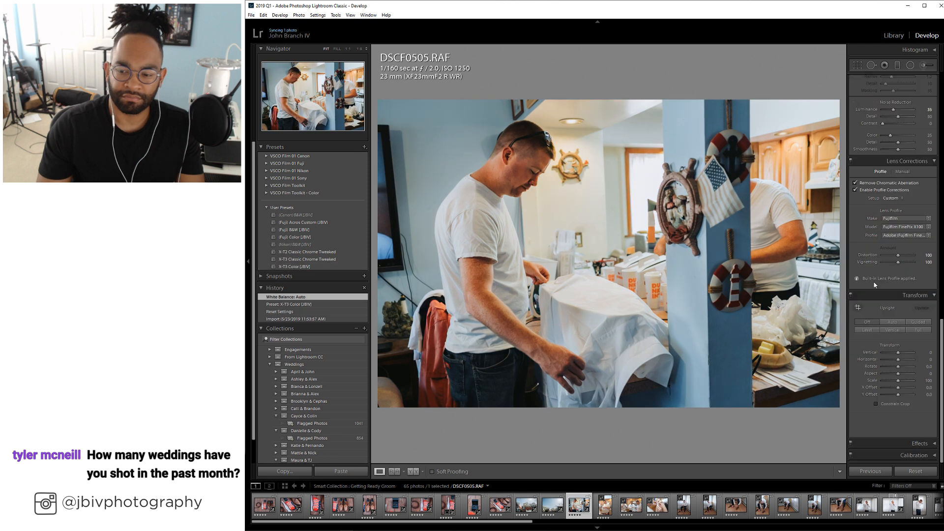
{"action": "left_click", "coordinate": [867, 330]}
{"action": "scroll", "coordinate": [875, 252], "scroll_direction": "up", "scroll_amount": 12}
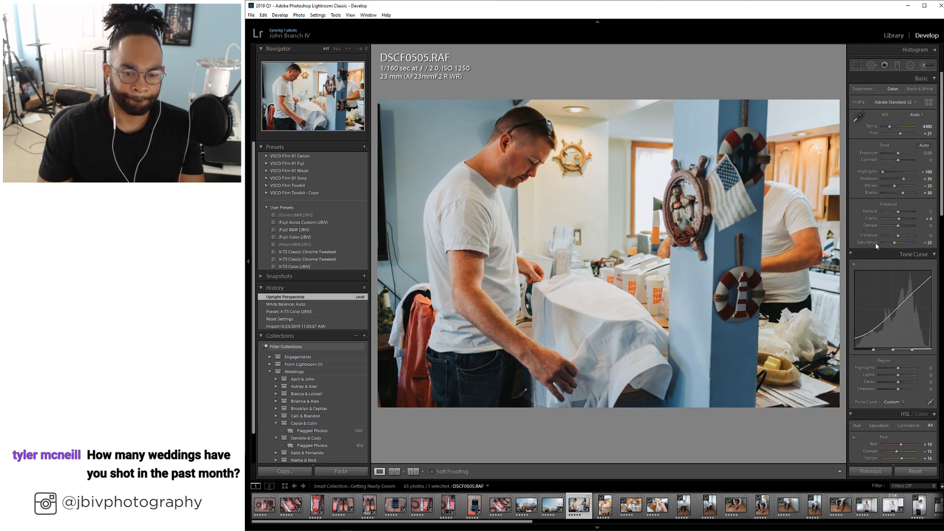
{"action": "key", "text": "Up"}
{"action": "key", "text": "Up"}
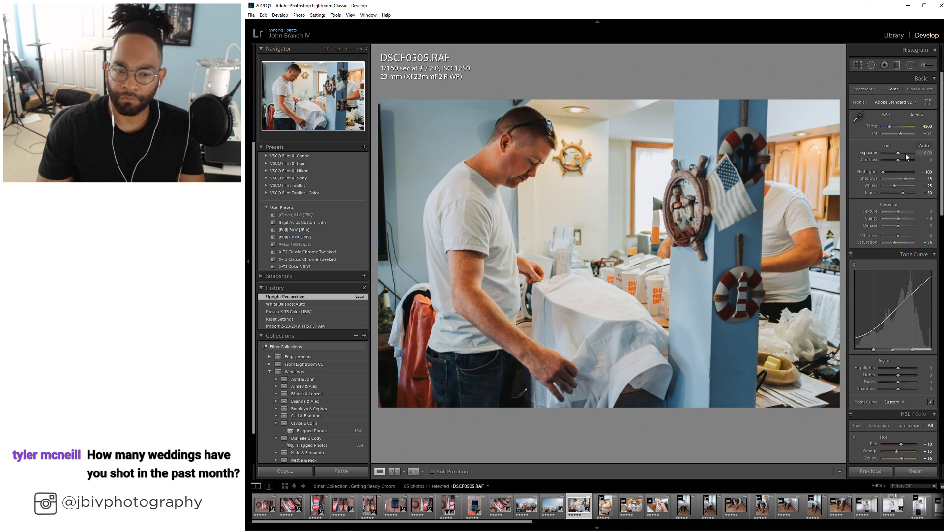
{"action": "key", "text": "Up"}
{"action": "key", "text": "Up"}
{"action": "key", "text": "Up"}
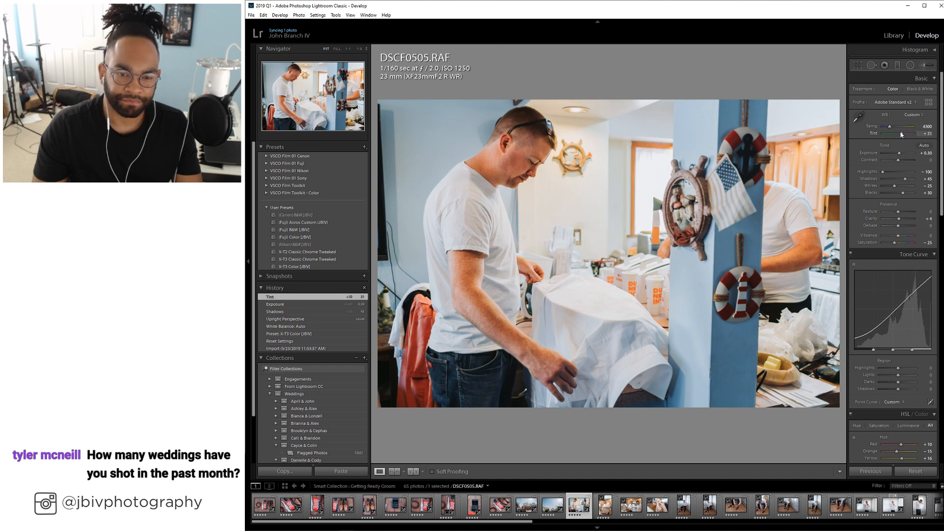
Apply the X-T3 Color [JBIV] preset to DSCF1554.RAF and adjust it to tint +18, exposure +0.40 and shadows +45.
{"action": "key", "text": "Right"}
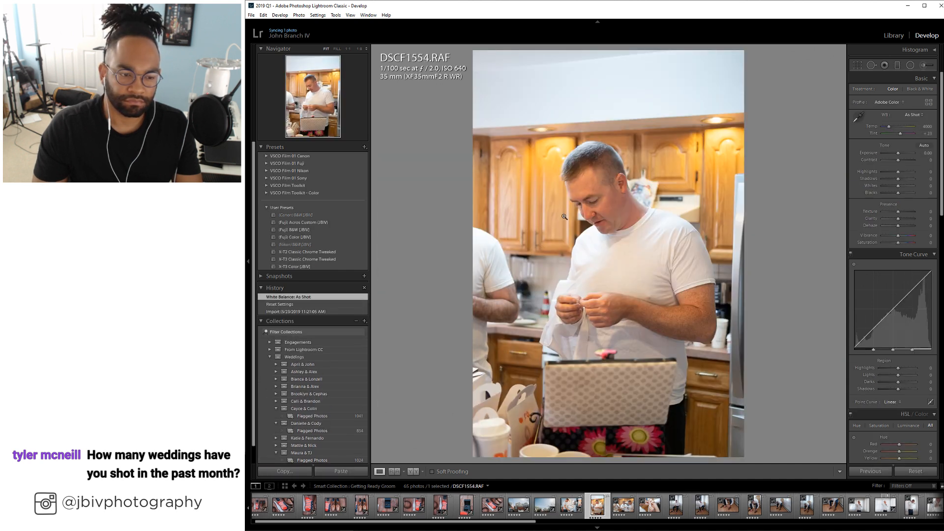
{"action": "left_click", "coordinate": [347, 267]}
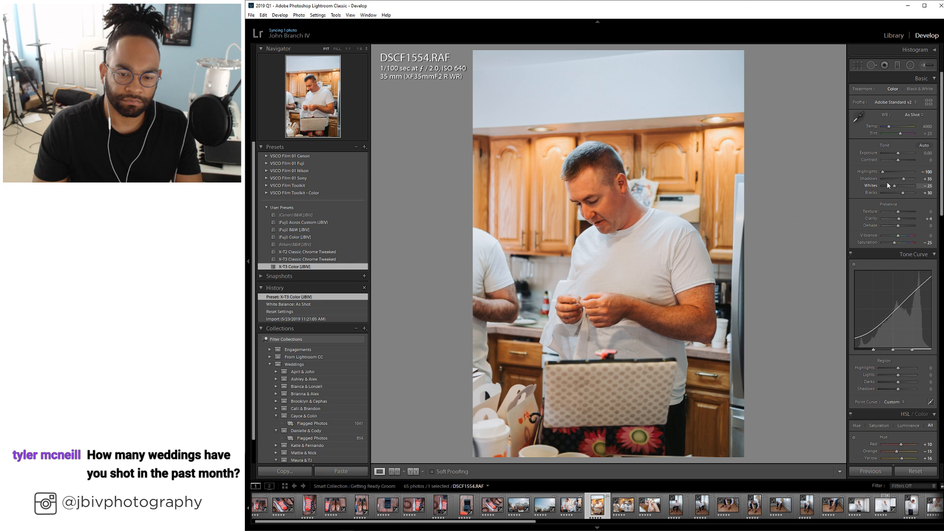
{"action": "left_click", "coordinate": [892, 130]}
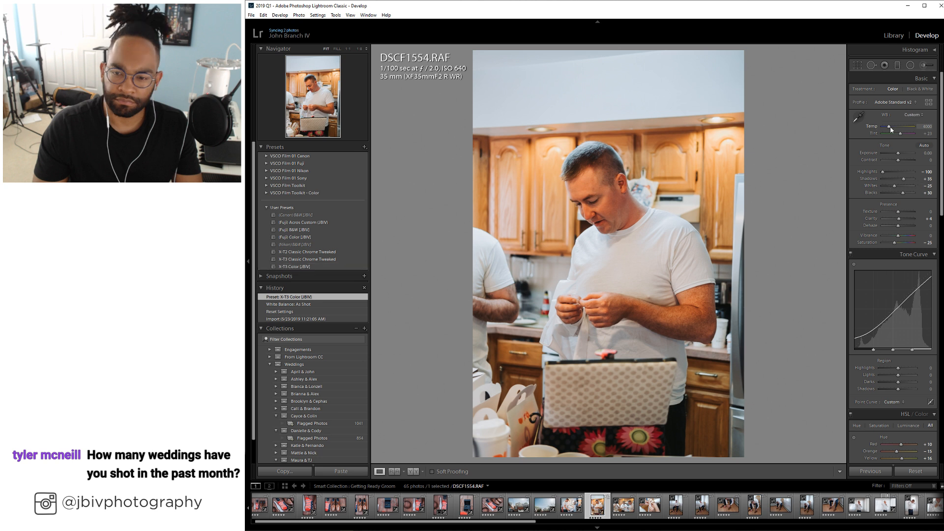
{"action": "left_click", "coordinate": [900, 134]}
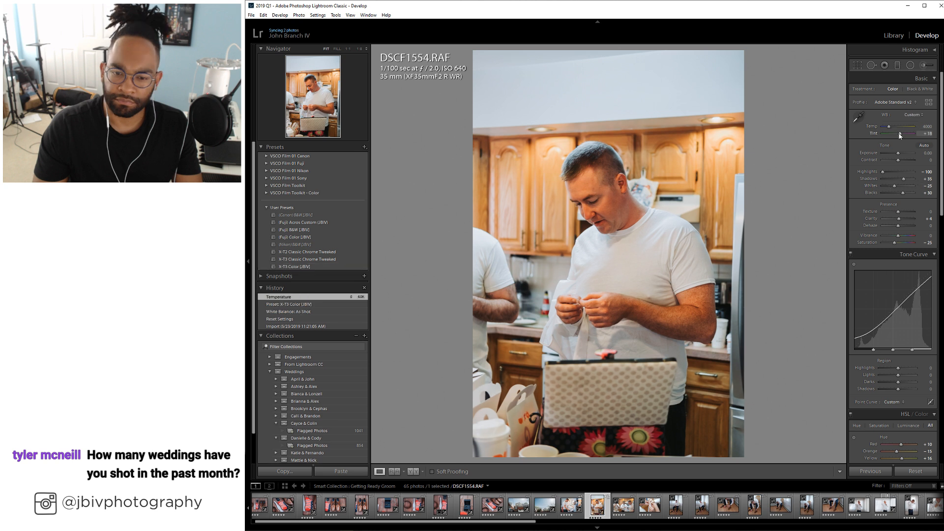
{"action": "left_click", "coordinate": [901, 153]}
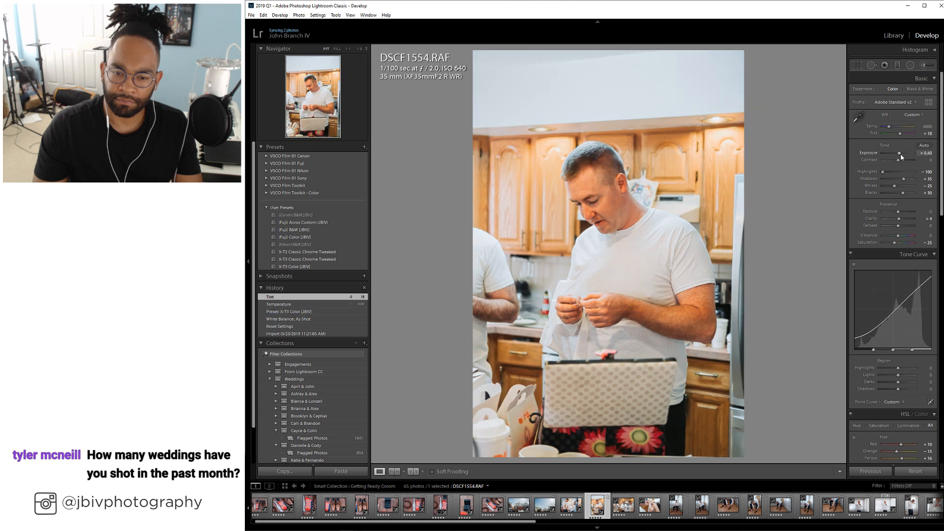
{"action": "left_click", "coordinate": [908, 179]}
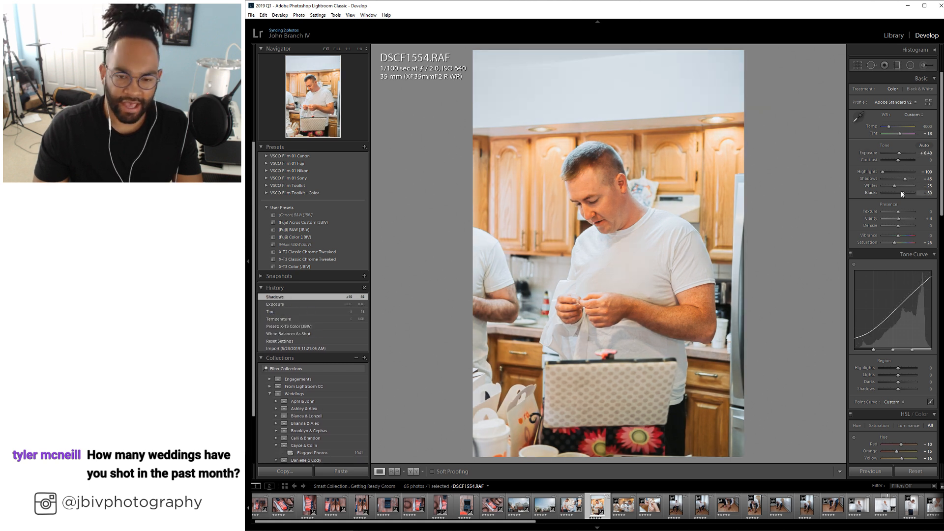
{"action": "scroll", "coordinate": [889, 199], "scroll_direction": "down", "scroll_amount": 6}
{"action": "scroll", "coordinate": [890, 199], "scroll_direction": "down", "scroll_amount": 5}
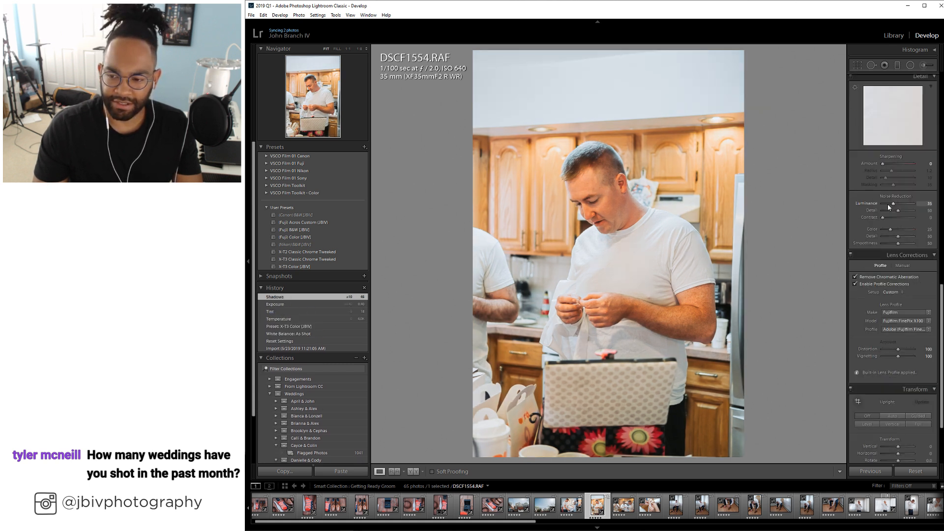
{"action": "scroll", "coordinate": [881, 256], "scroll_direction": "down", "scroll_amount": 2}
{"action": "scroll", "coordinate": [873, 296], "scroll_direction": "up", "scroll_amount": 3}
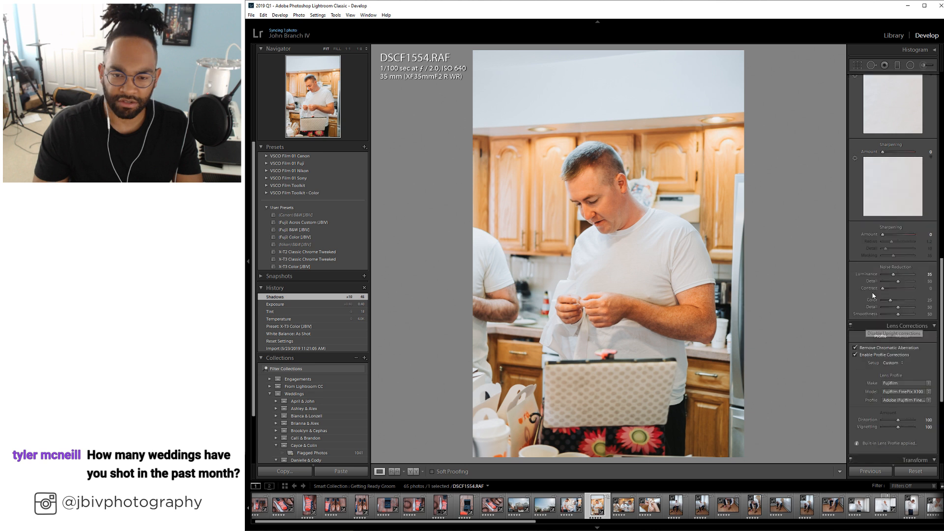
{"action": "scroll", "coordinate": [874, 296], "scroll_direction": "up", "scroll_amount": 5}
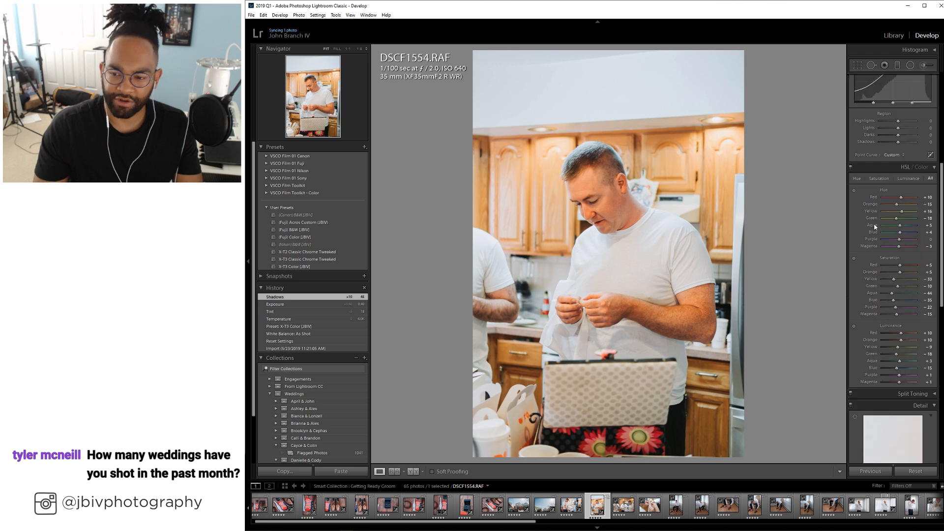
Lower the yellow saturation of DSCF1554.RAF to -50 and copy the photo's develop settings from the grid.
{"action": "left_click_drag", "start_coordinate": [894, 279], "coordinate": [890, 279]}
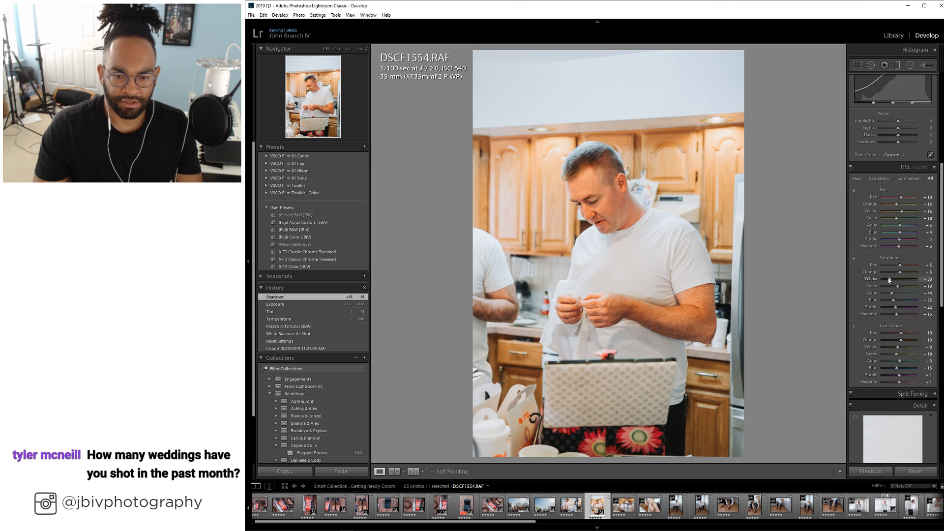
{"action": "left_click", "coordinate": [890, 35]}
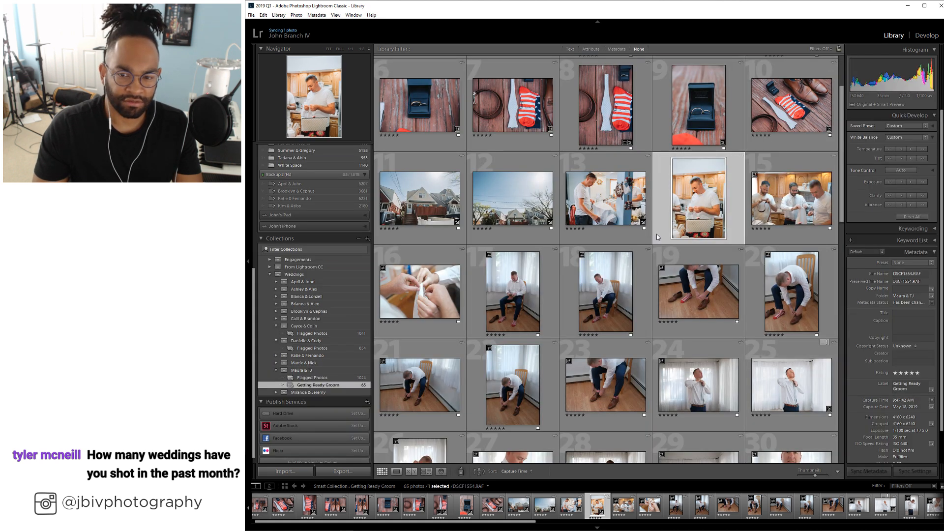
{"action": "right_click", "coordinate": [681, 199]}
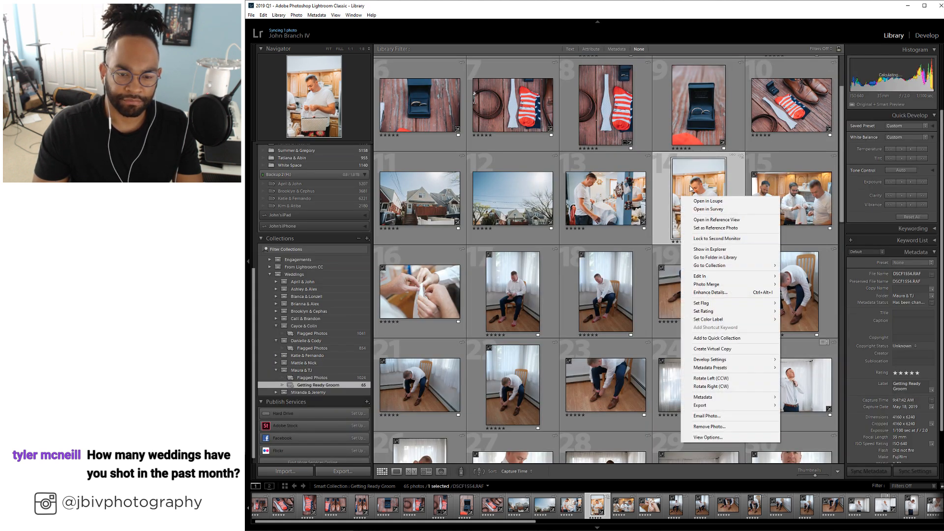
{"action": "right_click", "coordinate": [691, 186]}
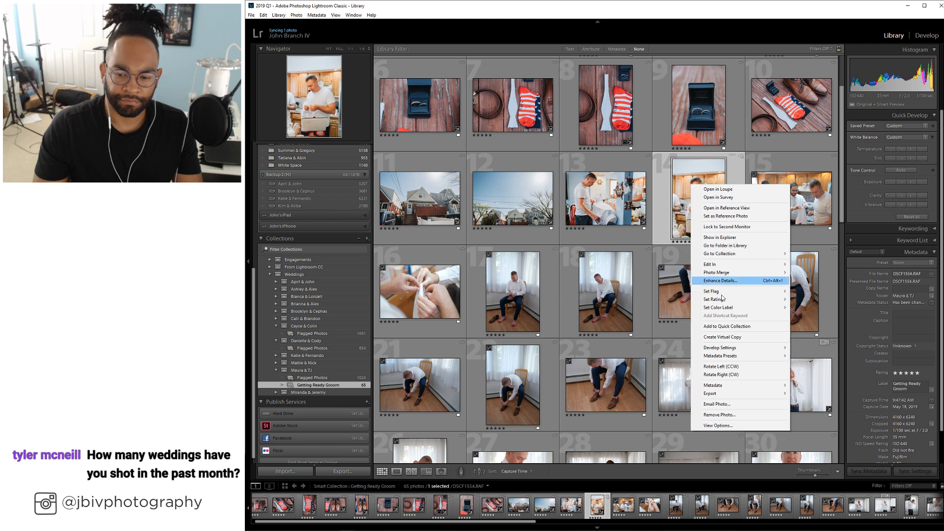
{"action": "left_click", "coordinate": [796, 367]}
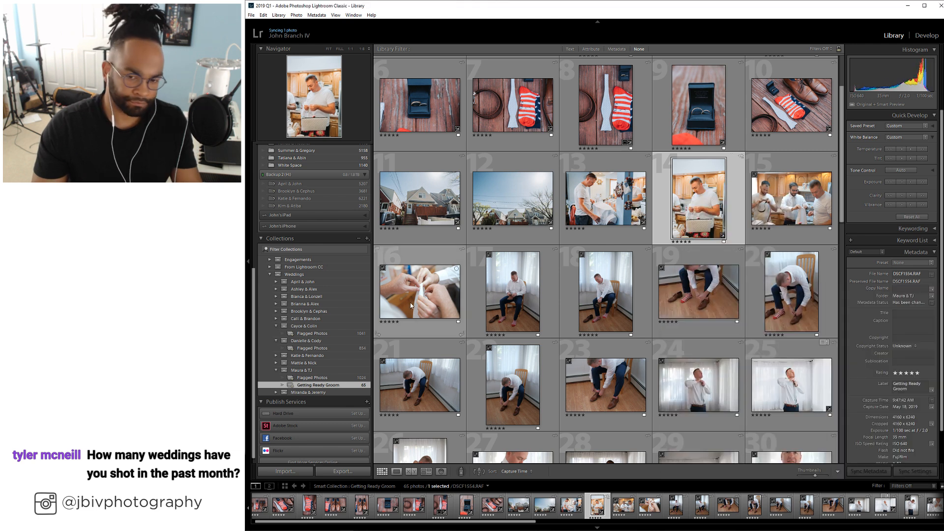
Select photos 14 through 16 in the grid and paste the copied develop settings onto them.
{"action": "left_click", "coordinate": [410, 303], "text": "shift"}
{"action": "right_click", "coordinate": [419, 291]}
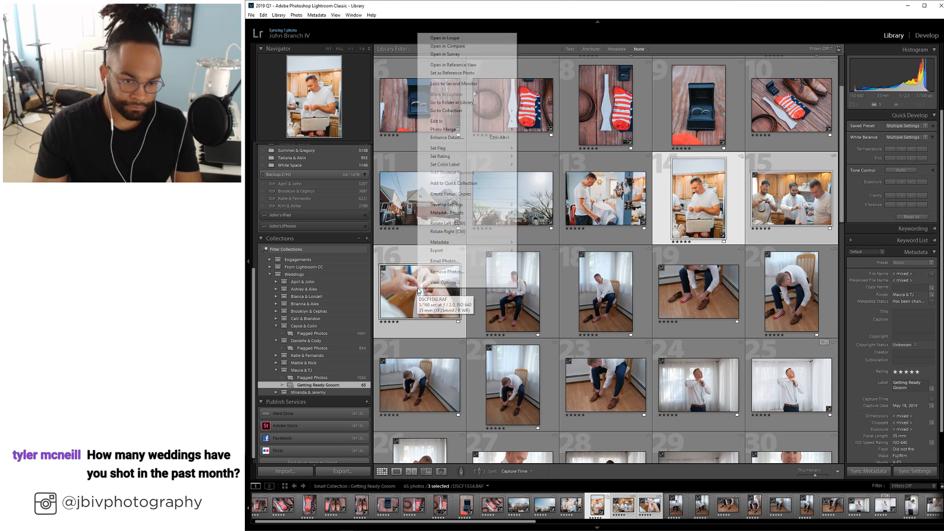
{"action": "mouse_move", "coordinate": [446, 205]}
{"action": "left_click", "coordinate": [549, 232]}
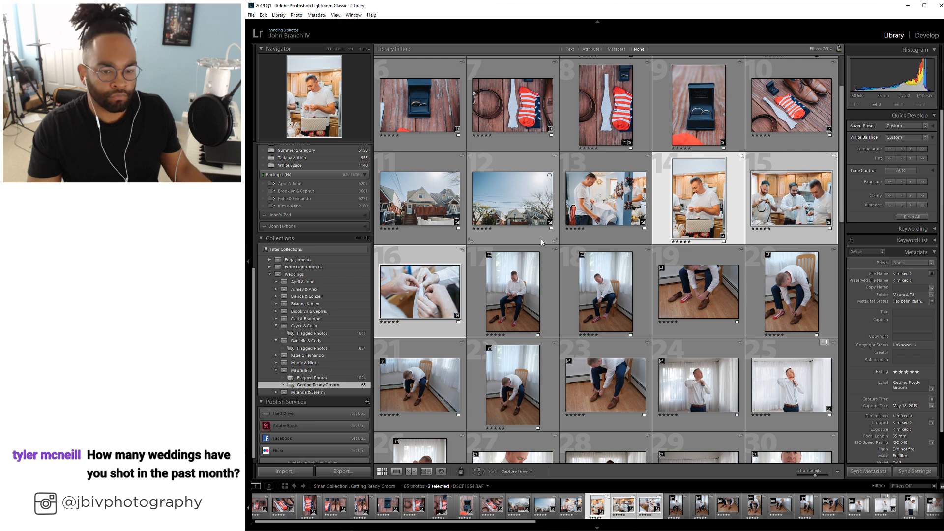
Open DSCF1556.RAF for developing and fine-tune it to temperature 4400, exposure +0.60 and tint +23.
{"action": "key", "text": "d"}
{"action": "key", "text": "Right"}
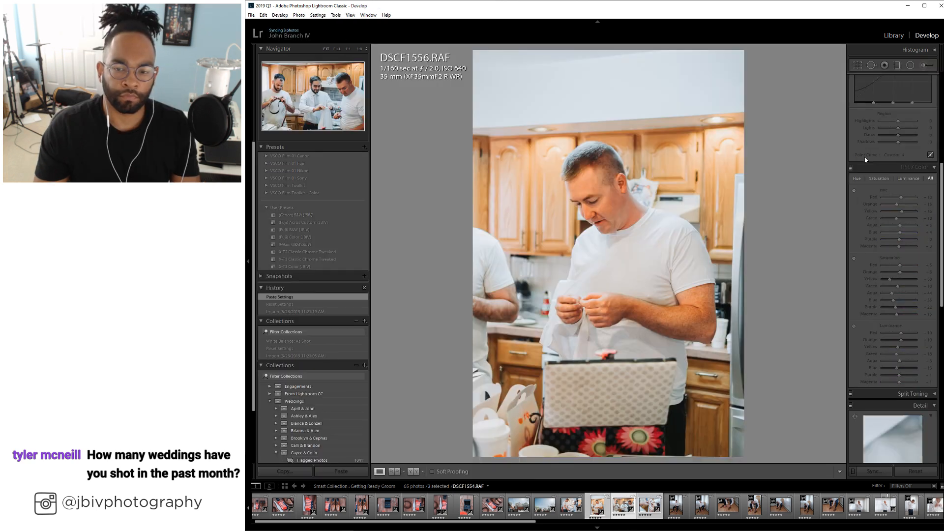
{"action": "scroll", "coordinate": [865, 194], "scroll_direction": "up", "scroll_amount": 5}
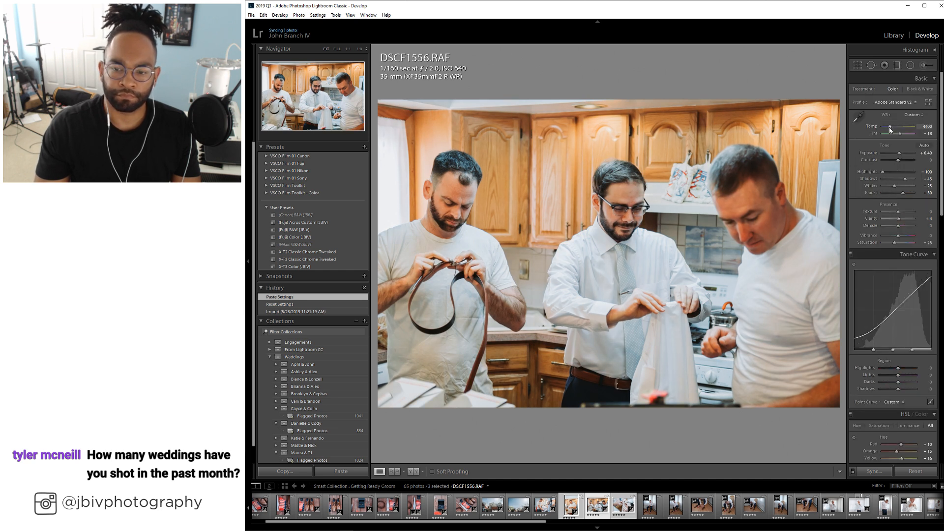
{"action": "left_click_drag", "start_coordinate": [890, 128], "coordinate": [891, 128]}
{"action": "key", "text": "Up"}
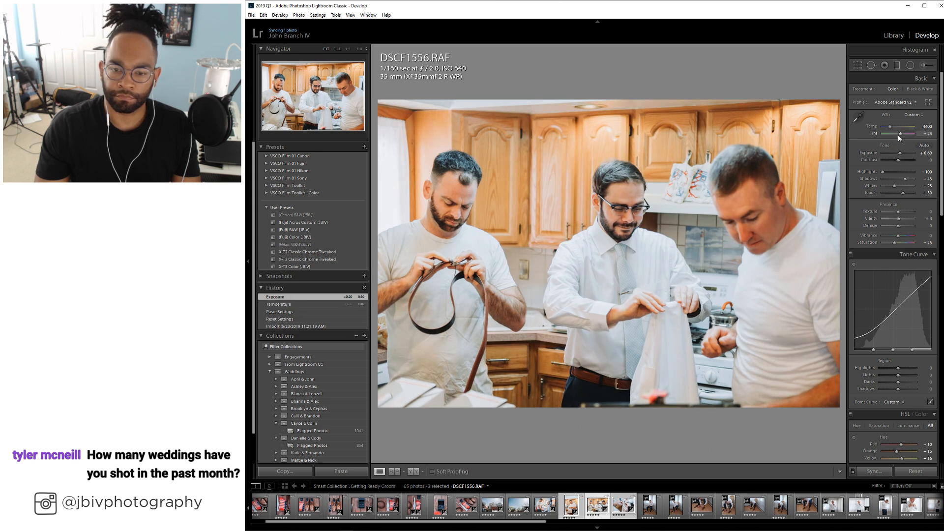
{"action": "key", "text": "Up"}
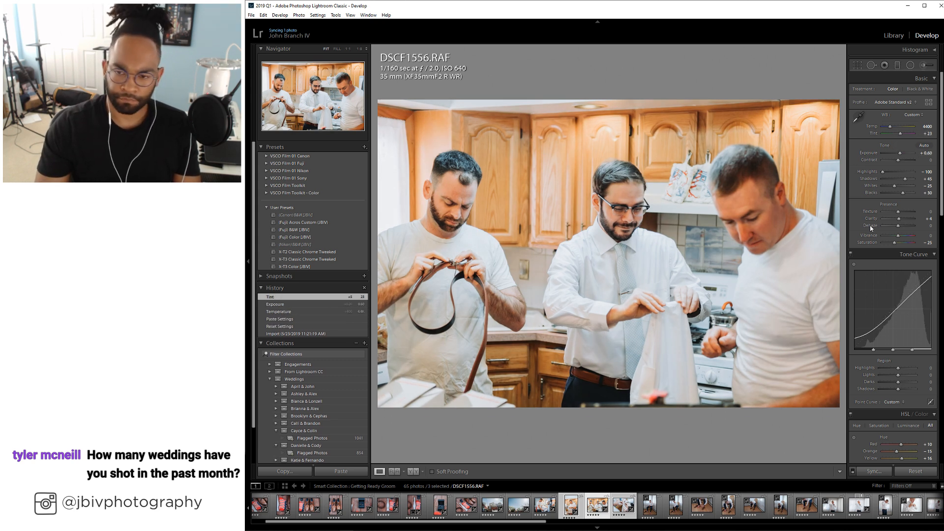
{"action": "scroll", "coordinate": [872, 229], "scroll_direction": "down", "scroll_amount": 8}
{"action": "scroll", "coordinate": [872, 230], "scroll_direction": "up", "scroll_amount": 8}
Apply the (Fuji) B&W [JBIV] preset to DSCF1560.RAF, the hands close-up, and set its exposure to -0.20.
{"action": "key", "text": "Right"}
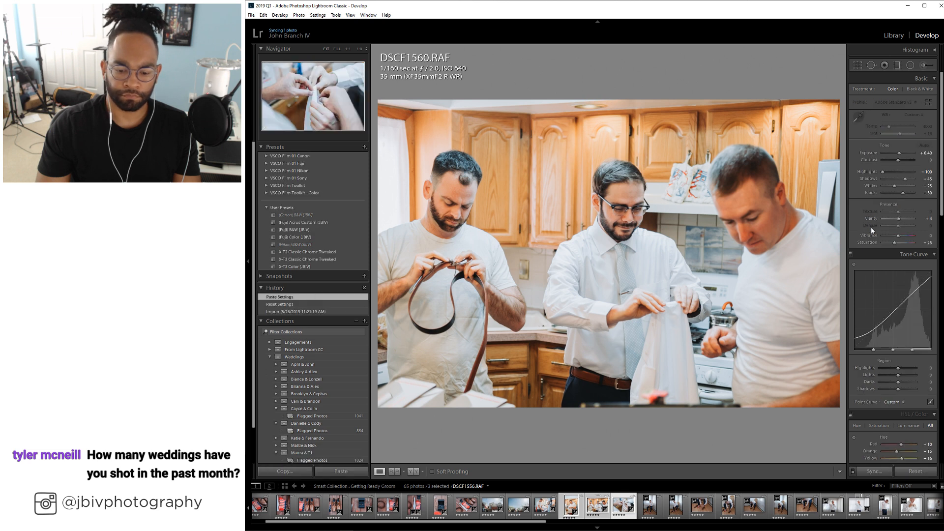
{"action": "left_click", "coordinate": [310, 231]}
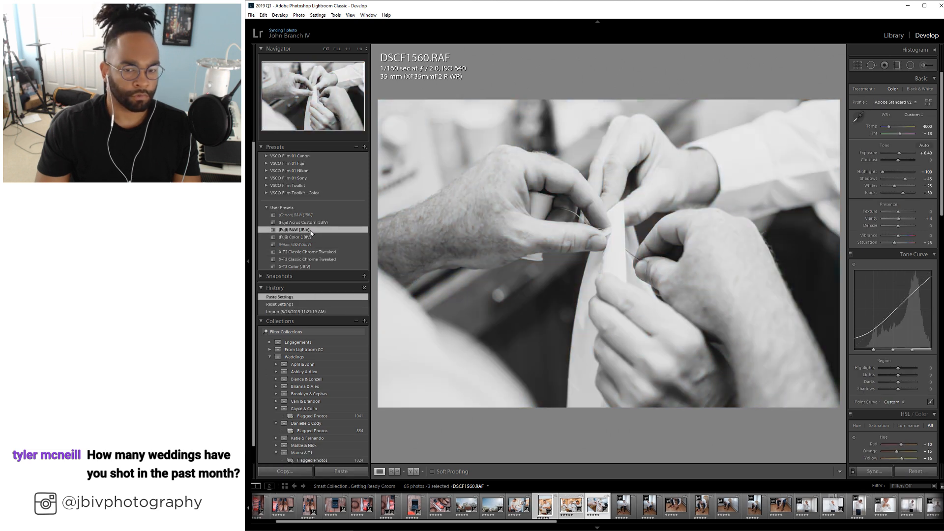
{"action": "left_click", "coordinate": [898, 152]}
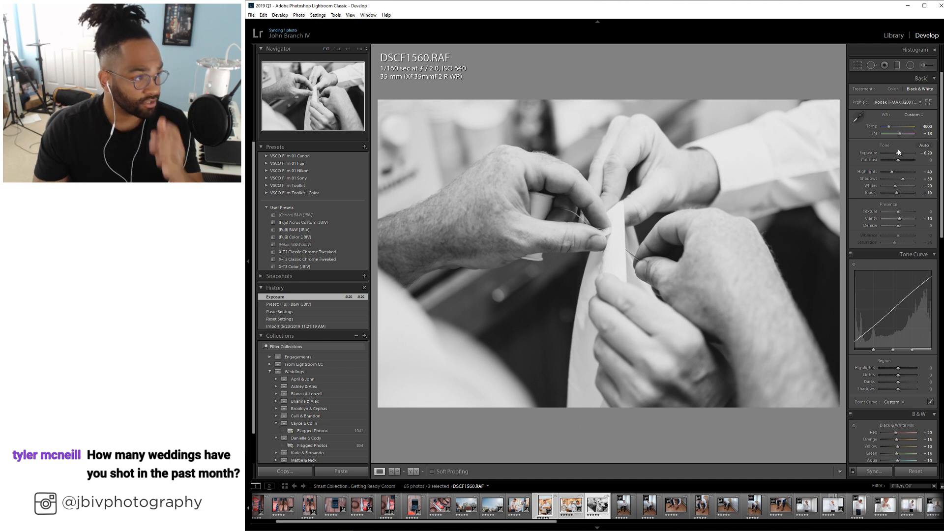
Select photo 17 in the grid and copy the develop settings of the already edited photo 25.
{"action": "left_click", "coordinate": [893, 36]}
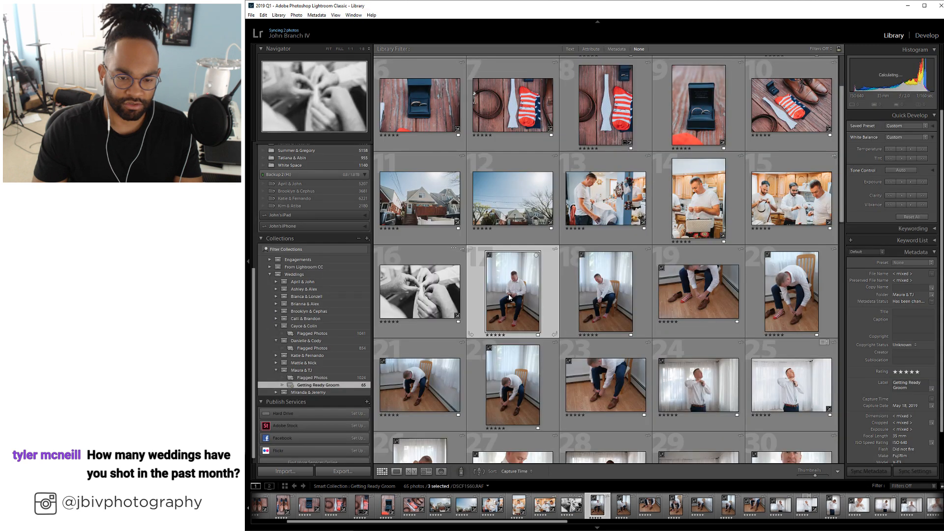
{"action": "left_click", "coordinate": [510, 298]}
{"action": "scroll", "coordinate": [513, 292], "scroll_direction": "down", "scroll_amount": 5}
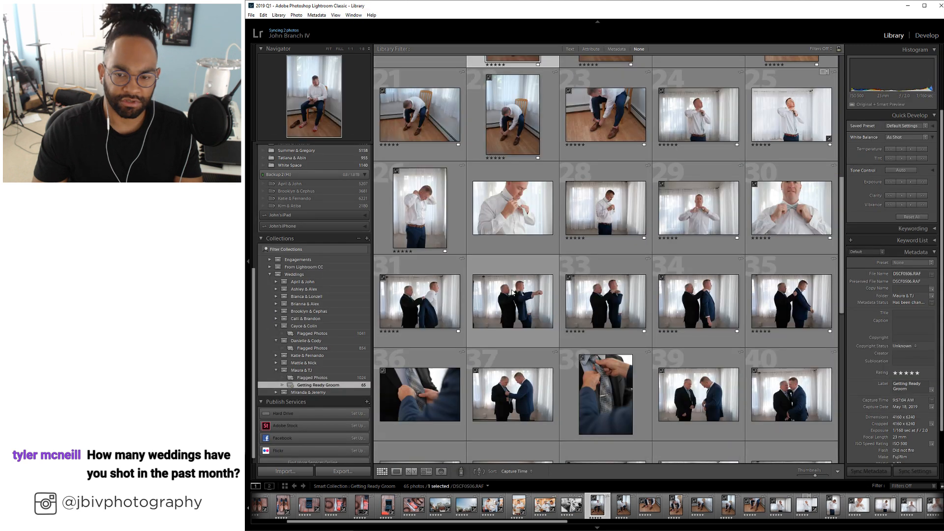
{"action": "scroll", "coordinate": [513, 293], "scroll_direction": "up", "scroll_amount": 2}
{"action": "right_click", "coordinate": [781, 216]}
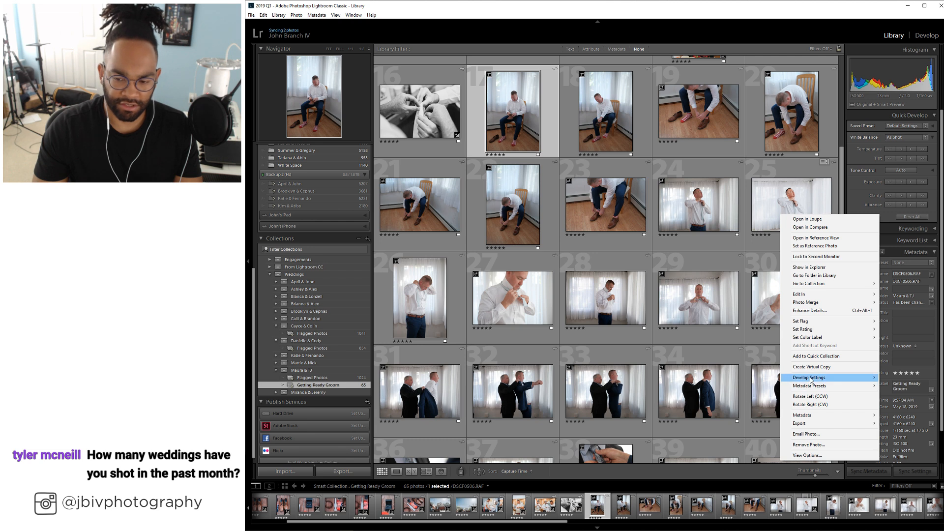
{"action": "mouse_move", "coordinate": [860, 377]}
{"action": "left_click", "coordinate": [912, 397]}
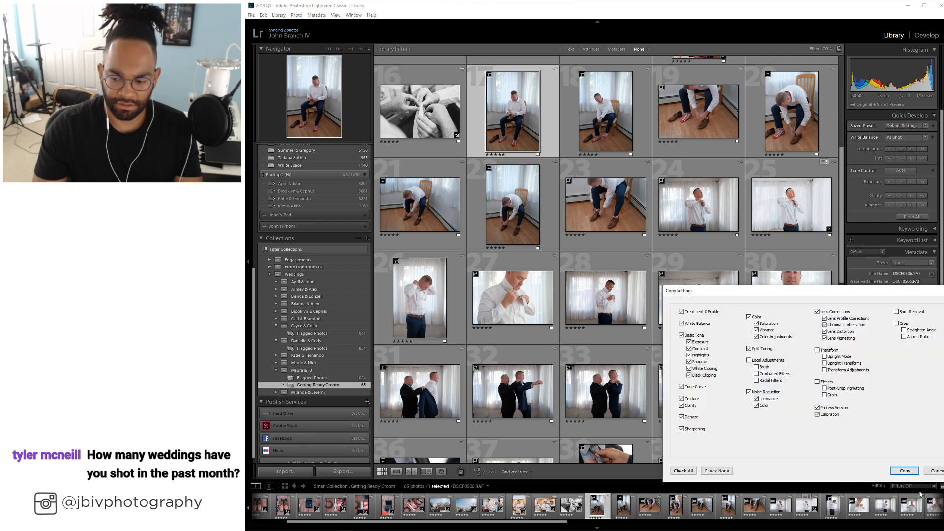
{"action": "left_click", "coordinate": [904, 471]}
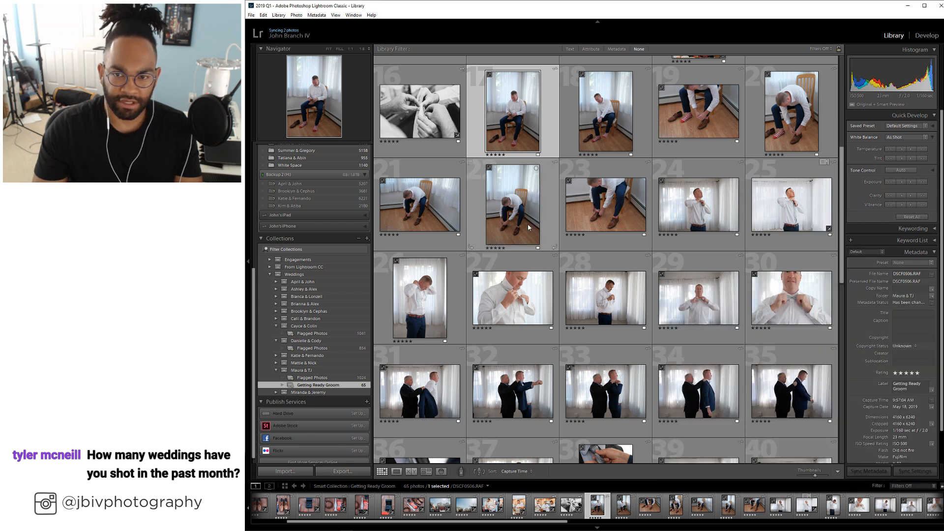
Extend the selection from photo 17 through 45, leaving out photo 44, and paste the copied develop settings.
{"action": "scroll", "coordinate": [494, 250], "scroll_direction": "down", "scroll_amount": 3}
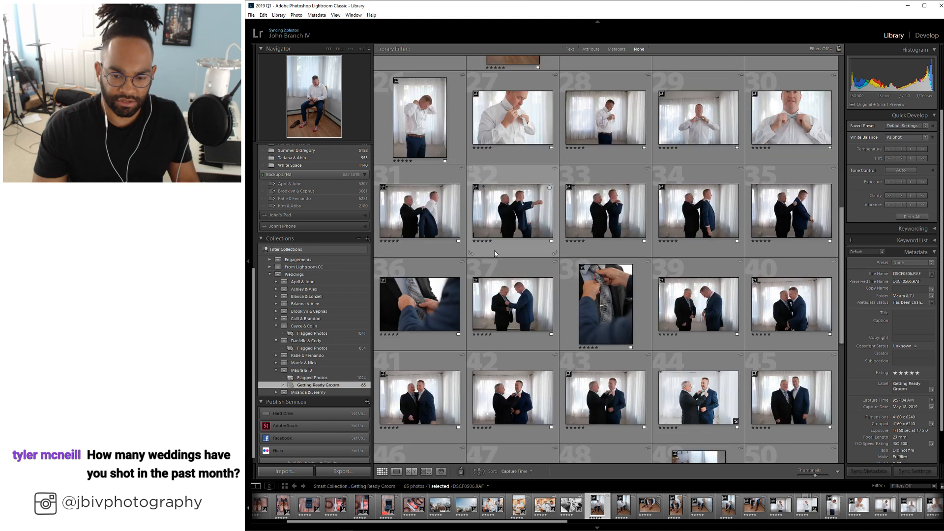
{"action": "scroll", "coordinate": [495, 252], "scroll_direction": "down", "scroll_amount": 2}
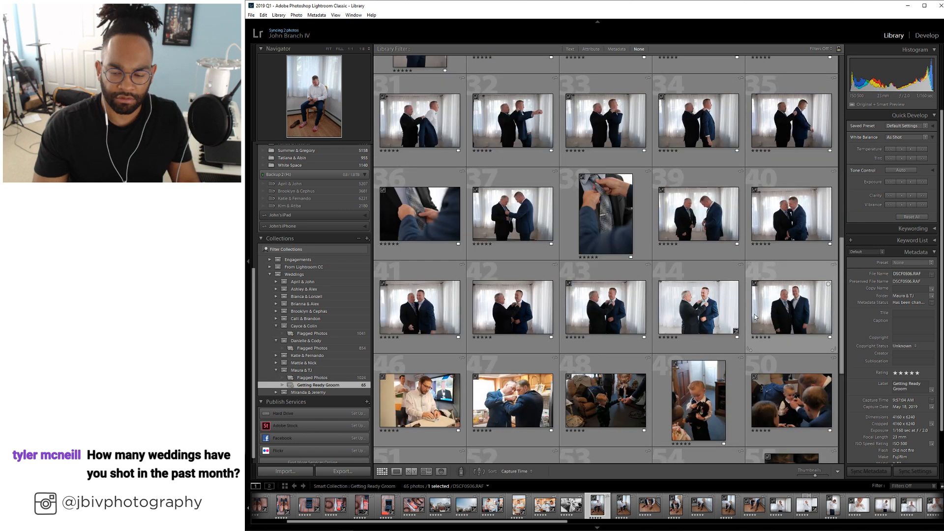
{"action": "left_click", "coordinate": [756, 318], "text": "shift"}
{"action": "right_click", "coordinate": [596, 204]}
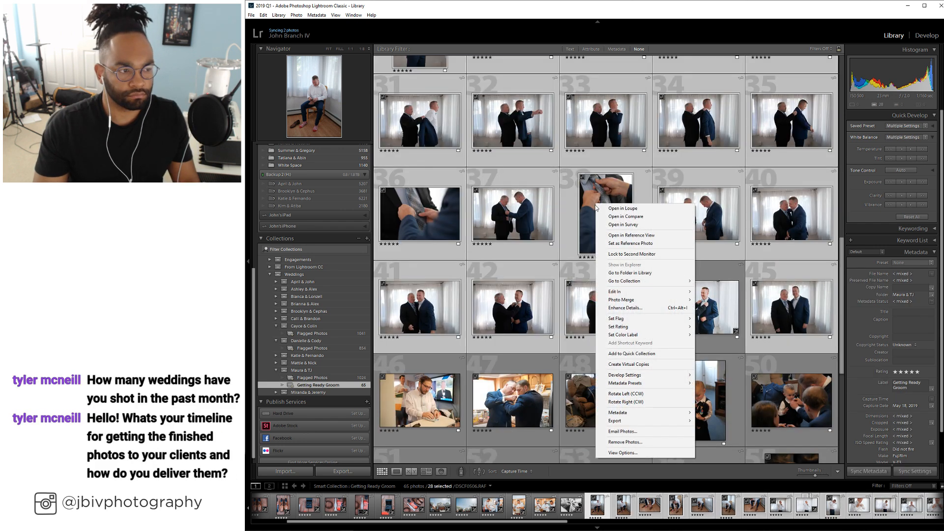
{"action": "mouse_move", "coordinate": [639, 377]}
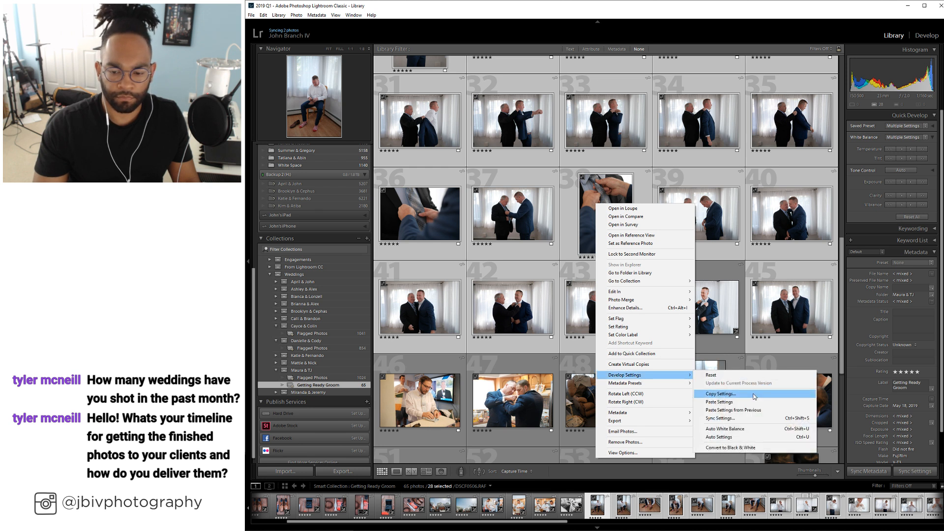
{"action": "left_click", "coordinate": [719, 402]}
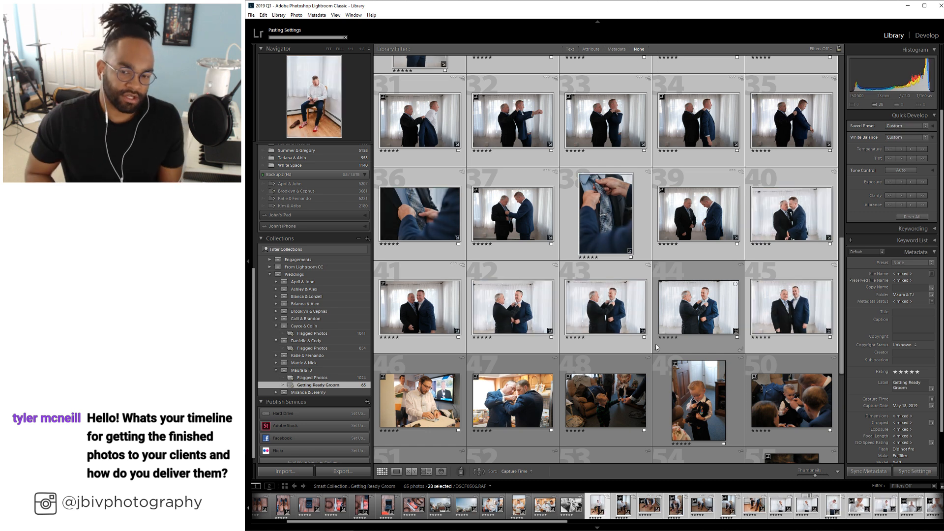
Open DSCF0506.RAF for developing, level it with Upright and set its exposure to +0.90.
{"action": "scroll", "coordinate": [466, 180], "scroll_direction": "up", "scroll_amount": 2}
{"action": "scroll", "coordinate": [466, 181], "scroll_direction": "up", "scroll_amount": 4}
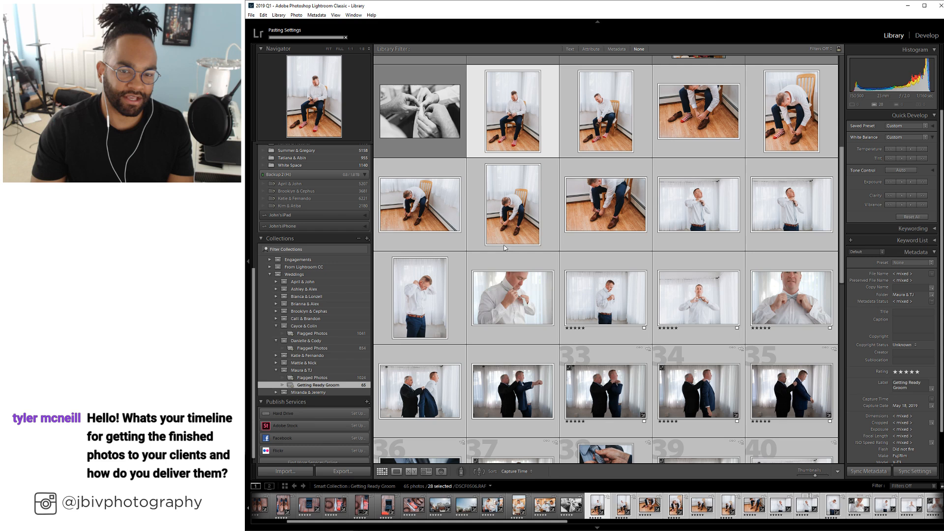
{"action": "scroll", "coordinate": [541, 254], "scroll_direction": "up", "scroll_amount": 2}
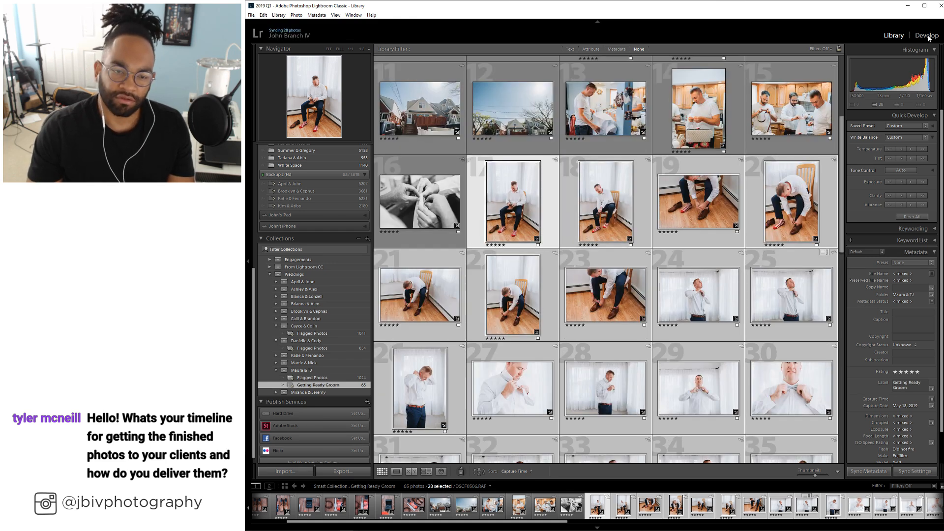
{"action": "key", "text": "d"}
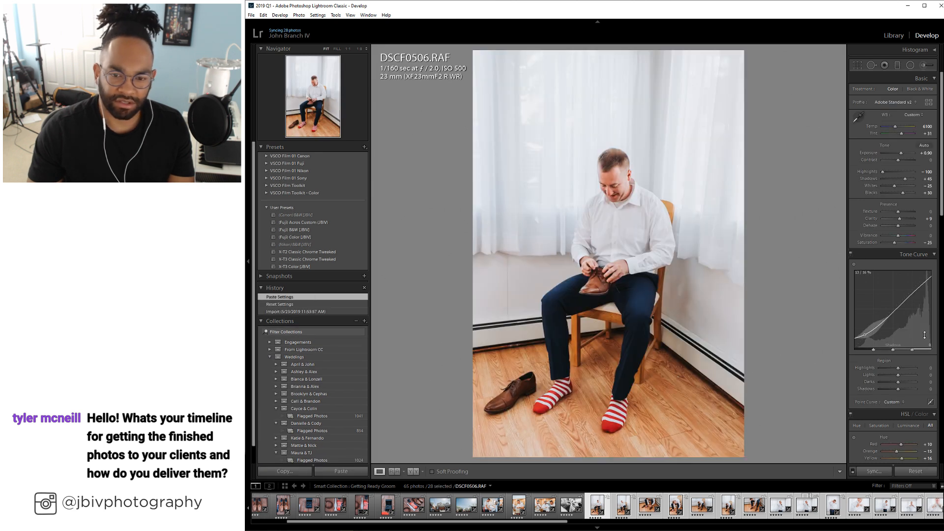
{"action": "scroll", "coordinate": [896, 330], "scroll_direction": "down", "scroll_amount": 6}
{"action": "scroll", "coordinate": [897, 329], "scroll_direction": "down", "scroll_amount": 5}
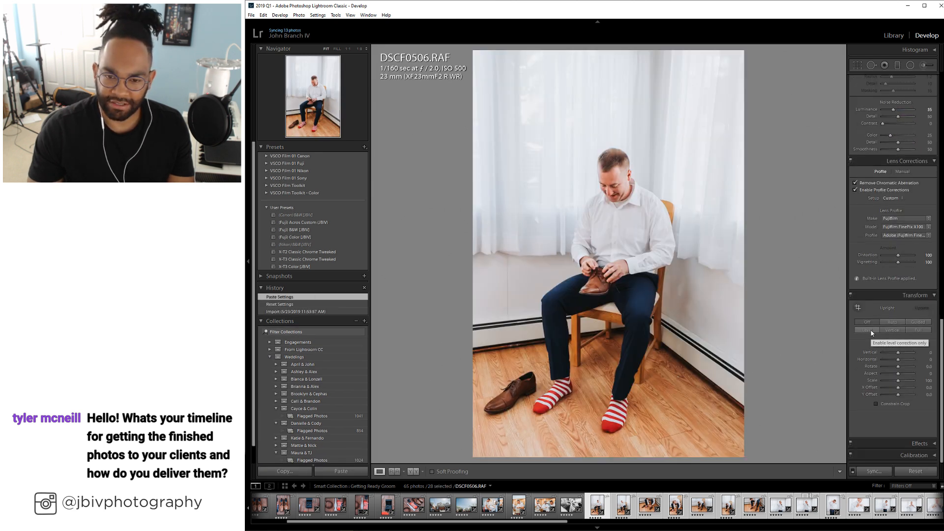
{"action": "left_click", "coordinate": [872, 330]}
{"action": "scroll", "coordinate": [873, 326], "scroll_direction": "up", "scroll_amount": 10}
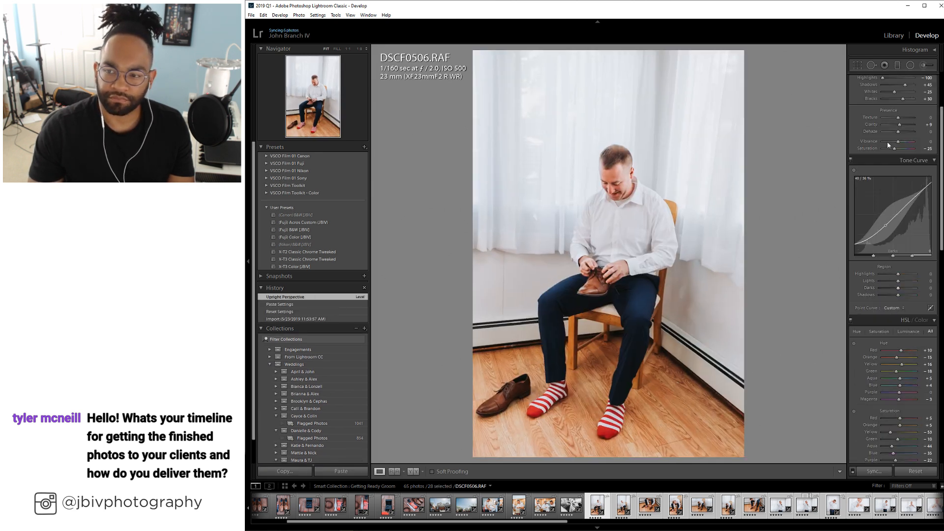
{"action": "left_click_drag", "start_coordinate": [904, 154], "coordinate": [903, 154]}
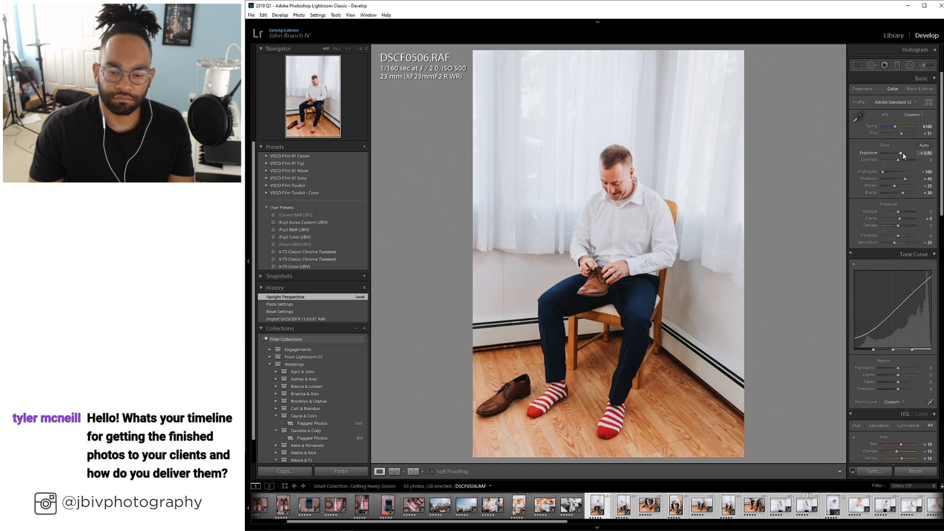
{"action": "left_click", "coordinate": [891, 38]}
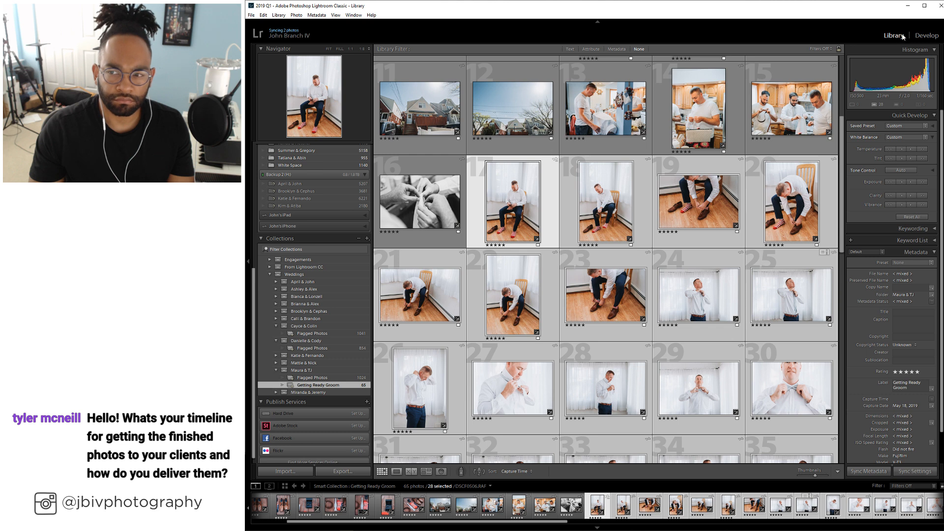
{"action": "left_click", "coordinate": [927, 35]}
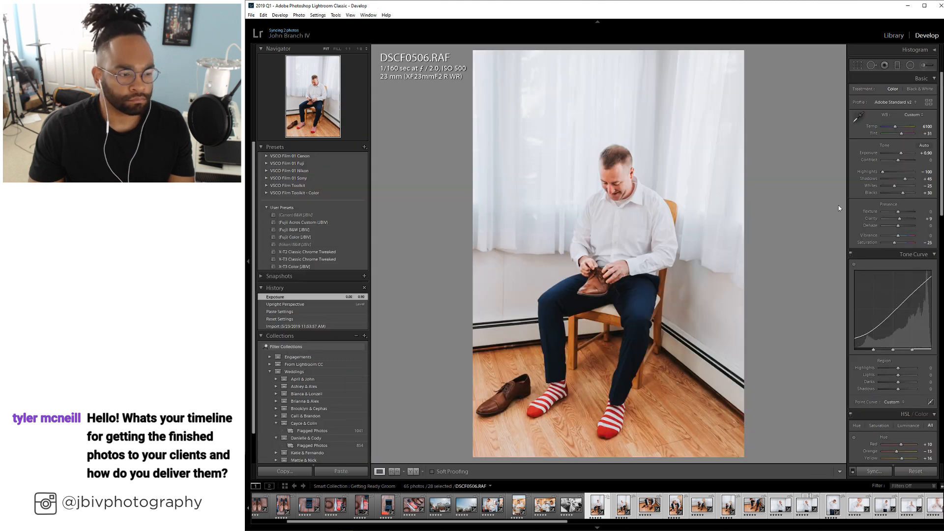
Move on to DSCF0508.RAF and level it with Upright.
{"action": "key", "text": "Right"}
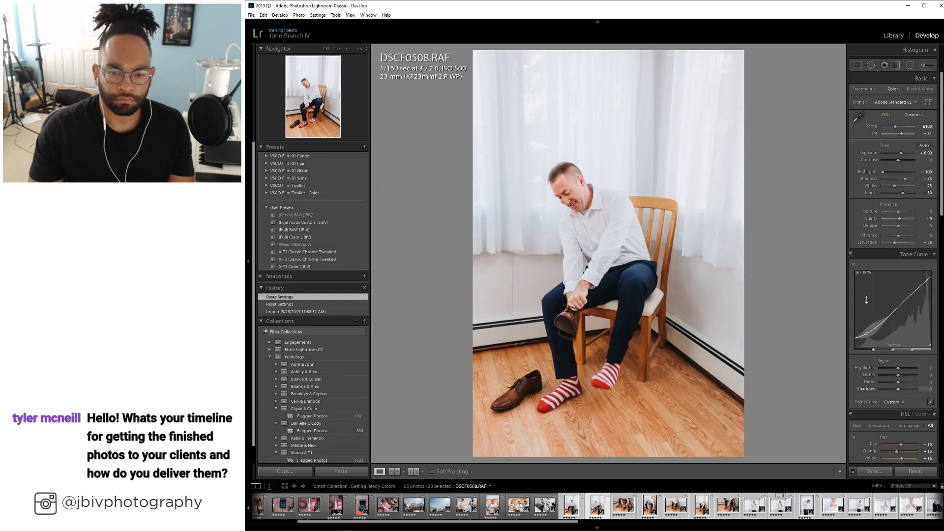
{"action": "scroll", "coordinate": [868, 315], "scroll_direction": "down", "scroll_amount": 10}
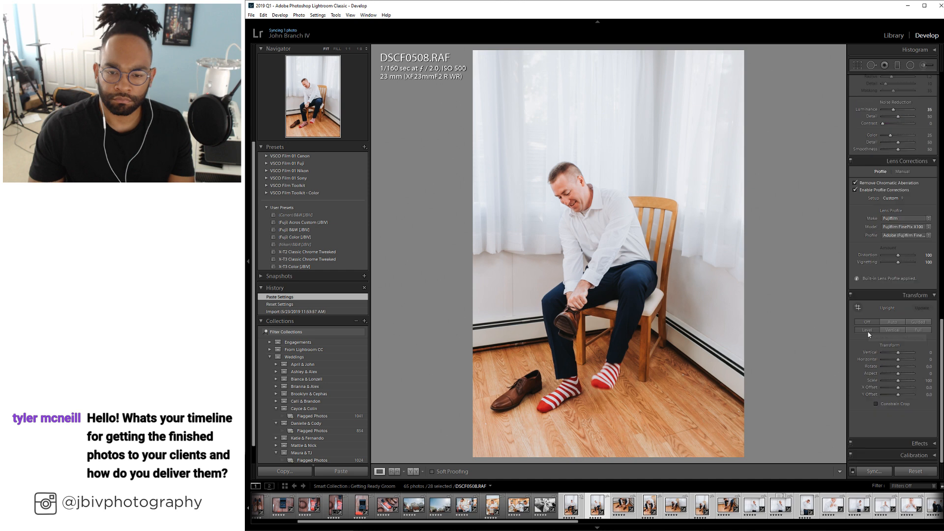
{"action": "key", "text": "Right"}
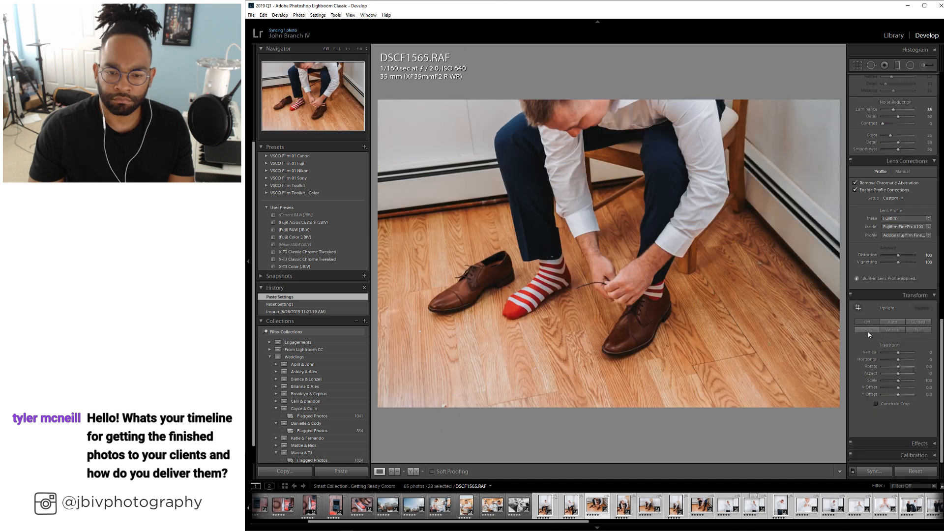
Apply the (Fuji) B&W [JBIV] preset to DSCF1565.RAF, the shoe-tying shot, and set its exposure to +0.70.
{"action": "key", "text": "v"}
{"action": "scroll", "coordinate": [862, 261], "scroll_direction": "up", "scroll_amount": 10}
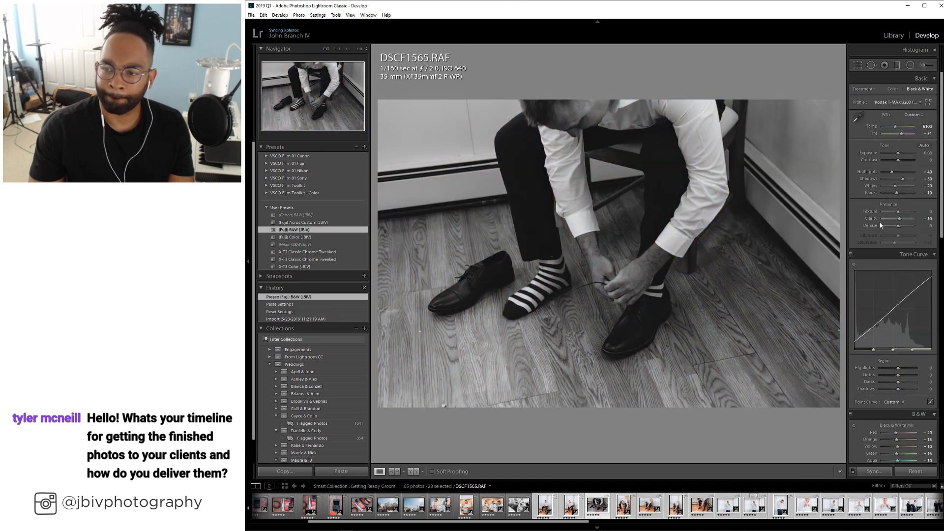
{"action": "key", "text": "Up"}
{"action": "key", "text": "Up"}
{"action": "key", "text": "Up"}
{"action": "key", "text": "Up"}
{"action": "key", "text": "Up"}
{"action": "key", "text": "Up"}
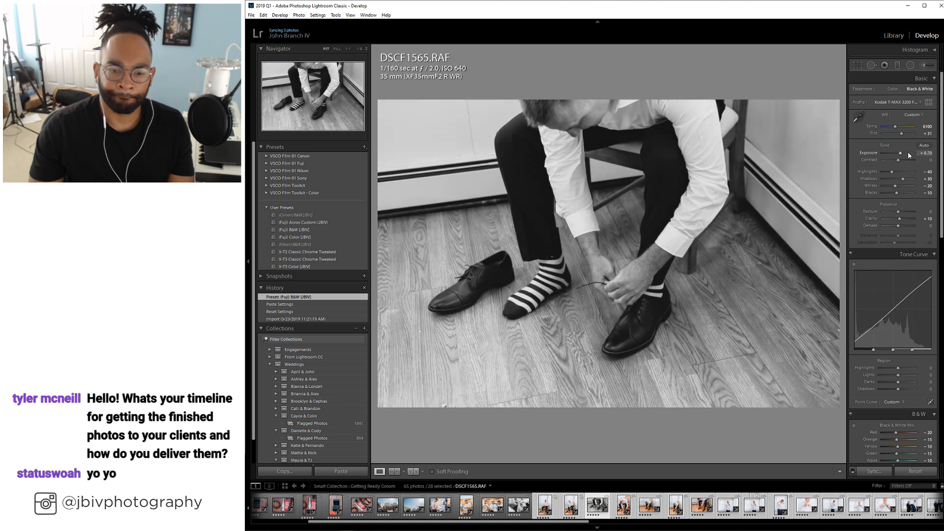
Set the exposure of DSCF1569.RAF to +1.00 and set the rating of DSCF0512.RAF to 0.
{"action": "key", "text": "Right"}
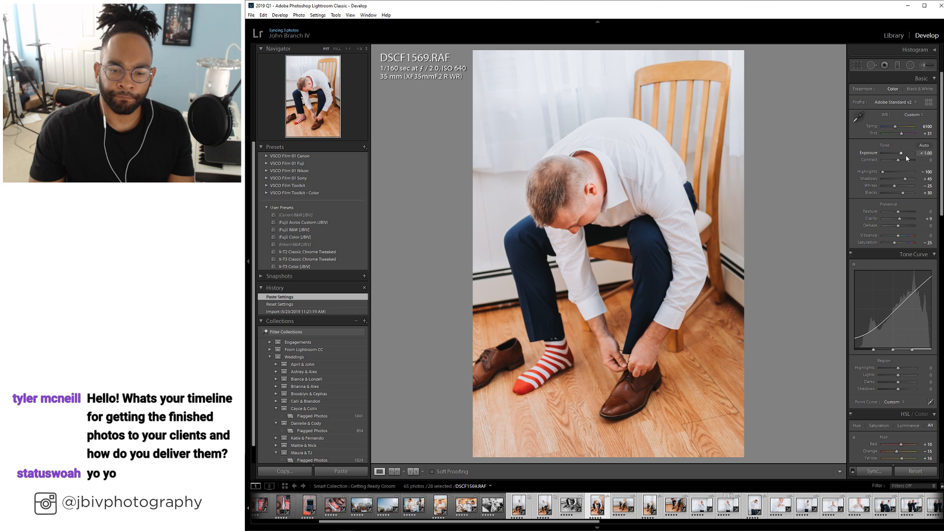
{"action": "key", "text": "Right"}
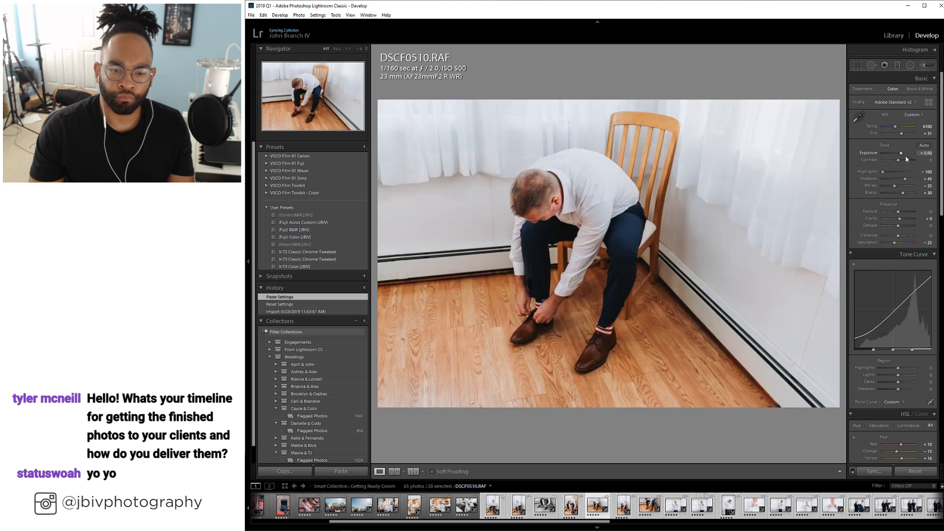
{"action": "key", "text": "Right"}
{"action": "key", "text": "0"}
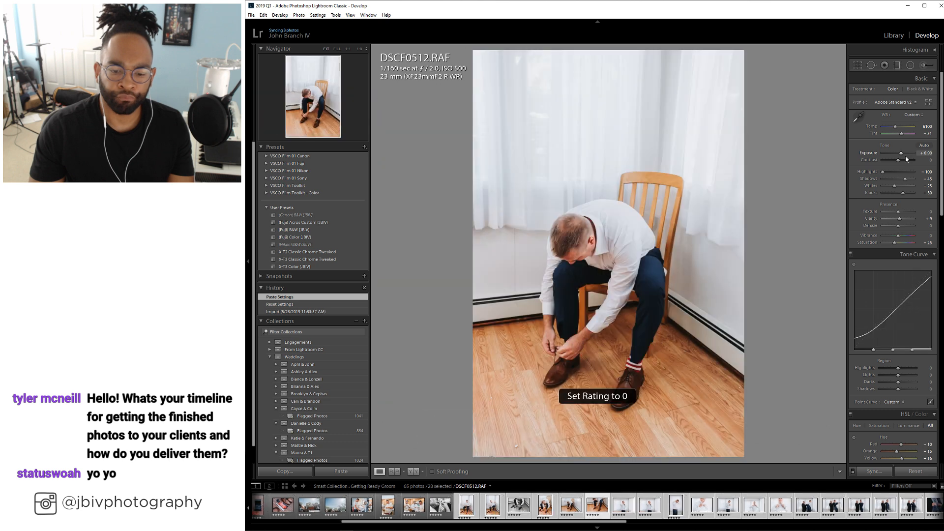
{"action": "key", "text": "Up"}
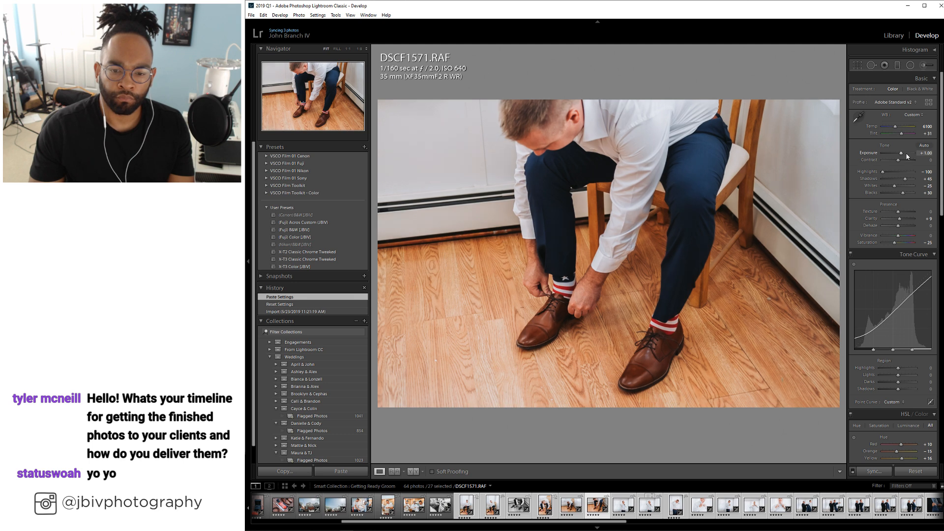
{"action": "key", "text": "0"}
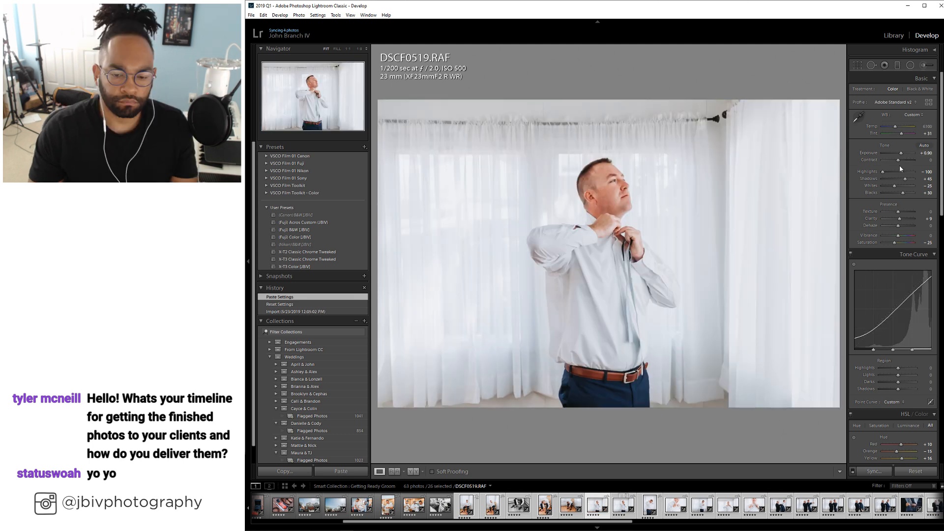
{"action": "key", "text": "ctrl+z"}
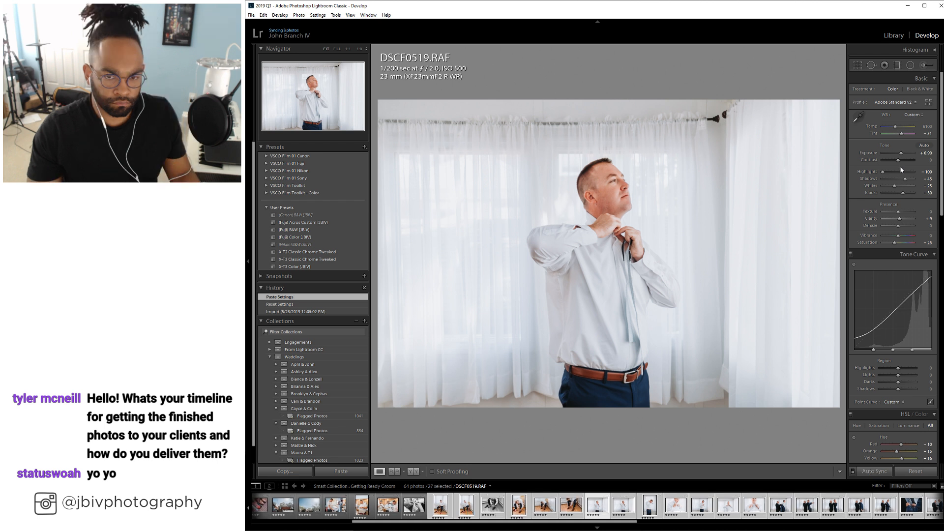
{"action": "key", "text": "ctrl+z"}
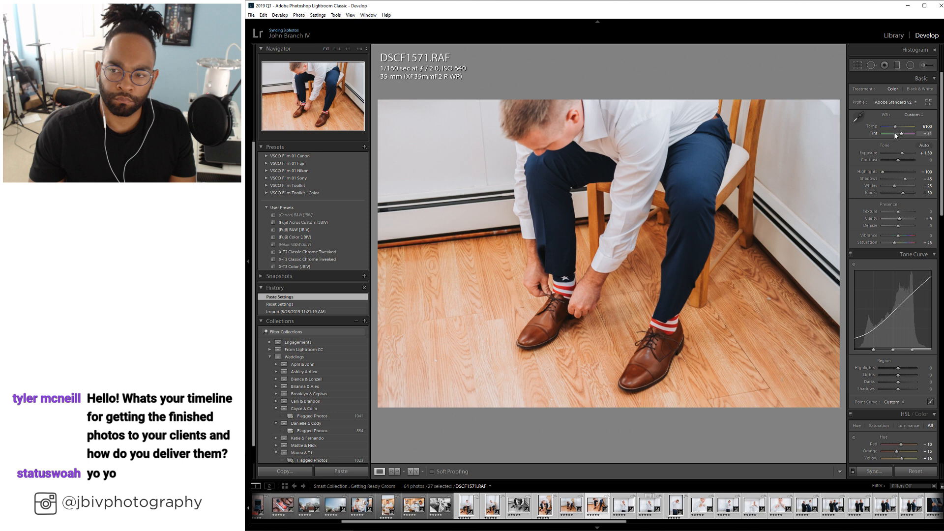
Set the exposure of DSCF1571.RAF to +1.30 and its white balance temperature to 5850.
{"action": "left_click_drag", "start_coordinate": [896, 127], "coordinate": [895, 128]}
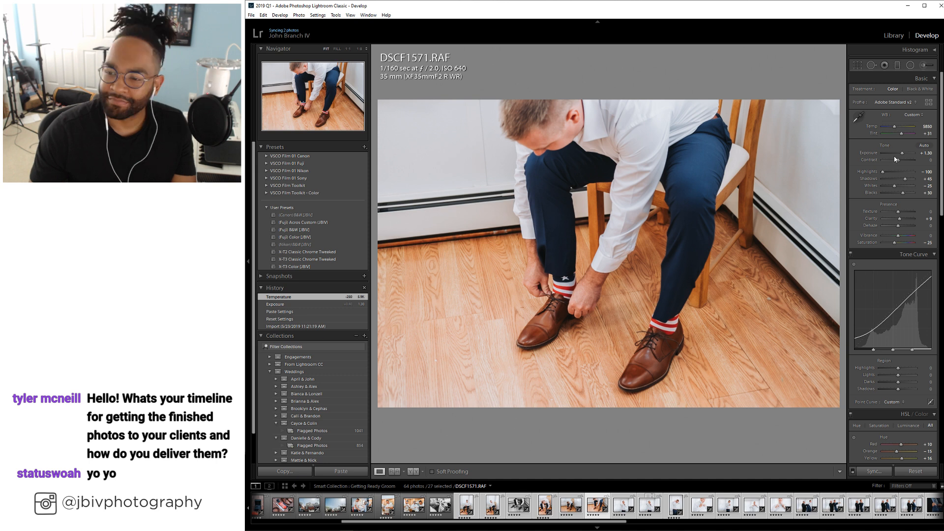
Level DSCF0519.RAF and DSCF1580.RAF with Upright, skipping the already edited DSCF0521.RAF.
{"action": "key", "text": "Left"}
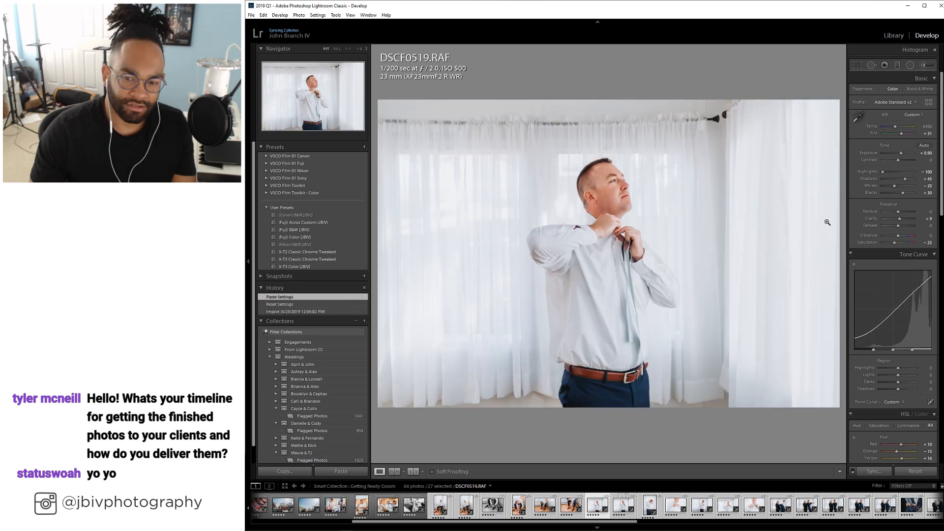
{"action": "scroll", "coordinate": [860, 323], "scroll_direction": "down", "scroll_amount": 15}
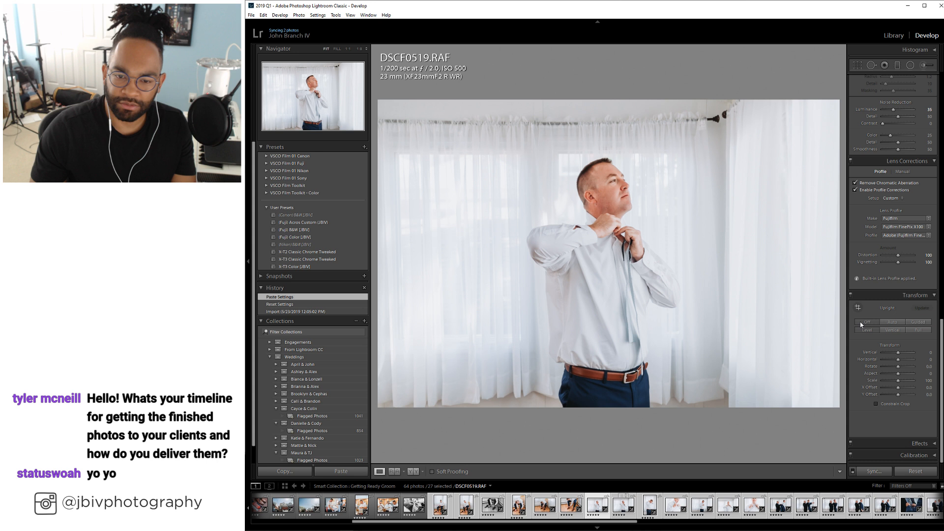
{"action": "key", "text": "Right"}
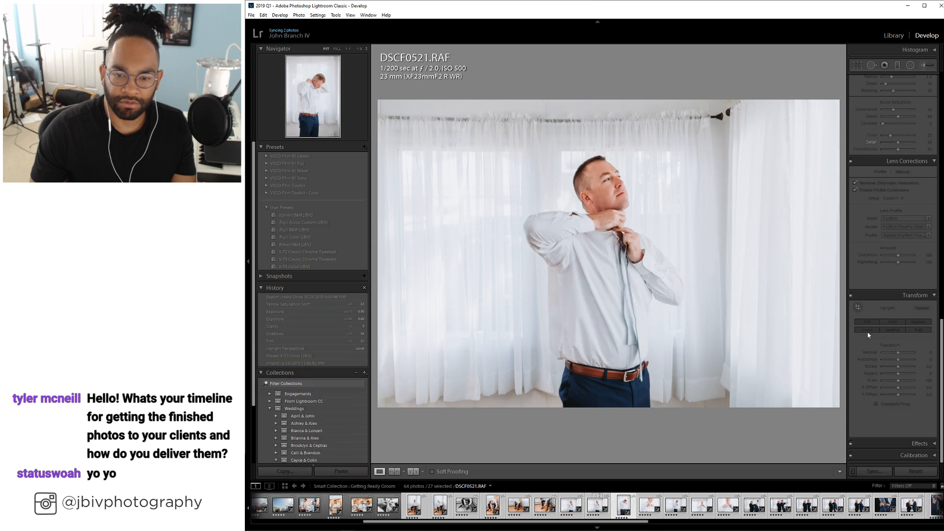
{"action": "left_click", "coordinate": [866, 330]}
{"action": "scroll", "coordinate": [868, 315], "scroll_direction": "up", "scroll_amount": 5}
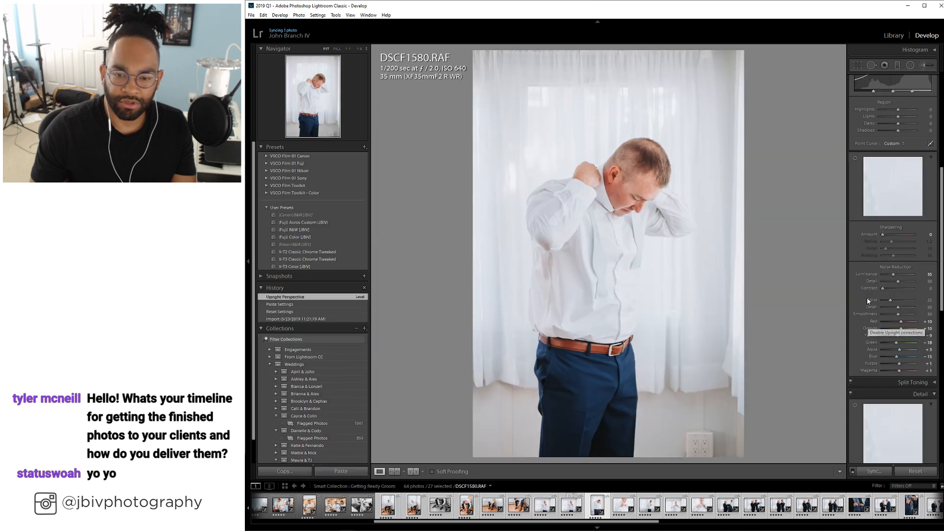
{"action": "scroll", "coordinate": [880, 246], "scroll_direction": "up", "scroll_amount": 10}
Apply the (Fuji) B&W [JBIV] preset to DSCF1584.RAF, with exposure at -0.80 and shadows at +45.
{"action": "key", "text": "Right"}
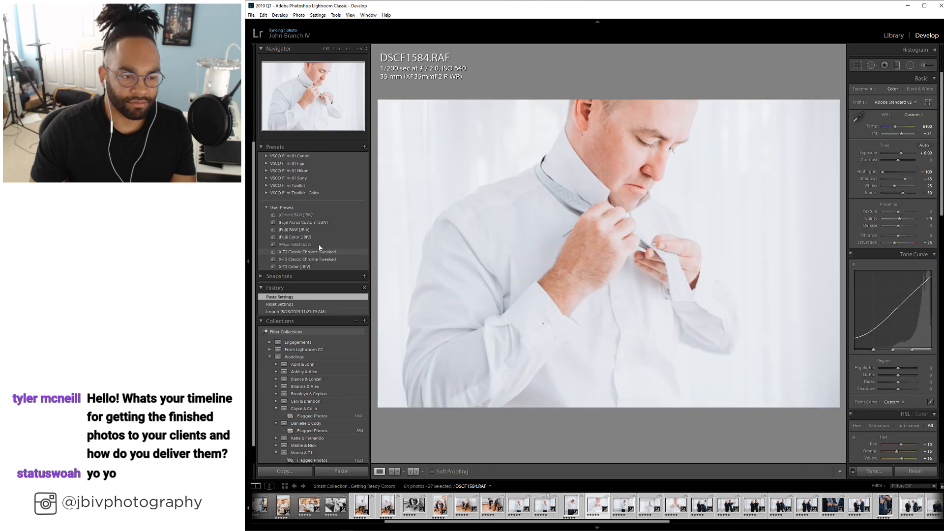
{"action": "left_click", "coordinate": [303, 230]}
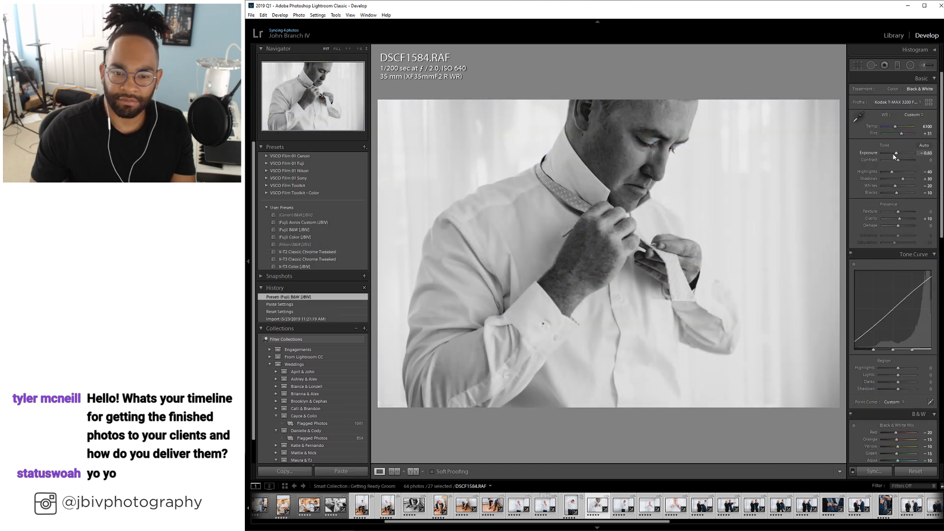
{"action": "key", "text": "Right"}
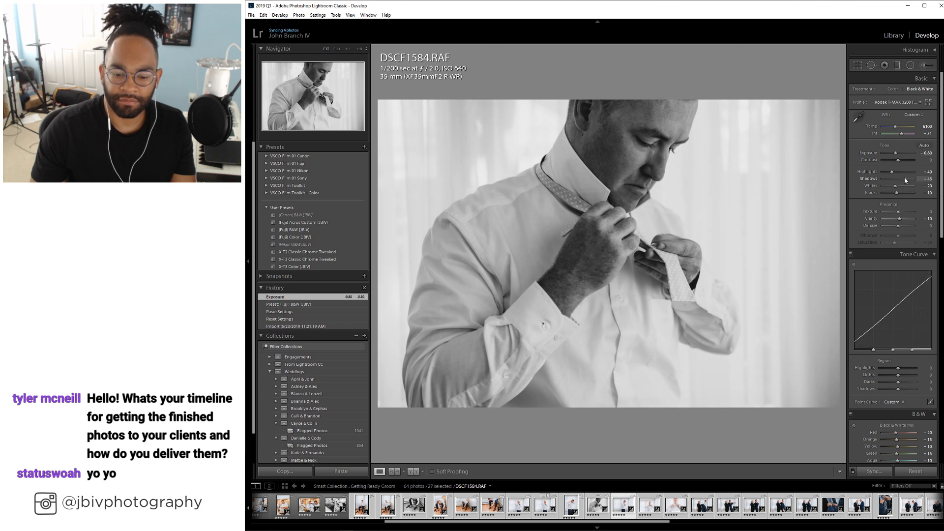
Level DSCF0523.RAF and DSCF0526.RAF with Upright.
{"action": "scroll", "coordinate": [893, 203], "scroll_direction": "down", "scroll_amount": 10}
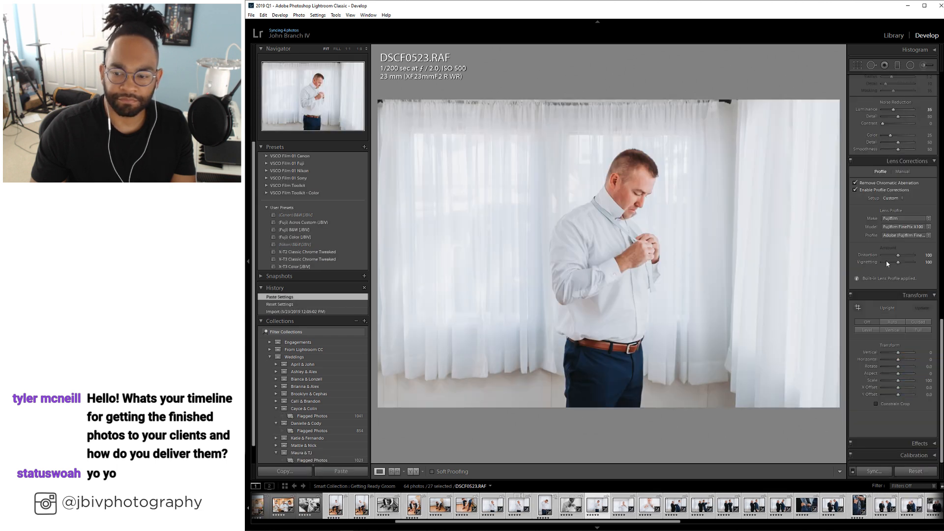
{"action": "key", "text": "Right"}
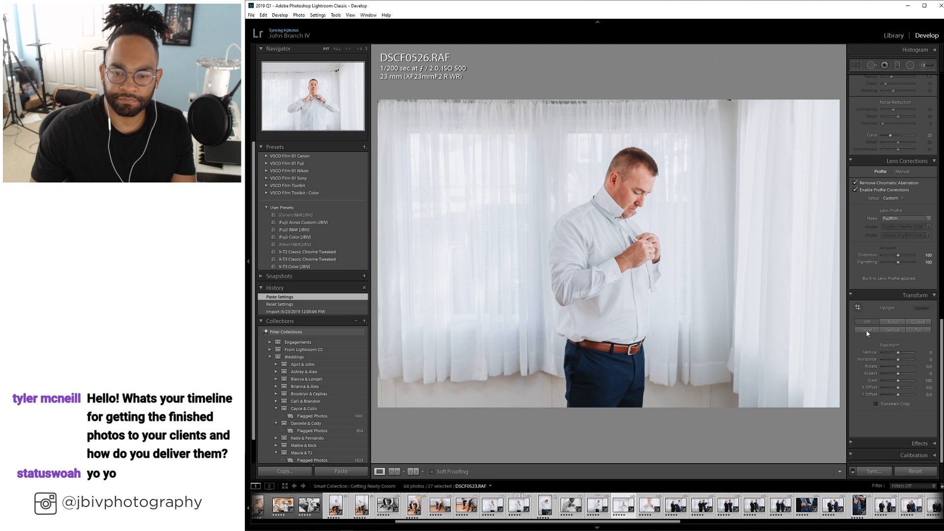
{"action": "left_click", "coordinate": [867, 332]}
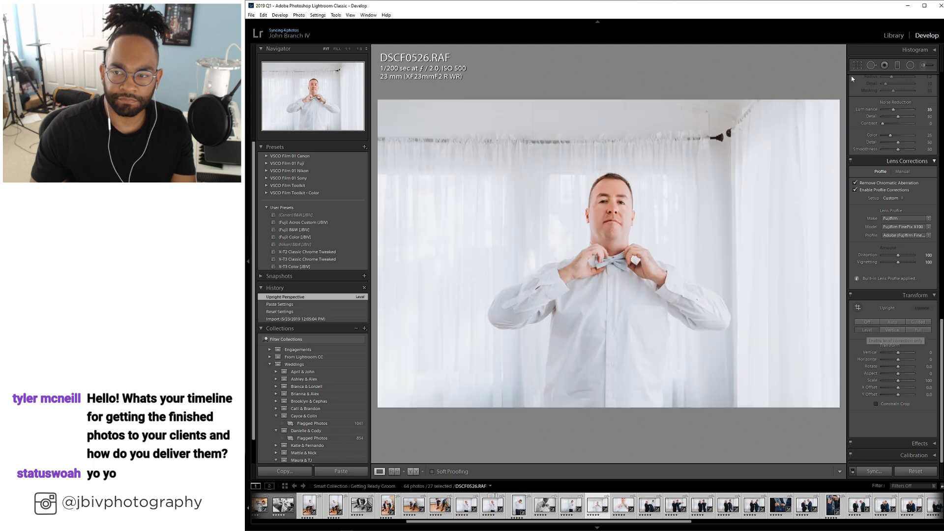
Crop DSCF0526.RAF slightly tighter around the groom, trimming the top and both sides at the original aspect ratio.
{"action": "key", "text": "r"}
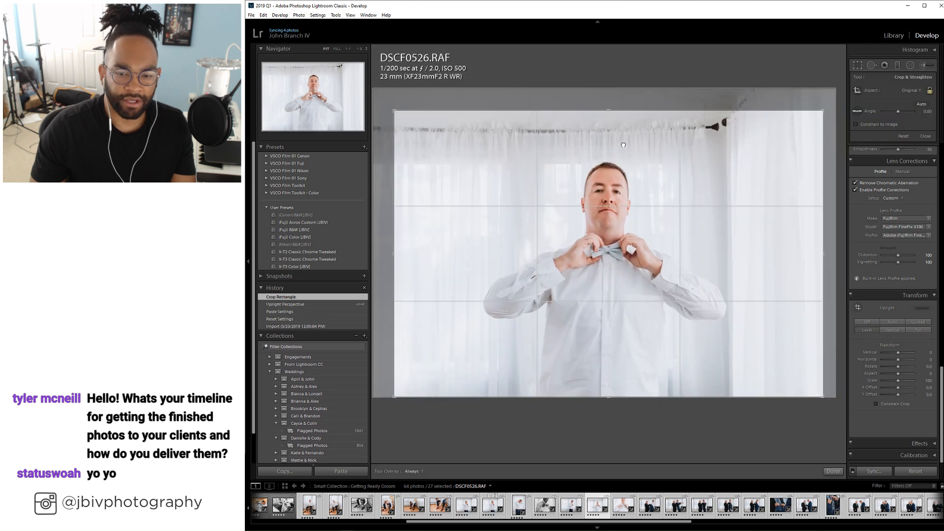
{"action": "key", "text": "Return"}
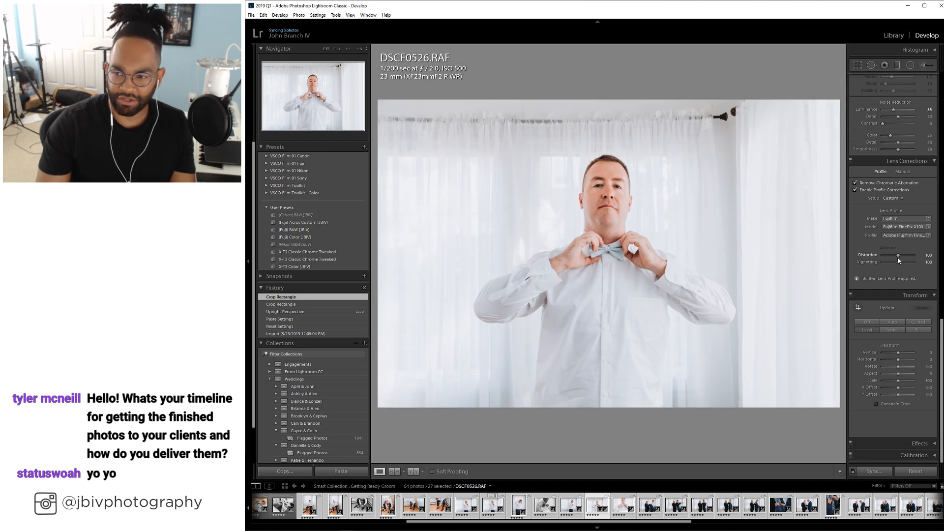
{"action": "scroll", "coordinate": [871, 207], "scroll_direction": "up", "scroll_amount": 15}
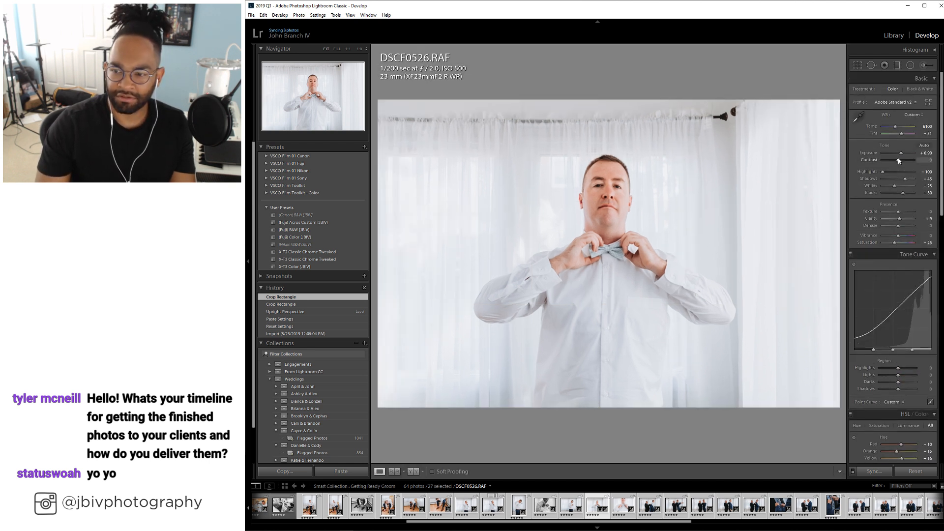
Slightly lower the exposure of DSCF1590.RAF, the bow tie close-up.
{"action": "key", "text": "Right"}
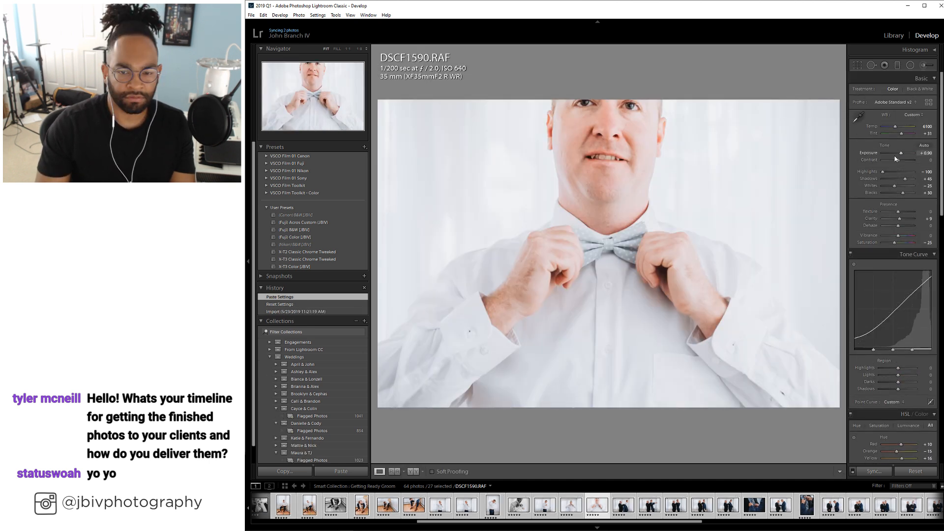
{"action": "key", "text": "Down"}
{"action": "key", "text": "Down"}
{"action": "key", "text": "Down"}
{"action": "key", "text": "Down"}
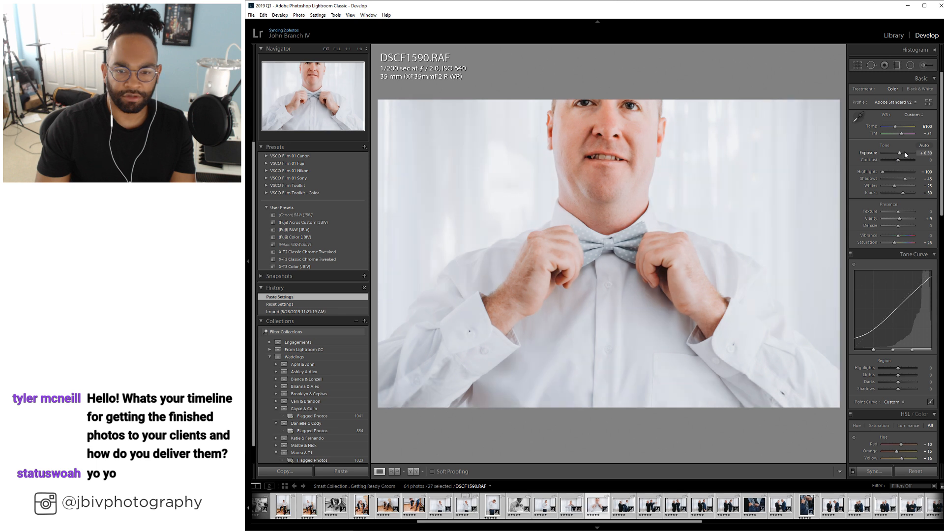
Level DSCF0530.RAF and DSCF0532.RAF, the two jacket shots, with Upright.
{"action": "key", "text": "Right"}
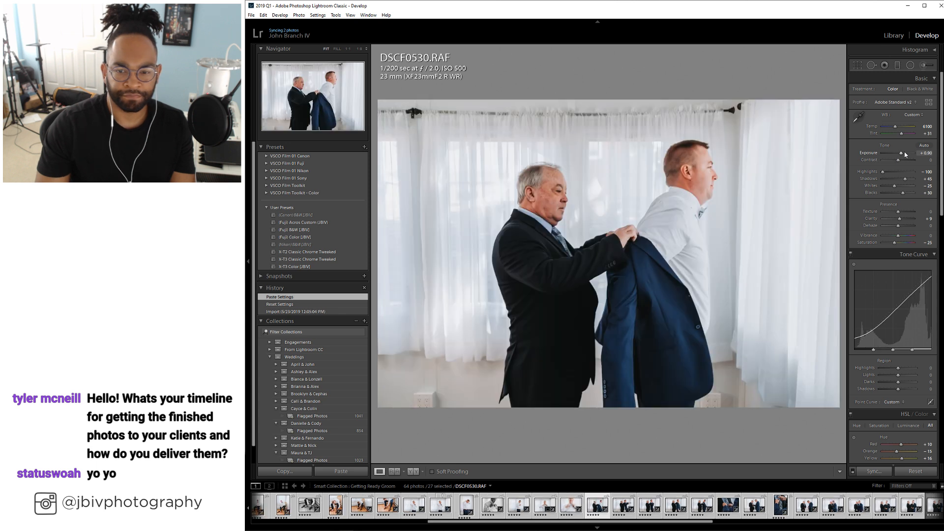
{"action": "scroll", "coordinate": [871, 333], "scroll_direction": "down", "scroll_amount": 10}
{"action": "key", "text": "Right"}
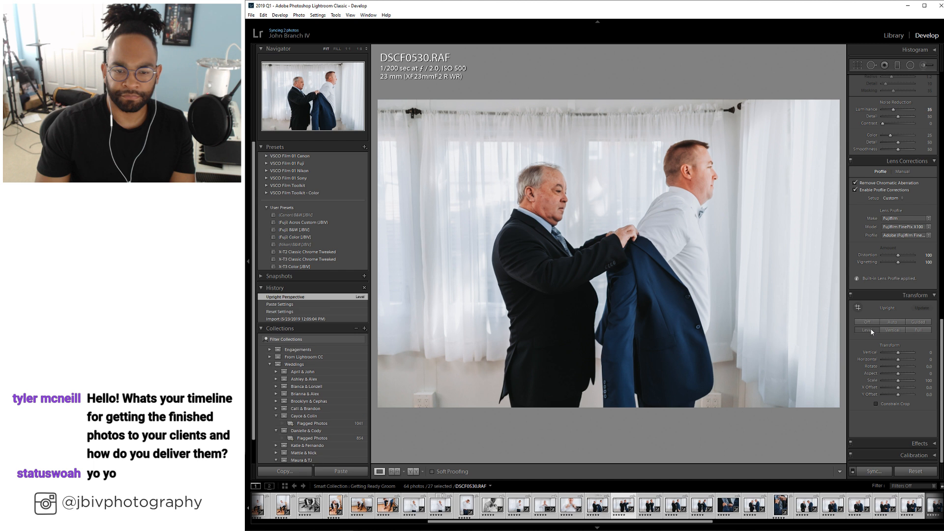
{"action": "left_click", "coordinate": [868, 330]}
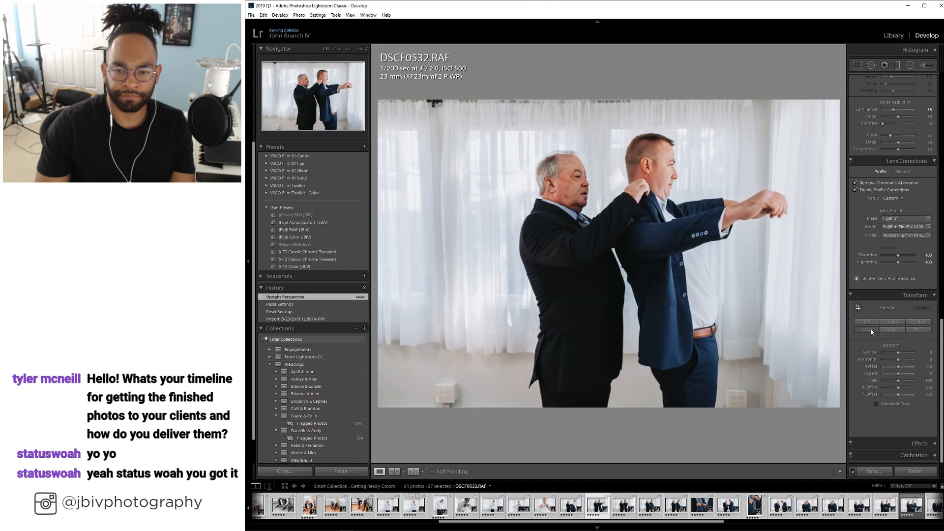
{"action": "scroll", "coordinate": [869, 256], "scroll_direction": "up", "scroll_amount": 5}
{"action": "scroll", "coordinate": [868, 214], "scroll_direction": "down", "scroll_amount": 5}
{"action": "key", "text": "equal"}
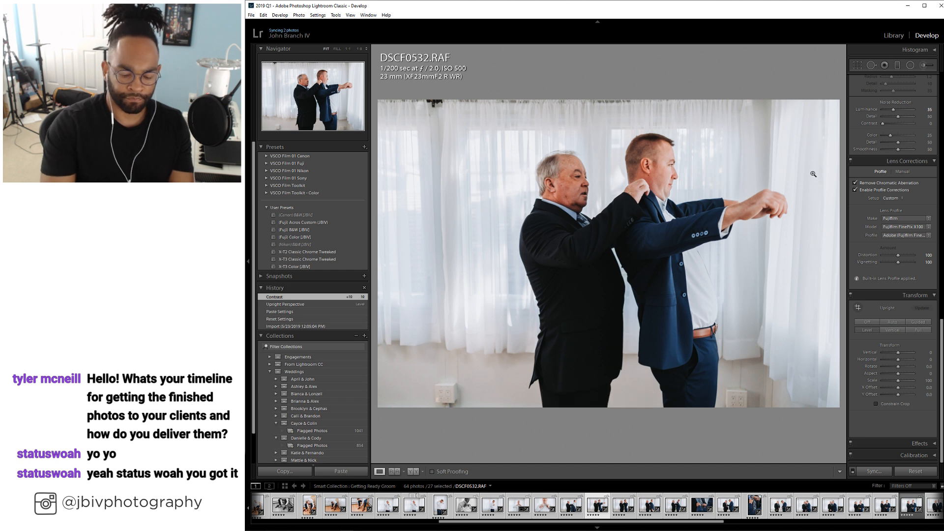
{"action": "key", "text": "minus"}
Set the exposure of DSCF0532.RAF to +1.10 and move on to DSCF0533.RAF.
{"action": "scroll", "coordinate": [859, 173], "scroll_direction": "up", "scroll_amount": 5}
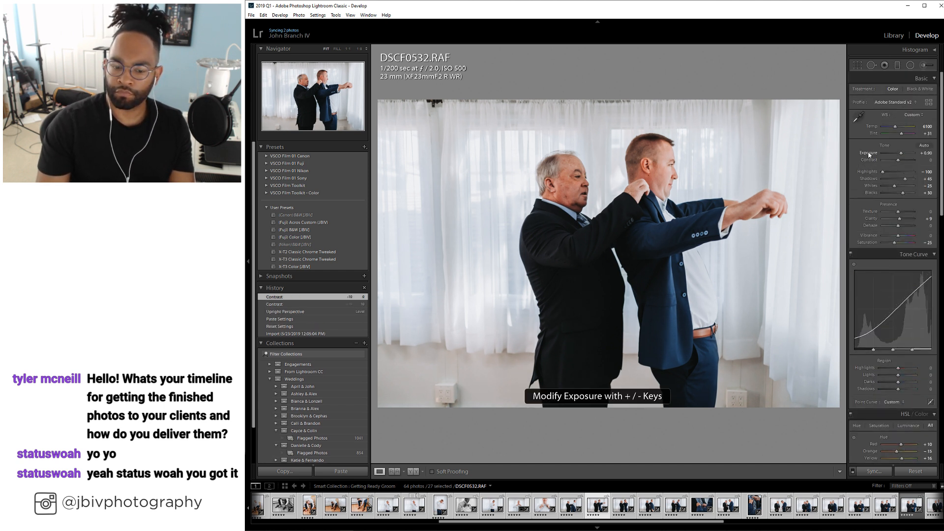
{"action": "key", "text": "plus"}
{"action": "key", "text": "plus"}
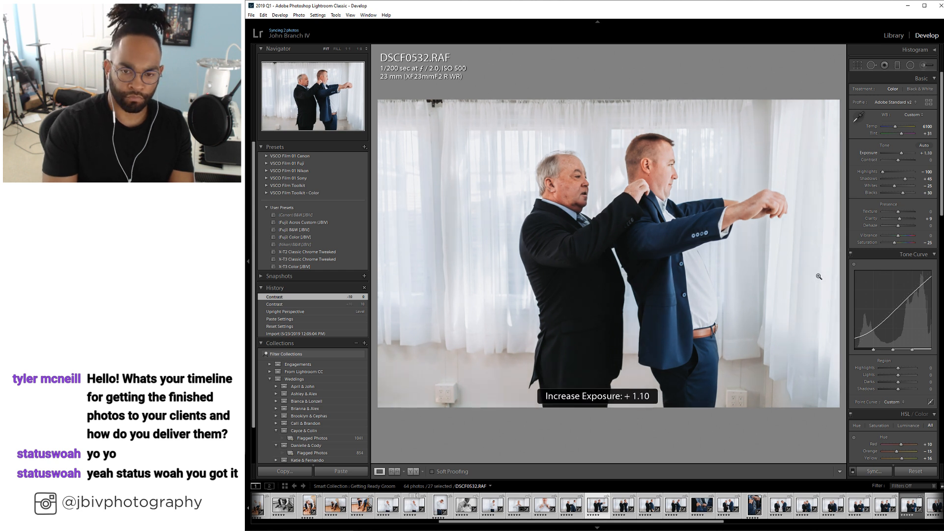
{"action": "key", "text": "Right"}
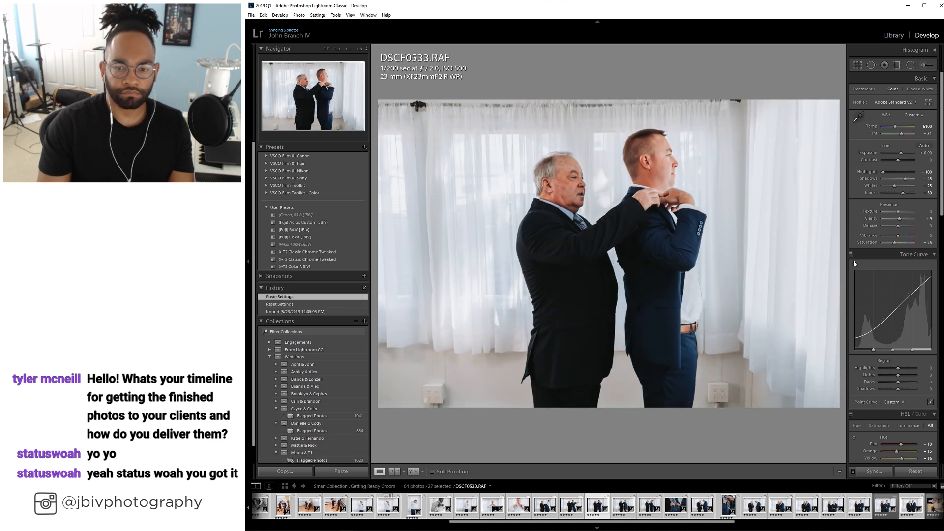
Level DSCF0533.RAF with Upright, raise its exposure to +1.10 and move on to DSCF0536.RAF.
{"action": "scroll", "coordinate": [866, 328], "scroll_direction": "down", "scroll_amount": 5}
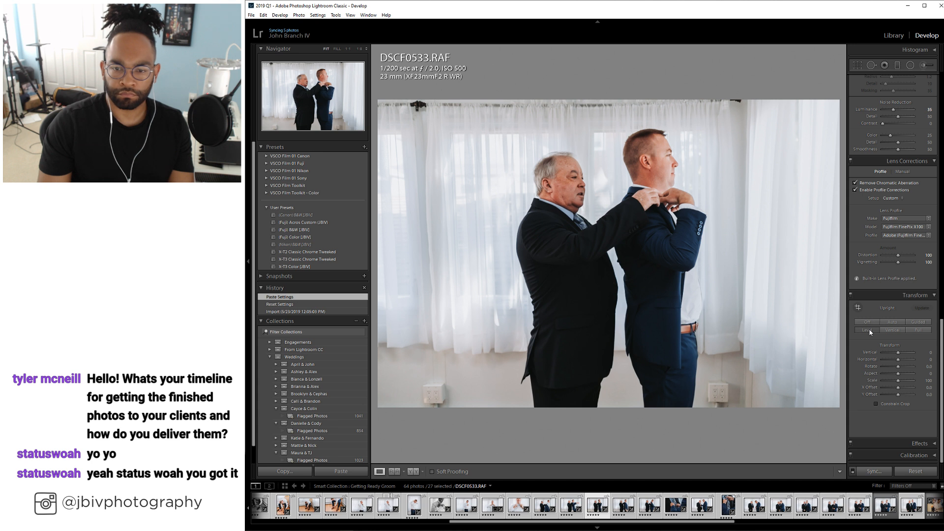
{"action": "left_click", "coordinate": [868, 330]}
{"action": "key", "text": "plus"}
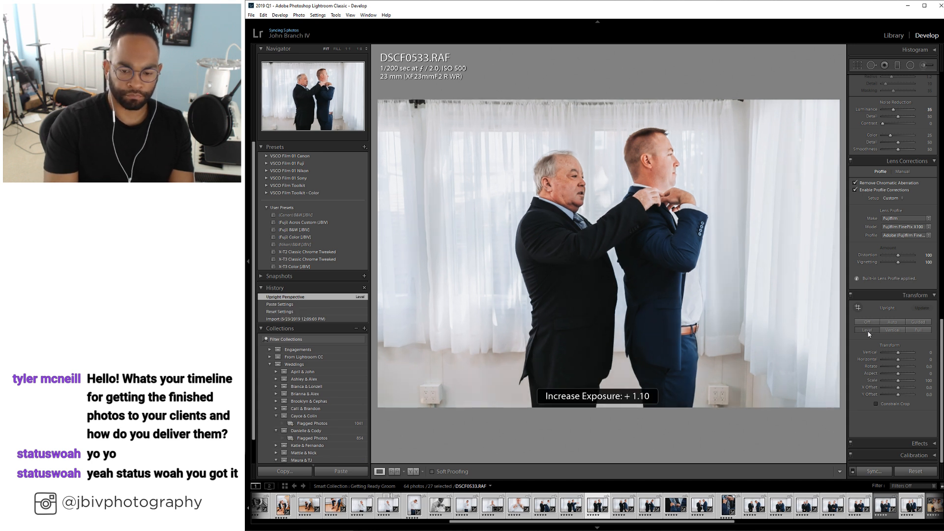
{"action": "key", "text": "Right"}
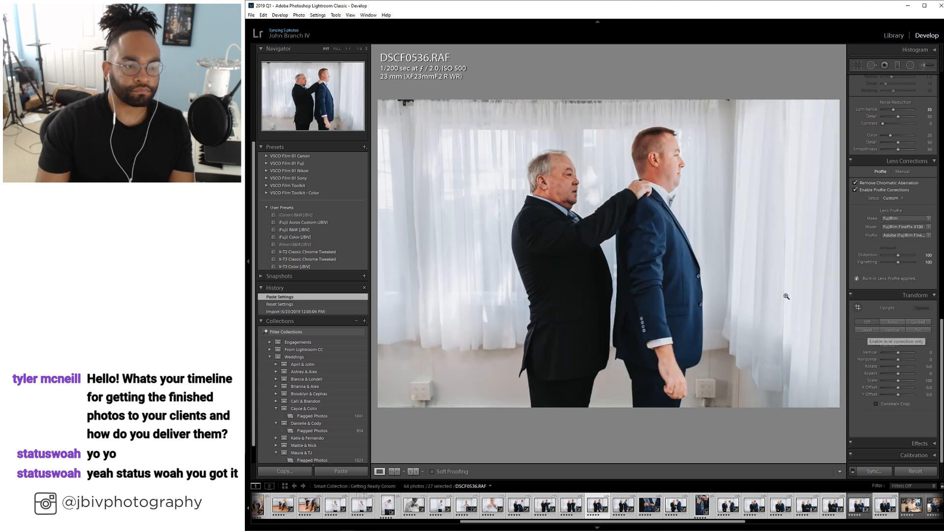
Apply the (Fuji) B&W preset to DSCF0536.RAF, the shot with hands on the groom's shoulders, and set exposure to +0.80.
{"action": "key", "text": "v"}
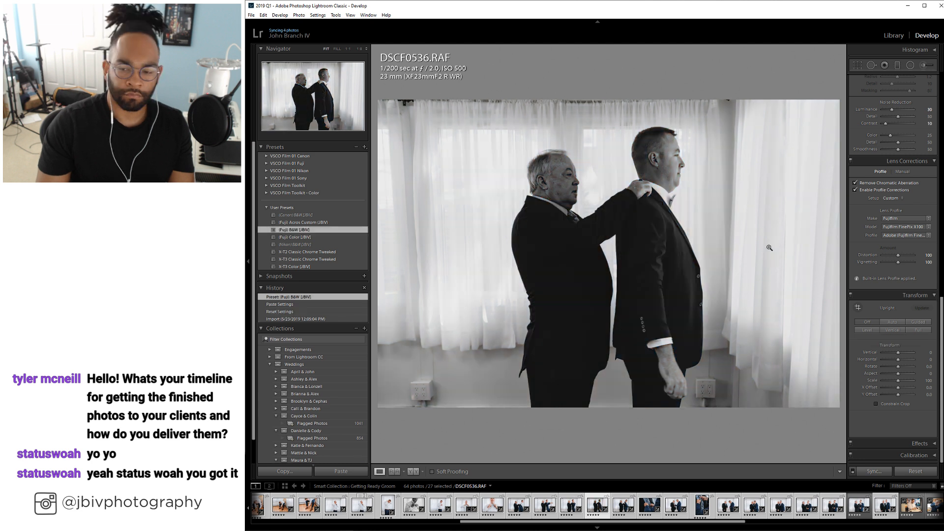
{"action": "scroll", "coordinate": [909, 155], "scroll_direction": "up", "scroll_amount": 15}
{"action": "key", "text": "Up"}
{"action": "key", "text": "Up"}
{"action": "key", "text": "Up"}
{"action": "key", "text": "Up"}
{"action": "key", "text": "Up"}
{"action": "key", "text": "Up"}
{"action": "key", "text": "Up"}
{"action": "key", "text": "Up"}
{"action": "key", "text": "Up"}
{"action": "key", "text": "Up"}
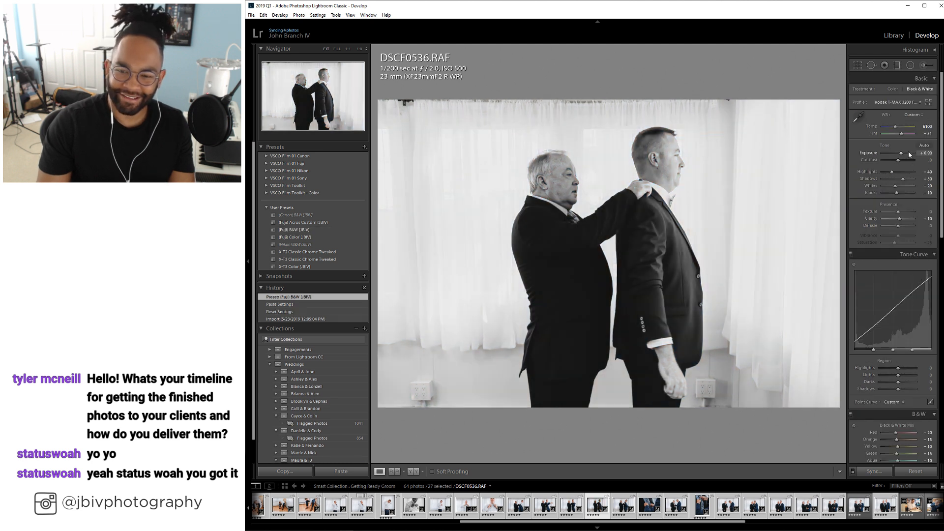
{"action": "key", "text": "Down"}
{"action": "key", "text": "Down"}
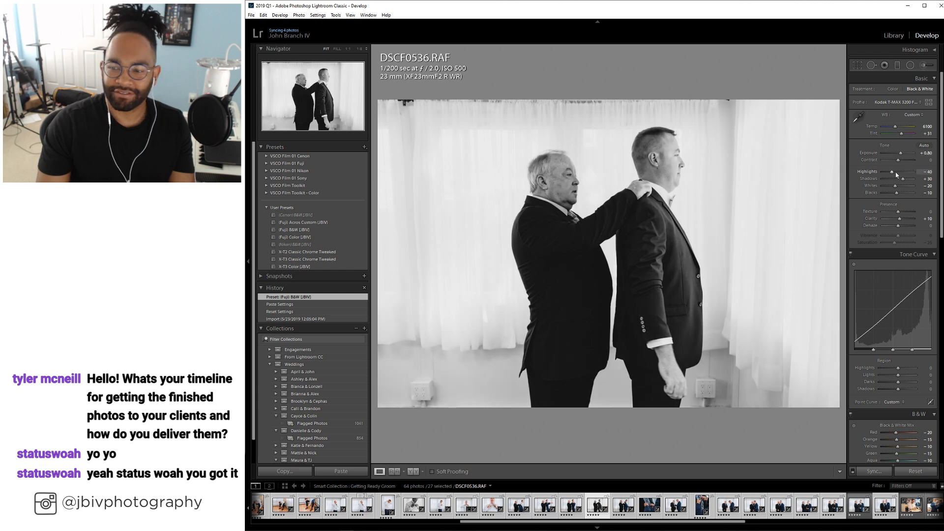
Set the highlights of DSCF0536.RAF to -55 and its shadows to +35.
{"action": "key", "text": "Down"}
{"action": "key", "text": "Down"}
{"action": "key", "text": "Down"}
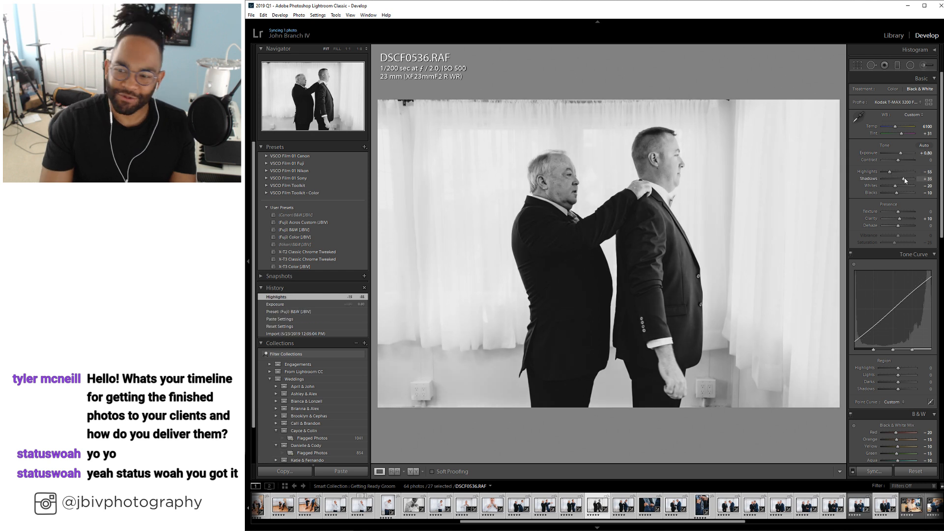
Move on to DSCF0539.RAF and level it with Upright.
{"action": "key", "text": "Right"}
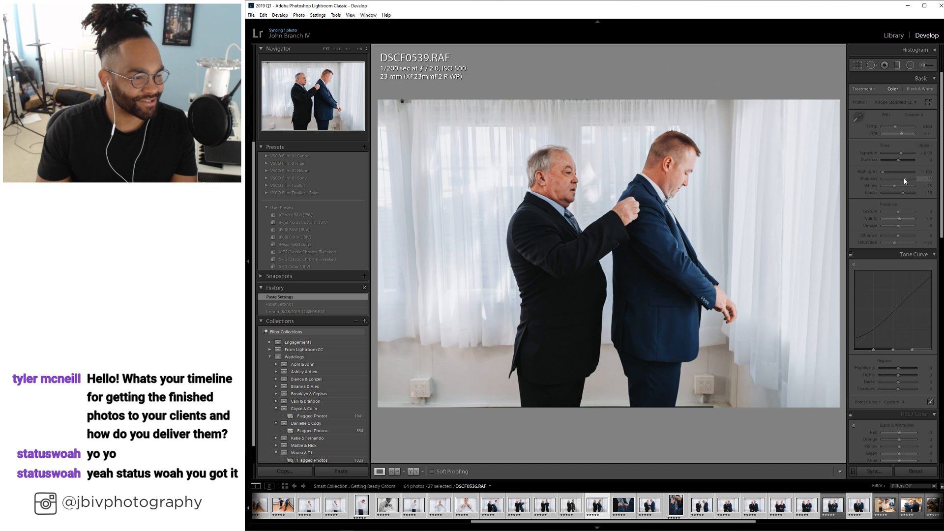
{"action": "scroll", "coordinate": [905, 181], "scroll_direction": "down", "scroll_amount": 10}
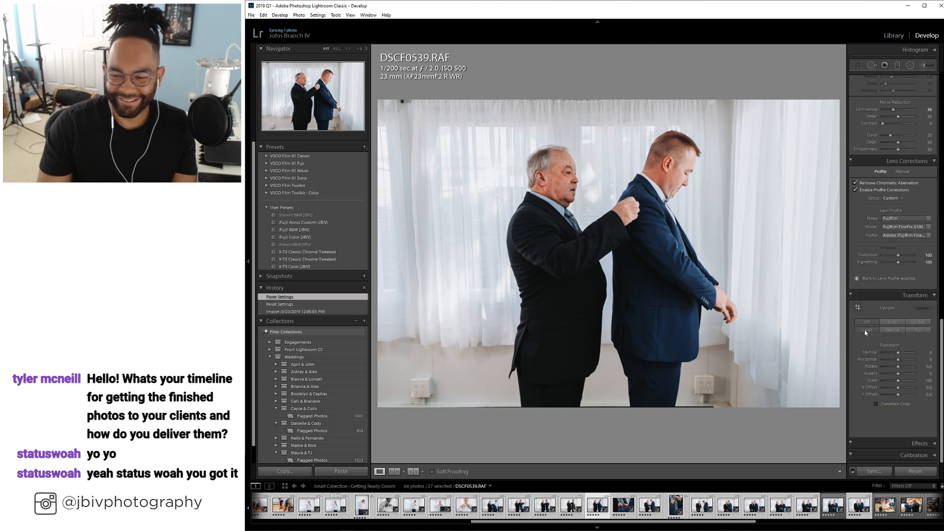
{"action": "left_click", "coordinate": [866, 330]}
Apply Level Upright to DSCF1595.RAF, the horizontal tie close-up, and raise its exposure to +1.30.
{"action": "key", "text": "Right"}
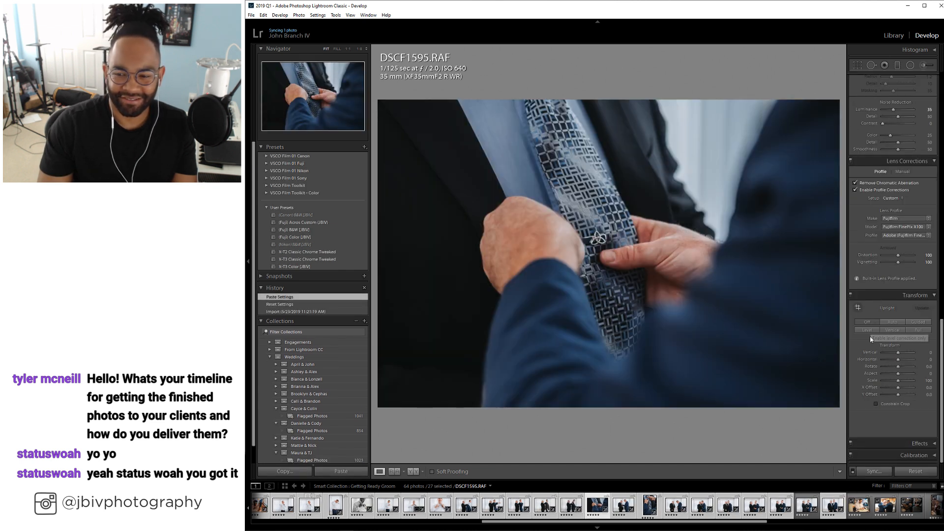
{"action": "key", "text": "="}
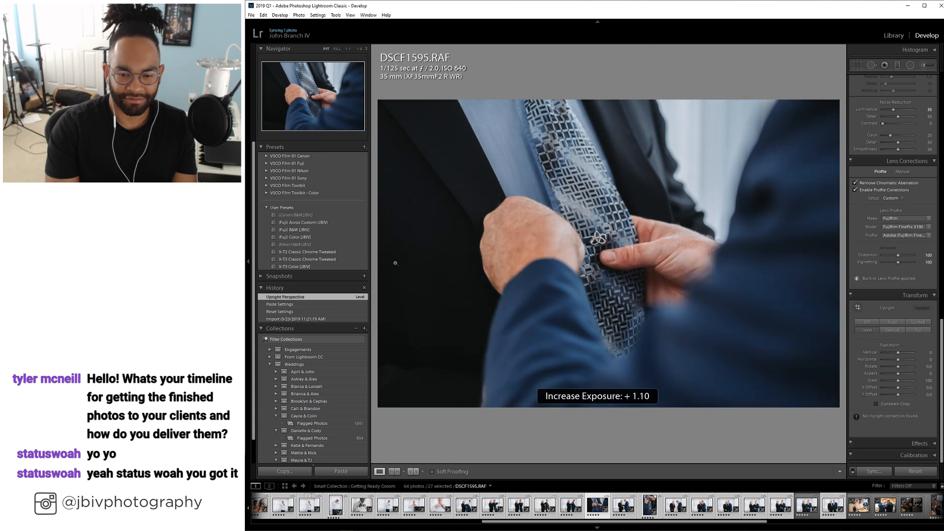
{"action": "key", "text": "="}
{"action": "key", "text": "="}
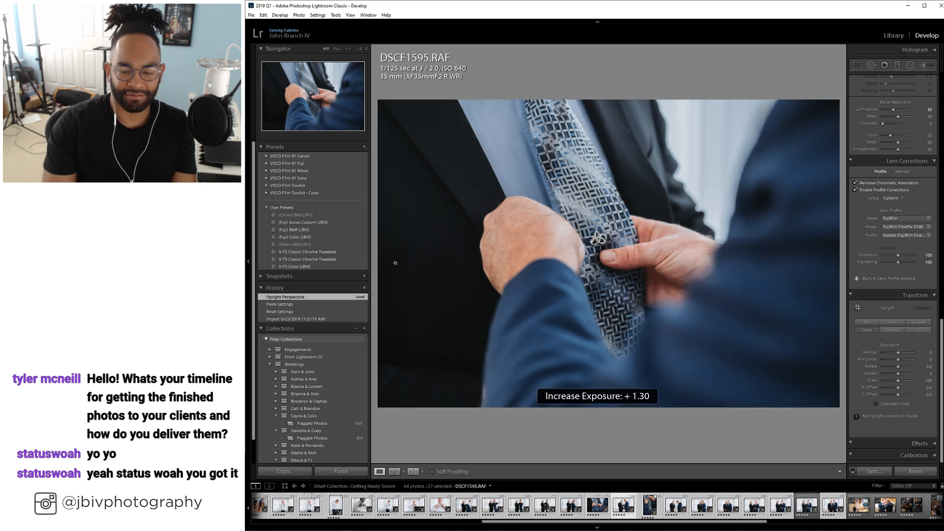
Advance past DSCF0543.RAF to DSCF1600.RAF, the vertical tie close-up, and apply Level Upright.
{"action": "key", "text": "Right"}
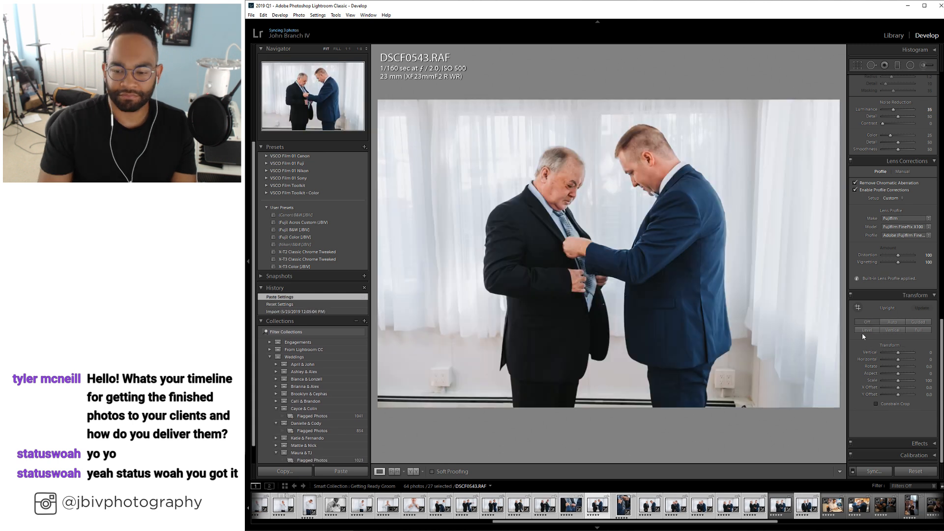
{"action": "key", "text": "Right"}
{"action": "left_click", "coordinate": [865, 331]}
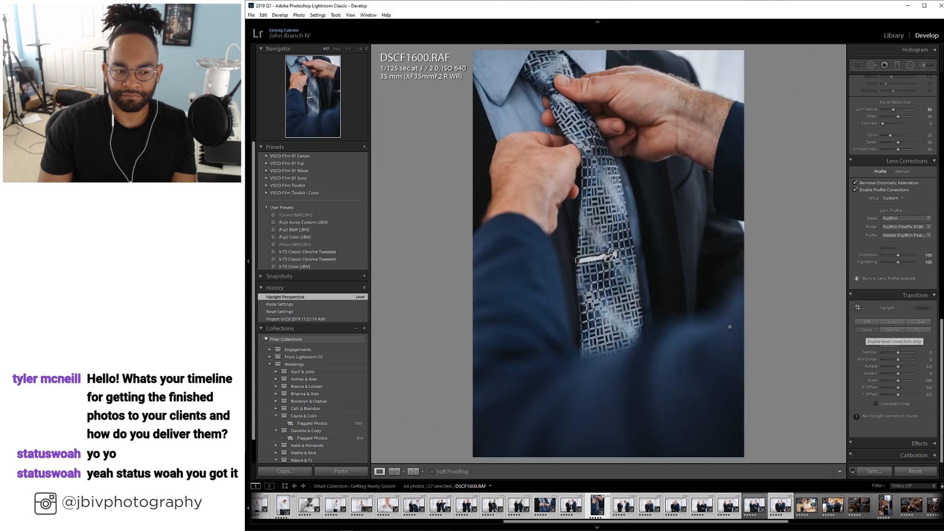
Convert DSCF1600.RAF with the (Fuji) B&W preset and raise its exposure to +0.60.
{"action": "left_click", "coordinate": [306, 231]}
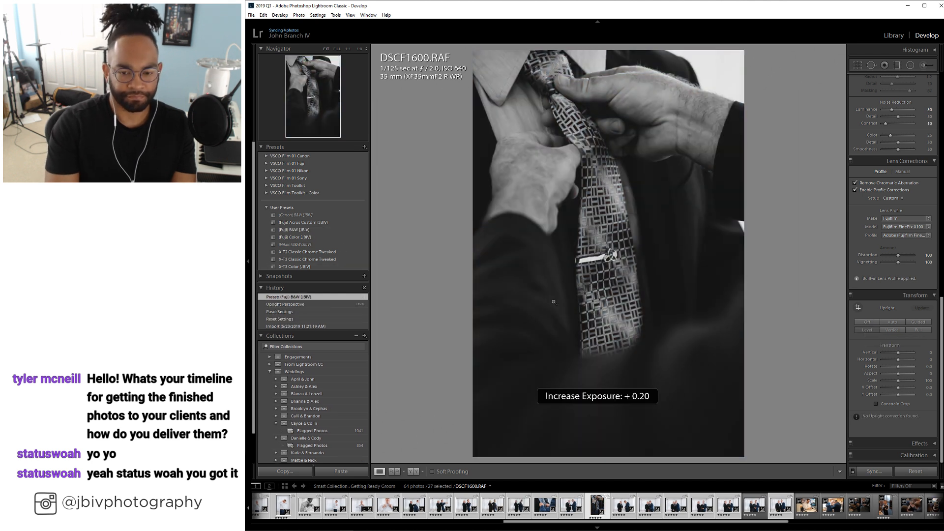
{"action": "key", "text": "="}
{"action": "key", "text": "="}
{"action": "key", "text": "="}
{"action": "key", "text": "="}
{"action": "key", "text": "="}
{"action": "key", "text": "="}
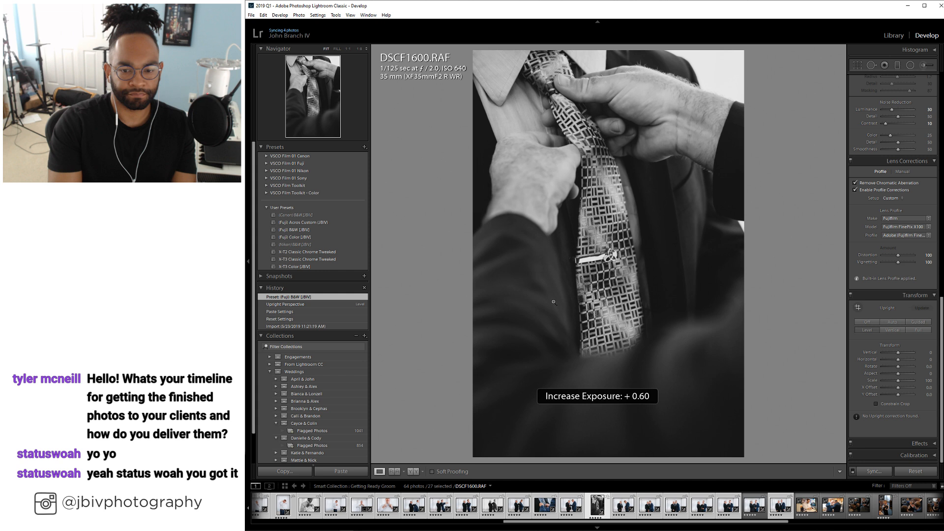
Advance to DSCF0550.RAF, the embrace shot, level it with Upright and lower its exposure to +1.10.
{"action": "key", "text": "Right"}
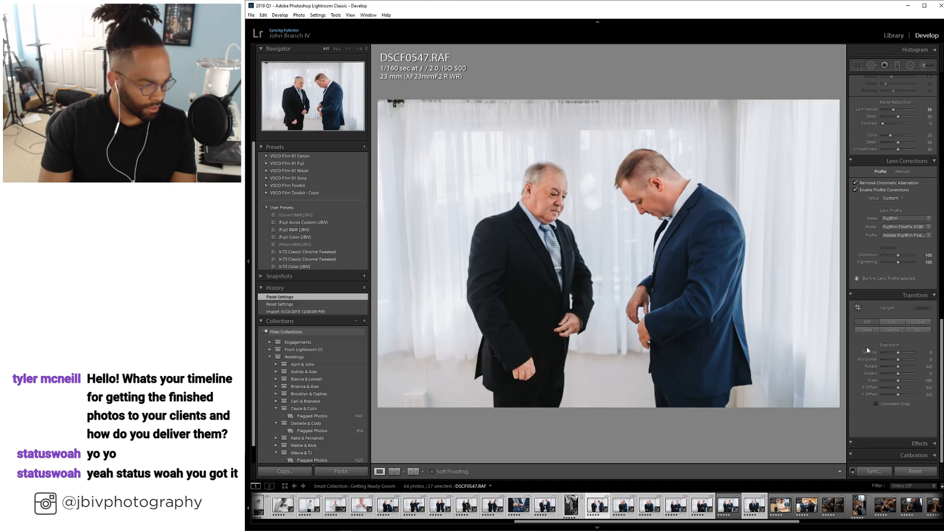
{"action": "key", "text": "Right"}
{"action": "key", "text": "Right"}
{"action": "key", "text": "Right"}
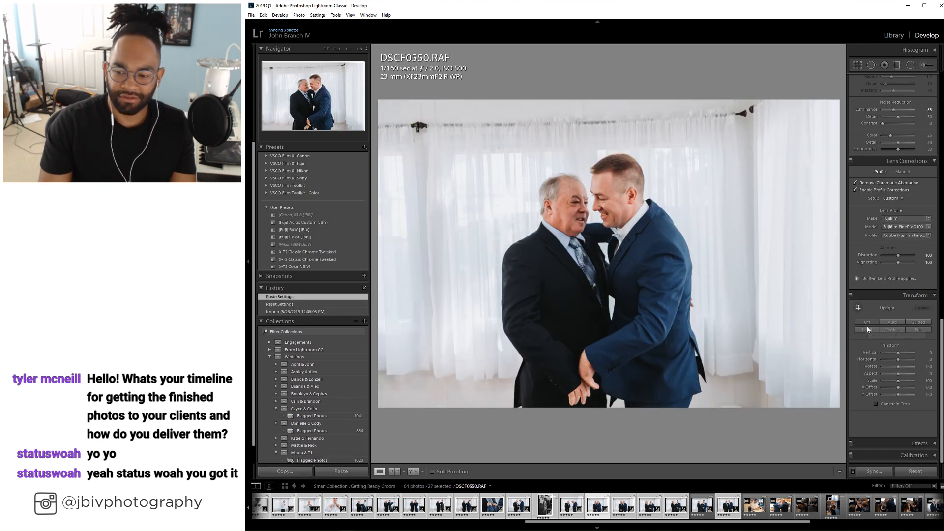
{"action": "left_click", "coordinate": [866, 329]}
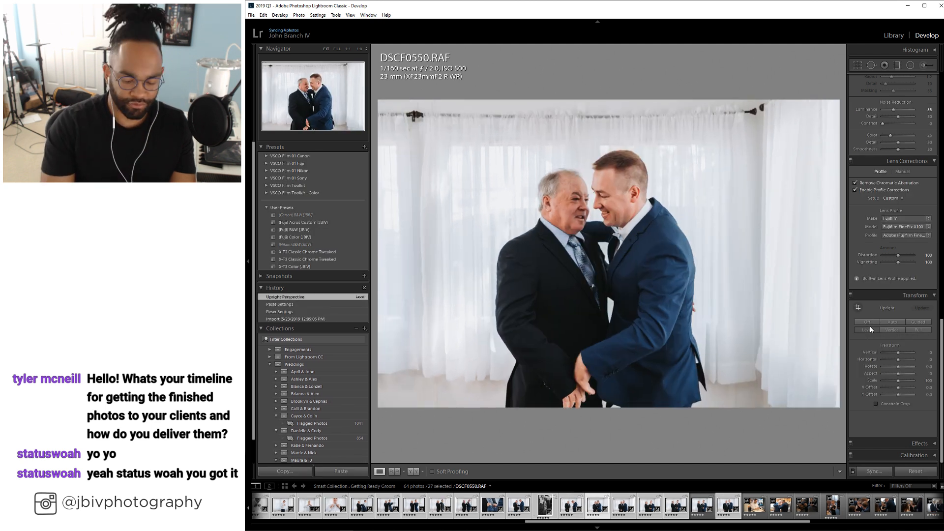
{"action": "key", "text": "minus"}
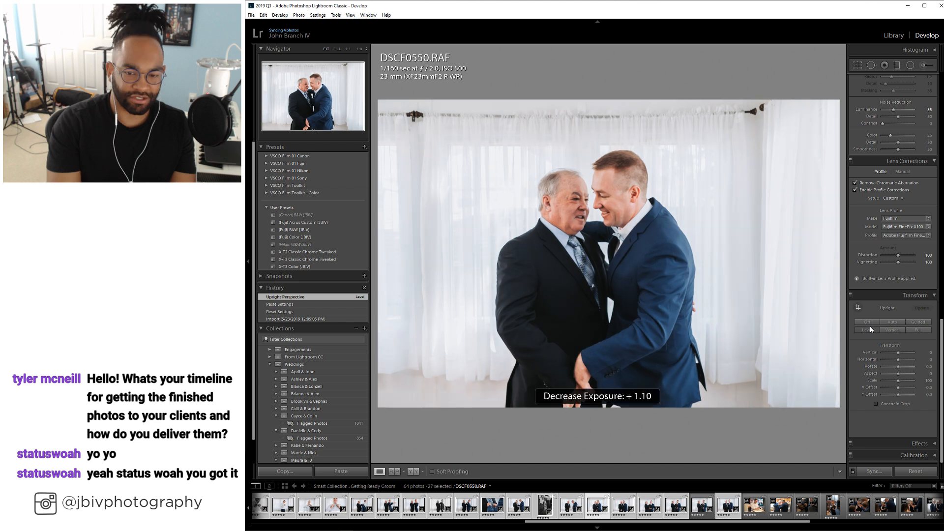
Level DSCF0558.RAF, the bow tie adjustment shot, and DSCF0561.RAF, the posed portrait of both men, with Upright.
{"action": "key", "text": "Right"}
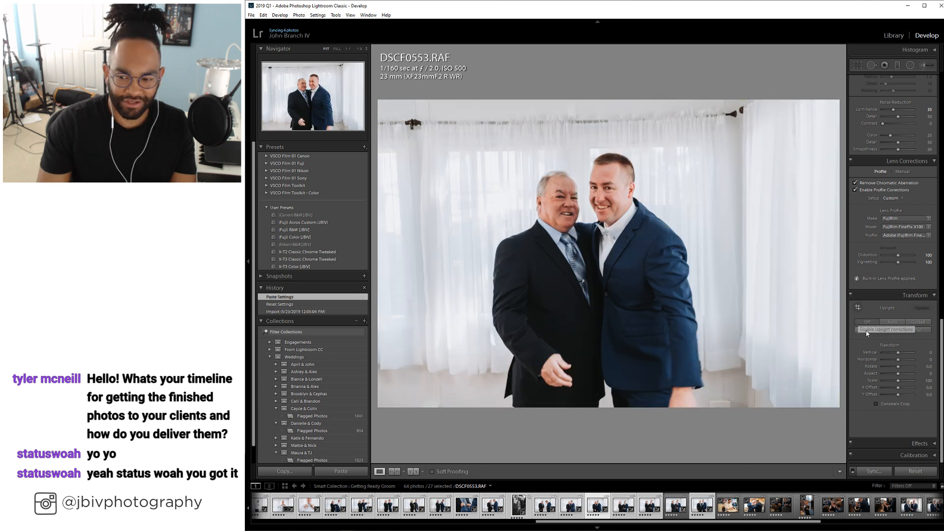
{"action": "key", "text": "Right"}
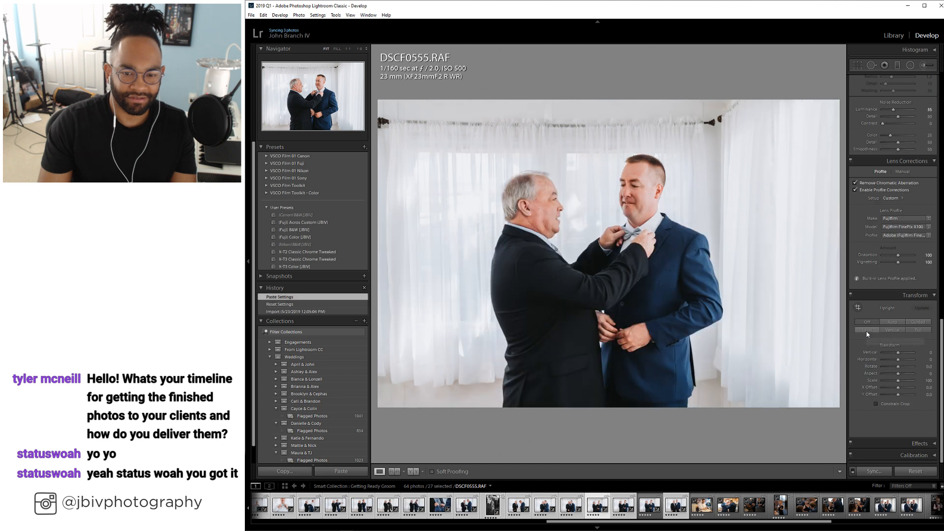
{"action": "key", "text": "Right"}
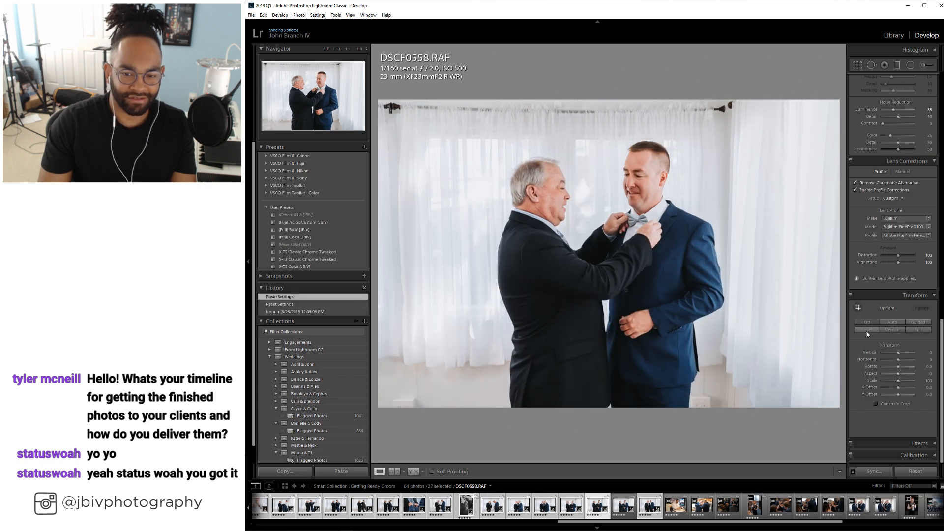
{"action": "left_click", "coordinate": [867, 330]}
{"action": "key", "text": "Right"}
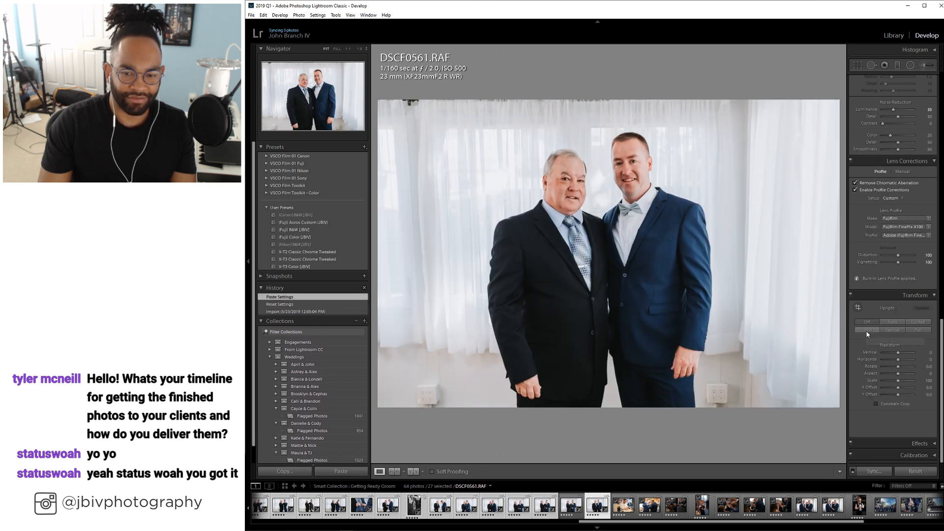
{"action": "left_click", "coordinate": [867, 333]}
In the Library grid, select the two portraits of the men holding the toddler and paste the copied develop settings onto both.
{"action": "left_click", "coordinate": [893, 36]}
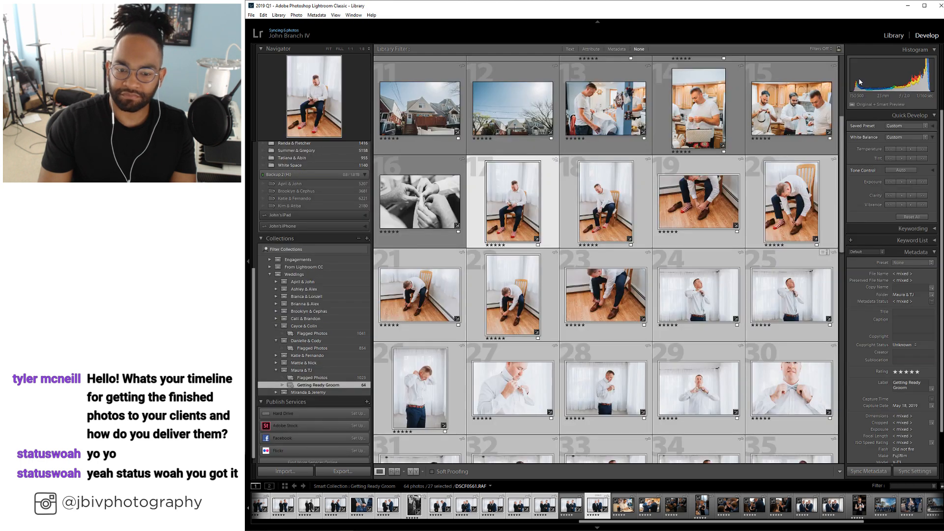
{"action": "scroll", "coordinate": [509, 143], "scroll_direction": "down", "scroll_amount": 5}
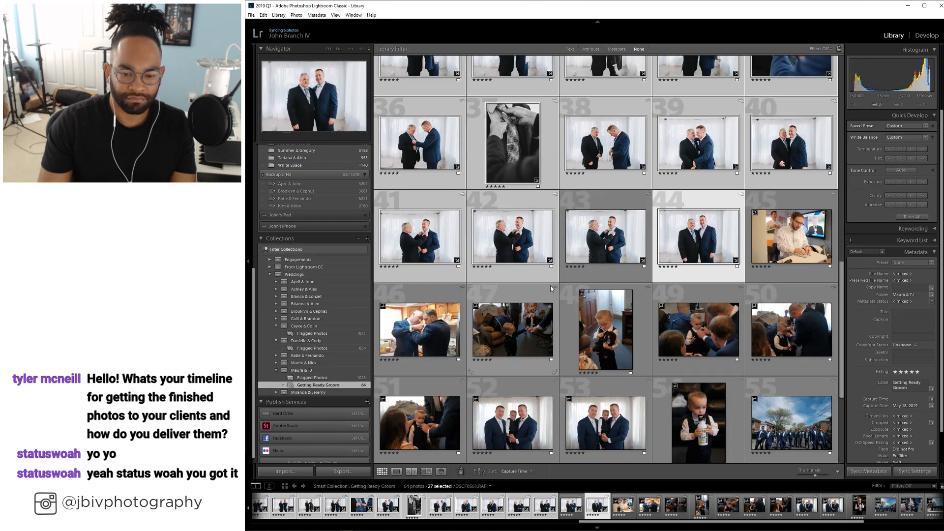
{"action": "scroll", "coordinate": [551, 287], "scroll_direction": "down", "scroll_amount": 2}
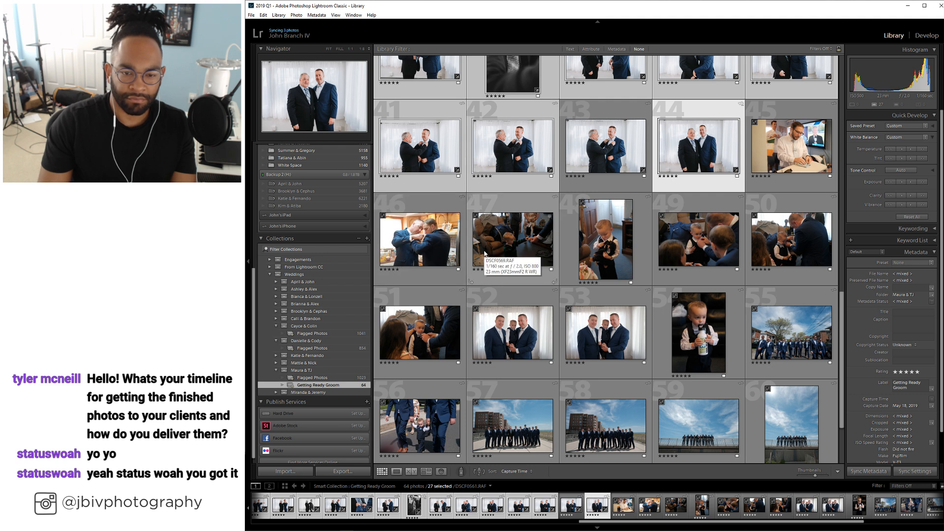
{"action": "left_click", "coordinate": [517, 331]}
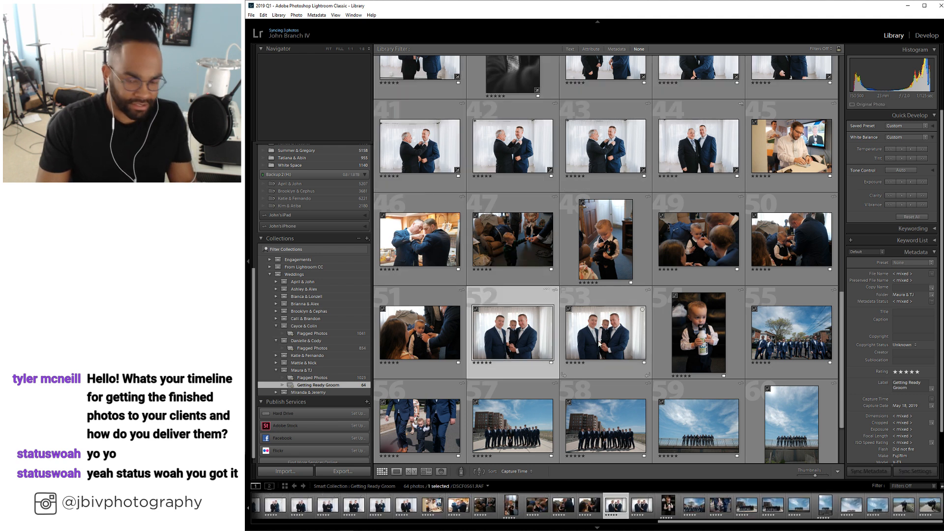
{"action": "left_click", "coordinate": [599, 344], "text": "ctrl"}
{"action": "right_click", "coordinate": [519, 338]}
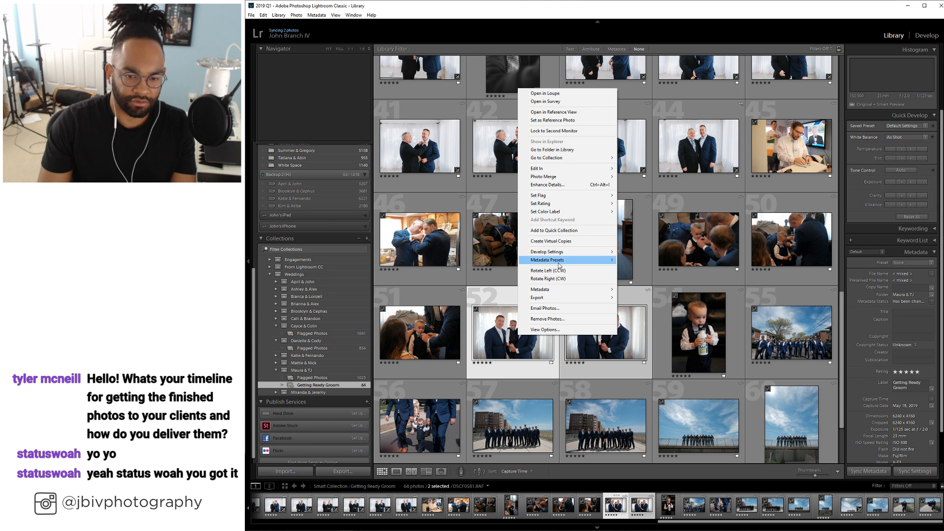
{"action": "mouse_move", "coordinate": [565, 253]}
{"action": "left_click", "coordinate": [670, 282]}
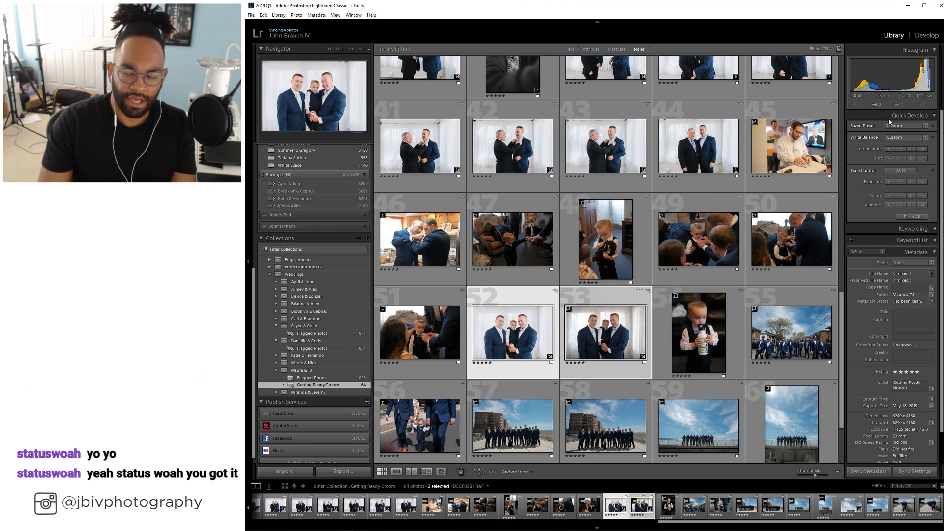
Open the toddler portraits in Develop, move on to DSCF0584.RAF and level it with Upright.
{"action": "key", "text": "d"}
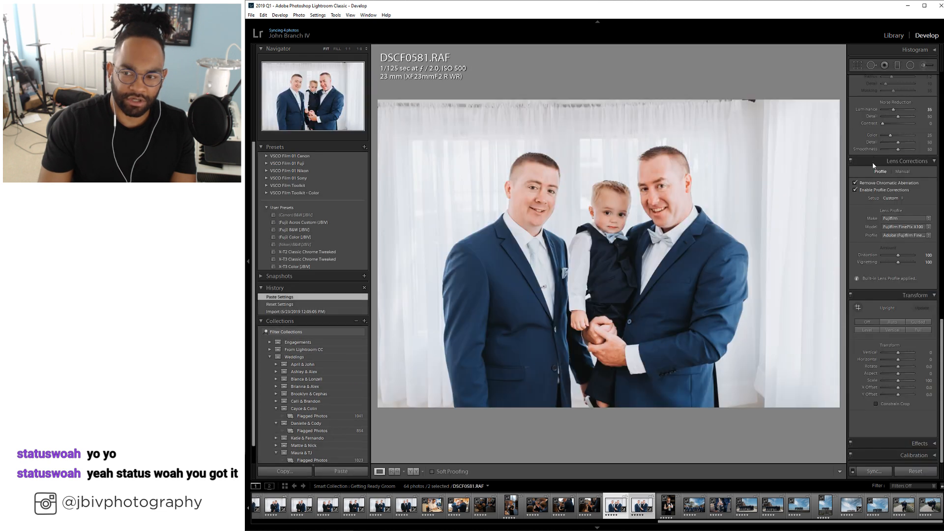
{"action": "scroll", "coordinate": [870, 172], "scroll_direction": "up", "scroll_amount": 5}
{"action": "key", "text": "Right"}
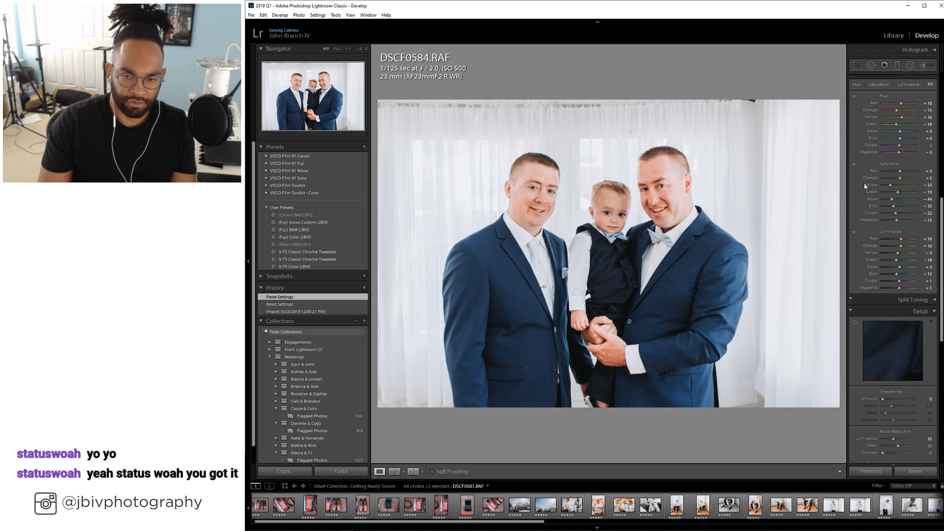
{"action": "scroll", "coordinate": [886, 324], "scroll_direction": "down", "scroll_amount": 5}
{"action": "left_click", "coordinate": [873, 332]}
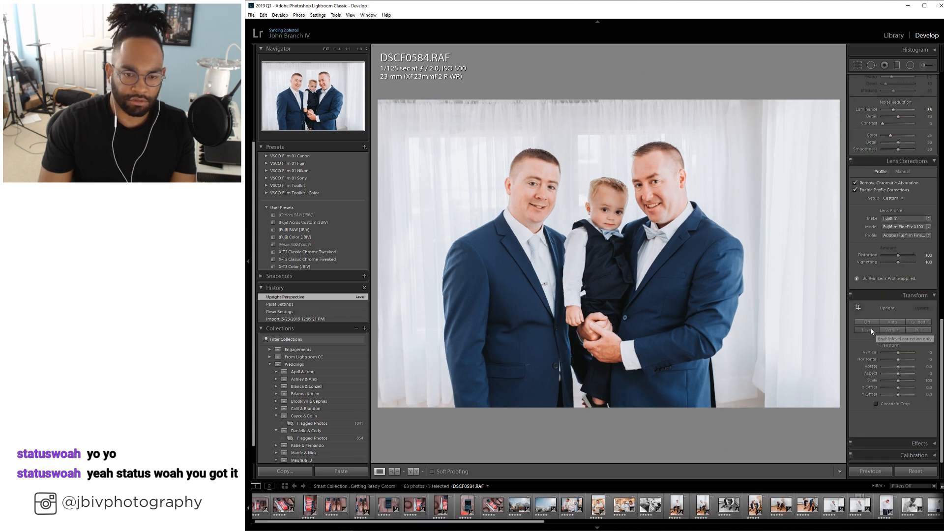
Set the exposure of DSCF0584.RAF to +0.80 and slightly warm its white balance temperature.
{"action": "scroll", "coordinate": [875, 284], "scroll_direction": "up", "scroll_amount": 6}
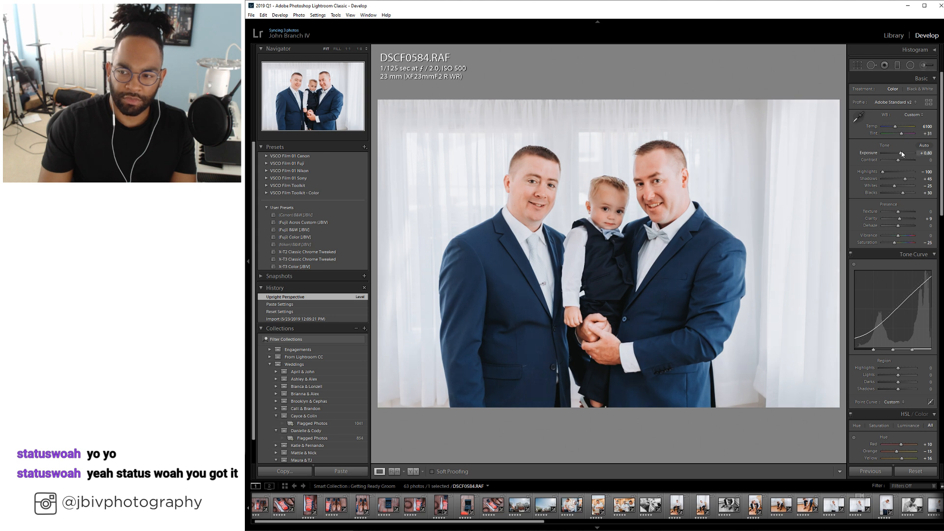
{"action": "key", "text": "Down"}
{"action": "key", "text": "Up"}
{"action": "key", "text": "Up"}
{"action": "key", "text": "Up"}
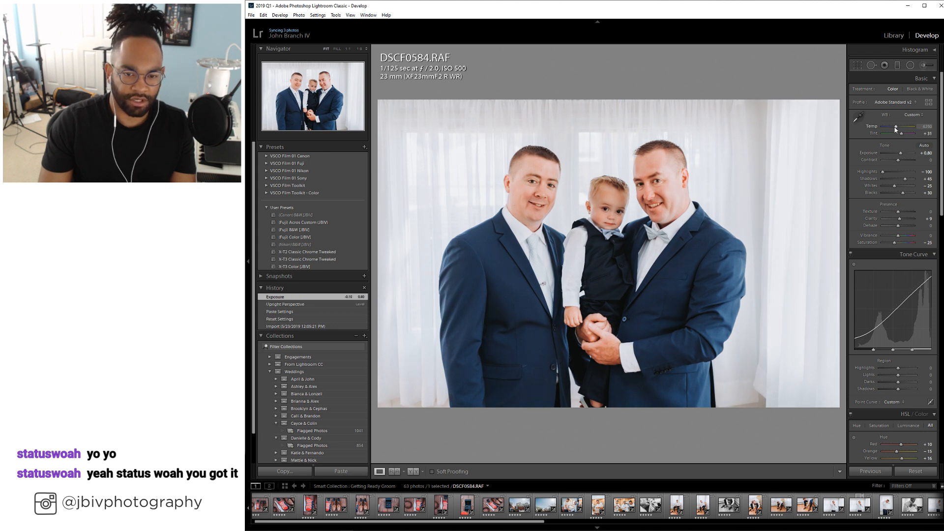
From the Library grid, open DSCF0566.RAF, the man folding a pocket square, in Develop and apply the (Fuji) B&W preset.
{"action": "key", "text": "g"}
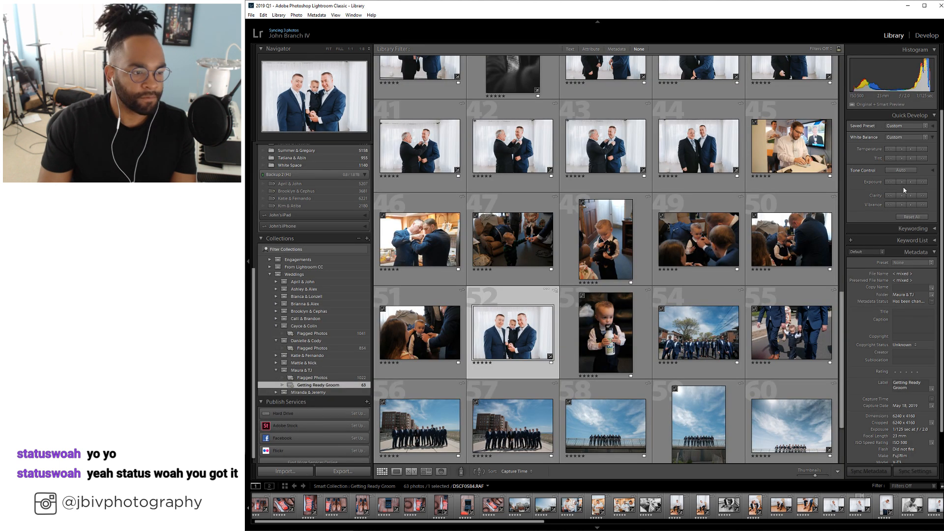
{"action": "left_click", "coordinate": [775, 153]}
{"action": "left_click", "coordinate": [918, 38]}
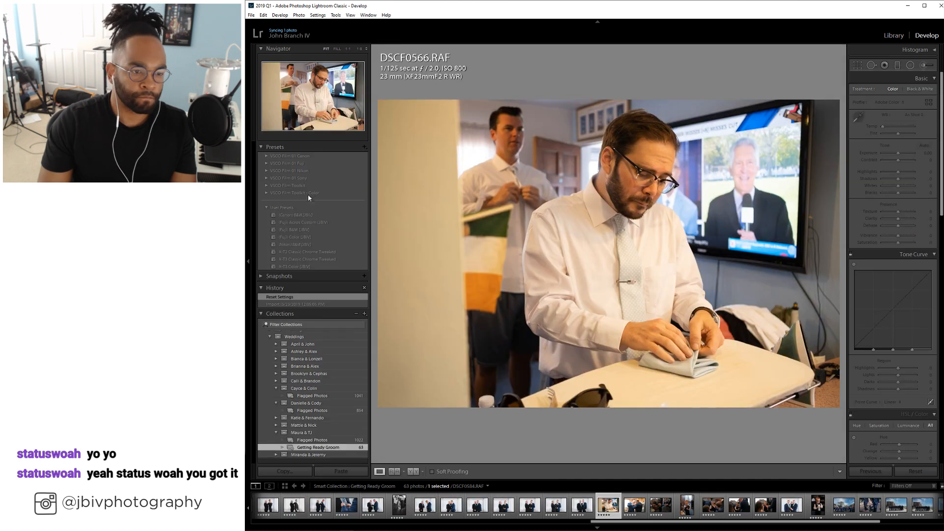
{"action": "left_click", "coordinate": [304, 230]}
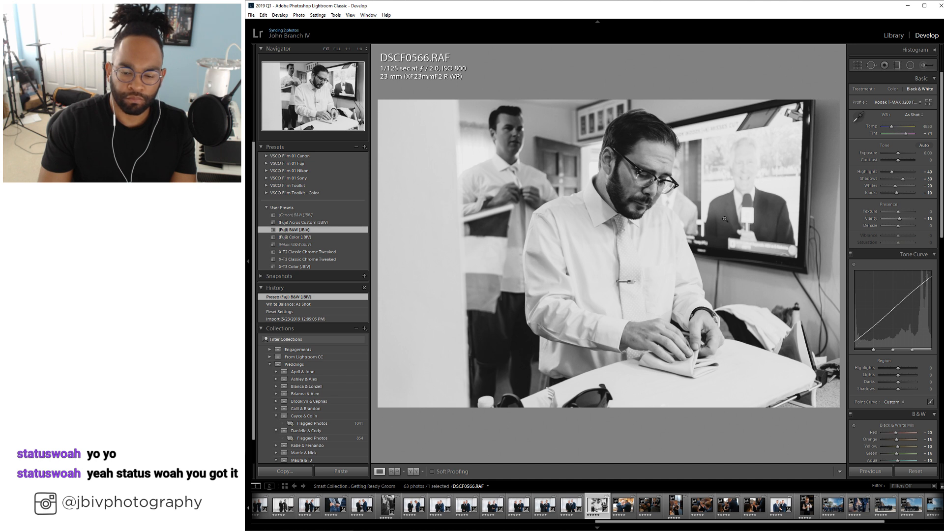
Apply the X-T3 Color preset to DSCF1603.RAF, the kitchen boutonniere shot, with exposure +0.40 and temperature 4750.
{"action": "key", "text": "Right"}
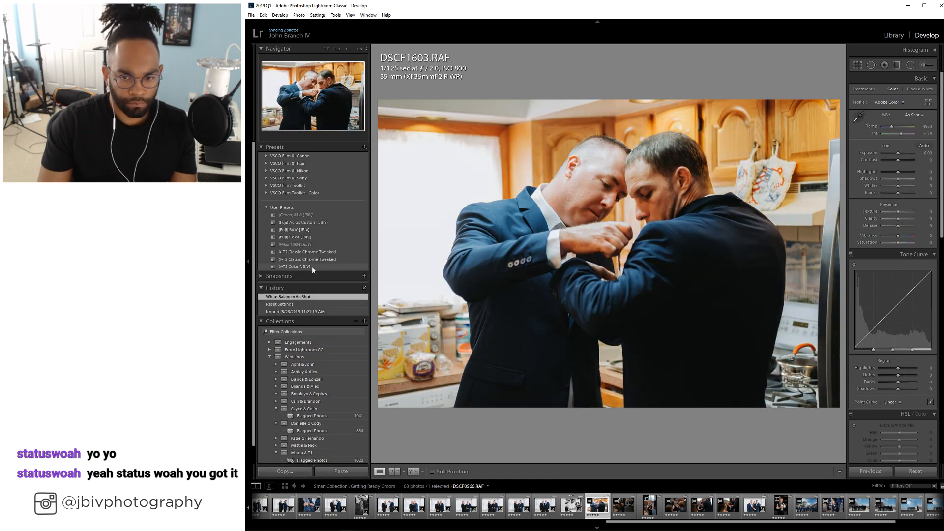
{"action": "left_click", "coordinate": [312, 266]}
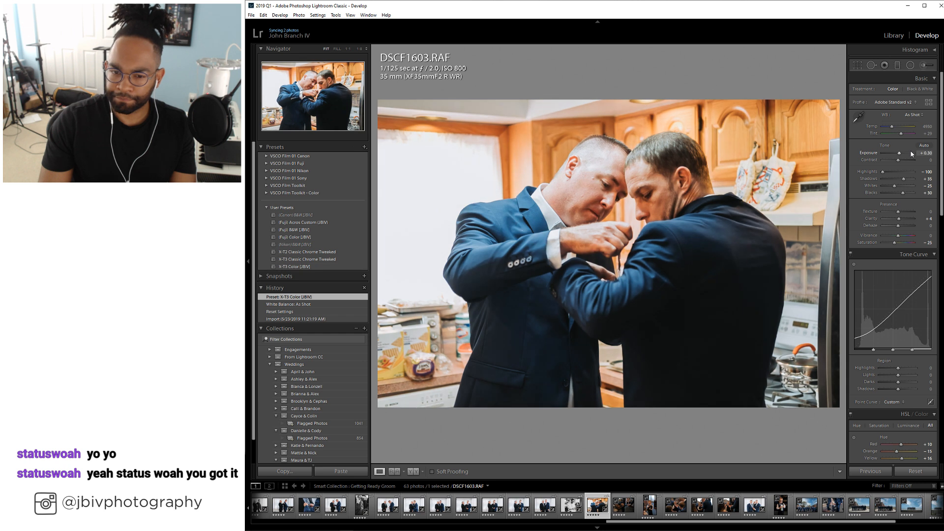
{"action": "key", "text": "Up"}
{"action": "key", "text": "Down"}
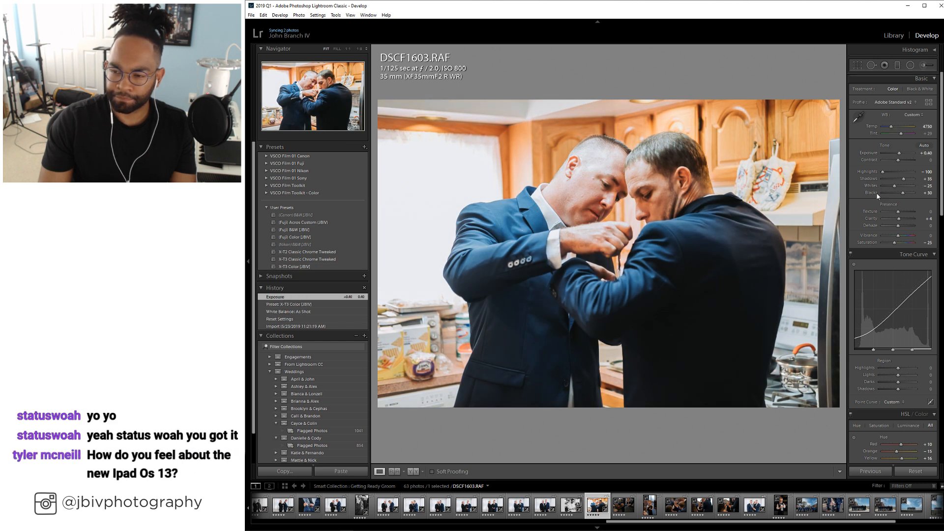
Adjust the yellow saturation of DSCF1603.RAF and set its exposure to +0.60.
{"action": "scroll", "coordinate": [888, 275], "scroll_direction": "down", "scroll_amount": 5}
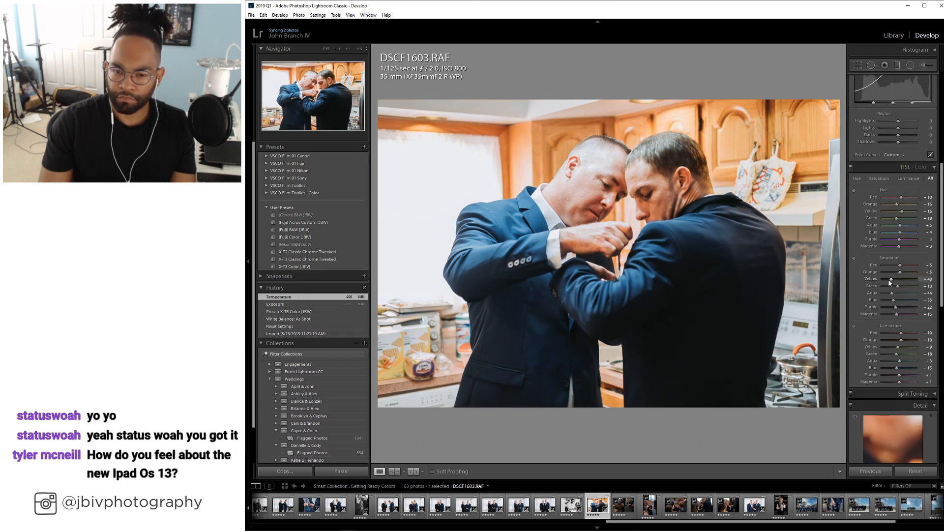
{"action": "scroll", "coordinate": [891, 266], "scroll_direction": "up", "scroll_amount": 5}
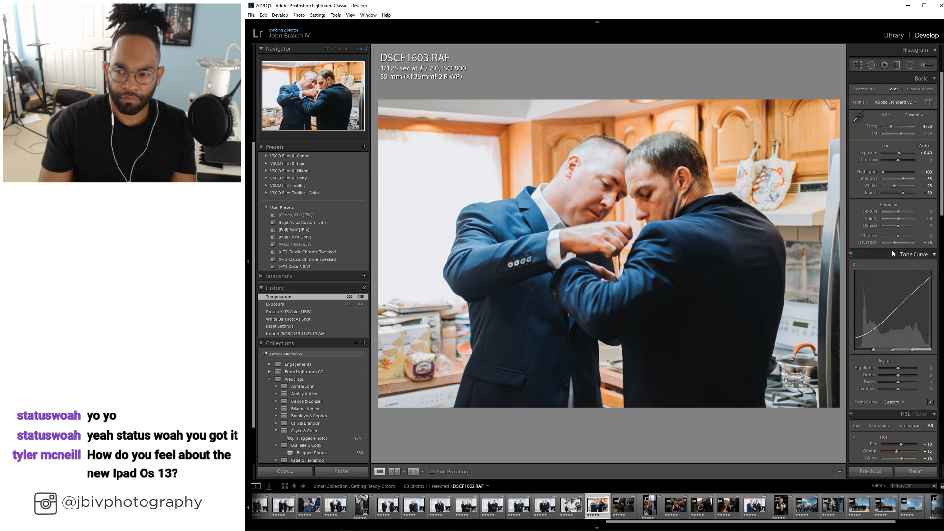
{"action": "key", "text": "Up"}
{"action": "key", "text": "Up"}
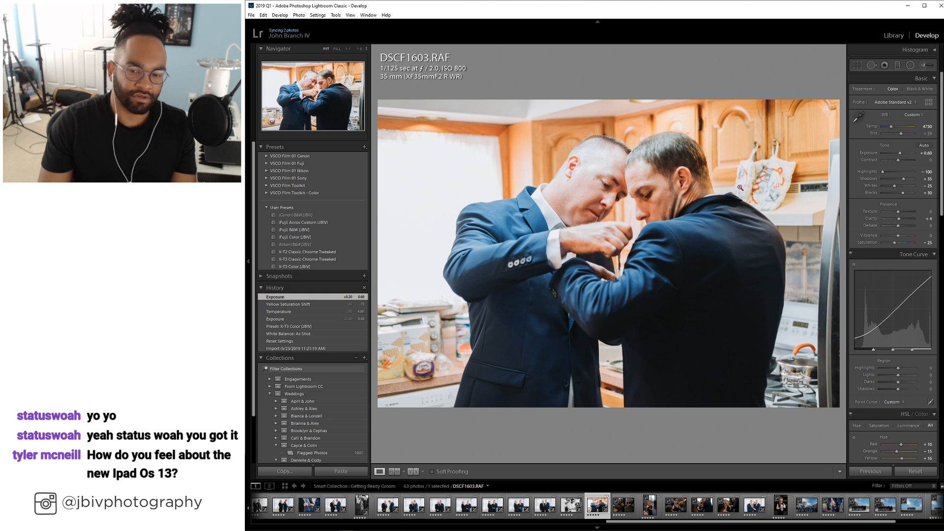
Compare DSCF0569.RAF, the toddler beside the armchair, with the next shot and cull it from the Getting Ready Groom collection.
{"action": "key", "text": "Right"}
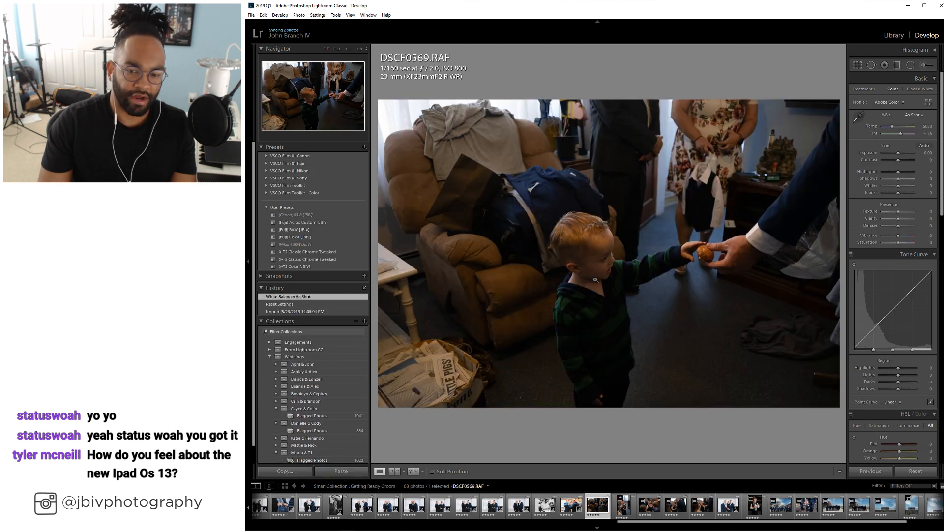
{"action": "key", "text": "Right"}
{"action": "key", "text": "Left"}
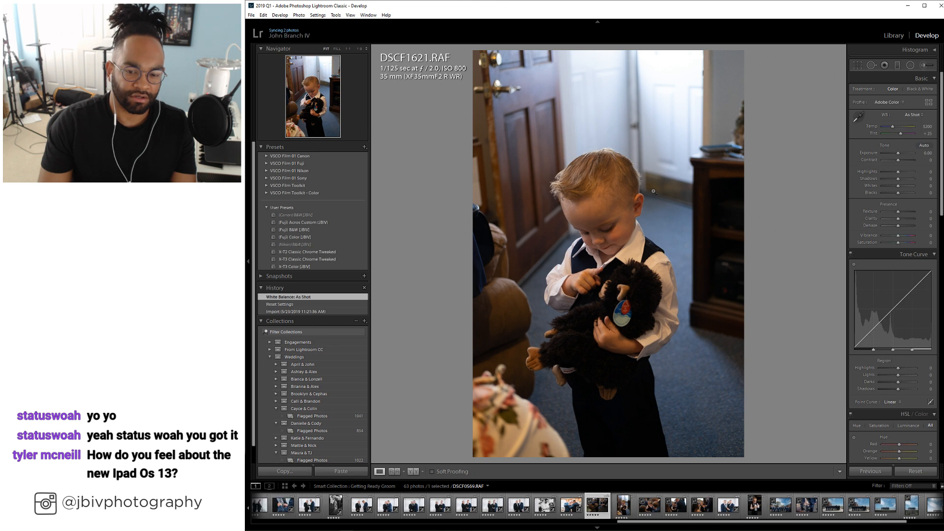
{"action": "key", "text": "0"}
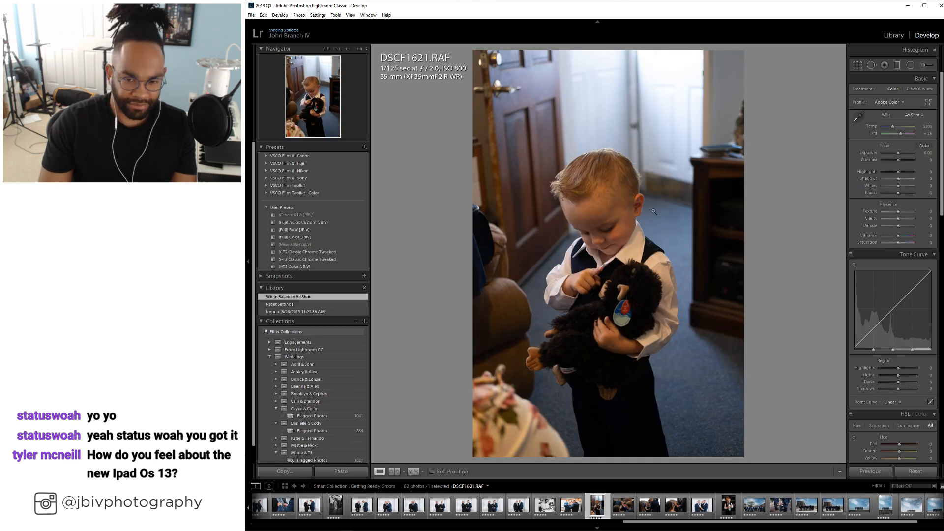
Apply the X-T3 Color preset to DSCF1621.RAF, trying exposure +1.20 with Auto white balance and undoing both adjustments.
{"action": "left_click", "coordinate": [338, 269]}
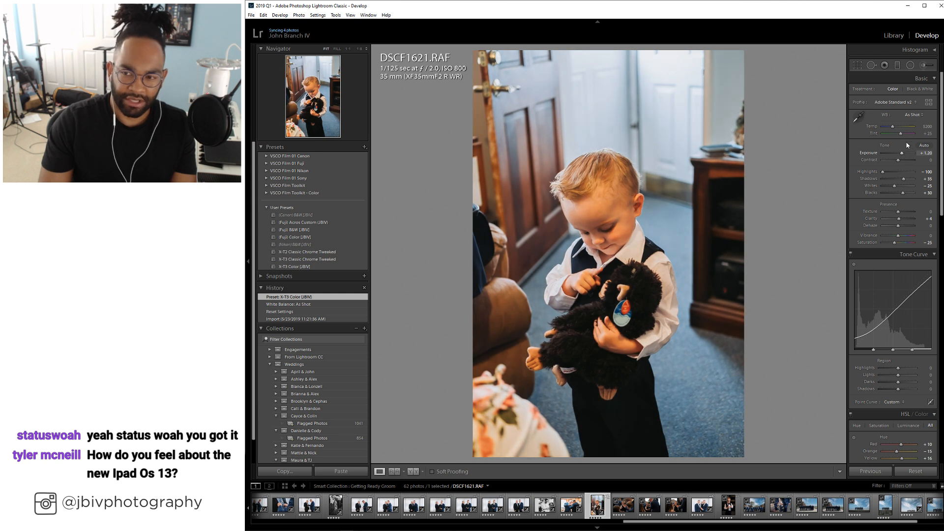
{"action": "left_click", "coordinate": [914, 115]}
{"action": "left_click", "coordinate": [905, 132]}
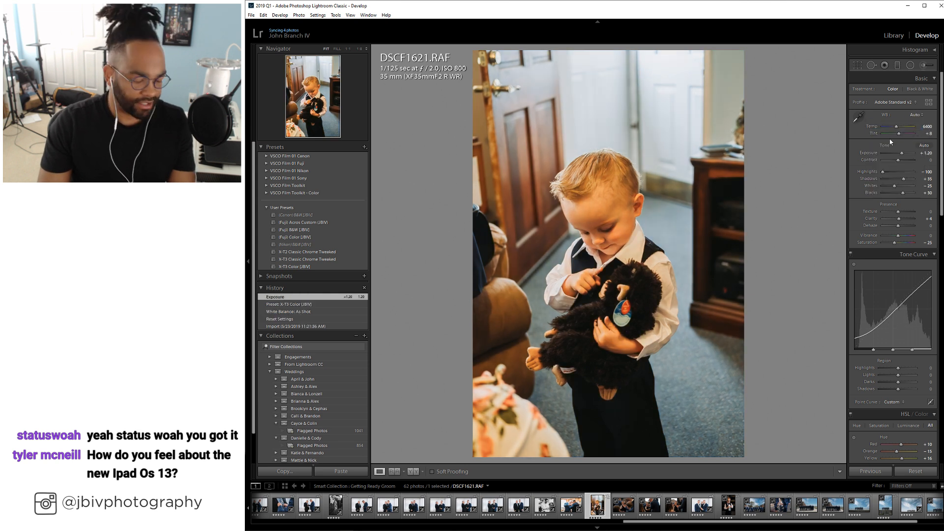
{"action": "key", "text": "ctrl+z"}
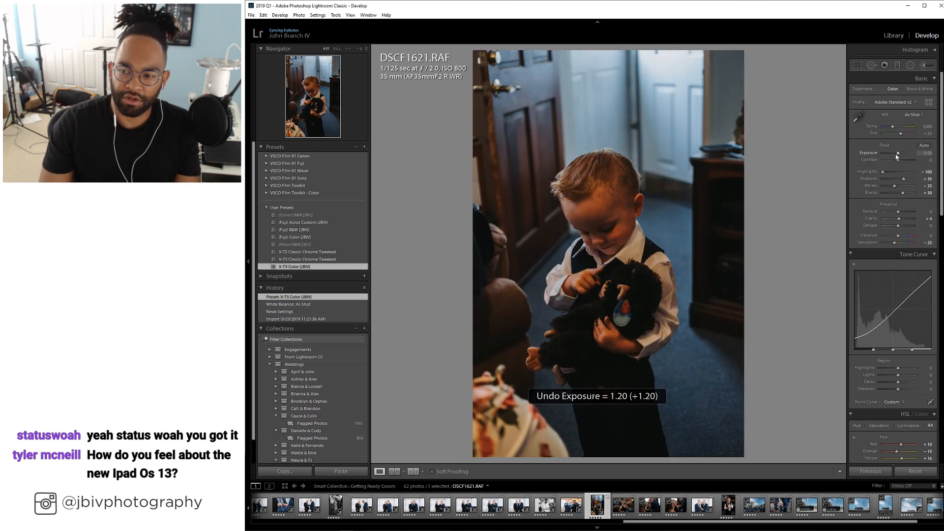
Set DSCF1621.RAF to exposure +1.20, tint +30 and shadows +50, and fine-tune its temperature around 4600.
{"action": "key", "text": "Up"}
{"action": "key", "text": "Up"}
{"action": "key", "text": "Up"}
{"action": "key", "text": "Up"}
{"action": "key", "text": "Up"}
{"action": "key", "text": "Up"}
{"action": "key", "text": "Up"}
{"action": "key", "text": "Up"}
{"action": "key", "text": "Up"}
{"action": "key", "text": "Up"}
{"action": "key", "text": "Up"}
{"action": "key", "text": "Up"}
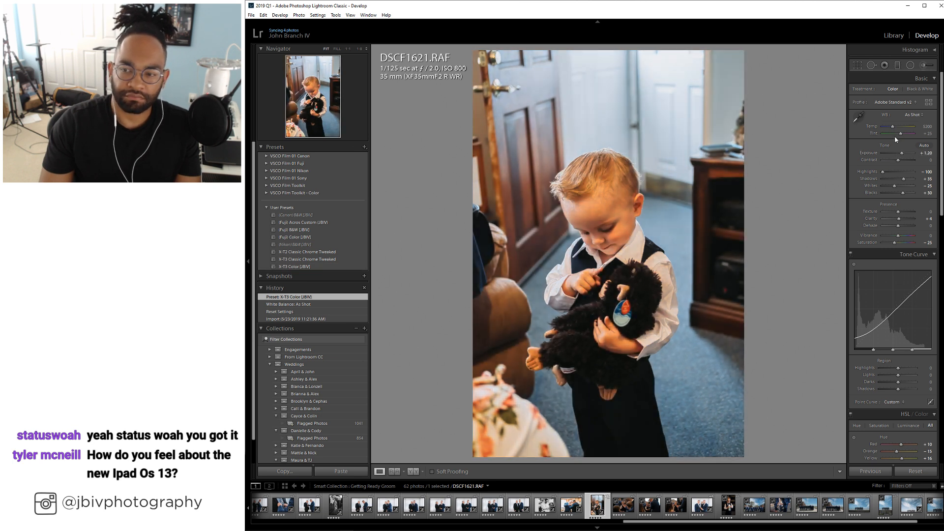
{"action": "key", "text": "Down"}
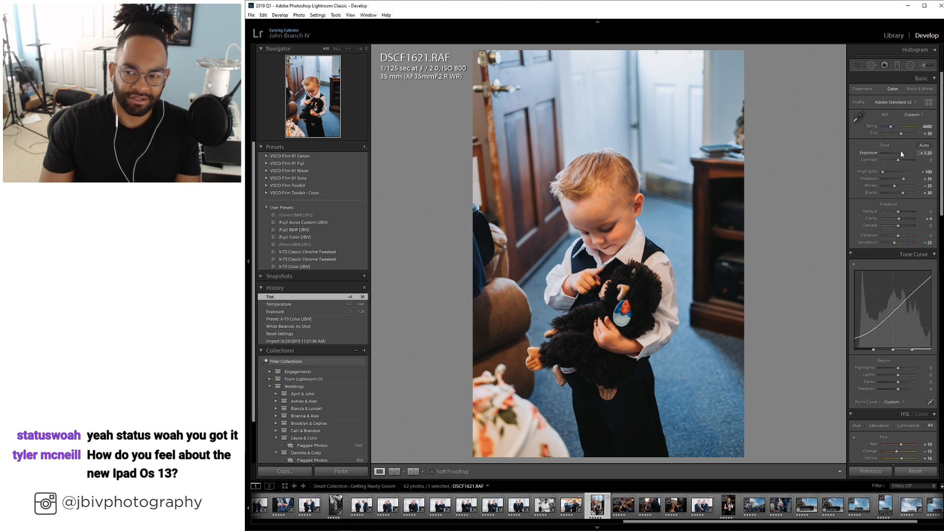
{"action": "left_click_drag", "start_coordinate": [904, 183], "coordinate": [906, 183]}
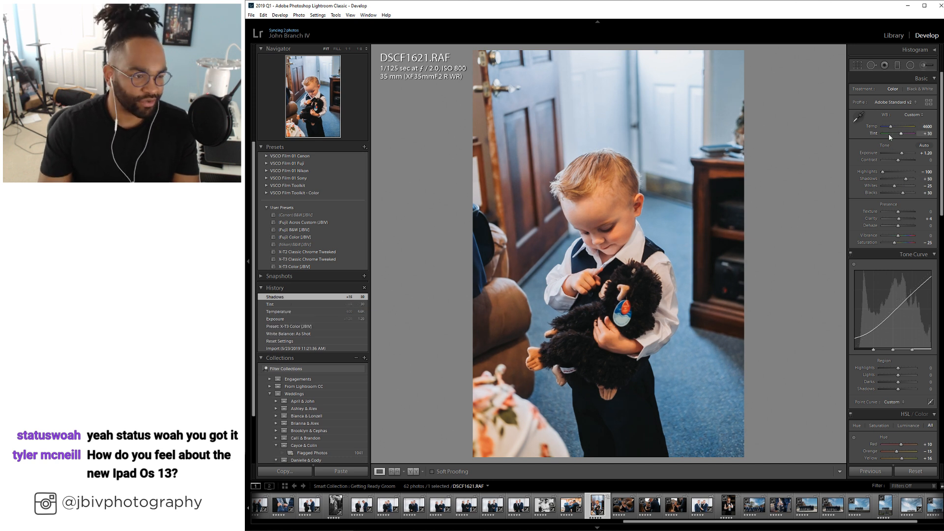
{"action": "left_click_drag", "start_coordinate": [898, 126], "coordinate": [893, 130]}
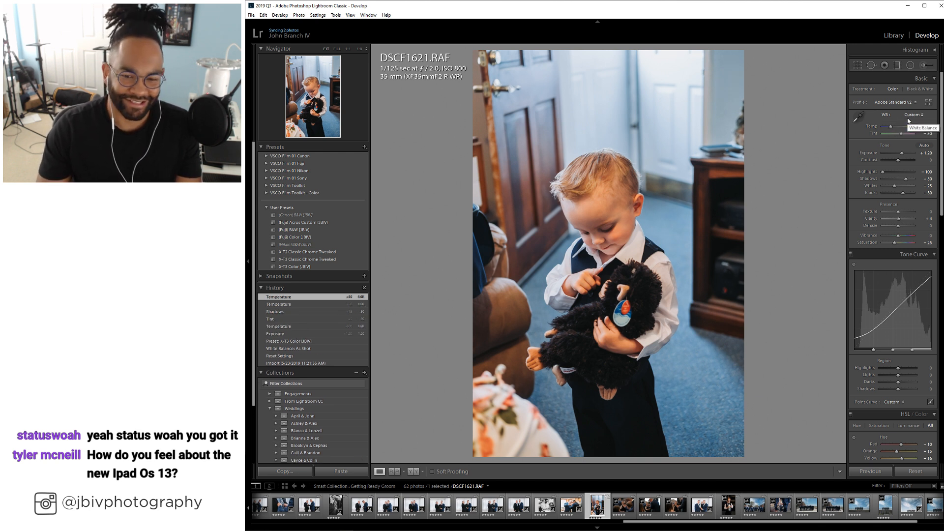
Apply the (Fuji) B&W preset to DSCF1627.RAF, the toddler being dressed, and raise its exposure.
{"action": "key", "text": "Right"}
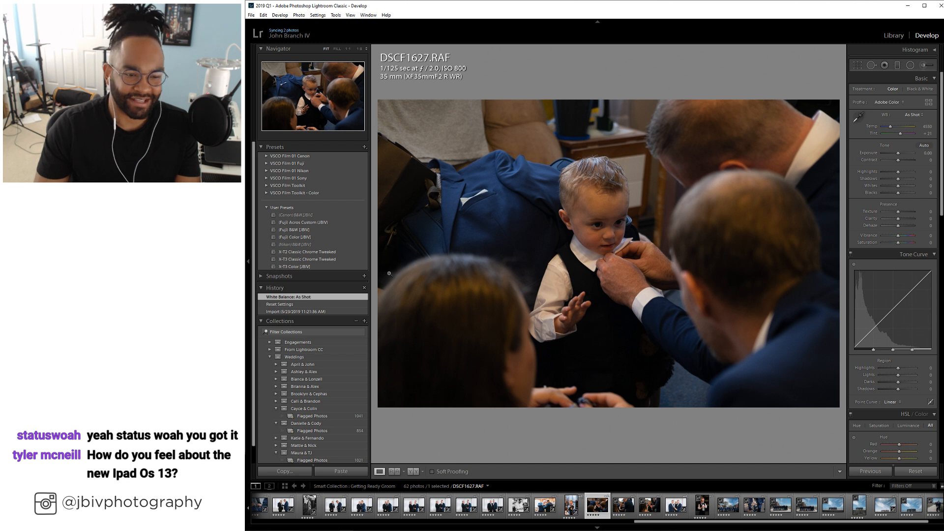
{"action": "left_click", "coordinate": [295, 230]}
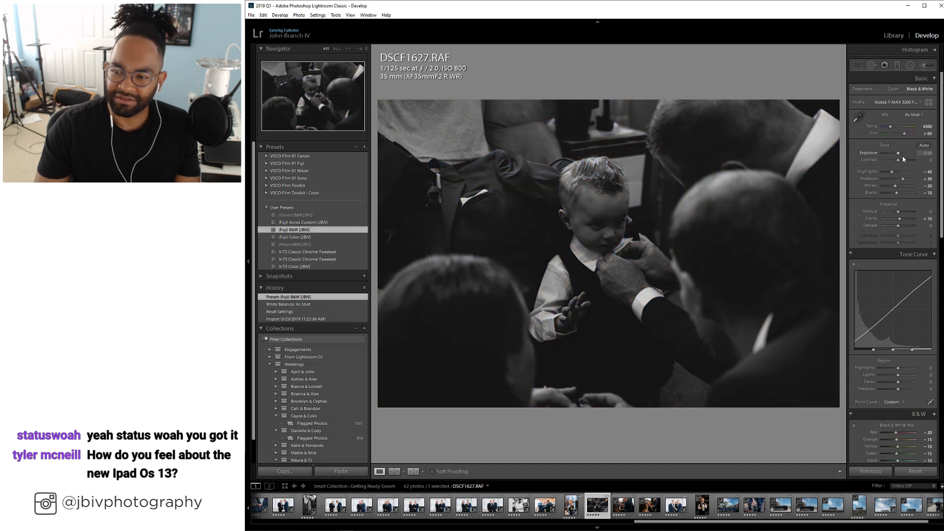
{"action": "left_click_drag", "start_coordinate": [898, 153], "coordinate": [904, 157]}
Apply the X-T3 Color preset to DSCF0572.RAF, the next photo of the toddler being dressed, and set its exposure to +1.90.
{"action": "key", "text": "Right"}
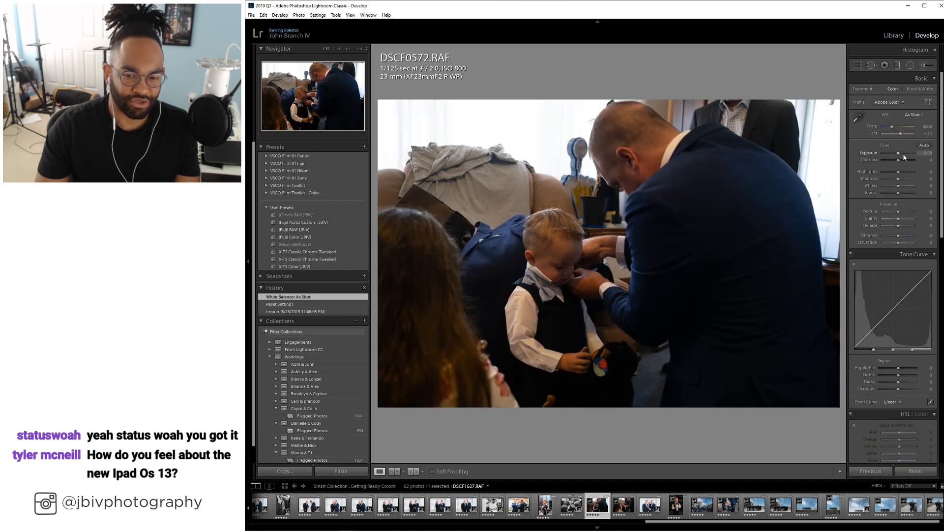
{"action": "left_click", "coordinate": [336, 266]}
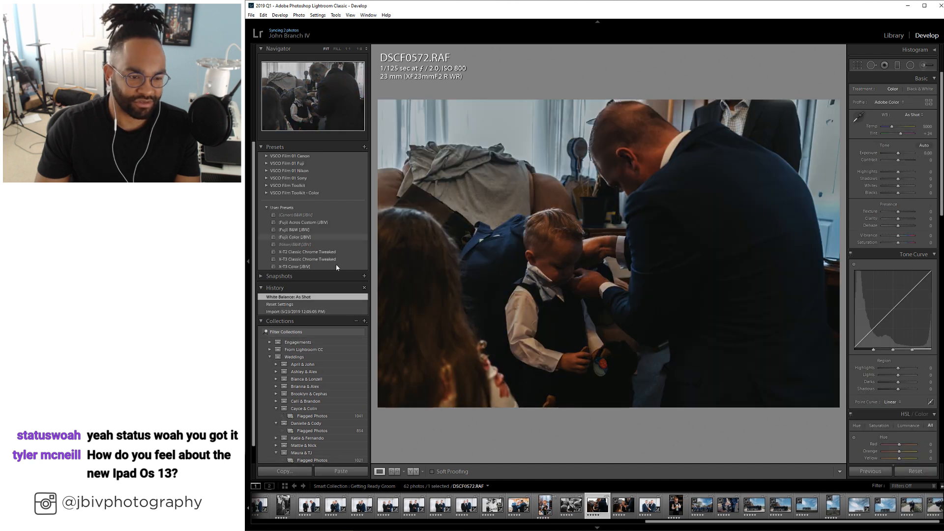
{"action": "left_click_drag", "start_coordinate": [905, 155], "coordinate": [908, 154]}
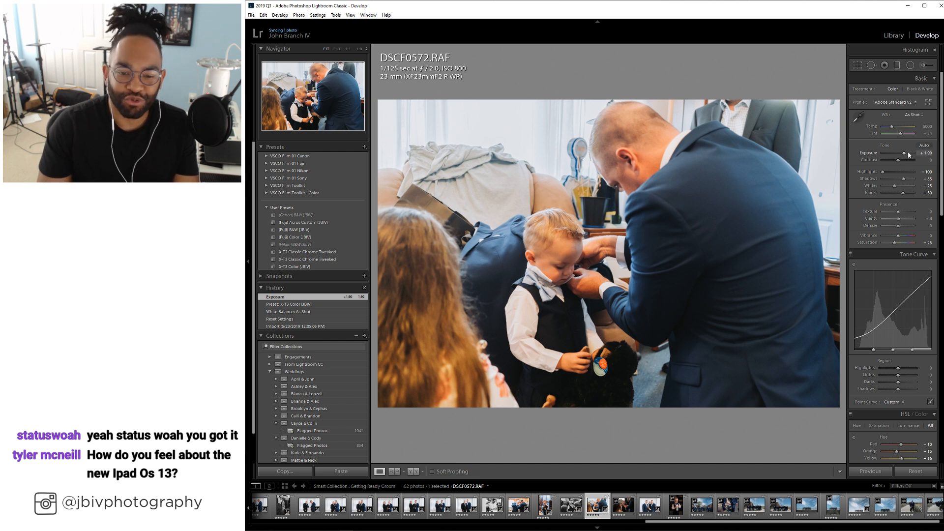
Apply the (Fuji) B&W preset to DSCF0574.RAF, the toddler's bow tie shot, and set its exposure to +1.30.
{"action": "key", "text": "Right"}
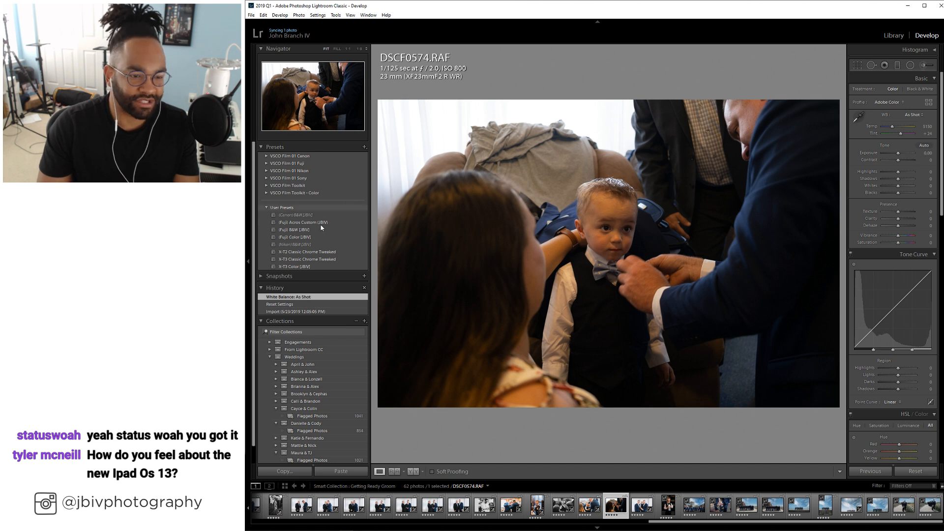
{"action": "left_click", "coordinate": [322, 227]}
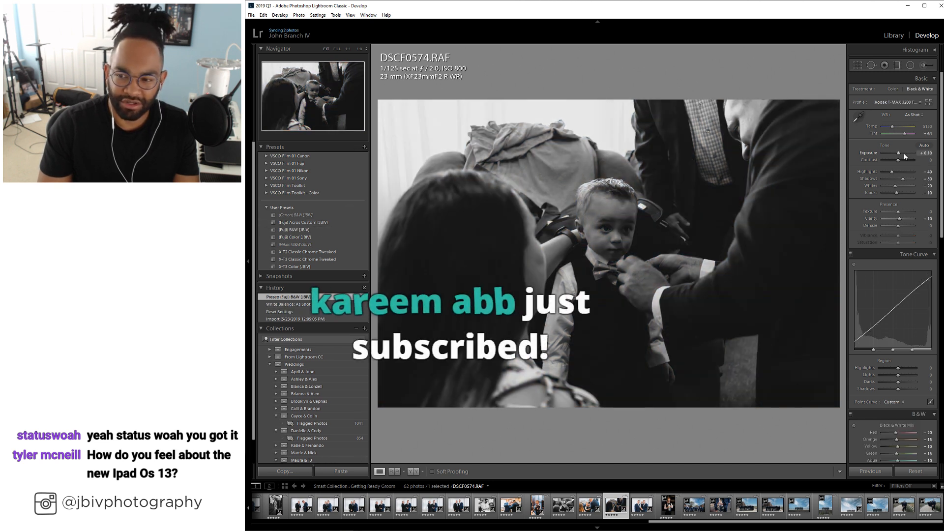
{"action": "left_click_drag", "start_coordinate": [905, 157], "coordinate": [906, 155]}
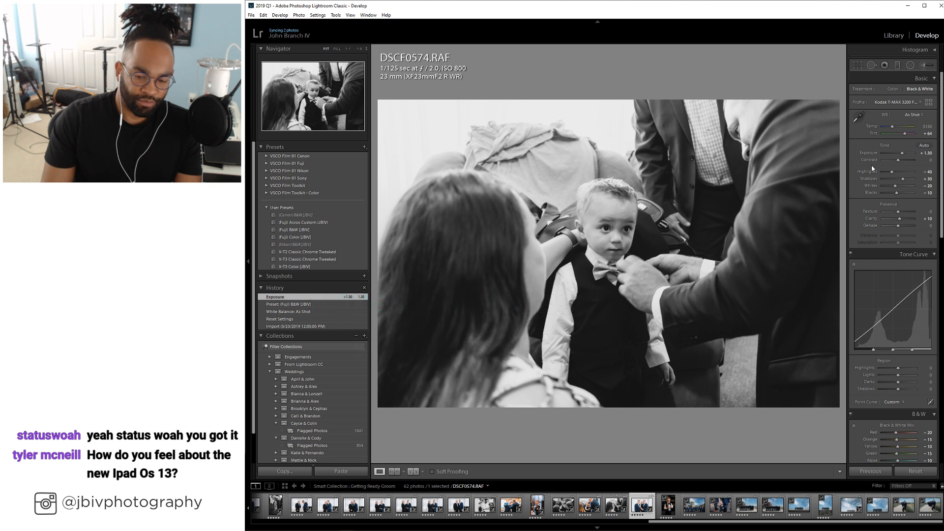
Skip the finished DSCF0584.RAF, open DSCF1641.RAF, the toddler with the bottle, from the Library and apply the X-T3 Color preset.
{"action": "key", "text": "Right"}
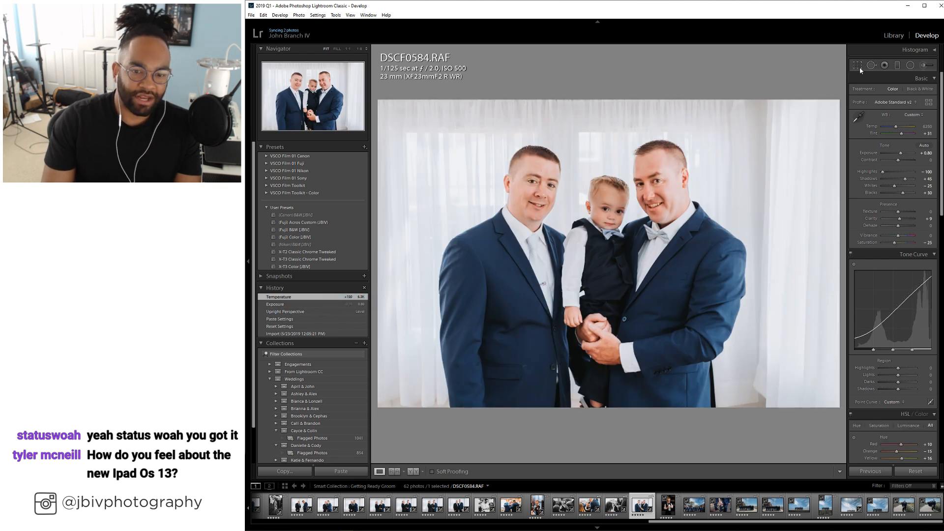
{"action": "left_click", "coordinate": [893, 35]}
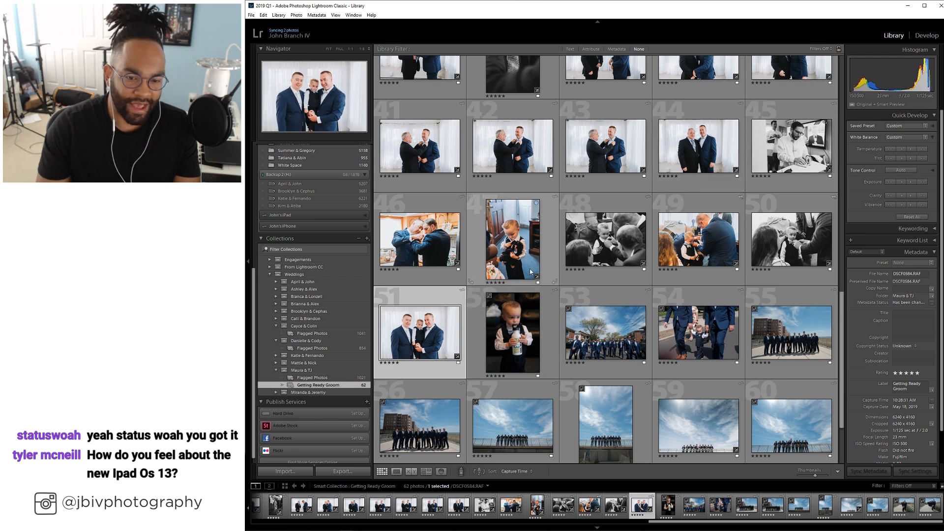
{"action": "left_click", "coordinate": [515, 337]}
{"action": "key", "text": "d"}
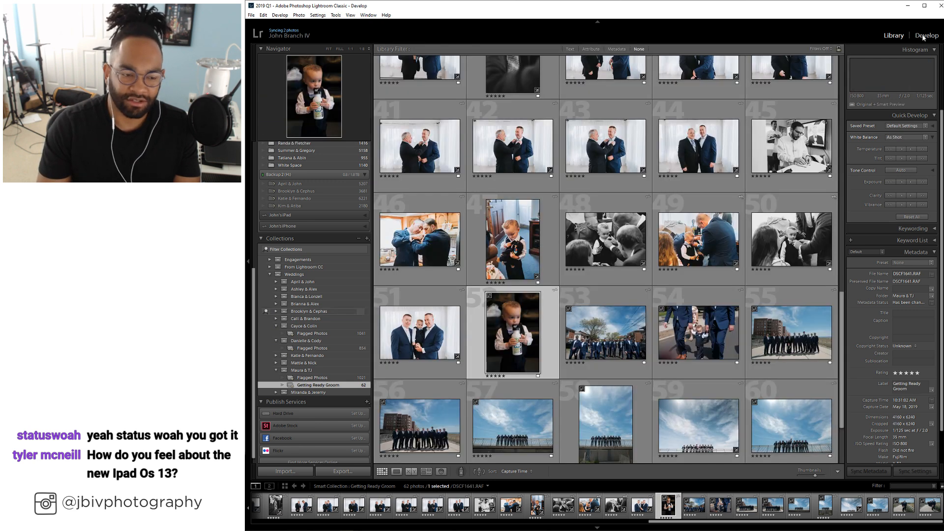
{"action": "left_click", "coordinate": [330, 266]}
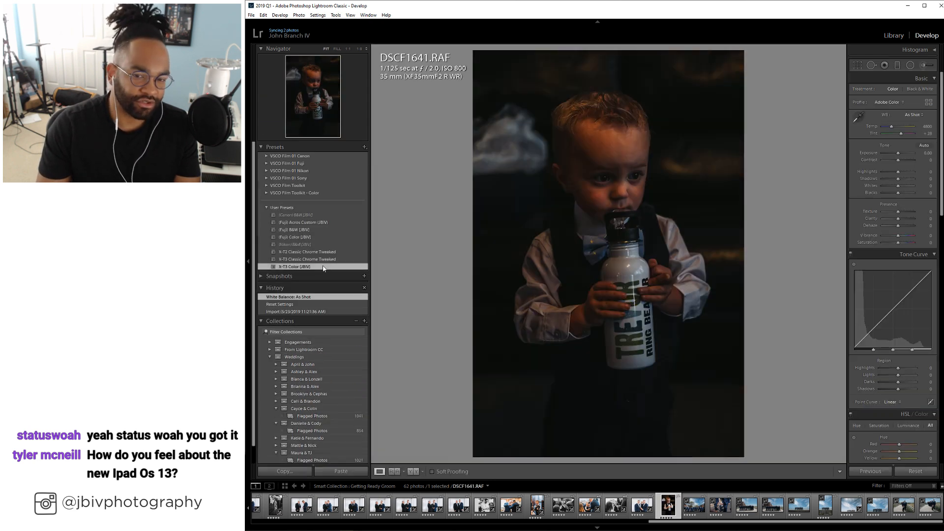
Raise the exposure of DSCF1641.RAF in stages to +2.10.
{"action": "left_click", "coordinate": [903, 154]}
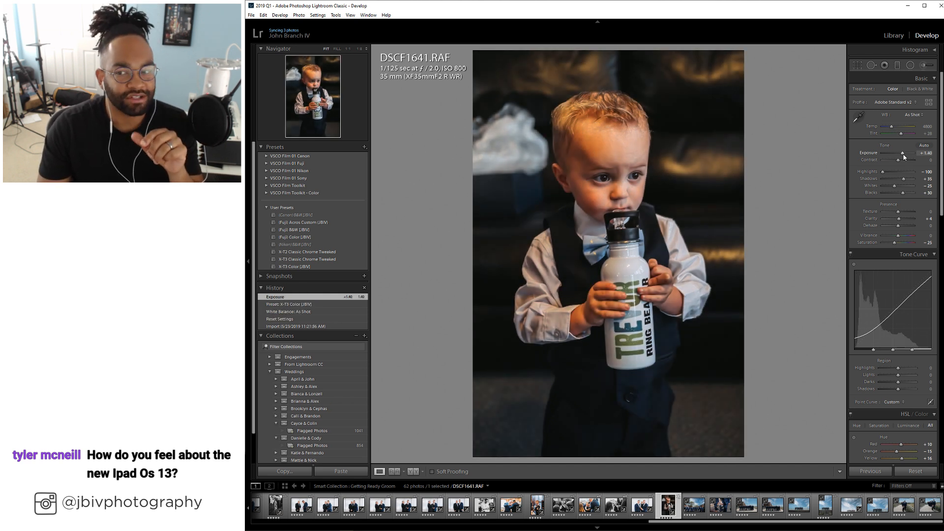
{"action": "left_click", "coordinate": [904, 155]}
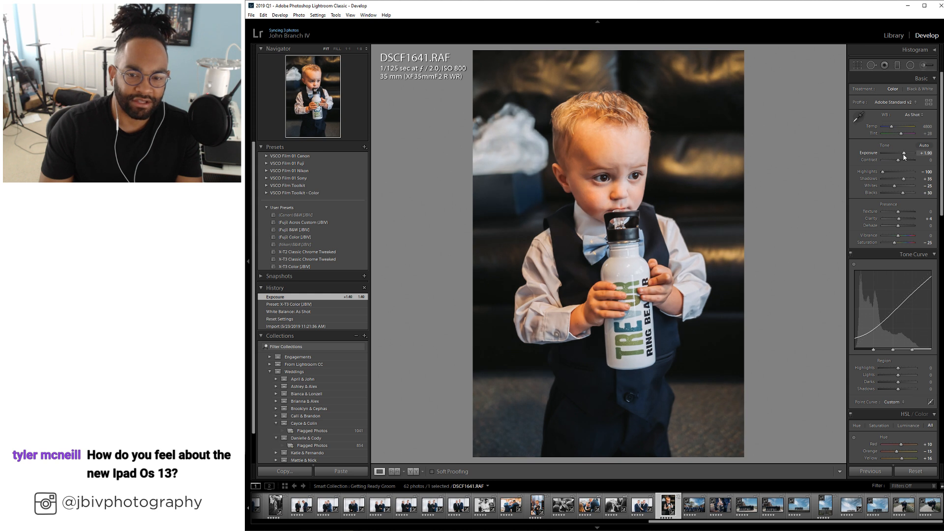
{"action": "left_click_drag", "start_coordinate": [904, 156], "coordinate": [906, 154]}
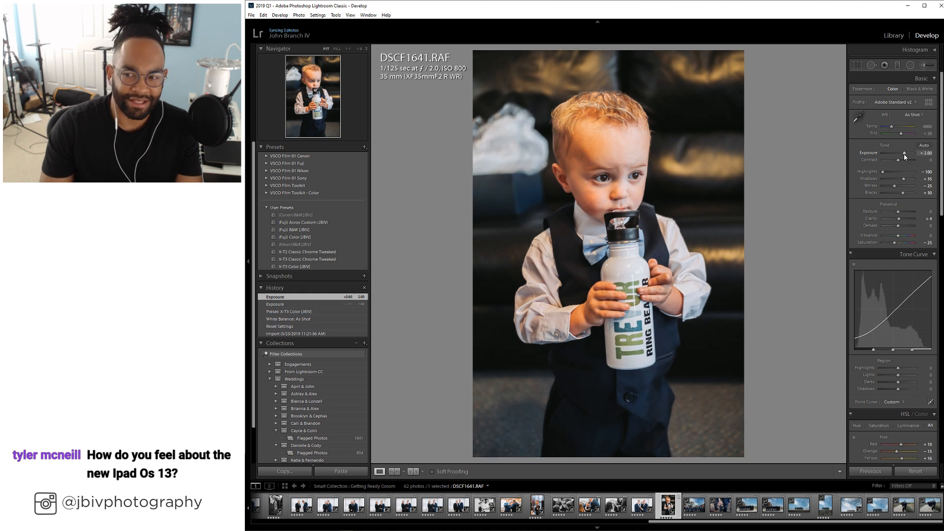
{"action": "left_click", "coordinate": [904, 154]}
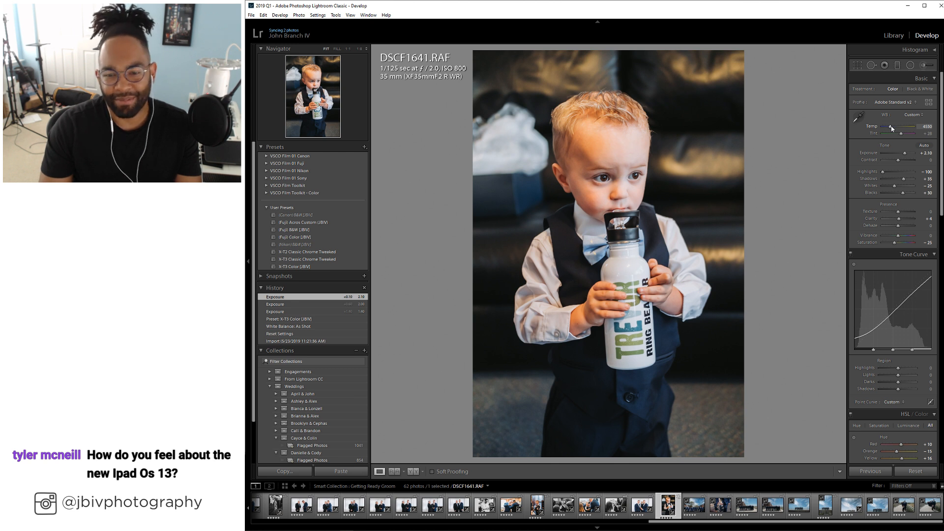
Open DSCF0610.RAF, the groomsmen walking down the street, from the Library in Develop and create a virtual copy of it.
{"action": "left_click", "coordinate": [894, 36]}
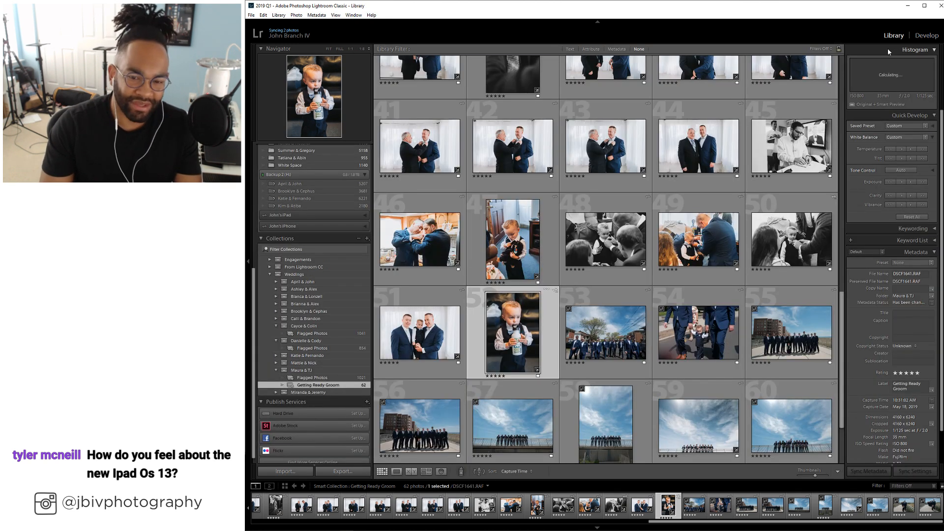
{"action": "scroll", "coordinate": [580, 352], "scroll_direction": "down", "scroll_amount": 2}
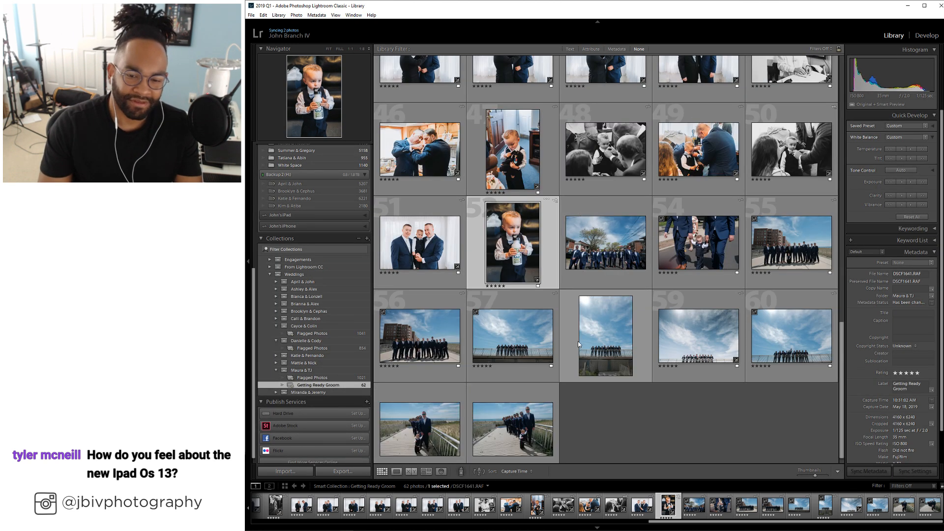
{"action": "left_click", "coordinate": [612, 251]}
{"action": "key", "text": "d"}
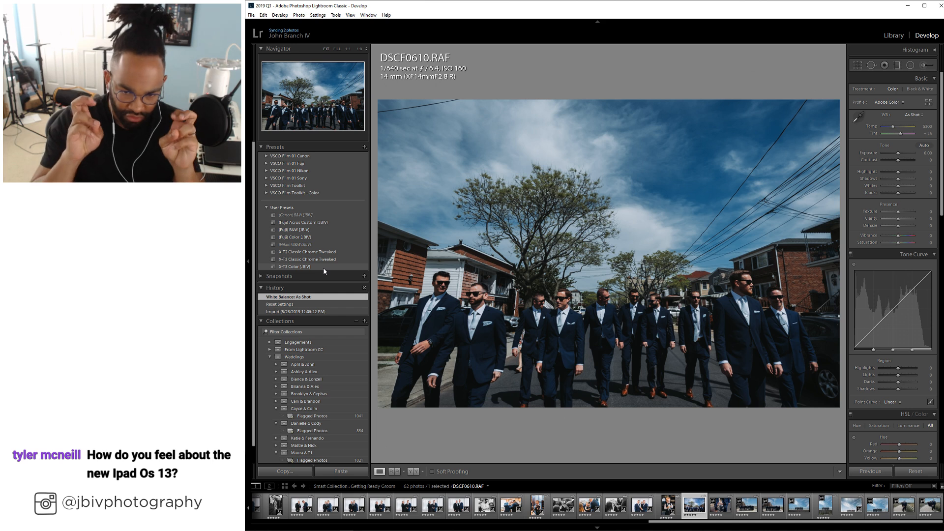
{"action": "right_click", "coordinate": [698, 509]}
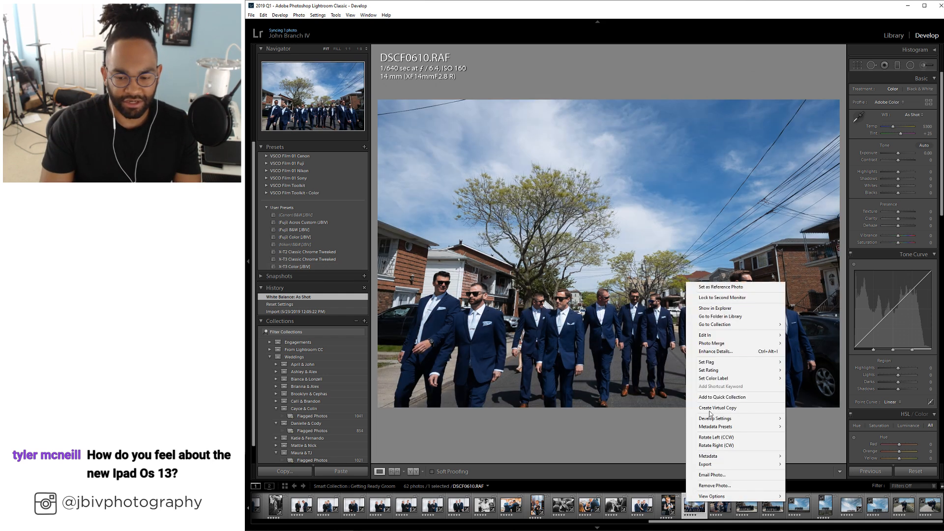
{"action": "mouse_move", "coordinate": [758, 417]}
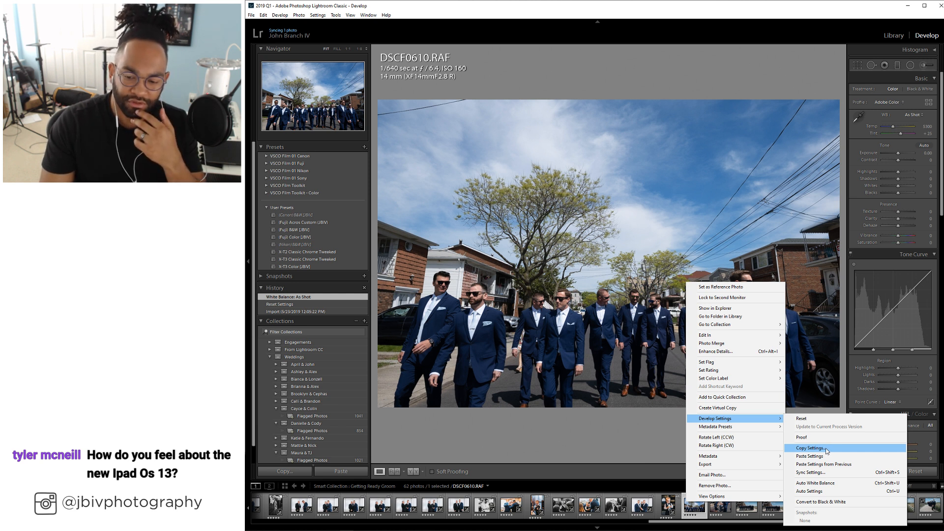
{"action": "left_click", "coordinate": [766, 408]}
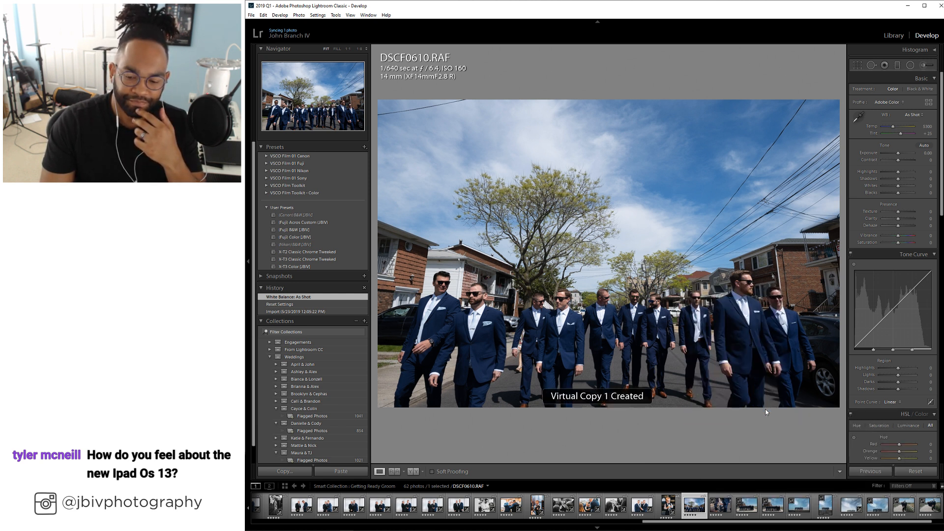
Apply the (Fuji) B&W preset to the original DSCF0610.RAF and set highlights to -60, shadows to +40 and exposure to +0.60.
{"action": "key", "text": "Left"}
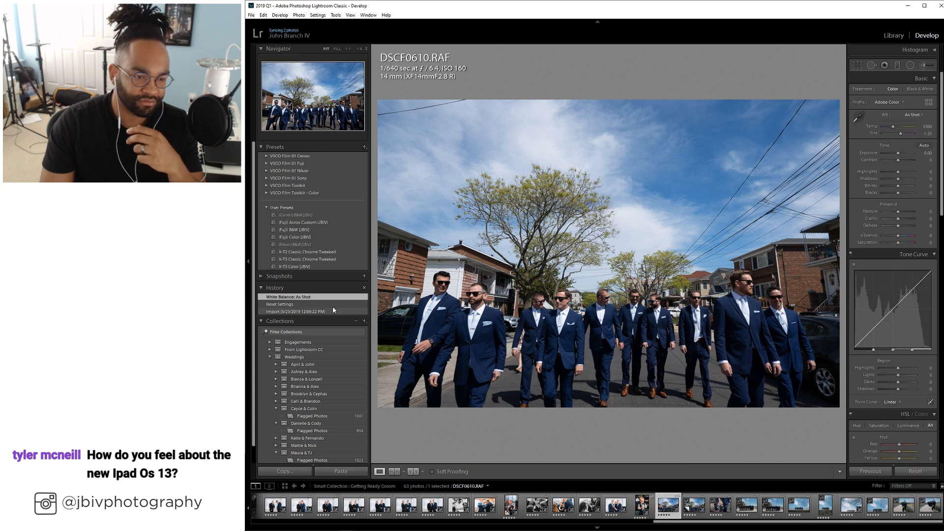
{"action": "left_click", "coordinate": [295, 229]}
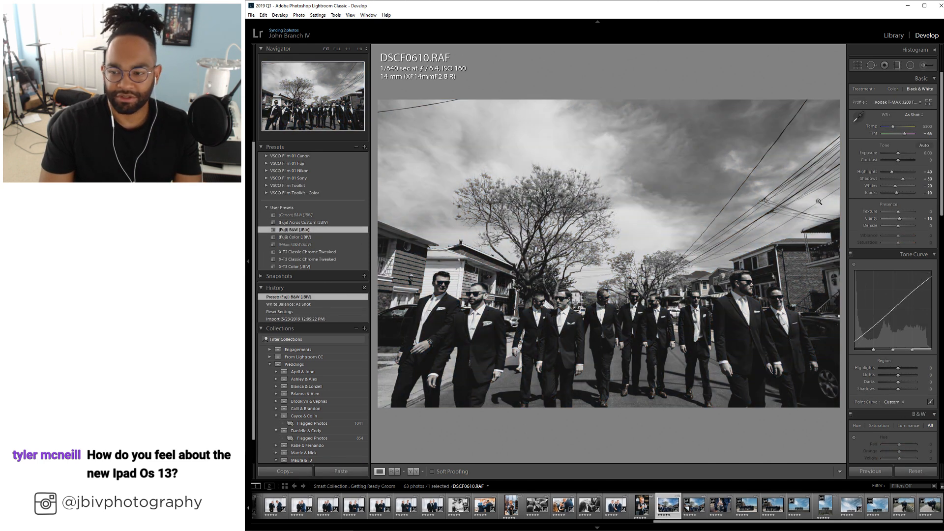
{"action": "left_click_drag", "start_coordinate": [900, 158], "coordinate": [892, 174]}
{"action": "key", "text": "Up"}
{"action": "key", "text": "Up"}
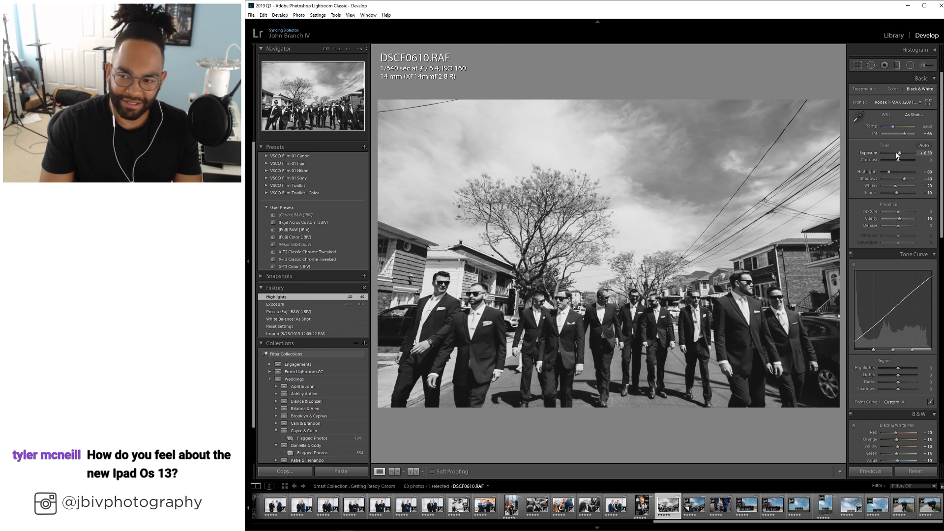
{"action": "key", "text": "Up"}
{"action": "key", "text": "Up"}
Apply the X-T3 Color preset to the virtual copy of DSCF0610.RAF and set shadows to +55, tint to +30 and exposure to +0.80.
{"action": "key", "text": "Right"}
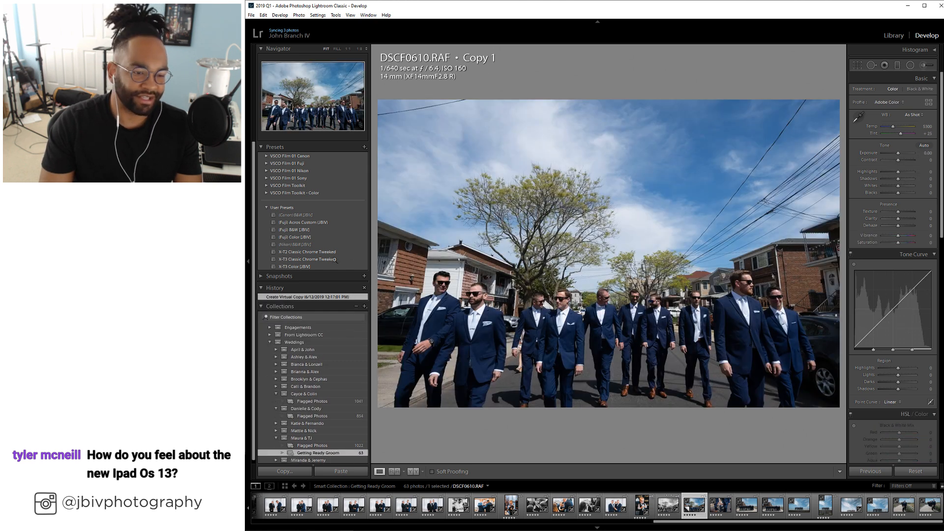
{"action": "left_click", "coordinate": [320, 267]}
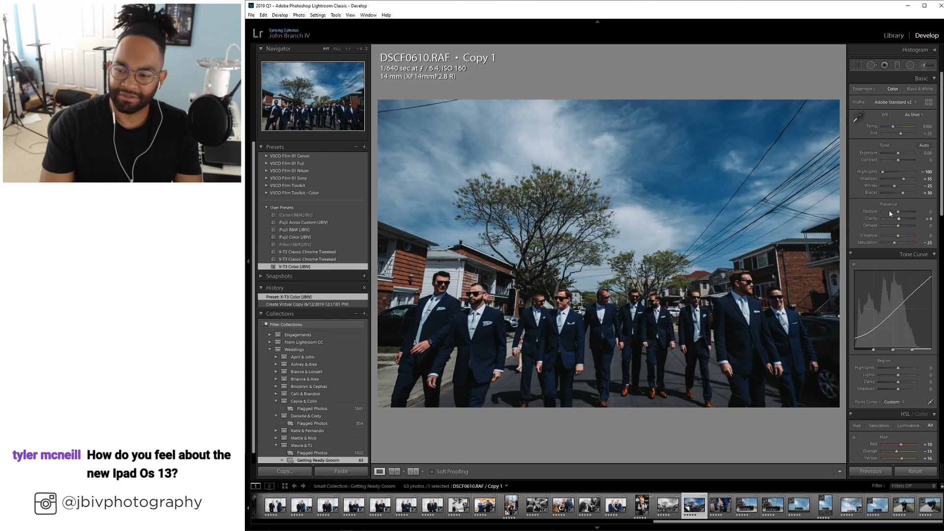
{"action": "left_click_drag", "start_coordinate": [904, 180], "coordinate": [905, 182]}
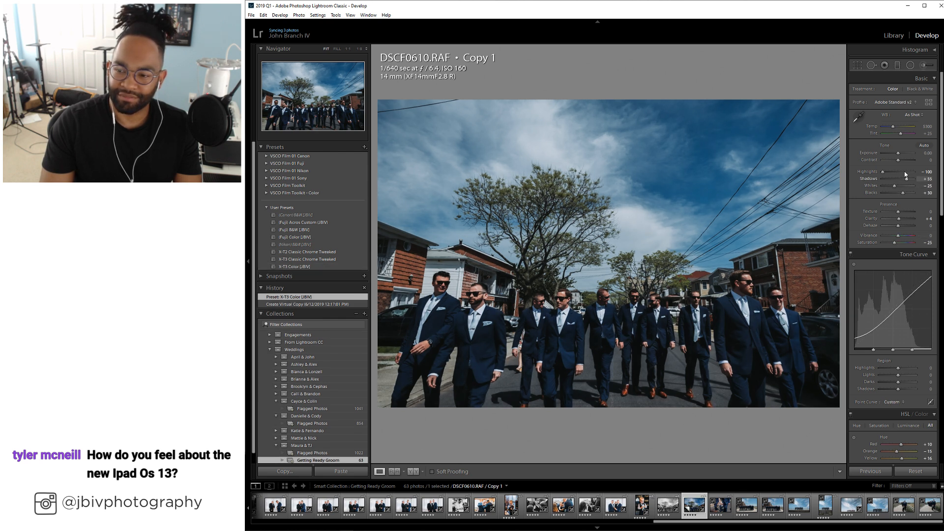
{"action": "key", "text": "Up"}
{"action": "key", "text": "Up"}
{"action": "key", "text": "Up"}
{"action": "key", "text": "Up"}
{"action": "key", "text": "Up"}
{"action": "key", "text": "Up"}
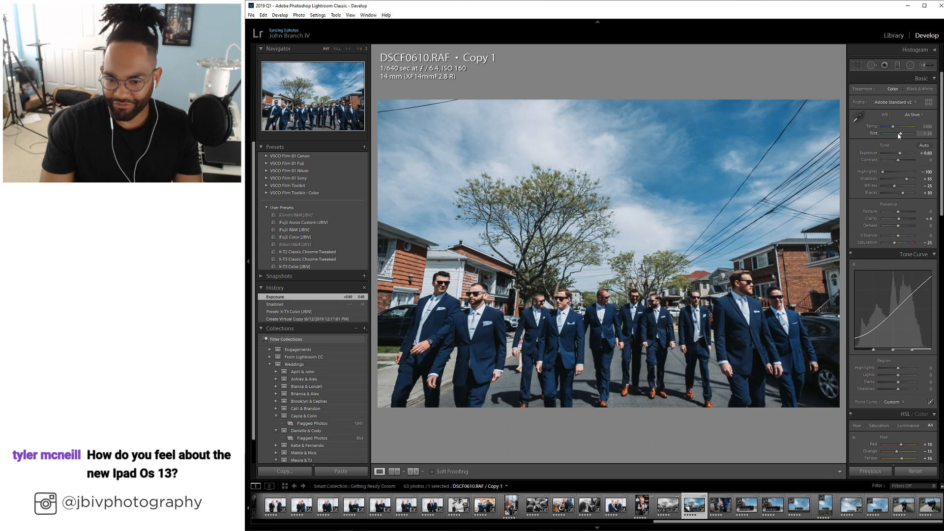
{"action": "key", "text": "Up"}
{"action": "key", "text": "Up"}
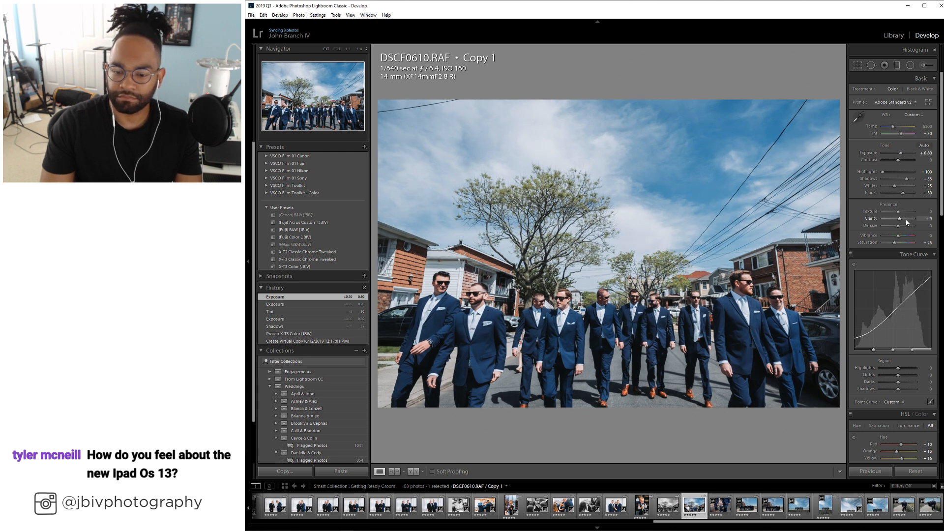
Review the B&W original, go on to DSCF1645.RAF, the toddler walking hand in hand, apply the X-T3 Color preset and set exposure to +1.50.
{"action": "key", "text": "Left"}
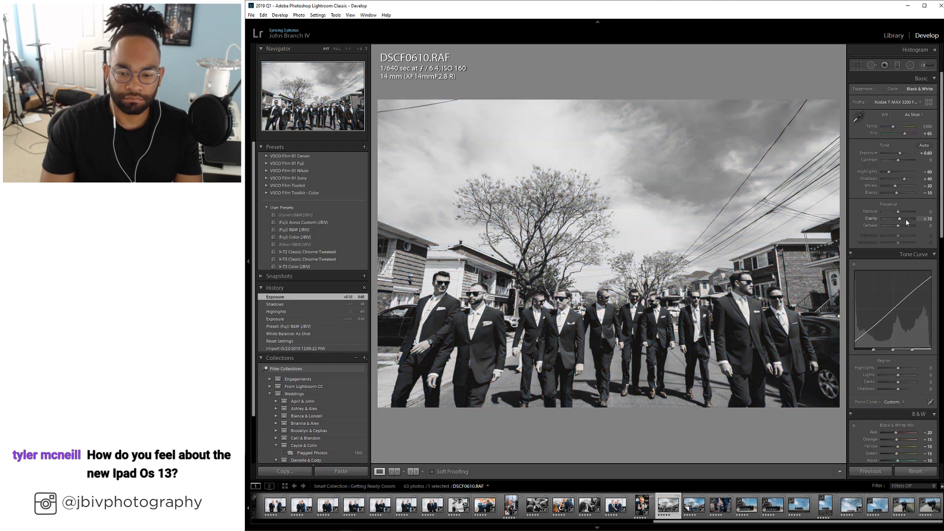
{"action": "key", "text": "Right"}
{"action": "key", "text": "Right"}
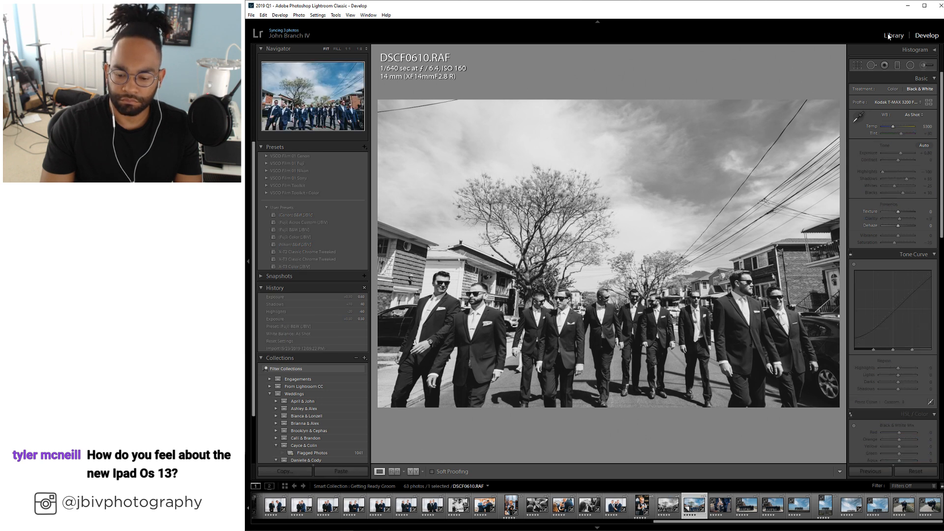
{"action": "left_click", "coordinate": [310, 268]}
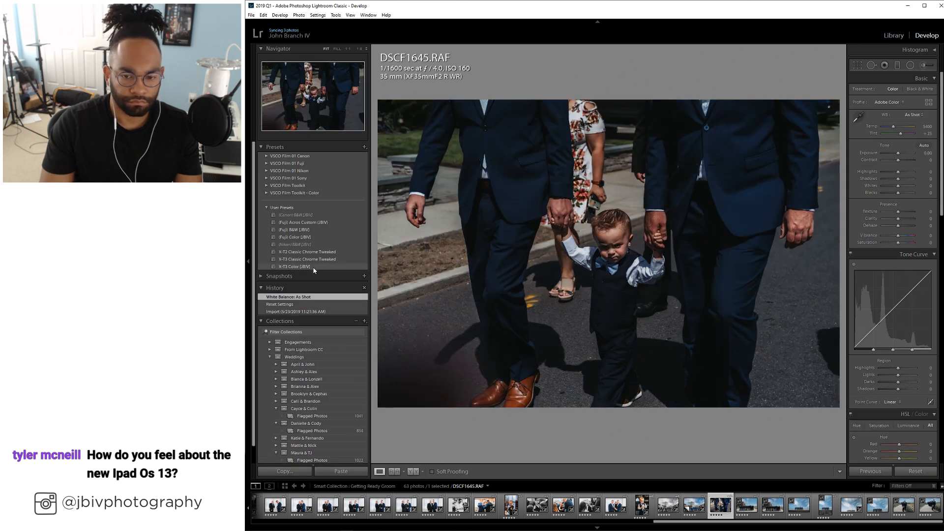
{"action": "left_click", "coordinate": [904, 154]}
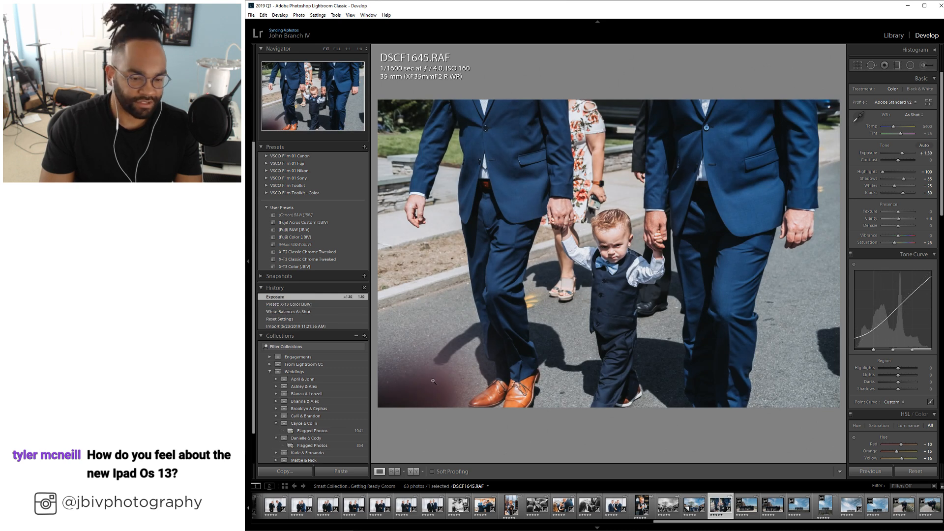
{"action": "left_click", "coordinate": [905, 154]}
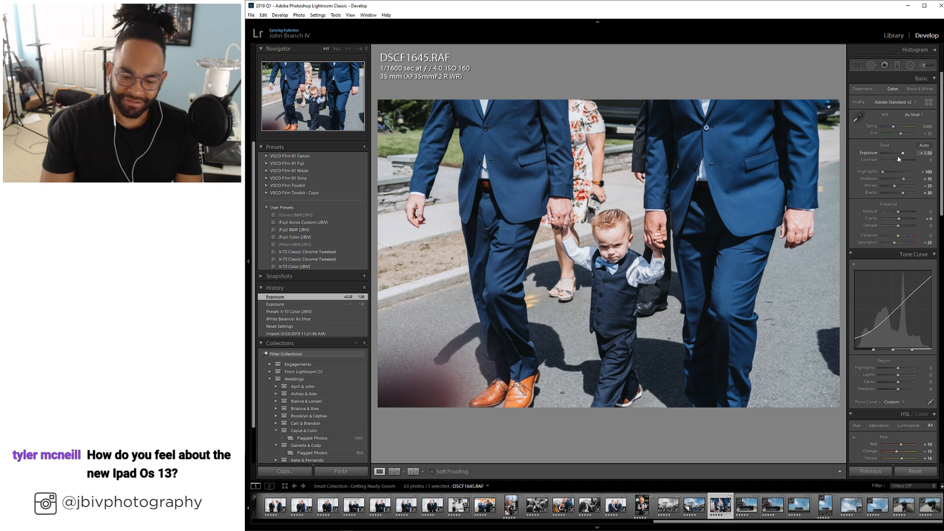
Open DSCF0618.RAF, the groomsmen lined up on the boardwalk, from the Library in Develop and apply the X-T3 Color preset.
{"action": "left_click", "coordinate": [895, 37]}
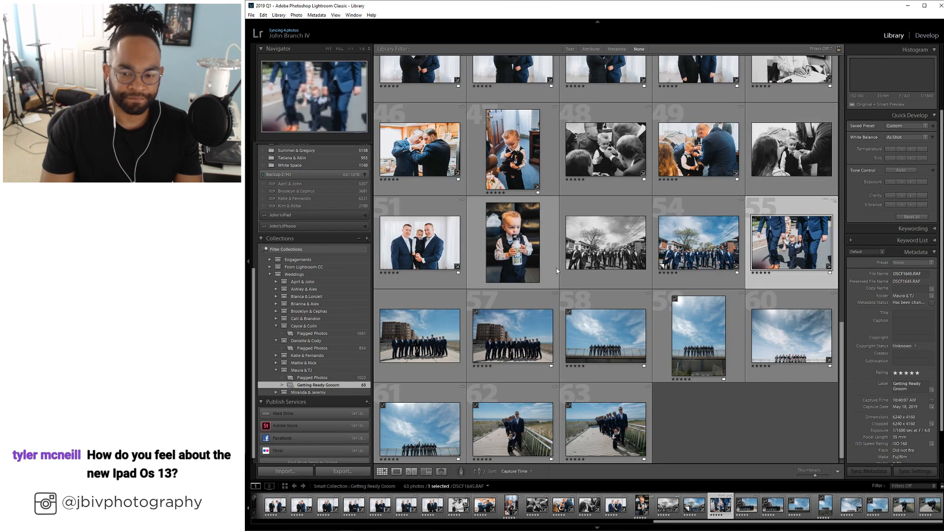
{"action": "scroll", "coordinate": [554, 270], "scroll_direction": "down", "scroll_amount": 1}
{"action": "left_click", "coordinate": [415, 324]}
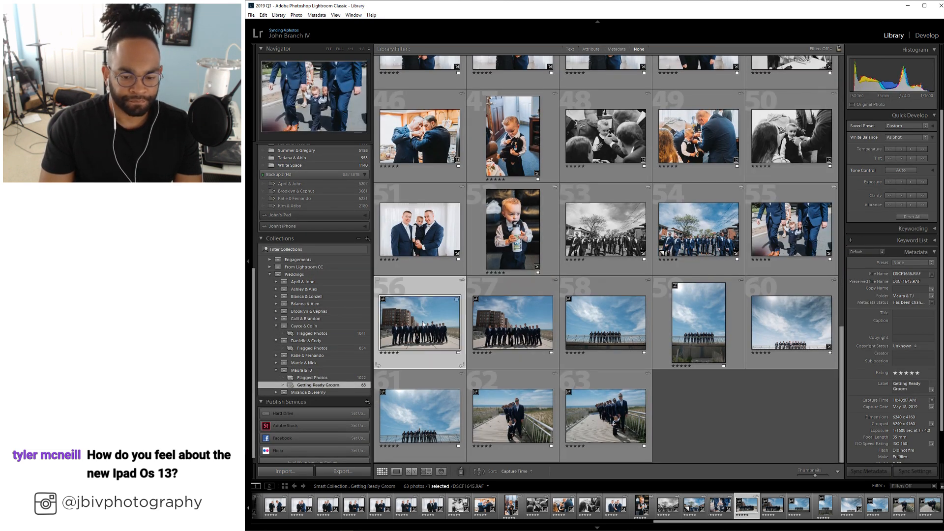
{"action": "left_click", "coordinate": [923, 36]}
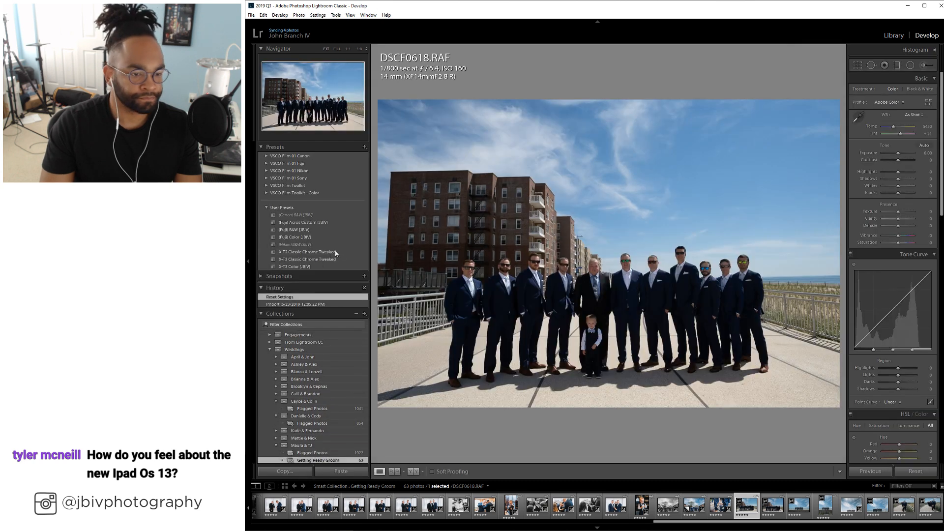
{"action": "left_click", "coordinate": [311, 267]}
Level DSCF0618.RAF with Upright, set shadows to +65, and raise its clarity and exposure.
{"action": "scroll", "coordinate": [871, 318], "scroll_direction": "down", "scroll_amount": 15}
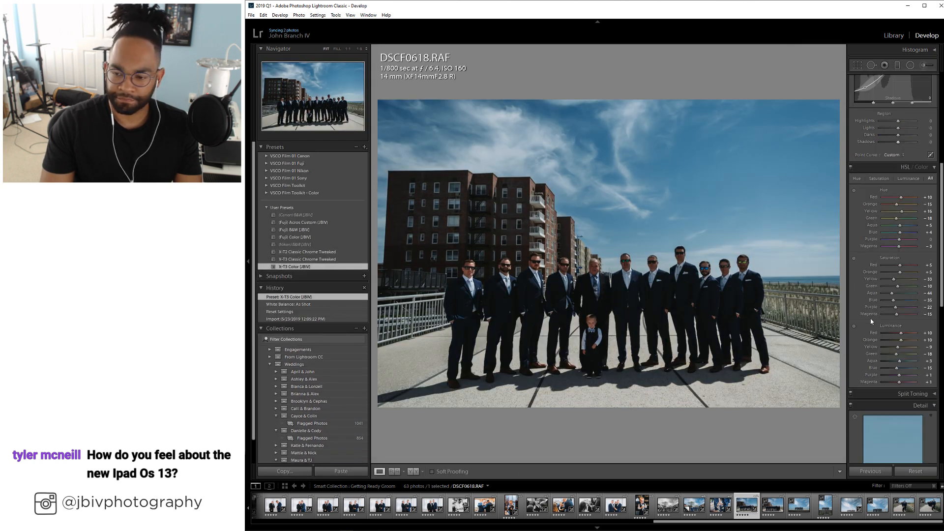
{"action": "left_click", "coordinate": [867, 330]}
{"action": "scroll", "coordinate": [873, 324], "scroll_direction": "up", "scroll_amount": 15}
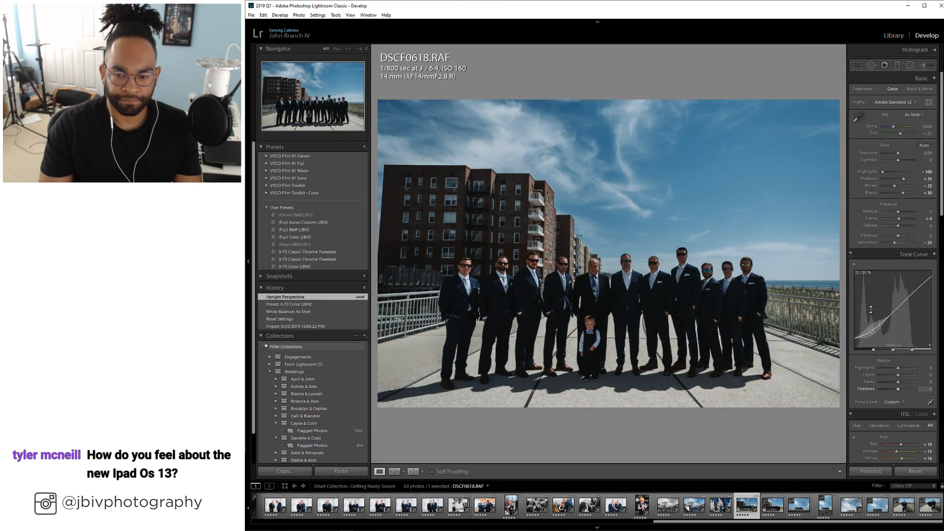
{"action": "scroll", "coordinate": [906, 179], "scroll_direction": "up", "scroll_amount": 5}
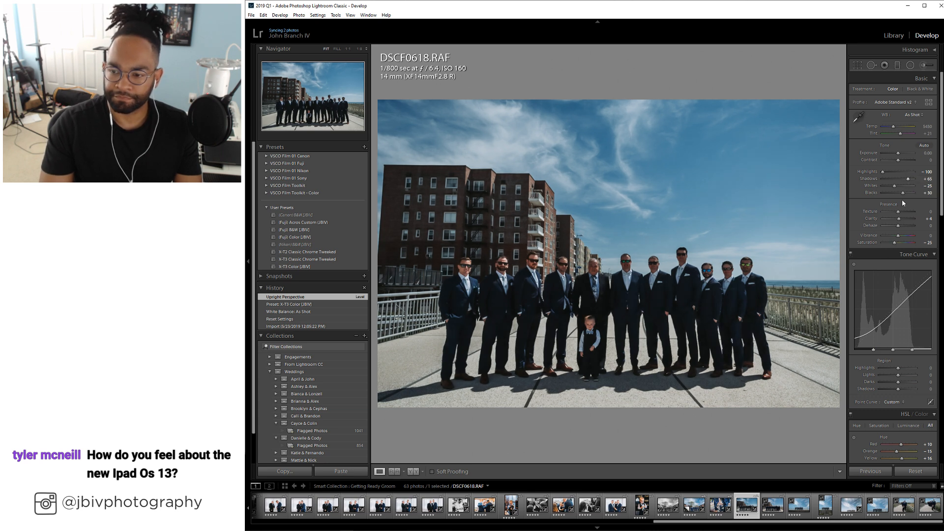
{"action": "scroll", "coordinate": [907, 219], "scroll_direction": "up", "scroll_amount": 1}
{"action": "scroll", "coordinate": [899, 155], "scroll_direction": "up", "scroll_amount": 5}
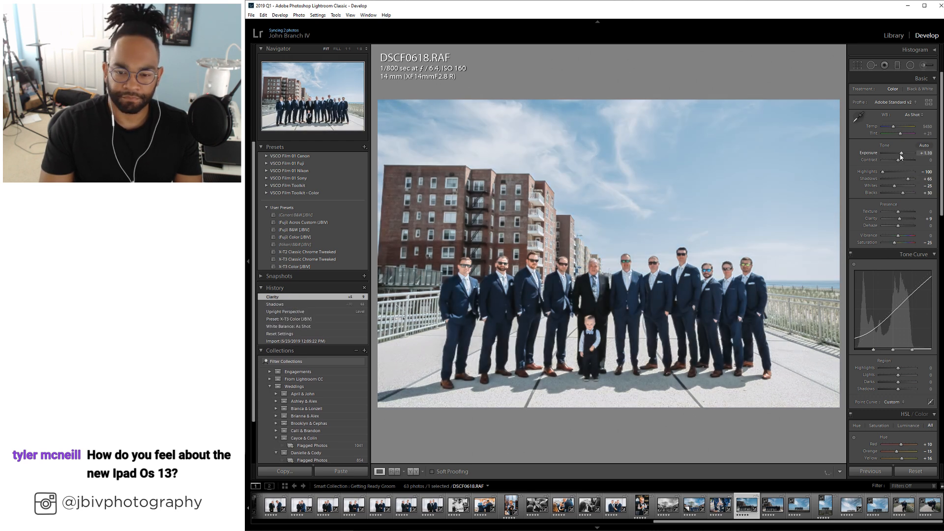
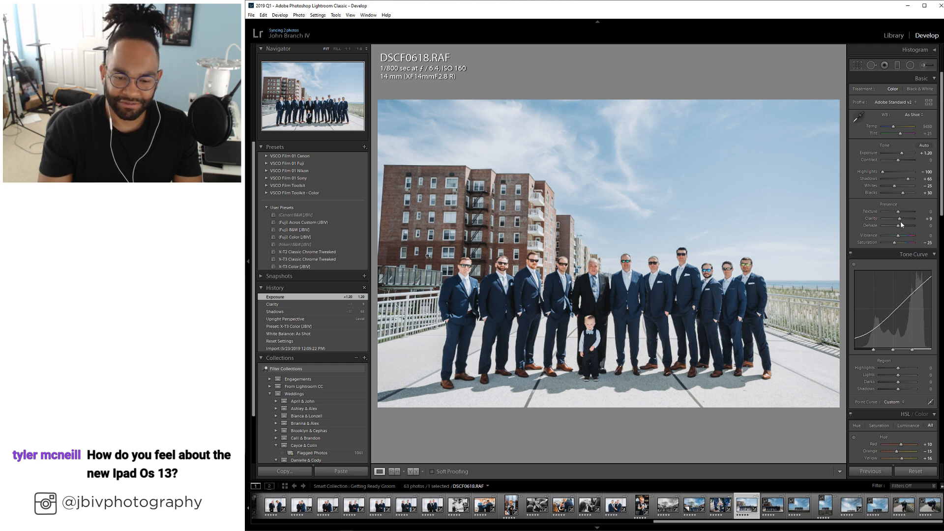
Check the faces in DSCF0618.RAF up close, then set its shadows to +80 and exposure to +1.00.
{"action": "left_click", "coordinate": [600, 287]}
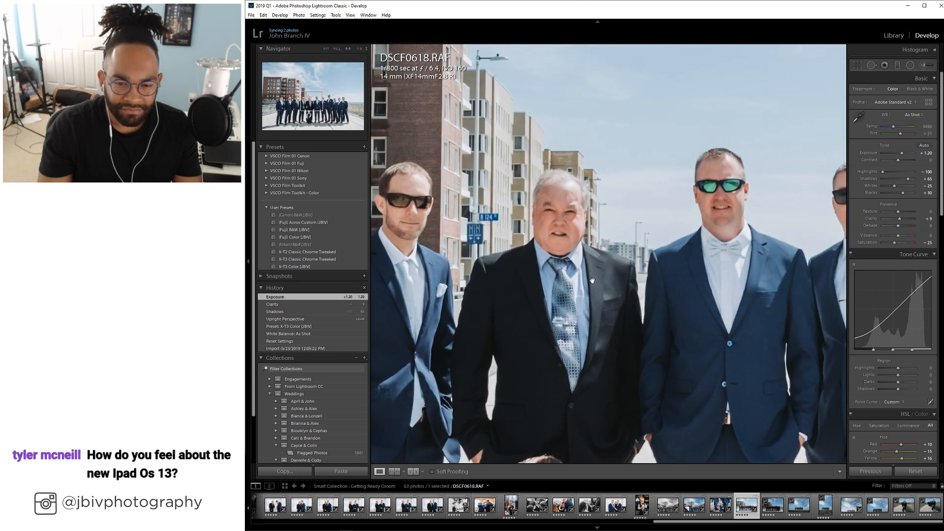
{"action": "left_click", "coordinate": [592, 281]}
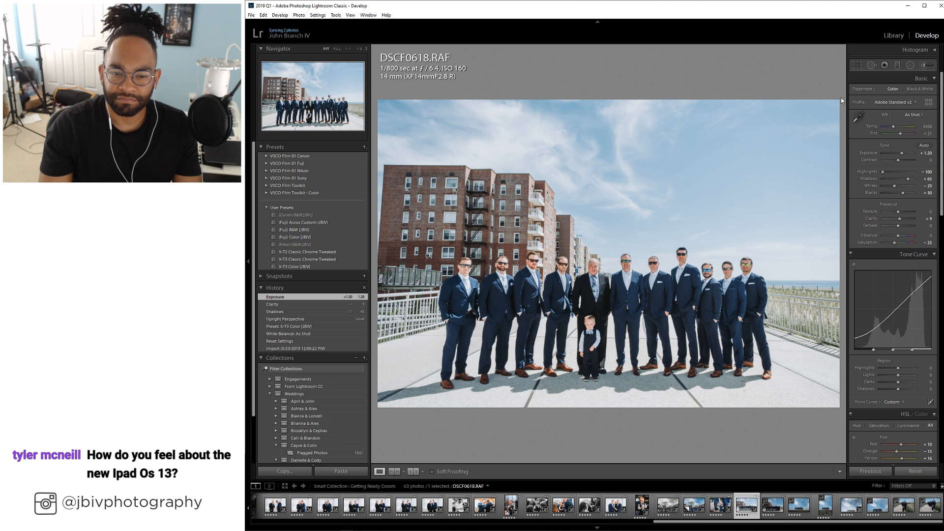
{"action": "left_click_drag", "start_coordinate": [908, 179], "coordinate": [910, 180]}
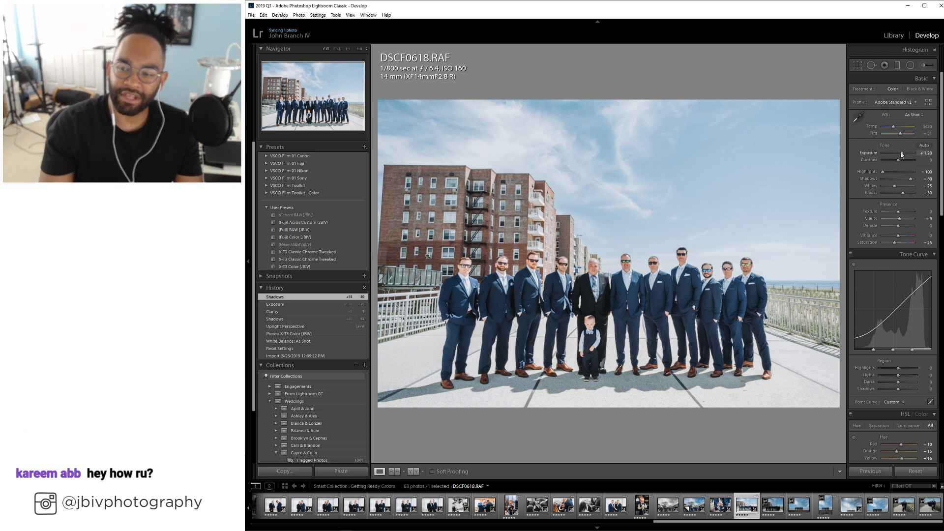
{"action": "left_click_drag", "start_coordinate": [903, 155], "coordinate": [902, 155]}
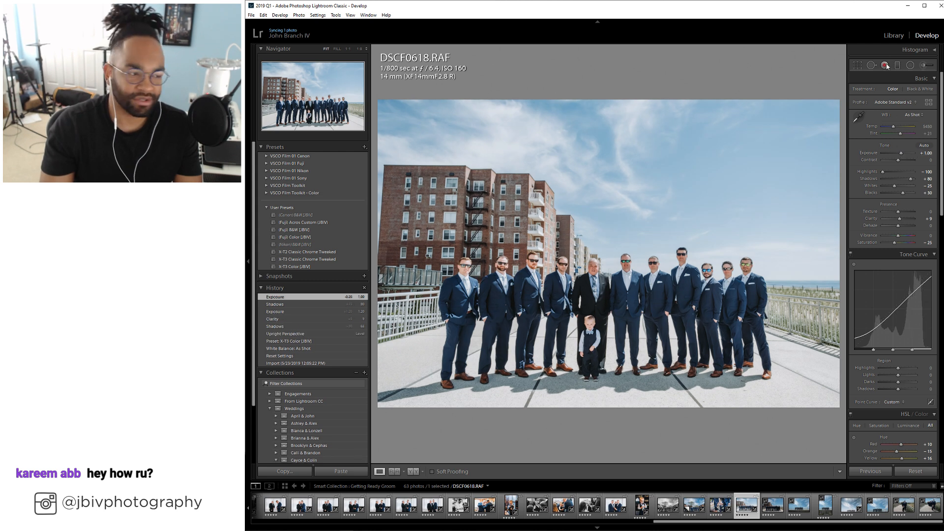
In the Library, copy the develop settings from DSCF0618.RAF and paste them onto DSCF0624.RAF, the neighbouring groomsmen line-up.
{"action": "left_click", "coordinate": [904, 36]}
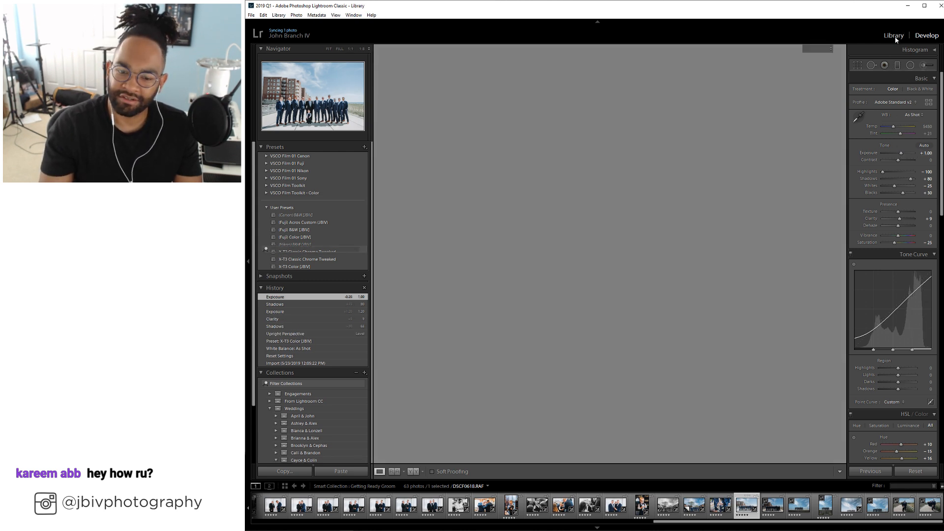
{"action": "right_click", "coordinate": [444, 319]}
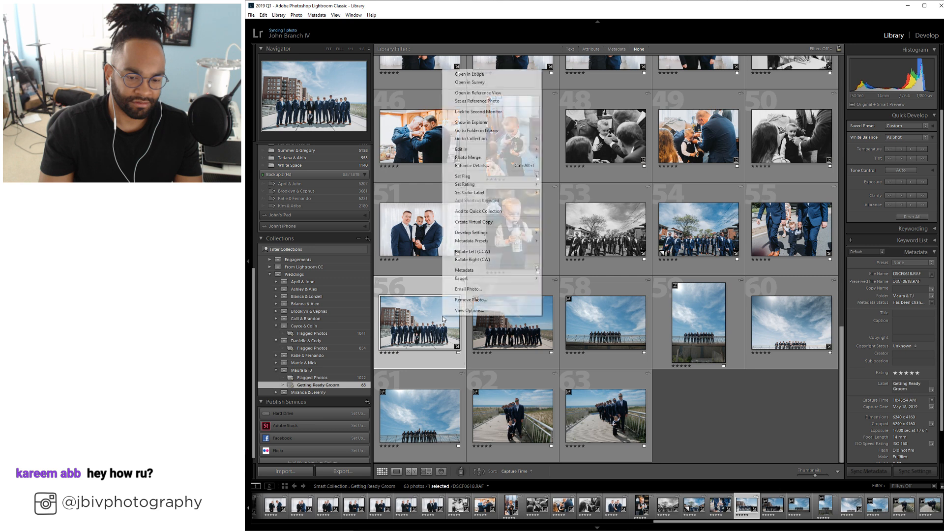
{"action": "mouse_move", "coordinate": [492, 234]}
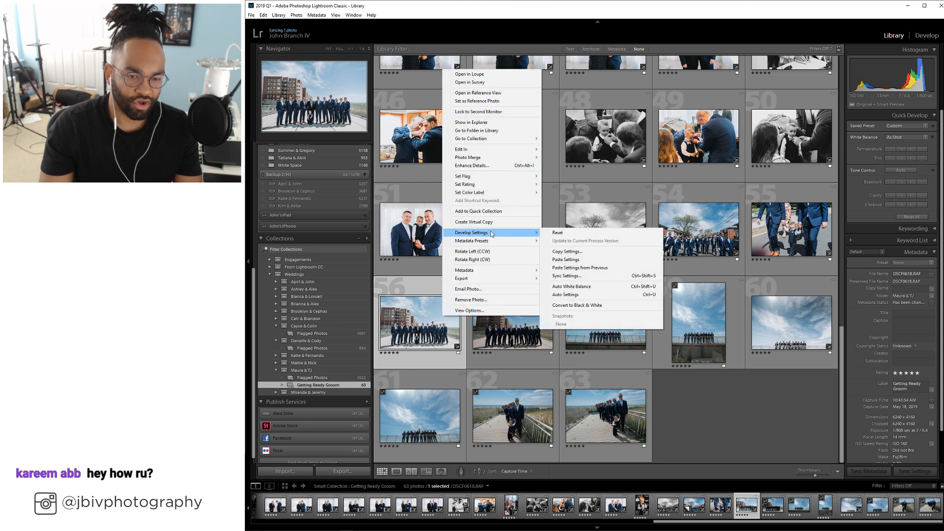
{"action": "left_click", "coordinate": [588, 252]}
{"action": "left_click", "coordinate": [887, 470]}
{"action": "left_click", "coordinate": [497, 322]}
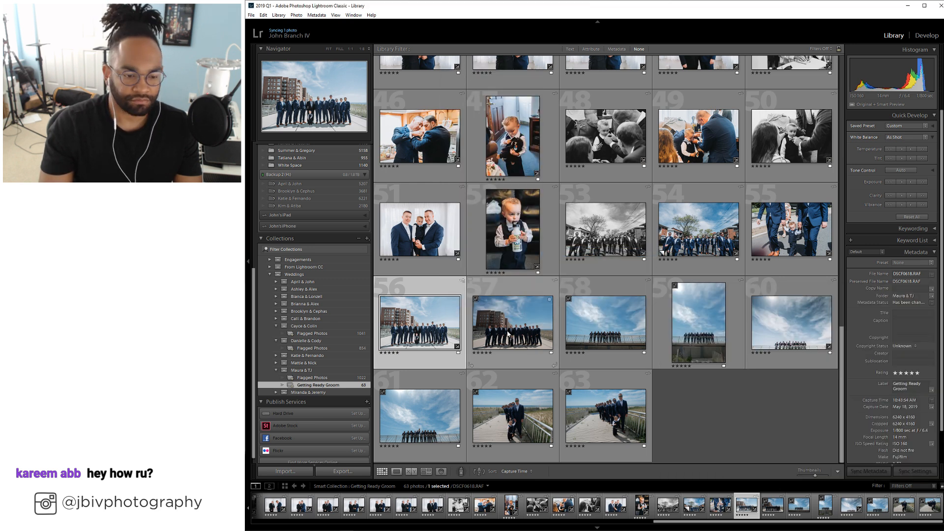
{"action": "right_click", "coordinate": [498, 322]}
{"action": "mouse_move", "coordinate": [541, 234]}
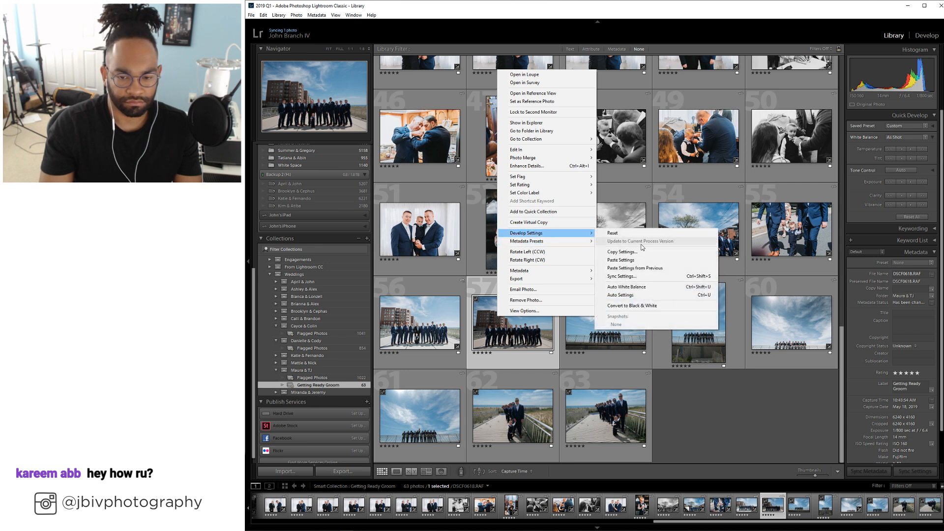
{"action": "left_click", "coordinate": [620, 260]}
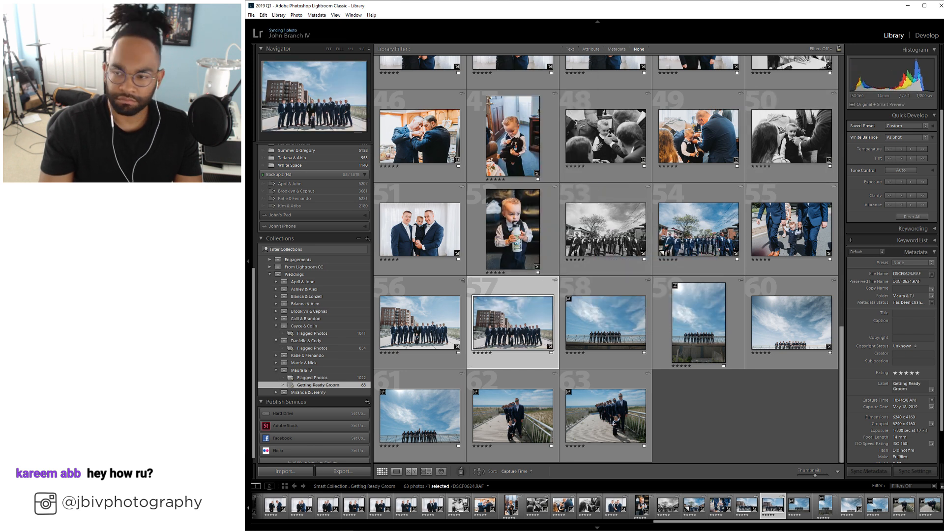
Level DSCF0624.RAF with Upright in Develop, set exposure to +1.20, and compare it with DSCF0618.RAF.
{"action": "left_click", "coordinate": [928, 36]}
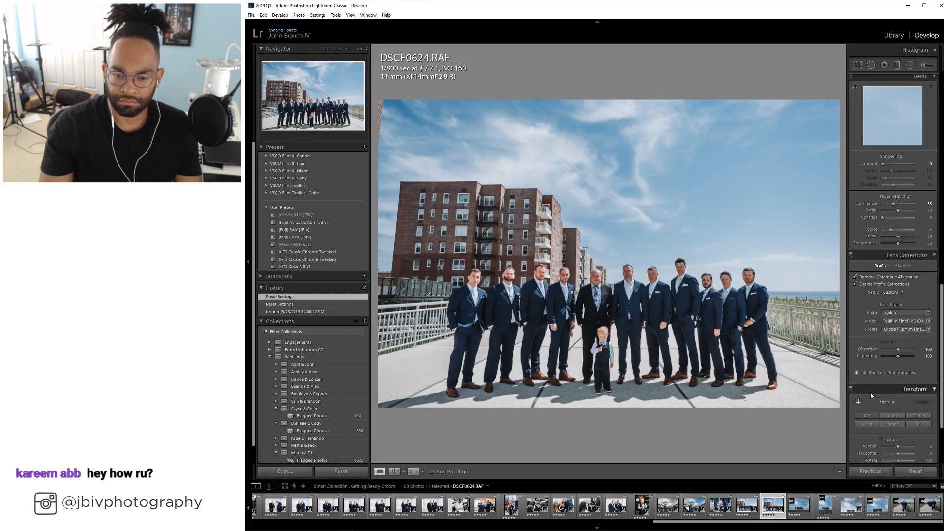
{"action": "left_click", "coordinate": [867, 328]}
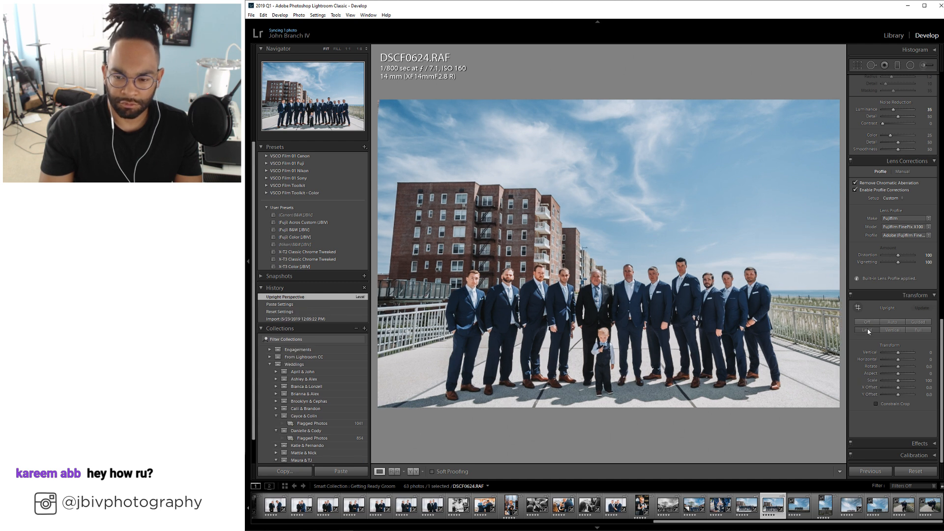
{"action": "scroll", "coordinate": [874, 179], "scroll_direction": "up", "scroll_amount": 5}
{"action": "scroll", "coordinate": [873, 179], "scroll_direction": "up", "scroll_amount": 6}
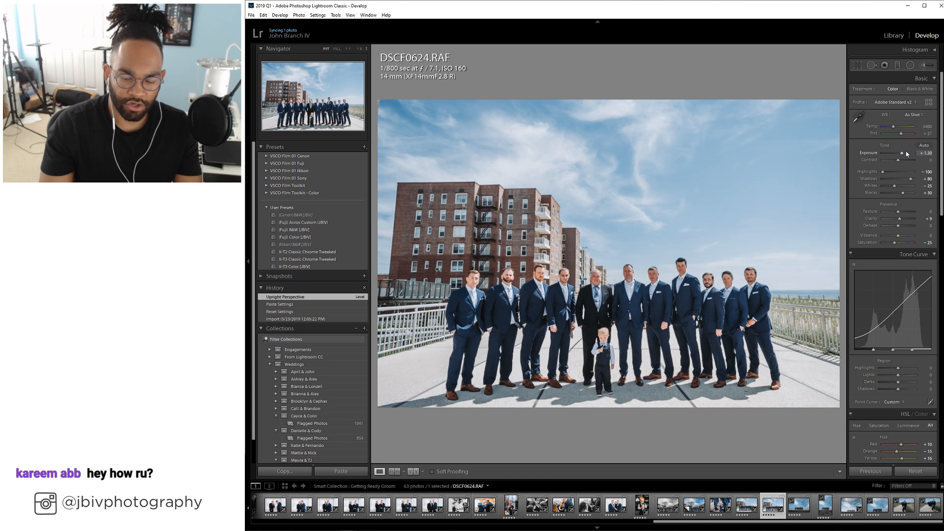
{"action": "left_click", "coordinate": [652, 273]}
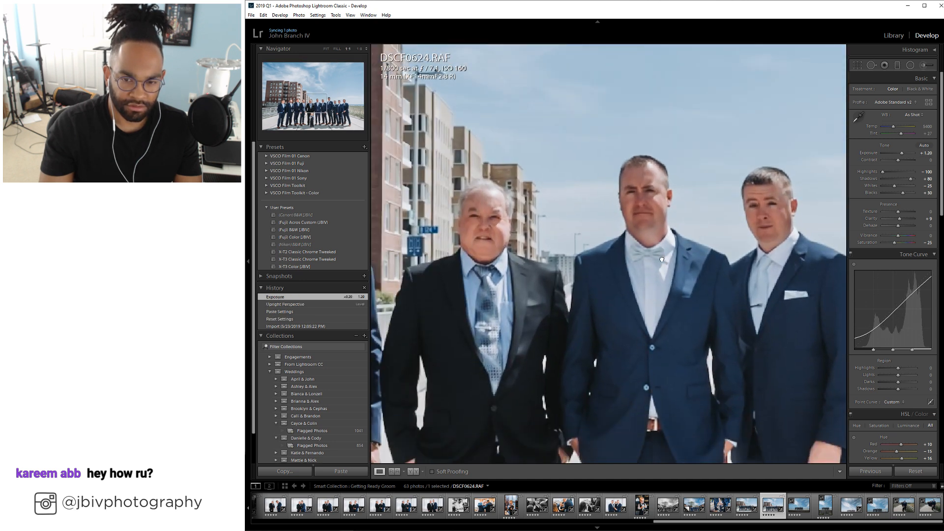
{"action": "left_click", "coordinate": [661, 261]}
{"action": "key", "text": "Left"}
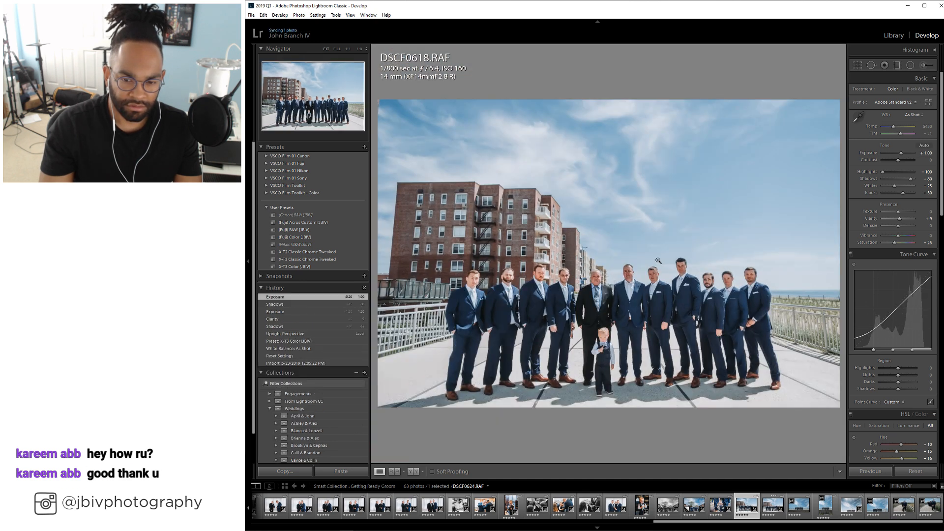
{"action": "key", "text": "Right"}
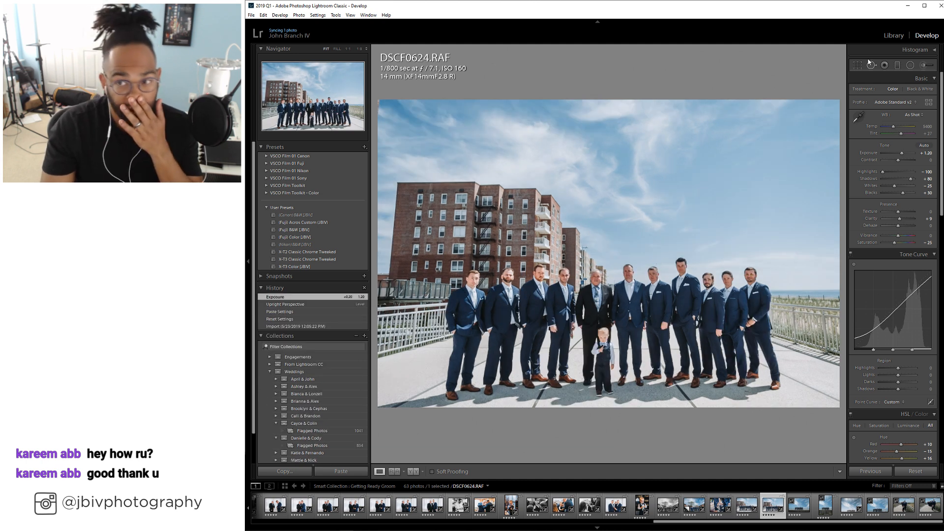
Open this wedding's full source folder in the Library and view DSCF0624.RAF enlarged in Loupe view.
{"action": "left_click", "coordinate": [891, 35]}
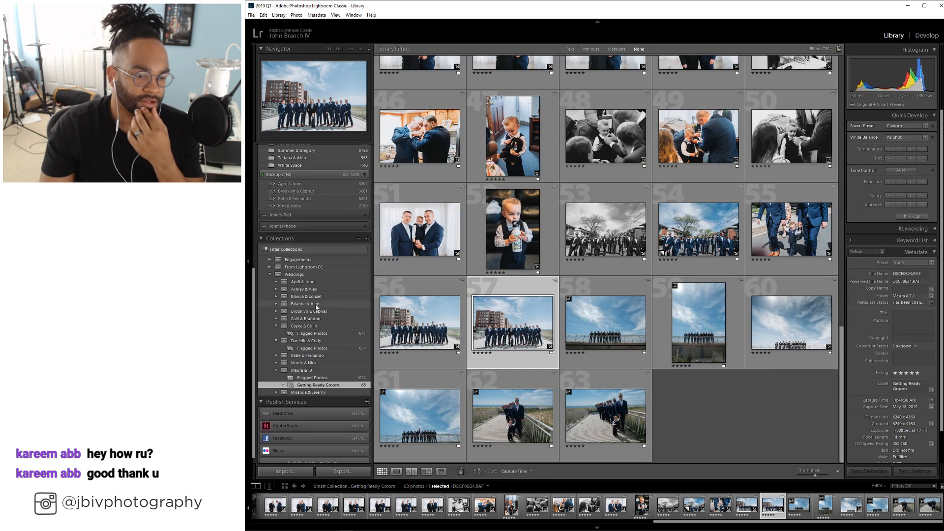
{"action": "scroll", "coordinate": [306, 246], "scroll_direction": "up", "scroll_amount": 3}
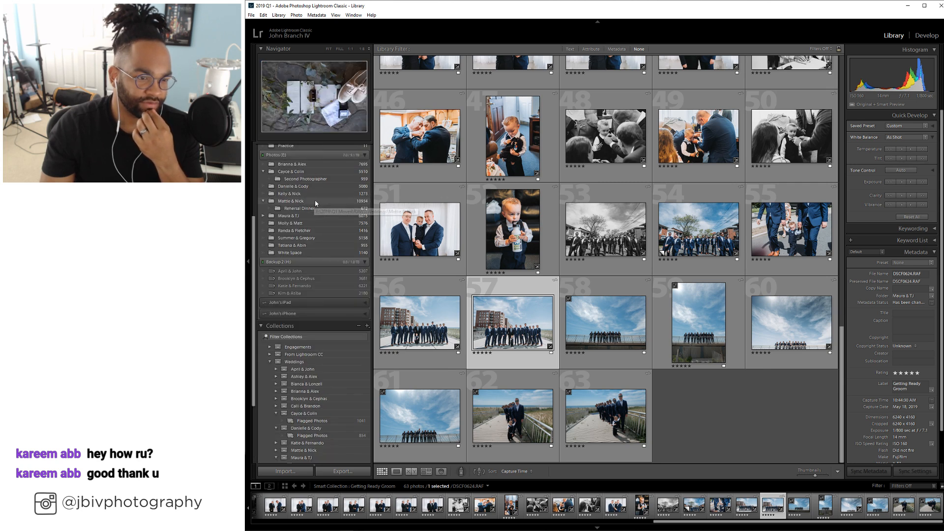
{"action": "scroll", "coordinate": [317, 197], "scroll_direction": "up", "scroll_amount": 1}
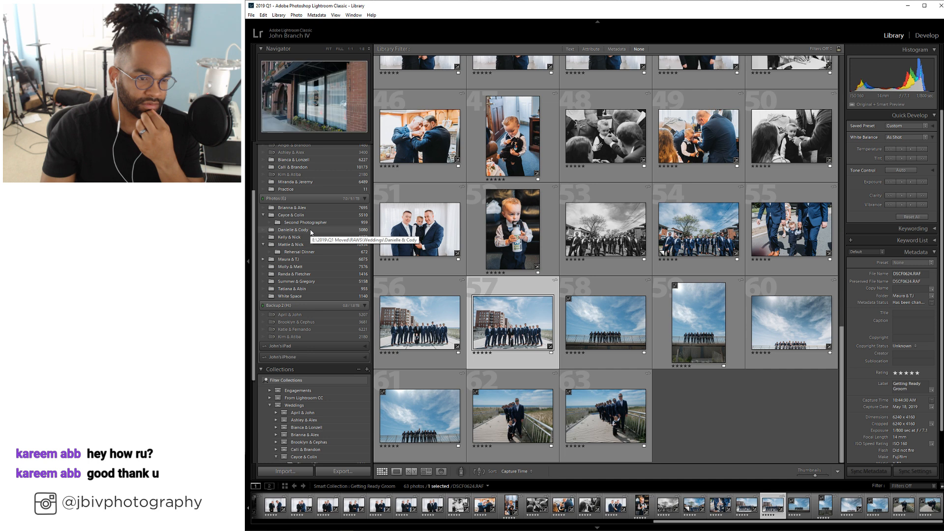
{"action": "left_click", "coordinate": [307, 259]}
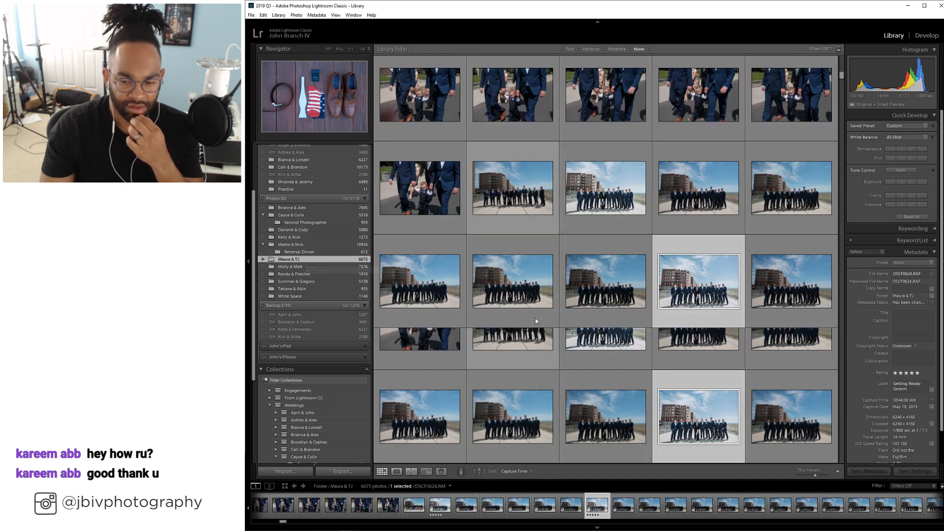
{"action": "double_click", "coordinate": [676, 293]}
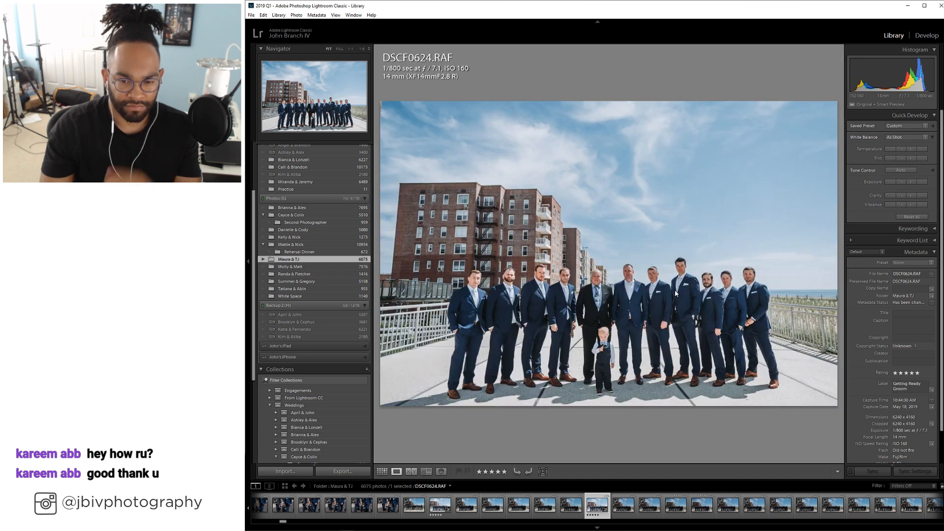
Examine the alternate groomsmen line-up frames on both sides of DSCF0624.RAF for pose, sunglasses and expressions.
{"action": "key", "text": "Left"}
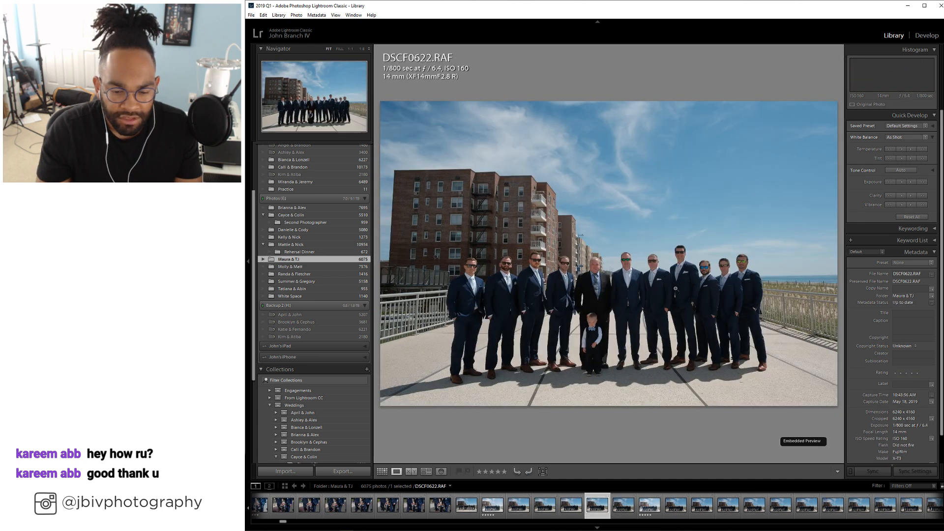
{"action": "key", "text": "Right"}
{"action": "key", "text": "Right"}
{"action": "key", "text": "Right"}
{"action": "key", "text": "Right"}
{"action": "key", "text": "Right"}
{"action": "key", "text": "Right"}
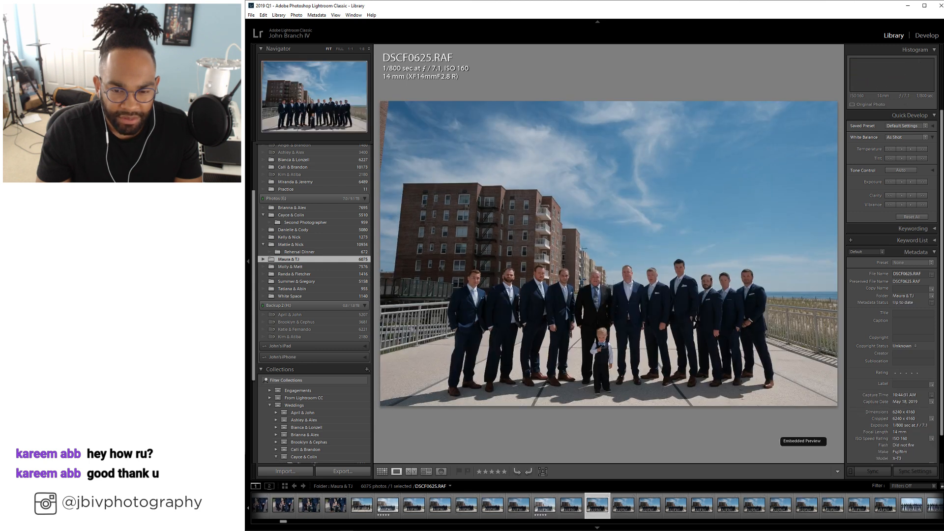
{"action": "key", "text": "Right"}
{"action": "key", "text": "Right"}
{"action": "key", "text": "Right"}
{"action": "key", "text": "Right"}
{"action": "key", "text": "Right"}
{"action": "key", "text": "Right"}
{"action": "key", "text": "Right"}
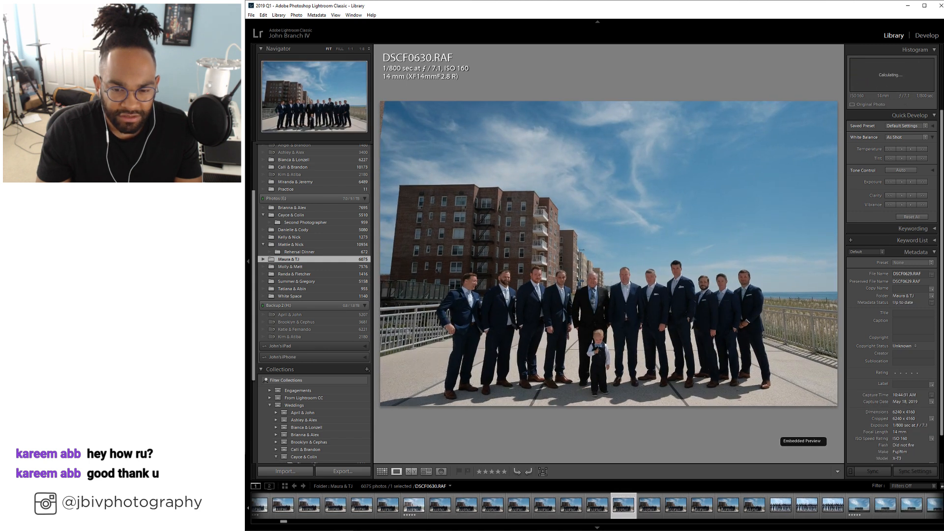
{"action": "key", "text": "Right"}
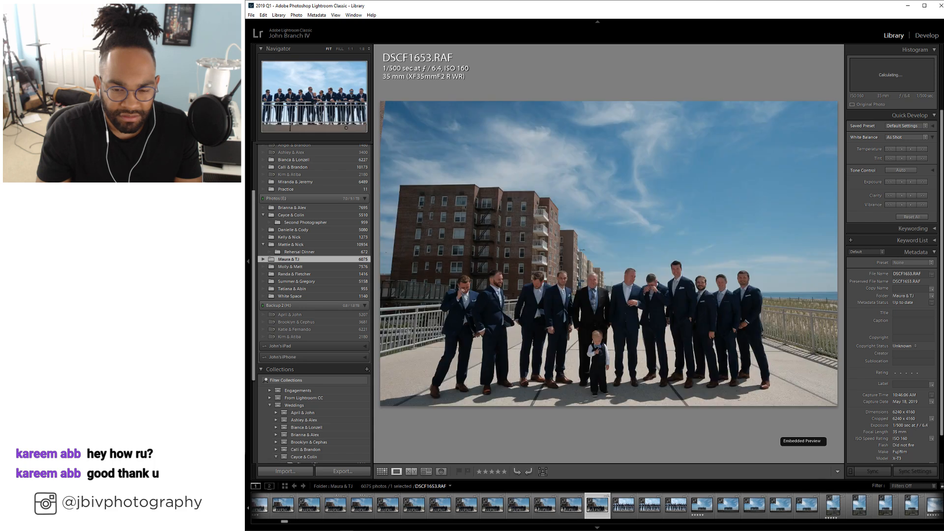
{"action": "key", "text": "Left"}
{"action": "key", "text": "Left"}
{"action": "key", "text": "Left"}
{"action": "key", "text": "Left"}
{"action": "key", "text": "Left"}
{"action": "key", "text": "Left"}
{"action": "key", "text": "Left"}
{"action": "key", "text": "Left"}
{"action": "key", "text": "Left"}
{"action": "key", "text": "Left"}
{"action": "key", "text": "Left"}
{"action": "key", "text": "Left"}
{"action": "key", "text": "Left"}
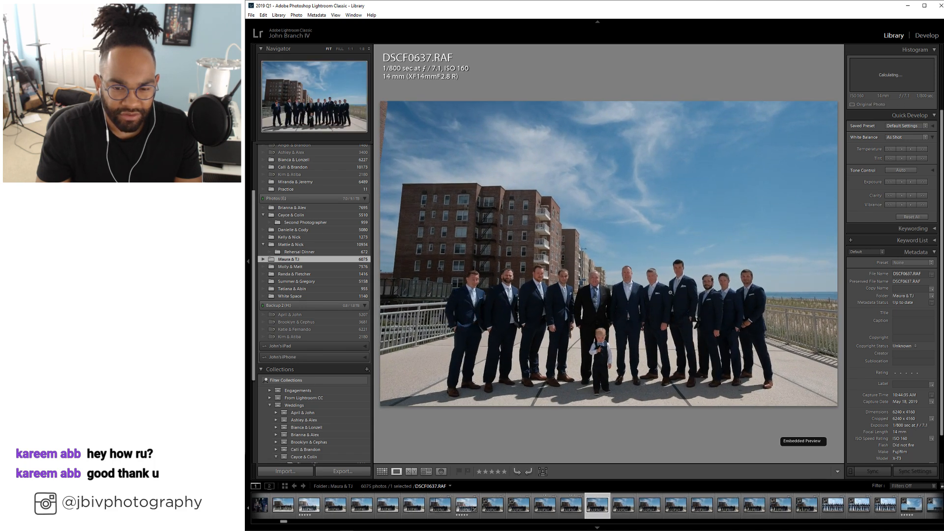
{"action": "key", "text": "Left"}
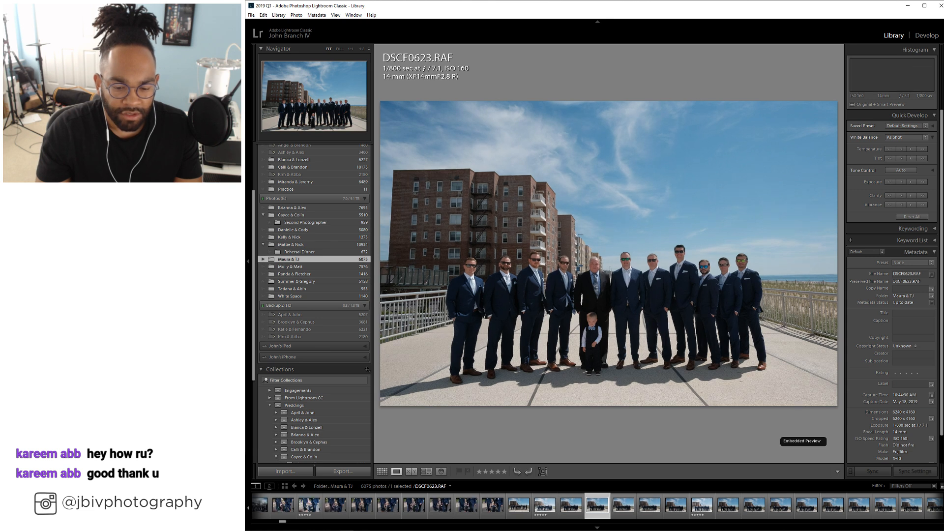
{"action": "key", "text": "Left"}
{"action": "key", "text": "Left"}
{"action": "key", "text": "Left"}
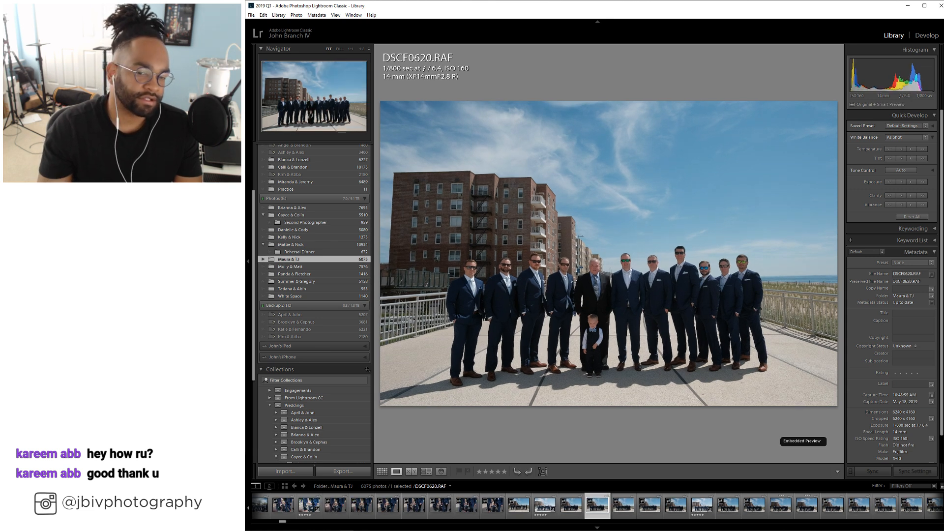
Return to the Getting Ready Groom collection in grid view and find its last groomsmen photos.
{"action": "scroll", "coordinate": [329, 329], "scroll_direction": "down", "scroll_amount": 3}
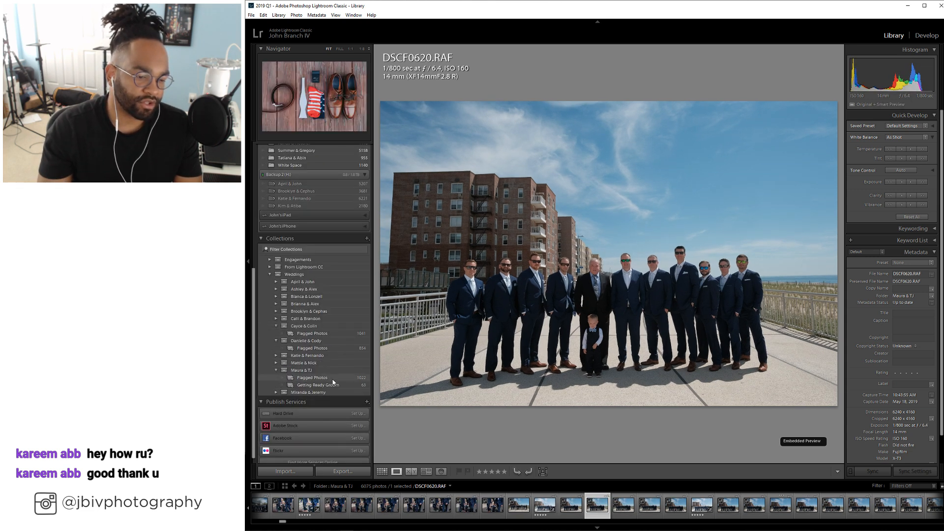
{"action": "left_click", "coordinate": [334, 385]}
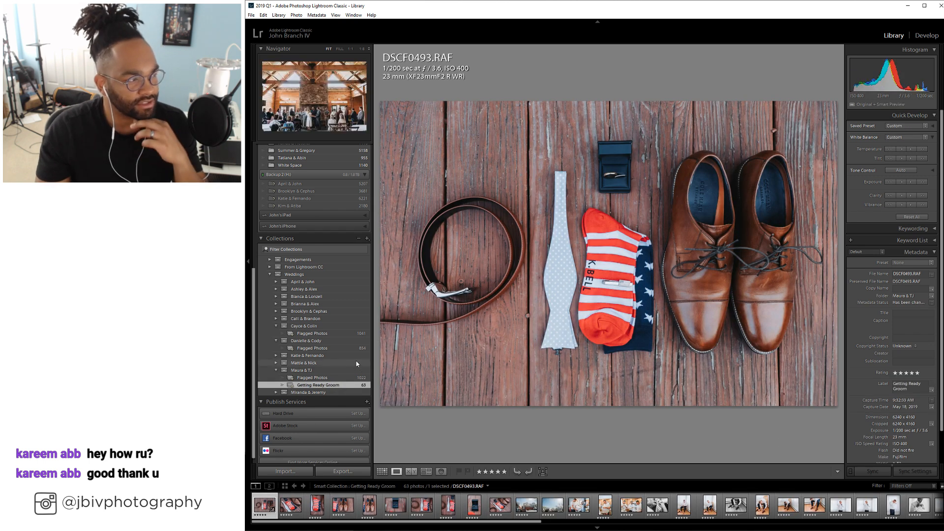
{"action": "left_click", "coordinate": [383, 471]}
{"action": "scroll", "coordinate": [557, 255], "scroll_direction": "down", "scroll_amount": 2}
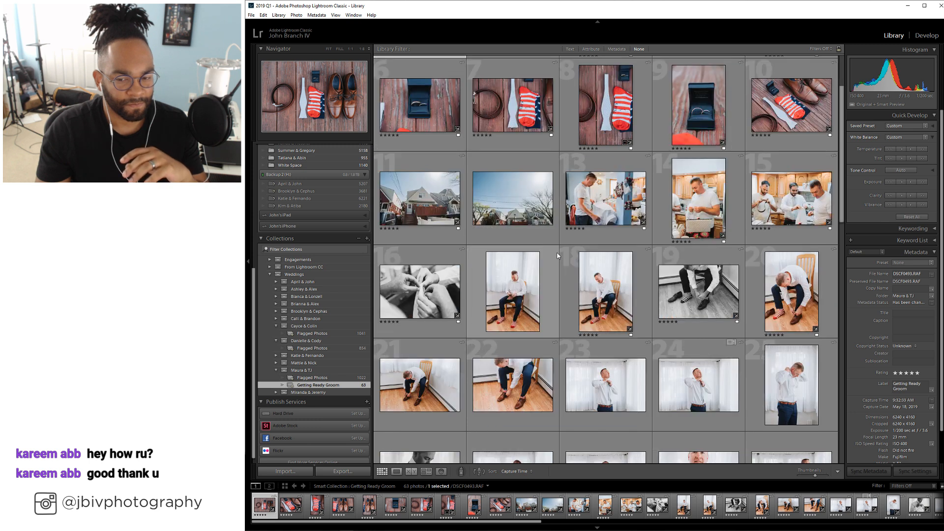
{"action": "scroll", "coordinate": [557, 256], "scroll_direction": "down", "scroll_amount": 5}
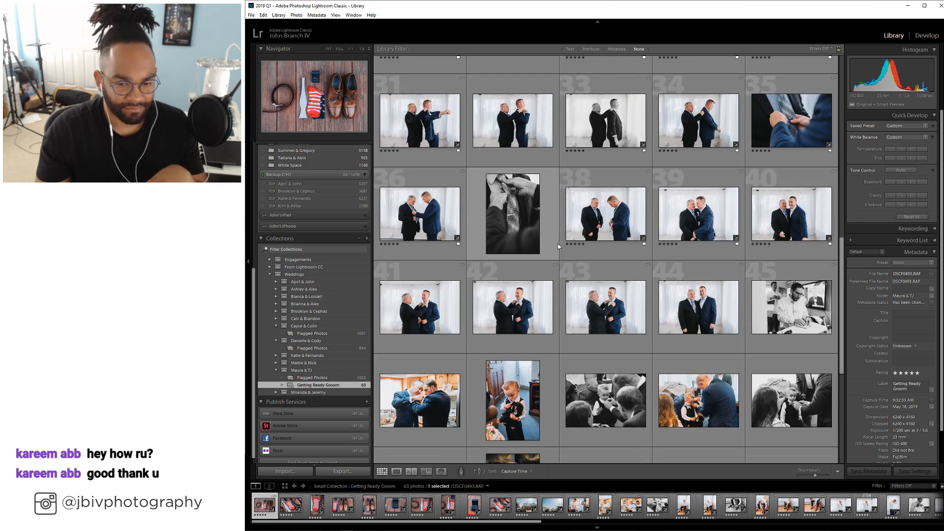
{"action": "scroll", "coordinate": [558, 243], "scroll_direction": "down", "scroll_amount": 3}
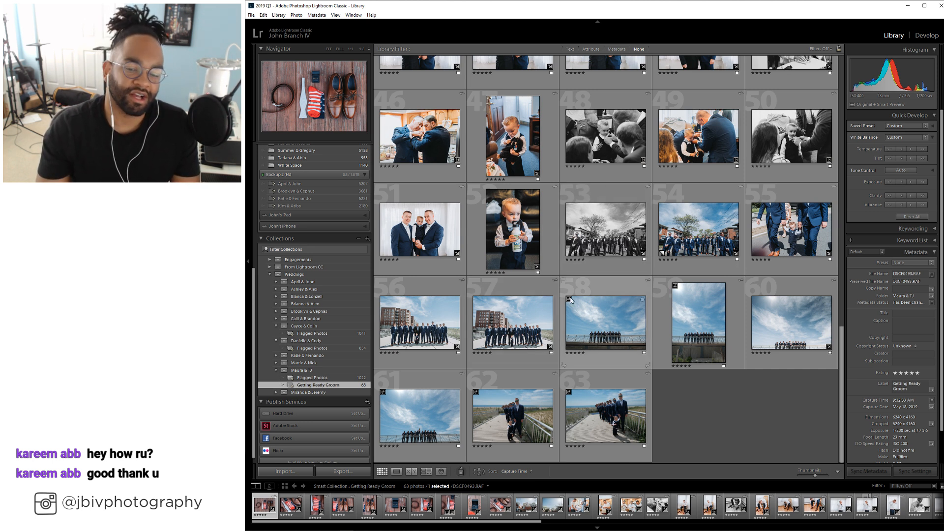
Copy the develop settings of the edited groomsmen photo DSCF0647.RAF, keeping the current choice of settings.
{"action": "right_click", "coordinate": [763, 323]}
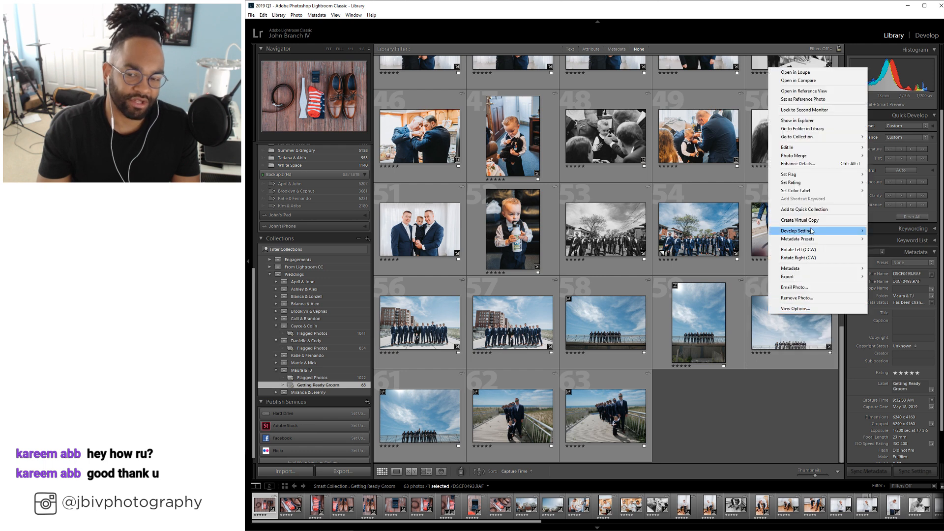
{"action": "mouse_move", "coordinate": [858, 231]}
{"action": "left_click", "coordinate": [892, 249]}
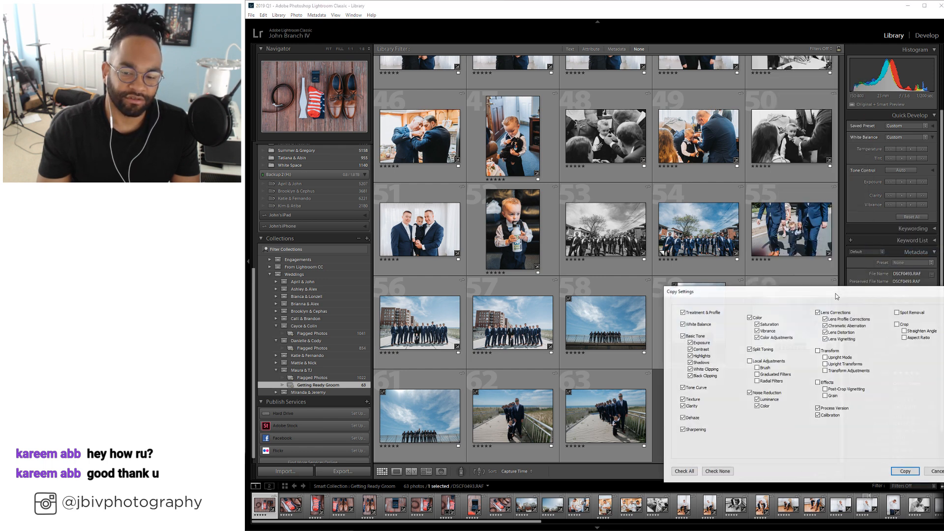
{"action": "left_click", "coordinate": [903, 473]}
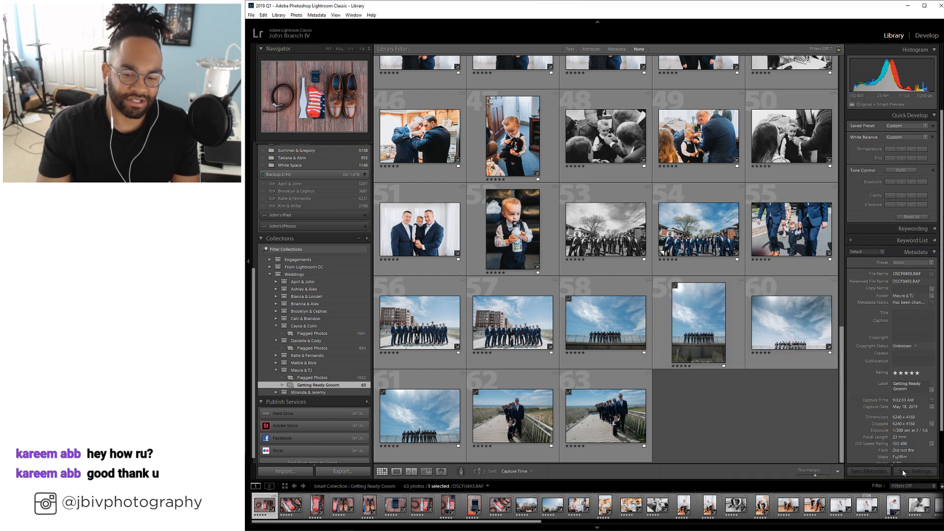
Paste the copied develop settings onto the three unedited balcony groomsmen photos, numbers 58, 59 and 61, leaving out number 60.
{"action": "left_click", "coordinate": [602, 328]}
{"action": "left_click", "coordinate": [400, 428], "text": "shift"}
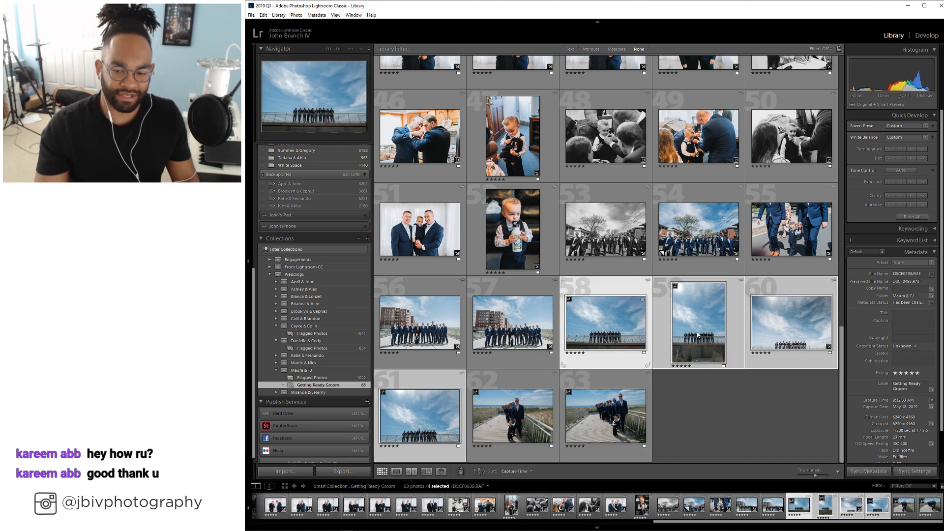
{"action": "left_click", "coordinate": [792, 322], "text": "ctrl"}
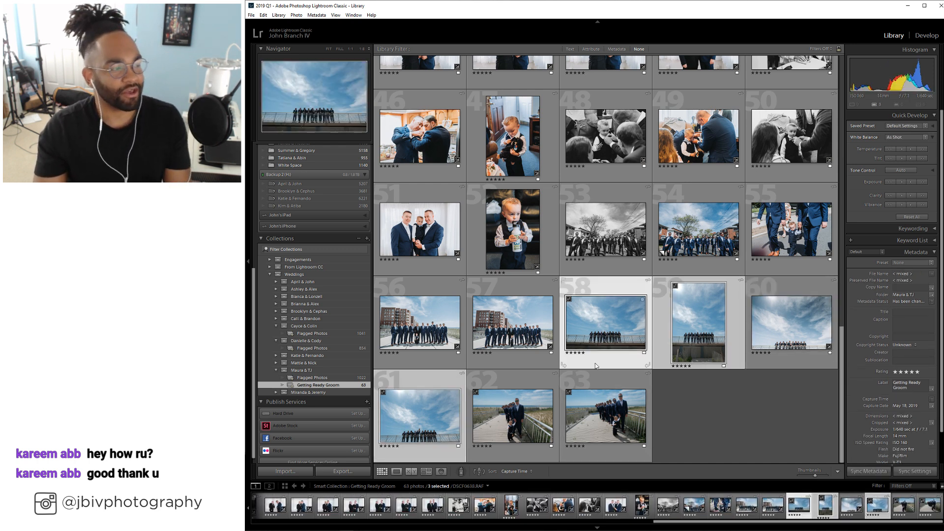
{"action": "right_click", "coordinate": [606, 323]}
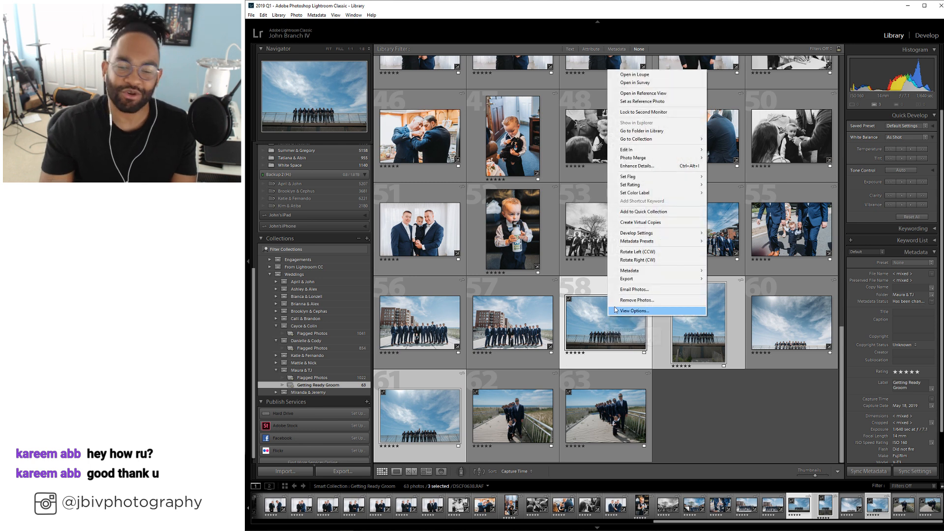
{"action": "mouse_move", "coordinate": [667, 233]}
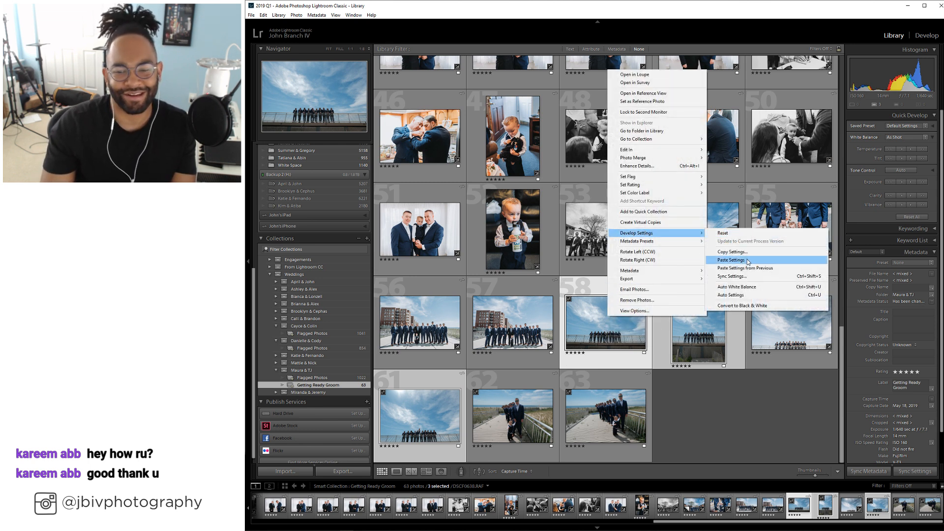
{"action": "left_click", "coordinate": [731, 260]}
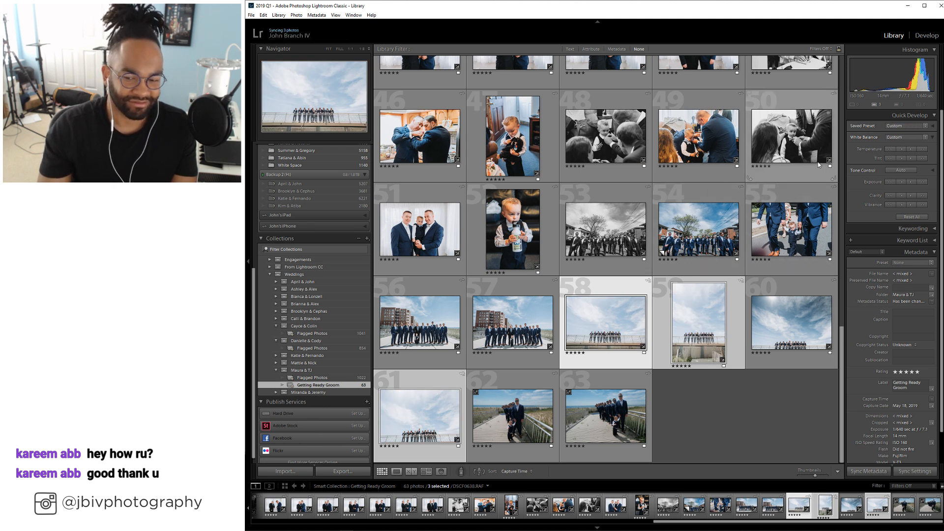
Bring DSCF0638.RAF into Develop and straighten it with the Level Upright correction.
{"action": "left_click", "coordinate": [927, 37]}
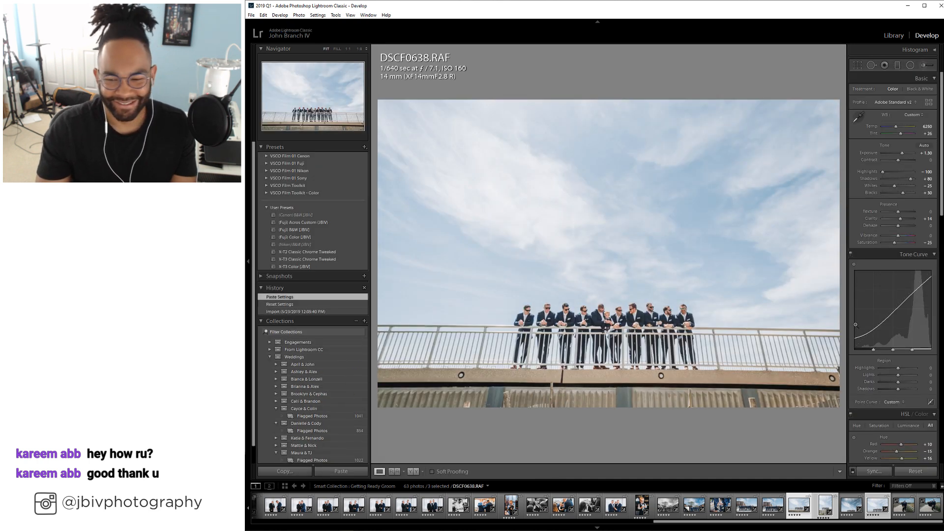
{"action": "scroll", "coordinate": [860, 359], "scroll_direction": "down", "scroll_amount": 10}
{"action": "left_click", "coordinate": [867, 330]}
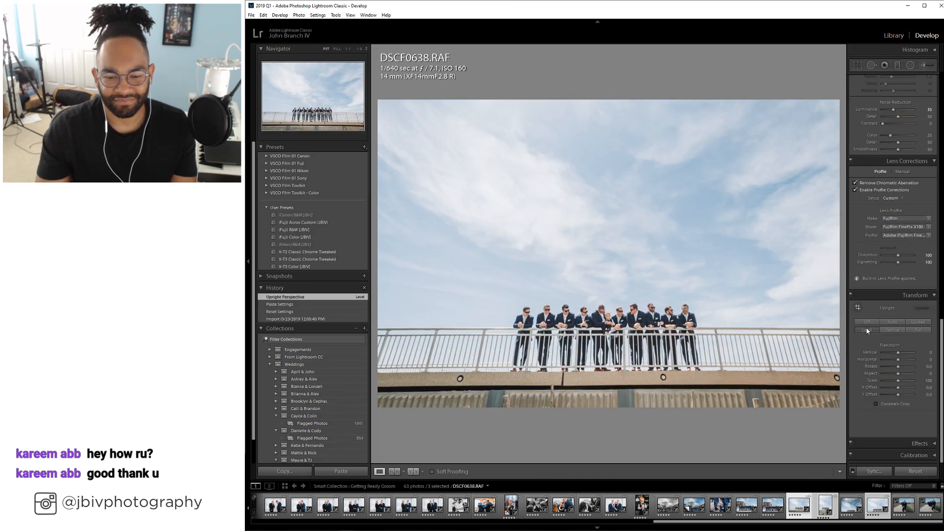
Darken the sky of DSCF0638.RAF with a graduated filter down to the groomsmen, using exposure -1.13, highlights -43 and clarity 33.
{"action": "left_click", "coordinate": [896, 65]}
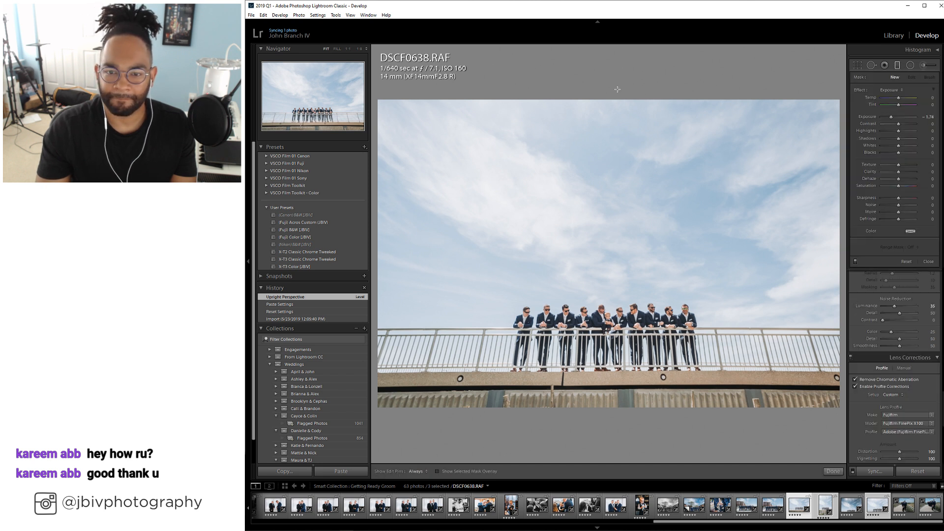
{"action": "left_click_drag", "start_coordinate": [597, 81], "coordinate": [603, 327]}
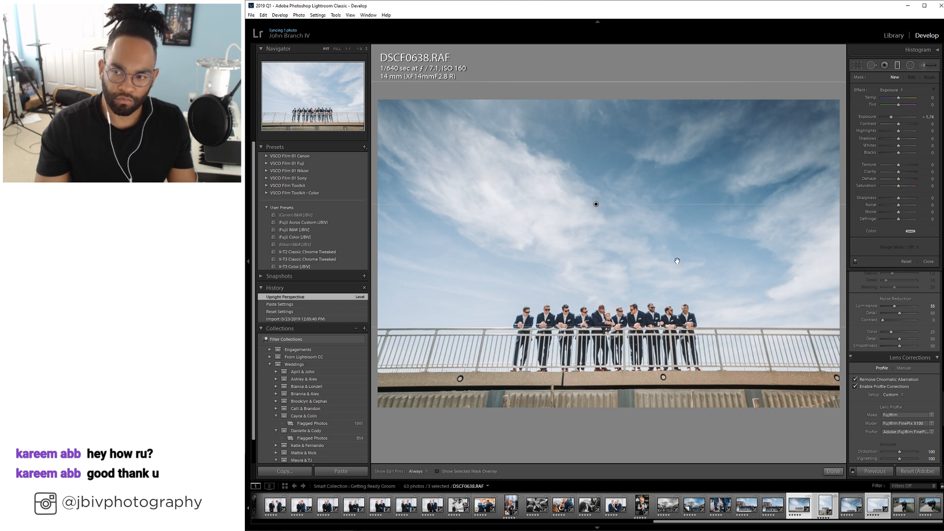
{"action": "left_click_drag", "start_coordinate": [891, 117], "coordinate": [893, 134]}
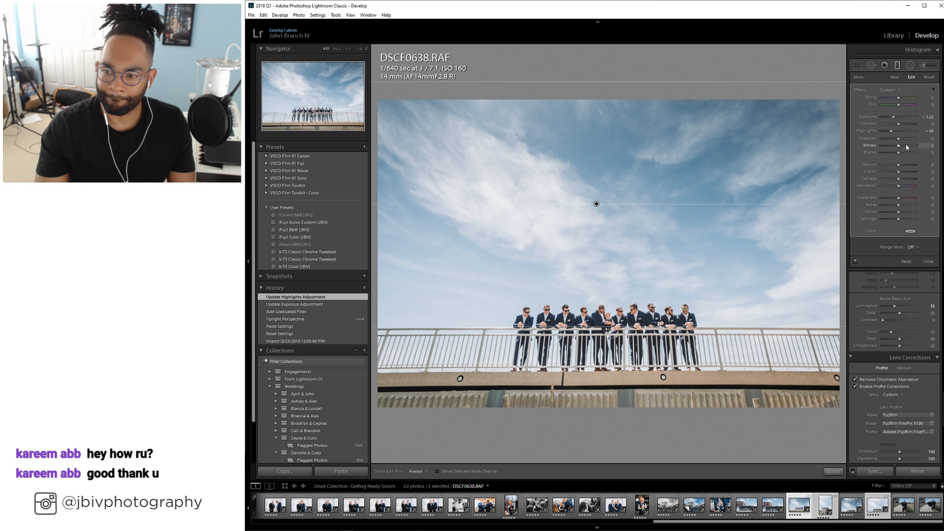
{"action": "left_click_drag", "start_coordinate": [907, 176], "coordinate": [905, 172]}
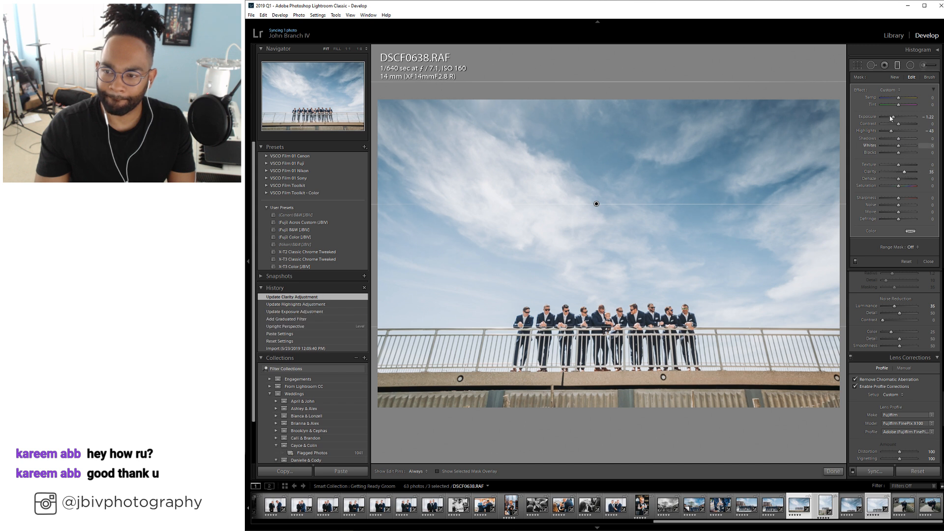
{"action": "left_click_drag", "start_coordinate": [895, 118], "coordinate": [894, 119]}
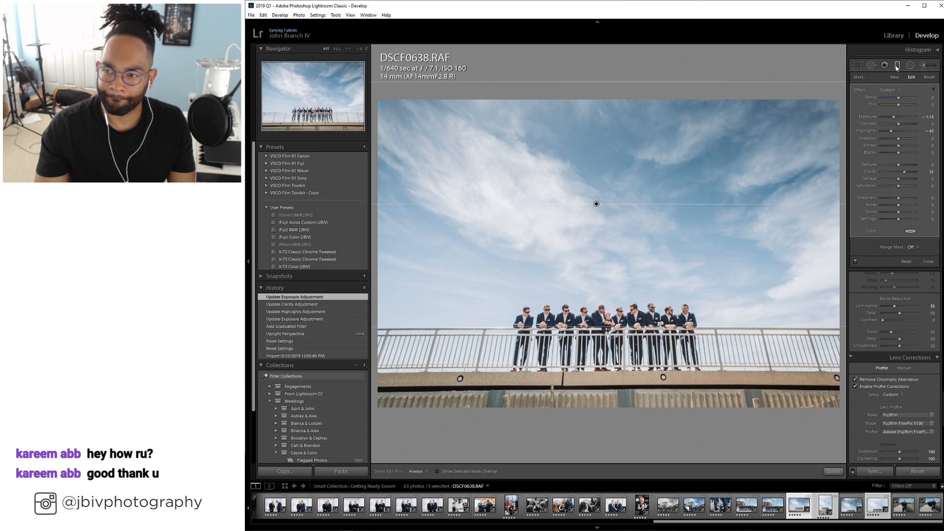
{"action": "left_click", "coordinate": [897, 66]}
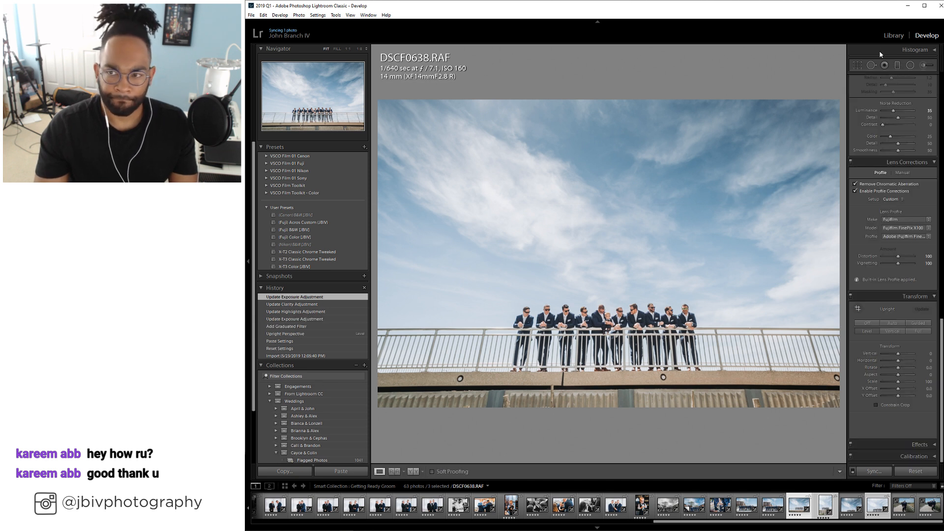
Check the selected photos in the Library grid, and straighten the vertical frame DSCF0643.RAF in Develop with Level Upright.
{"action": "left_click", "coordinate": [887, 38]}
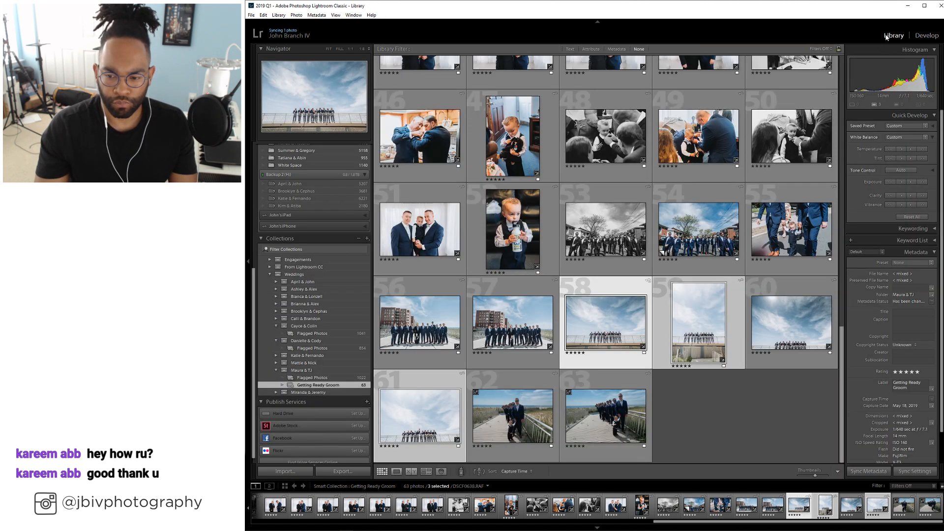
{"action": "left_click", "coordinate": [927, 36]}
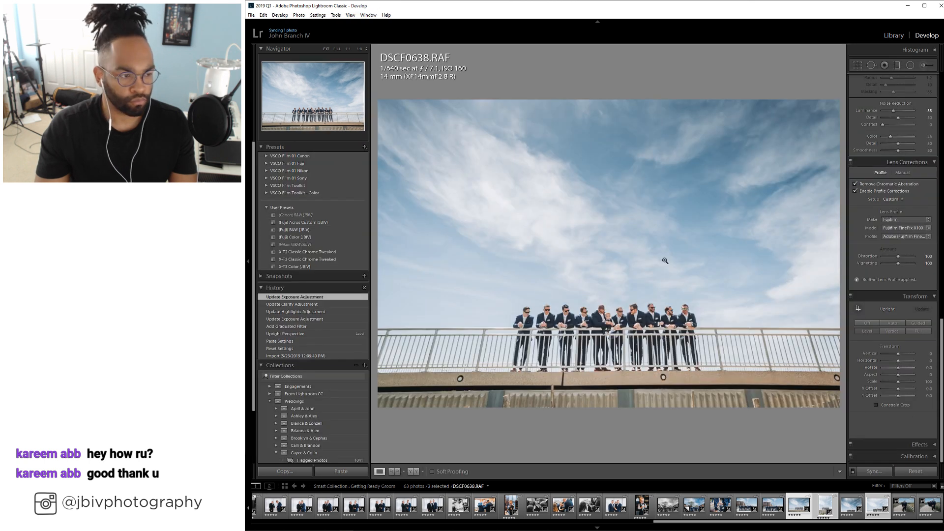
{"action": "key", "text": "Right"}
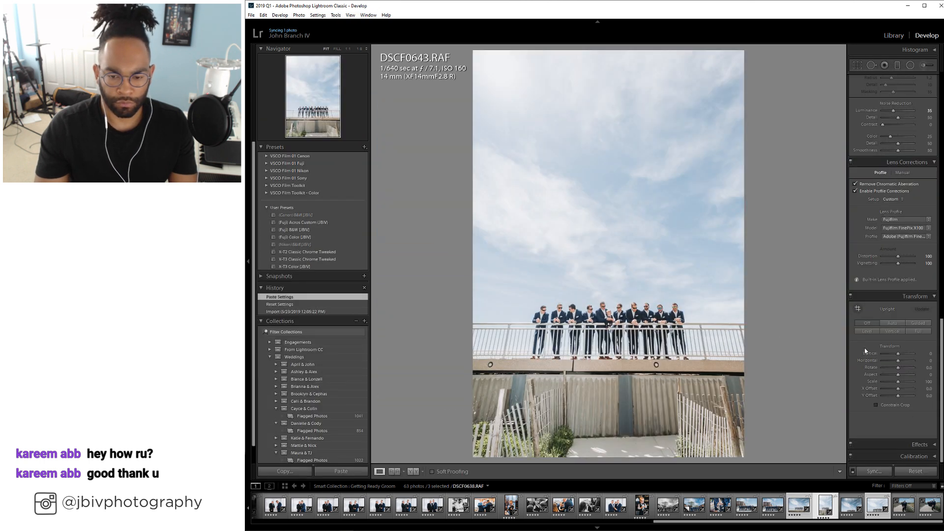
{"action": "left_click", "coordinate": [868, 332]}
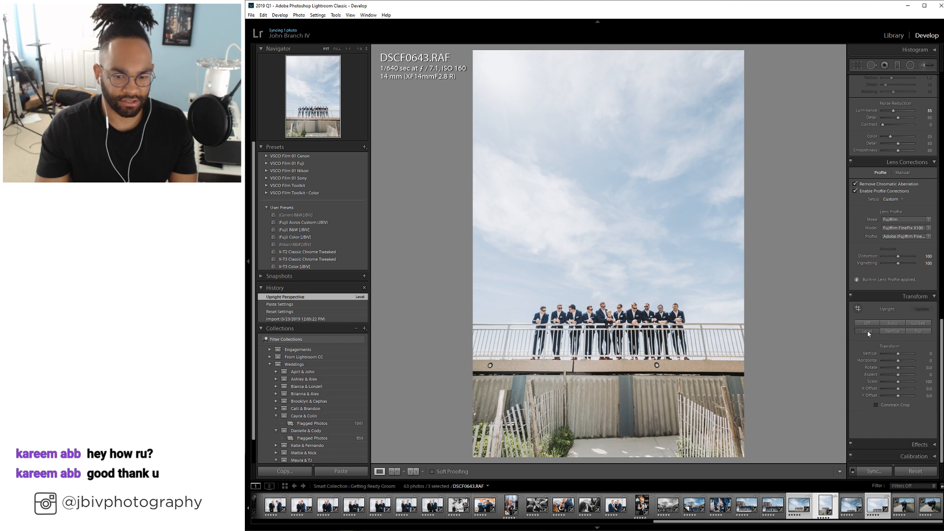
Add a graduated filter to DSCF0643.RAF's sky with exposure -1.13, highlights -43 and clarity about 30, and set overall exposure to +1.00.
{"action": "left_click", "coordinate": [897, 67]}
{"action": "left_click_drag", "start_coordinate": [601, 39], "coordinate": [601, 302]}
{"action": "left_click_drag", "start_coordinate": [891, 117], "coordinate": [892, 133]}
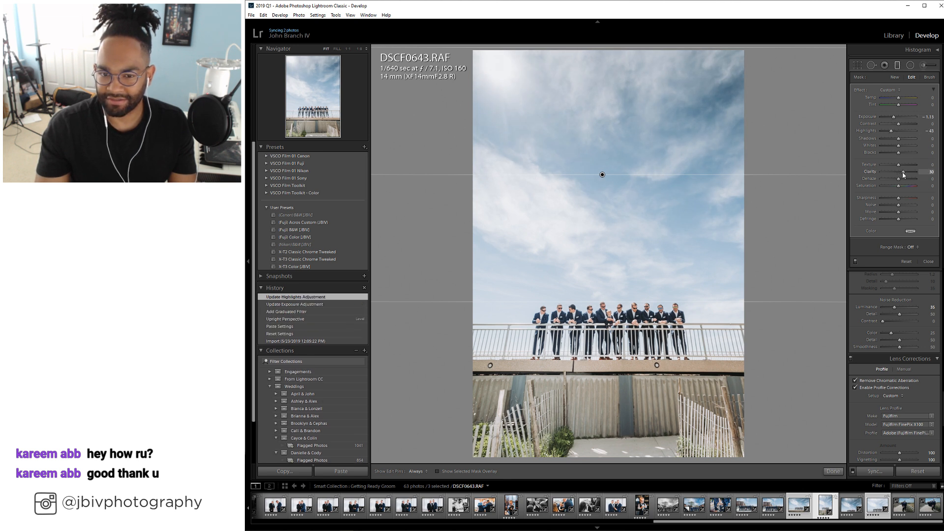
{"action": "left_click_drag", "start_coordinate": [903, 175], "coordinate": [903, 172]}
{"action": "left_click", "coordinate": [897, 65]}
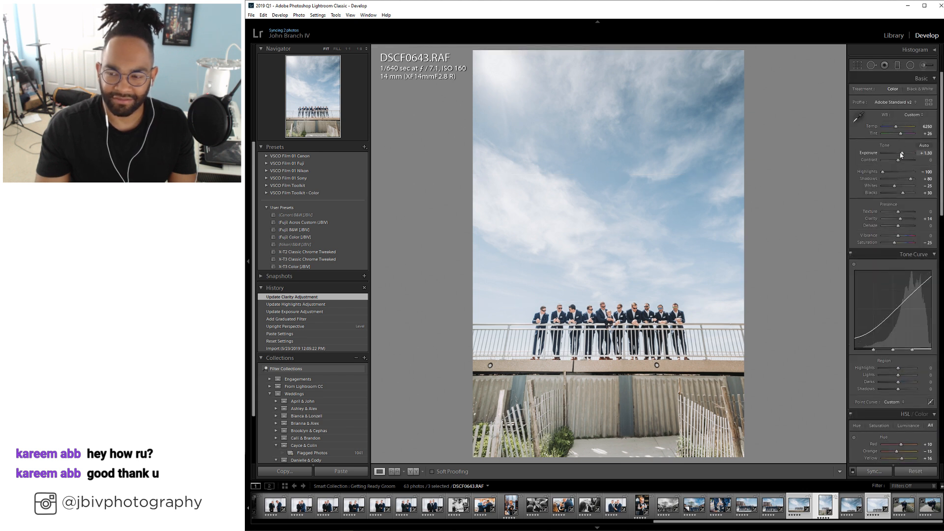
{"action": "left_click_drag", "start_coordinate": [901, 155], "coordinate": [901, 155]}
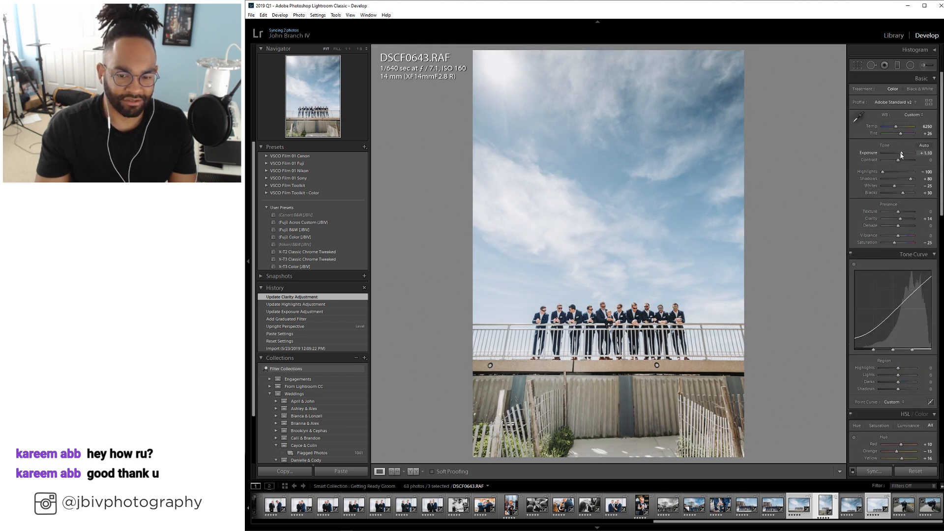
{"action": "left_click_drag", "start_coordinate": [901, 156], "coordinate": [901, 156]}
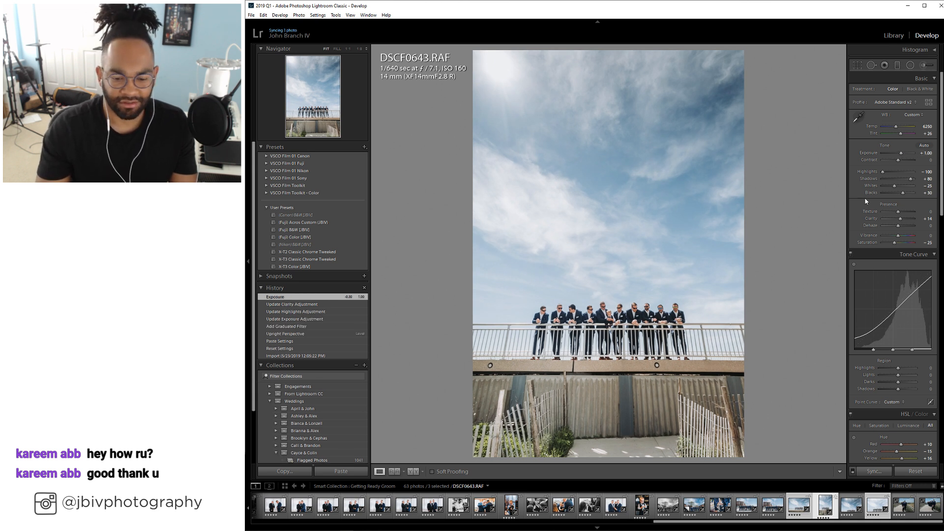
Straighten DSCF0651.RAF with Level Upright and crop it slightly tighter from the top edge, keeping the original aspect ratio.
{"action": "key", "text": "Right"}
{"action": "scroll", "coordinate": [885, 271], "scroll_direction": "down", "scroll_amount": 10}
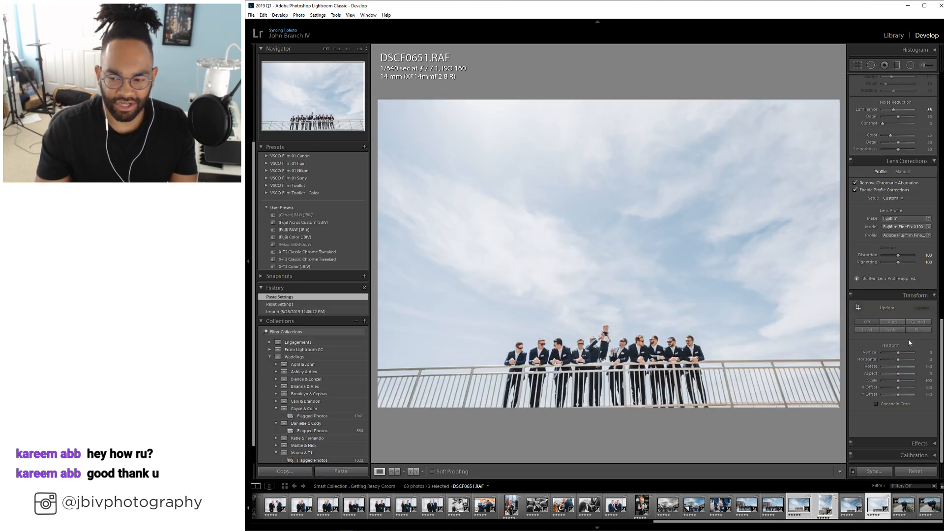
{"action": "left_click", "coordinate": [867, 330]}
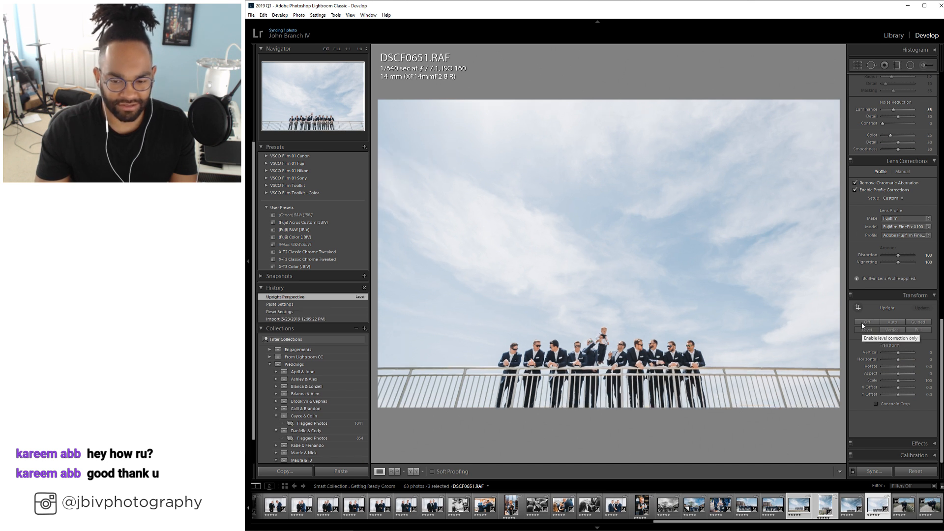
{"action": "left_click", "coordinate": [857, 65]}
{"action": "left_click_drag", "start_coordinate": [609, 99], "coordinate": [620, 127]}
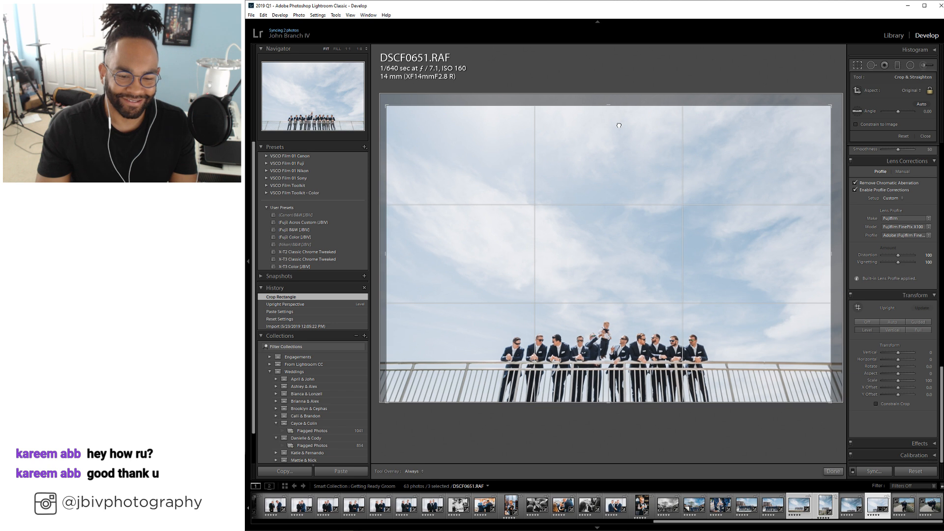
{"action": "key", "text": "Return"}
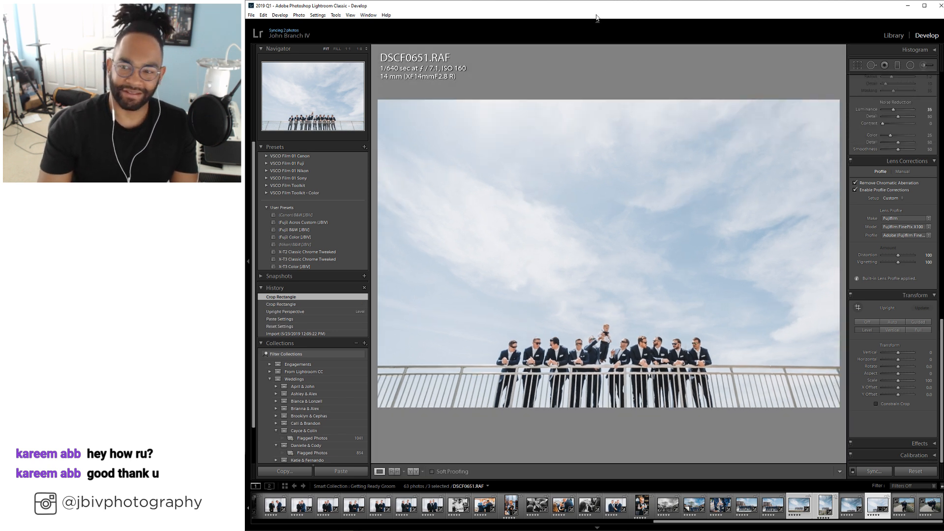
Darken DSCF0651.RAF's sky with a graduated filter at exposure -1.30, highlights -46 and clarity 20, and return to the Library grid.
{"action": "left_click", "coordinate": [897, 65]}
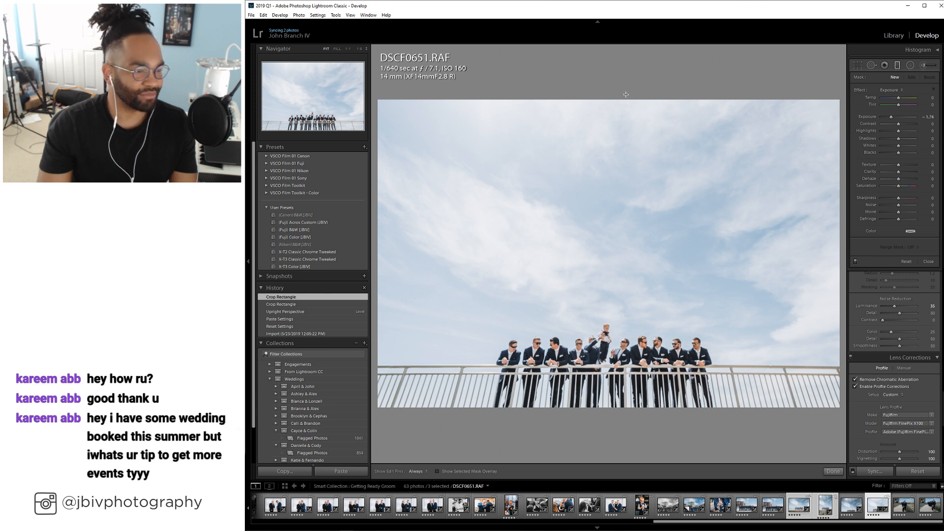
{"action": "left_click_drag", "start_coordinate": [626, 94], "coordinate": [623, 322]}
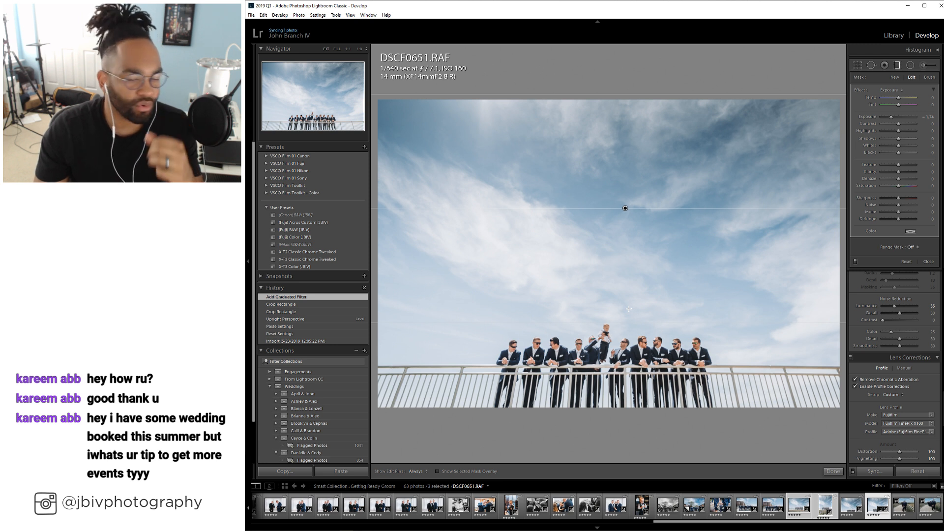
{"action": "left_click_drag", "start_coordinate": [893, 118], "coordinate": [894, 119]}
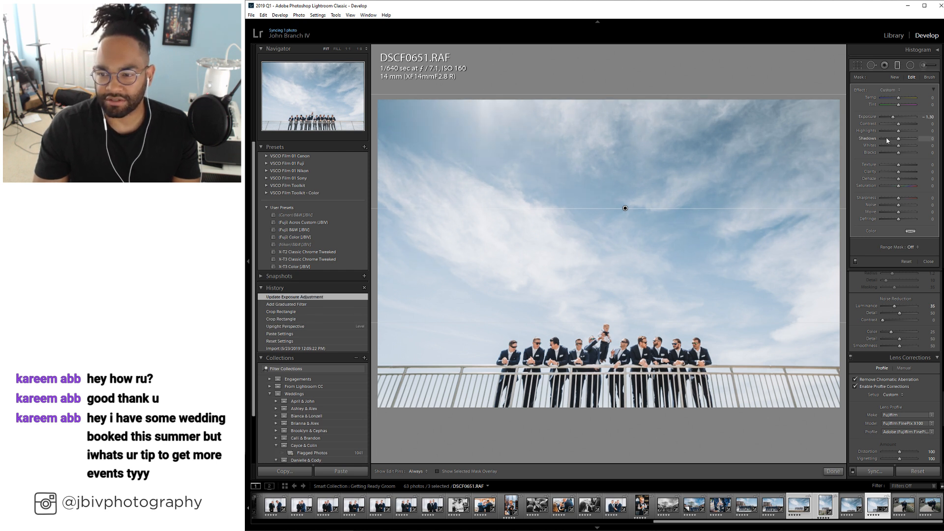
{"action": "left_click", "coordinate": [892, 131]}
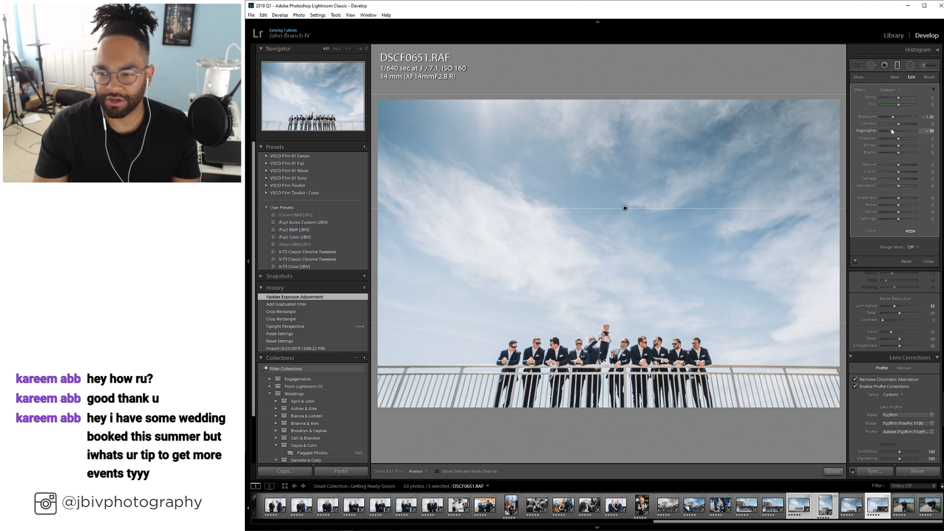
{"action": "left_click_drag", "start_coordinate": [890, 129], "coordinate": [890, 130]}
{"action": "left_click", "coordinate": [903, 171]}
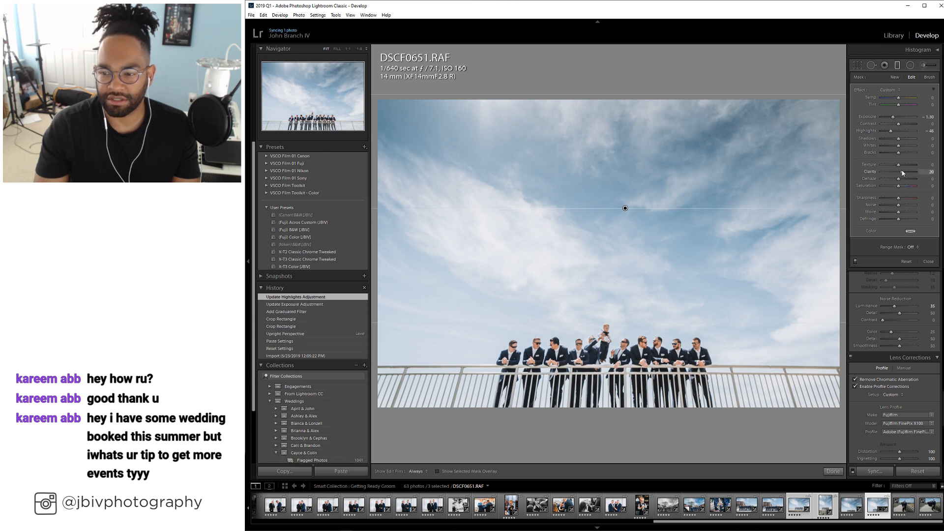
{"action": "left_click", "coordinate": [897, 65]}
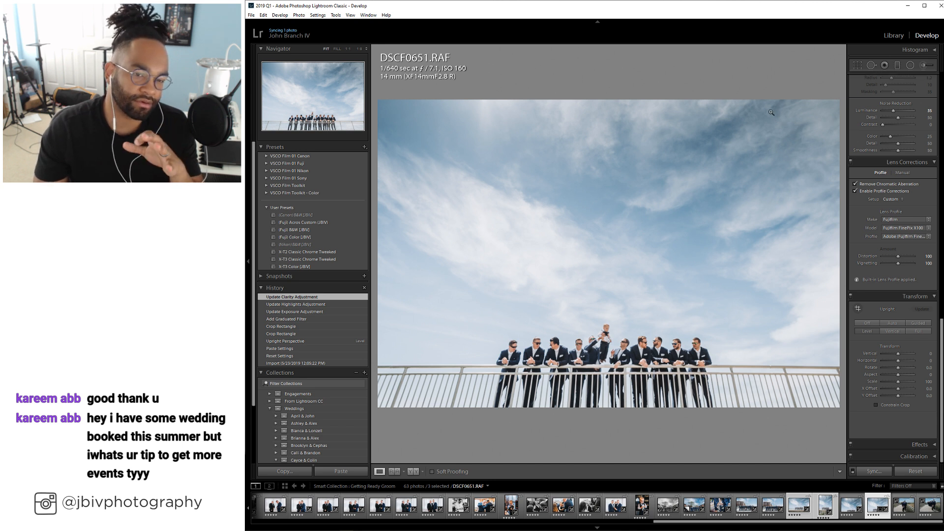
{"action": "key", "text": "g"}
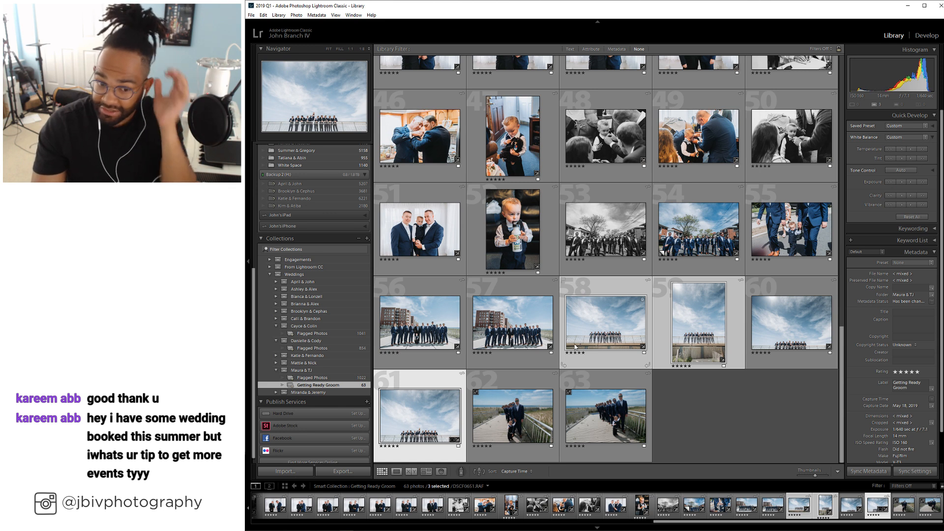
Straighten the boardwalk groomsmen photo DSCF0661.RAF in Develop with Level Upright and apply the X-T3 Color [JBIV] preset.
{"action": "key", "text": "Right"}
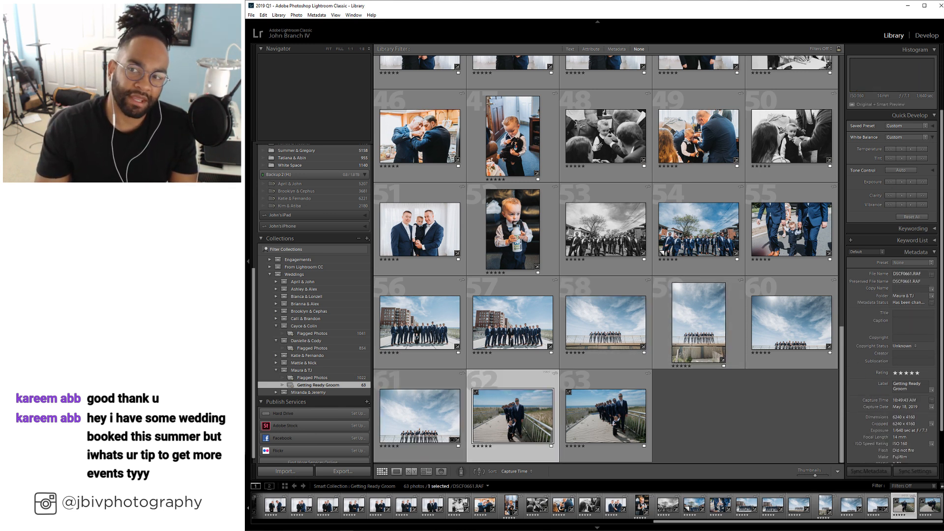
{"action": "scroll", "coordinate": [598, 286], "scroll_direction": "up", "scroll_amount": 10}
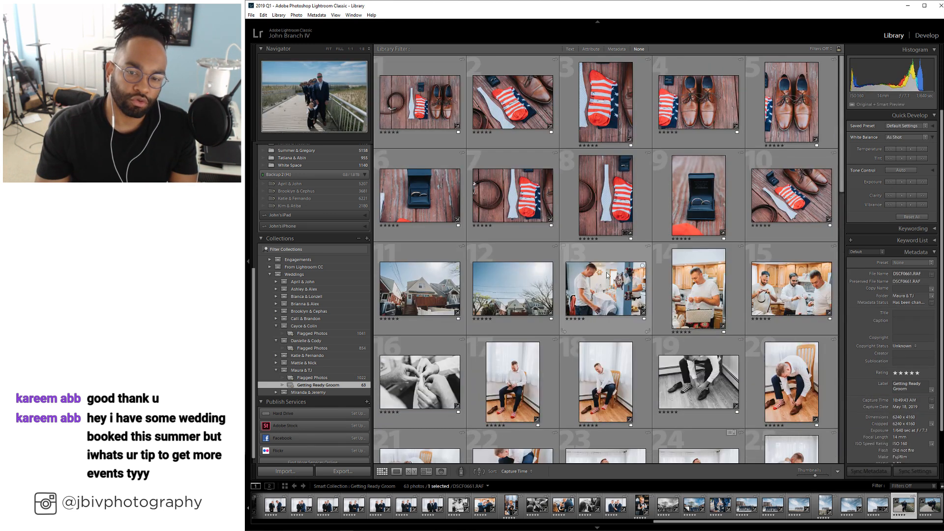
{"action": "scroll", "coordinate": [608, 276], "scroll_direction": "down", "scroll_amount": 10}
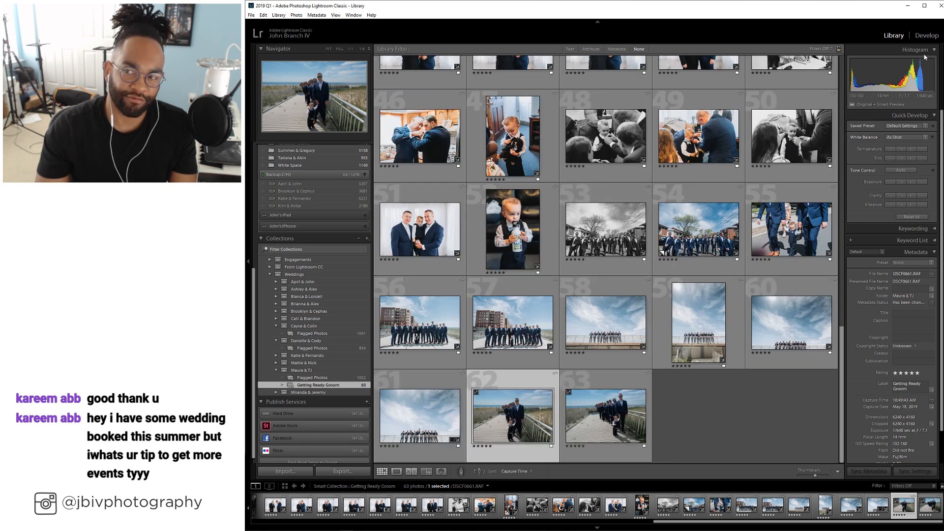
{"action": "left_click", "coordinate": [927, 36]}
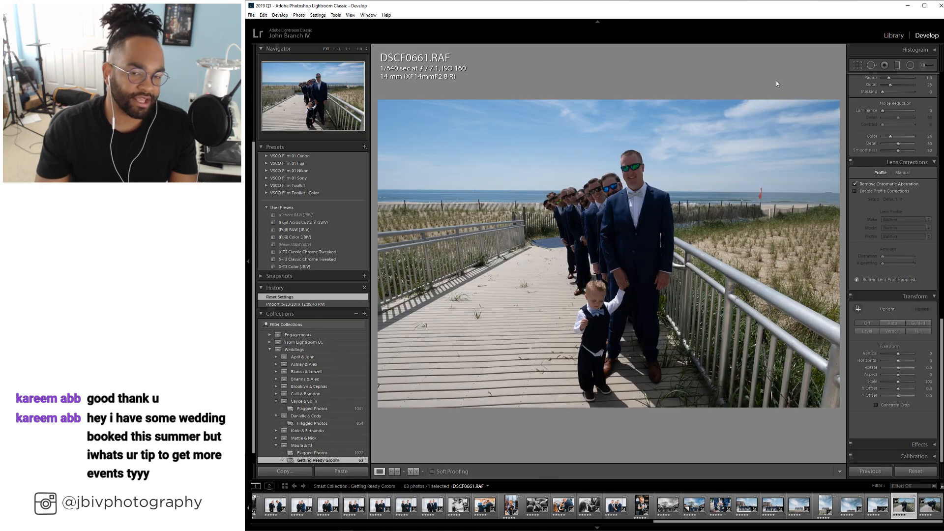
{"action": "left_click", "coordinate": [867, 332]}
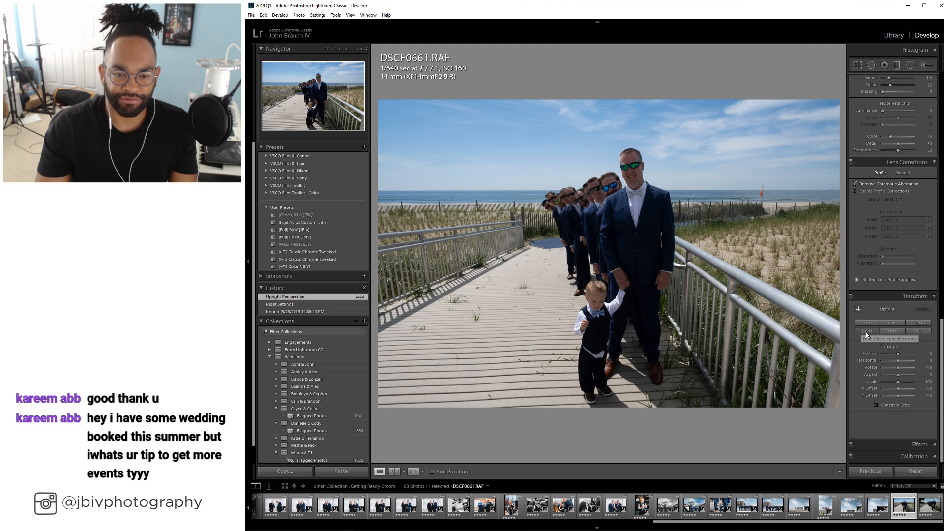
{"action": "left_click", "coordinate": [295, 267]}
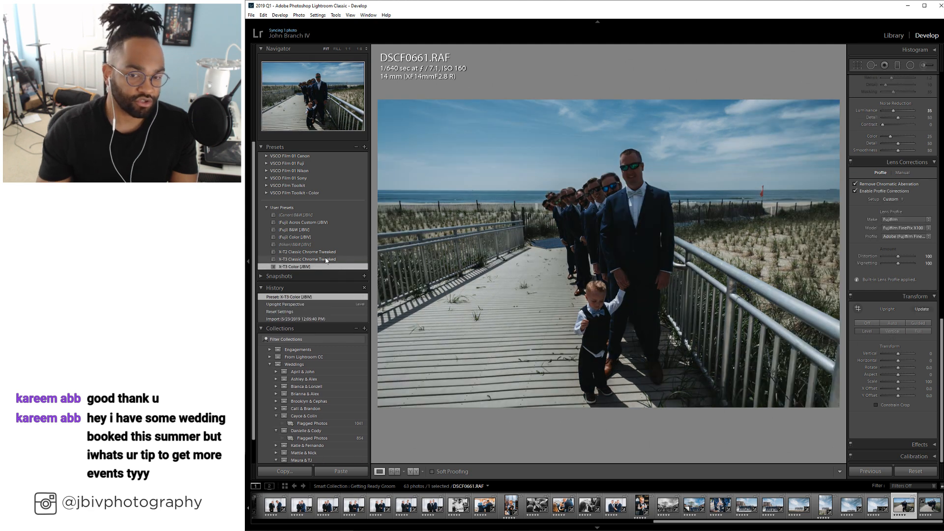
Set DSCF0661.RAF's exposure to +1.20, temperature to 5750 and tint to +29, and raise its clarity slightly.
{"action": "scroll", "coordinate": [885, 308], "scroll_direction": "up", "scroll_amount": 5}
{"action": "scroll", "coordinate": [885, 309], "scroll_direction": "up", "scroll_amount": 8}
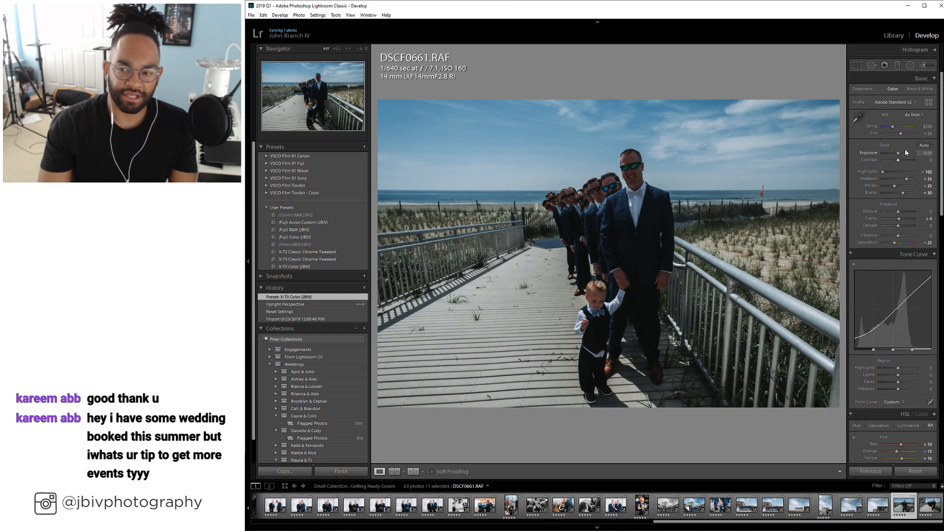
{"action": "key", "text": "Up"}
{"action": "key", "text": "Up"}
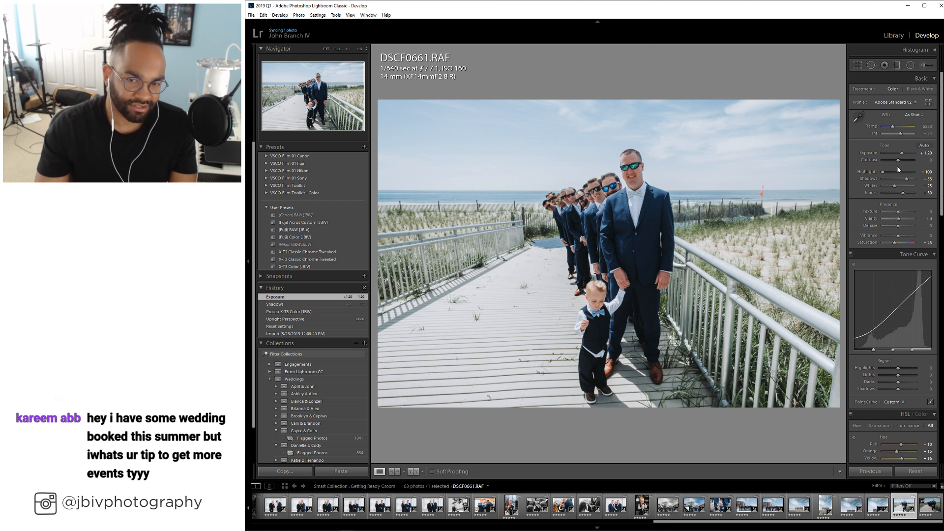
{"action": "left_click_drag", "start_coordinate": [903, 136], "coordinate": [893, 125]}
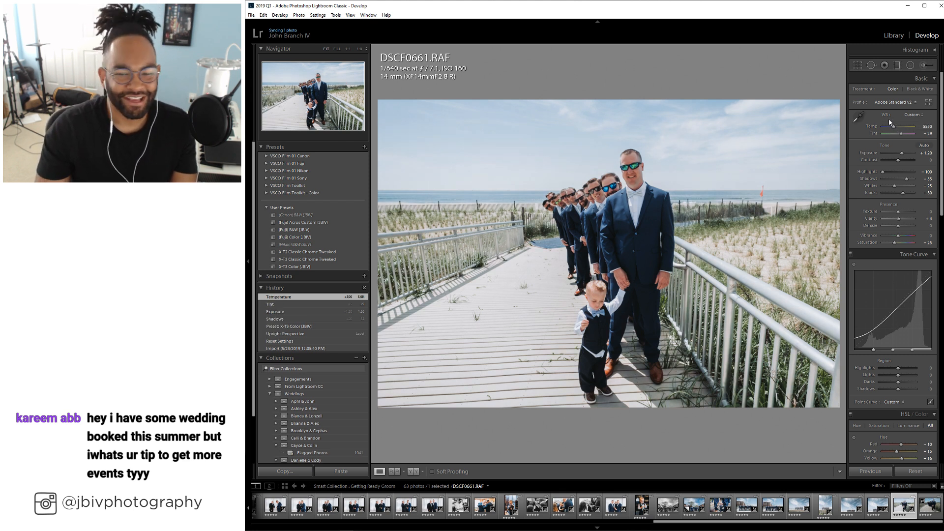
{"action": "left_click", "coordinate": [906, 219]}
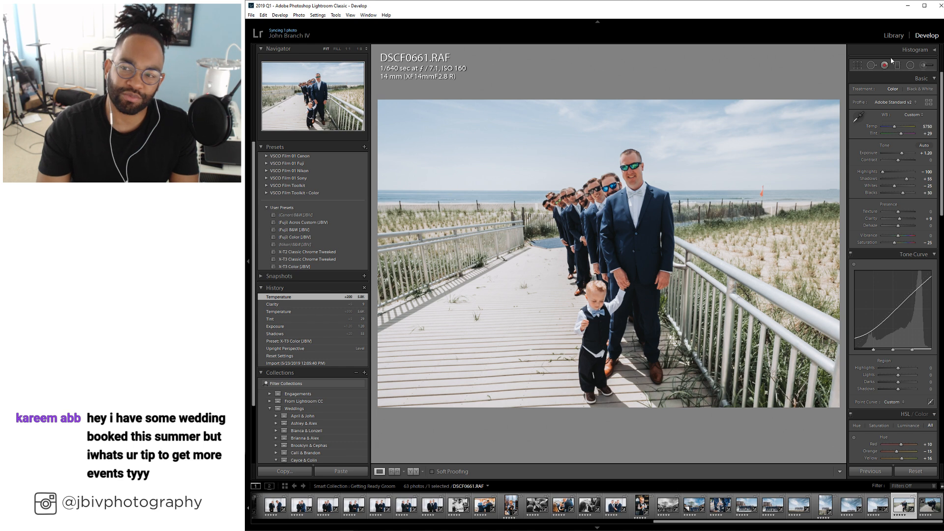
Copy the develop settings of DSCF0661.RAF in the Library grid and paste them onto the neighbouring boardwalk photo DSCF0665.RAF.
{"action": "key", "text": "g"}
{"action": "right_click", "coordinate": [507, 409]}
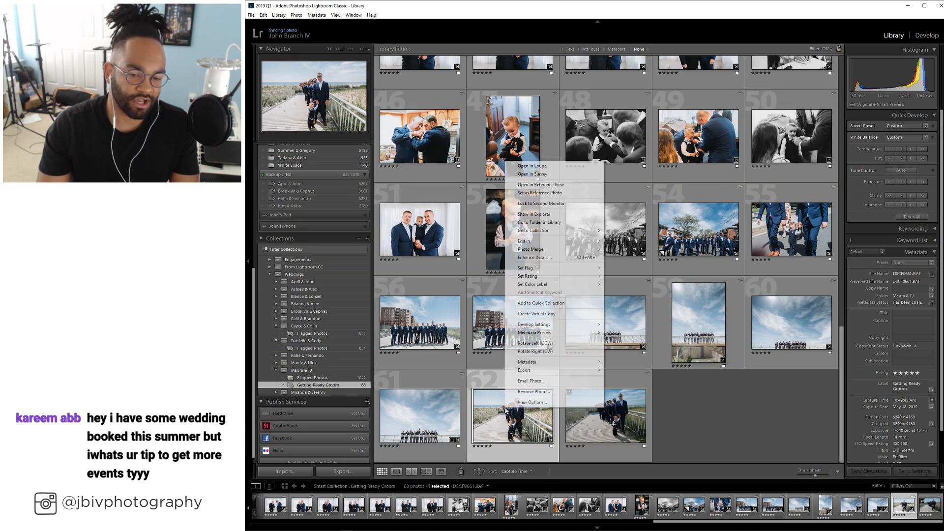
{"action": "mouse_move", "coordinate": [546, 324]}
{"action": "left_click", "coordinate": [635, 344]}
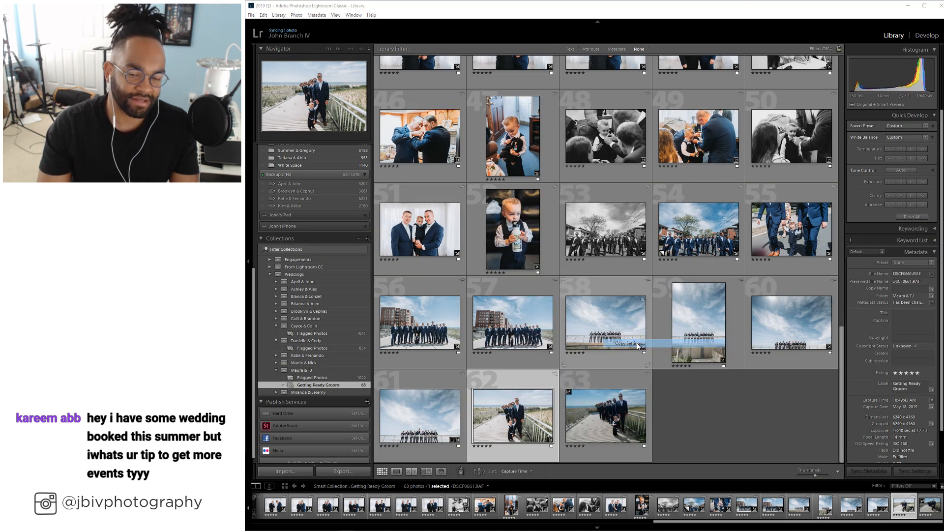
{"action": "left_click", "coordinate": [906, 473]}
{"action": "left_click", "coordinate": [640, 424]}
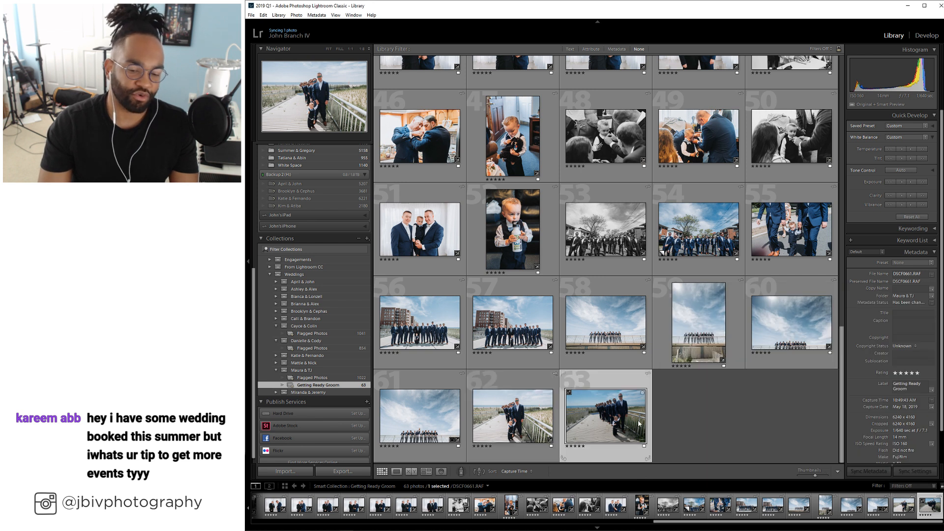
{"action": "right_click", "coordinate": [620, 411]}
{"action": "mouse_move", "coordinate": [666, 324]}
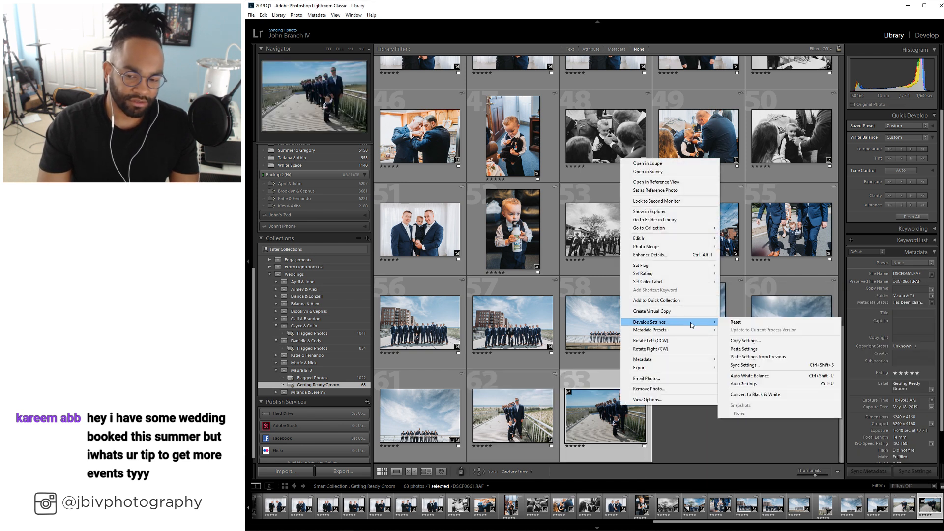
{"action": "left_click", "coordinate": [754, 349]}
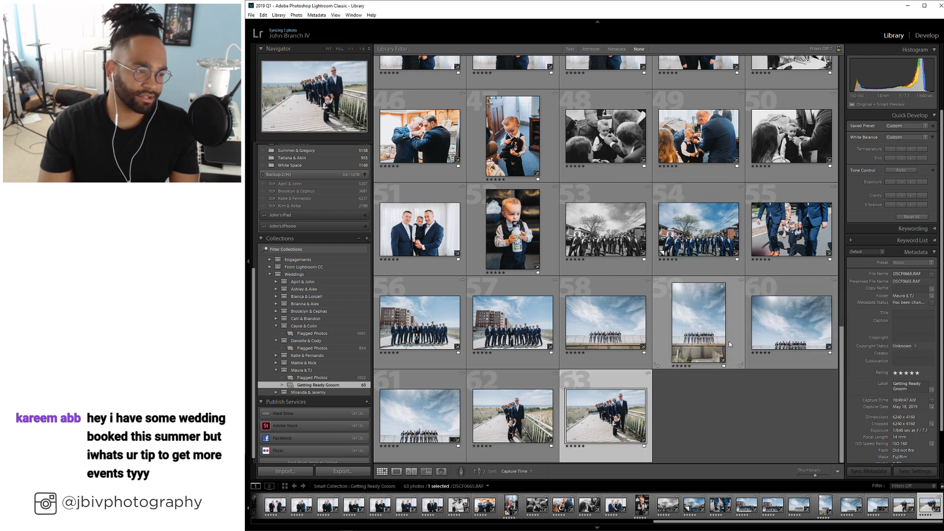
Straighten DSCF0665.RAF in Develop with Level Upright and return to the Library grid.
{"action": "left_click", "coordinate": [930, 37]}
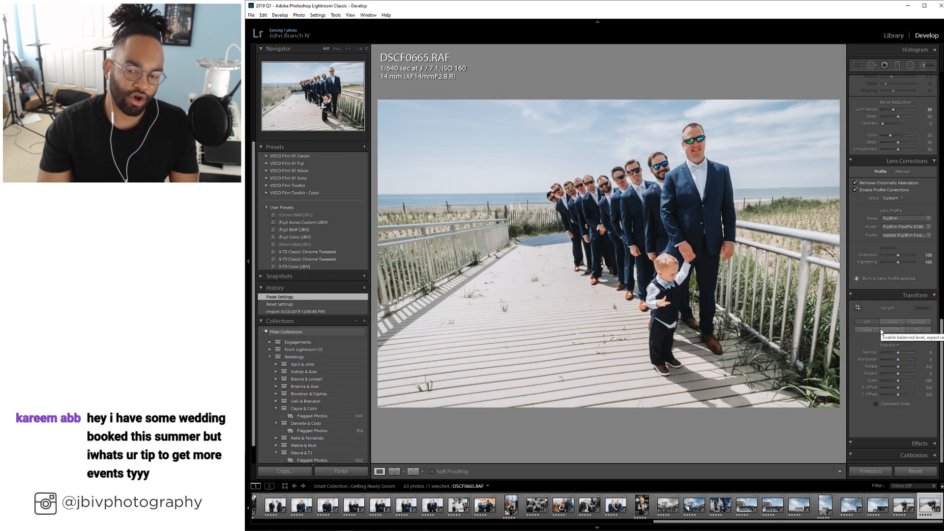
{"action": "left_click", "coordinate": [868, 330]}
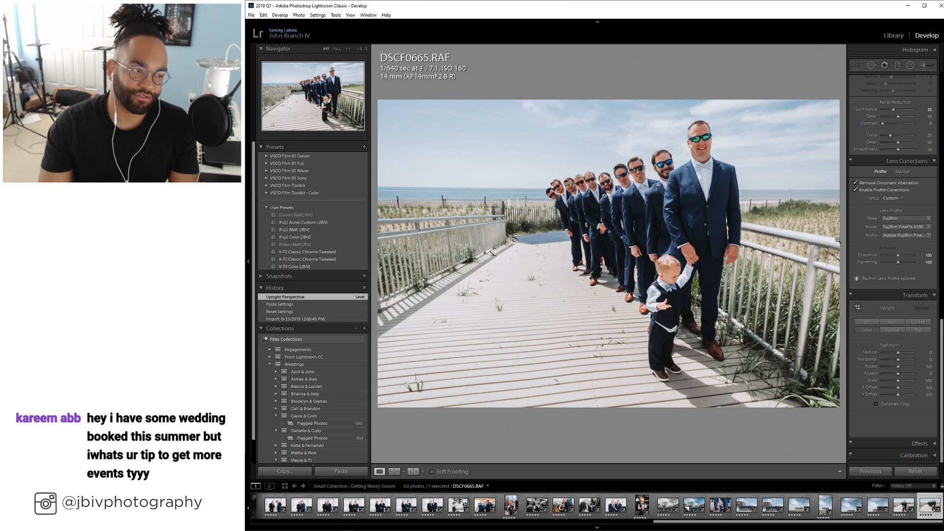
{"action": "left_click", "coordinate": [893, 35]}
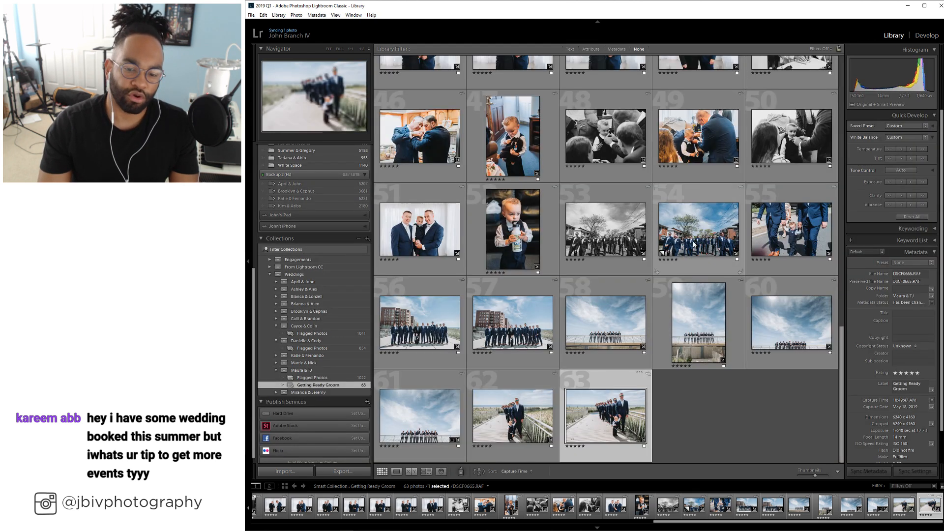
Open the current wedding's Flagged Photos collection and select the first bride getting-ready photo, DSCF1662.RAF at frame 64.
{"action": "left_click", "coordinate": [746, 416]}
{"action": "scroll", "coordinate": [746, 415], "scroll_direction": "up", "scroll_amount": 10}
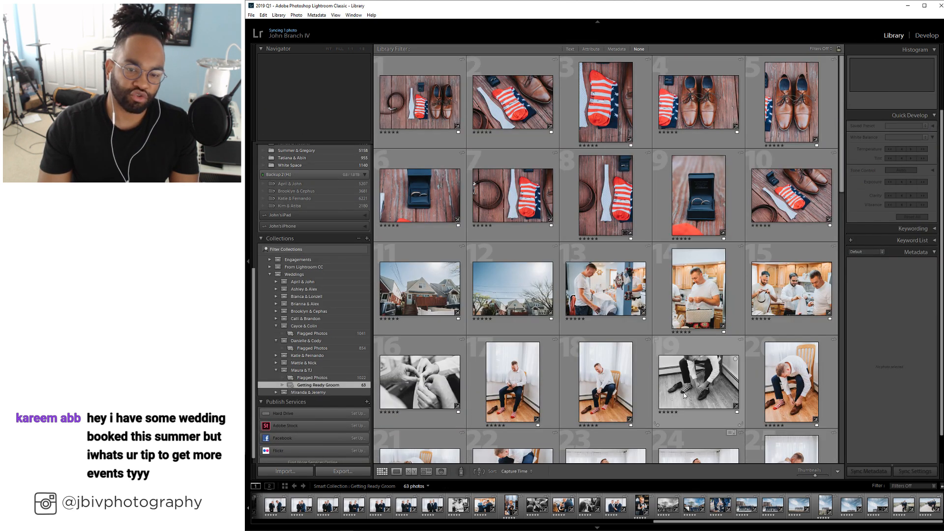
{"action": "left_click", "coordinate": [324, 379]}
{"action": "scroll", "coordinate": [462, 306], "scroll_direction": "down", "scroll_amount": 5}
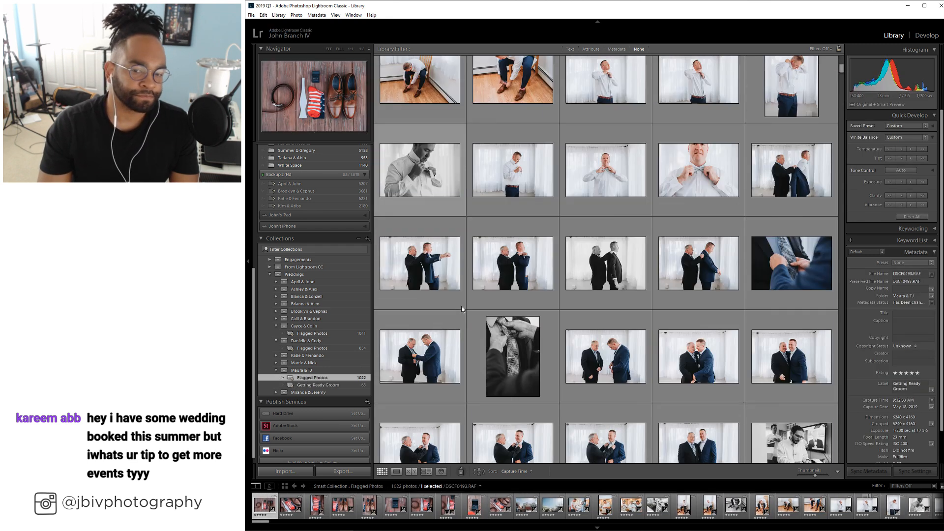
{"action": "scroll", "coordinate": [463, 305], "scroll_direction": "down", "scroll_amount": 12}
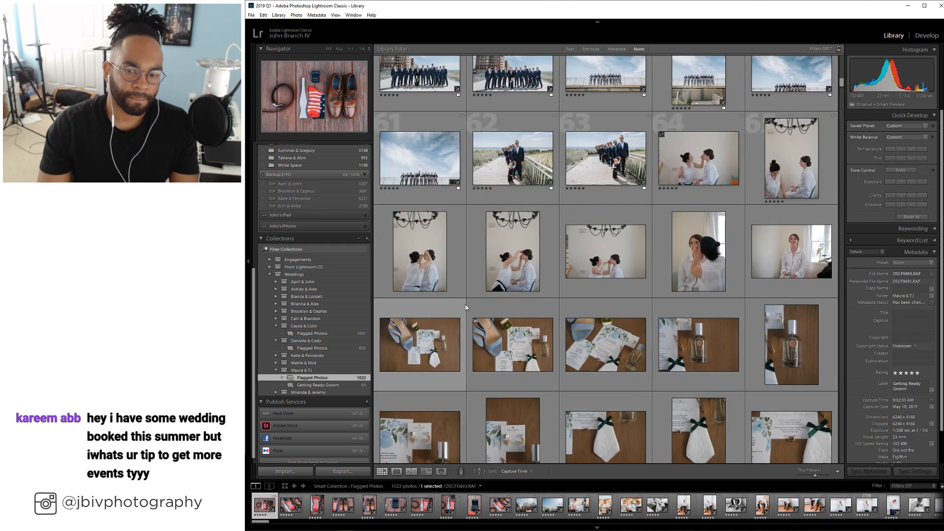
{"action": "scroll", "coordinate": [466, 305], "scroll_direction": "up", "scroll_amount": 3}
{"action": "left_click", "coordinate": [694, 278]}
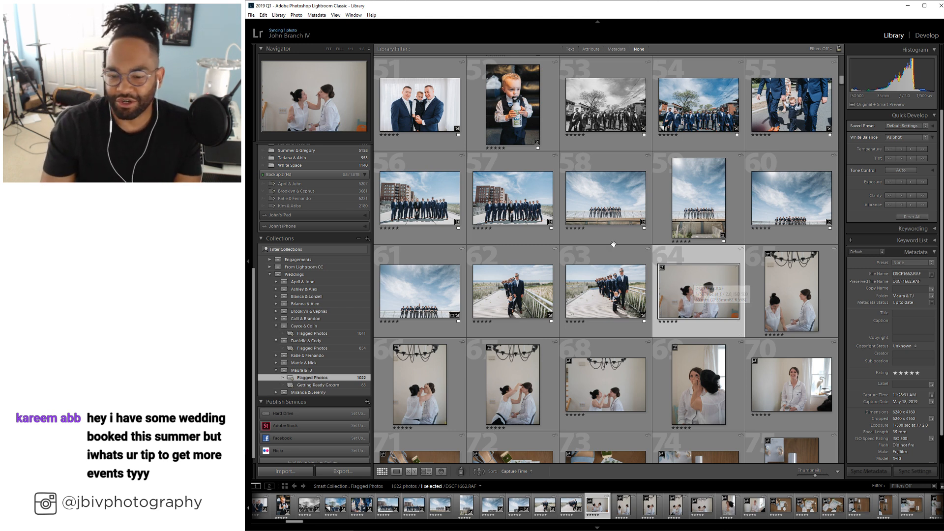
Extend the selection through frame 176, the last bride getting-ready photo before the church exteriors.
{"action": "scroll", "coordinate": [614, 246], "scroll_direction": "down", "scroll_amount": 10}
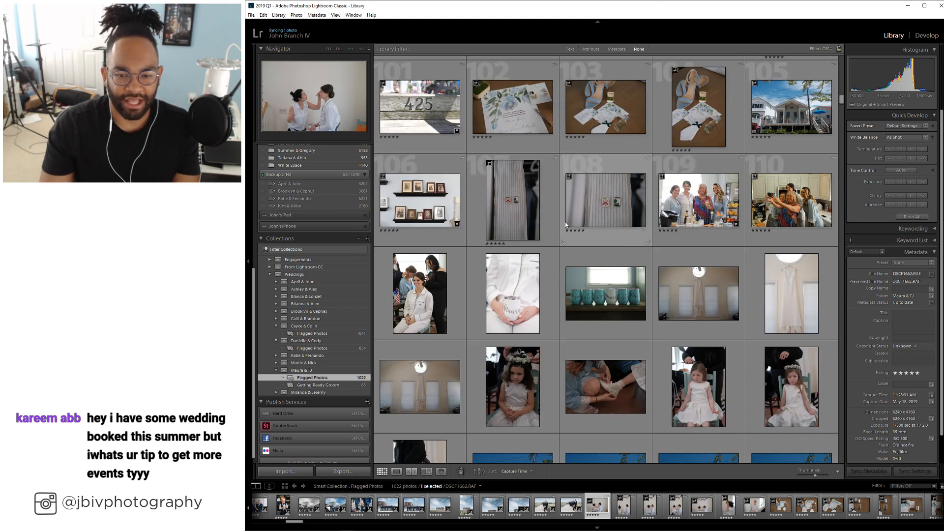
{"action": "scroll", "coordinate": [526, 246], "scroll_direction": "down", "scroll_amount": 3}
{"action": "scroll", "coordinate": [526, 246], "scroll_direction": "up", "scroll_amount": 3}
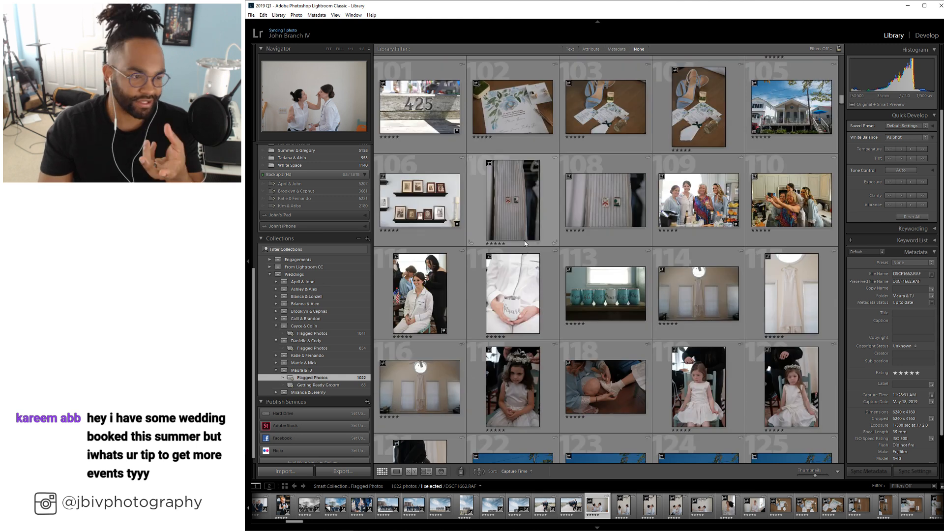
{"action": "scroll", "coordinate": [532, 239], "scroll_direction": "down", "scroll_amount": 3}
{"action": "scroll", "coordinate": [533, 229], "scroll_direction": "down", "scroll_amount": 3}
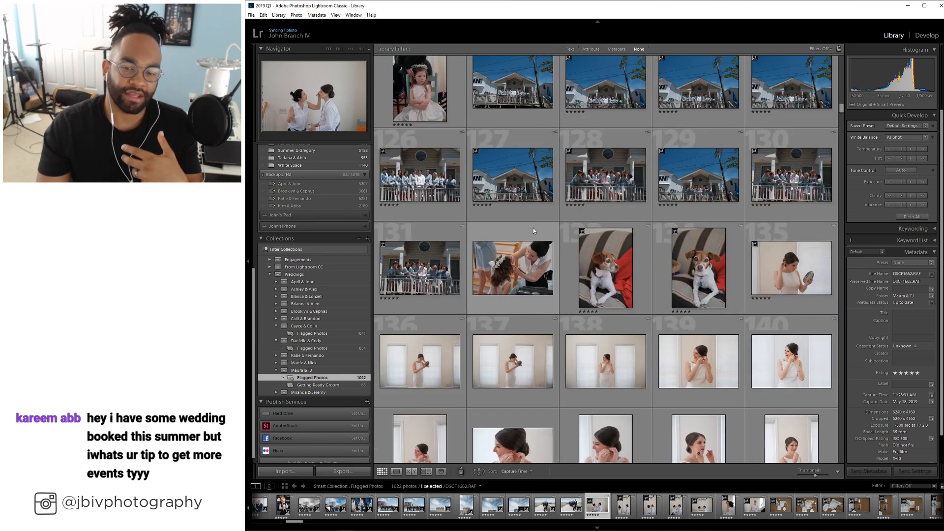
{"action": "scroll", "coordinate": [531, 232], "scroll_direction": "down", "scroll_amount": 2}
{"action": "scroll", "coordinate": [530, 233], "scroll_direction": "down", "scroll_amount": 2}
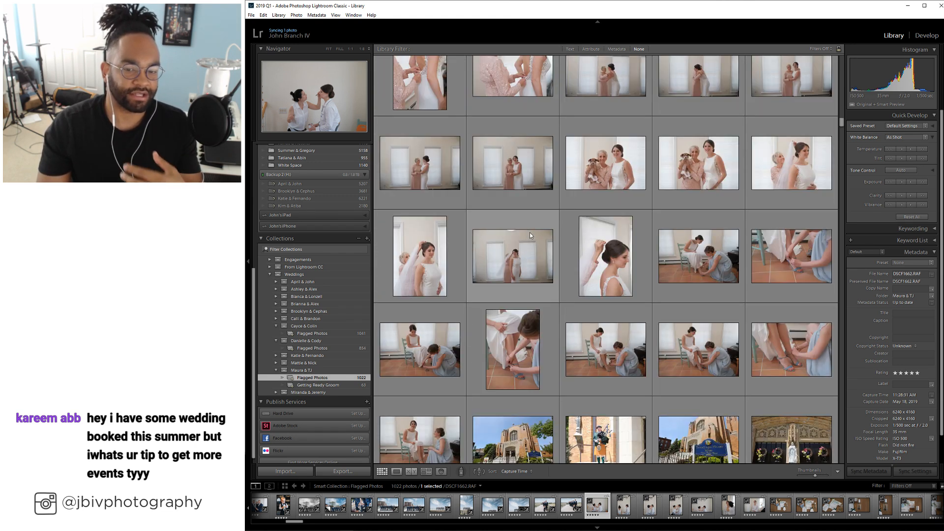
{"action": "scroll", "coordinate": [529, 234], "scroll_direction": "down", "scroll_amount": 2}
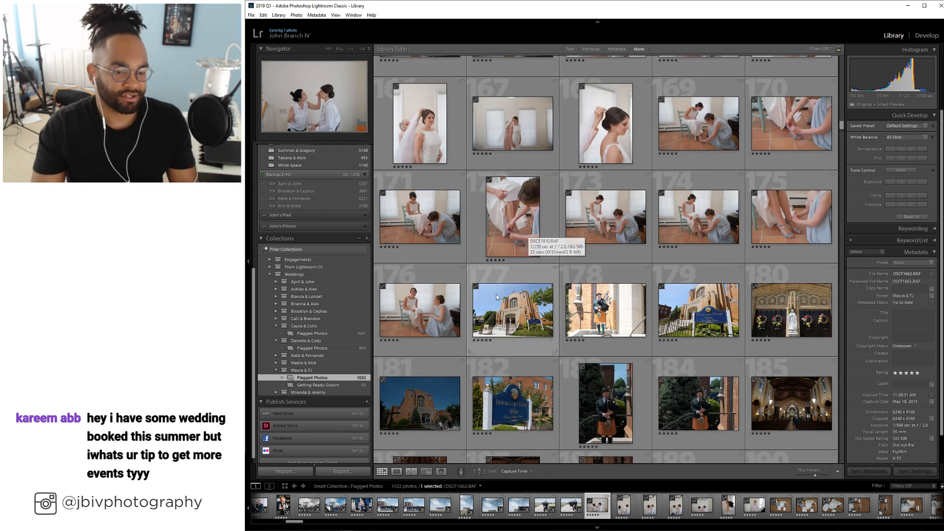
{"action": "left_click", "coordinate": [428, 317], "text": "shift"}
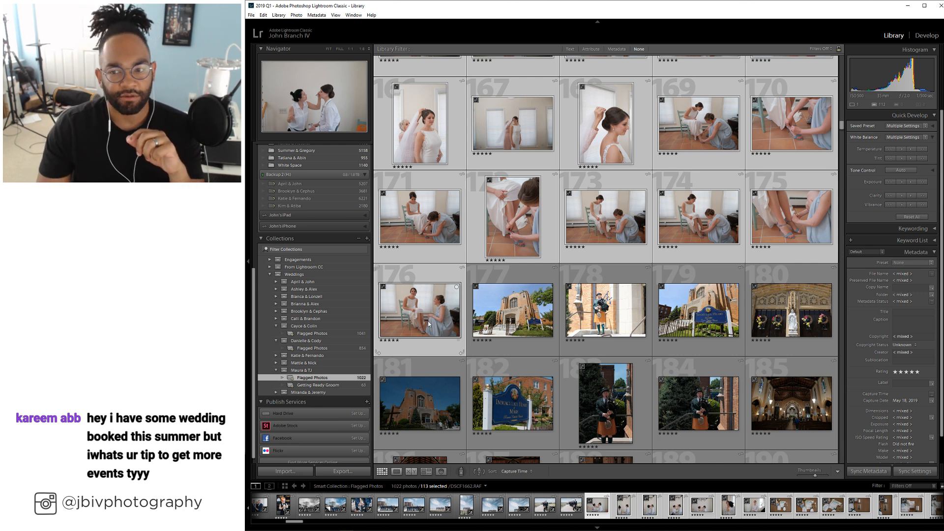
Set the metadata label of the selected photos to Getting Ready Bride.
{"action": "left_click", "coordinate": [899, 383]}
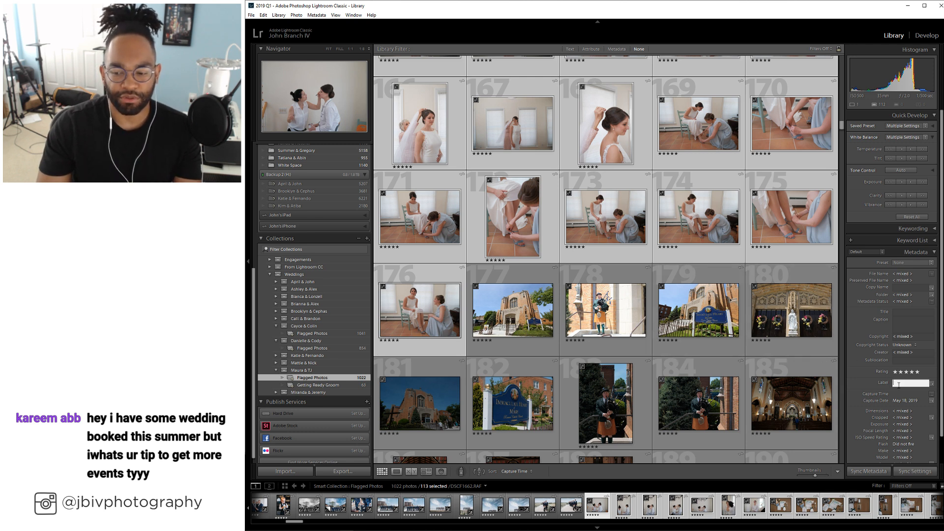
{"action": "type", "text": "Getting Ready"}
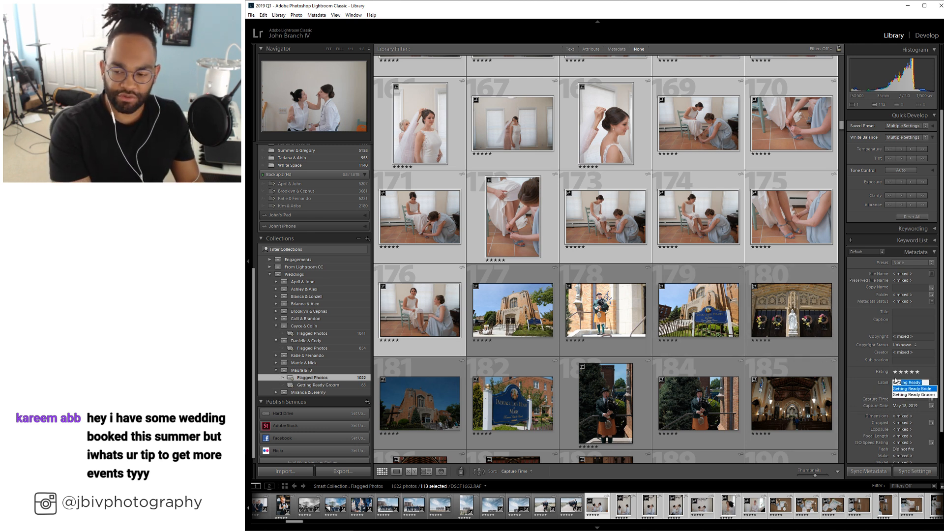
{"action": "key", "text": "Return"}
{"action": "key", "text": "Return"}
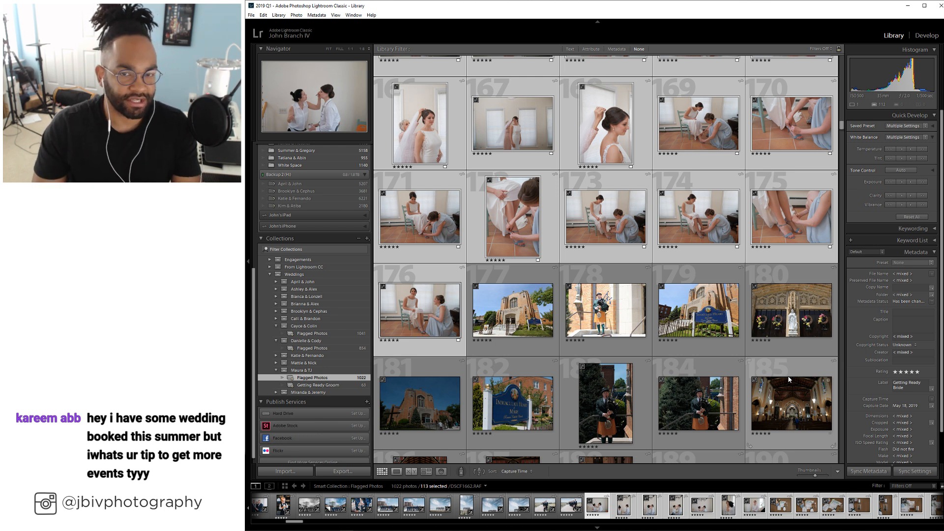
Start a new smart collection inside the current wedding's collection set and name it Getting Ready Bride.
{"action": "scroll", "coordinate": [733, 341], "scroll_direction": "up", "scroll_amount": 10}
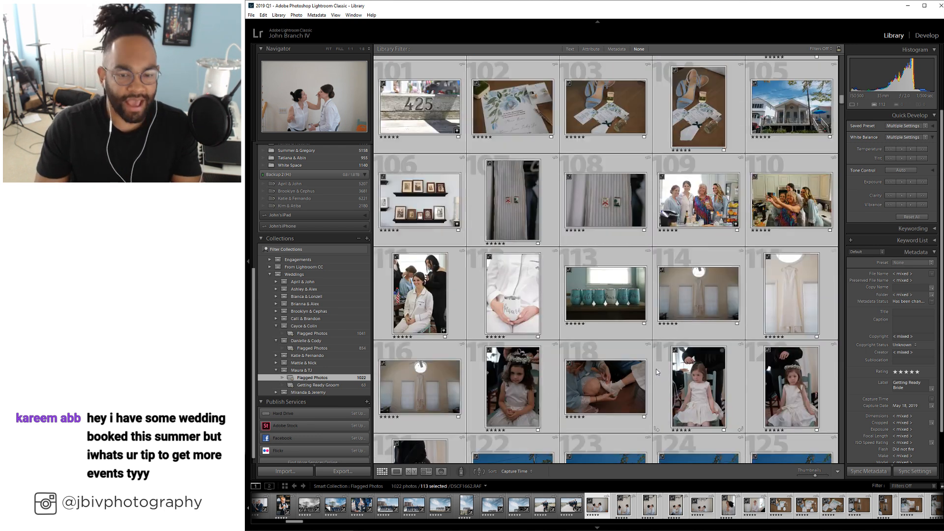
{"action": "scroll", "coordinate": [658, 372], "scroll_direction": "up", "scroll_amount": 8}
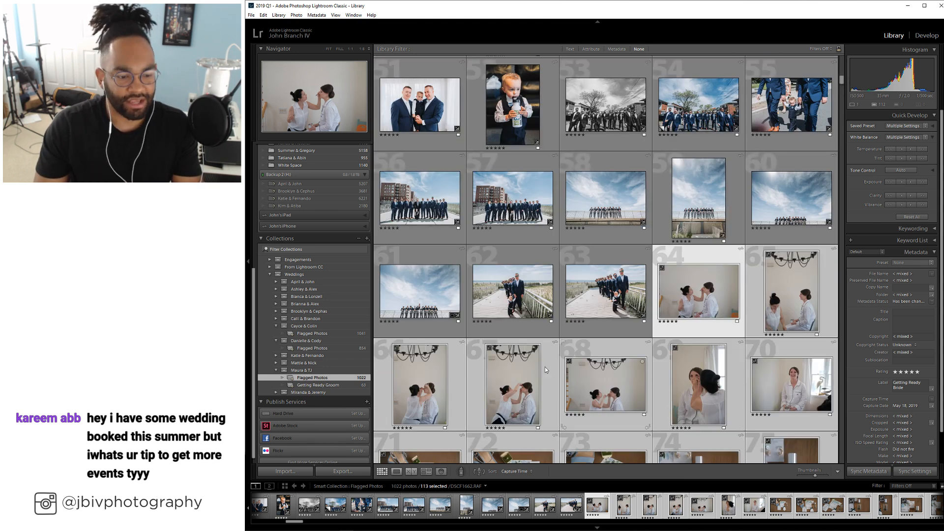
{"action": "left_click", "coordinate": [367, 238]}
{"action": "left_click", "coordinate": [377, 256]}
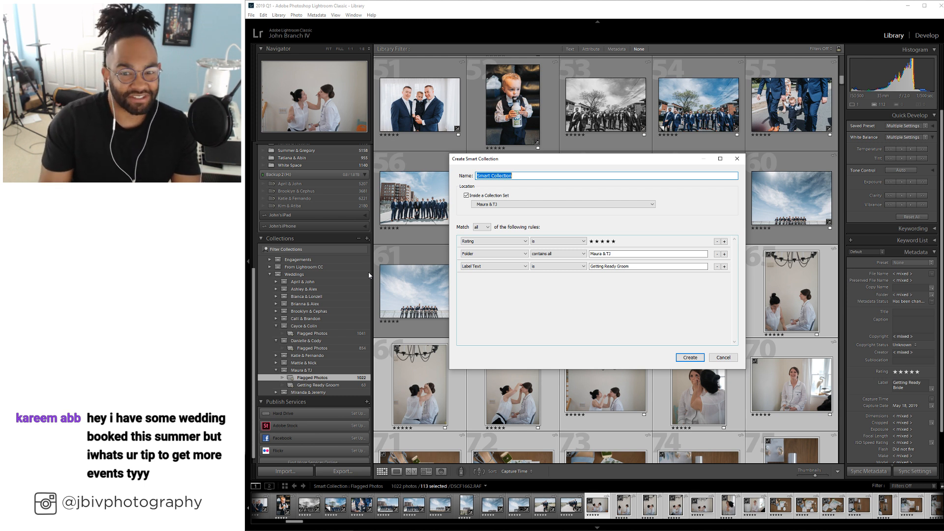
{"action": "double_click", "coordinate": [519, 178]}
{"action": "left_click", "coordinate": [518, 178]}
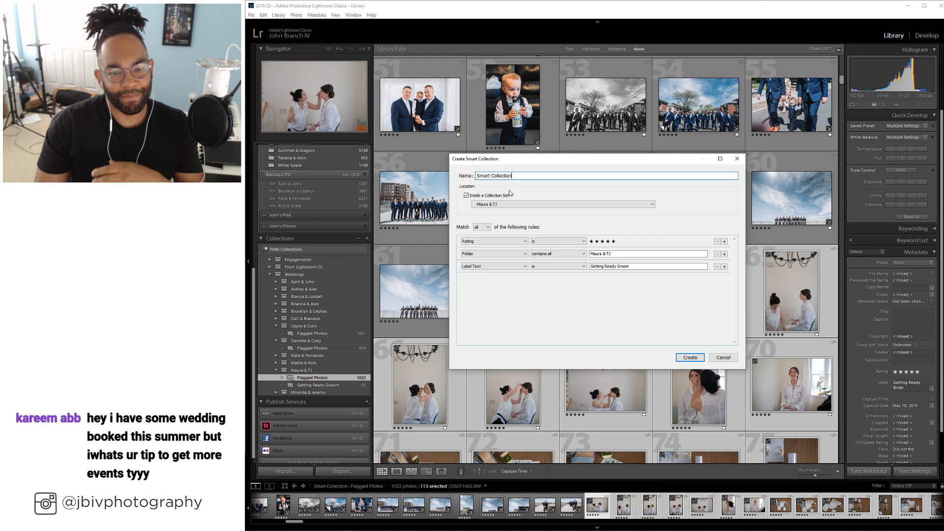
{"action": "double_click", "coordinate": [517, 173]}
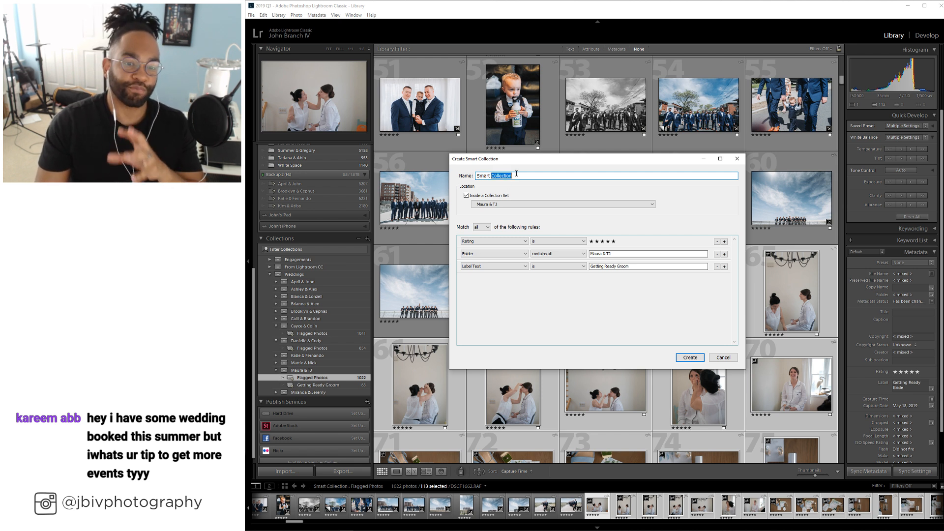
{"action": "left_click", "coordinate": [521, 175]}
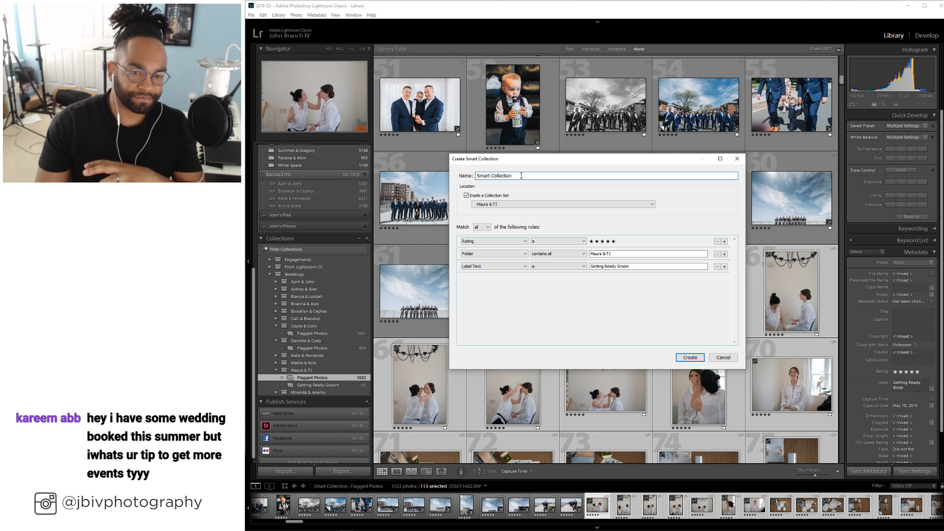
{"action": "left_click_drag", "start_coordinate": [522, 176], "coordinate": [475, 176]}
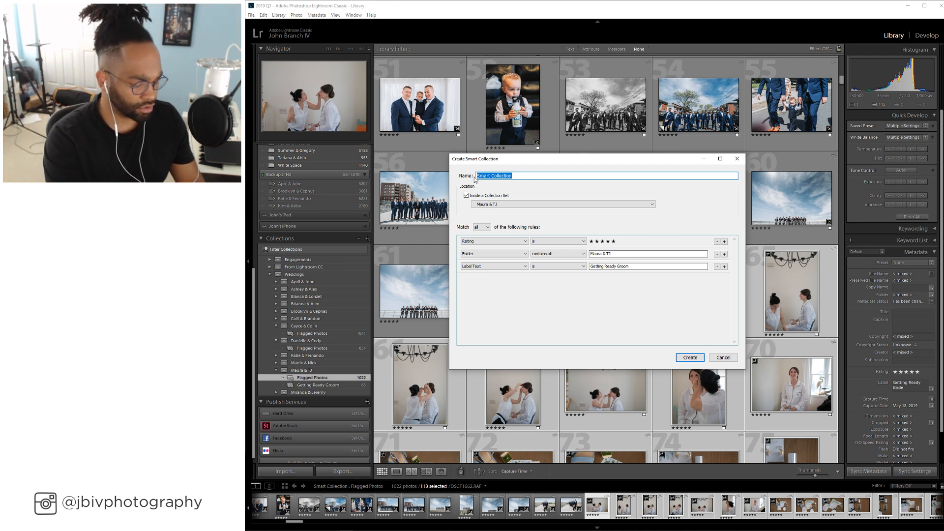
{"action": "type", "text": "Getting "}
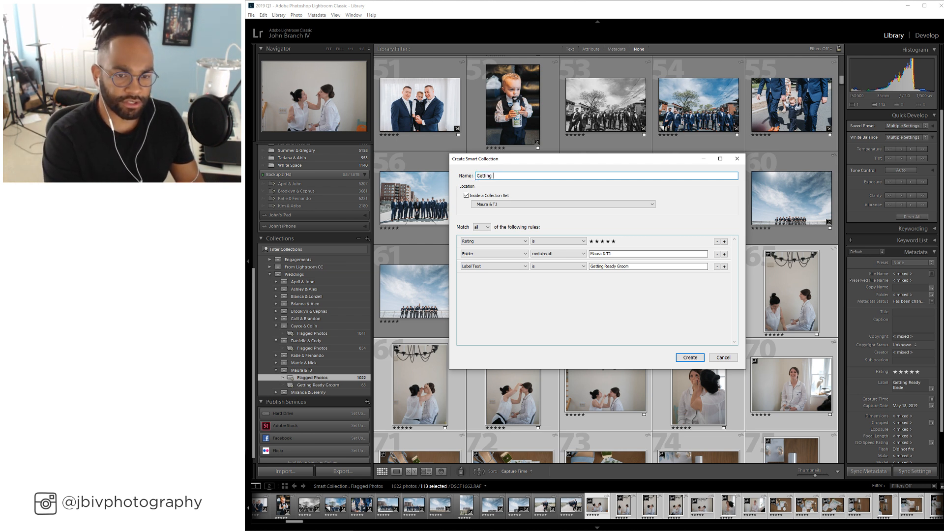
{"action": "type", "text": "Ready Bride"}
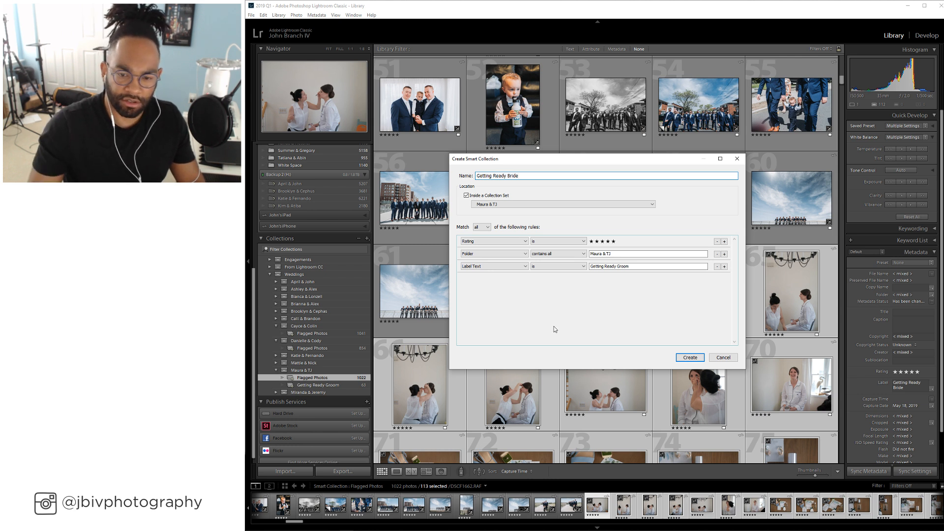
Set the smart collection's Label Text rule to Getting Ready Bride and create the collection.
{"action": "left_click", "coordinate": [643, 268]}
{"action": "left_click", "coordinate": [641, 266]}
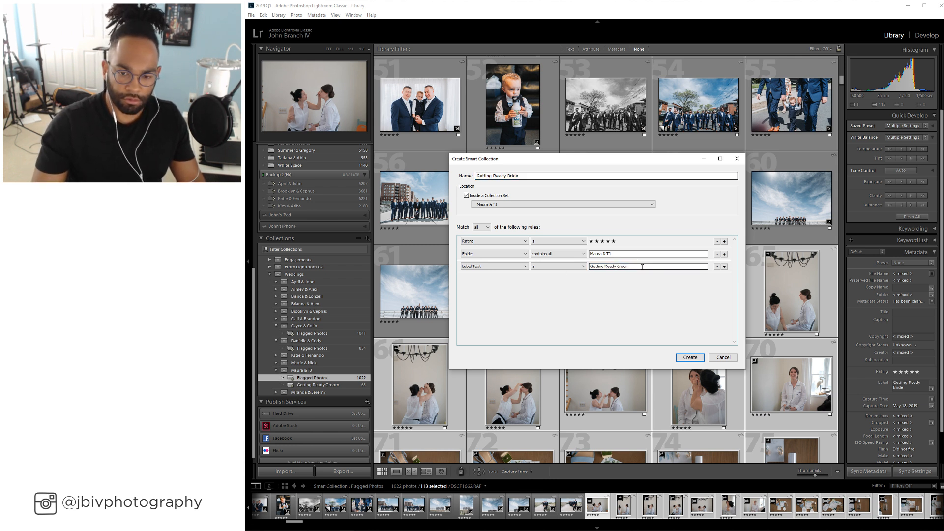
{"action": "double_click", "coordinate": [641, 266]}
{"action": "left_click", "coordinate": [641, 266]}
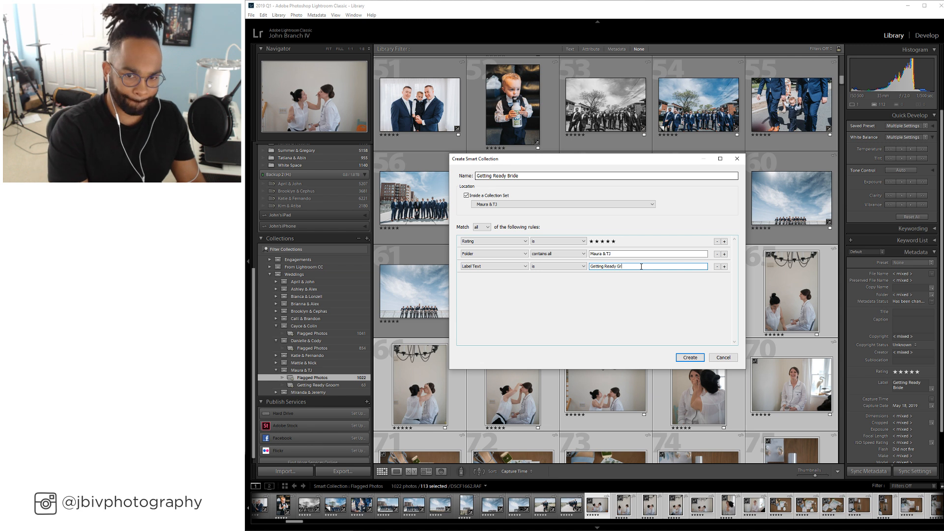
{"action": "key", "text": "BackSpace"}
{"action": "key", "text": "BackSpace"}
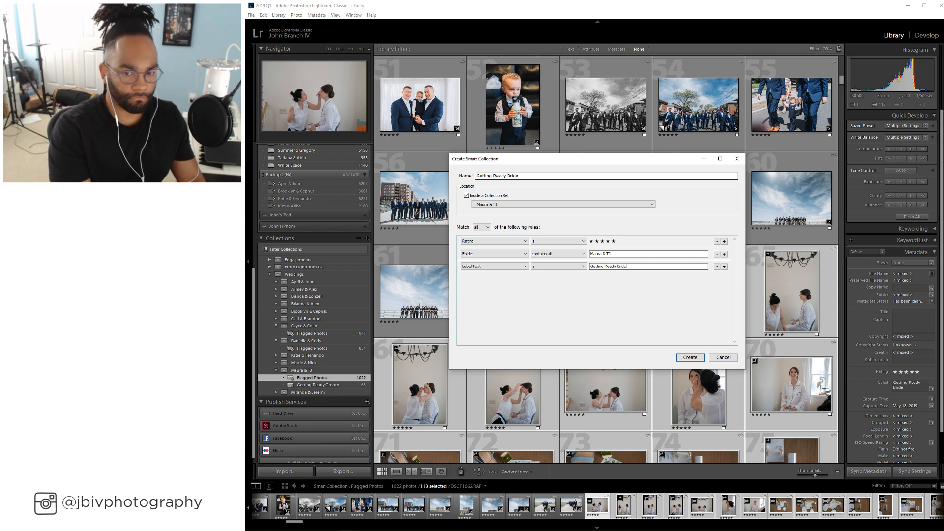
{"action": "type", "text": "Bride"}
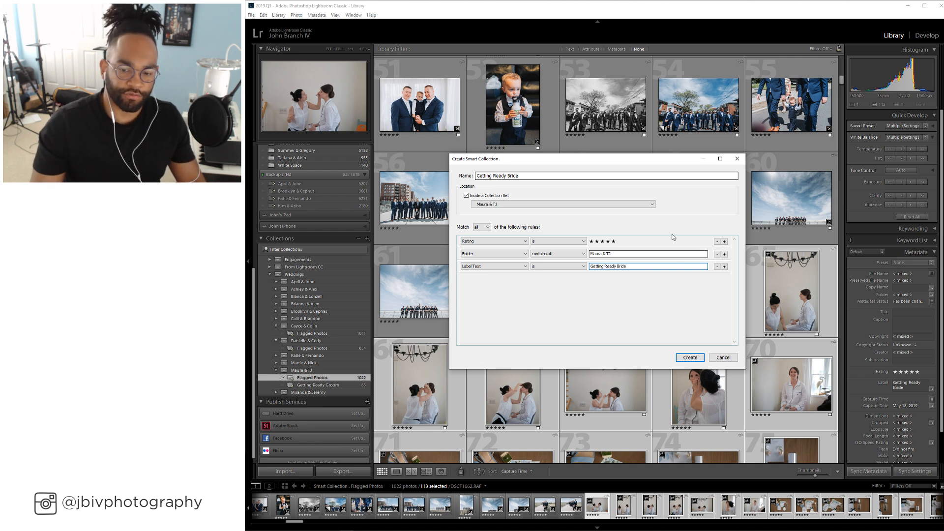
{"action": "left_click", "coordinate": [690, 357]}
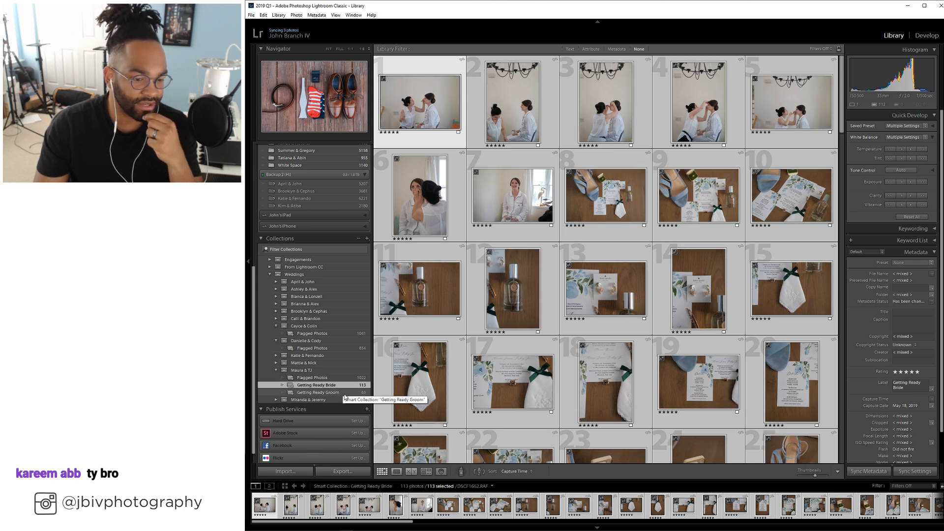
Review the photos in the Getting Ready Groom collection from the detail shots through the outdoor groomsmen photos.
{"action": "left_click", "coordinate": [345, 393]}
{"action": "scroll", "coordinate": [556, 291], "scroll_direction": "down", "scroll_amount": 5}
{"action": "scroll", "coordinate": [554, 287], "scroll_direction": "down", "scroll_amount": 10}
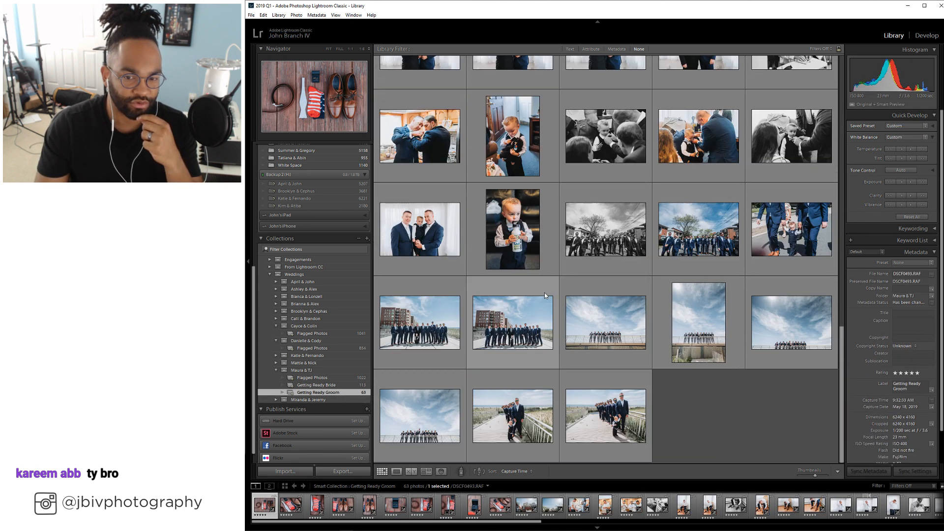
{"action": "scroll", "coordinate": [534, 324], "scroll_direction": "up", "scroll_amount": 5}
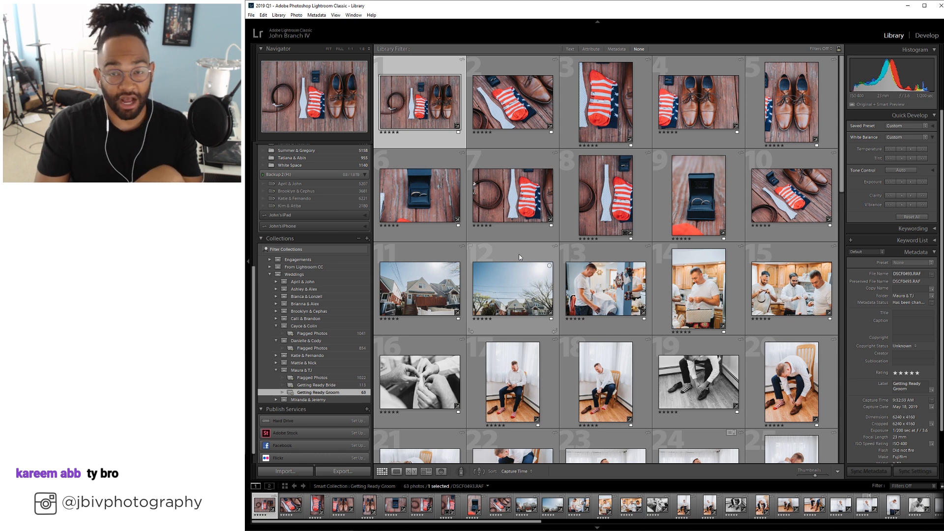
{"action": "scroll", "coordinate": [518, 253], "scroll_direction": "down", "scroll_amount": 5}
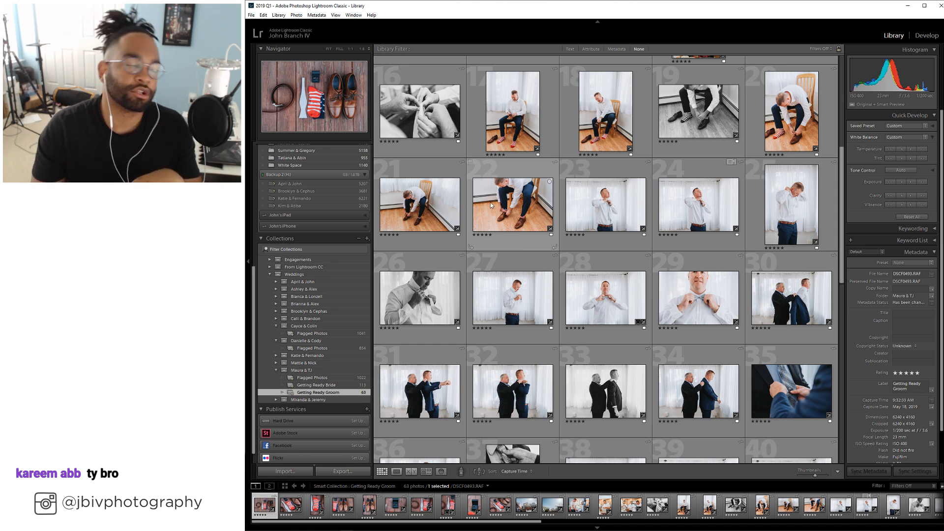
{"action": "scroll", "coordinate": [506, 212], "scroll_direction": "down", "scroll_amount": 10}
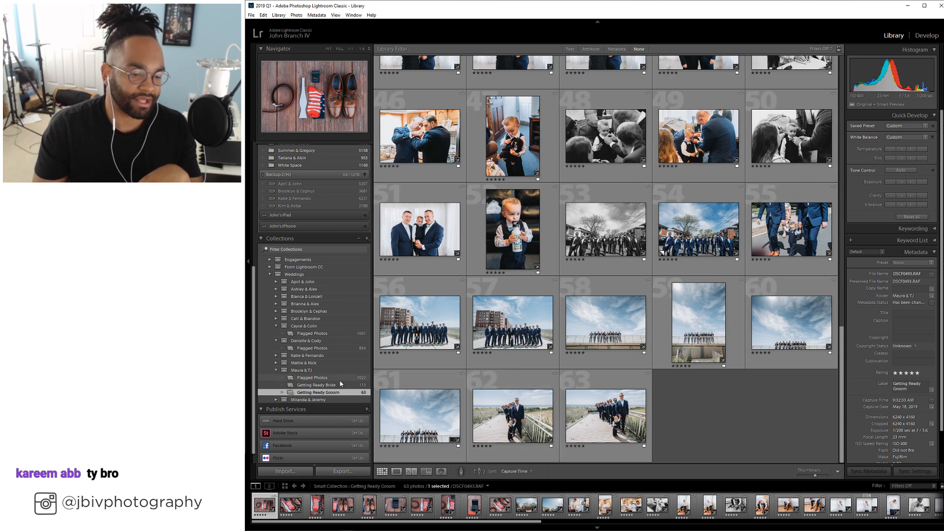
Open the Getting Ready Bride collection's DSCF1662.RAF in Develop and straighten it with Level Upright, Rotate +0.8 and Constrain Crop.
{"action": "left_click", "coordinate": [341, 385]}
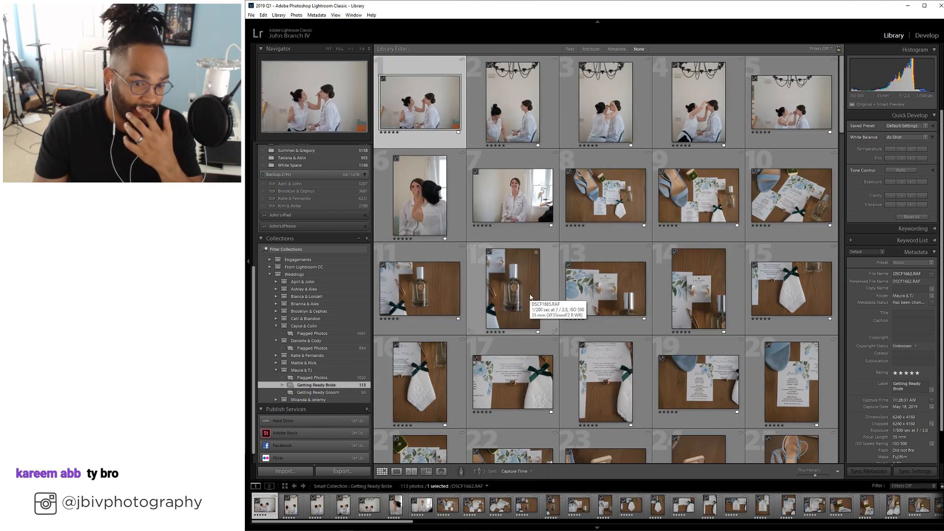
{"action": "left_click", "coordinate": [927, 35]}
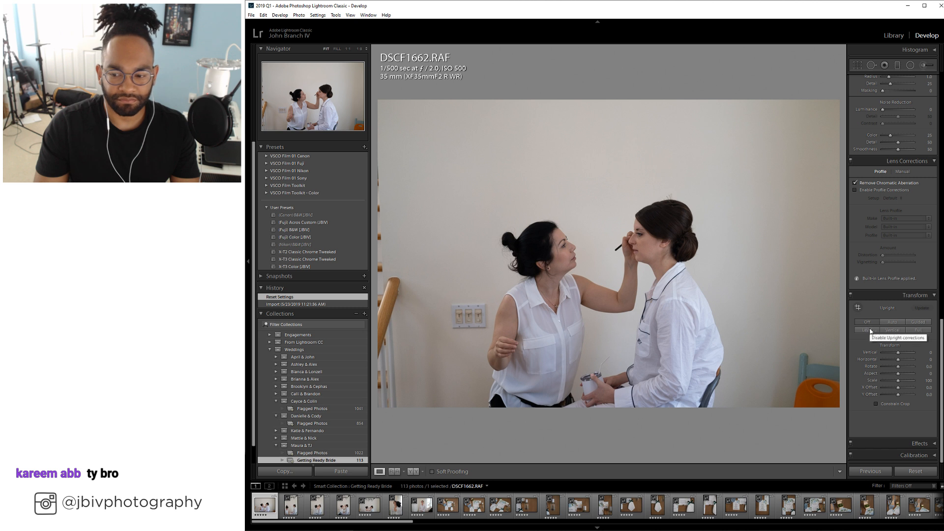
{"action": "left_click", "coordinate": [868, 329]}
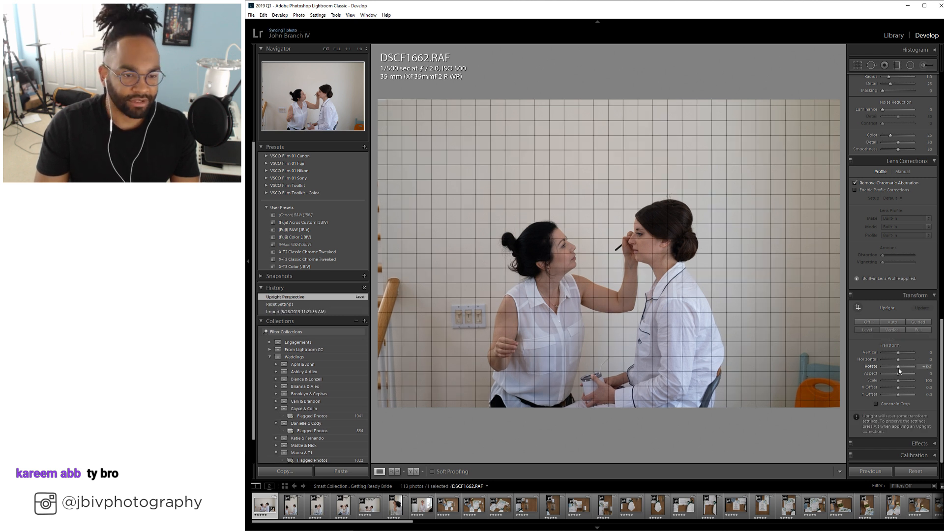
{"action": "left_click_drag", "start_coordinate": [900, 371], "coordinate": [900, 371]}
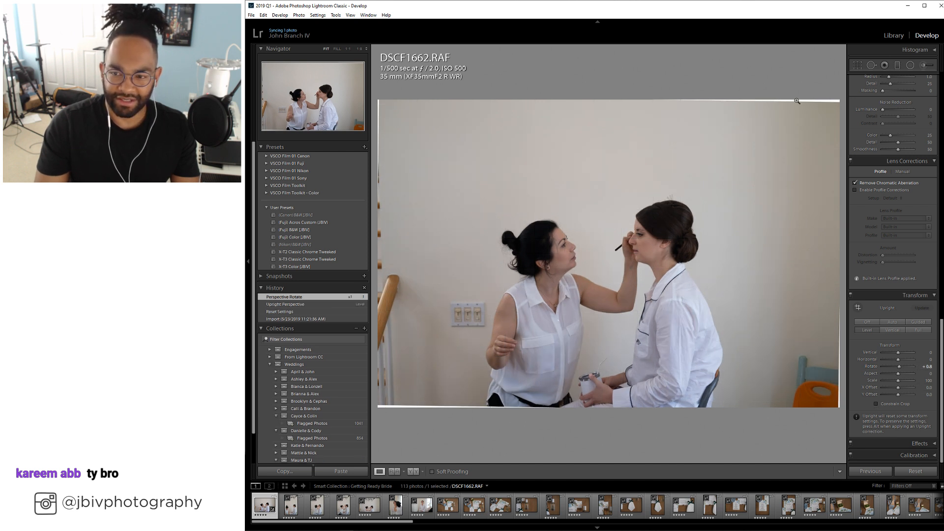
{"action": "left_click", "coordinate": [876, 404]}
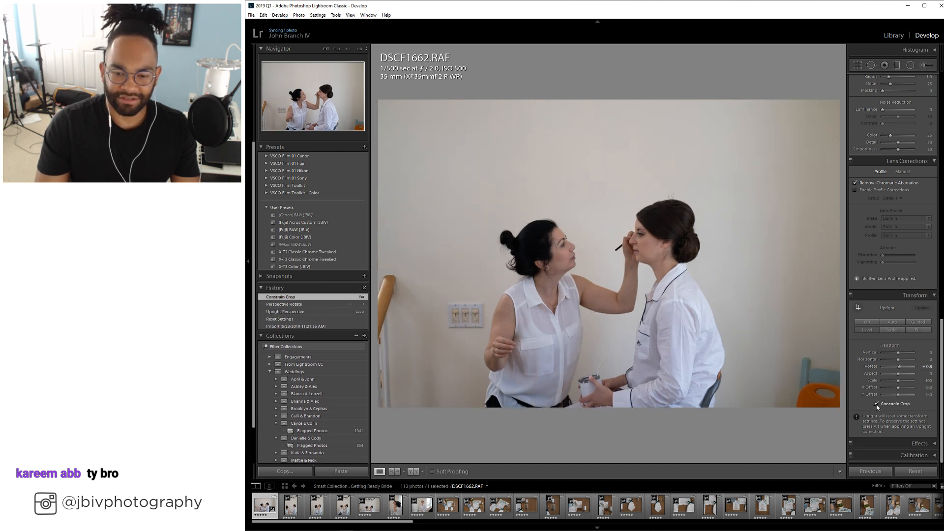
Apply the X-T3 Color [JBIV] preset to DSCF1662.RAF and raise the exposure by more than one stop.
{"action": "left_click", "coordinate": [315, 266]}
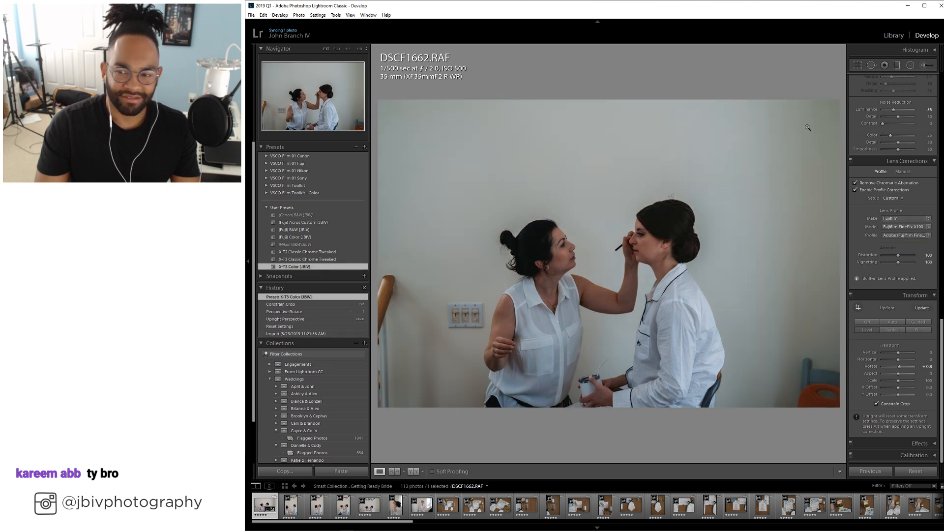
{"action": "scroll", "coordinate": [899, 181], "scroll_direction": "up", "scroll_amount": 10}
{"action": "left_click_drag", "start_coordinate": [899, 153], "coordinate": [905, 154]}
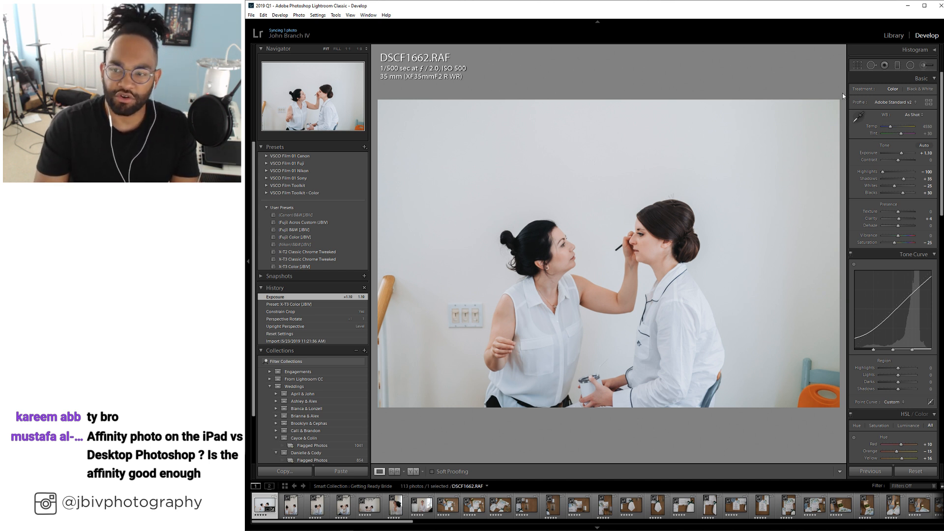
Crop DSCF1662.RAF slightly tighter around the makeup artist and the bride.
{"action": "key", "text": "r"}
{"action": "left_click_drag", "start_coordinate": [605, 104], "coordinate": [623, 131]}
{"action": "key", "text": "r"}
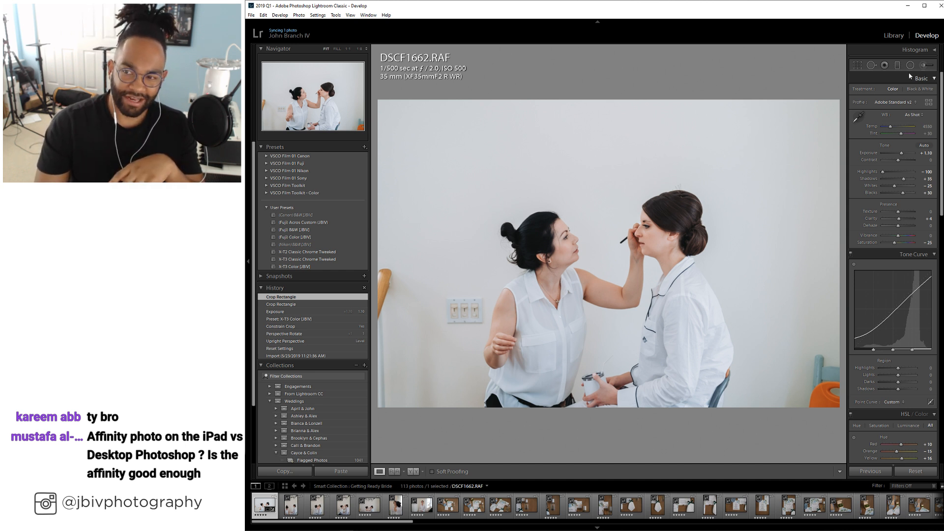
Remove the light switch from the wall with a Heal spot, sampling the clean wall above it.
{"action": "left_click", "coordinate": [871, 65]}
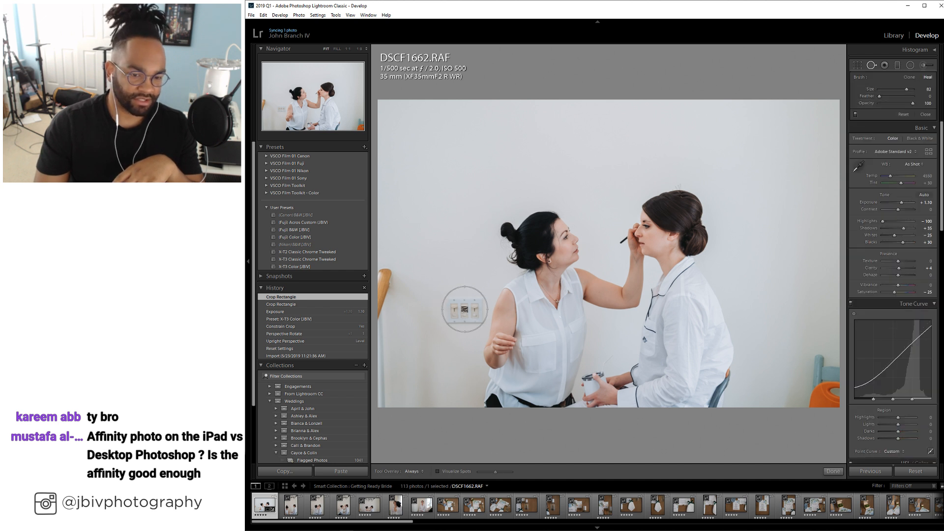
{"action": "left_click", "coordinate": [464, 311]}
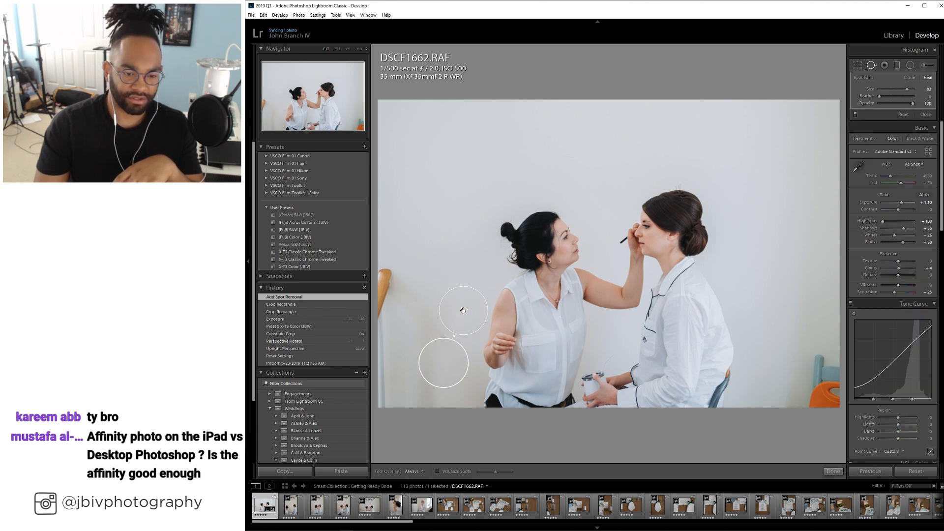
{"action": "mouse_move", "coordinate": [442, 356]}
{"action": "left_mouse_down"}
{"action": "mouse_move", "coordinate": [426, 199]}
{"action": "mouse_move", "coordinate": [442, 206]}
{"action": "left_mouse_up"}
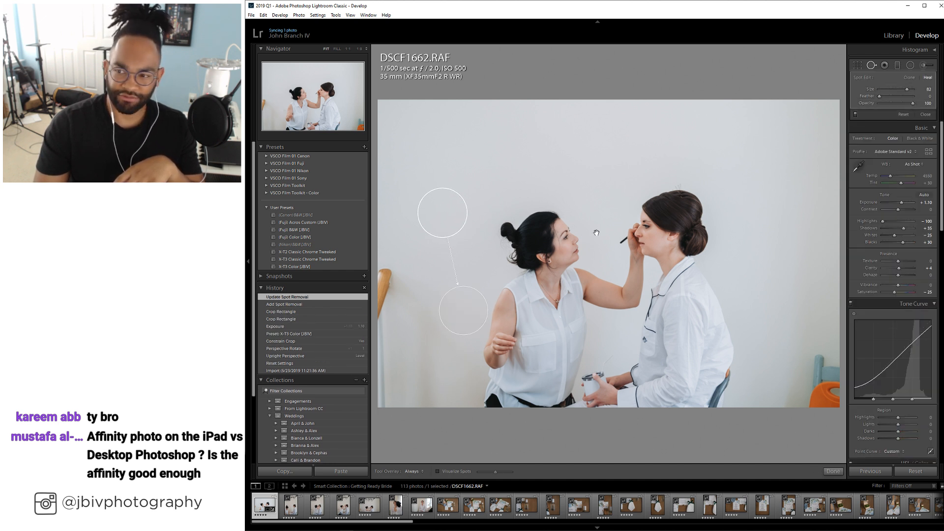
Try to remove the orange chair from the photo's corner with Spot Removal in Heal and Clone modes, and delete that spot.
{"action": "mouse_move", "coordinate": [796, 345]}
{"action": "left_mouse_down"}
{"action": "mouse_move", "coordinate": [812, 397]}
{"action": "mouse_move", "coordinate": [833, 387]}
{"action": "mouse_move", "coordinate": [827, 344]}
{"action": "left_mouse_up"}
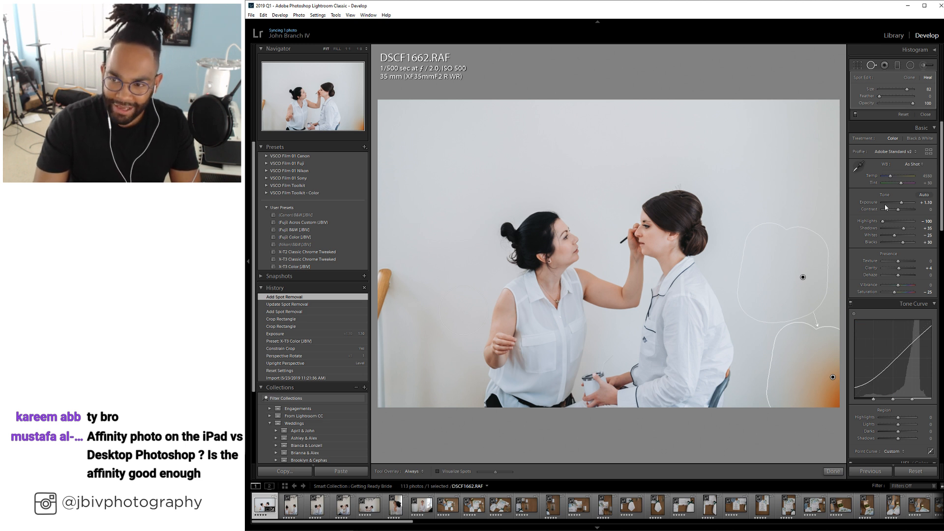
{"action": "left_click", "coordinate": [910, 79]}
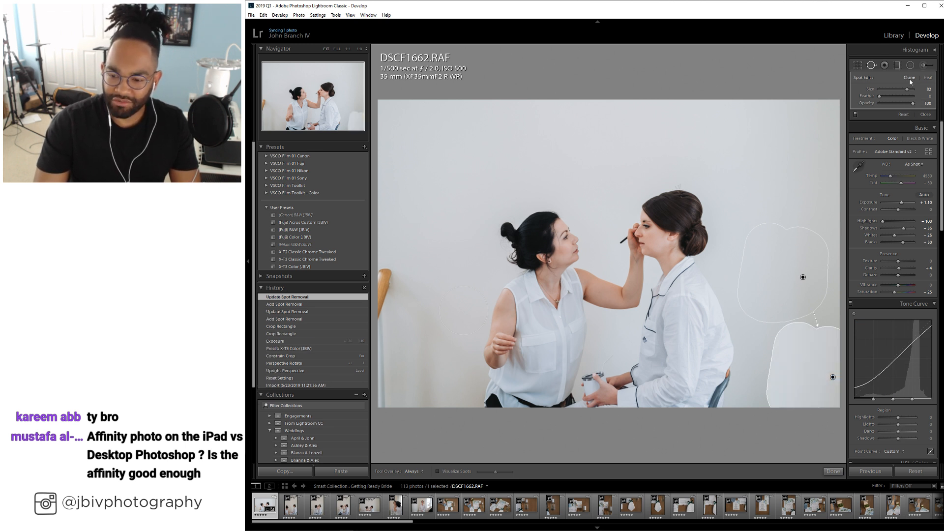
{"action": "left_click", "coordinate": [872, 65]}
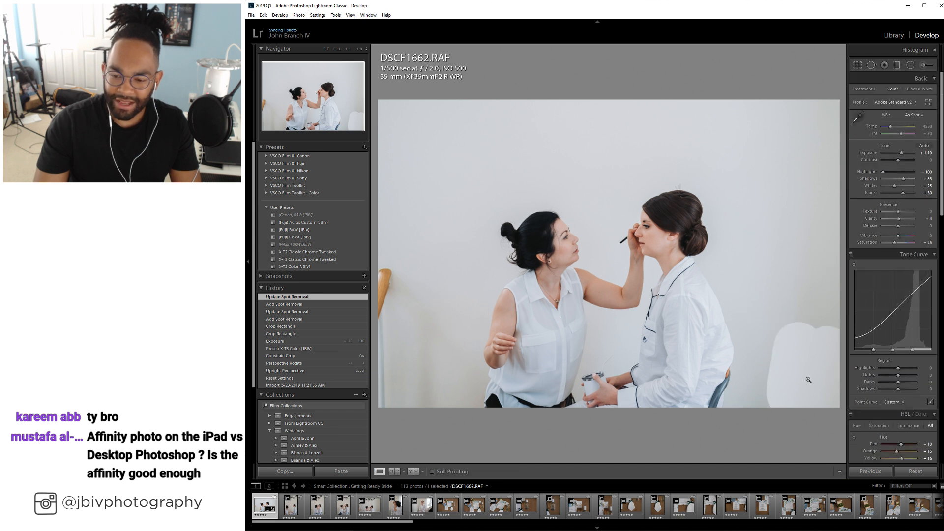
{"action": "left_click", "coordinate": [869, 67]}
{"action": "left_click", "coordinate": [825, 379]}
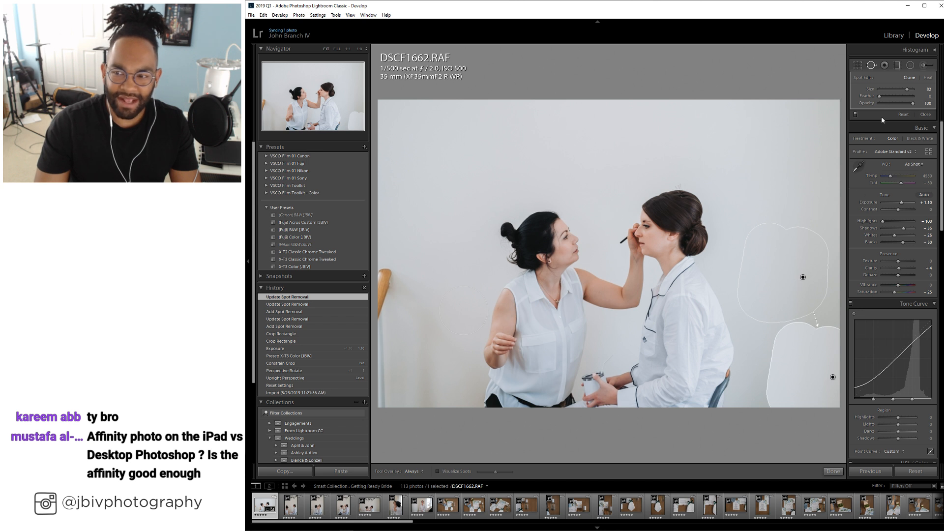
{"action": "left_click", "coordinate": [926, 78]}
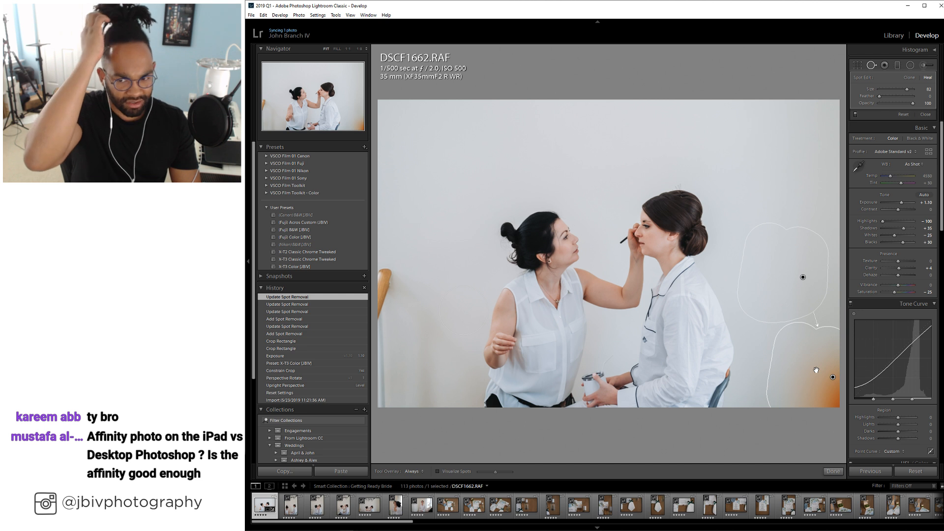
{"action": "key", "text": "Delete"}
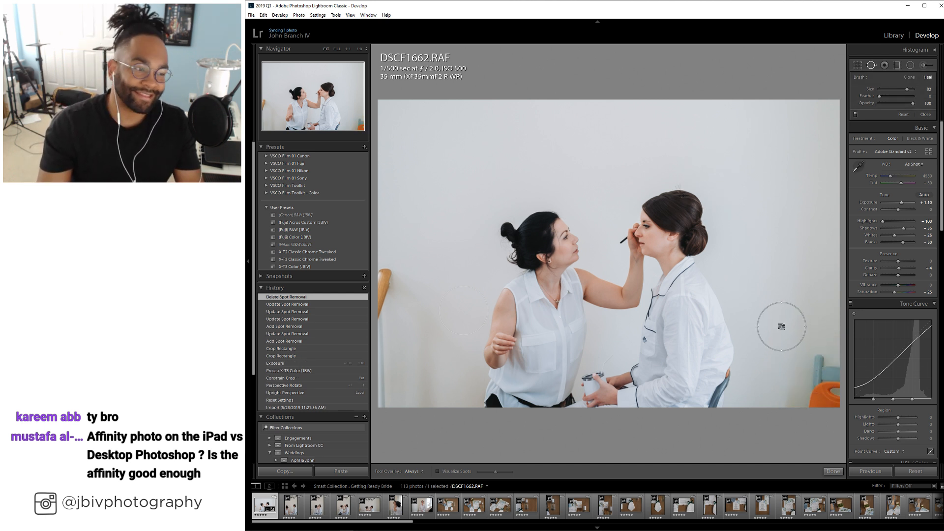
Return to the Library grid and copy the develop settings of DSCF1662.RAF.
{"action": "left_click", "coordinate": [893, 36]}
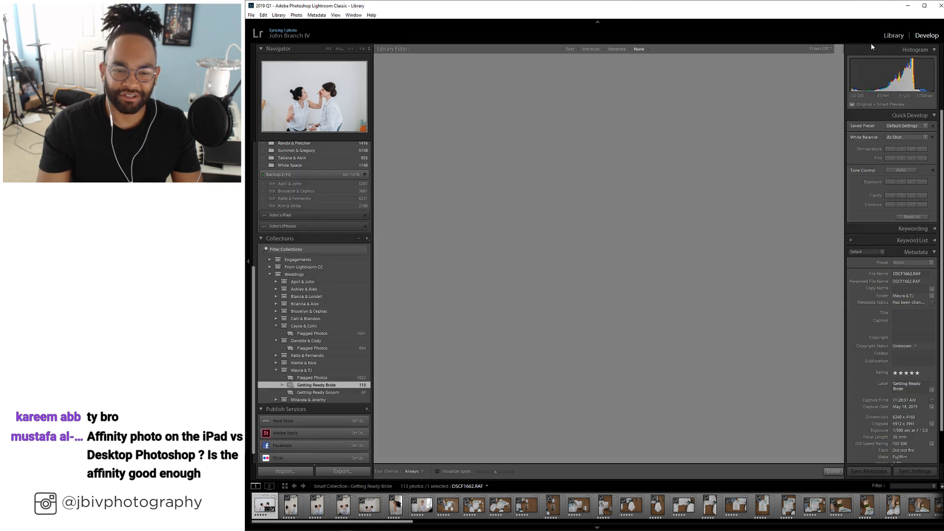
{"action": "right_click", "coordinate": [423, 124]}
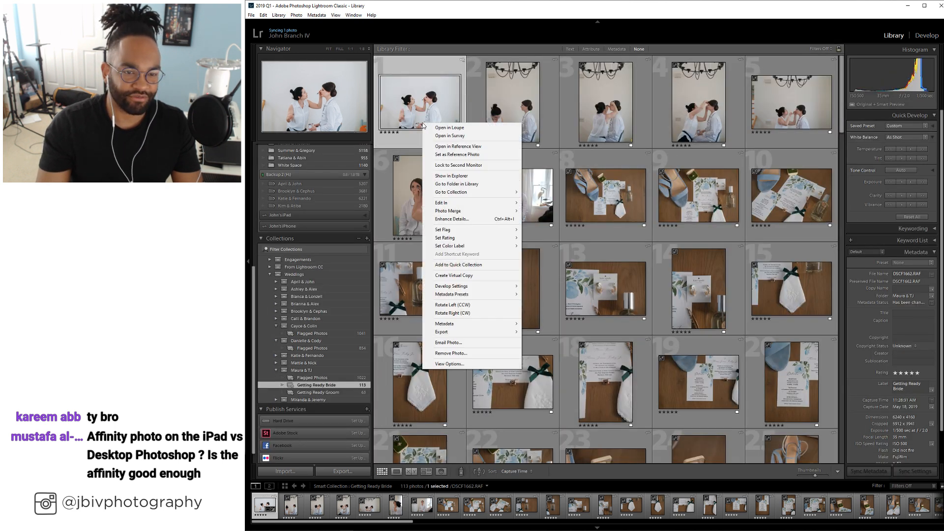
{"action": "mouse_move", "coordinate": [451, 285]}
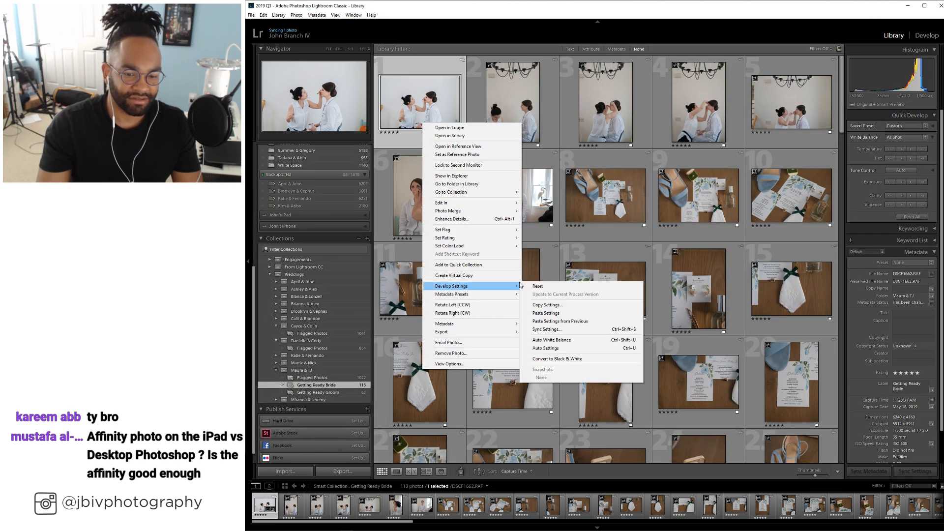
{"action": "left_click", "coordinate": [551, 306]}
{"action": "left_click", "coordinate": [906, 472]}
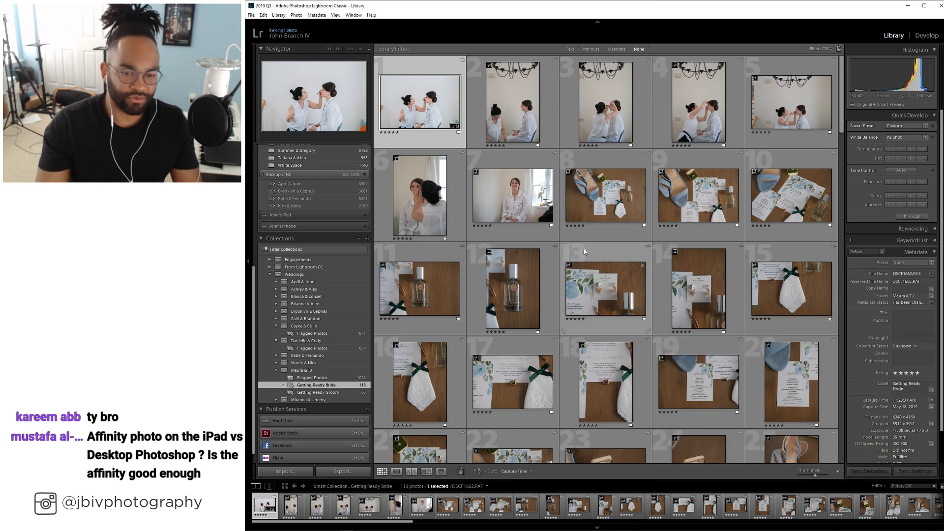
Paste the copied develop settings onto the first seven photos, from the makeup shots through the seated portrait of the bride.
{"action": "left_click", "coordinate": [515, 206], "text": "shift"}
{"action": "right_click", "coordinate": [494, 180]}
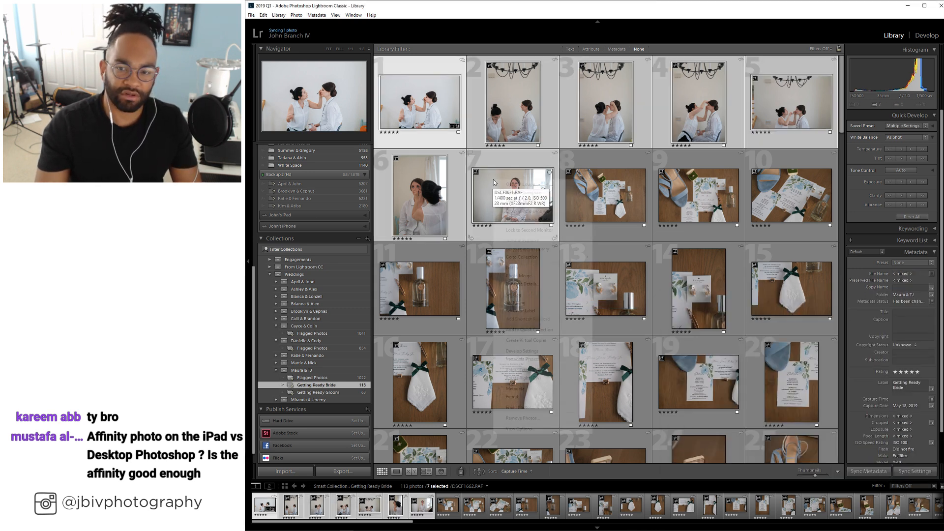
{"action": "mouse_move", "coordinate": [536, 351]}
{"action": "left_click", "coordinate": [614, 375]}
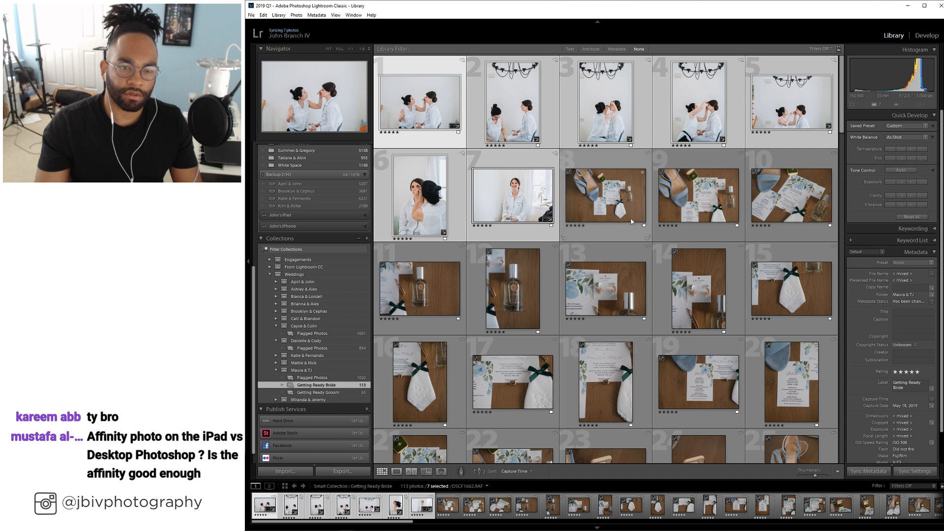
Open only DSCF1662.RAF for editing in Adobe Photoshop CC 2019.
{"action": "left_click", "coordinate": [415, 102]}
{"action": "right_click", "coordinate": [415, 102]}
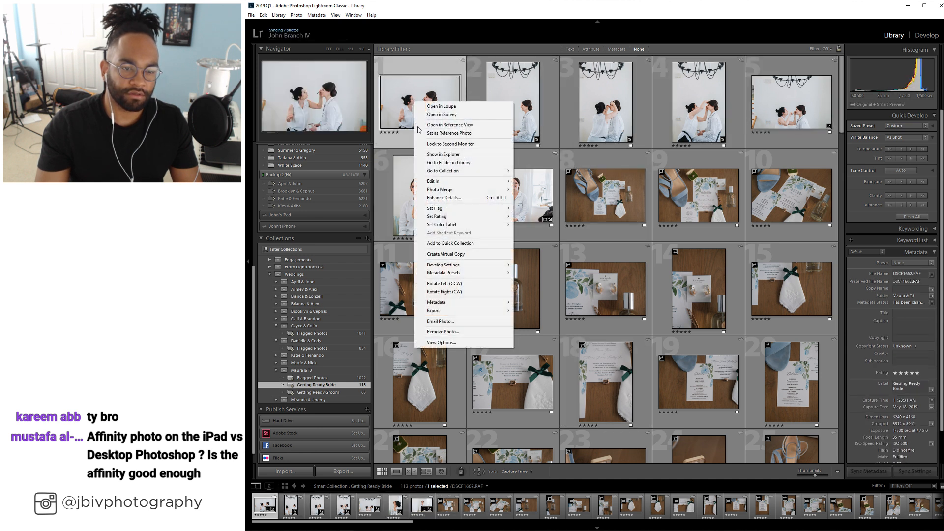
{"action": "mouse_move", "coordinate": [452, 182]}
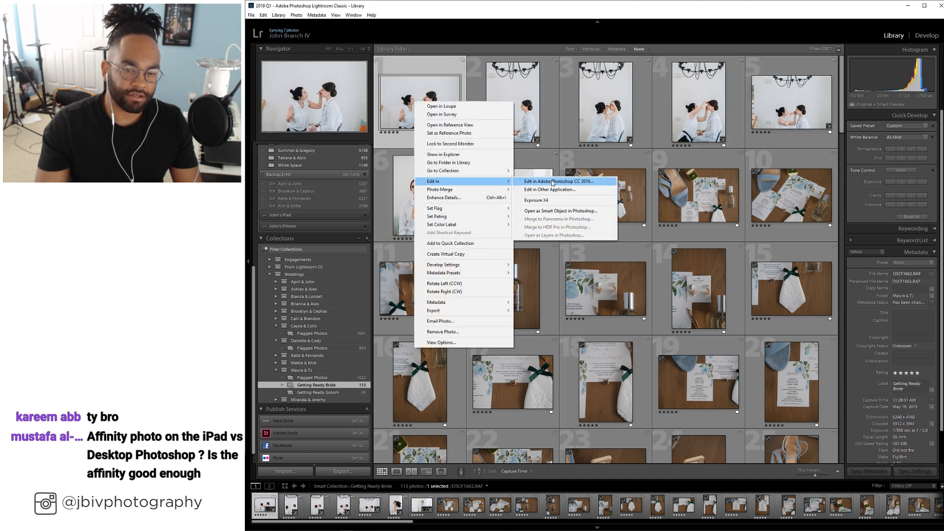
{"action": "left_click", "coordinate": [593, 182]}
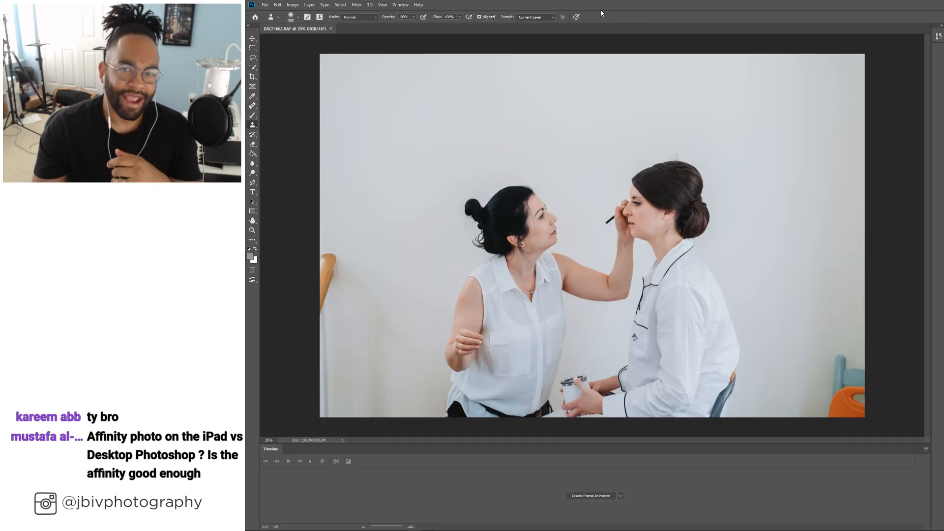
Select the orange and blue chairs in the photo's lower corner with the Lasso, replace them with wall, and deselect.
{"action": "double_click", "coordinate": [602, 13]}
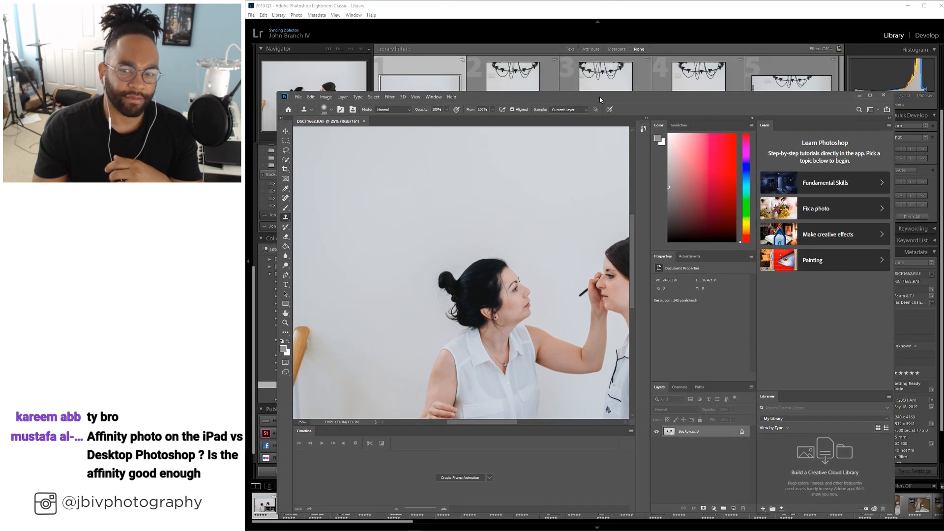
{"action": "left_click_drag", "start_coordinate": [600, 99], "coordinate": [601, 59]}
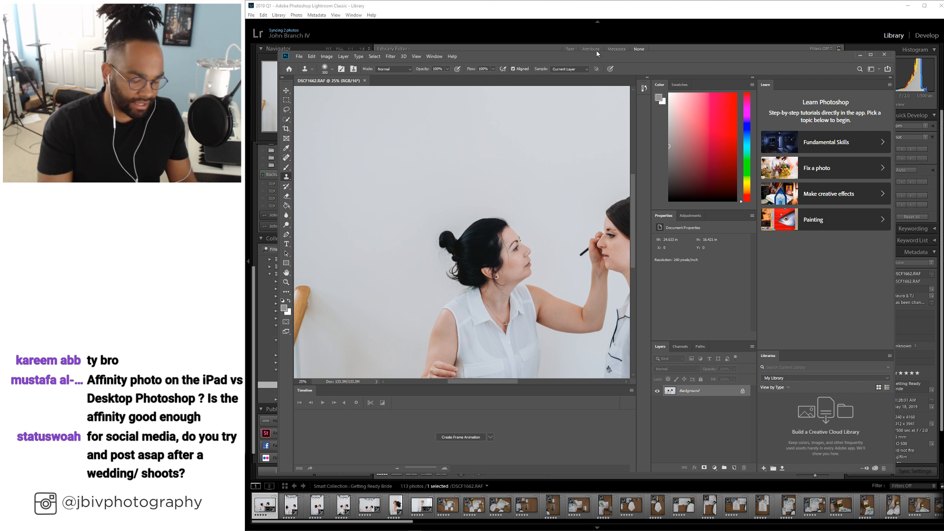
{"action": "key", "text": "ctrl+minus"}
{"action": "key", "text": "ctrl+minus"}
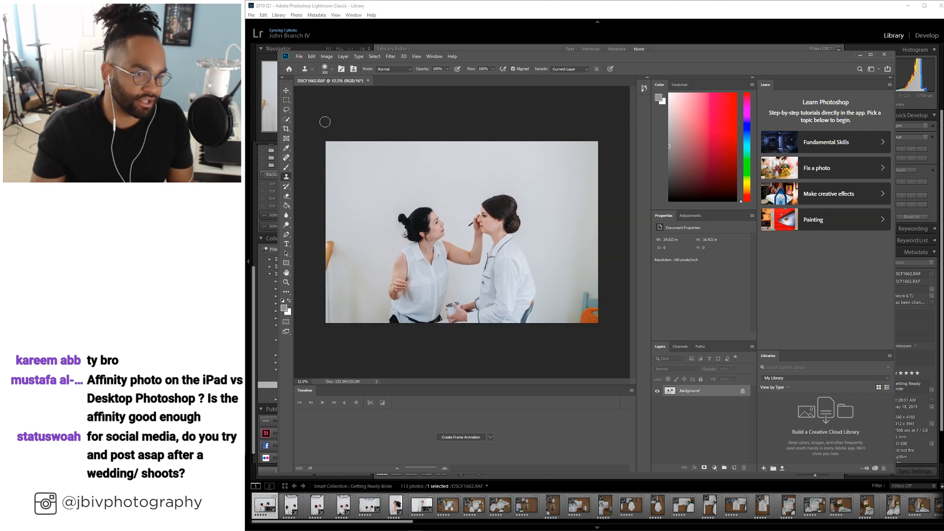
{"action": "left_click", "coordinate": [287, 110]}
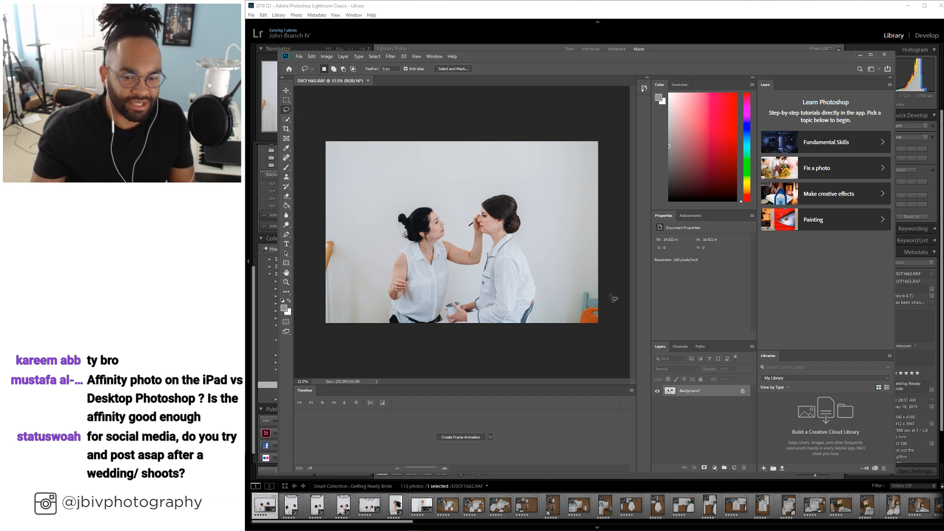
{"action": "mouse_move", "coordinate": [580, 291]}
{"action": "left_mouse_down"}
{"action": "mouse_move", "coordinate": [595, 335]}
{"action": "mouse_move", "coordinate": [619, 306]}
{"action": "mouse_move", "coordinate": [607, 306]}
{"action": "left_mouse_up"}
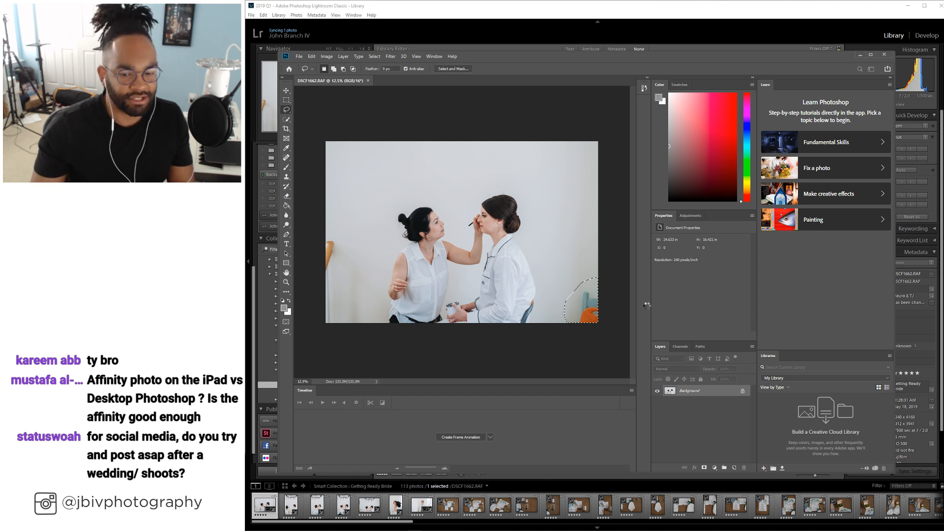
{"action": "key", "text": "ctrl+d"}
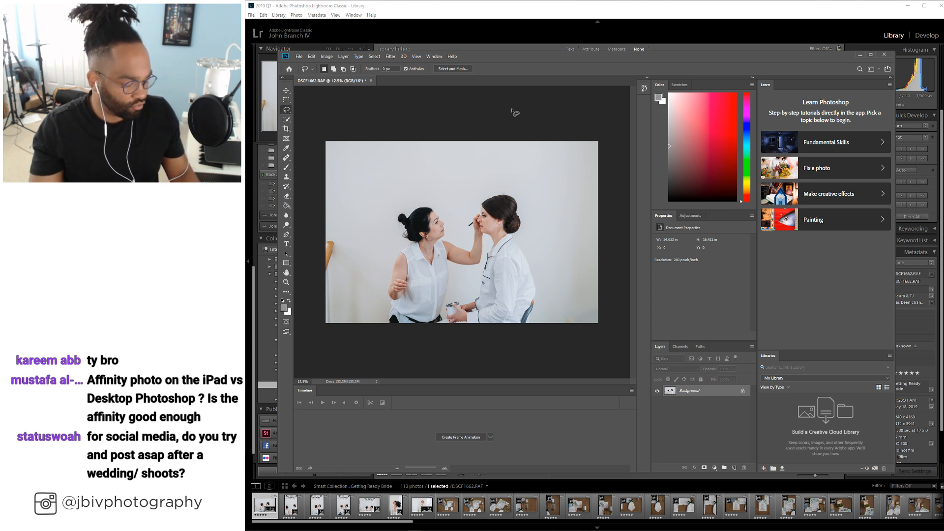
Save the retouched photo back to the Lightroom catalog and close Photoshop.
{"action": "left_click_drag", "start_coordinate": [527, 57], "coordinate": [532, 60]}
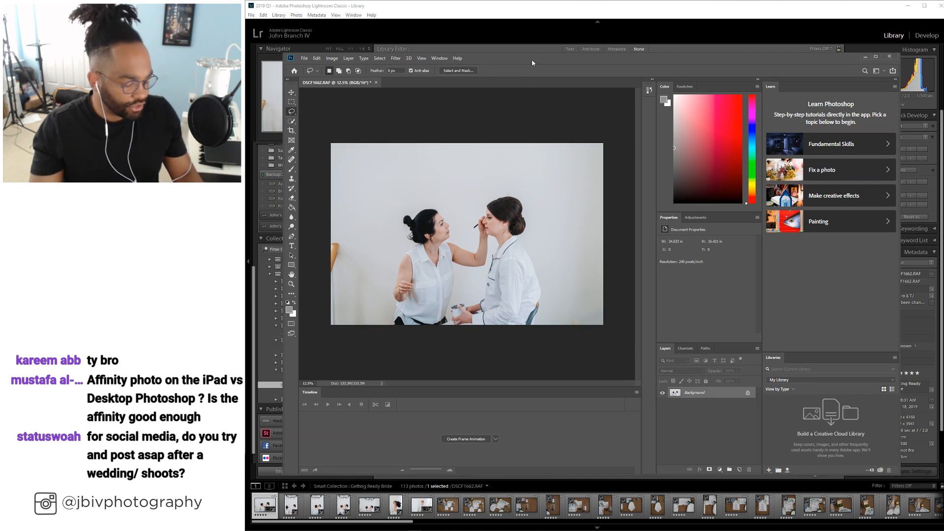
{"action": "key", "text": "ctrl+s"}
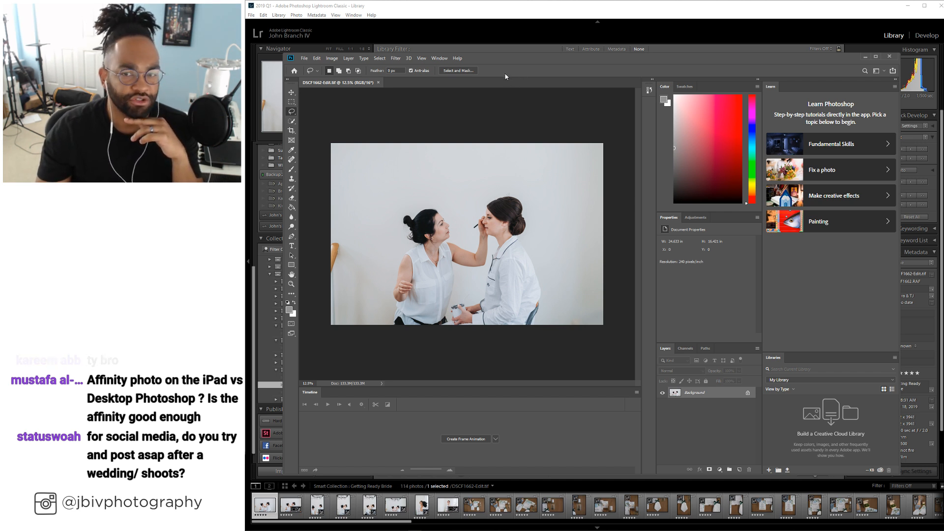
{"action": "left_click_drag", "start_coordinate": [695, 63], "coordinate": [709, 65]}
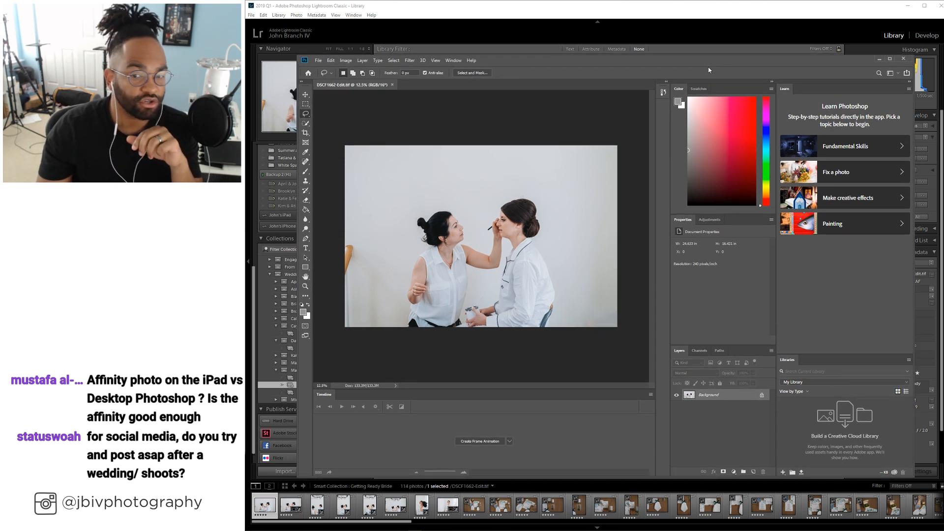
{"action": "left_click", "coordinate": [903, 60]}
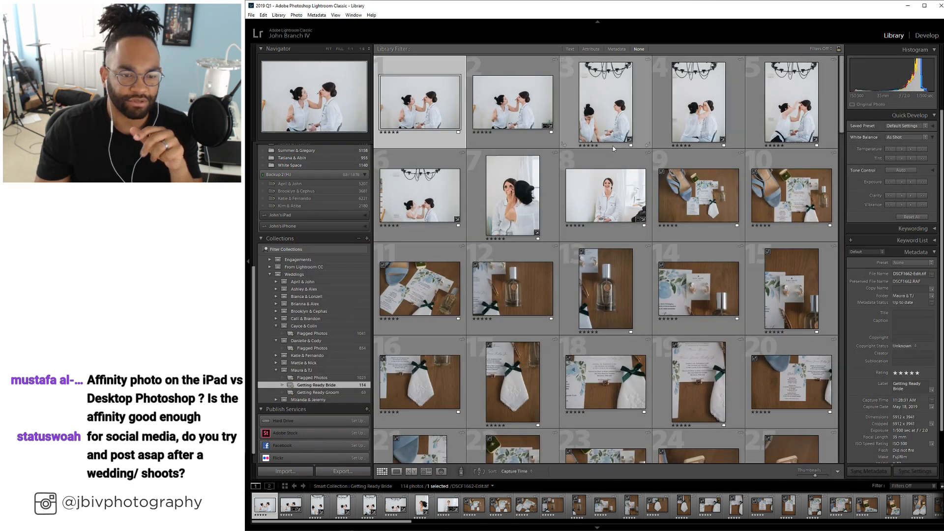
Unflag the original DSCF1662.RAF so that only its retouched copy stays in the Getting Ready Bride collection.
{"action": "left_click", "coordinate": [494, 116]}
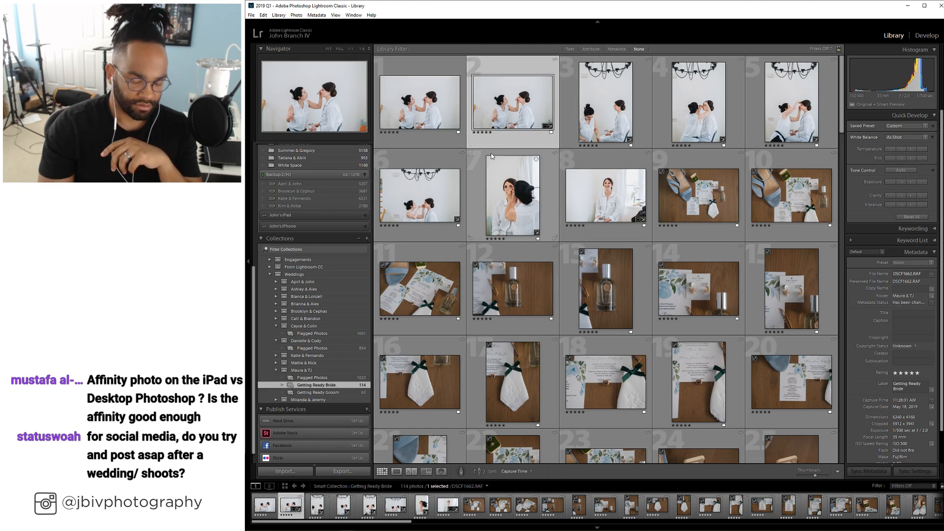
{"action": "key", "text": "u"}
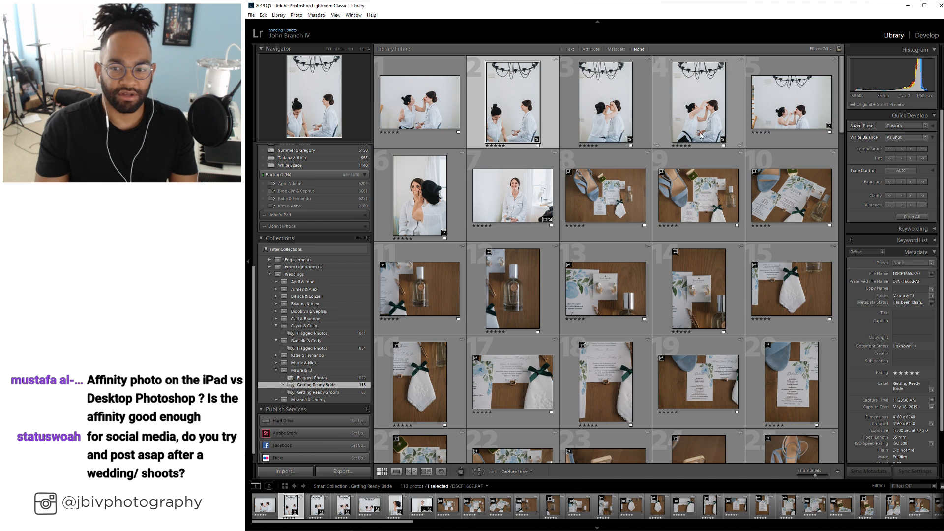
Open DSCF1665.RAF in Develop and straighten it with the Level Upright correction.
{"action": "left_click", "coordinate": [927, 35]}
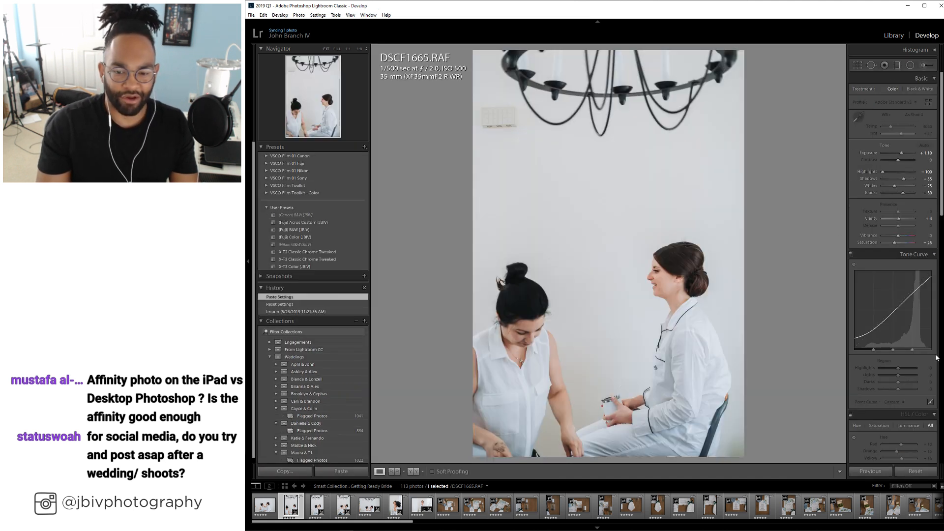
{"action": "scroll", "coordinate": [908, 333], "scroll_direction": "down", "scroll_amount": 10}
{"action": "left_click", "coordinate": [871, 331]}
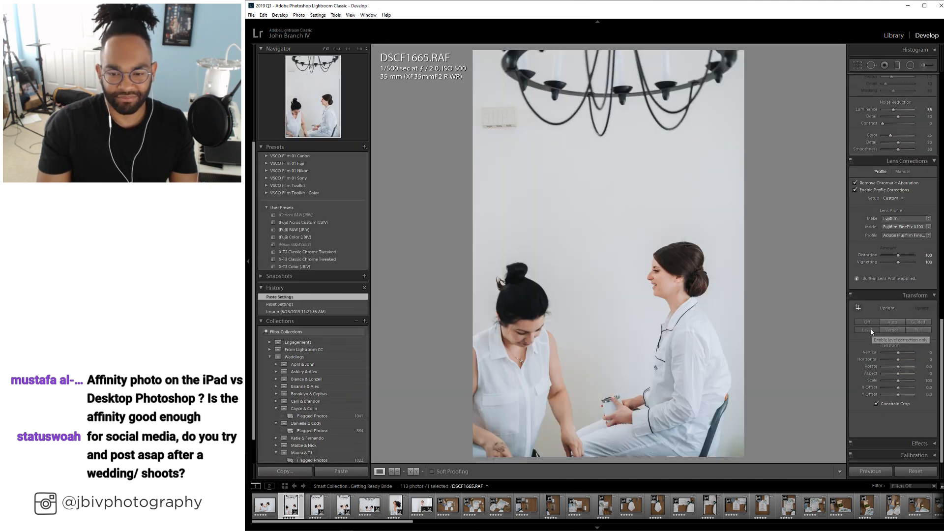
Remove the wall box below the chandelier in DSCF1665.RAF with a Heal spot.
{"action": "left_click", "coordinate": [872, 65]}
{"action": "left_click", "coordinate": [500, 119]}
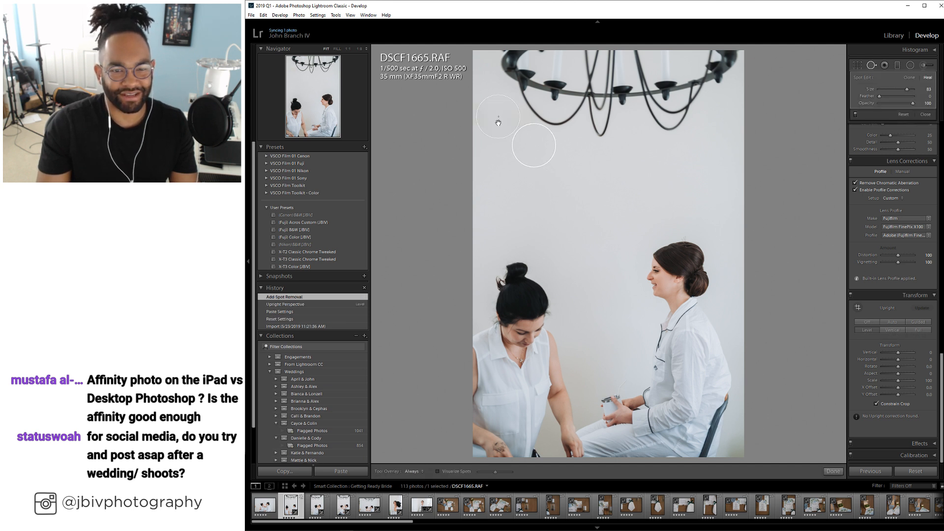
{"action": "left_click", "coordinate": [872, 66]}
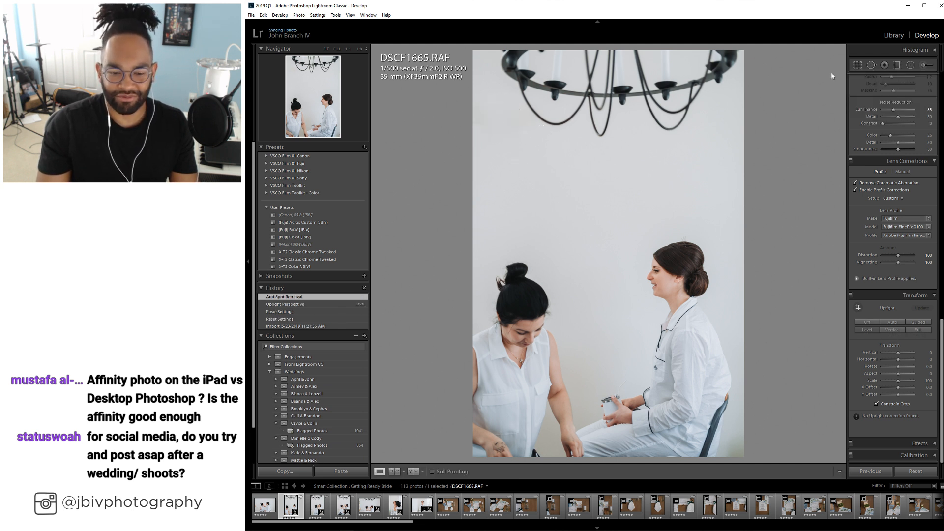
In DSCF1667.RAF, heal away the yellow object in the lower corner, sampling the wall above it, and the light switches.
{"action": "key", "text": "Right"}
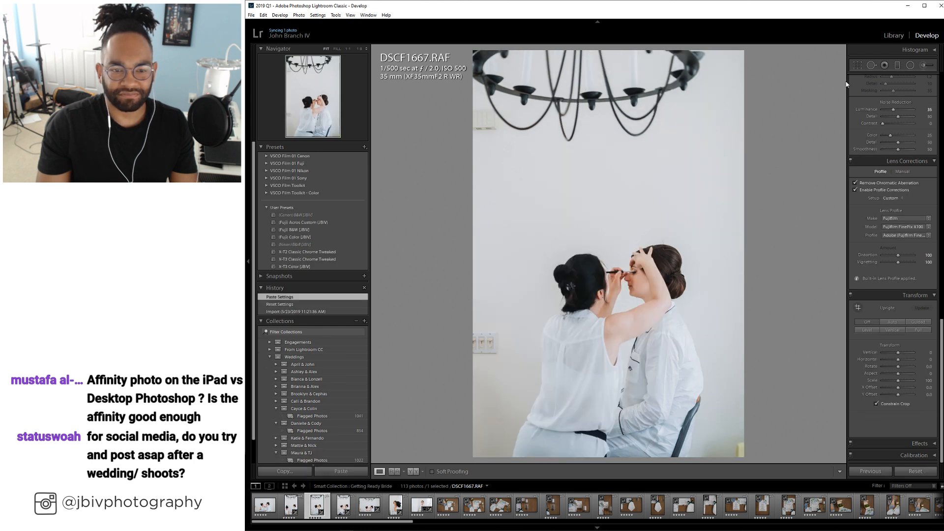
{"action": "left_click", "coordinate": [871, 65]}
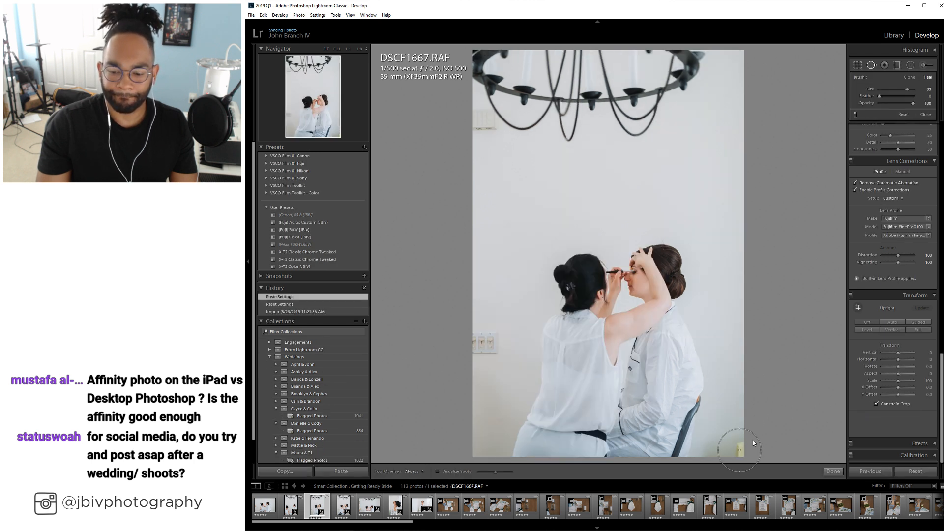
{"action": "left_click", "coordinate": [740, 450]}
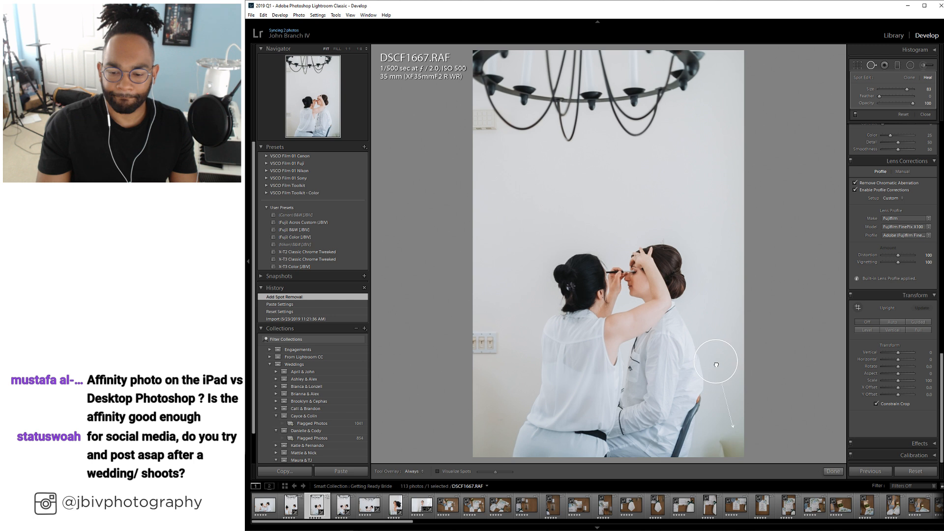
{"action": "left_click_drag", "start_coordinate": [717, 365], "coordinate": [732, 358]}
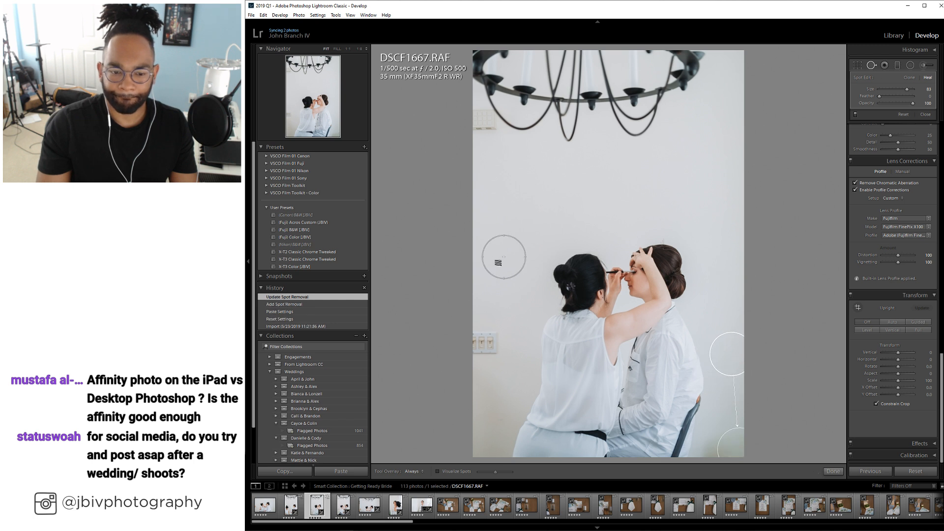
{"action": "left_click", "coordinate": [485, 344]}
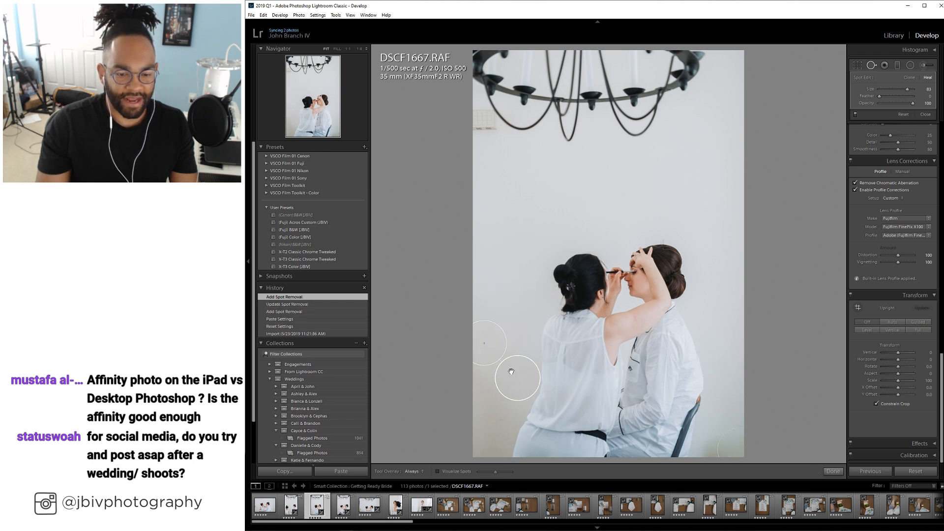
Heal the wall box beside the chandelier in DSCF1667.RAF, sampling the clean wall below it, and adjust the spot.
{"action": "left_click", "coordinate": [475, 126]}
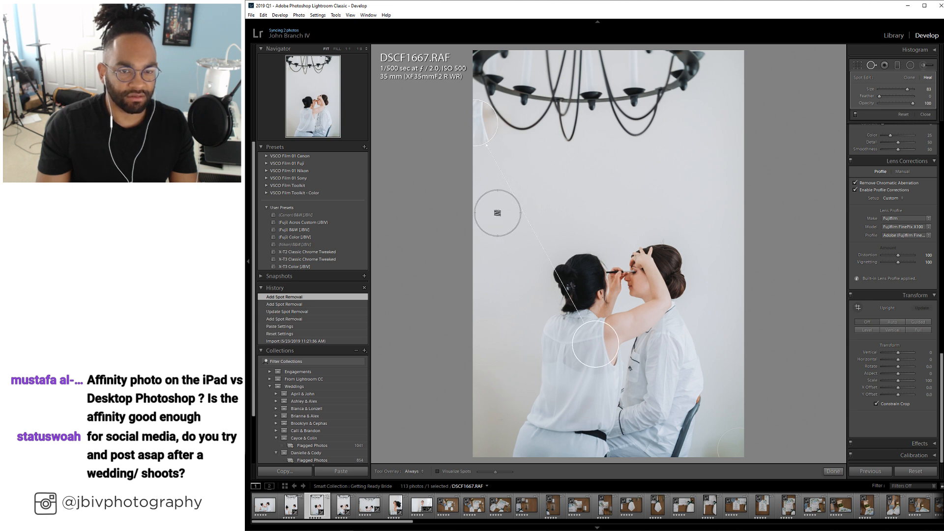
{"action": "left_click_drag", "start_coordinate": [517, 224], "coordinate": [514, 223]}
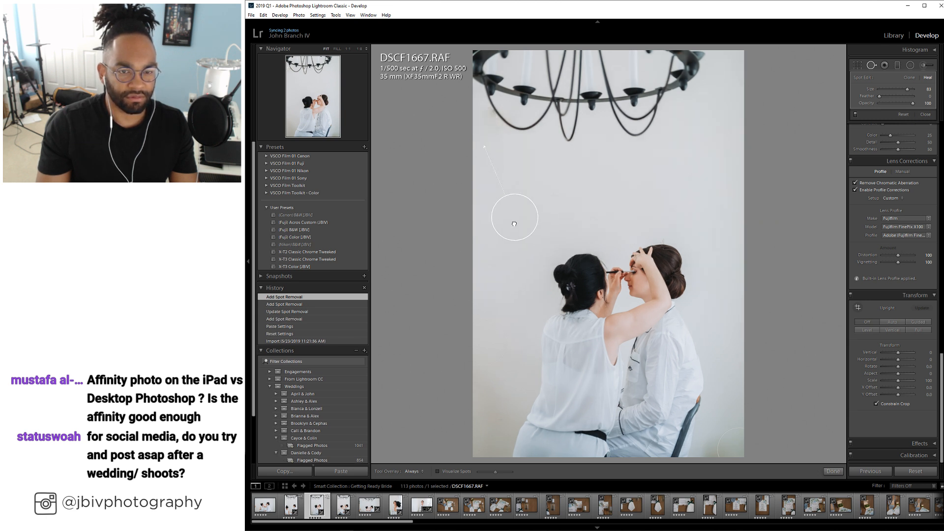
{"action": "left_click", "coordinate": [871, 66]}
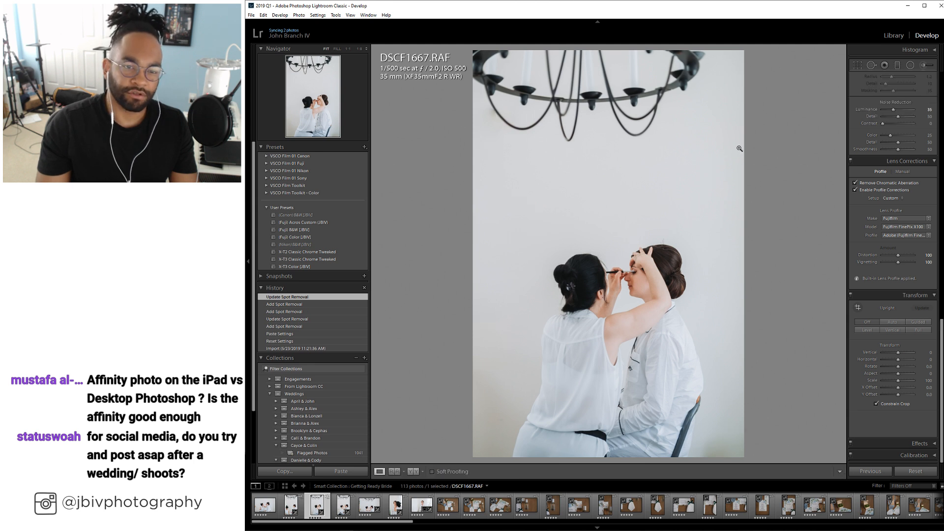
{"action": "left_click", "coordinate": [871, 65]}
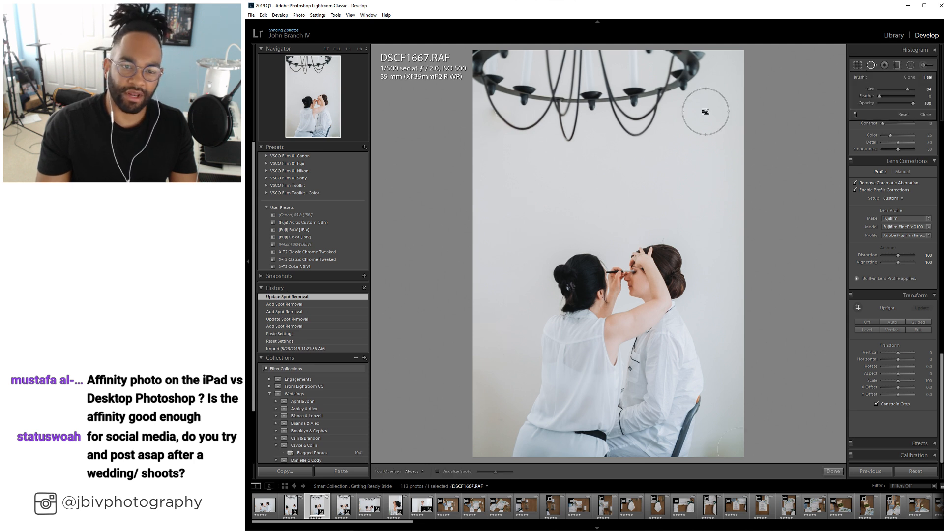
{"action": "left_click", "coordinate": [487, 121]}
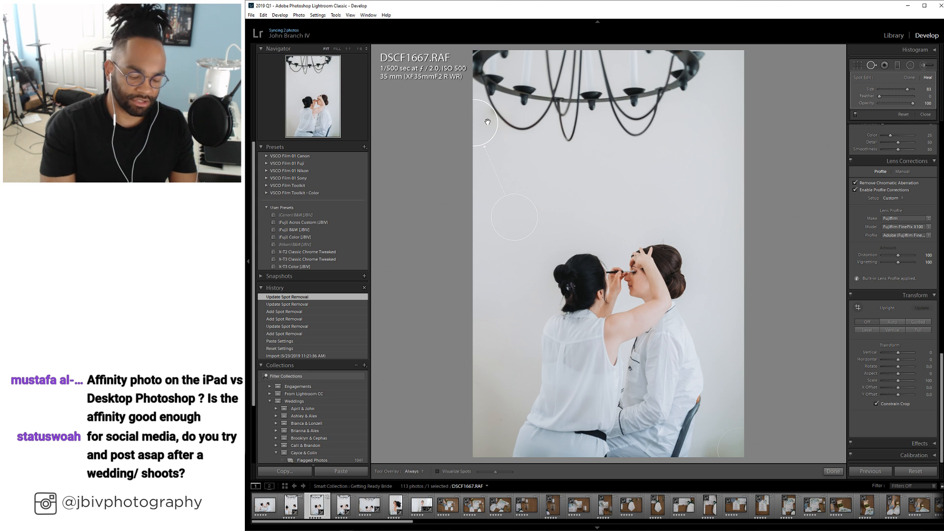
Delete the Heal spot covering the wall box beside the chandelier in DSCF1667.RAF and stay on that photo.
{"action": "key", "text": "Delete"}
{"action": "left_click", "coordinate": [871, 66]}
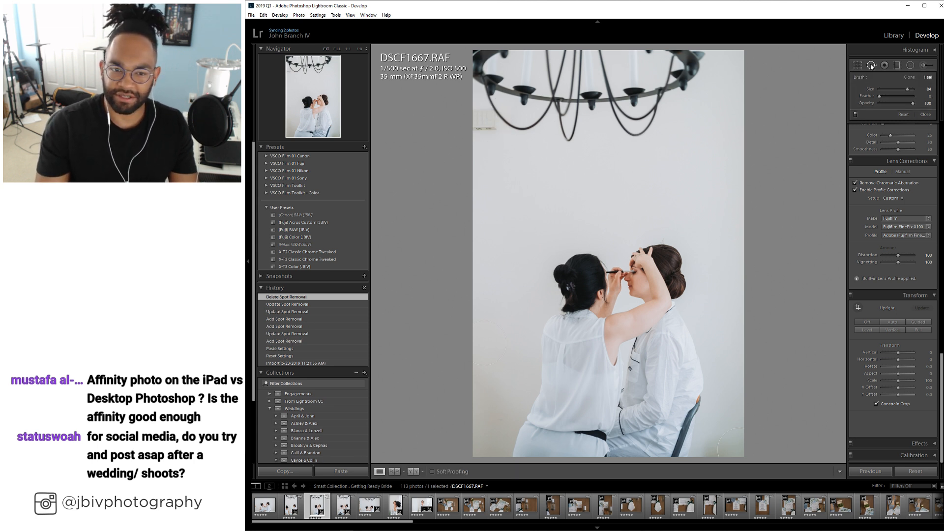
{"action": "key", "text": "Right"}
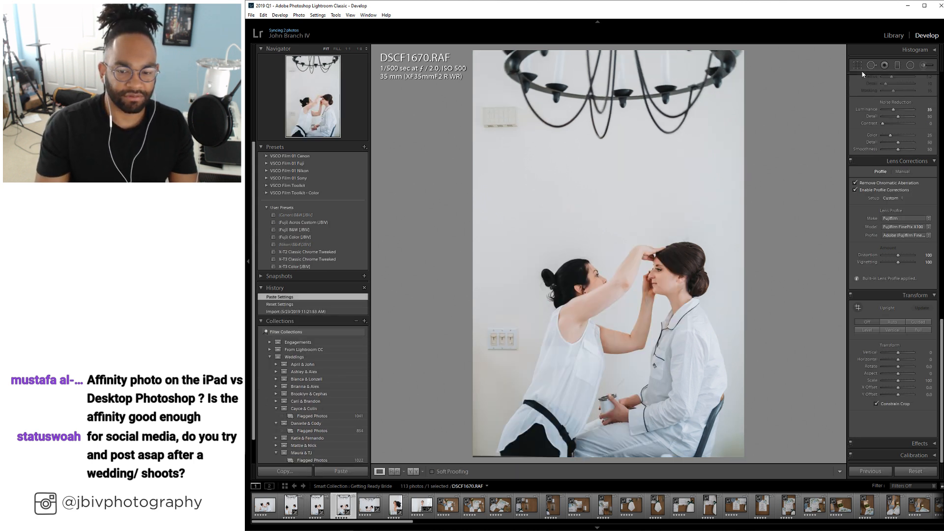
{"action": "key", "text": "Left"}
Apply the (Fuji) B&W [JBIV] preset to DSCF1667.RAF and set Exposure to +0.40 and Highlights to -55.
{"action": "left_click", "coordinate": [322, 229]}
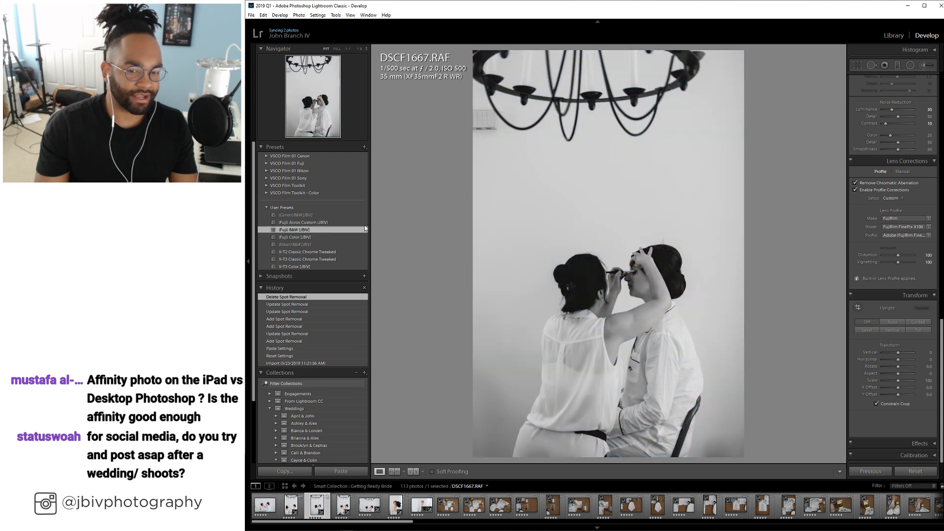
{"action": "scroll", "coordinate": [888, 148], "scroll_direction": "up", "scroll_amount": 10}
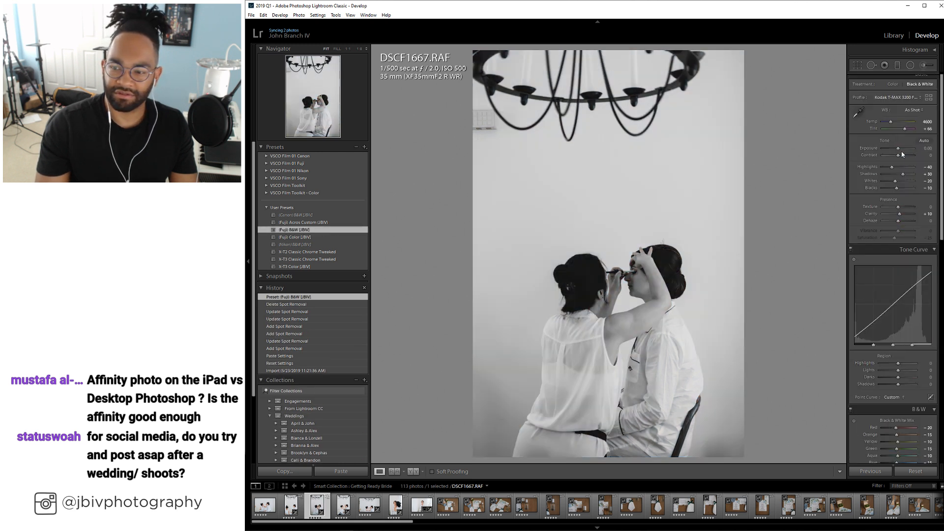
{"action": "key", "text": "Up"}
{"action": "key", "text": "Up"}
{"action": "key", "text": "Down"}
{"action": "key", "text": "Down"}
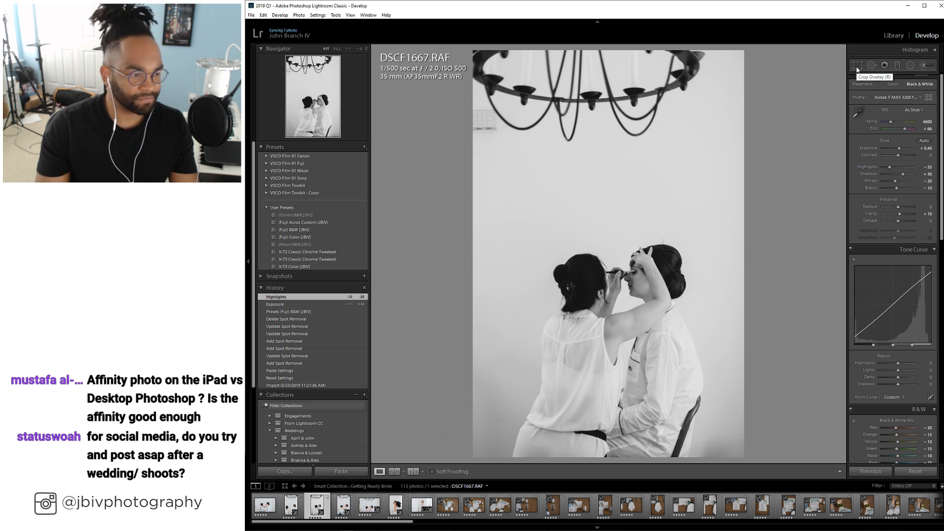
In DSCF1670.RAF, remove the wall box beside the chandelier and the light switches with Heal spots.
{"action": "key", "text": "Right"}
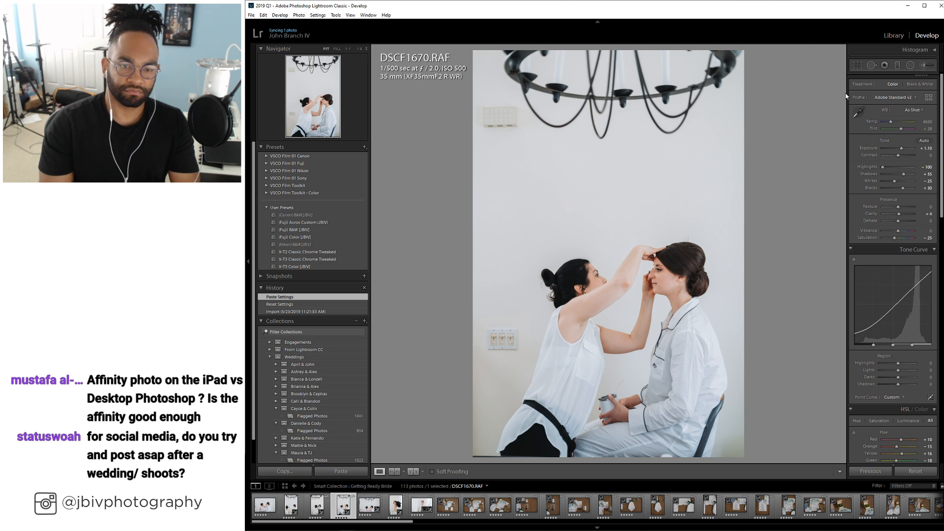
{"action": "left_click", "coordinate": [869, 66]}
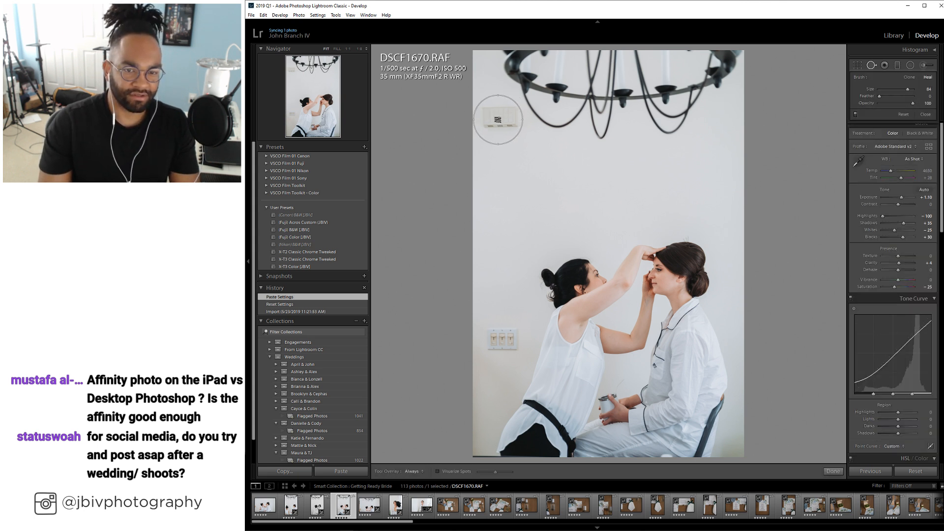
{"action": "left_click", "coordinate": [497, 118]}
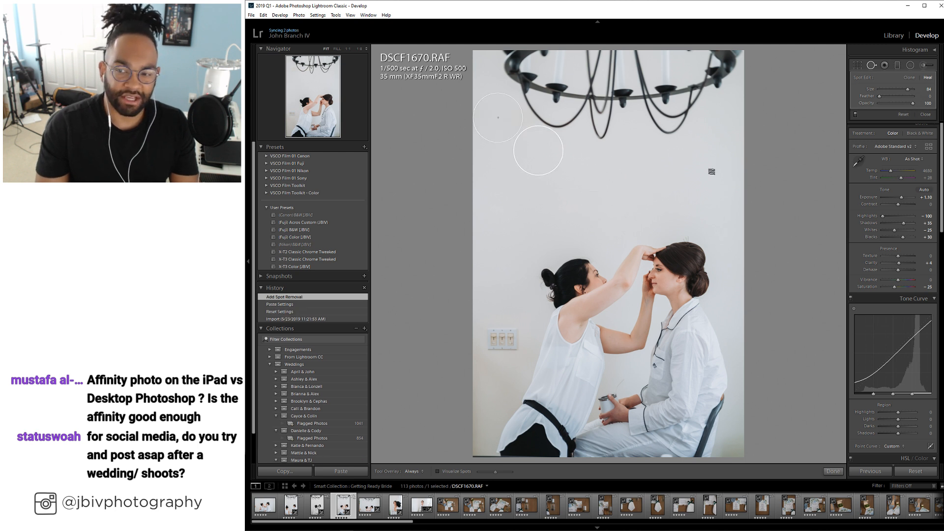
{"action": "left_click", "coordinate": [500, 340]}
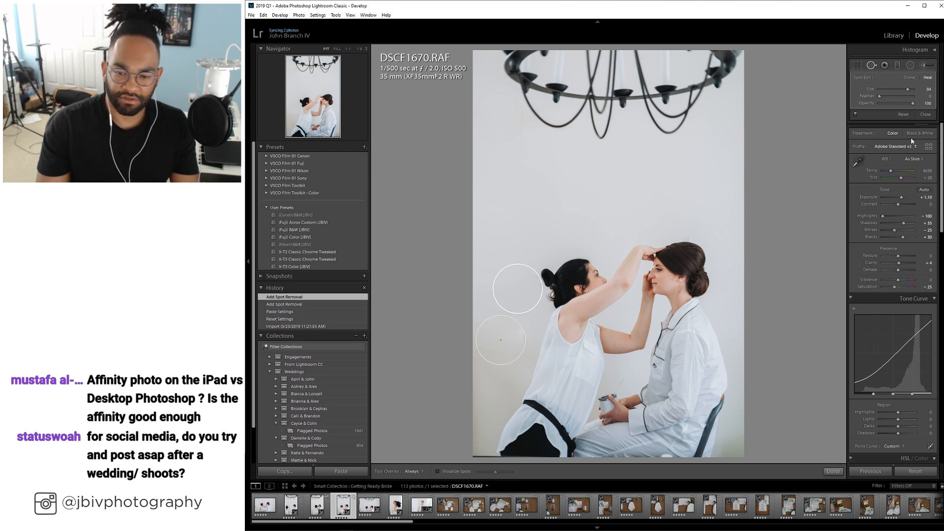
{"action": "left_click", "coordinate": [871, 66]}
Crop DSCF1670.RAF slightly tighter at its original aspect ratio and reposition the photo within the crop.
{"action": "left_click", "coordinate": [854, 63]}
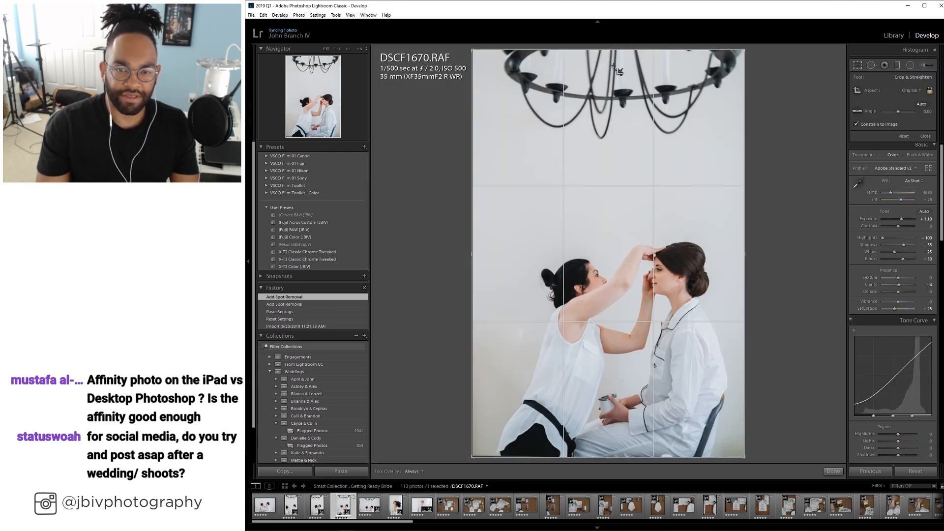
{"action": "left_click_drag", "start_coordinate": [613, 61], "coordinate": [613, 63]}
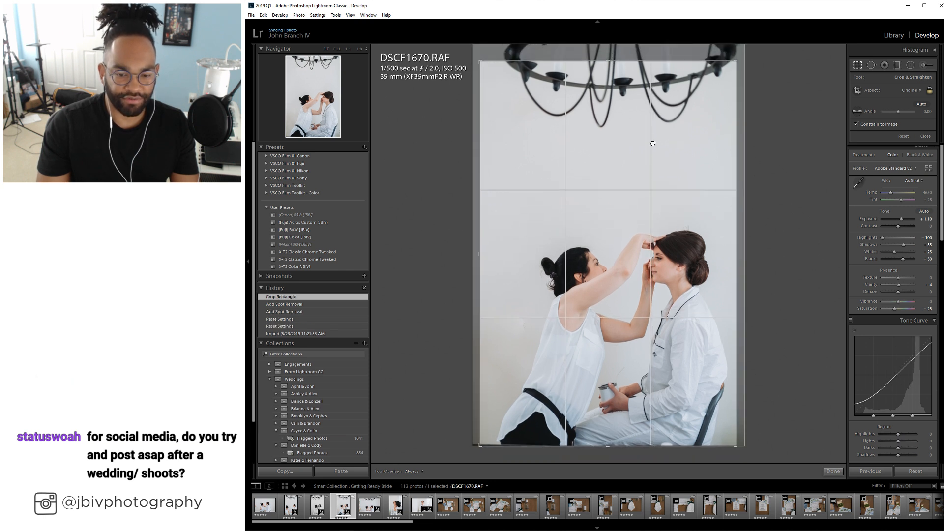
{"action": "left_click_drag", "start_coordinate": [651, 141], "coordinate": [632, 135]}
{"action": "left_click", "coordinate": [856, 68]}
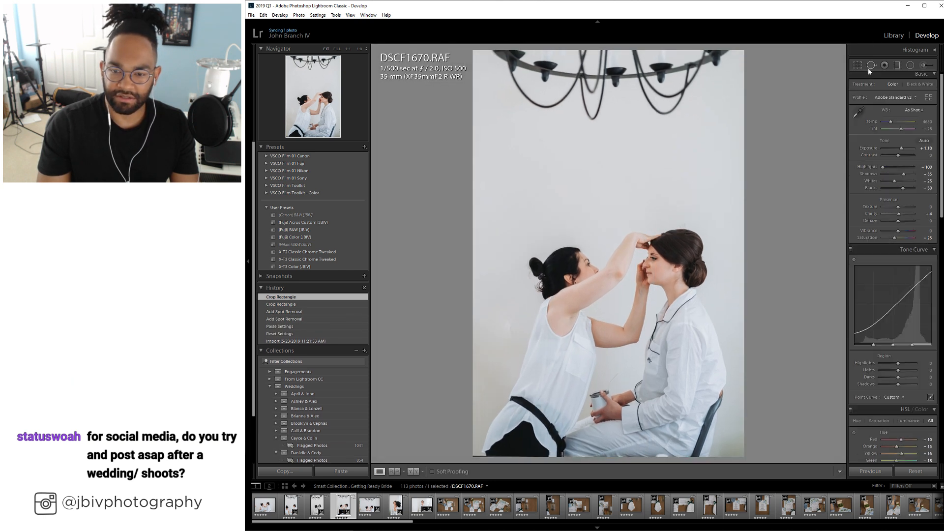
Adjust the Heal spot over the light switches in DSCF1670.RAF, moving its sample area to the clean wall above.
{"action": "left_click", "coordinate": [872, 66]}
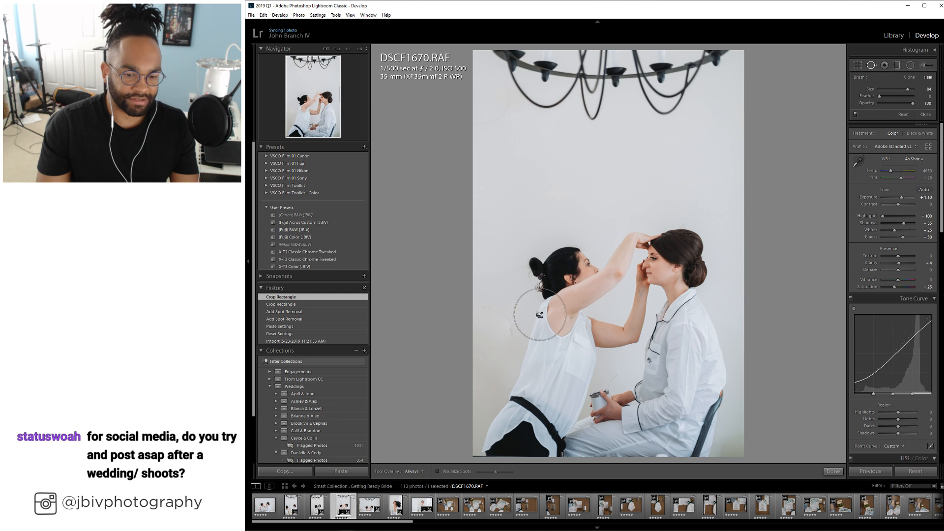
{"action": "left_click", "coordinate": [495, 331]}
{"action": "left_click_drag", "start_coordinate": [505, 268], "coordinate": [500, 254]}
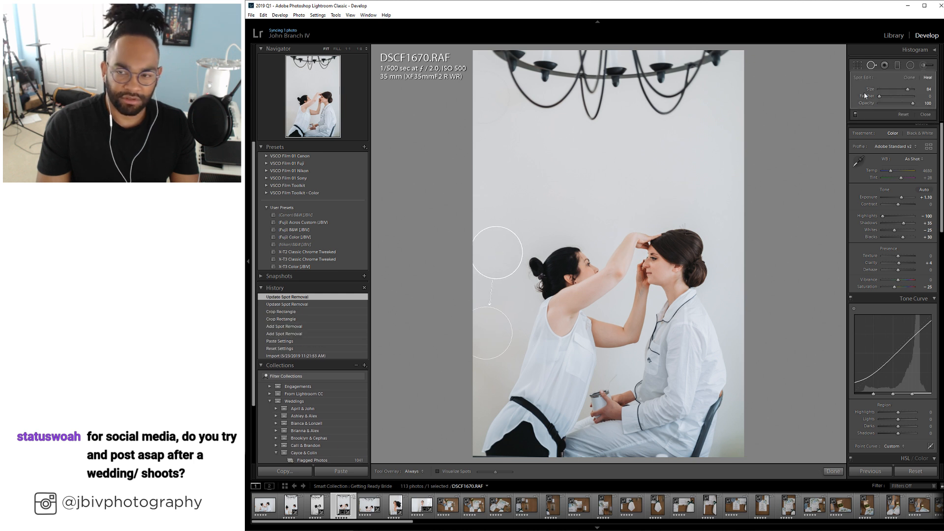
{"action": "left_click", "coordinate": [870, 68]}
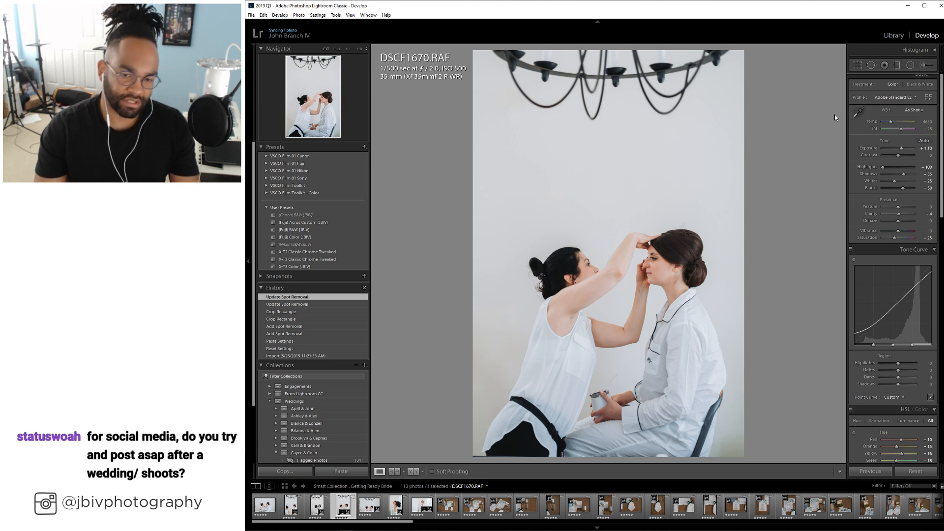
Apply the (Fuji) B&W [JBIV] preset to DSCF1672.RAF and set its Exposure to +0.50.
{"action": "key", "text": "Right"}
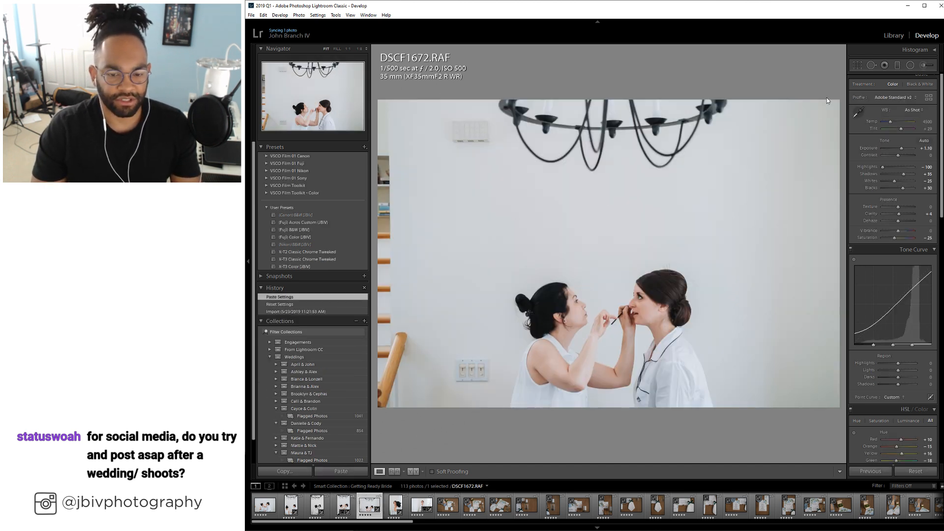
{"action": "left_click", "coordinate": [295, 230]}
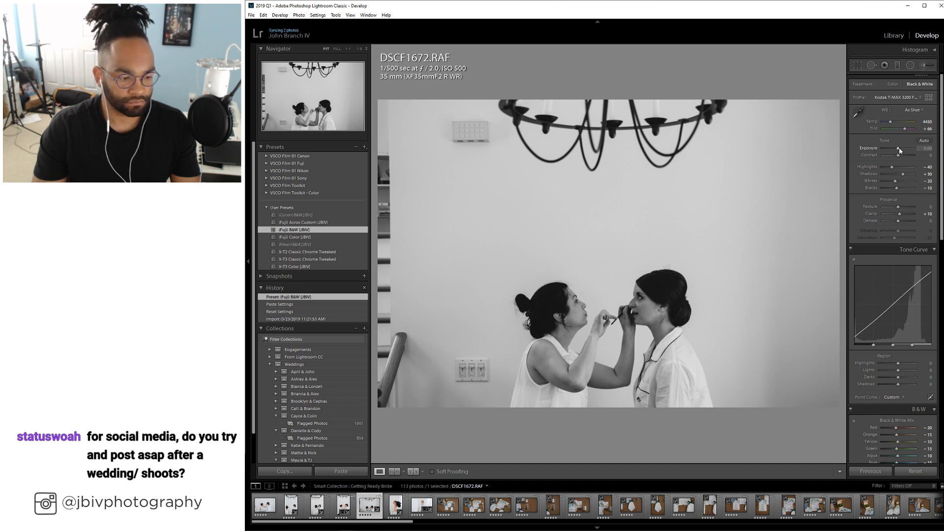
{"action": "left_click_drag", "start_coordinate": [894, 153], "coordinate": [897, 151]}
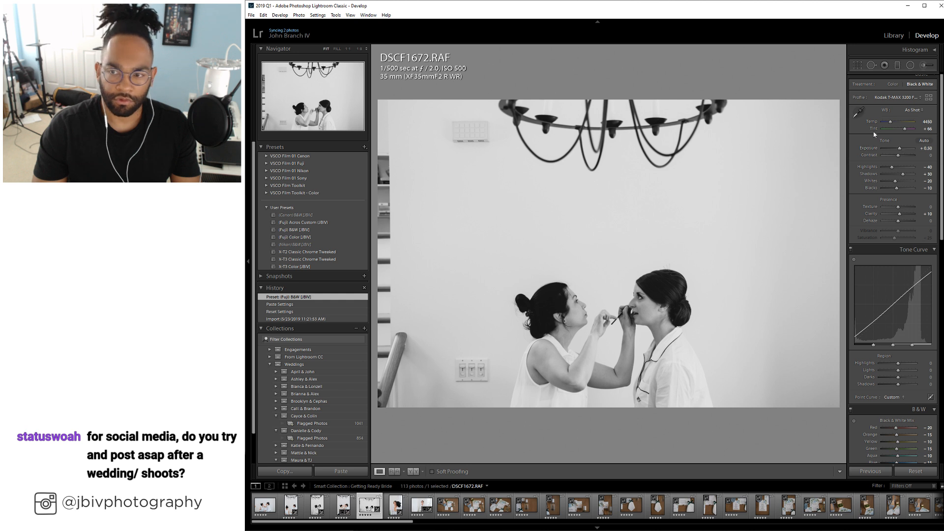
Crop DSCF1672.RAF at its original aspect ratio to cut off the ladder and the upper chandelier.
{"action": "left_click", "coordinate": [857, 65]}
{"action": "left_click_drag", "start_coordinate": [607, 98], "coordinate": [612, 115]}
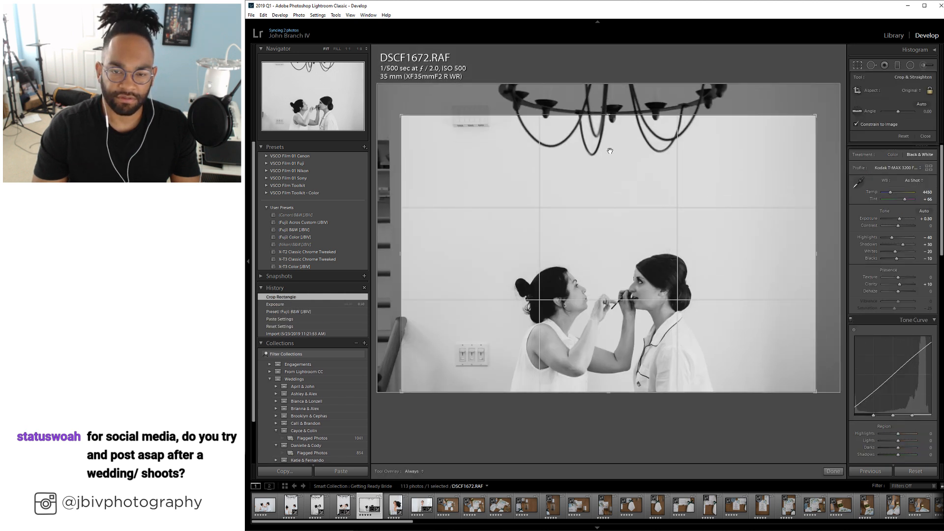
{"action": "left_click_drag", "start_coordinate": [609, 151], "coordinate": [608, 149]}
{"action": "key", "text": "r"}
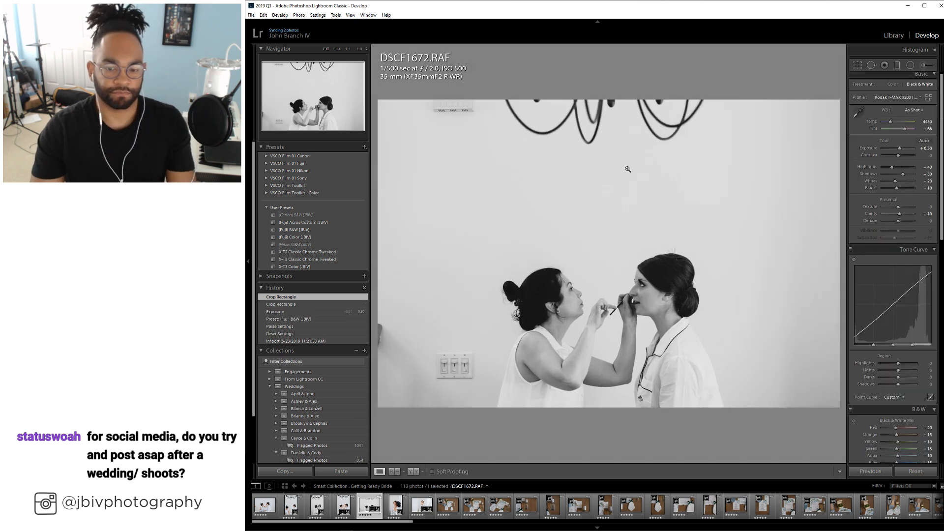
Remove the wall box remnant and the light switches from DSCF1672.RAF with Heal spots.
{"action": "left_click", "coordinate": [871, 66]}
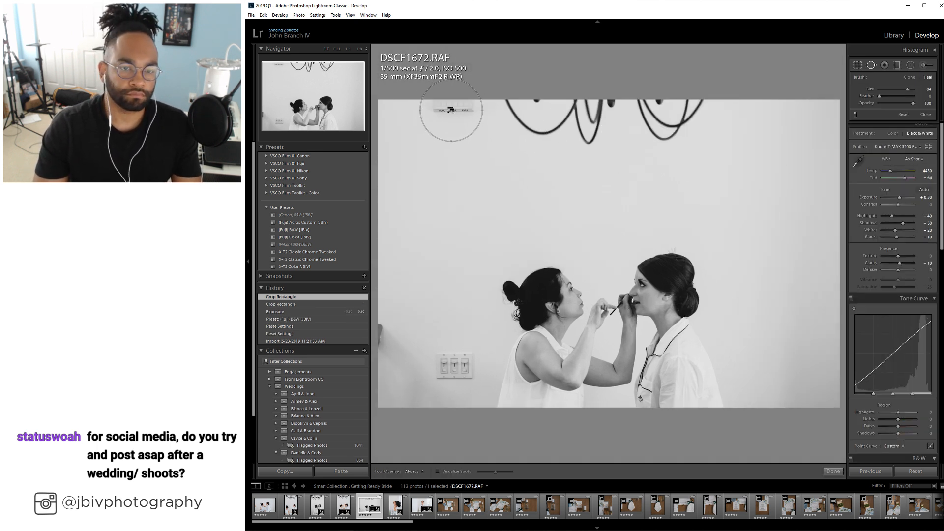
{"action": "left_click", "coordinate": [451, 109]}
{"action": "left_click", "coordinate": [452, 364]}
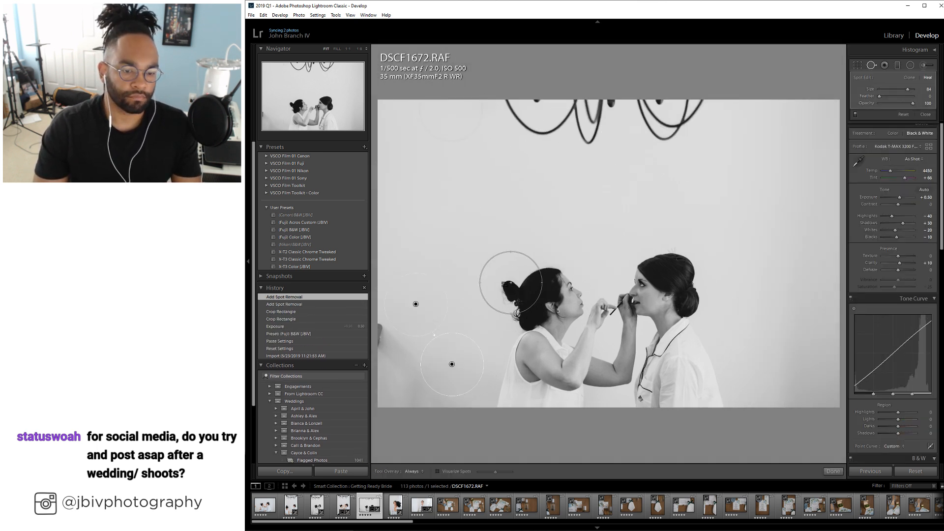
{"action": "left_click", "coordinate": [870, 67]}
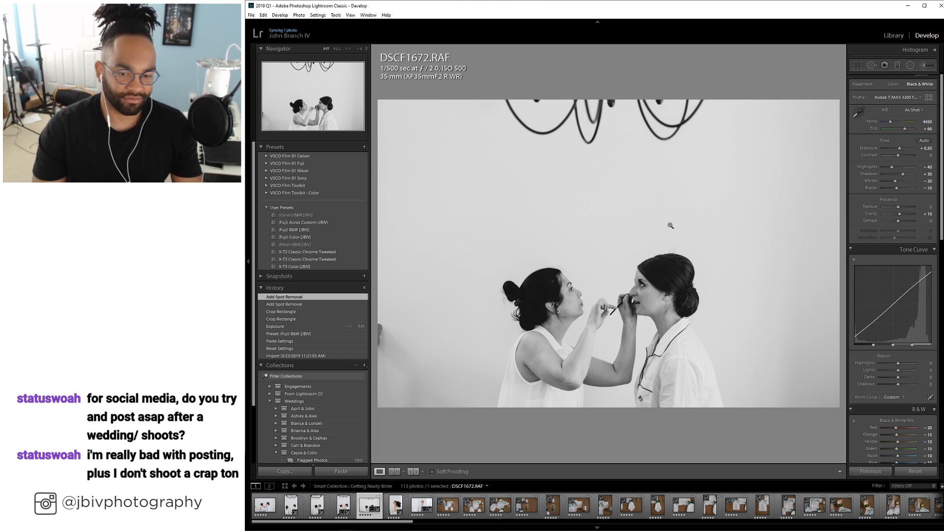
Try to heal away the remaining chandelier in DSCF1672.RAF by sampling the wall below, and delete that spot.
{"action": "left_click", "coordinate": [871, 65]}
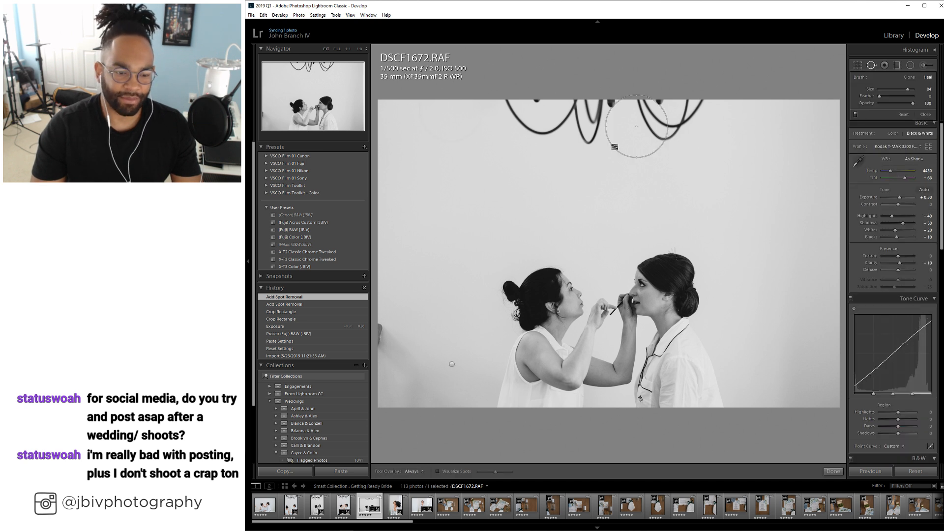
{"action": "left_click_drag", "start_coordinate": [714, 122], "coordinate": [473, 110]}
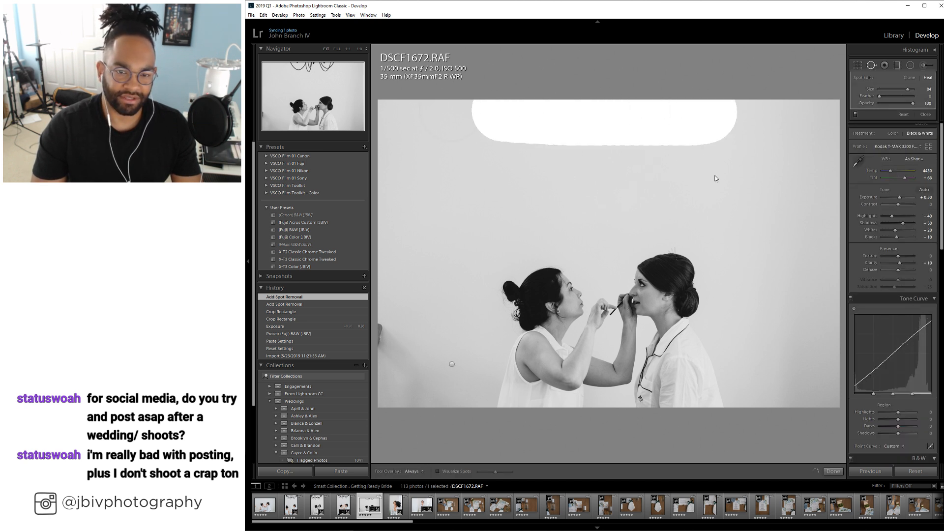
{"action": "left_click_drag", "start_coordinate": [700, 222], "coordinate": [684, 191]}
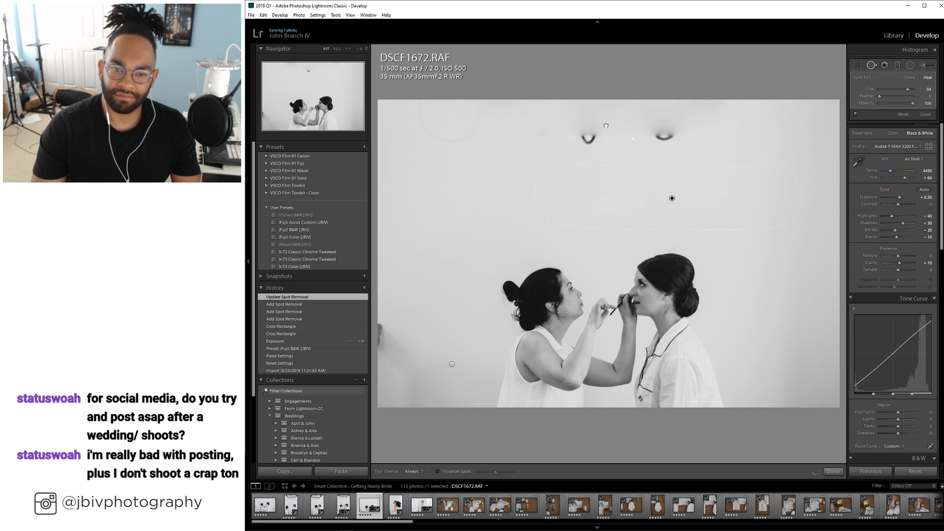
{"action": "left_click", "coordinate": [605, 134]}
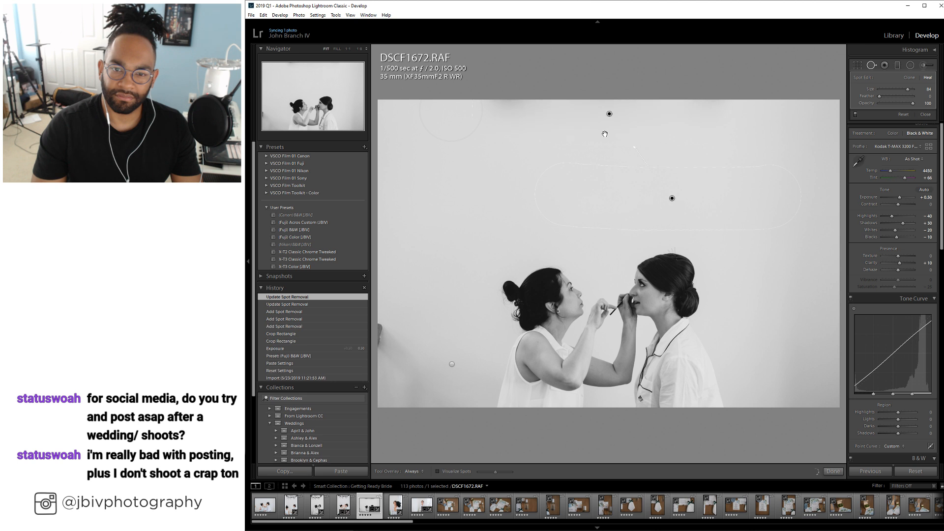
{"action": "key", "text": "Delete"}
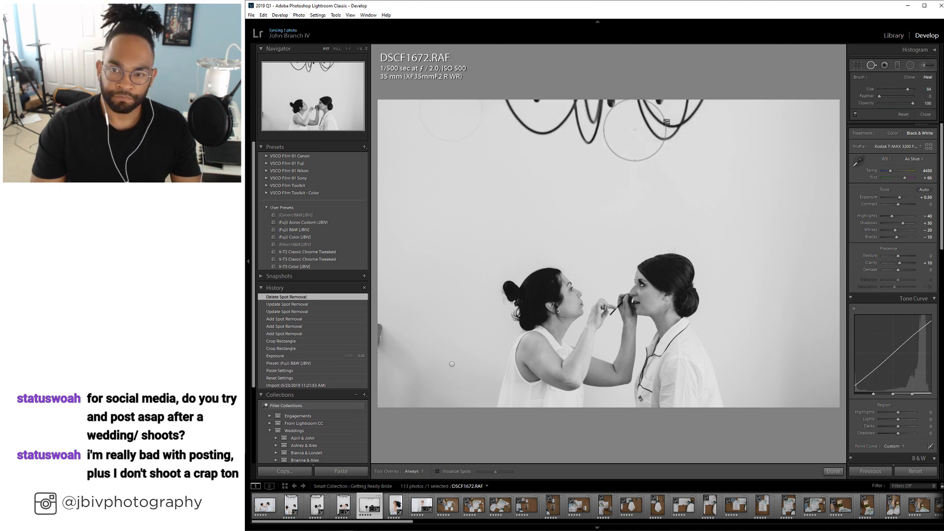
Paint a Heal stroke over the whole remaining chandelier in DSCF1672.RAF, sampling the clean wall above the women.
{"action": "mouse_move", "coordinate": [730, 120]}
{"action": "left_mouse_down"}
{"action": "mouse_move", "coordinate": [595, 106]}
{"action": "mouse_move", "coordinate": [518, 113]}
{"action": "left_mouse_up"}
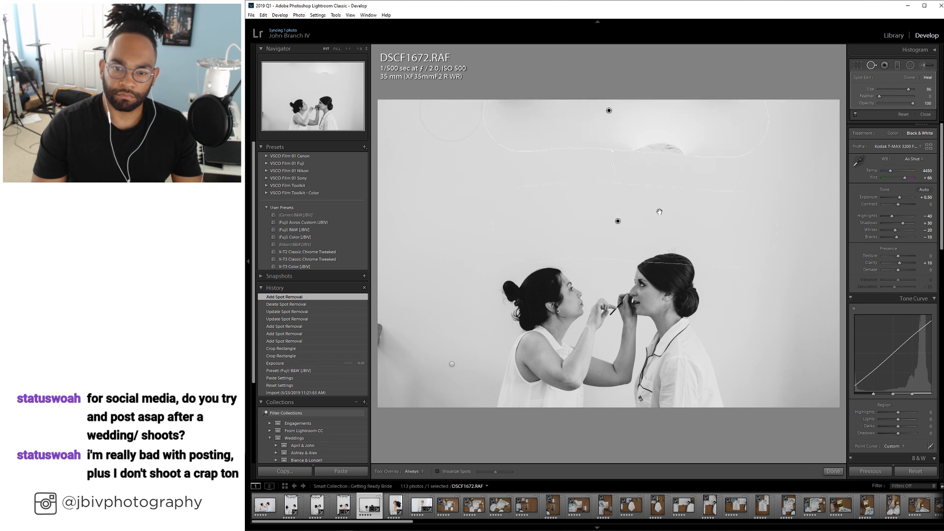
{"action": "left_click_drag", "start_coordinate": [644, 217], "coordinate": [636, 108]}
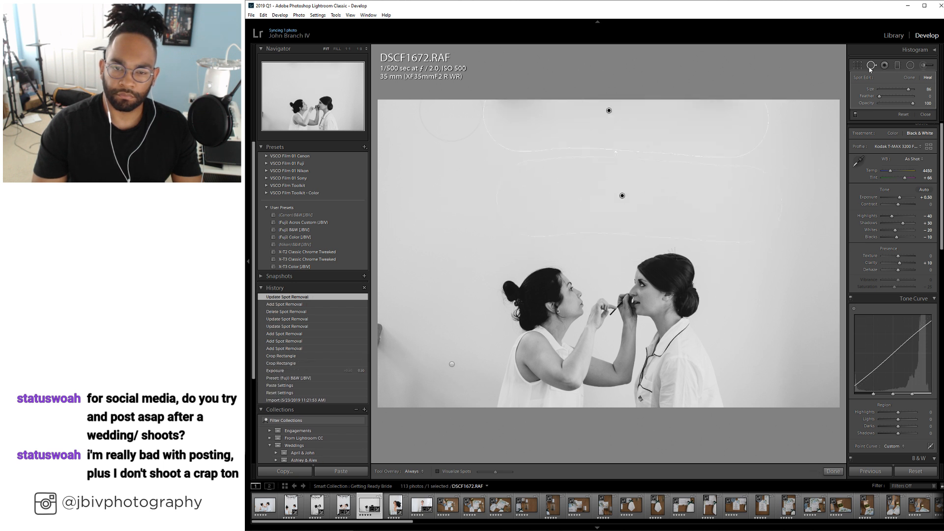
{"action": "left_click", "coordinate": [870, 66]}
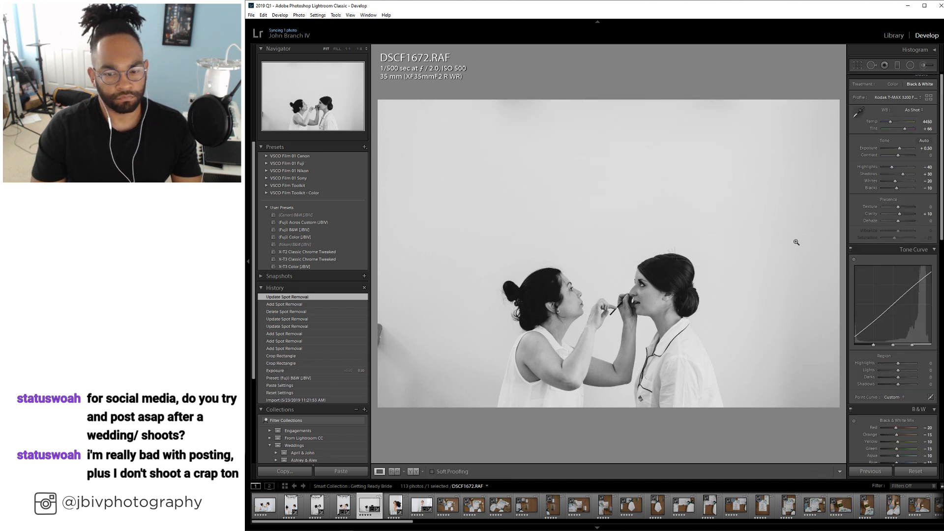
Apply the Level Upright correction to DSCF1676.RAF.
{"action": "key", "text": "Right"}
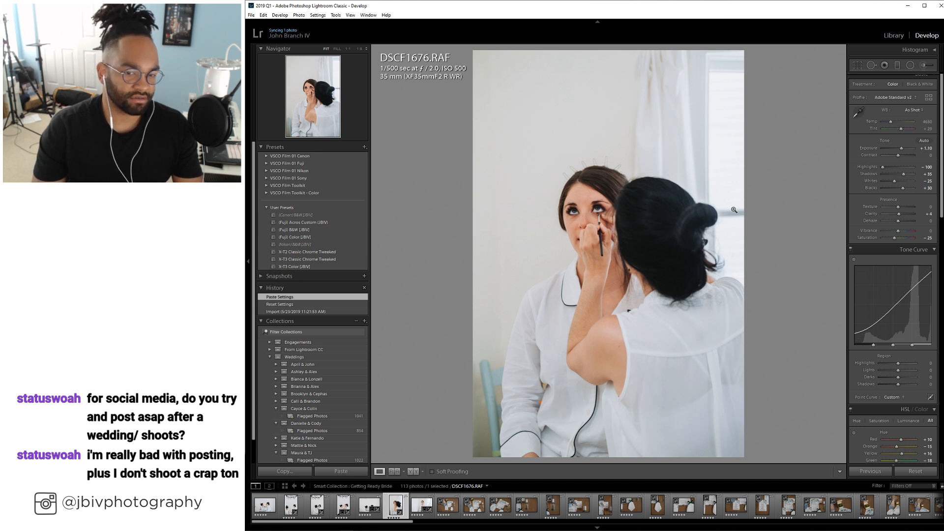
{"action": "scroll", "coordinate": [867, 323], "scroll_direction": "down", "scroll_amount": 10}
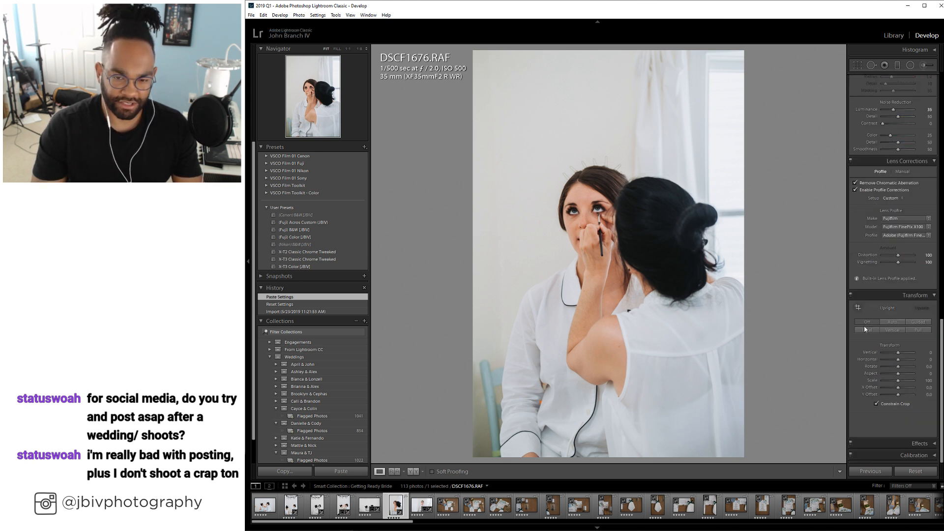
{"action": "left_click", "coordinate": [865, 329]}
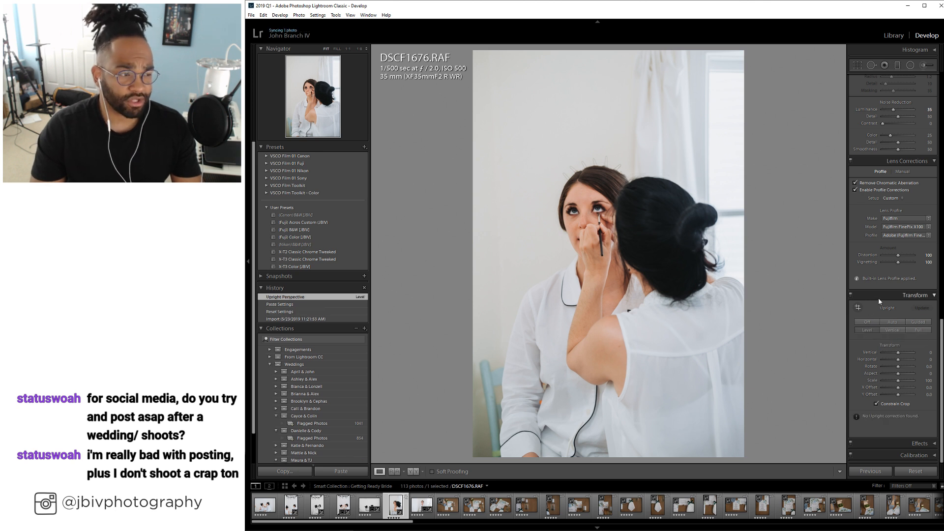
{"action": "scroll", "coordinate": [878, 298], "scroll_direction": "up", "scroll_amount": 10}
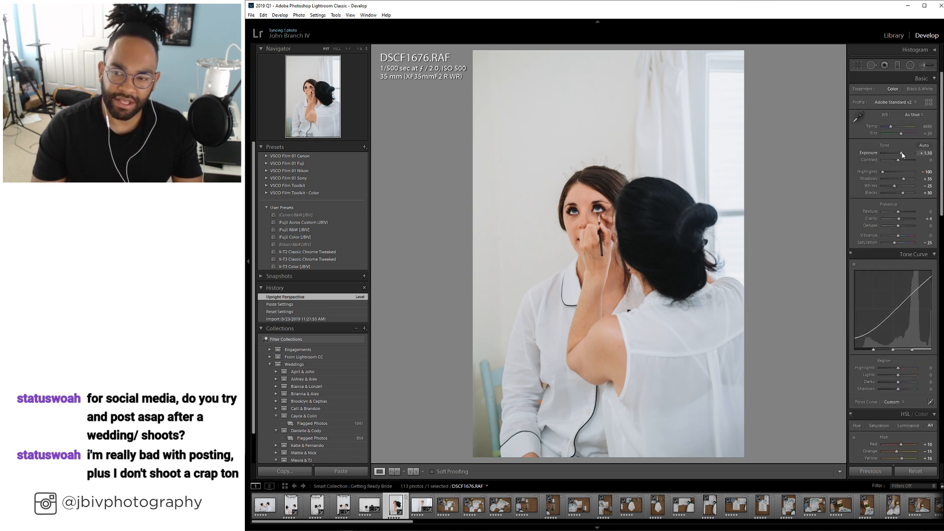
Set the Exposure of DSCF0671.RAF to +0.90 and crop the frame slightly tighter, trimming the top and shifting the bride within it.
{"action": "key", "text": "Right"}
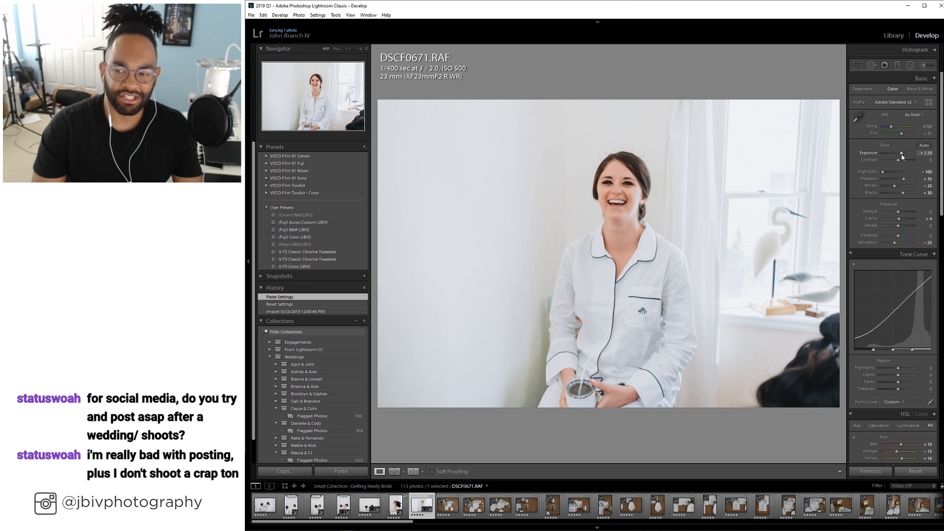
{"action": "left_click", "coordinate": [857, 65]}
{"action": "left_click_drag", "start_coordinate": [611, 100], "coordinate": [611, 106]}
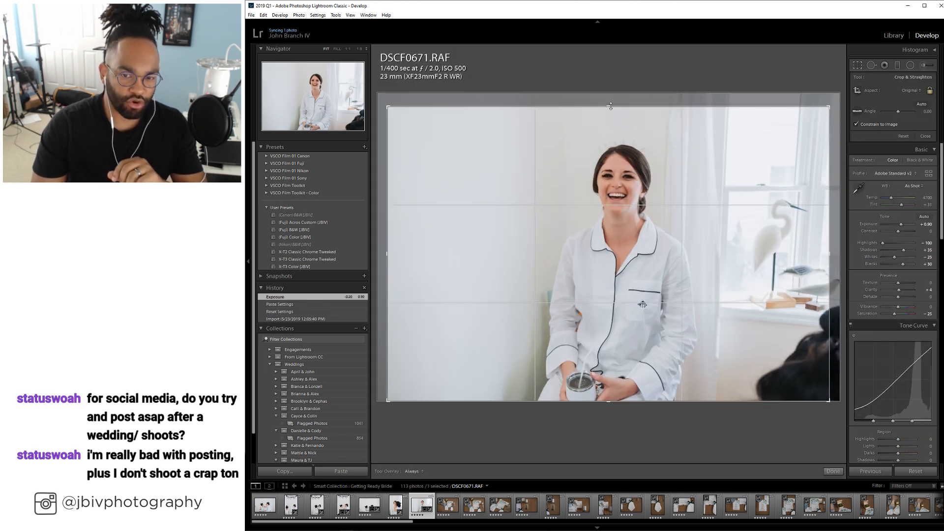
{"action": "left_click_drag", "start_coordinate": [630, 141], "coordinate": [621, 142]}
{"action": "key", "text": "Return"}
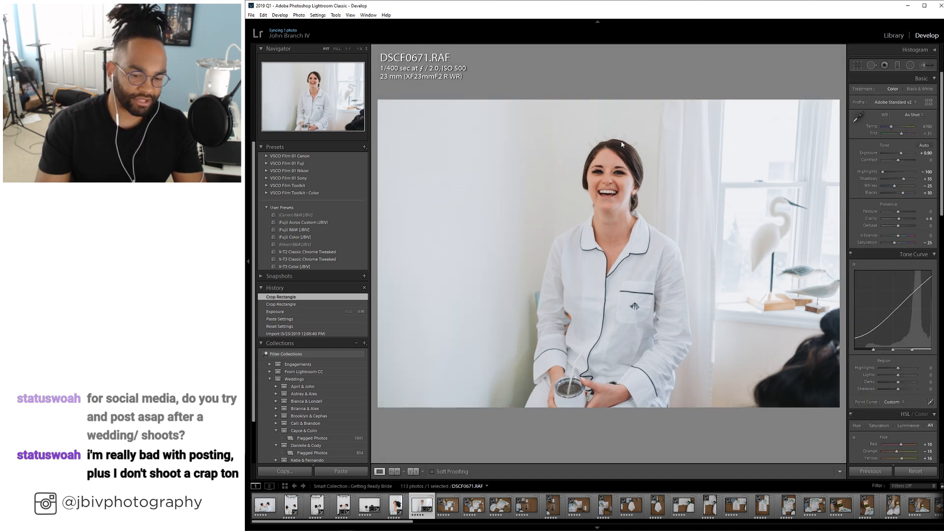
Apply the X-T3 Color [JBIV] preset to the shoes and invitation photo DSCF0673.RAF and set its Clarity to +14.
{"action": "key", "text": "Right"}
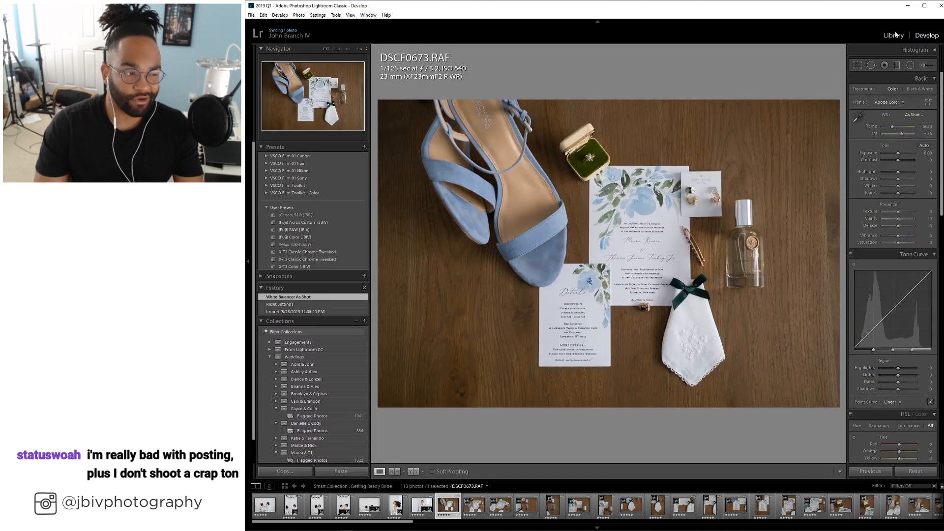
{"action": "key", "text": "g"}
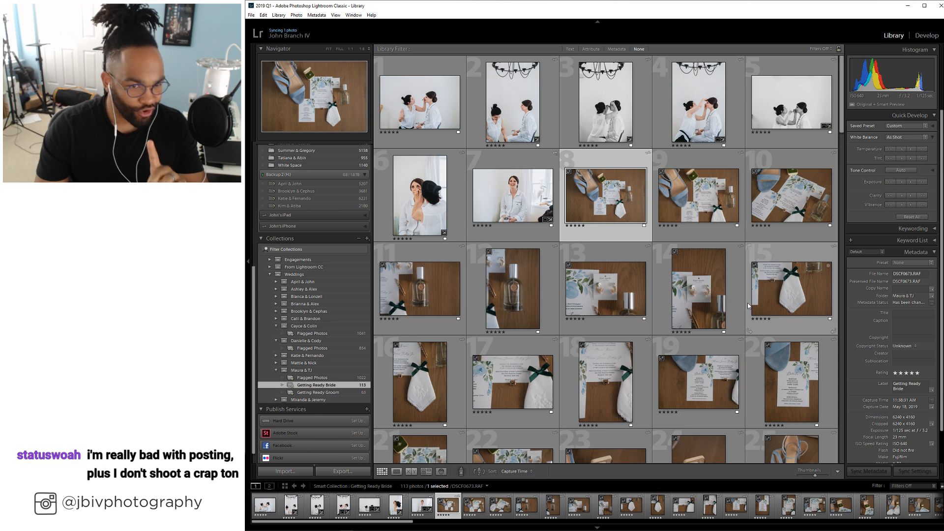
{"action": "scroll", "coordinate": [719, 337], "scroll_direction": "down", "scroll_amount": 3}
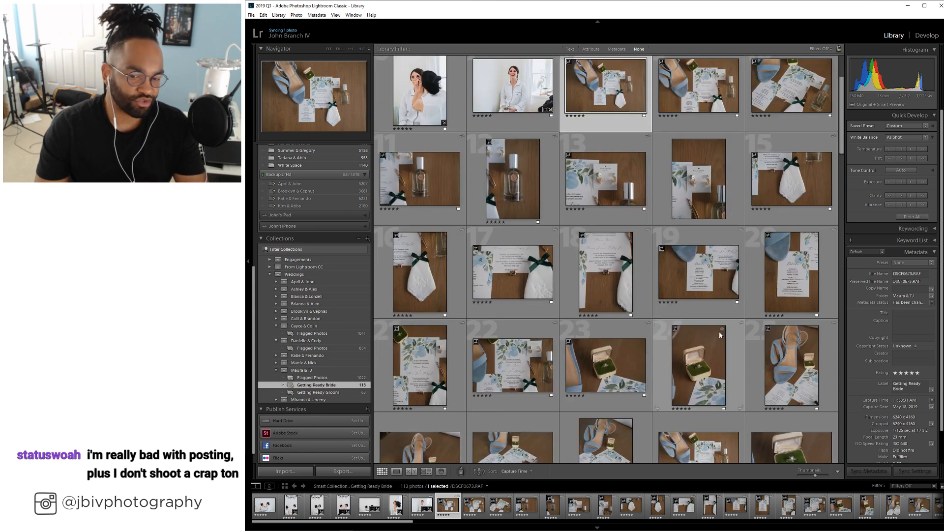
{"action": "scroll", "coordinate": [718, 350], "scroll_direction": "up", "scroll_amount": 4}
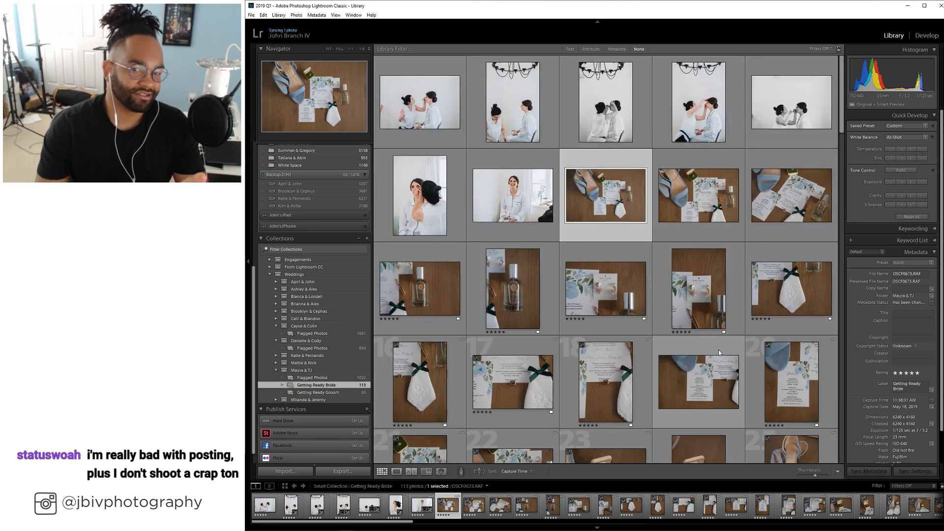
{"action": "left_click", "coordinate": [920, 39]}
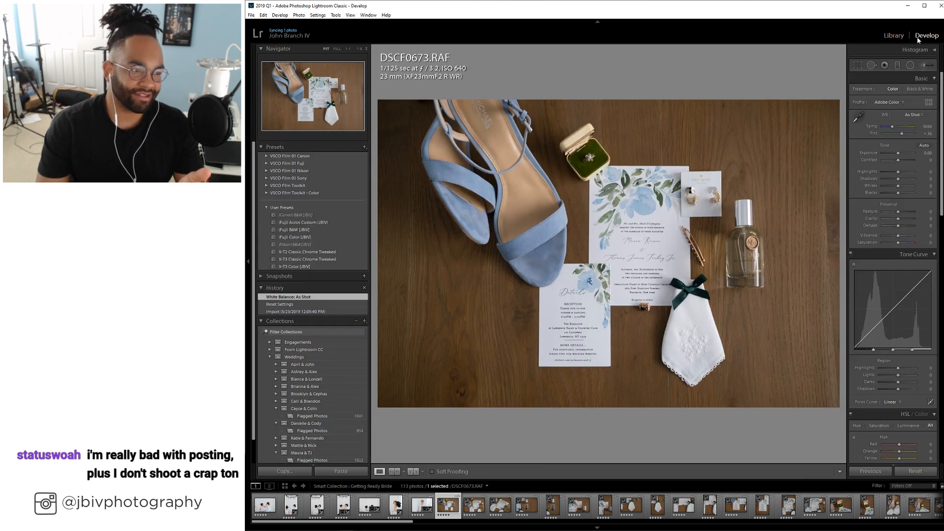
{"action": "left_click", "coordinate": [315, 267]}
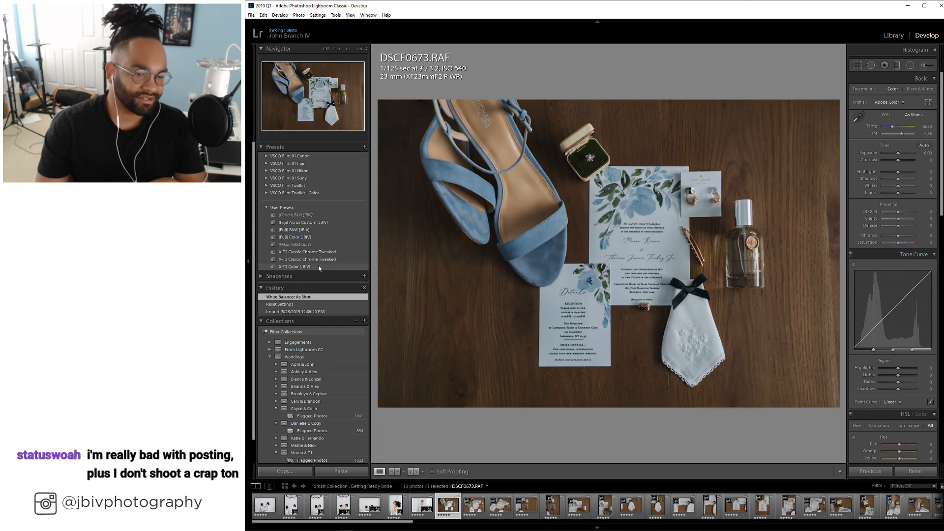
{"action": "left_click", "coordinate": [906, 220]}
Straighten DSCF0673.RAF with the Level Upright correction.
{"action": "scroll", "coordinate": [864, 376], "scroll_direction": "down", "scroll_amount": 13}
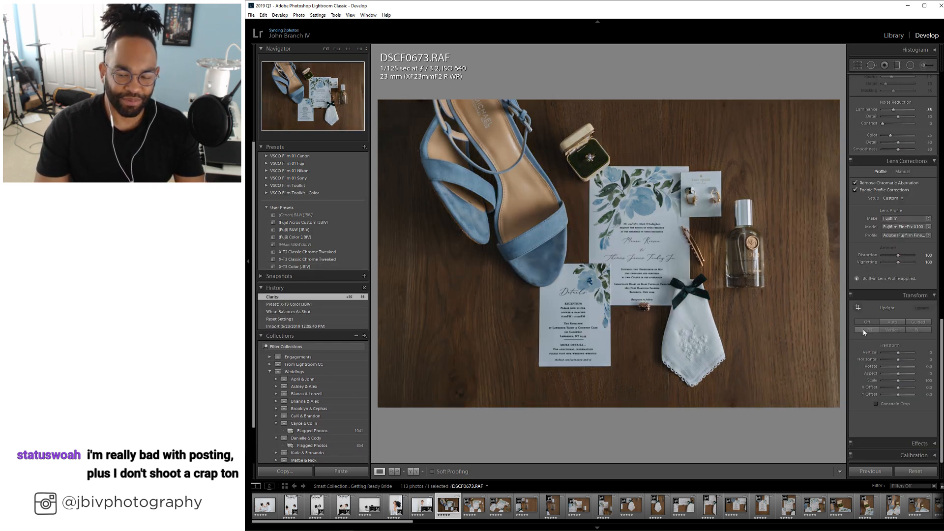
{"action": "left_click", "coordinate": [865, 331]}
{"action": "scroll", "coordinate": [868, 273], "scroll_direction": "up", "scroll_amount": 12}
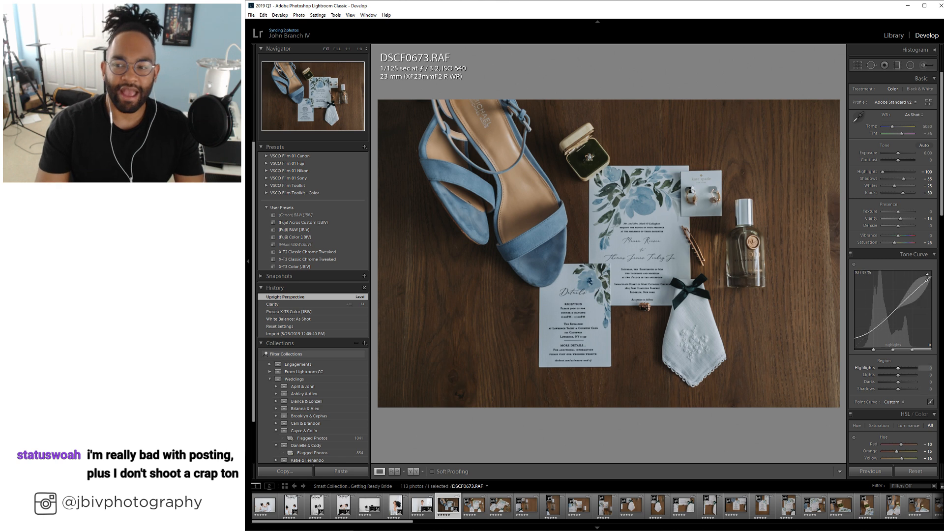
Brighten DSCF0673.RAF to an Exposure of +0.80 and set its Tint to +46.
{"action": "key", "text": "Up"}
{"action": "key", "text": "Up"}
{"action": "key", "text": "Up"}
{"action": "key", "text": "Up"}
{"action": "key", "text": "Up"}
{"action": "key", "text": "Up"}
{"action": "key", "text": "Up"}
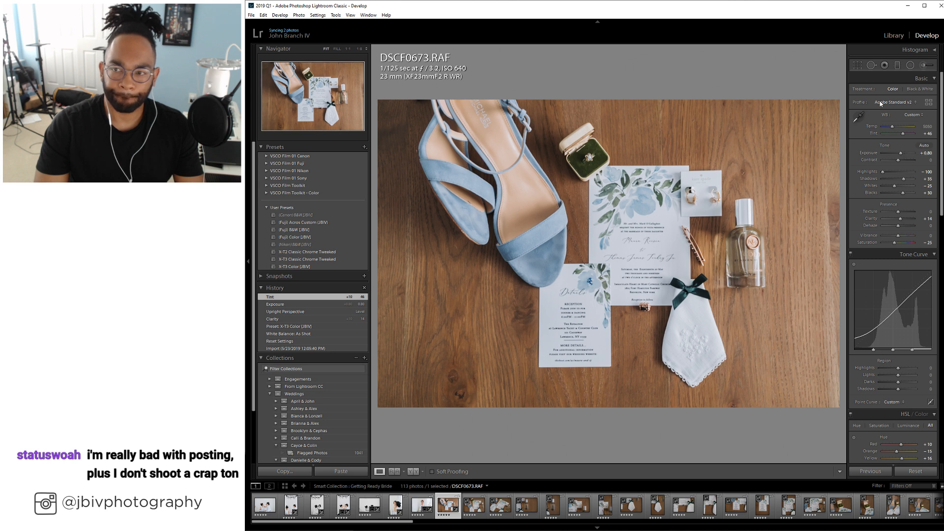
Copy the develop settings of DSCF0673.RAF from the library grid.
{"action": "key", "text": "g"}
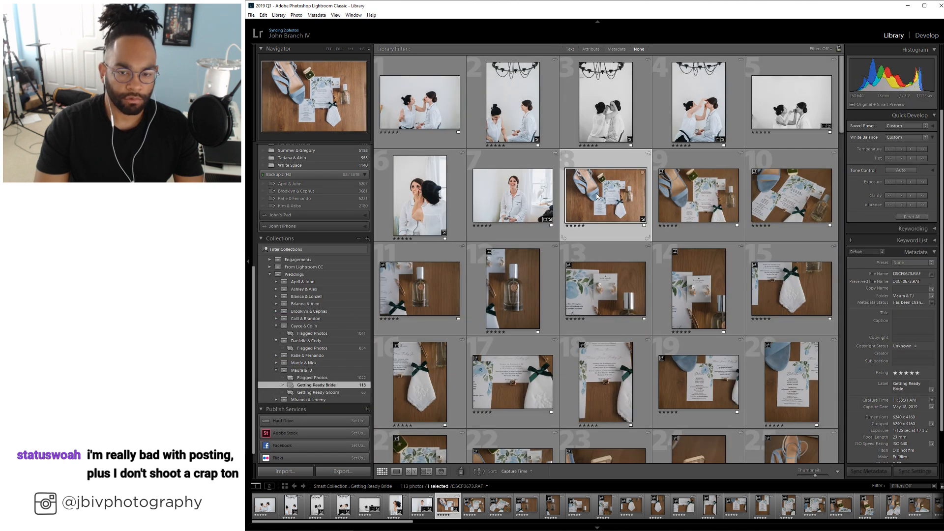
{"action": "right_click", "coordinate": [597, 197]}
{"action": "mouse_move", "coordinate": [635, 358]}
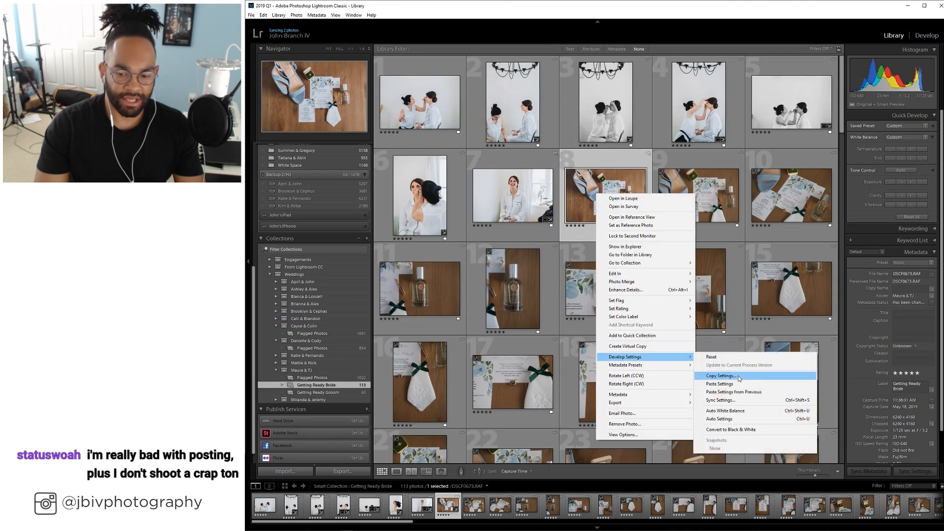
{"action": "left_click", "coordinate": [721, 376]}
{"action": "left_click", "coordinate": [907, 474]}
Extend the selection from DSCF0673.RAF through DSCF1737.RAF and filter the collection by metadata to the X-T3 camera.
{"action": "scroll", "coordinate": [661, 340], "scroll_direction": "down", "scroll_amount": 2}
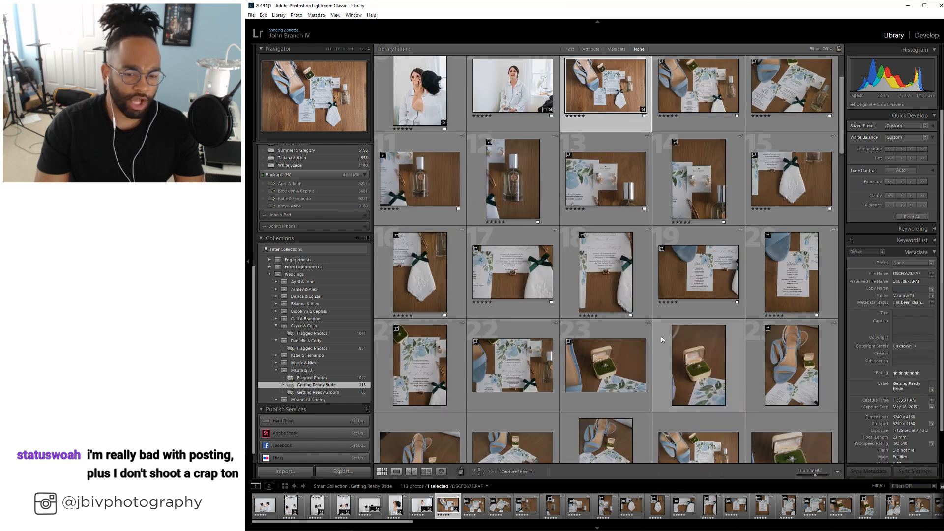
{"action": "scroll", "coordinate": [661, 340], "scroll_direction": "down", "scroll_amount": 6}
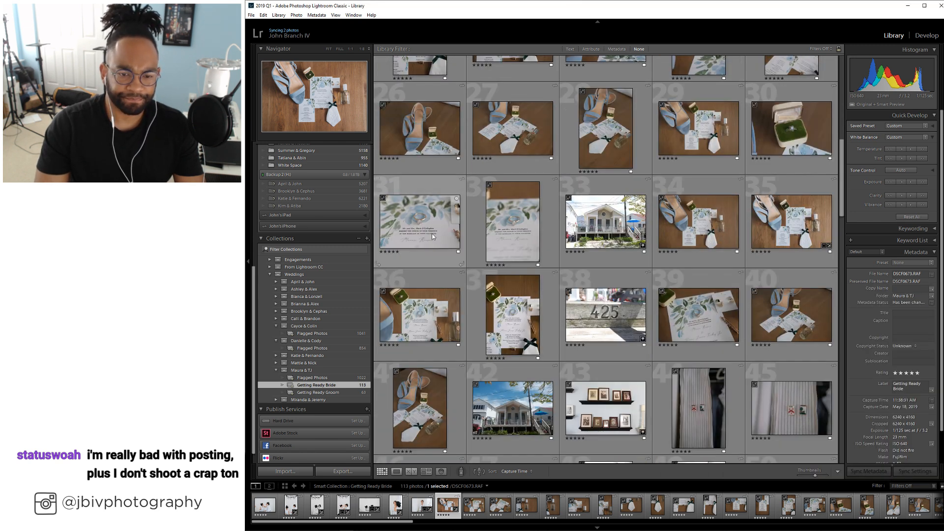
{"action": "left_click", "coordinate": [504, 324], "text": "shift"}
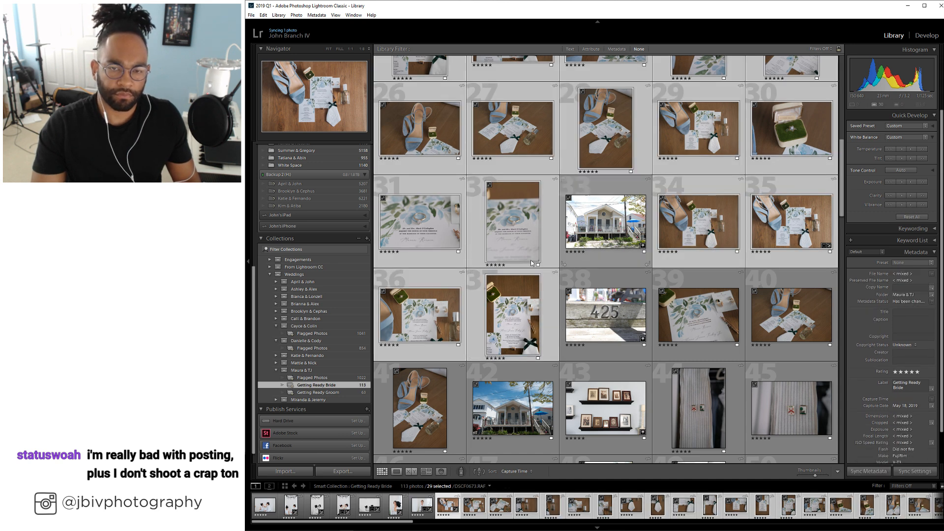
{"action": "left_click", "coordinate": [616, 50]}
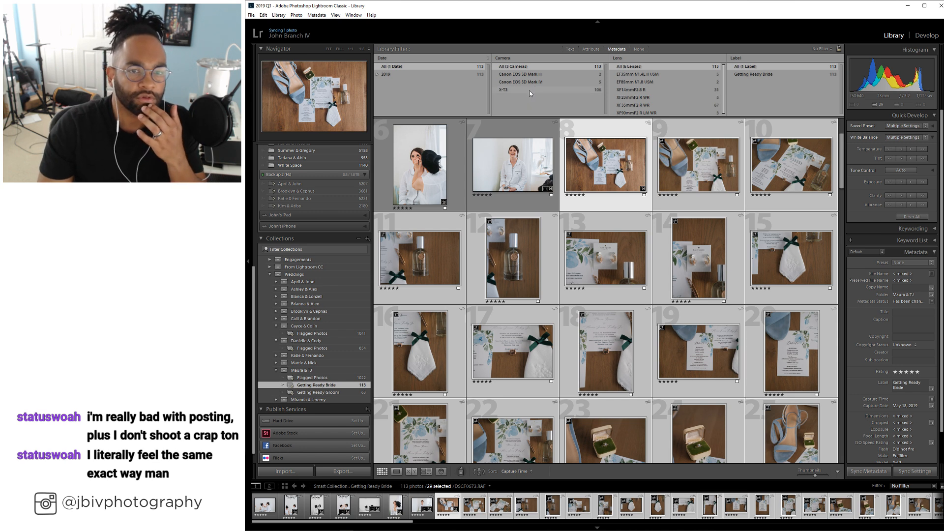
{"action": "left_click", "coordinate": [529, 90]}
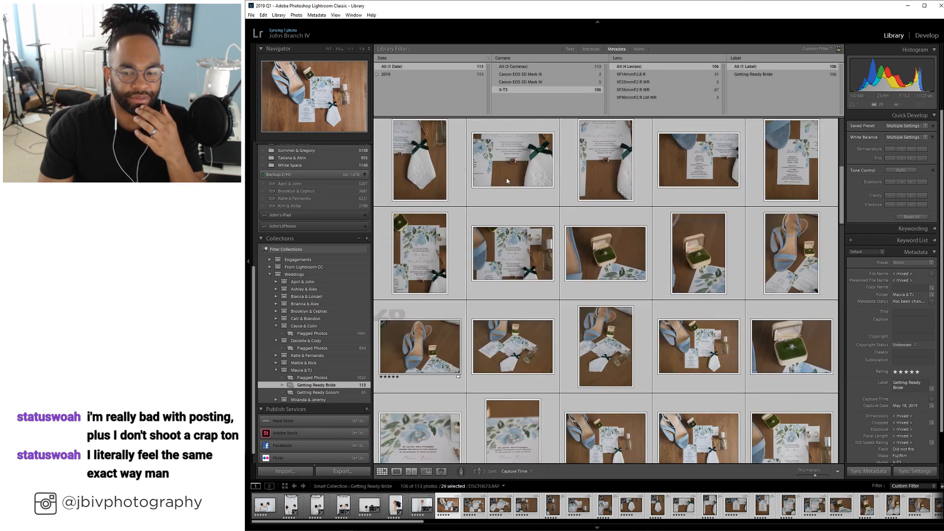
{"action": "scroll", "coordinate": [588, 165], "scroll_direction": "up", "scroll_amount": 4}
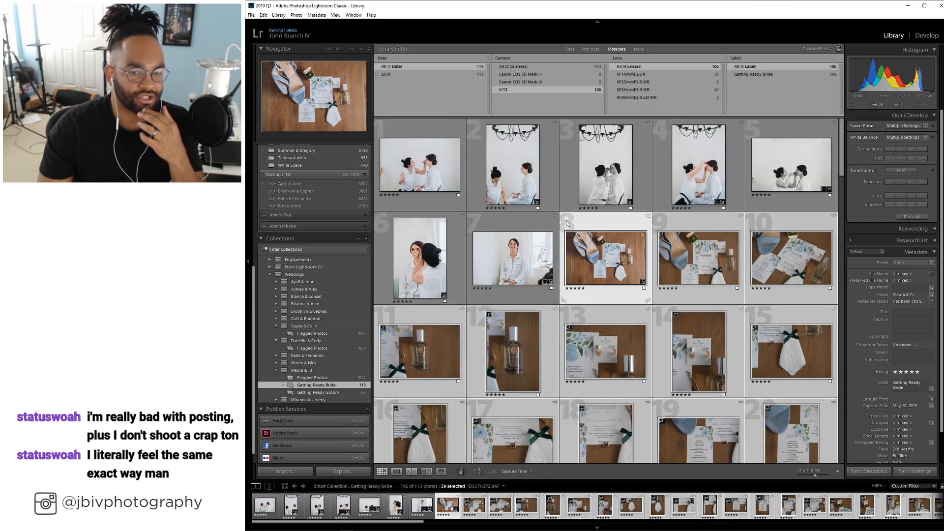
{"action": "scroll", "coordinate": [585, 199], "scroll_direction": "down", "scroll_amount": 4}
{"action": "scroll", "coordinate": [586, 200], "scroll_direction": "up", "scroll_amount": 2}
Paste the copied develop settings onto all the selected detail photos.
{"action": "right_click", "coordinate": [591, 169]}
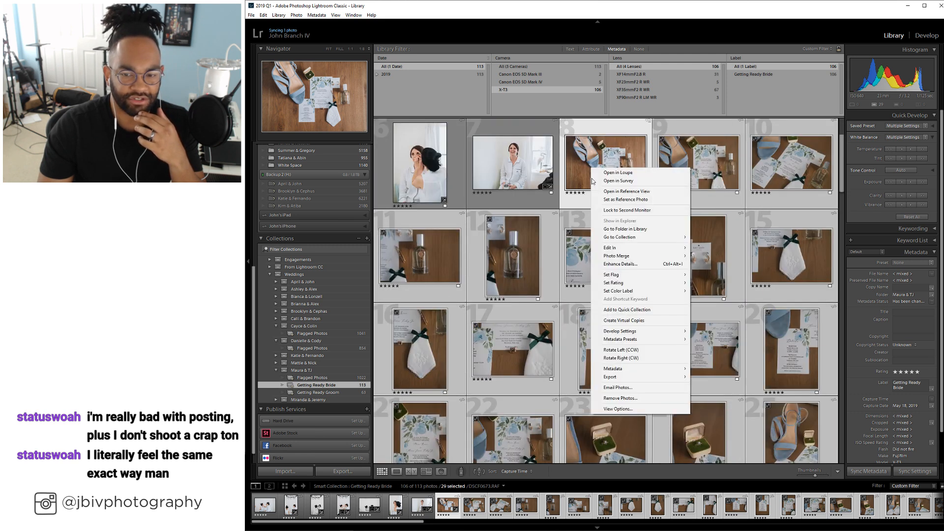
{"action": "mouse_move", "coordinate": [638, 334]}
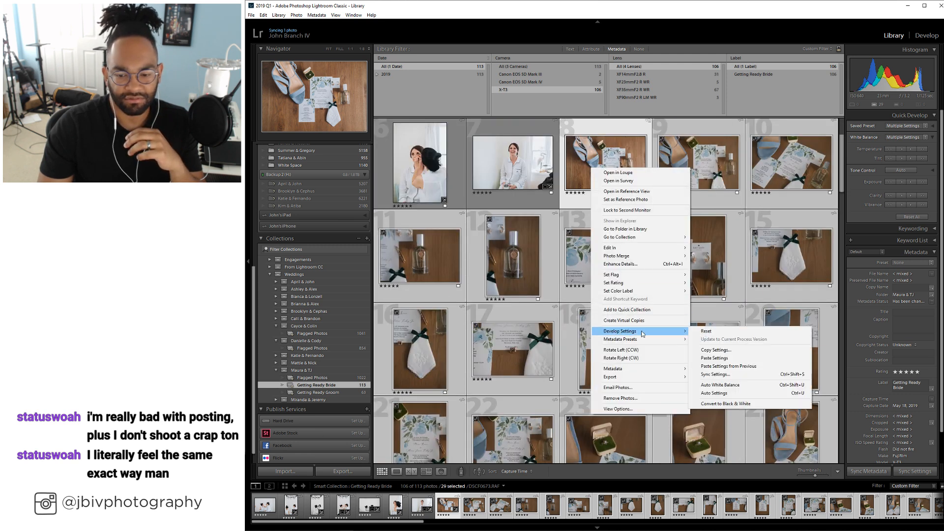
{"action": "left_click", "coordinate": [718, 361]}
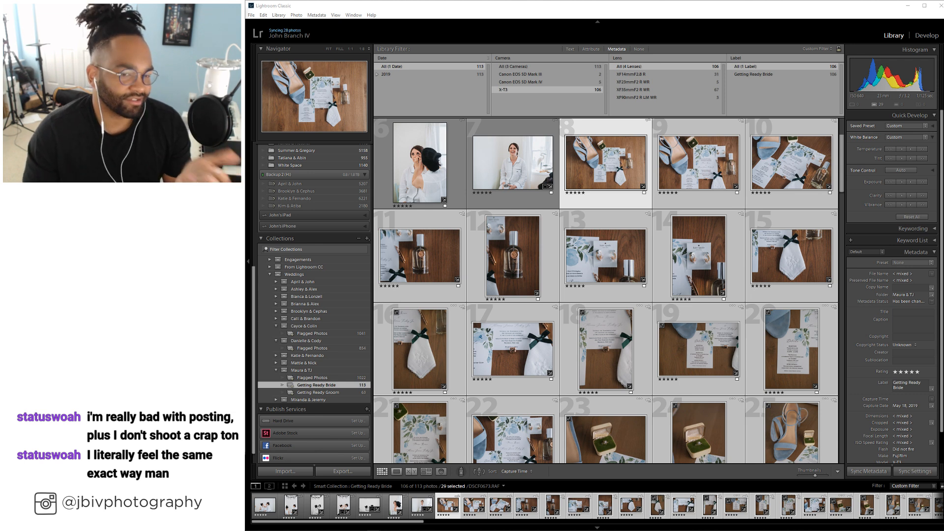
Switch to the Planoly dashboard in the browser and look through the scheduled posts and the grid of all posts.
{"action": "left_click_drag", "start_coordinate": [246, 64], "coordinate": [581, 72]}
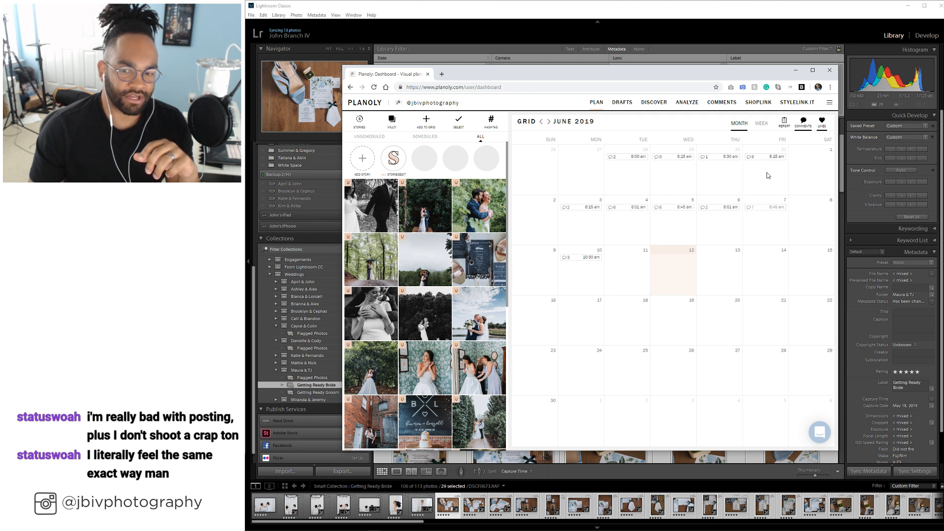
{"action": "left_click", "coordinate": [425, 137]}
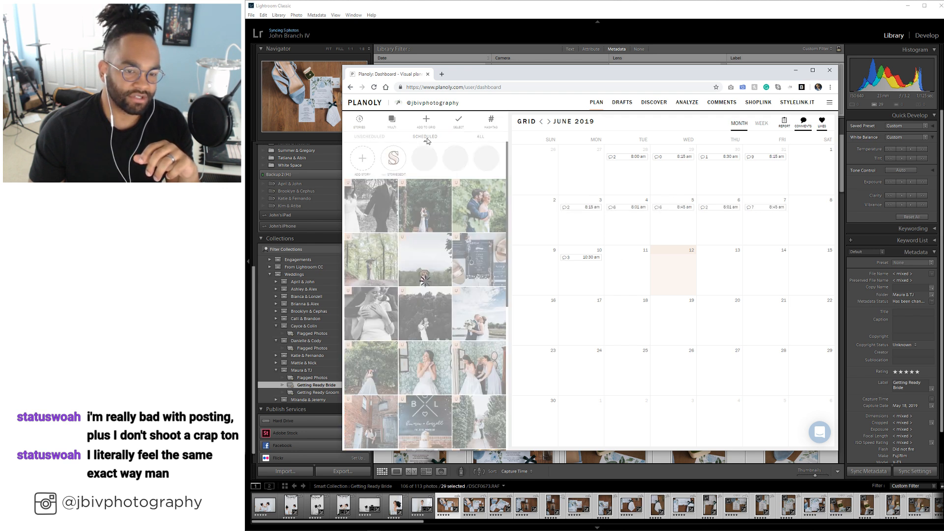
{"action": "left_click", "coordinate": [484, 137]}
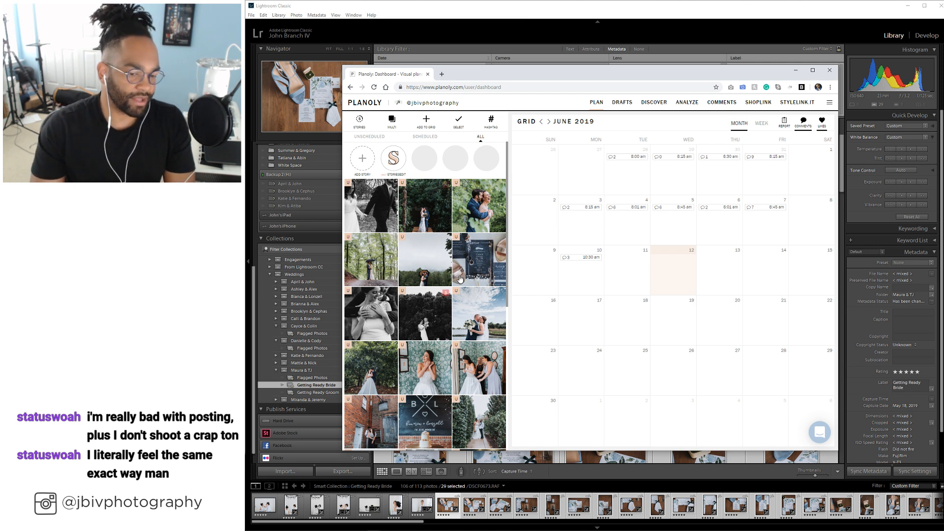
{"action": "scroll", "coordinate": [421, 373], "scroll_direction": "down", "scroll_amount": 2}
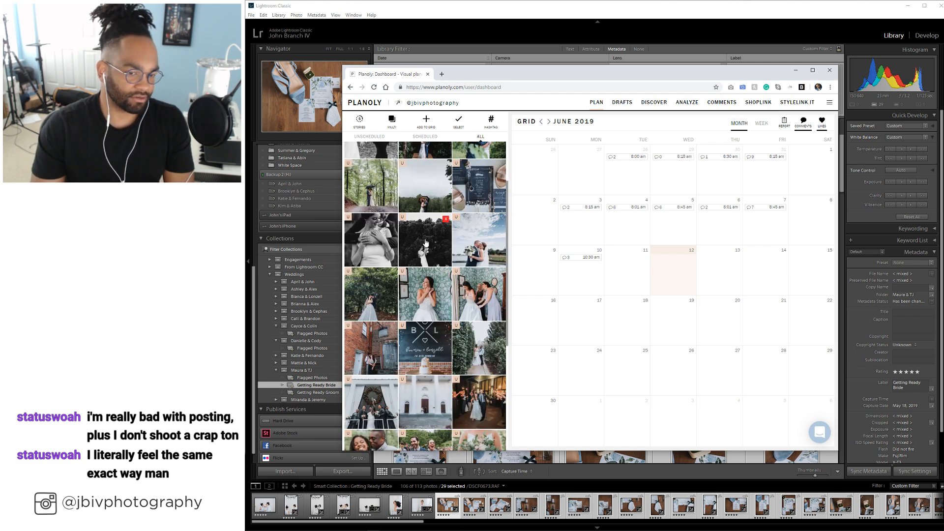
{"action": "scroll", "coordinate": [422, 250], "scroll_direction": "up", "scroll_amount": 1}
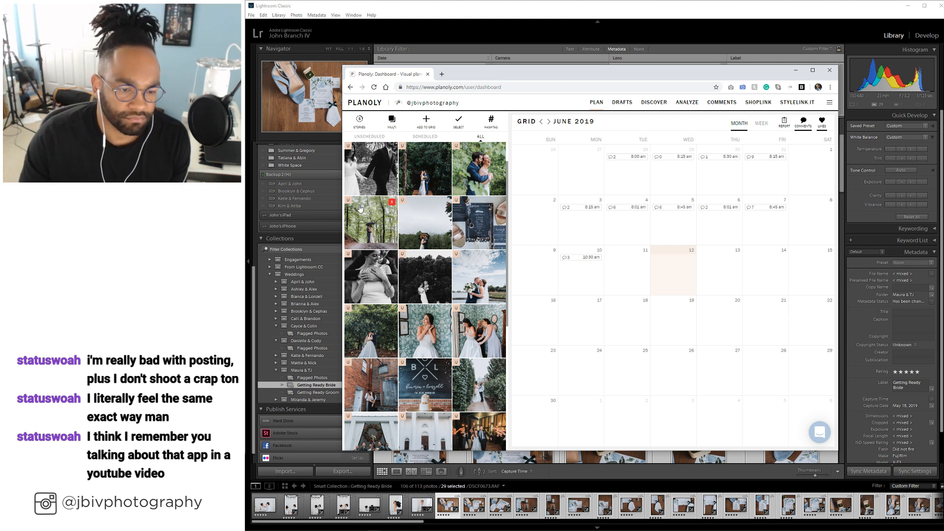
Schedule the green-wallpaper bride photo for June 13, captioned "This was my first time shooting at The Carolina Inn and OMG is it an amazing venue.".
{"action": "left_click_drag", "start_coordinate": [432, 332], "coordinate": [720, 273]}
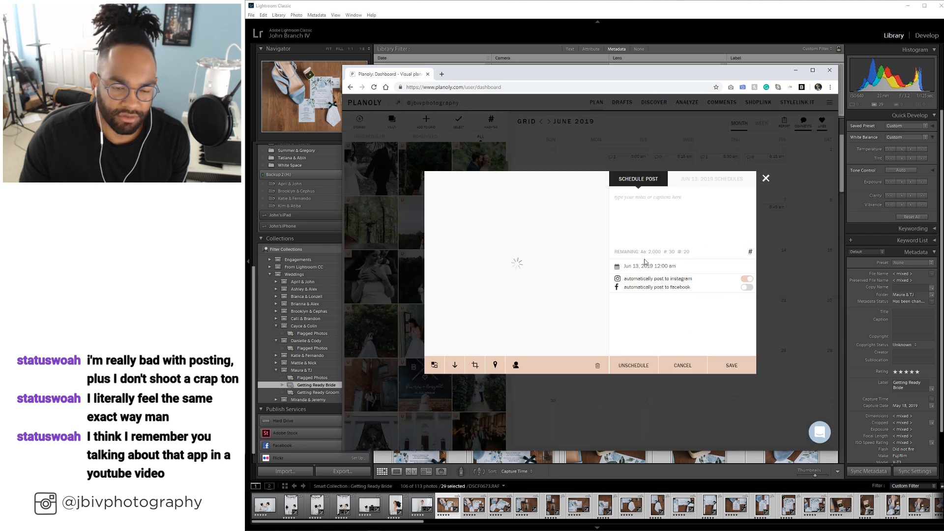
{"action": "left_click", "coordinate": [643, 204]}
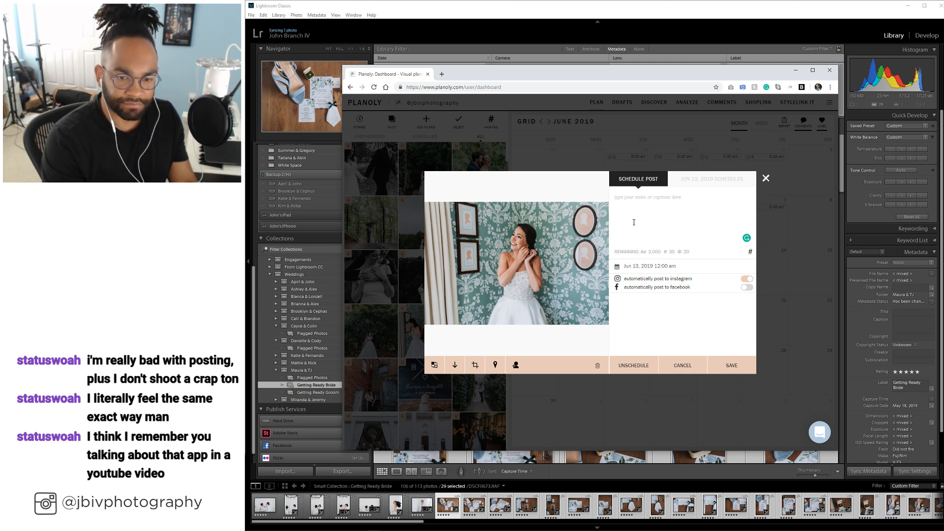
{"action": "type", "text": "This wa"}
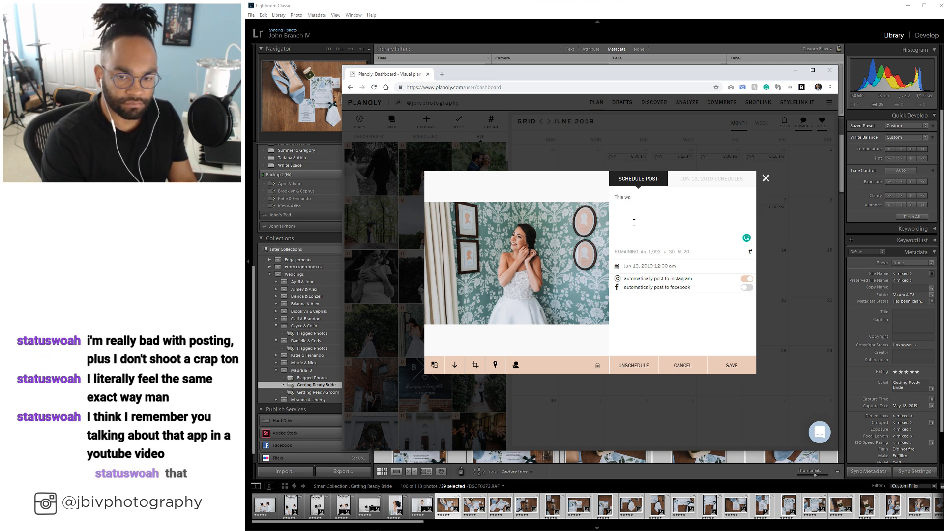
{"action": "type", "text": "s the "}
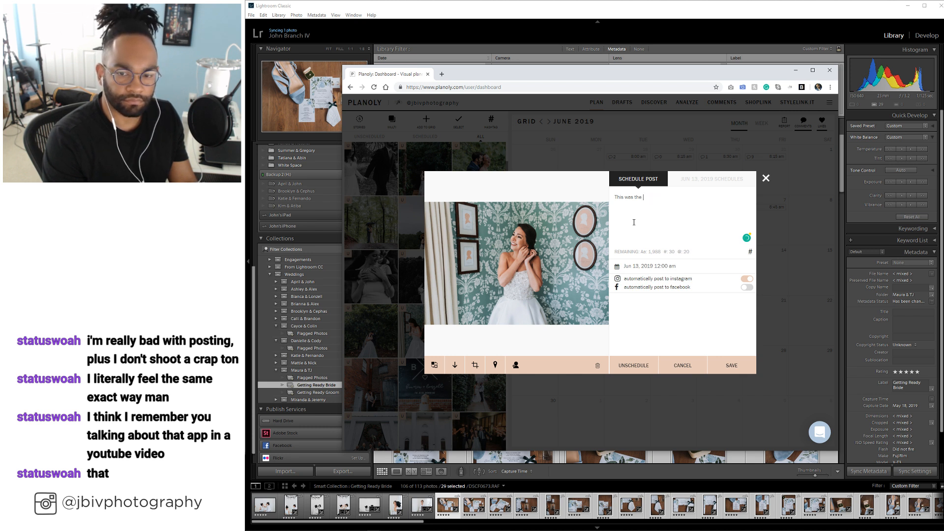
{"action": "key", "text": "BackSpace"}
{"action": "key", "text": "BackSpace"}
{"action": "key", "text": "BackSpace"}
{"action": "key", "text": "BackSpace"}
{"action": "type", "text": "my first "}
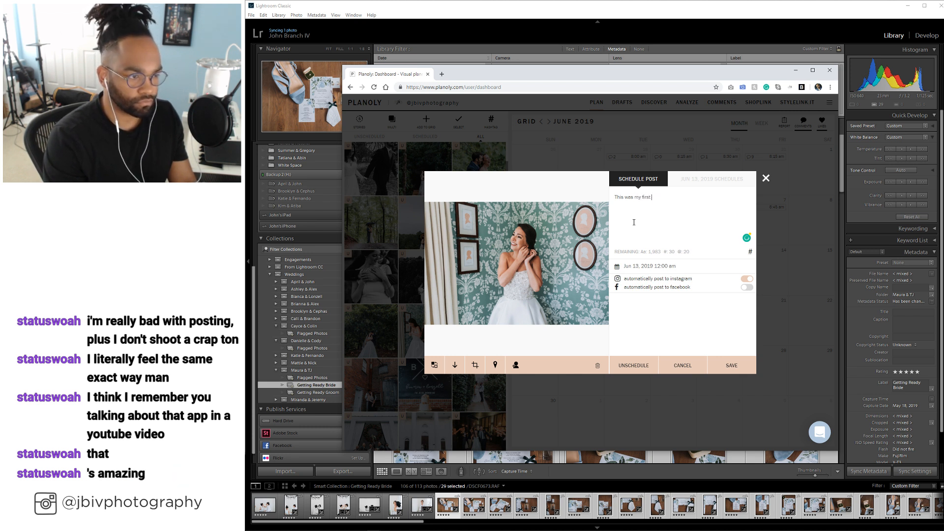
{"action": "type", "text": "time shmy first time shooti"}
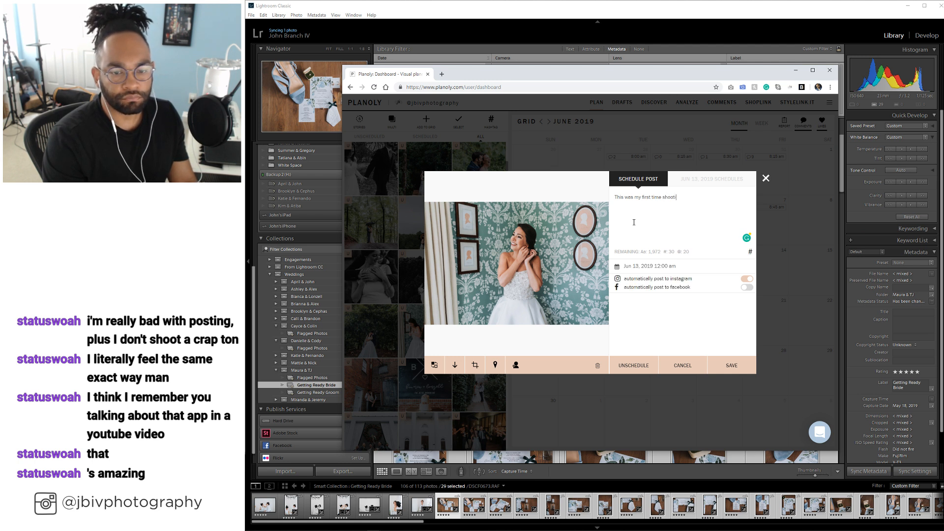
{"action": "type", "text": "ng at The "}
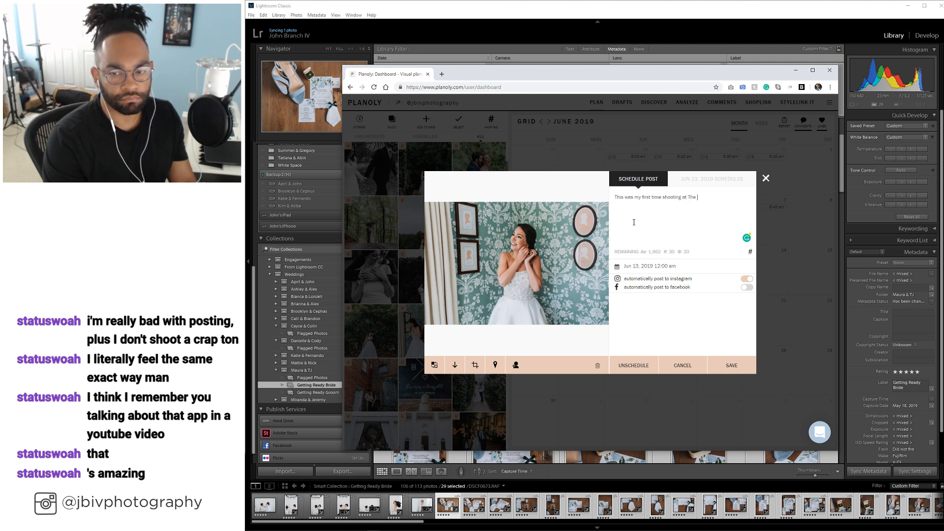
{"action": "type", "text": "Carolina I"}
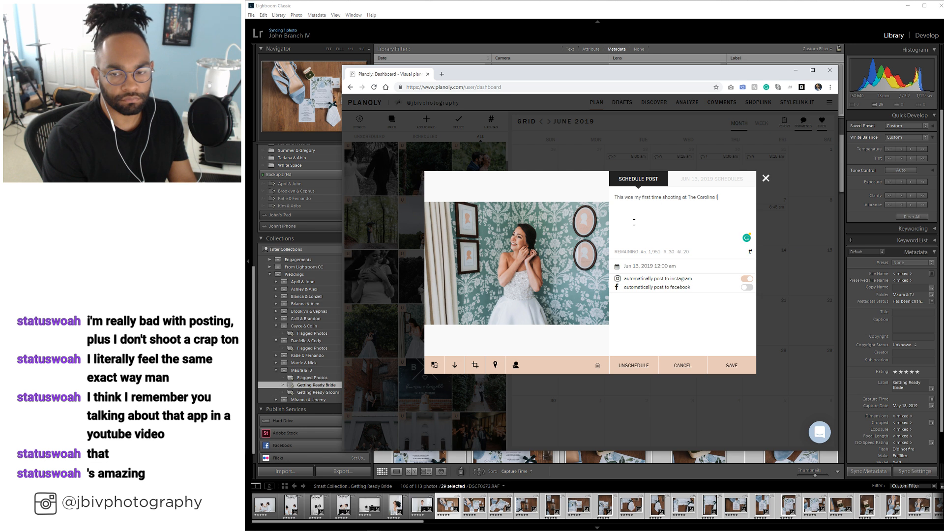
{"action": "type", "text": "nn"}
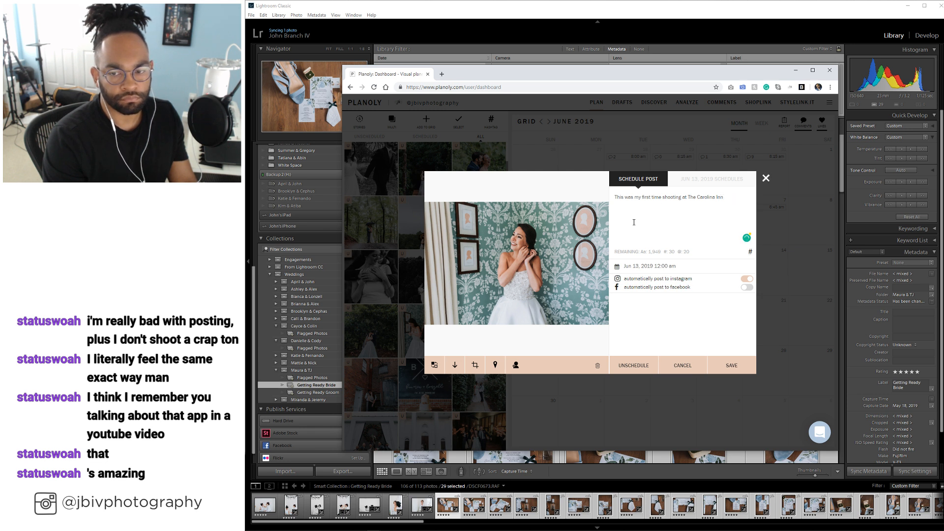
{"action": "type", "text": " aon OMG is it an "}
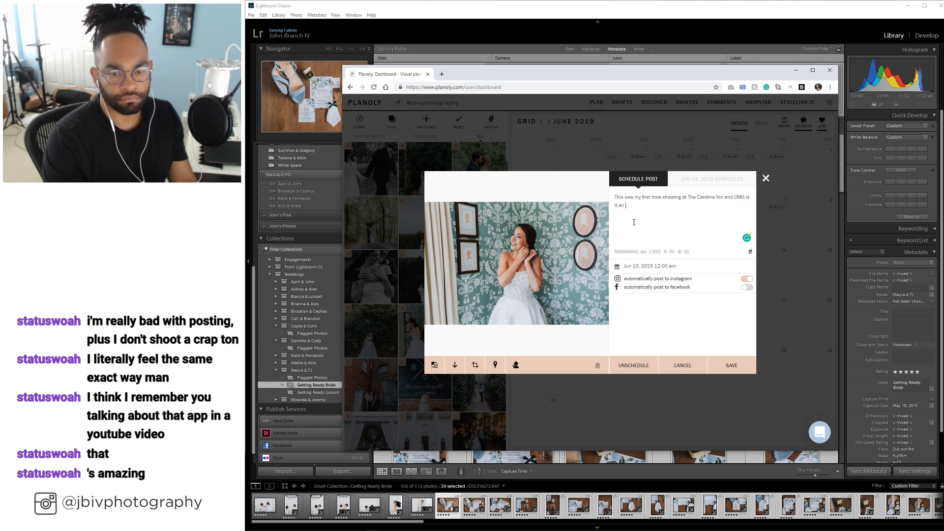
{"action": "type", "text": "amazing venue."}
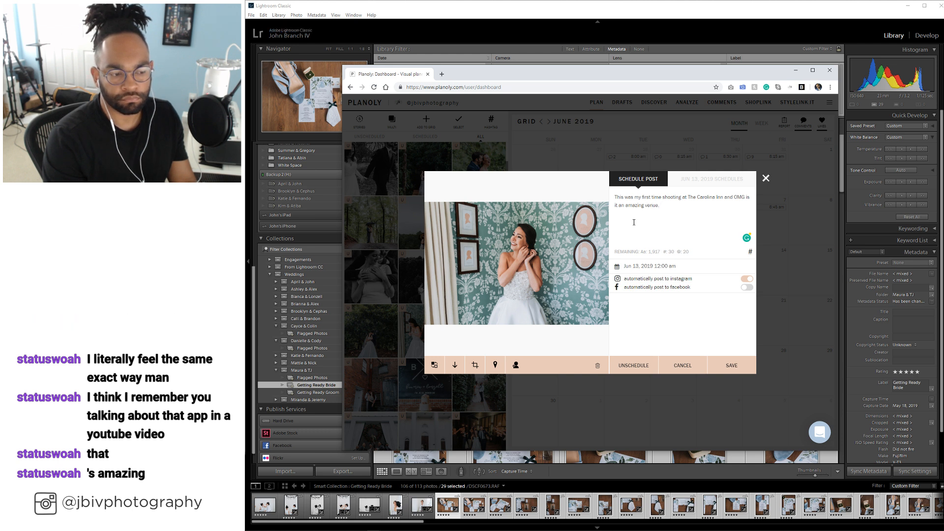
{"action": "type", "text": " There's not a single"}
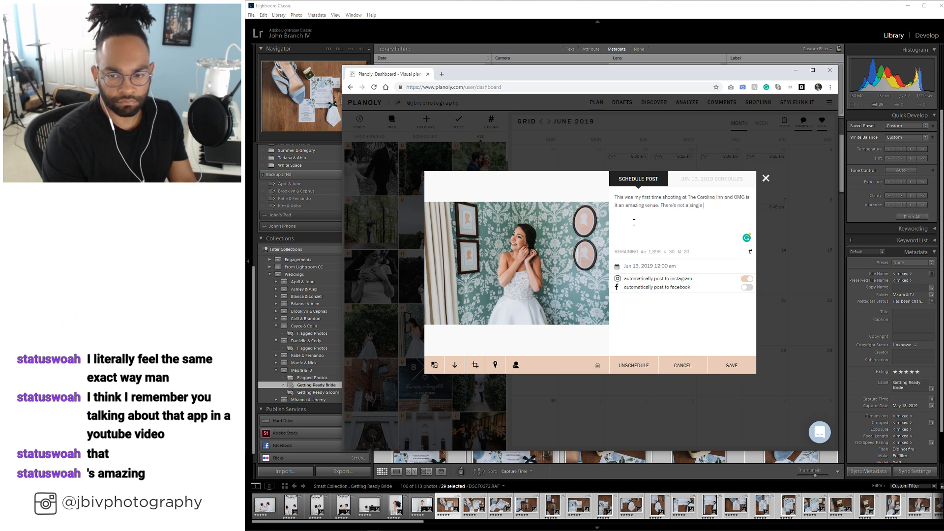
{"action": "type", "text": " place to not shoot"}
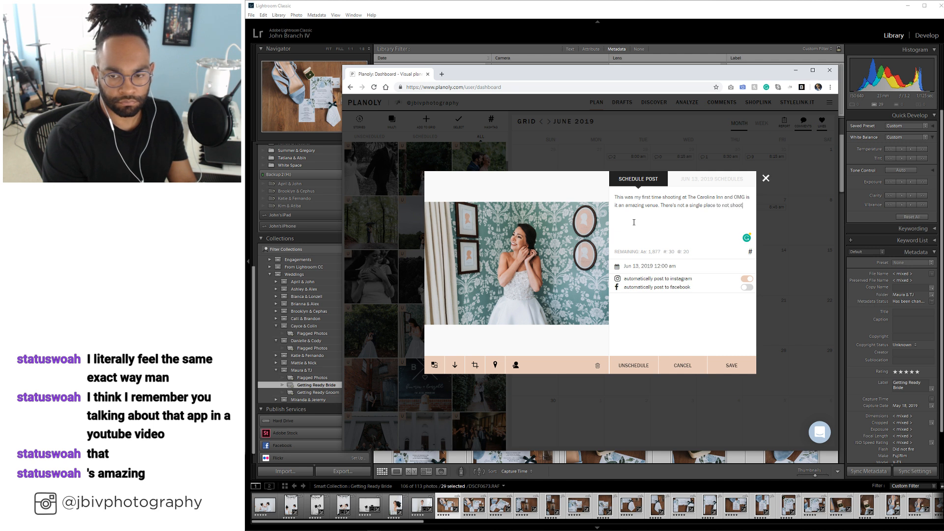
{"action": "type", "text": " that's not beautiful!"}
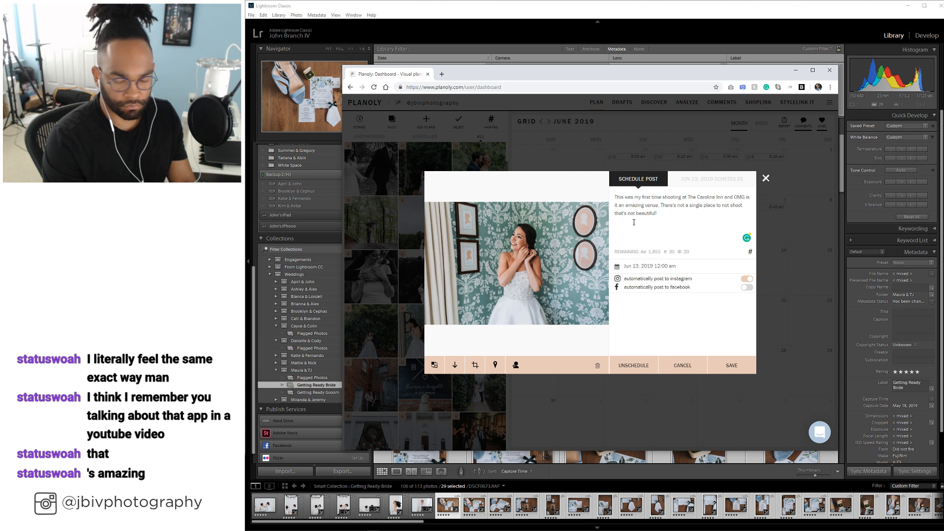
{"action": "type", "text": " JUST LOOK AT IT."}
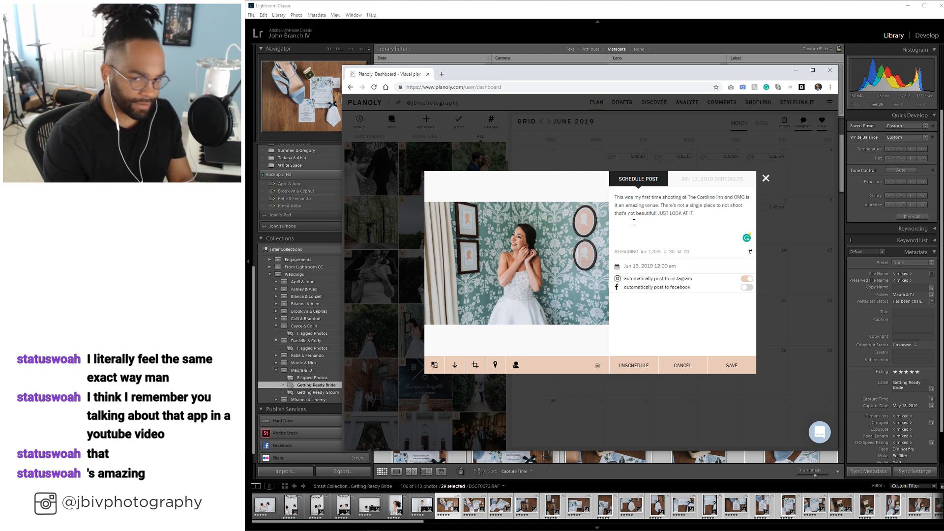
Add five heart-eyes emojis to the end of the caption and close the emoji picker.
{"action": "key", "text": "super+period"}
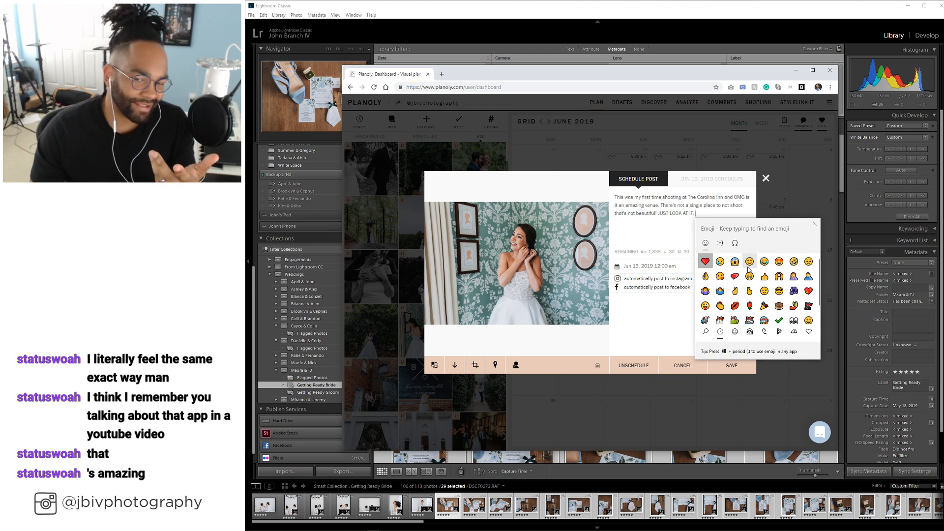
{"action": "left_click", "coordinate": [777, 268]}
{"action": "left_click", "coordinate": [777, 267]}
{"action": "left_click", "coordinate": [776, 268]}
{"action": "left_click", "coordinate": [776, 268]}
{"action": "left_click", "coordinate": [777, 267]}
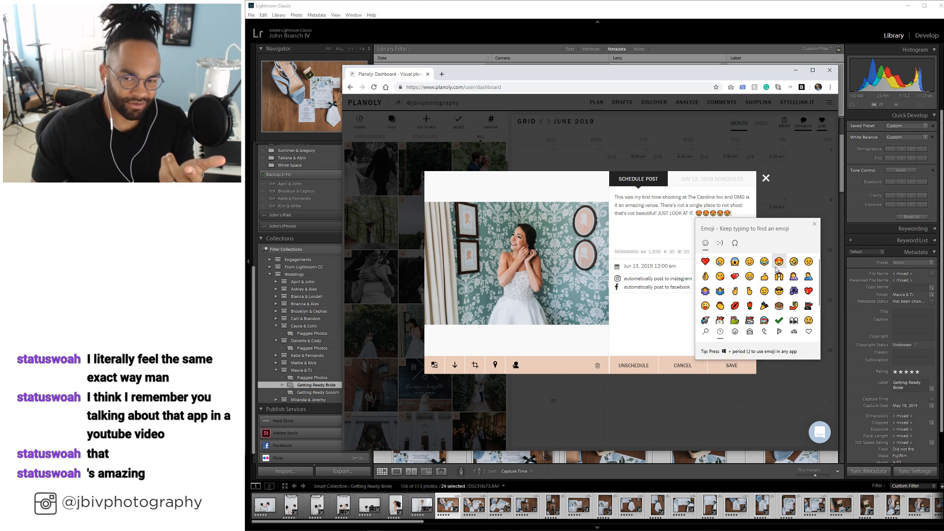
{"action": "left_click", "coordinate": [814, 224]}
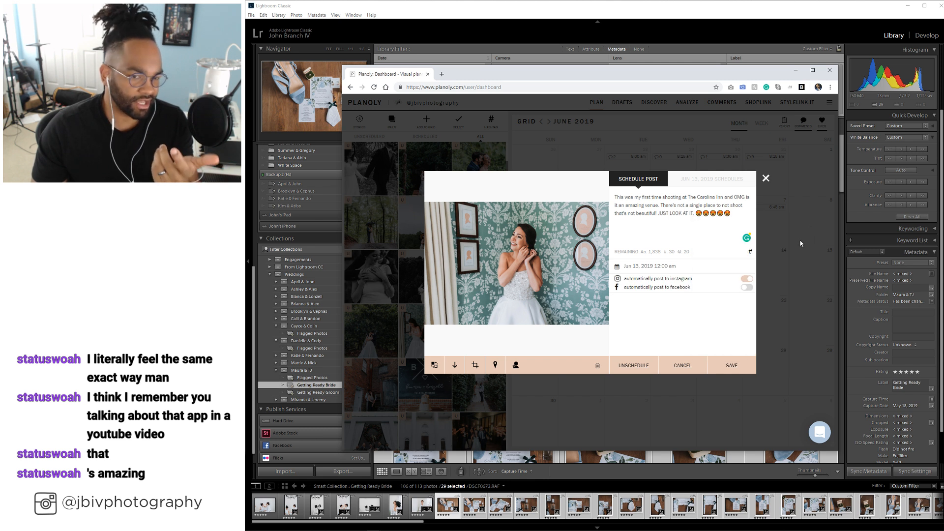
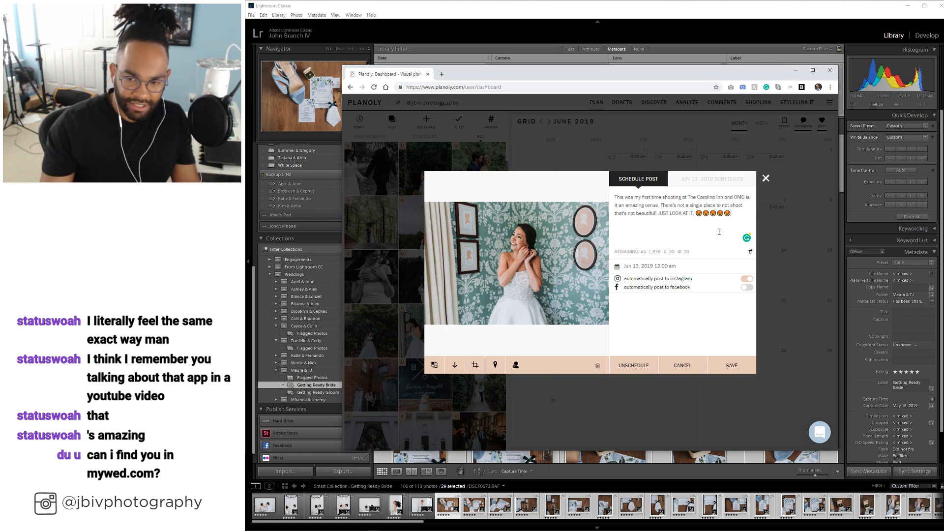
Add the "nc wedding tags" hashtag group to the end of the caption, separated from the text by blank lines.
{"action": "left_click", "coordinate": [751, 253]}
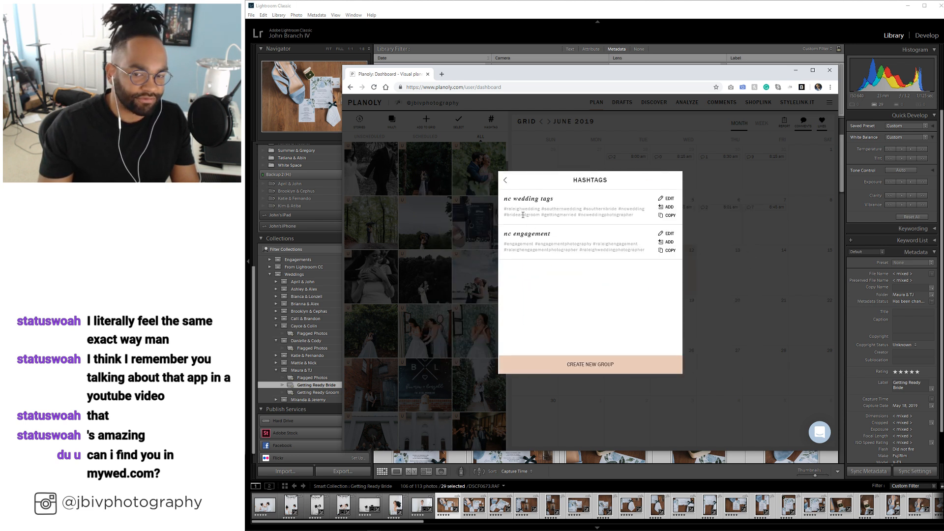
{"action": "left_click", "coordinate": [676, 212]}
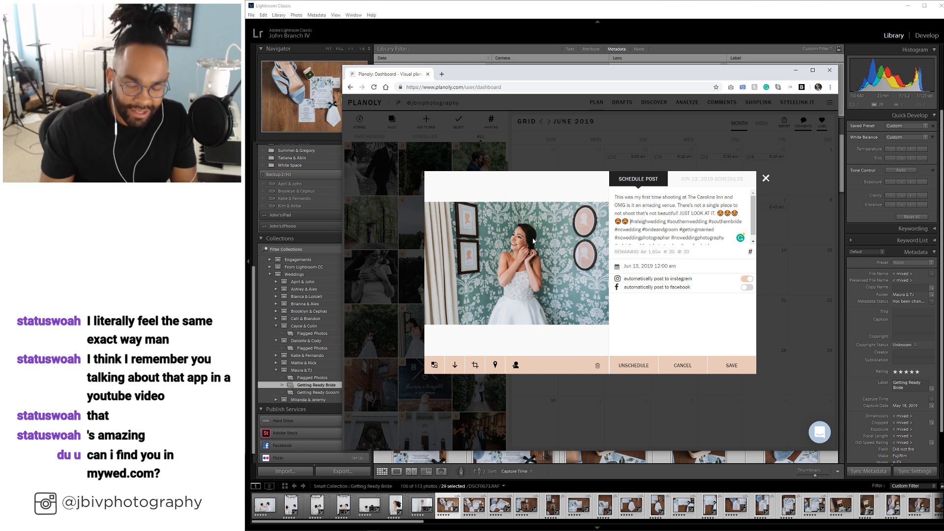
{"action": "key", "text": "Return"}
{"action": "key", "text": "Return"}
{"action": "key", "text": "Return"}
{"action": "key", "text": "Return"}
{"action": "key", "text": "Return"}
{"action": "key", "text": "Return"}
{"action": "key", "text": "Return"}
{"action": "key", "text": "Return"}
{"action": "key", "text": "Return"}
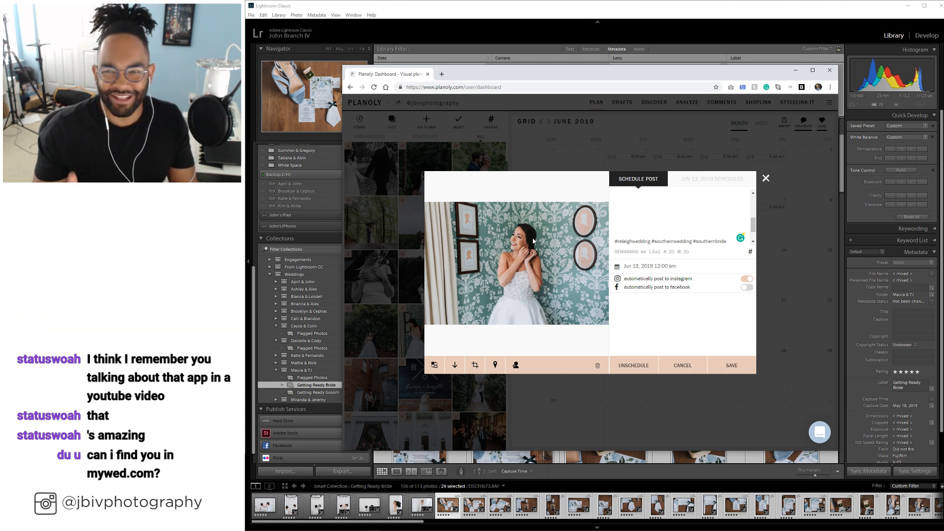
Shorten #brideandgroom to #bride and add #brideinspo, #brideinspiration, #gettingready, #dress and #weddingdress before #gettingmarried in the caption.
{"action": "scroll", "coordinate": [668, 224], "scroll_direction": "down", "scroll_amount": 1}
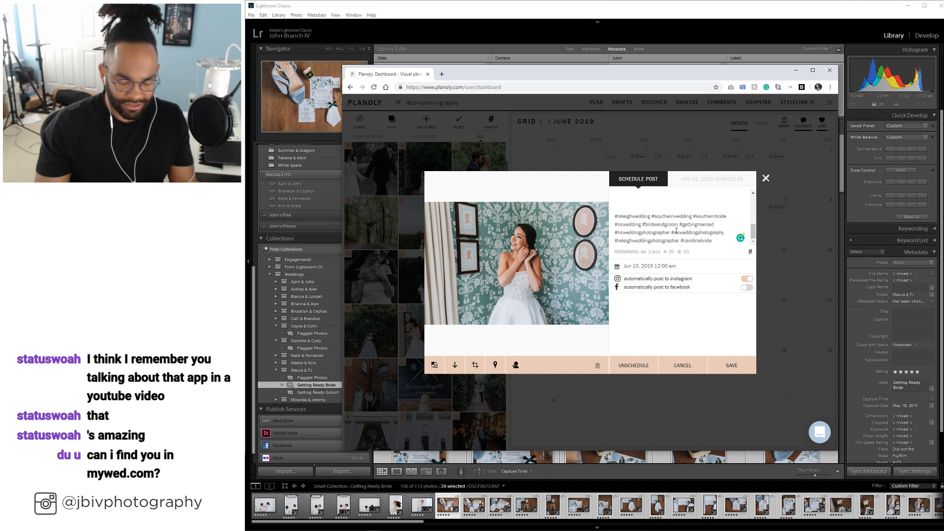
{"action": "key", "text": "BackSpace"}
{"action": "key", "text": "BackSpace"}
{"action": "key", "text": "BackSpace"}
{"action": "key", "text": "BackSpace"}
{"action": "key", "text": "BackSpace"}
{"action": "key", "text": "BackSpace"}
{"action": "key", "text": "BackSpace"}
{"action": "key", "text": "BackSpace"}
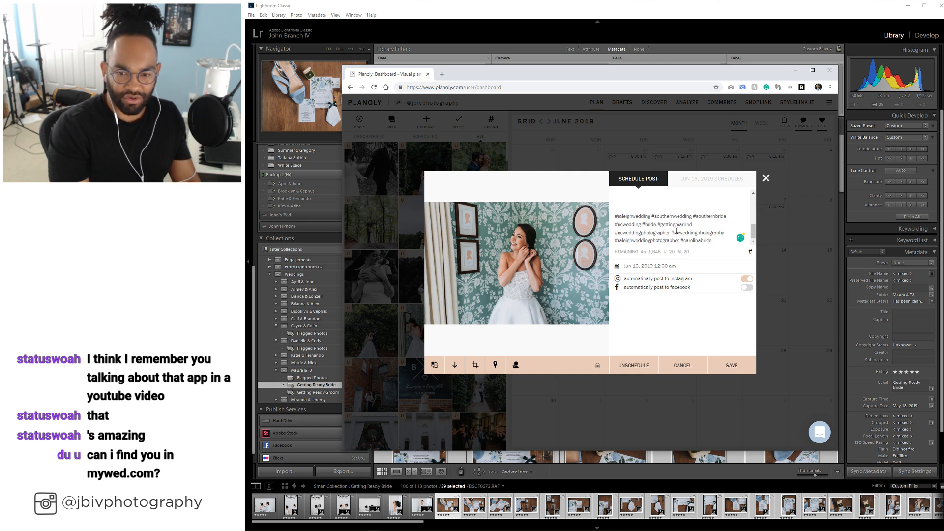
{"action": "type", "text": "#brideing"}
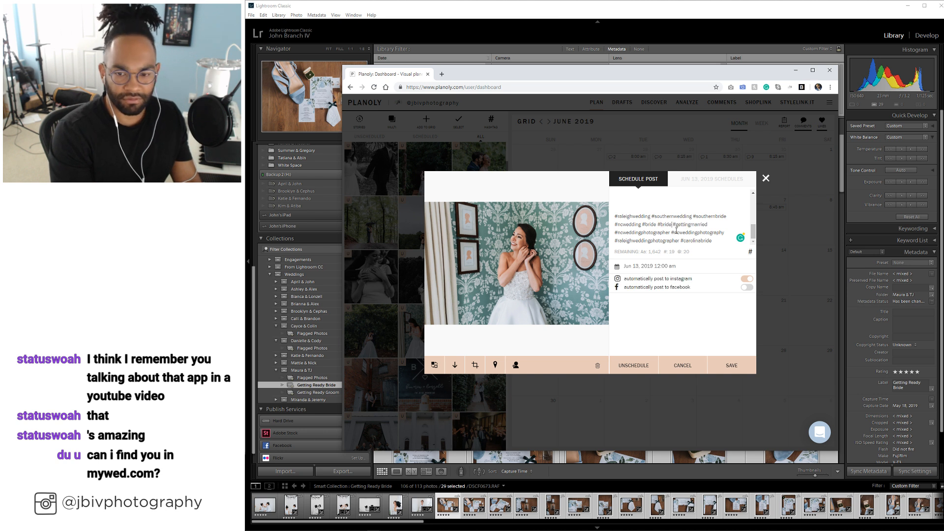
{"action": "type", "text": "po #bridei"}
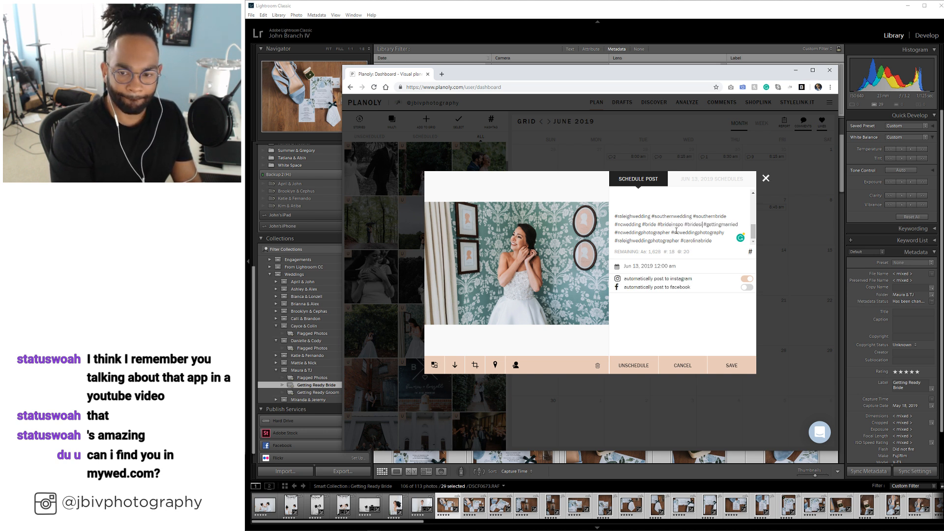
{"action": "type", "text": "nspiratio"}
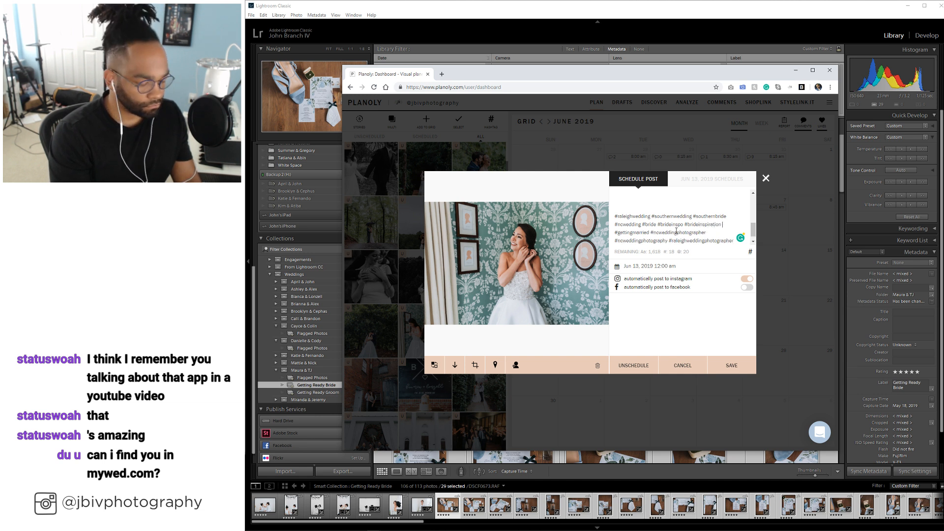
{"action": "type", "text": "n #gettingready #"}
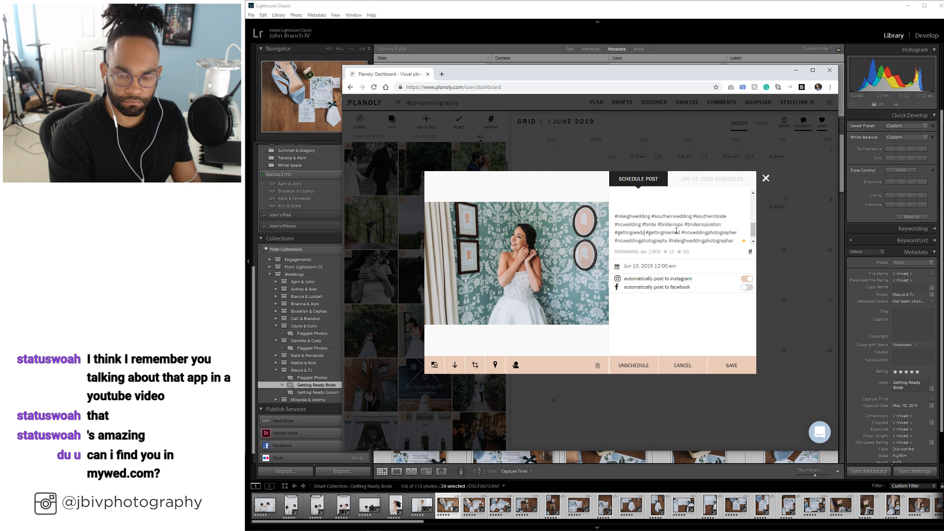
{"action": "type", "text": "dress"}
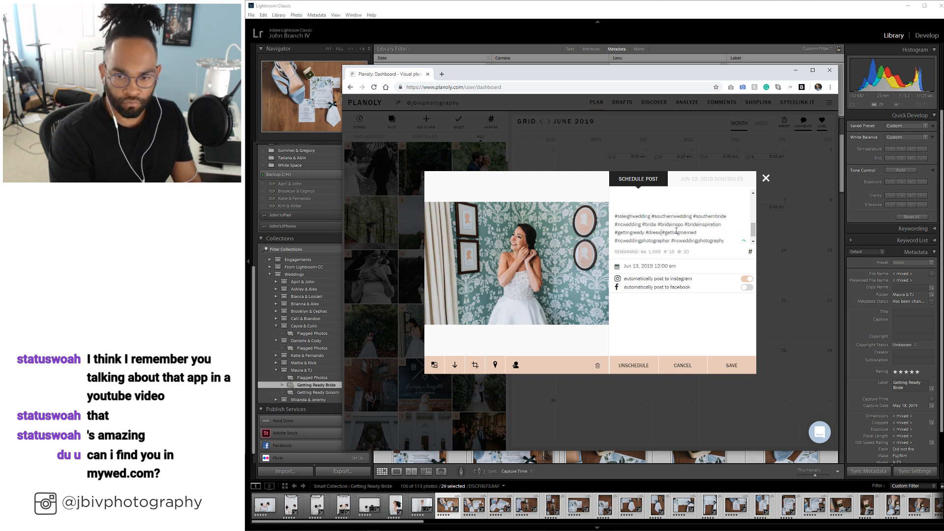
{"action": "type", "text": " #weddingdress #"}
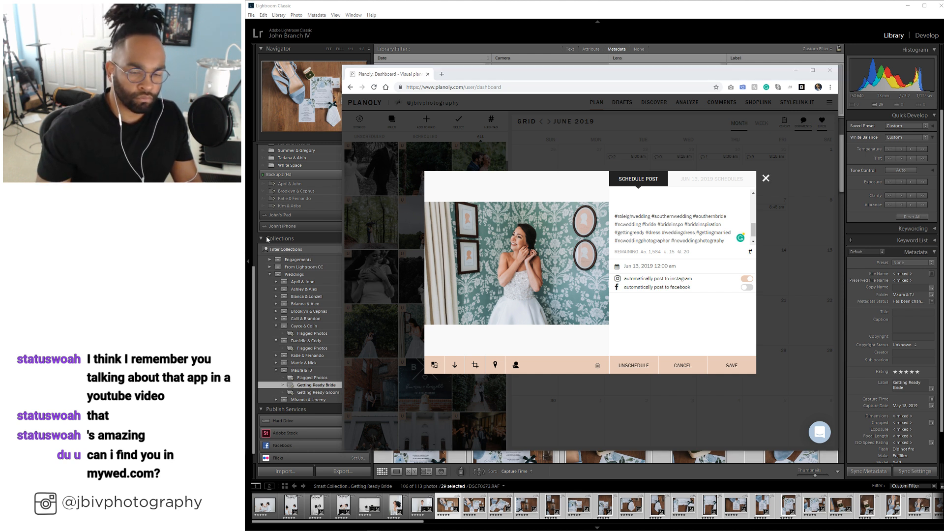
Insert the hashtag #classicwedding directly after #ncweddingphotographer in the caption.
{"action": "left_click", "coordinate": [670, 240]}
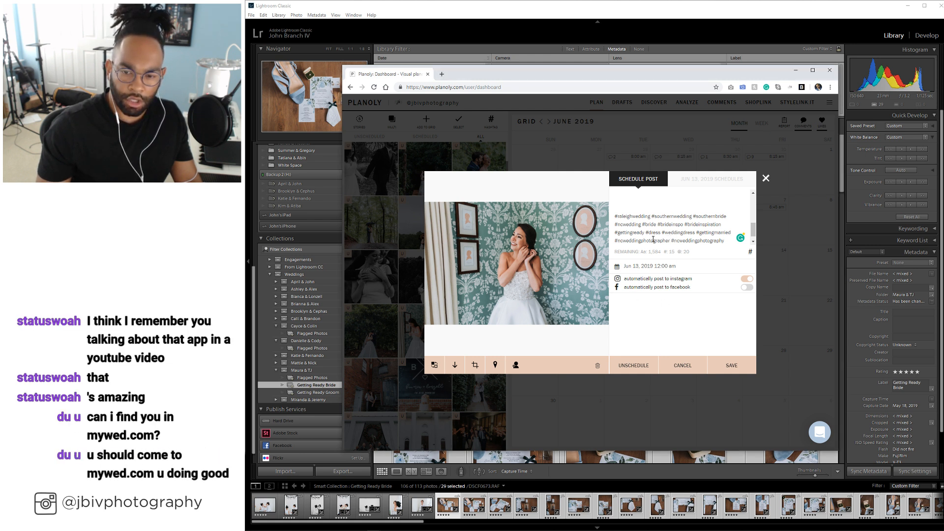
{"action": "scroll", "coordinate": [658, 216], "scroll_direction": "down", "scroll_amount": 1}
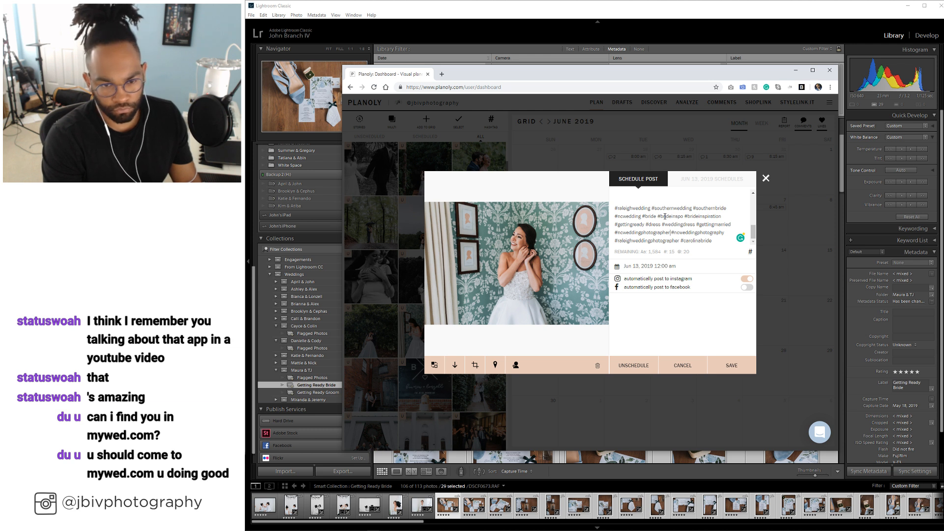
{"action": "type", "text": "#classicwed"}
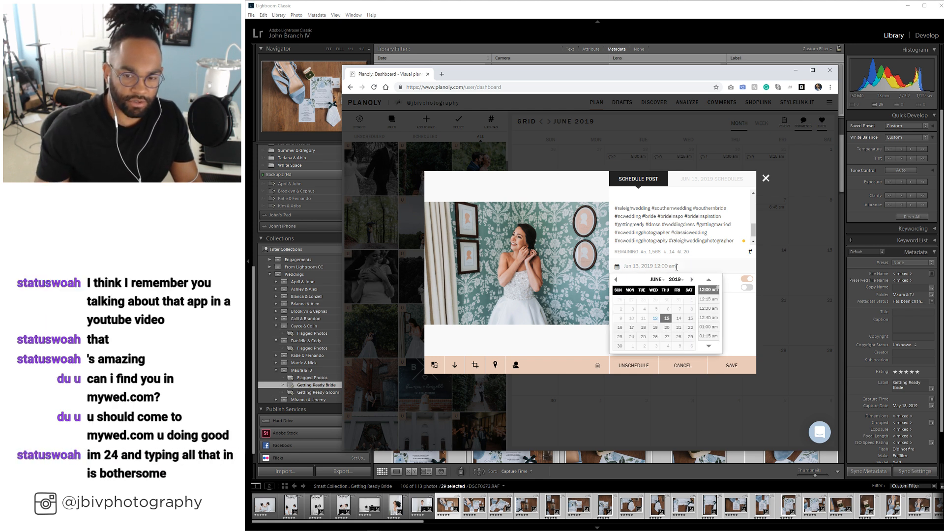
Set the June 13 posting time to 08:15 am and add The Carolina Inn as the post's location.
{"action": "left_click", "coordinate": [651, 267]}
{"action": "scroll", "coordinate": [707, 315], "scroll_direction": "down", "scroll_amount": 8}
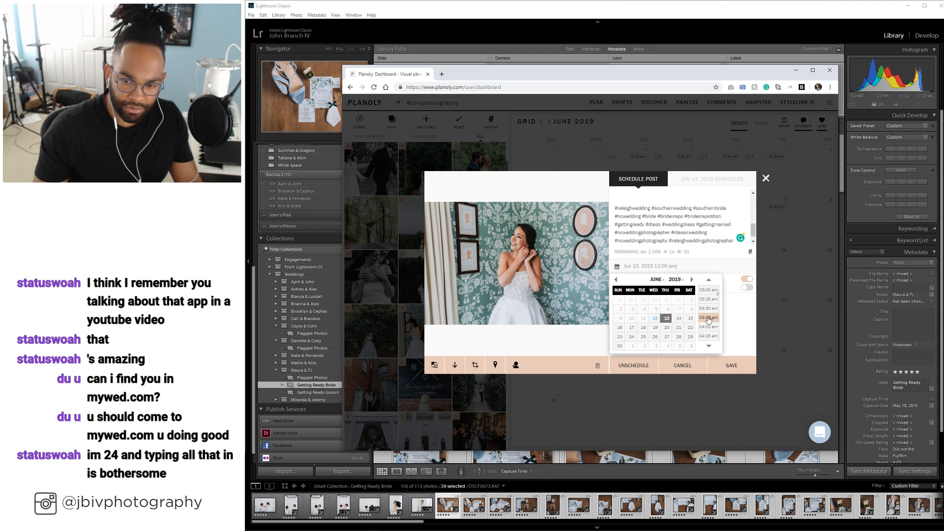
{"action": "scroll", "coordinate": [714, 330], "scroll_direction": "down", "scroll_amount": 3}
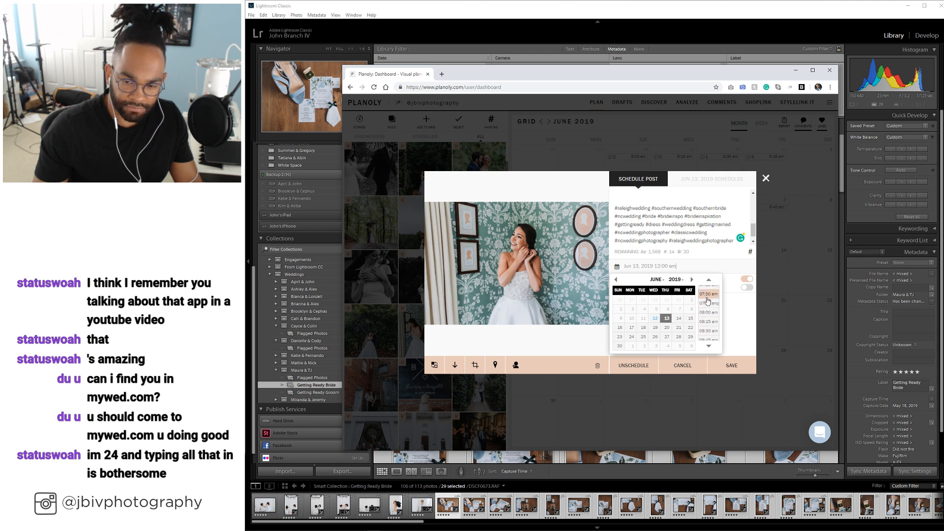
{"action": "left_click", "coordinate": [710, 323]}
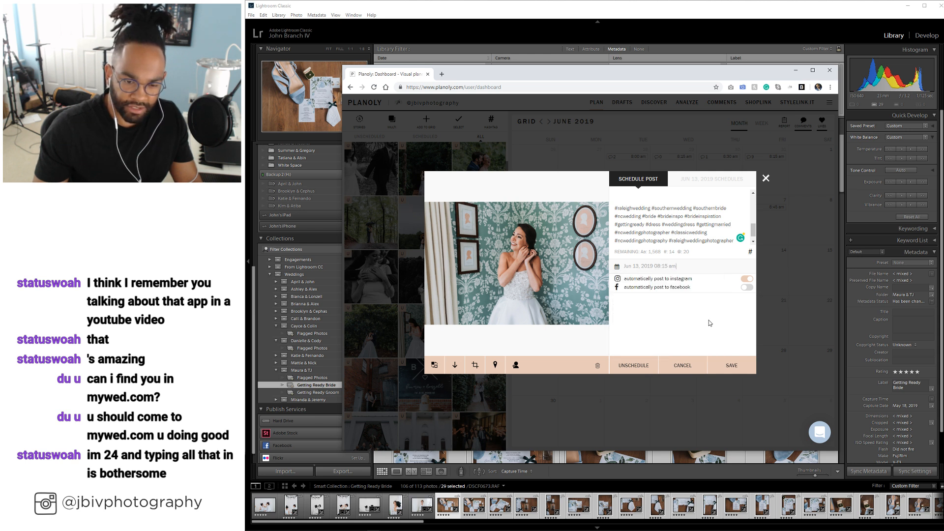
{"action": "left_click", "coordinate": [495, 365]}
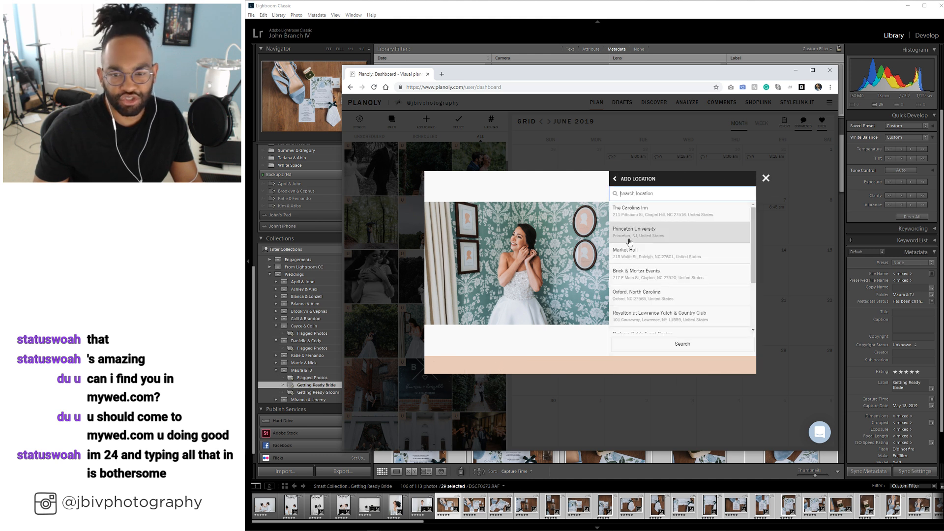
{"action": "left_click", "coordinate": [659, 212]}
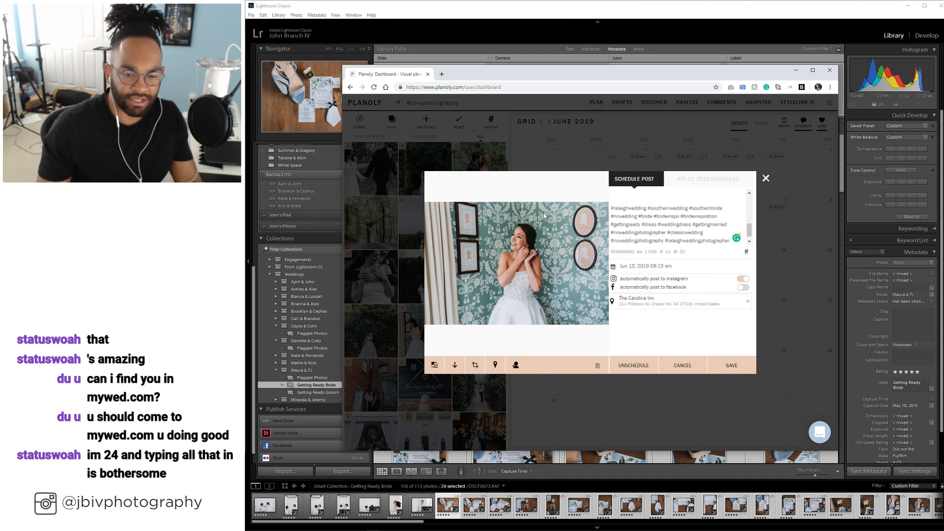
Tag the account thecarolinainn on the curtain in the bride photo and save the scheduled post.
{"action": "left_click", "coordinate": [516, 368]}
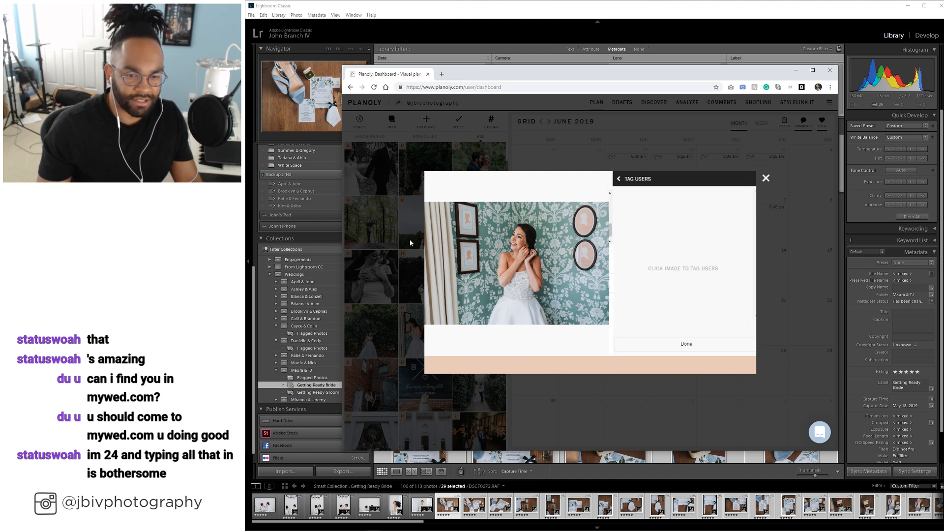
{"action": "left_click", "coordinate": [436, 216]}
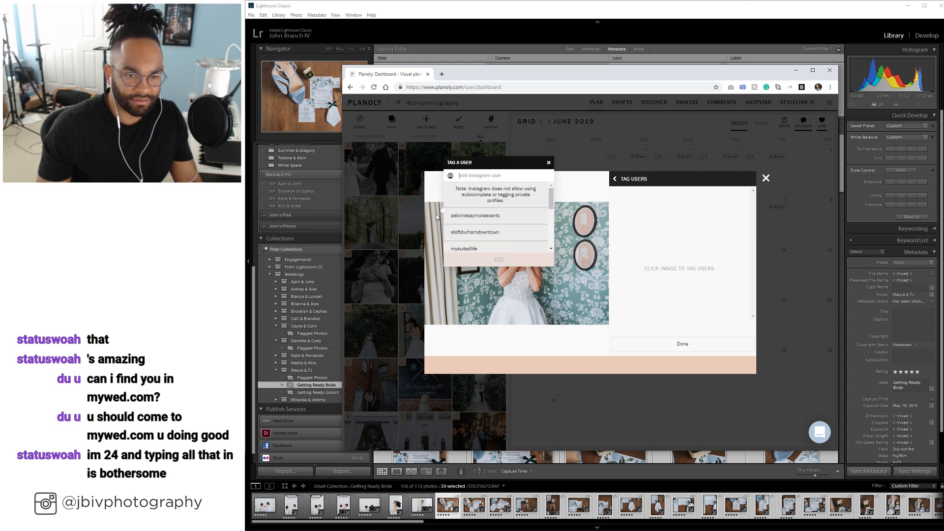
{"action": "type", "text": "theca"}
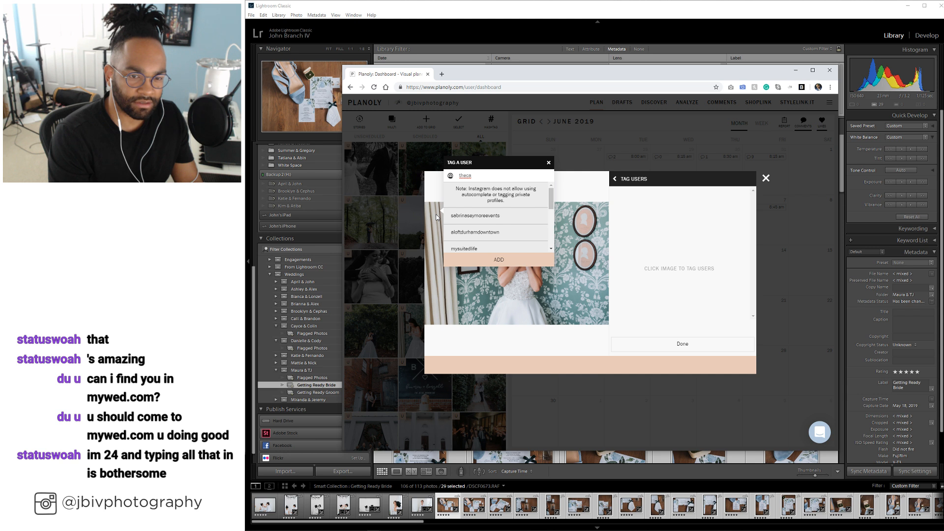
{"action": "type", "text": "rolinain"}
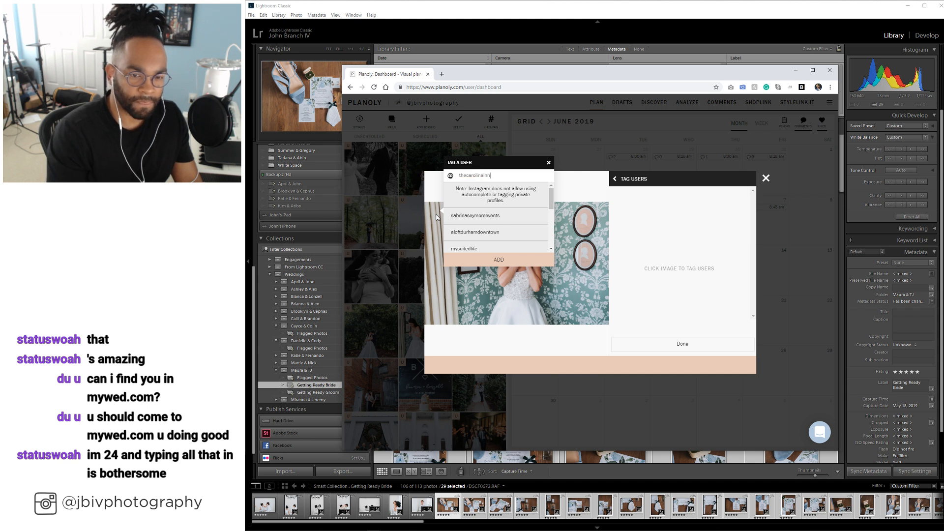
{"action": "type", "text": "n"}
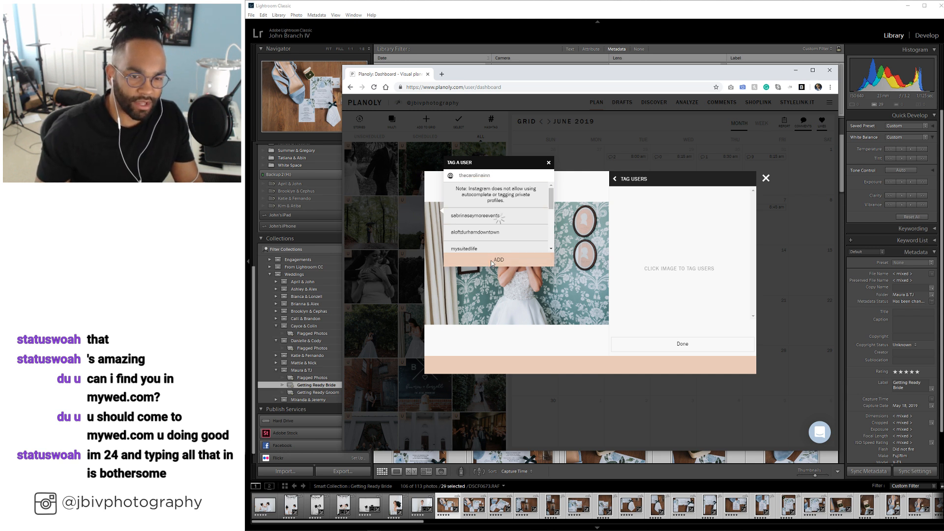
{"action": "left_click", "coordinate": [522, 261]}
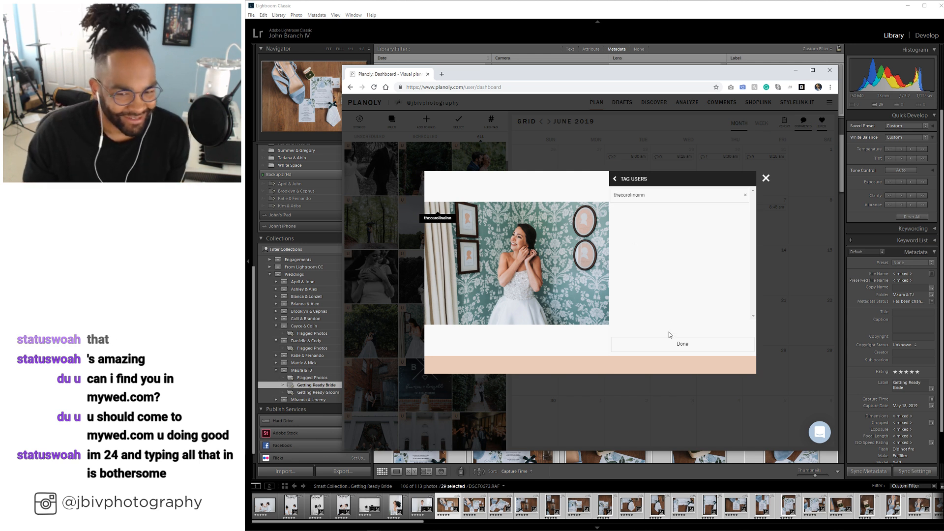
{"action": "left_click", "coordinate": [681, 348]}
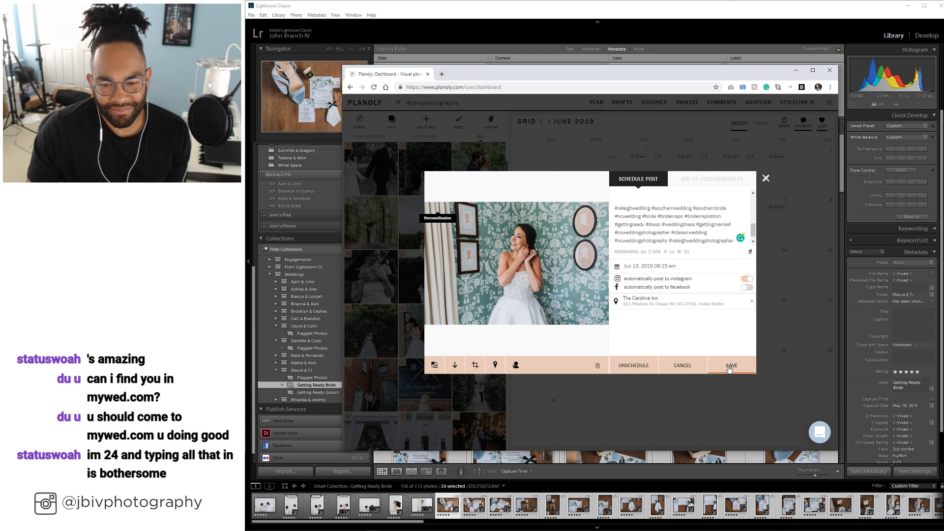
{"action": "left_click", "coordinate": [733, 366]}
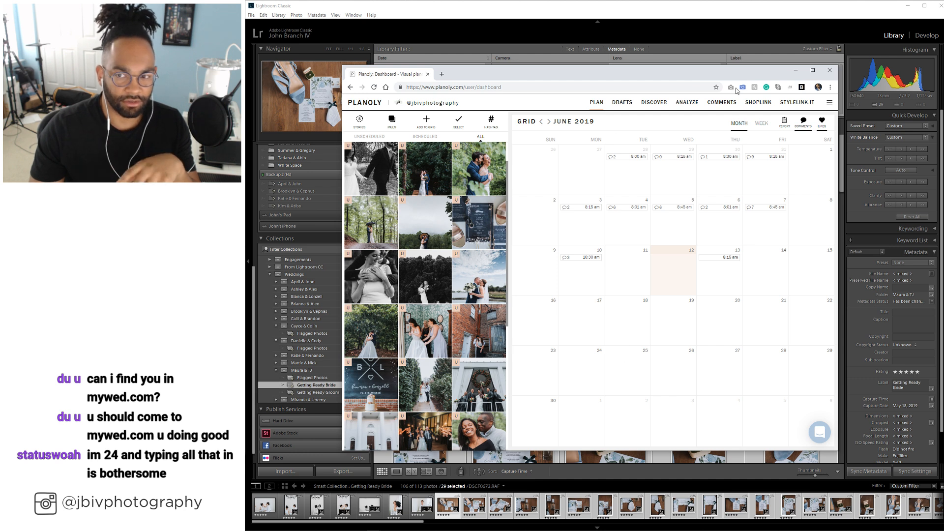
Switch back to Lightroom Classic and copy the develop settings of the first shoes-and-invitation detail photo, keeping the checked options.
{"action": "left_click_drag", "start_coordinate": [397, 78], "coordinate": [0, 35]}
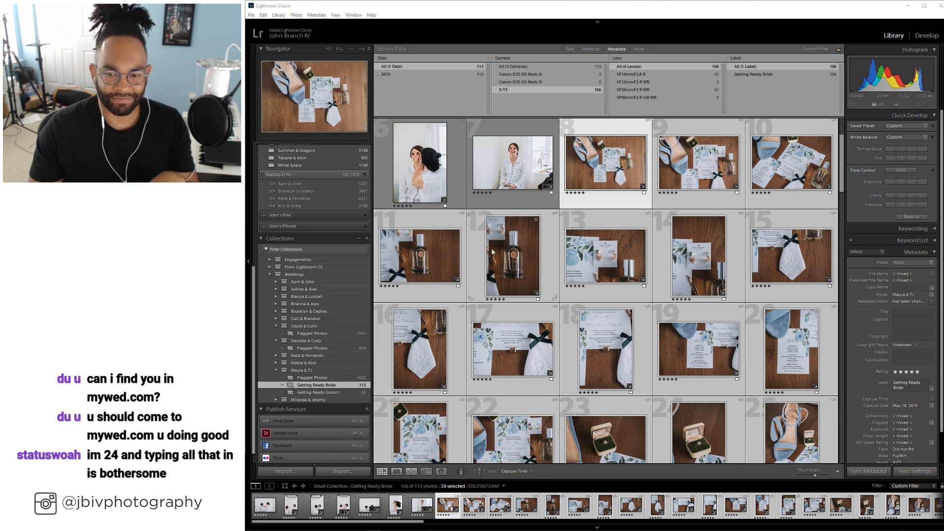
{"action": "scroll", "coordinate": [492, 249], "scroll_direction": "down", "scroll_amount": 1}
{"action": "scroll", "coordinate": [492, 249], "scroll_direction": "up", "scroll_amount": 2}
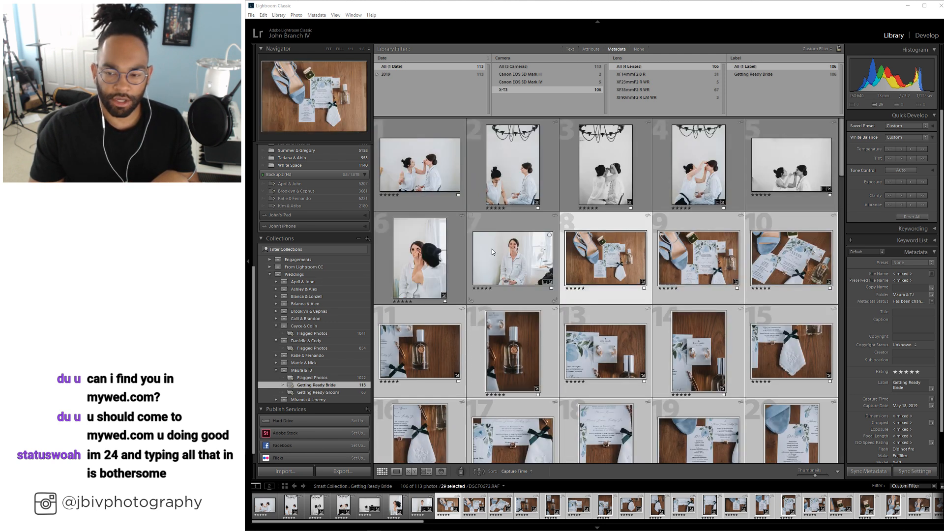
{"action": "right_click", "coordinate": [607, 260]}
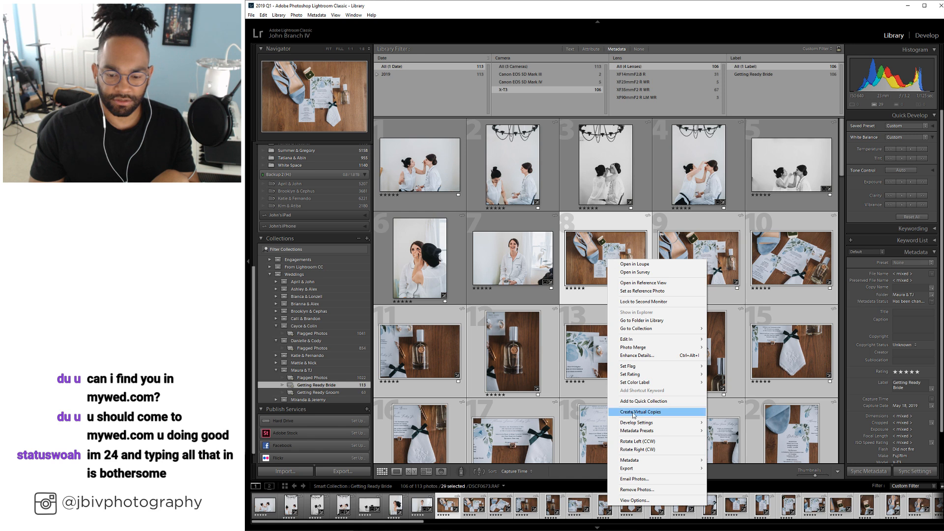
{"action": "mouse_move", "coordinate": [636, 424]}
{"action": "left_click", "coordinate": [731, 466]}
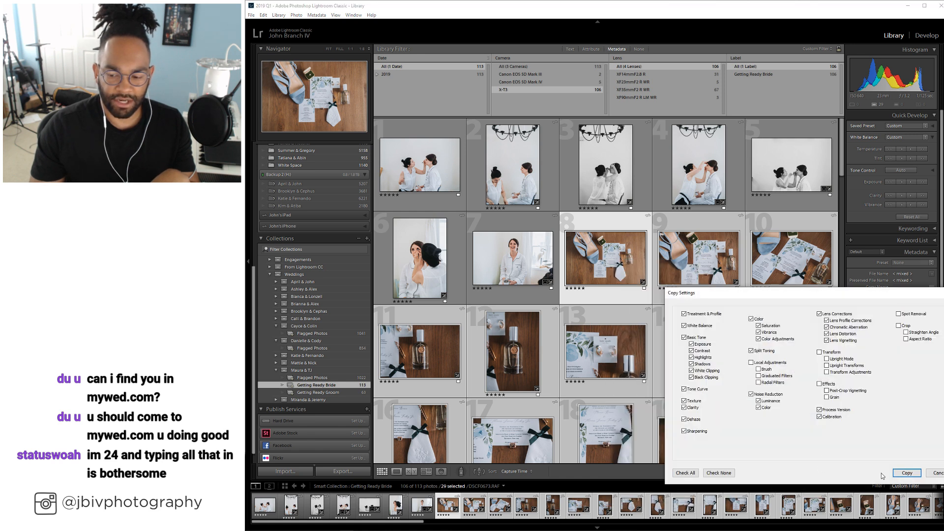
{"action": "left_click", "coordinate": [907, 474]}
Paste the copied develop settings onto the selected detail photos and check them down the grid.
{"action": "right_click", "coordinate": [617, 251]}
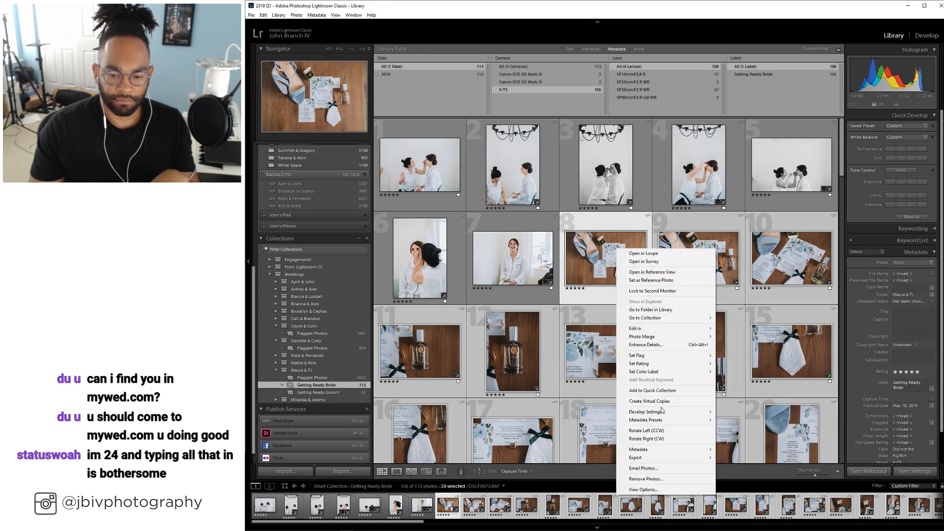
{"action": "mouse_move", "coordinate": [662, 412]}
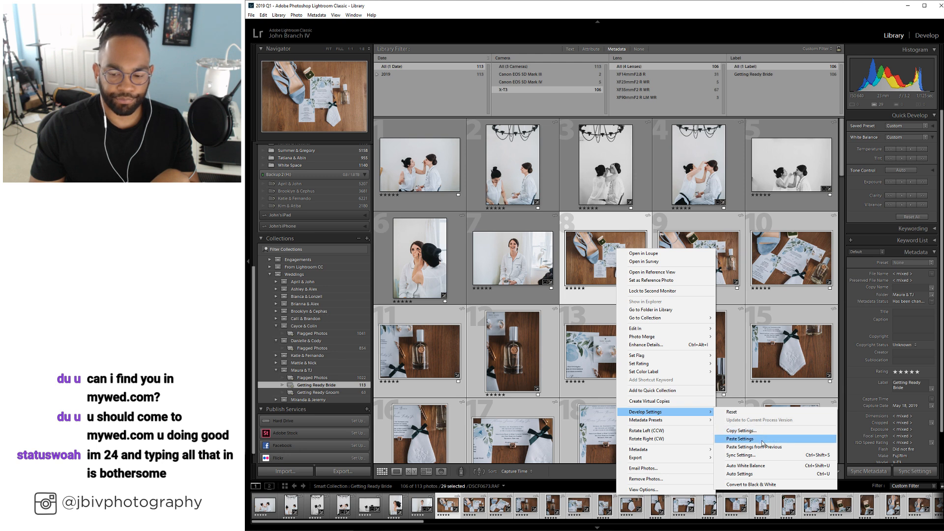
{"action": "left_click", "coordinate": [762, 443]}
{"action": "scroll", "coordinate": [449, 250], "scroll_direction": "down", "scroll_amount": 5}
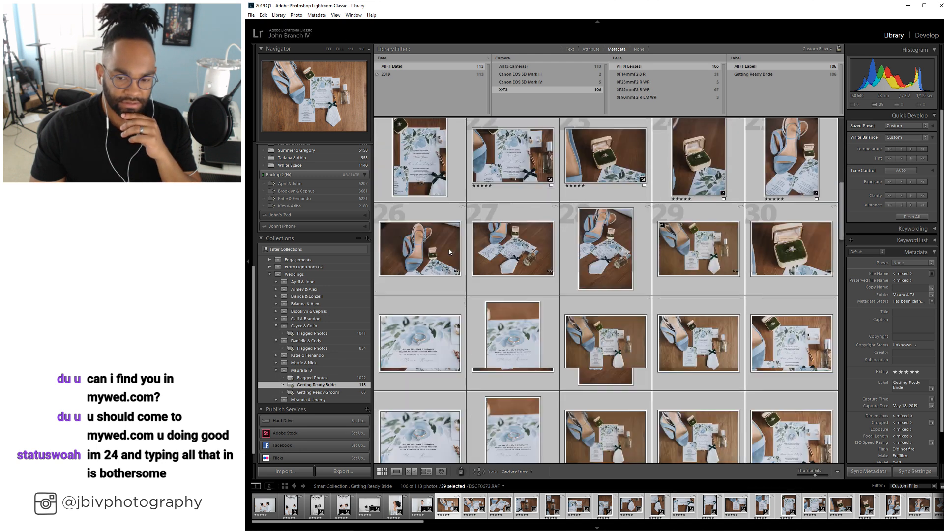
{"action": "scroll", "coordinate": [449, 250], "scroll_direction": "down", "scroll_amount": 1}
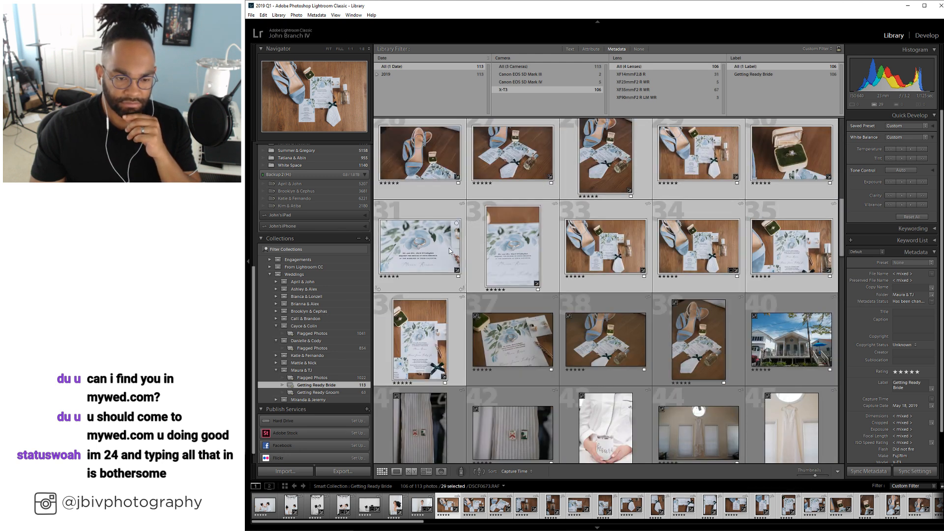
Add the next three invitation-and-shoes photos to the selection and paste the copied develop settings onto the selected photos.
{"action": "left_click", "coordinate": [682, 358], "text": "shift"}
{"action": "right_click", "coordinate": [500, 326]}
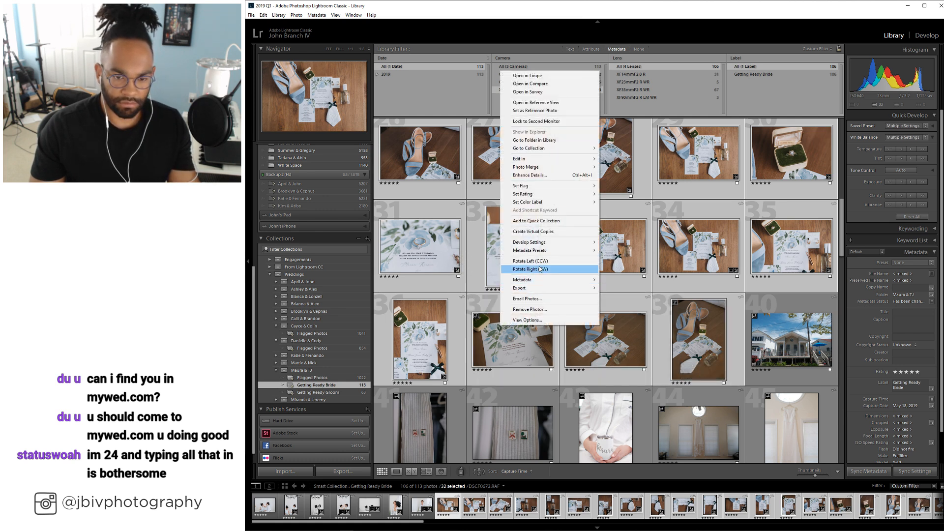
{"action": "mouse_move", "coordinate": [566, 242]}
{"action": "left_click", "coordinate": [627, 269]}
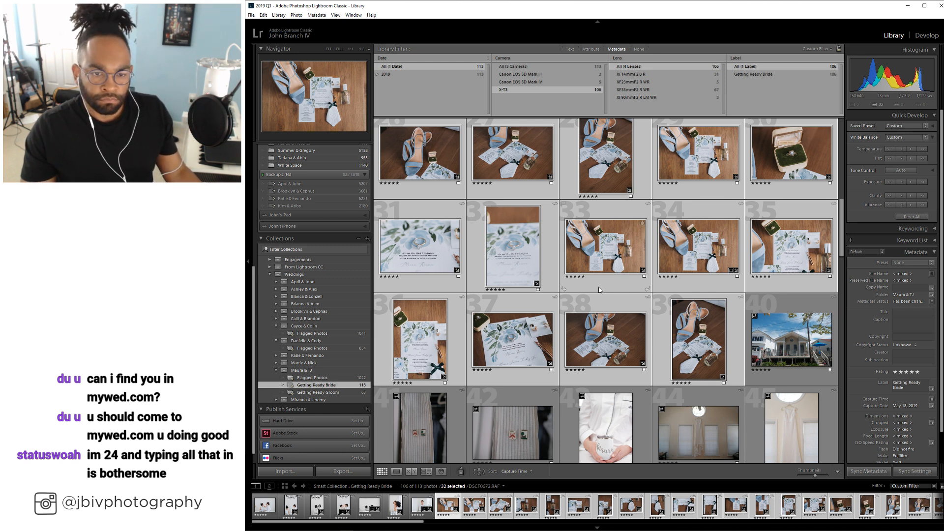
Open the detail photos in the Develop module and set the exposure of DSCF1677 and DSCF1681 to +1.00.
{"action": "scroll", "coordinate": [599, 289], "scroll_direction": "up", "scroll_amount": 8}
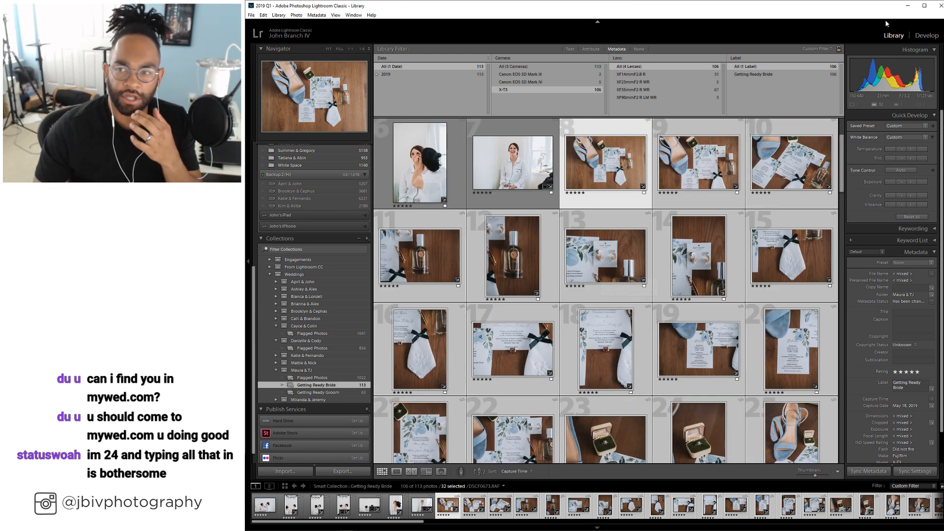
{"action": "left_click", "coordinate": [926, 35]}
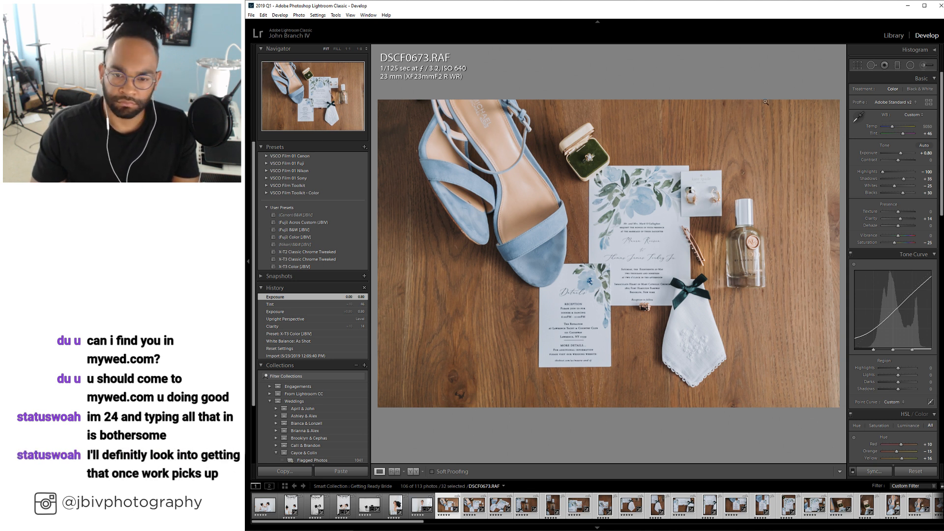
{"action": "key", "text": "Right"}
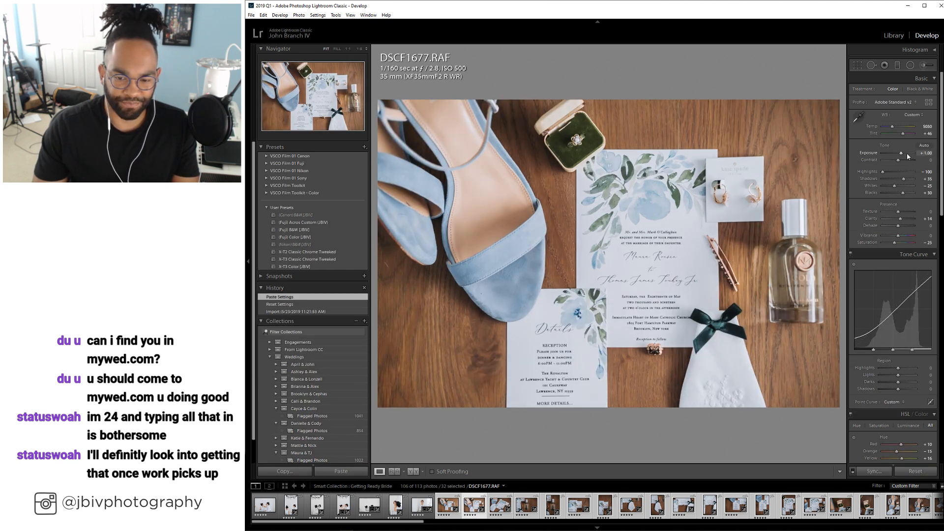
{"action": "key", "text": "Right"}
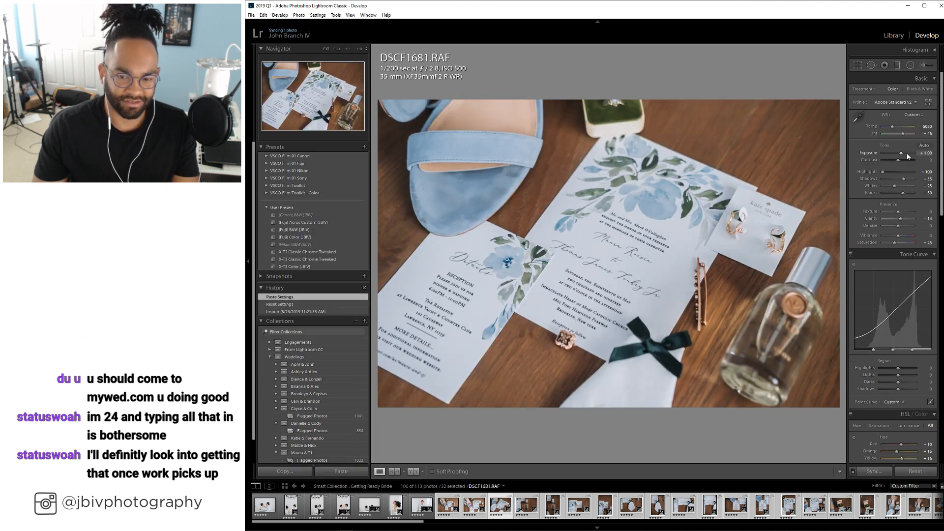
{"action": "key", "text": "Right"}
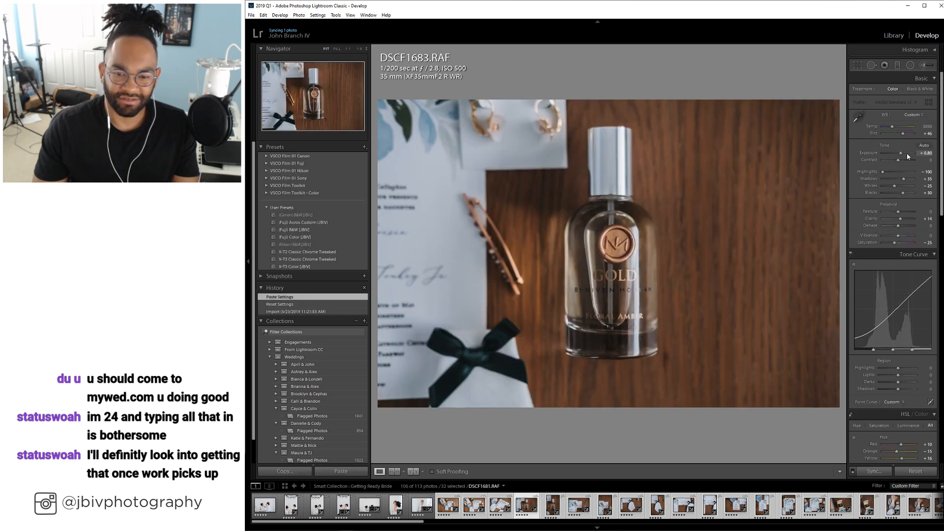
Go to the vertical perfume bottle photo DSCF1685 and raise its exposure.
{"action": "key", "text": "Right"}
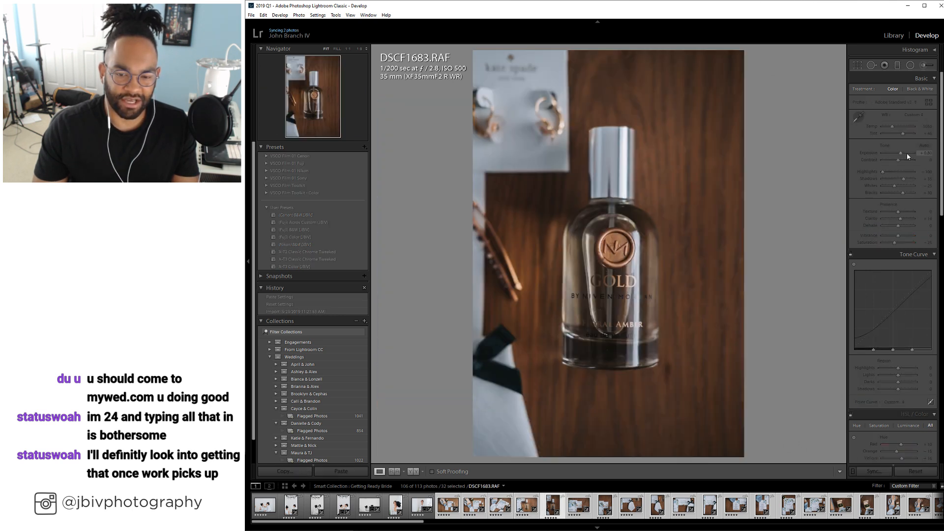
{"action": "key", "text": "Up"}
{"action": "key", "text": "Up"}
{"action": "key", "text": "Up"}
{"action": "key", "text": "Up"}
{"action": "key", "text": "Up"}
{"action": "key", "text": "Up"}
{"action": "key", "text": "Up"}
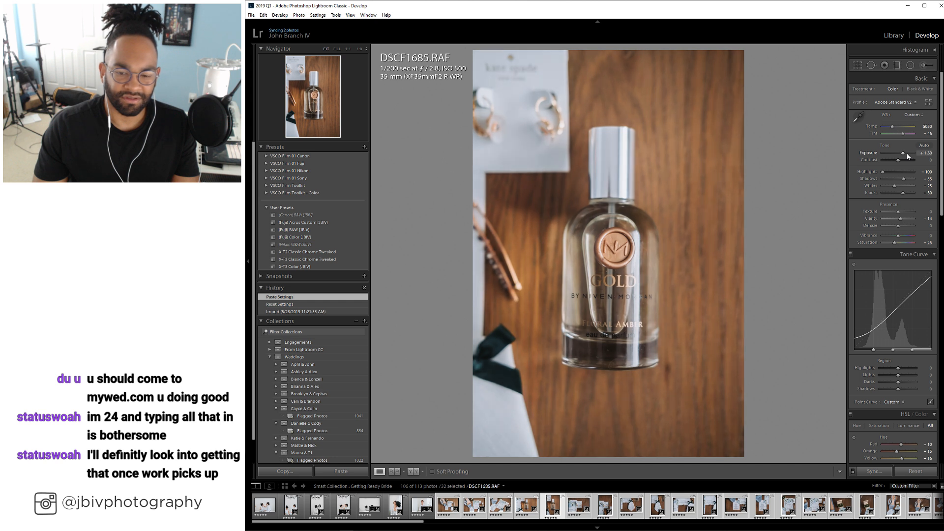
Rotate the vertical perfume bottle photo to -0.7 with Transform and constrain the crop.
{"action": "scroll", "coordinate": [867, 401], "scroll_direction": "down", "scroll_amount": 15}
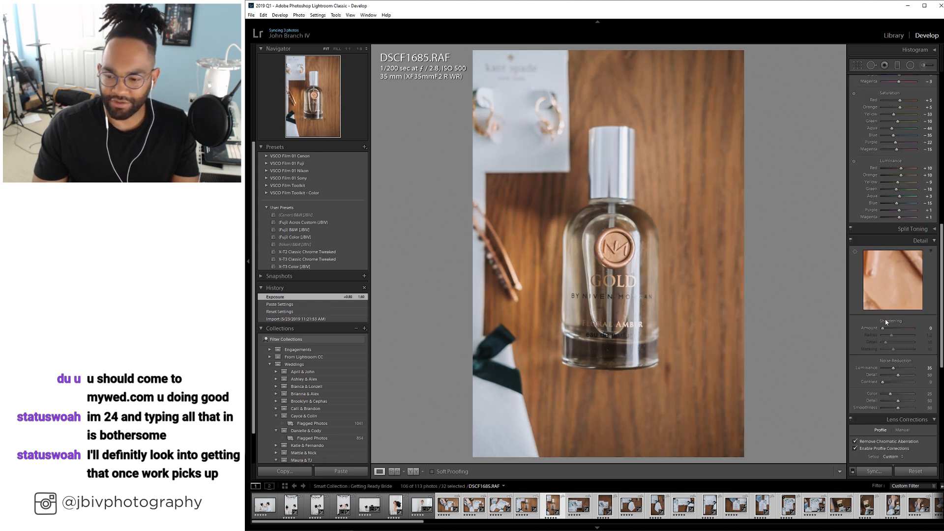
{"action": "key", "text": "Down"}
{"action": "key", "text": "Down"}
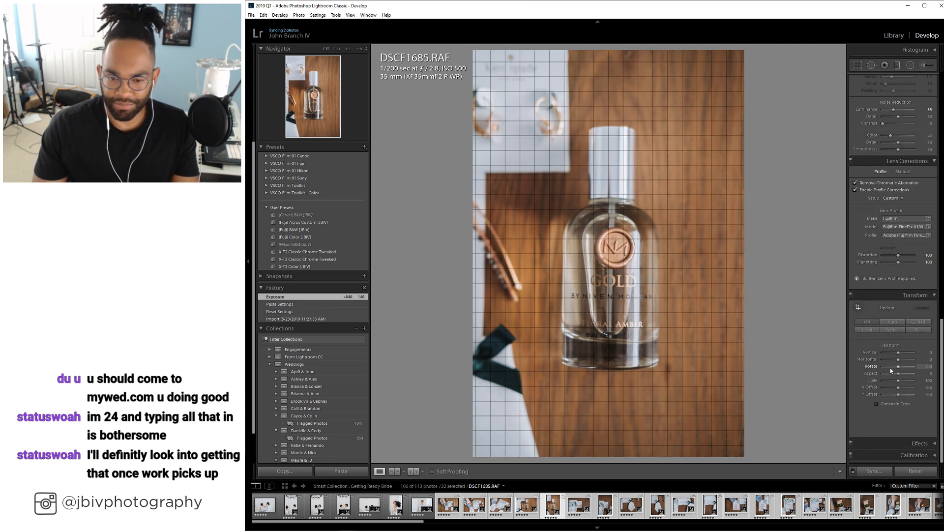
{"action": "key", "text": "Down"}
{"action": "key", "text": "Down"}
{"action": "key", "text": "Down"}
{"action": "key", "text": "Down"}
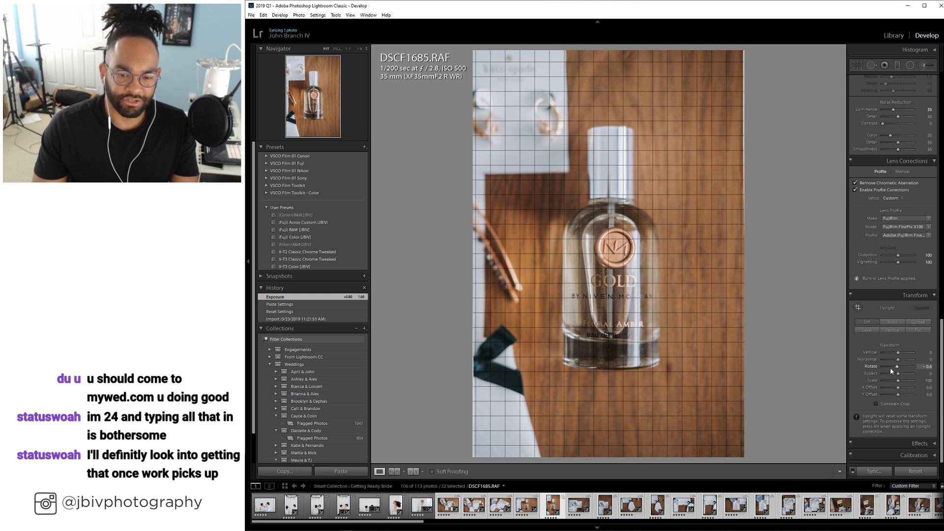
{"action": "key", "text": "Down"}
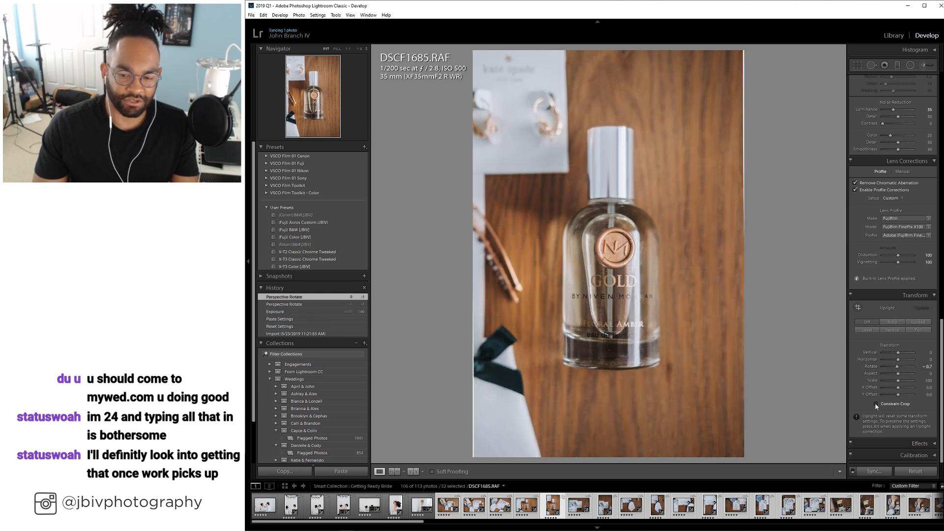
{"action": "left_click", "coordinate": [876, 404]}
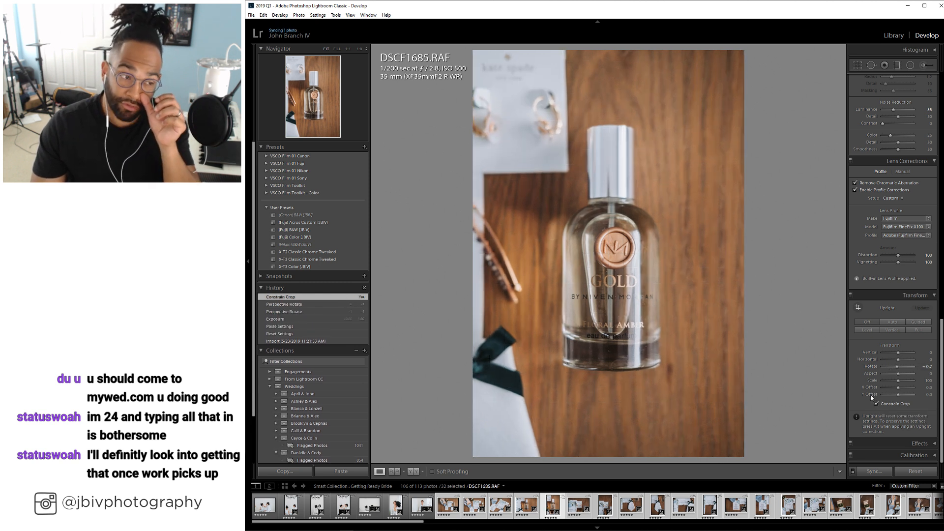
Level the horizontal earrings photo DSCF1687 with Upright and set its exposure to +1.30.
{"action": "key", "text": "Right"}
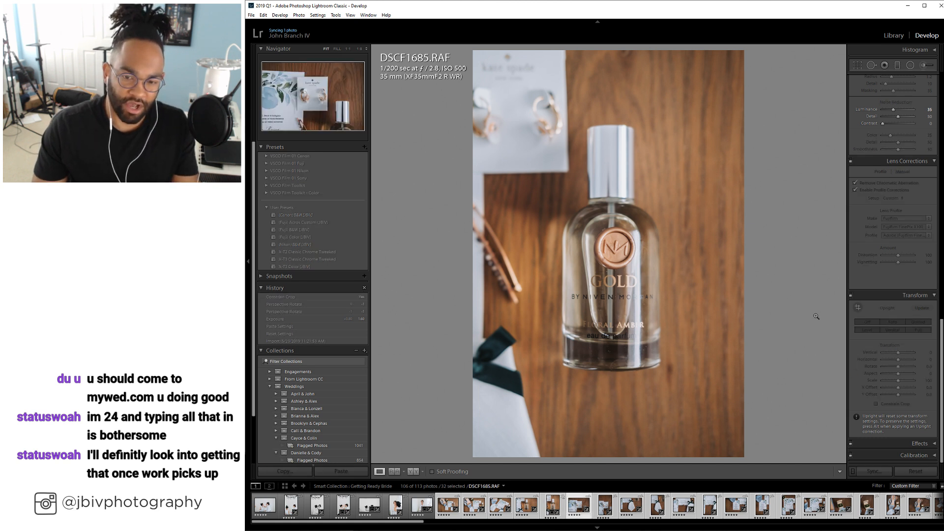
{"action": "left_click", "coordinate": [868, 330]}
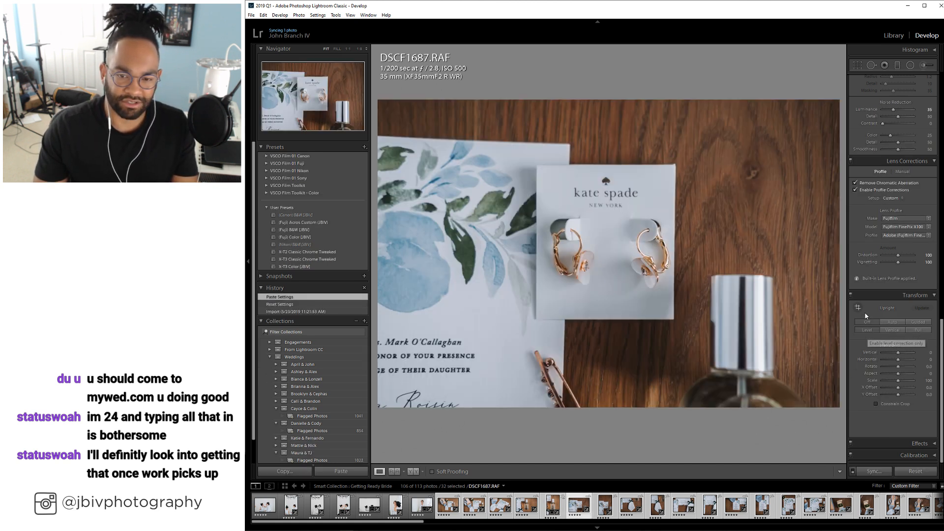
{"action": "scroll", "coordinate": [883, 196], "scroll_direction": "up", "scroll_amount": 10}
{"action": "left_click", "coordinate": [902, 154]}
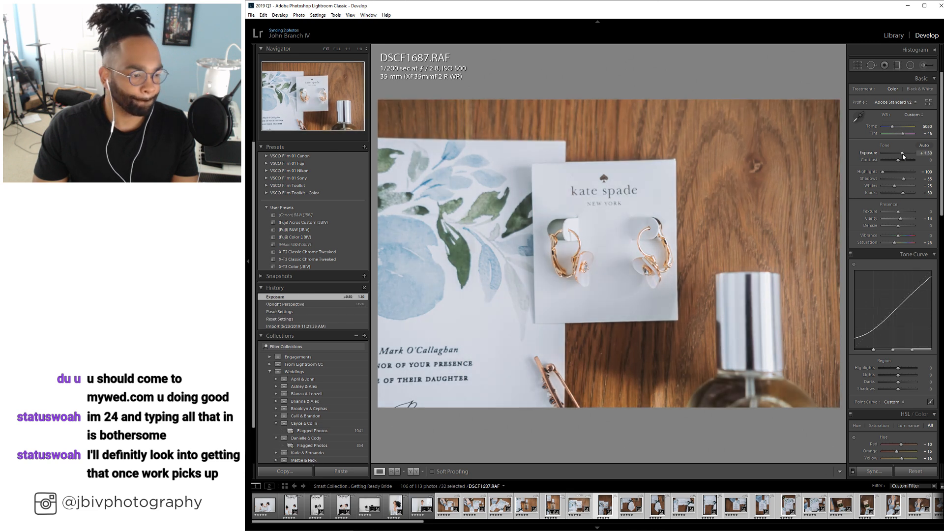
{"action": "key", "text": "Right"}
{"action": "key", "text": "Left"}
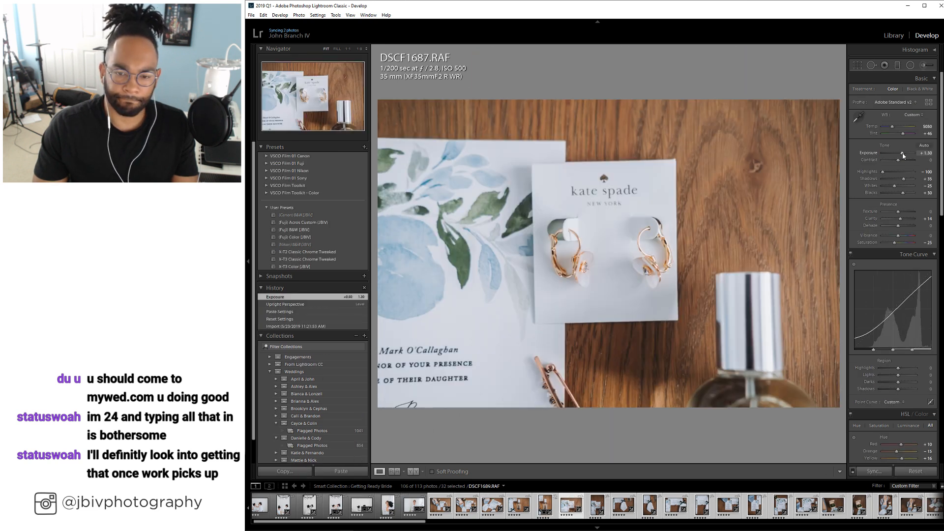
Level the vertical earrings photo DSCF1689 with Upright and raise its exposure to +1.40.
{"action": "key", "text": "Right"}
{"action": "scroll", "coordinate": [904, 154], "scroll_direction": "down", "scroll_amount": 10}
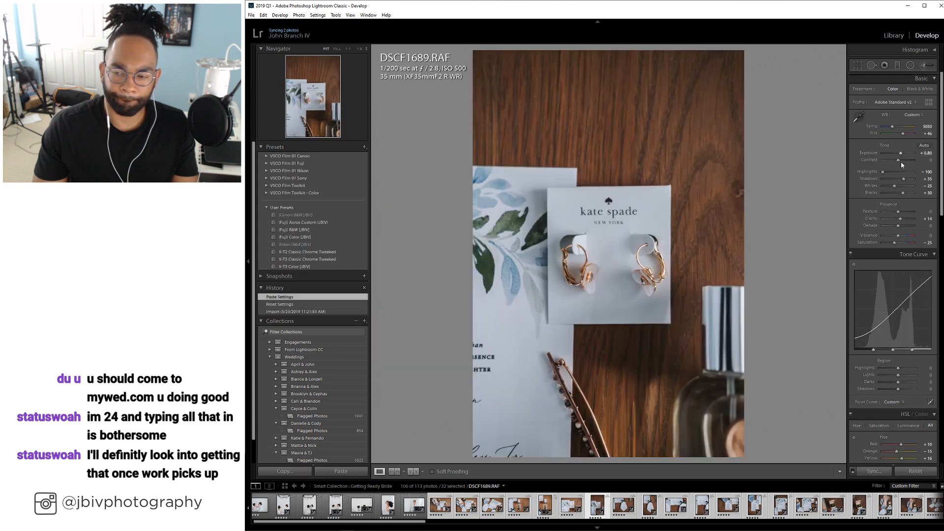
{"action": "left_click", "coordinate": [871, 331]}
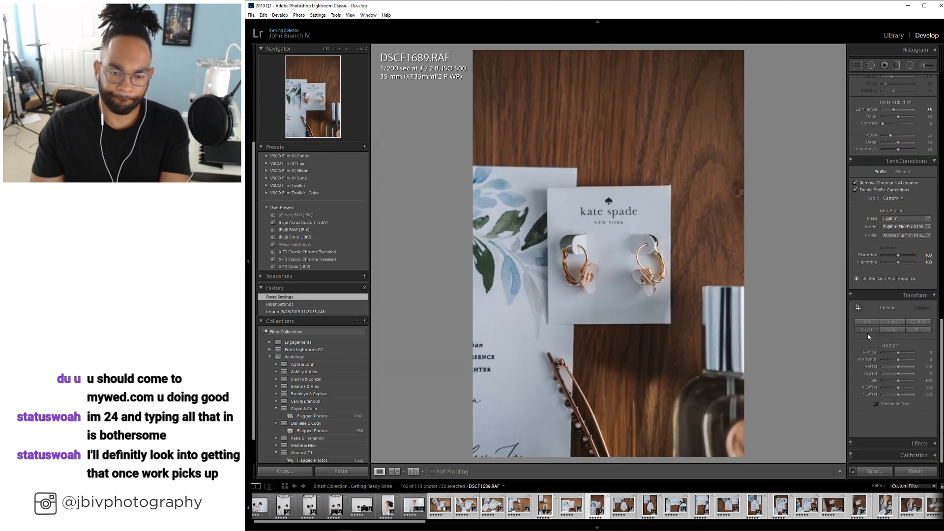
{"action": "key", "text": "equal"}
{"action": "key", "text": "equal"}
{"action": "key", "text": "equal"}
{"action": "key", "text": "equal"}
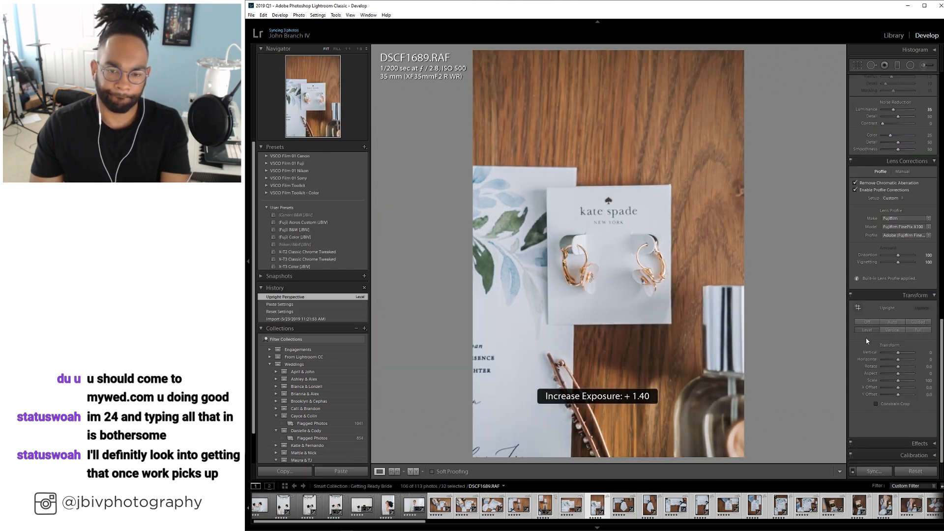
Level the horizontal embroidered handkerchief photo DSCF1691 with Upright and raise its exposure slightly.
{"action": "key", "text": "Right"}
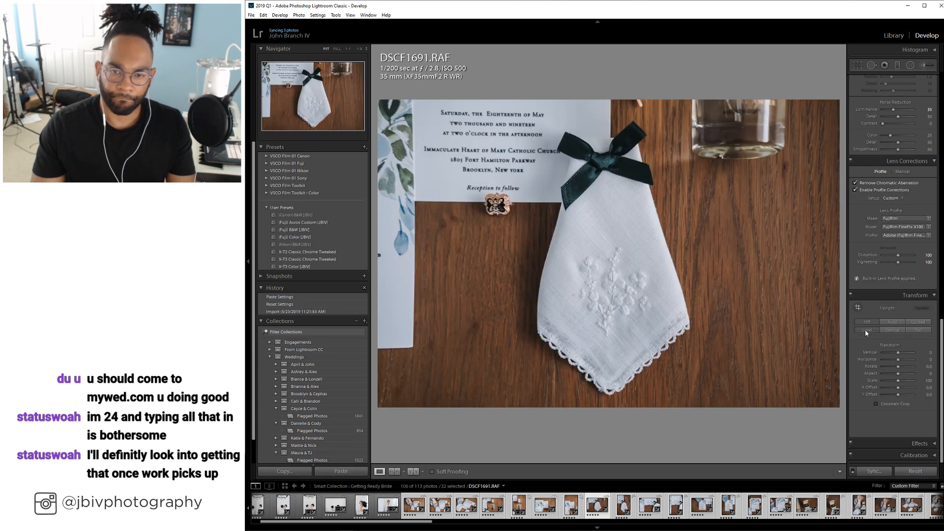
{"action": "left_click", "coordinate": [866, 332]}
{"action": "key", "text": "equal"}
{"action": "key", "text": "equal"}
{"action": "key", "text": "equal"}
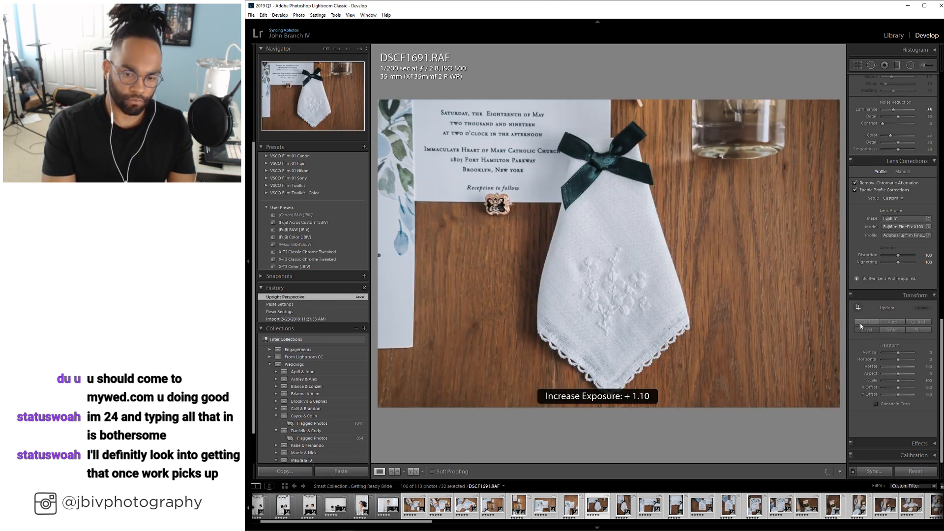
{"action": "key", "text": "minus"}
Set the vertical handkerchief photo's exposure to +1.00 and brighten the horizontal invitation close-up DSCF1694.
{"action": "key", "text": "Right"}
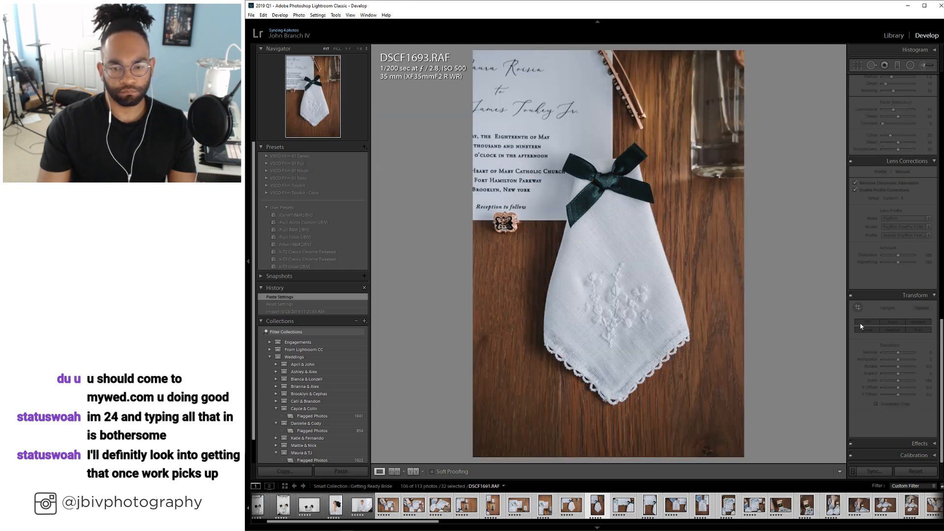
{"action": "key", "text": "equal"}
{"action": "key", "text": "equal"}
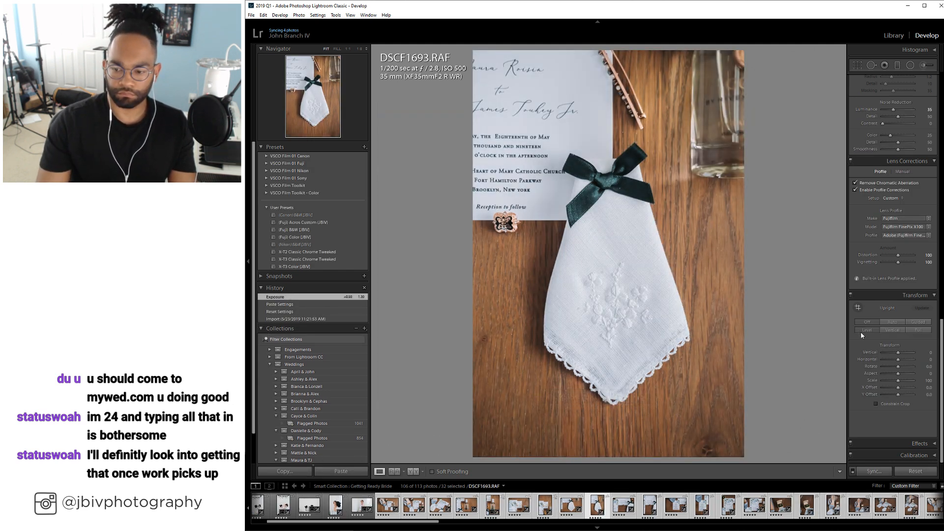
{"action": "key", "text": "Right"}
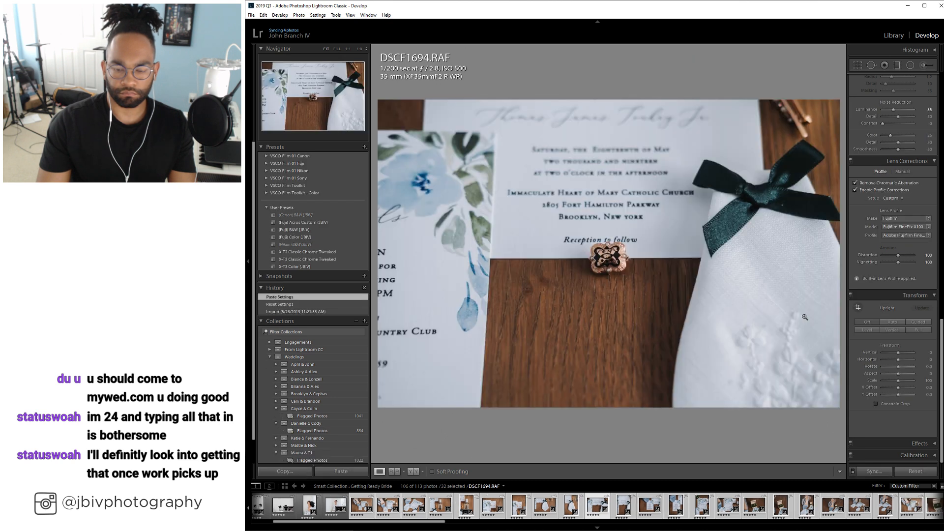
{"action": "key", "text": "equal"}
Raise the exposure of the vertical invitation close-up DSCF1697 to +1.30 and level it with Upright.
{"action": "key", "text": "equal"}
{"action": "key", "text": "Right"}
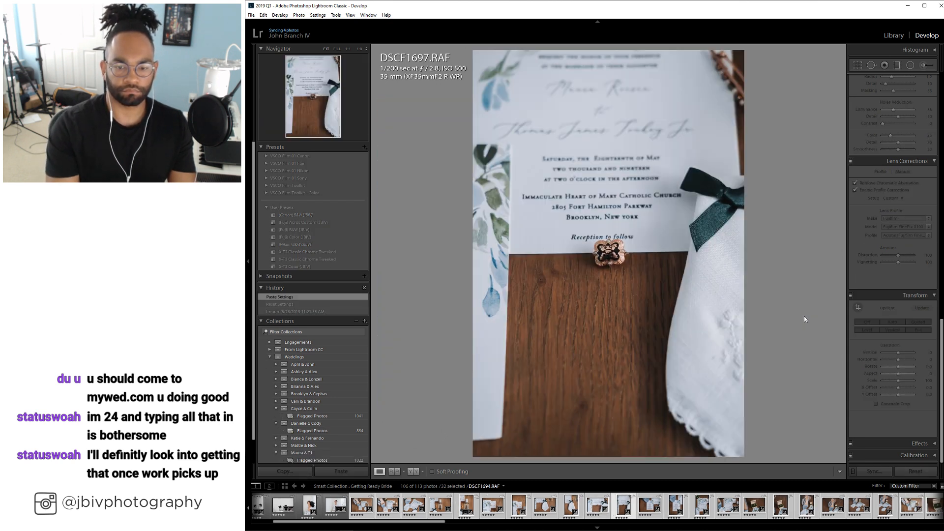
{"action": "key", "text": "equal"}
{"action": "key", "text": "equal"}
{"action": "key", "text": "equal"}
{"action": "key", "text": "equal"}
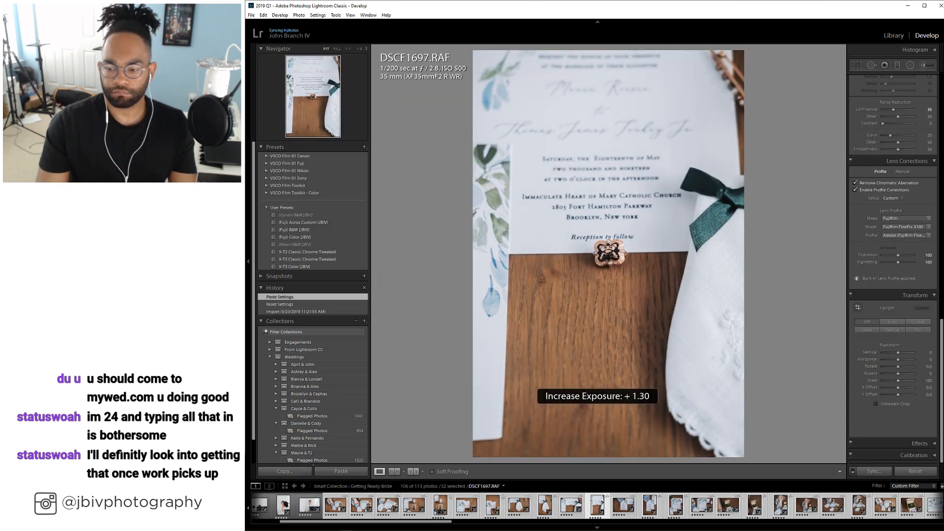
{"action": "left_click", "coordinate": [866, 330]}
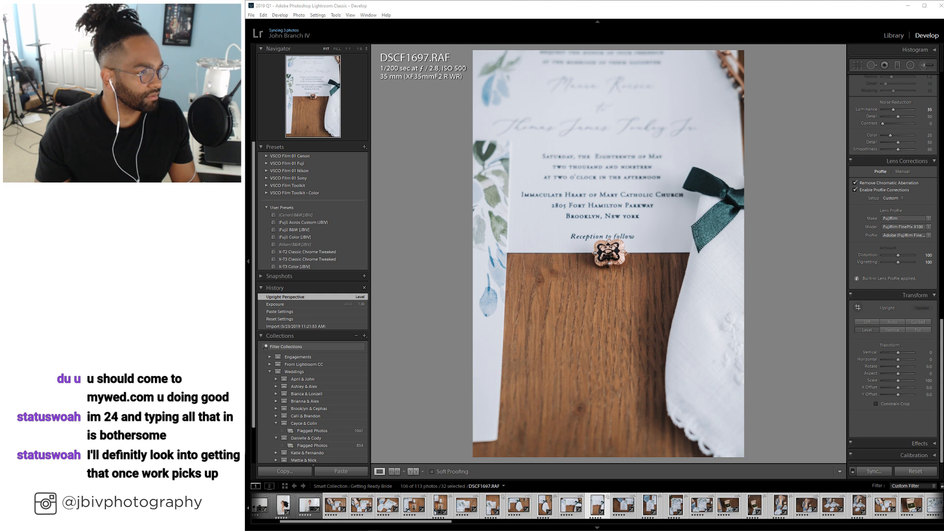
Bring the browser window with mywed.com over Lightroom and examine the homepage's photographer list and best wedding photos.
{"action": "left_click_drag", "start_coordinate": [247, 76], "coordinate": [568, 46]}
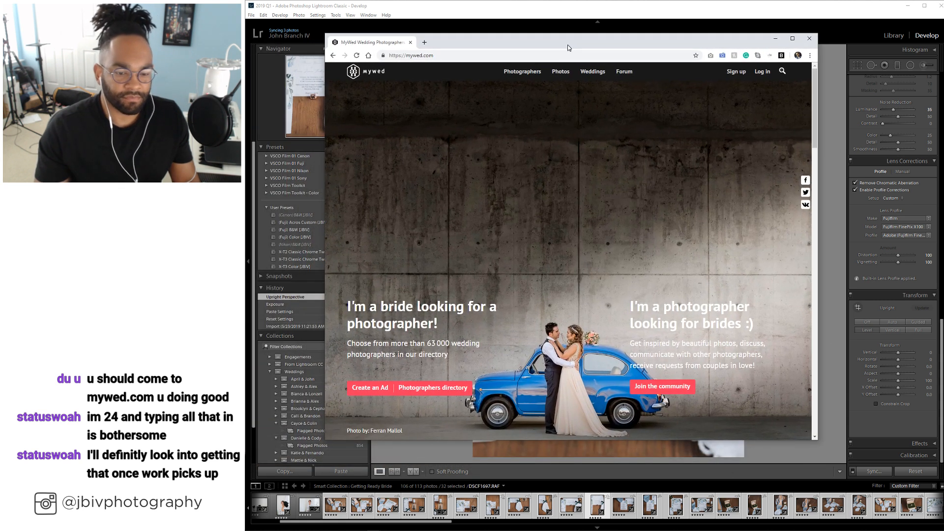
{"action": "mouse_move", "coordinate": [572, 73]}
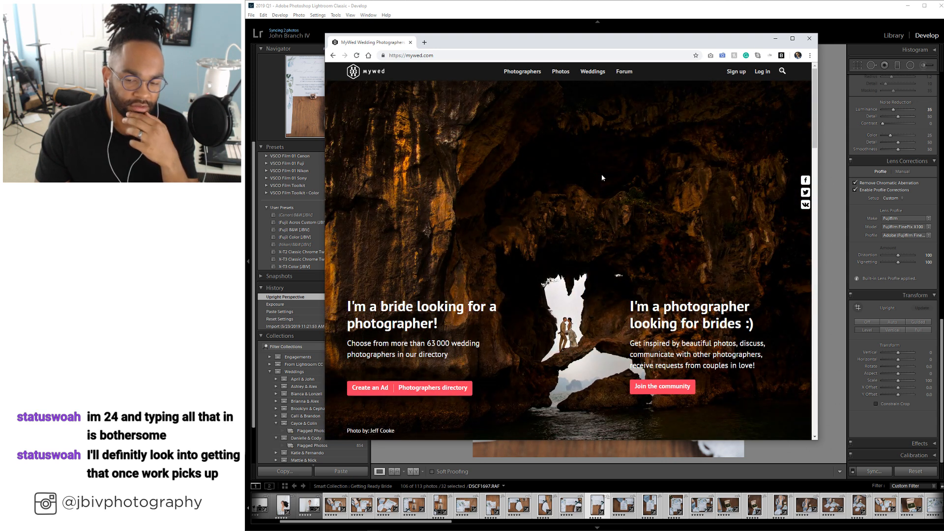
{"action": "scroll", "coordinate": [559, 147], "scroll_direction": "down", "scroll_amount": 3}
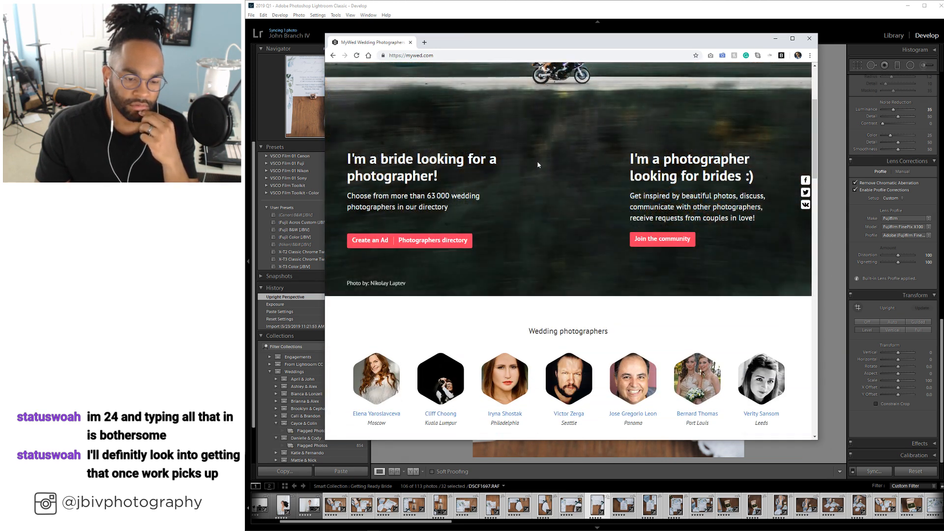
{"action": "scroll", "coordinate": [538, 164], "scroll_direction": "down", "scroll_amount": 2}
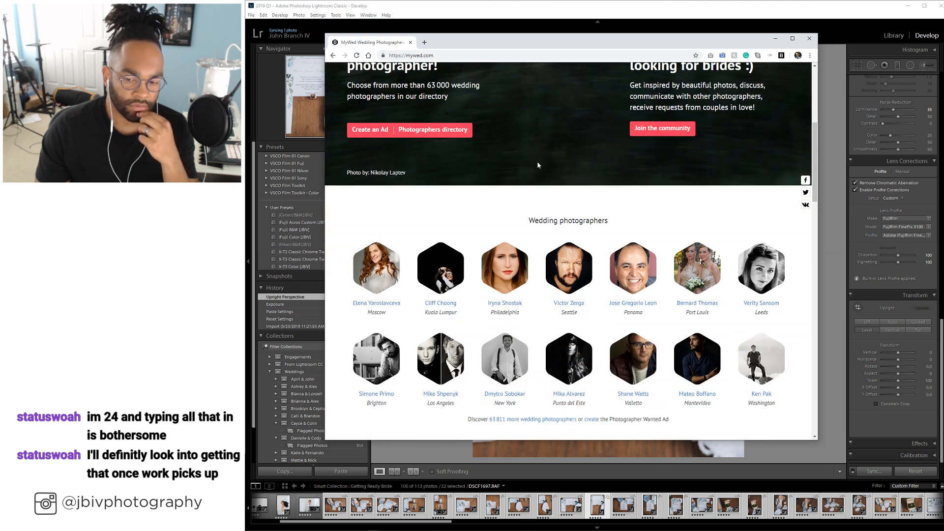
{"action": "scroll", "coordinate": [538, 165], "scroll_direction": "down", "scroll_amount": 2}
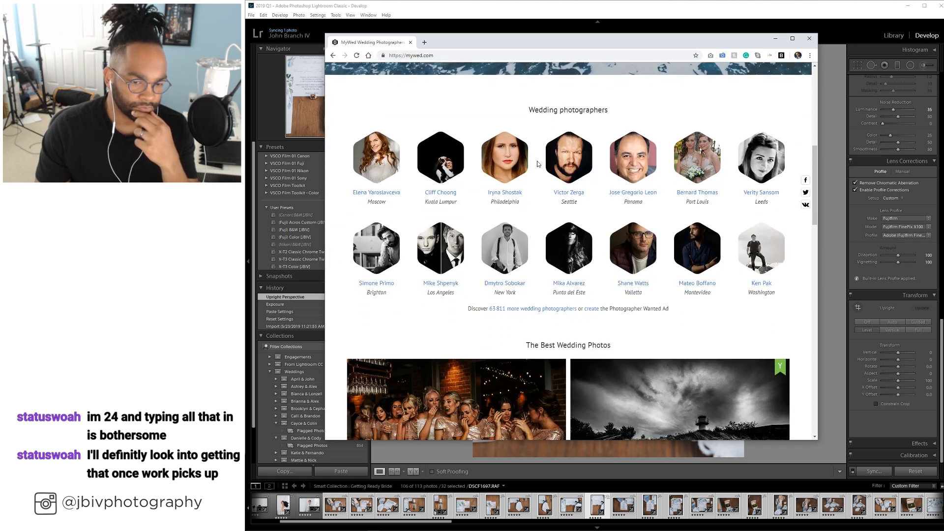
{"action": "scroll", "coordinate": [537, 164], "scroll_direction": "down", "scroll_amount": 2}
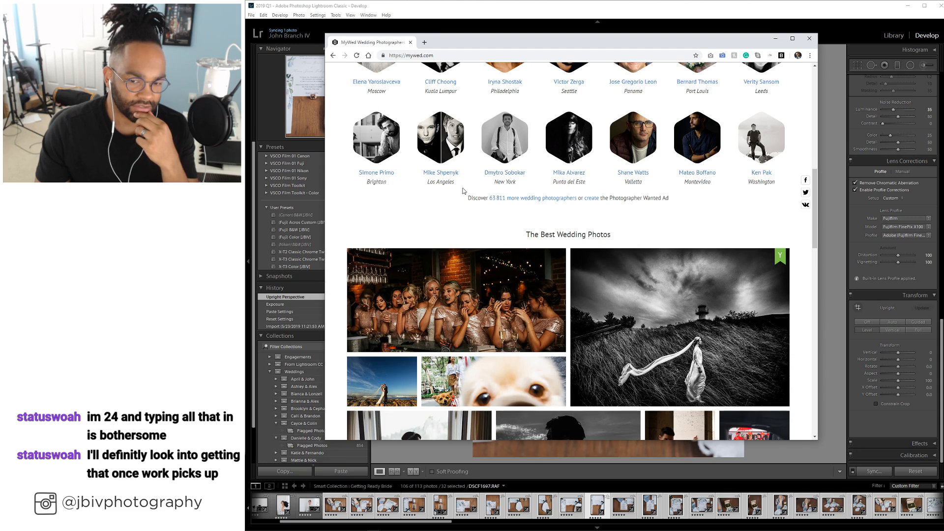
{"action": "scroll", "coordinate": [447, 196], "scroll_direction": "down", "scroll_amount": 2}
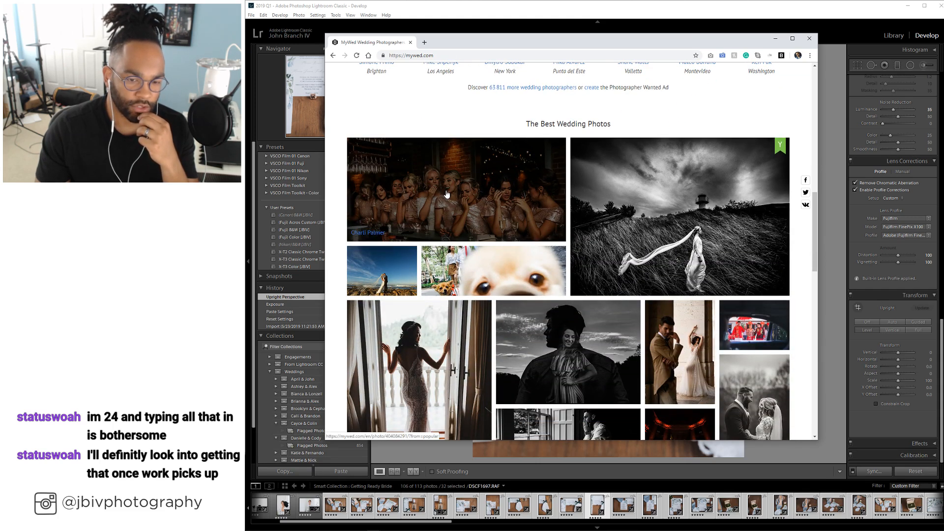
Examine the rest of the mywed.com homepage, covering the best wedding photos, the photographers-wanted ads and the forum topics.
{"action": "scroll", "coordinate": [446, 195], "scroll_direction": "down", "scroll_amount": 2}
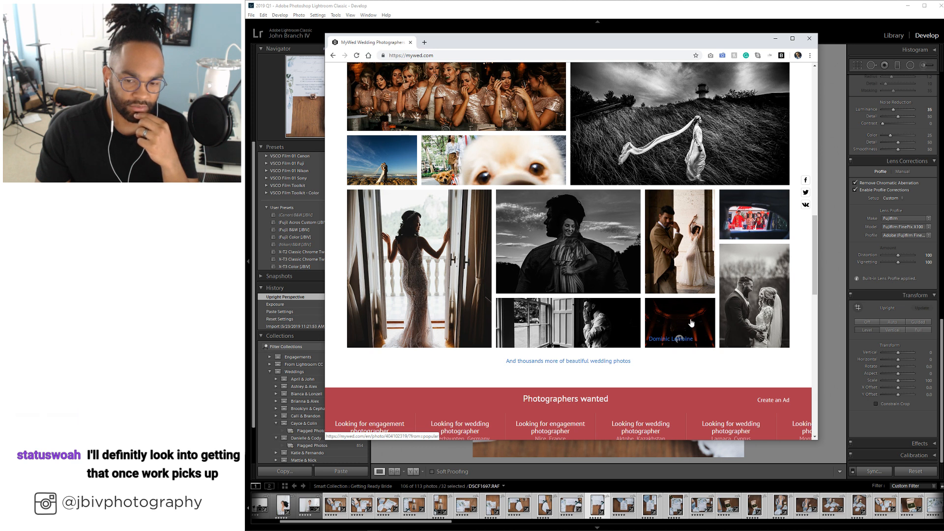
{"action": "scroll", "coordinate": [486, 244], "scroll_direction": "down", "scroll_amount": 3}
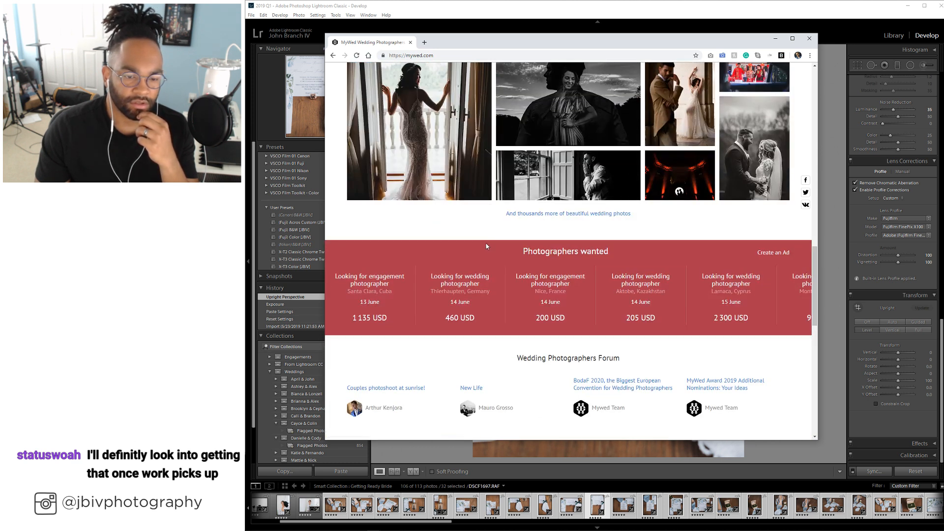
{"action": "scroll", "coordinate": [483, 238], "scroll_direction": "down", "scroll_amount": 2}
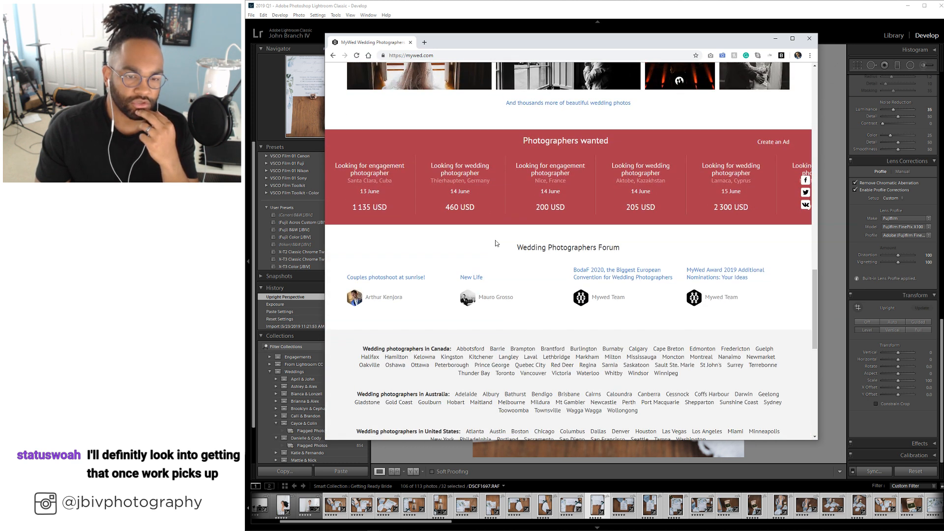
{"action": "scroll", "coordinate": [487, 239], "scroll_direction": "up", "scroll_amount": 15}
{"action": "scroll", "coordinate": [489, 239], "scroll_direction": "up", "scroll_amount": 3}
Open the top-rated photographers directory and examine the listed photographers' sample photos, locations and hourly rates.
{"action": "mouse_move", "coordinate": [522, 73]}
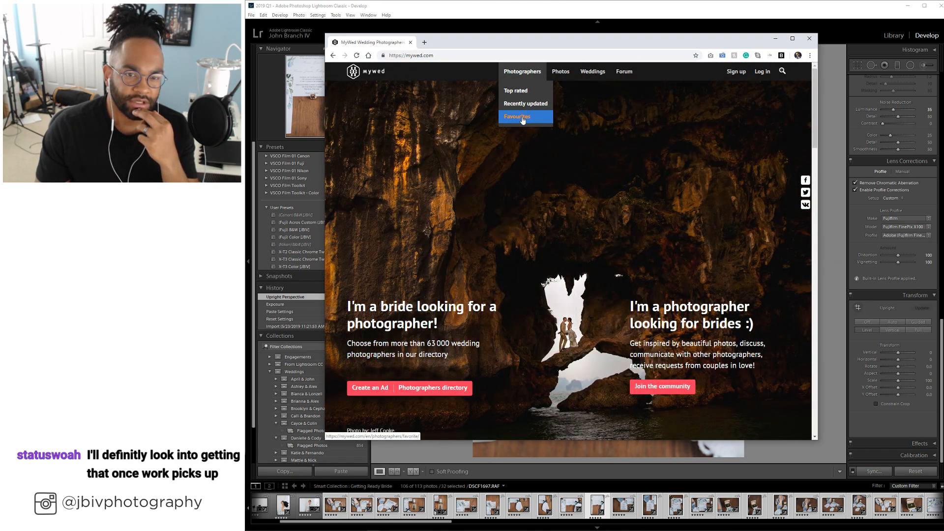
{"action": "left_click", "coordinate": [521, 93]}
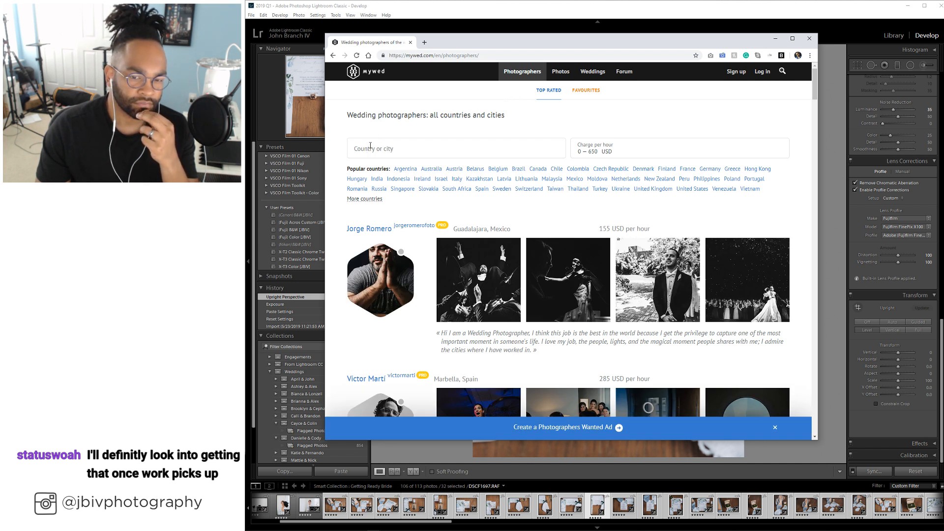
{"action": "scroll", "coordinate": [371, 146], "scroll_direction": "down", "scroll_amount": 2}
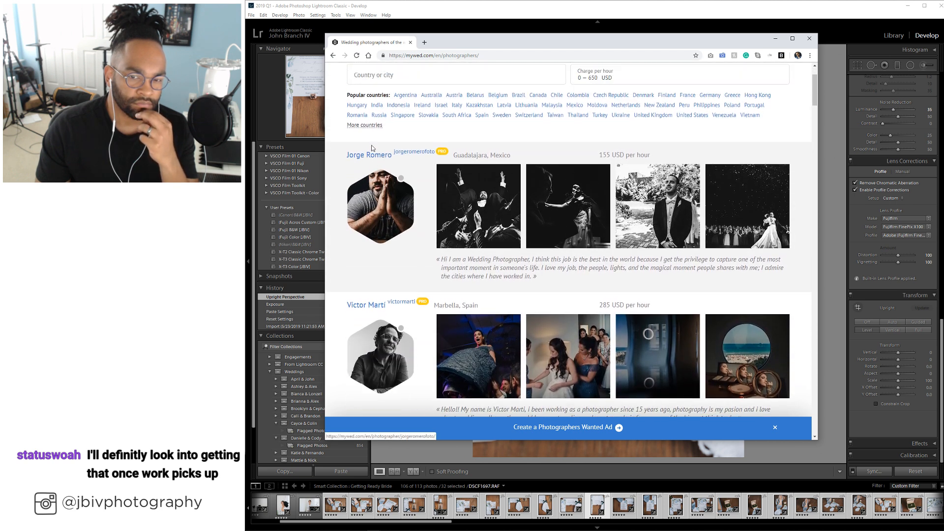
{"action": "scroll", "coordinate": [373, 148], "scroll_direction": "down", "scroll_amount": 2}
{"action": "scroll", "coordinate": [374, 149], "scroll_direction": "up", "scroll_amount": 2}
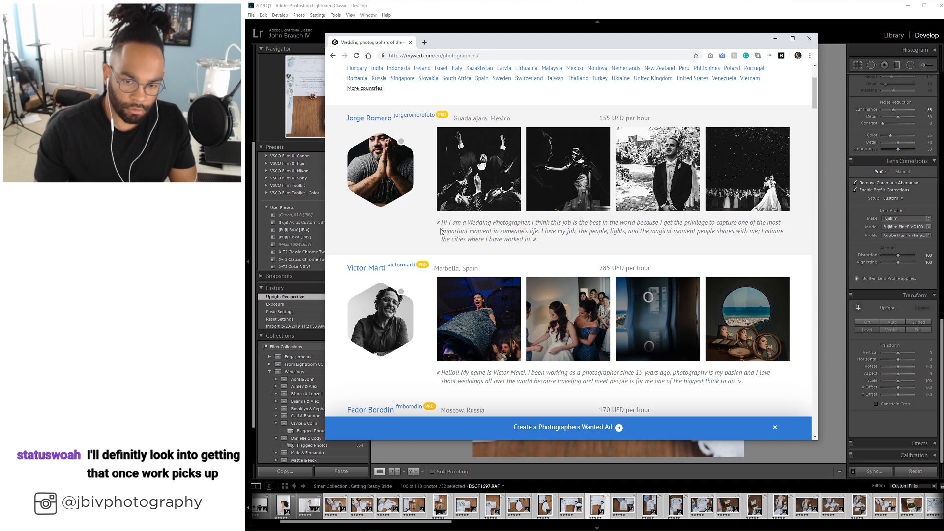
{"action": "scroll", "coordinate": [599, 202], "scroll_direction": "down", "scroll_amount": 2}
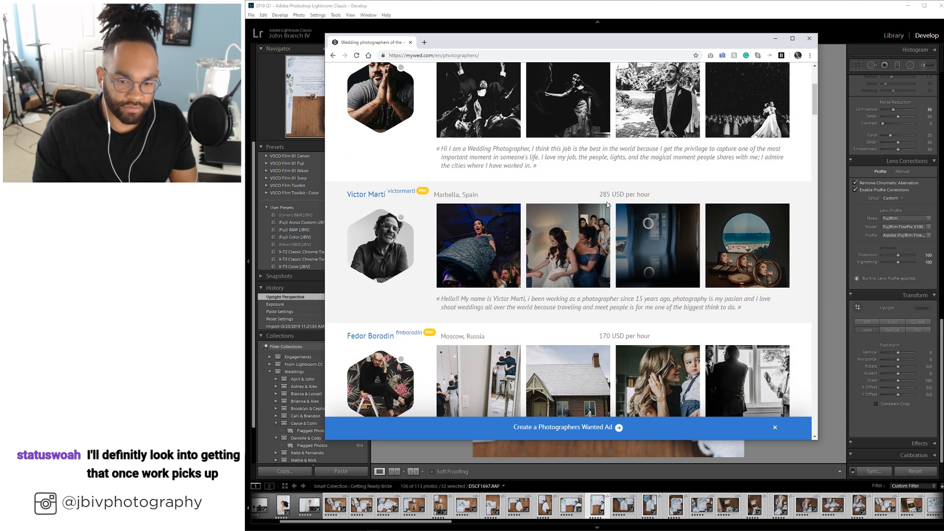
{"action": "scroll", "coordinate": [608, 204], "scroll_direction": "down", "scroll_amount": 4}
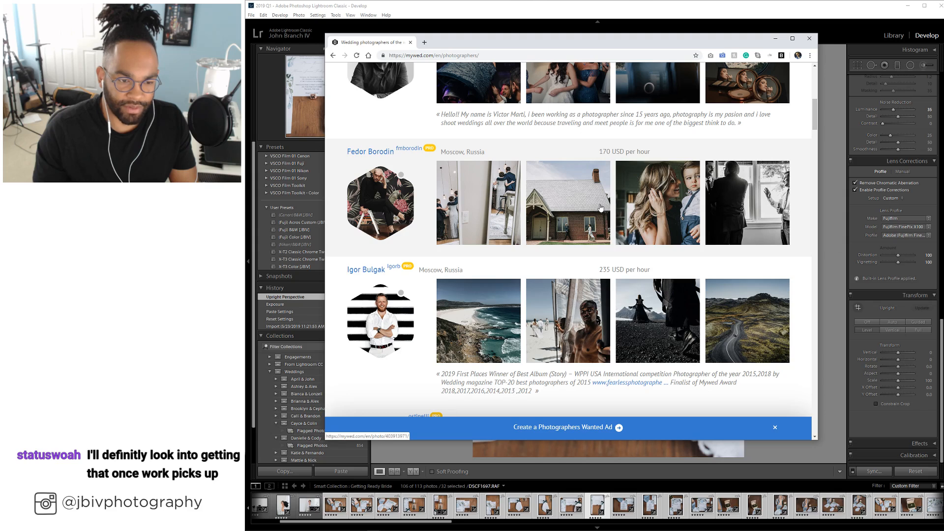
{"action": "scroll", "coordinate": [600, 208], "scroll_direction": "down", "scroll_amount": 4}
{"action": "scroll", "coordinate": [600, 211], "scroll_direction": "down", "scroll_amount": 3}
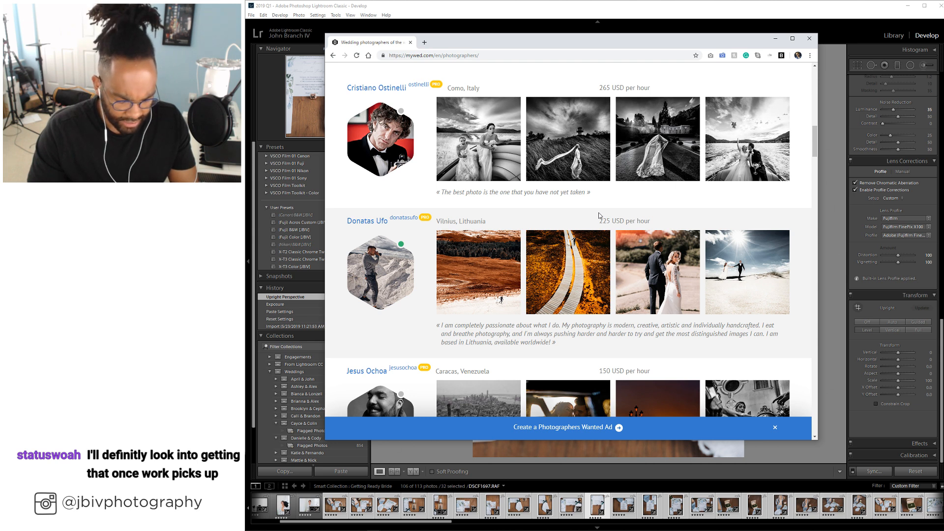
{"action": "scroll", "coordinate": [599, 215], "scroll_direction": "down", "scroll_amount": 5}
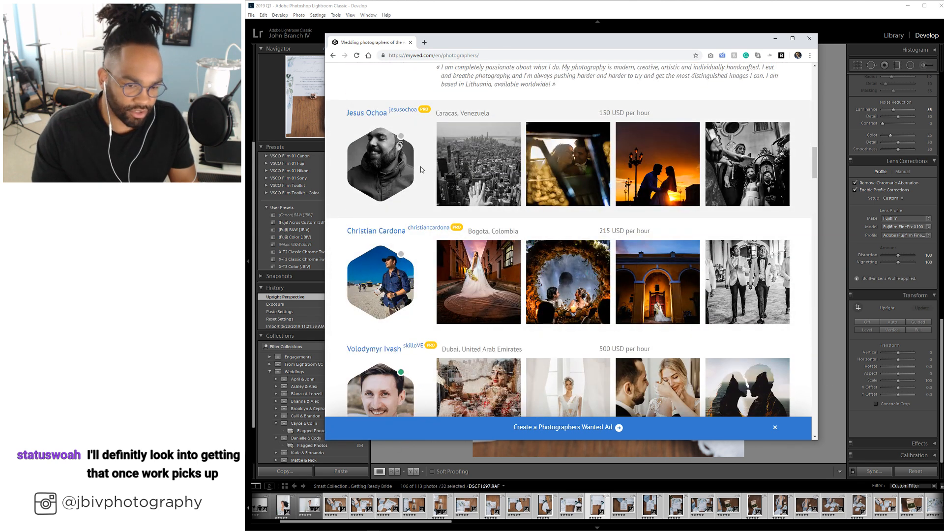
{"action": "scroll", "coordinate": [420, 167], "scroll_direction": "down", "scroll_amount": 1}
{"action": "scroll", "coordinate": [393, 330], "scroll_direction": "down", "scroll_amount": 1}
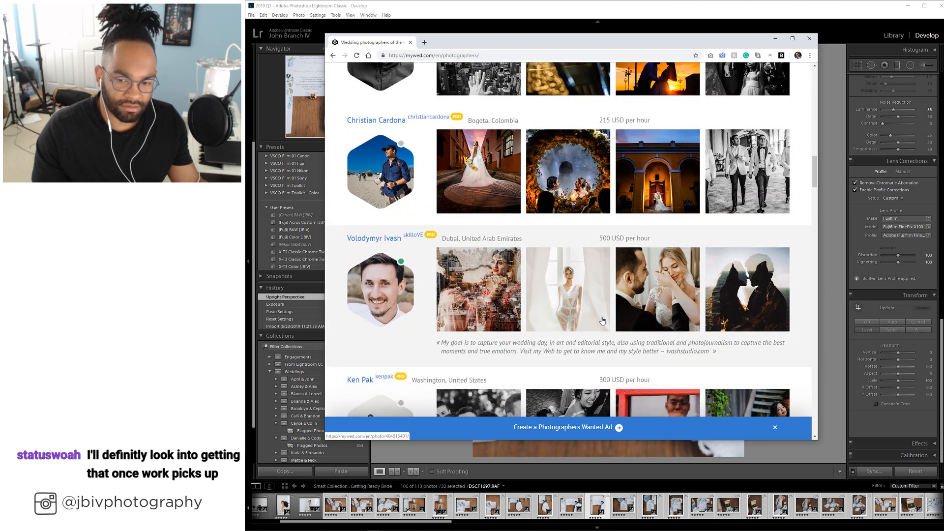
{"action": "scroll", "coordinate": [540, 281], "scroll_direction": "down", "scroll_amount": 3}
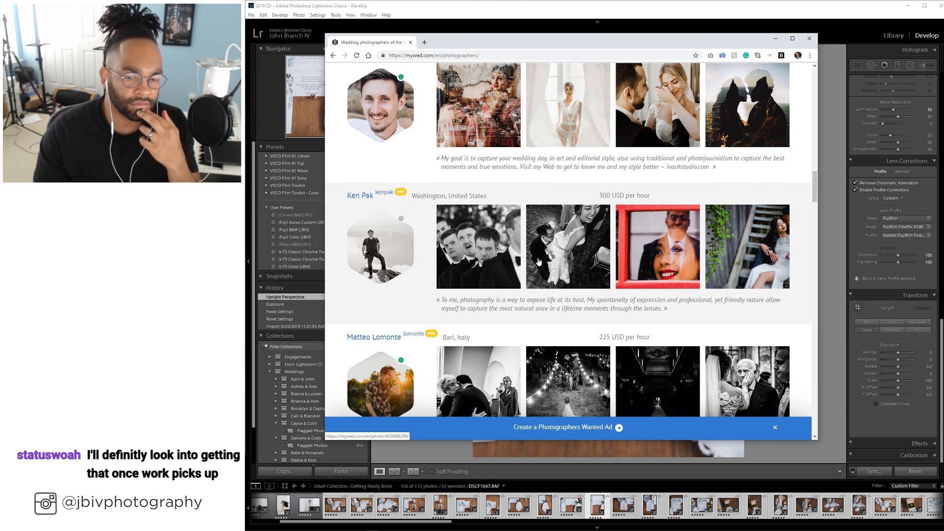
{"action": "scroll", "coordinate": [539, 262], "scroll_direction": "down", "scroll_amount": 6}
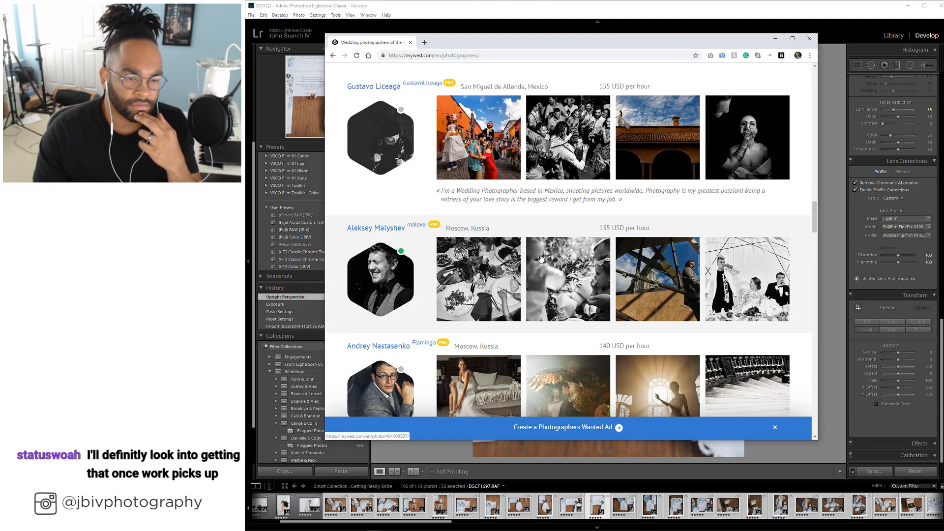
{"action": "scroll", "coordinate": [540, 257], "scroll_direction": "down", "scroll_amount": 4}
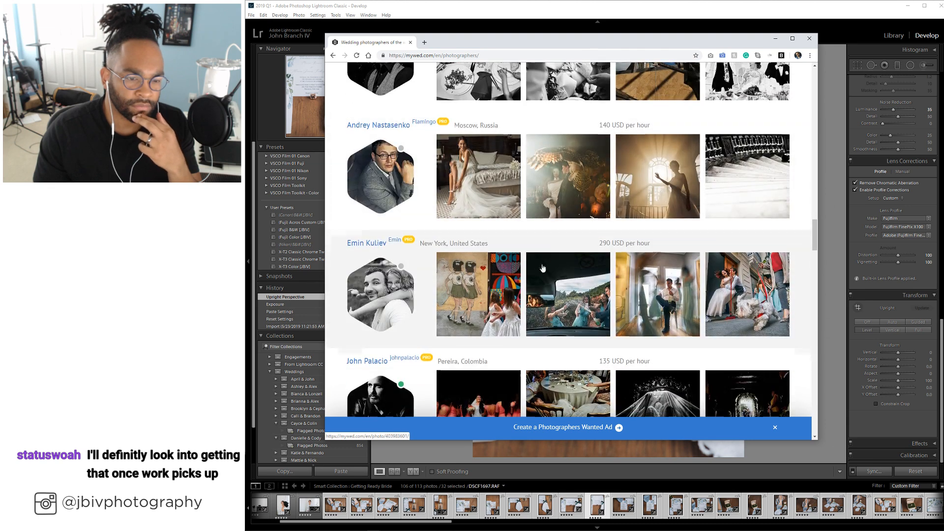
{"action": "scroll", "coordinate": [540, 268], "scroll_direction": "down", "scroll_amount": 5}
{"action": "scroll", "coordinate": [541, 268], "scroll_direction": "up", "scroll_amount": 20}
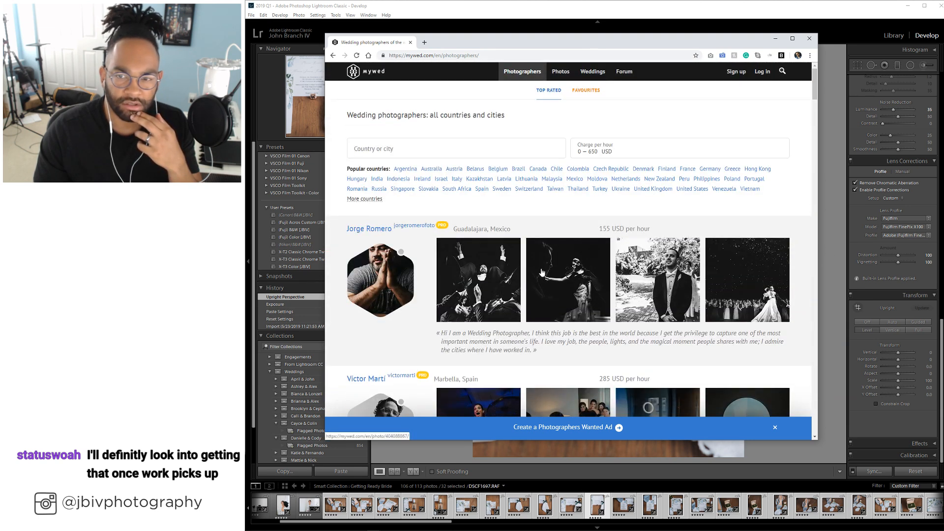
Open the forum's Photographers wanted section and follow its link about becoming a MyWed Pro member.
{"action": "mouse_move", "coordinate": [554, 72]}
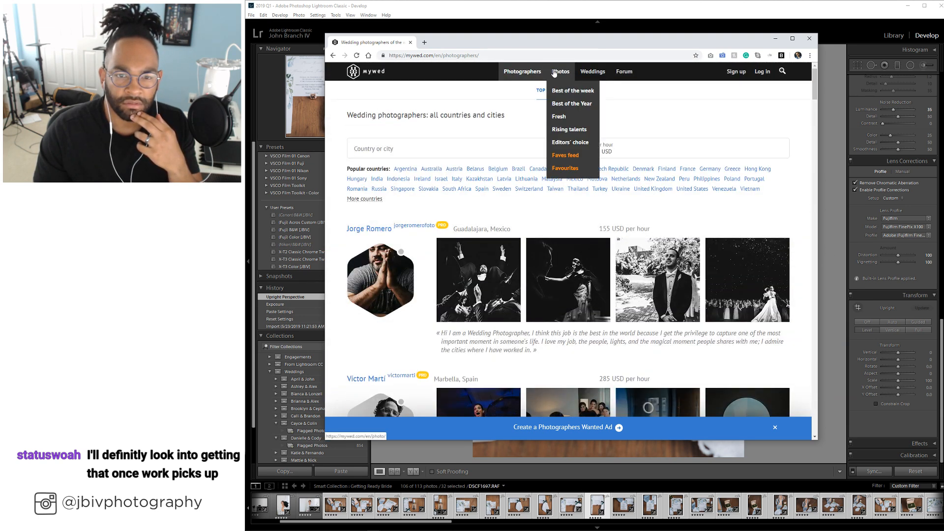
{"action": "mouse_move", "coordinate": [623, 73]}
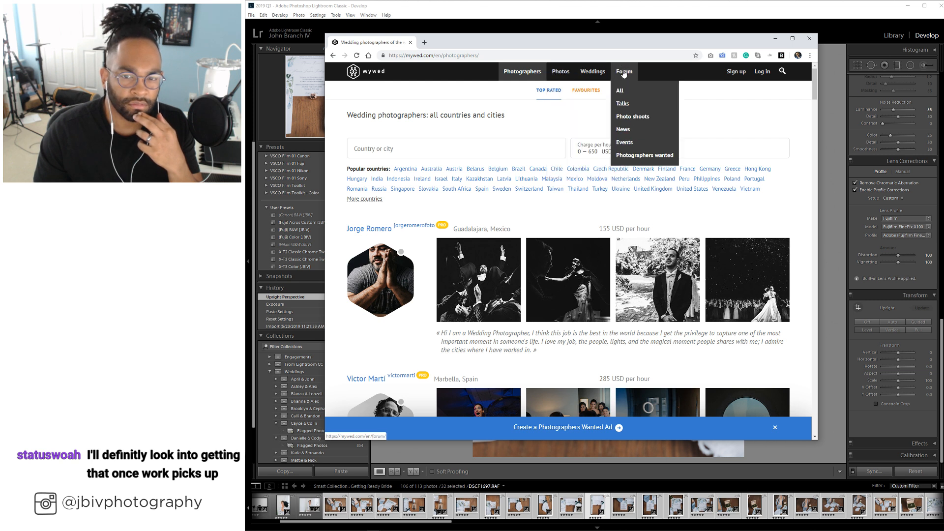
{"action": "left_click", "coordinate": [635, 155]}
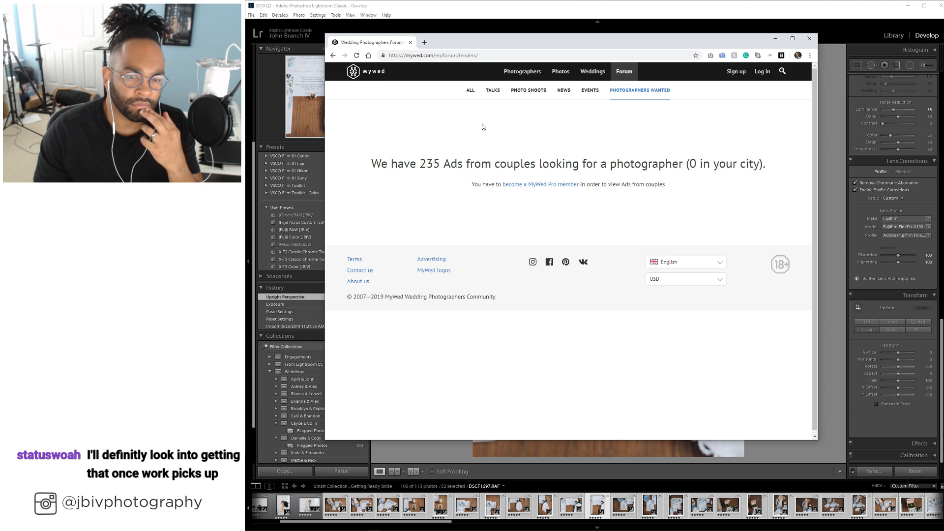
{"action": "left_click", "coordinate": [547, 189]}
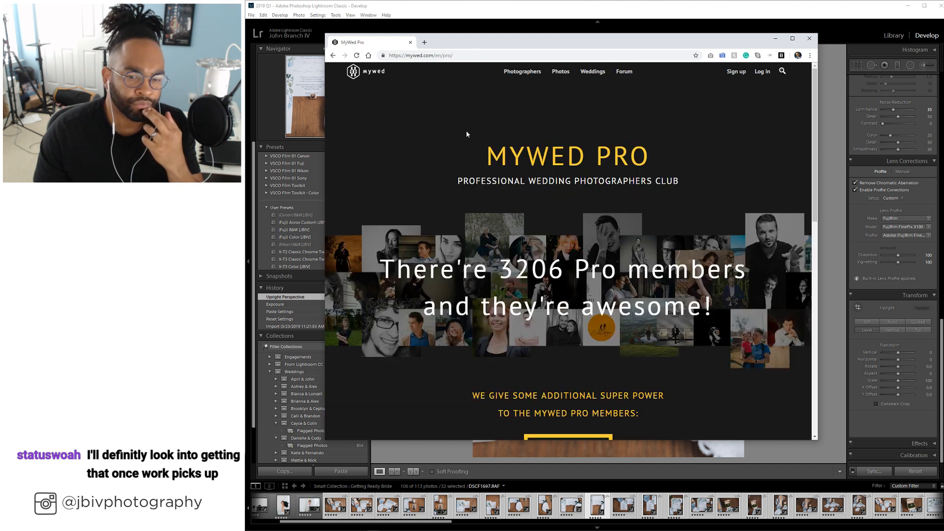
Examine the comparison of MyWed Pro and Basic membership benefits, and close the browser window to return to Lightroom.
{"action": "scroll", "coordinate": [465, 126], "scroll_direction": "down", "scroll_amount": 5}
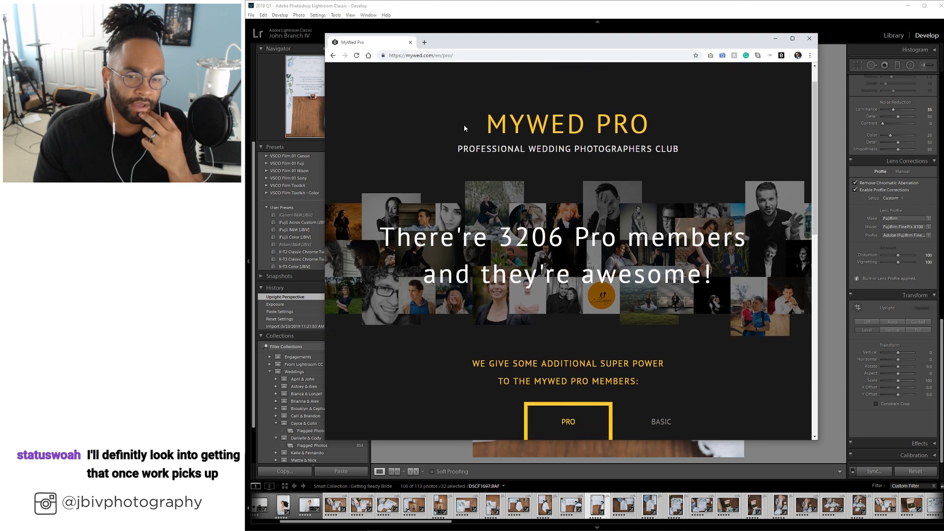
{"action": "scroll", "coordinate": [465, 126], "scroll_direction": "down", "scroll_amount": 2}
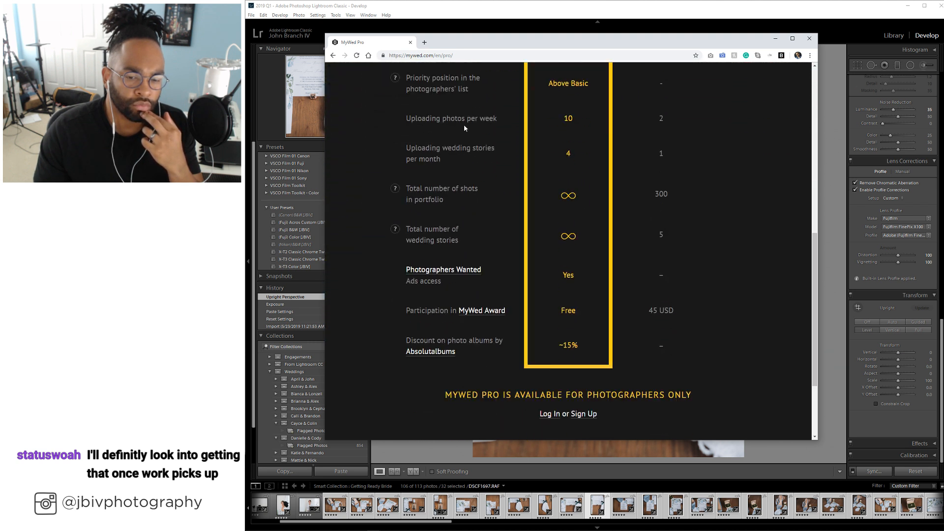
{"action": "scroll", "coordinate": [470, 126], "scroll_direction": "down", "scroll_amount": 1}
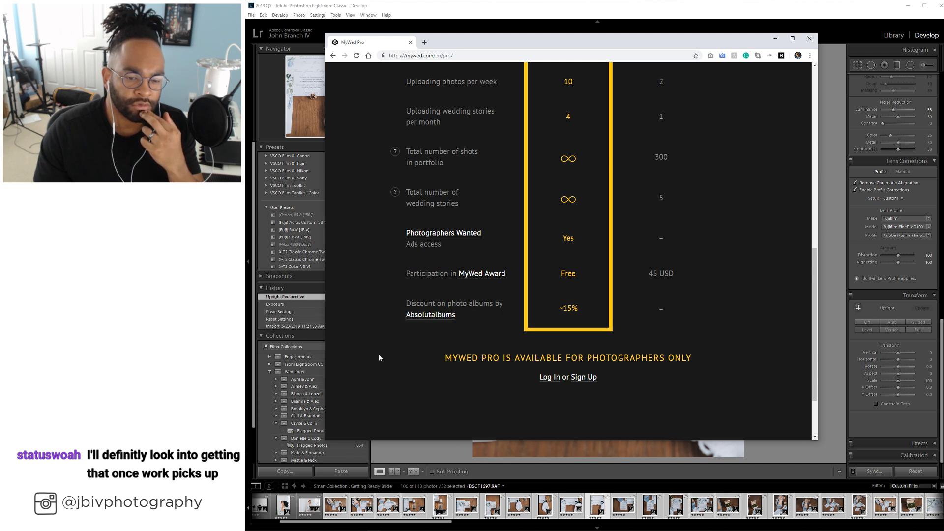
{"action": "scroll", "coordinate": [379, 352], "scroll_direction": "down", "scroll_amount": 1}
{"action": "scroll", "coordinate": [379, 350], "scroll_direction": "up", "scroll_amount": 2}
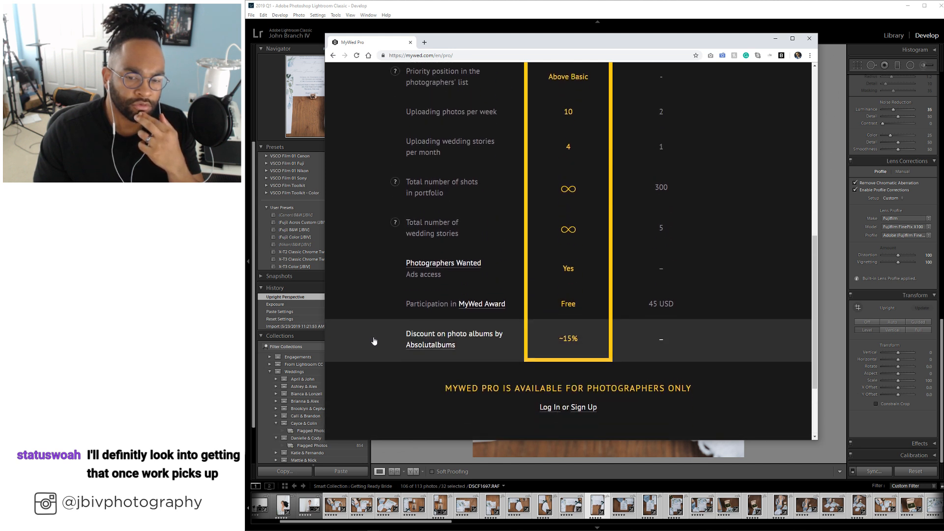
{"action": "scroll", "coordinate": [374, 341], "scroll_direction": "down", "scroll_amount": 1}
{"action": "scroll", "coordinate": [375, 338], "scroll_direction": "up", "scroll_amount": 1}
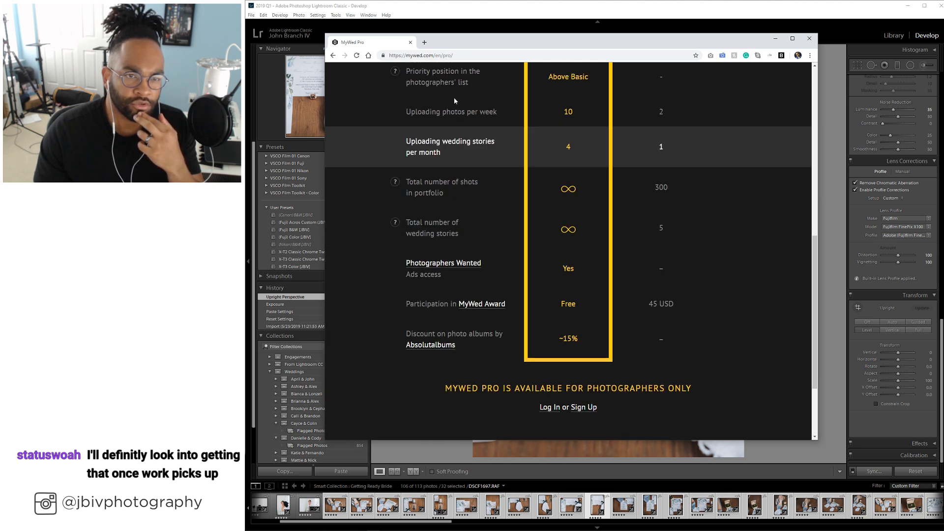
{"action": "left_click", "coordinate": [809, 39]}
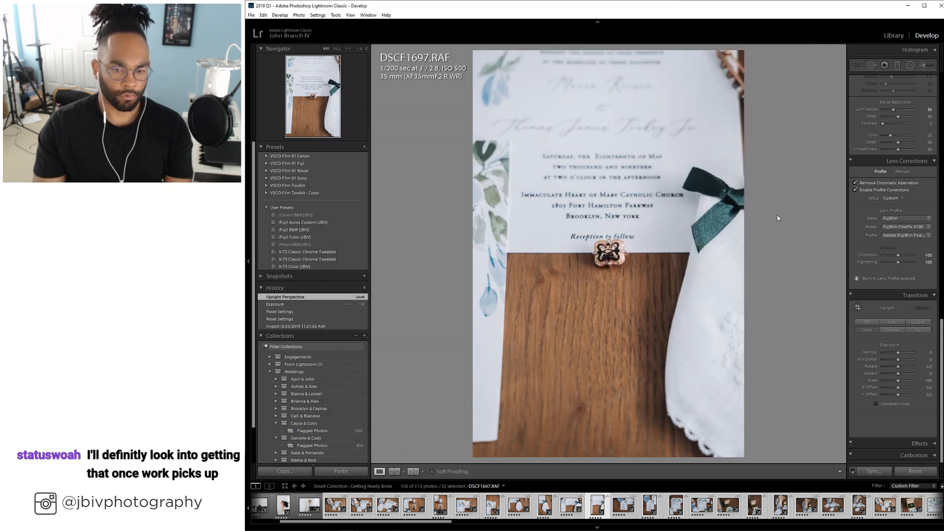
Set invitation close-up DSCF1697's exposure to +1.40 and straighten the horizontal details card photo DSCF1699 with Upright Level and a -1.2 rotation.
{"action": "key", "text": "equal"}
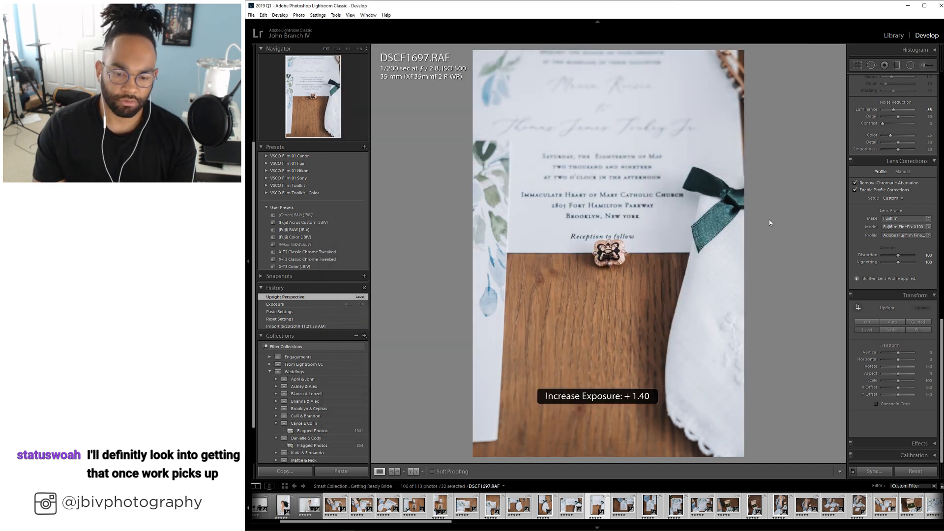
{"action": "key", "text": "Right"}
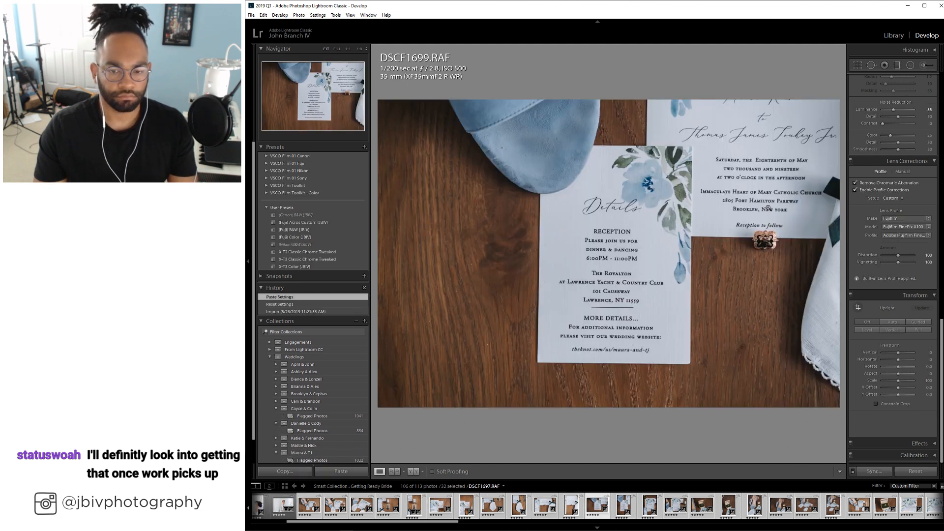
{"action": "left_click", "coordinate": [869, 330]}
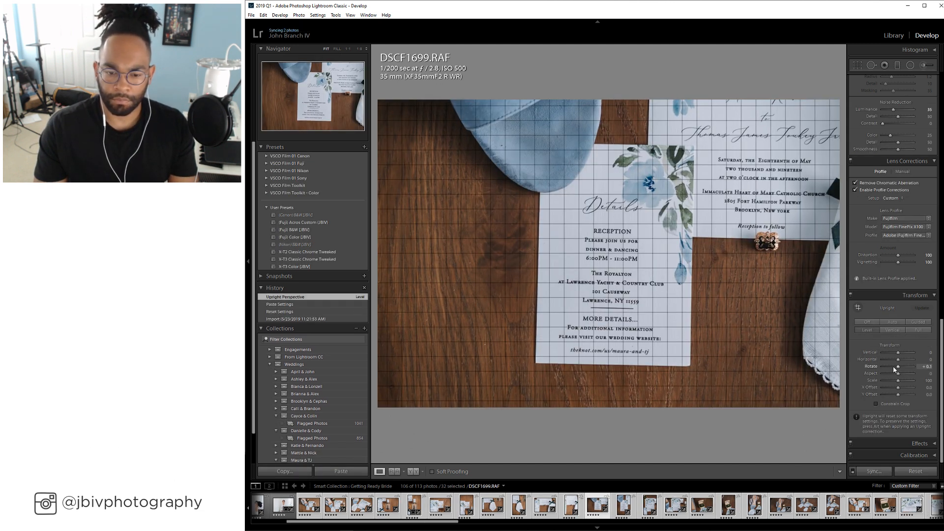
{"action": "left_click_drag", "start_coordinate": [895, 370], "coordinate": [896, 368]}
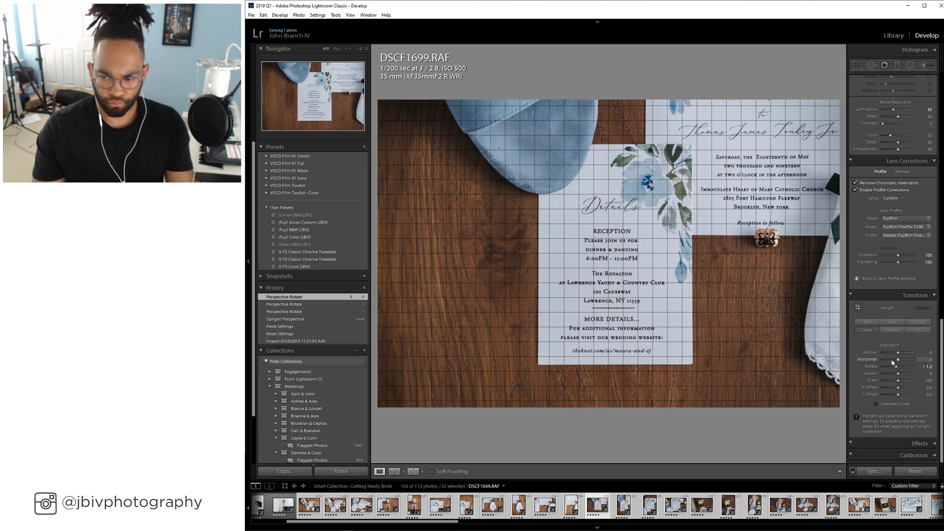
Raise the exposure of the horizontal details card photo DSCF1699 to +1.30.
{"action": "key", "text": "equal"}
{"action": "key", "text": "equal"}
{"action": "key", "text": "equal"}
{"action": "key", "text": "equal"}
{"action": "key", "text": "equal"}
{"action": "key", "text": "equal"}
{"action": "key", "text": "equal"}
{"action": "key", "text": "equal"}
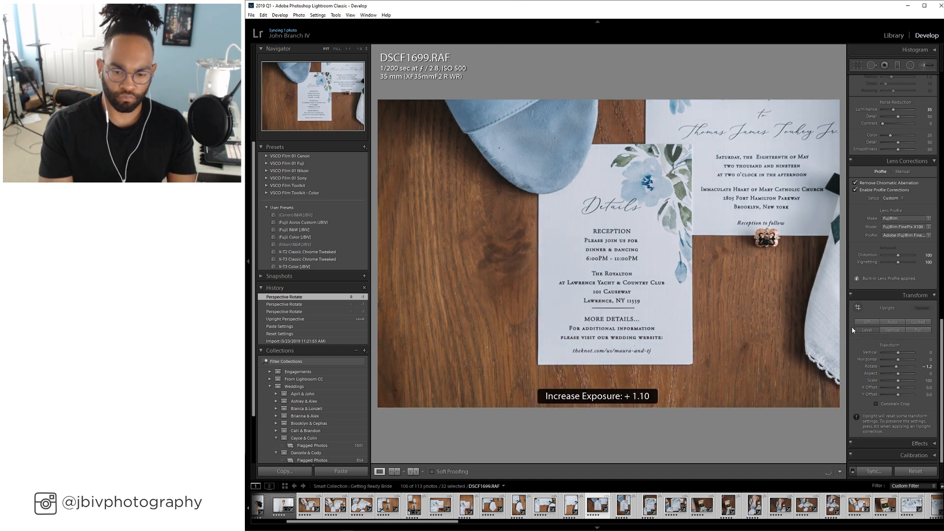
{"action": "key", "text": "minus"}
{"action": "key", "text": "minus"}
{"action": "key", "text": "equal"}
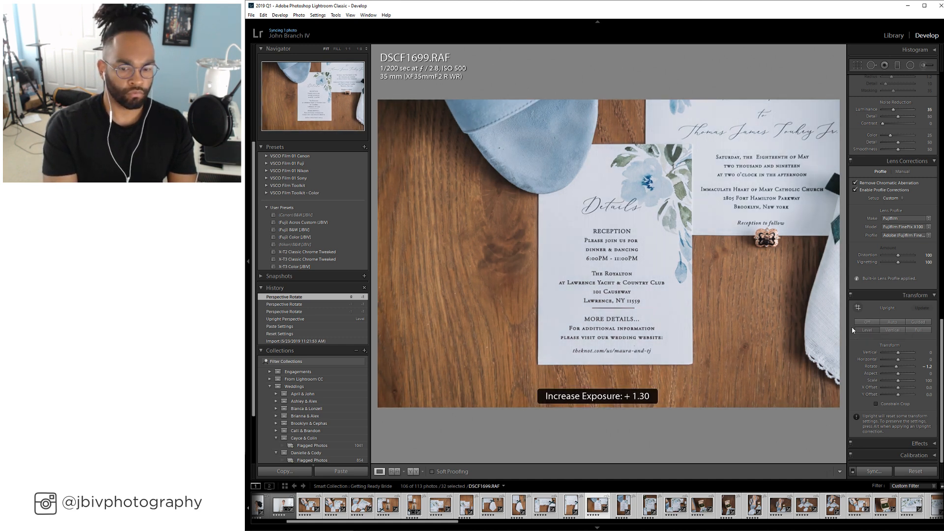
{"action": "key", "text": "minus"}
{"action": "key", "text": "equal"}
Straighten the vertical details card photo DSCF1701 with Upright Level and a -0.6 rotation, and enable Constrain Crop.
{"action": "key", "text": "Right"}
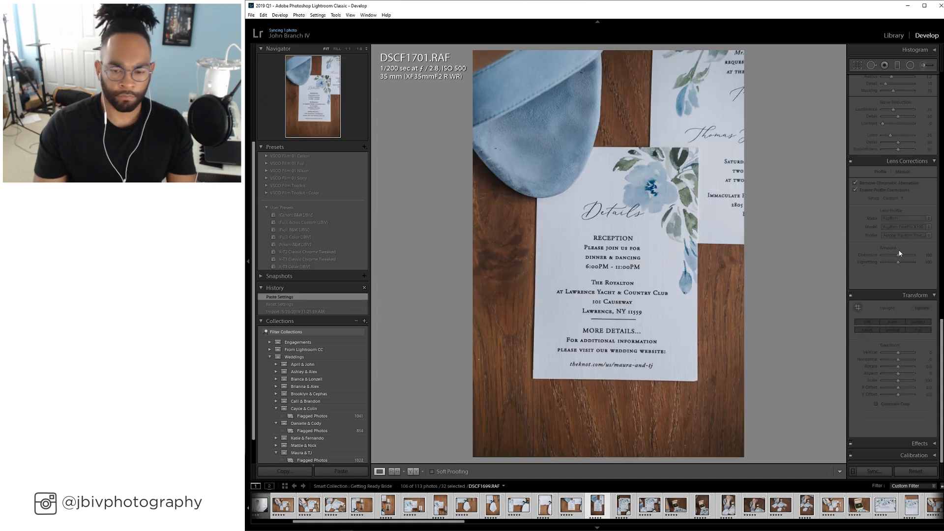
{"action": "left_click", "coordinate": [869, 332]}
{"action": "left_click_drag", "start_coordinate": [892, 365], "coordinate": [894, 365]}
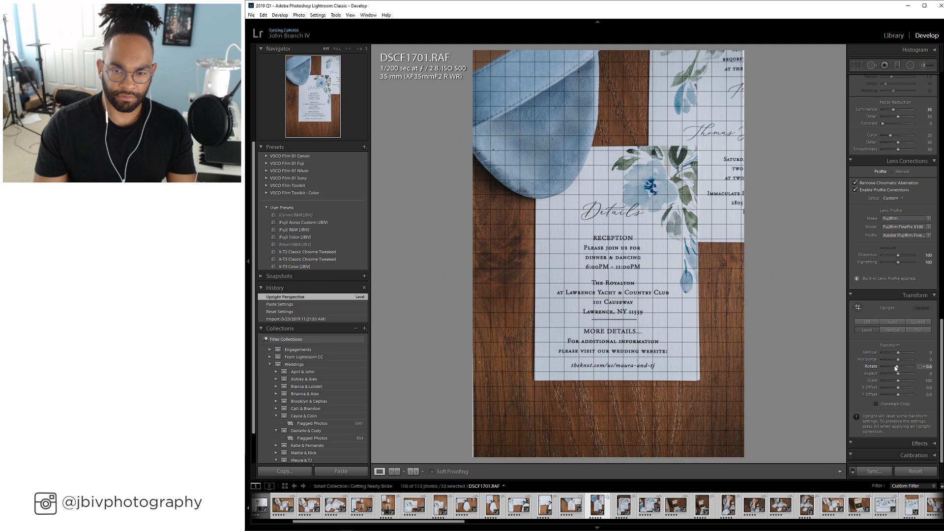
{"action": "left_click", "coordinate": [876, 404]}
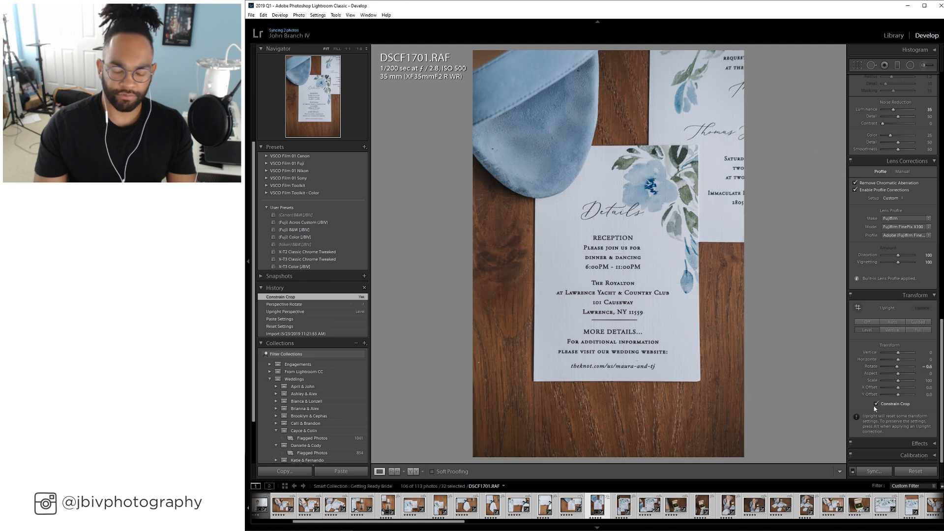
Set the exposure of the vertical details card photo DSCF1701 to +1.30 and raise the exposure of the invitation flat-lay DSCF1703.
{"action": "key", "text": "equal"}
{"action": "key", "text": "equal"}
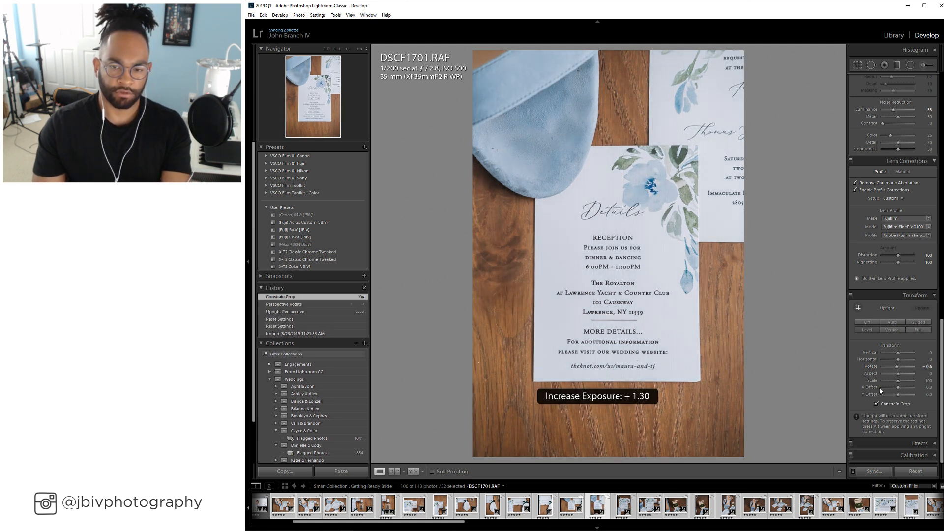
{"action": "key", "text": "Right"}
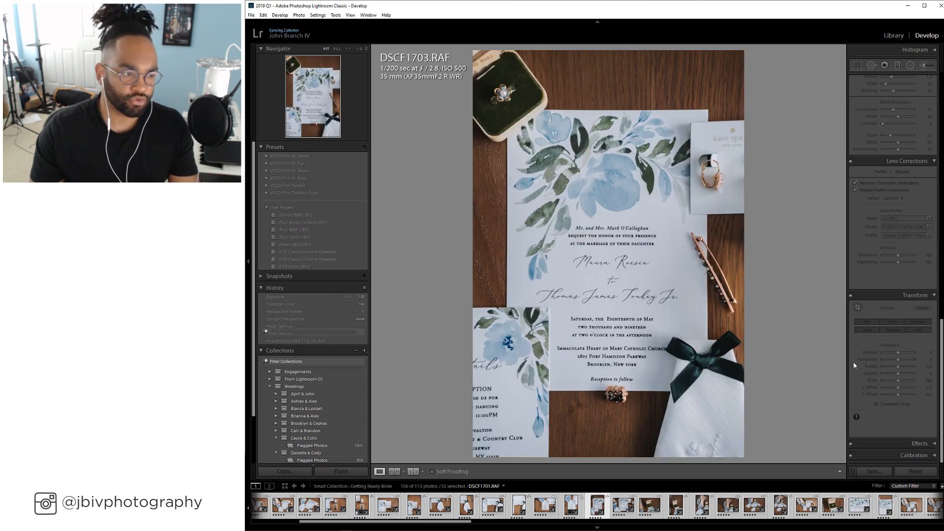
{"action": "scroll", "coordinate": [915, 304], "scroll_direction": "up", "scroll_amount": 10}
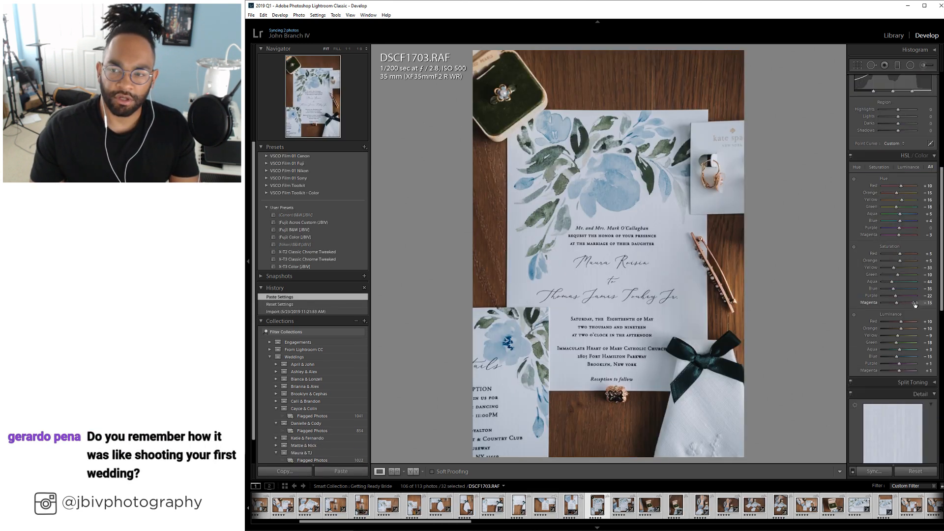
{"action": "scroll", "coordinate": [916, 305], "scroll_direction": "up", "scroll_amount": 5}
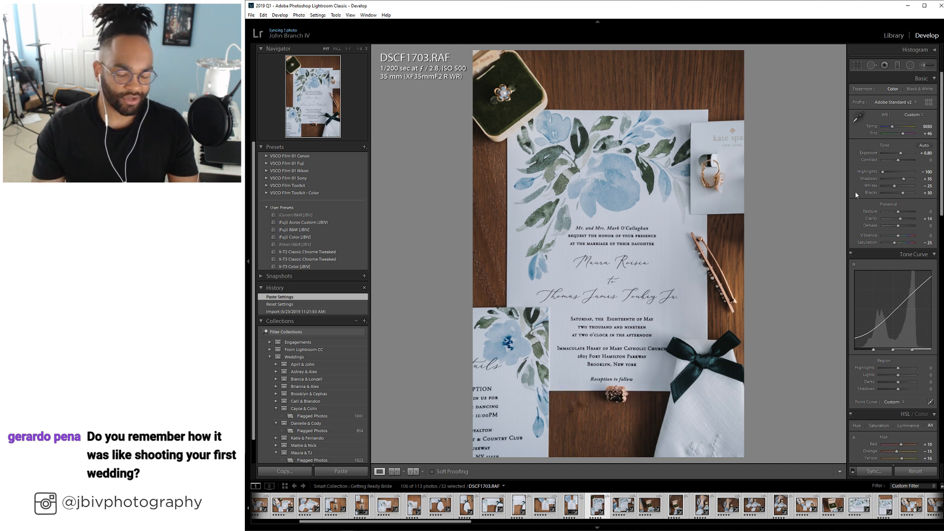
{"action": "key", "text": "equal"}
{"action": "key", "text": "equal"}
{"action": "key", "text": "equal"}
{"action": "key", "text": "equal"}
{"action": "key", "text": "equal"}
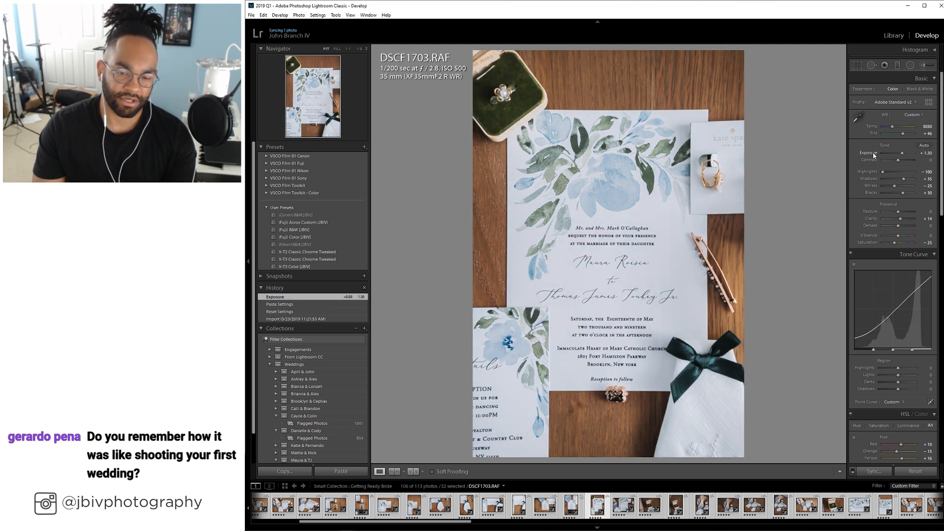
Set the exposure of the horizontal invitation flat-lay DSCF1705 to +1.30 and straighten it with Upright Level.
{"action": "key", "text": "Right"}
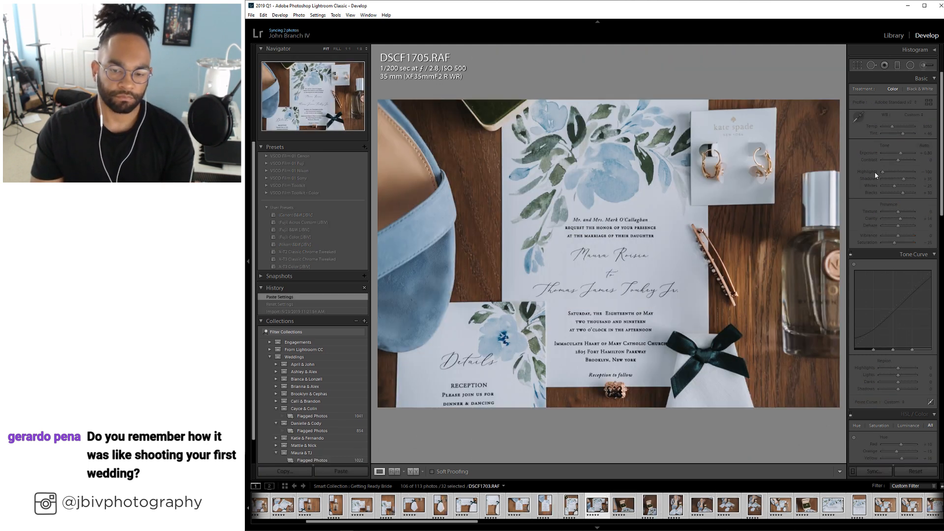
{"action": "key", "text": "equal"}
{"action": "key", "text": "equal"}
{"action": "key", "text": "equal"}
{"action": "key", "text": "equal"}
{"action": "scroll", "coordinate": [908, 268], "scroll_direction": "down", "scroll_amount": 10}
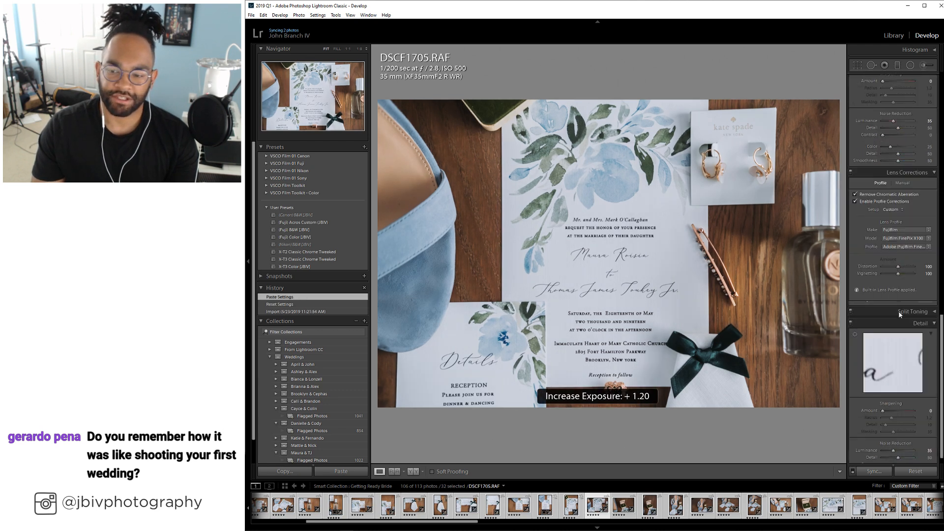
{"action": "left_click", "coordinate": [866, 332]}
{"action": "key", "text": "equal"}
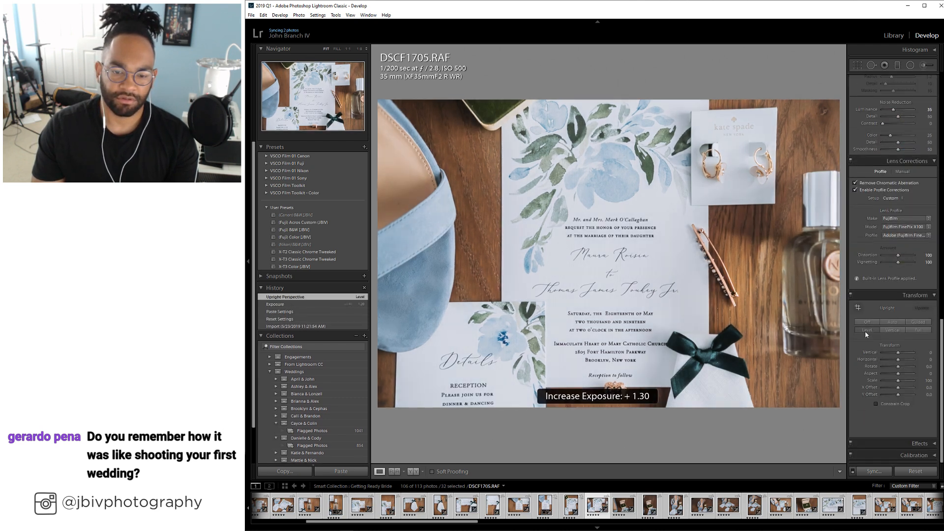
Try Upright Level on the horizontal ring box photo DSCF1706, switch Upright back to Off, and raise the photo's exposure.
{"action": "key", "text": "Right"}
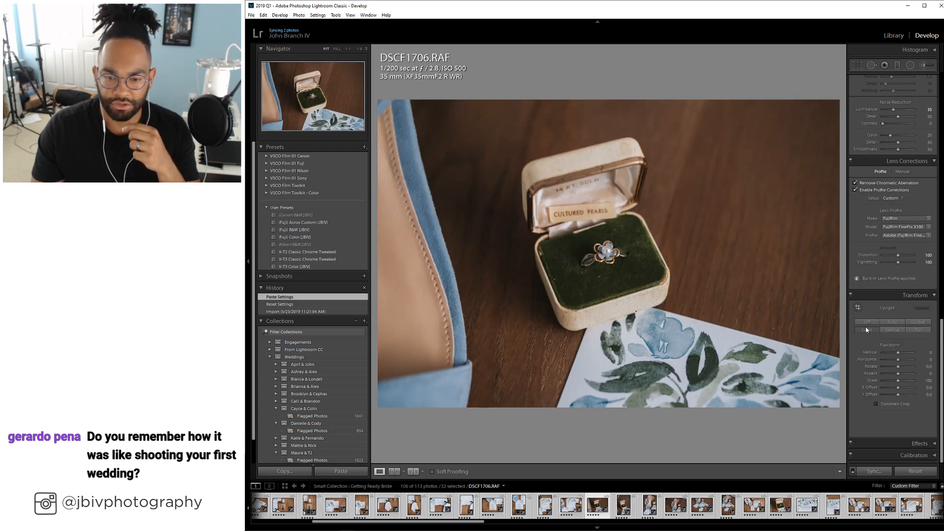
{"action": "left_click", "coordinate": [866, 328]}
{"action": "left_click", "coordinate": [867, 323]}
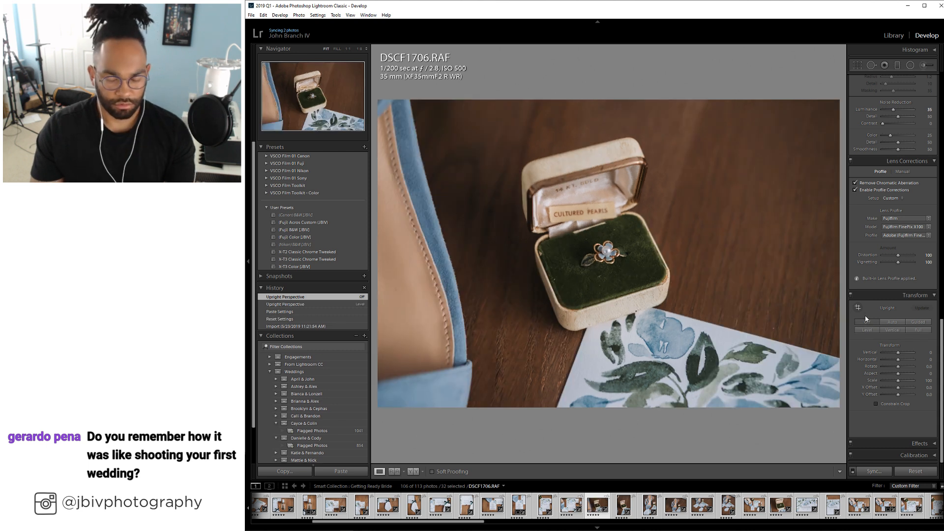
{"action": "key", "text": "equal"}
{"action": "key", "text": "equal"}
{"action": "key", "text": "equal"}
{"action": "key", "text": "equal"}
{"action": "key", "text": "equal"}
{"action": "key", "text": "equal"}
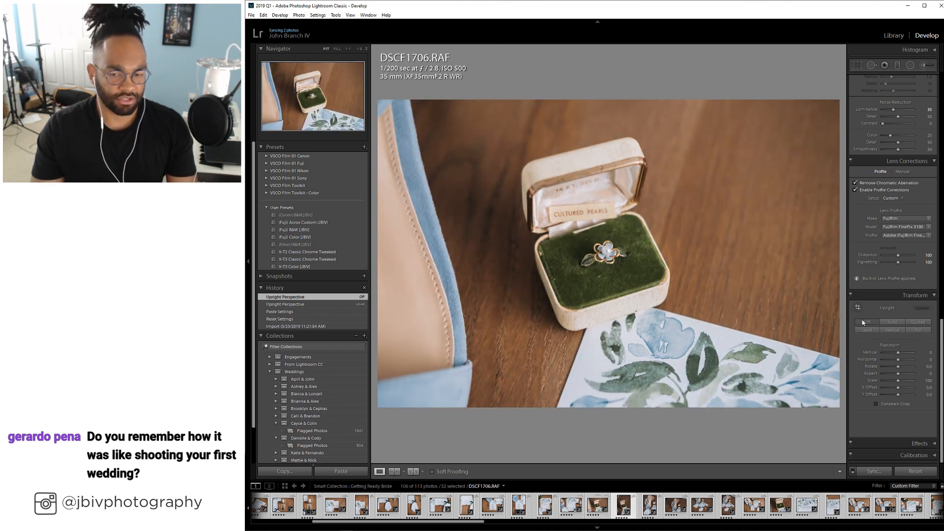
Raise the exposure of the vertical ring box photo DSCF1708.
{"action": "key", "text": "Right"}
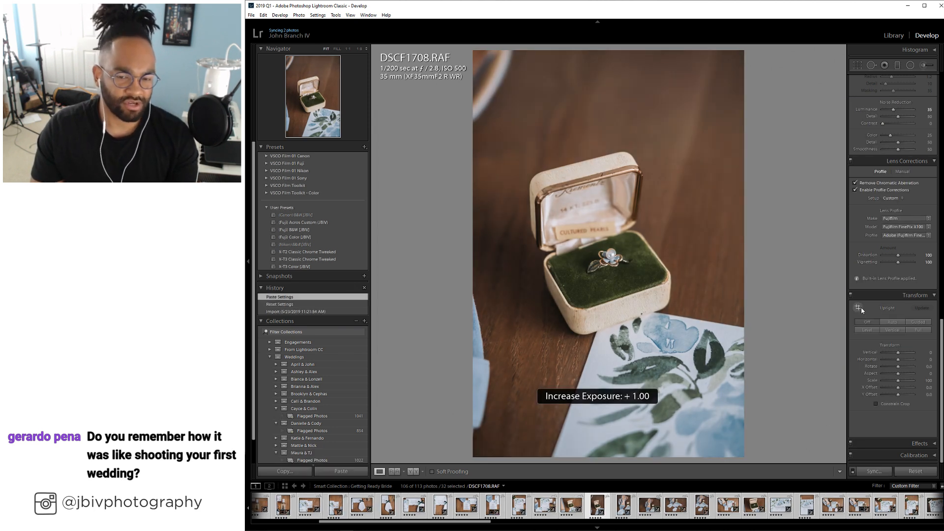
{"action": "key", "text": "equal"}
{"action": "key", "text": "equal"}
{"action": "key", "text": "equal"}
{"action": "key", "text": "equal"}
{"action": "key", "text": "equal"}
{"action": "key", "text": "equal"}
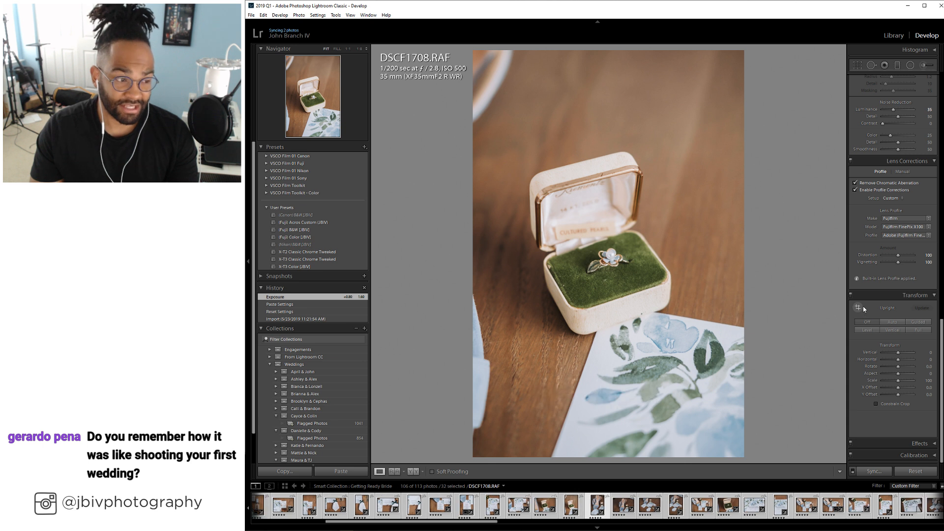
Set the exposure of the vertical shoes and ring box photo DSCF1710 to +1.20.
{"action": "key", "text": "Right"}
{"action": "key", "text": "equal"}
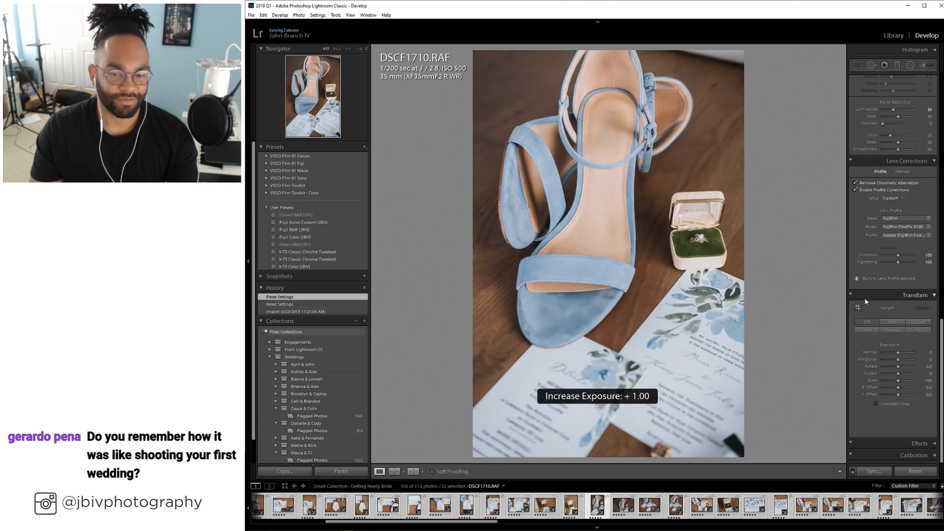
{"action": "key", "text": "equal"}
{"action": "key", "text": "equal"}
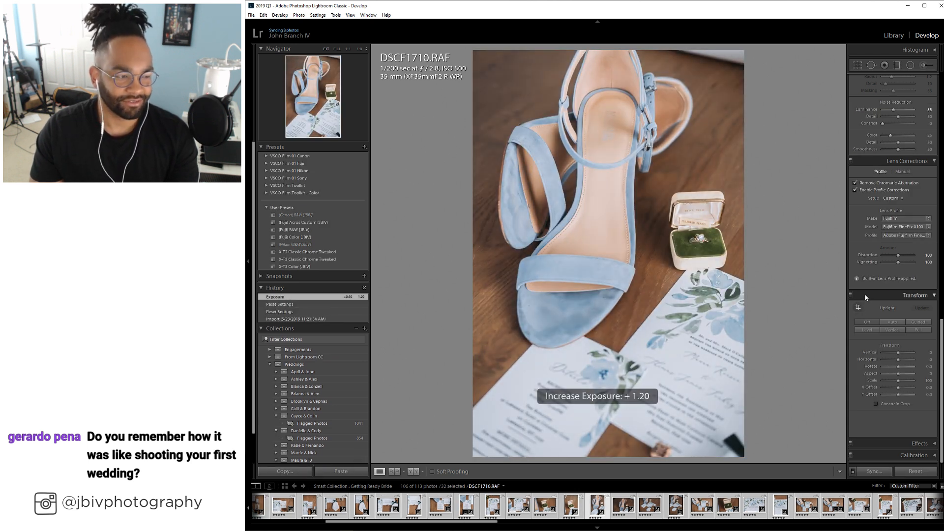
Raise the exposure of the horizontal shoes and ring box photo DSCF1712.
{"action": "key", "text": "Right"}
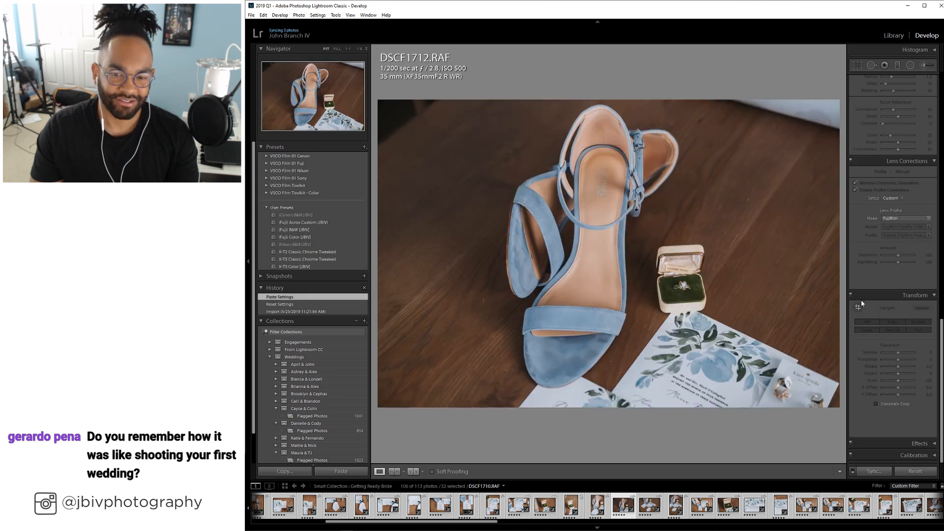
{"action": "key", "text": "equal"}
{"action": "key", "text": "equal"}
{"action": "key", "text": "equal"}
{"action": "key", "text": "equal"}
{"action": "key", "text": "equal"}
{"action": "key", "text": "equal"}
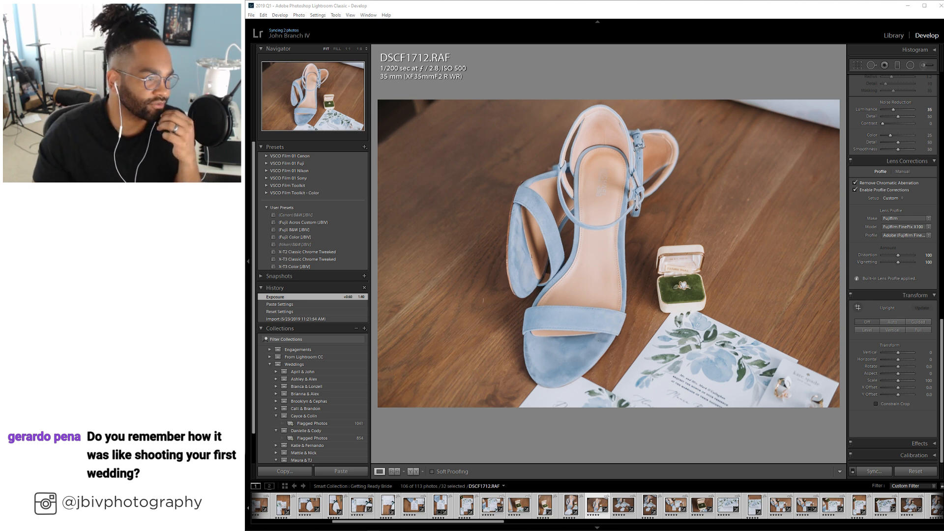
Bring the browser window with the photography blog over Lightroom and look through its recent posts and the older page containing Best of 2016.
{"action": "left_click_drag", "start_coordinate": [246, 187], "coordinate": [590, 56]}
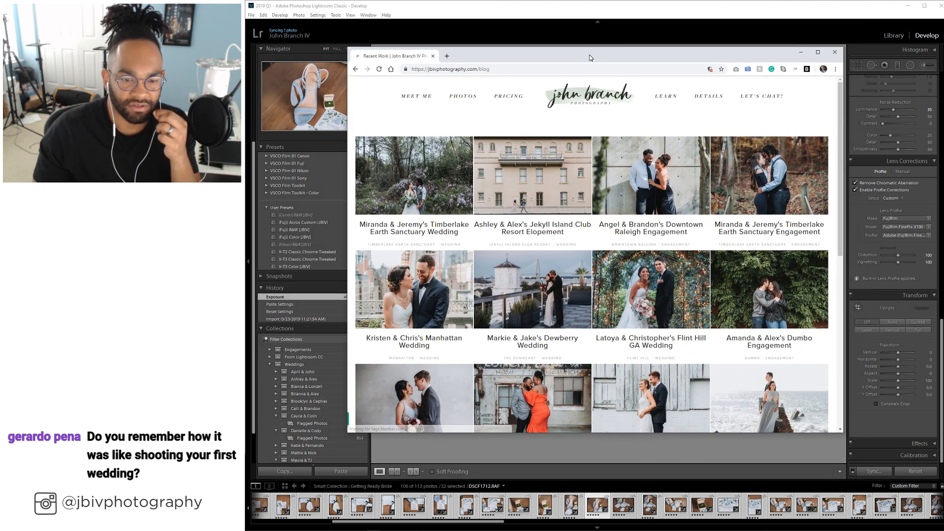
{"action": "scroll", "coordinate": [525, 218], "scroll_direction": "down", "scroll_amount": 1}
{"action": "scroll", "coordinate": [524, 217], "scroll_direction": "down", "scroll_amount": 10}
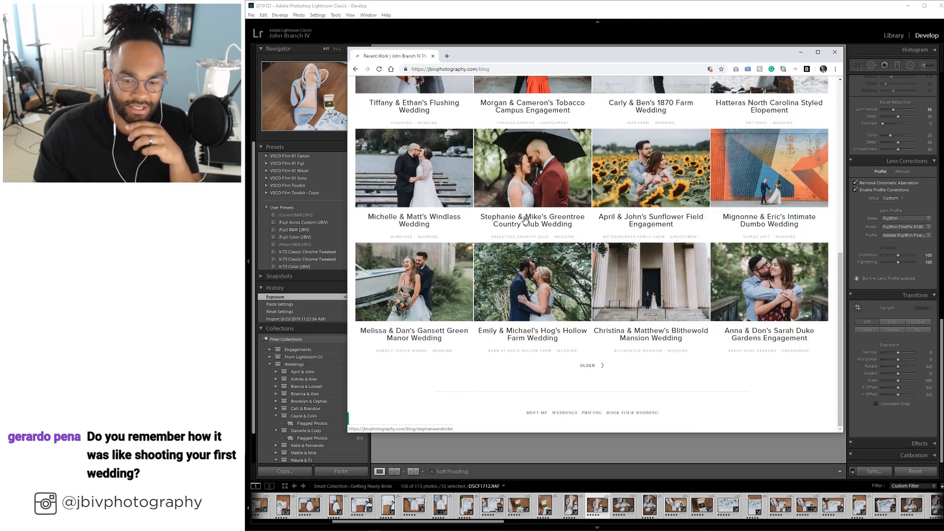
{"action": "left_click", "coordinate": [604, 366]}
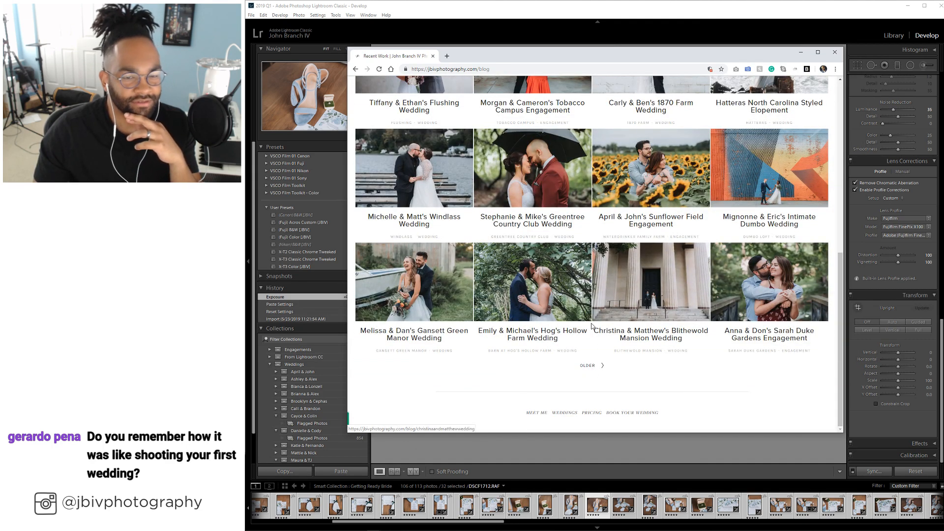
{"action": "scroll", "coordinate": [565, 266], "scroll_direction": "down", "scroll_amount": 10}
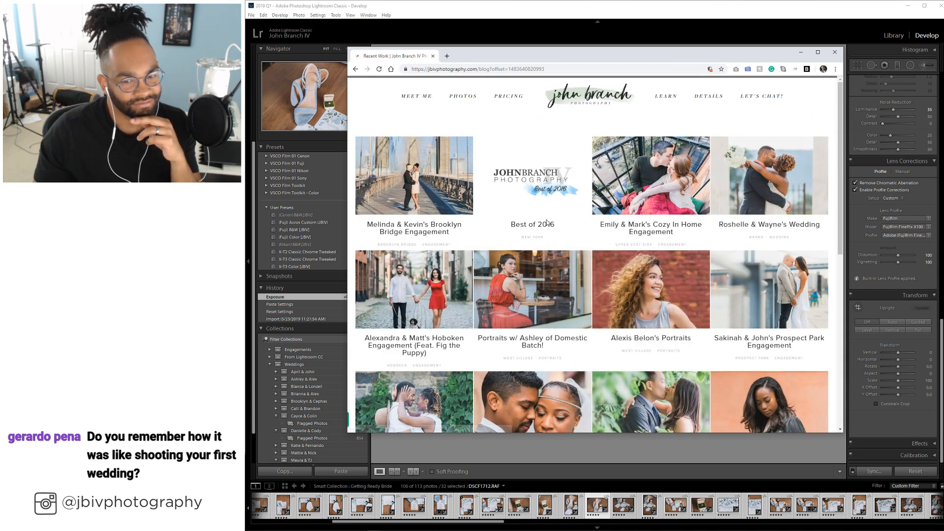
{"action": "scroll", "coordinate": [545, 226], "scroll_direction": "down", "scroll_amount": 10}
{"action": "scroll", "coordinate": [587, 315], "scroll_direction": "up", "scroll_amount": 10}
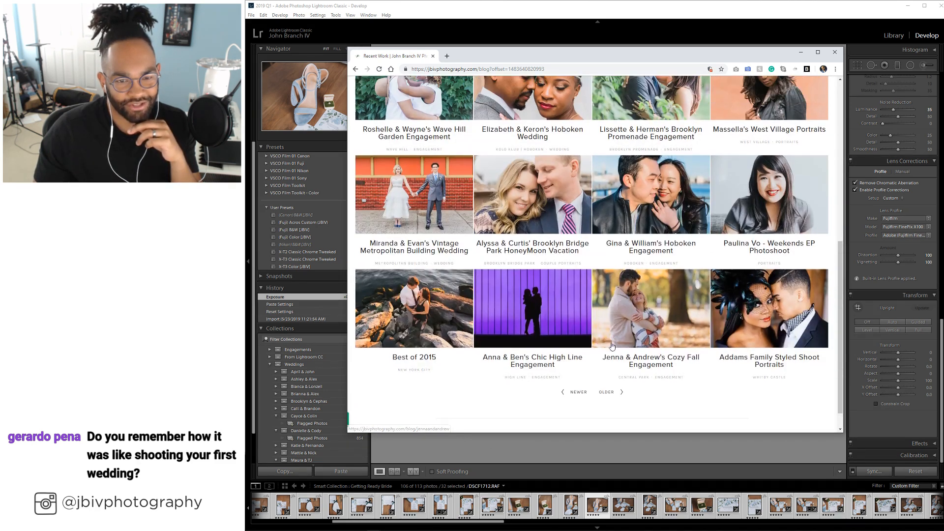
{"action": "scroll", "coordinate": [606, 314], "scroll_direction": "down", "scroll_amount": 5}
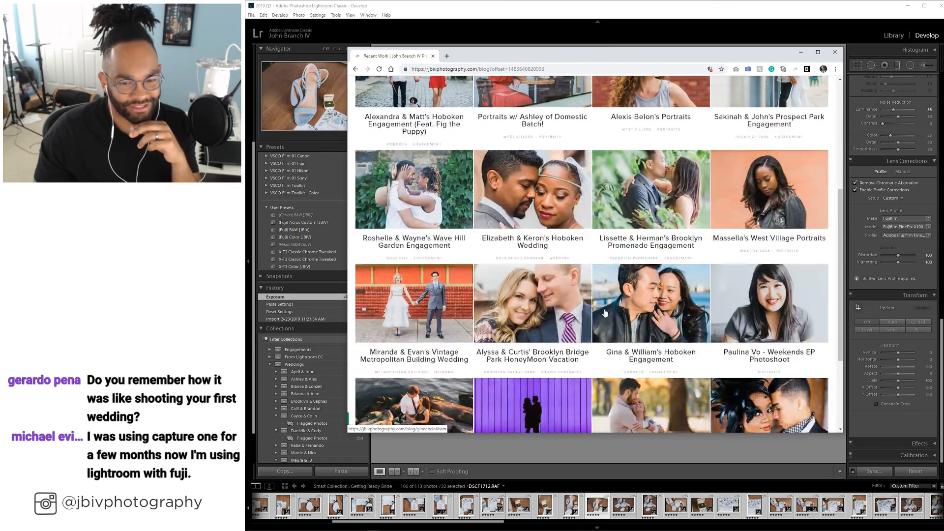
{"action": "scroll", "coordinate": [456, 264], "scroll_direction": "down", "scroll_amount": 3}
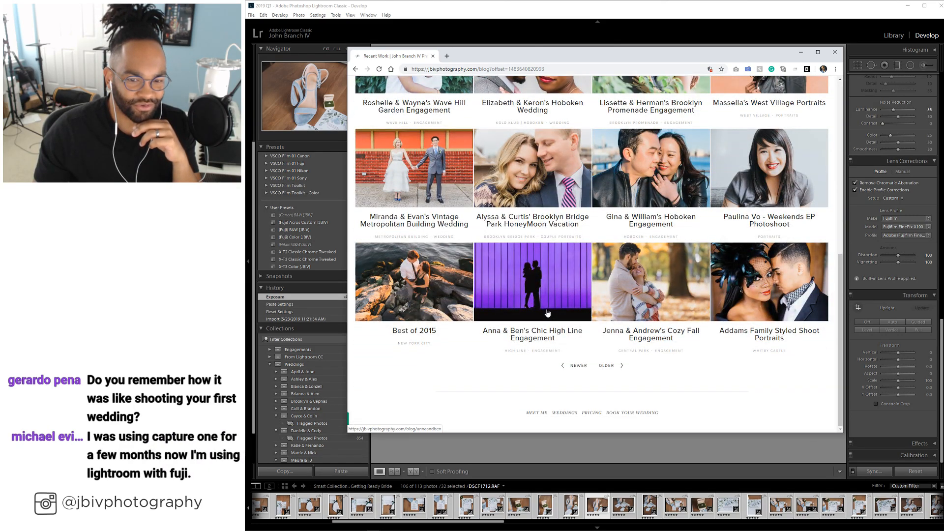
Look through the next newer page of blog posts, and return to the older page containing Best of 2016.
{"action": "left_click", "coordinate": [576, 365]}
{"action": "scroll", "coordinate": [509, 310], "scroll_direction": "down", "scroll_amount": 5}
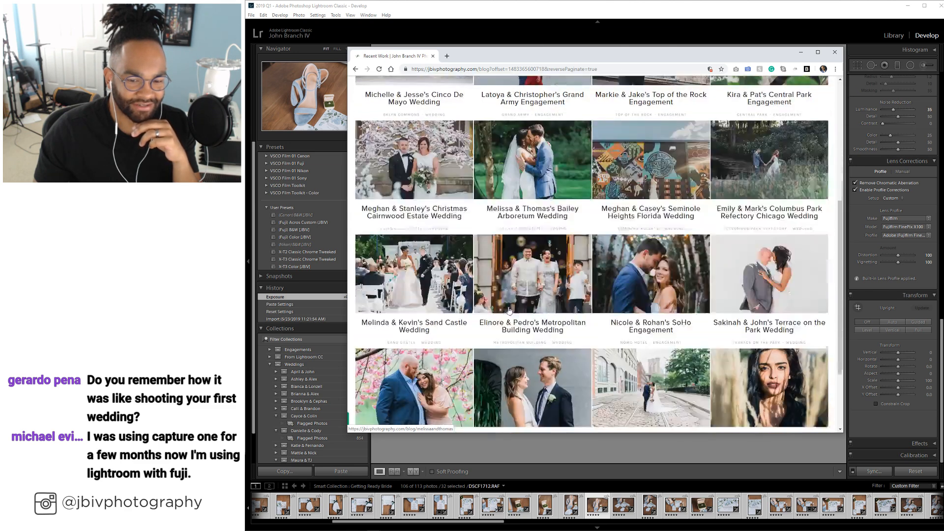
{"action": "scroll", "coordinate": [511, 308], "scroll_direction": "up", "scroll_amount": 3}
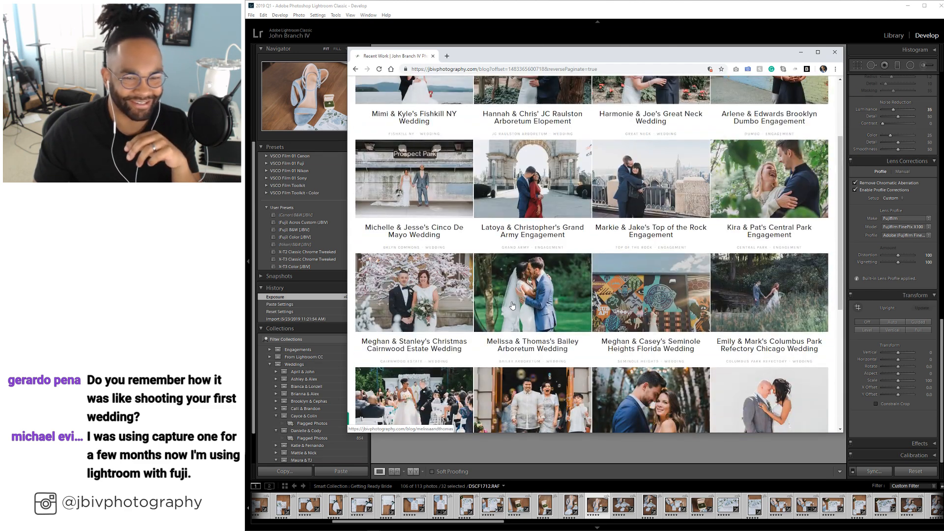
{"action": "scroll", "coordinate": [512, 306], "scroll_direction": "up", "scroll_amount": 2}
{"action": "scroll", "coordinate": [515, 307], "scroll_direction": "down", "scroll_amount": 4}
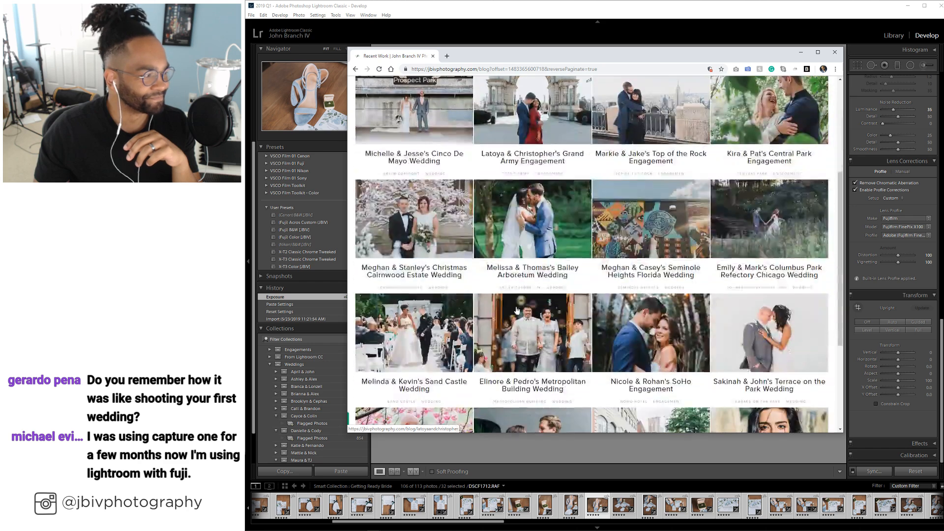
{"action": "scroll", "coordinate": [517, 310], "scroll_direction": "down", "scroll_amount": 3}
{"action": "left_click", "coordinate": [604, 384]}
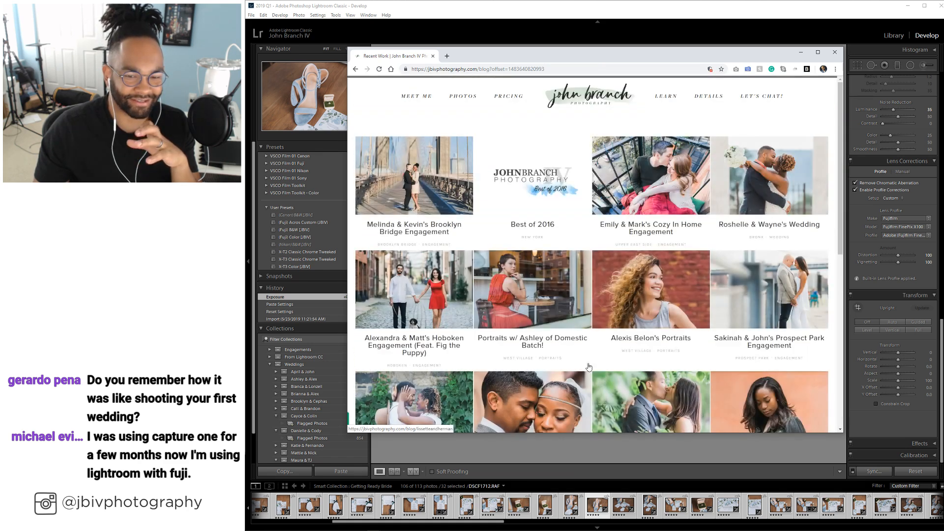
Look through the remaining older wedding and engagement posts, going back page by page to the blog's oldest page.
{"action": "scroll", "coordinate": [589, 367], "scroll_direction": "down", "scroll_amount": 3}
{"action": "scroll", "coordinate": [472, 344], "scroll_direction": "down", "scroll_amount": 2}
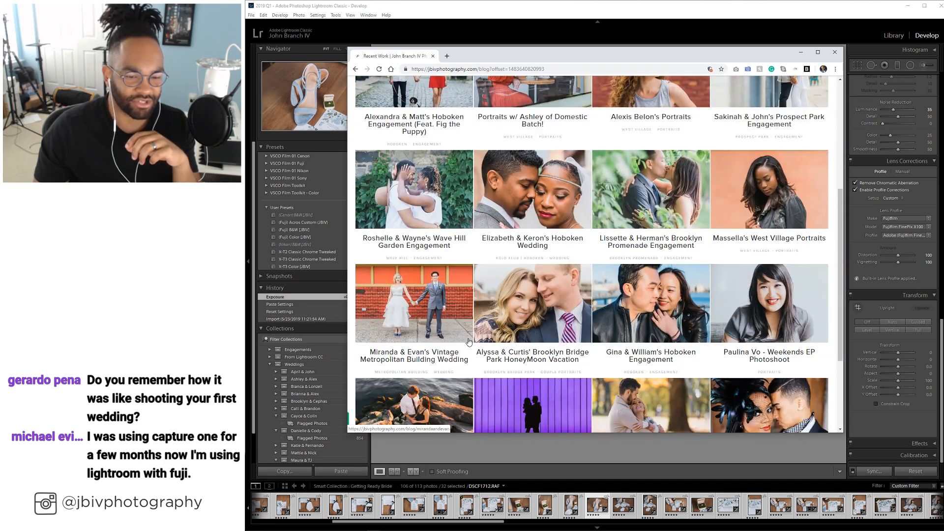
{"action": "scroll", "coordinate": [562, 257], "scroll_direction": "down", "scroll_amount": 1}
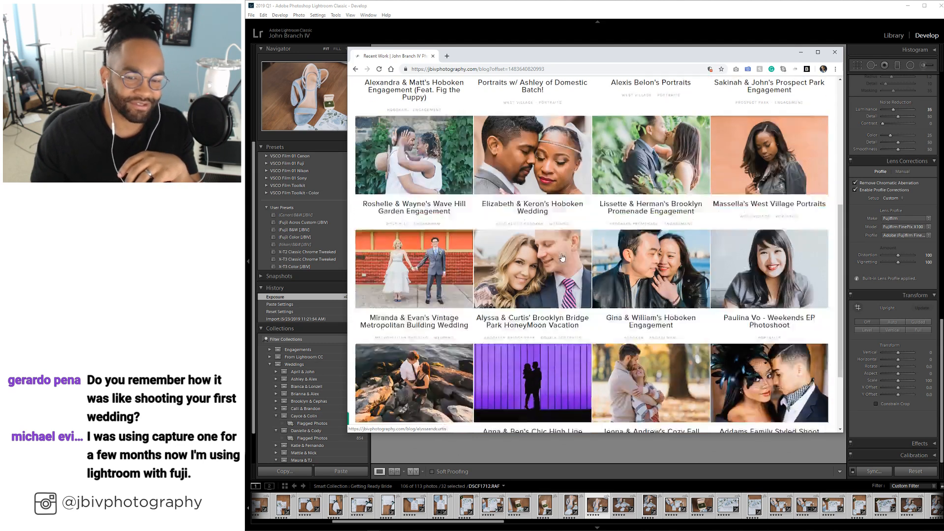
{"action": "scroll", "coordinate": [562, 257], "scroll_direction": "down", "scroll_amount": 3}
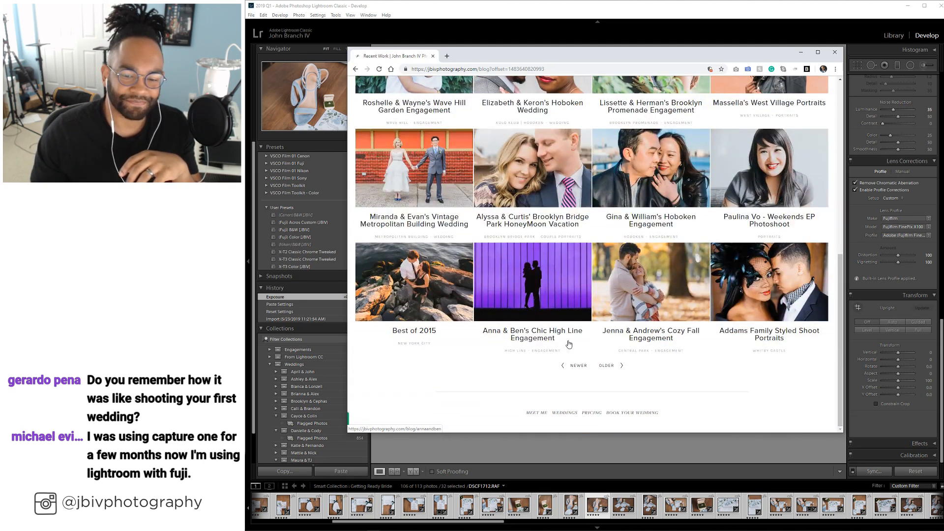
{"action": "left_click", "coordinate": [606, 366]}
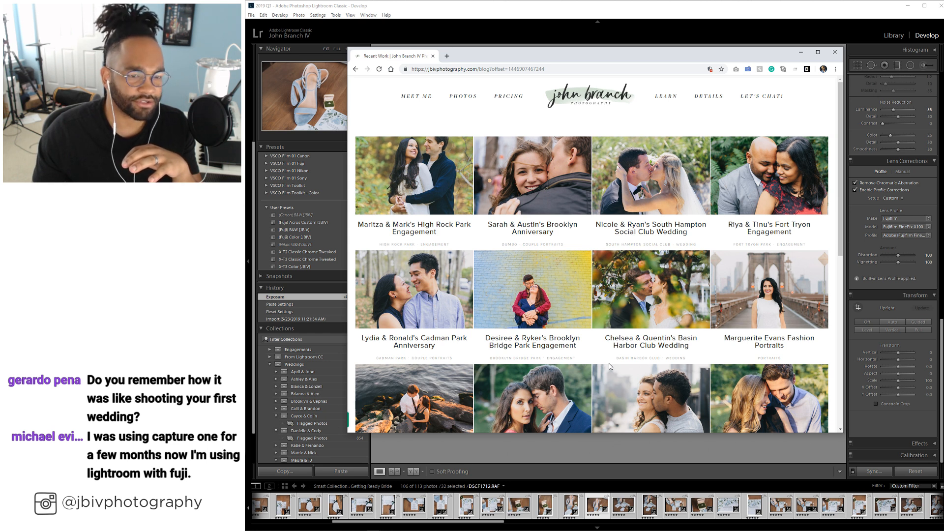
{"action": "scroll", "coordinate": [602, 349], "scroll_direction": "down", "scroll_amount": 3}
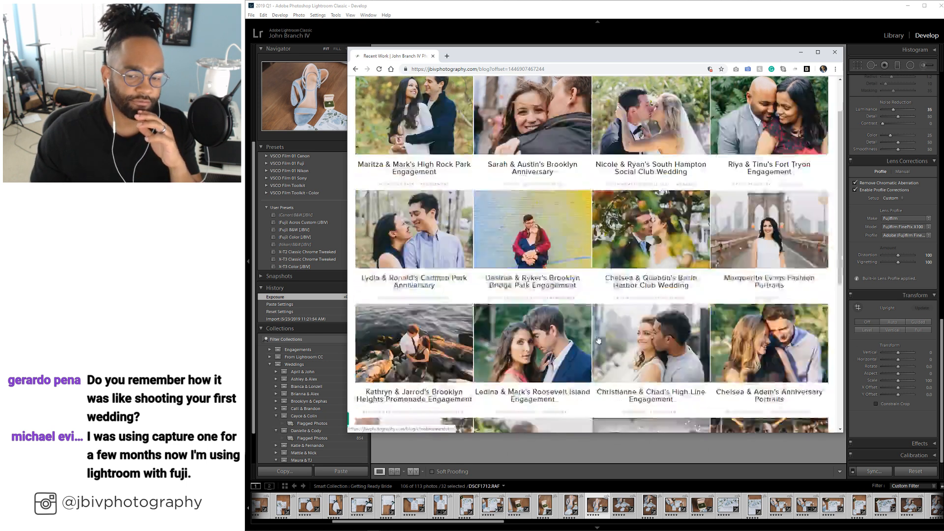
{"action": "scroll", "coordinate": [596, 332], "scroll_direction": "down", "scroll_amount": 3}
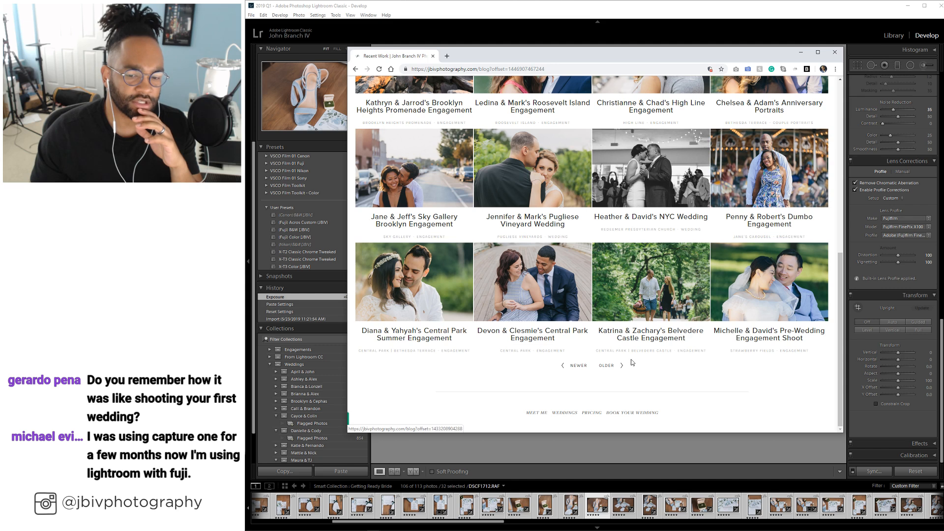
{"action": "left_click", "coordinate": [614, 364]}
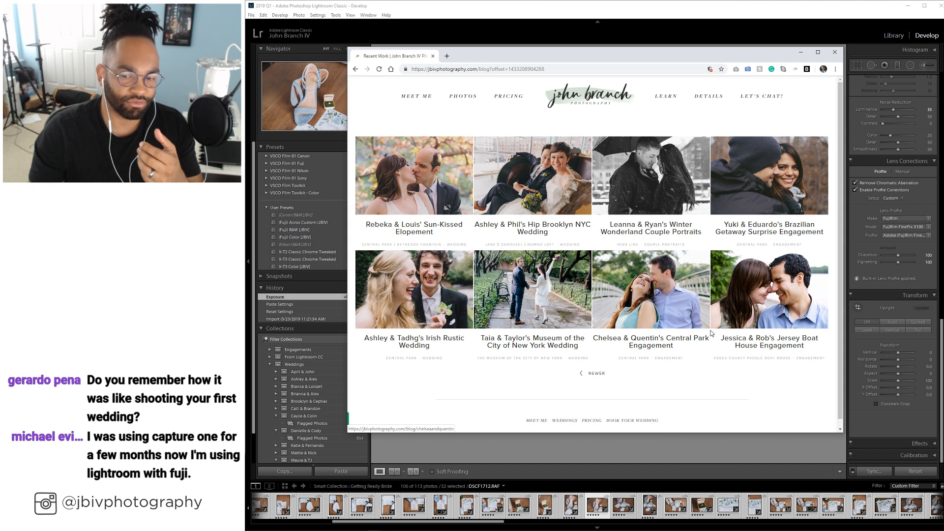
Open the Museum of the City of New York wedding post and look through its opening champagne, groomsman, guitarist and flower photos.
{"action": "left_click", "coordinate": [542, 290]}
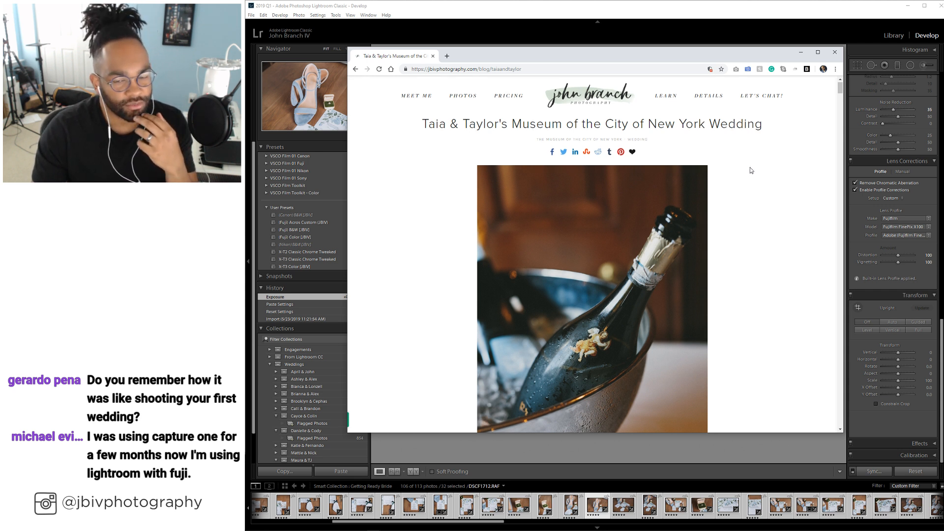
{"action": "scroll", "coordinate": [750, 178], "scroll_direction": "down", "scroll_amount": 3}
{"action": "scroll", "coordinate": [751, 178], "scroll_direction": "up", "scroll_amount": 3}
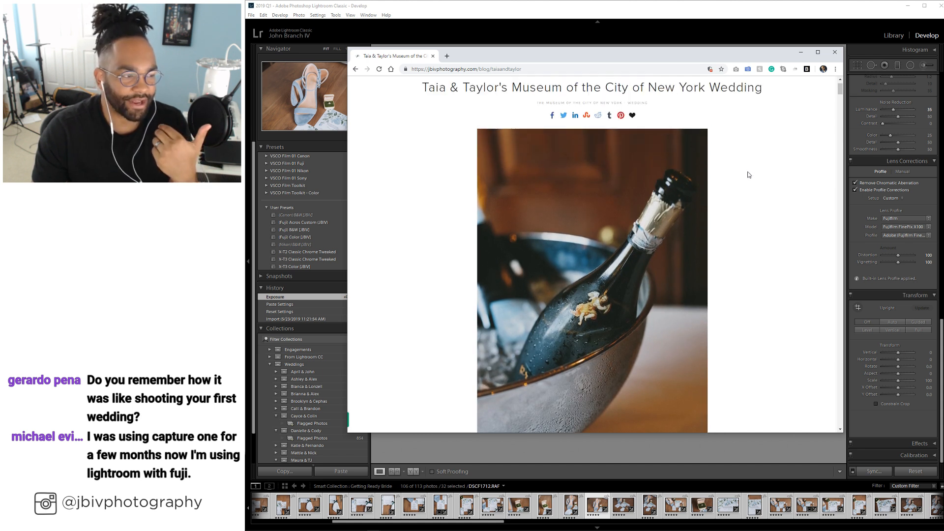
{"action": "scroll", "coordinate": [747, 177], "scroll_direction": "up", "scroll_amount": 1}
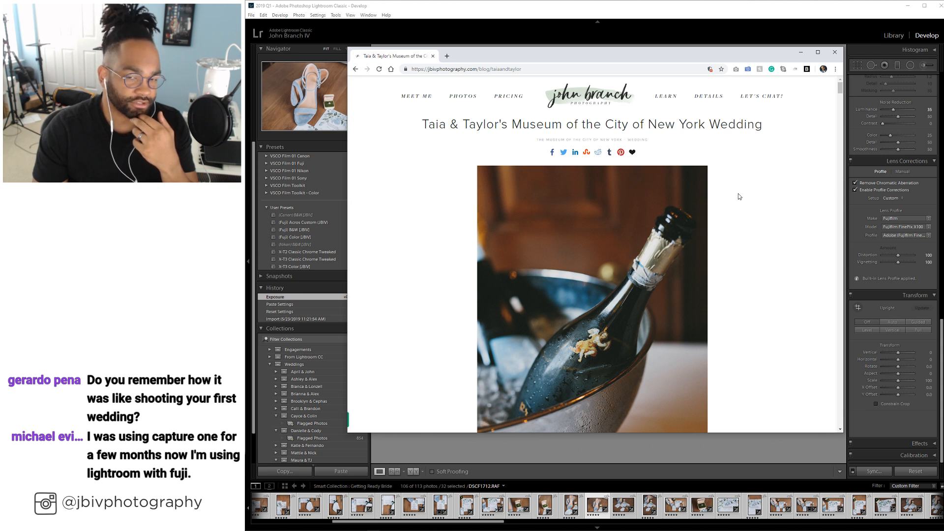
{"action": "scroll", "coordinate": [738, 199], "scroll_direction": "down", "scroll_amount": 3}
{"action": "scroll", "coordinate": [729, 201], "scroll_direction": "up", "scroll_amount": 2}
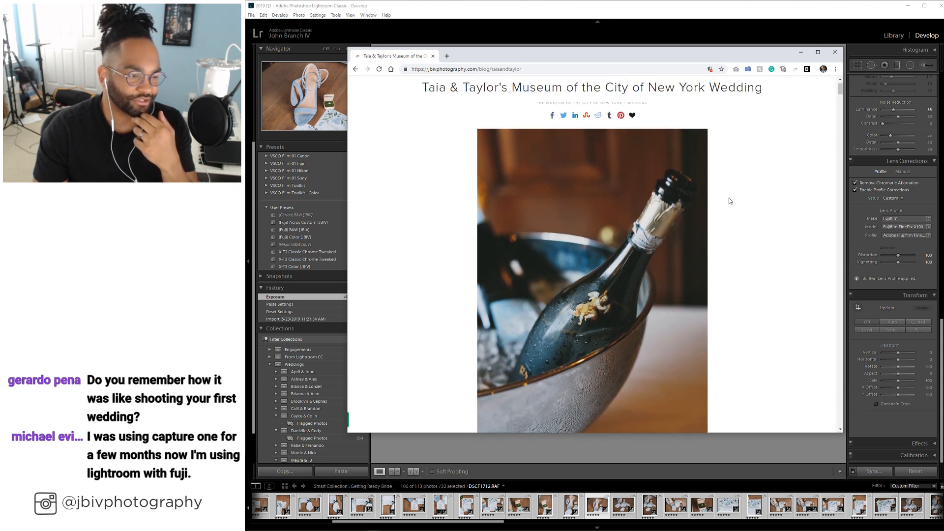
{"action": "scroll", "coordinate": [741, 217], "scroll_direction": "down", "scroll_amount": 2}
{"action": "scroll", "coordinate": [741, 217], "scroll_direction": "down", "scroll_amount": 5}
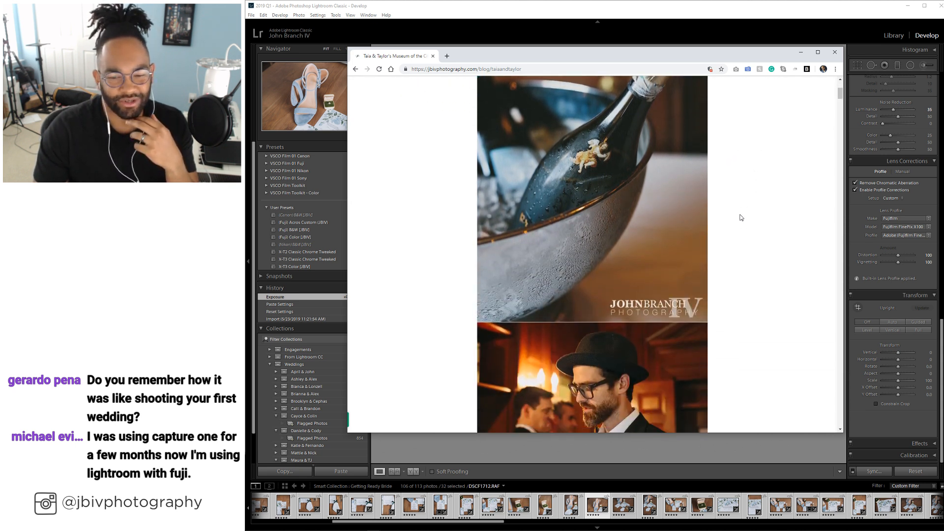
{"action": "scroll", "coordinate": [763, 211], "scroll_direction": "up", "scroll_amount": 1}
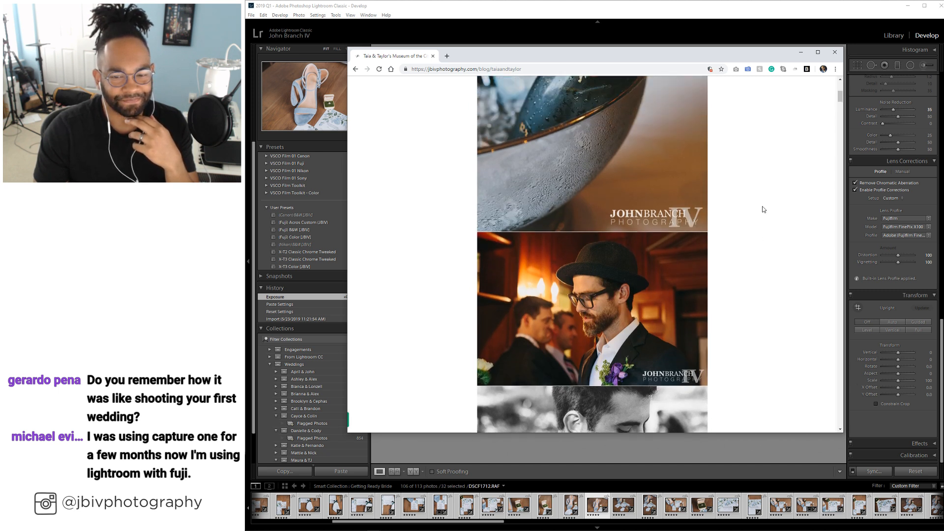
{"action": "scroll", "coordinate": [741, 268], "scroll_direction": "down", "scroll_amount": 5}
{"action": "scroll", "coordinate": [601, 195], "scroll_direction": "down", "scroll_amount": 2}
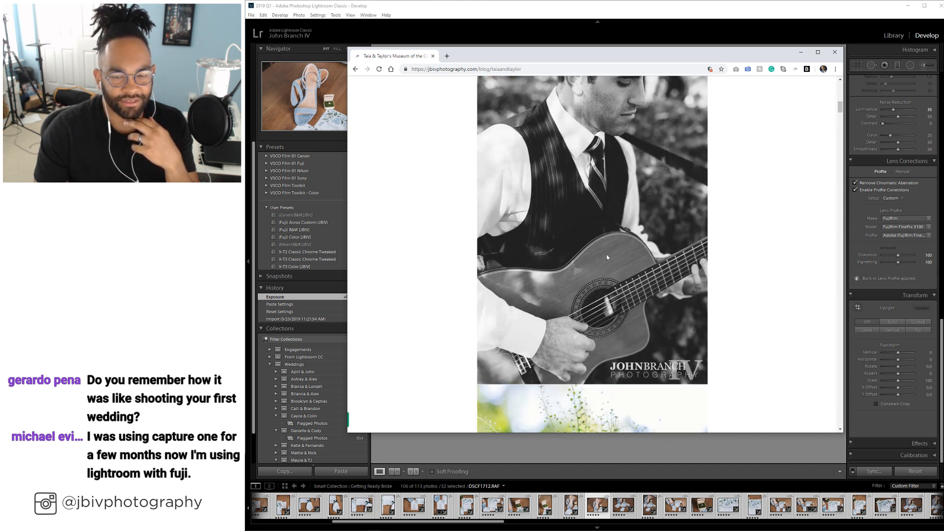
{"action": "scroll", "coordinate": [693, 237], "scroll_direction": "up", "scroll_amount": 1}
{"action": "scroll", "coordinate": [726, 246], "scroll_direction": "down", "scroll_amount": 9}
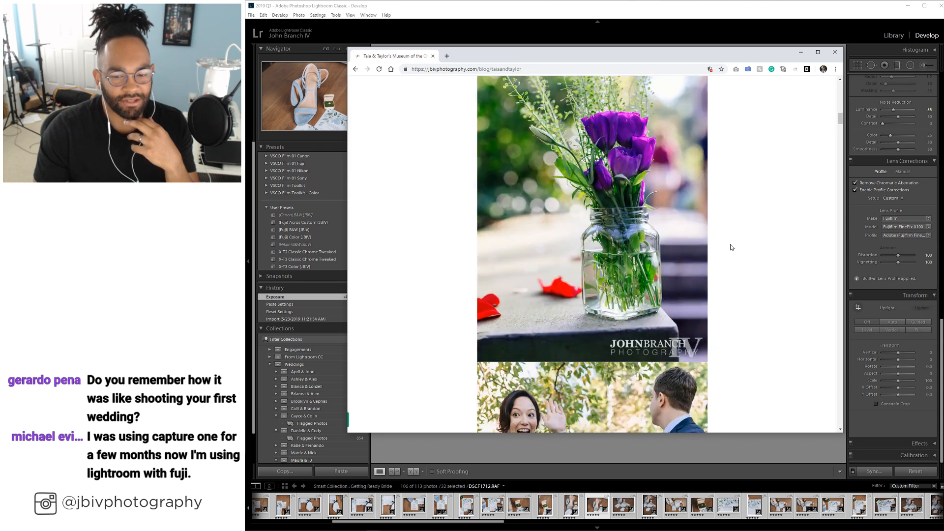
Look through the post's outdoor ceremony photos, from the waving bride to the couple walking out past the guests.
{"action": "scroll", "coordinate": [730, 243], "scroll_direction": "down", "scroll_amount": 5}
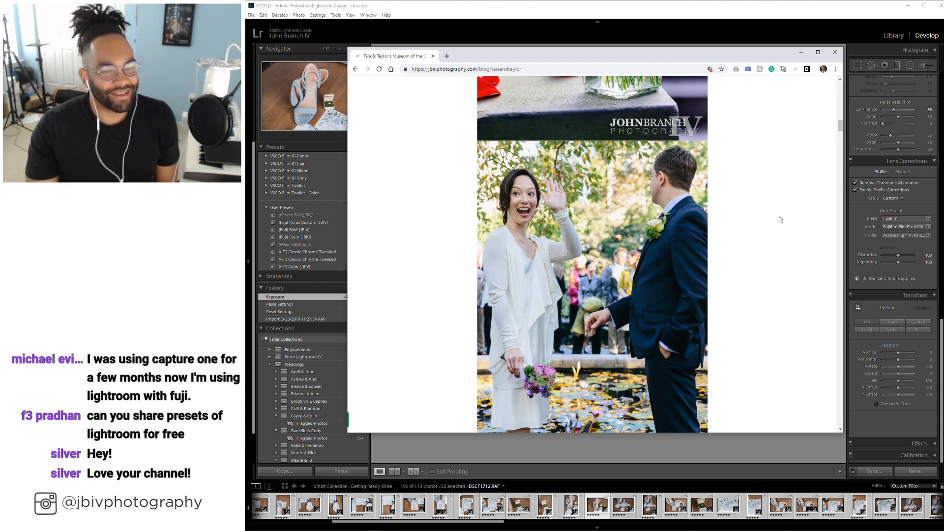
{"action": "scroll", "coordinate": [504, 222], "scroll_direction": "down", "scroll_amount": 2}
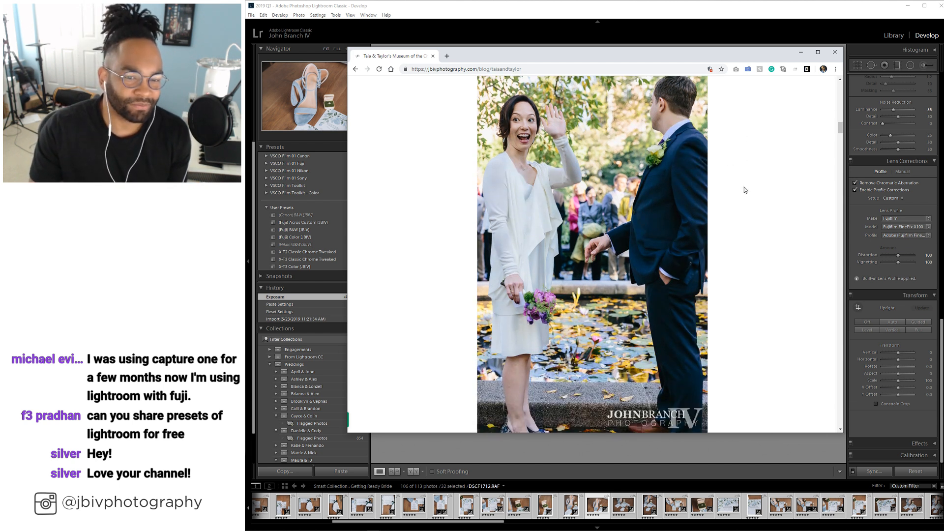
{"action": "scroll", "coordinate": [761, 183], "scroll_direction": "down", "scroll_amount": 6}
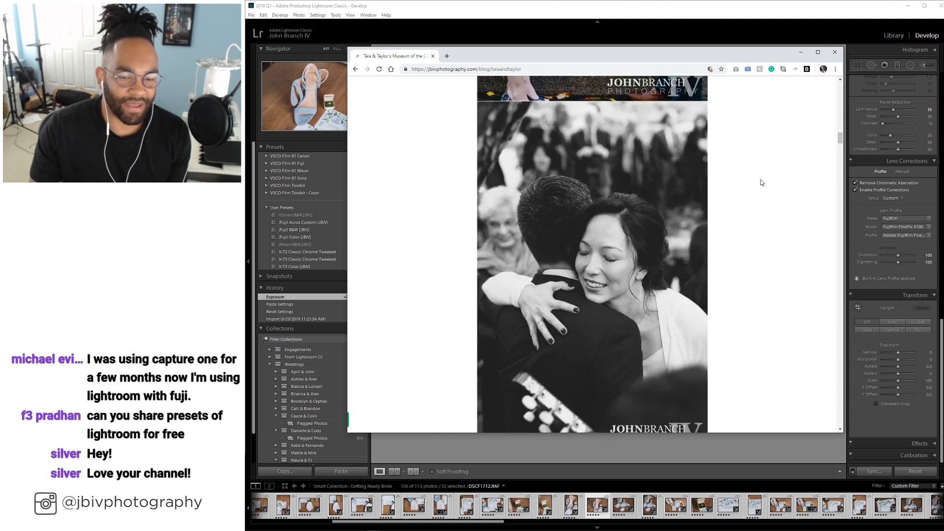
{"action": "scroll", "coordinate": [762, 183], "scroll_direction": "up", "scroll_amount": 10}
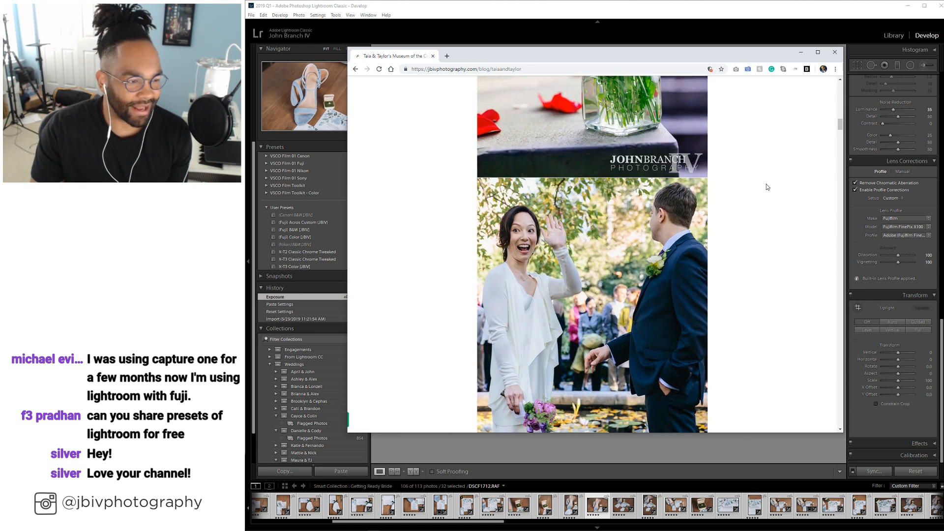
{"action": "scroll", "coordinate": [766, 187], "scroll_direction": "down", "scroll_amount": 4}
{"action": "scroll", "coordinate": [766, 192], "scroll_direction": "up", "scroll_amount": 4}
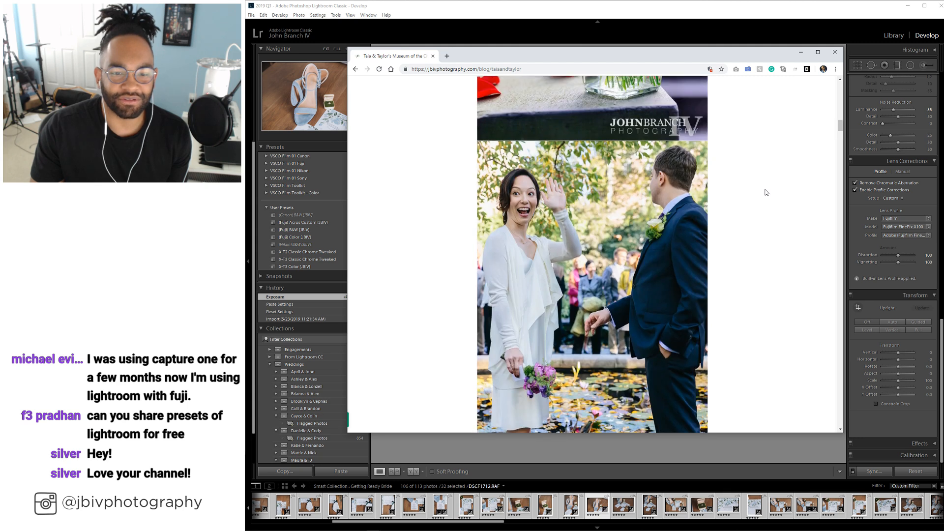
{"action": "scroll", "coordinate": [767, 196], "scroll_direction": "down", "scroll_amount": 10}
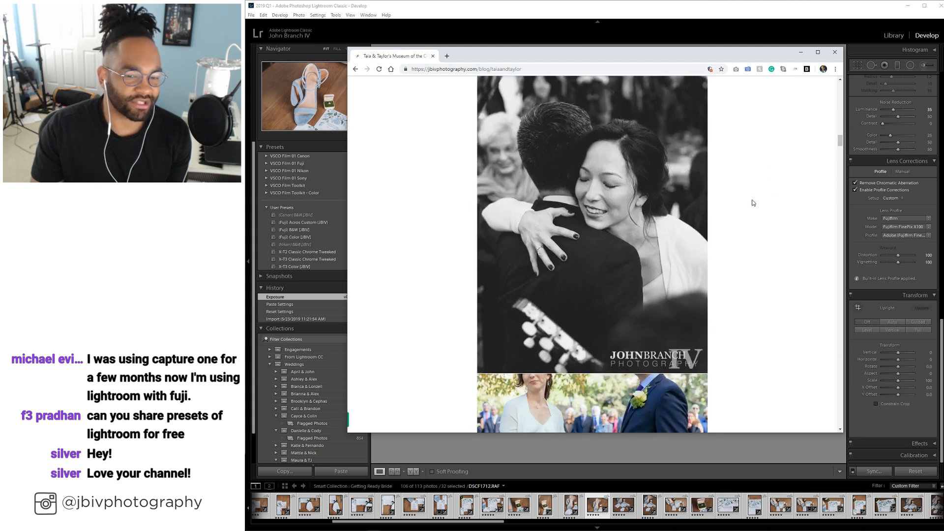
{"action": "scroll", "coordinate": [757, 188], "scroll_direction": "down", "scroll_amount": 5}
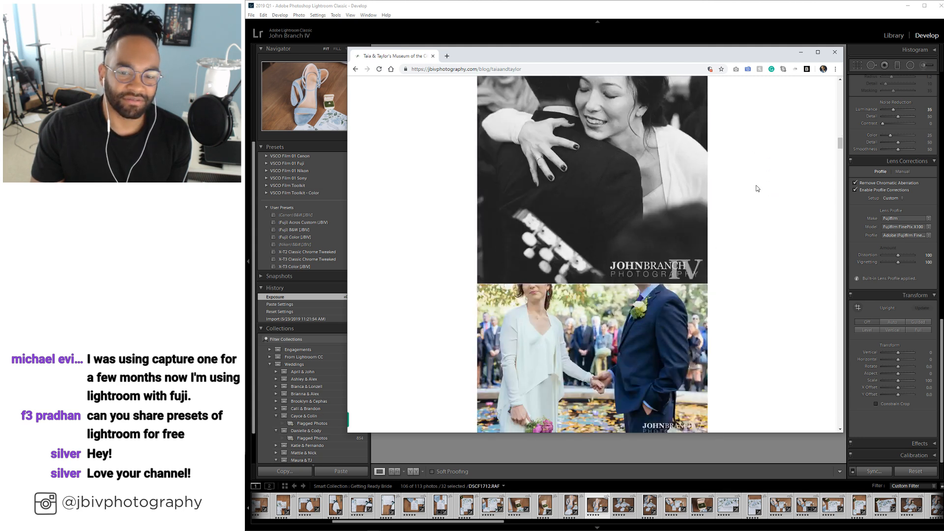
{"action": "scroll", "coordinate": [758, 190], "scroll_direction": "down", "scroll_amount": 1}
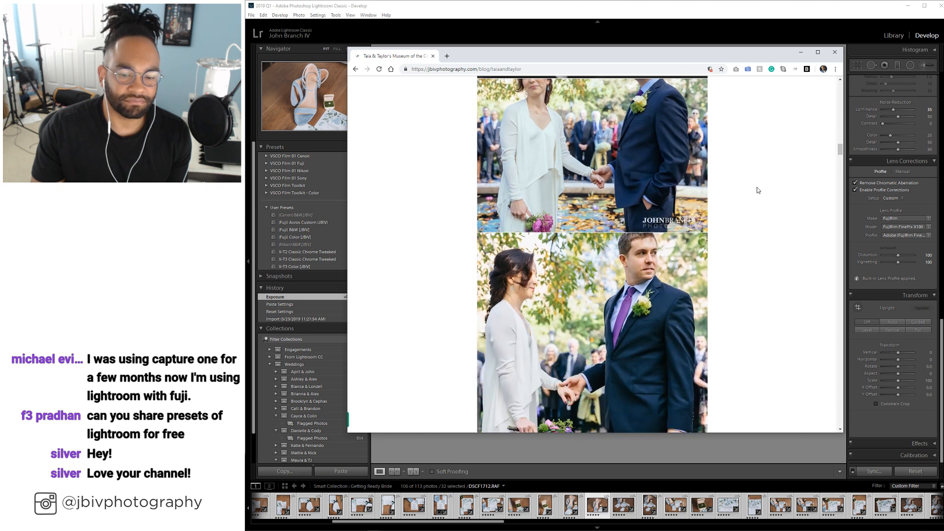
{"action": "scroll", "coordinate": [758, 191], "scroll_direction": "down", "scroll_amount": 8}
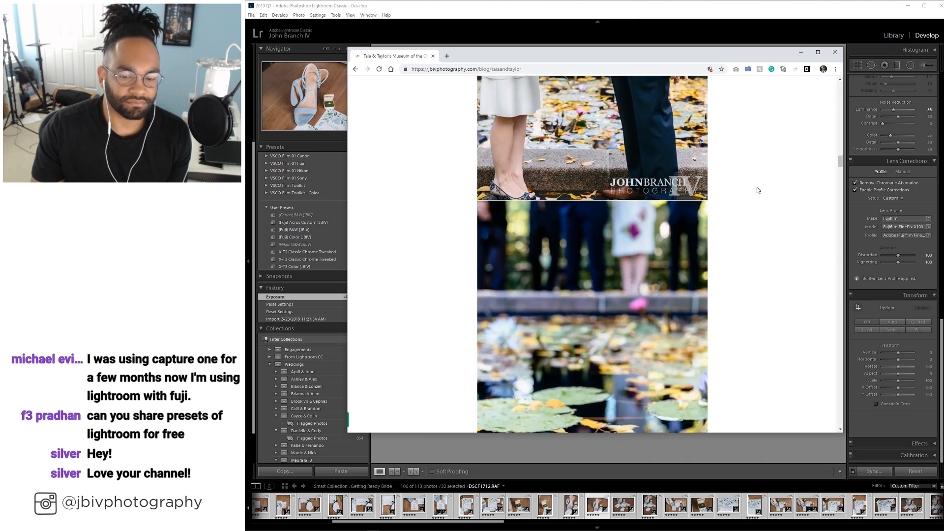
{"action": "scroll", "coordinate": [758, 190], "scroll_direction": "down", "scroll_amount": 10}
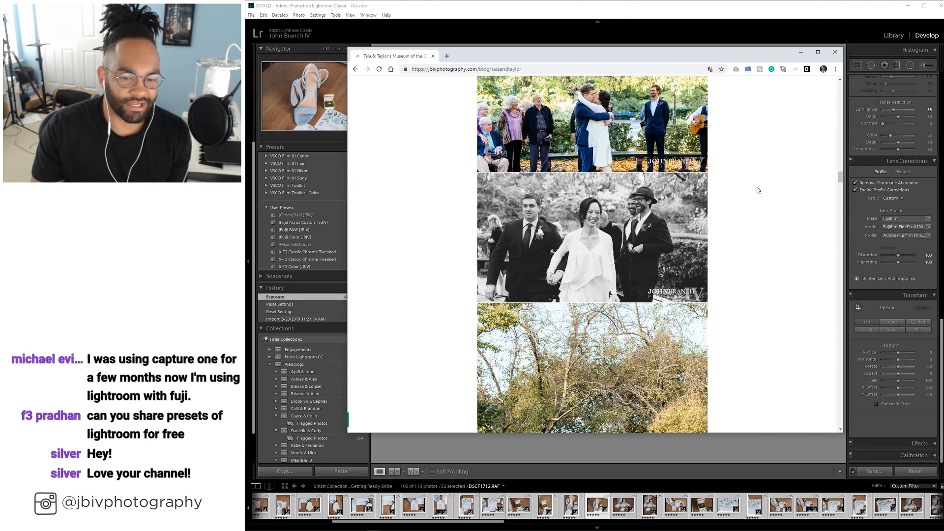
{"action": "scroll", "coordinate": [765, 226], "scroll_direction": "up", "scroll_amount": 5}
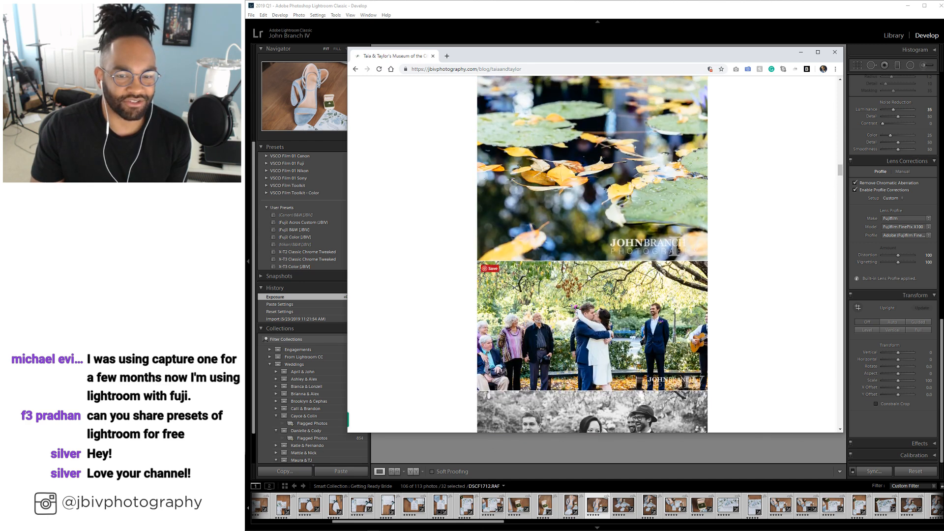
{"action": "scroll", "coordinate": [588, 278], "scroll_direction": "down", "scroll_amount": 5}
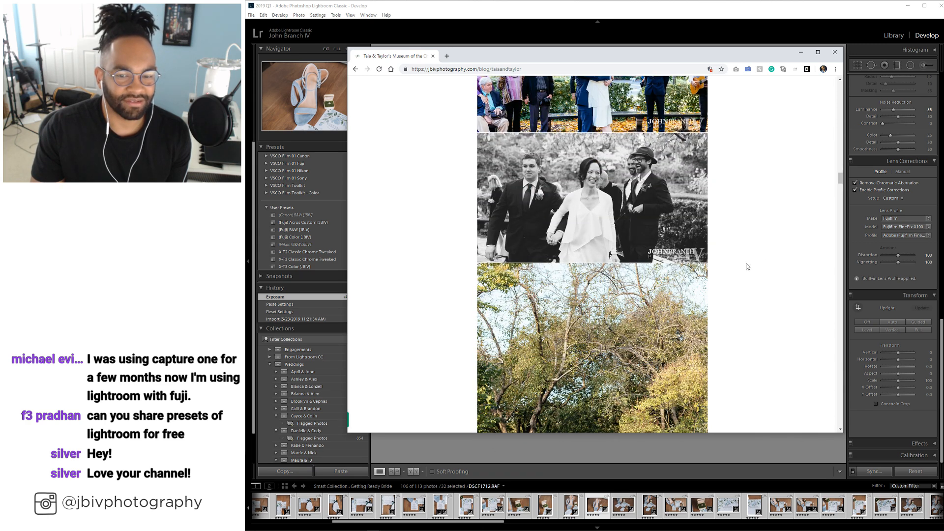
Examine the post's garden portraits of the couple, including the black-and-white, ring detail, bench and individual shots.
{"action": "scroll", "coordinate": [746, 267], "scroll_direction": "down", "scroll_amount": 10}
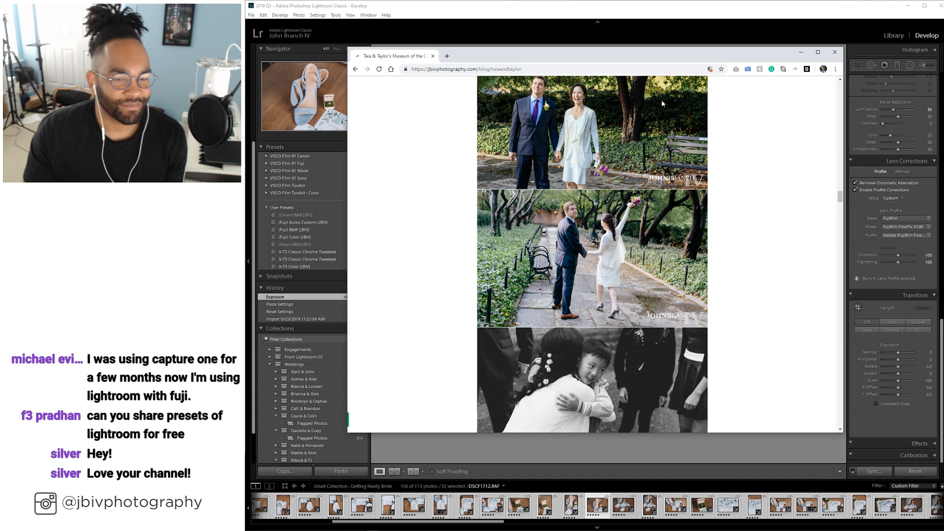
{"action": "scroll", "coordinate": [691, 176], "scroll_direction": "down", "scroll_amount": 3}
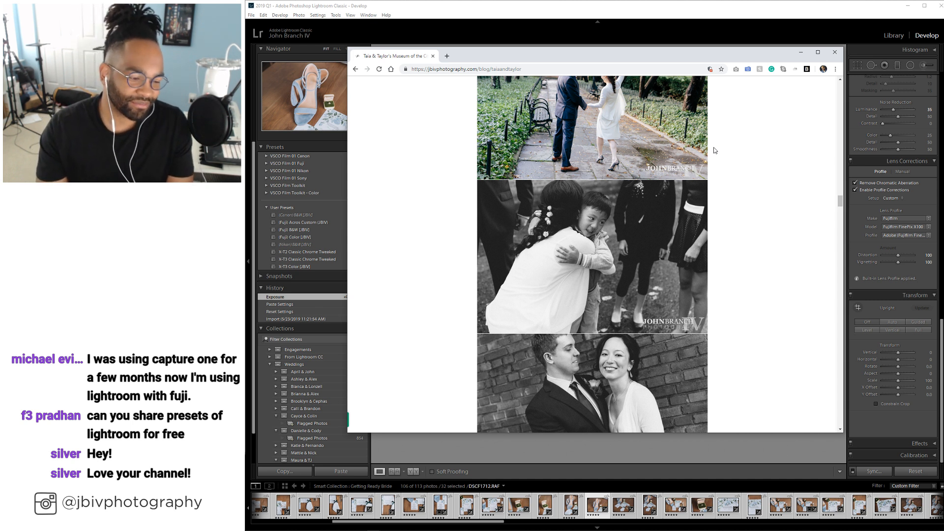
{"action": "scroll", "coordinate": [756, 196], "scroll_direction": "down", "scroll_amount": 3}
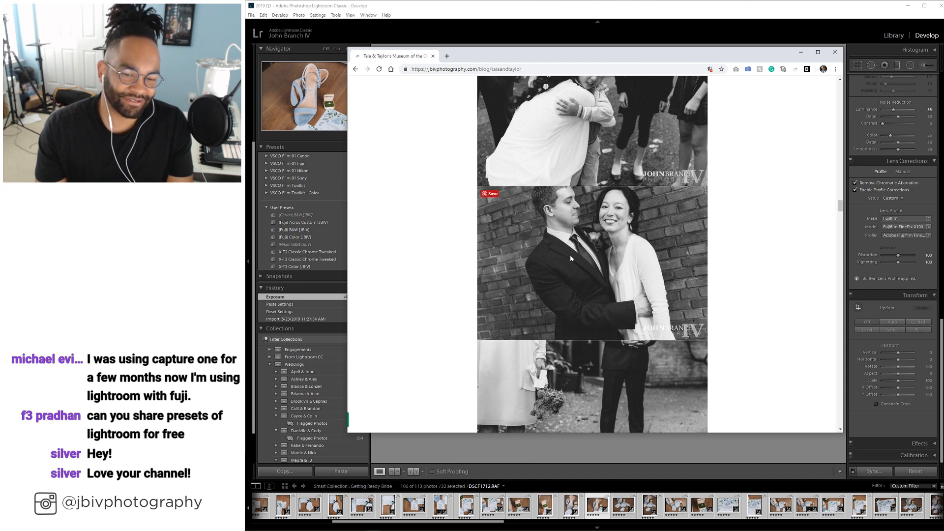
{"action": "scroll", "coordinate": [789, 195], "scroll_direction": "down", "scroll_amount": 6}
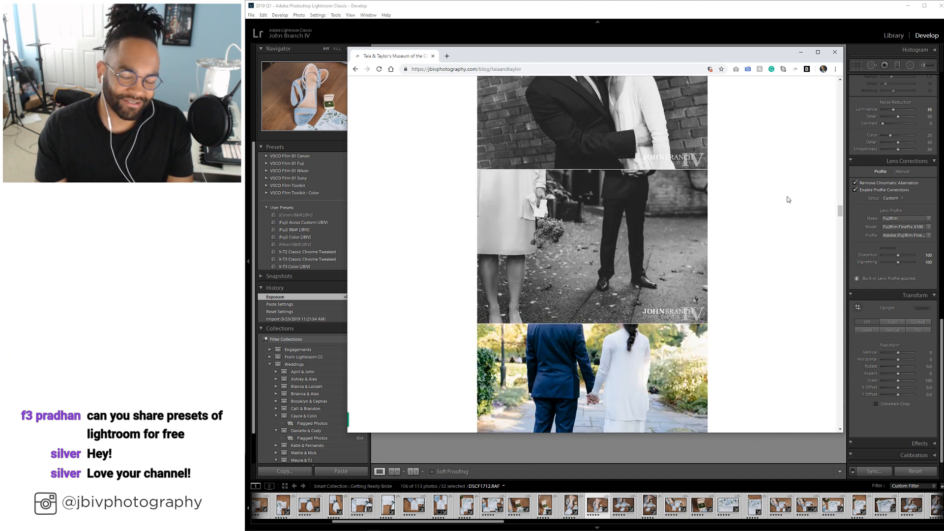
{"action": "scroll", "coordinate": [785, 200], "scroll_direction": "down", "scroll_amount": 5}
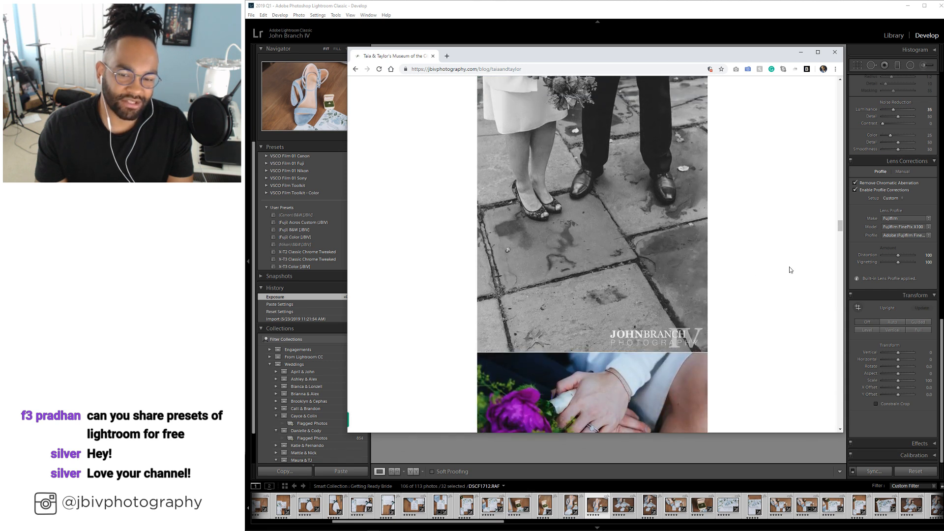
{"action": "scroll", "coordinate": [733, 250], "scroll_direction": "down", "scroll_amount": 4}
{"action": "scroll", "coordinate": [741, 254], "scroll_direction": "down", "scroll_amount": 2}
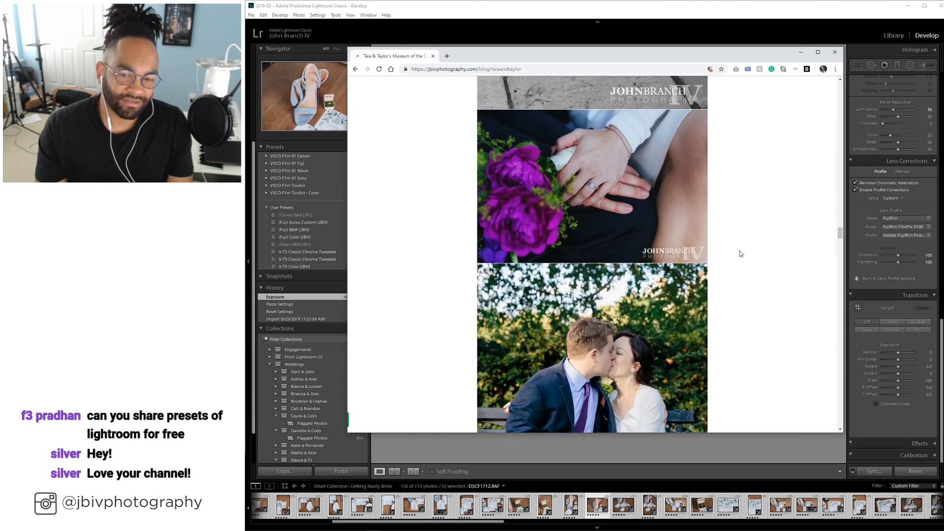
{"action": "scroll", "coordinate": [740, 253], "scroll_direction": "down", "scroll_amount": 3}
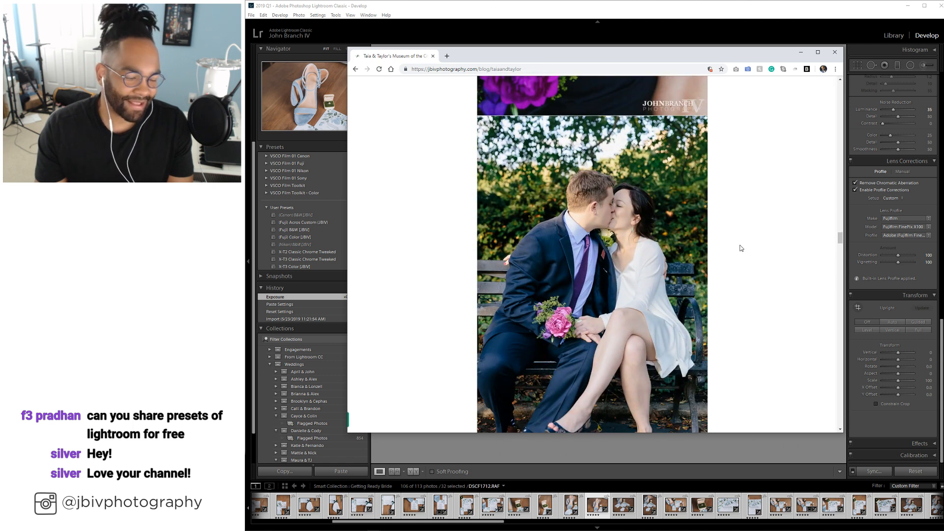
{"action": "scroll", "coordinate": [741, 249], "scroll_direction": "down", "scroll_amount": 6}
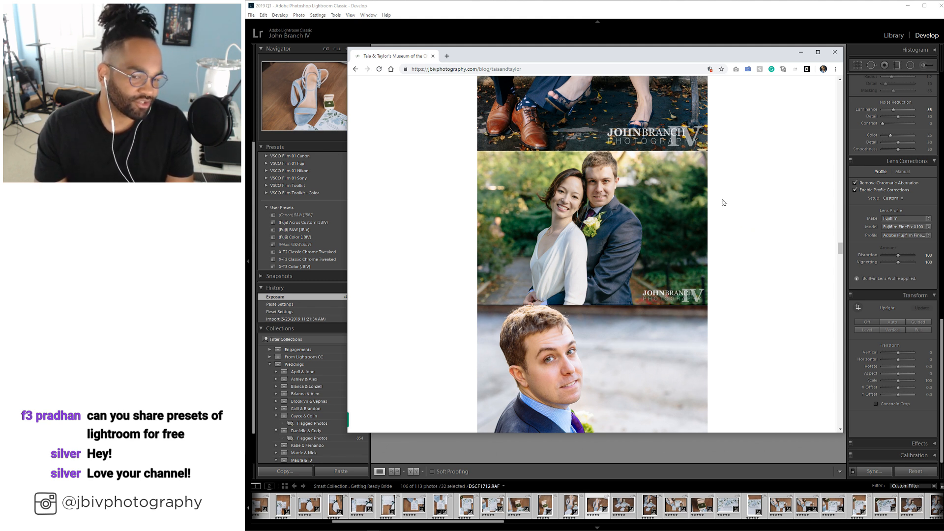
{"action": "scroll", "coordinate": [766, 206], "scroll_direction": "down", "scroll_amount": 3}
{"action": "scroll", "coordinate": [765, 212], "scroll_direction": "down", "scroll_amount": 10}
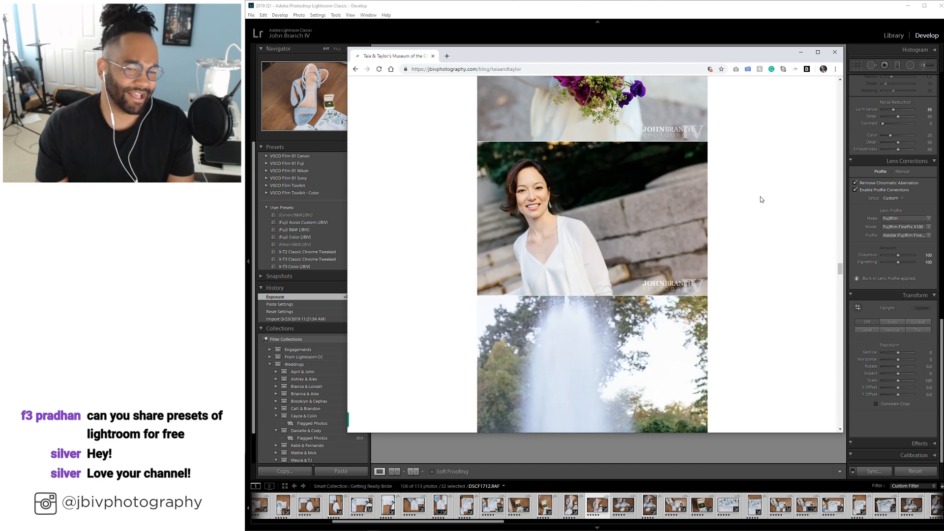
Look through the post's remaining couple portraits, from the fountain and museum facade to the black-and-white and staircase shots.
{"action": "scroll", "coordinate": [719, 199], "scroll_direction": "down", "scroll_amount": 10}
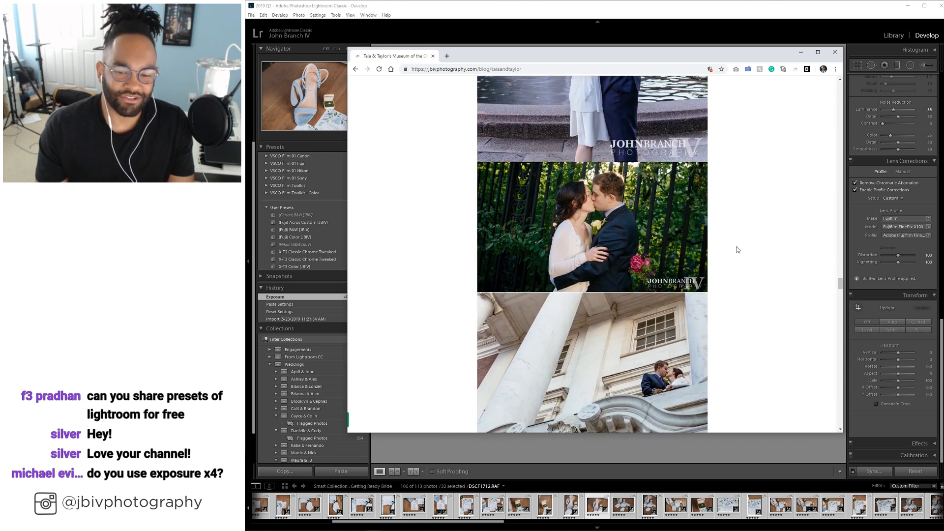
{"action": "scroll", "coordinate": [742, 252], "scroll_direction": "down", "scroll_amount": 3}
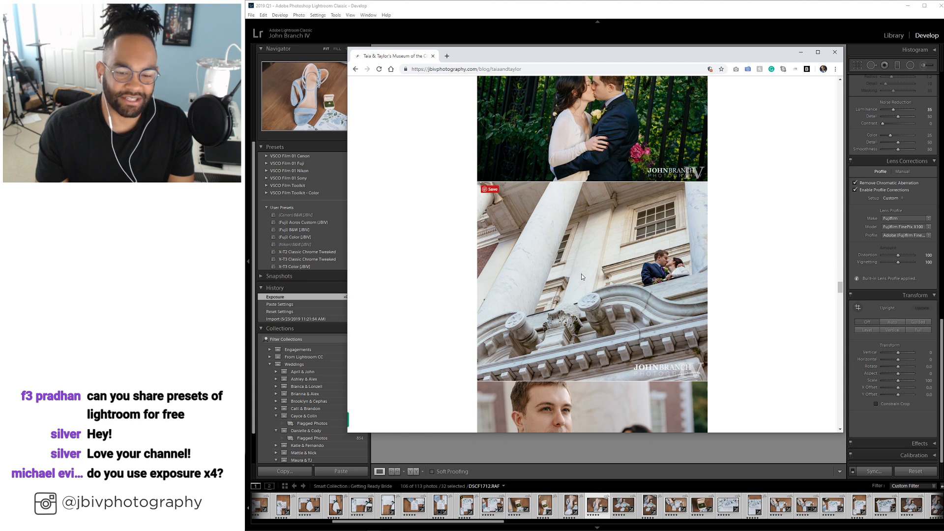
{"action": "scroll", "coordinate": [733, 274], "scroll_direction": "down", "scroll_amount": 8}
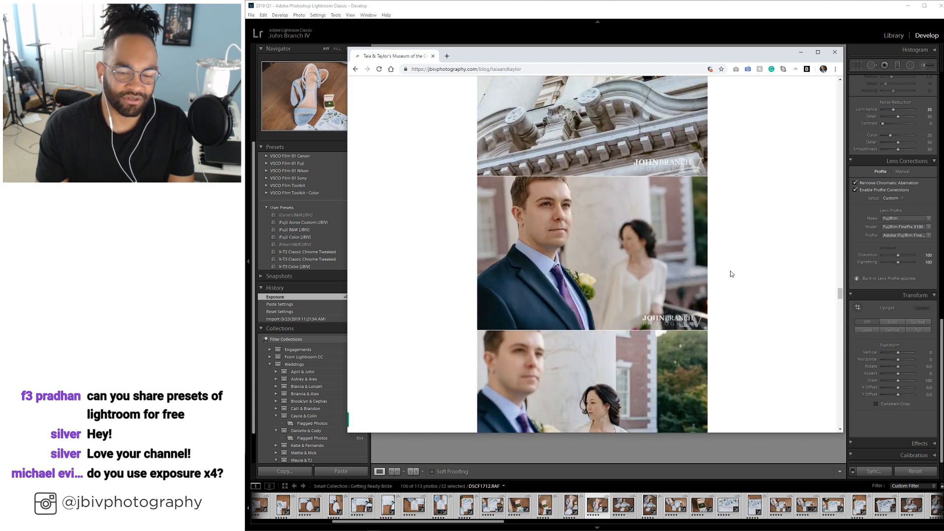
{"action": "scroll", "coordinate": [733, 274], "scroll_direction": "down", "scroll_amount": 3}
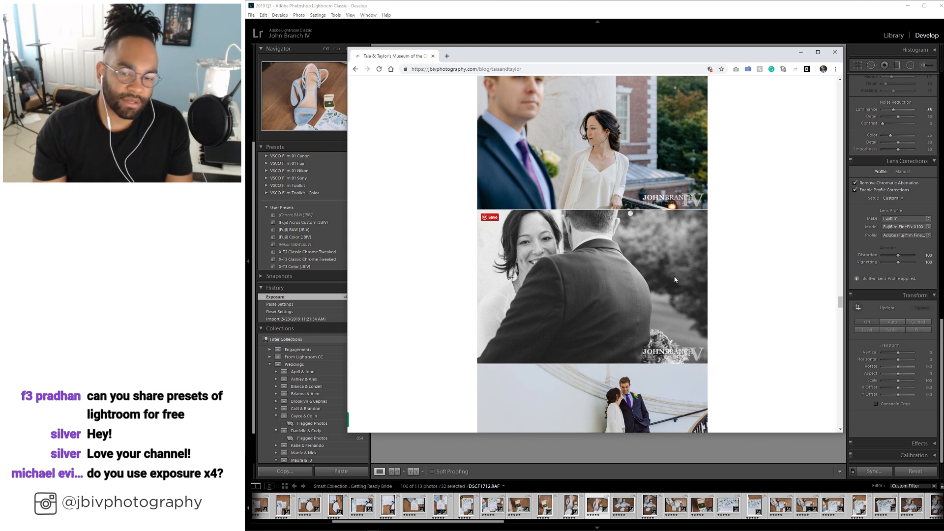
{"action": "scroll", "coordinate": [675, 277], "scroll_direction": "down", "scroll_amount": 3}
{"action": "scroll", "coordinate": [675, 276], "scroll_direction": "down", "scroll_amount": 5}
{"action": "scroll", "coordinate": [634, 236], "scroll_direction": "up", "scroll_amount": 1}
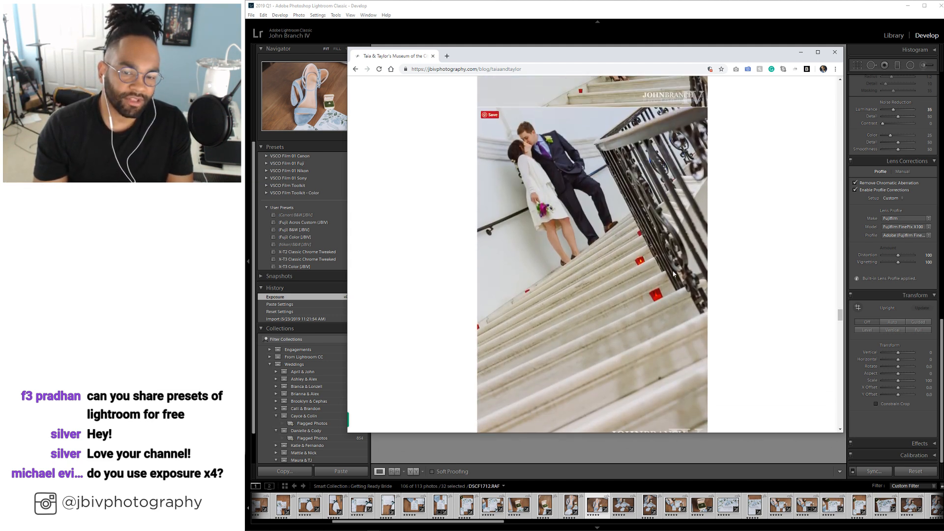
{"action": "scroll", "coordinate": [757, 161], "scroll_direction": "down", "scroll_amount": 12}
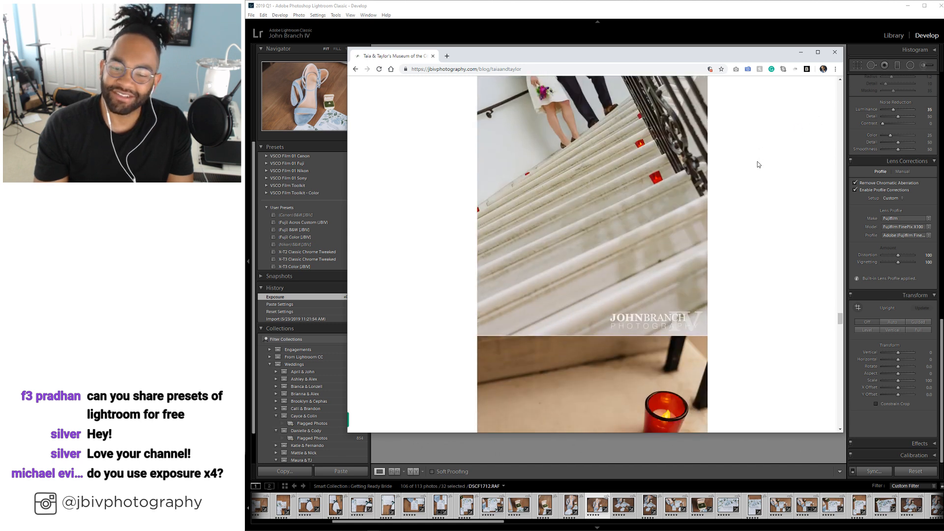
Look through the post's cocktail and reception photos, including the candle, guitarist, framed pictures and dinner table shots.
{"action": "scroll", "coordinate": [760, 158], "scroll_direction": "down", "scroll_amount": 7}
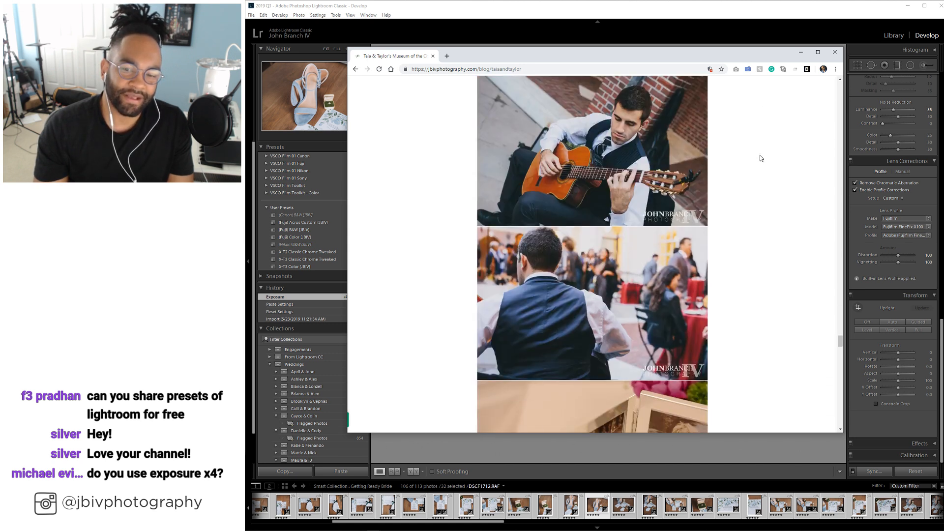
{"action": "scroll", "coordinate": [761, 159], "scroll_direction": "down", "scroll_amount": 5}
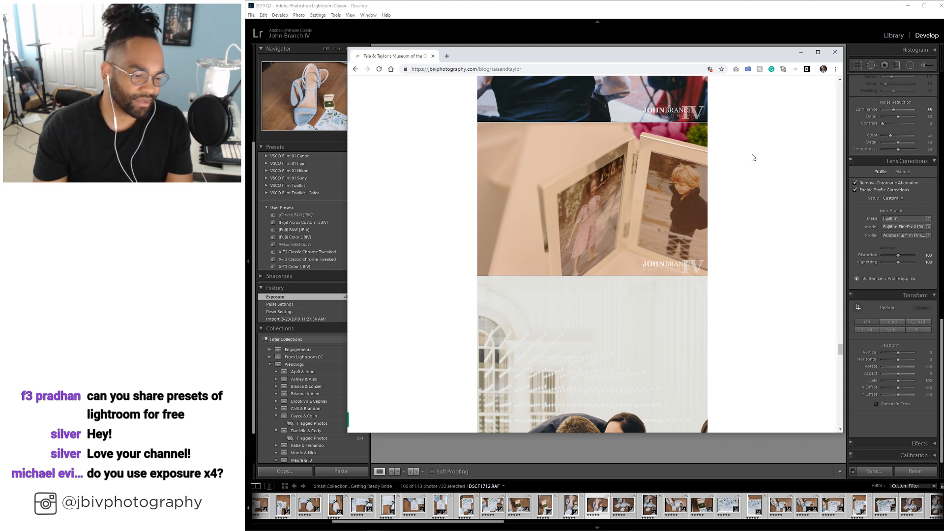
{"action": "scroll", "coordinate": [619, 213], "scroll_direction": "down", "scroll_amount": 5}
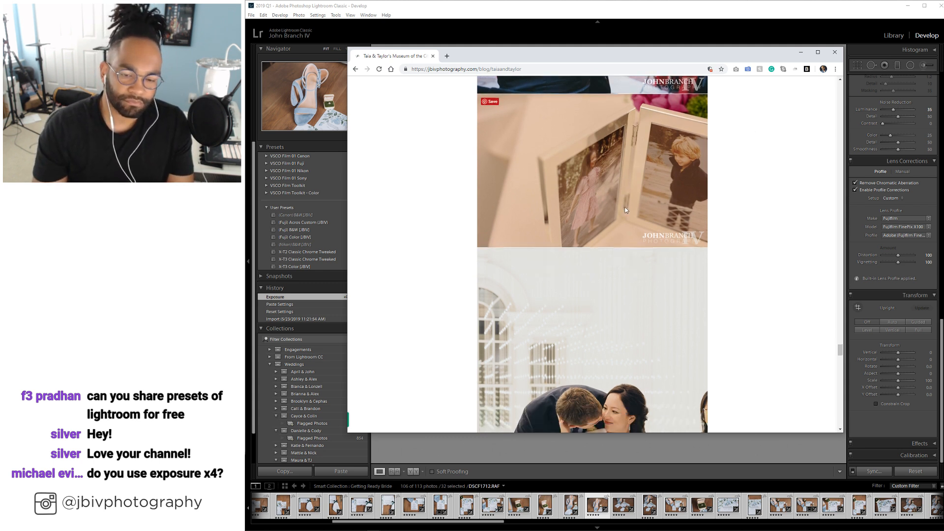
{"action": "scroll", "coordinate": [627, 208], "scroll_direction": "down", "scroll_amount": 7}
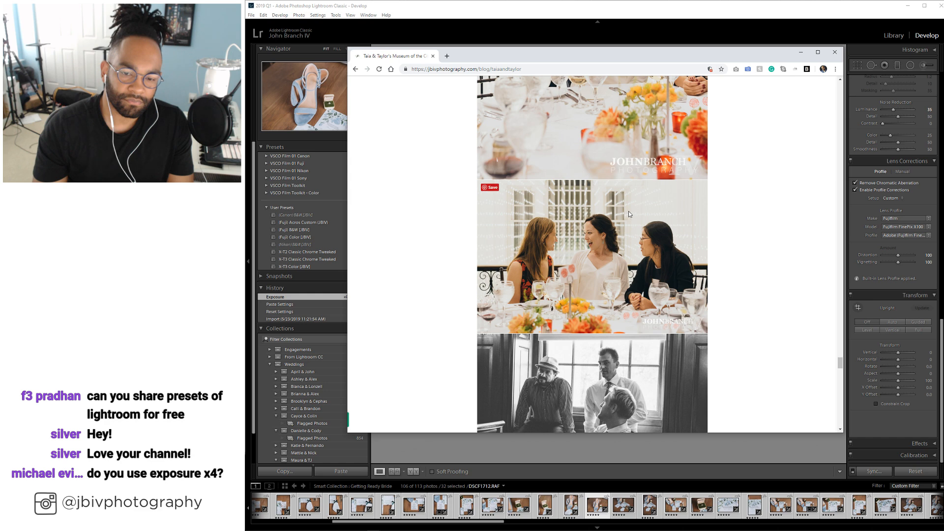
{"action": "scroll", "coordinate": [629, 214], "scroll_direction": "down", "scroll_amount": 4}
{"action": "scroll", "coordinate": [598, 199], "scroll_direction": "down", "scroll_amount": 6}
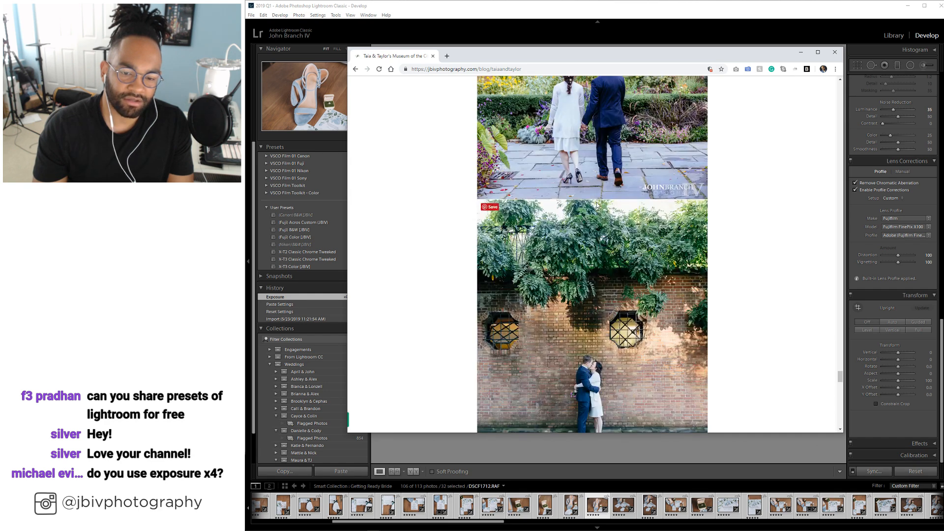
Look through the closing garden walk, brick wall, group and balcony photos, and close the blog window to return to Lightroom.
{"action": "scroll", "coordinate": [605, 190], "scroll_direction": "up", "scroll_amount": 6}
{"action": "scroll", "coordinate": [636, 295], "scroll_direction": "down", "scroll_amount": 7}
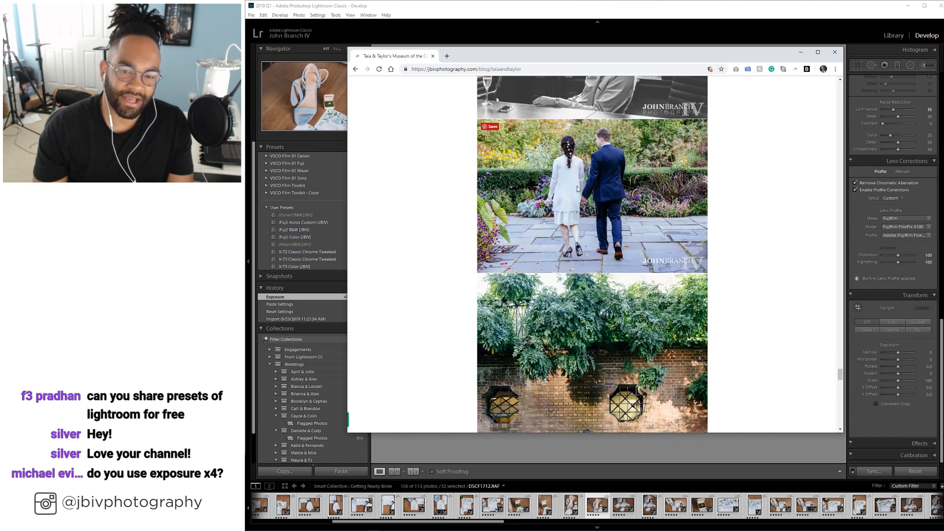
{"action": "scroll", "coordinate": [632, 318], "scroll_direction": "down", "scroll_amount": 5}
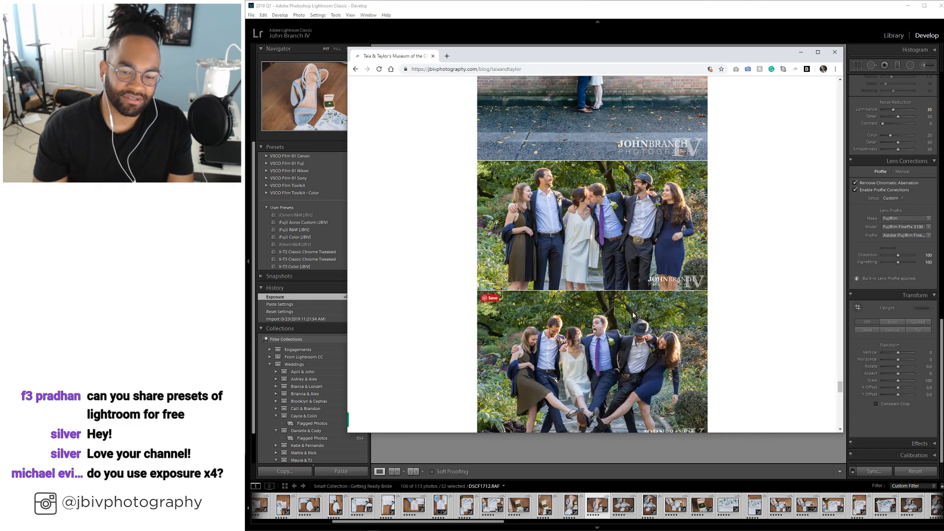
{"action": "scroll", "coordinate": [635, 315], "scroll_direction": "down", "scroll_amount": 8}
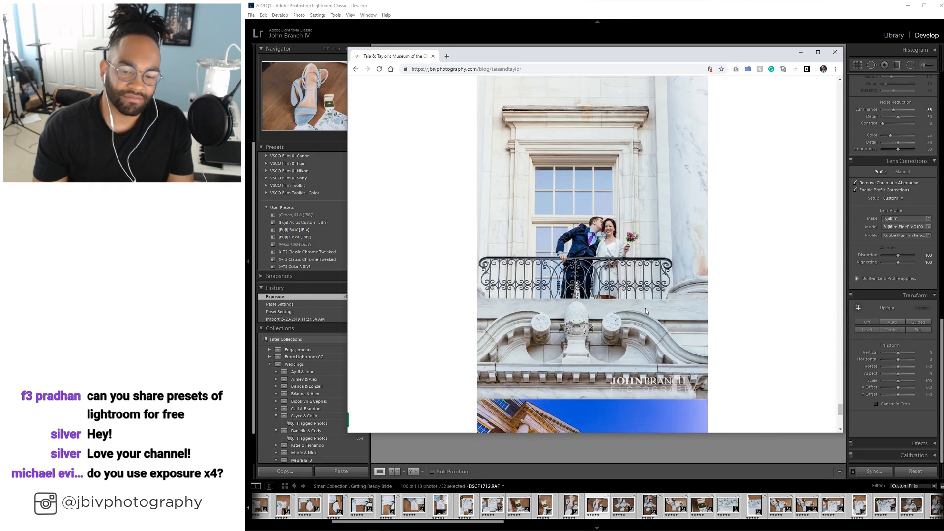
{"action": "scroll", "coordinate": [646, 311], "scroll_direction": "down", "scroll_amount": 6}
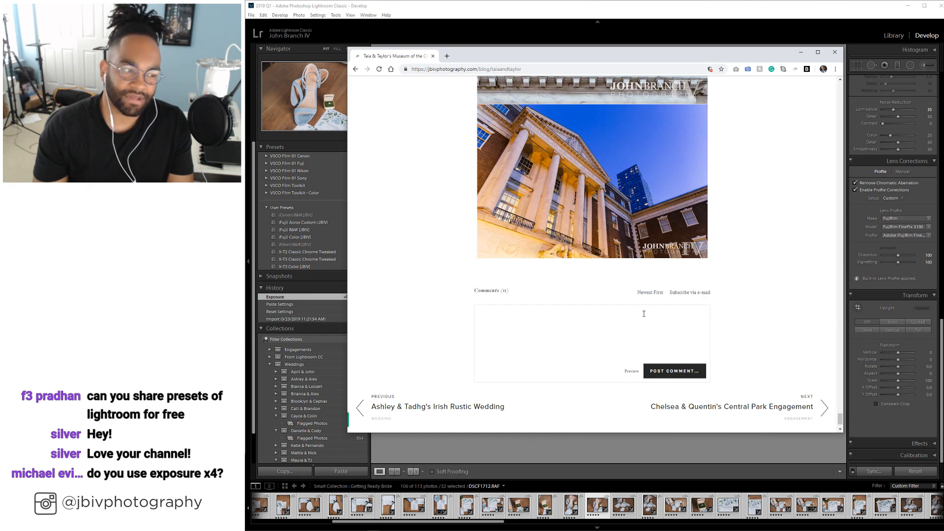
{"action": "left_click", "coordinate": [841, 55]}
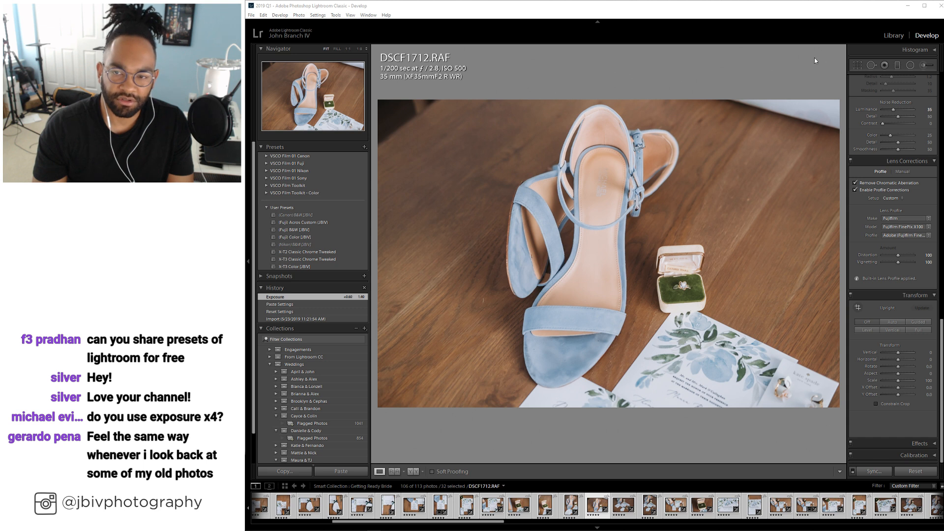
Advance to the shoes-and-invitation photo DSCF1714.RAF and raise its exposure to slightly above +1.20.
{"action": "left_click", "coordinate": [814, 61]}
{"action": "key", "text": "Right"}
{"action": "key", "text": "equal"}
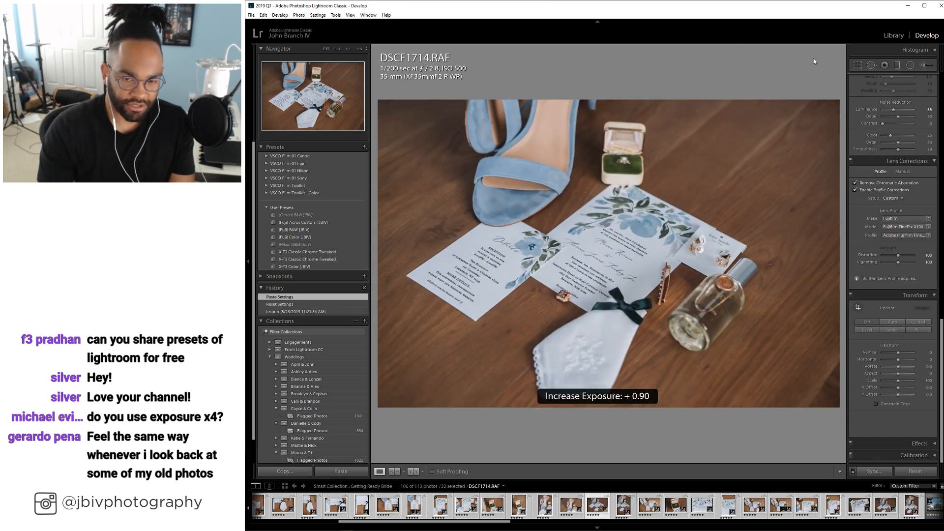
{"action": "key", "text": "equal"}
{"action": "key", "text": "equal"}
{"action": "key", "text": "equal"}
{"action": "key", "text": "minus"}
{"action": "key", "text": "equal"}
Raise the exposure of the upright photo DSCF1717.RAF past +1.00, and test a small exposure change on DSCF0676.RAF.
{"action": "key", "text": "equal"}
{"action": "key", "text": "minus"}
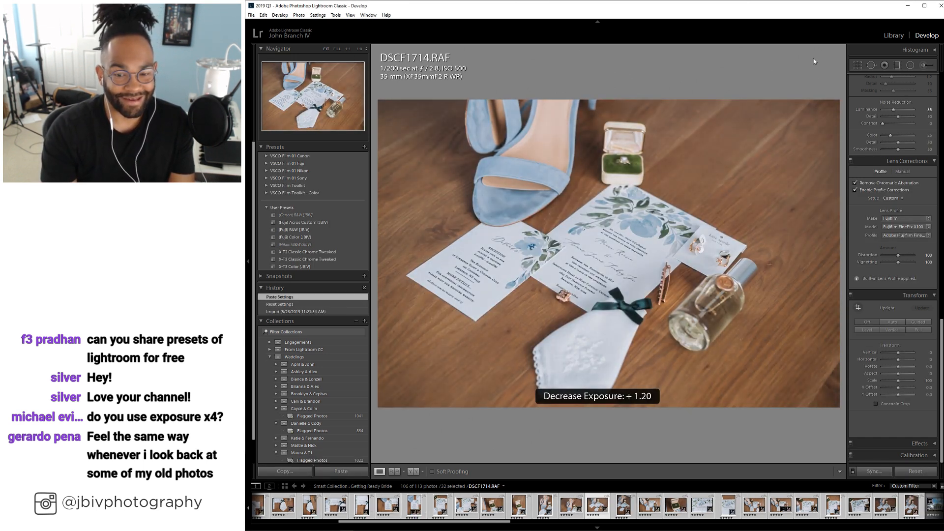
{"action": "key", "text": "equal"}
{"action": "key", "text": "Right"}
{"action": "key", "text": "equal"}
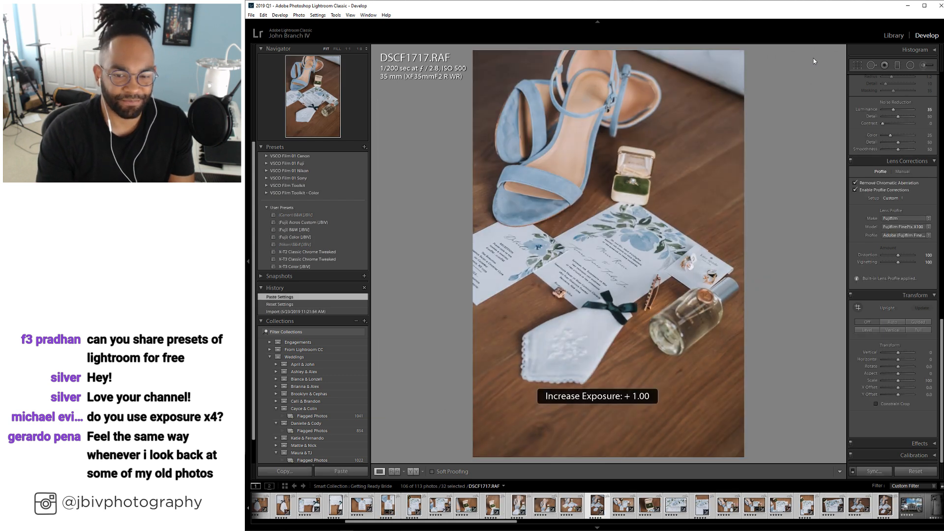
{"action": "key", "text": "equal"}
{"action": "key", "text": "Right"}
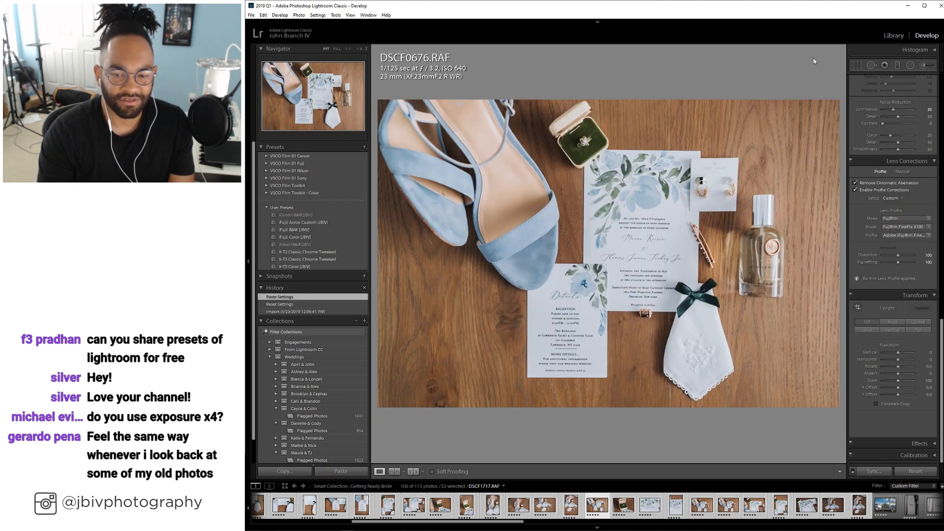
{"action": "key", "text": "equal"}
{"action": "key", "text": "minus"}
Advance to the ring-box close-up DSCF1723.RAF and brighten its exposure slightly.
{"action": "key", "text": "Right"}
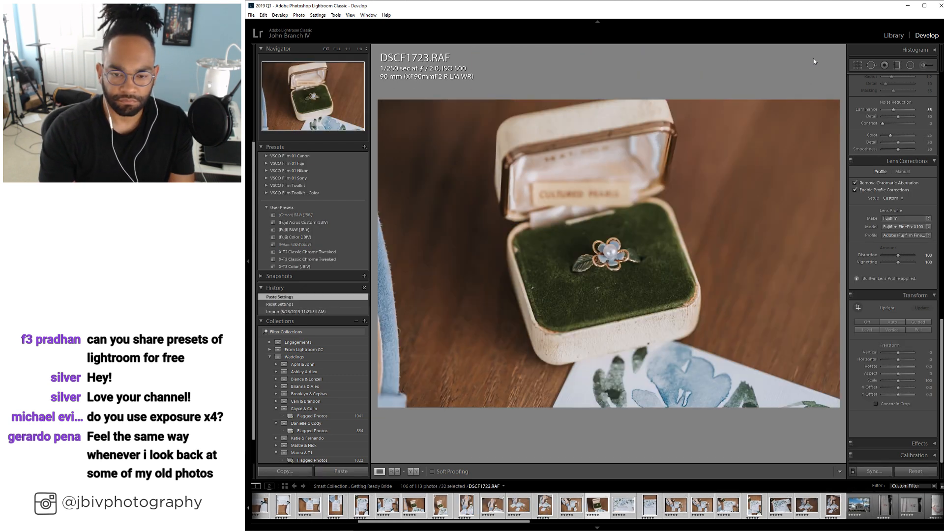
{"action": "key", "text": "equal"}
{"action": "key", "text": "minus"}
{"action": "key", "text": "equal"}
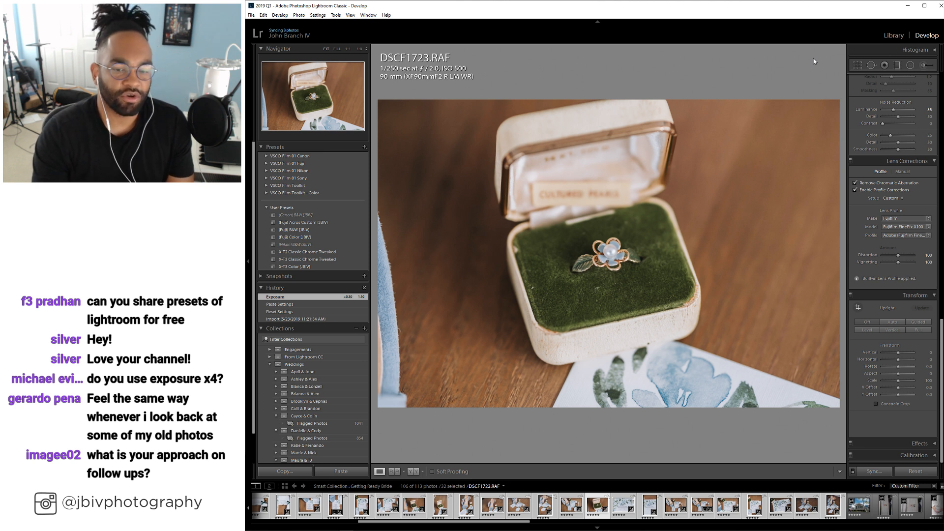
On the ring-on-invitation photo DSCF1728.RAF, set the exposure to +0.90 and the white balance temperature to 5250.
{"action": "key", "text": "Right"}
{"action": "key", "text": "equal"}
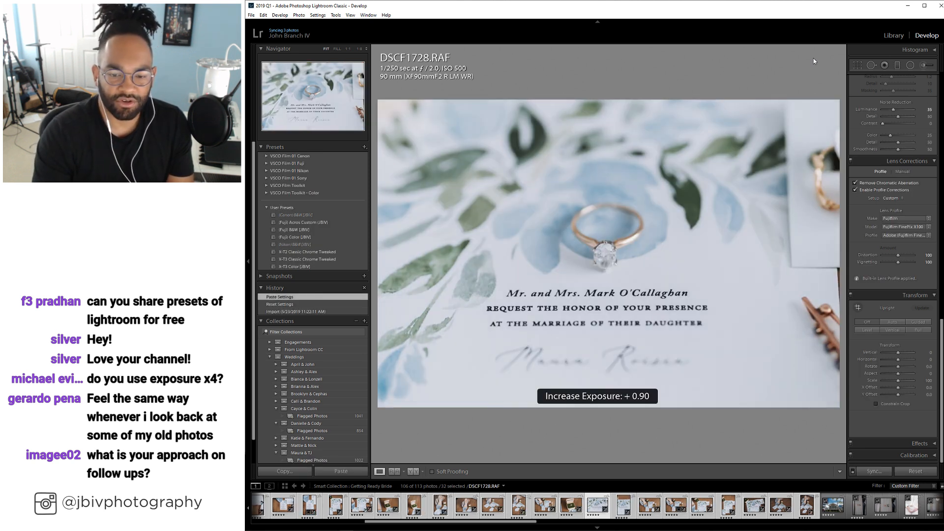
{"action": "key", "text": "minus"}
{"action": "key", "text": "equal"}
{"action": "scroll", "coordinate": [938, 252], "scroll_direction": "up", "scroll_amount": 3}
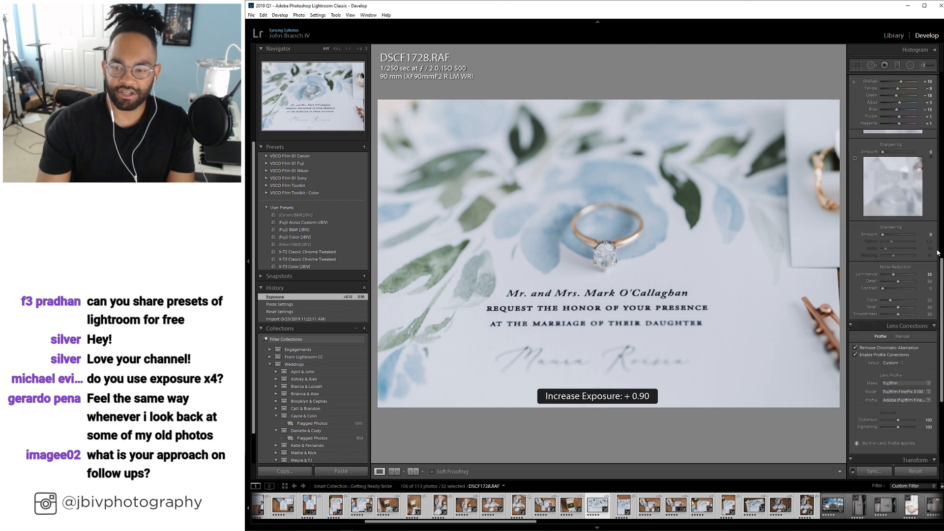
{"action": "scroll", "coordinate": [938, 252], "scroll_direction": "up", "scroll_amount": 5}
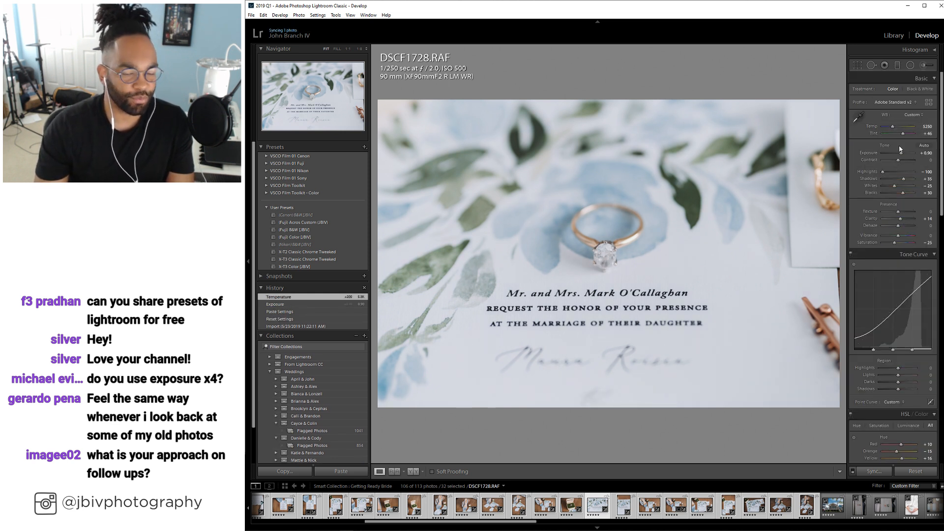
Straighten the upright ring photo DSCF1729.RAF with Level Upright and a +1.7 Rotate transform, with Constrain Crop enabled.
{"action": "key", "text": "Right"}
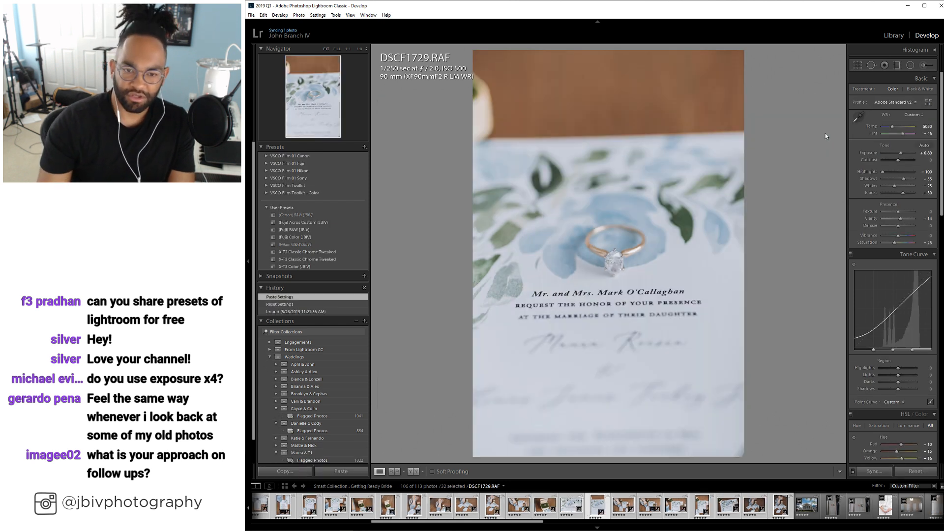
{"action": "scroll", "coordinate": [854, 325], "scroll_direction": "down", "scroll_amount": 10}
{"action": "left_click", "coordinate": [863, 330]}
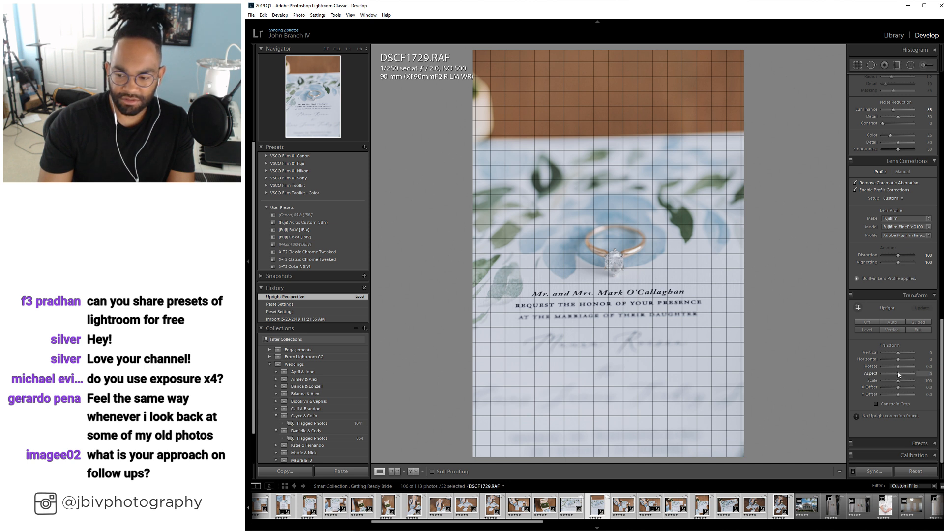
{"action": "left_click_drag", "start_coordinate": [898, 366], "coordinate": [899, 367]}
{"action": "left_click", "coordinate": [877, 403]}
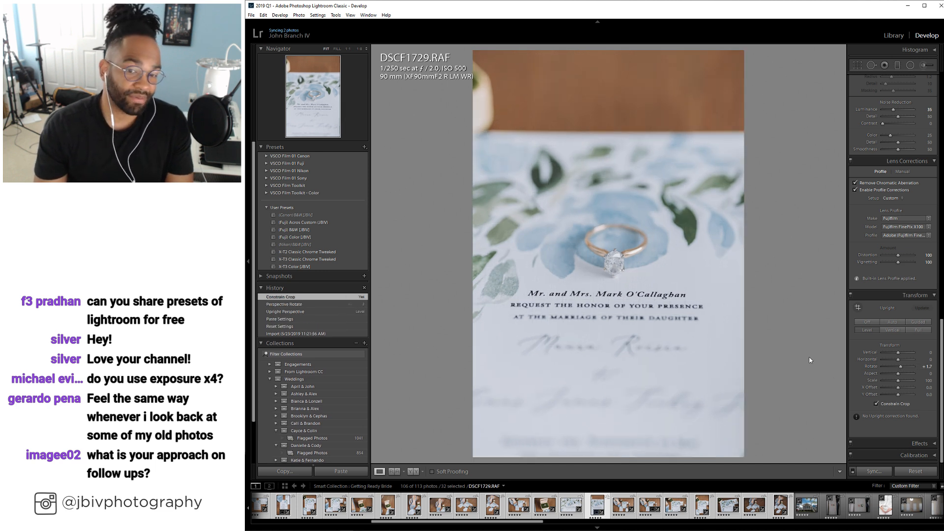
Crop DSCF1729.RAF slightly tighter around the ring and invitation, trimming the wooden table above, and apply the crop.
{"action": "left_click", "coordinate": [858, 65]}
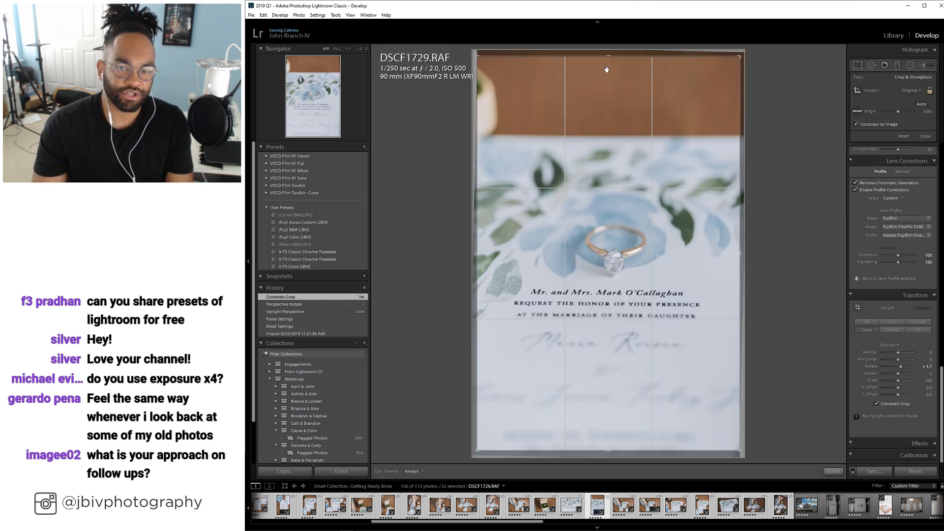
{"action": "left_click_drag", "start_coordinate": [612, 60], "coordinate": [611, 65]}
{"action": "left_click_drag", "start_coordinate": [613, 114], "coordinate": [604, 115]}
{"action": "key", "text": "Return"}
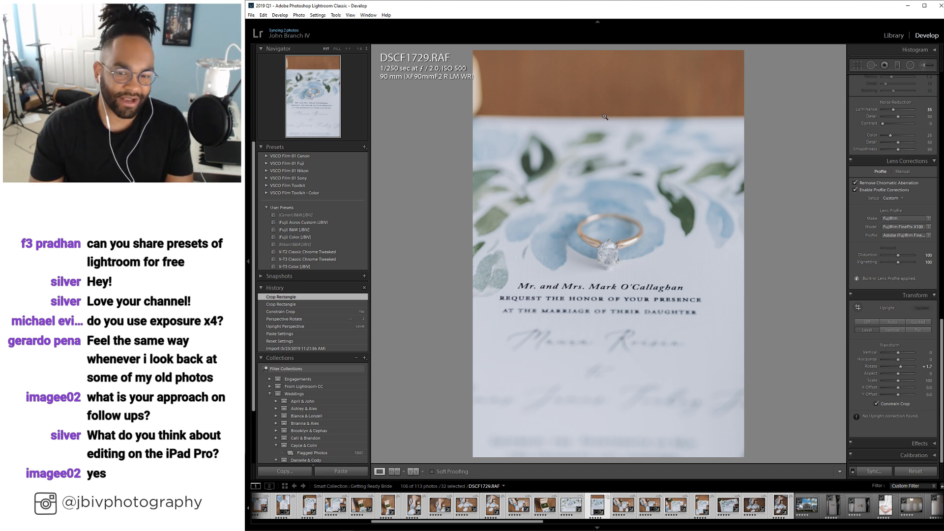
Apply Level Upright to the flat-lay DSCF0679.RAF, adjust its exposure, and compare it with the next photo, DSCF0680.RAF.
{"action": "key", "text": "Right"}
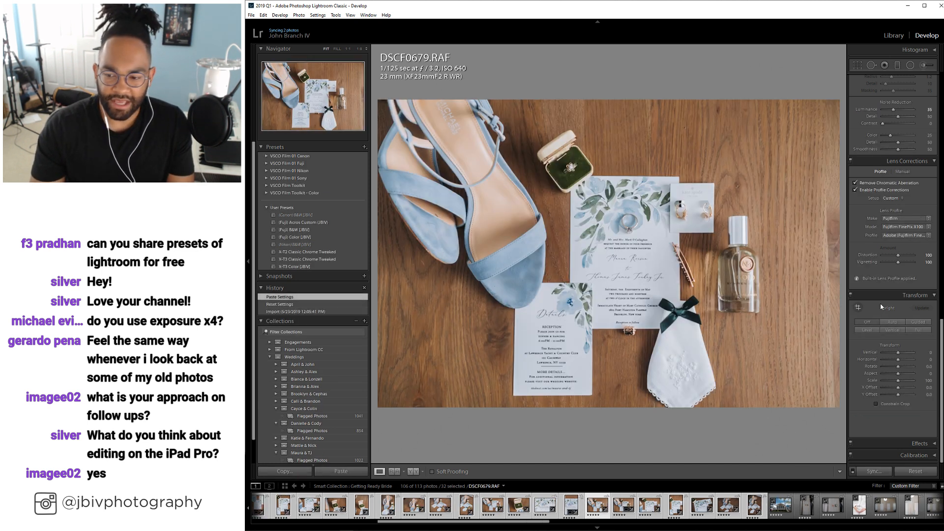
{"action": "left_click", "coordinate": [867, 330]}
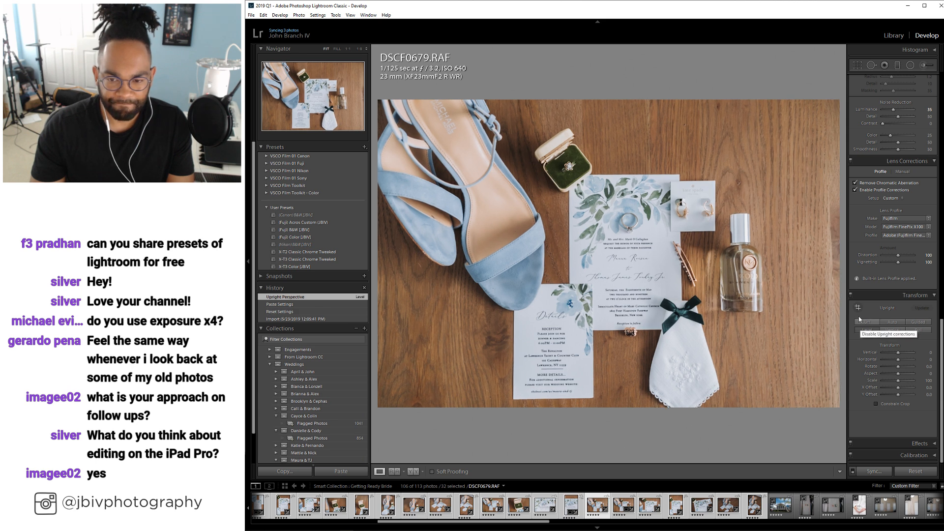
{"action": "scroll", "coordinate": [894, 154], "scroll_direction": "up", "scroll_amount": 10}
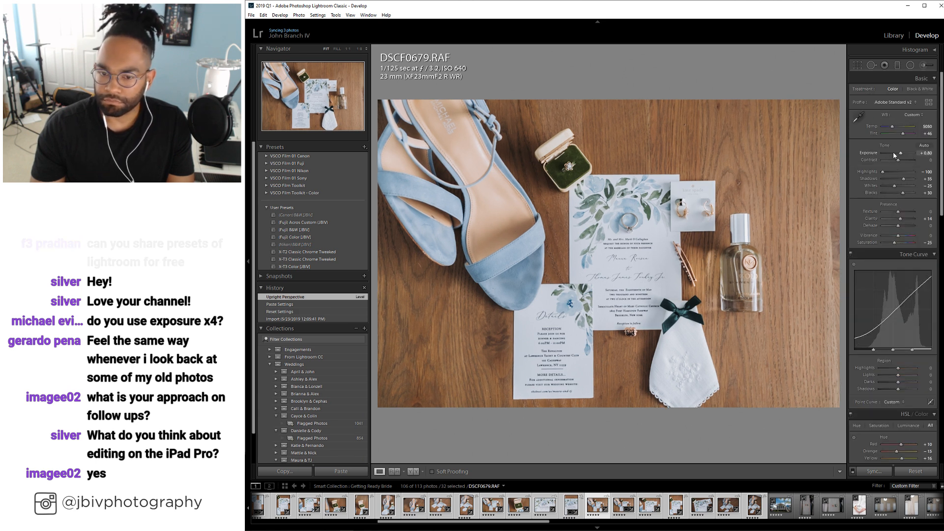
{"action": "scroll", "coordinate": [894, 154], "scroll_direction": "down", "scroll_amount": 1}
{"action": "key", "text": "Right"}
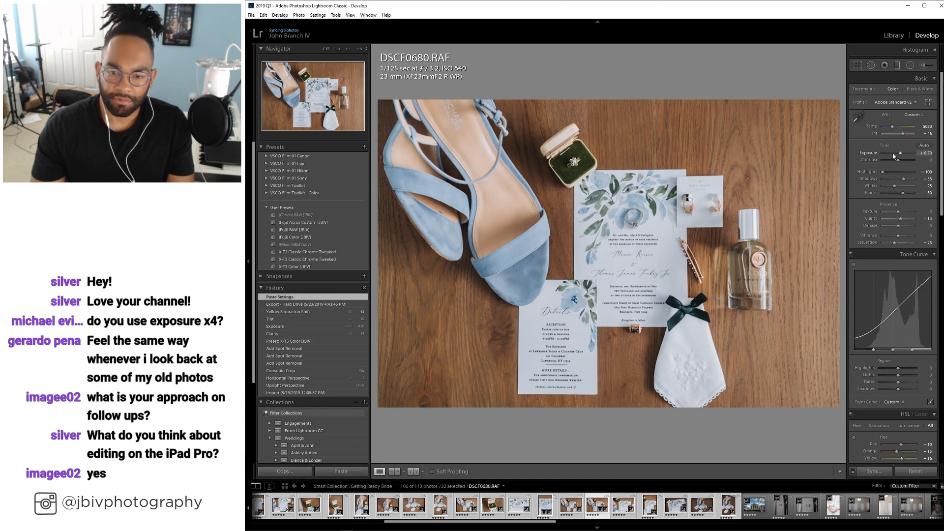
{"action": "key", "text": "Left"}
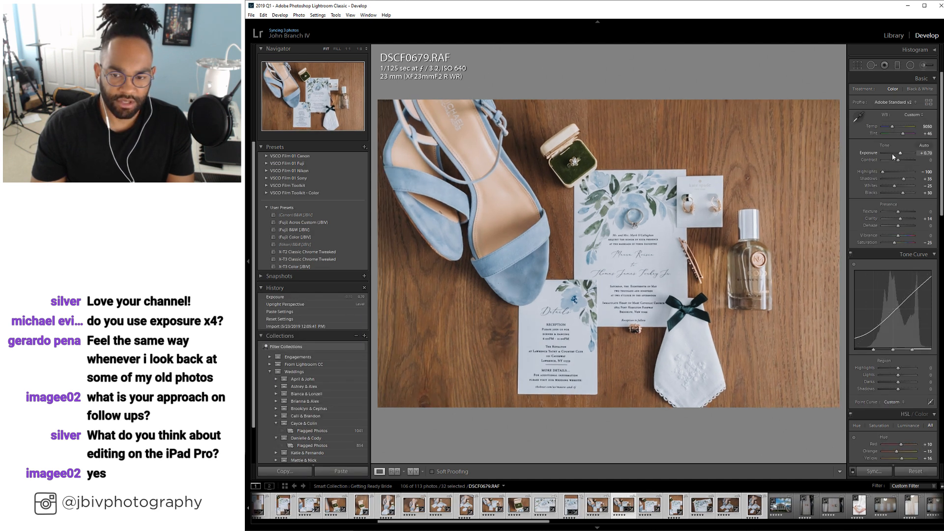
Clear the star rating of the flat-lay DSCF0679.RAF and set the exposure of DSCF1734.RAF to +0.70.
{"action": "key", "text": "0"}
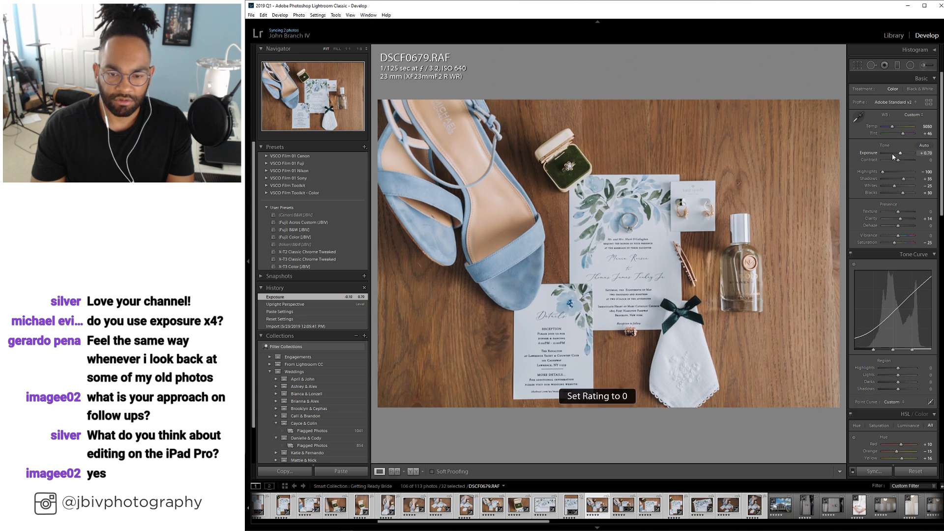
{"action": "key", "text": "Right"}
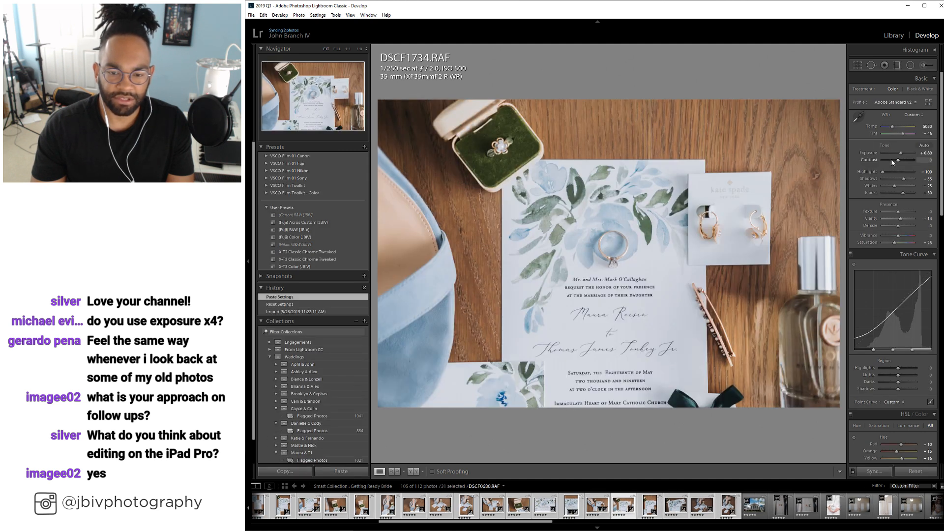
{"action": "key", "text": "Down"}
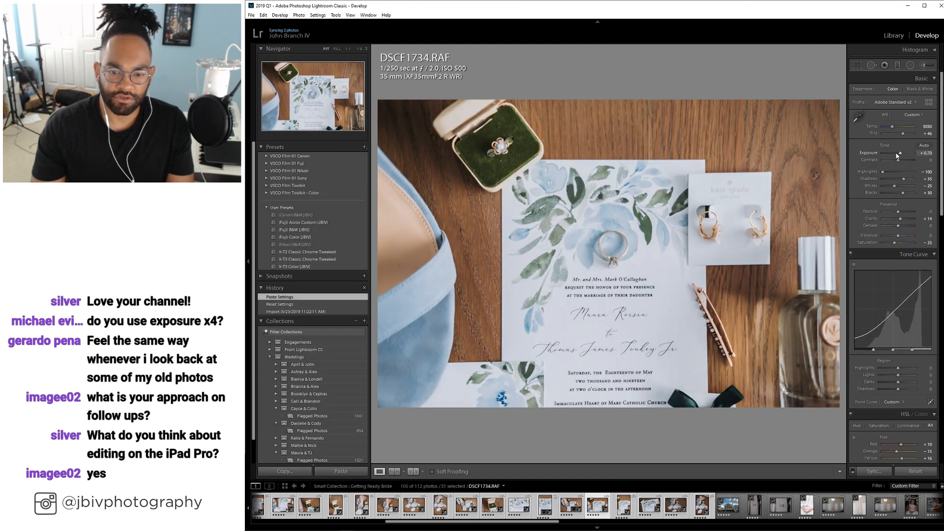
Set the exposure of the upright invitation photo DSCF1737.RAF to +0.60 and straighten it with Level Upright.
{"action": "key", "text": "Right"}
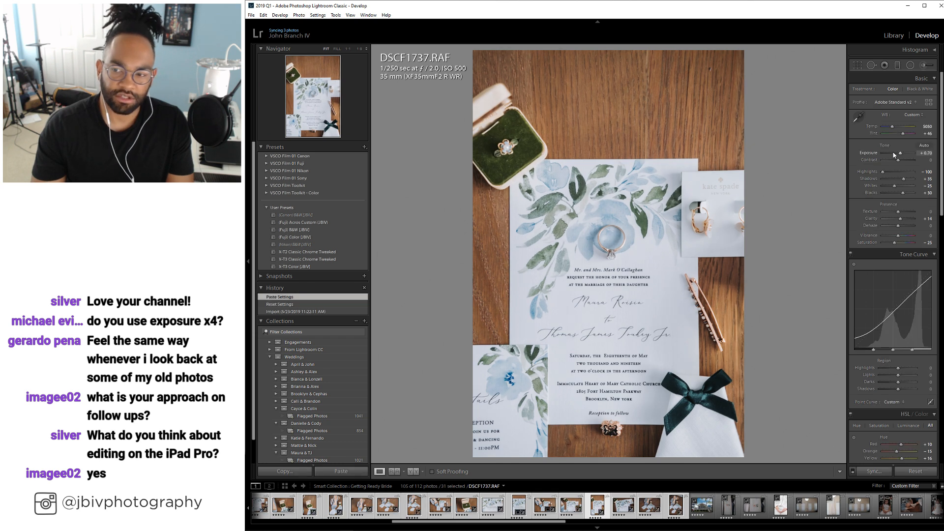
{"action": "key", "text": "Down"}
{"action": "key", "text": "Down"}
{"action": "scroll", "coordinate": [887, 250], "scroll_direction": "down", "scroll_amount": 10}
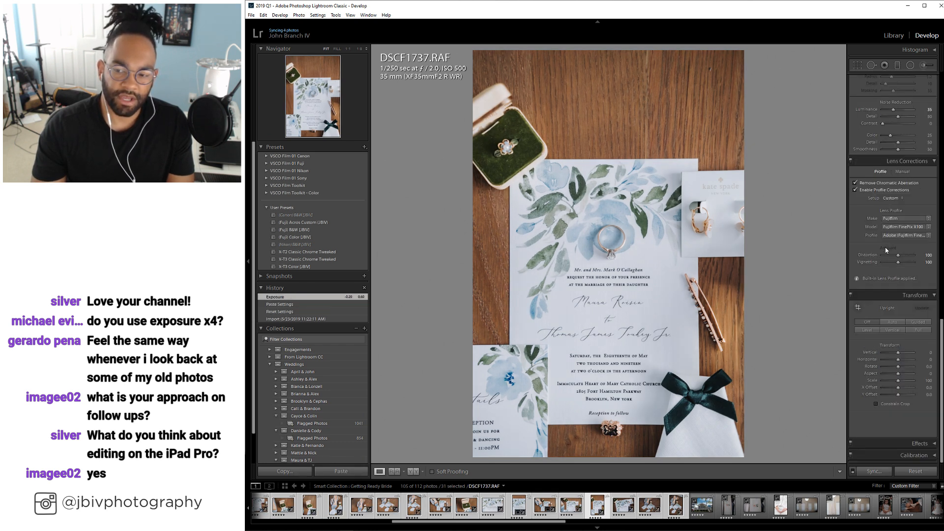
{"action": "left_click", "coordinate": [867, 330]}
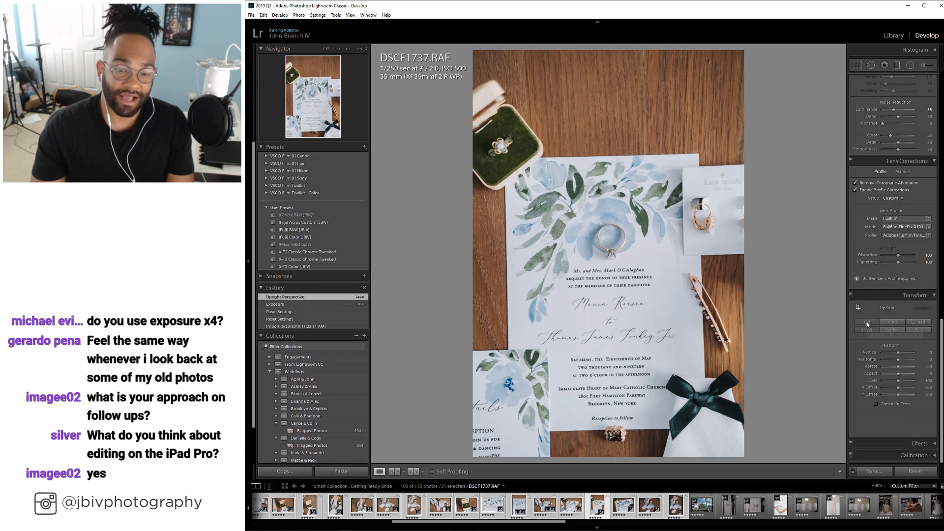
Set the exposure of the ring close-up DSCF1739.RAF to +1.30 and its white balance temperature to 5150.
{"action": "key", "text": "Right"}
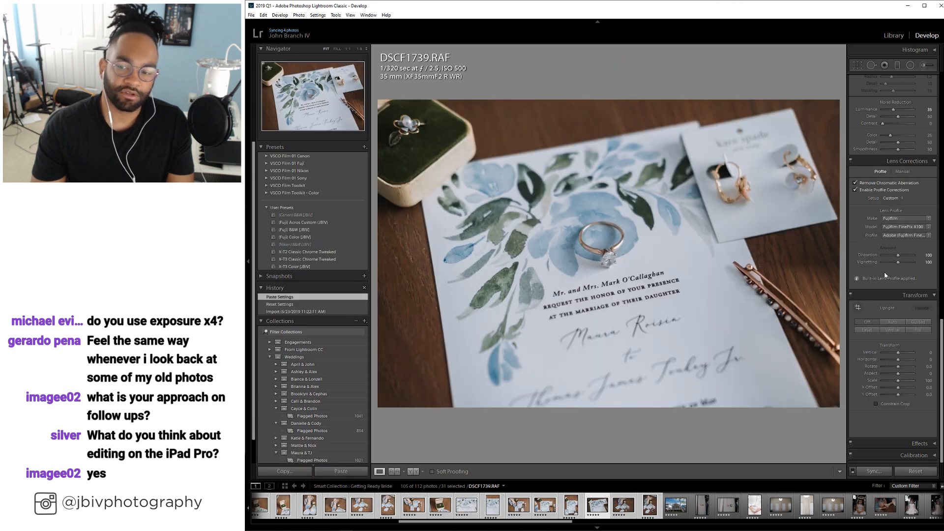
{"action": "scroll", "coordinate": [885, 276], "scroll_direction": "up", "scroll_amount": 12}
{"action": "left_click_drag", "start_coordinate": [896, 154], "coordinate": [894, 129]}
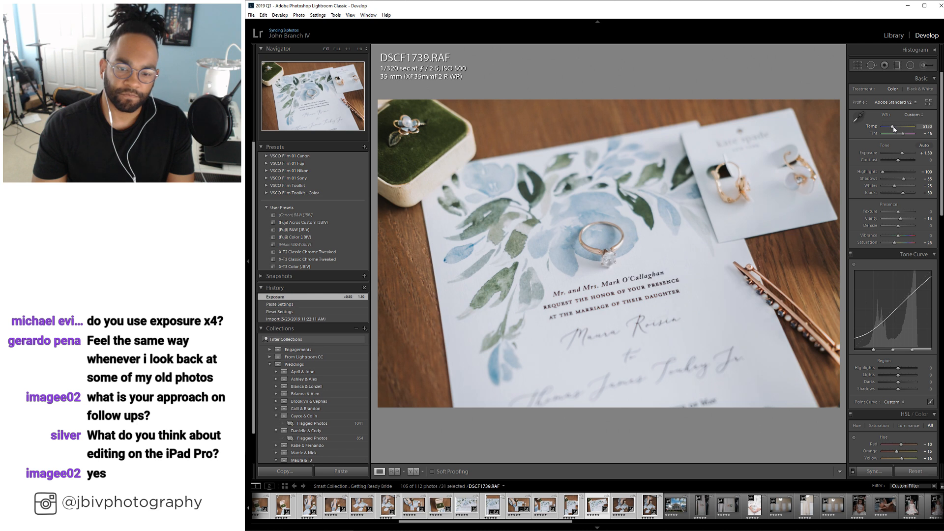
Set the exposure of both angled shoe-and-invitation photos, DSCF1744.RAF and DSCF1746.RAF, to +1.20.
{"action": "key", "text": "Right"}
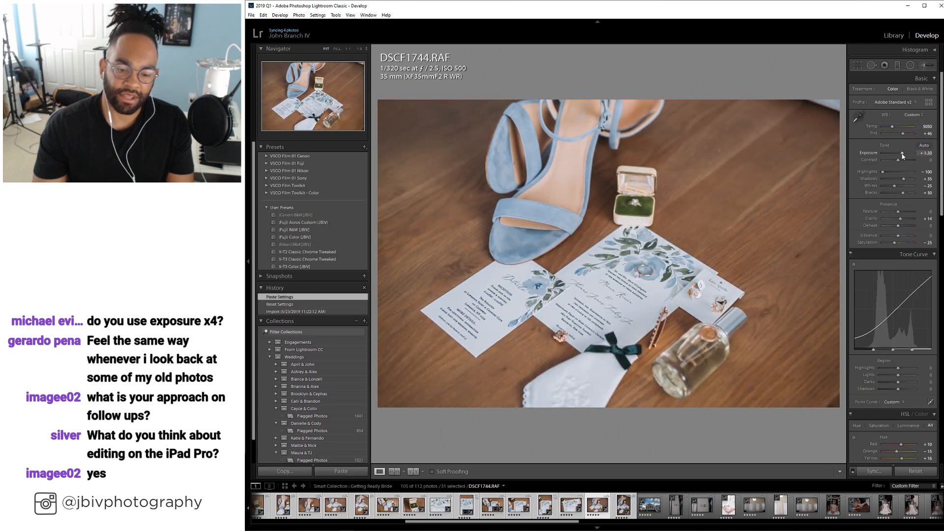
{"action": "key", "text": "Right"}
{"action": "left_click_drag", "start_coordinate": [902, 156], "coordinate": [904, 156]}
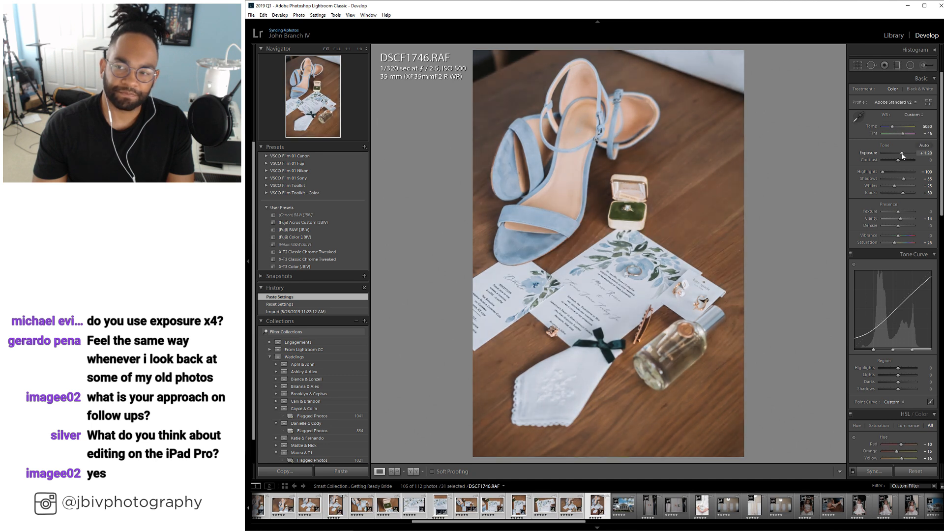
Review the edited detail shots in the Library grid, then open the white beach house photo in Develop.
{"action": "left_click", "coordinate": [883, 40]}
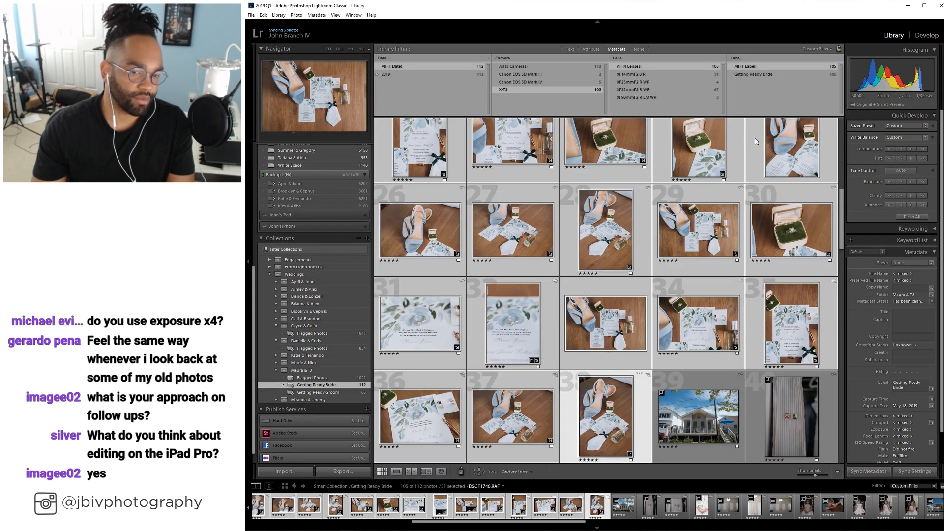
{"action": "scroll", "coordinate": [606, 252], "scroll_direction": "up", "scroll_amount": 2}
{"action": "scroll", "coordinate": [607, 254], "scroll_direction": "down", "scroll_amount": 12}
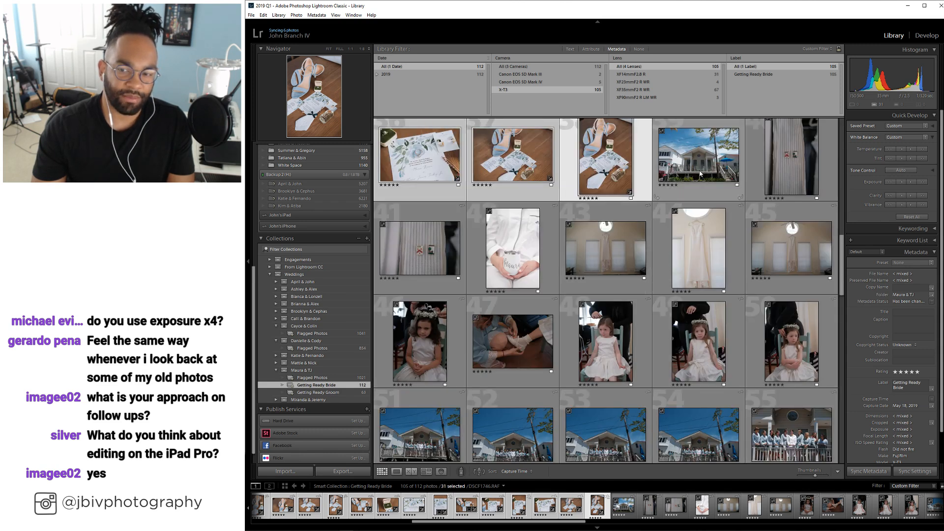
{"action": "left_click", "coordinate": [699, 157]}
{"action": "key", "text": "d"}
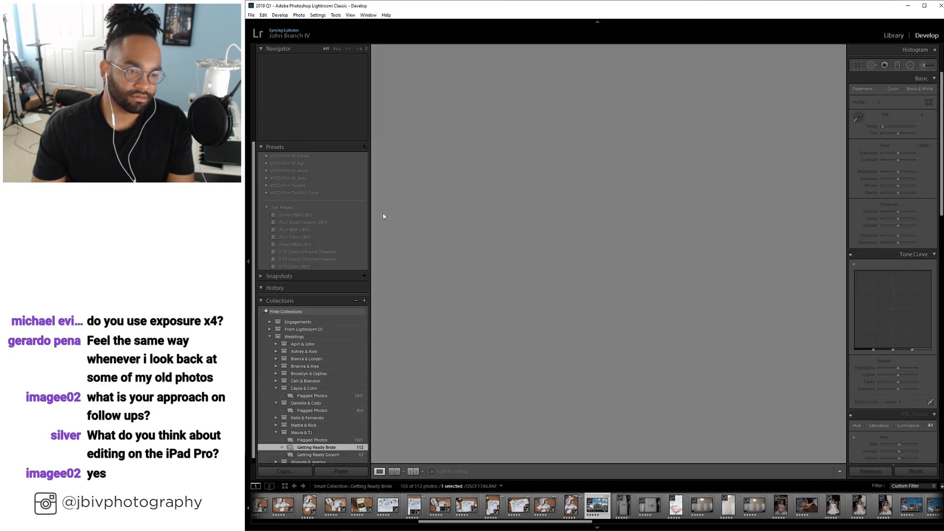
Apply the X-T3 Color [JBIV] preset to the house photo DSCF0684.RAF and straighten it with Level Upright.
{"action": "left_click", "coordinate": [325, 268]}
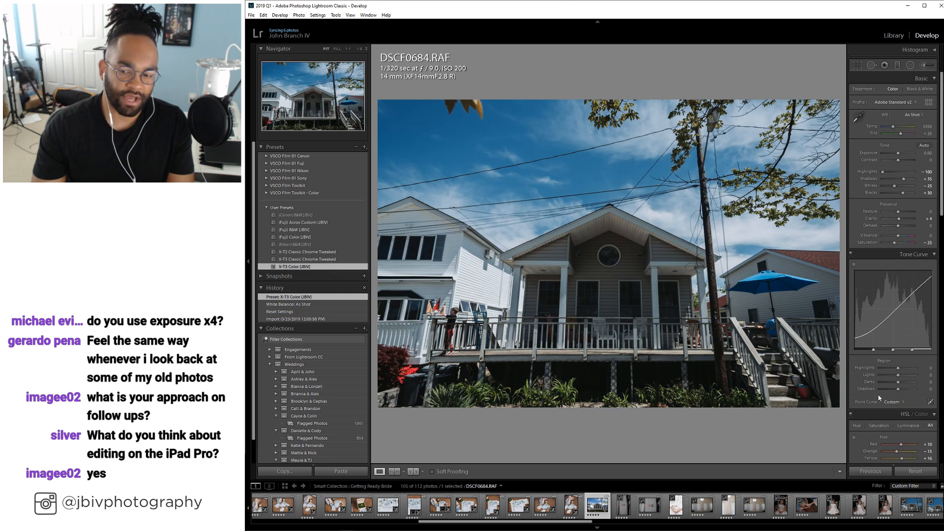
{"action": "scroll", "coordinate": [880, 309], "scroll_direction": "down", "scroll_amount": 10}
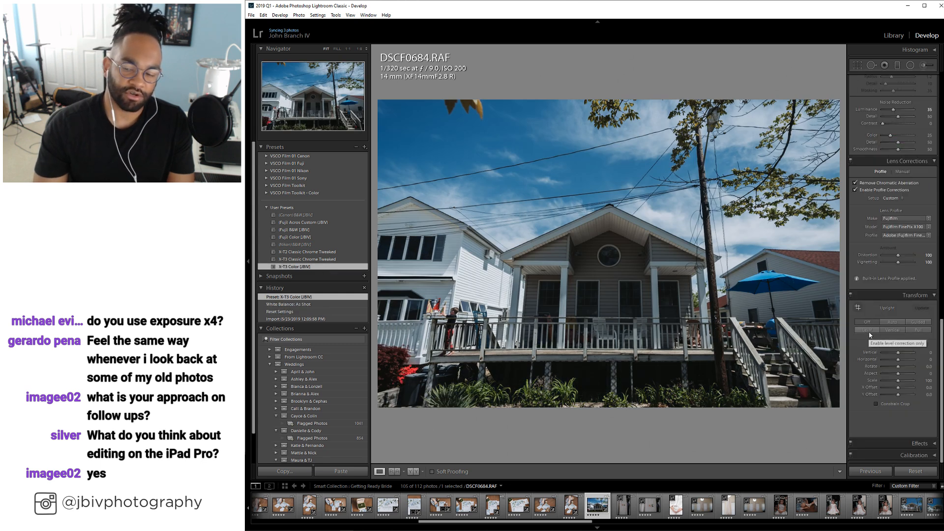
{"action": "left_click", "coordinate": [867, 330]}
On the house photo DSCF0684.RAF, set shadows to +55, clarity to +14 and exposure to +1.20.
{"action": "scroll", "coordinate": [867, 292], "scroll_direction": "up", "scroll_amount": 5}
{"action": "scroll", "coordinate": [867, 291], "scroll_direction": "up", "scroll_amount": 5}
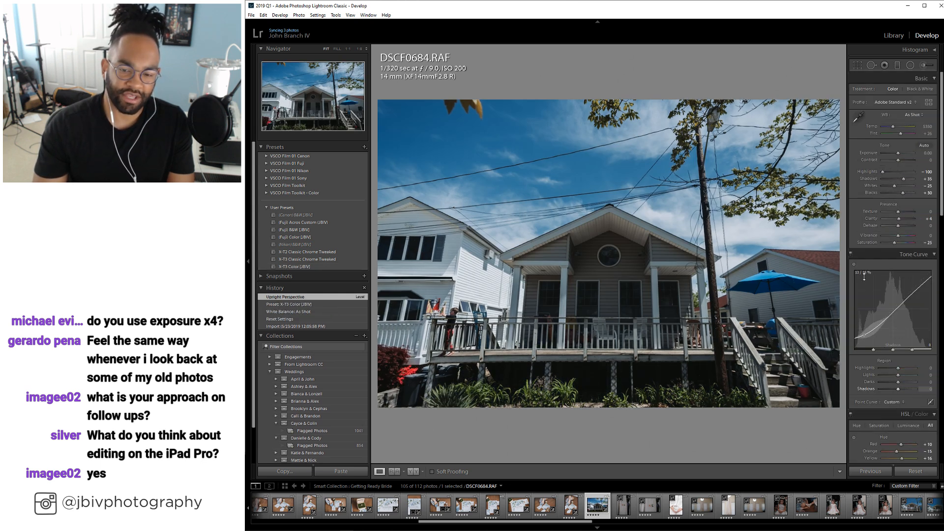
{"action": "scroll", "coordinate": [905, 217], "scroll_direction": "up", "scroll_amount": 2}
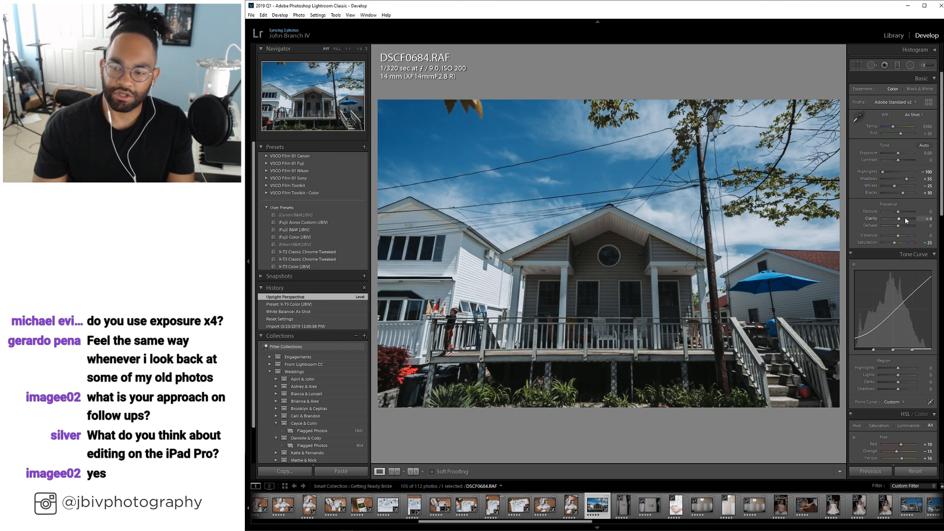
{"action": "scroll", "coordinate": [904, 154], "scroll_direction": "up", "scroll_amount": 2}
{"action": "scroll", "coordinate": [904, 154], "scroll_direction": "up", "scroll_amount": 10}
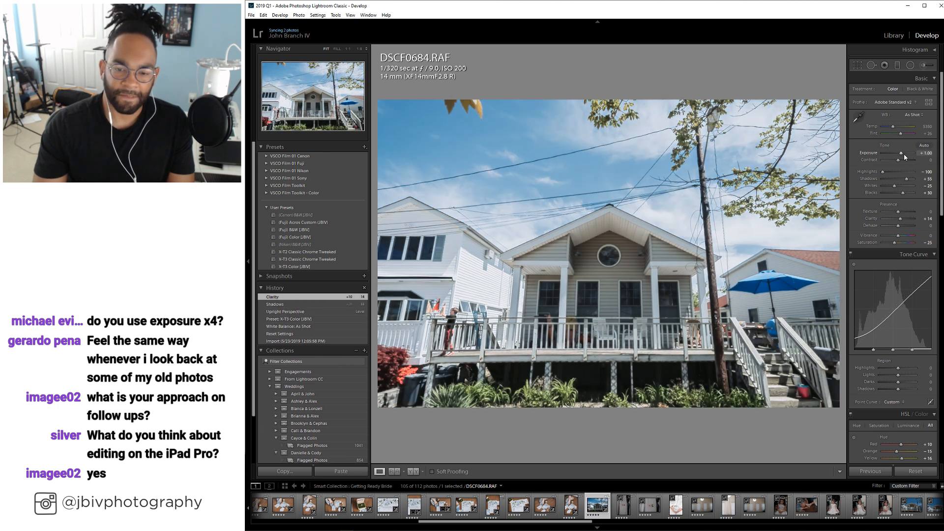
{"action": "scroll", "coordinate": [892, 130], "scroll_direction": "up", "scroll_amount": 3}
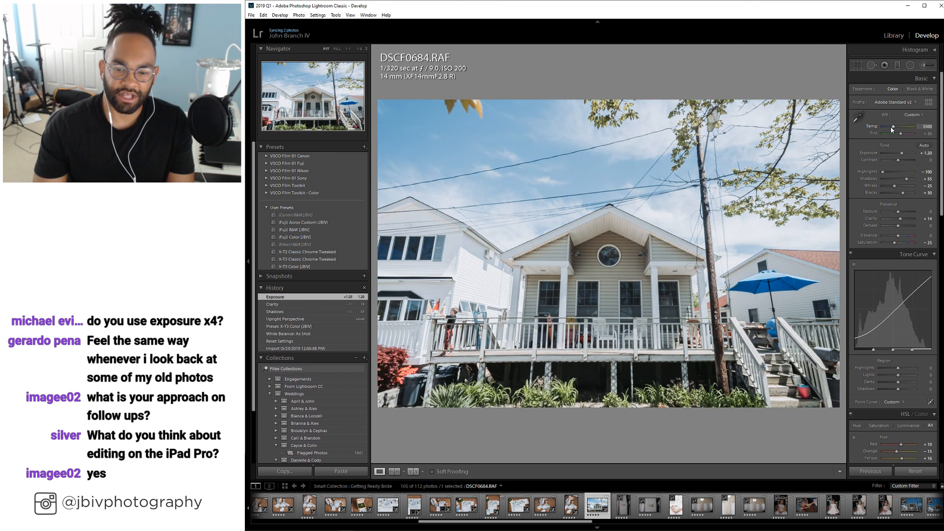
Warm the white balance of the house photo DSCF0684.RAF to temperature 5600 and tint +36.
{"action": "scroll", "coordinate": [891, 126], "scroll_direction": "up", "scroll_amount": 3}
{"action": "scroll", "coordinate": [900, 134], "scroll_direction": "up", "scroll_amount": 5}
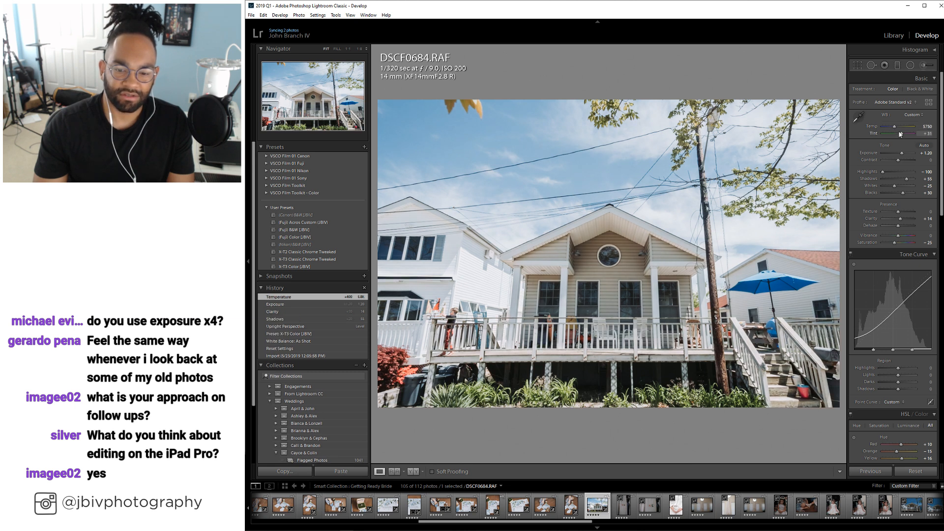
{"action": "scroll", "coordinate": [900, 134], "scroll_direction": "up", "scroll_amount": 5}
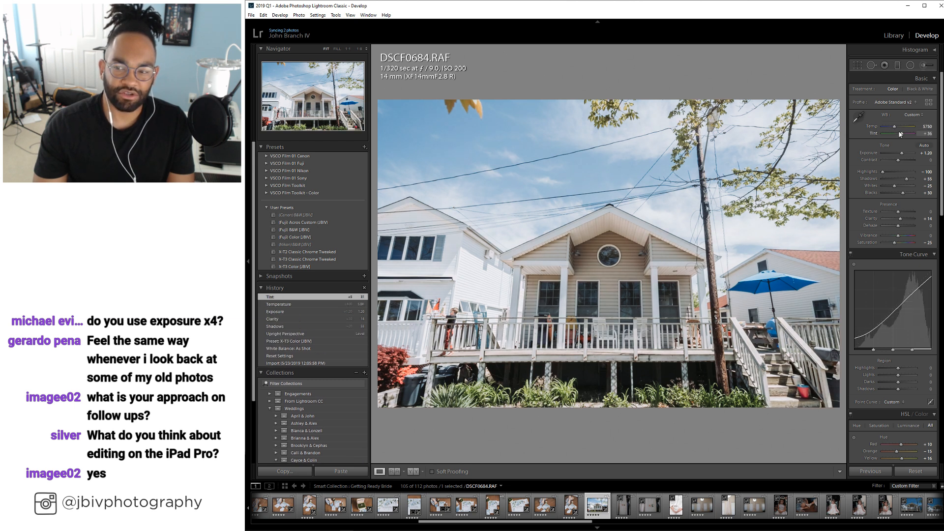
{"action": "scroll", "coordinate": [896, 130], "scroll_direction": "down", "scroll_amount": 3}
{"action": "scroll", "coordinate": [895, 131], "scroll_direction": "down", "scroll_amount": 1}
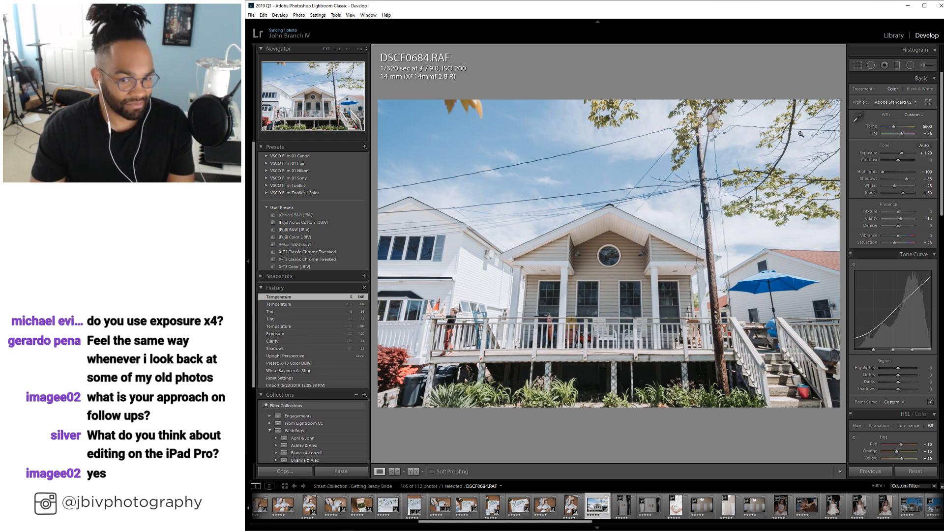
Apply the X-T3 Color [JBIV] preset to the upright pins photo DSCF1750.RAF and raise its exposure to +1.80.
{"action": "key", "text": "Right"}
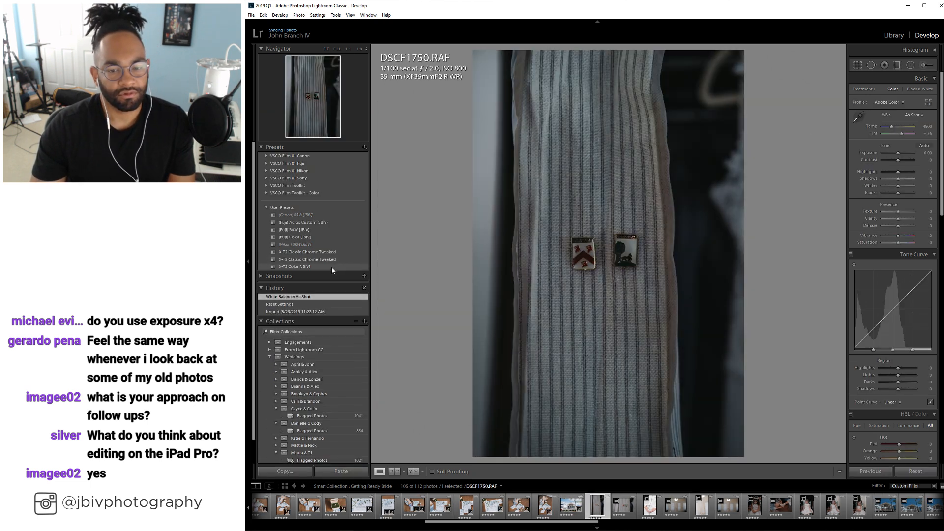
{"action": "left_click", "coordinate": [332, 267]}
{"action": "key", "text": "Up"}
{"action": "key", "text": "Up"}
{"action": "key", "text": "Up"}
{"action": "key", "text": "Up"}
{"action": "key", "text": "Up"}
{"action": "key", "text": "Up"}
{"action": "key", "text": "Up"}
{"action": "key", "text": "Up"}
{"action": "key", "text": "Up"}
{"action": "key", "text": "Up"}
{"action": "key", "text": "Up"}
{"action": "key", "text": "Up"}
{"action": "key", "text": "Up"}
{"action": "key", "text": "Up"}
{"action": "key", "text": "Up"}
{"action": "key", "text": "Up"}
{"action": "key", "text": "Up"}
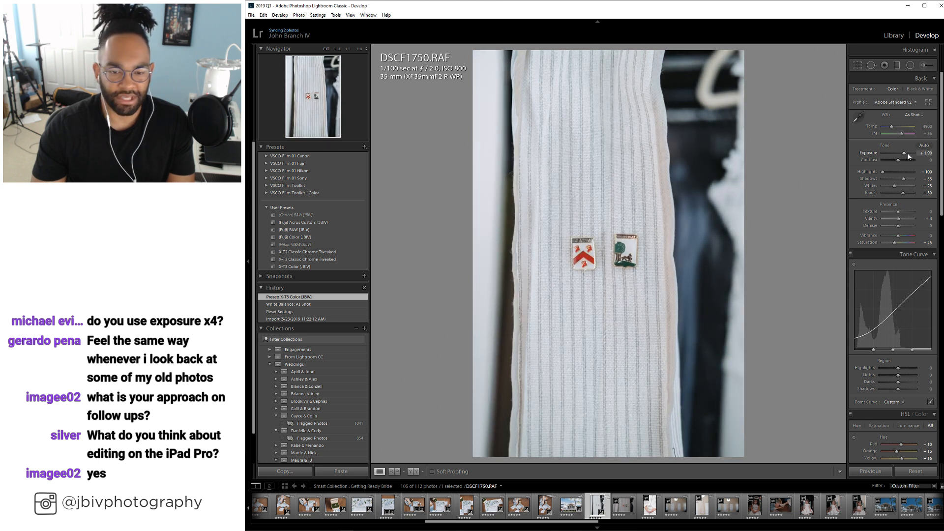
Apply the X-T3 Color [JBIV] preset to the horizontal pins photo DSCF1752.RAF and raise its exposure to +1.70.
{"action": "key", "text": "Right"}
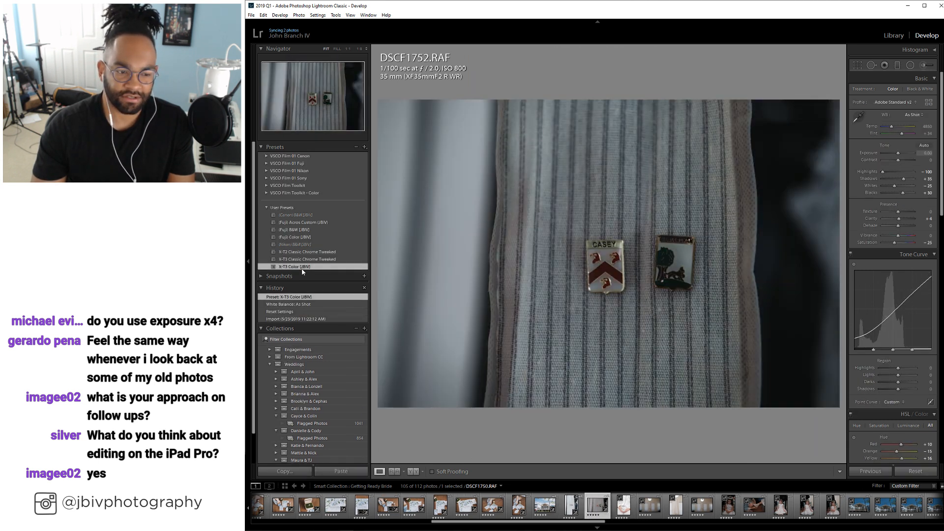
{"action": "key", "text": "Up"}
{"action": "key", "text": "Up"}
{"action": "key", "text": "Up"}
{"action": "key", "text": "Up"}
{"action": "key", "text": "Up"}
{"action": "key", "text": "Up"}
{"action": "key", "text": "Up"}
{"action": "key", "text": "Up"}
{"action": "key", "text": "Up"}
{"action": "key", "text": "Up"}
{"action": "key", "text": "Up"}
{"action": "key", "text": "Up"}
{"action": "key", "text": "Up"}
{"action": "key", "text": "Up"}
{"action": "key", "text": "Up"}
{"action": "key", "text": "Up"}
{"action": "key", "text": "Up"}
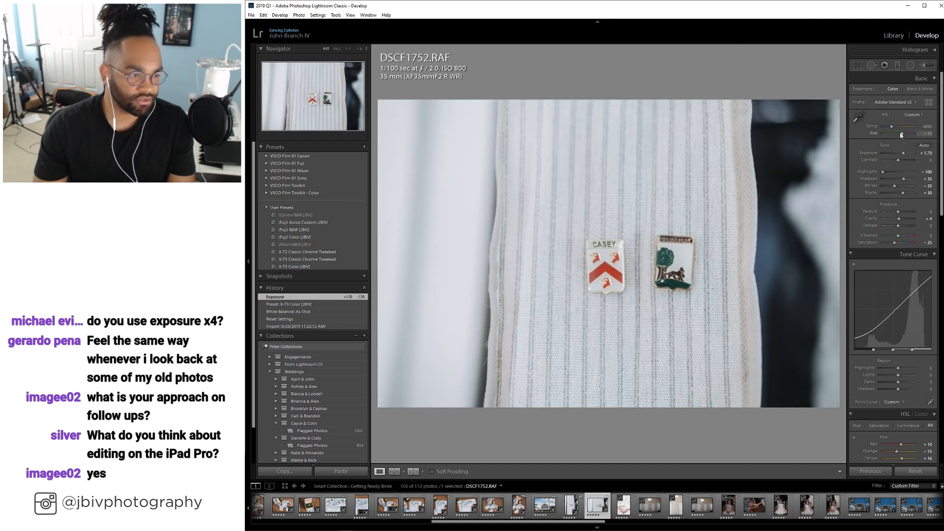
Grade the mug photo DSCF1754.RAF with the X-T3 Color [JBIV] preset and +40 shadows, and compare it side by side with the original.
{"action": "key", "text": "Right"}
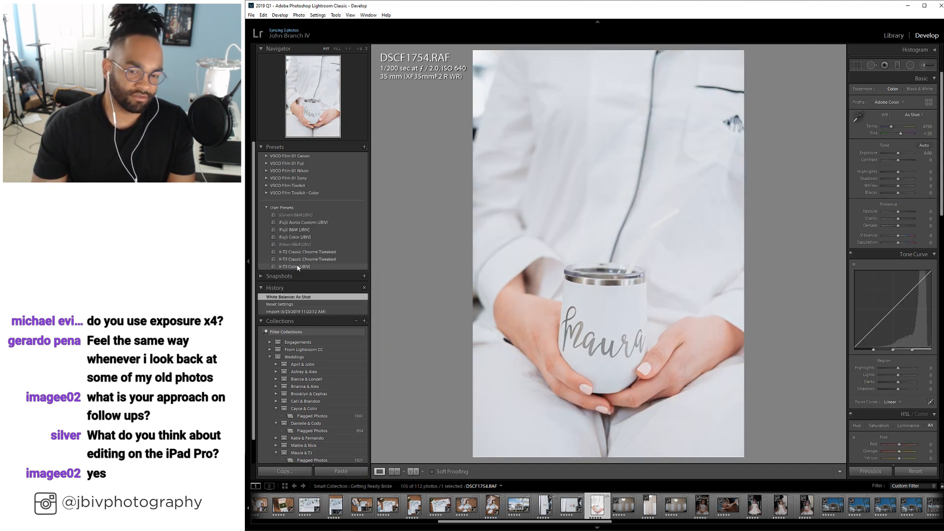
{"action": "left_click", "coordinate": [298, 268]}
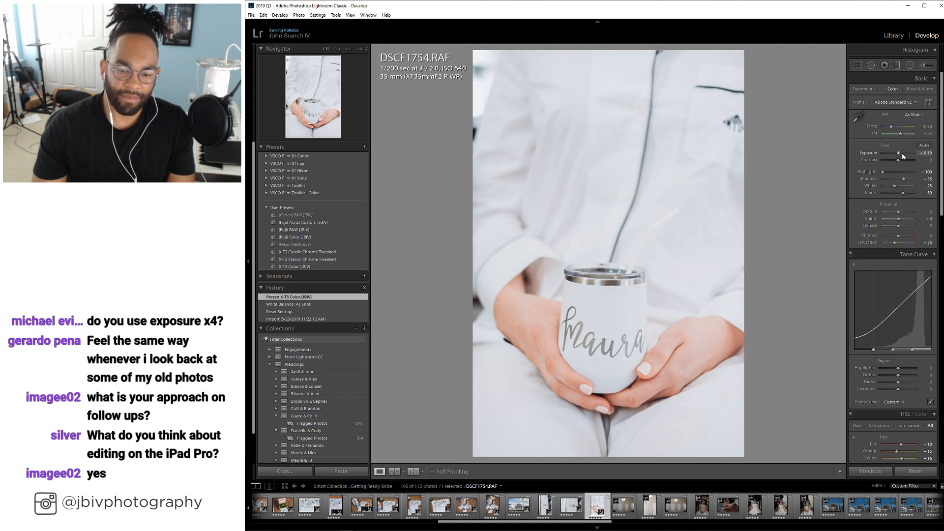
{"action": "key", "text": "Up"}
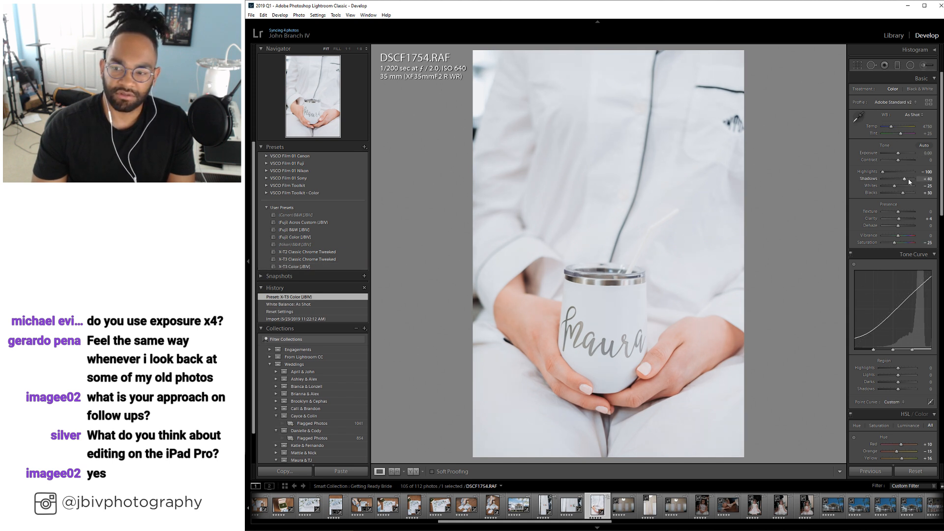
{"action": "left_click", "coordinate": [413, 471]}
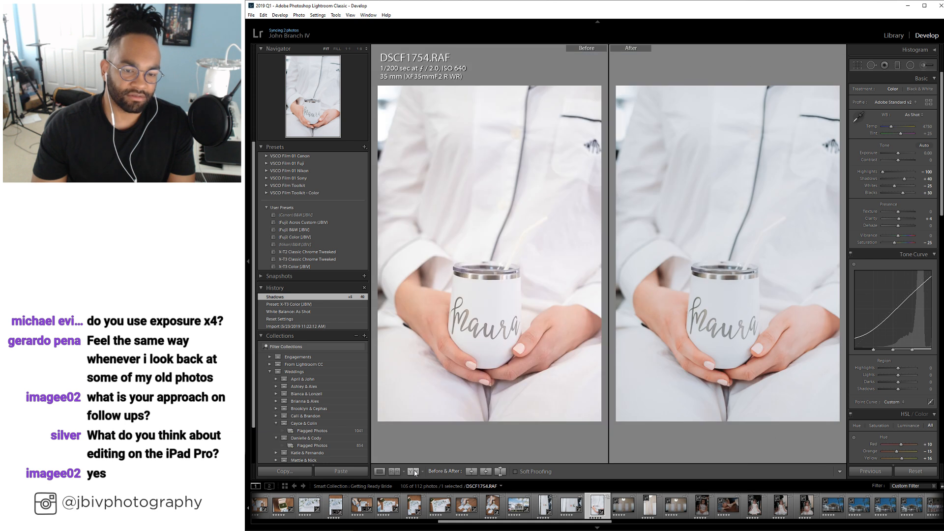
{"action": "left_click", "coordinate": [380, 471]}
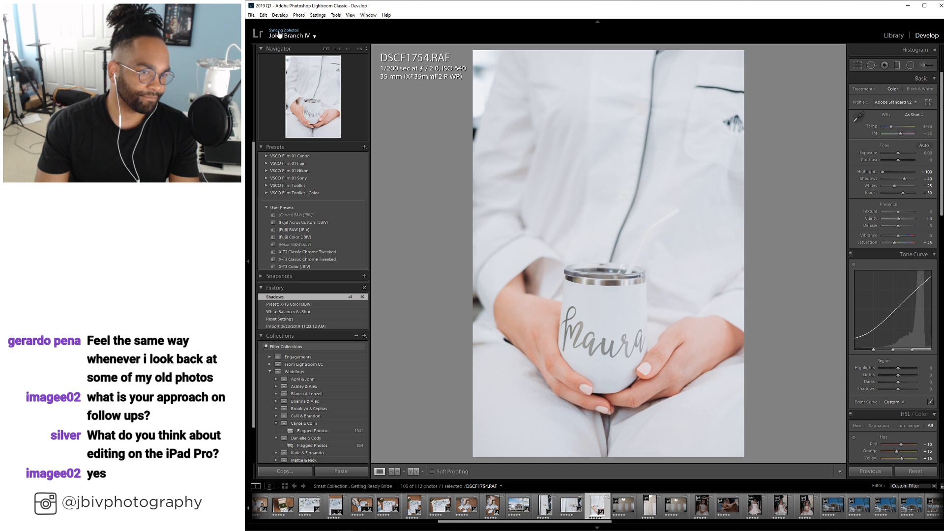
Straighten the hanging wedding dress photo DSCF0700.RAF with Level Upright and apply the X-T3 Color [JBIV] preset.
{"action": "key", "text": "Right"}
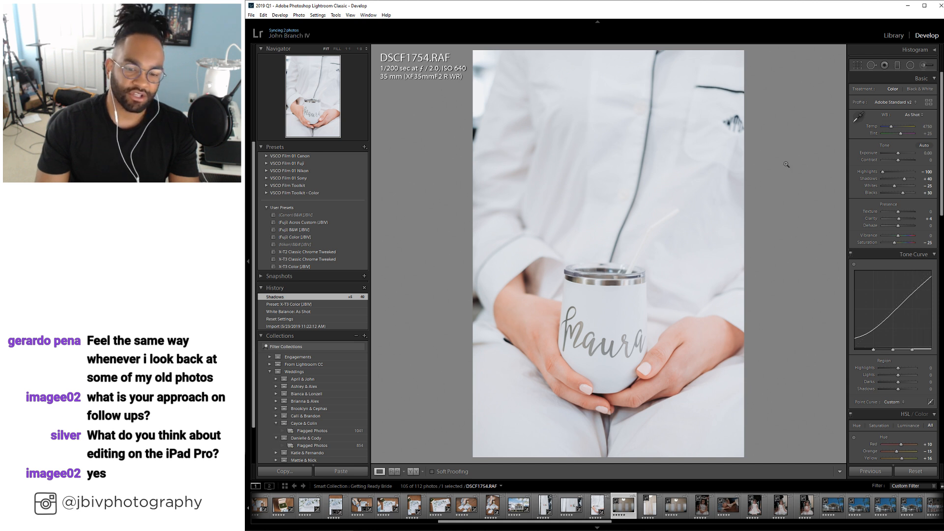
{"action": "scroll", "coordinate": [875, 264], "scroll_direction": "down", "scroll_amount": 10}
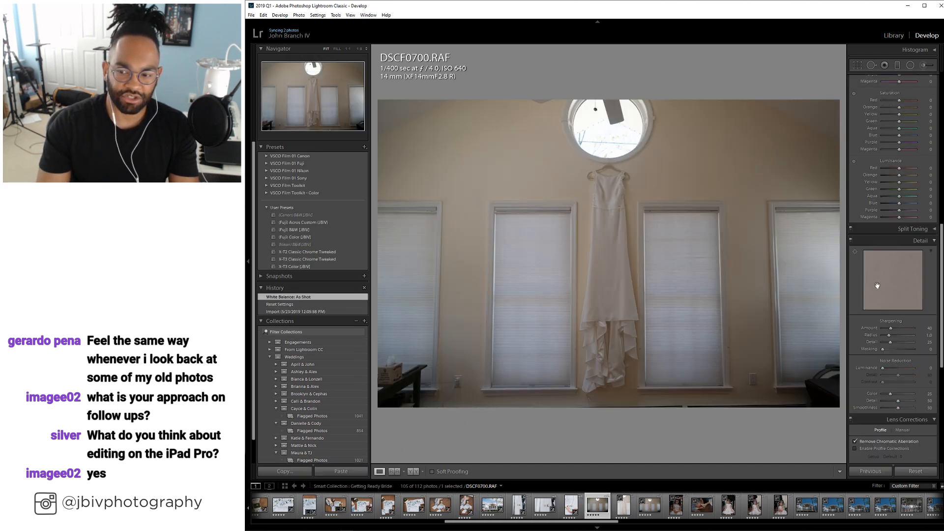
{"action": "left_click", "coordinate": [867, 329]}
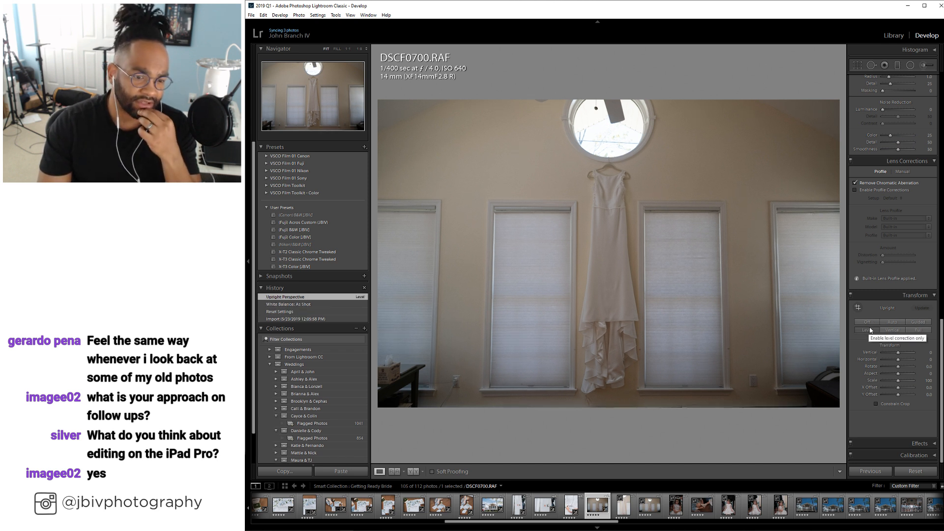
{"action": "left_click", "coordinate": [354, 267]}
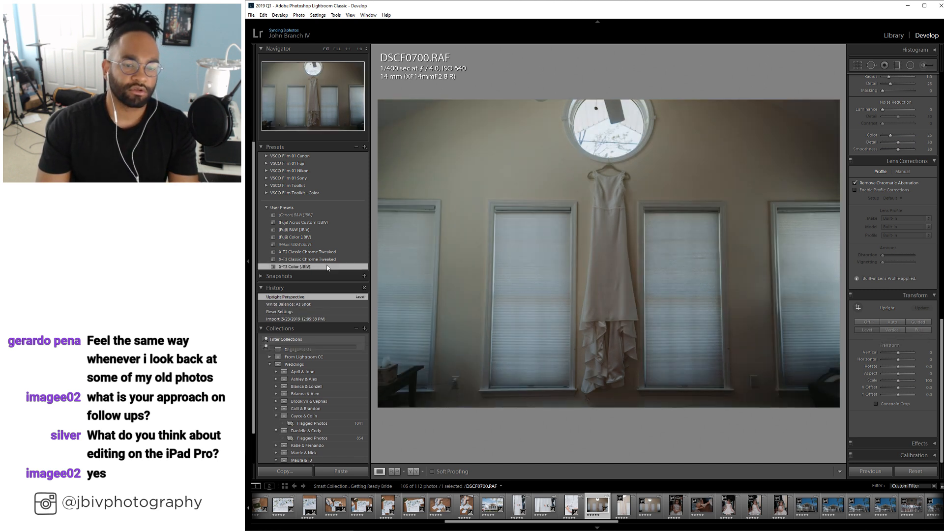
Increase the clarity to +8 and raise the exposure to +1.30 on the hanging dress photo DSCF0700.RAF.
{"action": "scroll", "coordinate": [878, 197], "scroll_direction": "up", "scroll_amount": 10}
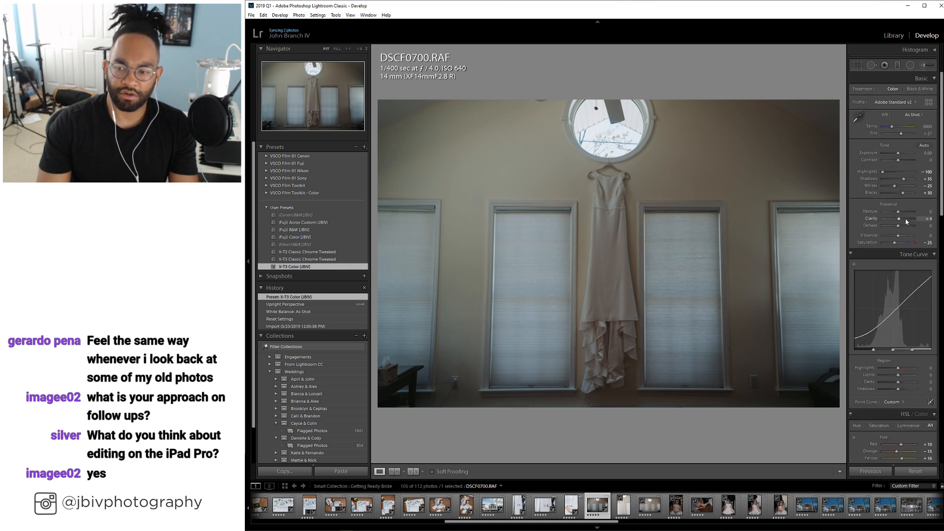
{"action": "key", "text": "Up"}
{"action": "key", "text": "Up"}
{"action": "key", "text": "Up"}
{"action": "key", "text": "Up"}
{"action": "key", "text": "Up"}
{"action": "key", "text": "Up"}
{"action": "key", "text": "Up"}
{"action": "key", "text": "Up"}
{"action": "key", "text": "Up"}
{"action": "key", "text": "Up"}
{"action": "key", "text": "Up"}
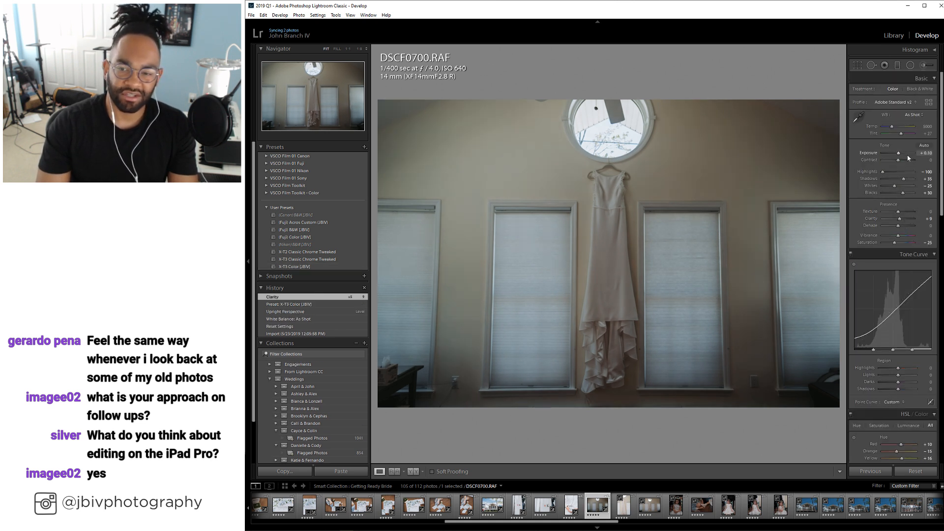
{"action": "key", "text": "Up"}
{"action": "key", "text": "Up"}
{"action": "key", "text": "Up"}
{"action": "key", "text": "Up"}
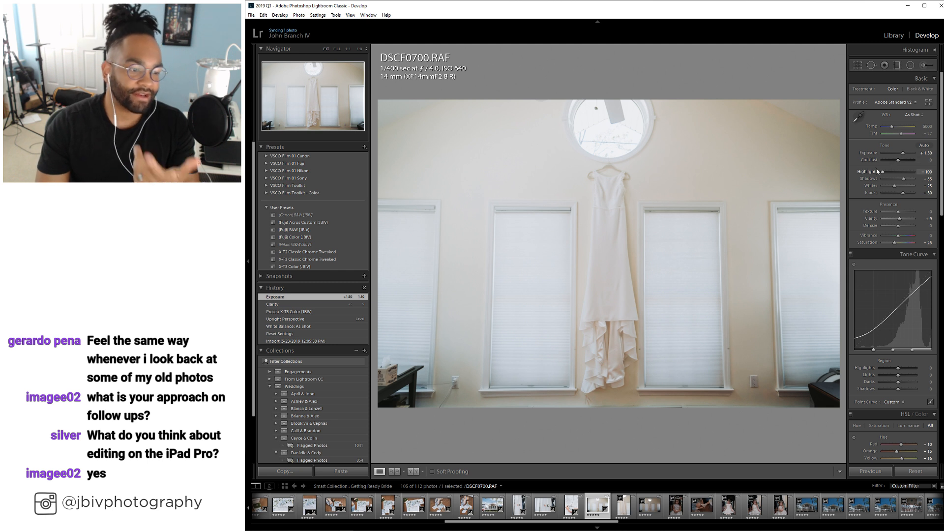
Cool the dress photo's white balance to a temperature of 4750 and lower the yellow saturation to -68.
{"action": "left_click", "coordinate": [889, 38]}
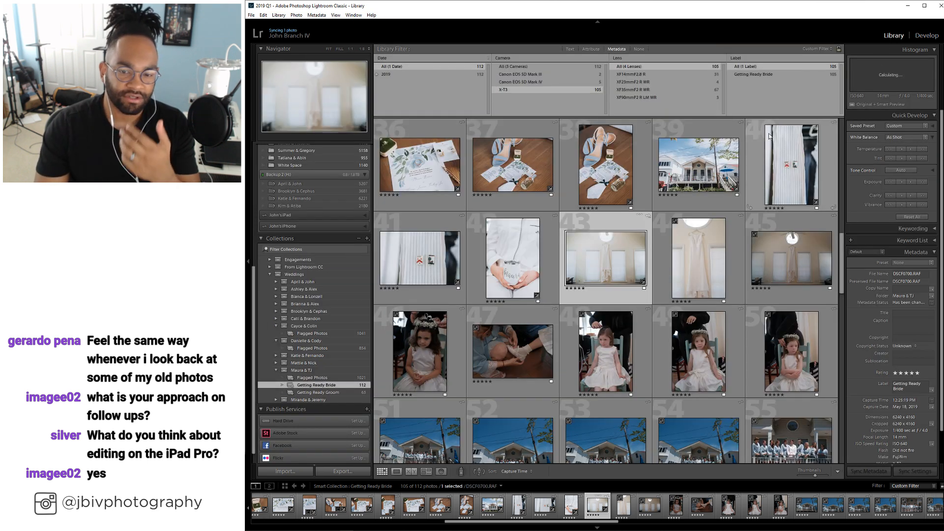
{"action": "left_click", "coordinate": [928, 36]}
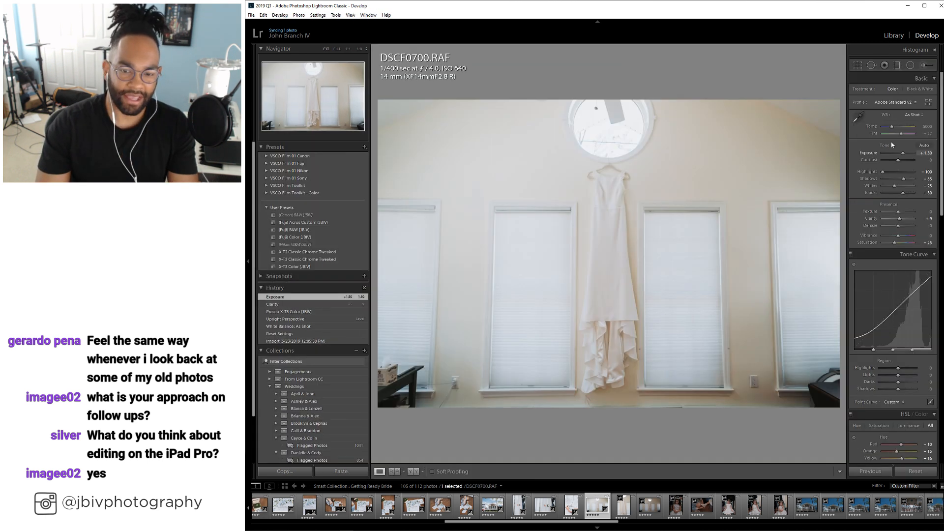
{"action": "left_click_drag", "start_coordinate": [892, 130], "coordinate": [891, 129]}
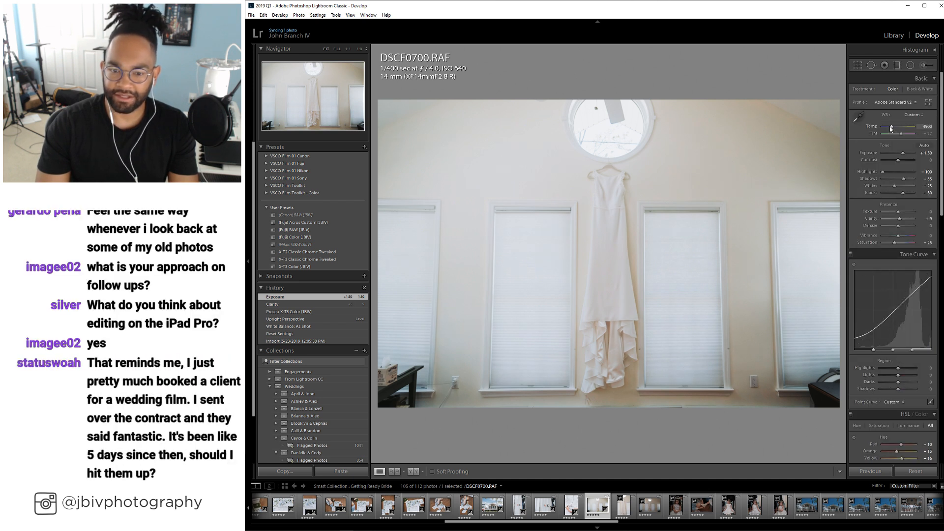
{"action": "scroll", "coordinate": [866, 158], "scroll_direction": "down", "scroll_amount": 6}
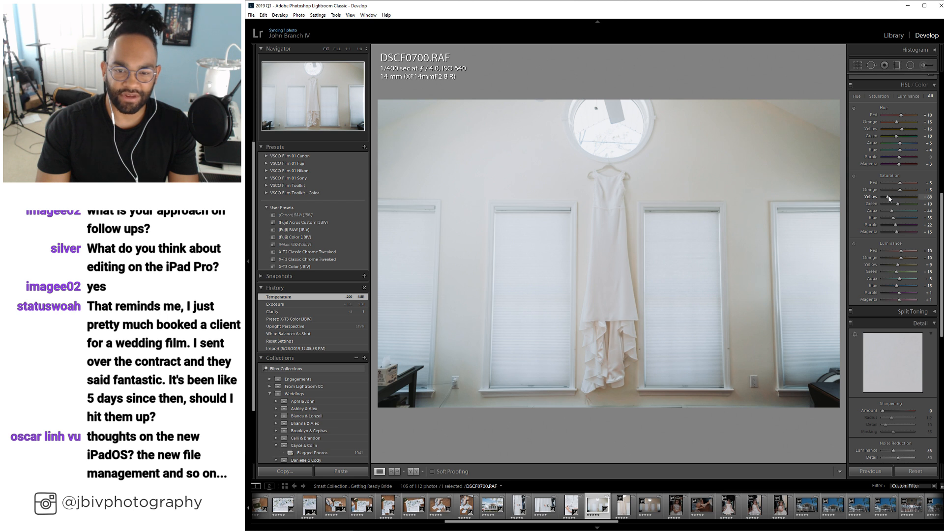
{"action": "scroll", "coordinate": [895, 129], "scroll_direction": "up", "scroll_amount": 6}
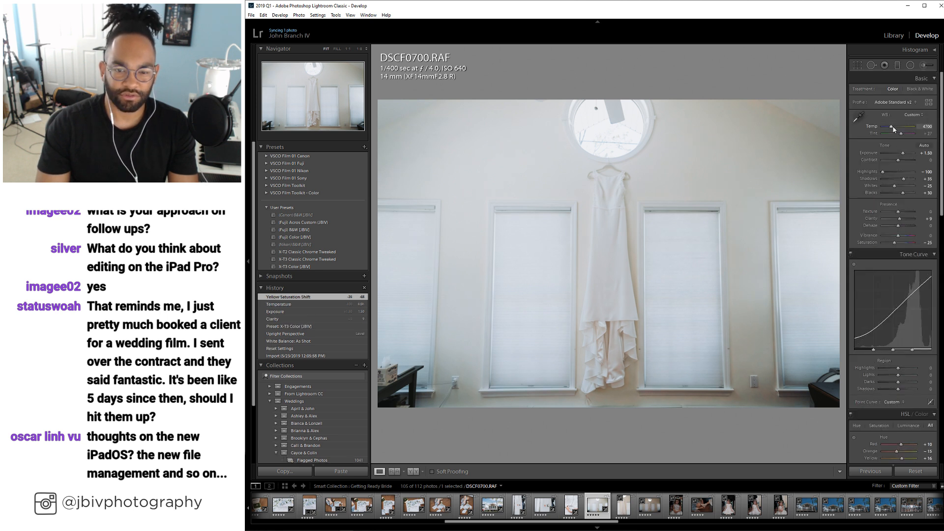
{"action": "left_click_drag", "start_coordinate": [893, 128], "coordinate": [894, 128]}
Correct the dress photo's horizontal perspective to +3 and constrain the crop to the image.
{"action": "scroll", "coordinate": [860, 266], "scroll_direction": "down", "scroll_amount": 10}
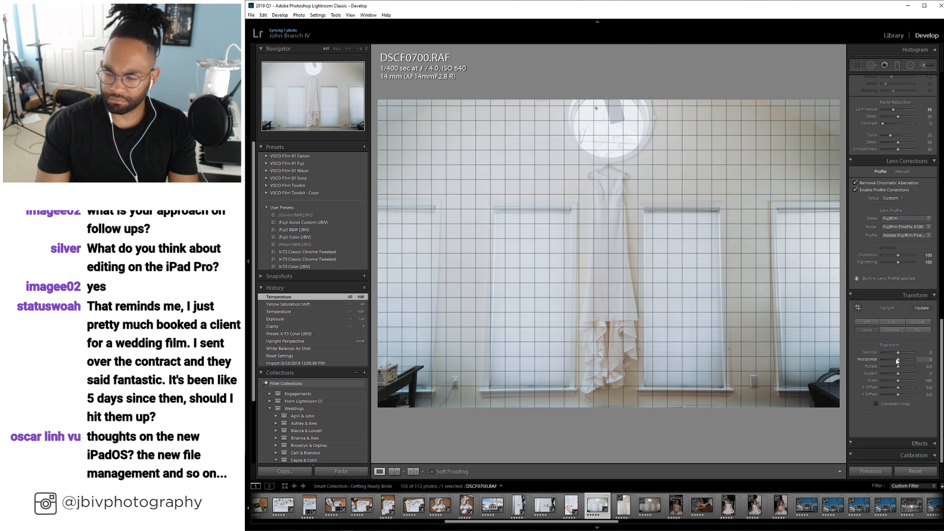
{"action": "left_click_drag", "start_coordinate": [898, 361], "coordinate": [900, 361]}
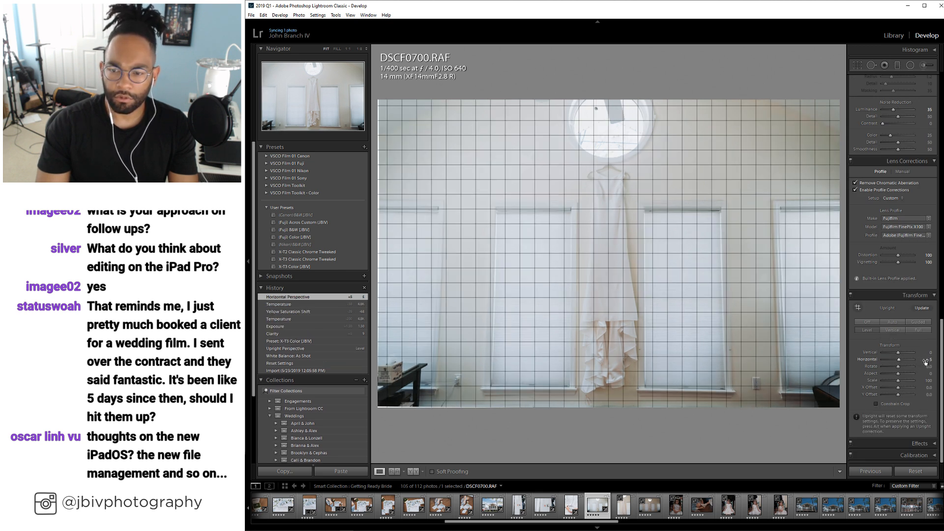
{"action": "left_click_drag", "start_coordinate": [926, 362], "coordinate": [923, 362]}
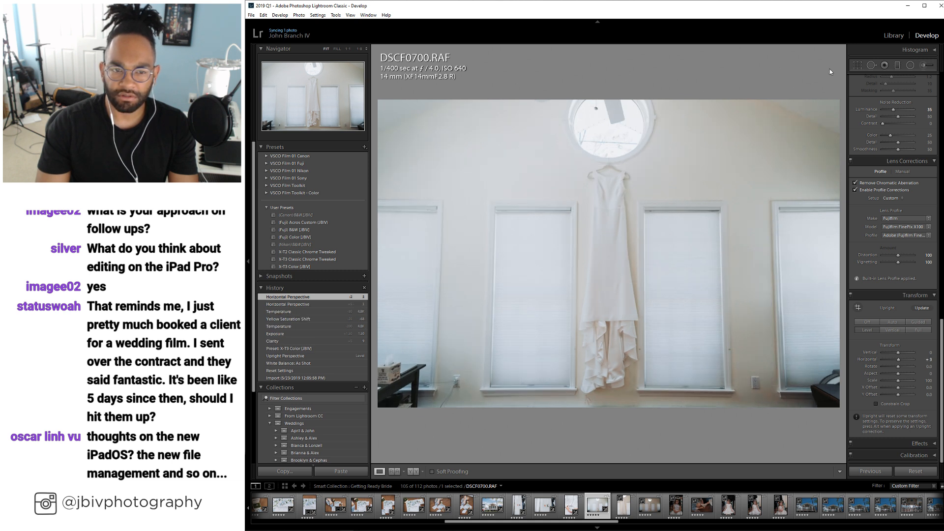
{"action": "left_click", "coordinate": [877, 406]}
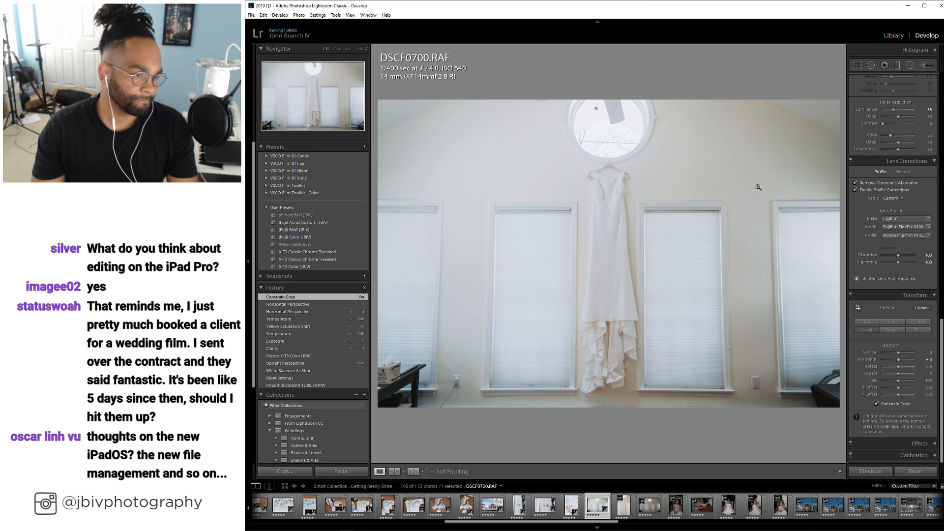
Copy the develop settings of the edited dress photo DSCF0700.RAF, keeping the preselected setting groups.
{"action": "key", "text": "g"}
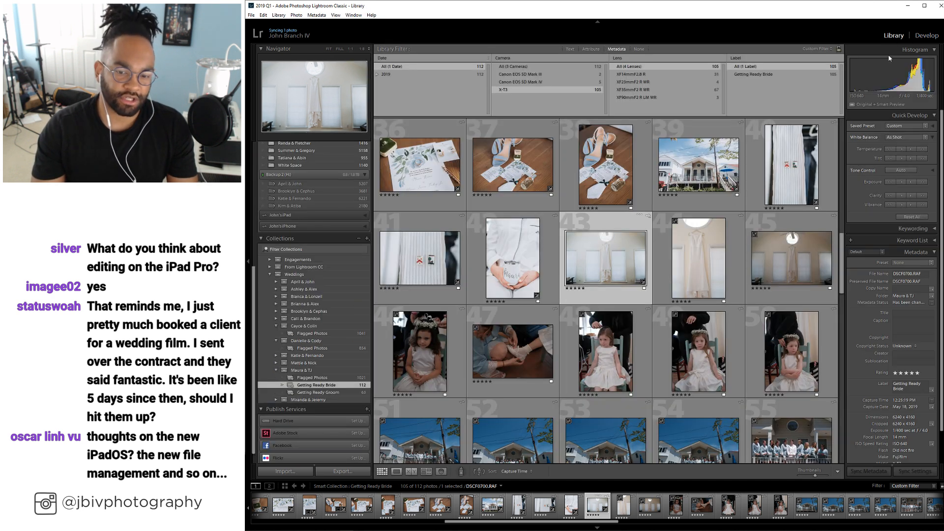
{"action": "right_click", "coordinate": [598, 256]}
{"action": "mouse_move", "coordinate": [637, 418]}
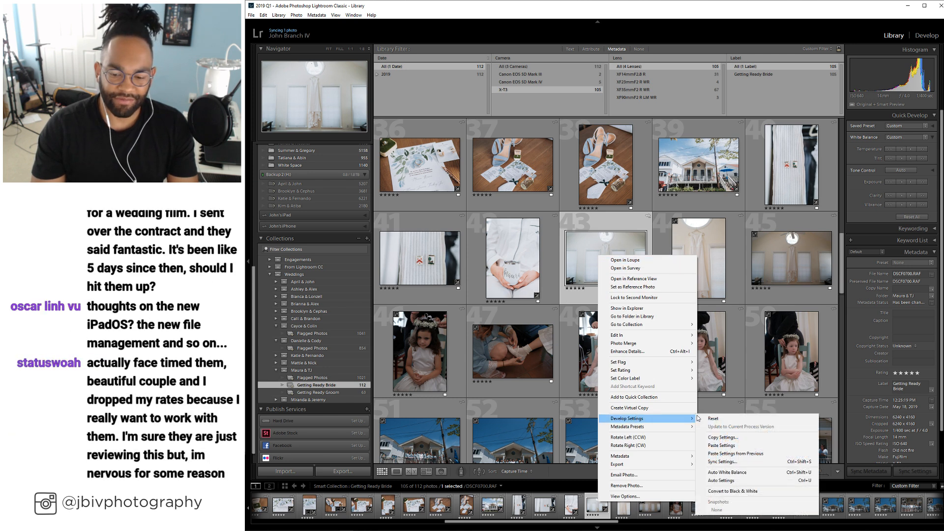
{"action": "left_click", "coordinate": [722, 430]}
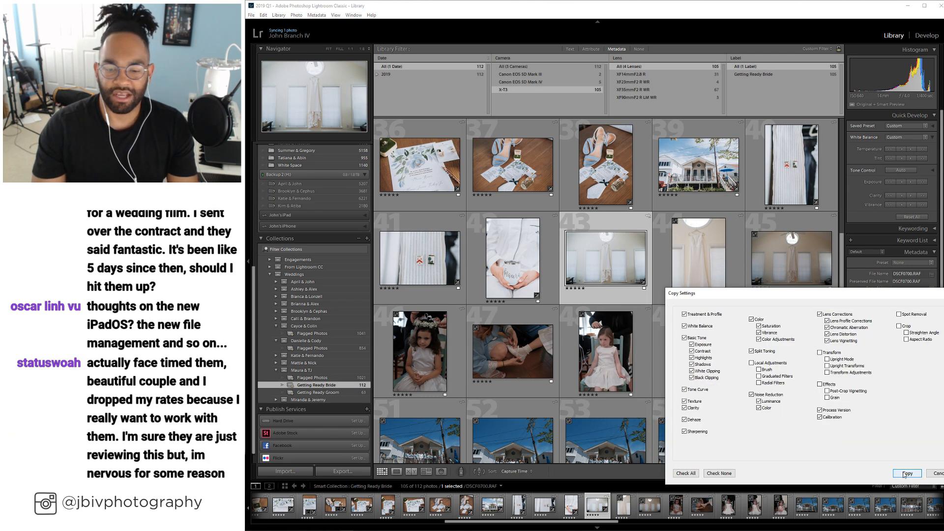
{"action": "left_click", "coordinate": [904, 473]}
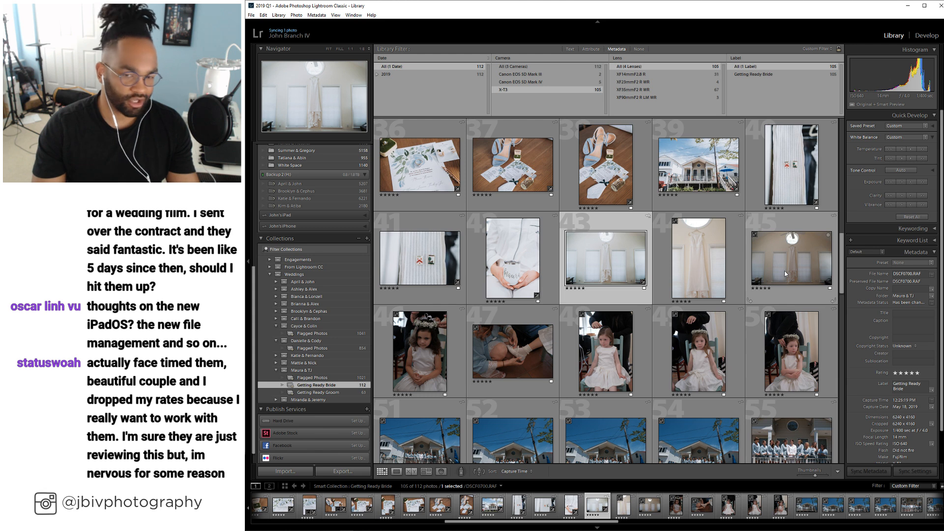
Paste the copied develop settings onto the two neighbouring dress photos, DSCF1757.RAF and DSCF0702.RAF.
{"action": "left_click", "coordinate": [784, 271], "text": "shift"}
{"action": "right_click", "coordinate": [704, 248]}
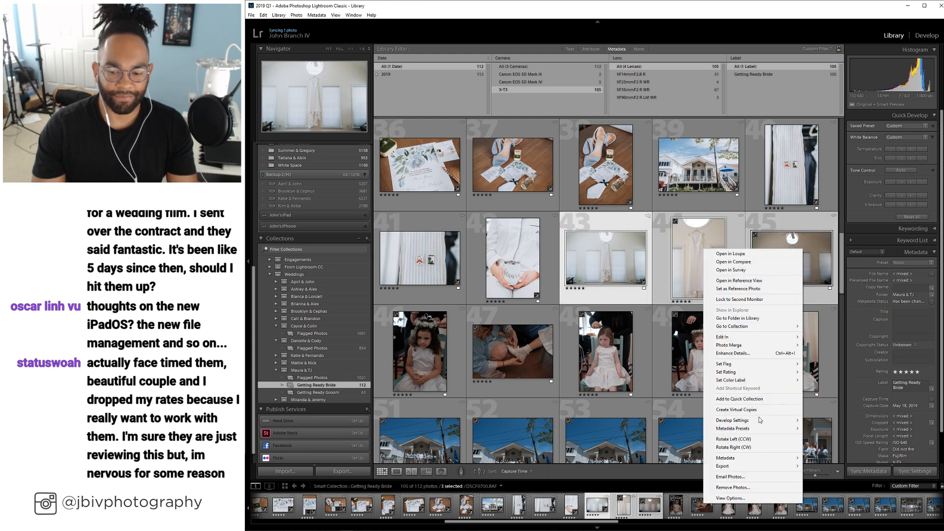
{"action": "mouse_move", "coordinate": [761, 419]}
{"action": "left_click", "coordinate": [815, 452]}
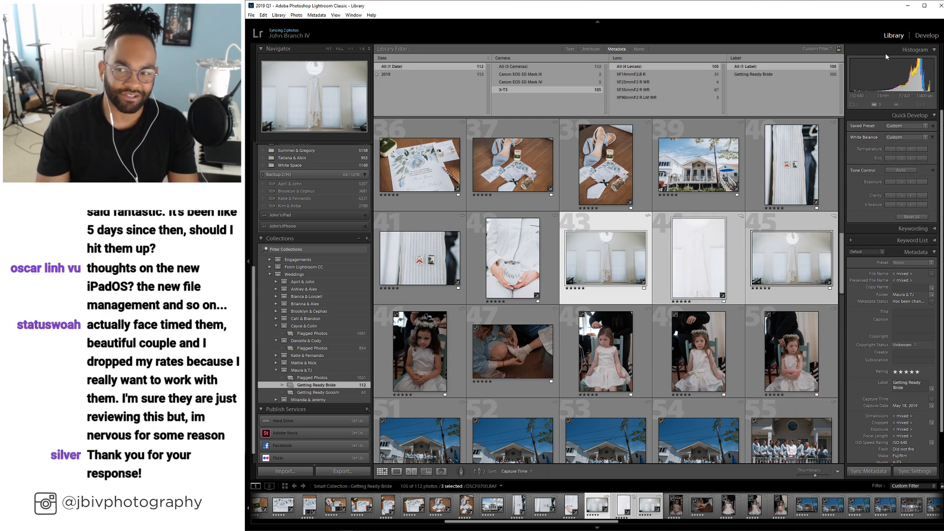
Straighten the upright dress photo DSCF1757.RAF with Level Upright and lower its exposure to +0.10.
{"action": "left_click", "coordinate": [926, 36]}
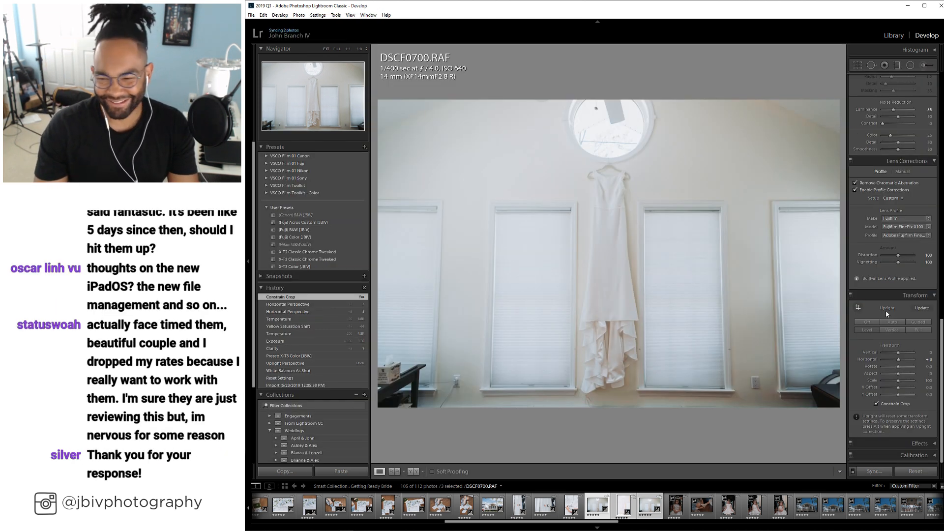
{"action": "key", "text": "Right"}
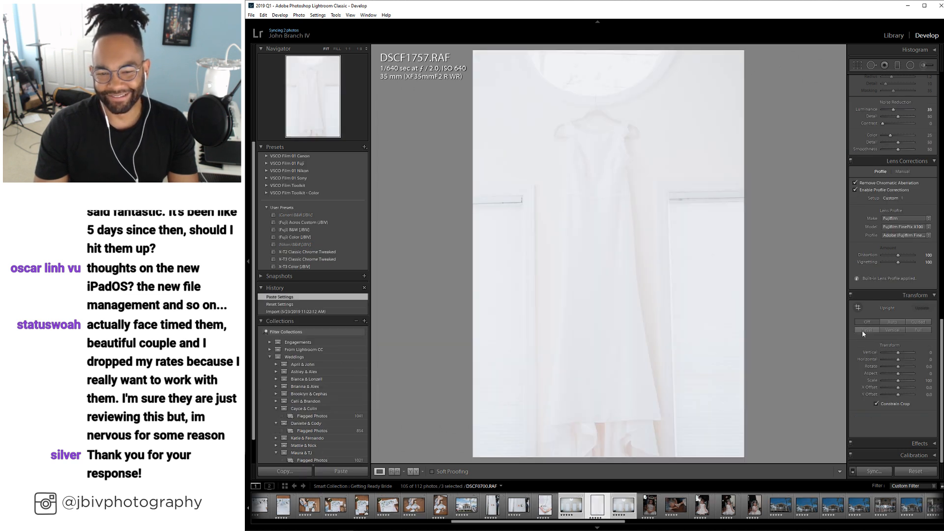
{"action": "left_click", "coordinate": [863, 331]}
{"action": "scroll", "coordinate": [889, 157], "scroll_direction": "up", "scroll_amount": 5}
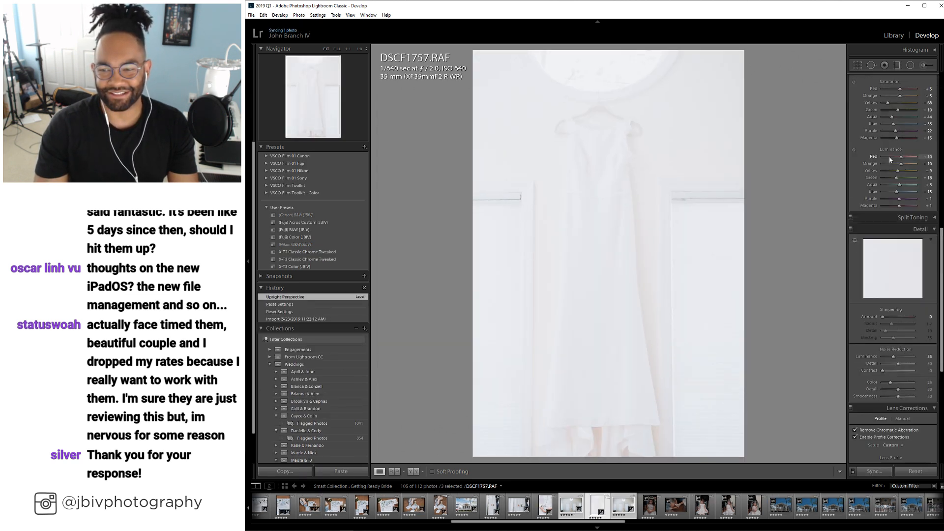
{"action": "scroll", "coordinate": [889, 156], "scroll_direction": "up", "scroll_amount": 5}
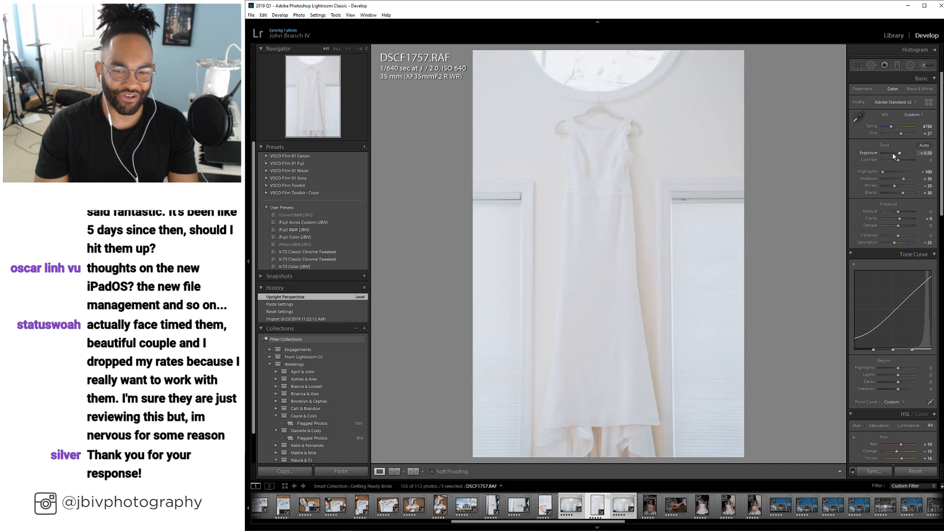
{"action": "double_click", "coordinate": [894, 156]}
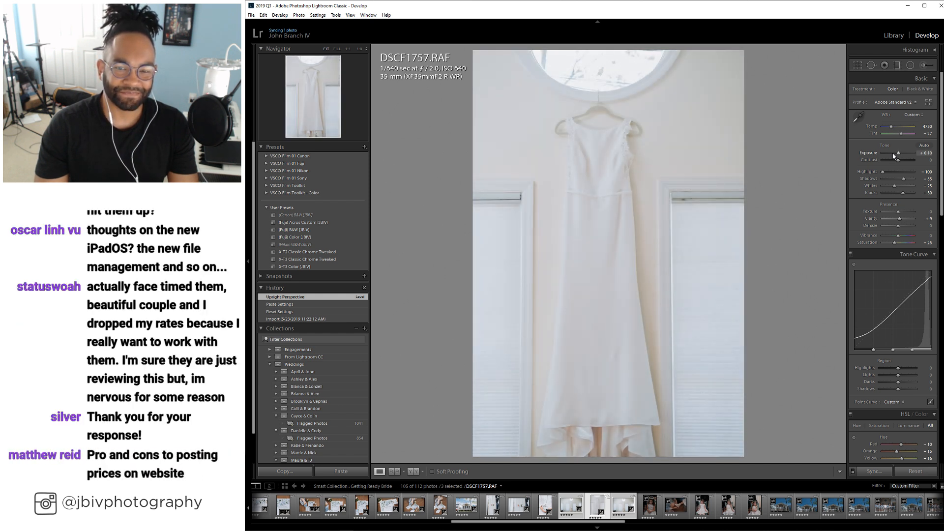
Straighten the wide dress photo DSCF0702.RAF with Level Upright.
{"action": "key", "text": "Right"}
{"action": "scroll", "coordinate": [877, 303], "scroll_direction": "down", "scroll_amount": 10}
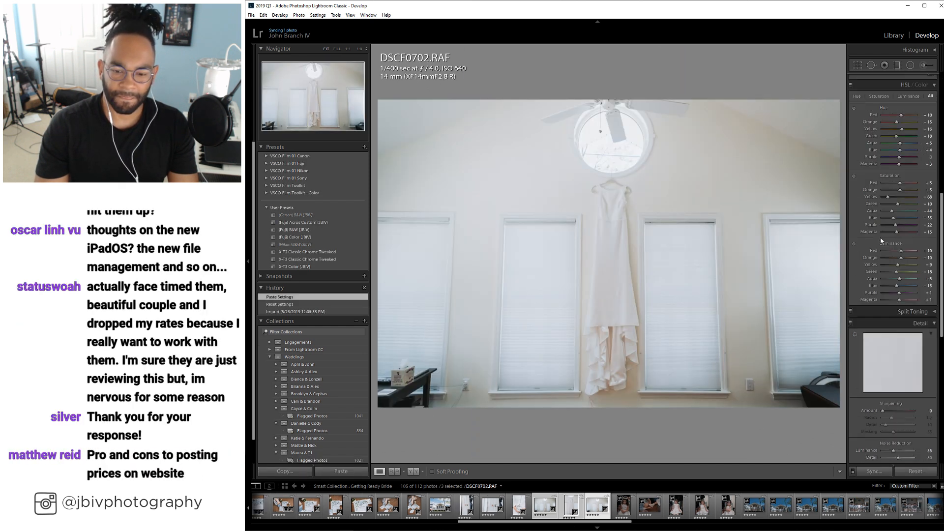
{"action": "left_click", "coordinate": [867, 331]}
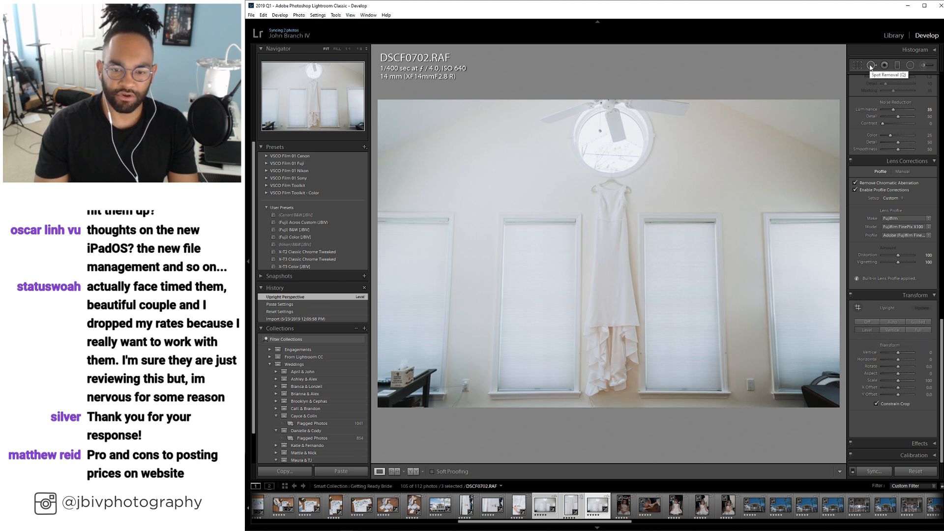
Compare the two wide dress photos and reject DSCF0700.RAF in favour of DSCF0702.RAF.
{"action": "key", "text": "Right"}
{"action": "key", "text": "Right"}
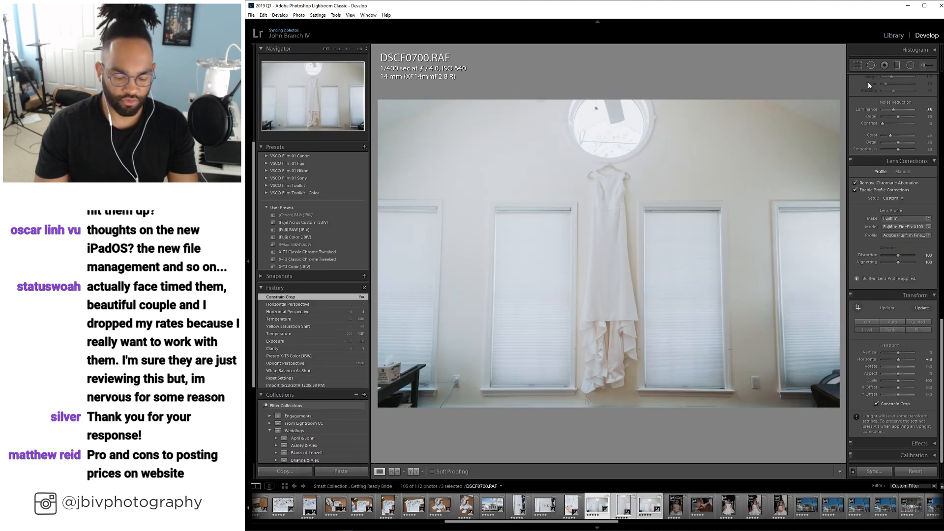
{"action": "key", "text": "x"}
{"action": "key", "text": "Right"}
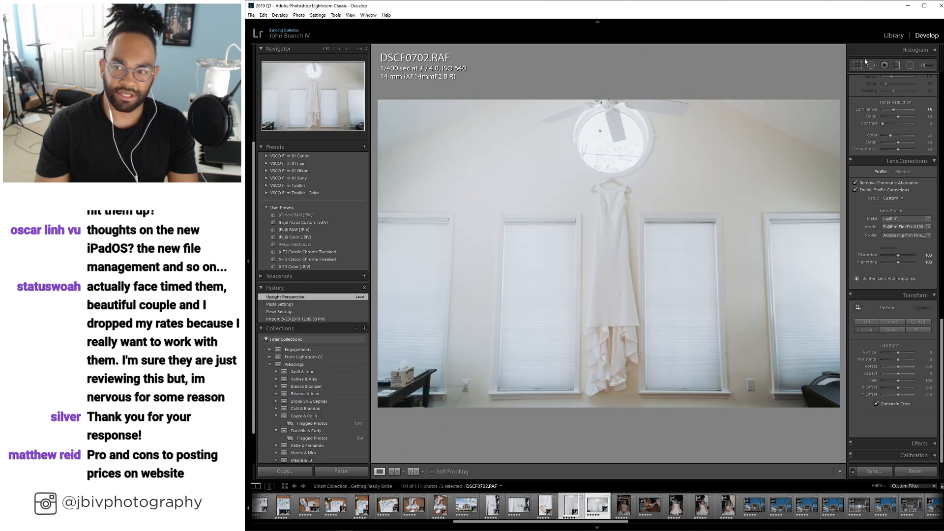
Open only the wide dress photo DSCF0702.RAF for editing in Adobe Photoshop CC 2019.
{"action": "key", "text": "g"}
{"action": "left_click", "coordinate": [706, 251]}
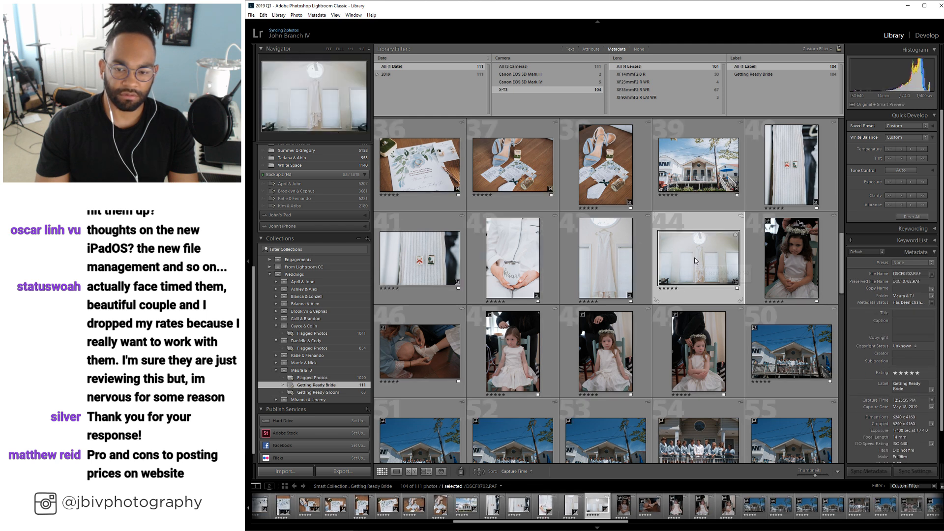
{"action": "right_click", "coordinate": [696, 254]}
{"action": "mouse_move", "coordinate": [741, 337]}
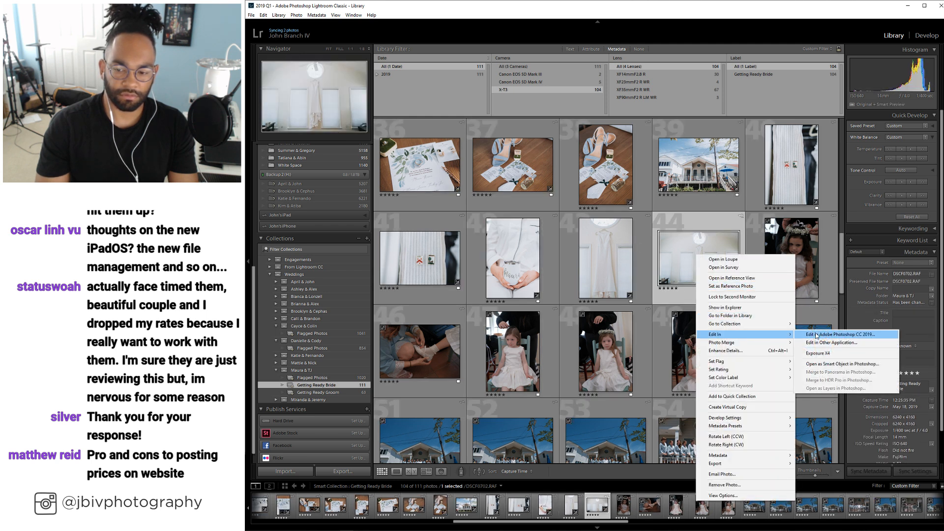
{"action": "left_click", "coordinate": [808, 334]}
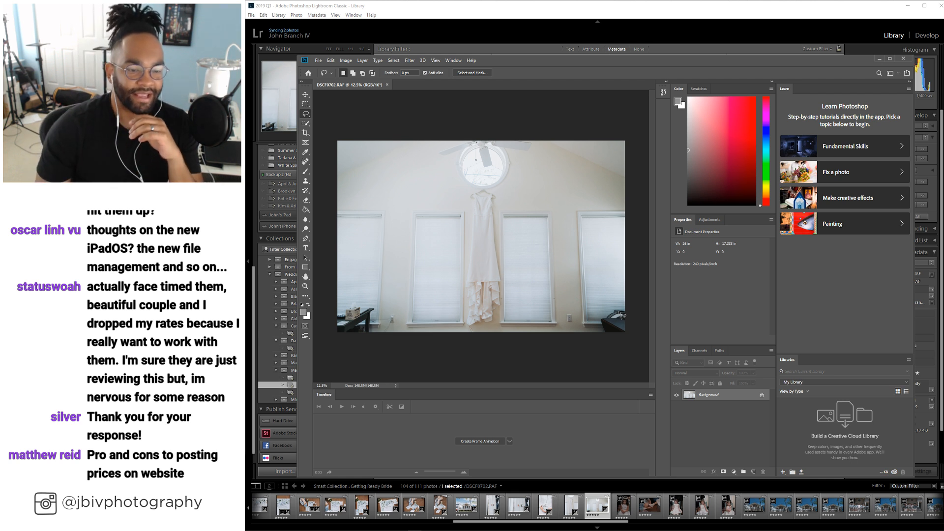
Try to fill a rectangular marquee selection around the wall outlet between the table and the adjacent window.
{"action": "key", "text": "m"}
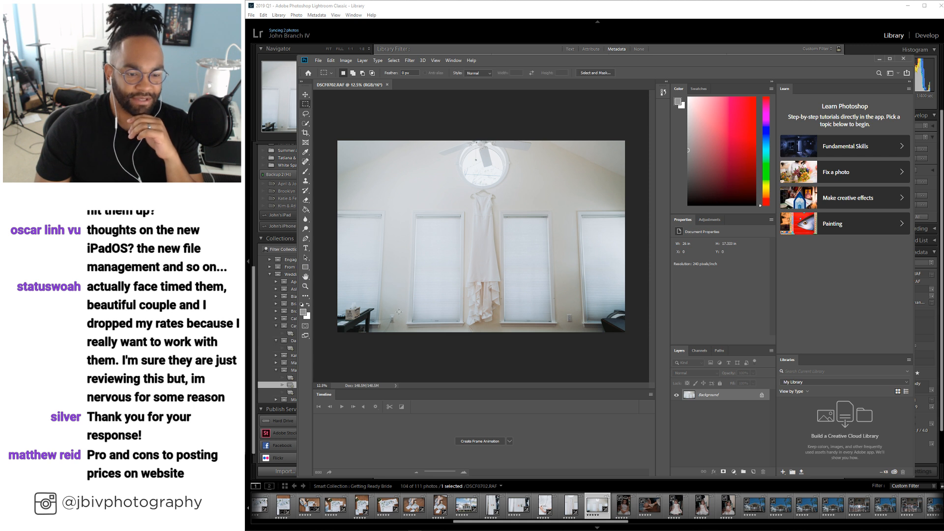
{"action": "left_click_drag", "start_coordinate": [402, 308], "coordinate": [382, 339]}
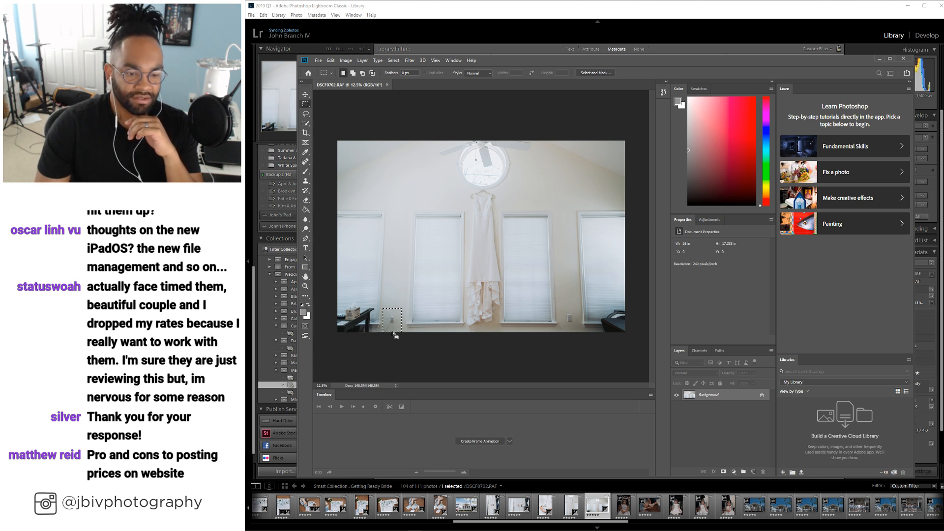
{"action": "key", "text": "shift+F5"}
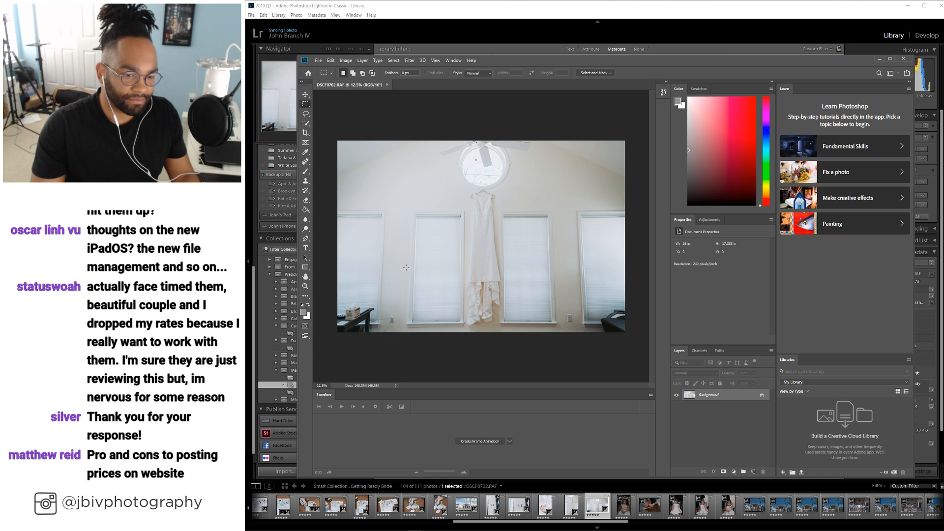
Try to cover the wall outlet beside the table with clean wall using an enlarged Clone Stamp brush, and undo the stroke.
{"action": "left_click", "coordinate": [305, 181]}
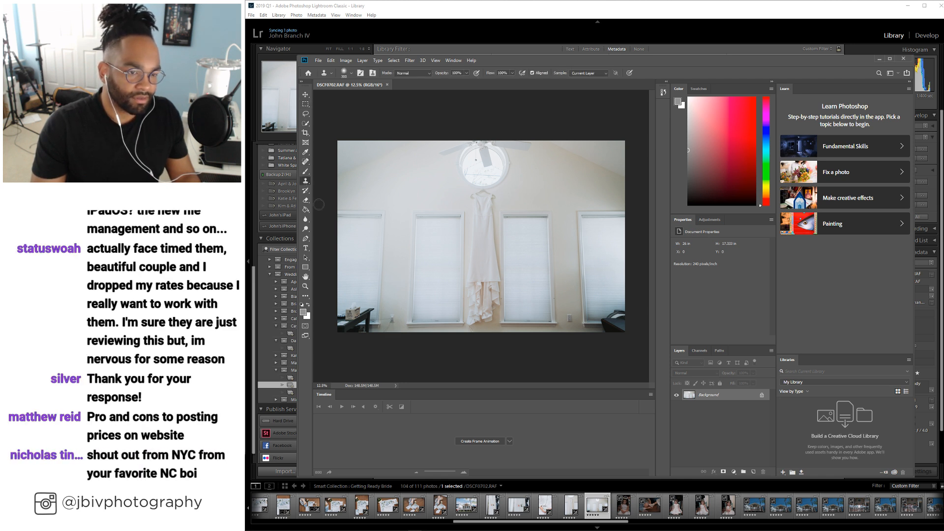
{"action": "key", "text": "bracketright"}
{"action": "key", "text": "bracketright"}
{"action": "key", "text": "bracketright"}
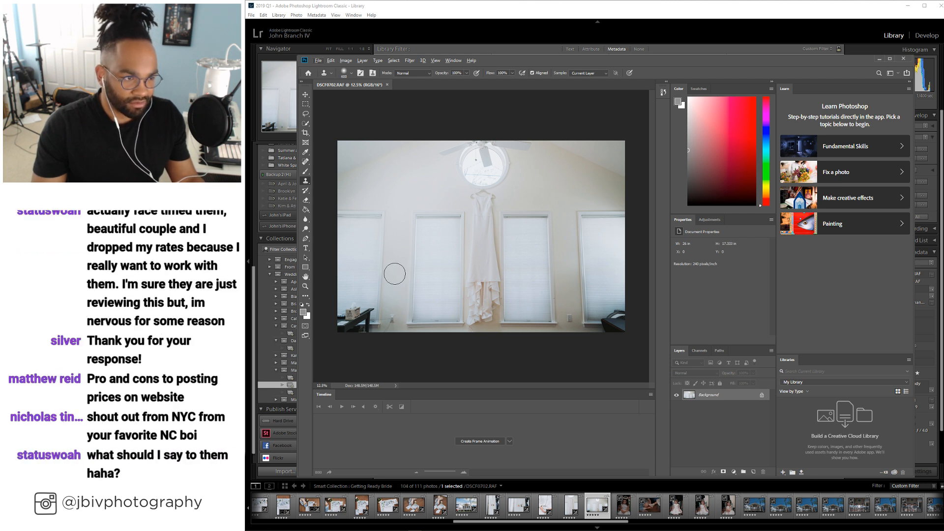
{"action": "left_click", "coordinate": [396, 274], "text": "alt"}
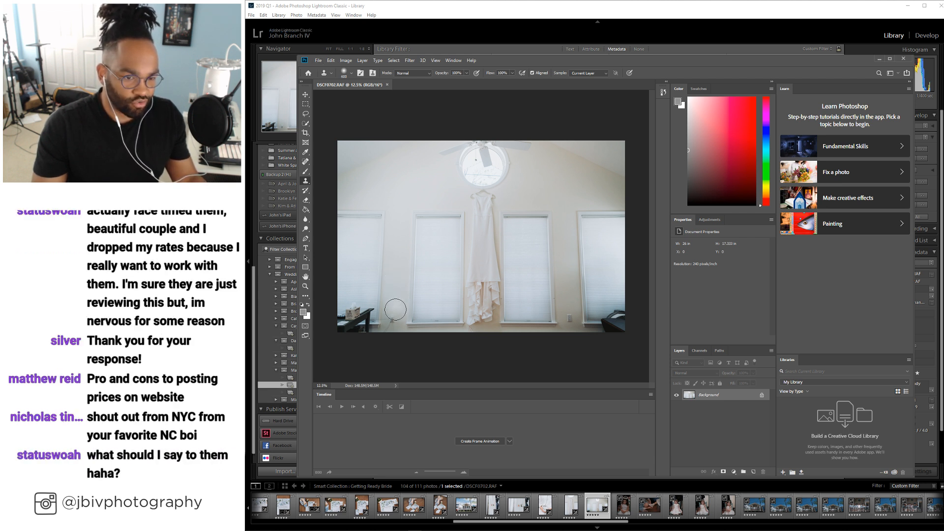
{"action": "left_click_drag", "start_coordinate": [395, 310], "coordinate": [391, 333]}
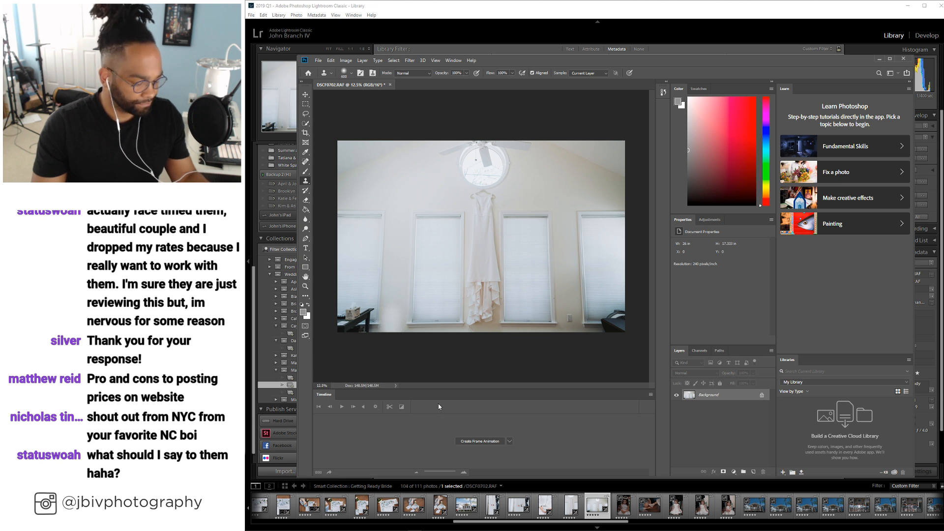
{"action": "key", "text": "ctrl+z"}
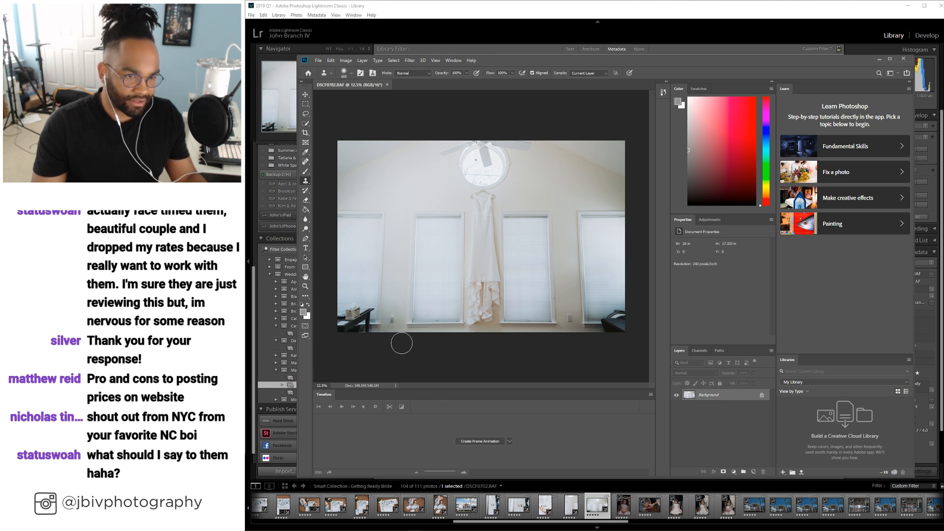
Draw a tight Lasso selection around the wall outlet between the two windows on the right side of the photo.
{"action": "left_click", "coordinate": [305, 104]}
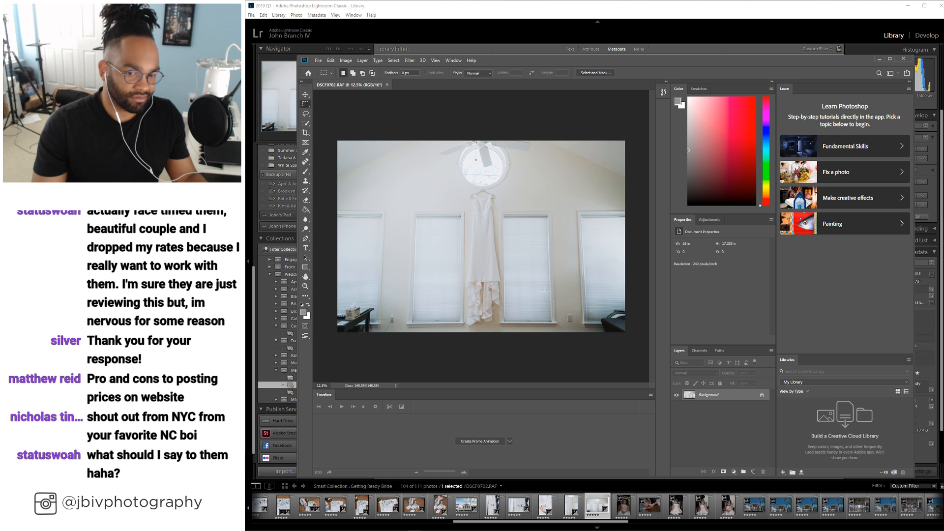
{"action": "key", "text": "l"}
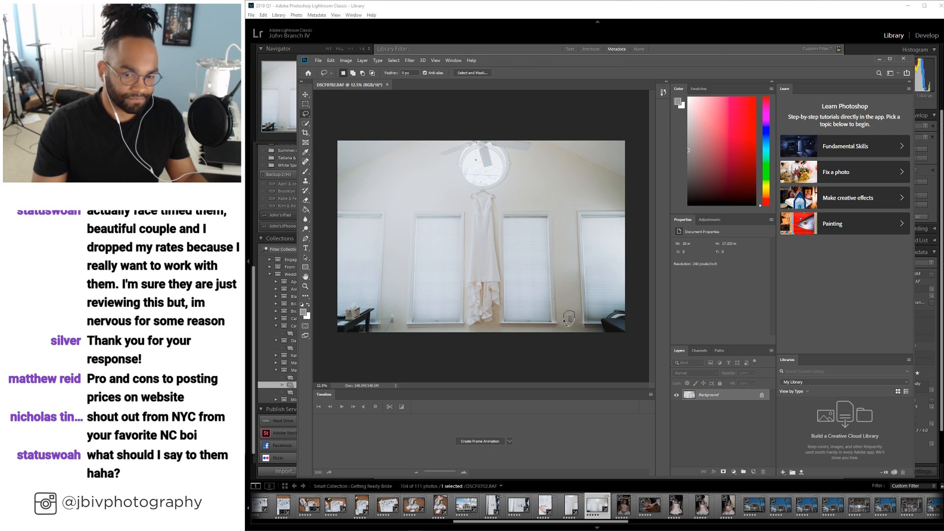
{"action": "left_click_drag", "start_coordinate": [564, 320], "coordinate": [566, 325]}
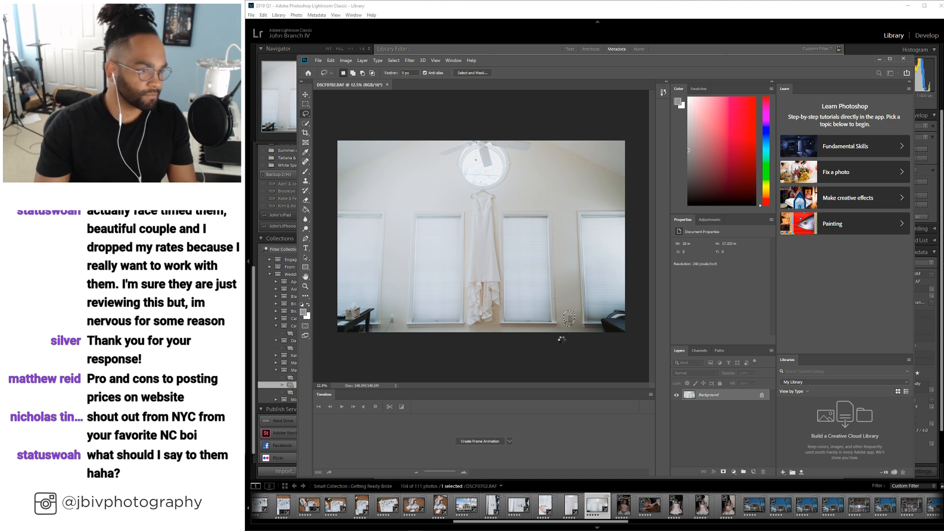
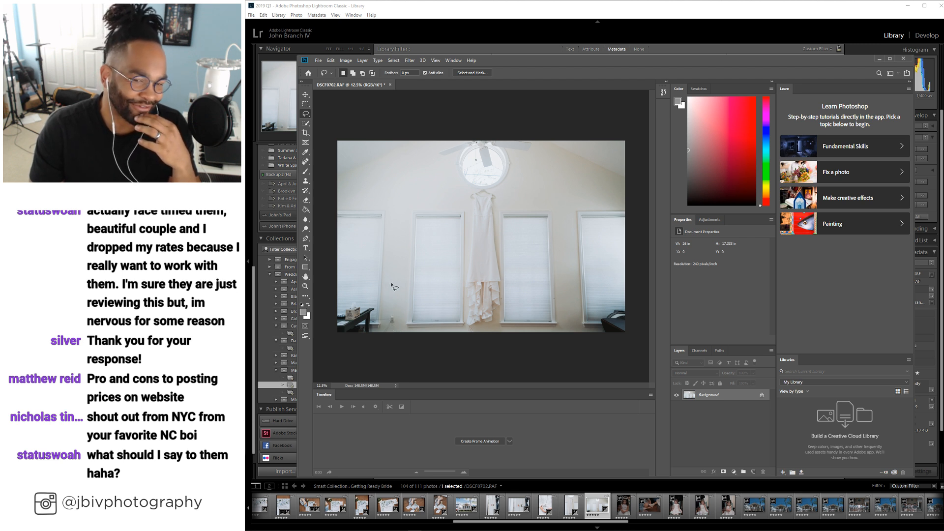
Try to cover the table at the photo's left edge with a layer copy of the neighbouring window, and undo the move and the copy.
{"action": "left_click", "coordinate": [306, 105]}
{"action": "left_click_drag", "start_coordinate": [468, 202], "coordinate": [402, 347]}
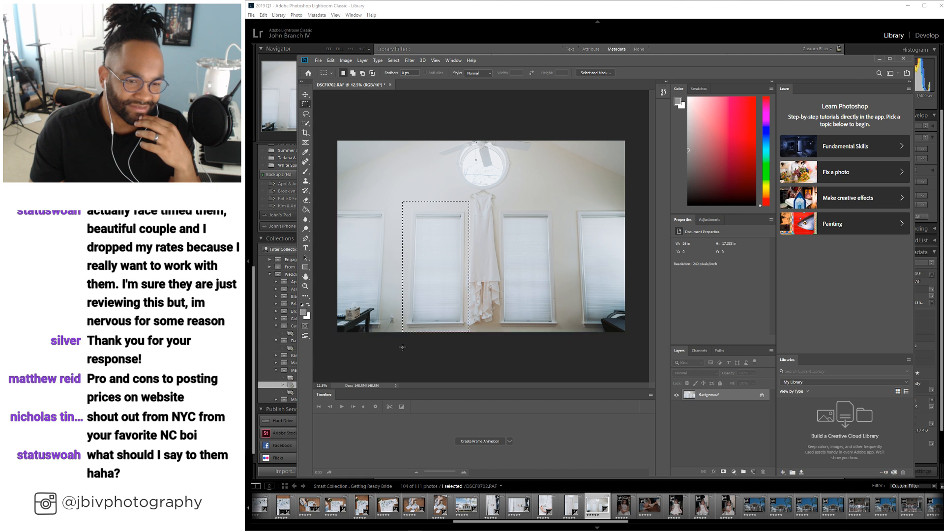
{"action": "right_click", "coordinate": [422, 252]}
{"action": "left_click", "coordinate": [465, 303]}
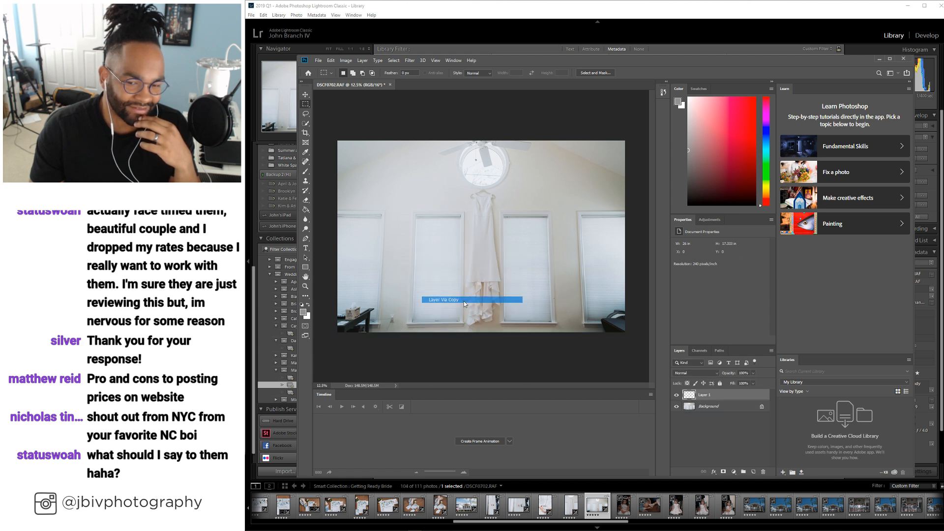
{"action": "key", "text": "v"}
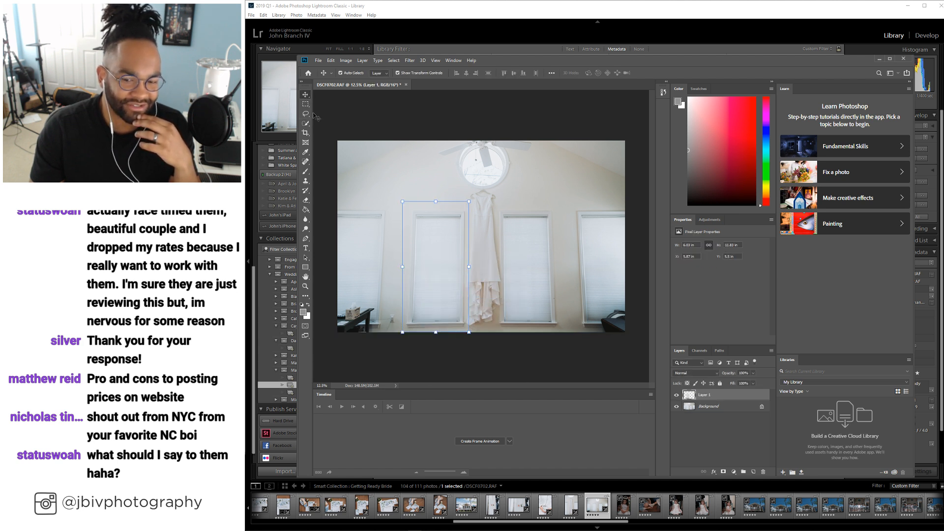
{"action": "left_click_drag", "start_coordinate": [439, 270], "coordinate": [362, 270]}
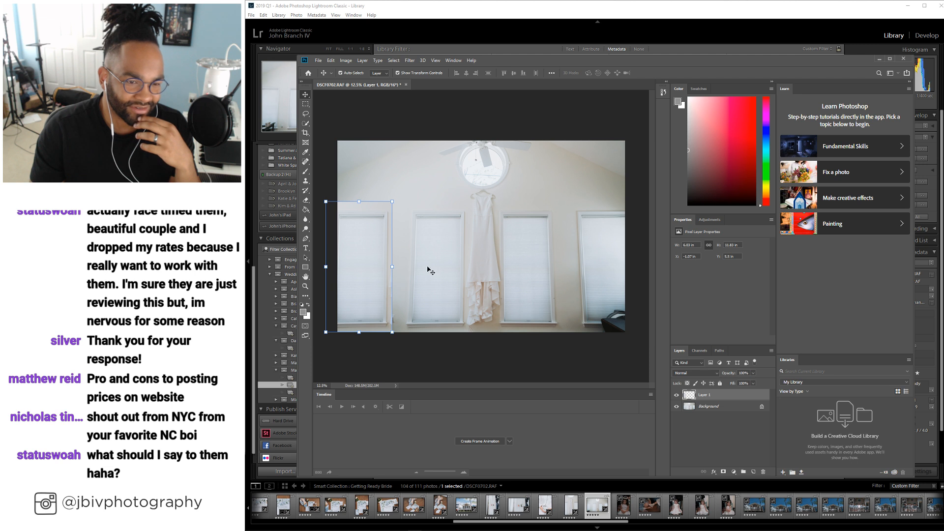
{"action": "key", "text": "ctrl+z"}
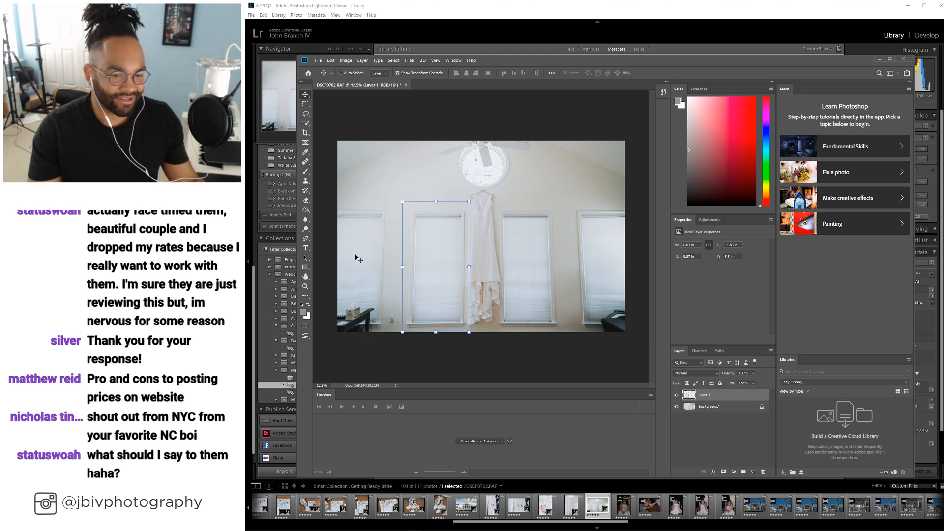
{"action": "key", "text": "ctrl+z"}
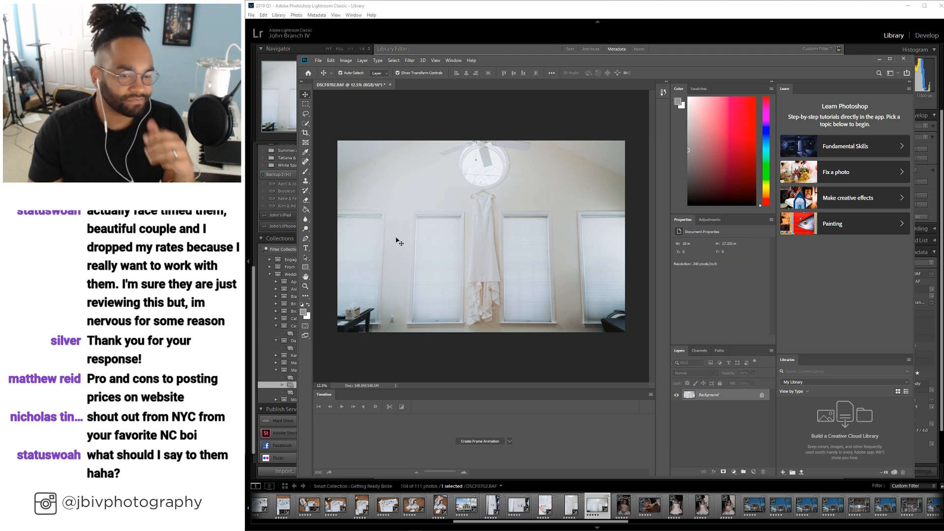
Try to fill a rectangular marquee selection around the table in the lower-left corner of the photo, and undo the fill and selection.
{"action": "left_click", "coordinate": [305, 104]}
{"action": "left_click_drag", "start_coordinate": [382, 297], "coordinate": [328, 345]}
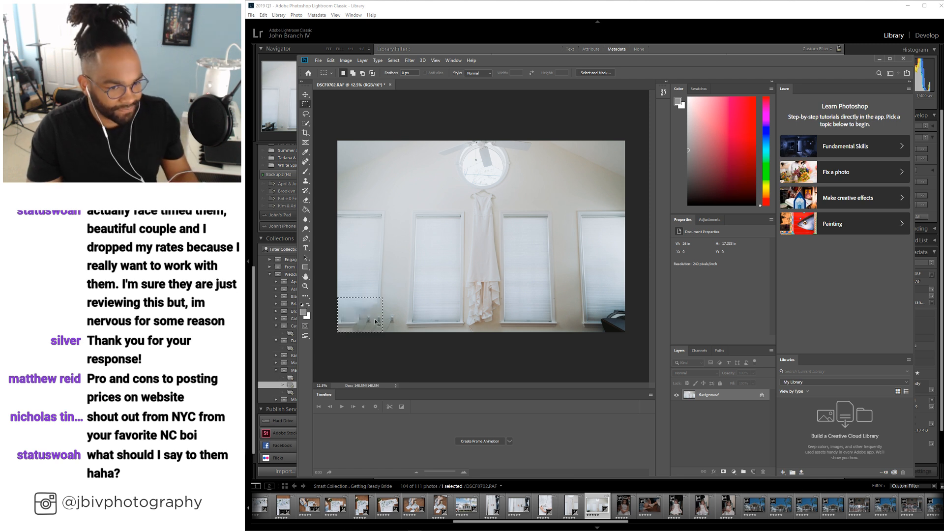
{"action": "key", "text": "ctrl+z"}
{"action": "key", "text": "ctrl+z"}
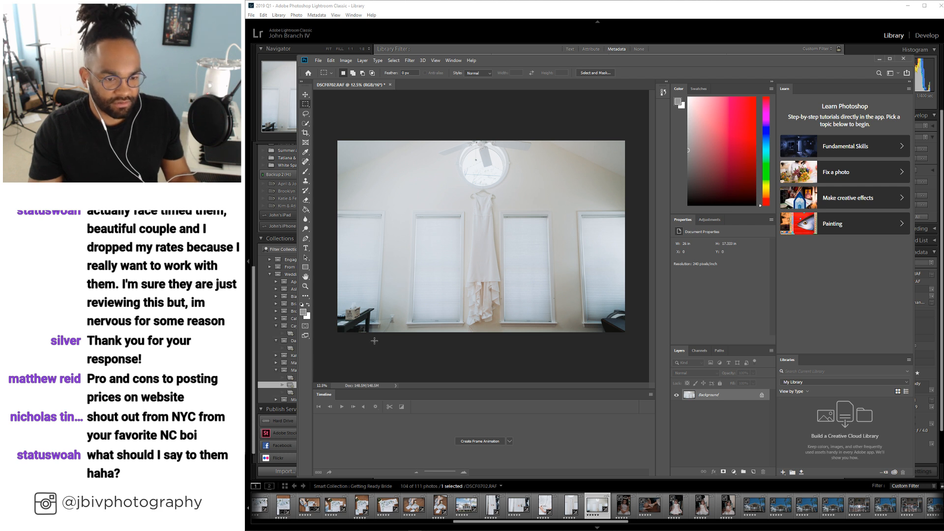
Save the wide dress photo and return to Lightroom, and clear the star rating of the second of its two versions in the grid.
{"action": "key", "text": "ctrl+s"}
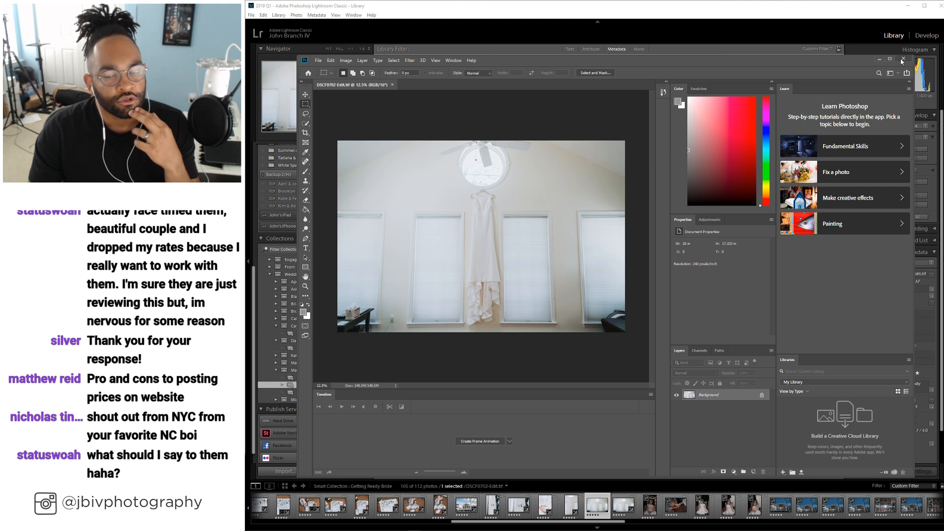
{"action": "left_click", "coordinate": [903, 60]}
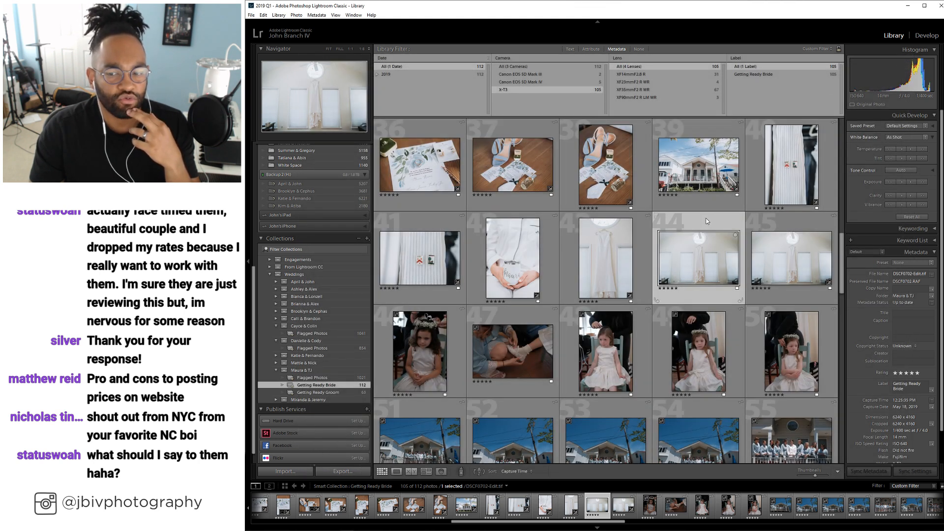
{"action": "left_click", "coordinate": [771, 266]}
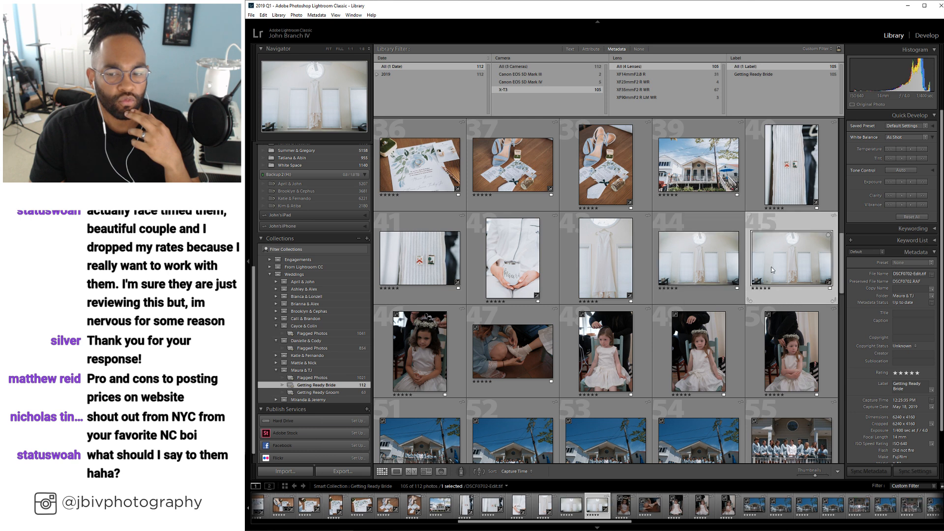
{"action": "key", "text": "0"}
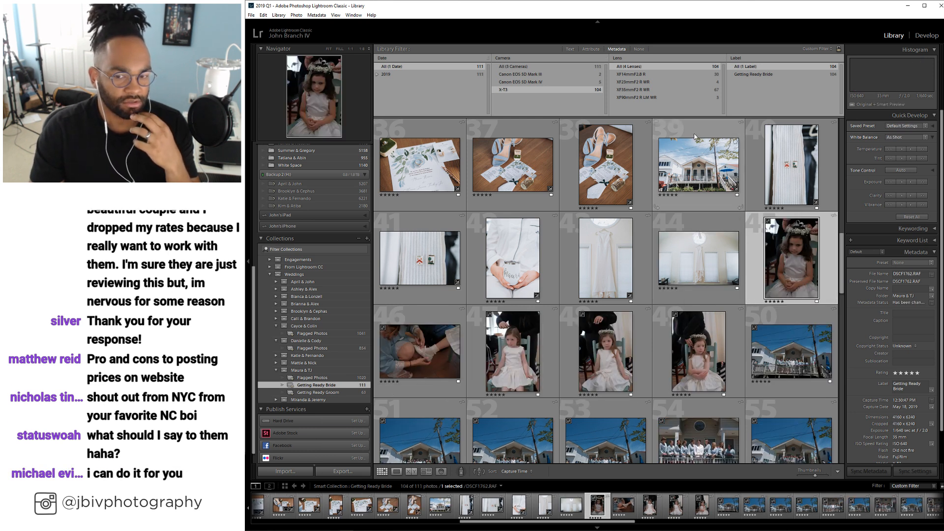
Apply the X-T3 Color [JBIV] preset to the flower-crown portrait DSCF1762.RAF and raise its exposure to +2.30.
{"action": "scroll", "coordinate": [490, 247], "scroll_direction": "up", "scroll_amount": 3}
{"action": "scroll", "coordinate": [490, 247], "scroll_direction": "down", "scroll_amount": 3}
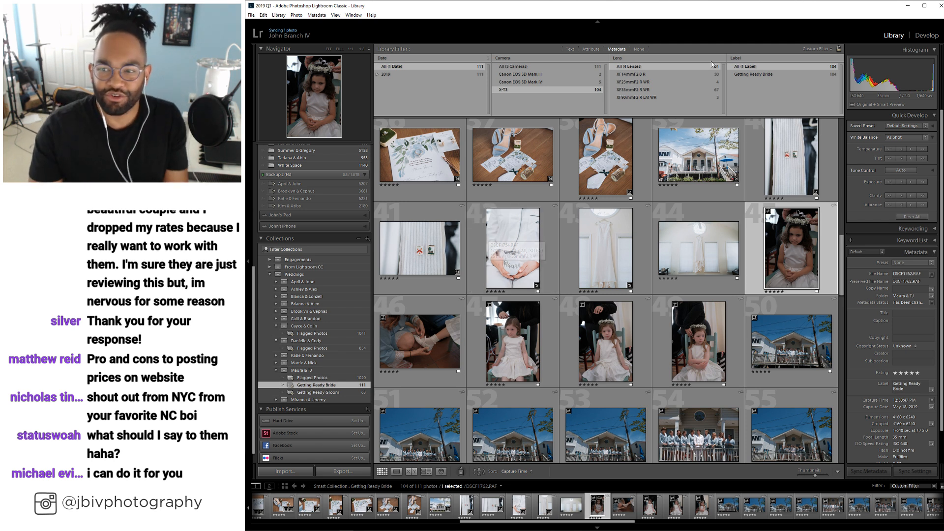
{"action": "key", "text": "d"}
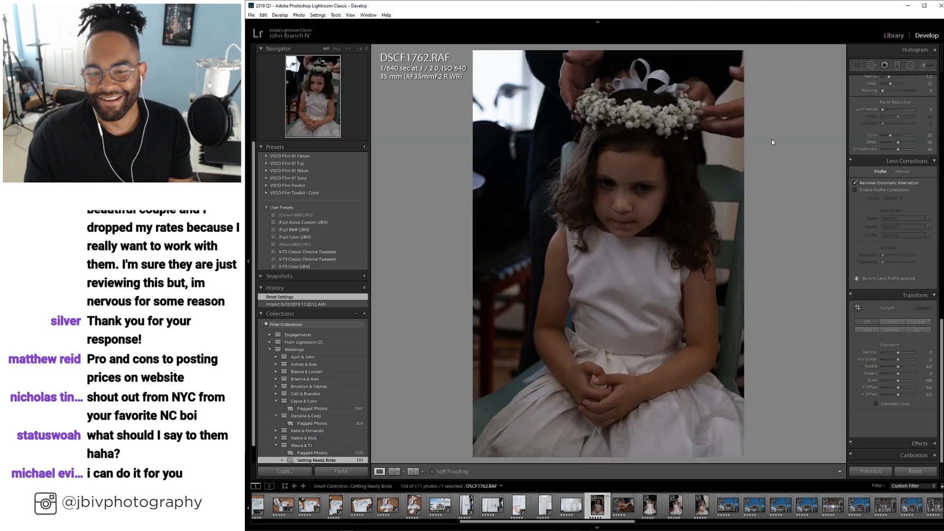
{"action": "left_click", "coordinate": [295, 267]}
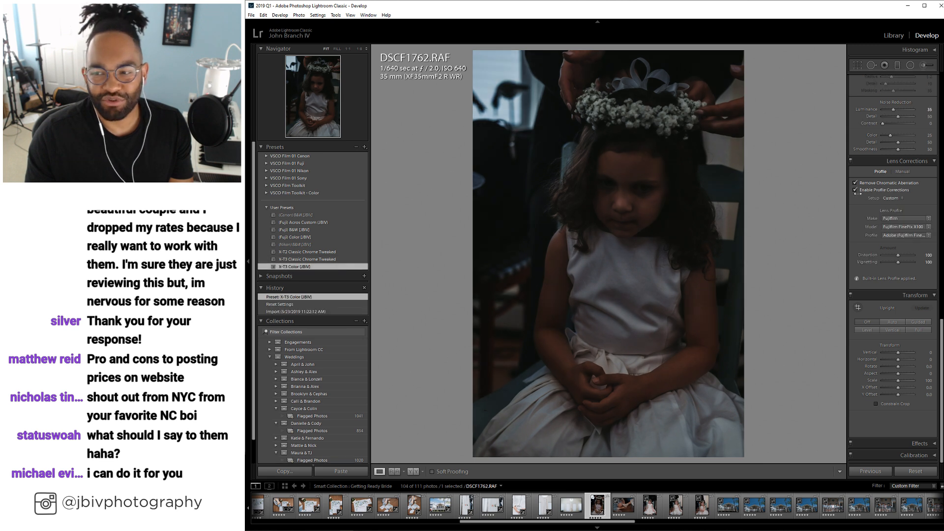
{"action": "scroll", "coordinate": [875, 156], "scroll_direction": "up", "scroll_amount": 10}
{"action": "left_click_drag", "start_coordinate": [899, 154], "coordinate": [906, 155]}
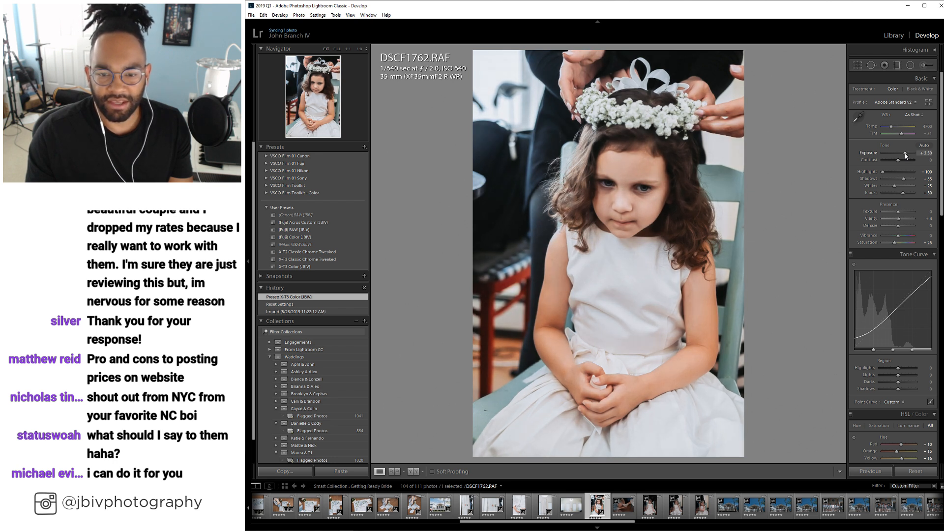
Try the Auto white balance on the flower-crown portrait, and undo it.
{"action": "left_click", "coordinate": [914, 115]}
{"action": "left_click", "coordinate": [908, 126]}
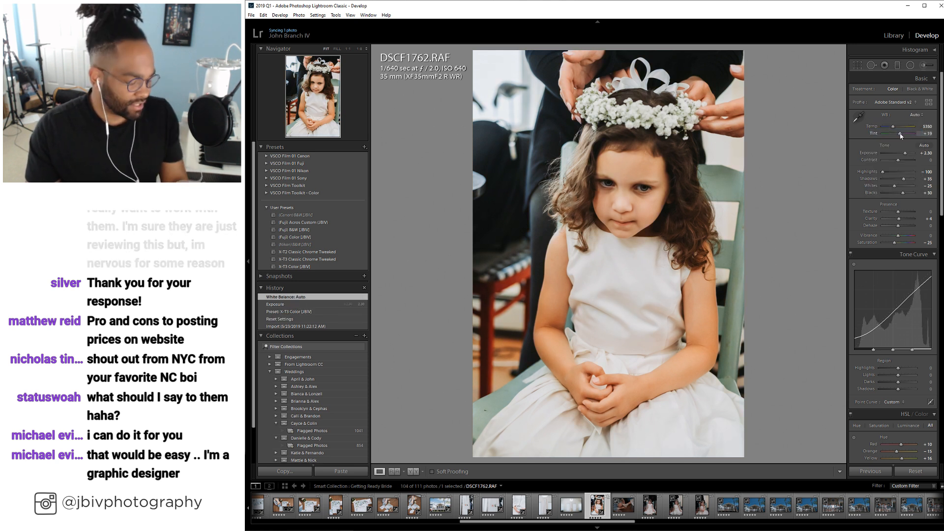
{"action": "key", "text": "ctrl+z"}
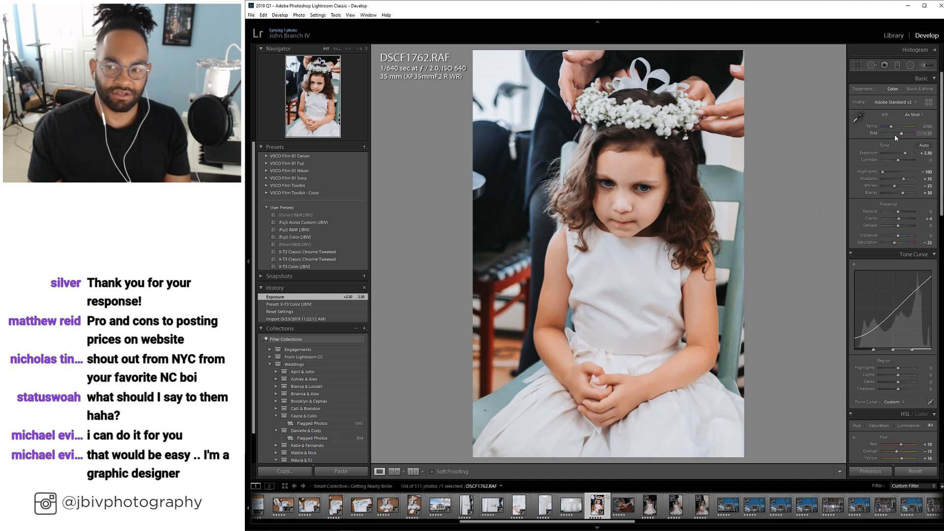
Fine-tune the flower-crown portrait to temperature 4850, tint +36 and exposure +2.40.
{"action": "left_click_drag", "start_coordinate": [901, 133], "coordinate": [890, 128]}
{"action": "key", "text": "Down"}
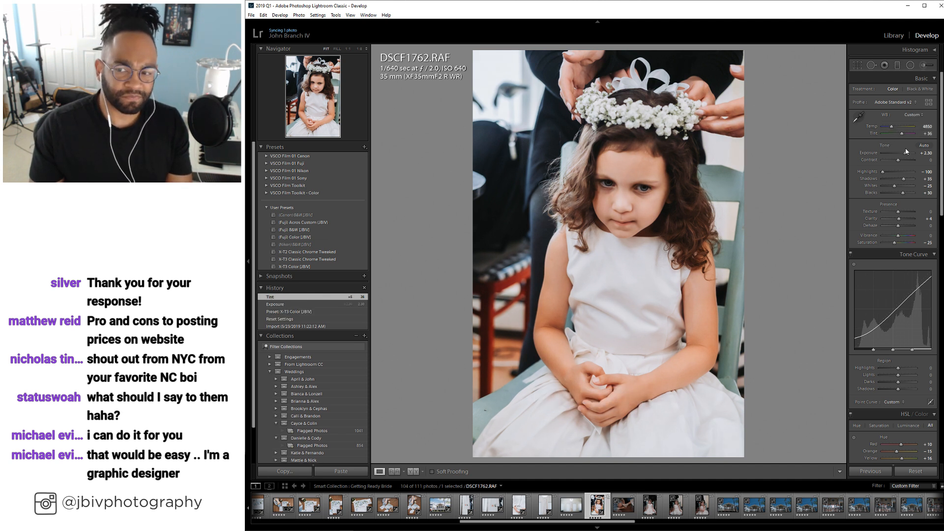
{"action": "key", "text": "Up"}
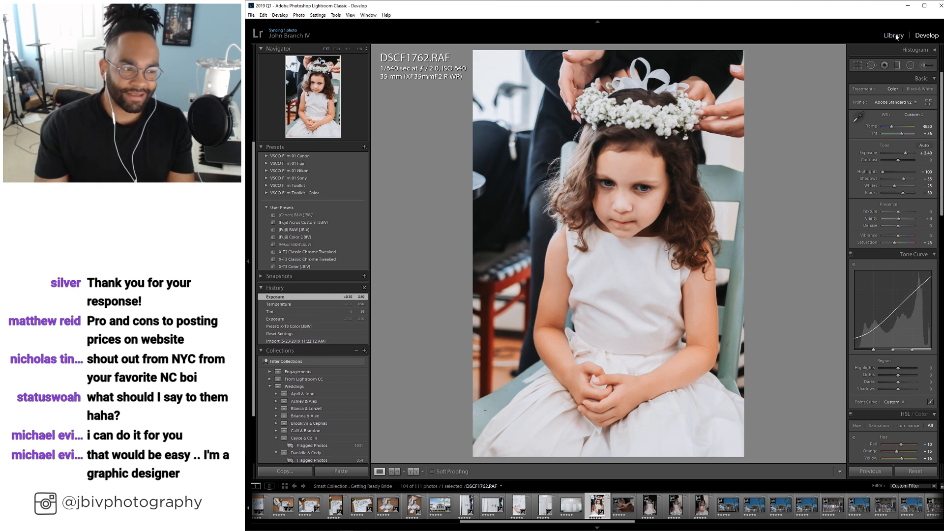
Apply the (Fuji) B&W [JBIV] preset to the shoe-fastening photo DSCF1769.RAF and raise its exposure to +1.60.
{"action": "left_click", "coordinate": [895, 36]}
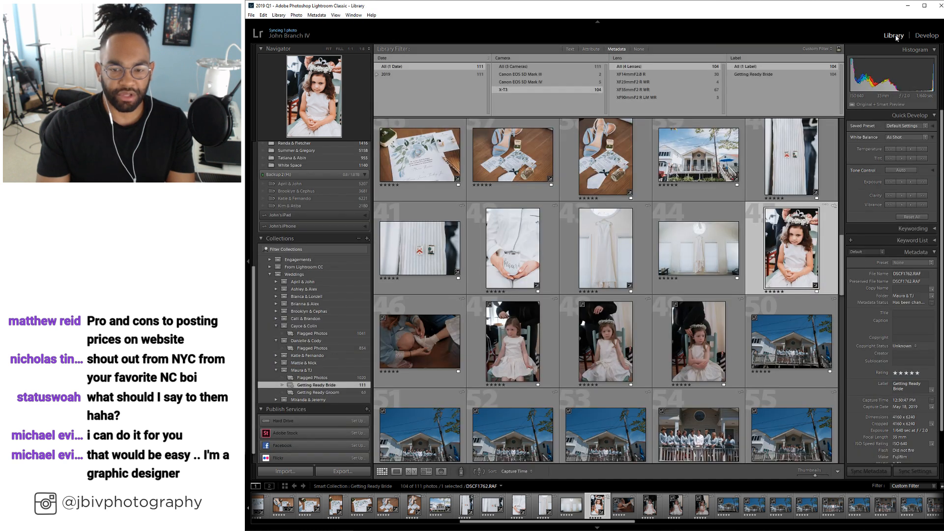
{"action": "left_click", "coordinate": [417, 350]}
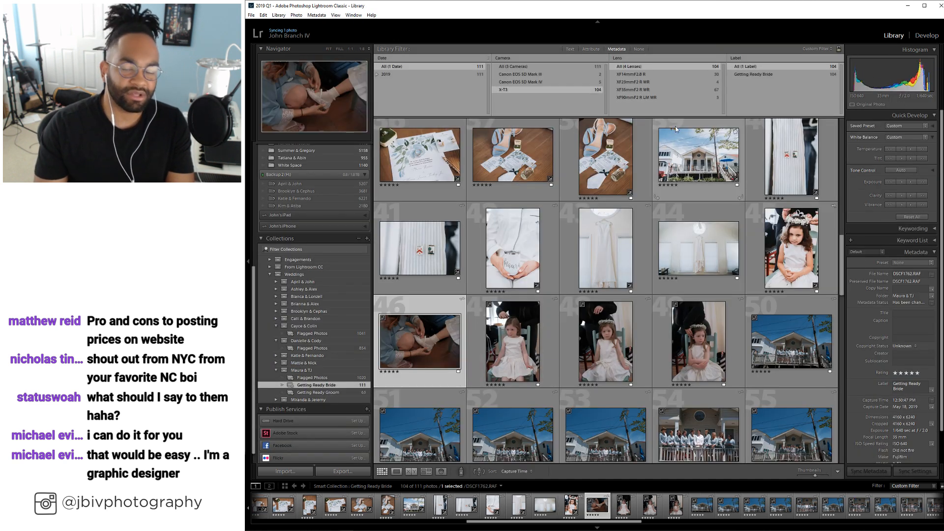
{"action": "key", "text": "d"}
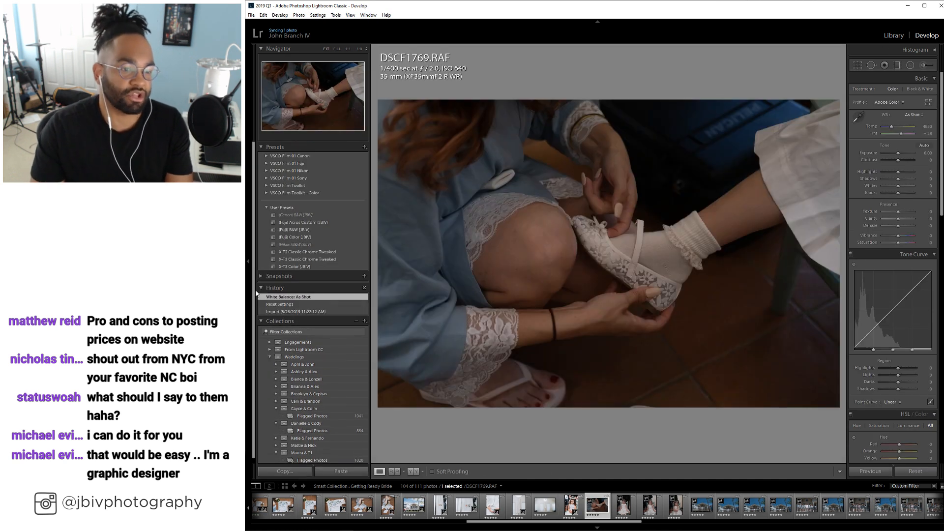
{"action": "left_click", "coordinate": [320, 230]}
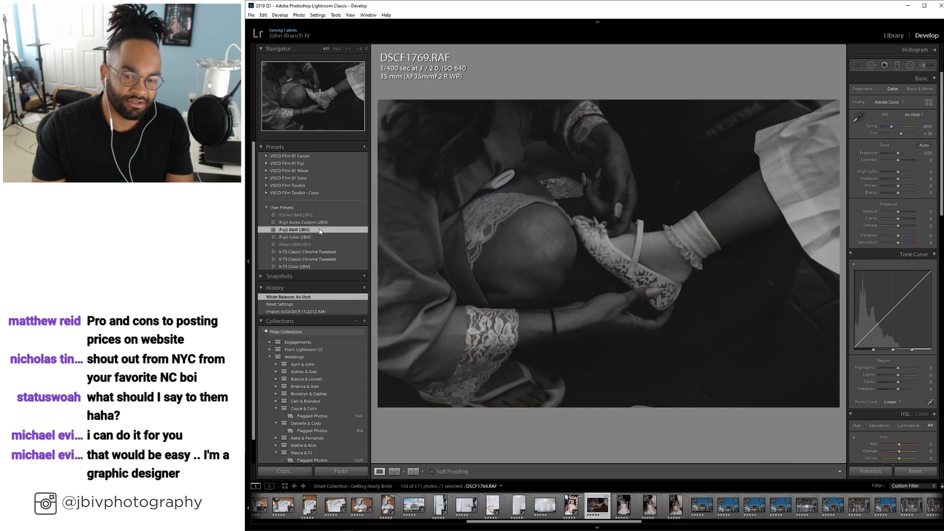
{"action": "left_click", "coordinate": [904, 154]}
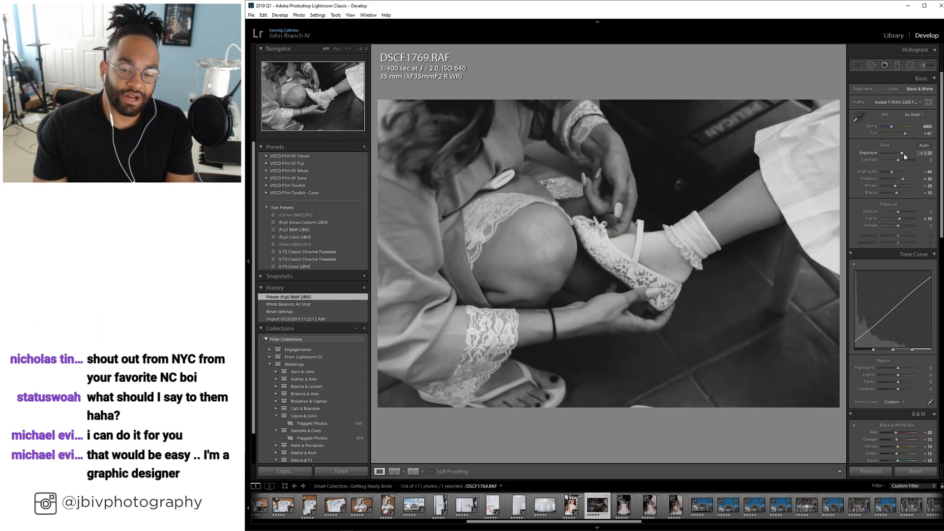
{"action": "left_click", "coordinate": [904, 154]}
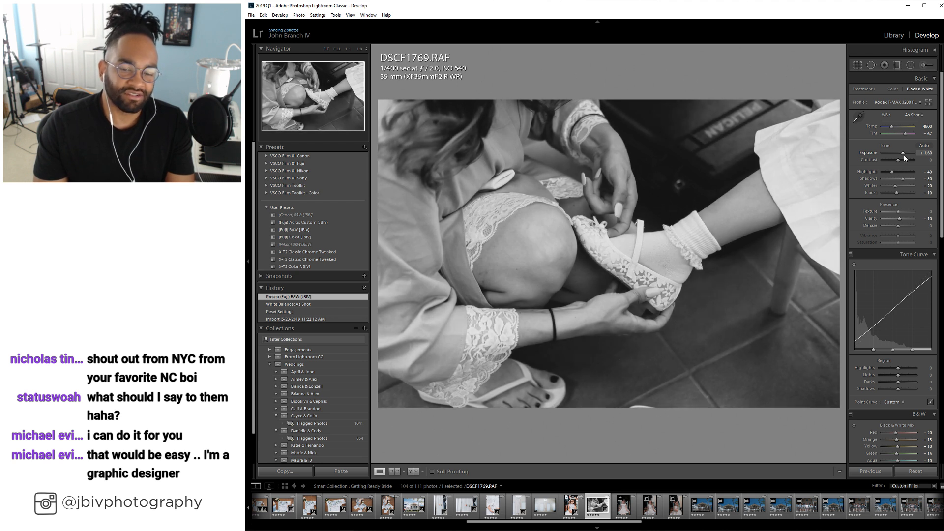
Apply the X-T3 Color [JBIV] preset to DSCF1772.RAF, the girl having her hair combed, and raise its exposure to +1.10.
{"action": "left_click", "coordinate": [893, 36]}
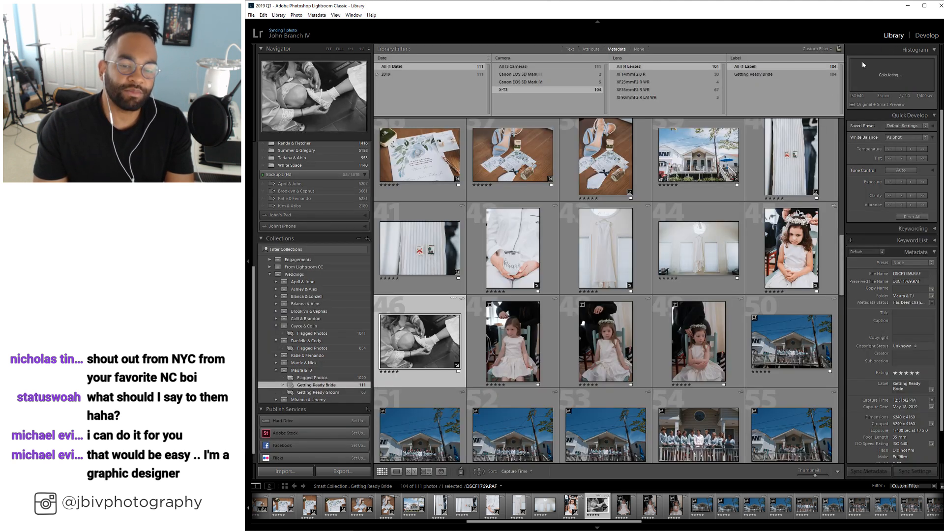
{"action": "left_click", "coordinate": [513, 340]}
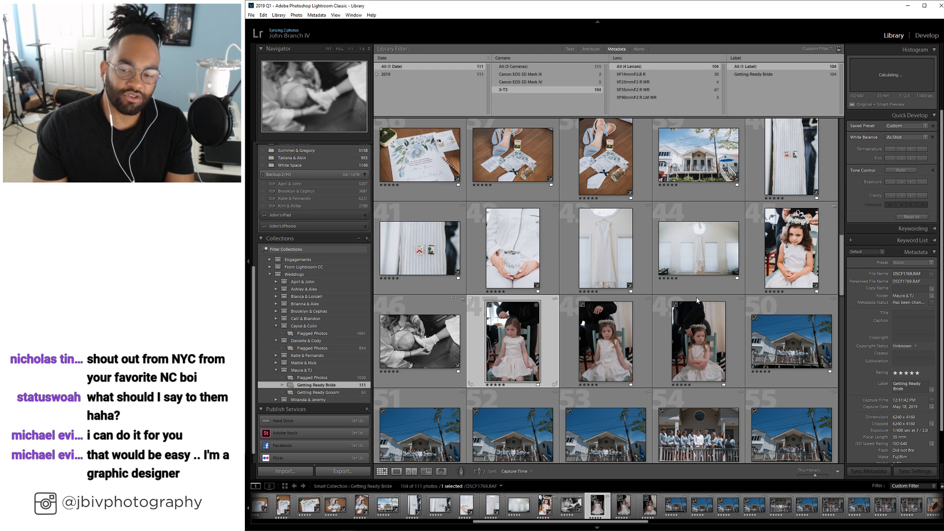
{"action": "key", "text": "d"}
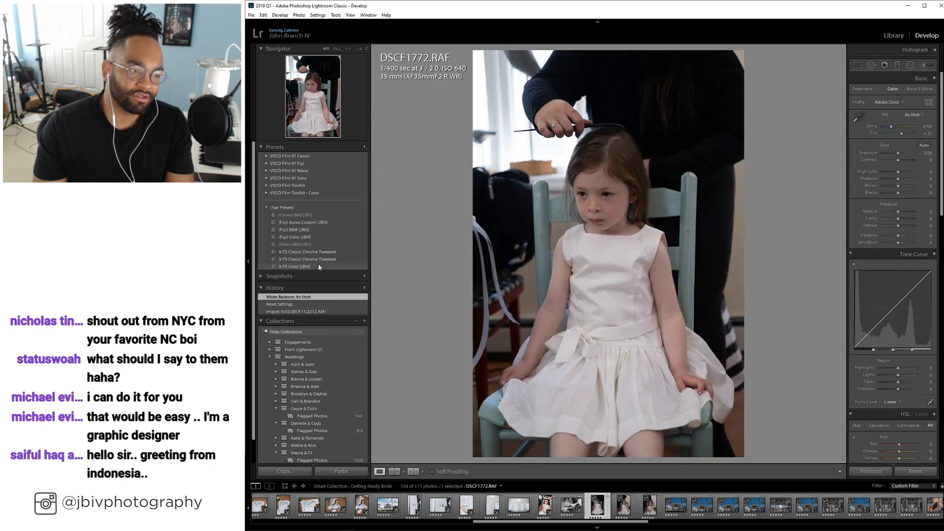
{"action": "left_click", "coordinate": [320, 267]}
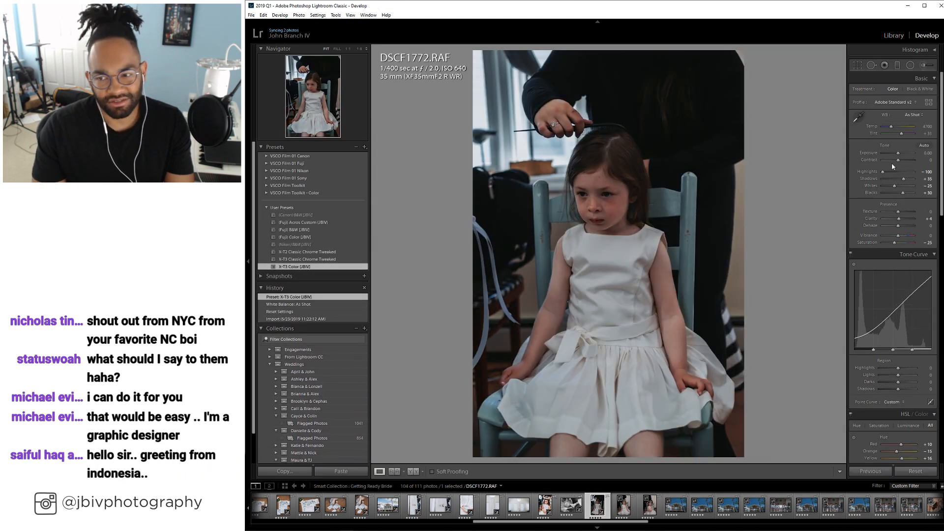
{"action": "scroll", "coordinate": [909, 155], "scroll_direction": "up", "scroll_amount": 5}
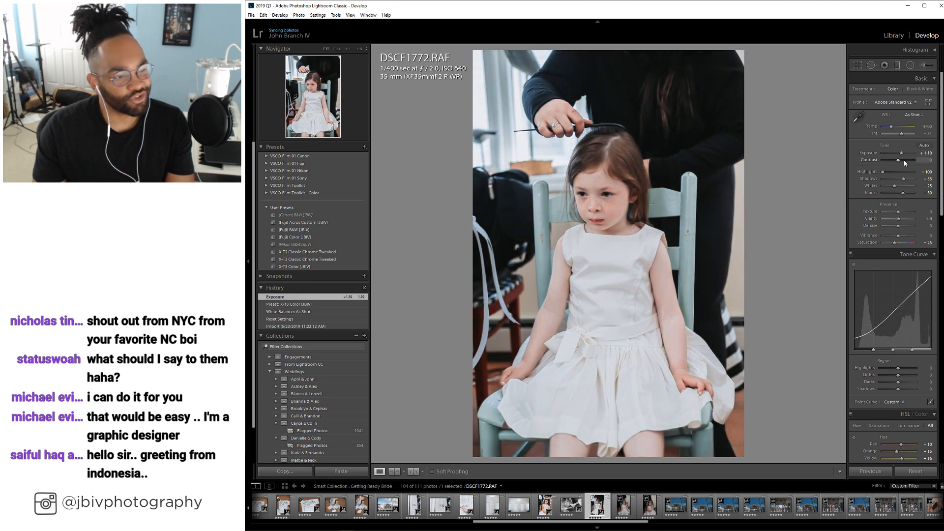
Copy the develop settings of the edited hair-combing photo from the Library grid, keeping the preselected set of adjustments.
{"action": "left_click", "coordinate": [894, 35]}
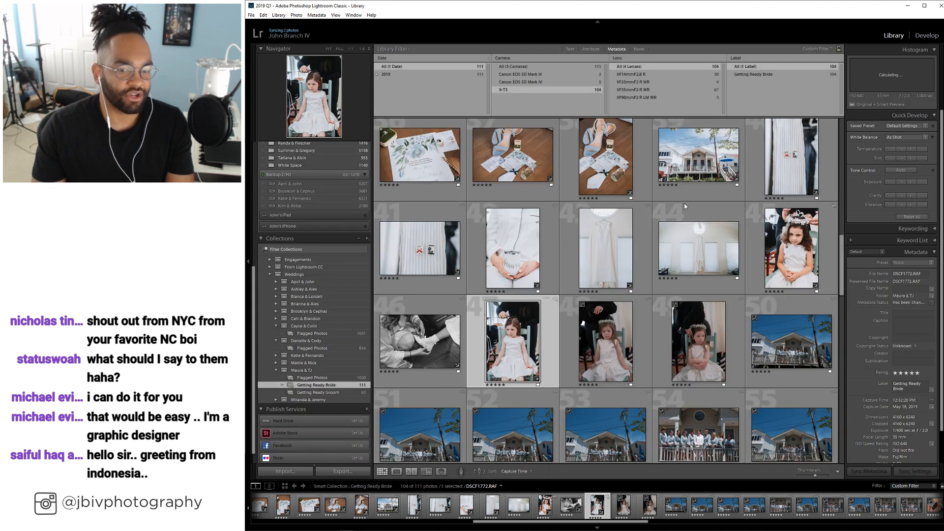
{"action": "right_click", "coordinate": [507, 334]}
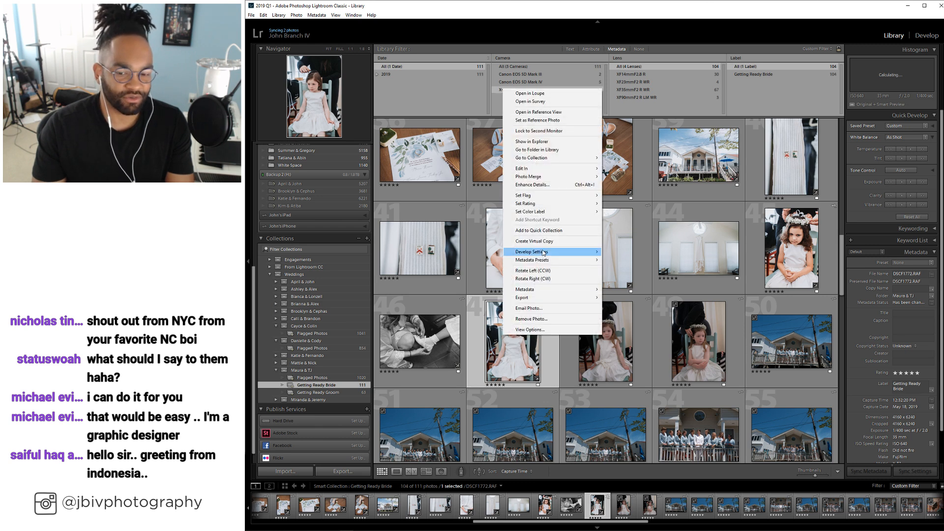
{"action": "mouse_move", "coordinate": [544, 253]}
{"action": "left_click", "coordinate": [628, 271]}
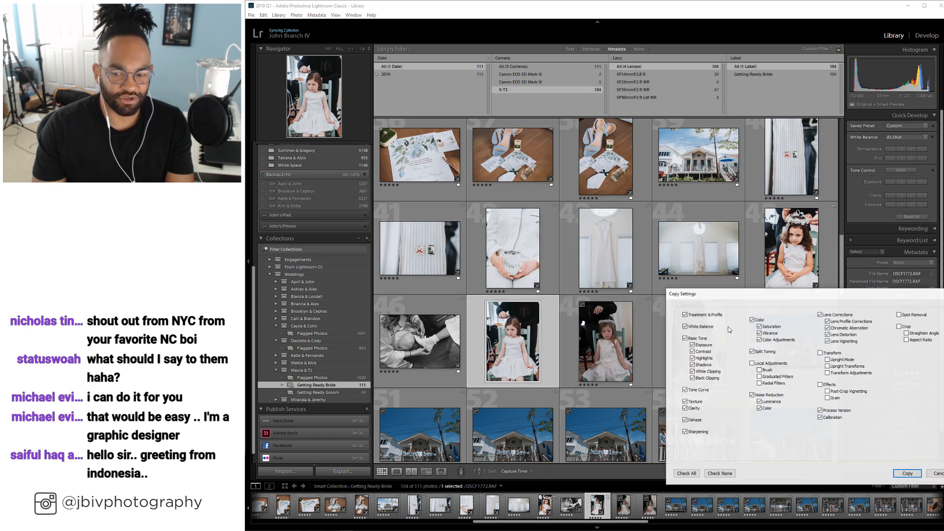
{"action": "left_click", "coordinate": [908, 474]}
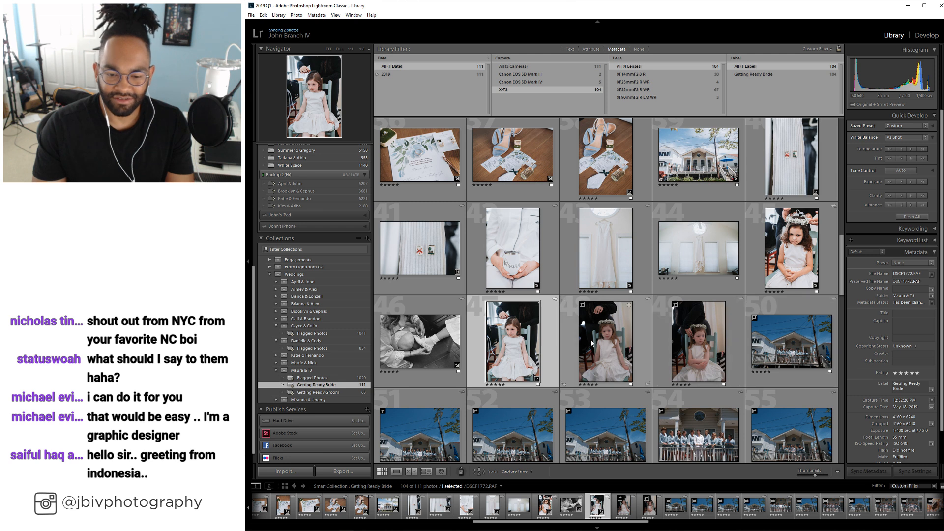
Paste the copied develop settings onto the two neighbouring portraits of the girl in the flower crown, DSCF1777.RAF and DSCF1781.RAF.
{"action": "key", "text": "Right"}
{"action": "left_click", "coordinate": [666, 353], "text": "shift"}
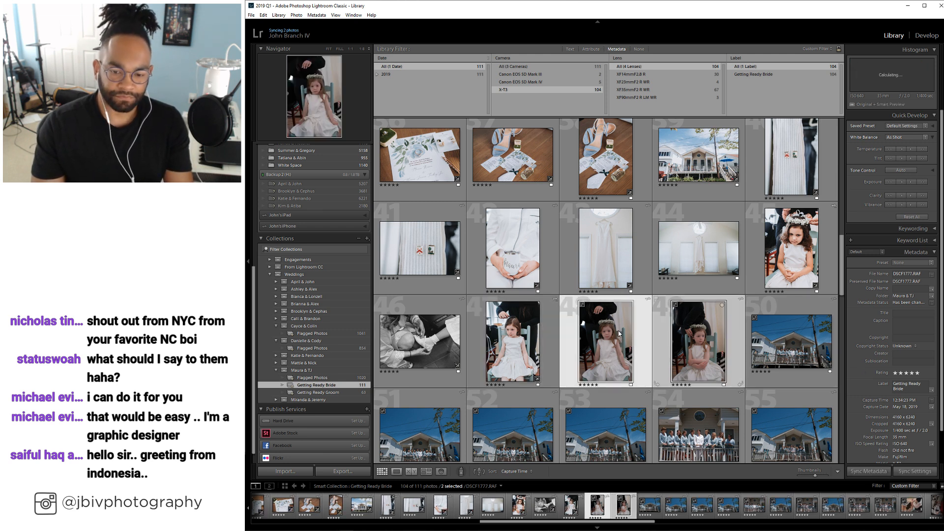
{"action": "right_click", "coordinate": [667, 353]}
{"action": "mouse_move", "coordinate": [676, 204]}
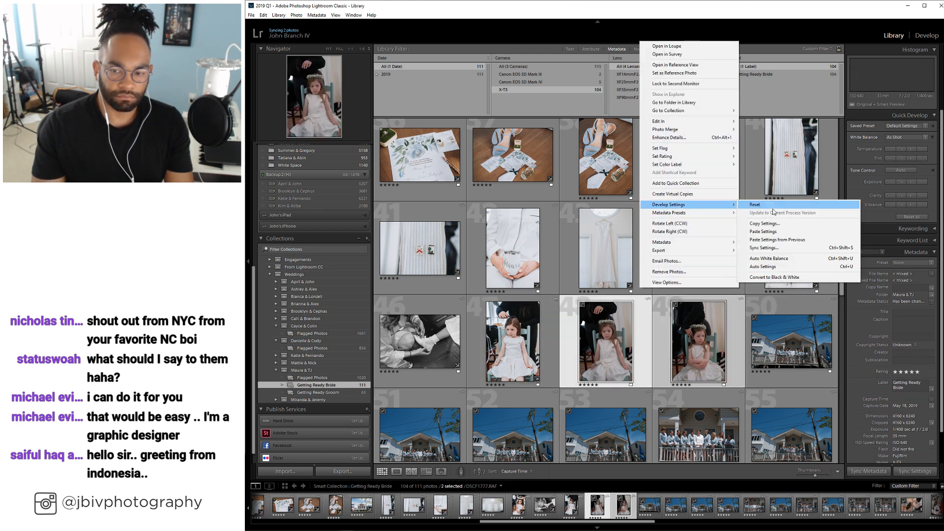
{"action": "left_click", "coordinate": [774, 232]}
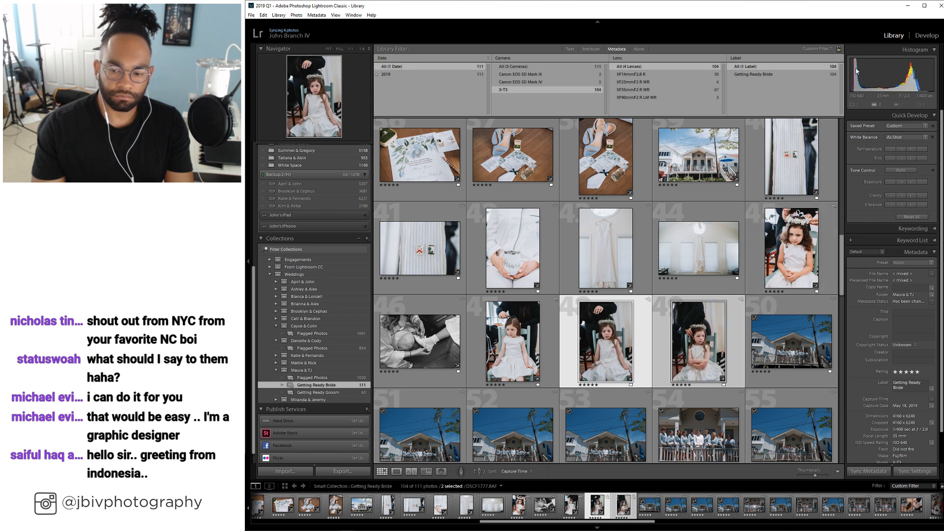
Compare the two flower-crown portraits in Develop and clear the star rating of DSCF1777.RAF to drop it from the collection.
{"action": "left_click", "coordinate": [913, 37]}
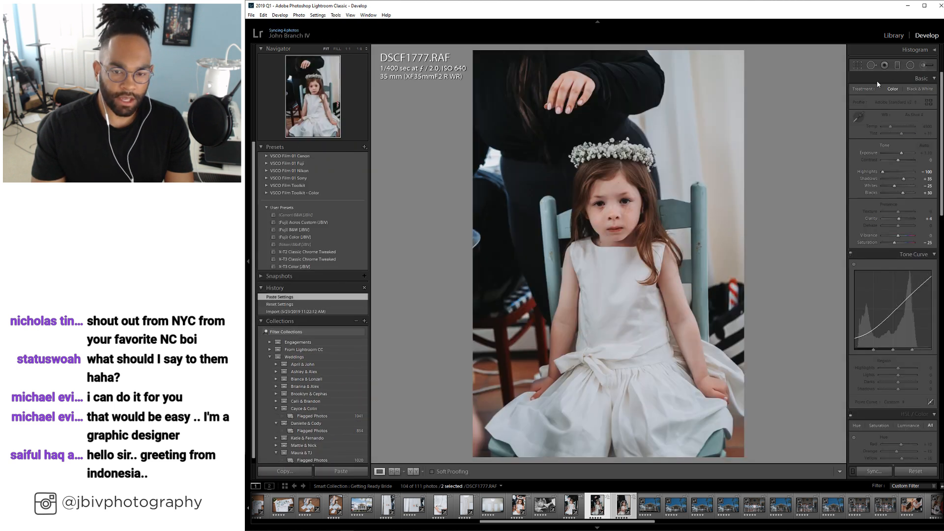
{"action": "key", "text": "Right"}
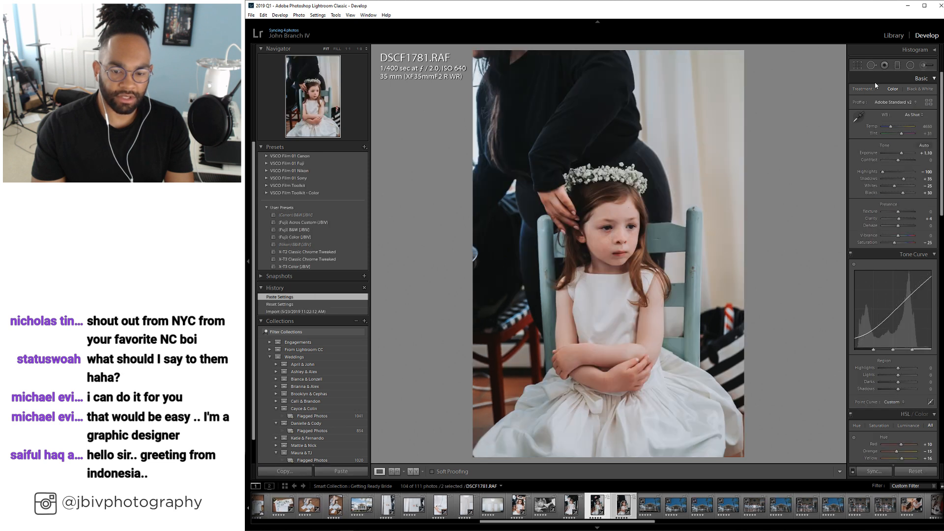
{"action": "key", "text": "0"}
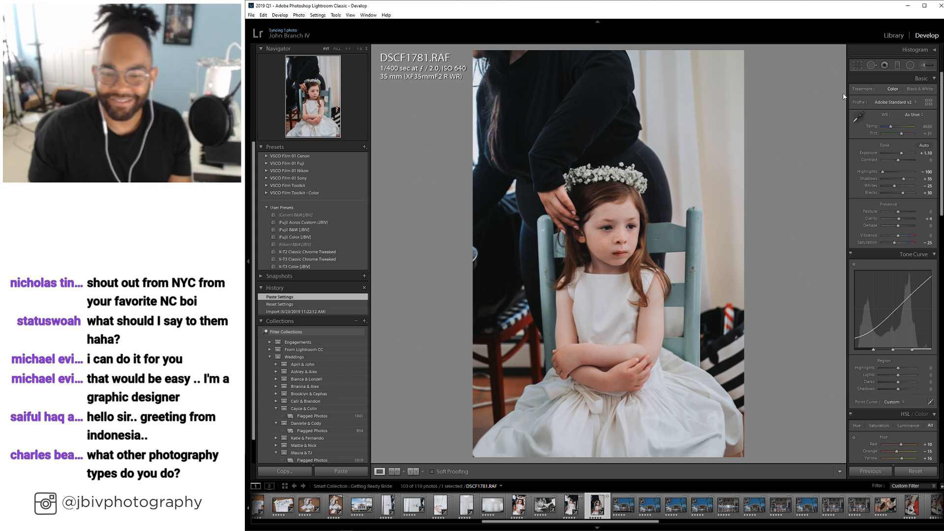
Adjust the crossed-arms portrait DSCF1781.RAF to temperature 4700, tint +36 and exposure +1.40, and set DSCF1772.RAF to tint +36.
{"action": "left_click_drag", "start_coordinate": [902, 153], "coordinate": [893, 128]}
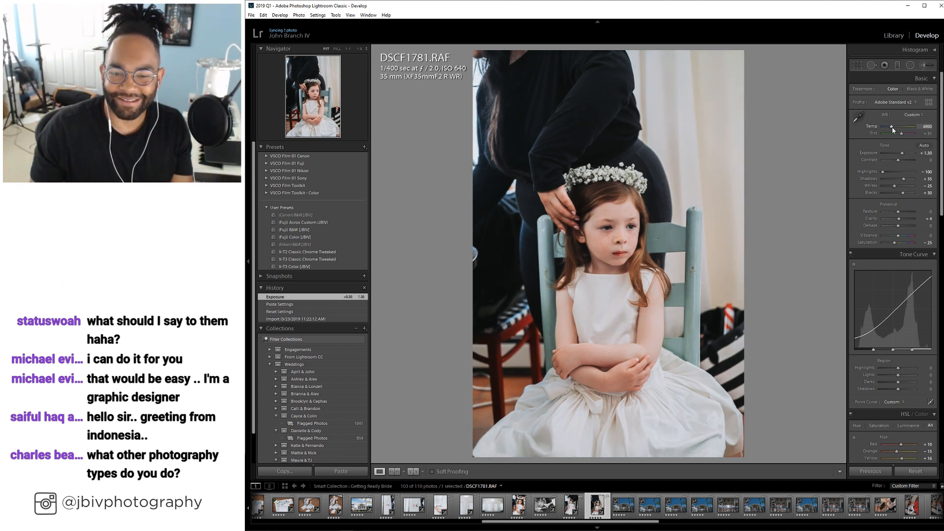
{"action": "key", "text": "Down"}
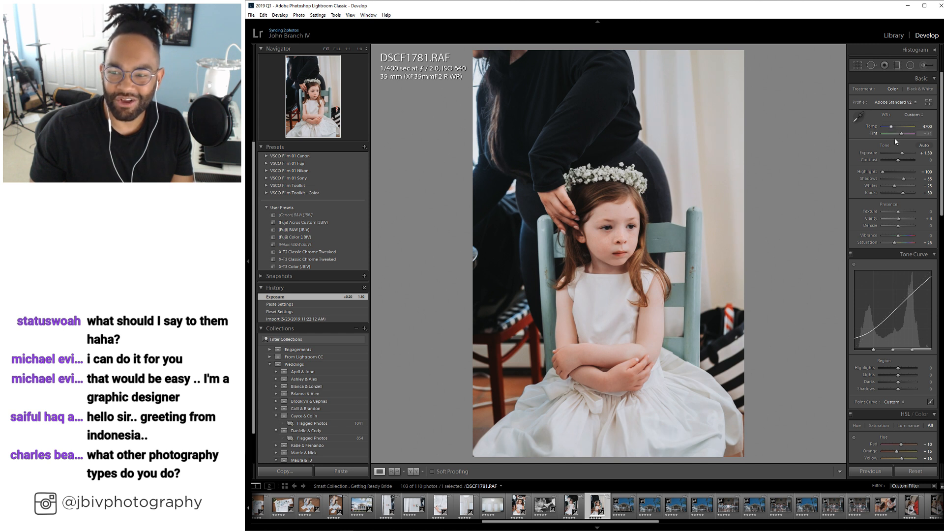
{"action": "key", "text": "Up"}
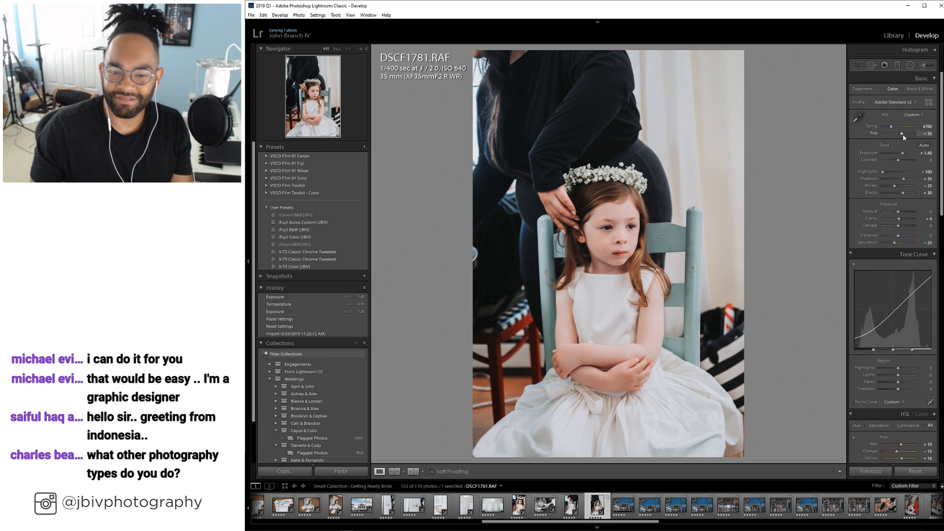
{"action": "key", "text": "Left"}
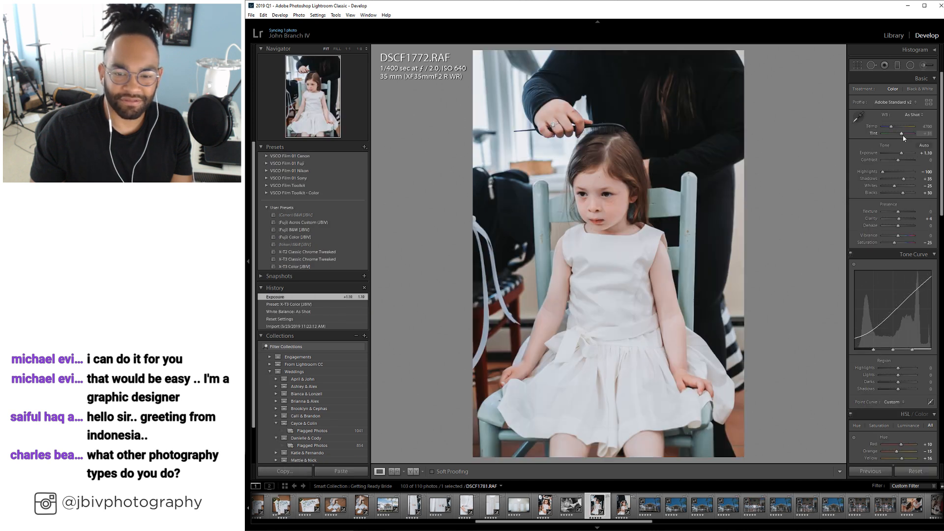
Open the first bridesmaids-on-the-porch photo, DSCF0708.RAF, in Develop and apply the X-T3 Color [JBIV] preset.
{"action": "left_click", "coordinate": [893, 36]}
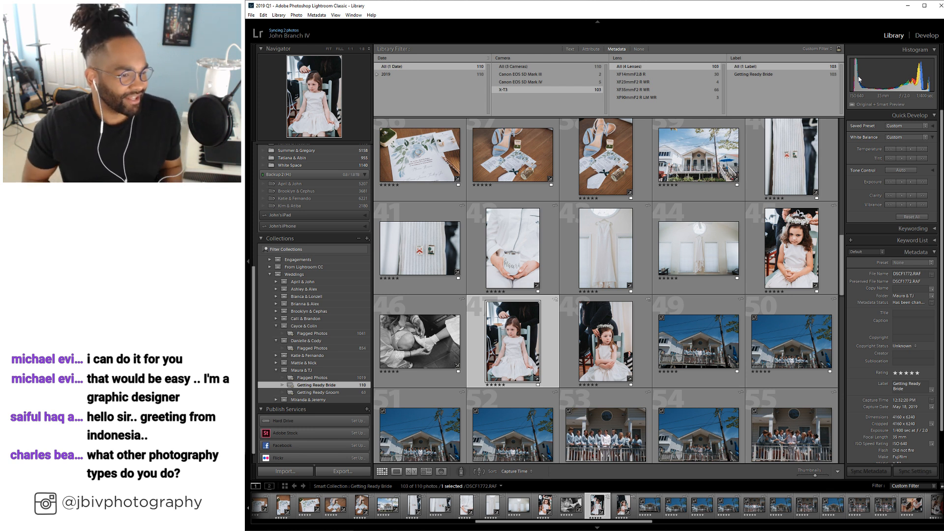
{"action": "scroll", "coordinate": [635, 256], "scroll_direction": "down", "scroll_amount": 3}
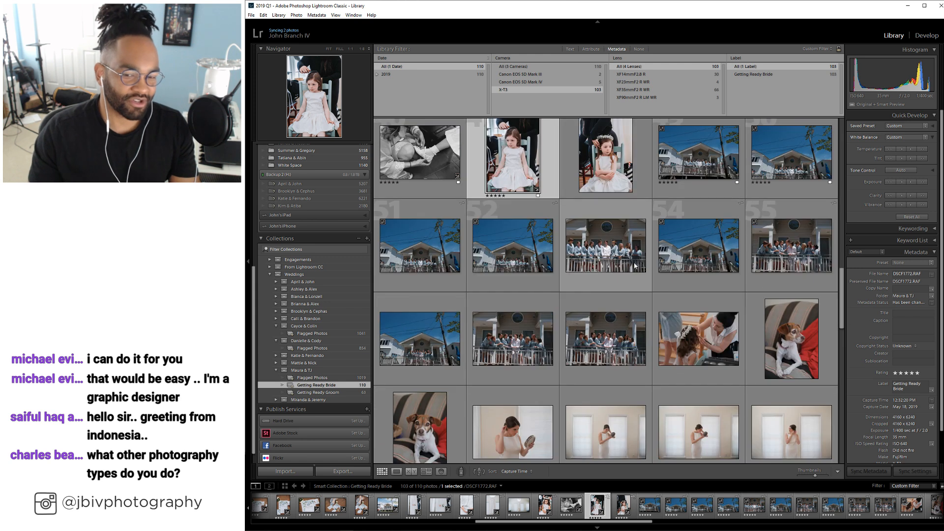
{"action": "left_click", "coordinate": [685, 190]}
{"action": "key", "text": "d"}
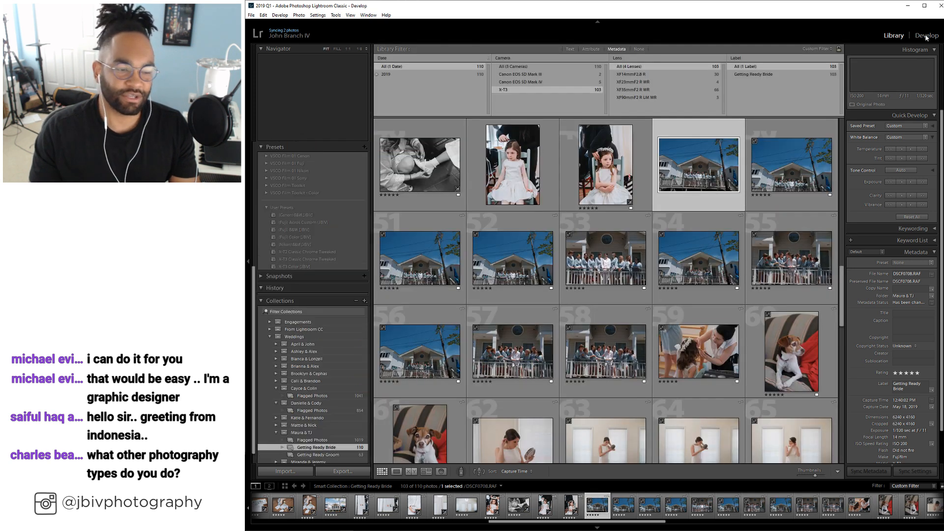
{"action": "left_click", "coordinate": [315, 266]}
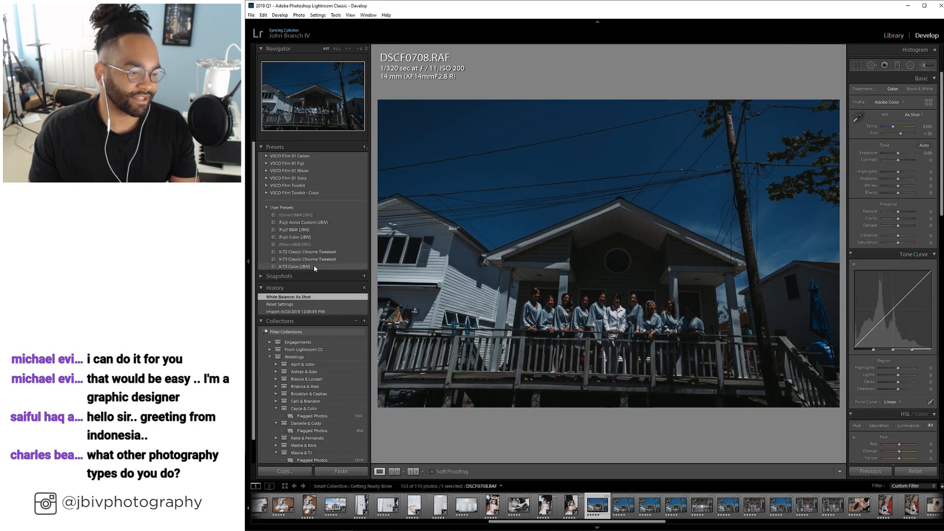
Level DSCF0708.RAF with the Upright correction and crop it slightly tighter at the original aspect ratio, centring the house.
{"action": "scroll", "coordinate": [874, 332], "scroll_direction": "down", "scroll_amount": 10}
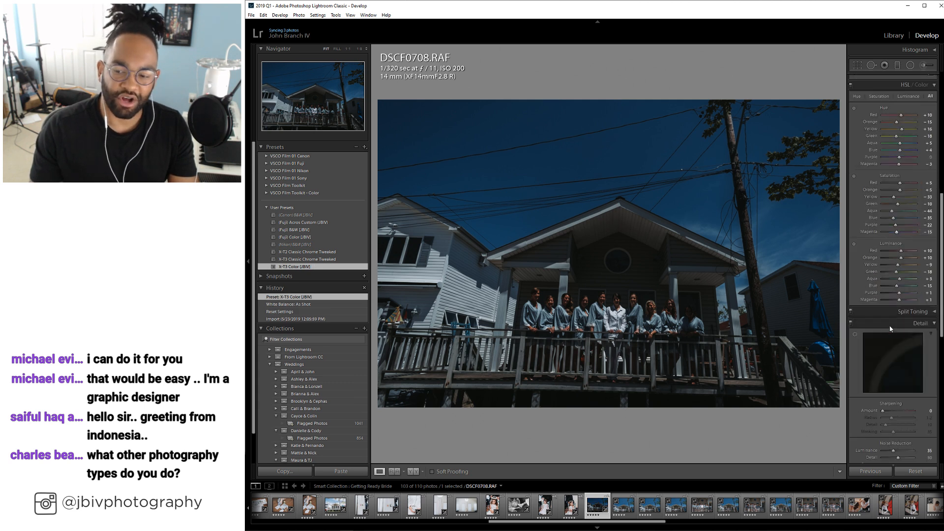
{"action": "left_click", "coordinate": [873, 331]}
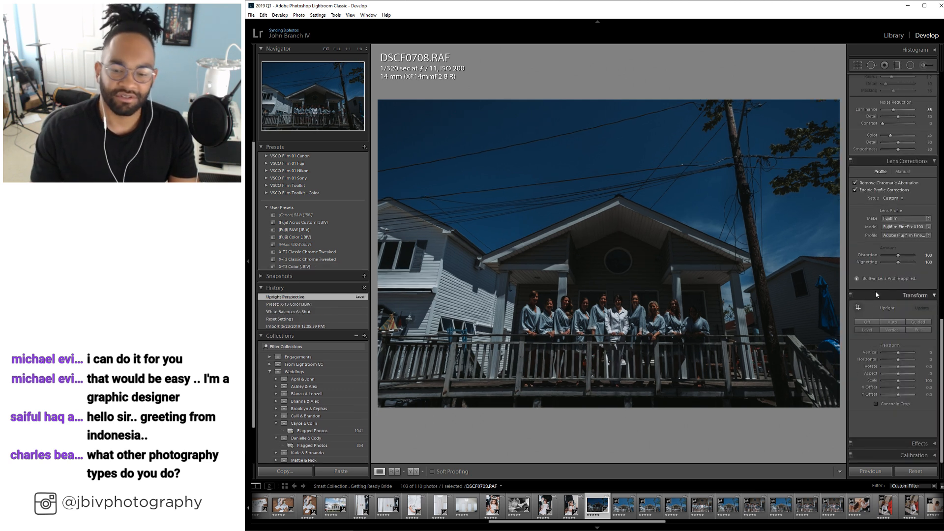
{"action": "scroll", "coordinate": [875, 291], "scroll_direction": "up", "scroll_amount": 10}
{"action": "left_click", "coordinate": [857, 65]}
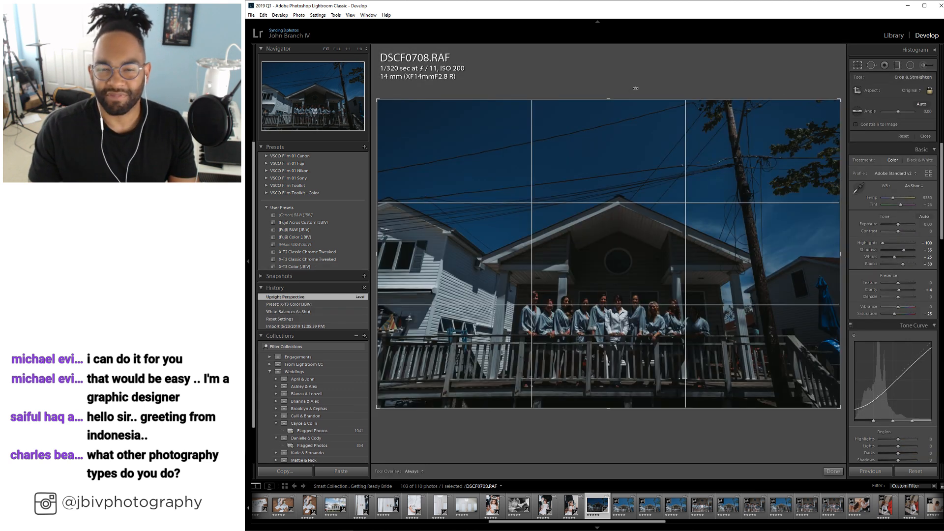
{"action": "left_click_drag", "start_coordinate": [610, 107], "coordinate": [611, 113]}
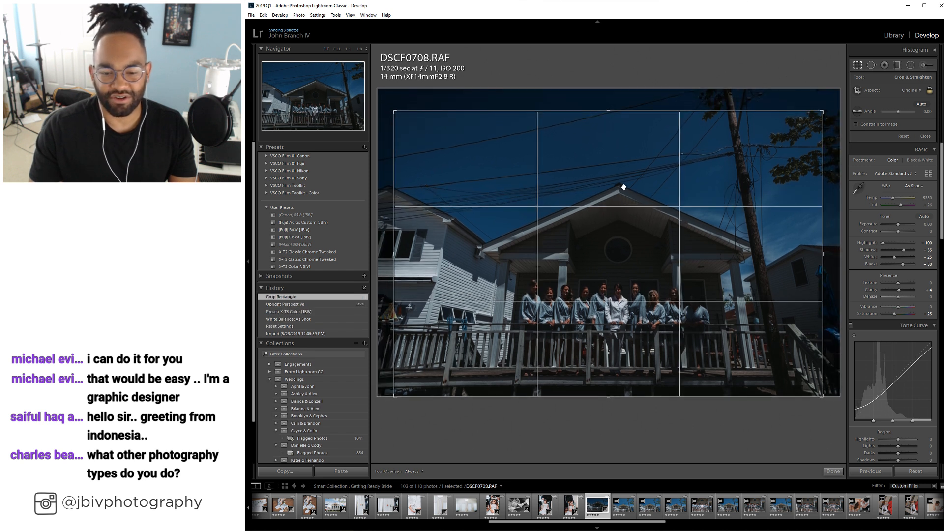
{"action": "left_click_drag", "start_coordinate": [622, 188], "coordinate": [613, 190]}
{"action": "key", "text": "Return"}
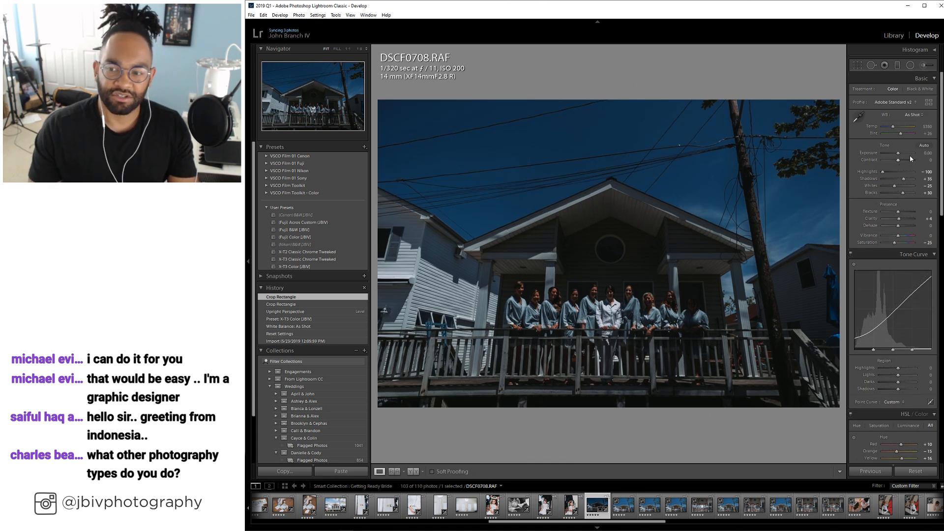
Raise the exposure of the porch photo DSCF0708.RAF to +1.60 and set its tint to +31.
{"action": "scroll", "coordinate": [908, 154], "scroll_direction": "up", "scroll_amount": 5}
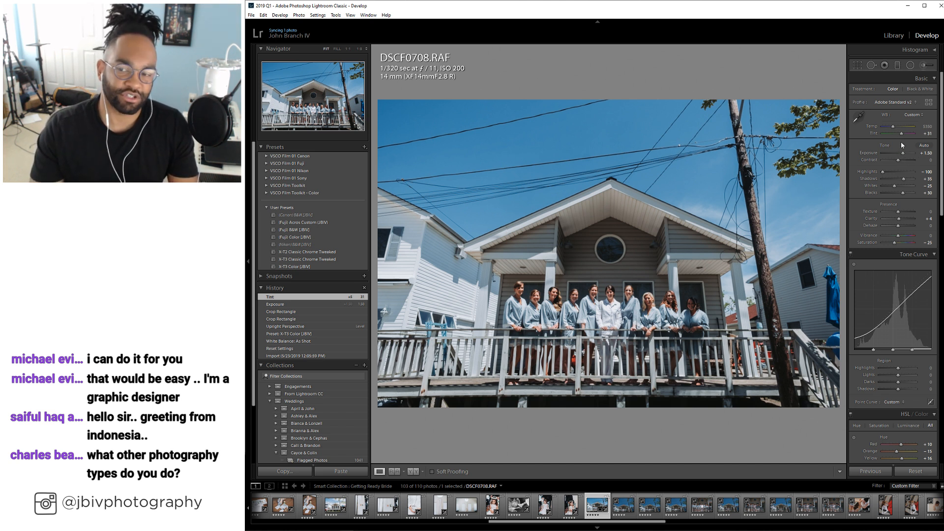
{"action": "key", "text": "Up"}
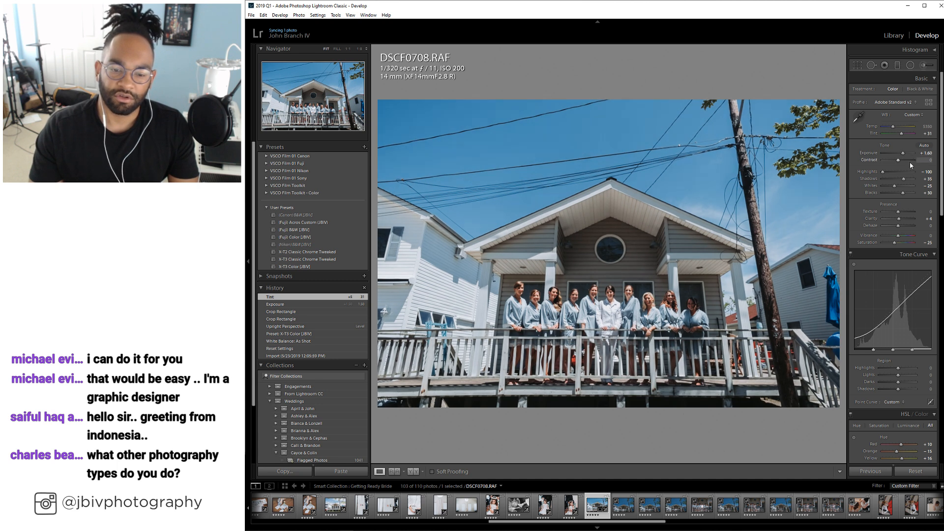
Copy the develop settings of the edited porch photo DSCF0708.RAF from the Library grid, keeping the preselected adjustments.
{"action": "left_click", "coordinate": [896, 37]}
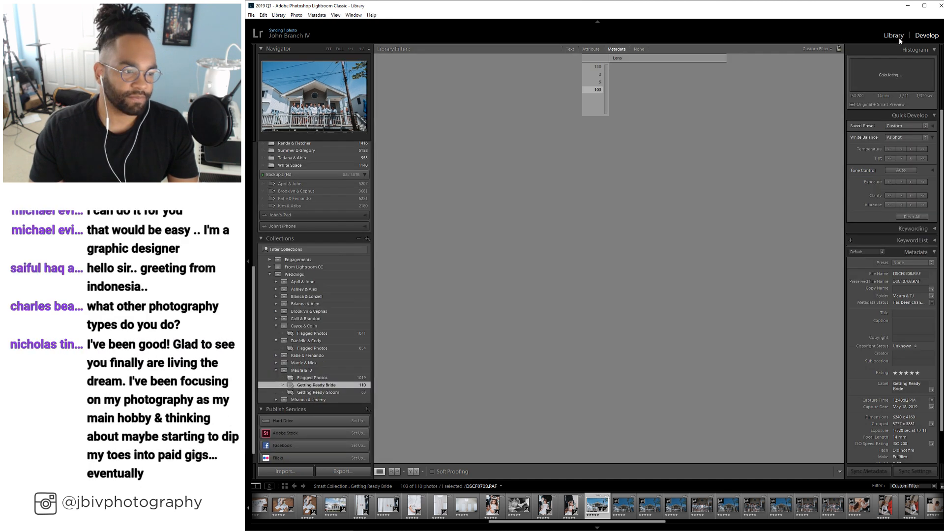
{"action": "right_click", "coordinate": [695, 178]}
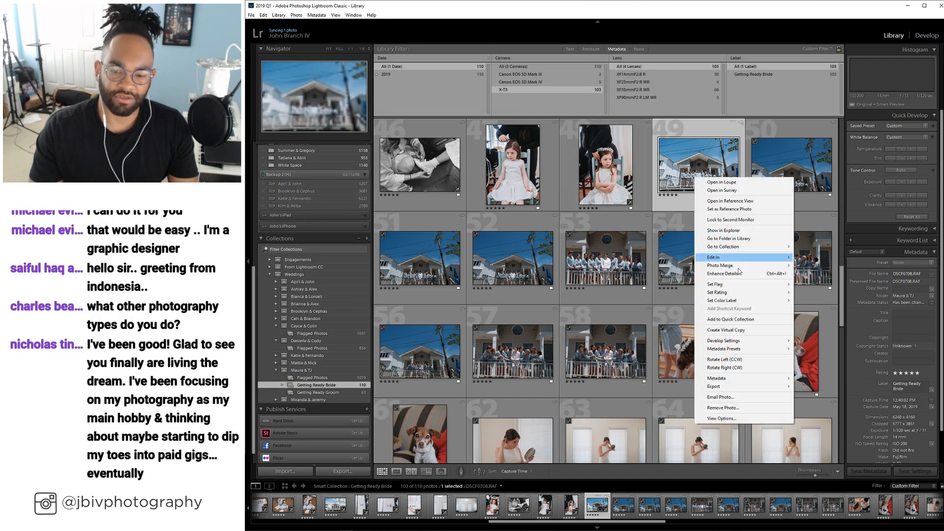
{"action": "mouse_move", "coordinate": [738, 341]}
{"action": "left_click", "coordinate": [831, 362]}
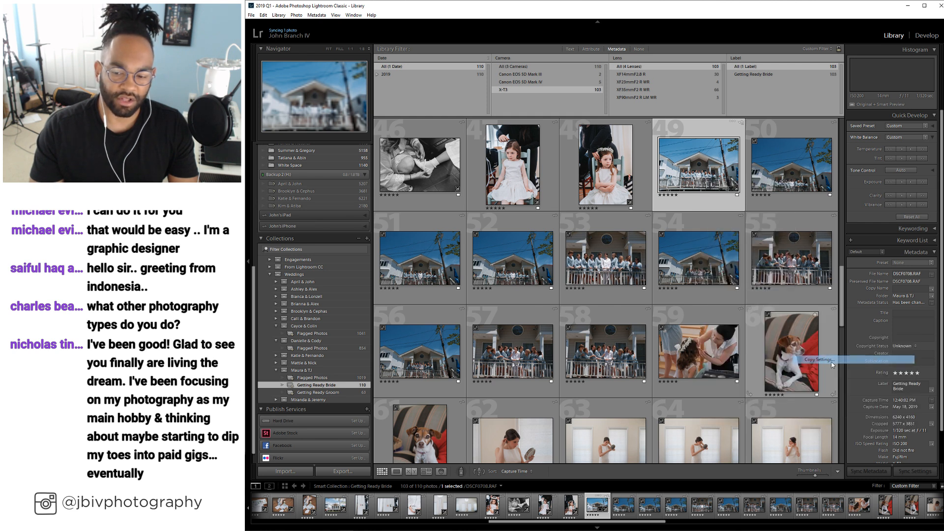
{"action": "left_click", "coordinate": [900, 475]}
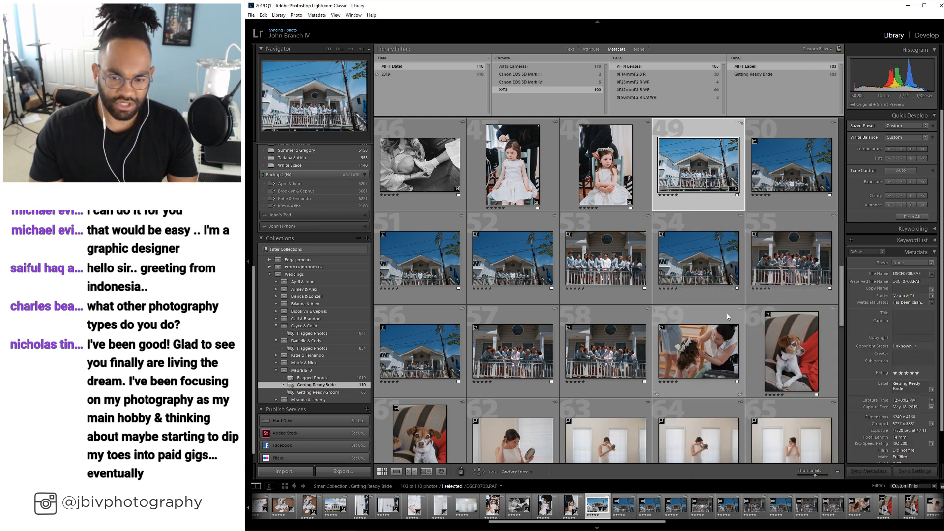
Extend the selection through the last photo of the porch series and paste the copied develop settings onto all of them.
{"action": "left_click", "coordinate": [619, 359], "text": "shift"}
{"action": "right_click", "coordinate": [604, 348]}
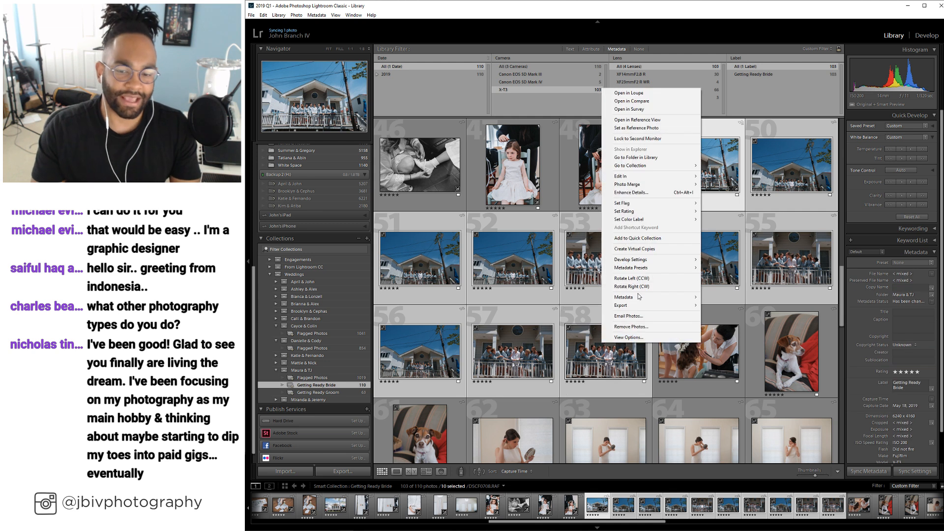
{"action": "mouse_move", "coordinate": [652, 259]}
{"action": "left_click", "coordinate": [728, 287]}
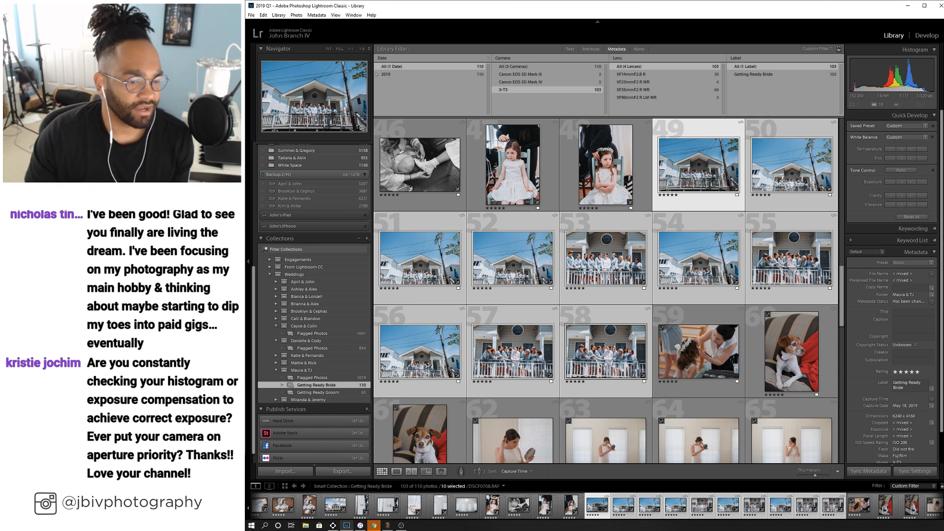
Level the wide porch photo DSCF0712.RAF with the Upright correction and lower its exposure to +1.30.
{"action": "scroll", "coordinate": [309, 239], "scroll_direction": "up", "scroll_amount": 5}
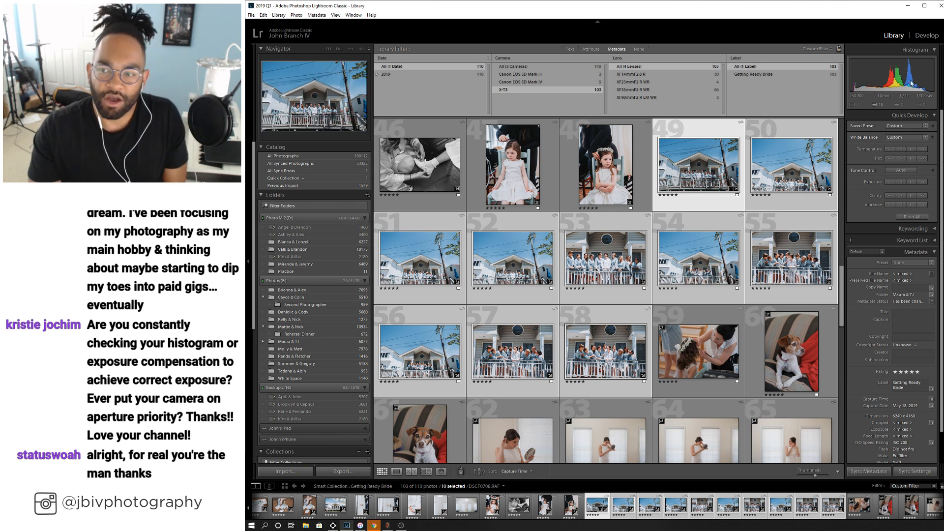
{"action": "left_click", "coordinate": [927, 36]}
{"action": "key", "text": "Right"}
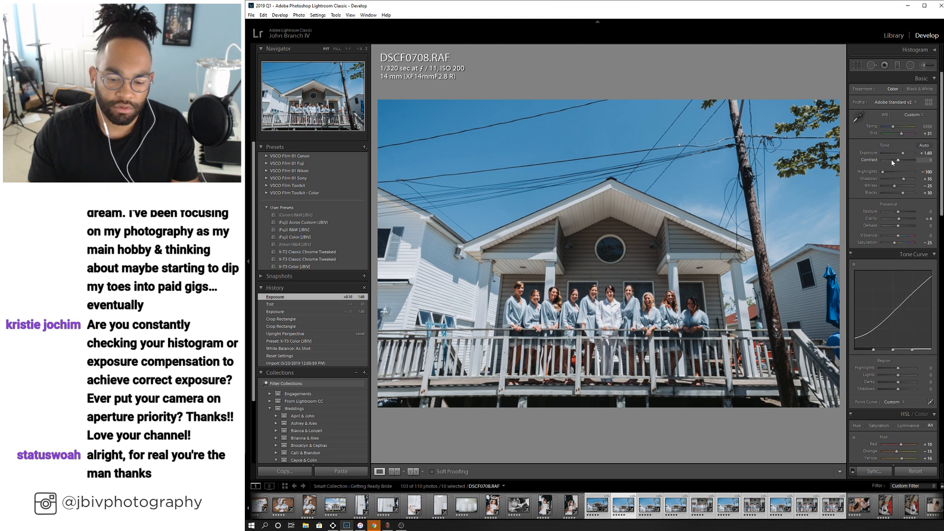
{"action": "scroll", "coordinate": [886, 236], "scroll_direction": "down", "scroll_amount": 8}
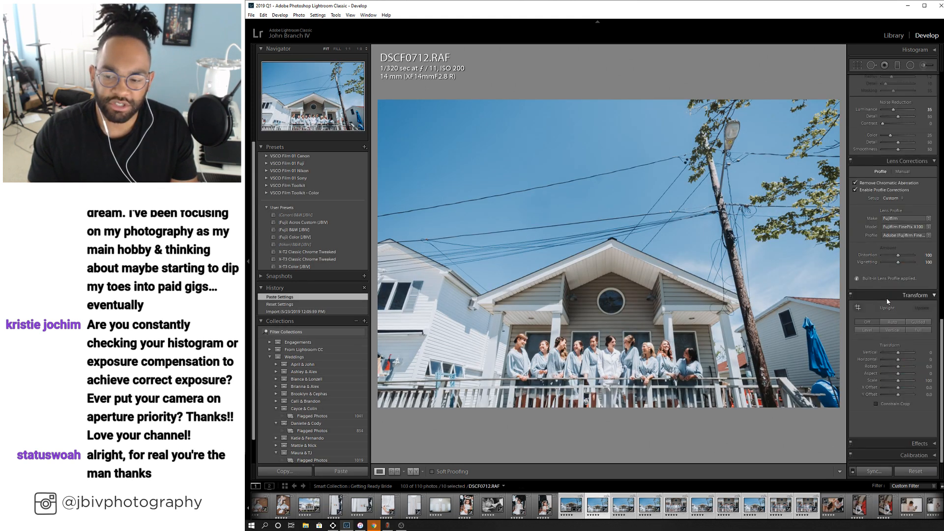
{"action": "left_click", "coordinate": [868, 330]}
{"action": "scroll", "coordinate": [885, 274], "scroll_direction": "up", "scroll_amount": 8}
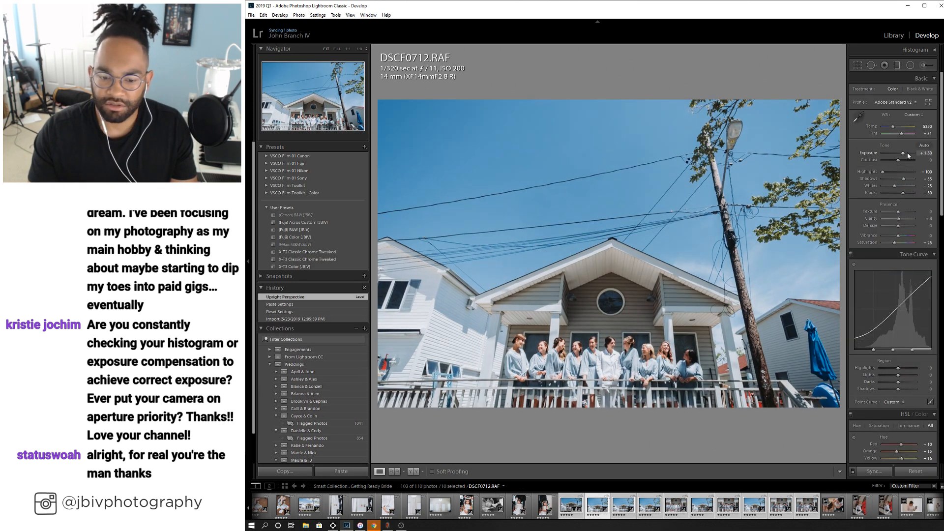
{"action": "left_click_drag", "start_coordinate": [901, 136], "coordinate": [900, 133]}
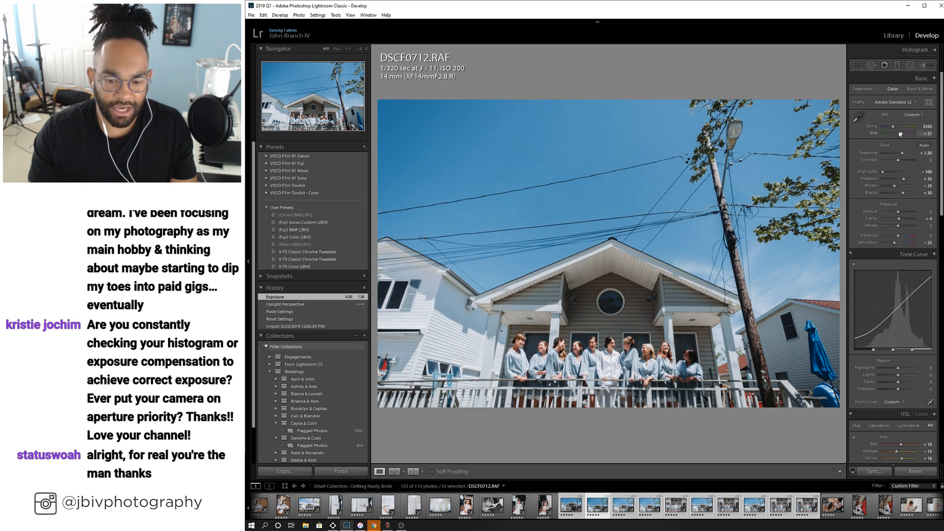
Lower the exposure of the next porch photo, DSCF0717.RAF, to +1.40 and apply the (Fuji) B&W [JBIV] preset to it.
{"action": "key", "text": "Right"}
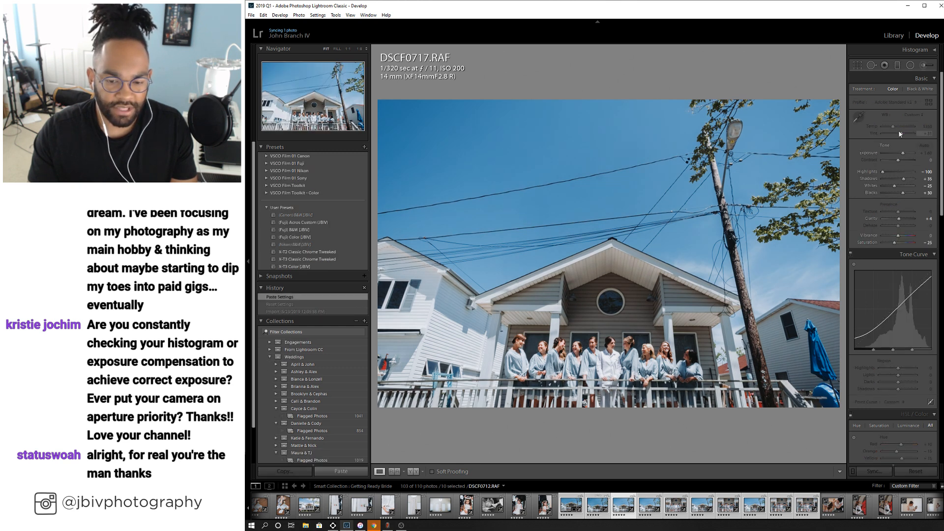
{"action": "left_click_drag", "start_coordinate": [903, 153], "coordinate": [902, 153]}
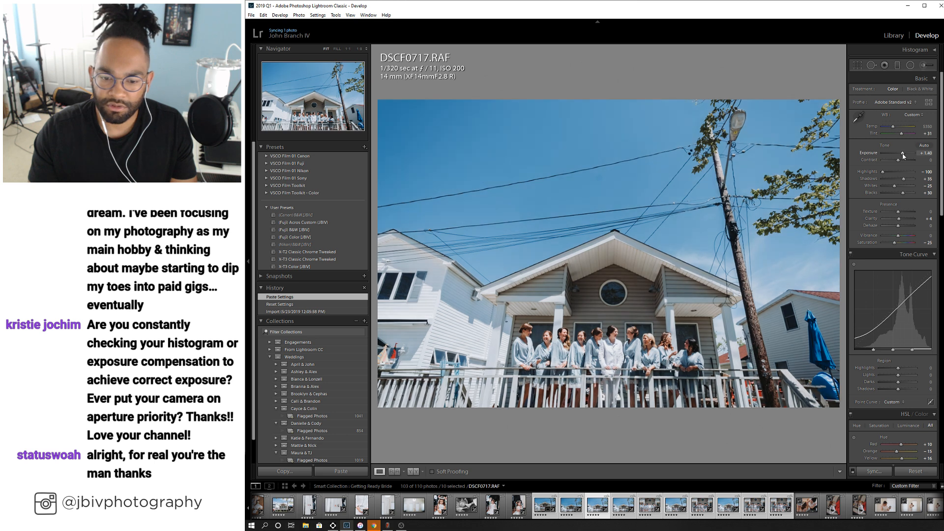
{"action": "left_click", "coordinate": [294, 230]}
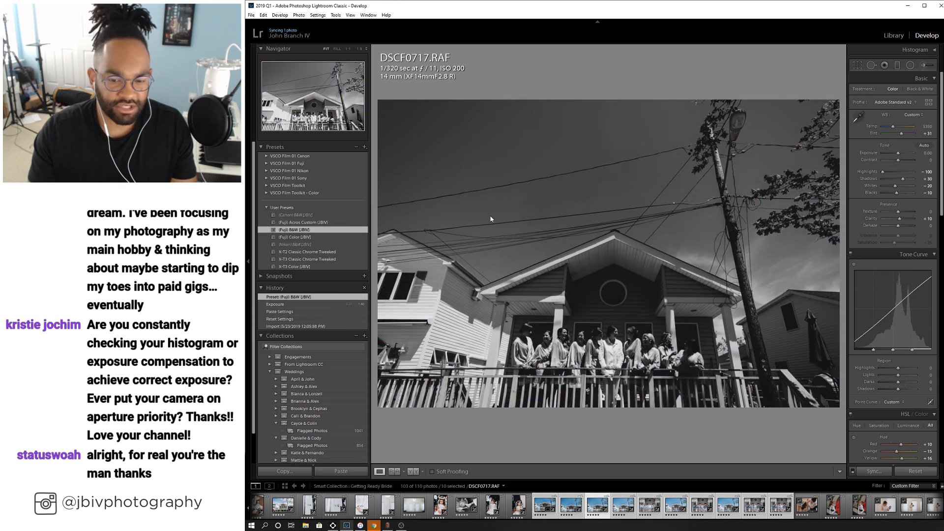
Set highlights to −80, shadows to +50 and exposure to +1.10 on the black-and-white photo DSCF0717.RAF, and crop it tighter around the porch.
{"action": "left_click_drag", "start_coordinate": [891, 174], "coordinate": [889, 172]}
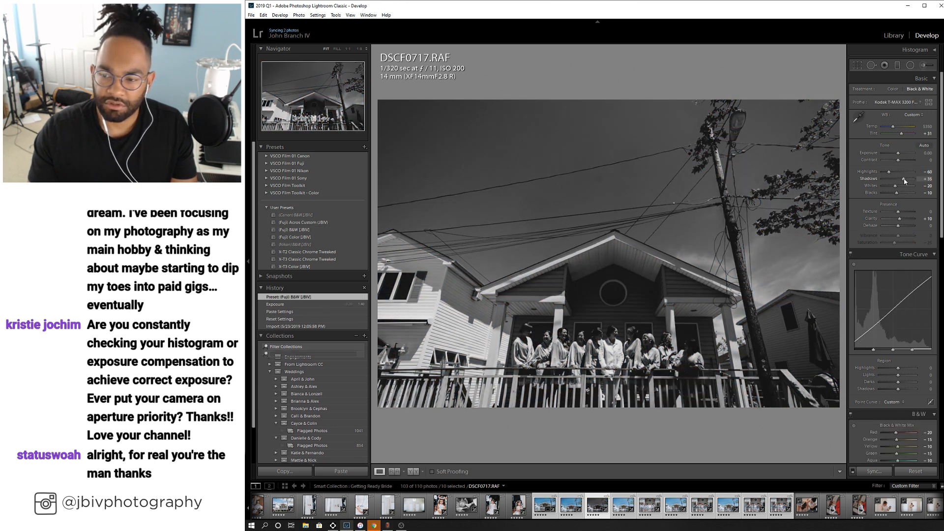
{"action": "left_click", "coordinate": [902, 153]}
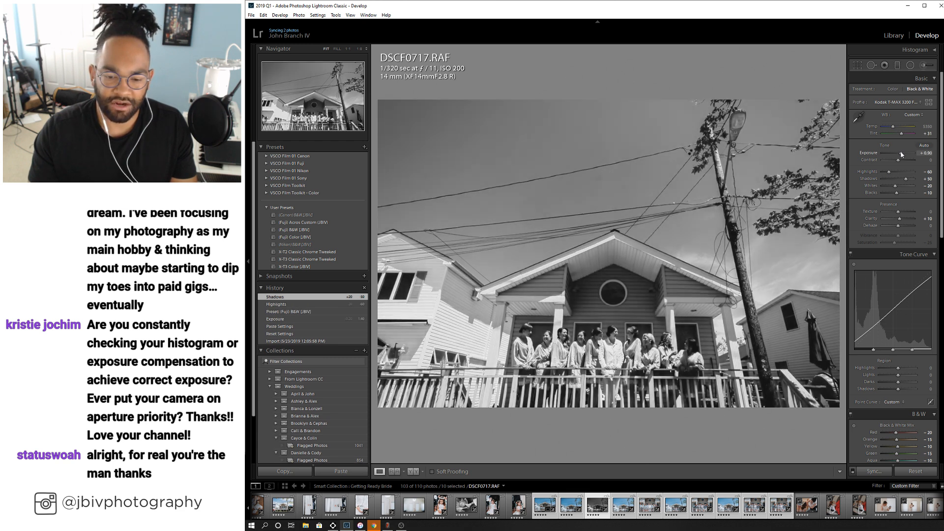
{"action": "key", "text": "r"}
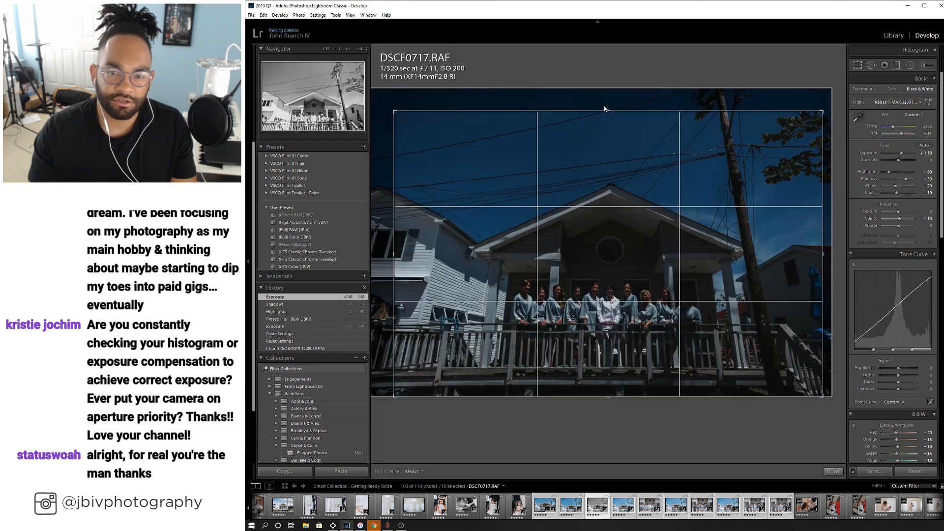
{"action": "left_click_drag", "start_coordinate": [610, 93], "coordinate": [609, 109]}
{"action": "left_click_drag", "start_coordinate": [609, 138], "coordinate": [609, 146]}
{"action": "key", "text": "r"}
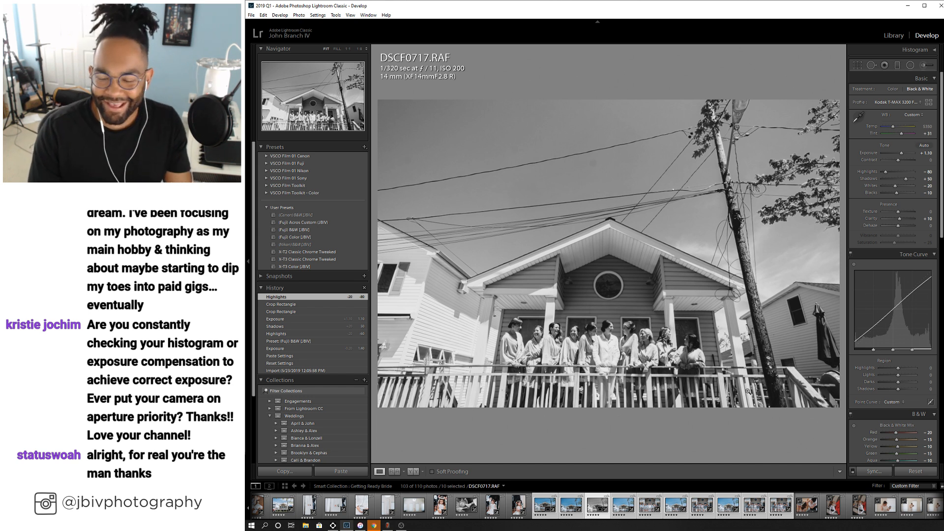
Level the next porch photo, DSCF0722.RAF, with the Upright correction and lower its exposure to +1.30.
{"action": "key", "text": "Right"}
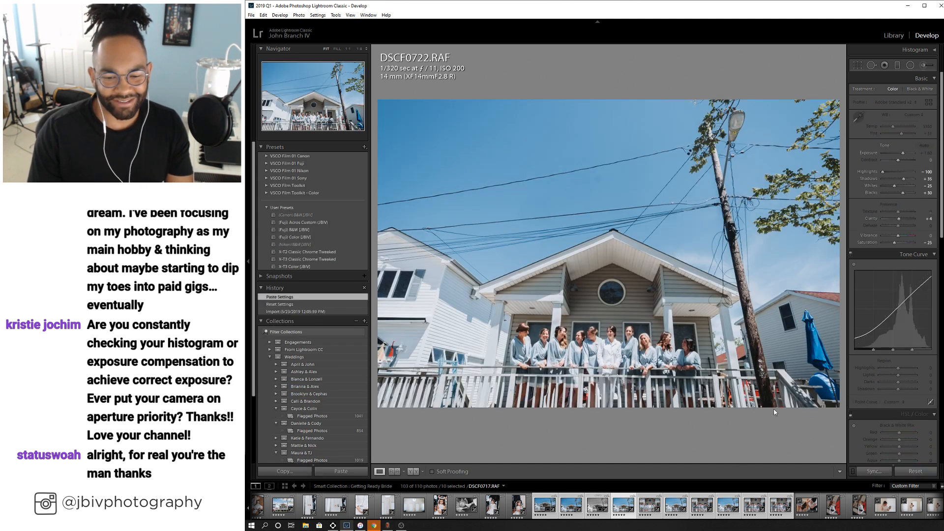
{"action": "scroll", "coordinate": [861, 393], "scroll_direction": "down", "scroll_amount": 10}
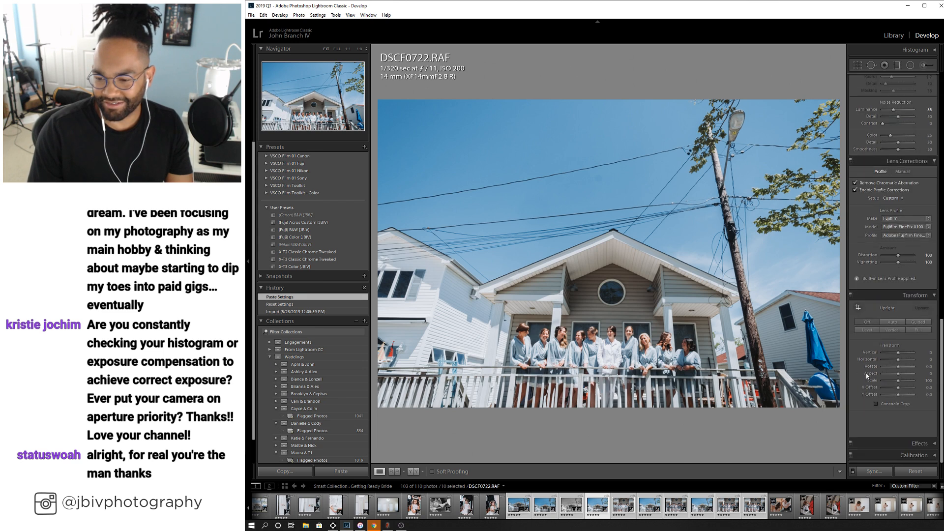
{"action": "left_click", "coordinate": [868, 330]}
{"action": "scroll", "coordinate": [891, 136], "scroll_direction": "up", "scroll_amount": 10}
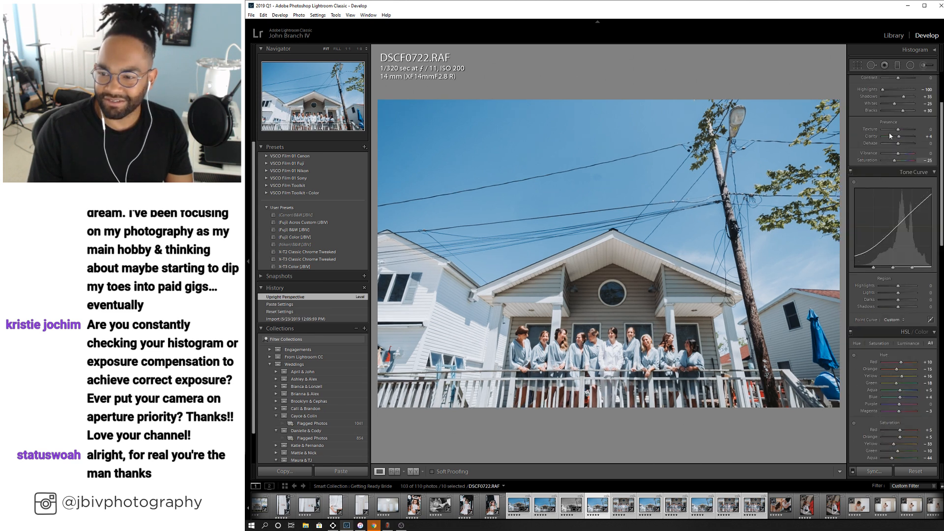
{"action": "scroll", "coordinate": [889, 136], "scroll_direction": "up", "scroll_amount": 3}
{"action": "left_click_drag", "start_coordinate": [904, 155], "coordinate": [902, 156]}
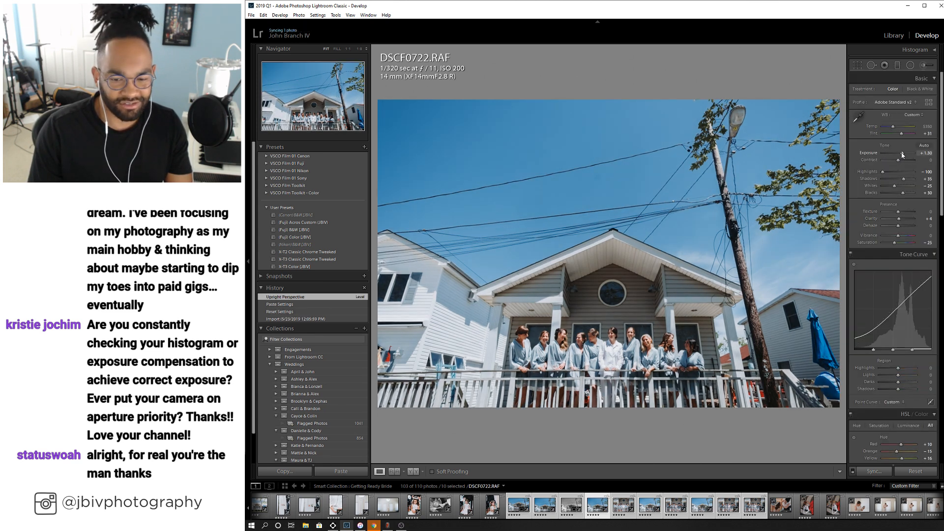
Crop DSCF0722.RAF slightly tighter at the original aspect ratio, trimming some sky above the house.
{"action": "left_click", "coordinate": [857, 65]}
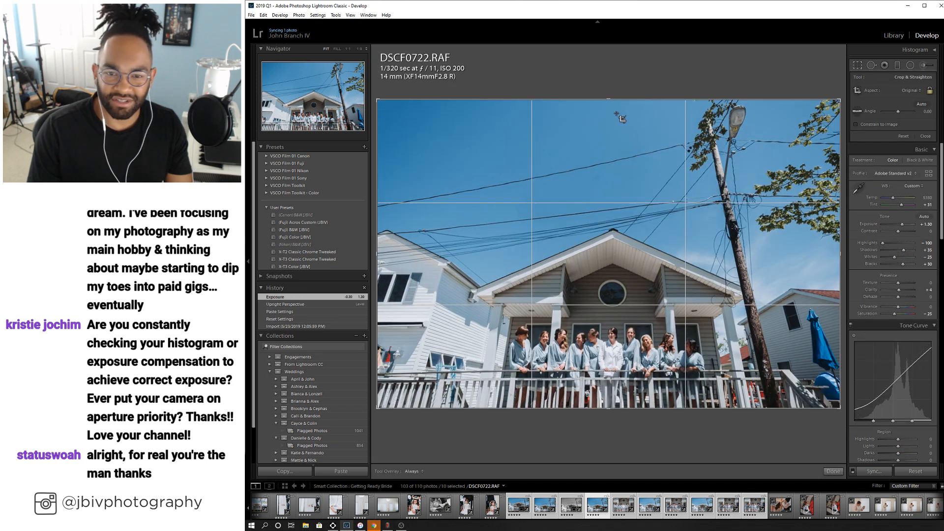
{"action": "left_click_drag", "start_coordinate": [609, 101], "coordinate": [609, 109]}
{"action": "left_click_drag", "start_coordinate": [624, 162], "coordinate": [621, 162]}
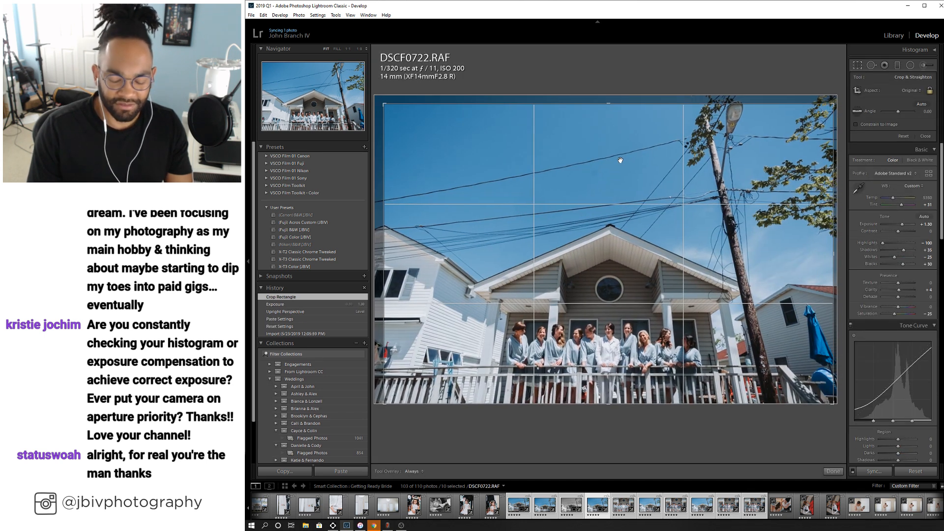
{"action": "key", "text": "Return"}
Level the closer group photo DSCF1786.RAF with the Upright correction and crop it slightly tighter around the bridesmaids.
{"action": "key", "text": "Right"}
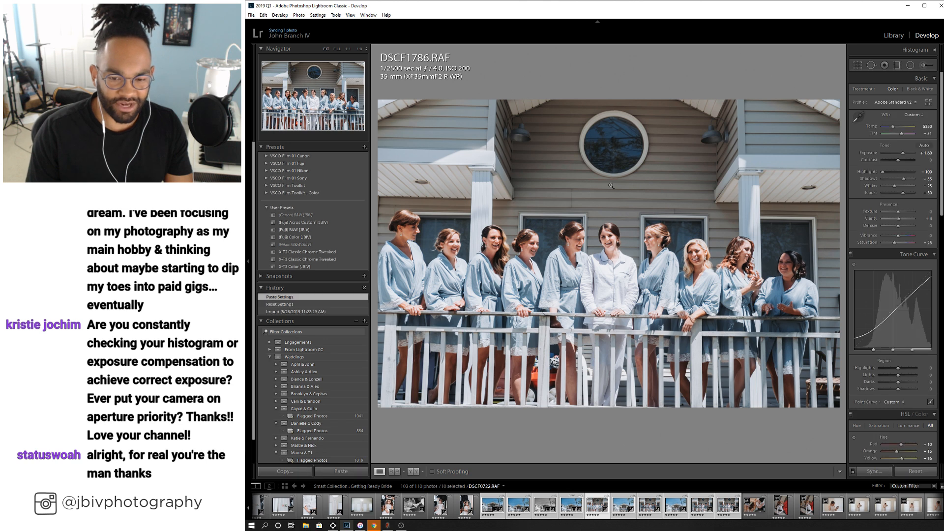
{"action": "scroll", "coordinate": [869, 329], "scroll_direction": "down", "scroll_amount": 10}
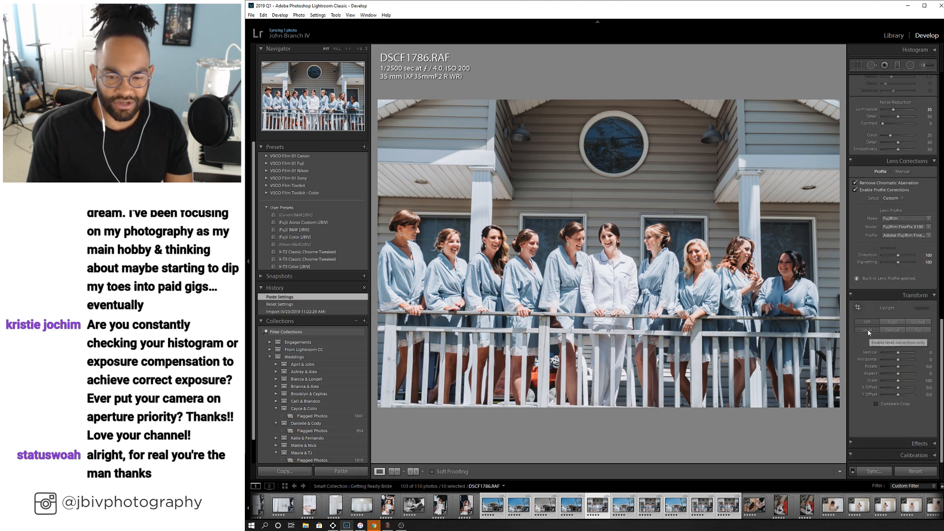
{"action": "left_click", "coordinate": [868, 330]}
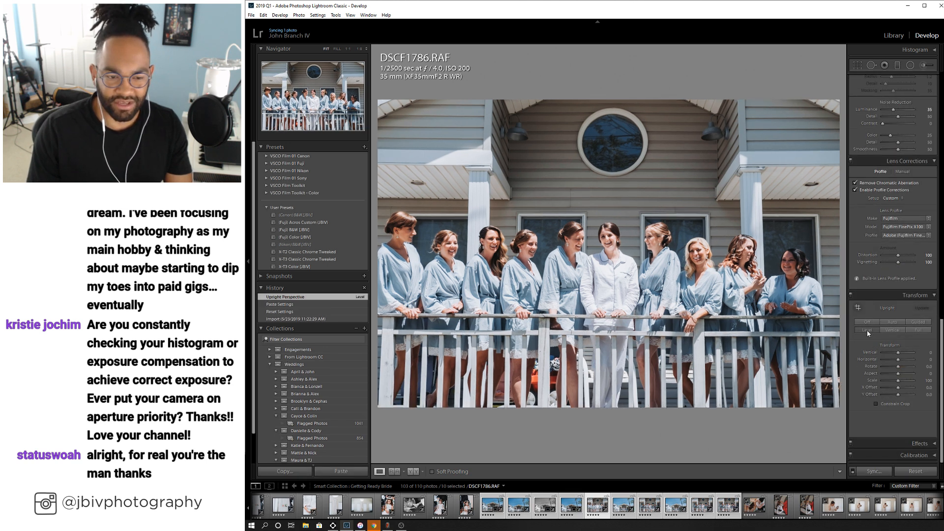
{"action": "left_click", "coordinate": [858, 67]}
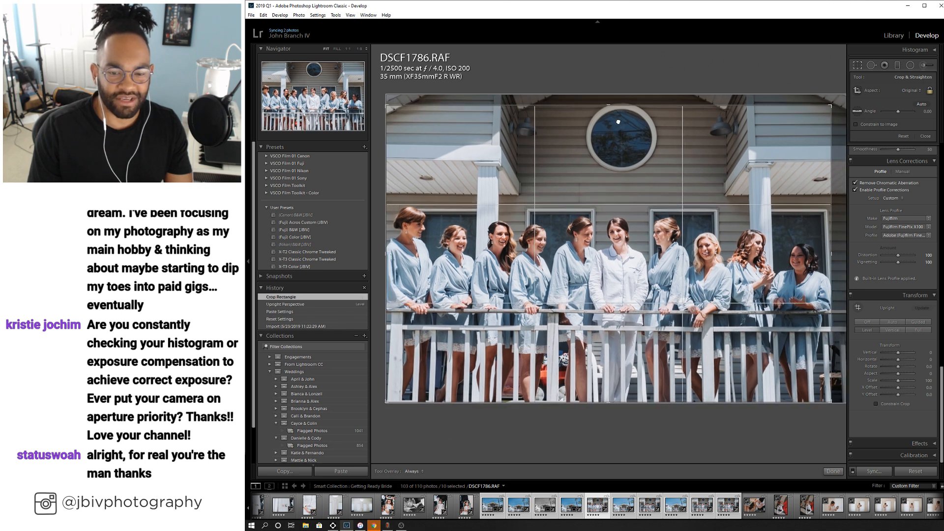
{"action": "left_click_drag", "start_coordinate": [619, 121], "coordinate": [609, 104]}
{"action": "key", "text": "Return"}
Level the wide porch photo DSCF0727.RAF with the Upright correction and set its exposure to +1.40 and shadows to +40.
{"action": "key", "text": "Right"}
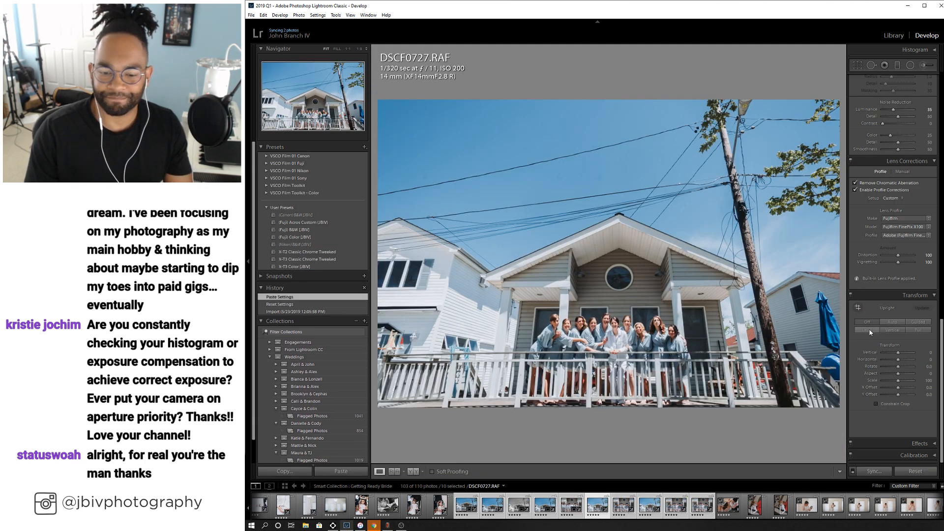
{"action": "left_click", "coordinate": [868, 330]}
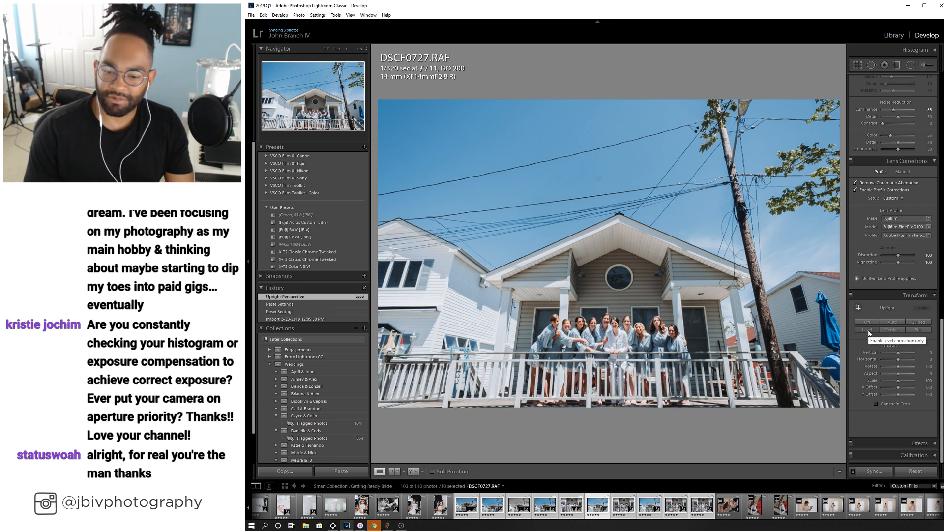
{"action": "scroll", "coordinate": [871, 310], "scroll_direction": "up", "scroll_amount": 10}
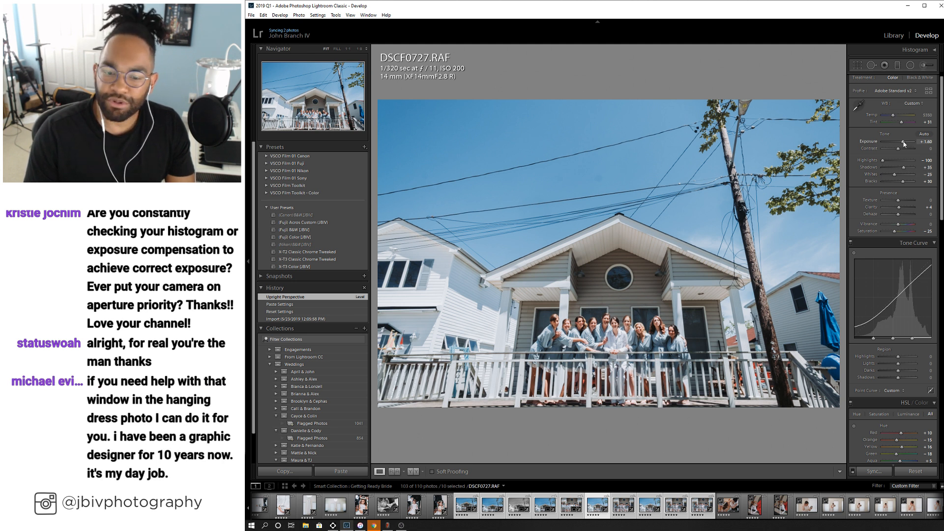
{"action": "left_click_drag", "start_coordinate": [903, 142], "coordinate": [902, 142]}
{"action": "scroll", "coordinate": [884, 219], "scroll_direction": "down", "scroll_amount": 6}
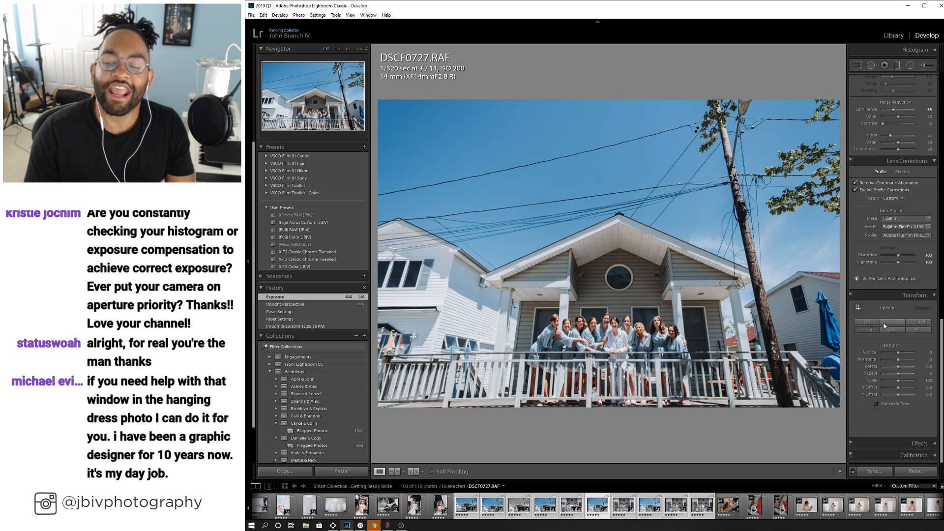
{"action": "scroll", "coordinate": [881, 265], "scroll_direction": "up", "scroll_amount": 6}
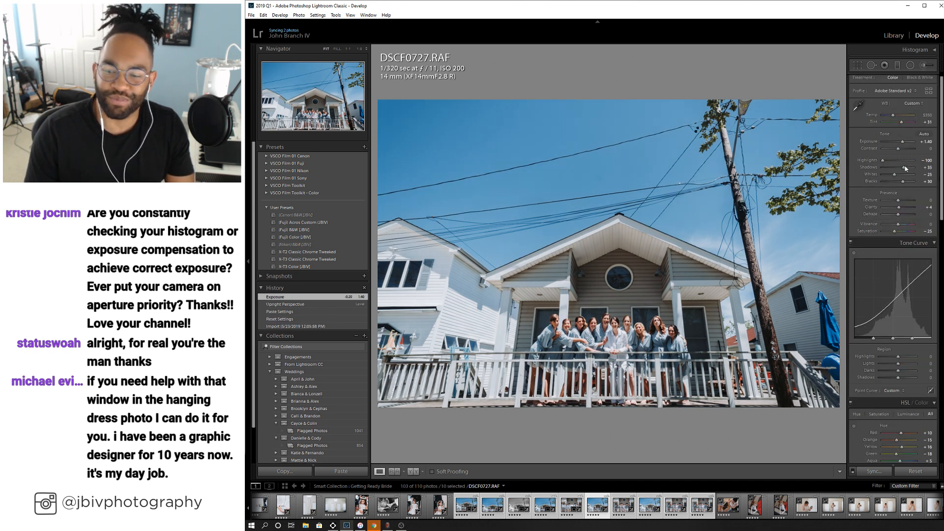
{"action": "left_click_drag", "start_coordinate": [906, 168], "coordinate": [907, 170]}
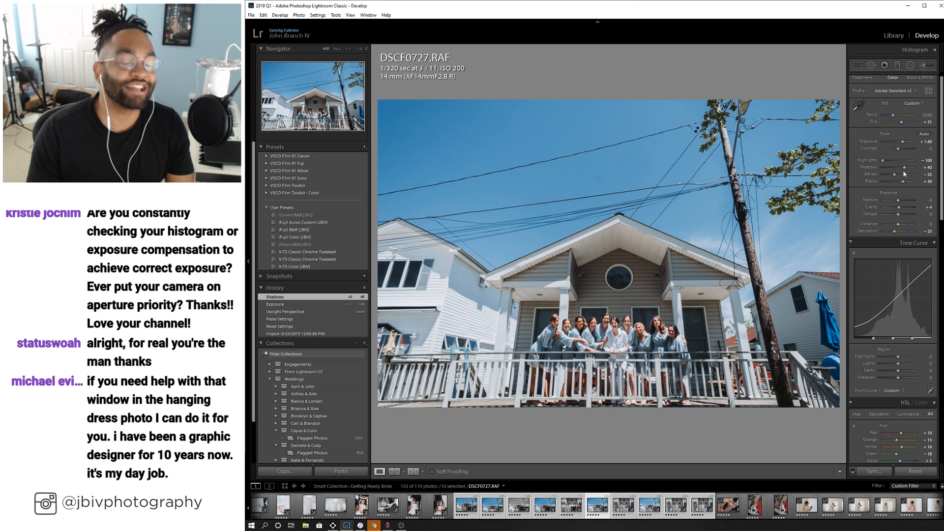
Level the close group photo DSCF1793.RAF with the Upright correction and set its contrast to +5 and exposure to +1.80.
{"action": "key", "text": "Right"}
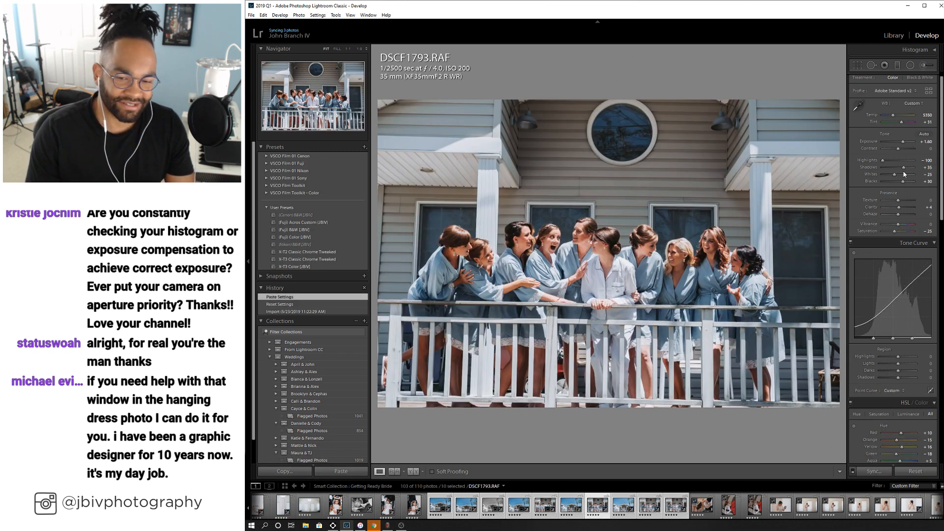
{"action": "scroll", "coordinate": [874, 328], "scroll_direction": "down", "scroll_amount": 10}
{"action": "left_click", "coordinate": [871, 332]}
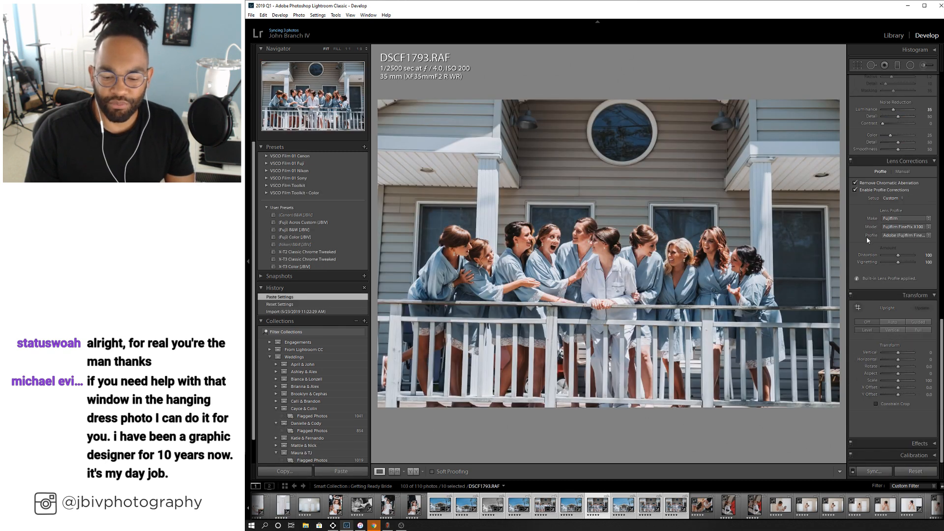
{"action": "scroll", "coordinate": [866, 237], "scroll_direction": "up", "scroll_amount": 10}
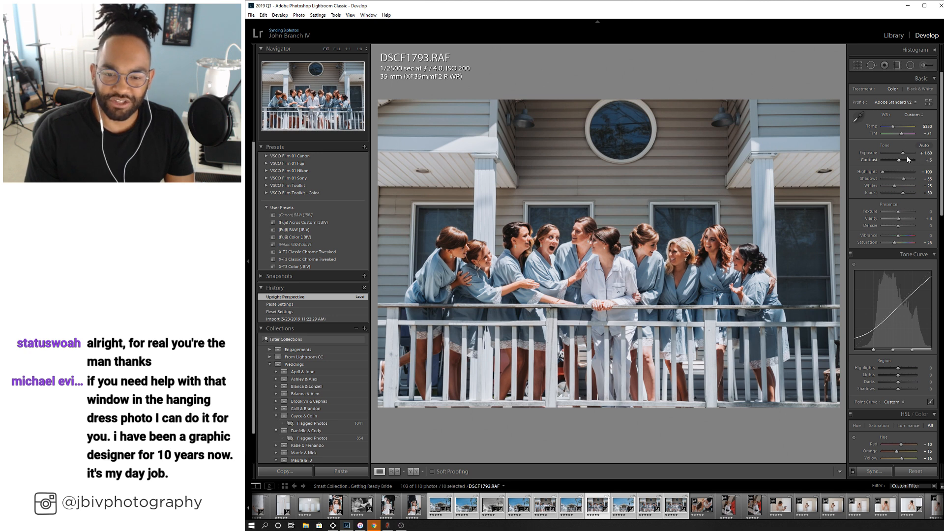
{"action": "key", "text": "Up"}
{"action": "key", "text": "Up"}
{"action": "key", "text": "Up"}
{"action": "key", "text": "Up"}
Apply the (Fuji) B&W [JBIV] preset to the close group photo DSCF1797.RAF and level it with the Upright correction.
{"action": "key", "text": "Right"}
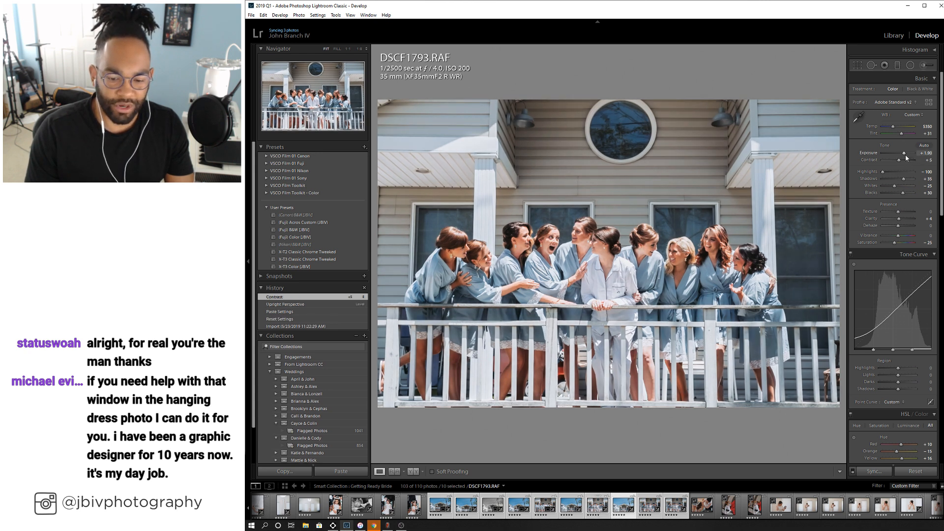
{"action": "scroll", "coordinate": [890, 253], "scroll_direction": "down", "scroll_amount": 10}
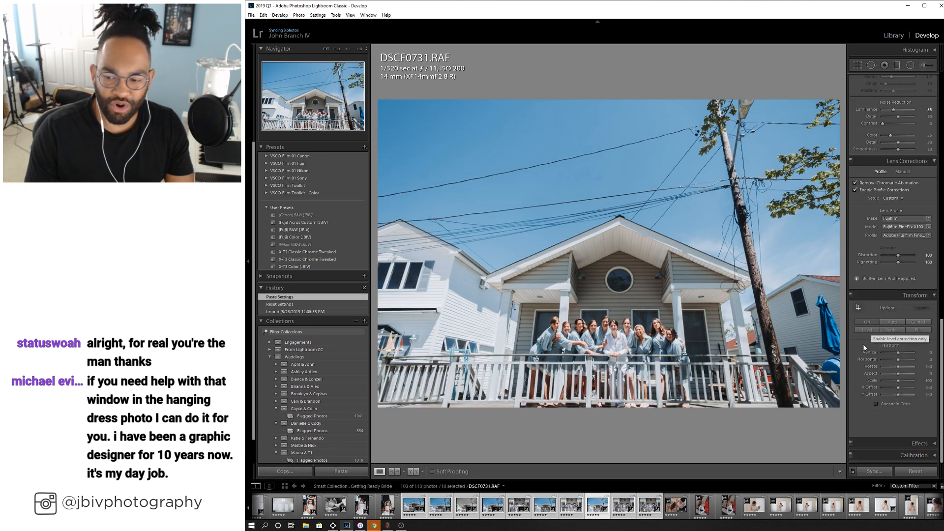
{"action": "key", "text": "Right"}
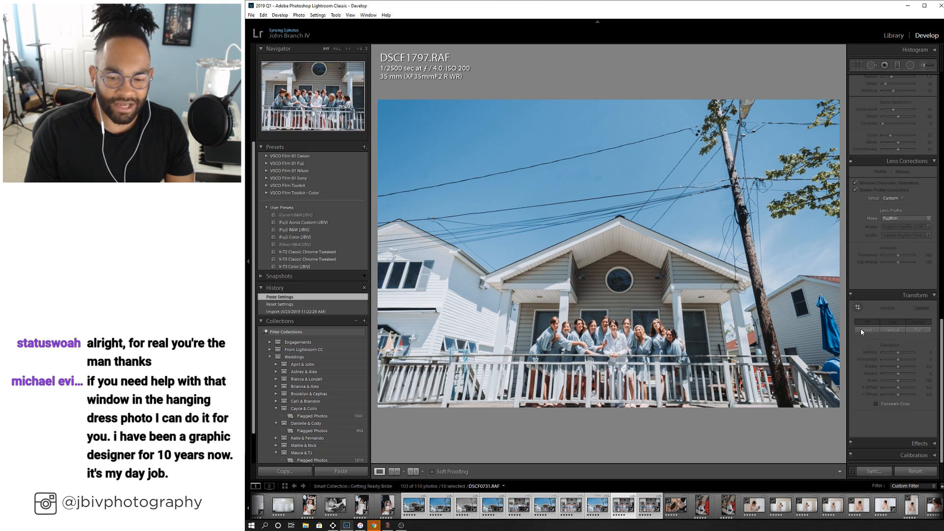
{"action": "left_click", "coordinate": [294, 230]}
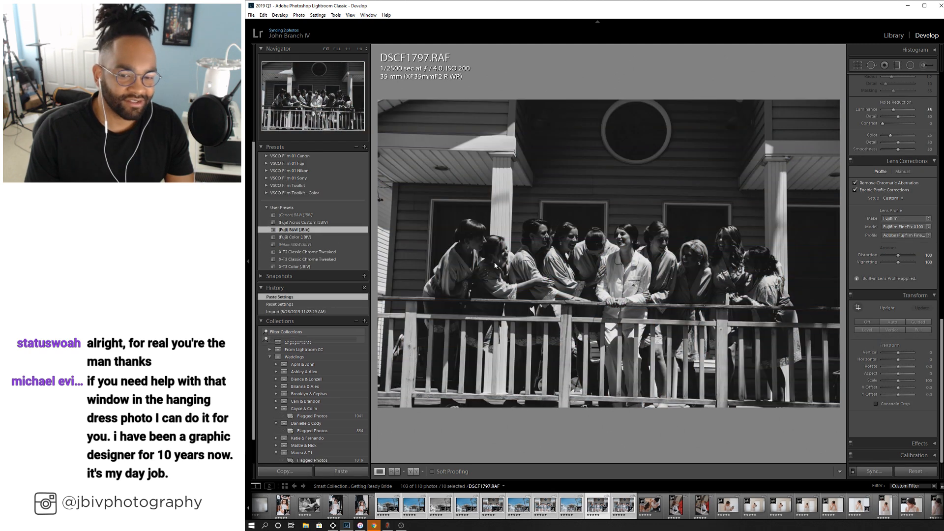
{"action": "left_click", "coordinate": [869, 330]}
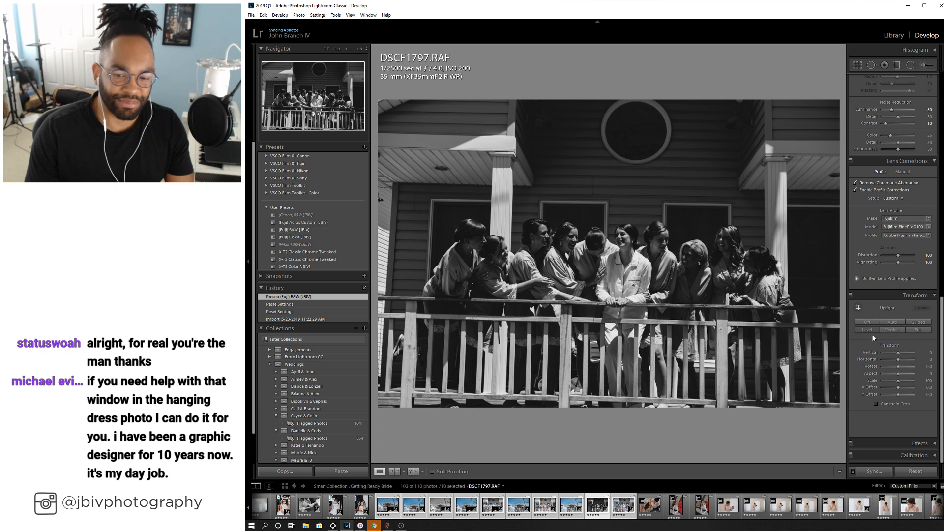
Raise the exposure of the black-and-white group photo DSCF1797.RAF to +1.10.
{"action": "scroll", "coordinate": [882, 310], "scroll_direction": "up", "scroll_amount": 8}
{"action": "left_click_drag", "start_coordinate": [898, 153], "coordinate": [906, 155]}
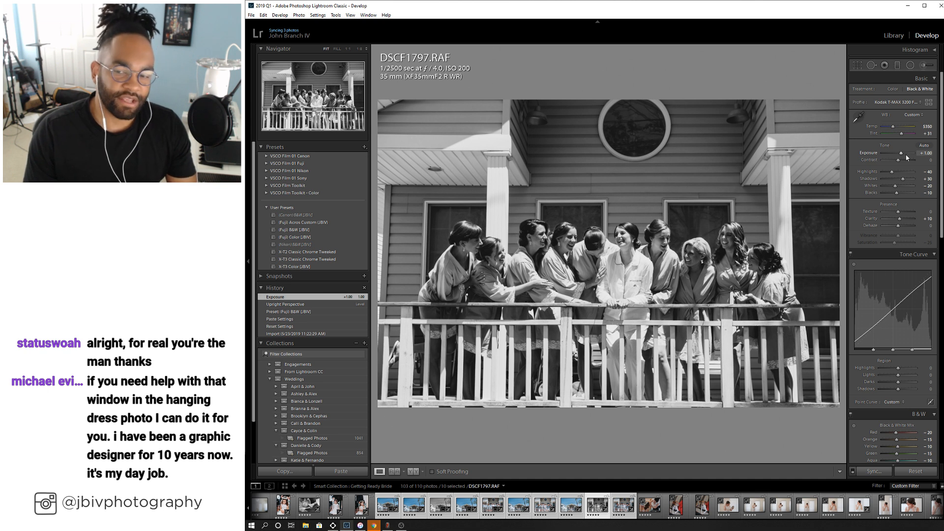
{"action": "key", "text": "Up"}
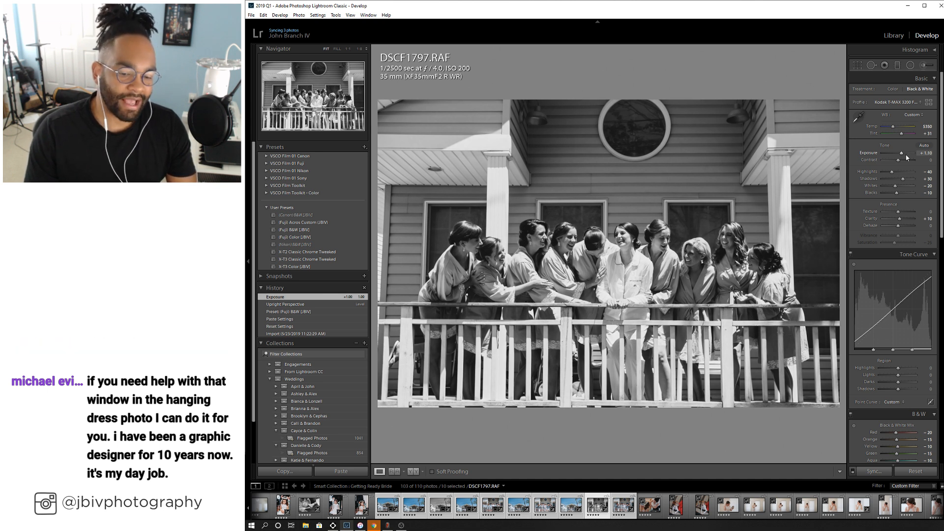
Level the last photo of the porch series, DSCF1802.RAF, with the Upright correction.
{"action": "key", "text": "Right"}
{"action": "scroll", "coordinate": [884, 291], "scroll_direction": "down", "scroll_amount": 10}
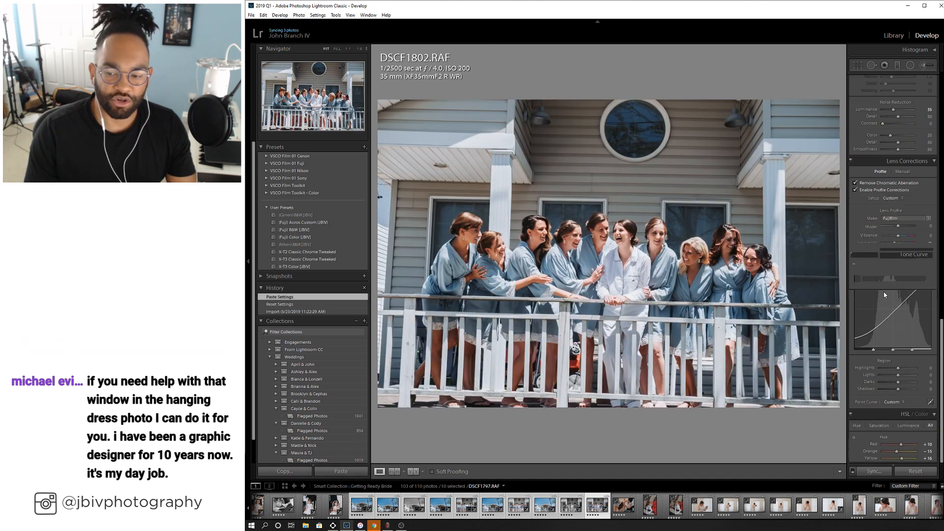
{"action": "left_click", "coordinate": [869, 333]}
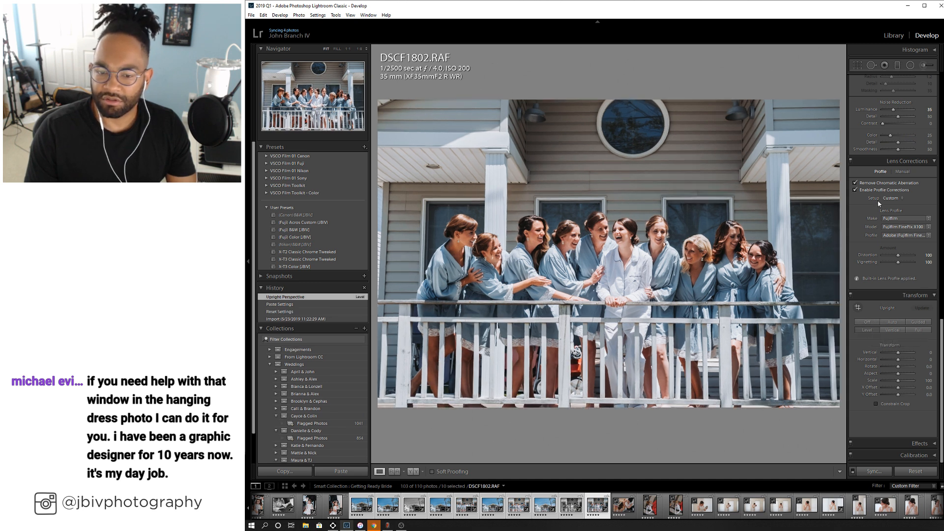
{"action": "scroll", "coordinate": [878, 201], "scroll_direction": "up", "scroll_amount": 10}
Return to the Library grid and select the first photo of the dog, just after the porch series.
{"action": "left_click", "coordinate": [887, 39]}
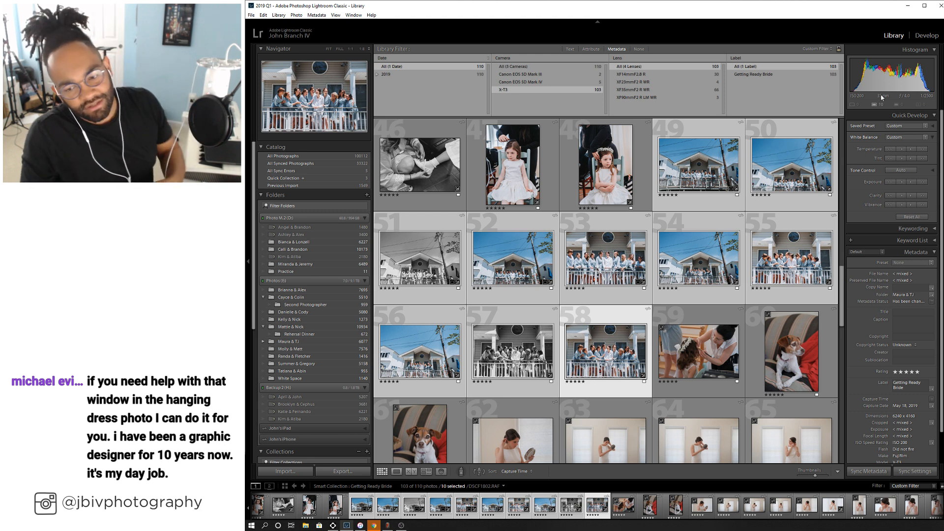
{"action": "scroll", "coordinate": [697, 404], "scroll_direction": "down", "scroll_amount": 2}
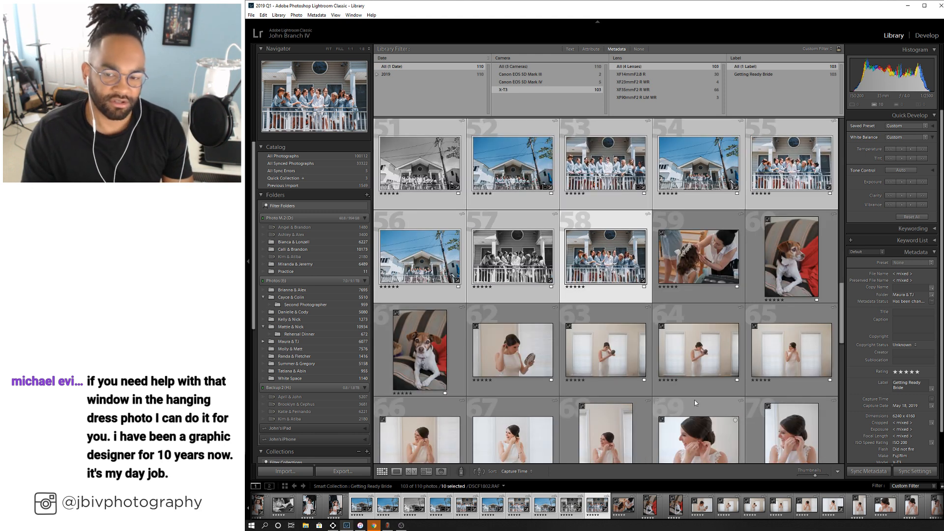
{"action": "left_click", "coordinate": [791, 256]}
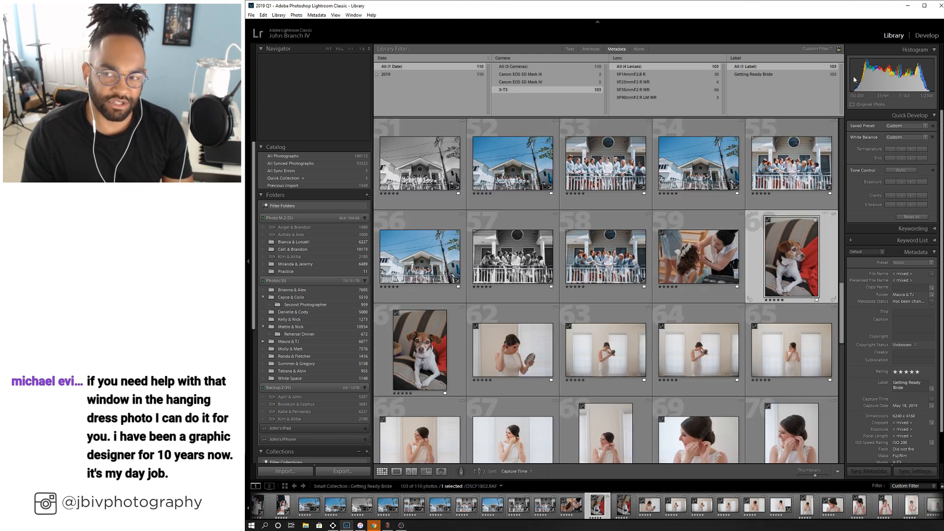
Apply the X-T3 Color [JBIV] preset to the first dog photo, DSCF1810.RAF, and raise its exposure to +1.00.
{"action": "left_click", "coordinate": [933, 37]}
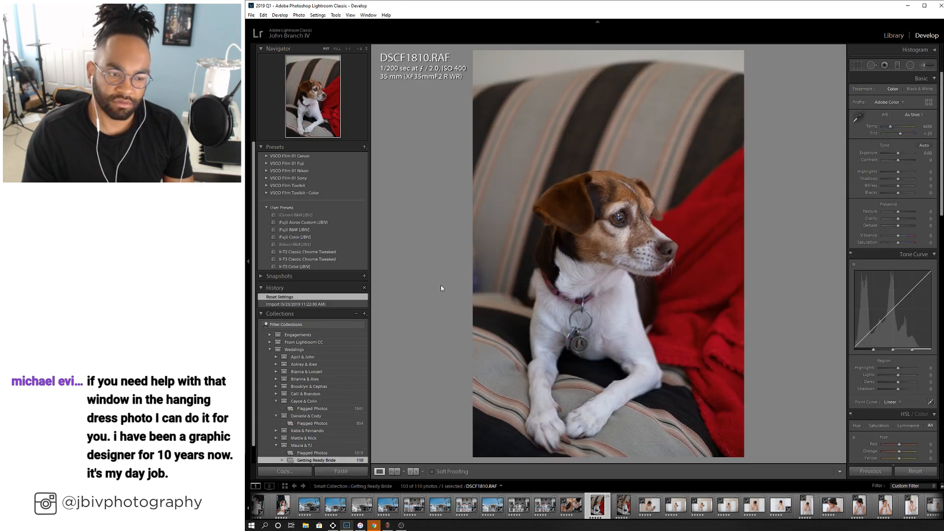
{"action": "left_click", "coordinate": [338, 268]}
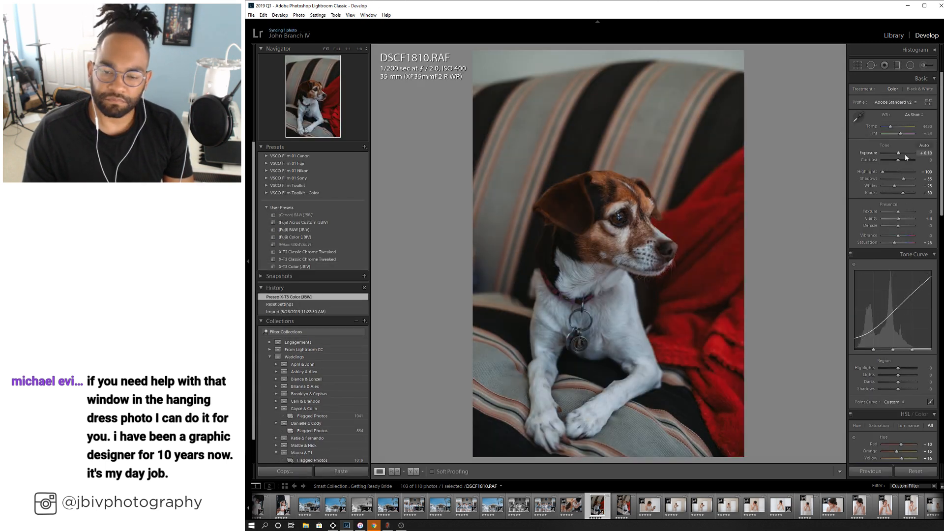
{"action": "key", "text": "Up"}
{"action": "key", "text": "Up"}
Apply the X-T3 Color [JBIV] preset to the second dog photo, DSCF1814.RAF, and raise its exposure to +1.20.
{"action": "key", "text": "Right"}
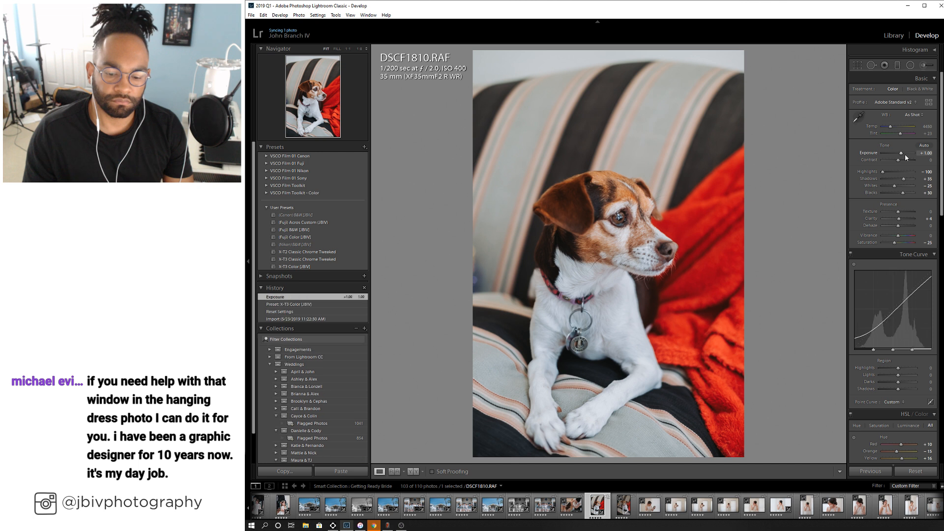
{"action": "left_click", "coordinate": [329, 265]}
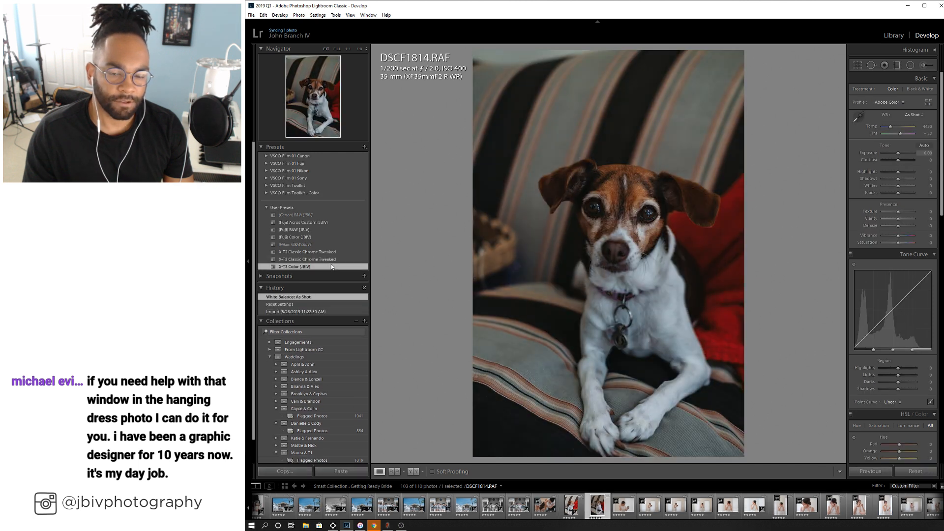
{"action": "key", "text": "Up"}
{"action": "key", "text": "Up"}
{"action": "key", "text": "Up"}
{"action": "key", "text": "Up"}
{"action": "key", "text": "Up"}
{"action": "key", "text": "Up"}
{"action": "key", "text": "Up"}
{"action": "key", "text": "Up"}
{"action": "key", "text": "Up"}
{"action": "key", "text": "Up"}
{"action": "key", "text": "Up"}
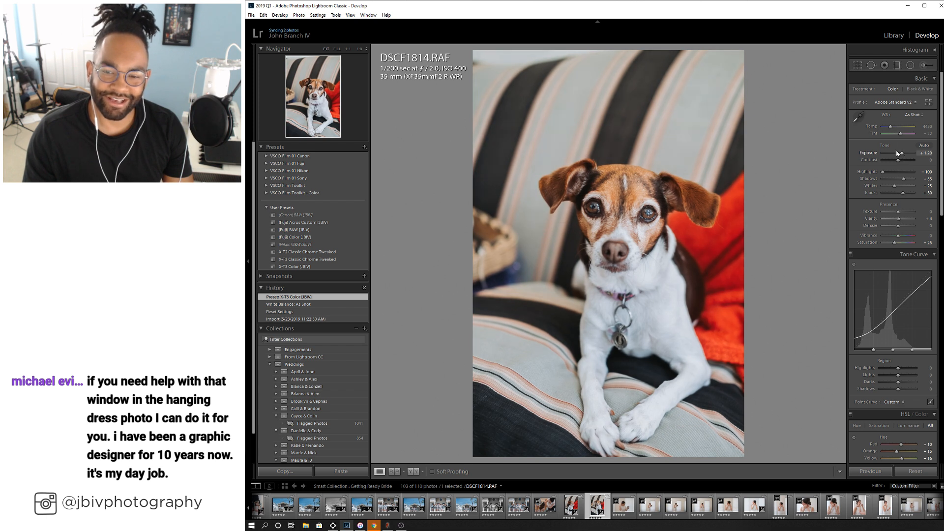
Apply the X-T3 Color [JBIV] preset to the hairstyling photo DSCF1805.RAF, with exposure at +1.30 and temperature at 4600.
{"action": "left_click", "coordinate": [895, 38]}
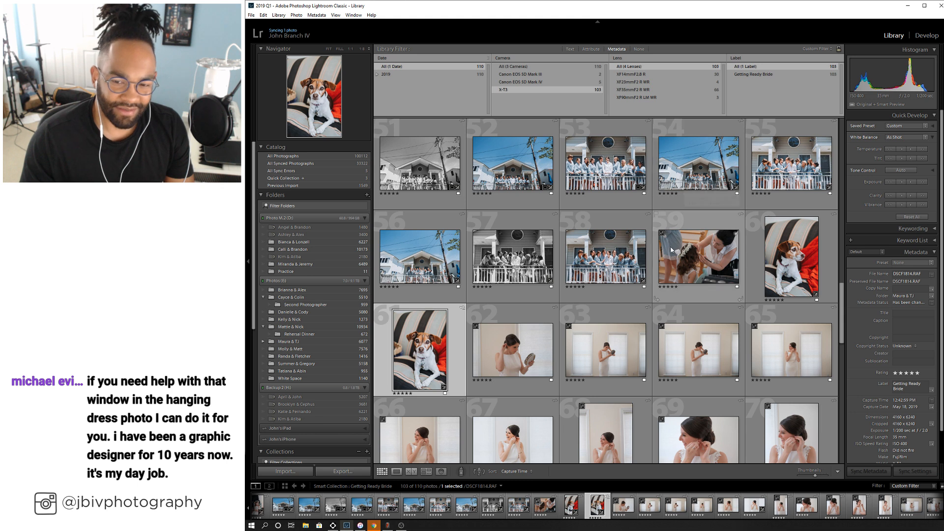
{"action": "left_click", "coordinate": [698, 253]}
{"action": "left_click", "coordinate": [929, 37]}
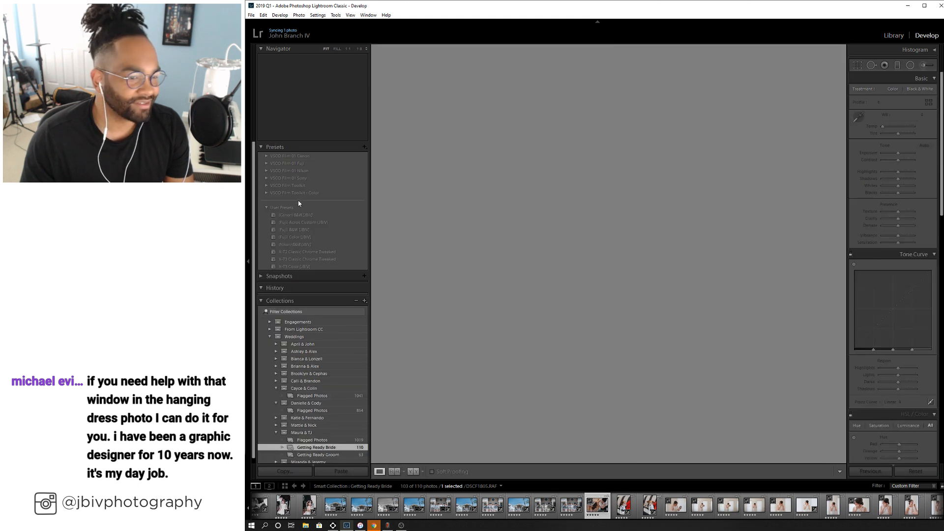
{"action": "left_click", "coordinate": [311, 267]}
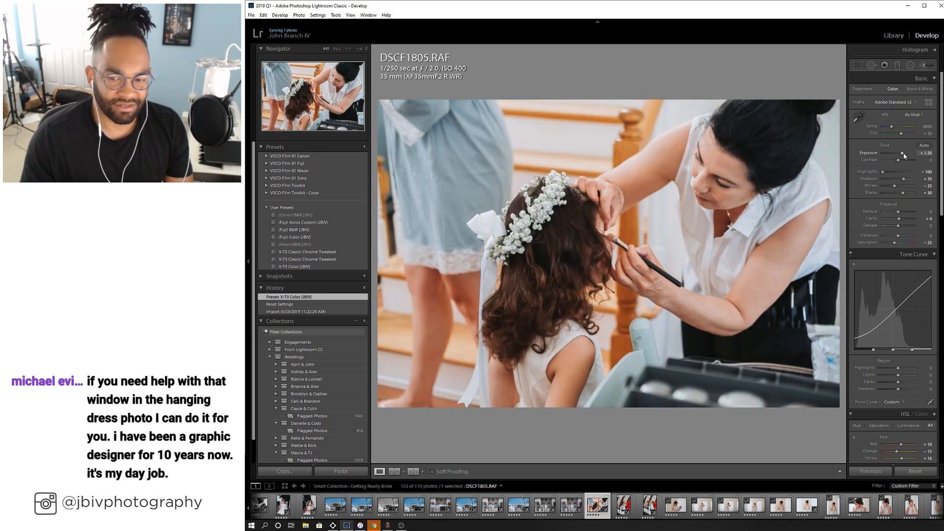
{"action": "left_click_drag", "start_coordinate": [905, 157], "coordinate": [893, 130]}
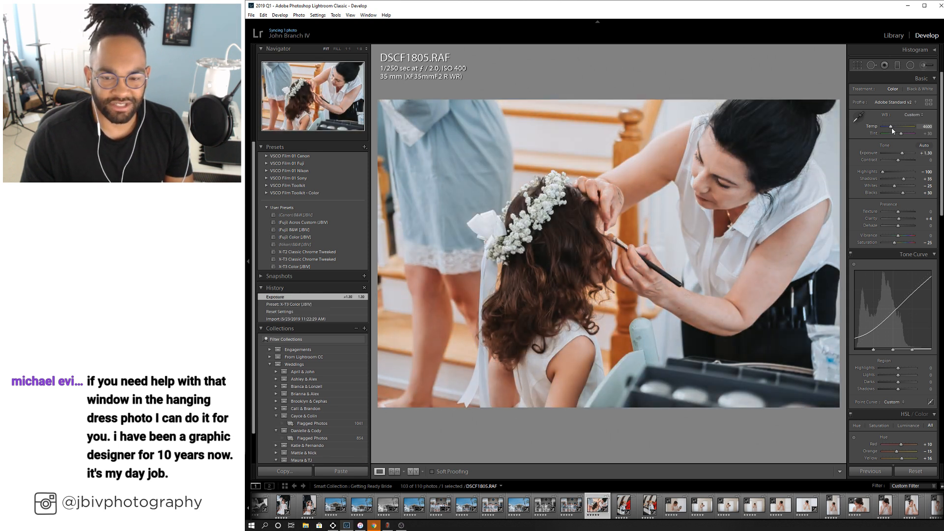
Return to the Library grid and copy the develop settings of the already edited bride photo DSCF1838.RAF.
{"action": "key", "text": "g"}
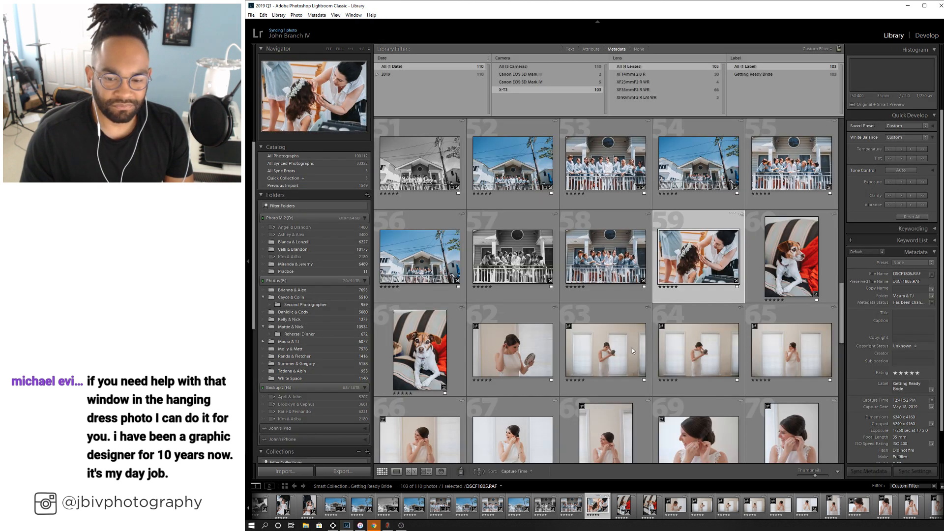
{"action": "scroll", "coordinate": [632, 347], "scroll_direction": "down", "scroll_amount": 3}
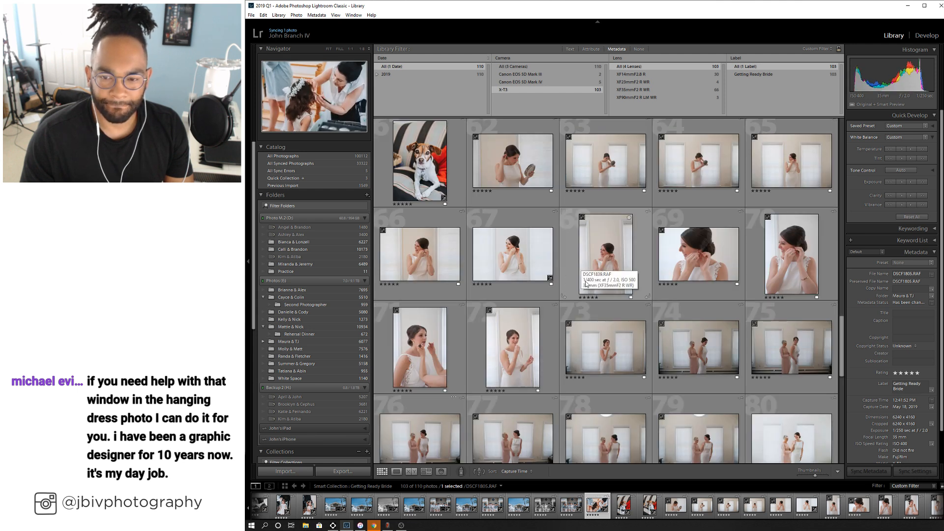
{"action": "scroll", "coordinate": [587, 285], "scroll_direction": "down", "scroll_amount": 5}
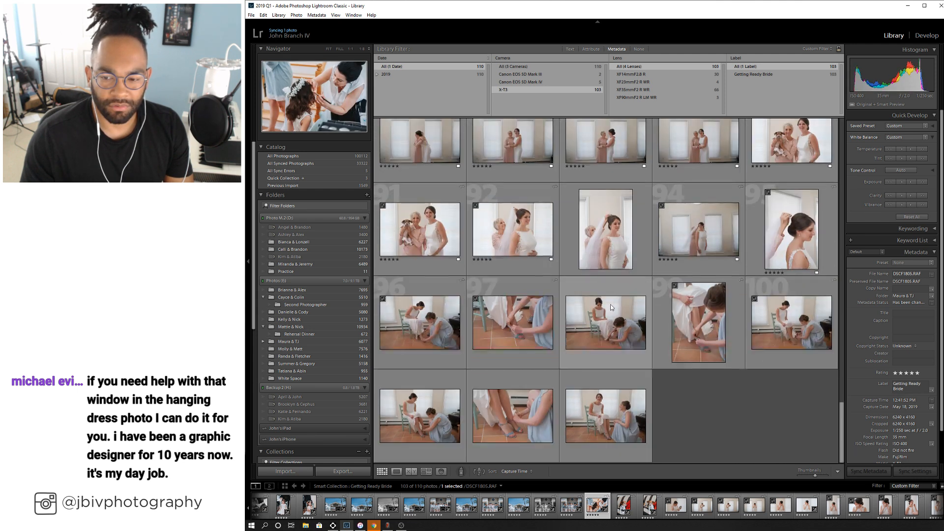
{"action": "scroll", "coordinate": [610, 304], "scroll_direction": "up", "scroll_amount": 5}
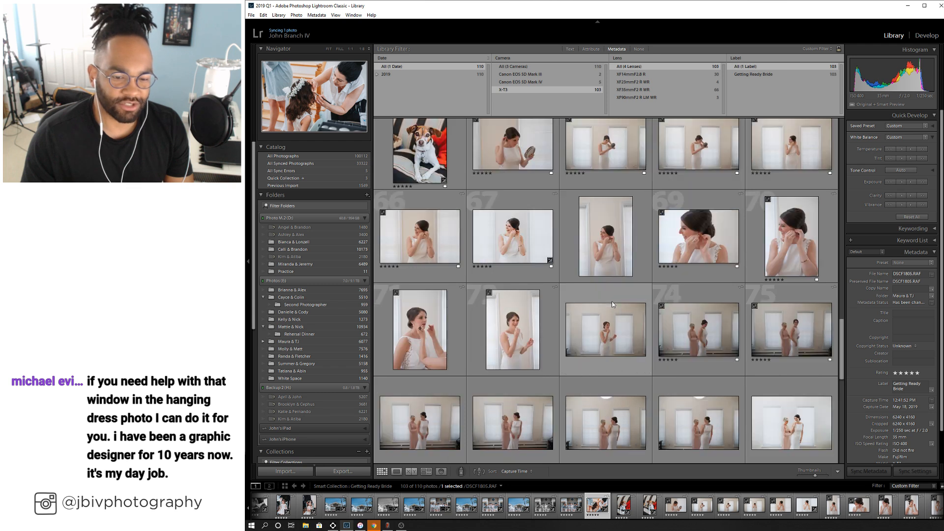
{"action": "right_click", "coordinate": [515, 235]}
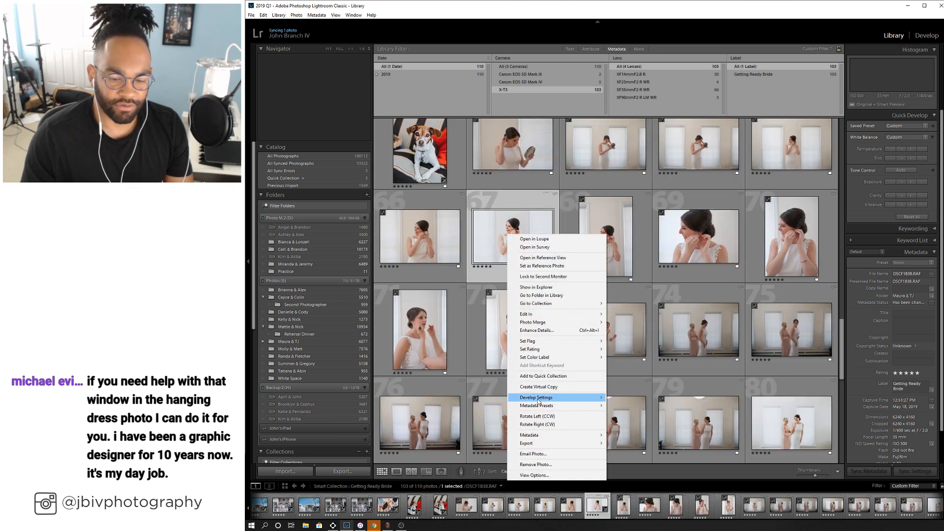
{"action": "mouse_move", "coordinate": [541, 397]}
{"action": "left_click", "coordinate": [659, 417]}
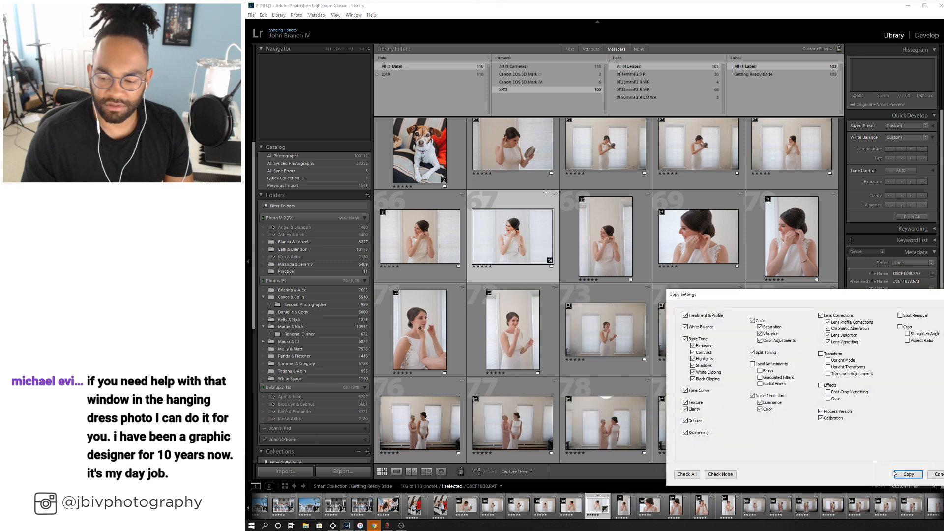
{"action": "key", "text": "Return"}
Select all photos from the bride holding the mirror, DSCF1818.RAF, to the last one, excluding the edited DSCF0784-Edit.tif.
{"action": "key", "text": "Up"}
{"action": "scroll", "coordinate": [623, 303], "scroll_direction": "down", "scroll_amount": 8}
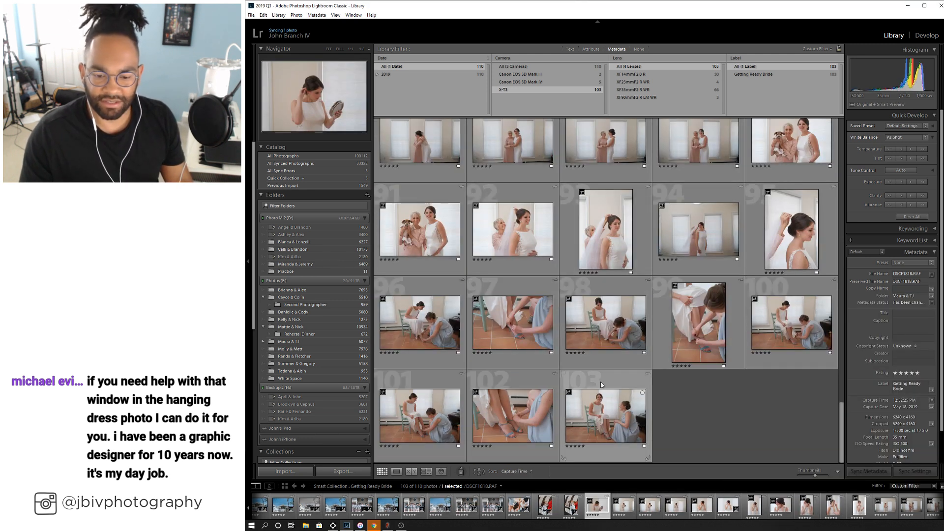
{"action": "left_click", "coordinate": [601, 411], "text": "shift"}
{"action": "scroll", "coordinate": [580, 353], "scroll_direction": "up", "scroll_amount": 6}
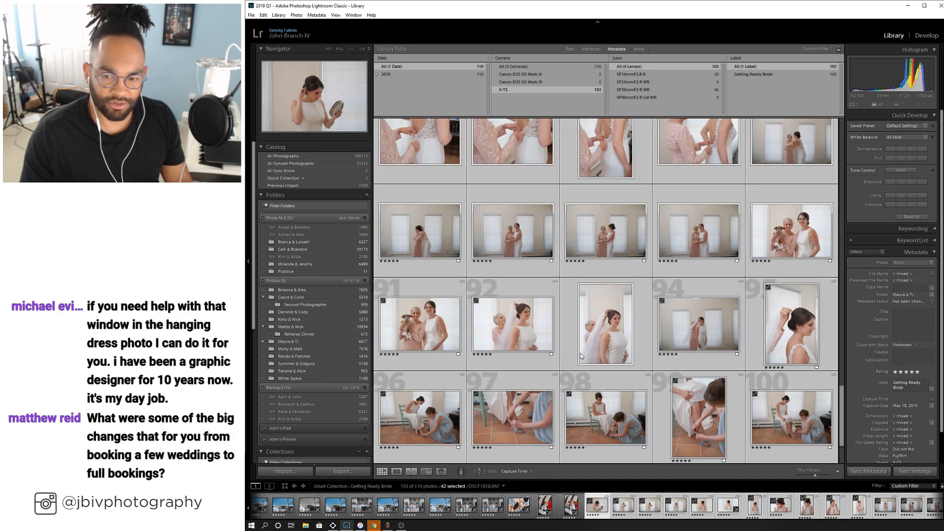
{"action": "left_click", "coordinate": [769, 254], "text": "ctrl"}
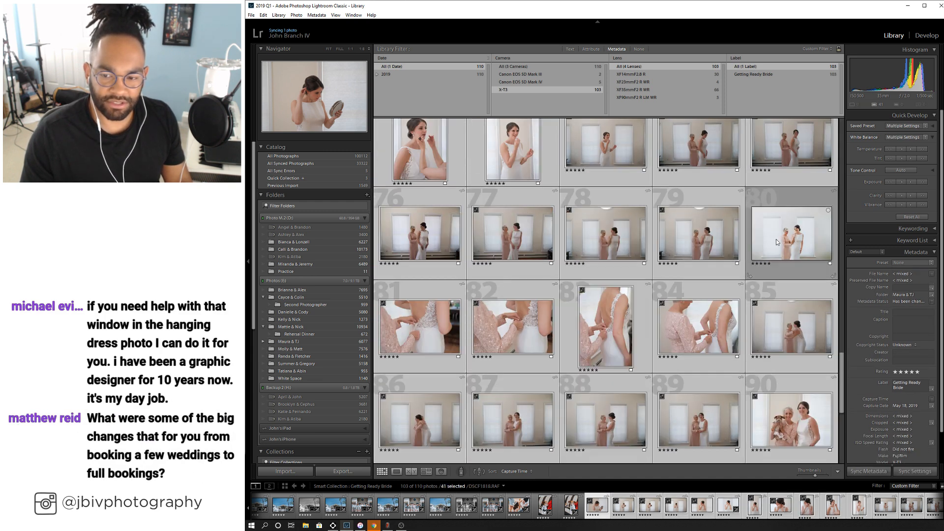
{"action": "scroll", "coordinate": [677, 250], "scroll_direction": "up", "scroll_amount": 4}
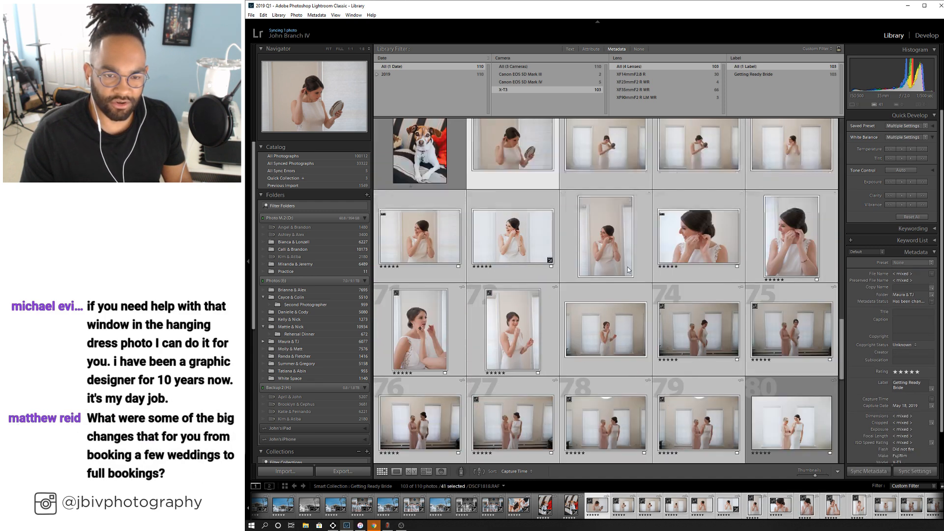
Paste the copied develop settings onto all the selected bride photos.
{"action": "left_click", "coordinate": [523, 241]}
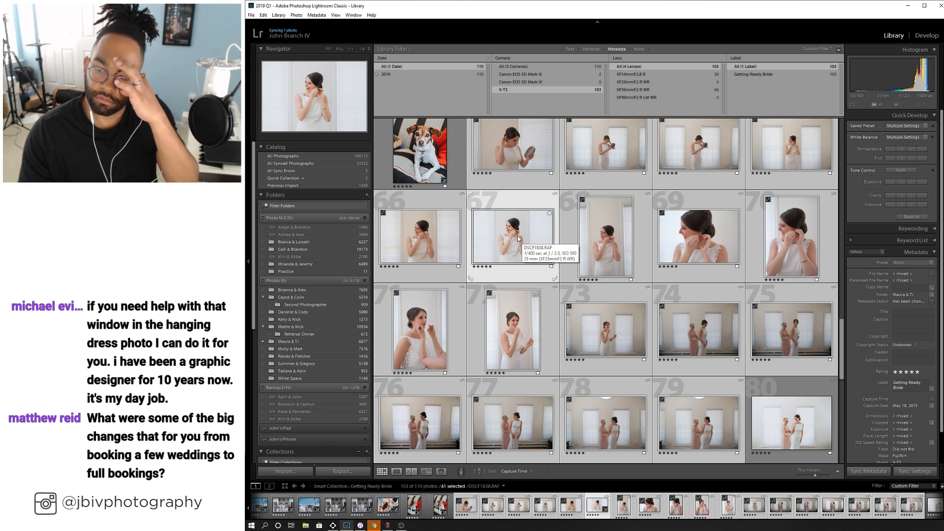
{"action": "scroll", "coordinate": [497, 157], "scroll_direction": "up", "scroll_amount": 1}
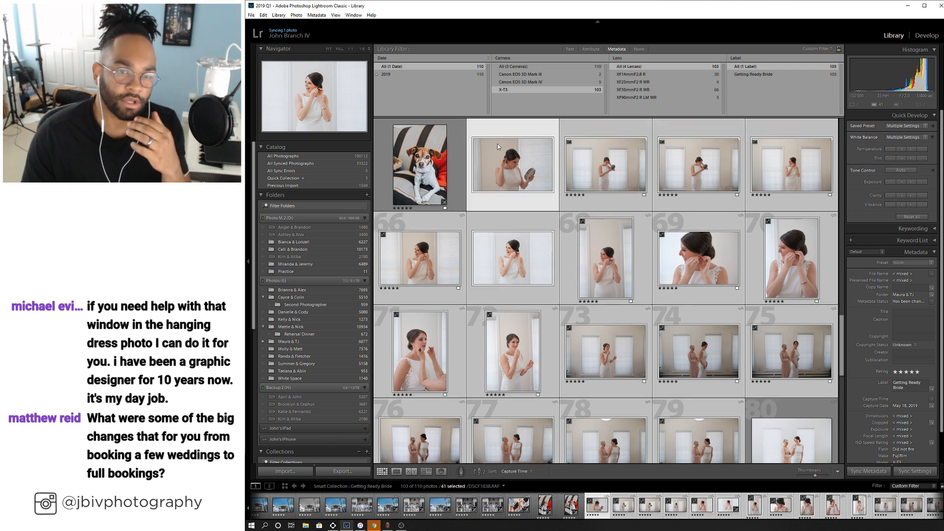
{"action": "right_click", "coordinate": [509, 166]}
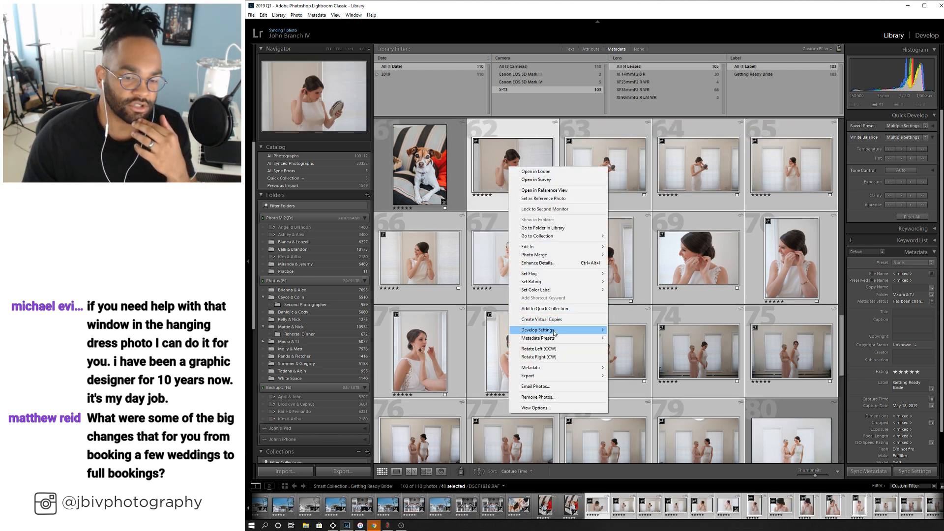
{"action": "mouse_move", "coordinate": [555, 331]}
{"action": "left_click", "coordinate": [662, 356]}
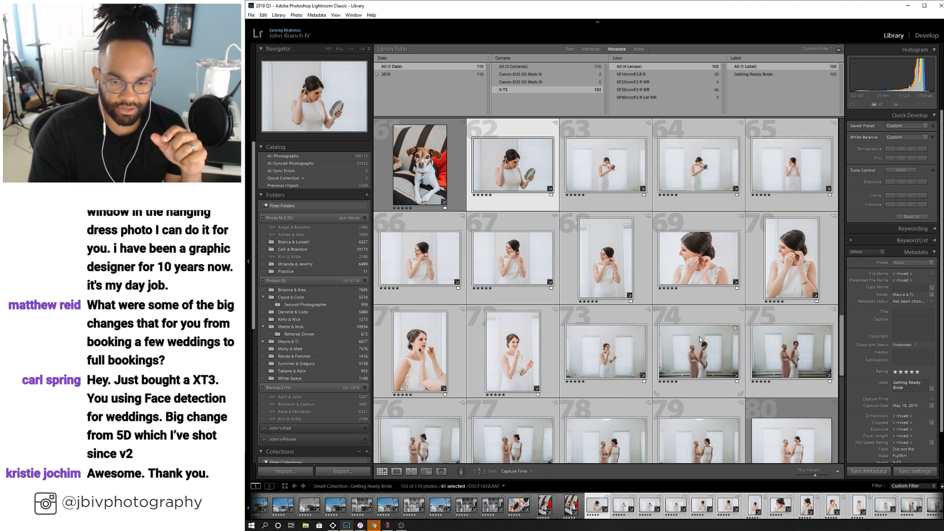
{"action": "scroll", "coordinate": [733, 219], "scroll_direction": "down", "scroll_amount": 3}
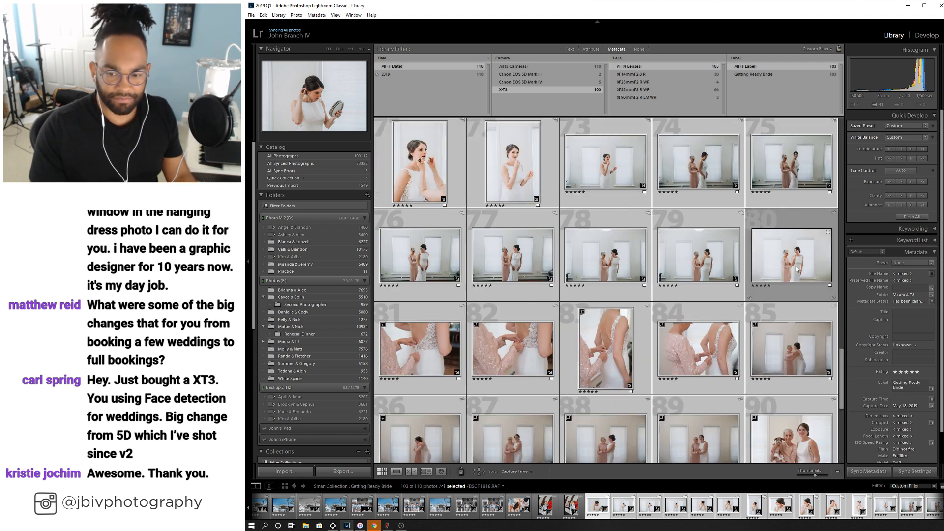
{"action": "left_click", "coordinate": [780, 261]}
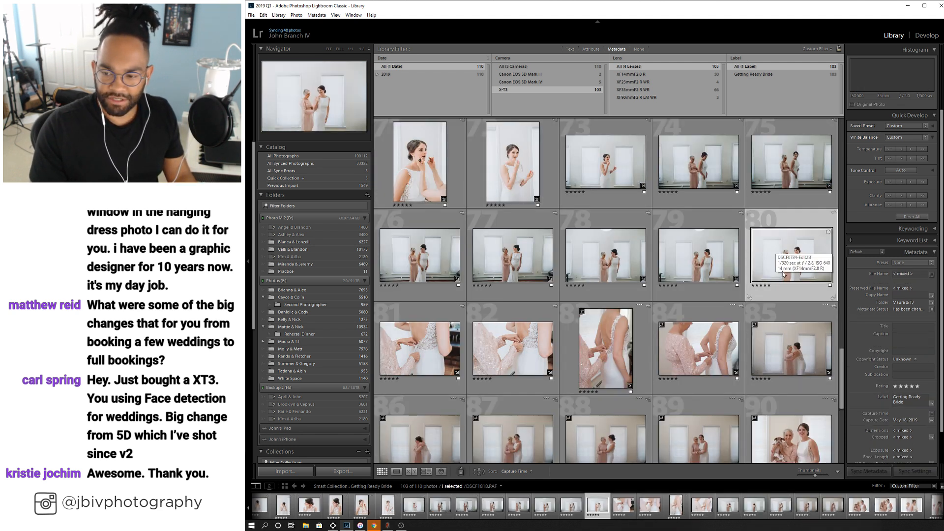
{"action": "right_click", "coordinate": [752, 248]}
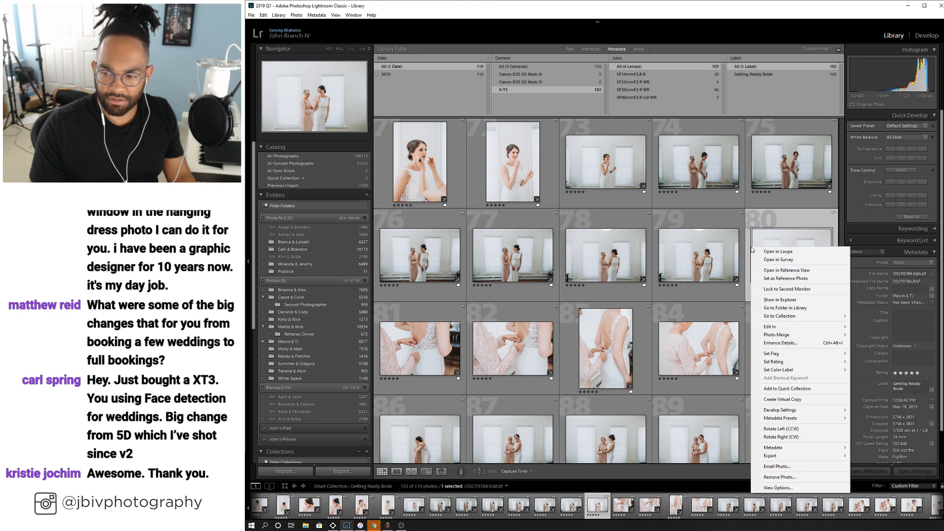
{"action": "left_click", "coordinate": [758, 233]}
{"action": "scroll", "coordinate": [682, 207], "scroll_direction": "up", "scroll_amount": 2}
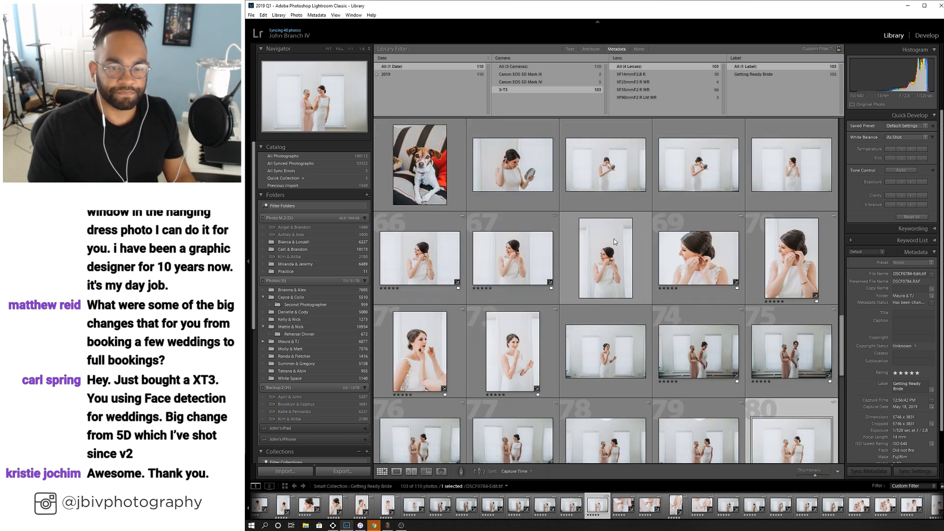
Select the whole range of photos from the bride with the mirror, DSCF1818.RAF, through the last photo in the grid.
{"action": "left_click", "coordinate": [536, 186]}
{"action": "scroll", "coordinate": [596, 260], "scroll_direction": "down", "scroll_amount": 5}
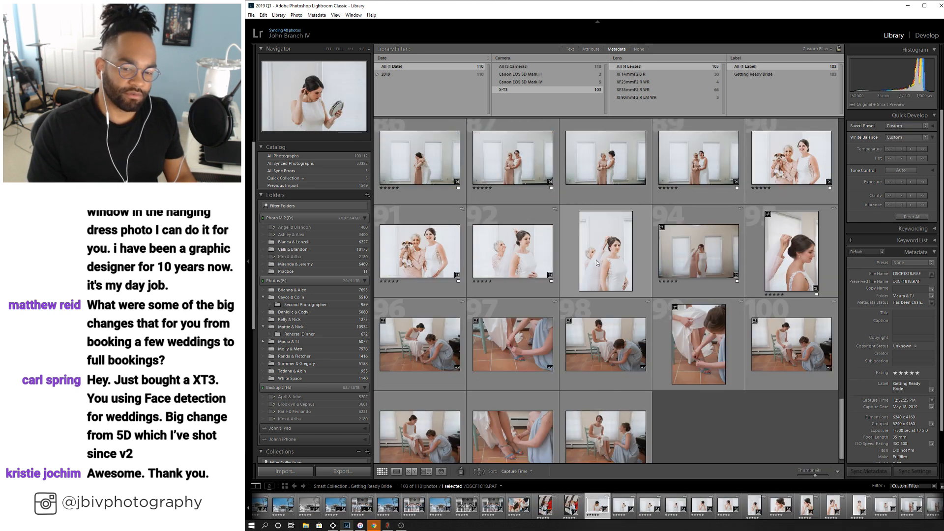
{"action": "scroll", "coordinate": [595, 273], "scroll_direction": "down", "scroll_amount": 1}
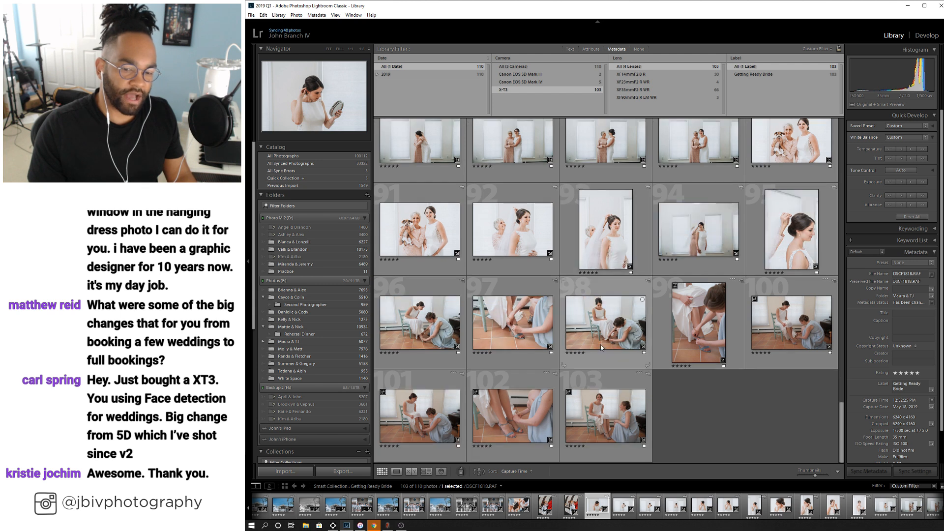
{"action": "left_click", "coordinate": [627, 411], "text": "shift"}
{"action": "scroll", "coordinate": [624, 354], "scroll_direction": "up", "scroll_amount": 6}
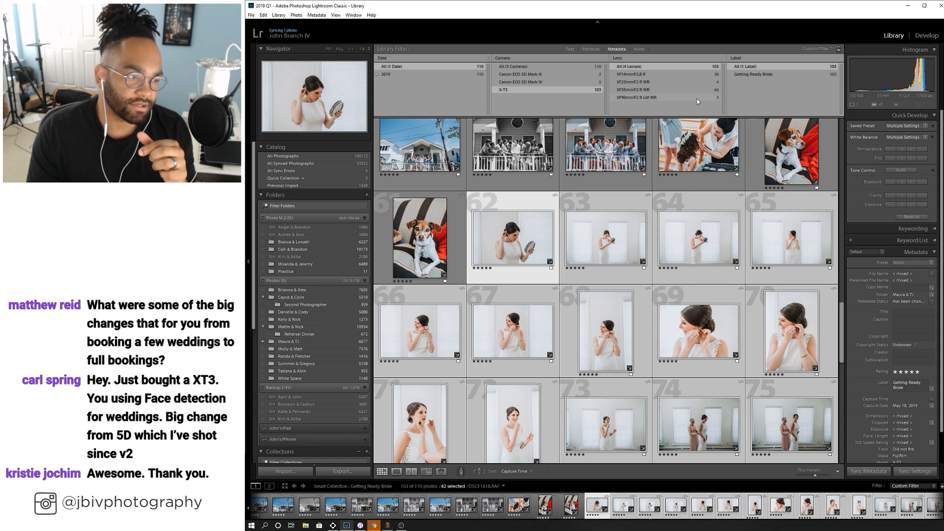
Open the selection in Develop, level DSCF1818.RAF with the Upright correction, and move on to the next selected photo.
{"action": "left_click", "coordinate": [930, 39]}
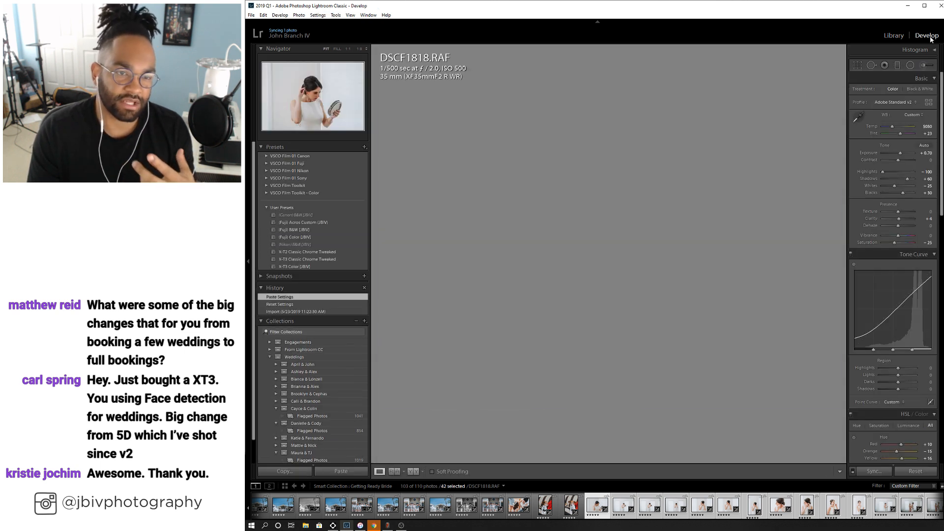
{"action": "left_click", "coordinate": [898, 37]}
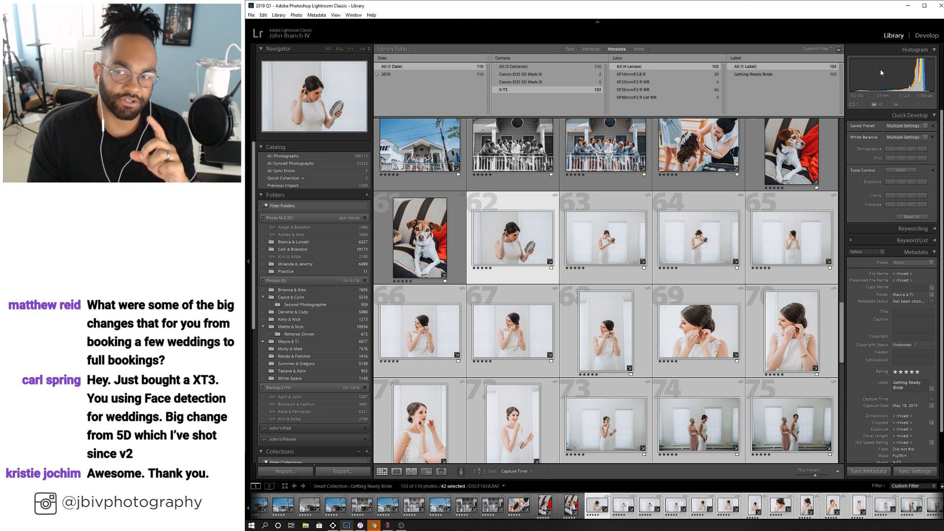
{"action": "left_click", "coordinate": [927, 35]}
{"action": "scroll", "coordinate": [868, 246], "scroll_direction": "down", "scroll_amount": 10}
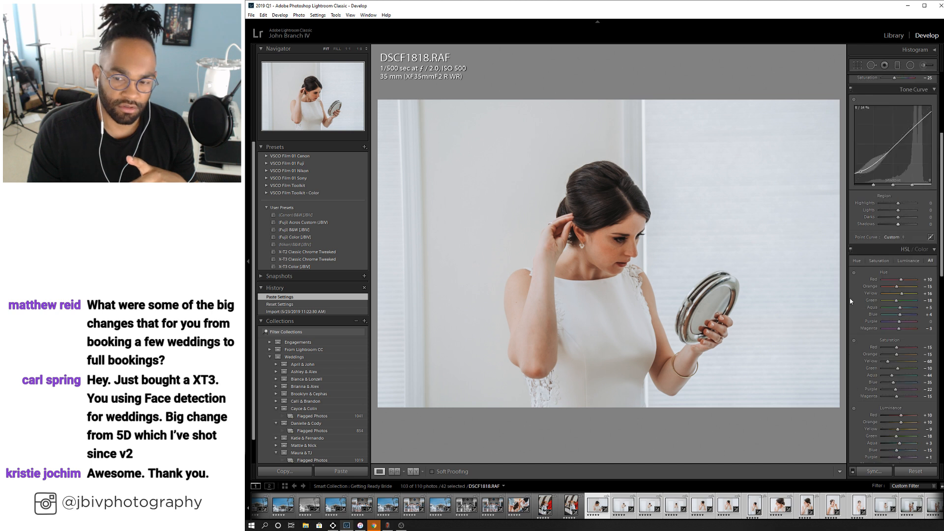
{"action": "left_click", "coordinate": [868, 330]}
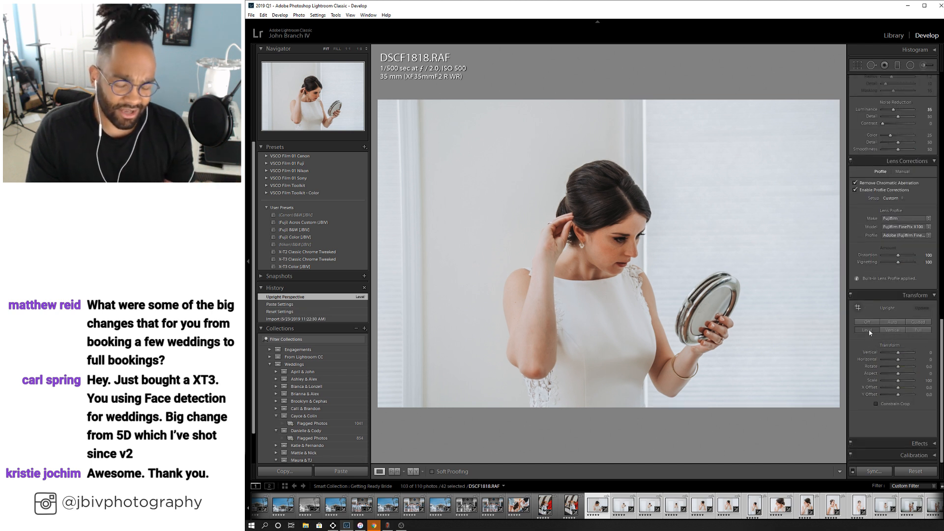
{"action": "key", "text": "Right"}
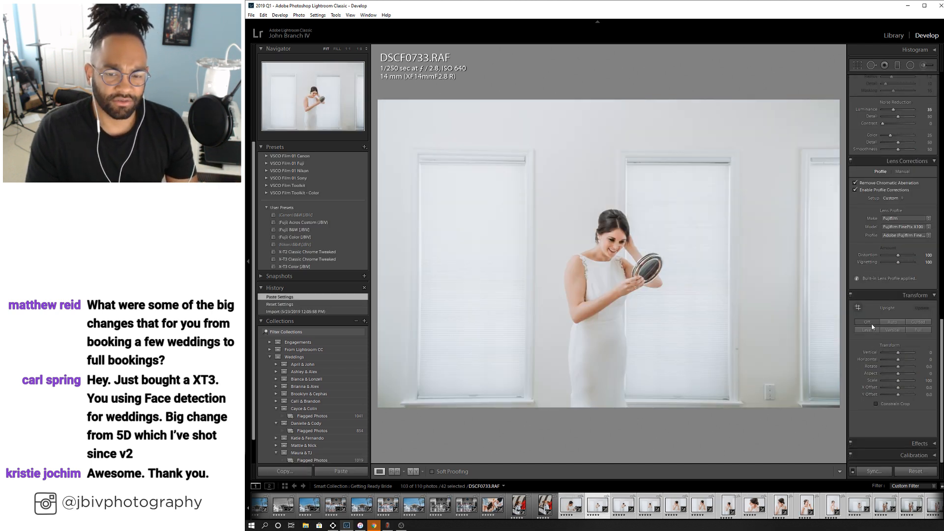
Return to DSCF1818.RAF, raise its exposure to +1.00 and set the temperature to 5250.
{"action": "key", "text": "Left"}
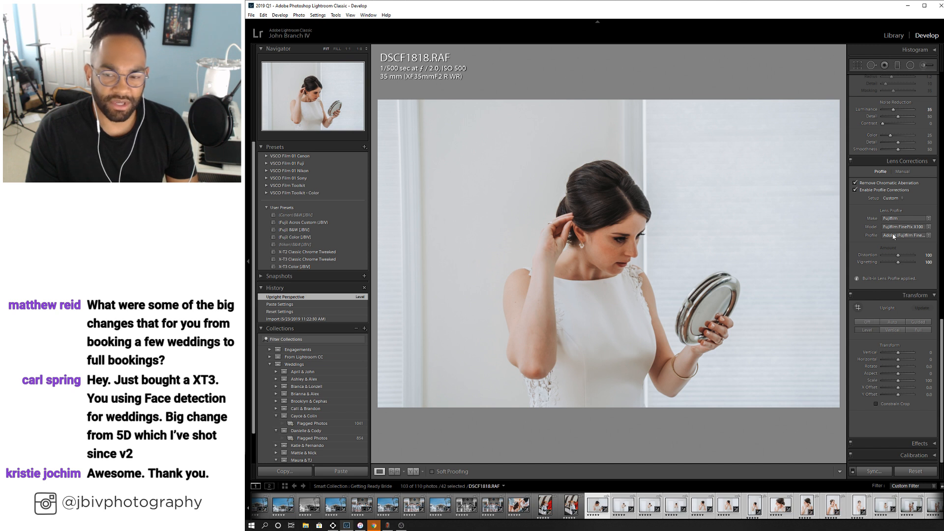
{"action": "scroll", "coordinate": [890, 221], "scroll_direction": "up", "scroll_amount": 5}
{"action": "scroll", "coordinate": [898, 200], "scroll_direction": "up", "scroll_amount": 5}
{"action": "left_click_drag", "start_coordinate": [901, 153], "coordinate": [904, 153]}
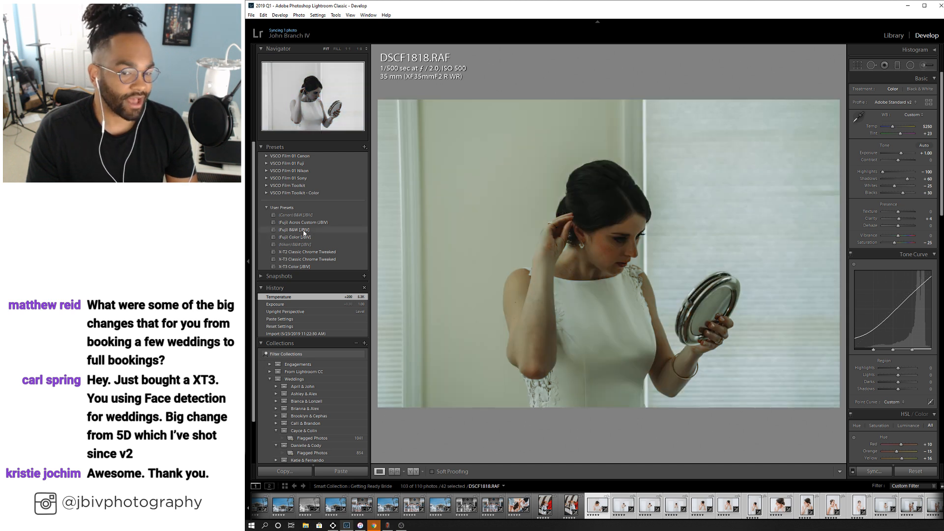
Convert DSCF1818.RAF with the (Fuji) B&W [JBIV] preset, set highlights to -55 and shadows to +50, and raise the exposure slightly.
{"action": "left_click", "coordinate": [294, 229]}
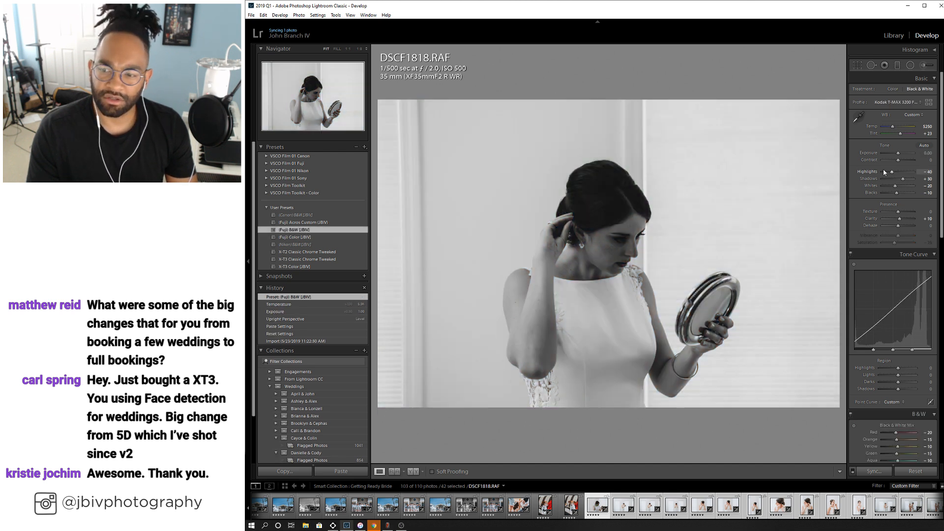
{"action": "left_click_drag", "start_coordinate": [892, 172], "coordinate": [900, 153]}
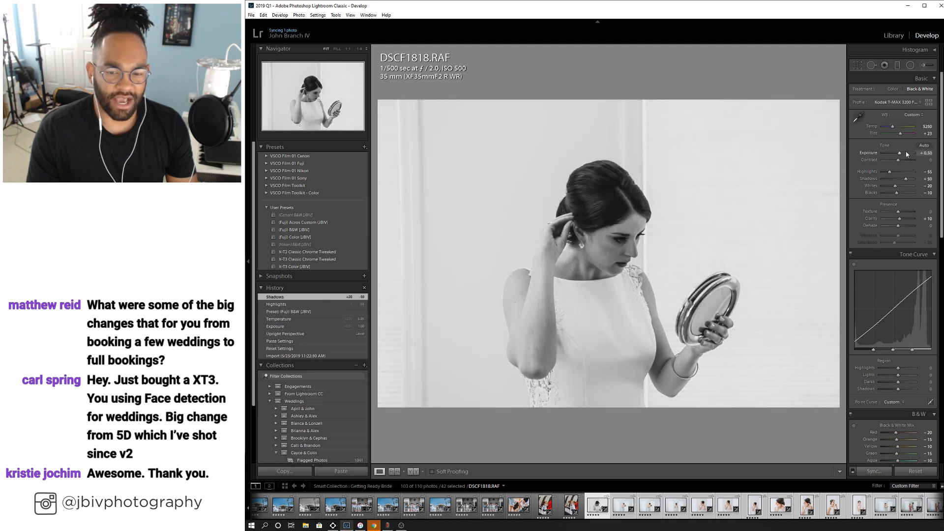
Crop DSCF1818.RAF slightly tighter, trimming empty wall above the bride's head.
{"action": "left_click", "coordinate": [859, 65]}
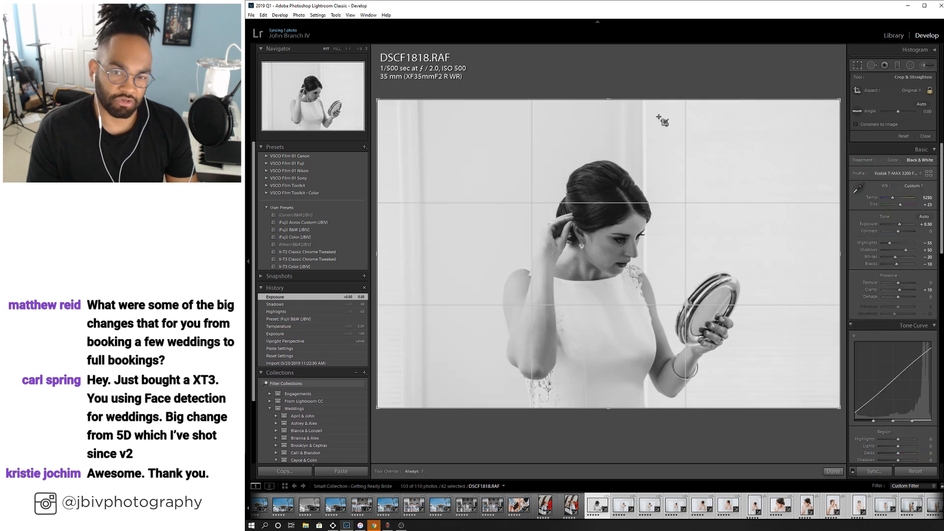
{"action": "left_click_drag", "start_coordinate": [615, 102], "coordinate": [624, 138]}
{"action": "key", "text": "Return"}
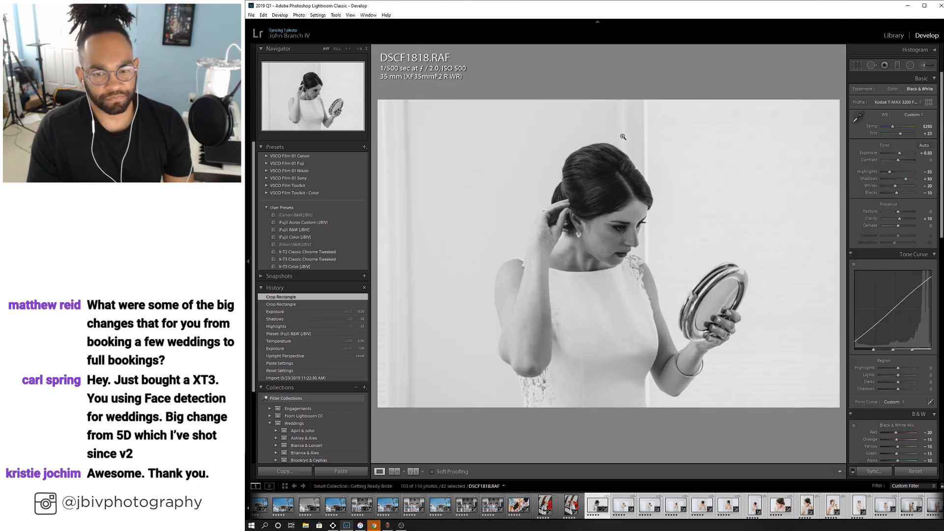
Level DSCF0733.RAF with the Upright correction and heal away the wall outlet, sampling the clean wall just above it.
{"action": "key", "text": "Right"}
{"action": "scroll", "coordinate": [869, 335], "scroll_direction": "down", "scroll_amount": 10}
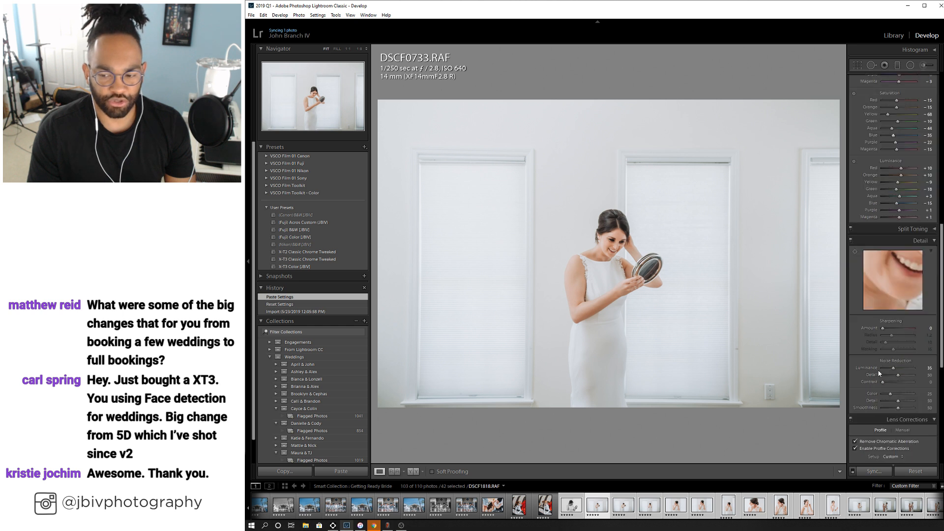
{"action": "left_click", "coordinate": [869, 329]}
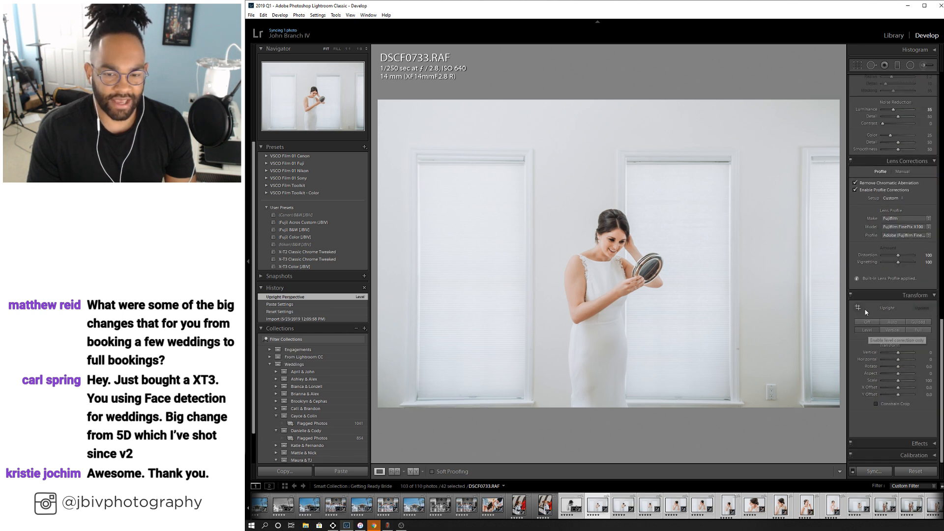
{"action": "left_click", "coordinate": [870, 67]}
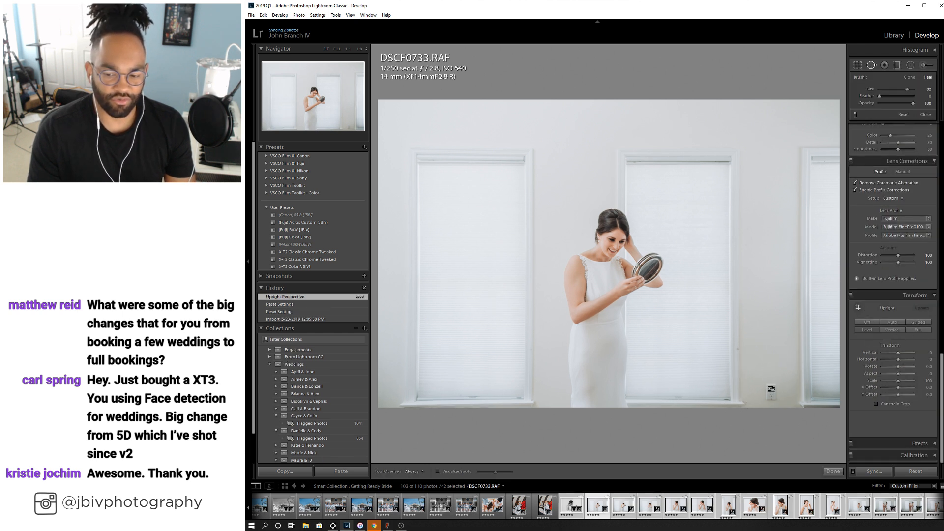
{"action": "left_click", "coordinate": [772, 393]}
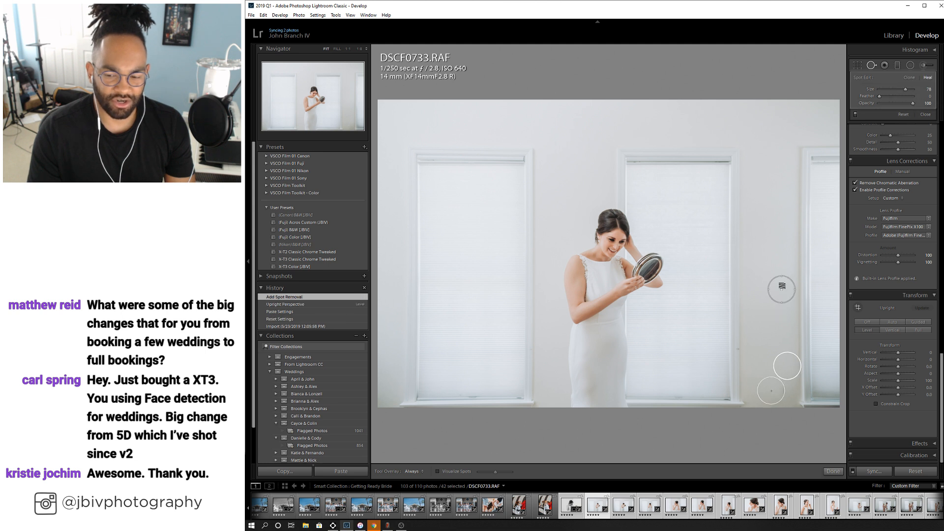
{"action": "mouse_move", "coordinate": [782, 289]}
{"action": "left_mouse_down"}
{"action": "mouse_move", "coordinate": [784, 363]}
{"action": "mouse_move", "coordinate": [778, 351]}
{"action": "left_mouse_up"}
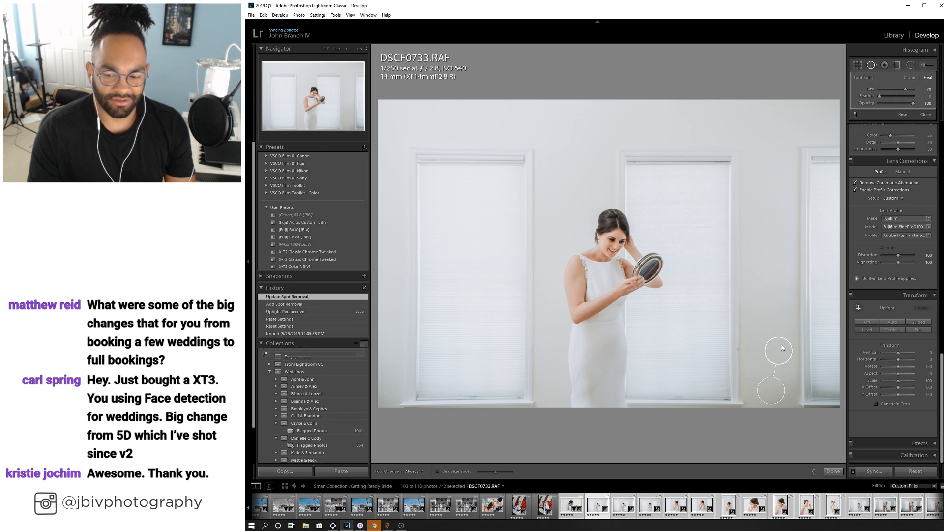
{"action": "left_click", "coordinate": [871, 66]}
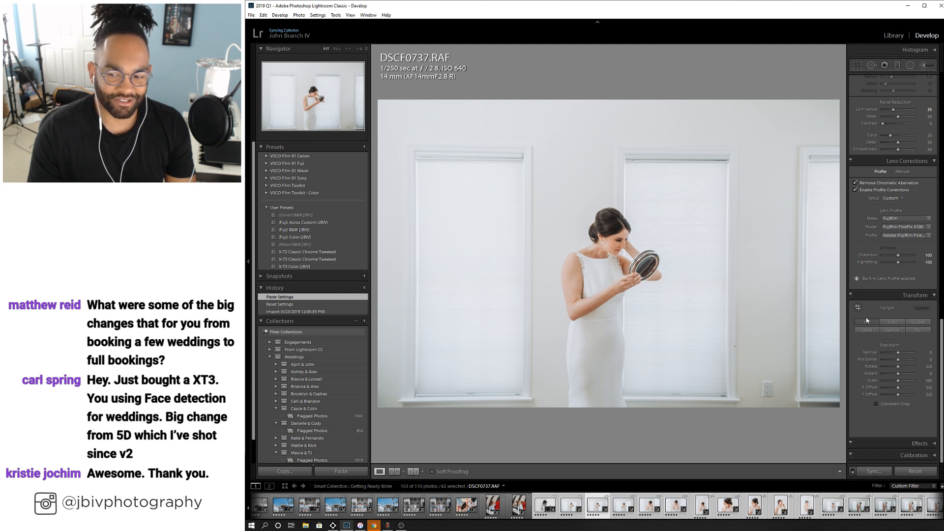
Level DSCF0737.RAF with the Upright correction and heal out its wall outlet using the clean wall above it as source.
{"action": "left_click", "coordinate": [868, 329]}
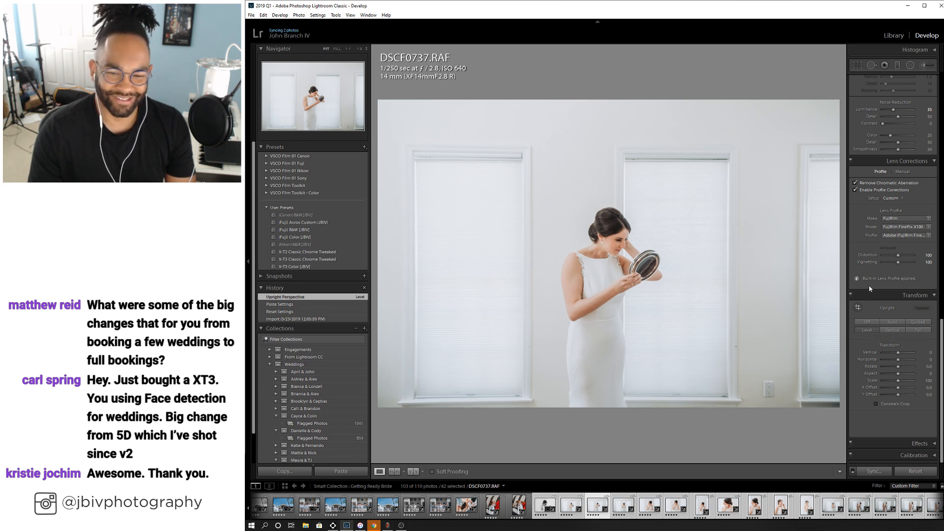
{"action": "left_click", "coordinate": [873, 66]}
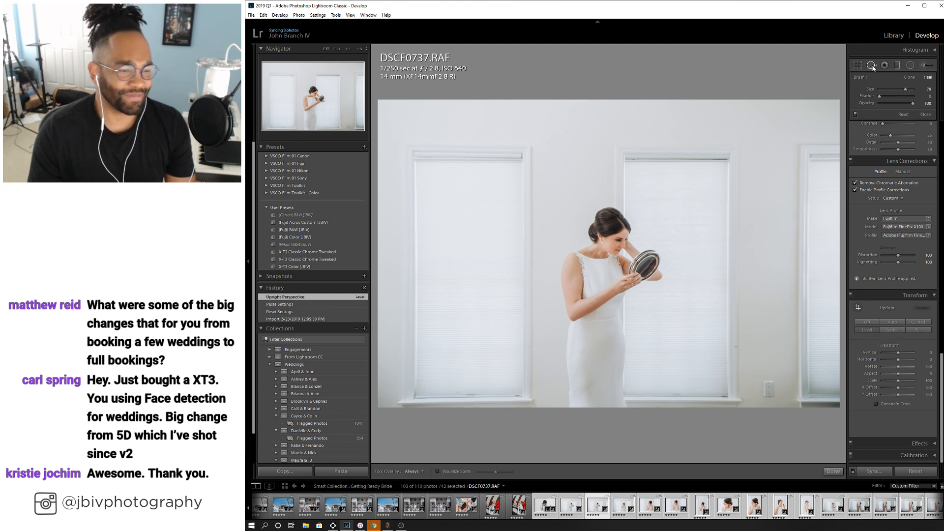
{"action": "left_click", "coordinate": [766, 389]}
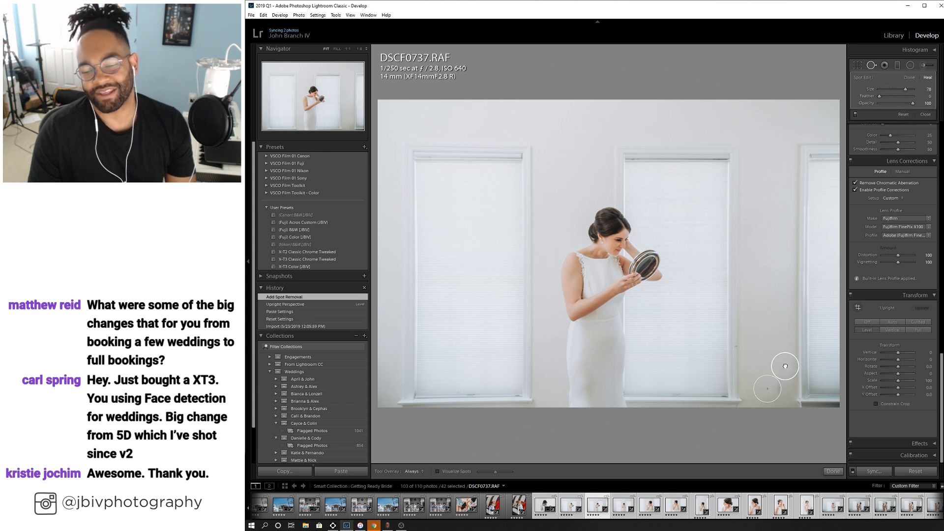
{"action": "left_click_drag", "start_coordinate": [785, 367], "coordinate": [770, 351]}
{"action": "left_click", "coordinate": [872, 65]}
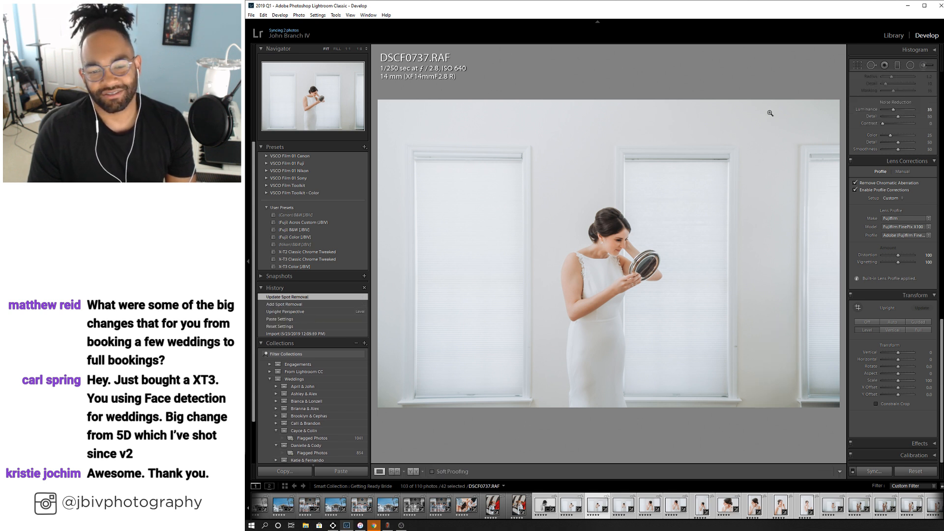
Level DSCF0745.RAF with the Upright correction and heal out the outlet at the photo's lower edge from the wall above.
{"action": "key", "text": "Right"}
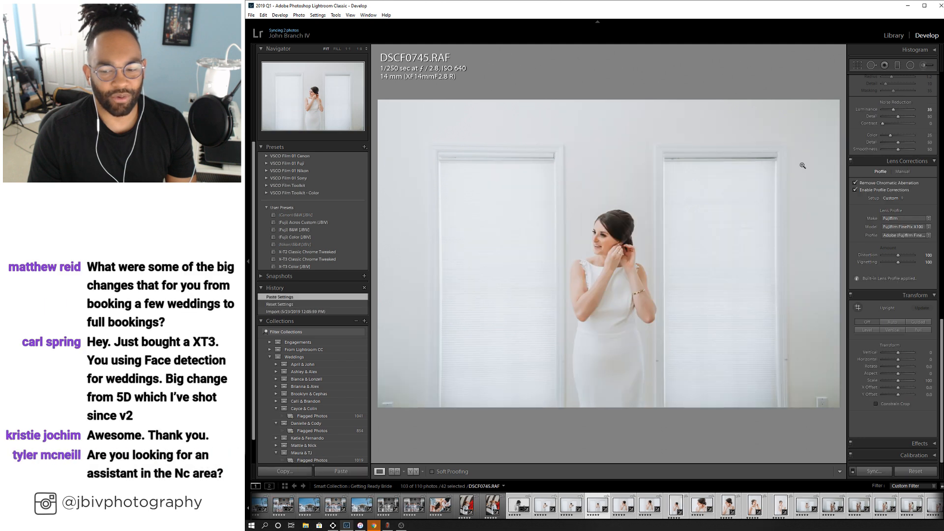
{"action": "left_click", "coordinate": [870, 333]}
{"action": "left_click", "coordinate": [871, 65]}
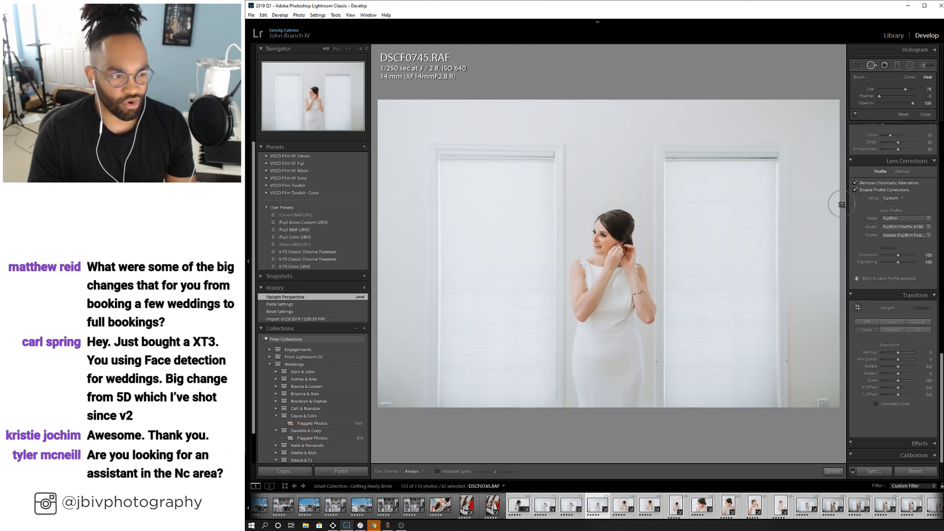
{"action": "left_click", "coordinate": [823, 403]}
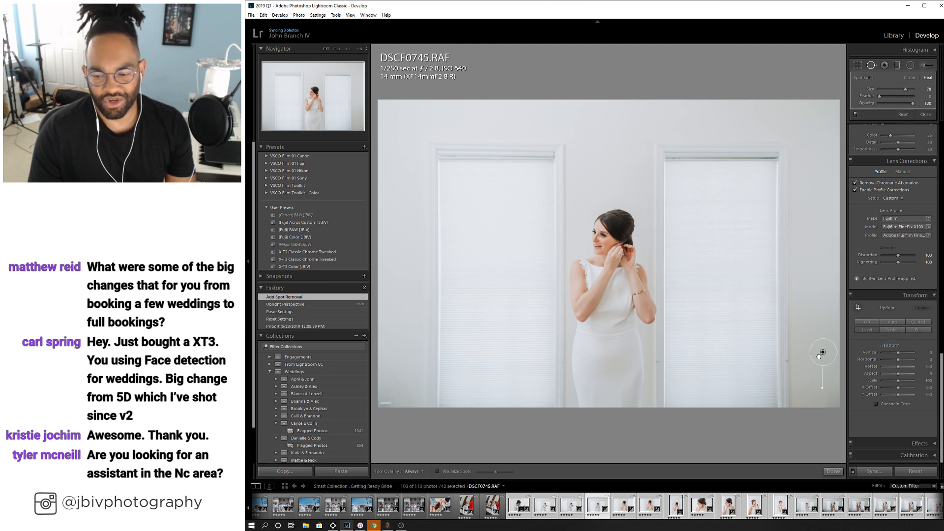
{"action": "left_click_drag", "start_coordinate": [818, 356], "coordinate": [817, 359]}
{"action": "left_click", "coordinate": [872, 66]}
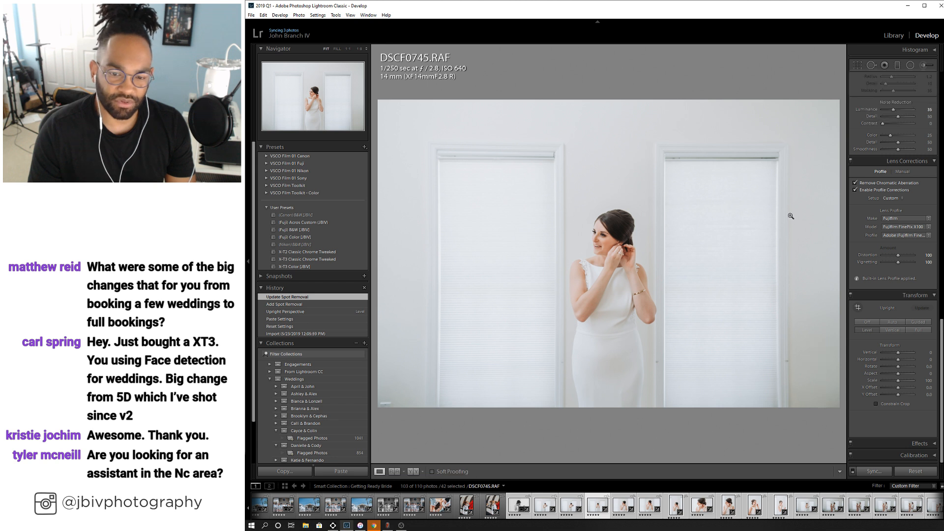
Level the bride's earring close-ups DSCF1836.RAF and DSCF1838.RAF with the Upright correction.
{"action": "scroll", "coordinate": [857, 197], "scroll_direction": "up", "scroll_amount": 10}
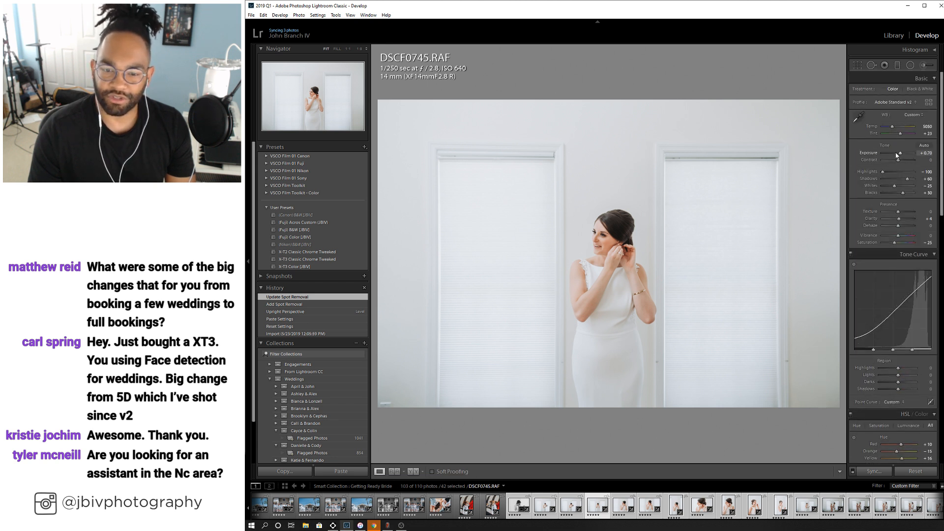
{"action": "key", "text": "Right"}
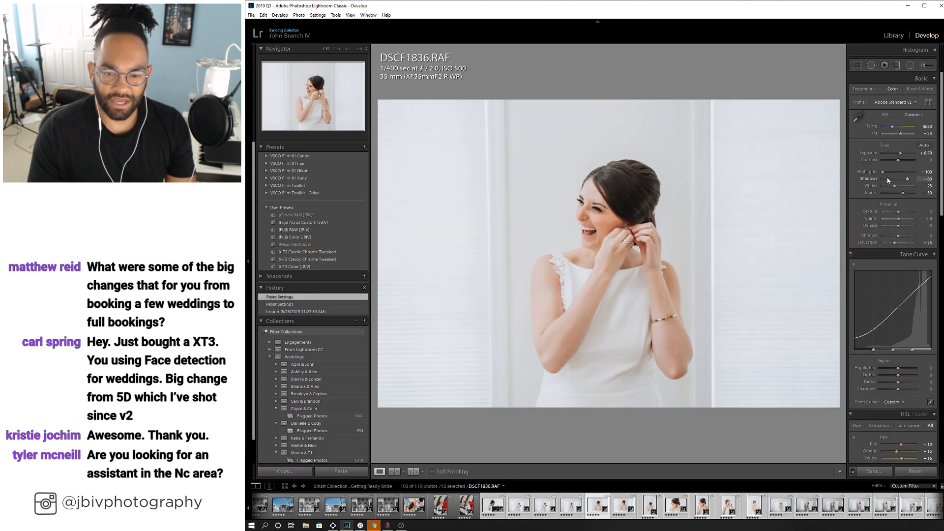
{"action": "scroll", "coordinate": [875, 246], "scroll_direction": "down", "scroll_amount": 10}
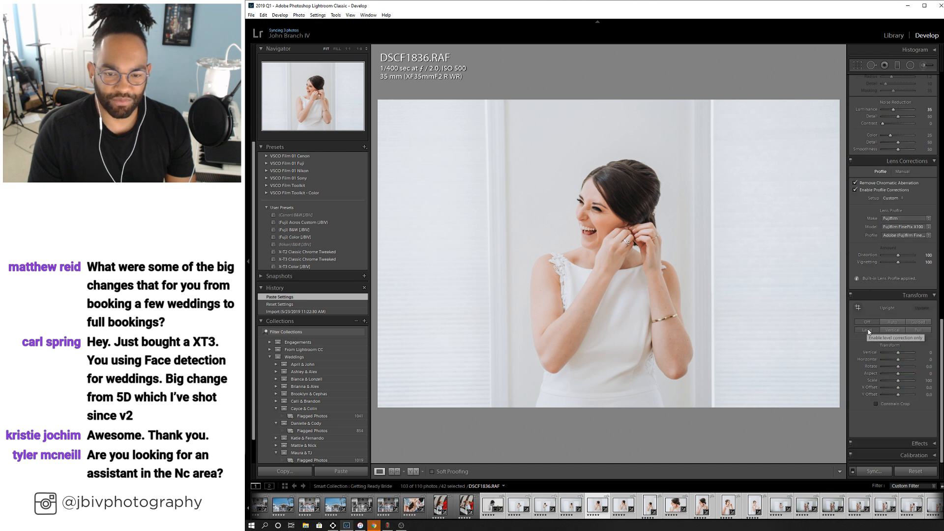
{"action": "key", "text": "Right"}
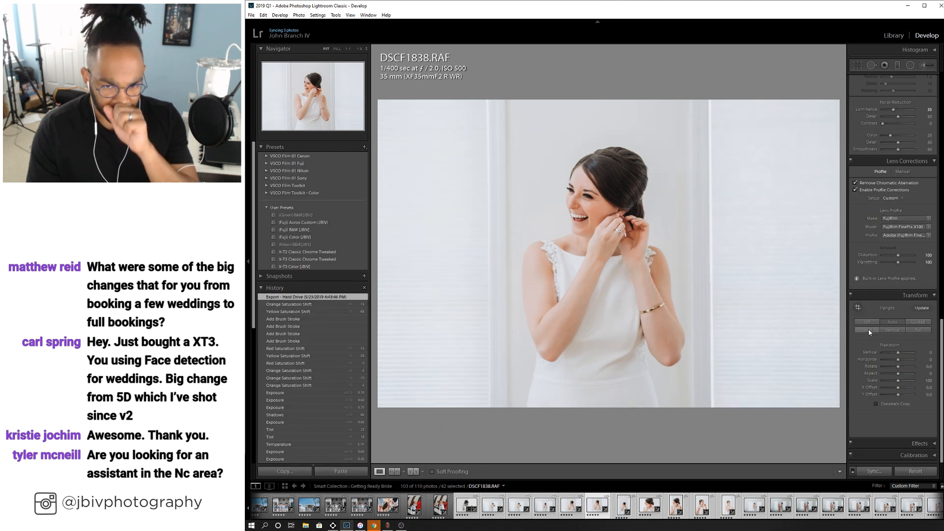
{"action": "left_click", "coordinate": [868, 330]}
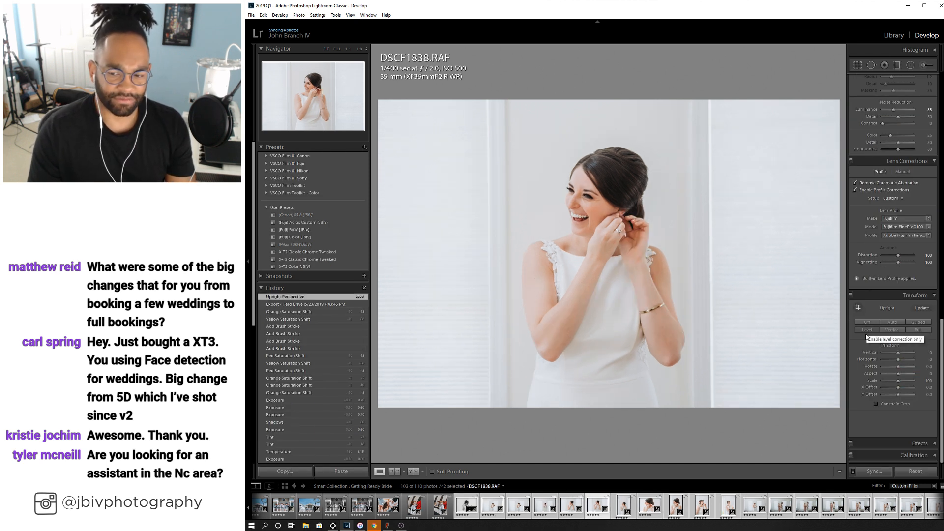
Apply the (Fuji) B&W [JBIV] preset to DSCF1836.RAF, setting highlights to -60, shadows to +45 and exposure to +0.20.
{"action": "key", "text": "Left"}
{"action": "left_click", "coordinate": [320, 231]}
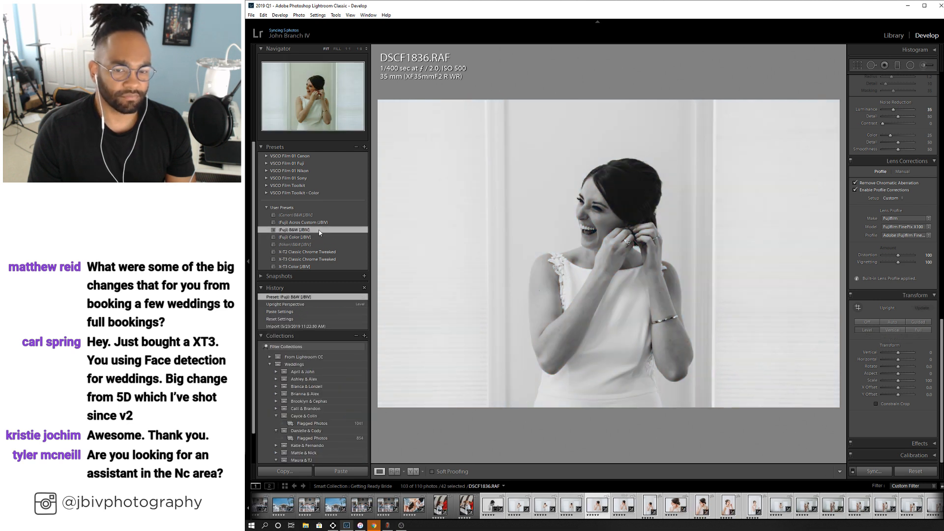
{"action": "scroll", "coordinate": [886, 161], "scroll_direction": "up", "scroll_amount": 10}
{"action": "left_click_drag", "start_coordinate": [891, 171], "coordinate": [901, 181]}
{"action": "key", "text": "Up"}
{"action": "key", "text": "Up"}
{"action": "key", "text": "Up"}
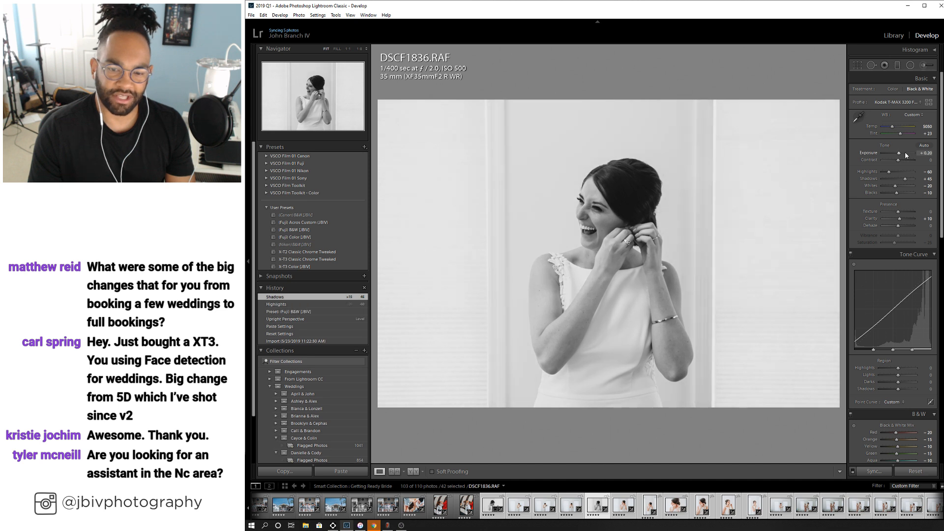
Skip ahead to the vertical earring shot, DSCF1839.RAF, and level it with the Upright correction.
{"action": "key", "text": "Right"}
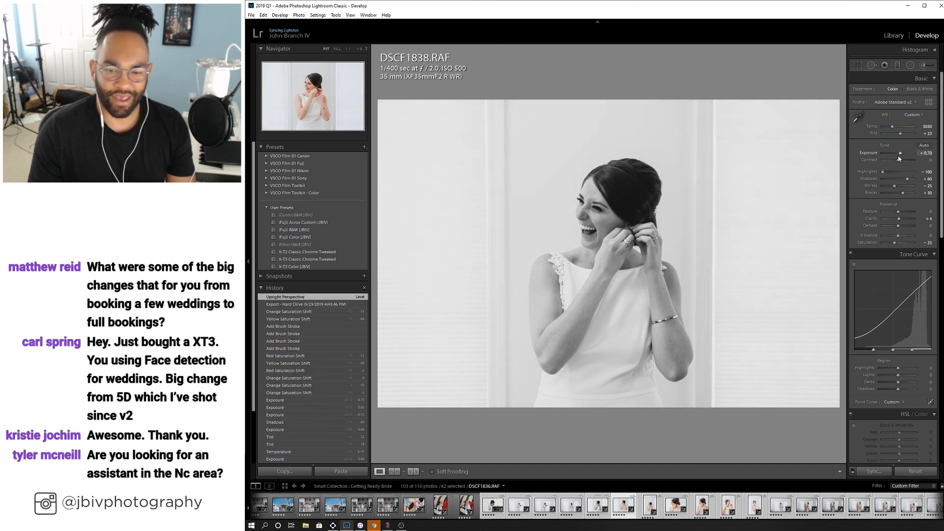
{"action": "key", "text": "Right"}
{"action": "scroll", "coordinate": [892, 246], "scroll_direction": "down", "scroll_amount": 10}
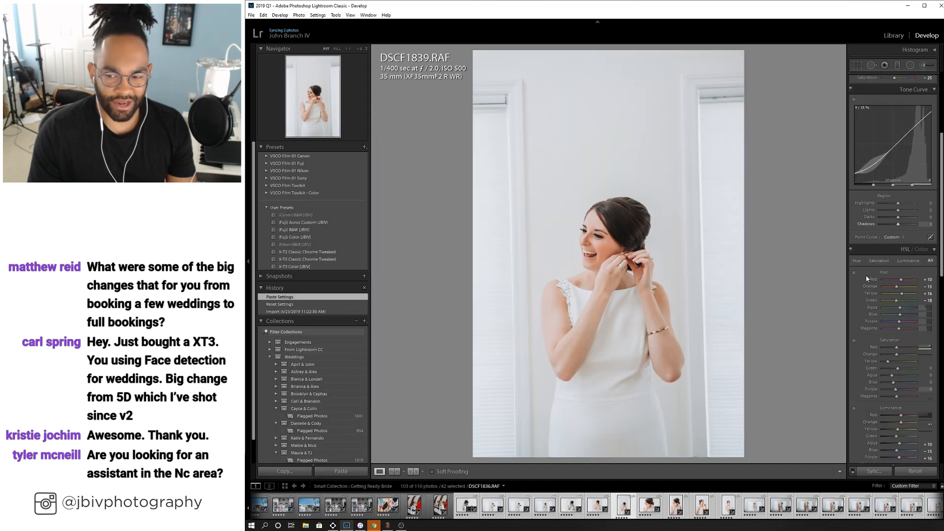
{"action": "left_click", "coordinate": [869, 330]}
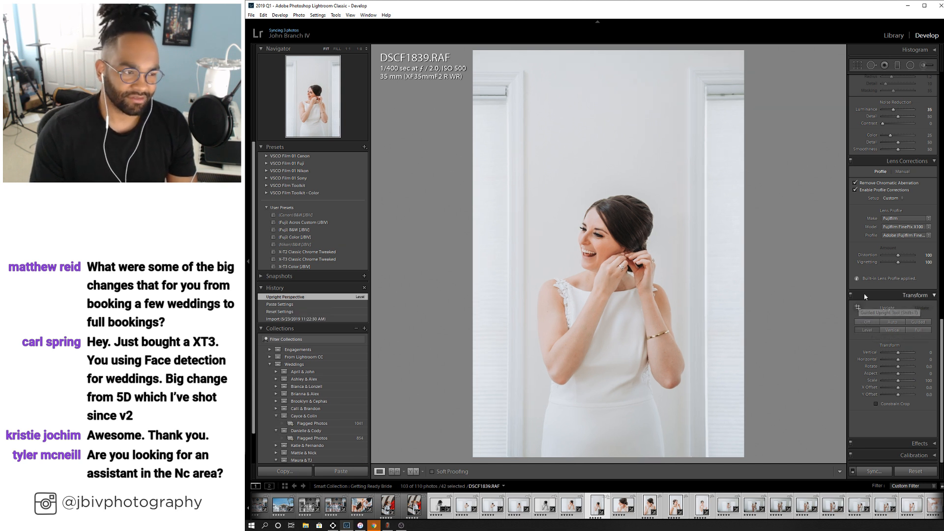
Move on to the close-up DSCF1843.RAF and lower its exposure slightly.
{"action": "key", "text": "Right"}
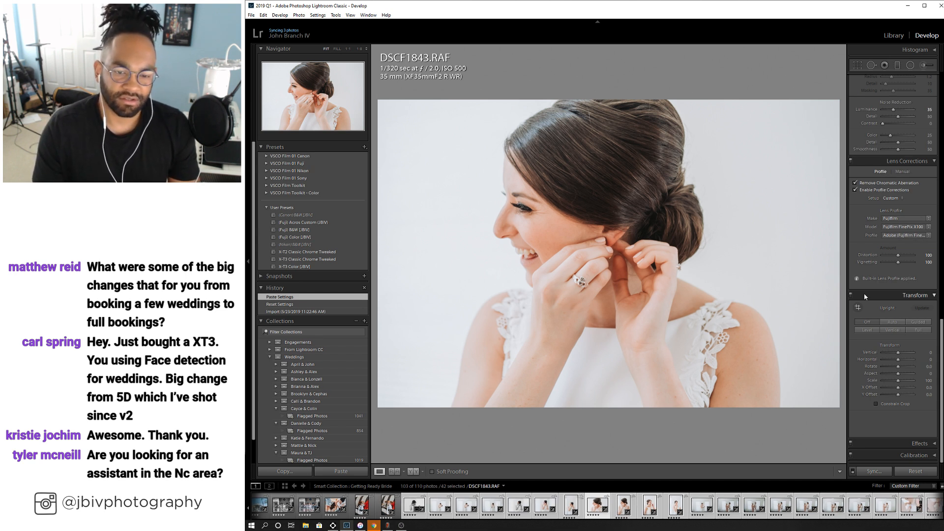
{"action": "scroll", "coordinate": [866, 300], "scroll_direction": "up", "scroll_amount": 5}
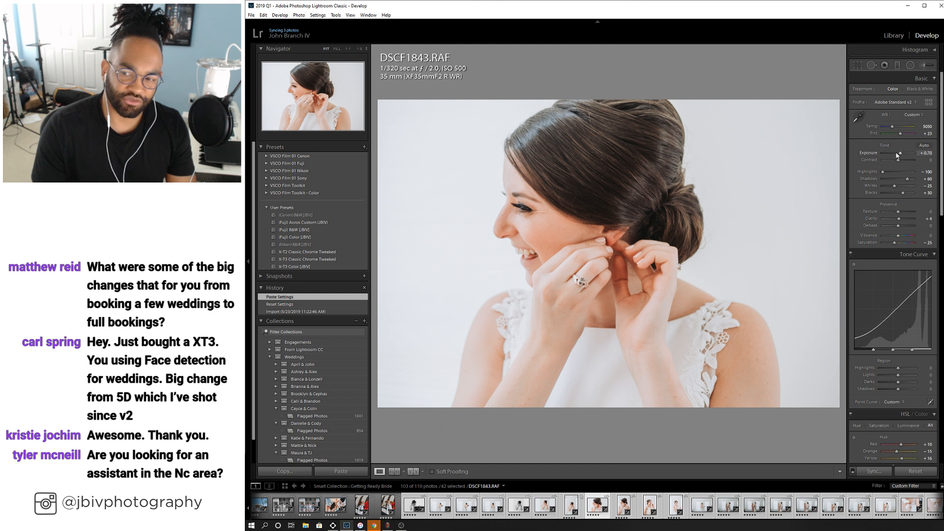
{"action": "left_click_drag", "start_coordinate": [900, 153], "coordinate": [898, 154]}
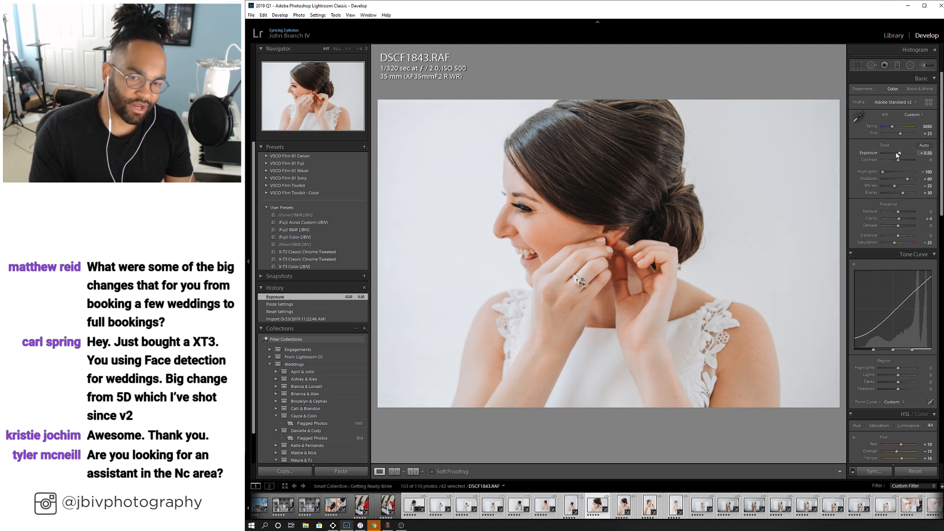
Go past DSCF1851.RAF to the bride's lipstick photo DSCF1862.RAF and set its exposure to +0.40.
{"action": "key", "text": "Right"}
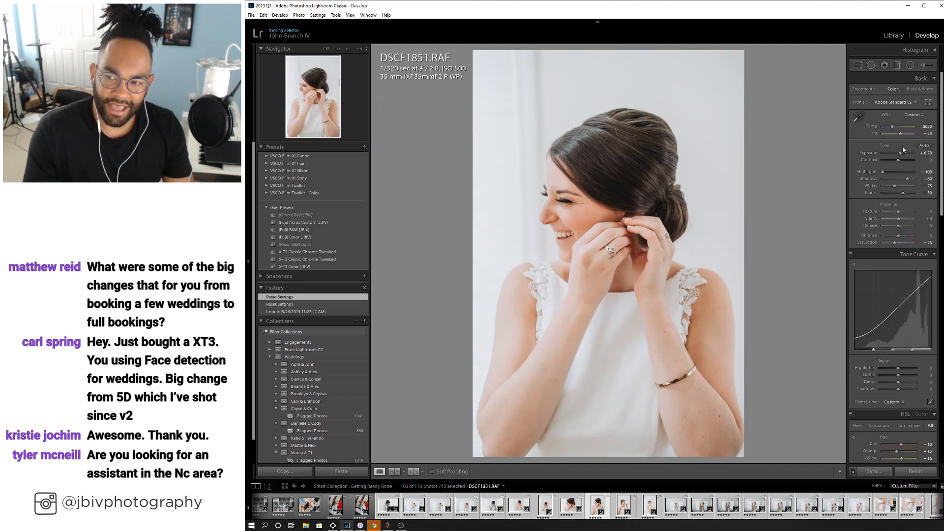
{"action": "left_click_drag", "start_coordinate": [901, 153], "coordinate": [901, 154]}
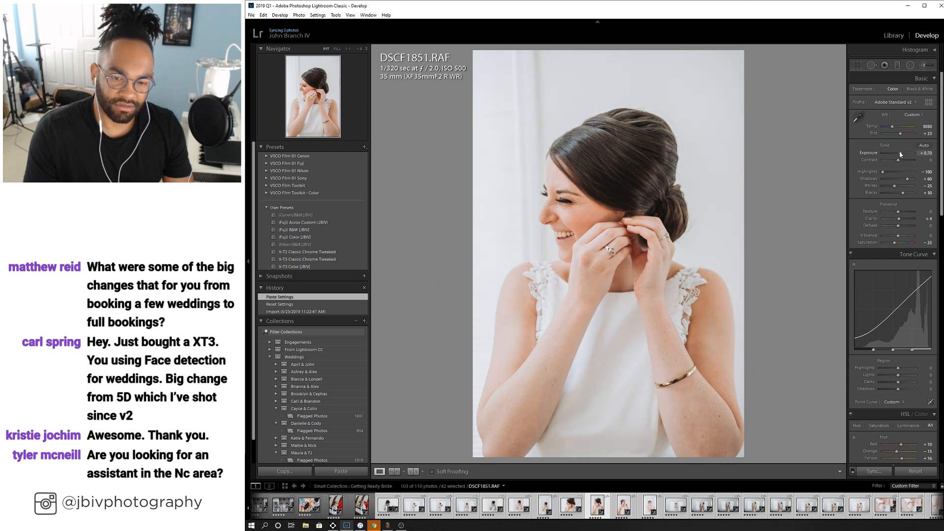
{"action": "key", "text": "Right"}
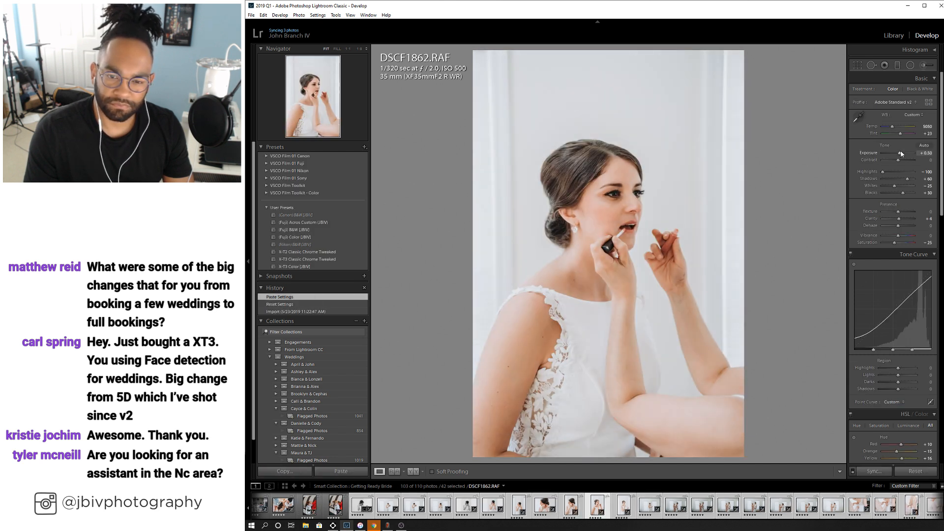
{"action": "left_click_drag", "start_coordinate": [902, 153], "coordinate": [901, 153]}
{"action": "key", "text": "Right"}
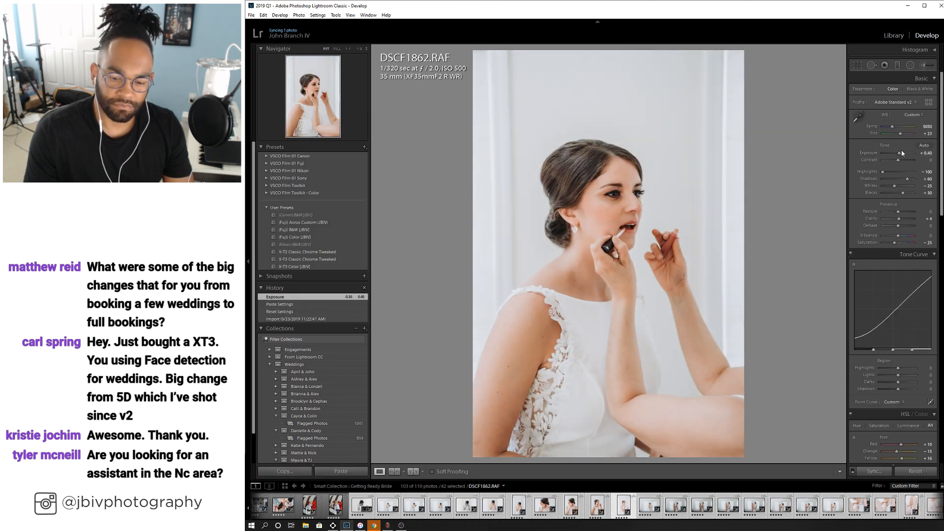
Apply the (Fuji) B&W [JBIV] preset to DSCF1862.RAF, setting highlights to -55, shadows to +45 and exposure to +0.30.
{"action": "key", "text": "Left"}
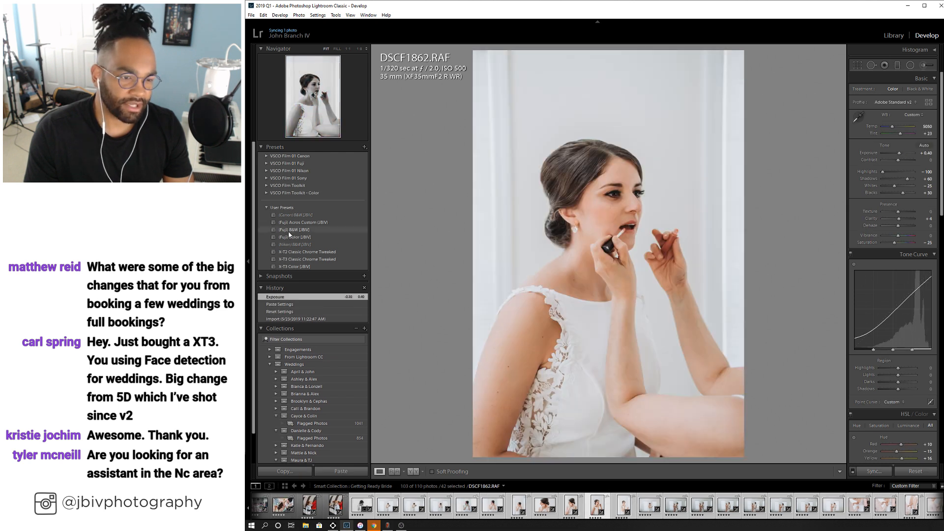
{"action": "left_click", "coordinate": [289, 231]}
{"action": "left_click", "coordinate": [887, 172]}
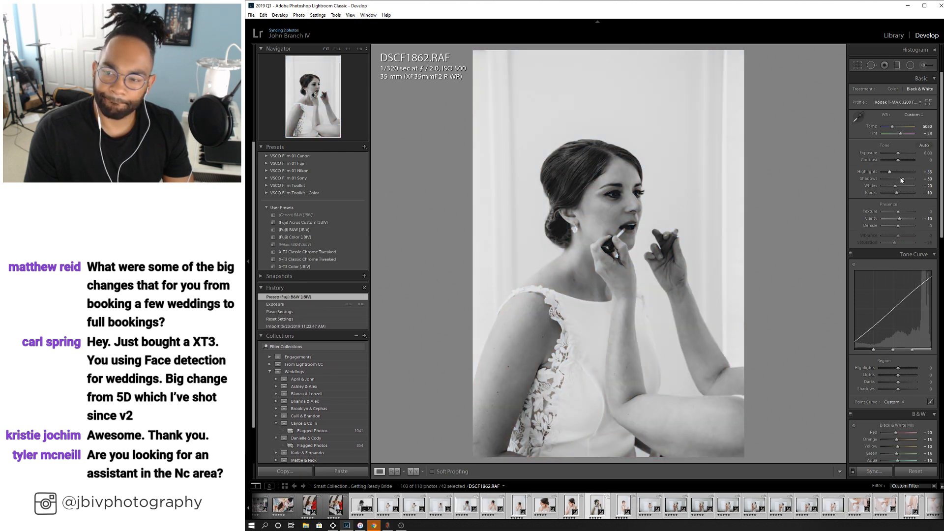
{"action": "left_click", "coordinate": [909, 179]}
{"action": "left_click", "coordinate": [902, 153]}
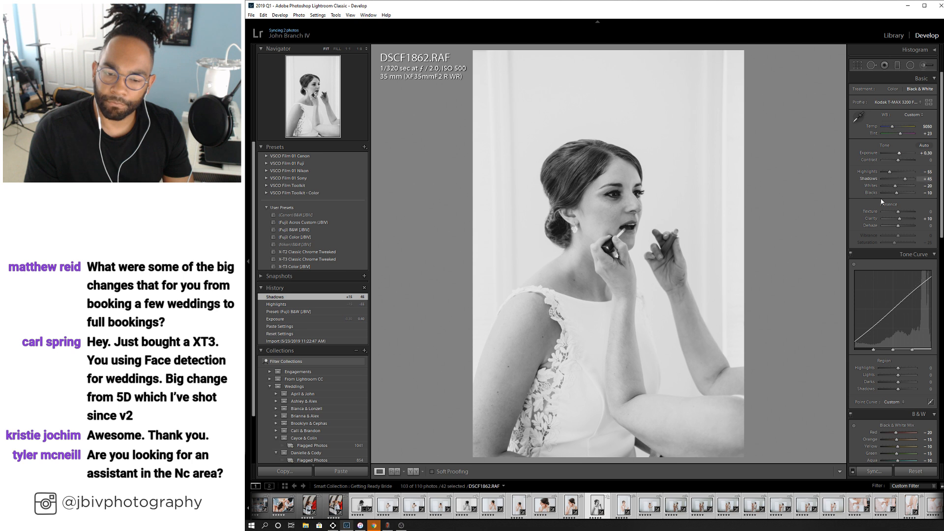
Level DSCF1862.RAF and the smiling lipstick shot DSCF1865.RAF with the Upright correction.
{"action": "scroll", "coordinate": [885, 222], "scroll_direction": "down", "scroll_amount": 10}
{"action": "left_click", "coordinate": [867, 330]}
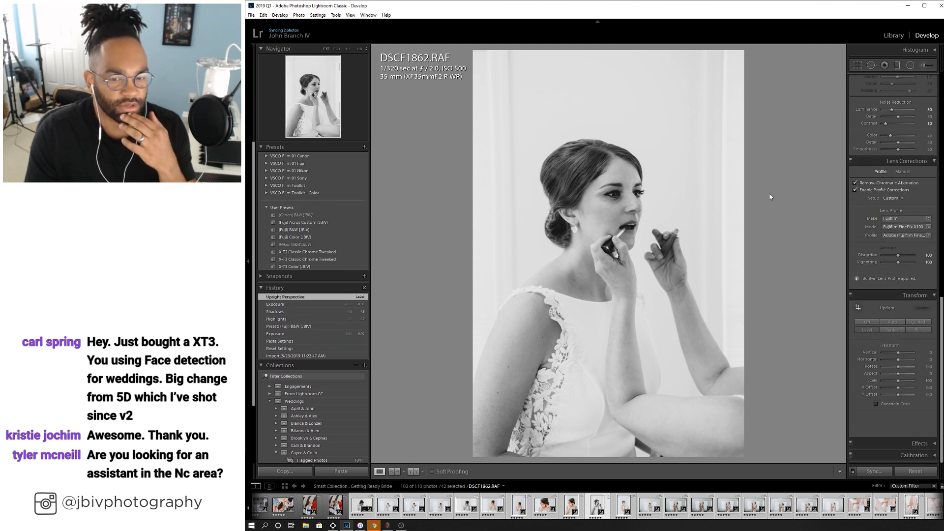
{"action": "key", "text": "Right"}
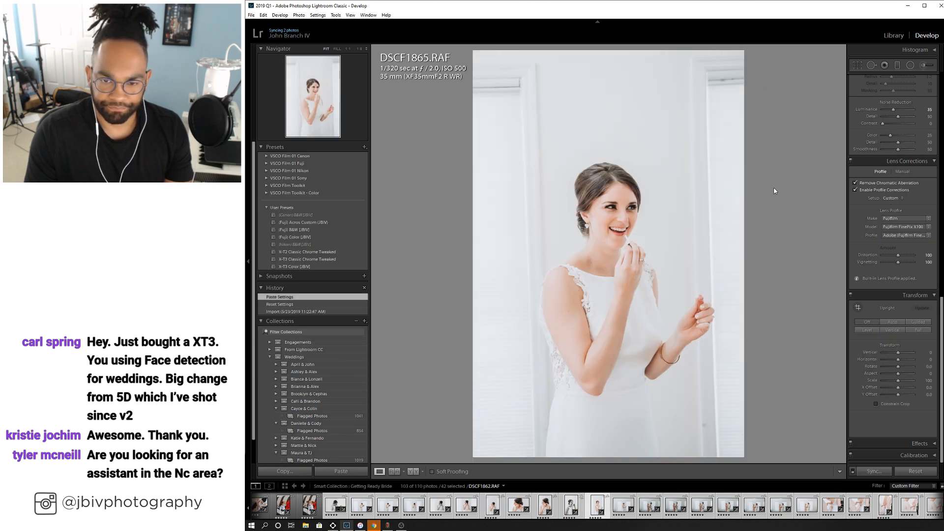
{"action": "left_click", "coordinate": [867, 330]}
Lower the exposure of DSCF1865.RAF to +0.40.
{"action": "scroll", "coordinate": [884, 275], "scroll_direction": "up", "scroll_amount": 10}
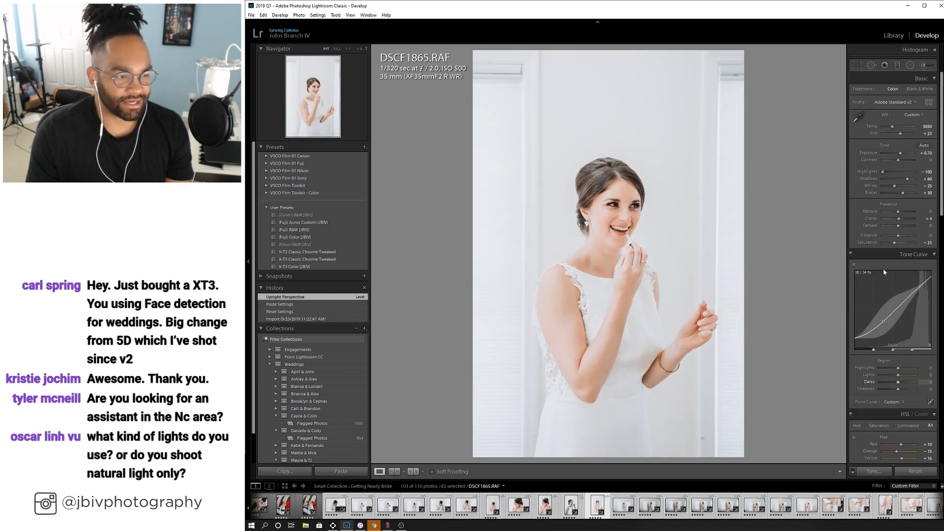
{"action": "key", "text": "Down"}
{"action": "key", "text": "Down"}
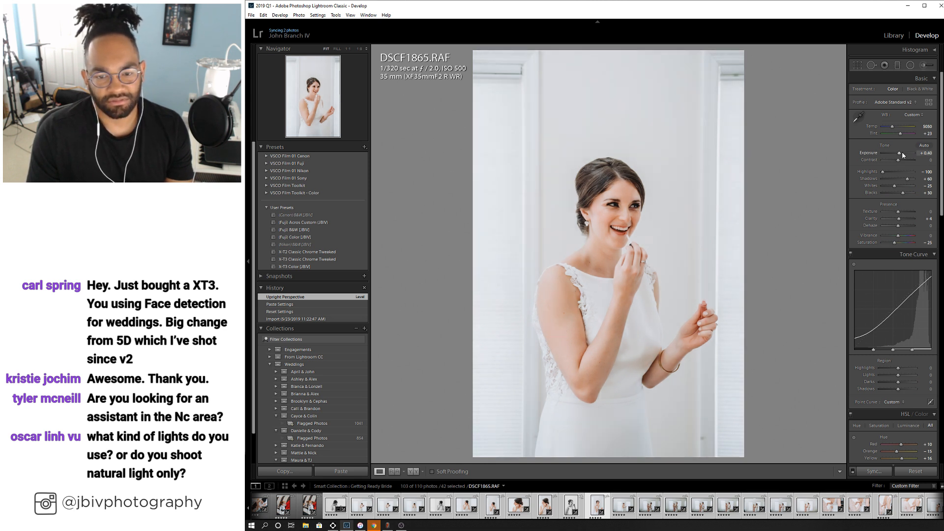
Move on to the wide window shot DSCF0750.RAF and apply the (Fuji) B&W [JBIV] preset.
{"action": "key", "text": "Right"}
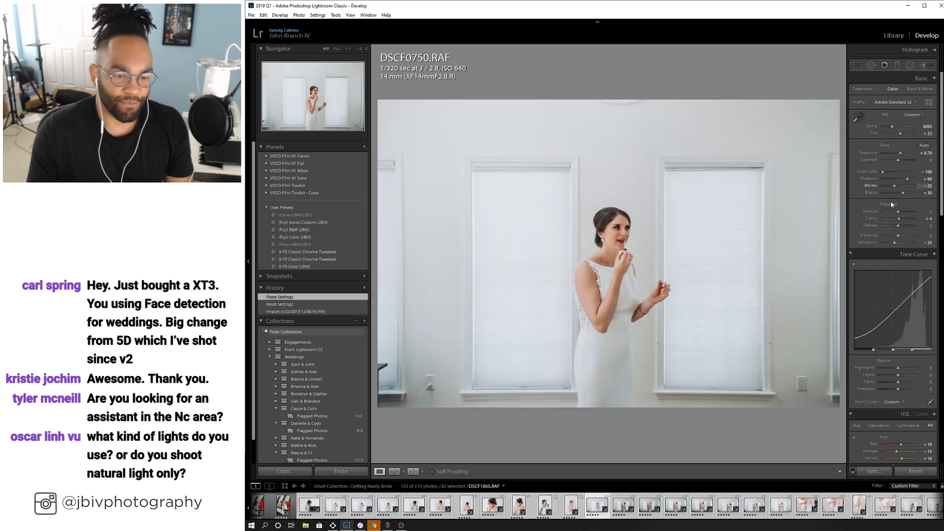
{"action": "scroll", "coordinate": [886, 236], "scroll_direction": "down", "scroll_amount": 10}
{"action": "scroll", "coordinate": [888, 240], "scroll_direction": "down", "scroll_amount": 5}
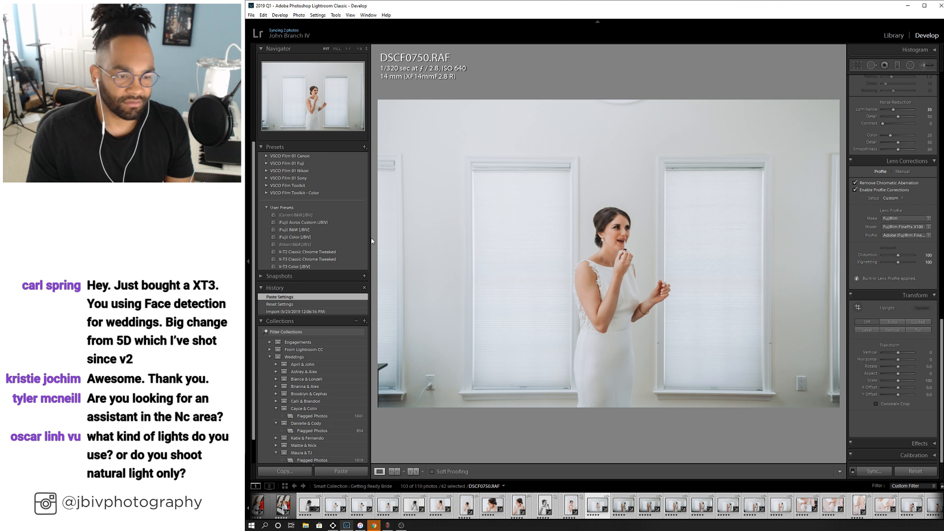
{"action": "left_click", "coordinate": [313, 229]}
{"action": "scroll", "coordinate": [881, 160], "scroll_direction": "up", "scroll_amount": 10}
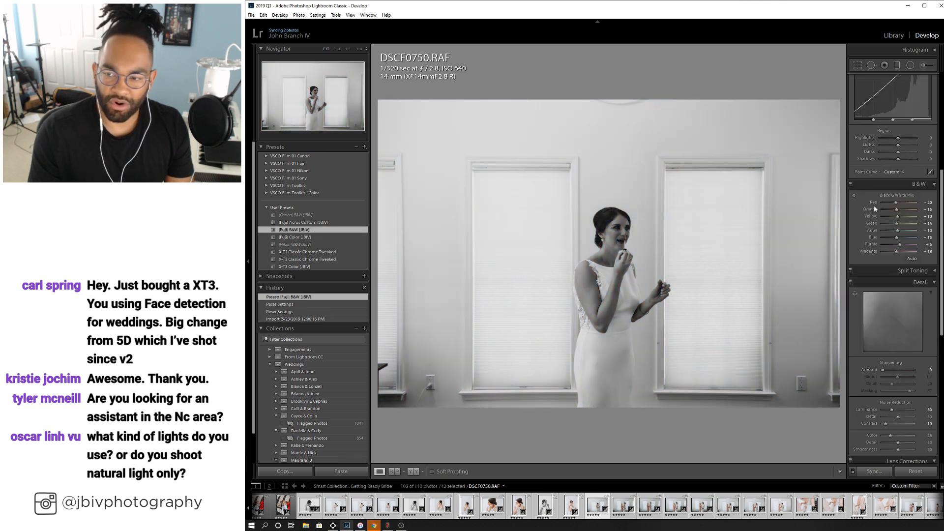
Adjust the tone of DSCF0750.RAF, setting highlights to -55, shadows to +45 and exposure to +0.40.
{"action": "key", "text": "Down"}
{"action": "key", "text": "Down"}
{"action": "key", "text": "Down"}
{"action": "key", "text": "Up"}
{"action": "key", "text": "Up"}
{"action": "key", "text": "Up"}
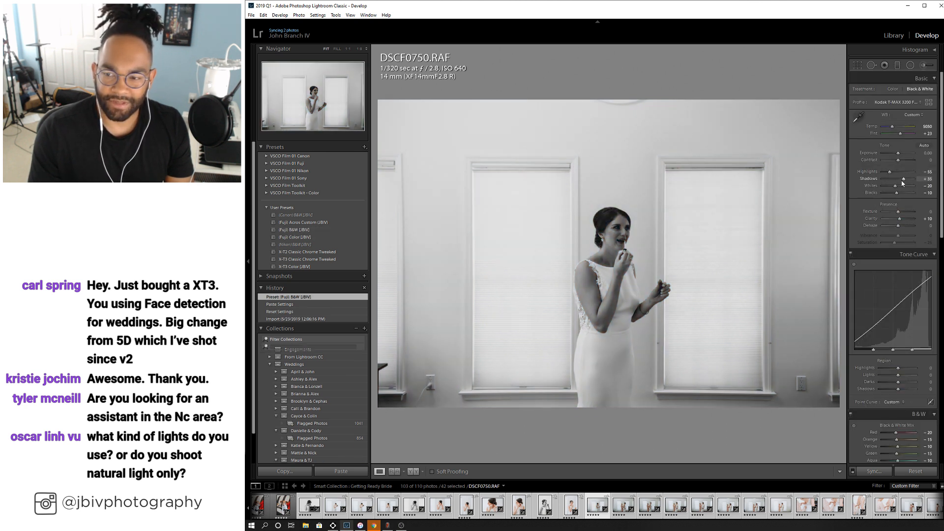
{"action": "key", "text": "Up"}
{"action": "key", "text": "Up"}
{"action": "key", "text": "Up"}
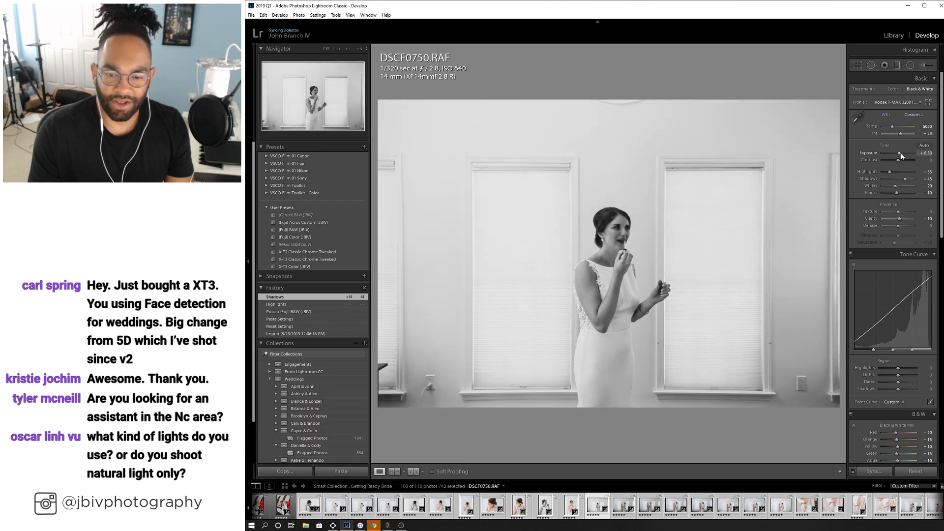
Heal the wall outlets on both sides of the windows in DSCF0750.RAF, sampling clean wall above each.
{"action": "left_click", "coordinate": [872, 66]}
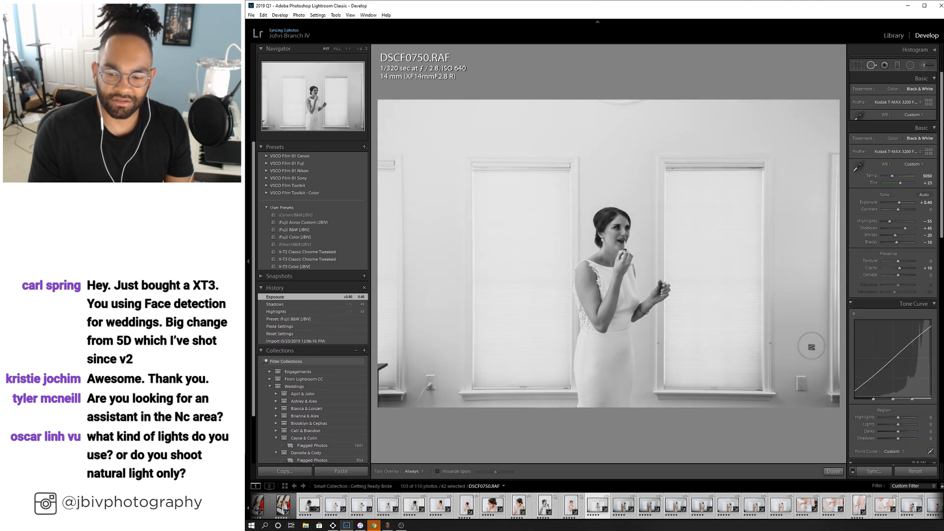
{"action": "left_click", "coordinate": [801, 384]}
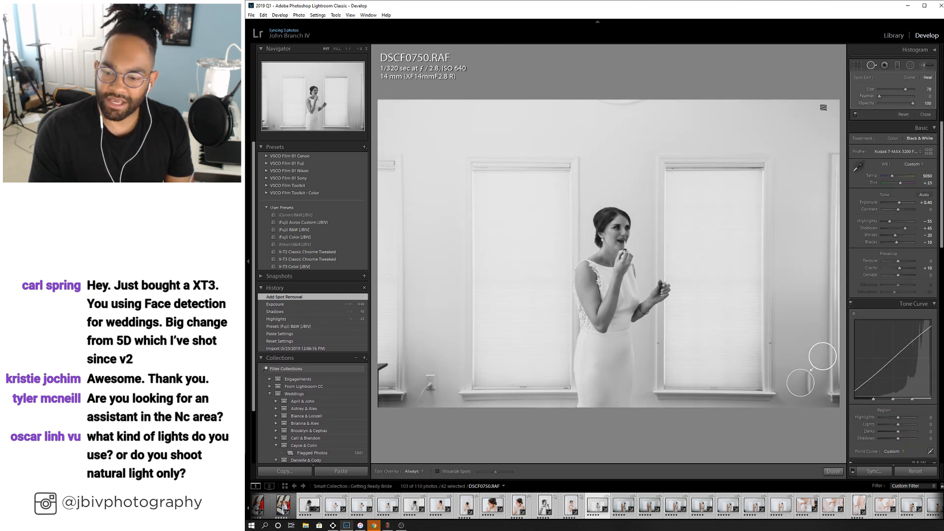
{"action": "left_click_drag", "start_coordinate": [810, 354], "coordinate": [790, 340]}
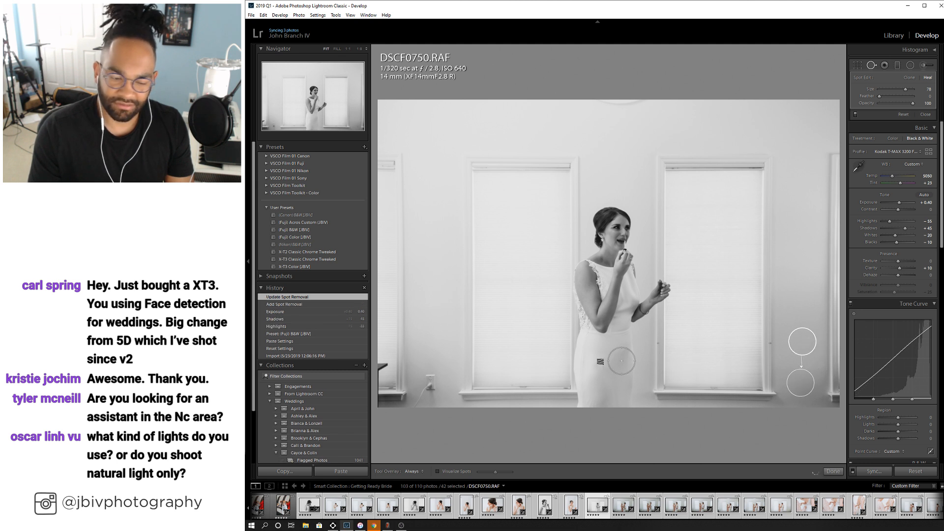
{"action": "left_click_drag", "start_coordinate": [432, 379], "coordinate": [426, 401]}
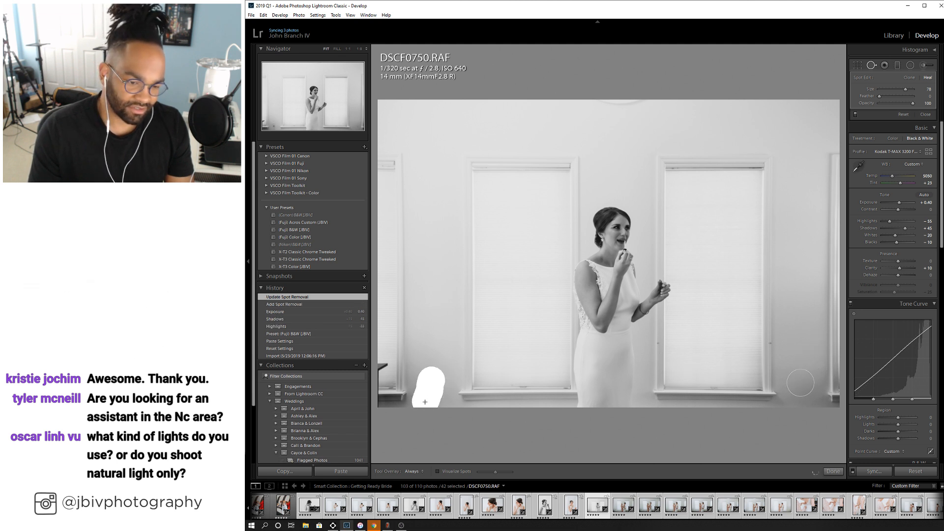
{"action": "left_click_drag", "start_coordinate": [412, 340], "coordinate": [427, 322]}
{"action": "left_click", "coordinate": [872, 65]}
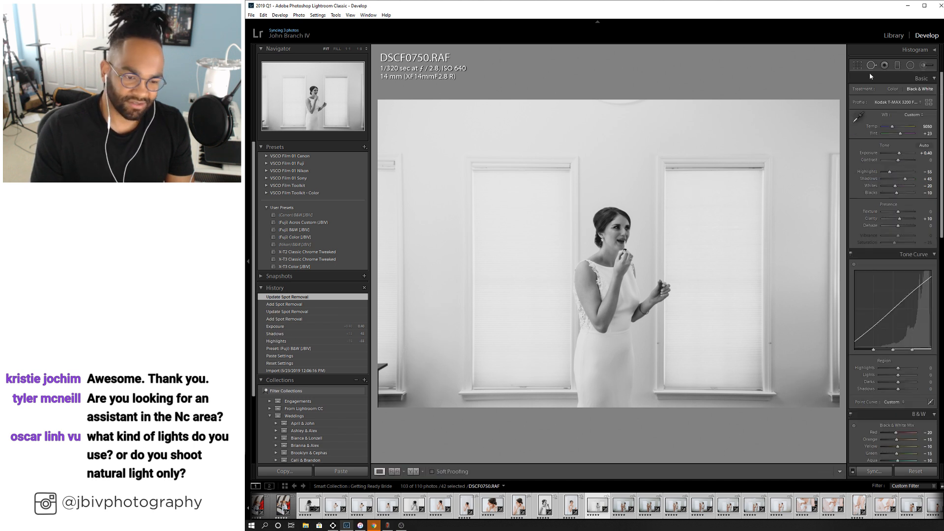
Move on to DSCF0753.RAF, the bride with the woman in pink, and level it with the Upright correction.
{"action": "key", "text": "Right"}
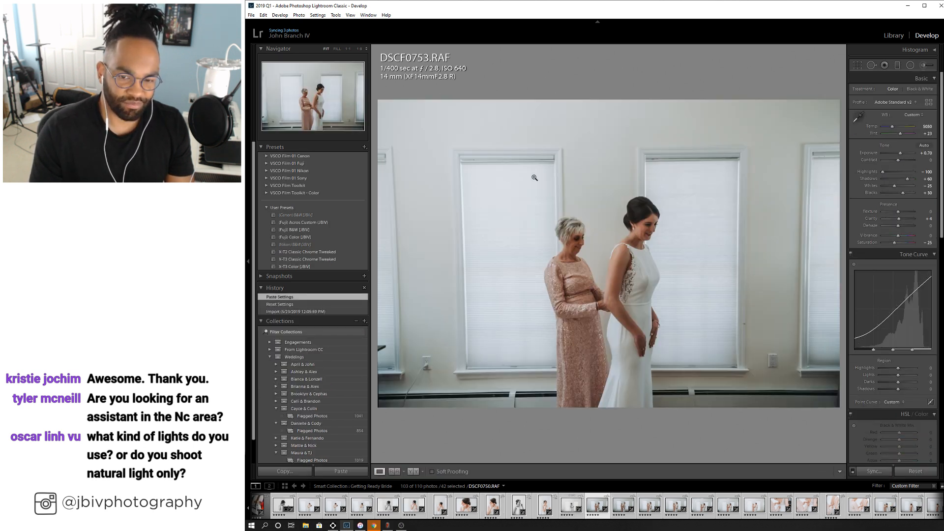
{"action": "scroll", "coordinate": [871, 337], "scroll_direction": "down", "scroll_amount": 10}
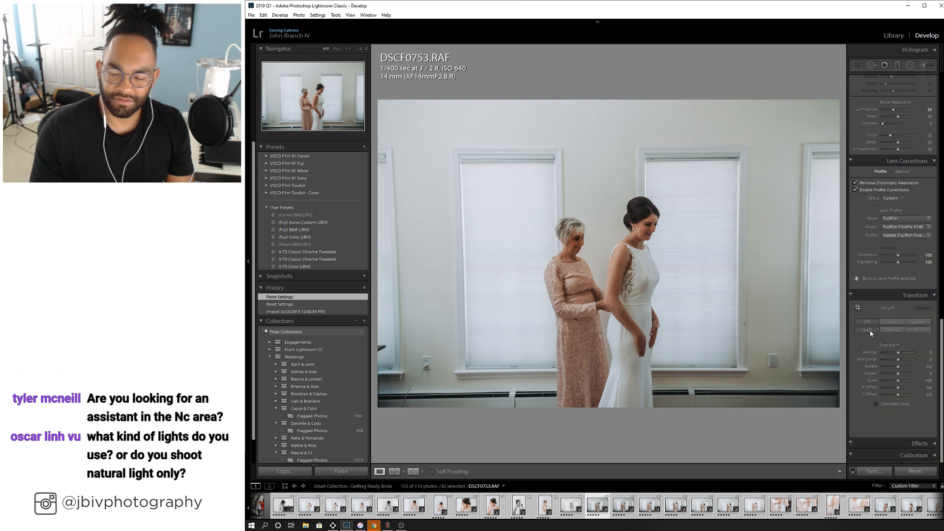
{"action": "left_click", "coordinate": [869, 330]}
{"action": "scroll", "coordinate": [858, 211], "scroll_direction": "up", "scroll_amount": 10}
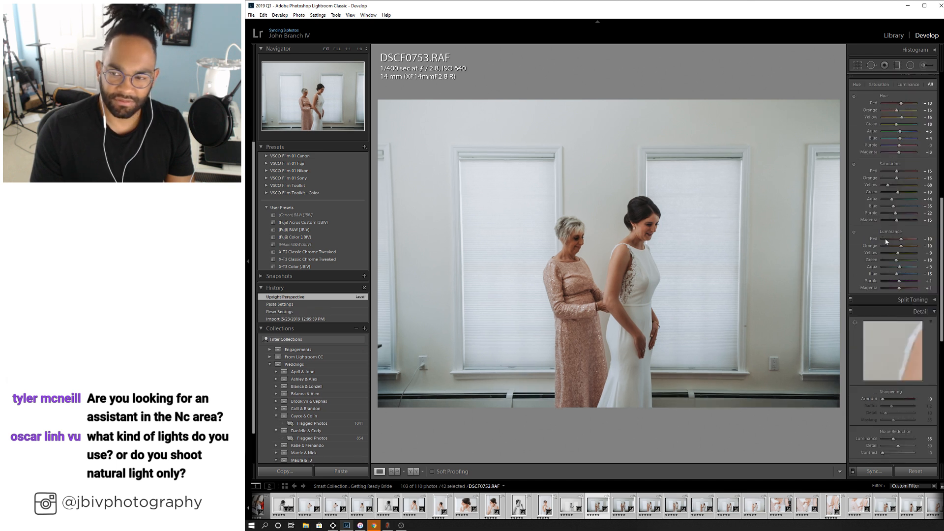
Set the tint of DSCF0753.RAF to +28 and its exposure to +1.40.
{"action": "scroll", "coordinate": [904, 178], "scroll_direction": "up", "scroll_amount": 3}
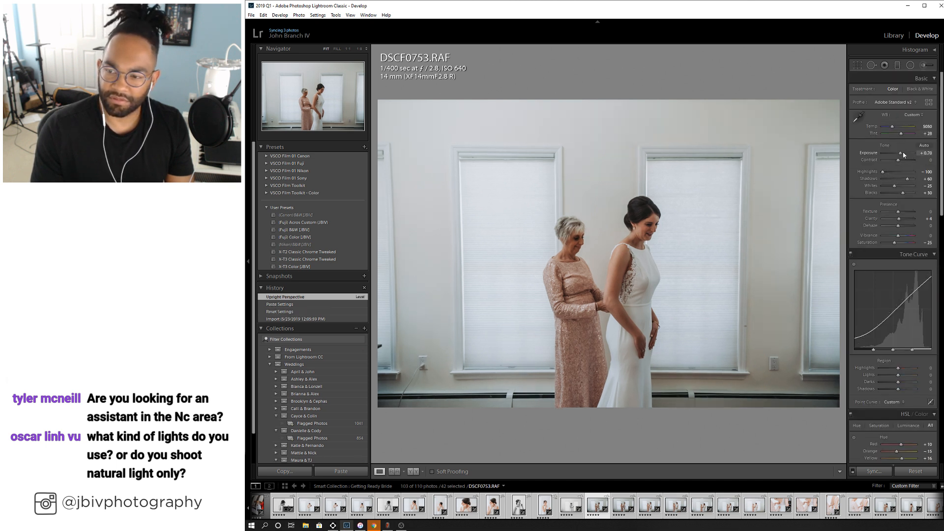
{"action": "left_click_drag", "start_coordinate": [903, 154], "coordinate": [904, 157]}
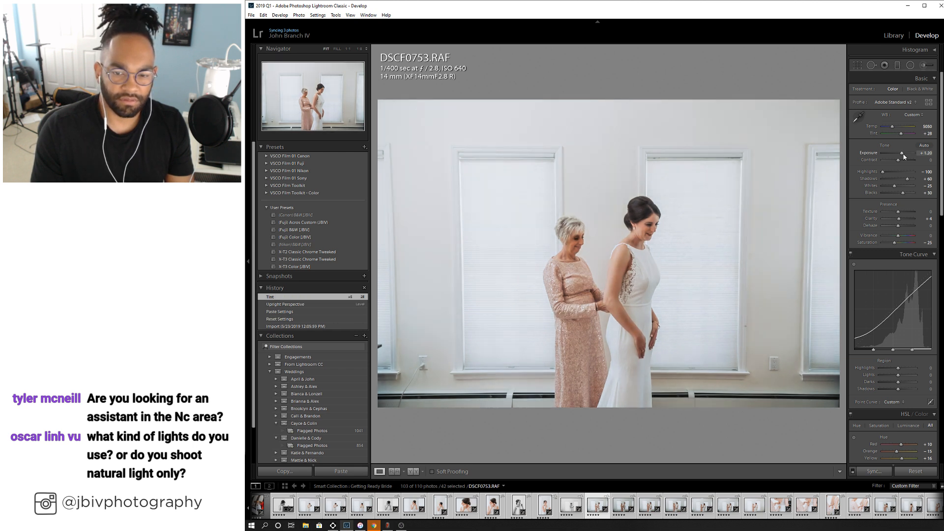
{"action": "key", "text": "Up"}
{"action": "key", "text": "Up"}
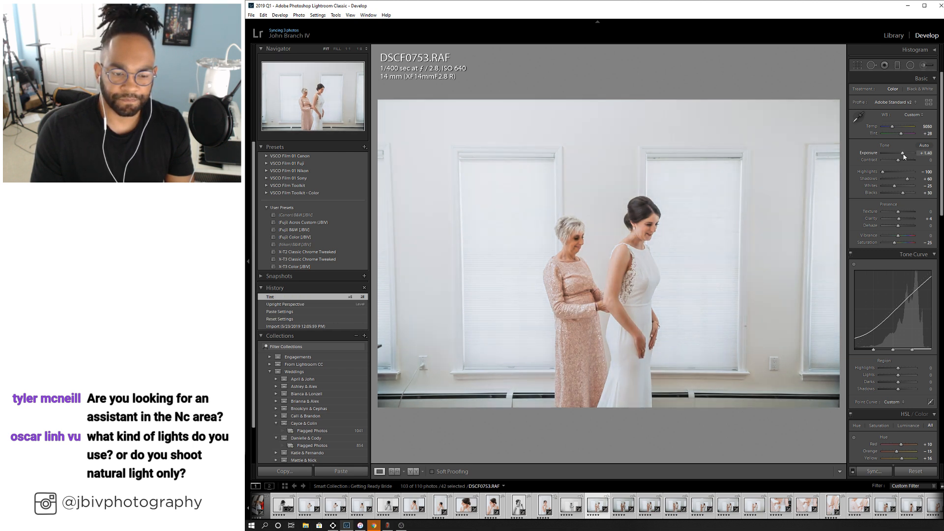
Crop DSCF0753.RAF tighter around the two women, cutting out the baseboard heater along the floor.
{"action": "key", "text": "r"}
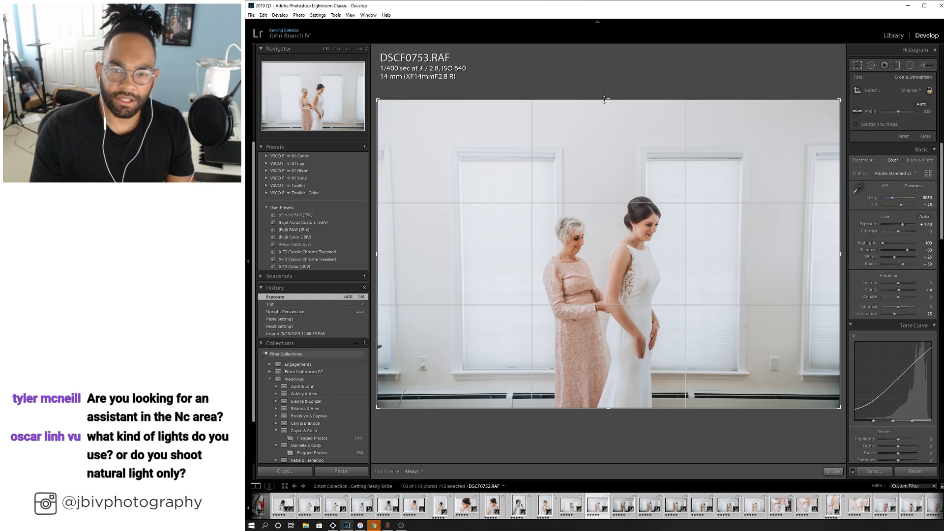
{"action": "left_click_drag", "start_coordinate": [606, 89], "coordinate": [606, 114]}
{"action": "left_click_drag", "start_coordinate": [611, 176], "coordinate": [607, 193]}
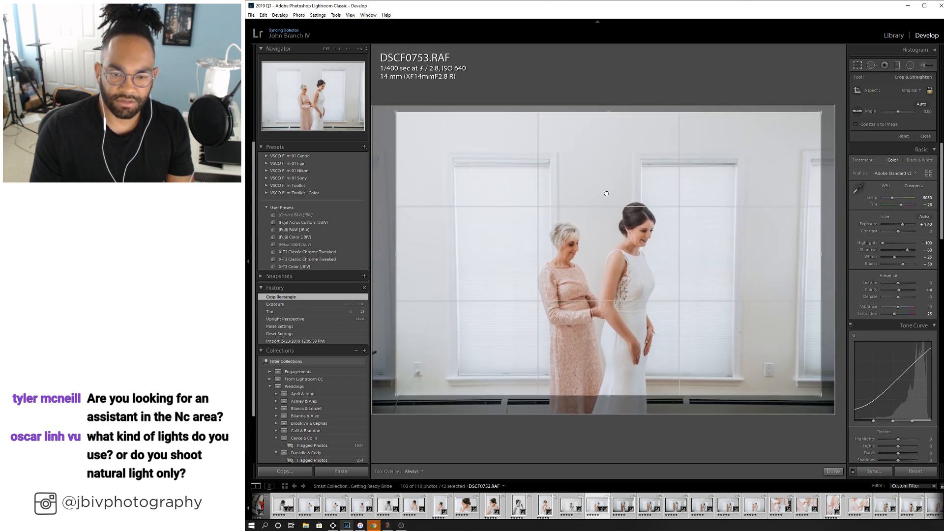
{"action": "key", "text": "Return"}
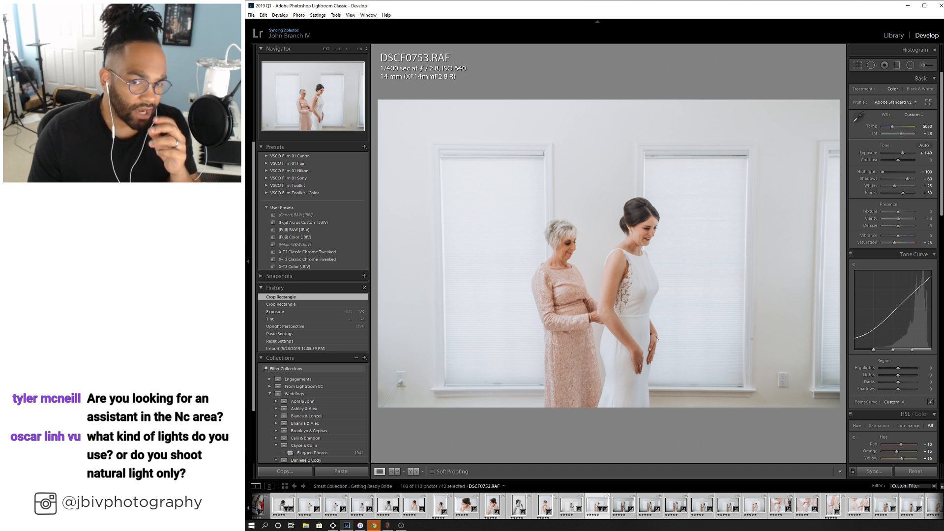
Heal the outlet and dark corner beside the left window and the outlet near the right window in DSCF0753.RAF.
{"action": "left_click", "coordinate": [872, 65]}
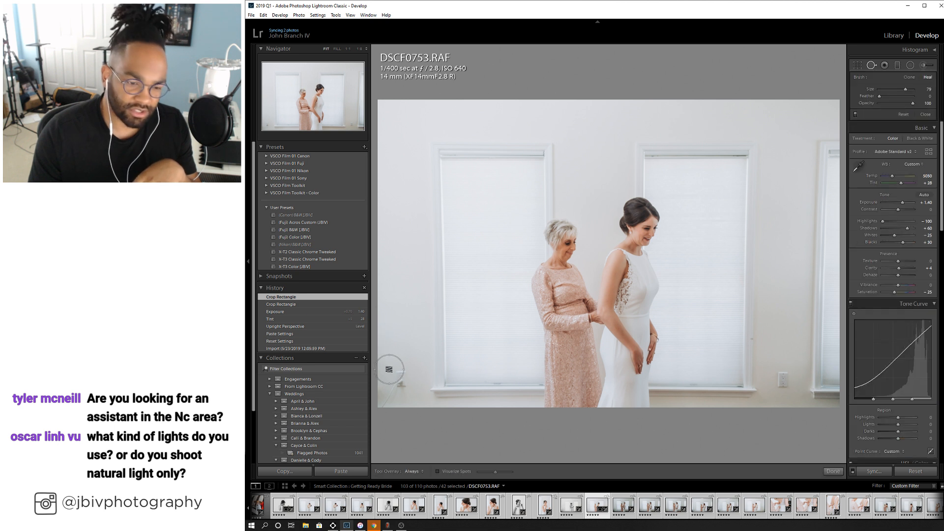
{"action": "mouse_move", "coordinate": [388, 370]}
{"action": "left_mouse_down"}
{"action": "mouse_move", "coordinate": [403, 375]}
{"action": "mouse_move", "coordinate": [391, 401]}
{"action": "left_mouse_up"}
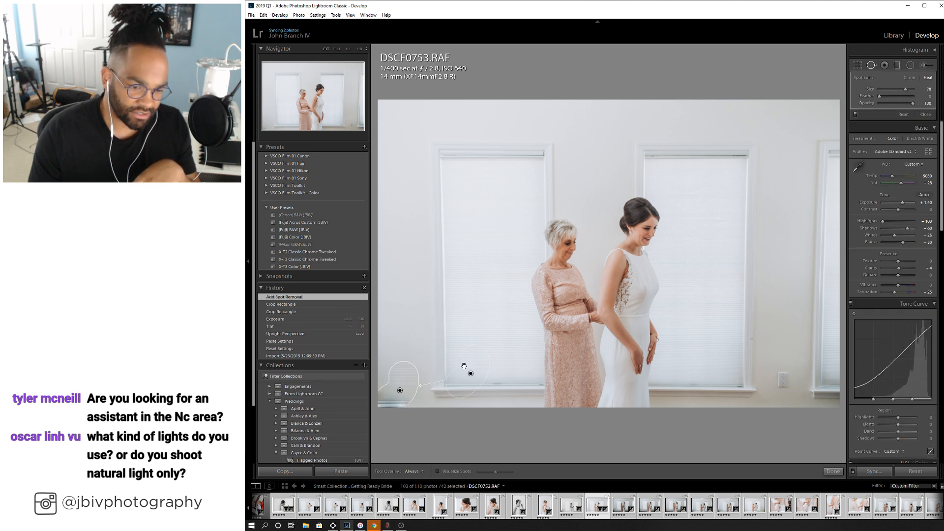
{"action": "left_click", "coordinate": [406, 316]}
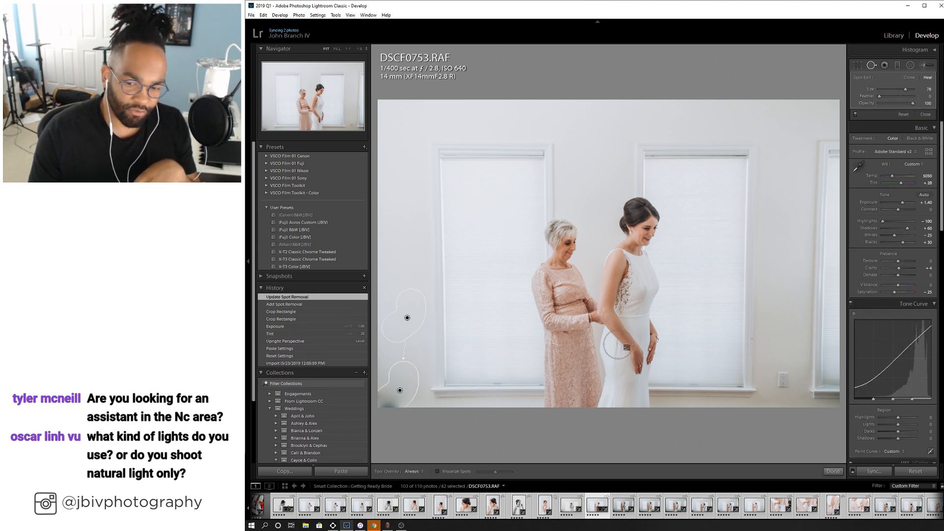
{"action": "left_click", "coordinate": [783, 376]}
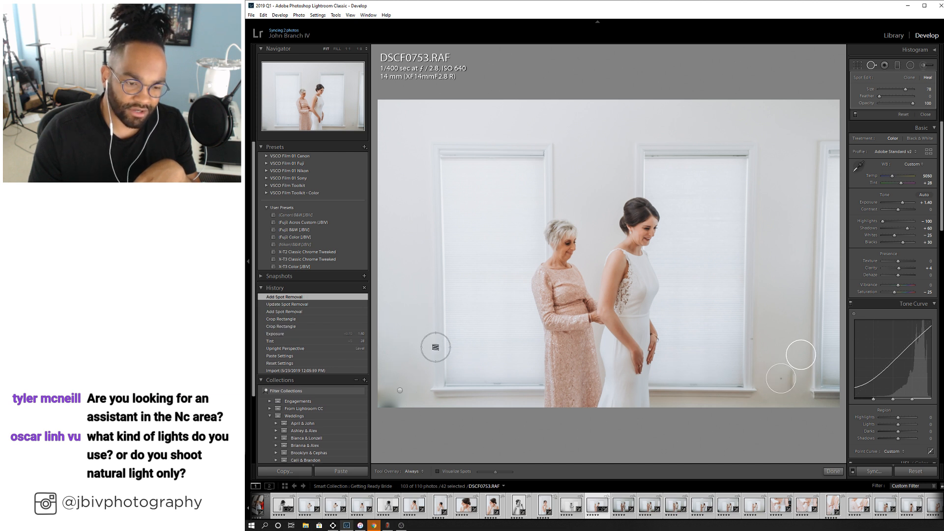
{"action": "key", "text": "q"}
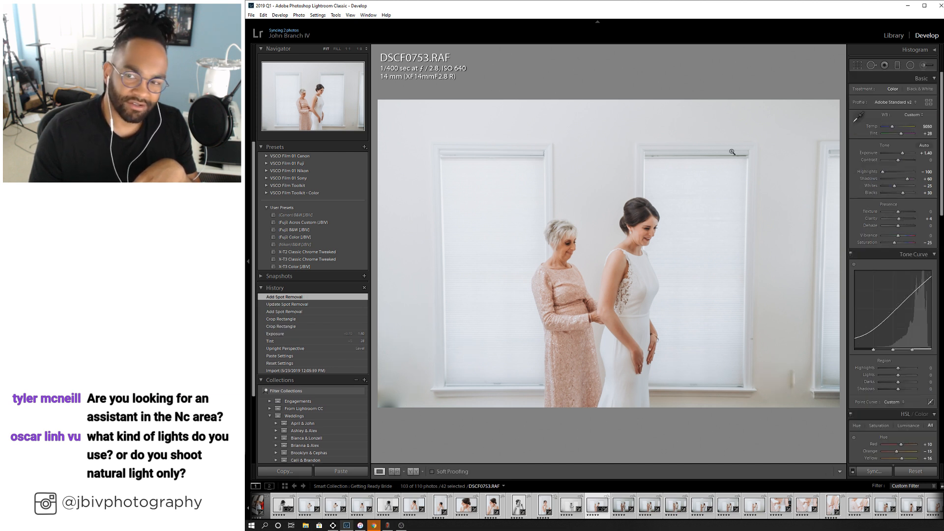
Reposition the healing spot over the outlet and dark corner beside the left window in DSCF0753.RAF.
{"action": "left_click", "coordinate": [871, 65]}
{"action": "left_click", "coordinate": [400, 391]}
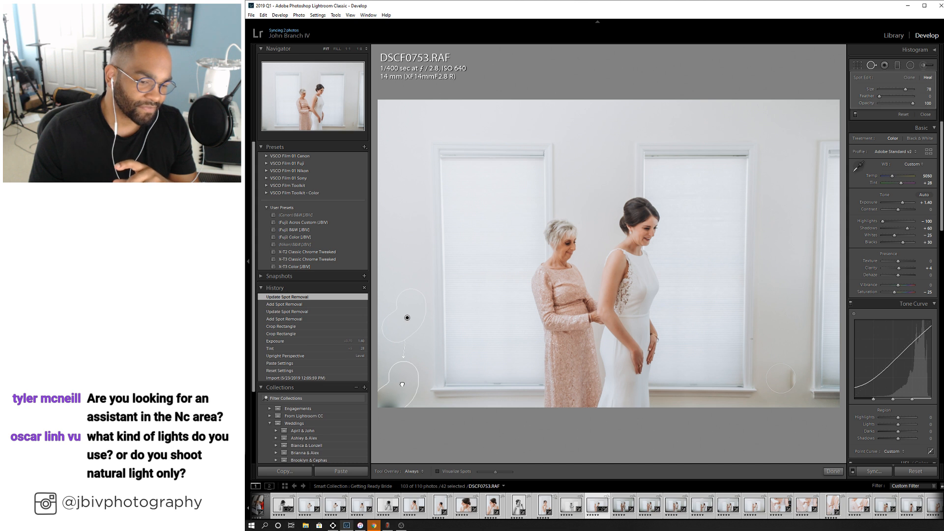
{"action": "left_click", "coordinate": [402, 380]}
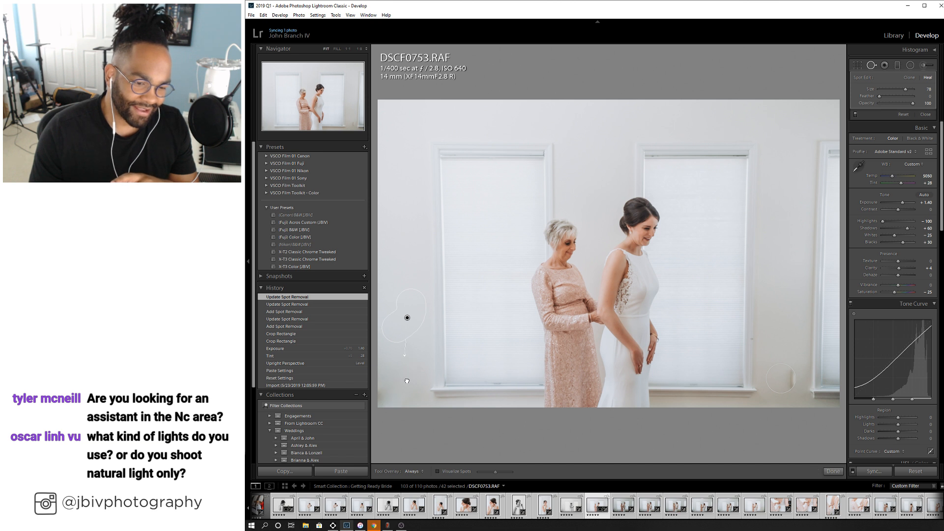
{"action": "left_click", "coordinate": [407, 381]}
{"action": "left_click", "coordinate": [872, 65]}
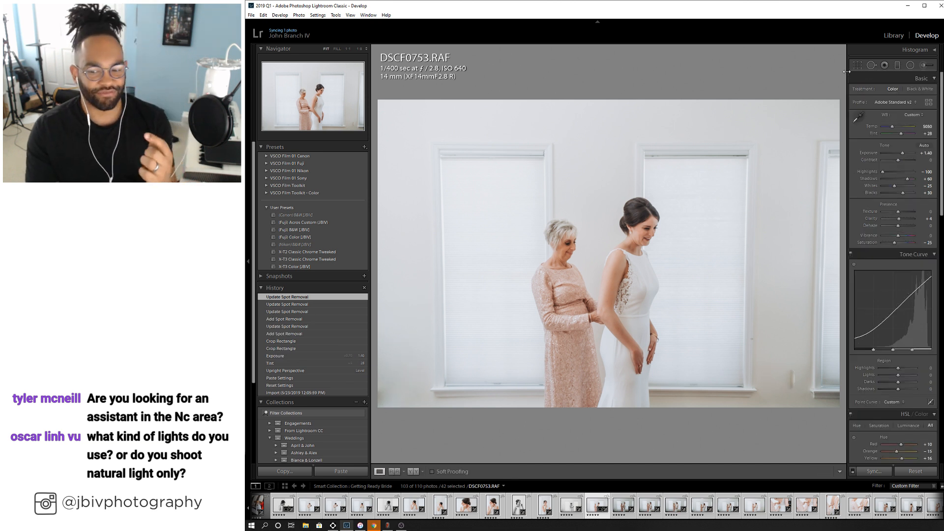
Move the sample source of the healed outlet near the right window onto the clean wall just above it.
{"action": "left_click", "coordinate": [871, 66]}
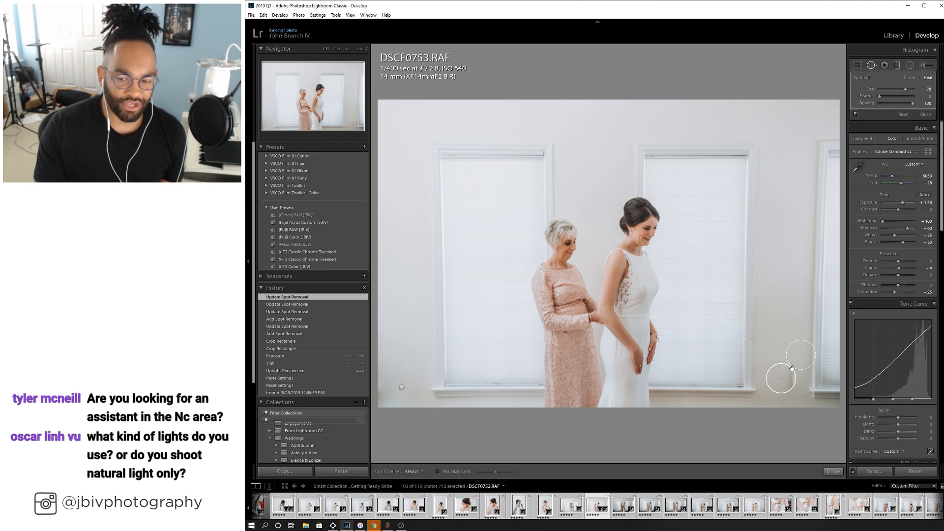
{"action": "left_click", "coordinate": [788, 339]}
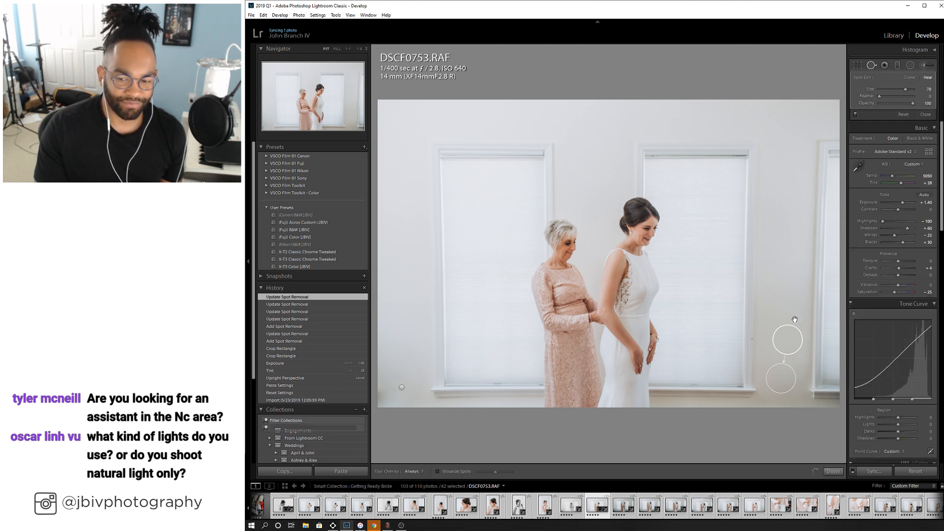
{"action": "left_click", "coordinate": [870, 70]}
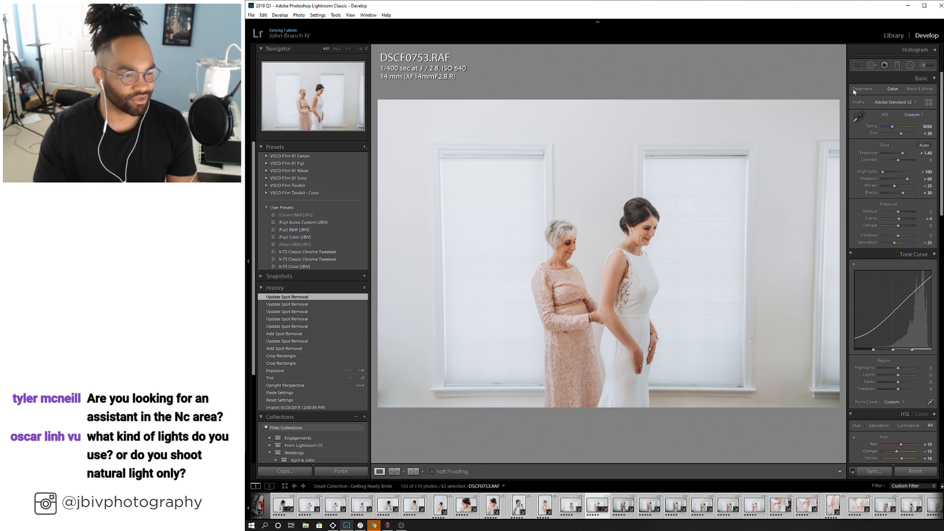
Apply the (Fuji) B&W [JBIV] preset to DSCF0756.RAF and set exposure to +1.00, highlights to -60 and shadows to +40.
{"action": "key", "text": "Right"}
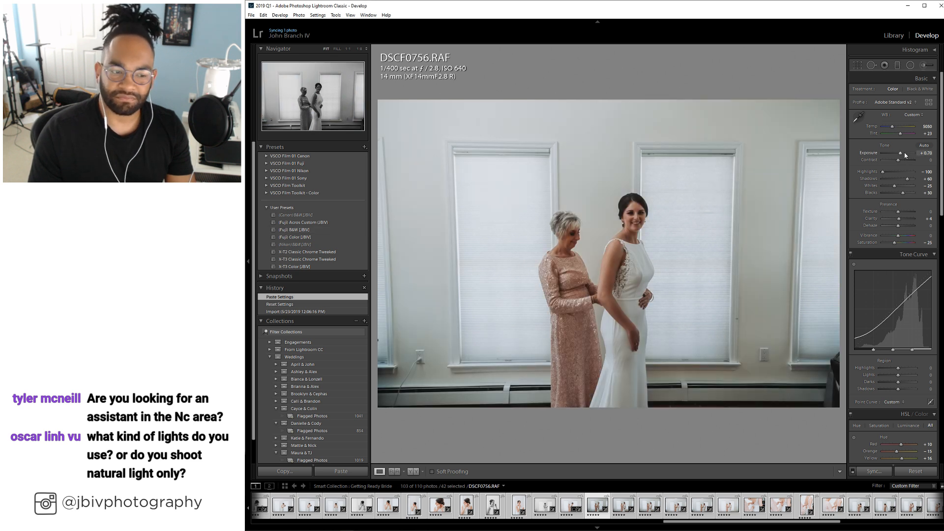
{"action": "left_click", "coordinate": [294, 229]}
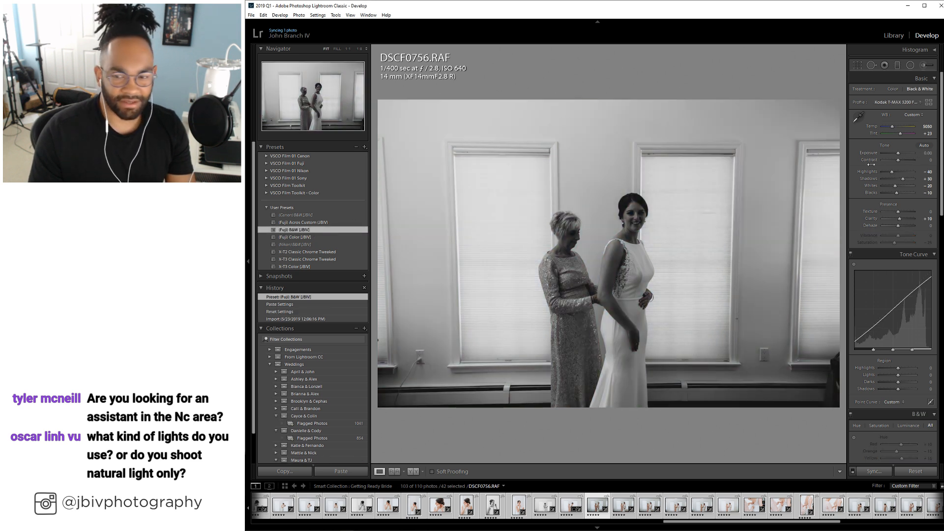
{"action": "left_click_drag", "start_coordinate": [893, 173], "coordinate": [906, 156]}
{"action": "key", "text": "Up"}
{"action": "key", "text": "Up"}
{"action": "key", "text": "Up"}
{"action": "key", "text": "Up"}
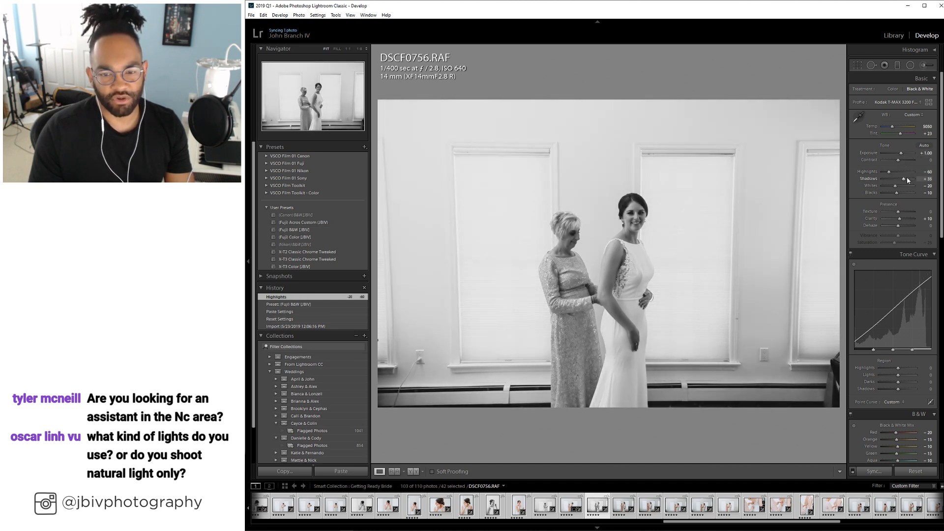
{"action": "key", "text": "Up"}
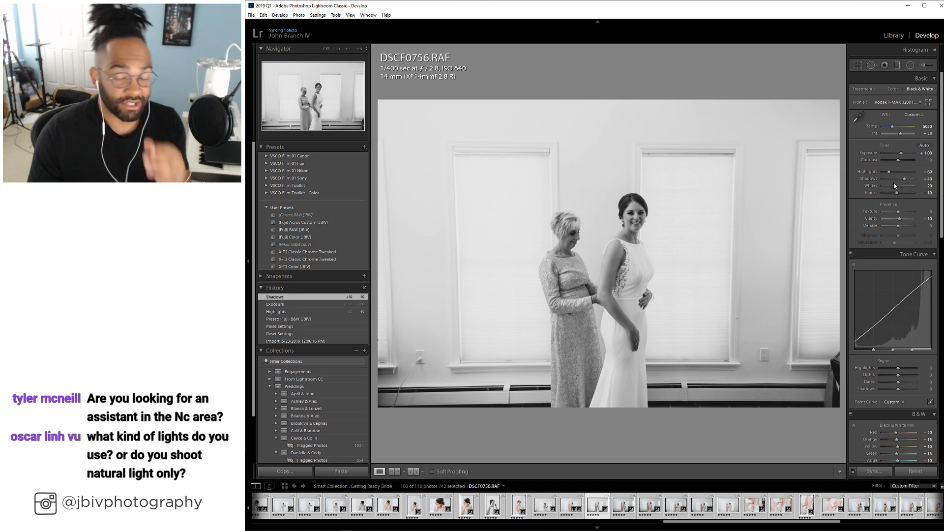
Crop DSCF0756.RAF tighter around the two women, cutting out the baseboard heater along the floor.
{"action": "left_click", "coordinate": [857, 65]}
{"action": "left_click_drag", "start_coordinate": [613, 103], "coordinate": [615, 189]}
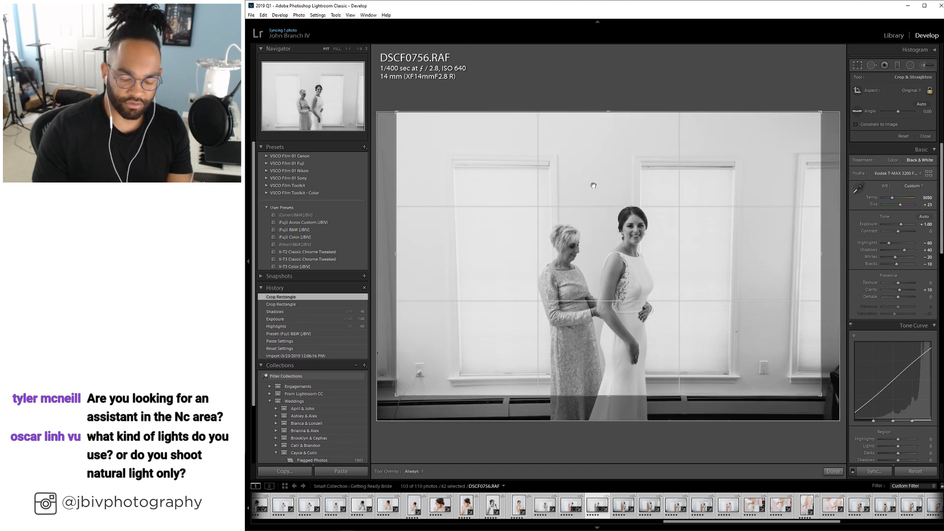
{"action": "key", "text": "Return"}
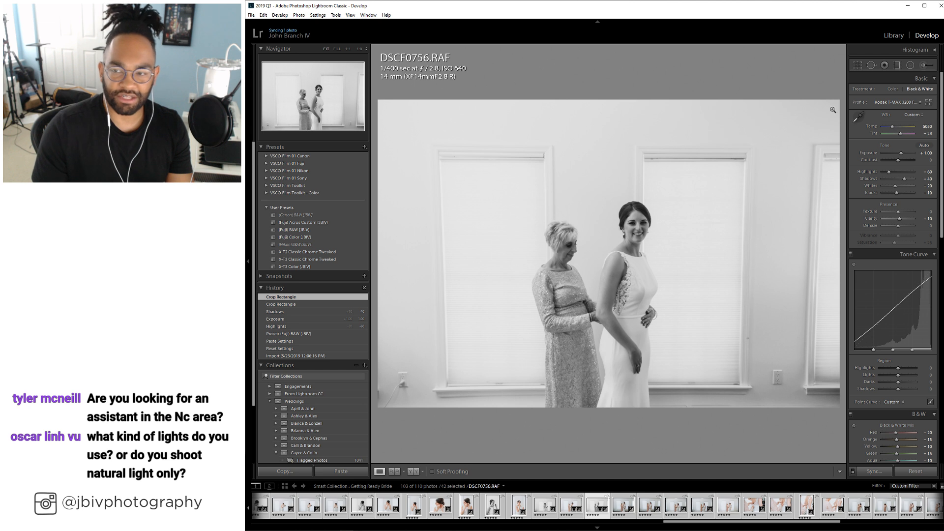
{"action": "left_click", "coordinate": [863, 67]}
{"action": "left_click_drag", "start_coordinate": [613, 115], "coordinate": [610, 158]}
{"action": "key", "text": "Return"}
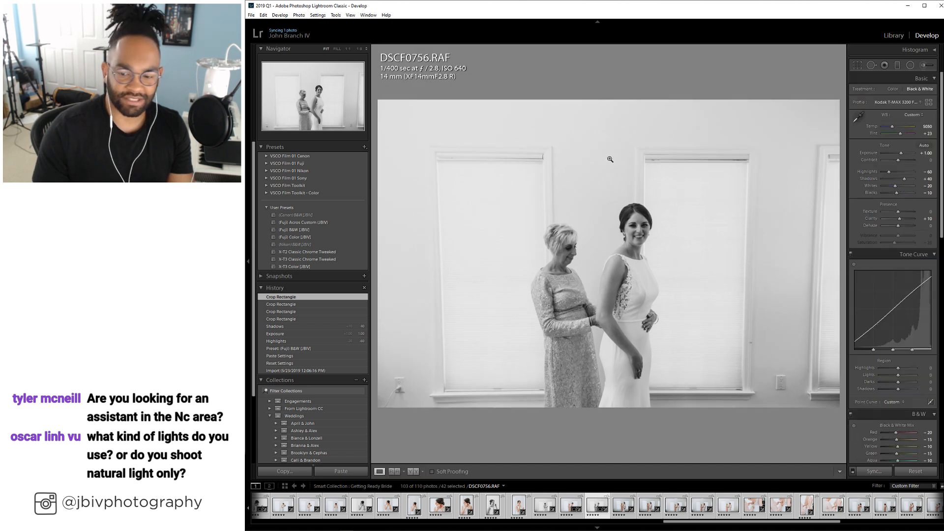
Heal the wall outlets near the right window and beside the left window in DSCF0756.RAF, sampling clean wall above each.
{"action": "left_click", "coordinate": [866, 69]}
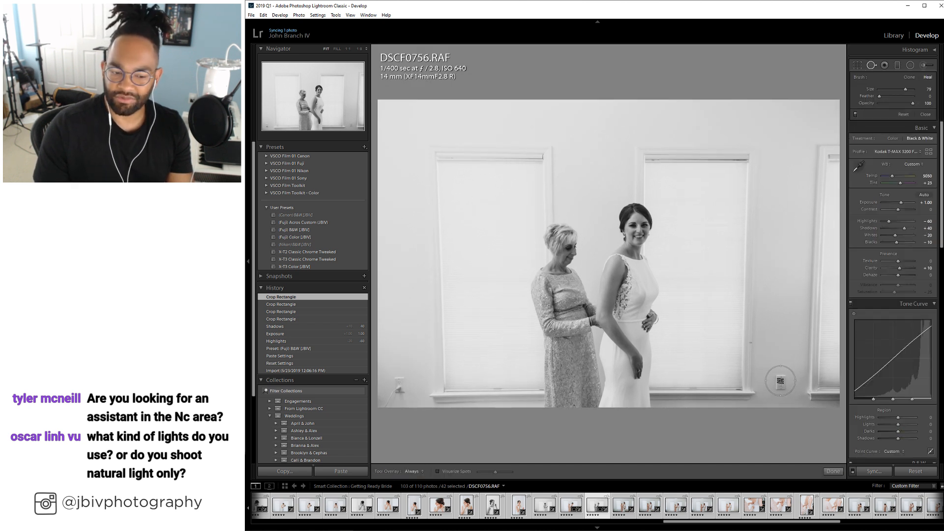
{"action": "left_click", "coordinate": [780, 381]}
{"action": "left_click_drag", "start_coordinate": [801, 353], "coordinate": [778, 332]}
{"action": "left_click", "coordinate": [395, 395]}
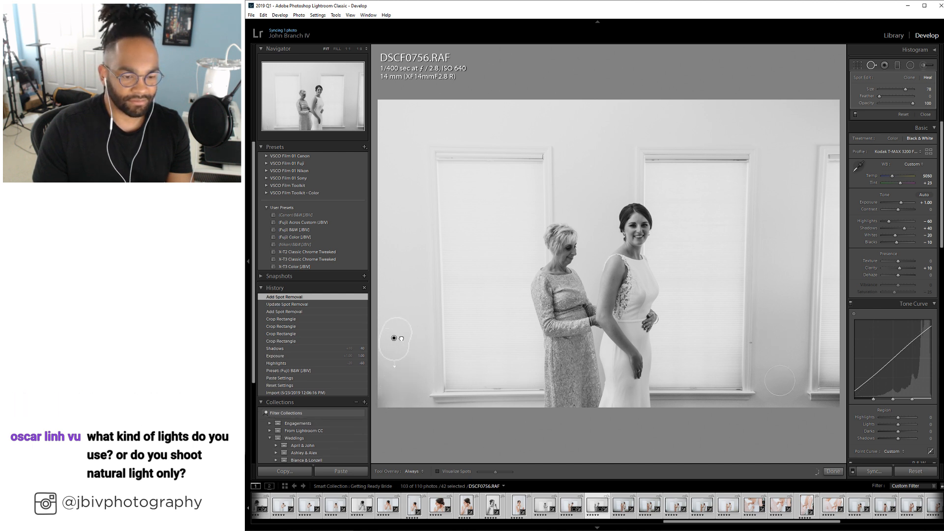
{"action": "left_click", "coordinate": [871, 66]}
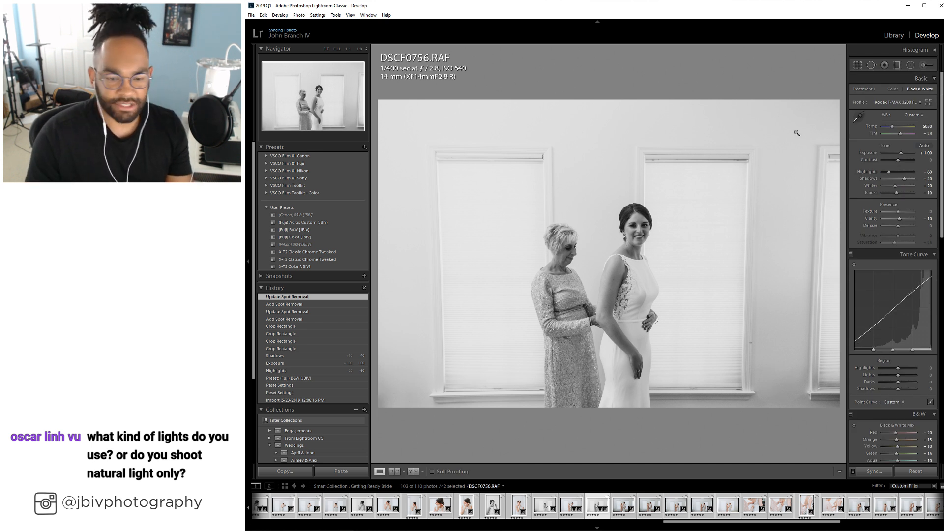
Move on to DSCF0763.RAF, level it with the Upright correction and set its exposure to +1.10.
{"action": "key", "text": "Right"}
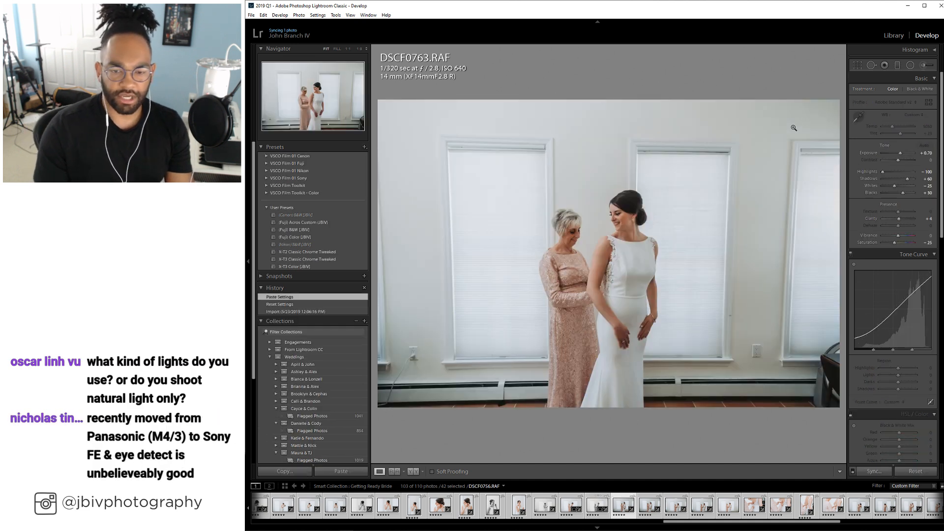
{"action": "scroll", "coordinate": [868, 296], "scroll_direction": "down", "scroll_amount": 10}
{"action": "left_click", "coordinate": [868, 330]}
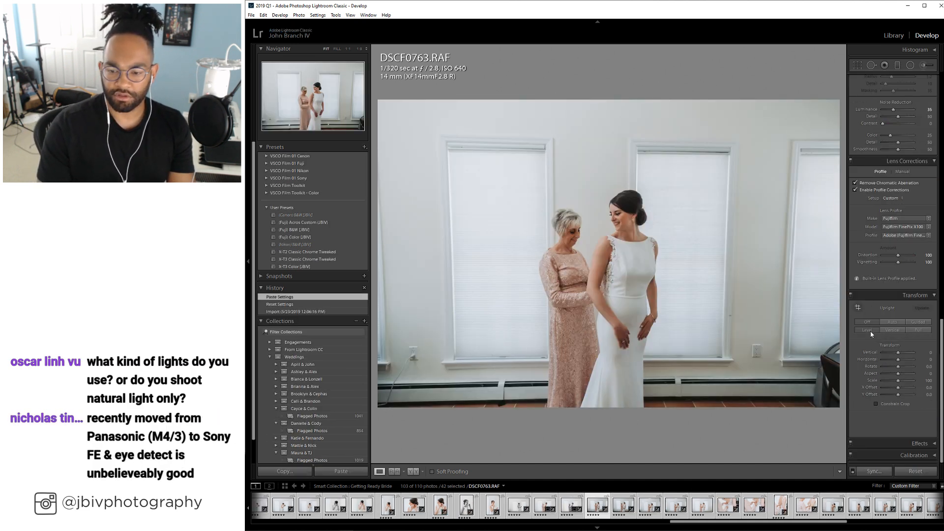
{"action": "scroll", "coordinate": [870, 305], "scroll_direction": "up", "scroll_amount": 8}
{"action": "scroll", "coordinate": [872, 265], "scroll_direction": "up", "scroll_amount": 2}
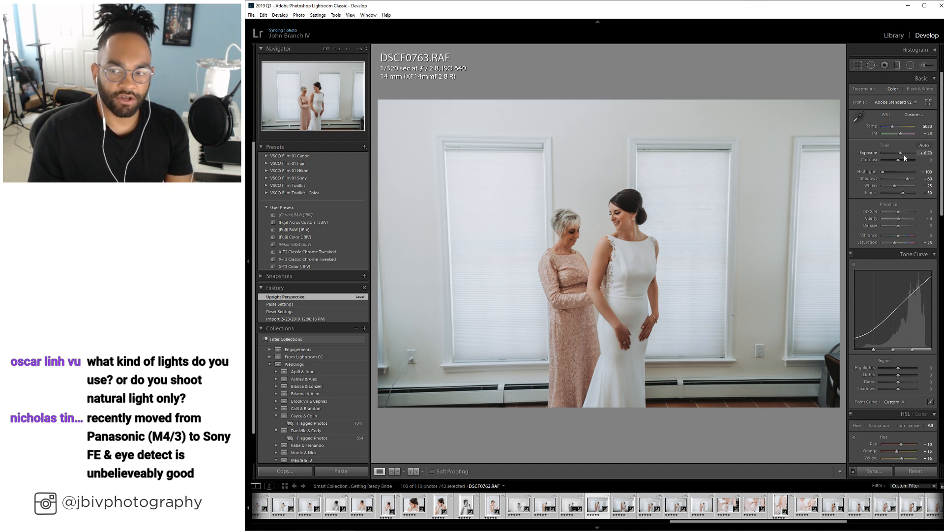
{"action": "left_click_drag", "start_coordinate": [904, 155], "coordinate": [906, 155]}
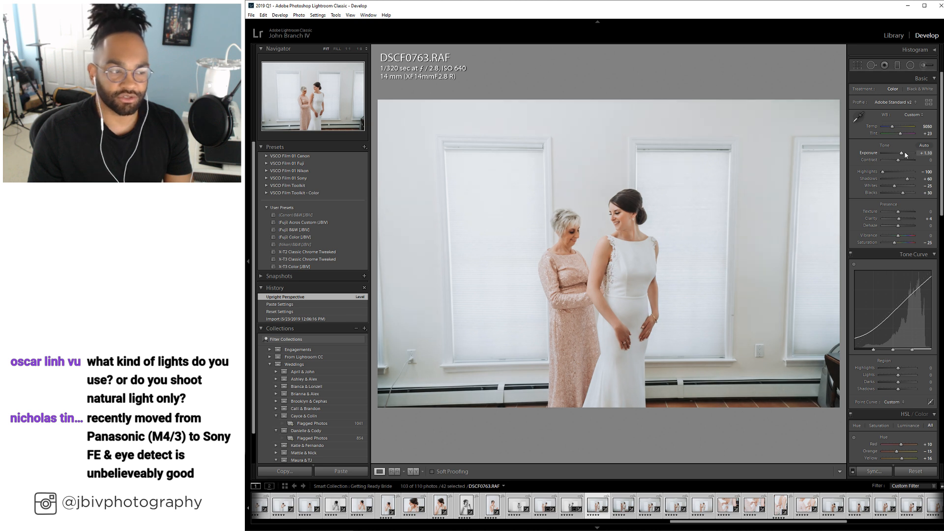
Crop DSCF0763.RAF tighter around the bride and the woman in pink, excluding the baseboard heater and floor.
{"action": "left_click", "coordinate": [856, 65]}
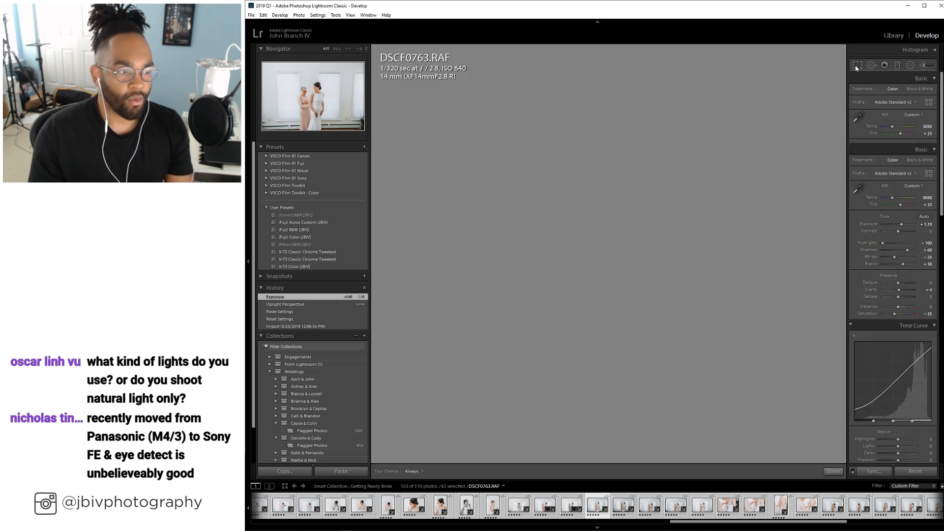
{"action": "left_click_drag", "start_coordinate": [609, 101], "coordinate": [605, 118]}
{"action": "left_click_drag", "start_coordinate": [641, 264], "coordinate": [648, 291]}
{"action": "left_click_drag", "start_coordinate": [609, 111], "coordinate": [611, 116]}
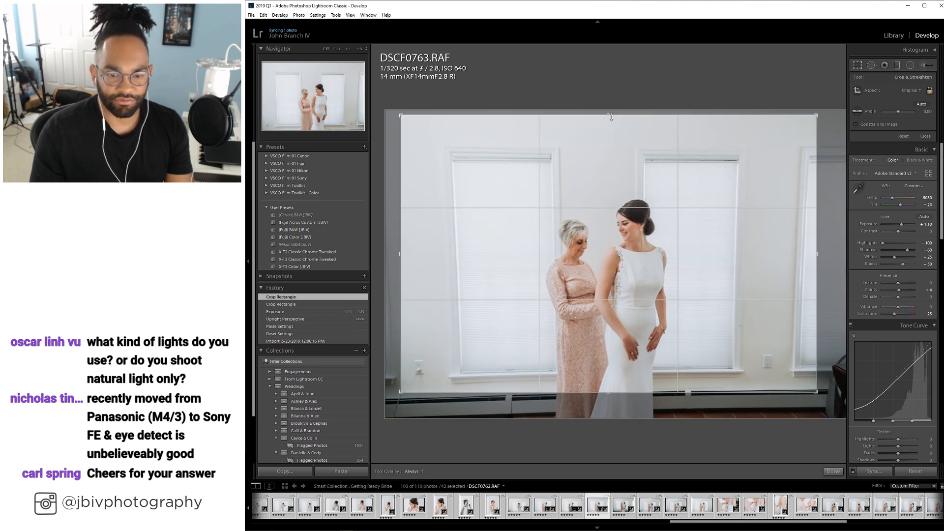
{"action": "left_click_drag", "start_coordinate": [627, 178], "coordinate": [627, 186]}
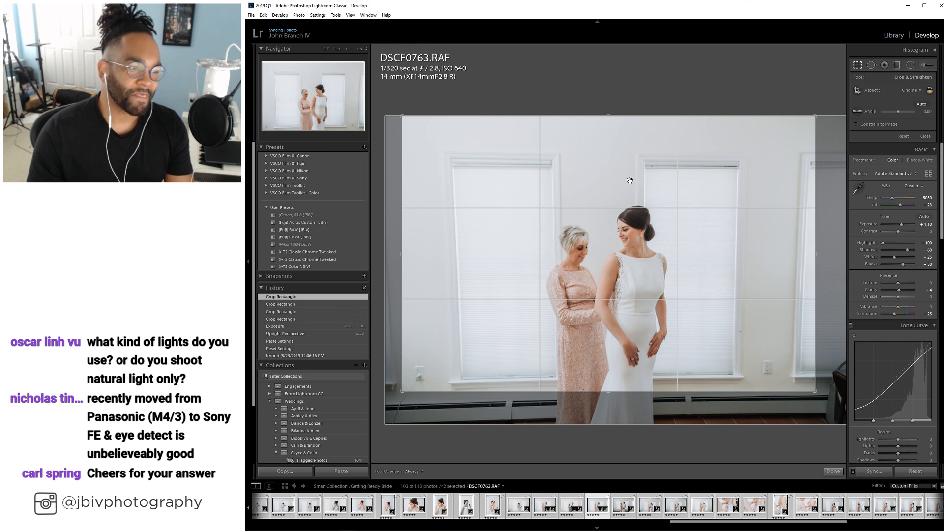
{"action": "key", "text": "Return"}
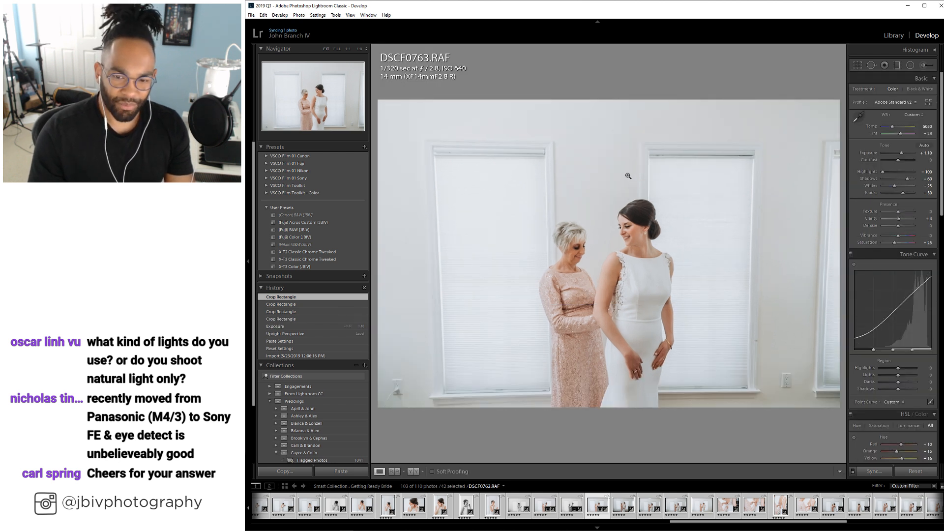
Heal the outlets near the right window and beside the left window in DSCF0763.RAF, using clean wall above as the source.
{"action": "left_click", "coordinate": [872, 67]}
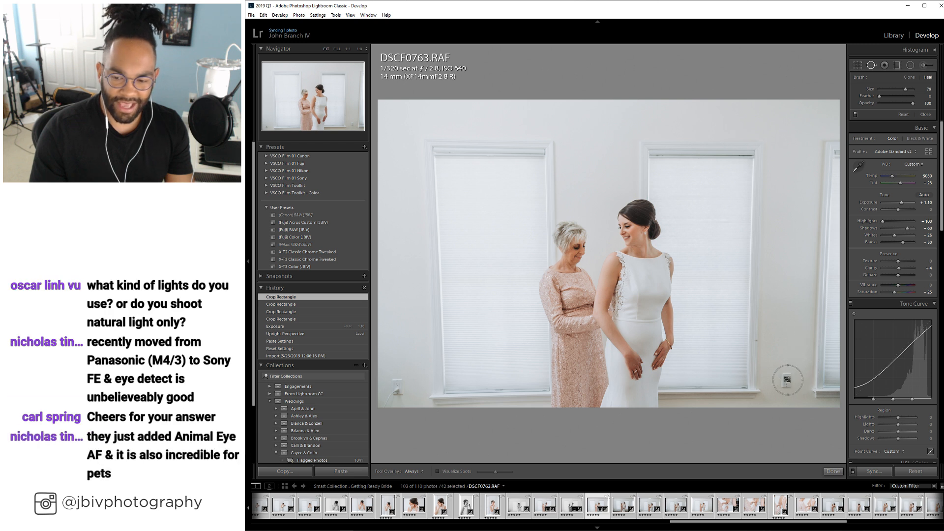
{"action": "left_click", "coordinate": [787, 382]}
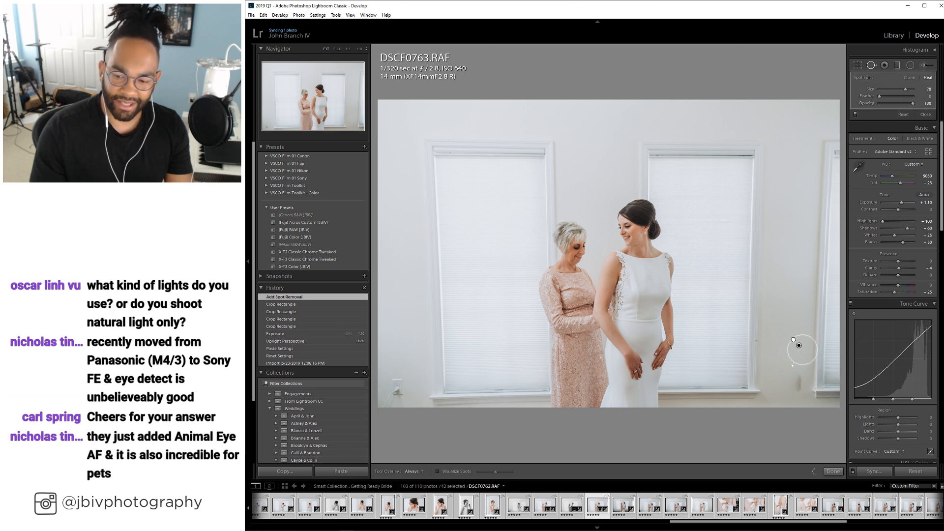
{"action": "left_click_drag", "start_coordinate": [806, 357], "coordinate": [787, 341]}
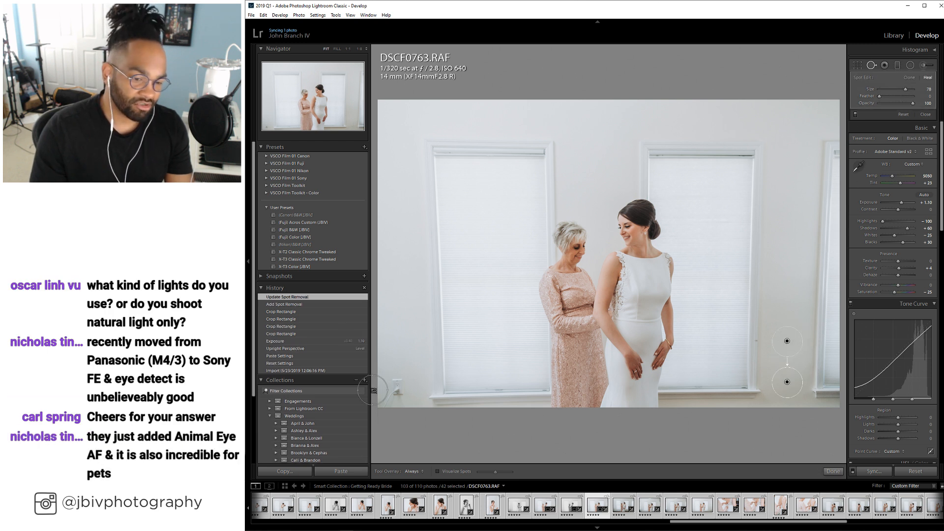
{"action": "left_click", "coordinate": [393, 401]}
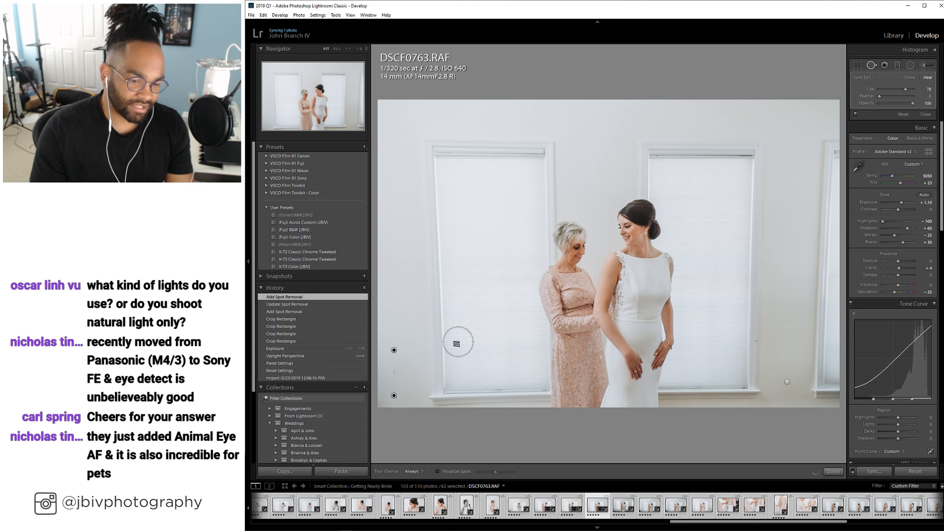
{"action": "left_click_drag", "start_coordinate": [401, 348], "coordinate": [394, 396]}
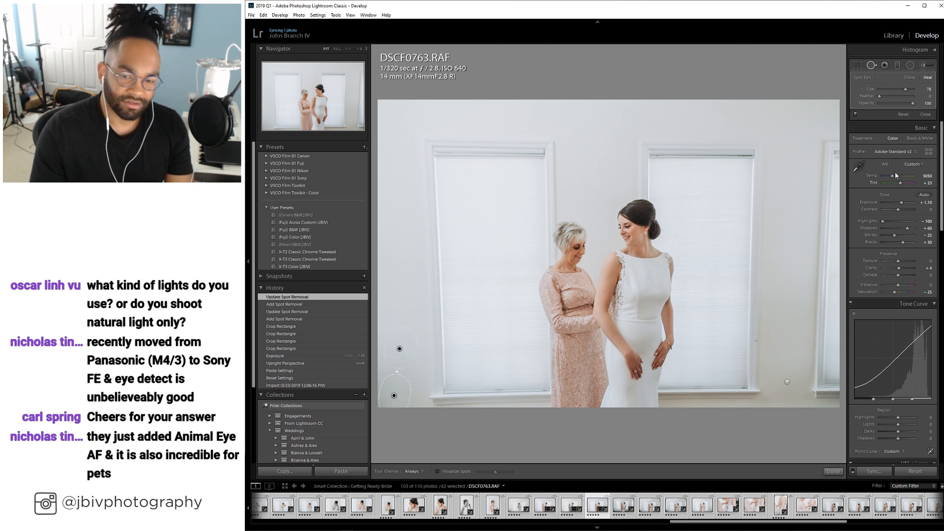
{"action": "left_click", "coordinate": [871, 66]}
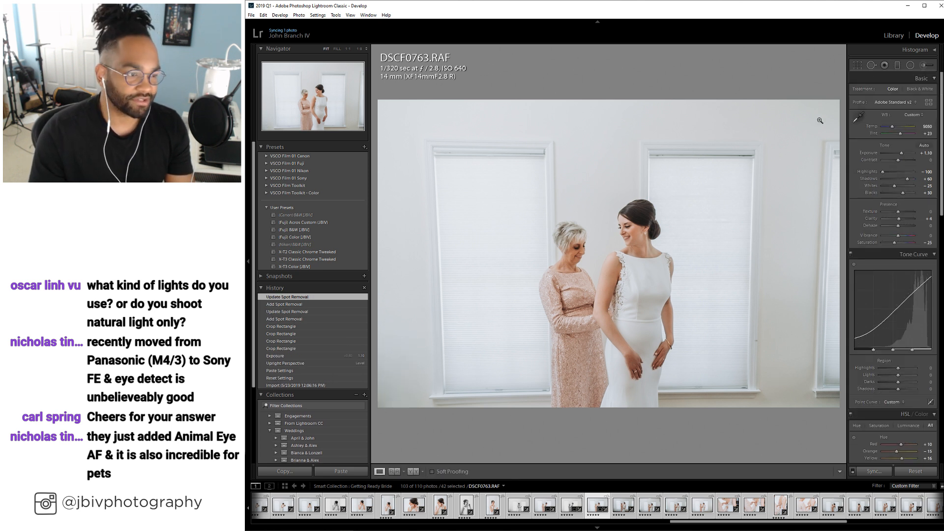
Move on to DSCF0768.RAF, try the Auto Upright correction and replace it with Level.
{"action": "key", "text": "Right"}
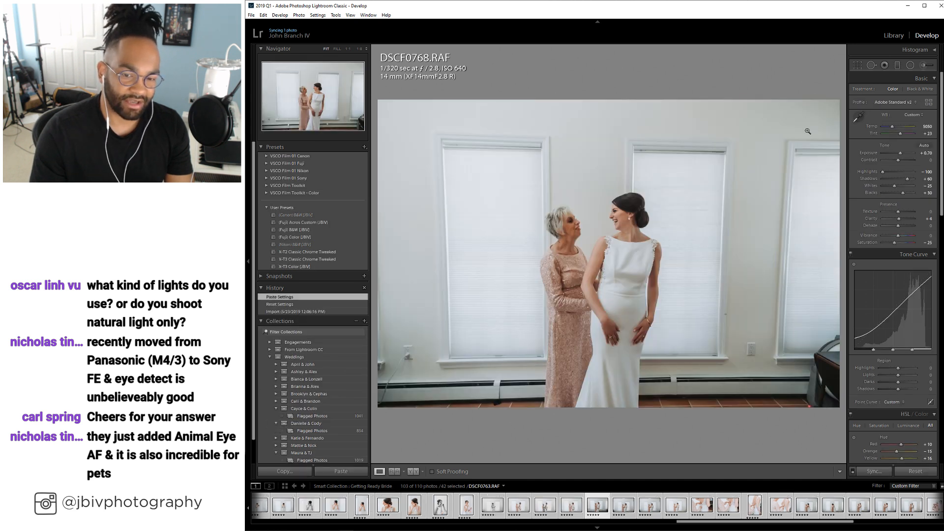
{"action": "scroll", "coordinate": [866, 300], "scroll_direction": "down", "scroll_amount": 10}
{"action": "left_click", "coordinate": [893, 322]}
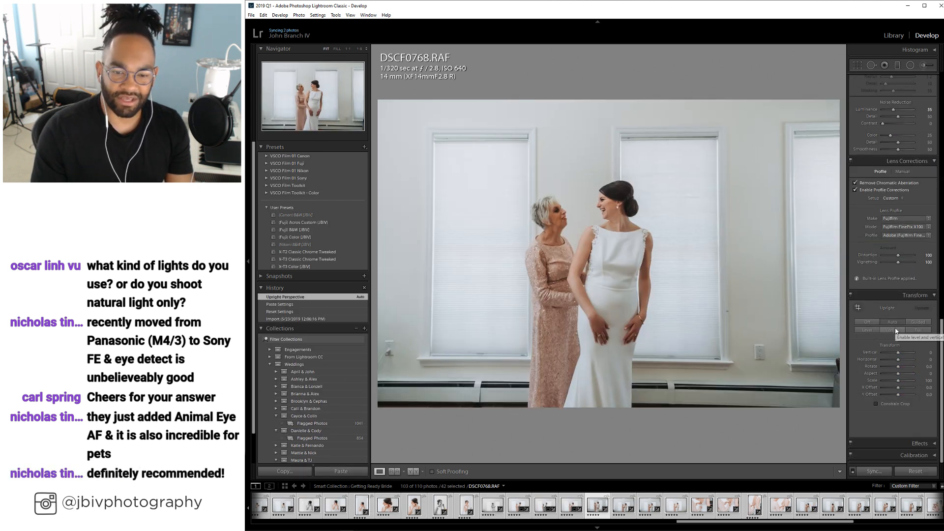
{"action": "left_click", "coordinate": [868, 330]}
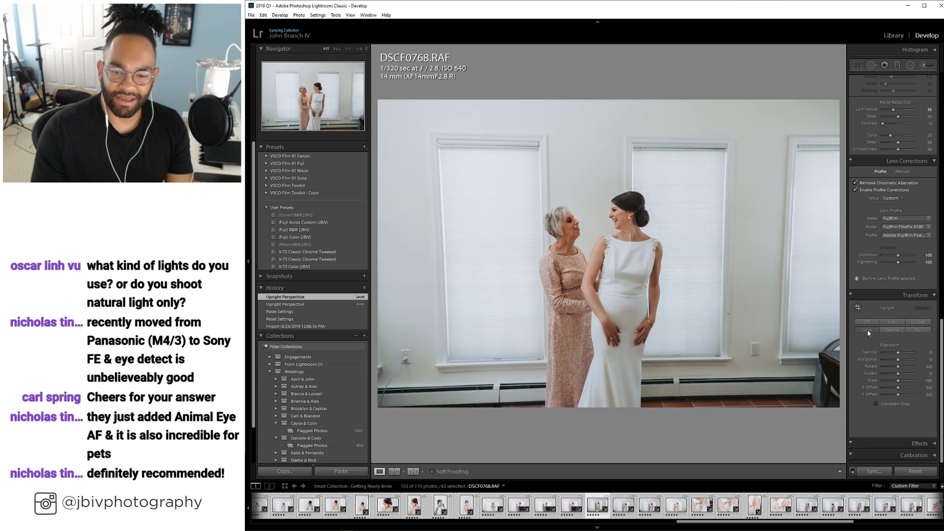
Crop DSCF0768.RAF tighter around the two women, leaving out the baseboard heater and floor.
{"action": "left_click", "coordinate": [857, 66]}
{"action": "left_click_drag", "start_coordinate": [607, 109], "coordinate": [611, 219]}
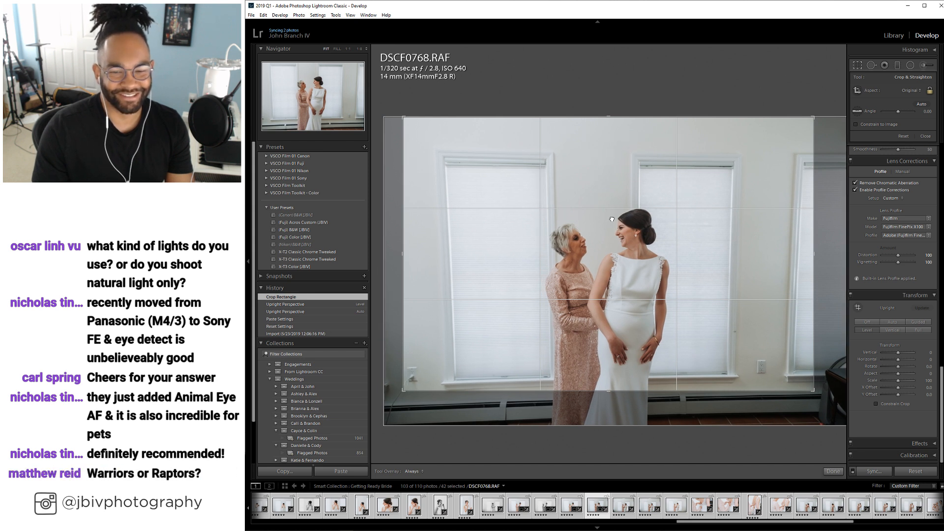
{"action": "key", "text": "Return"}
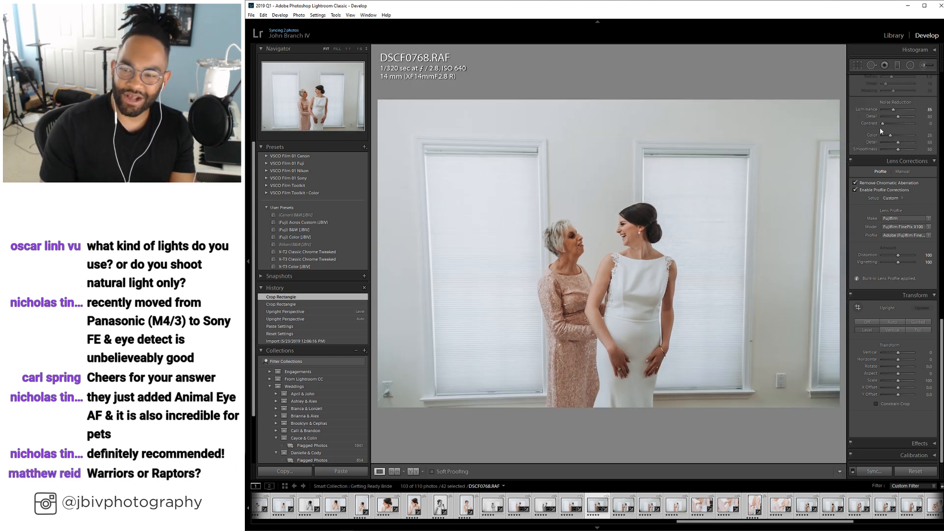
Set the exposure of DSCF0768.RAF to +1.10 and heal the wall outlets at both sides, sampling clean wall directly above the right one.
{"action": "scroll", "coordinate": [881, 131], "scroll_direction": "up", "scroll_amount": 10}
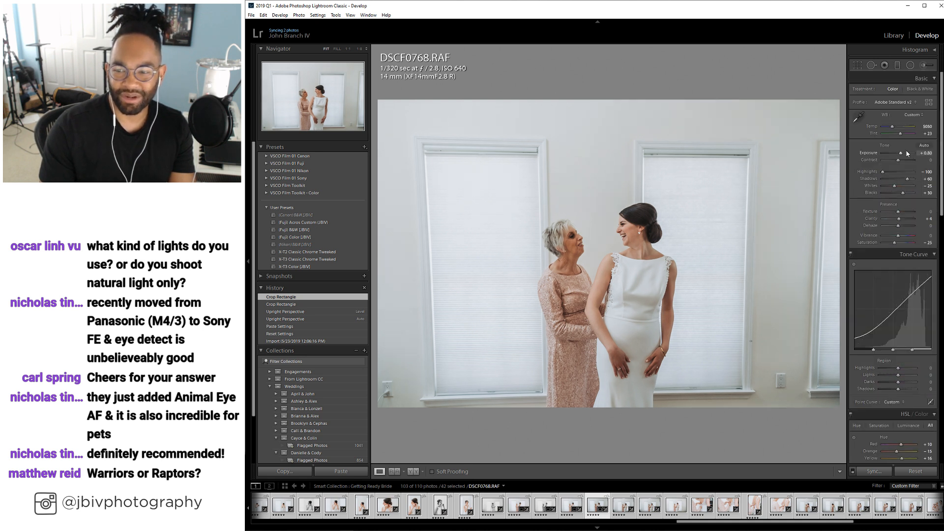
{"action": "scroll", "coordinate": [908, 154], "scroll_direction": "up", "scroll_amount": 3}
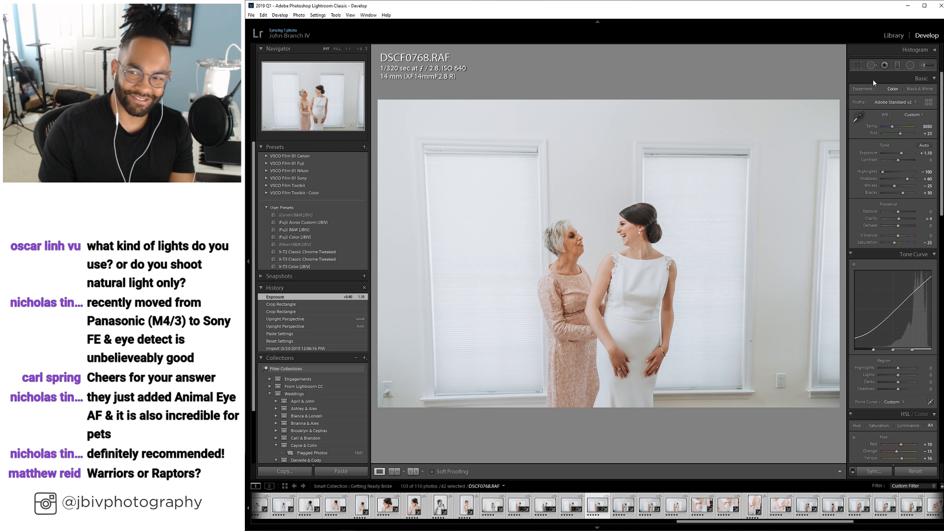
{"action": "left_click", "coordinate": [871, 65]}
{"action": "left_click", "coordinate": [779, 384]}
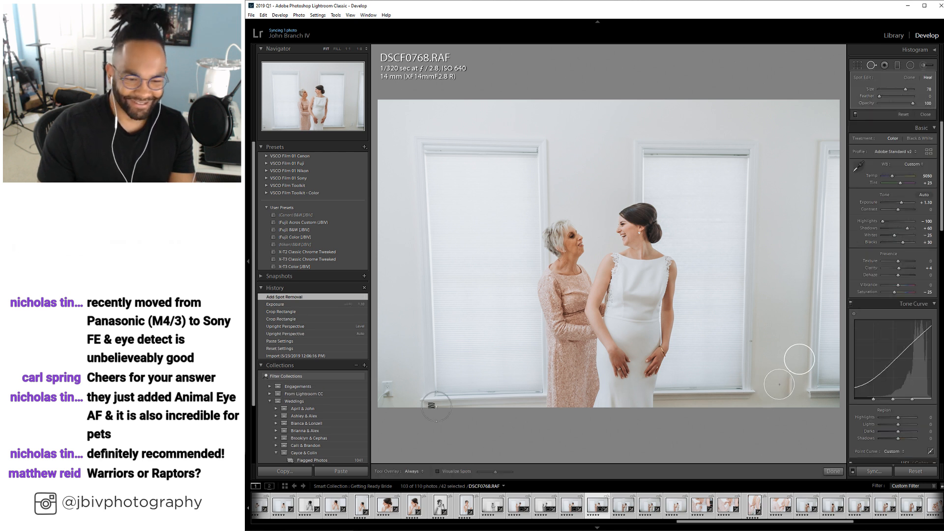
{"action": "left_click_drag", "start_coordinate": [798, 359], "coordinate": [780, 347]}
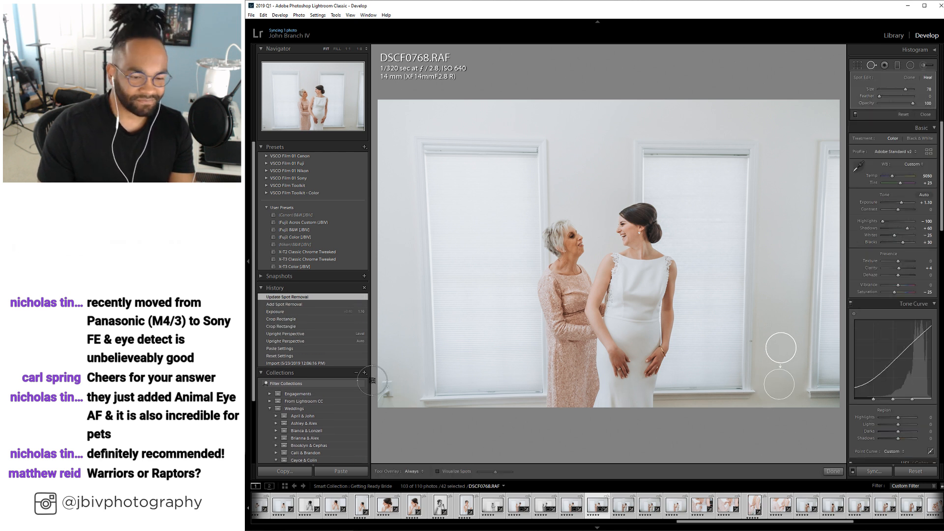
{"action": "left_click", "coordinate": [385, 387]}
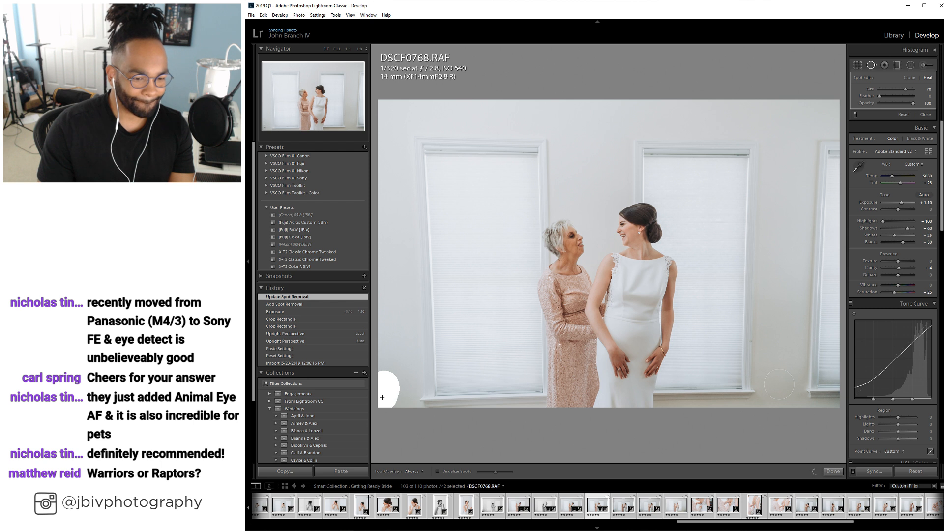
{"action": "left_click", "coordinate": [871, 65]}
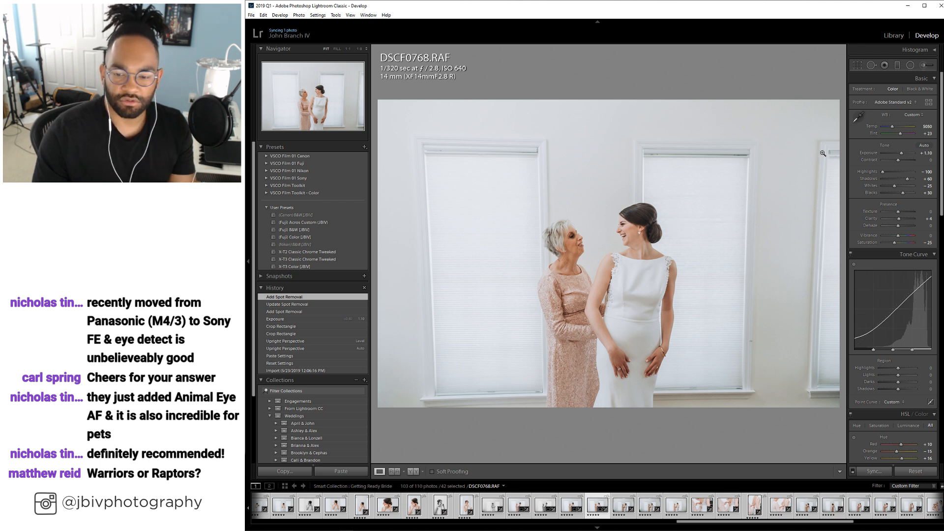
Apply the (Fuji) B&W [JBIV] preset to DSCF0780.RAF, then set highlights to −55, shadows to +40 and exposure to +0.70.
{"action": "key", "text": "Right"}
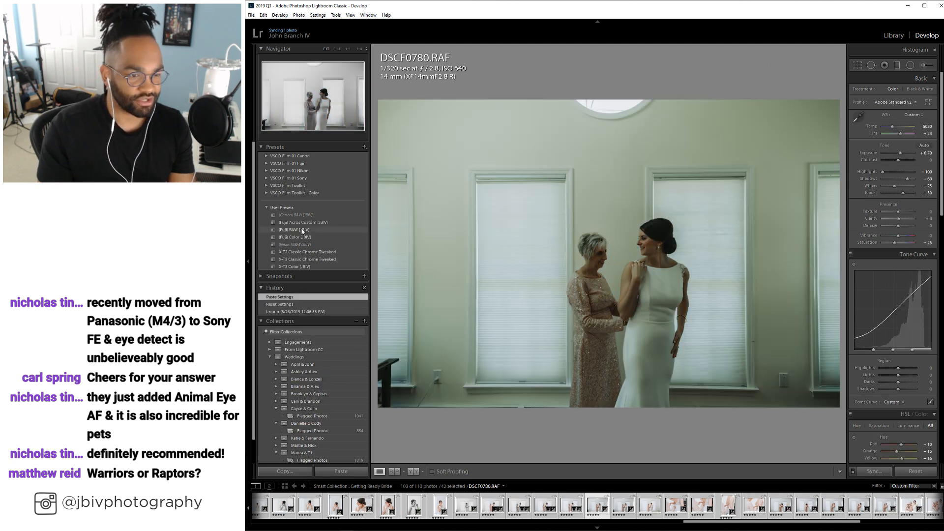
{"action": "left_click", "coordinate": [302, 229]}
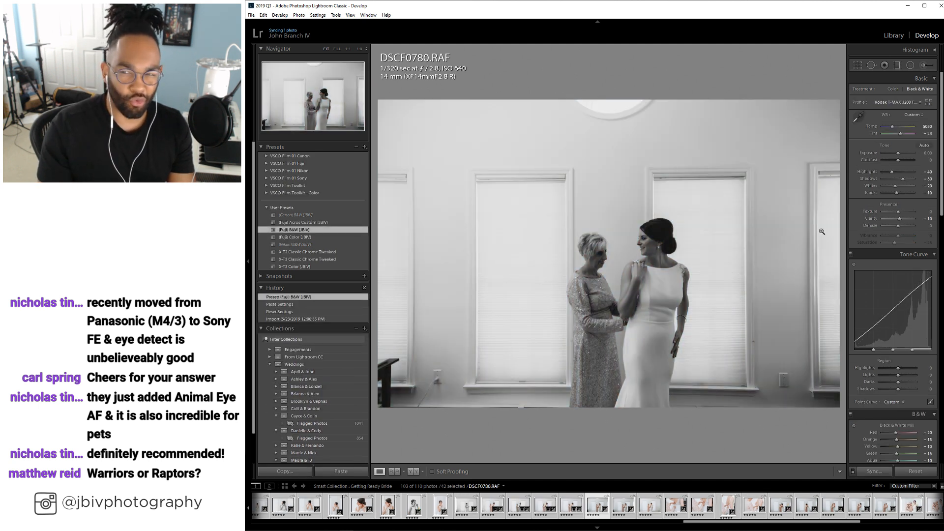
{"action": "key", "text": "Down"}
{"action": "key", "text": "Down"}
{"action": "key", "text": "Down"}
{"action": "key", "text": "Up"}
{"action": "key", "text": "Up"}
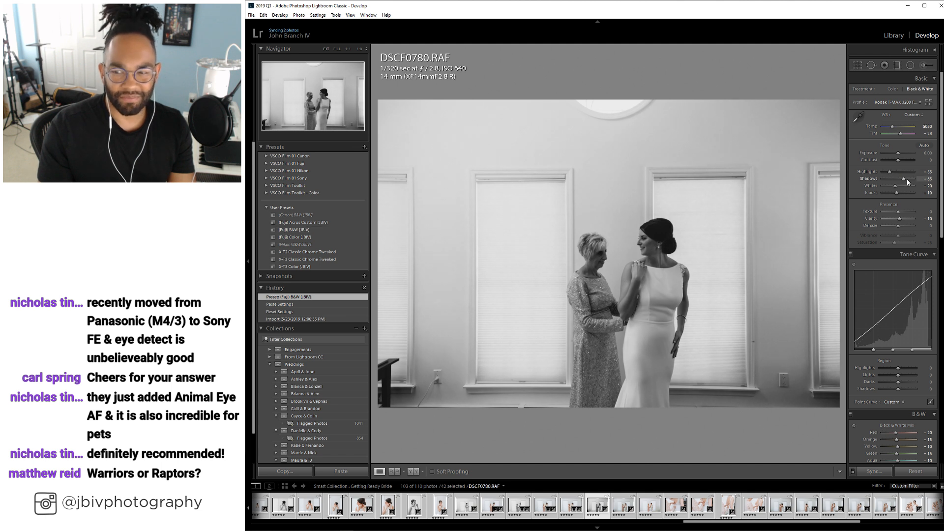
{"action": "key", "text": "Up"}
{"action": "key", "text": "Up"}
{"action": "key", "text": "Up"}
{"action": "key", "text": "Up"}
{"action": "key", "text": "Up"}
{"action": "key", "text": "Up"}
{"action": "key", "text": "Up"}
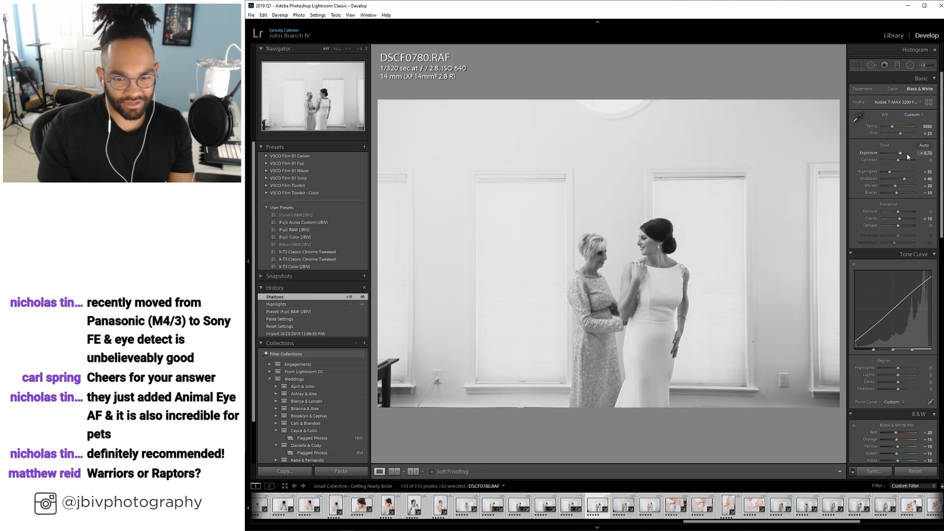
Crop DSCF0780.RAF tighter around the two women, excluding the round window above and the dark furniture at the left edge.
{"action": "left_click", "coordinate": [857, 64]}
{"action": "left_click_drag", "start_coordinate": [617, 104], "coordinate": [610, 132]}
{"action": "left_click_drag", "start_coordinate": [605, 183], "coordinate": [590, 179]}
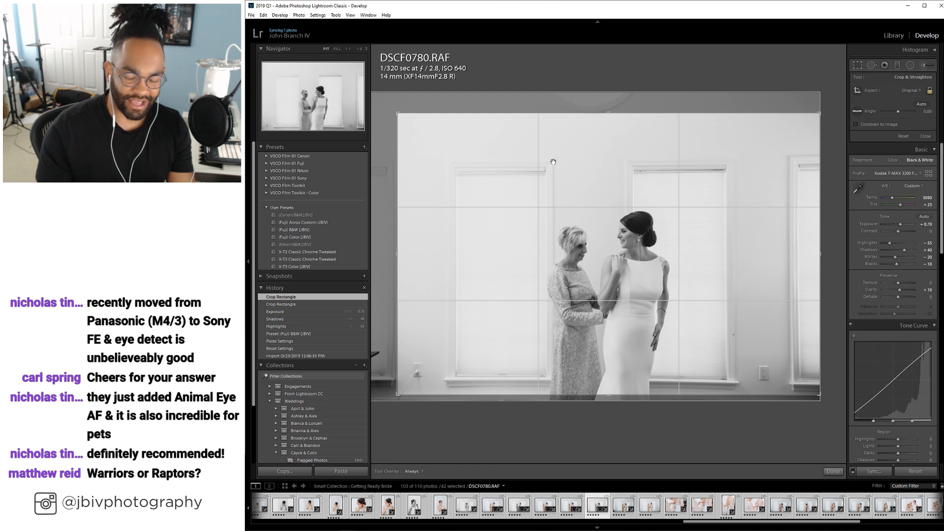
{"action": "key", "text": "Return"}
Heal the outlets beside the right and left windows in DSCF0780.RAF, using clean wall above each as the source.
{"action": "left_click", "coordinate": [871, 66]}
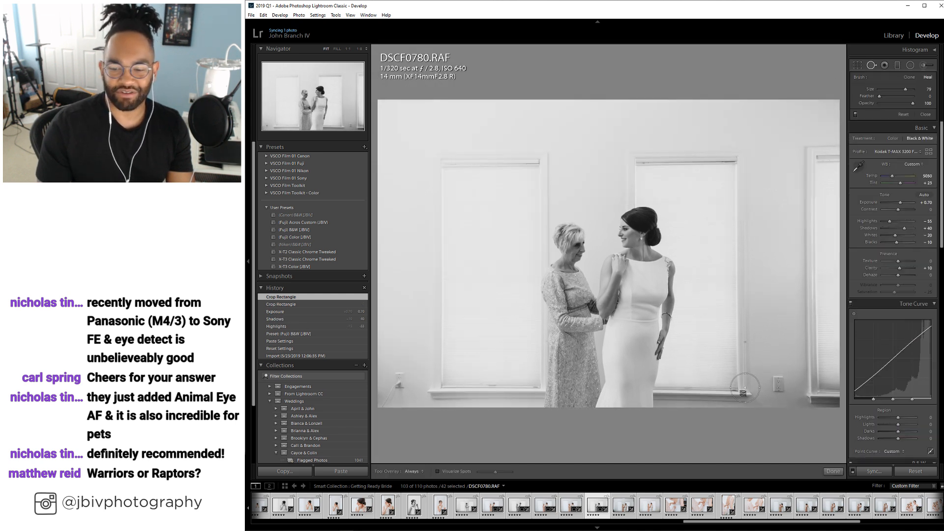
{"action": "left_click", "coordinate": [778, 383]}
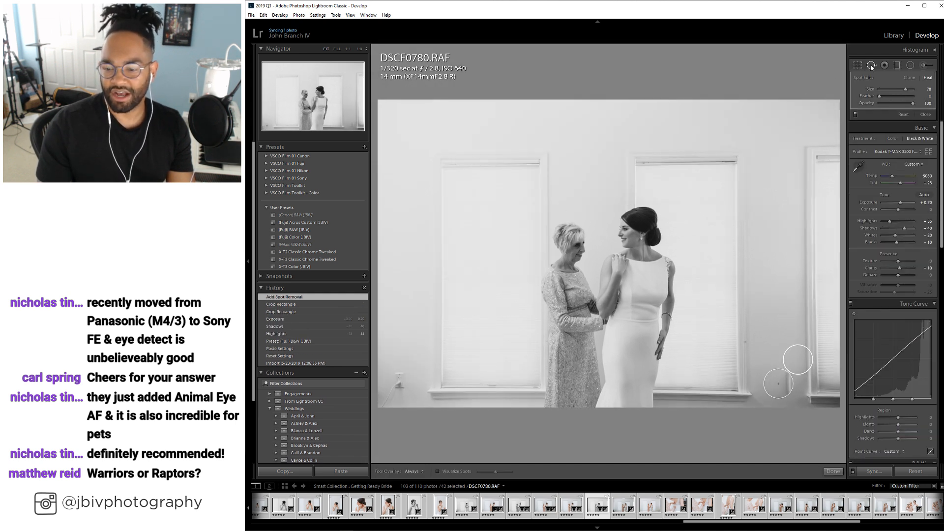
{"action": "left_click_drag", "start_coordinate": [797, 359], "coordinate": [781, 344]}
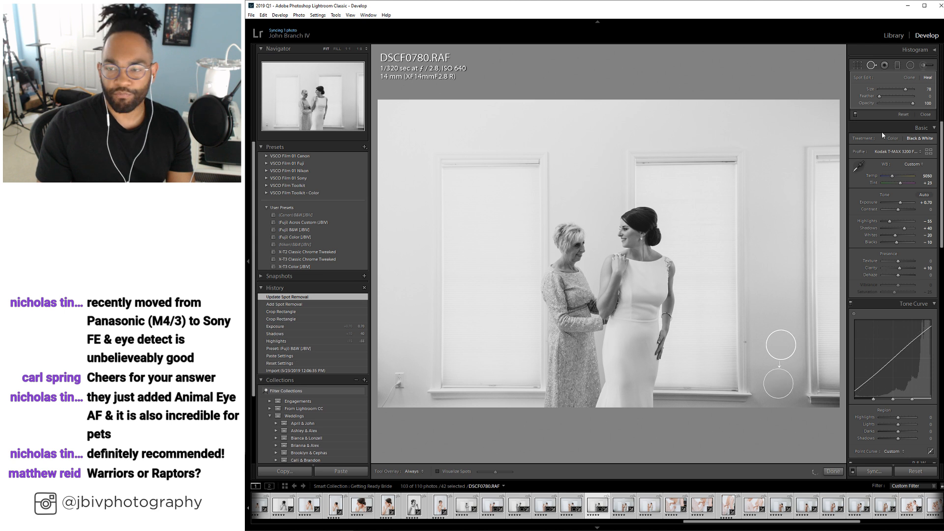
{"action": "left_click", "coordinate": [871, 66]}
{"action": "left_click", "coordinate": [871, 66]}
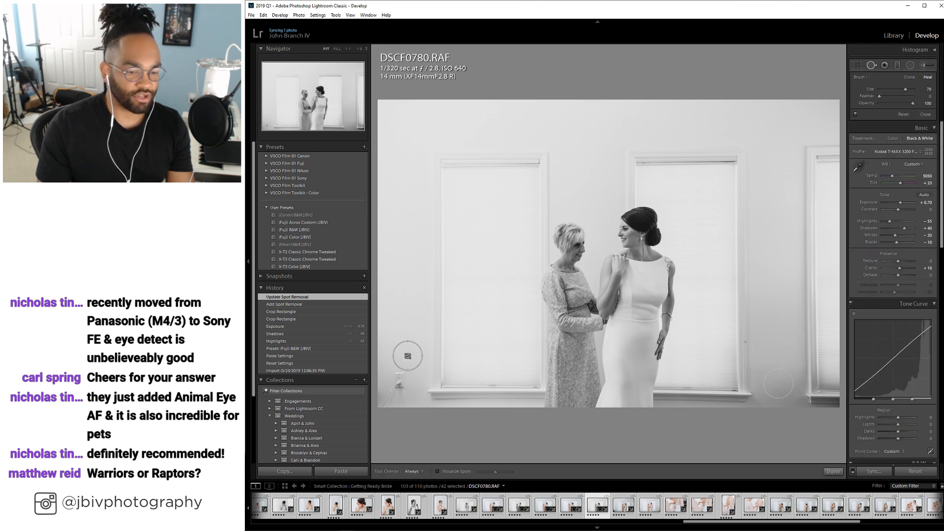
{"action": "mouse_move", "coordinate": [408, 356]}
{"action": "left_mouse_down"}
{"action": "mouse_move", "coordinate": [389, 405]}
{"action": "mouse_move", "coordinate": [399, 393]}
{"action": "left_mouse_up"}
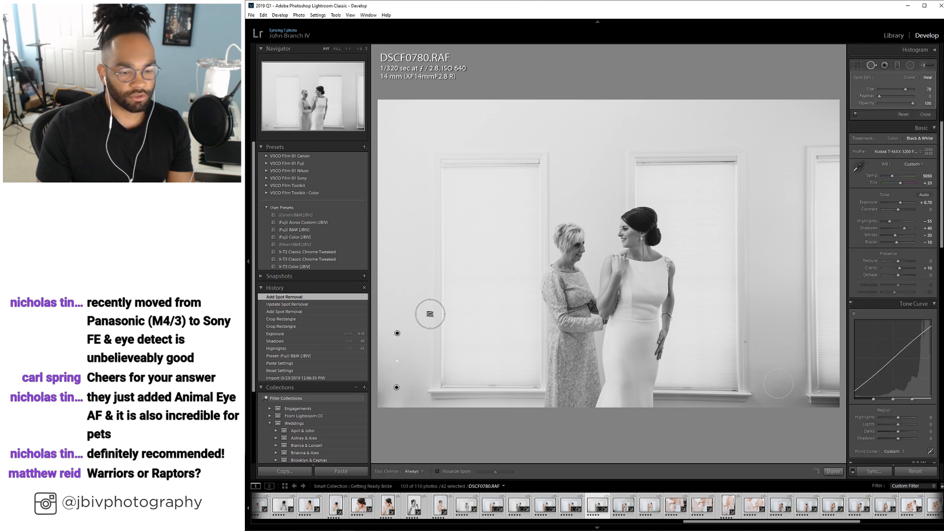
{"action": "key", "text": "q"}
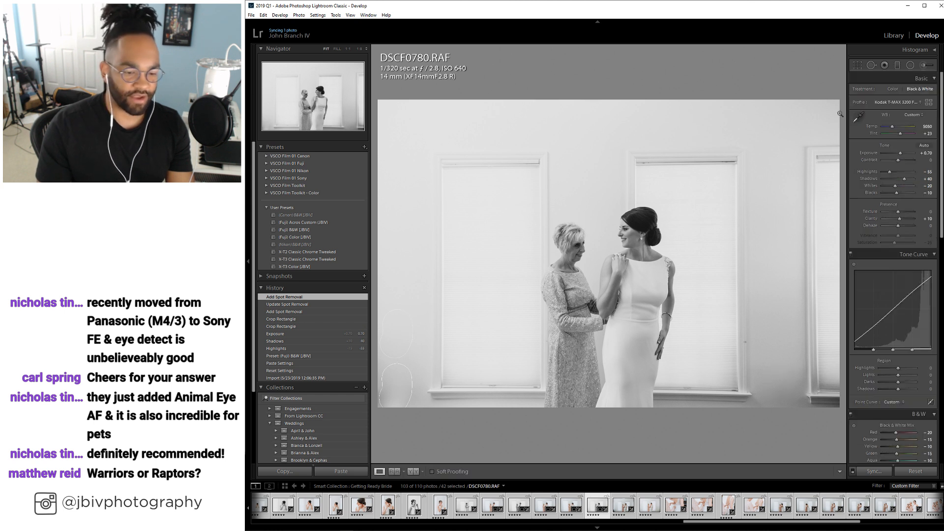
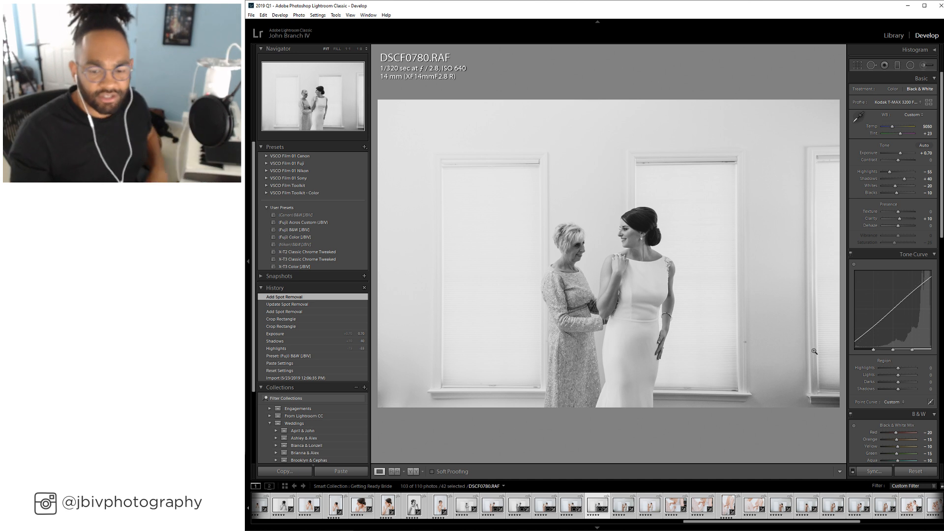
Apply the Level Upright correction to DSCF0782.RAF and crop it tighter, cutting off the arched window and repositioning the frame around both women.
{"action": "key", "text": "Right"}
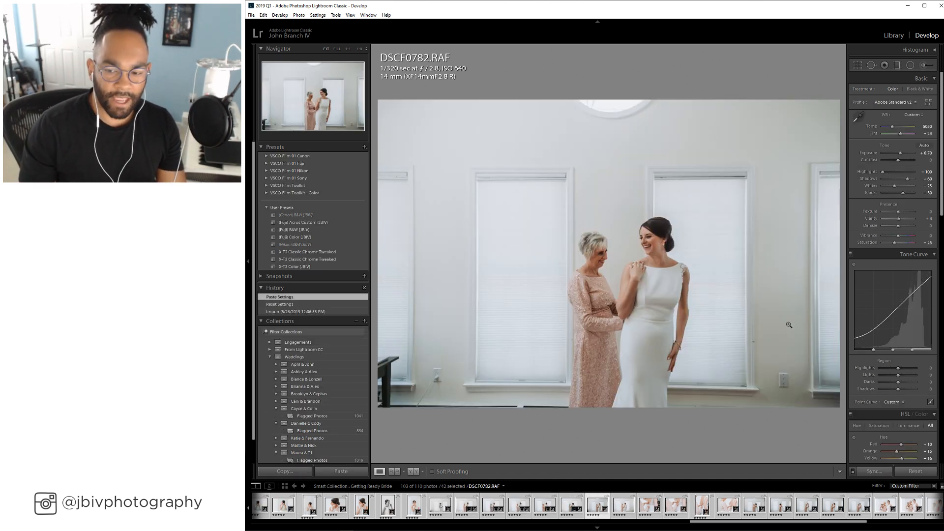
{"action": "scroll", "coordinate": [892, 264], "scroll_direction": "down", "scroll_amount": 10}
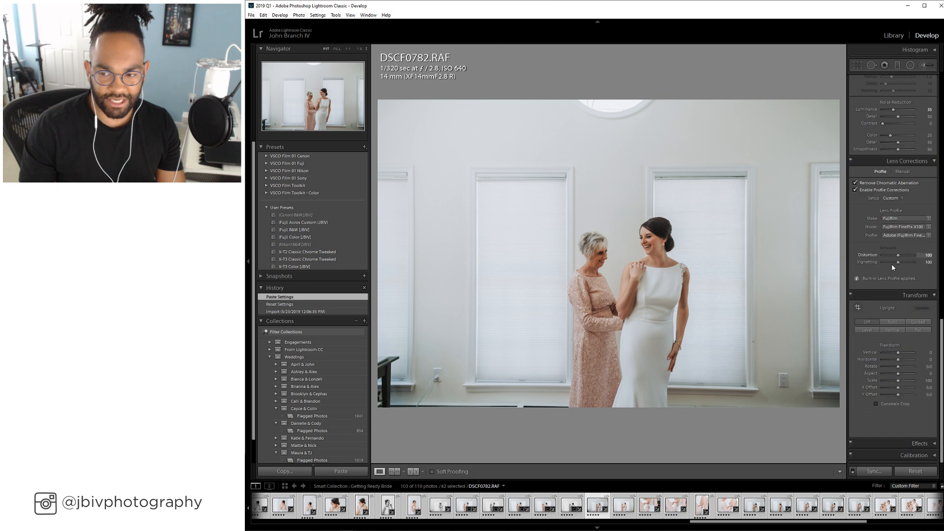
{"action": "left_click", "coordinate": [875, 330]}
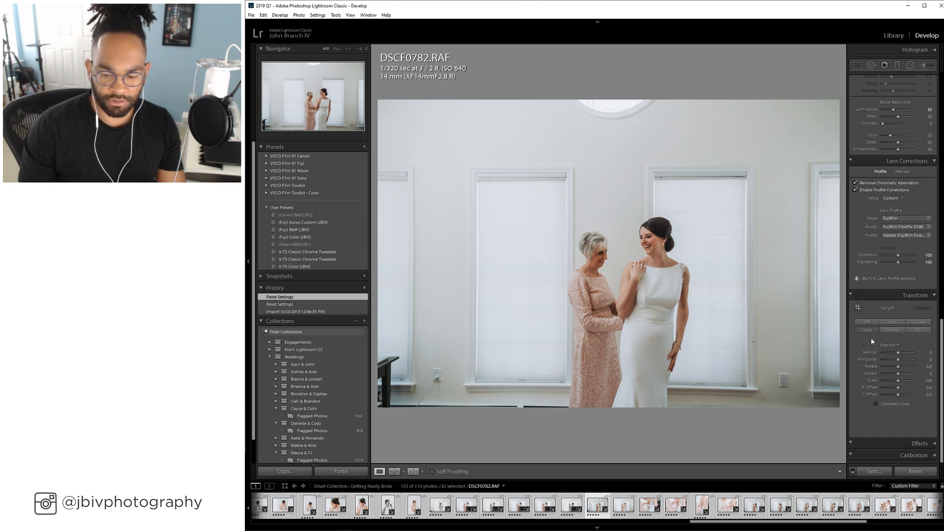
{"action": "left_click", "coordinate": [856, 65]}
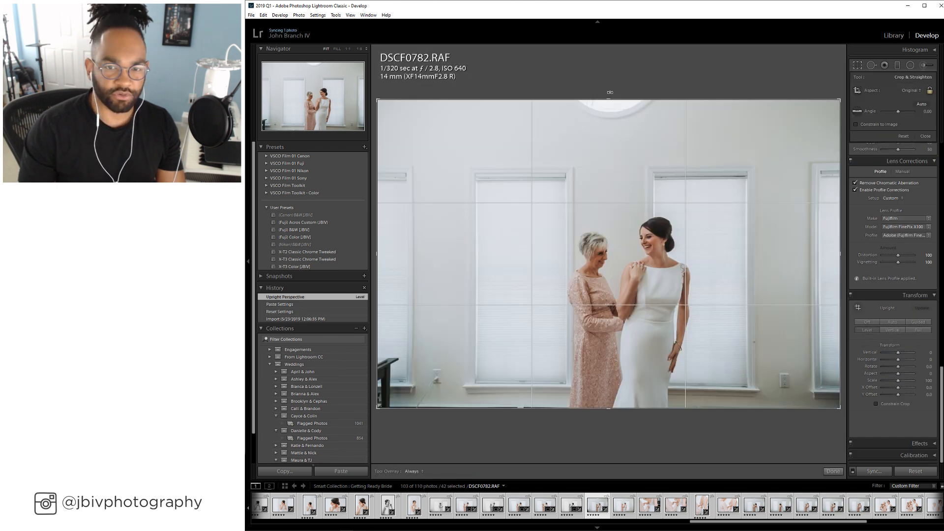
{"action": "left_click_drag", "start_coordinate": [609, 99], "coordinate": [595, 173]}
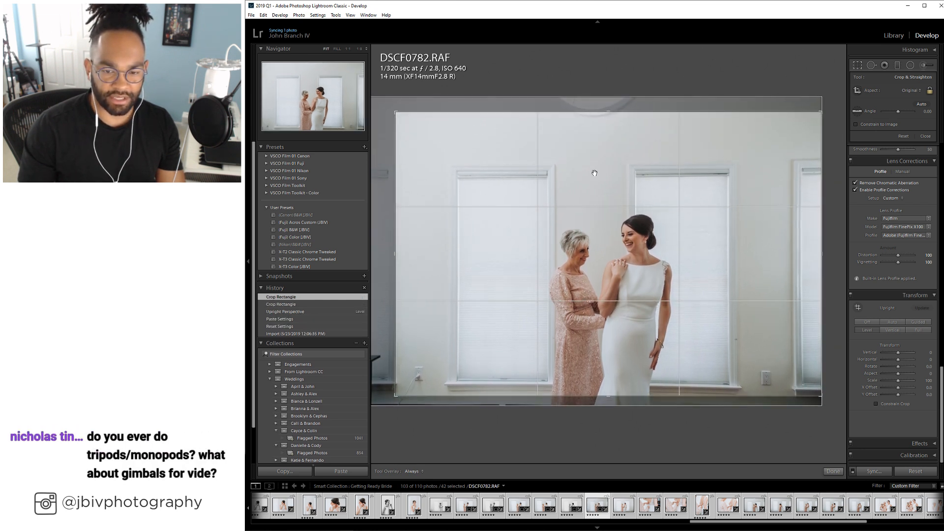
{"action": "left_click_drag", "start_coordinate": [602, 113], "coordinate": [598, 146]}
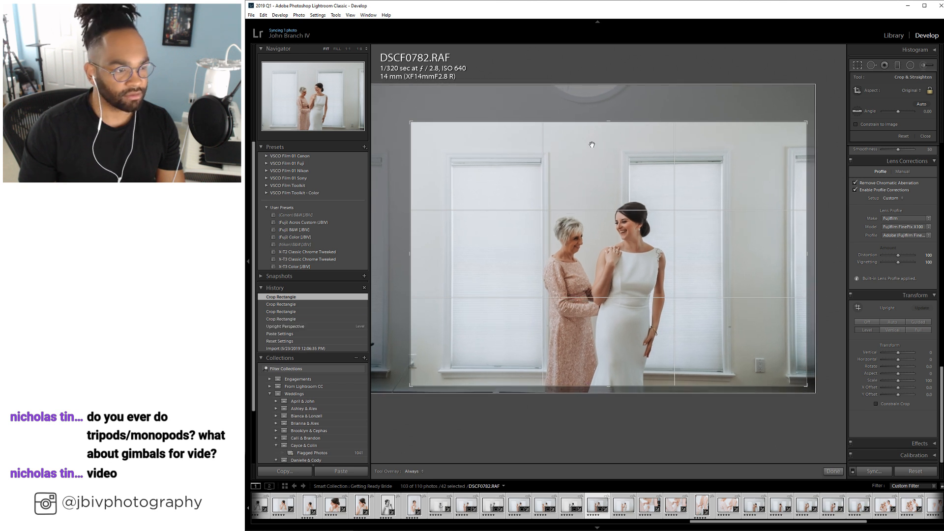
{"action": "key", "text": "Return"}
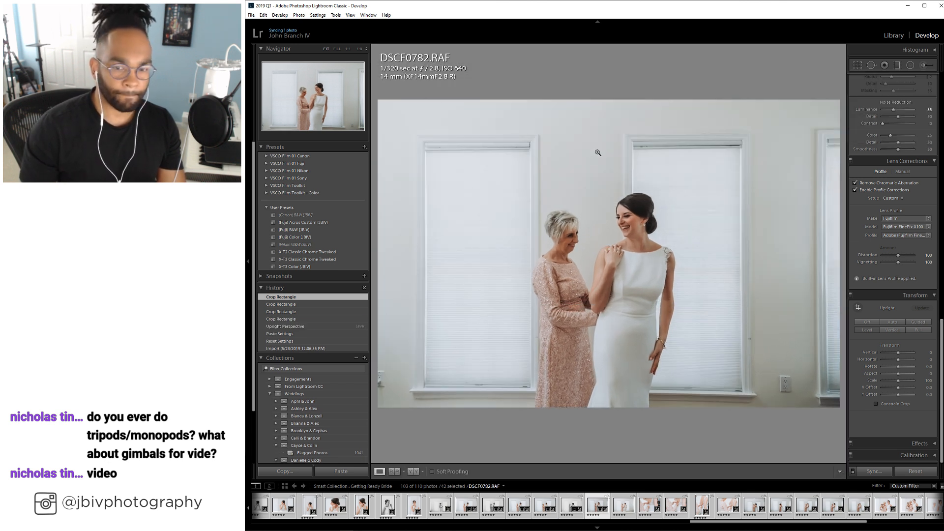
Raise DSCF0782's exposure to +0.90 and heal away both wall outlets using clean wall just above each as the source.
{"action": "scroll", "coordinate": [867, 143], "scroll_direction": "up", "scroll_amount": 10}
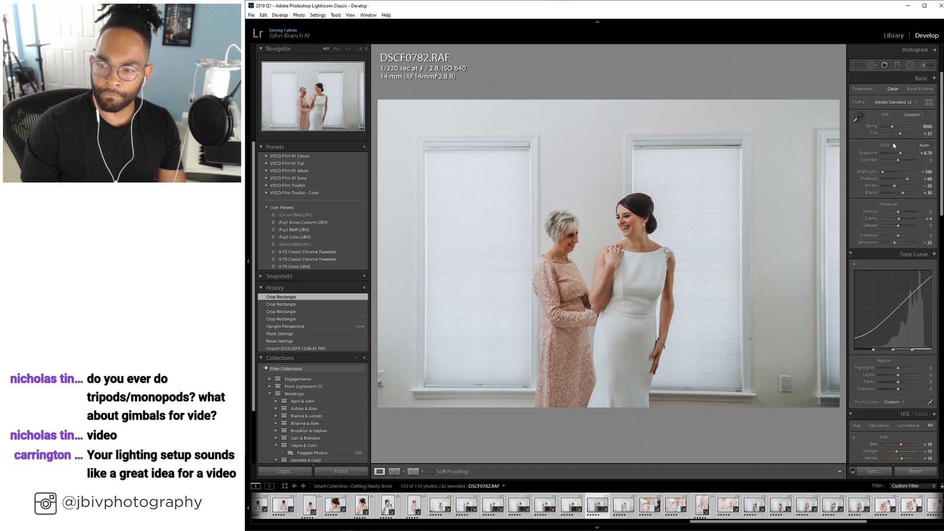
{"action": "left_click", "coordinate": [871, 65]}
{"action": "left_click", "coordinate": [785, 383]}
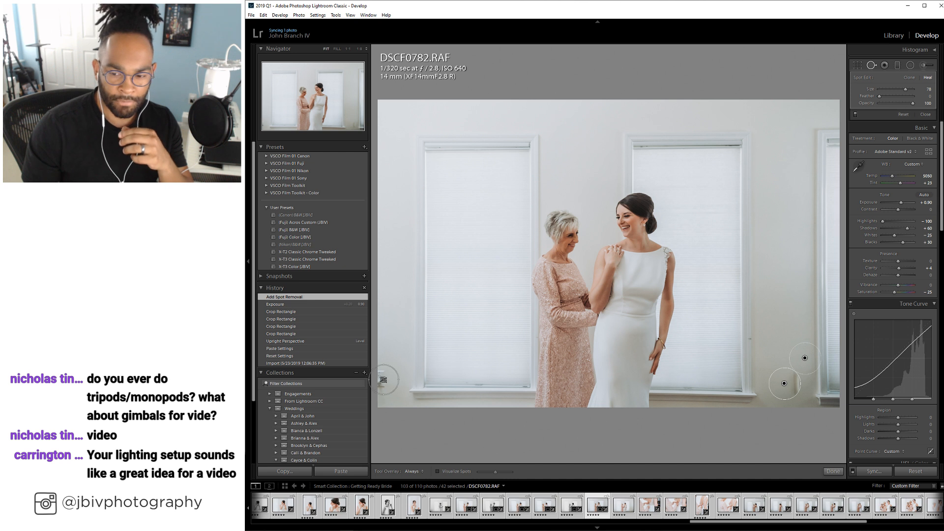
{"action": "left_click_drag", "start_coordinate": [805, 355], "coordinate": [787, 343]}
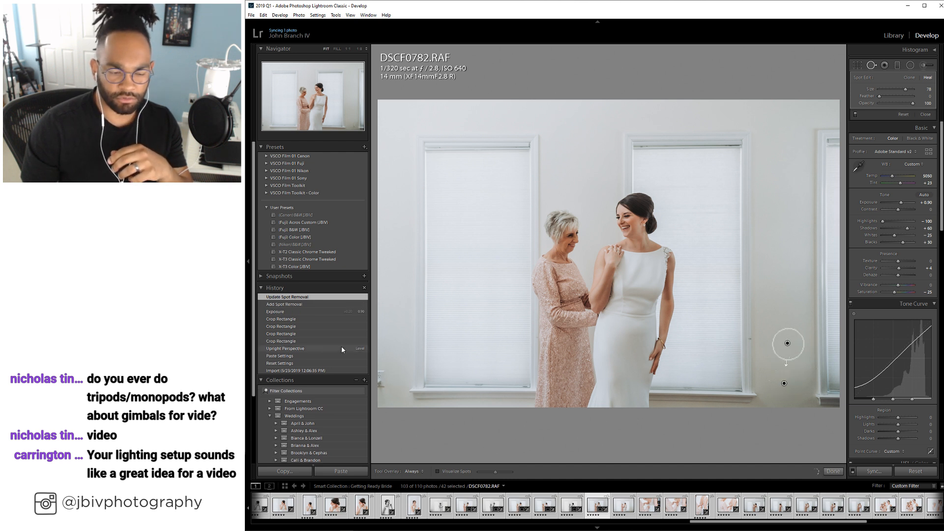
{"action": "left_click", "coordinate": [380, 381]}
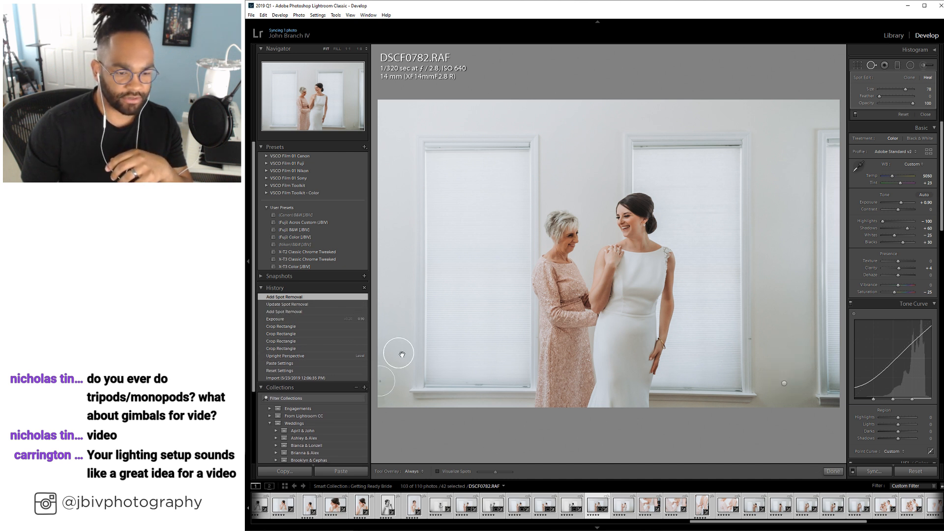
{"action": "left_click_drag", "start_coordinate": [402, 354], "coordinate": [400, 352]}
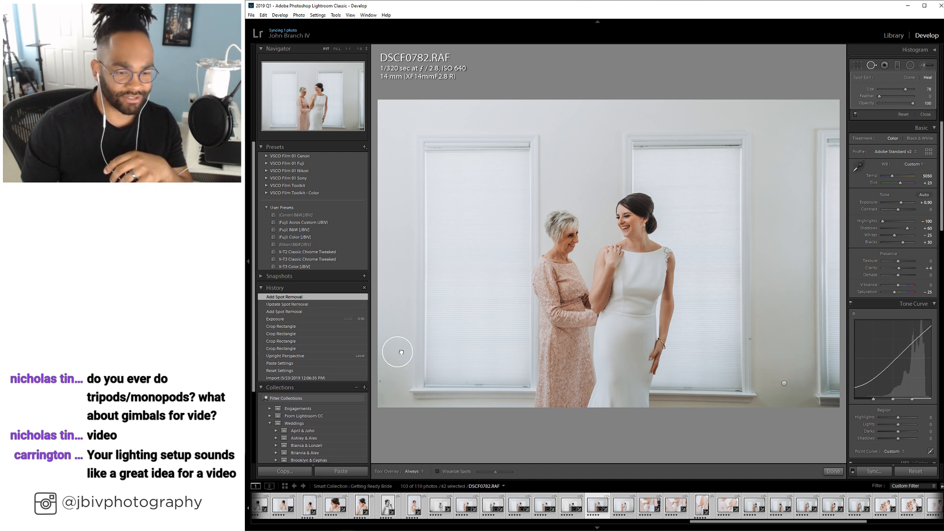
{"action": "left_click", "coordinate": [871, 67]}
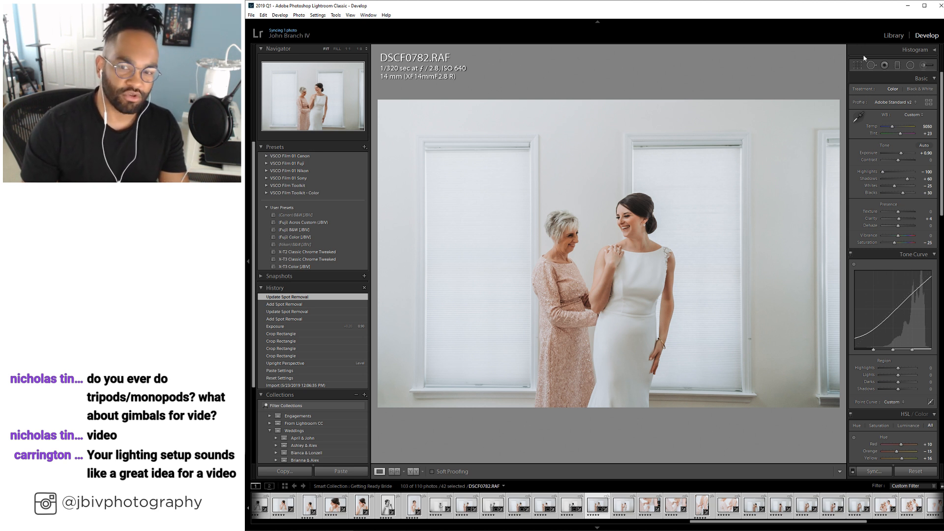
Compare DSCF0782.RAF with the neighbouring DSCF0784-Edit.tif and clear the star rating of DSCF0782.RAF.
{"action": "key", "text": "Right"}
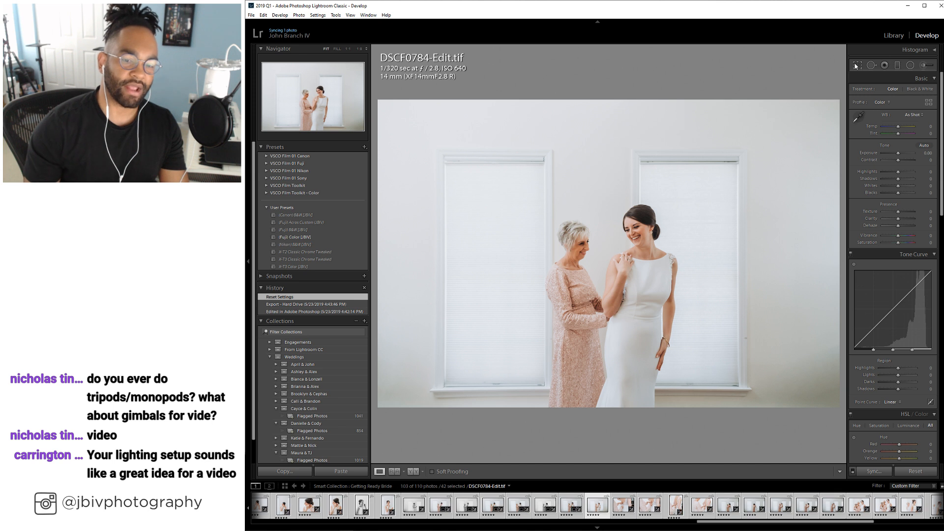
{"action": "key", "text": "Left"}
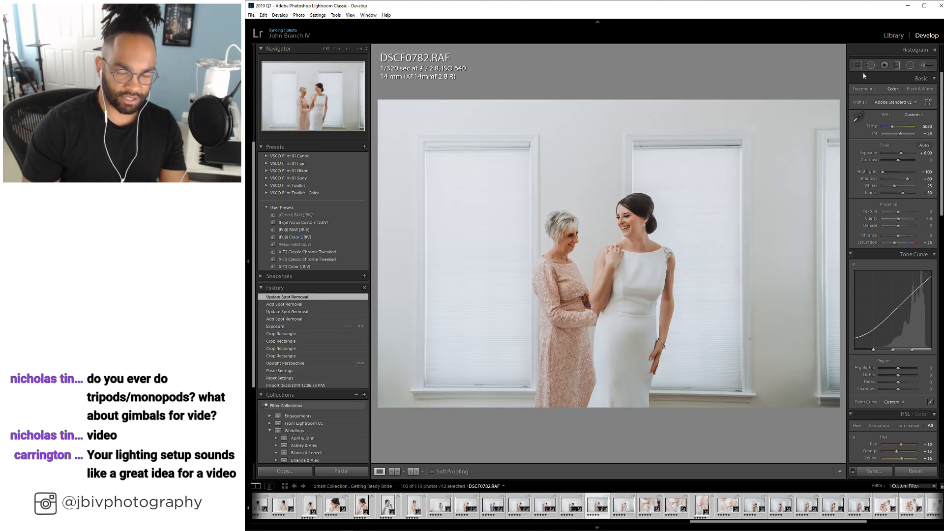
{"action": "key", "text": "0"}
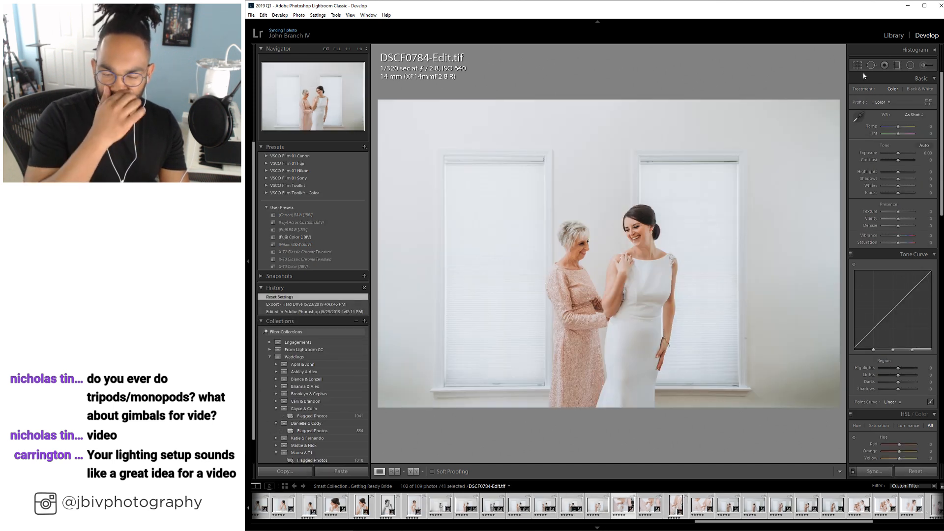
Convert DSCF1873.RAF with the (Fuji) B&W [JBIV] preset and lower its highlights to -55.
{"action": "key", "text": "Right"}
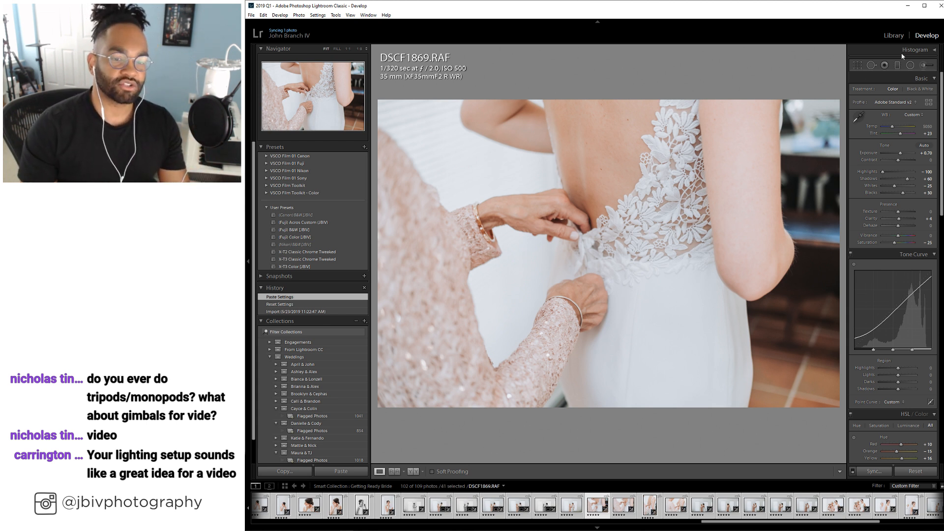
{"action": "key", "text": "Right"}
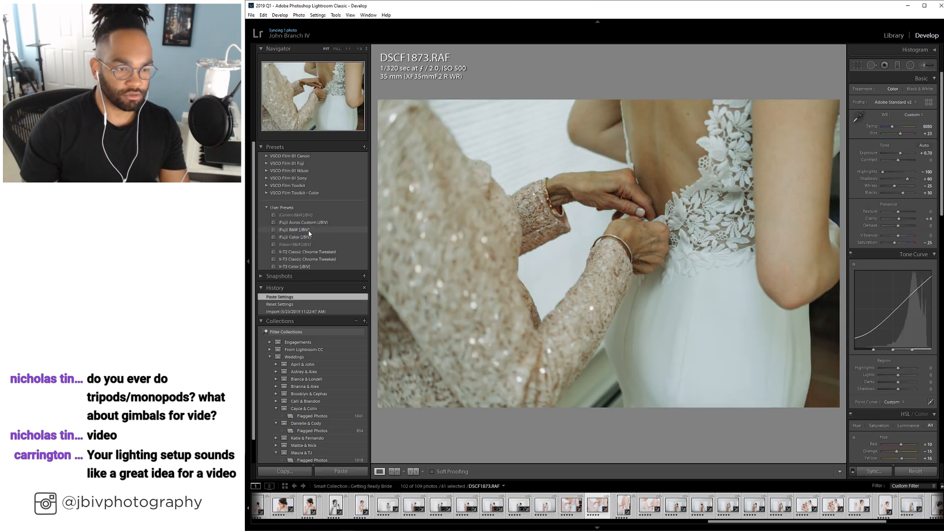
{"action": "left_click", "coordinate": [308, 229]}
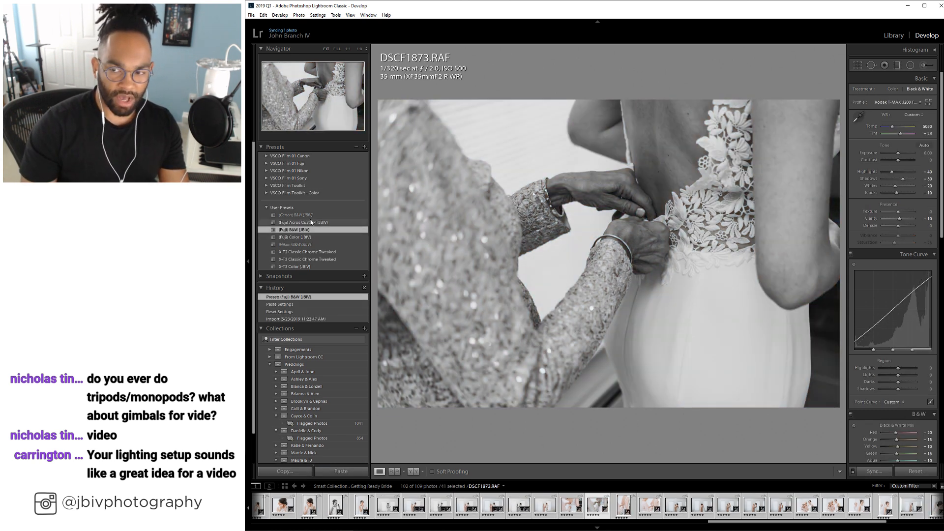
{"action": "left_click_drag", "start_coordinate": [899, 170], "coordinate": [892, 173]}
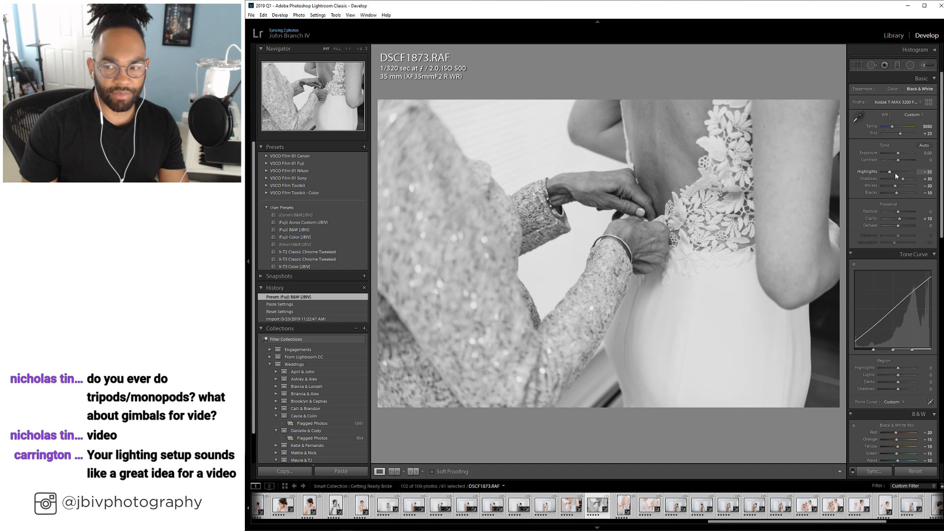
{"action": "key", "text": "Up"}
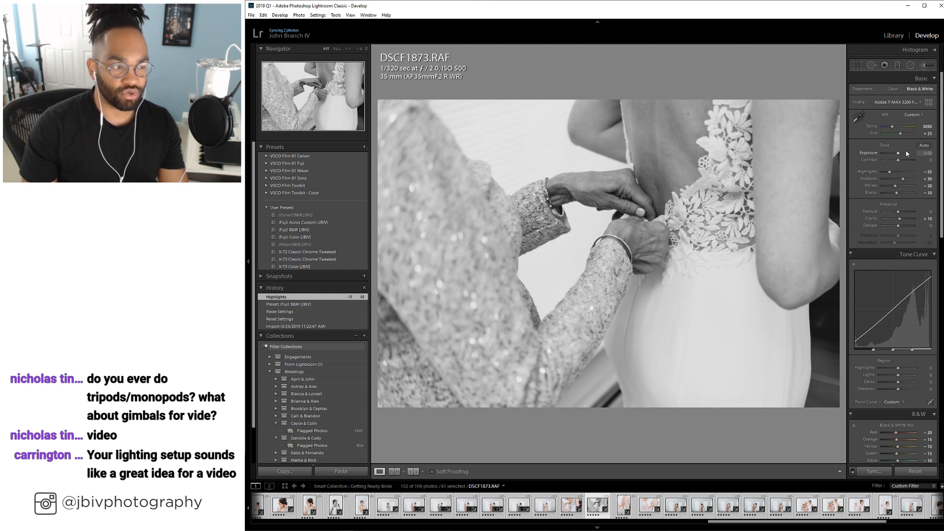
Convert DSCF1881.RAF with the (Fuji) B&W [JBIV] preset and lower its highlights.
{"action": "key", "text": "Right"}
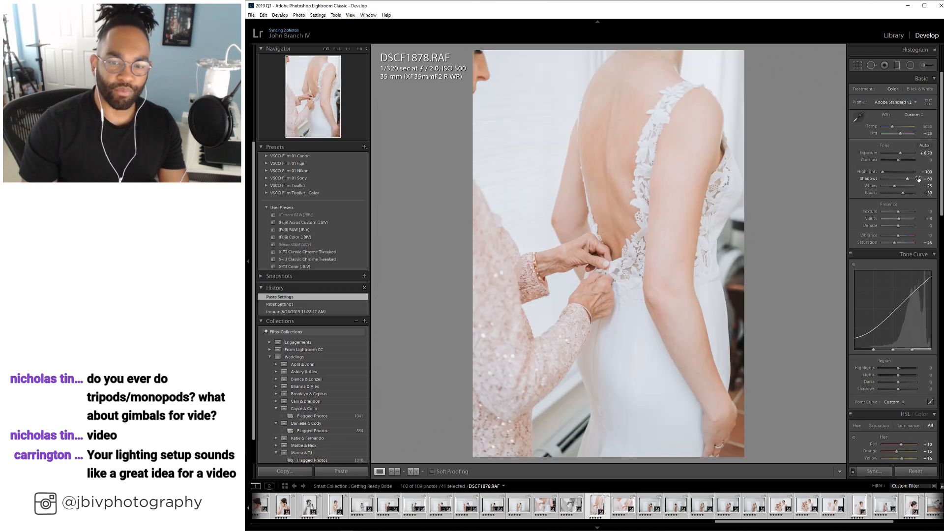
{"action": "key", "text": "Right"}
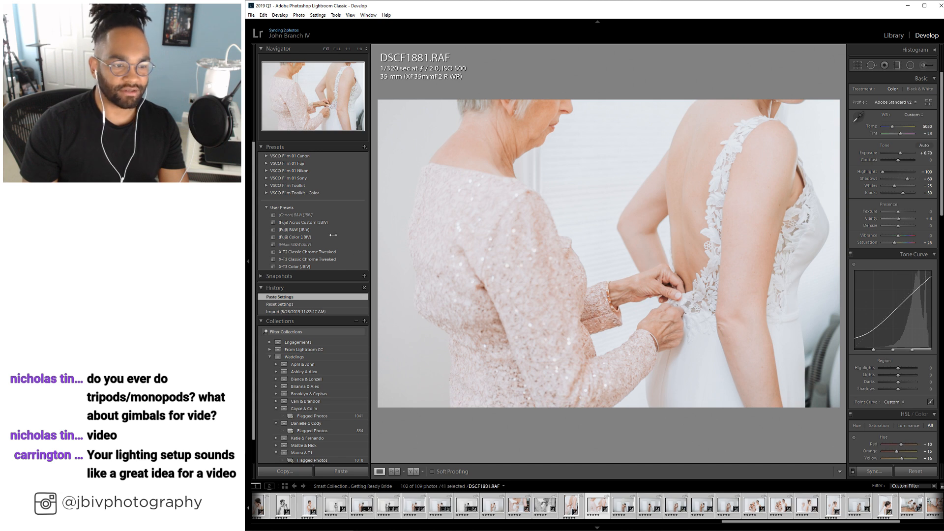
{"action": "left_click", "coordinate": [326, 229]}
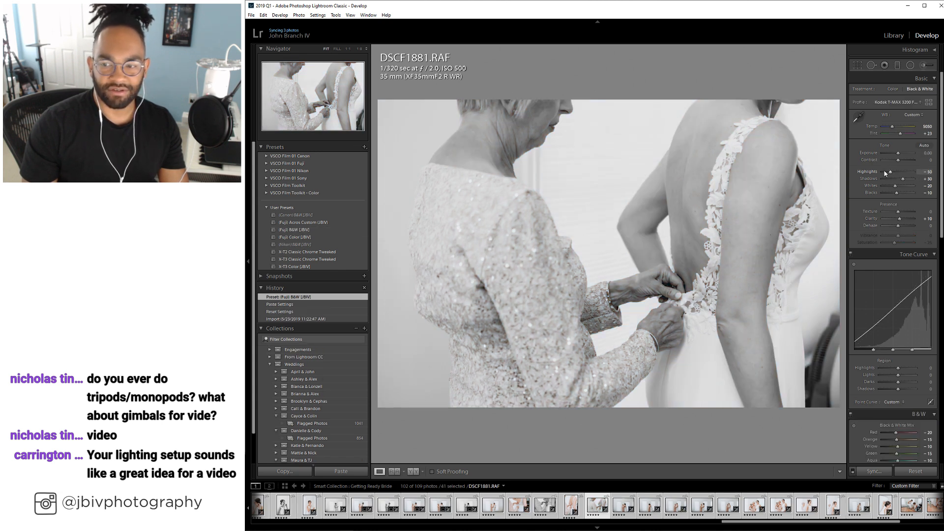
Apply the Level Upright correction to DSCF0790.RAF and crop it slightly tighter to remove the arched window above the women.
{"action": "key", "text": "Right"}
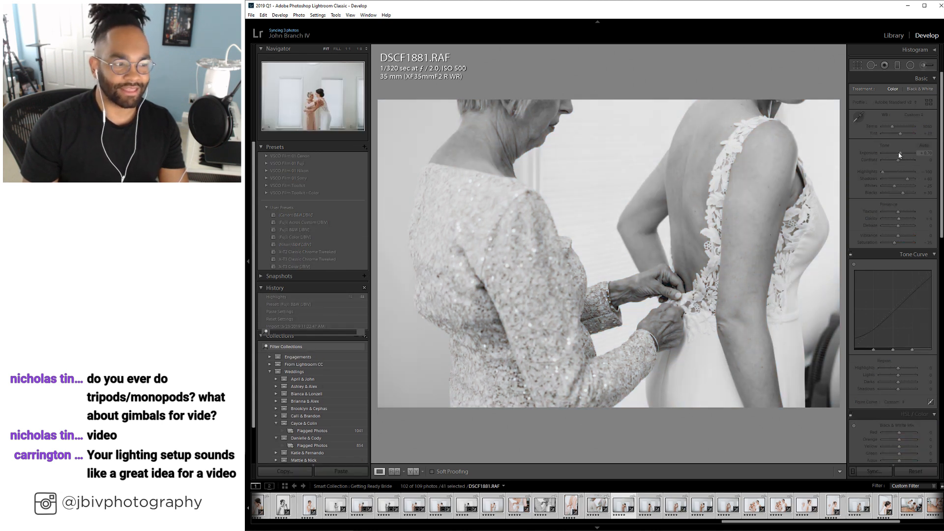
{"action": "scroll", "coordinate": [890, 246], "scroll_direction": "down", "scroll_amount": 10}
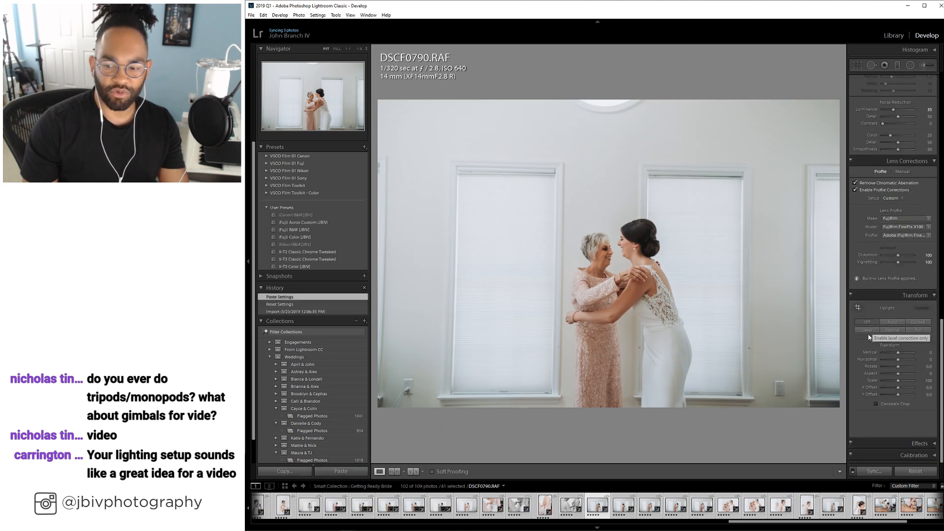
{"action": "left_click", "coordinate": [868, 330]}
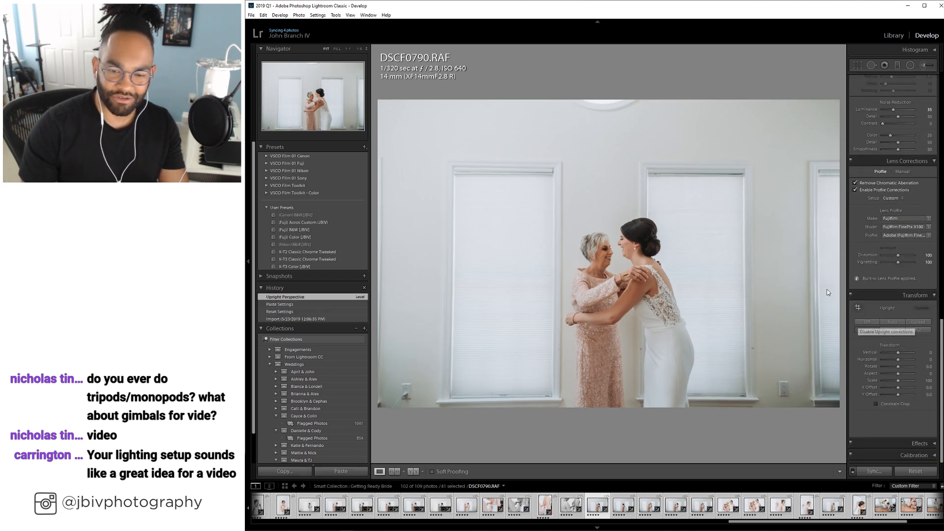
{"action": "left_click", "coordinate": [858, 65]}
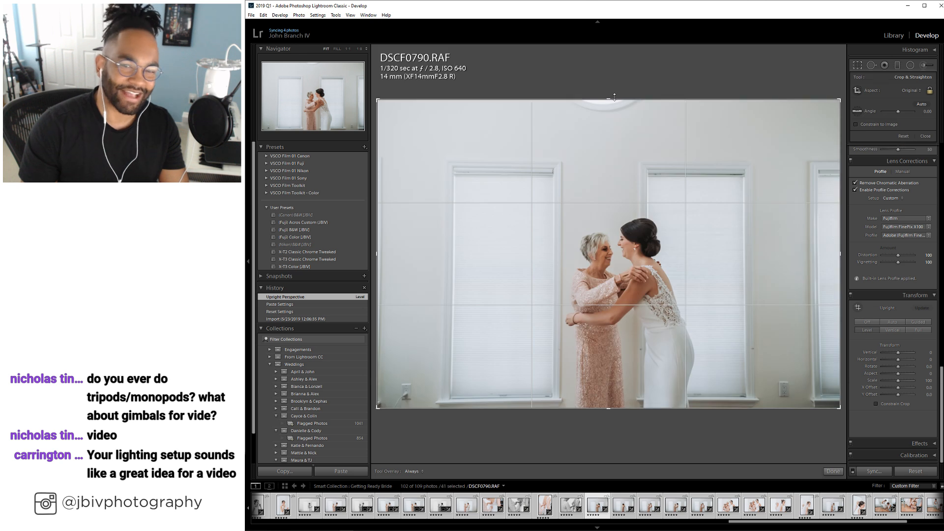
{"action": "left_click_drag", "start_coordinate": [616, 104], "coordinate": [617, 109]}
{"action": "left_click_drag", "start_coordinate": [621, 160], "coordinate": [605, 156]}
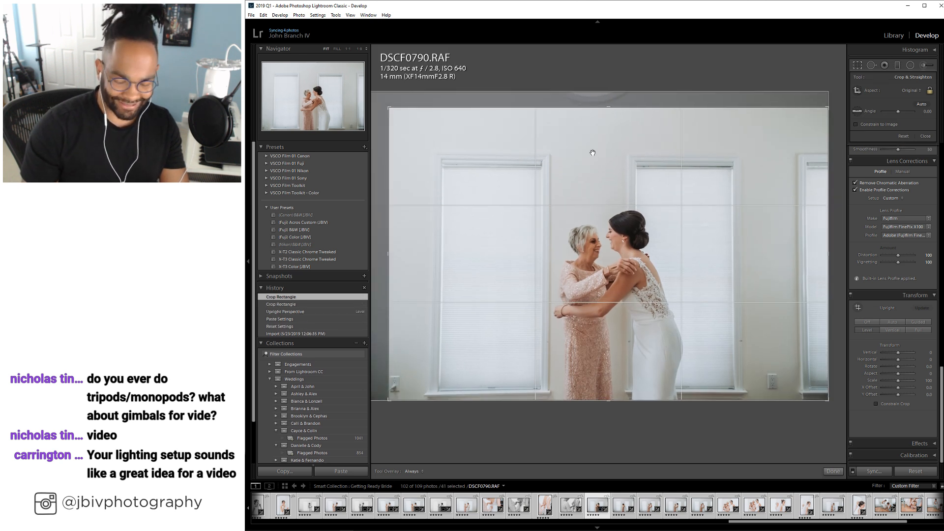
{"action": "key", "text": "Return"}
Set DSCF0790's exposure to +1.00 and its tint to +28.
{"action": "scroll", "coordinate": [900, 155], "scroll_direction": "up", "scroll_amount": 10}
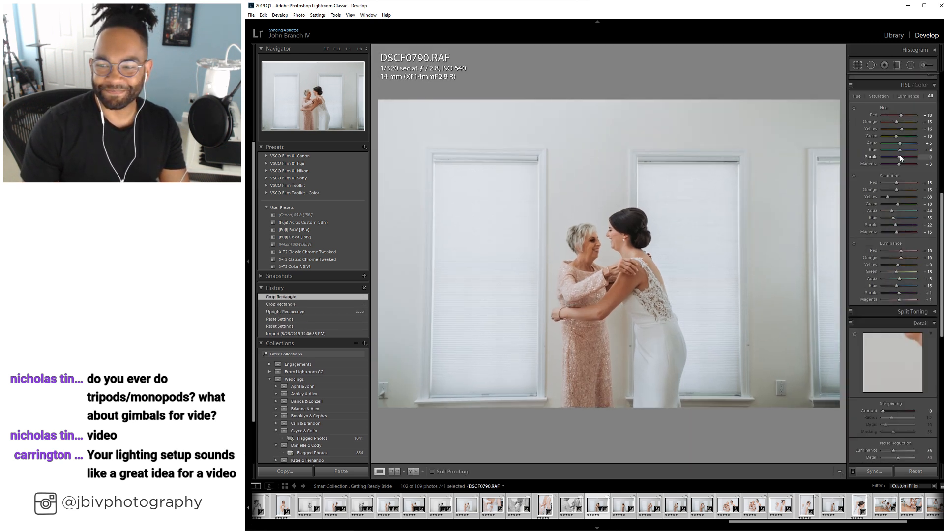
{"action": "left_click_drag", "start_coordinate": [900, 155], "coordinate": [903, 156]}
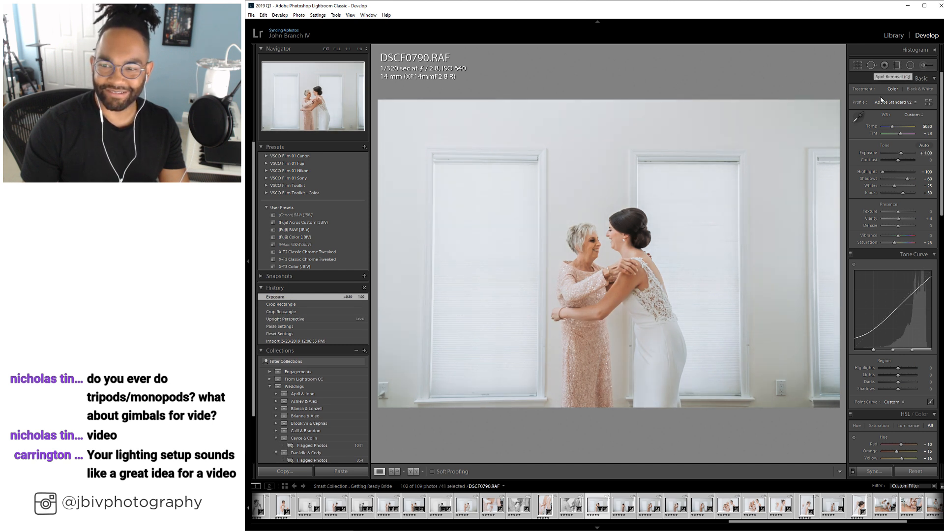
Heal away the two wall outlets in DSCF0790.RAF, sampling clean wall above the one beside the bride.
{"action": "left_click", "coordinate": [880, 72]}
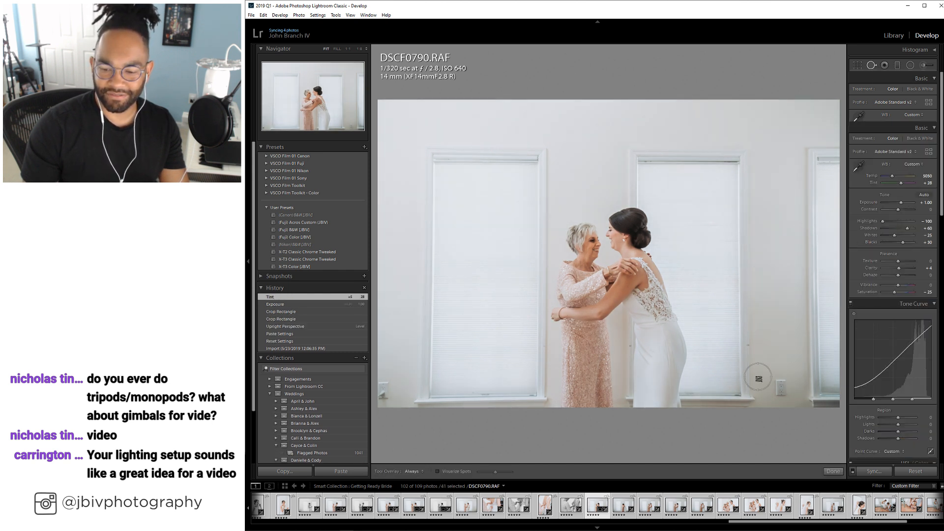
{"action": "left_click", "coordinate": [781, 388]}
{"action": "left_click_drag", "start_coordinate": [805, 148], "coordinate": [786, 349]}
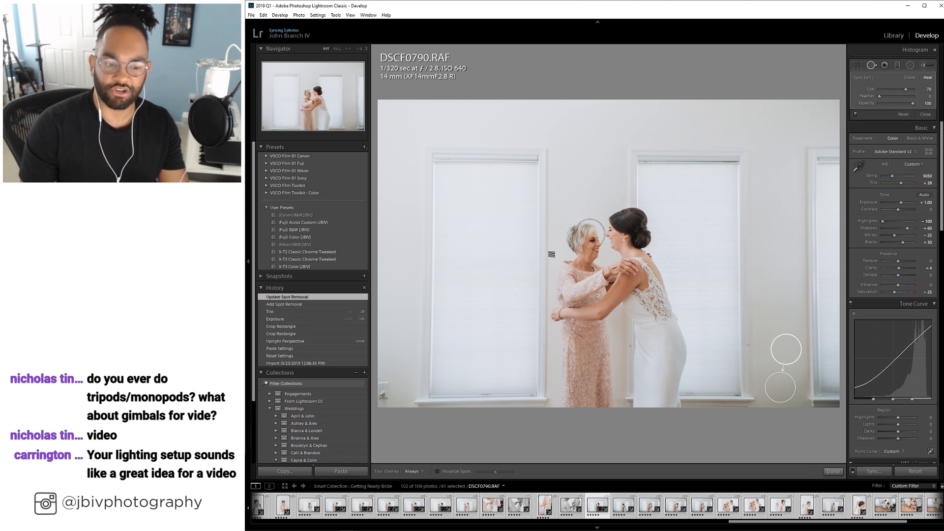
{"action": "left_click", "coordinate": [388, 390]}
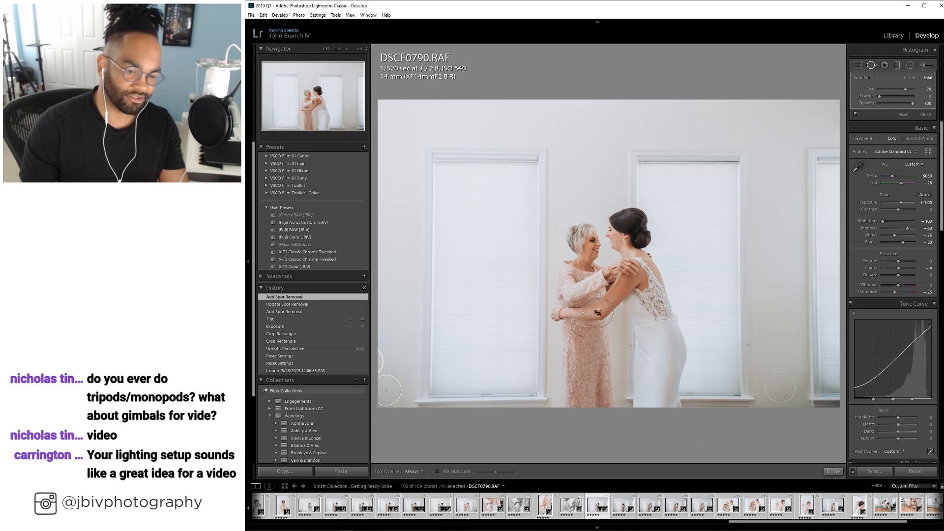
{"action": "left_click", "coordinate": [868, 65]}
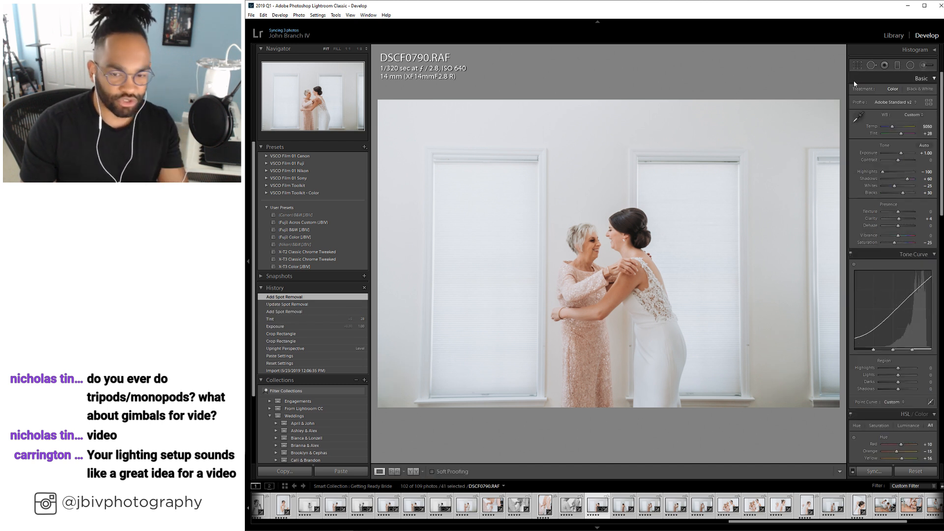
Apply the Level Upright correction to DSCF0795.RAF and crop it slightly tighter on all sides.
{"action": "key", "text": "Right"}
{"action": "scroll", "coordinate": [910, 281], "scroll_direction": "down", "scroll_amount": 10}
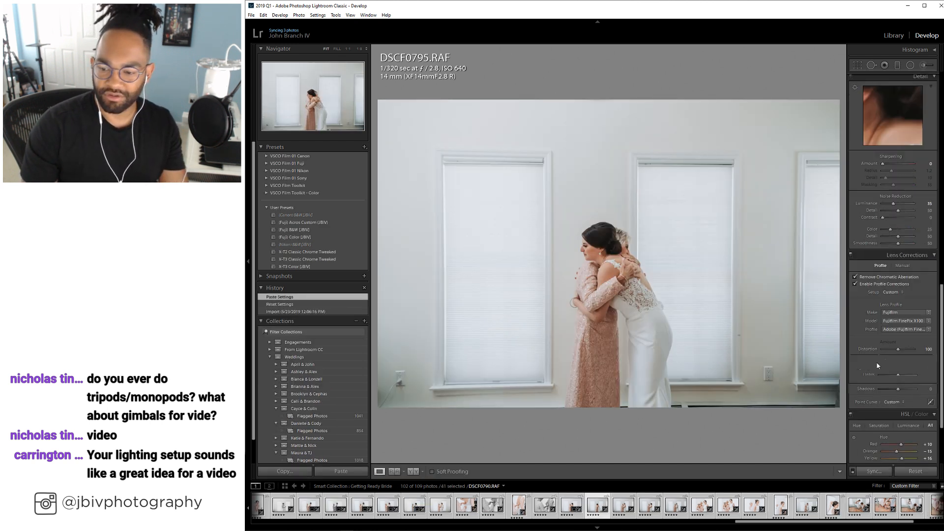
{"action": "left_click", "coordinate": [868, 330]}
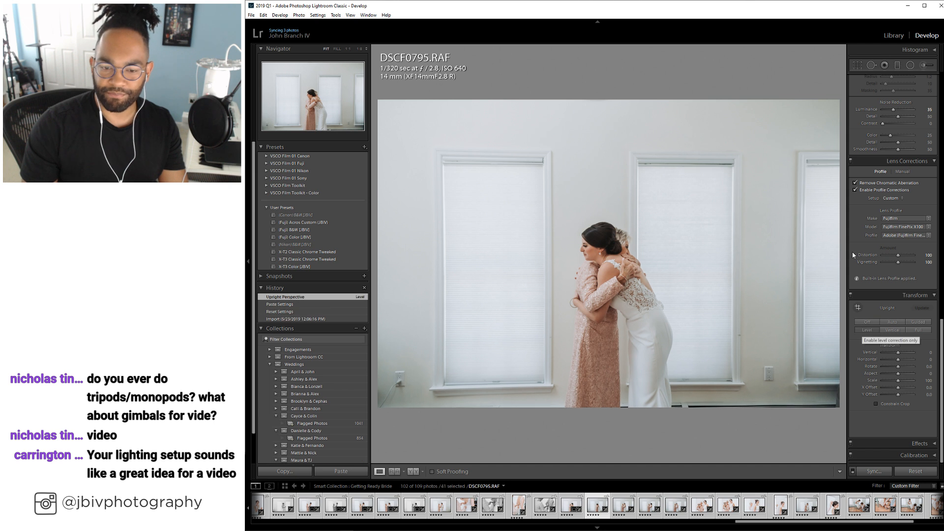
{"action": "left_click", "coordinate": [857, 65]}
{"action": "left_click_drag", "start_coordinate": [586, 99], "coordinate": [587, 105]}
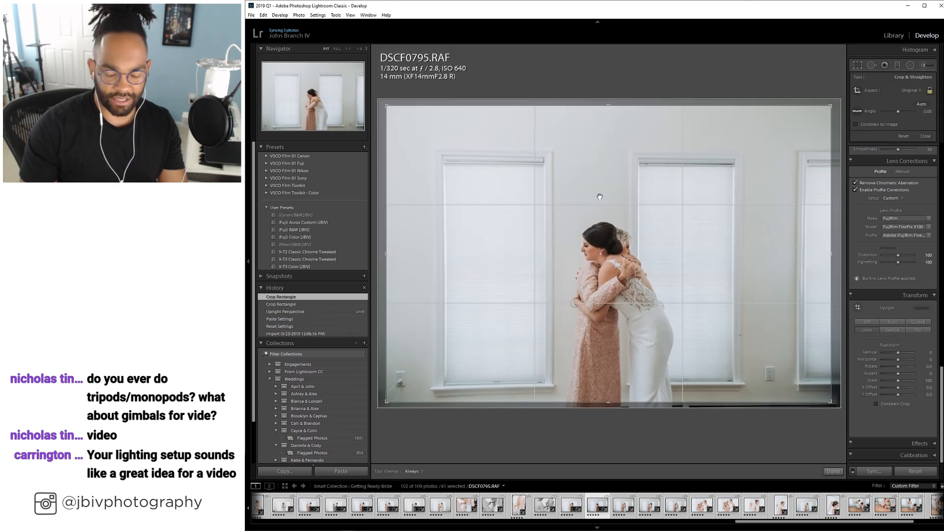
{"action": "key", "text": "Return"}
Set DSCF0795's exposure to +0.90.
{"action": "scroll", "coordinate": [902, 148], "scroll_direction": "up", "scroll_amount": 7}
{"action": "scroll", "coordinate": [905, 147], "scroll_direction": "up", "scroll_amount": 4}
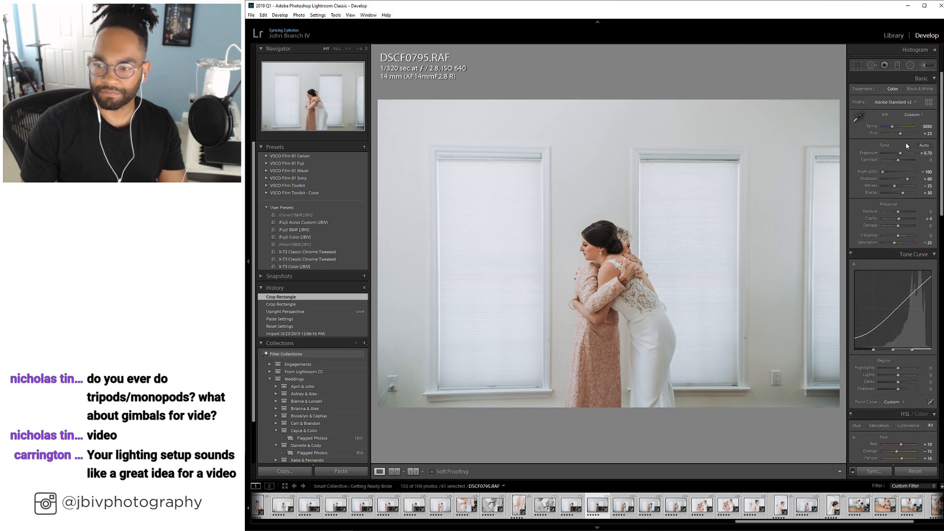
{"action": "scroll", "coordinate": [907, 154], "scroll_direction": "up", "scroll_amount": 1}
Heal away the two wall outlets in DSCF0795.RAF, sampling clean wall above each of them.
{"action": "key", "text": "q"}
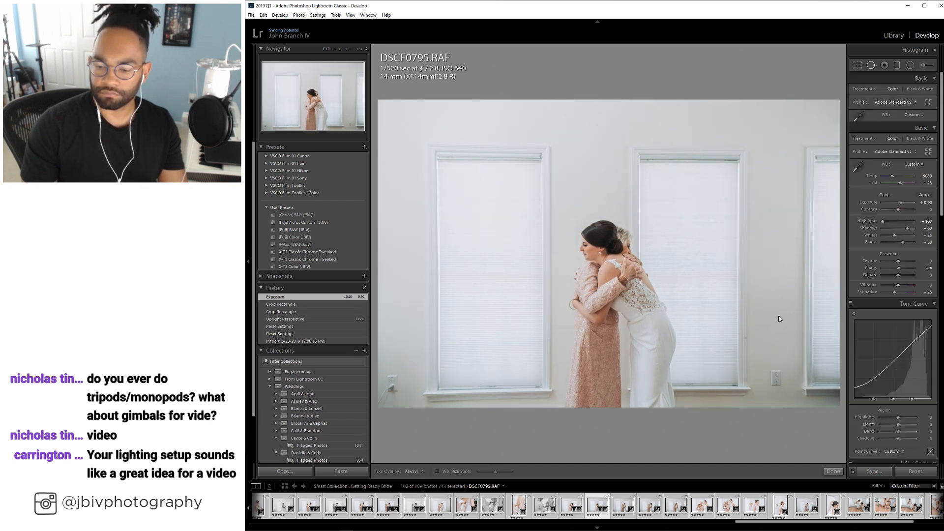
{"action": "left_click", "coordinate": [776, 376]}
{"action": "left_click_drag", "start_coordinate": [393, 382], "coordinate": [383, 396]}
{"action": "left_click", "coordinate": [776, 376]}
{"action": "left_click_drag", "start_coordinate": [796, 353], "coordinate": [780, 338]}
{"action": "left_click", "coordinate": [389, 389]}
{"action": "left_click_drag", "start_coordinate": [435, 258], "coordinate": [402, 248]}
{"action": "left_click", "coordinate": [873, 66]}
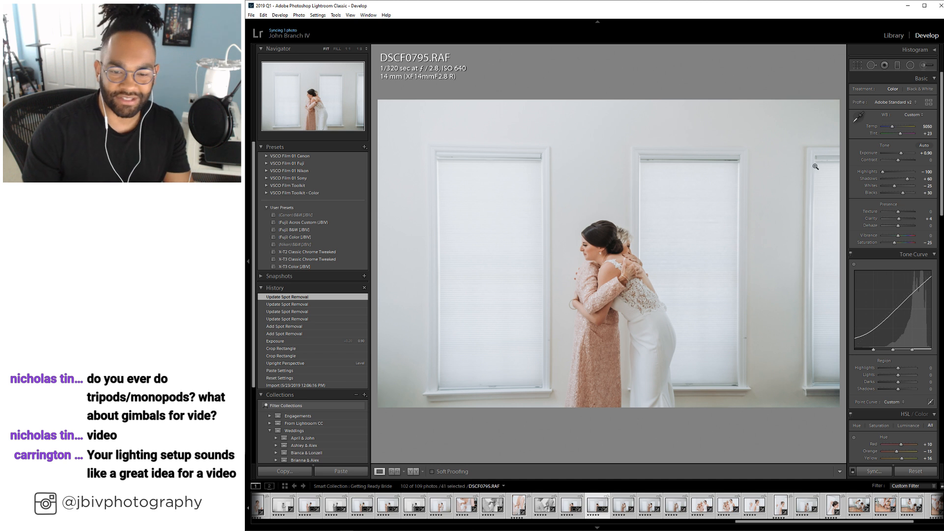
Level DSCF0805.RAF with the Upright correction and crop it tighter around the two women, cutting off the baseboard heater.
{"action": "key", "text": "Right"}
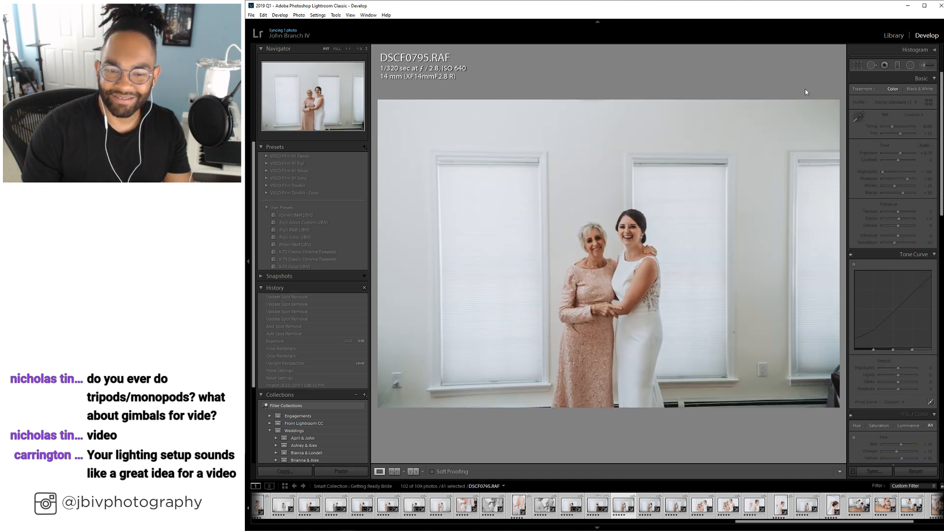
{"action": "scroll", "coordinate": [878, 309], "scroll_direction": "down", "scroll_amount": 10}
{"action": "scroll", "coordinate": [879, 320], "scroll_direction": "down", "scroll_amount": 5}
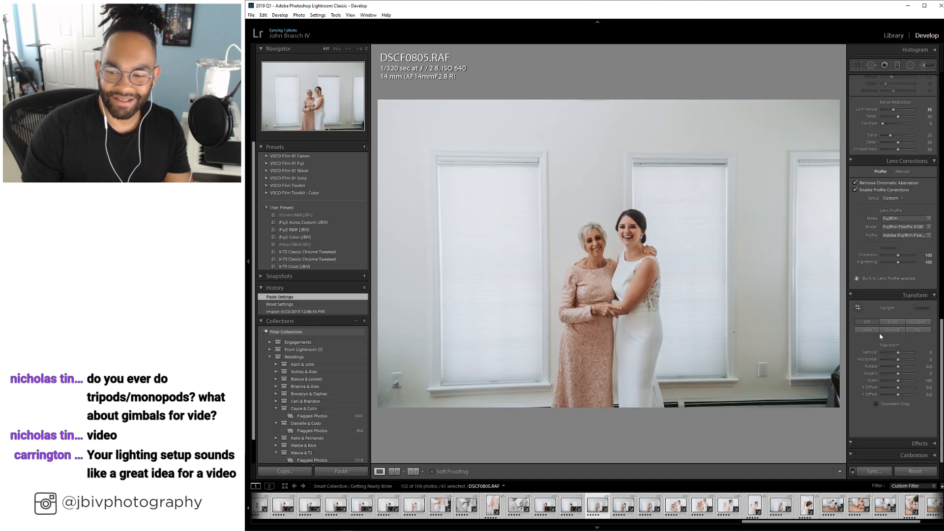
{"action": "left_click", "coordinate": [867, 330]}
{"action": "key", "text": "r"}
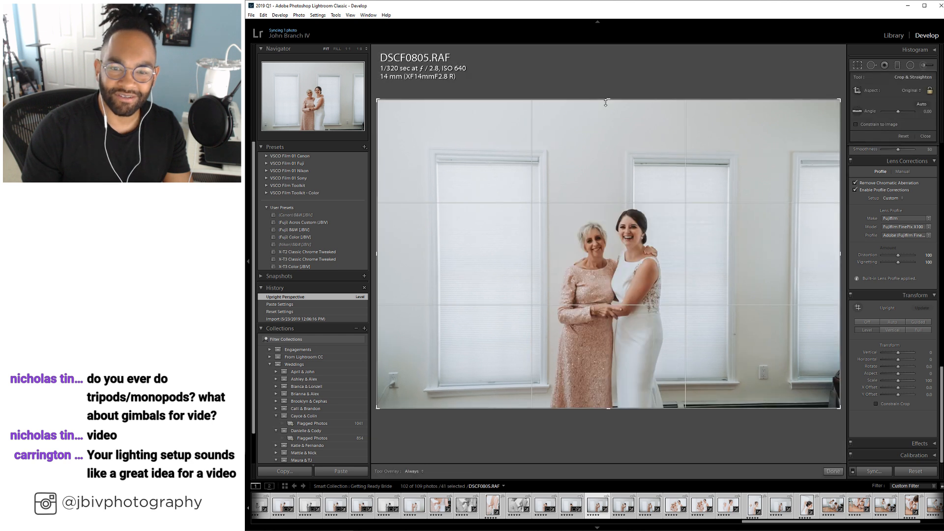
{"action": "left_click_drag", "start_coordinate": [606, 91], "coordinate": [607, 118]}
{"action": "left_click_drag", "start_coordinate": [613, 158], "coordinate": [614, 168]}
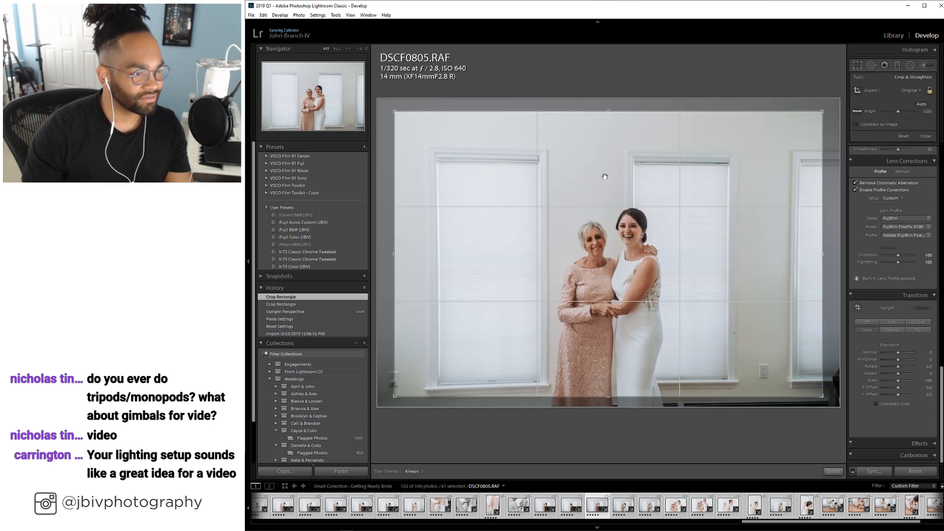
{"action": "key", "text": "Return"}
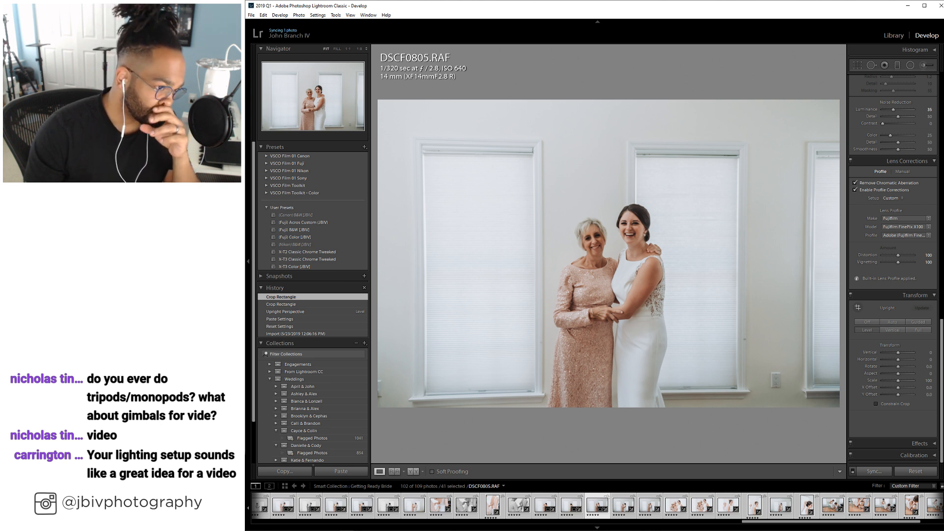
Set DSCF0805's exposure to +0.90 and heal away both wall outlets beside the windows.
{"action": "scroll", "coordinate": [872, 163], "scroll_direction": "up", "scroll_amount": 10}
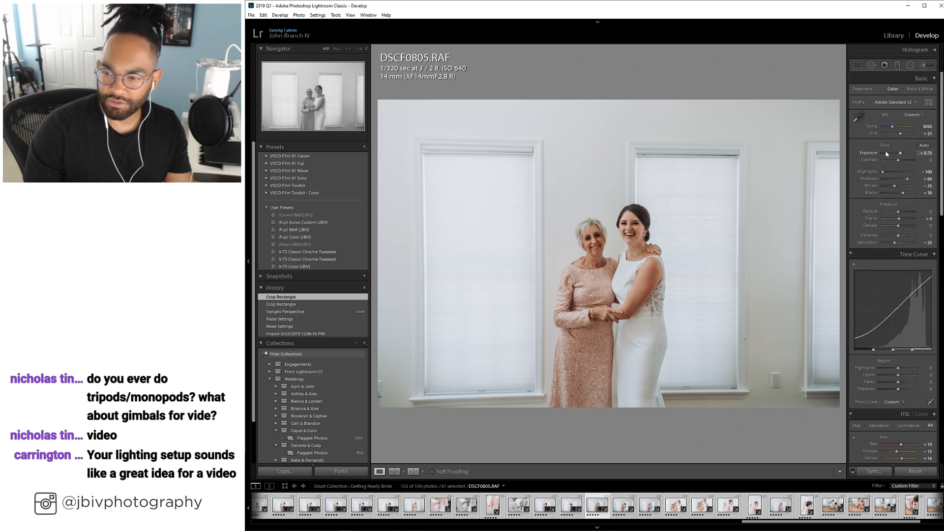
{"action": "left_click_drag", "start_coordinate": [897, 155], "coordinate": [898, 154]}
{"action": "left_click", "coordinate": [871, 65]}
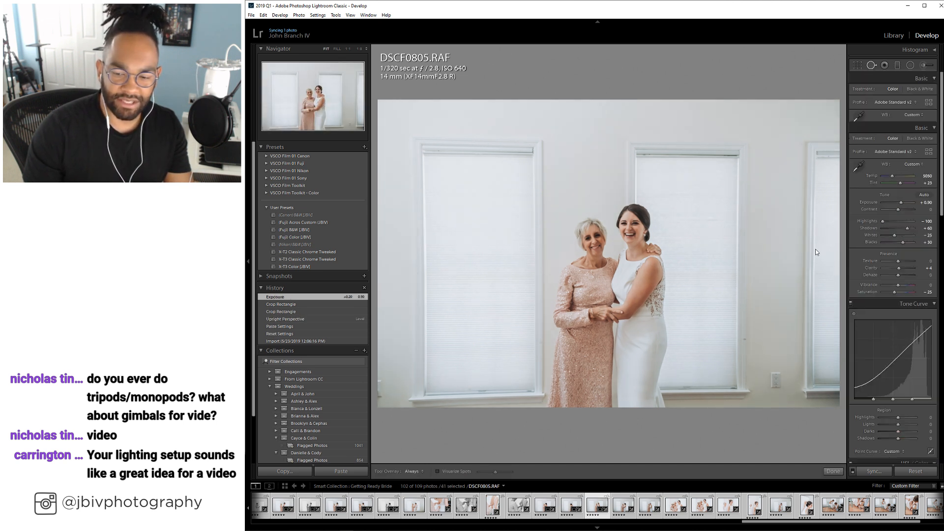
{"action": "left_click", "coordinate": [776, 377]}
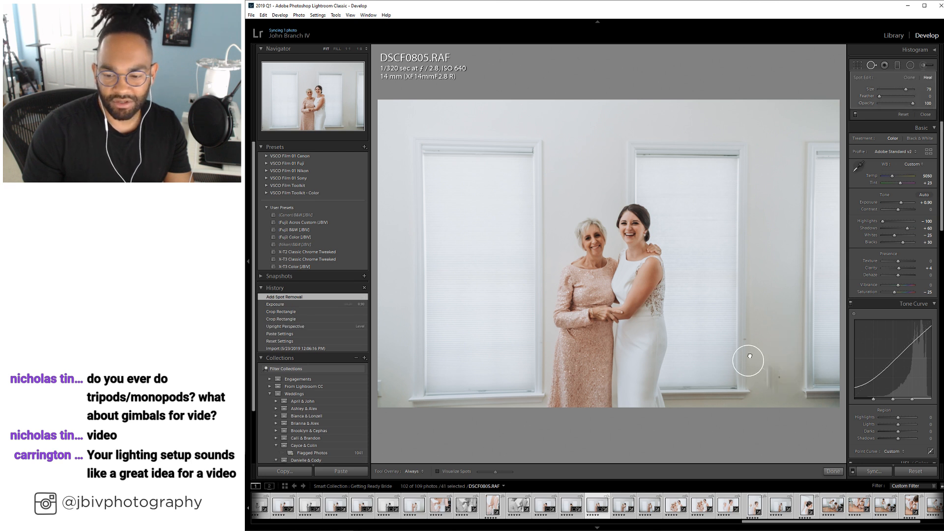
{"action": "left_click_drag", "start_coordinate": [749, 356], "coordinate": [771, 330]}
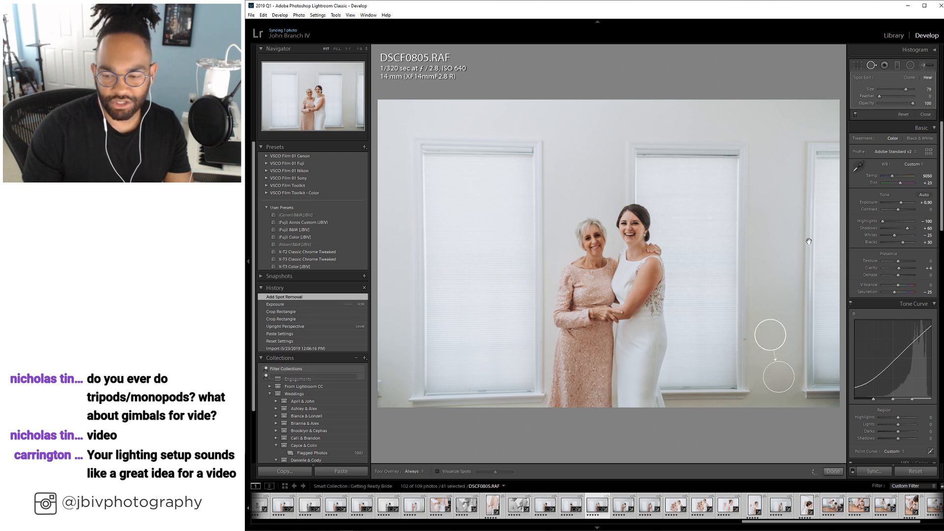
{"action": "left_click", "coordinate": [385, 389]}
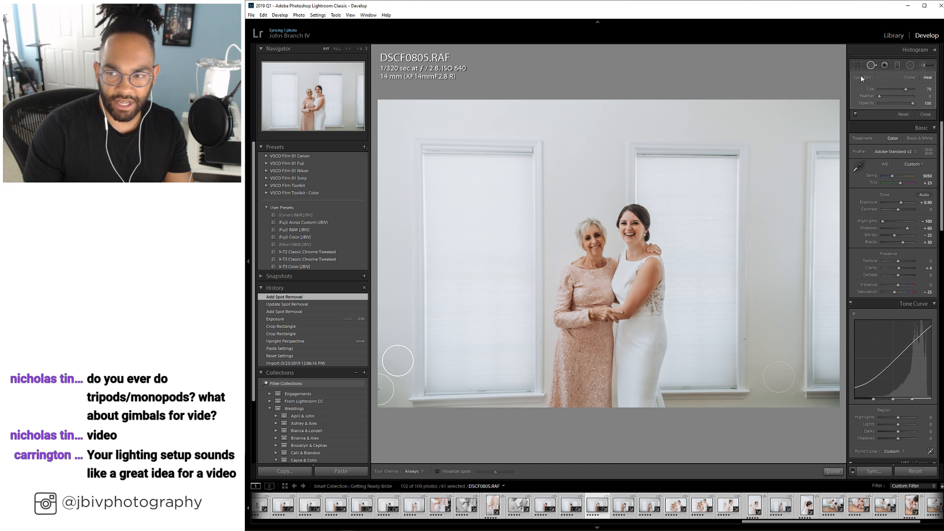
{"action": "left_click", "coordinate": [872, 68]}
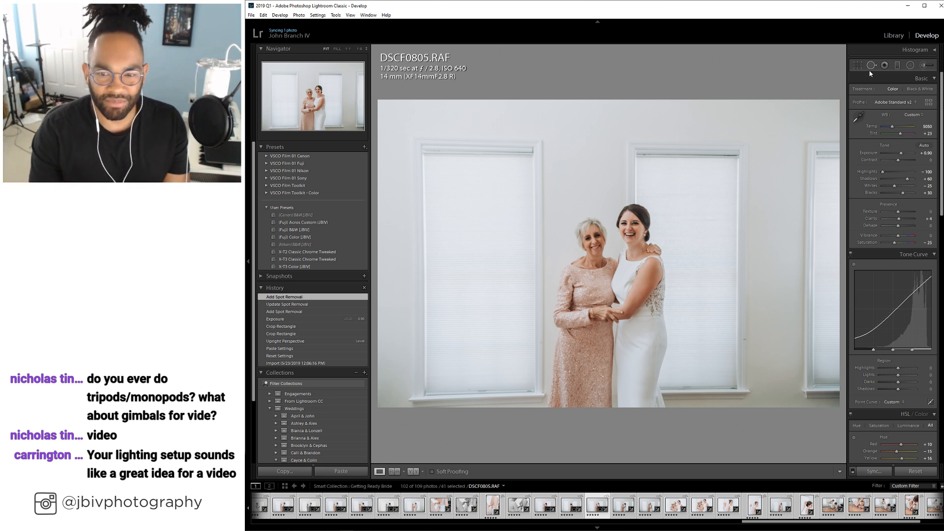
Convert DSCF0815.RAF with the (Fuji) B&W [JBIV] preset, set highlights to -55 and shadows to +45, and raise its exposure.
{"action": "key", "text": "Right"}
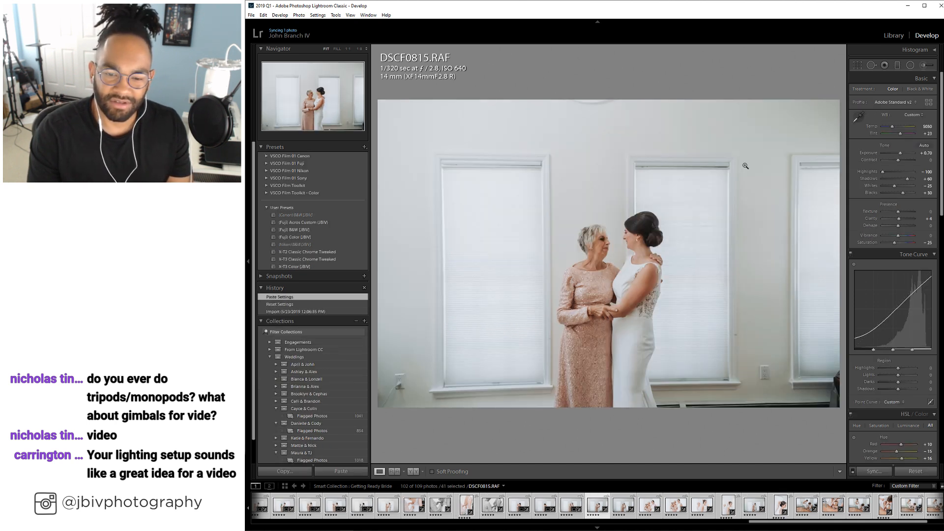
{"action": "left_click", "coordinate": [310, 230]}
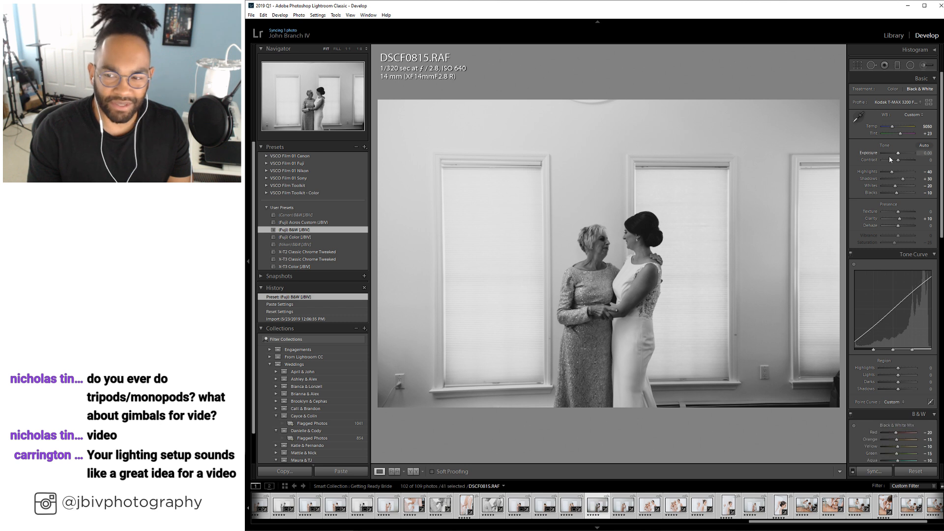
{"action": "left_click_drag", "start_coordinate": [890, 175], "coordinate": [901, 155]}
{"action": "left_click", "coordinate": [858, 66]}
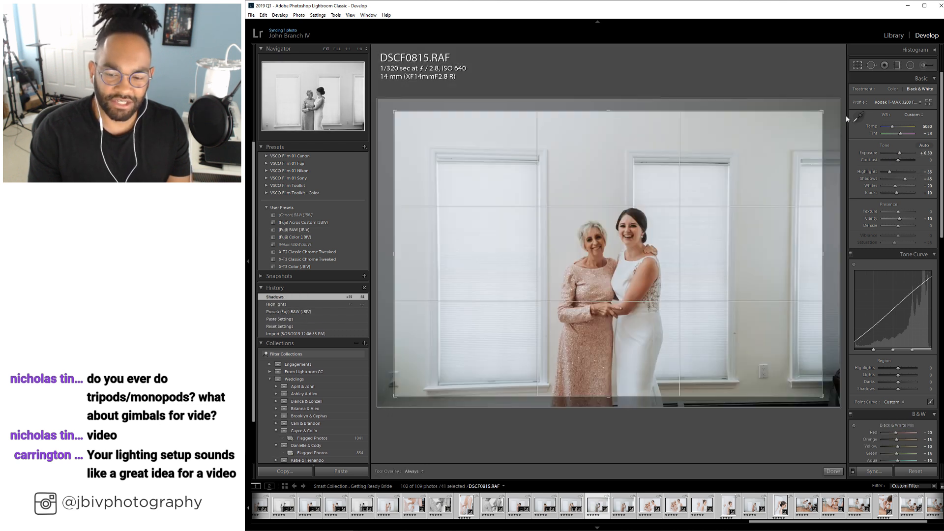
{"action": "left_click", "coordinate": [859, 65]}
Heal away the two wall outlets in DSCF0815.RAF, sampling the clean wall directly above them.
{"action": "left_click", "coordinate": [870, 65]}
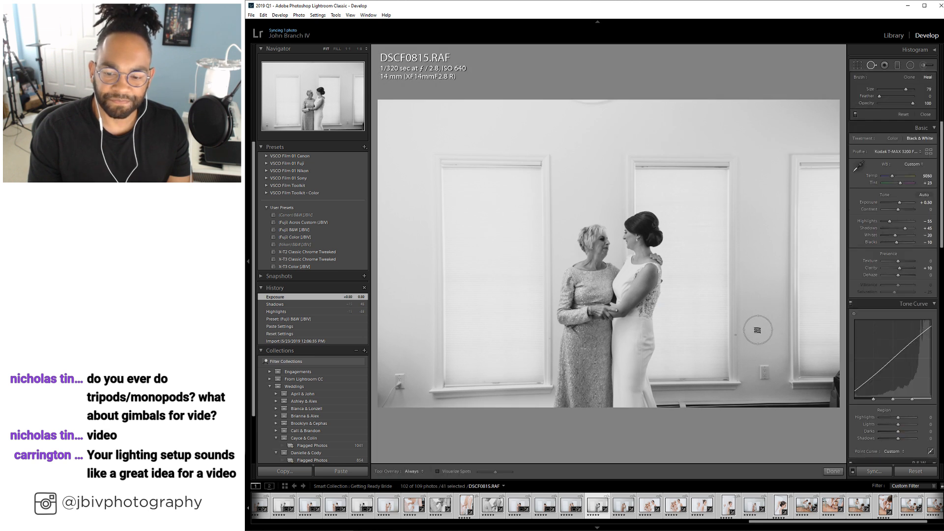
{"action": "left_click", "coordinate": [765, 372]}
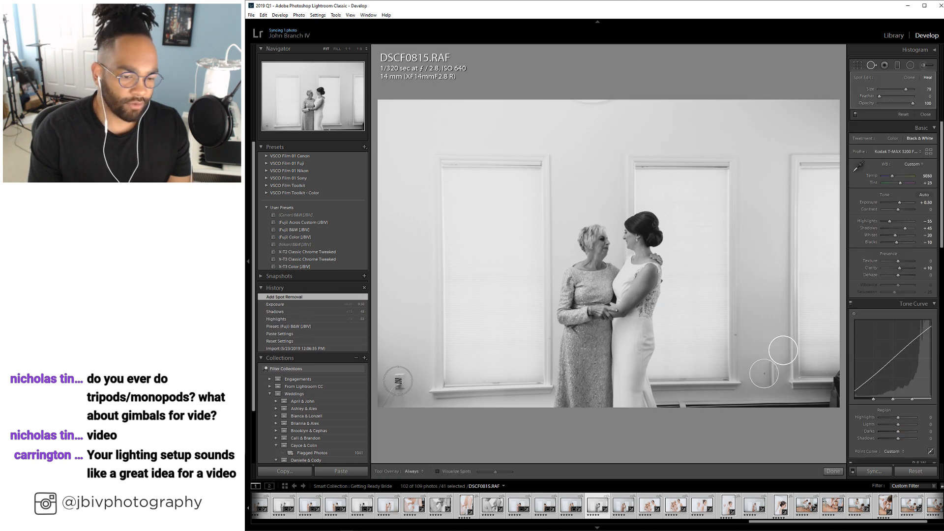
{"action": "left_click_drag", "start_coordinate": [397, 381], "coordinate": [404, 403]}
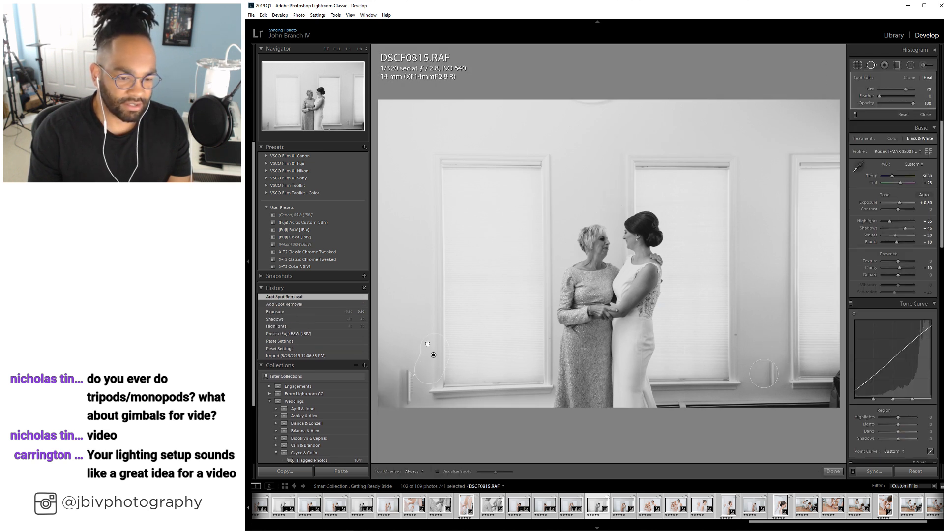
{"action": "left_click_drag", "start_coordinate": [406, 330], "coordinate": [405, 330]}
{"action": "left_click", "coordinate": [764, 373]}
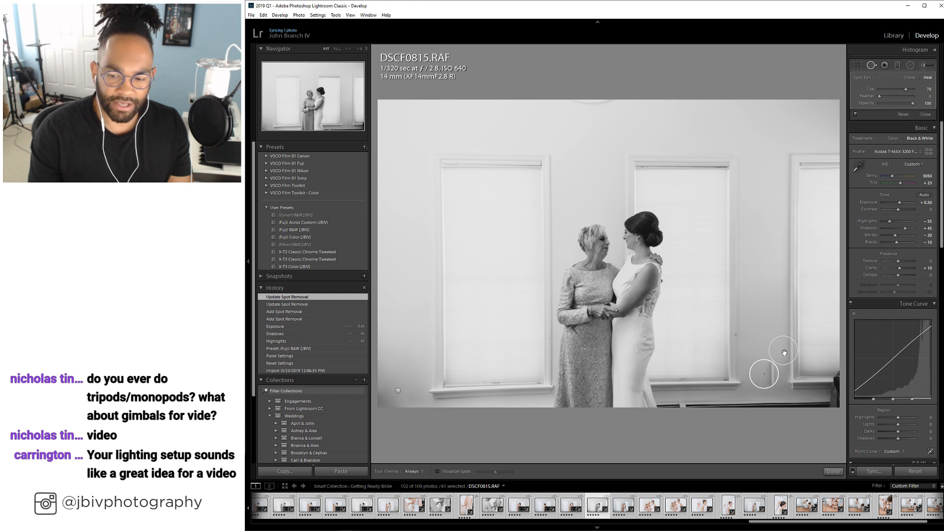
{"action": "left_click", "coordinate": [774, 333]}
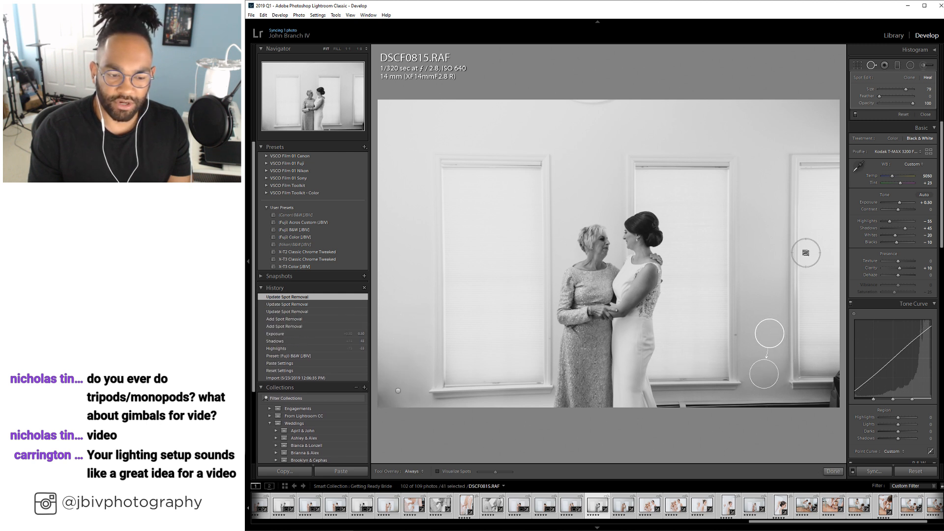
{"action": "left_click", "coordinate": [871, 68]}
Compare DSCF0821.RAF with its neighbours in the Library grid, clear the multi-photo selection, and flag only that photo as rejected.
{"action": "key", "text": "Right"}
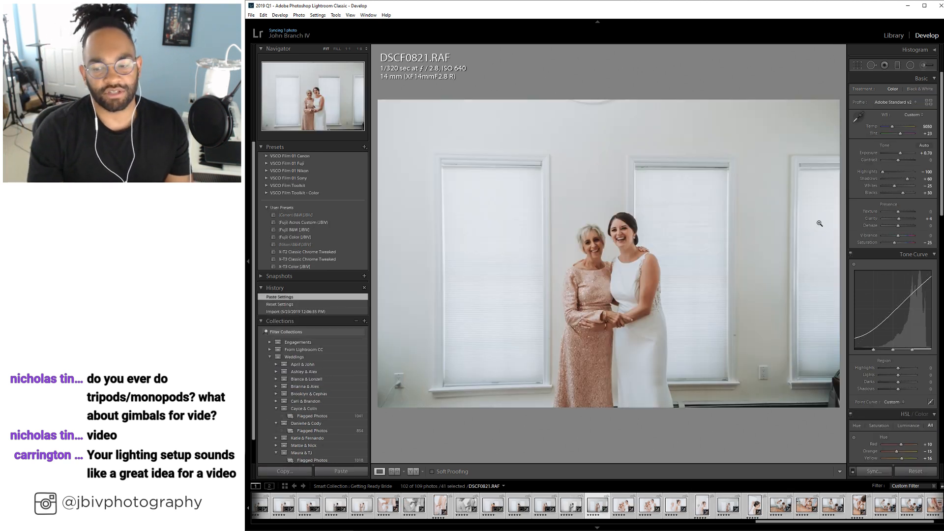
{"action": "left_click", "coordinate": [892, 36]}
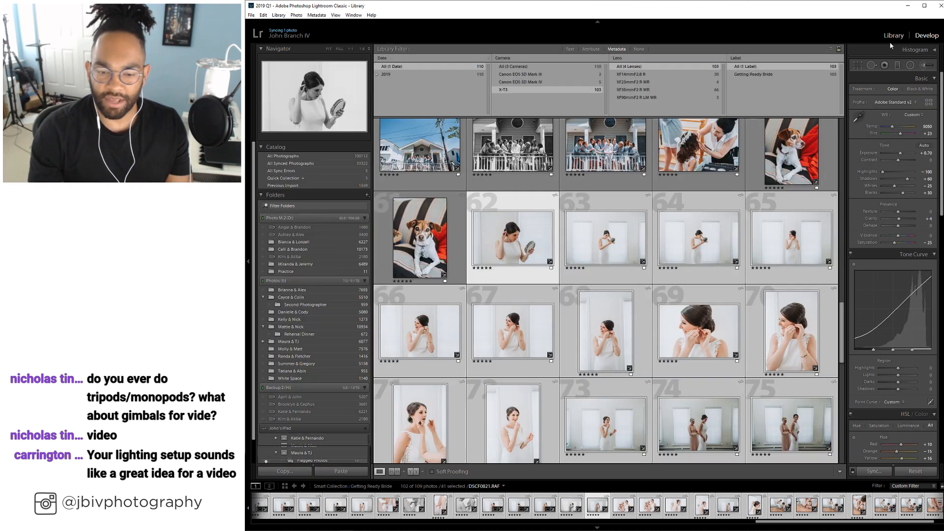
{"action": "scroll", "coordinate": [634, 236], "scroll_direction": "down", "scroll_amount": 2}
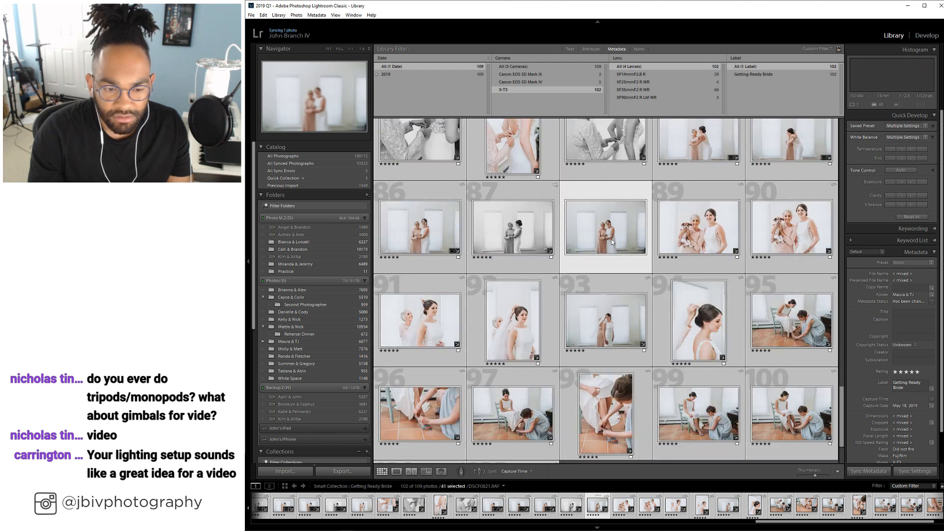
{"action": "scroll", "coordinate": [612, 241], "scroll_direction": "up", "scroll_amount": 1}
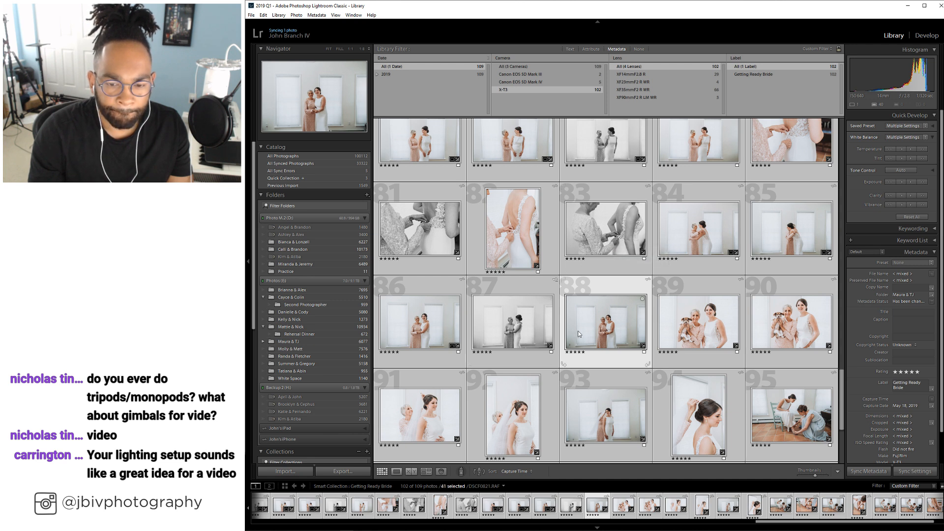
{"action": "scroll", "coordinate": [580, 335], "scroll_direction": "down", "scroll_amount": 2}
{"action": "key", "text": "ctrl+d"}
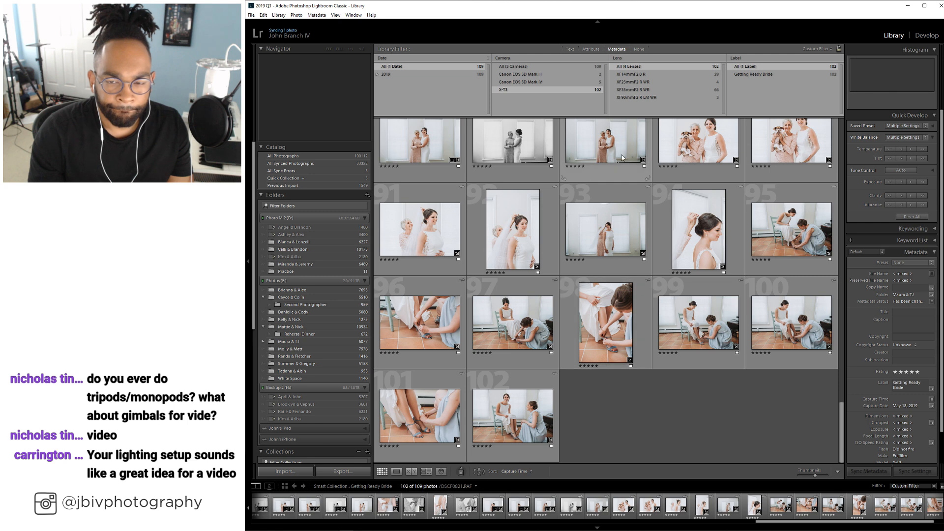
{"action": "left_click", "coordinate": [621, 159]}
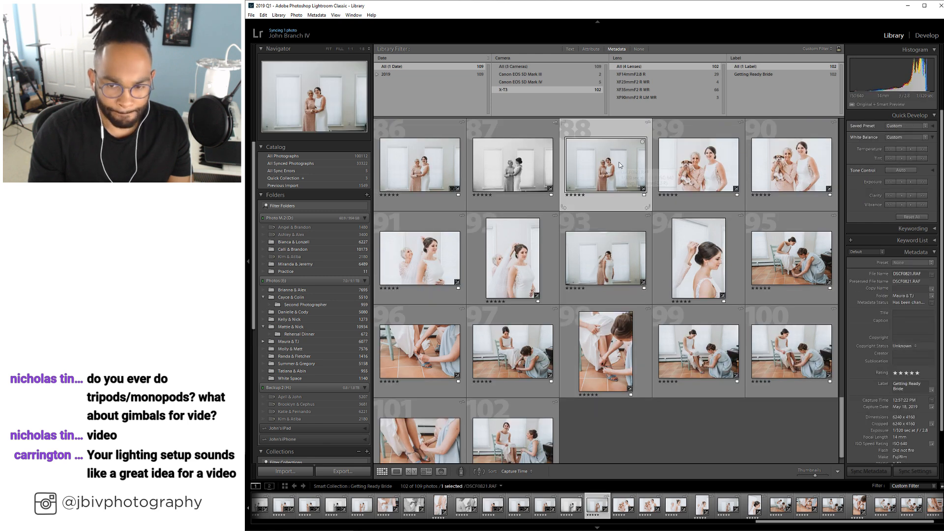
{"action": "key", "text": "x"}
Compare DSCF1884.RAF with DSCF1888.RAF in Develop and remove the star rating from DSCF1884.RAF.
{"action": "left_click", "coordinate": [925, 36]}
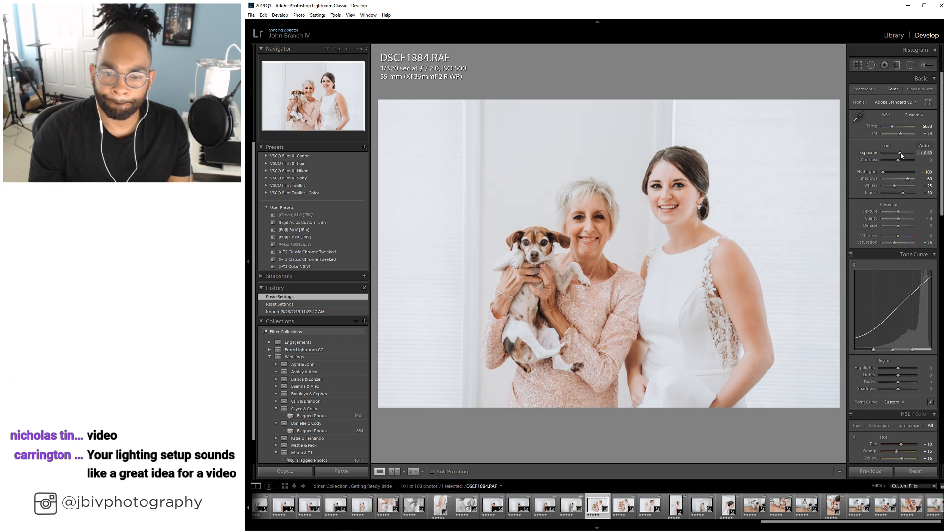
{"action": "key", "text": "Right"}
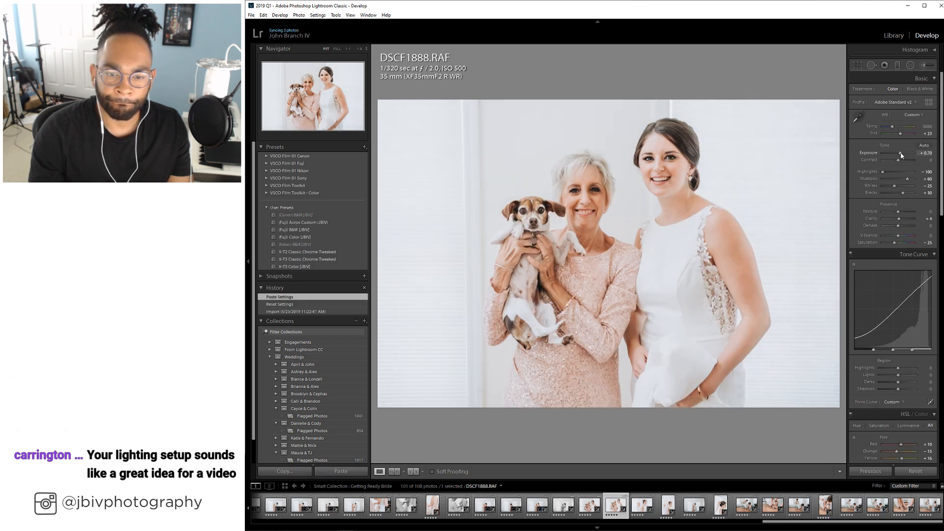
{"action": "key", "text": "Left"}
{"action": "key", "text": "0"}
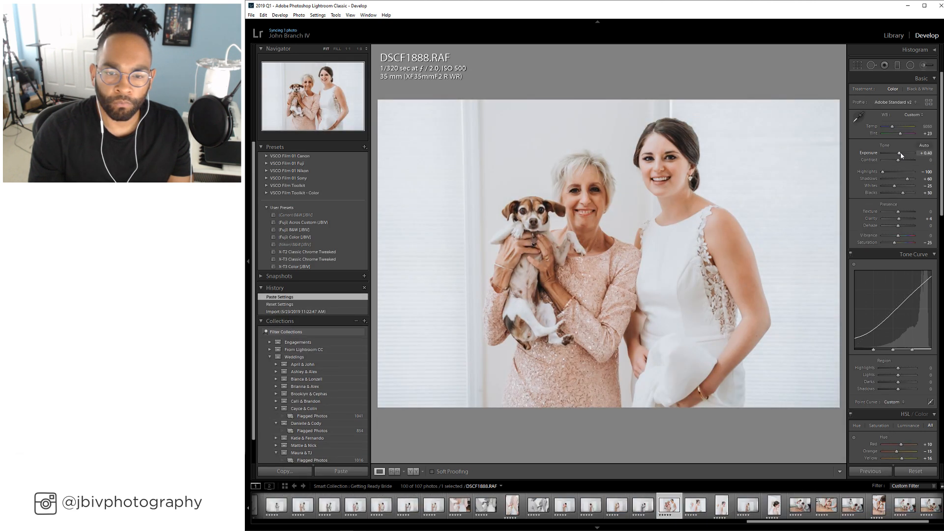
Raise the exposure of DSCF1888.RAF and review the following photos up to DSCF0830.RAF.
{"action": "key", "text": "Up"}
{"action": "key", "text": "Right"}
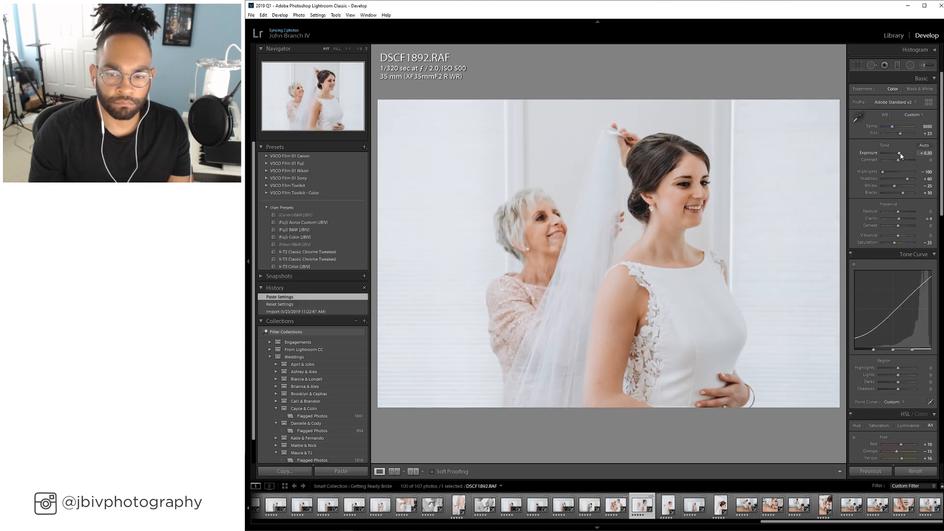
{"action": "key", "text": "Right"}
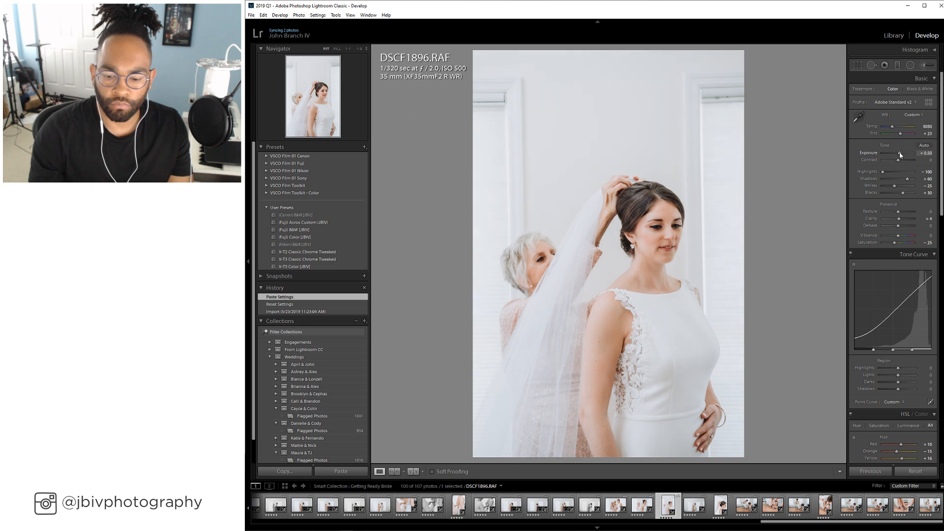
{"action": "key", "text": "Right"}
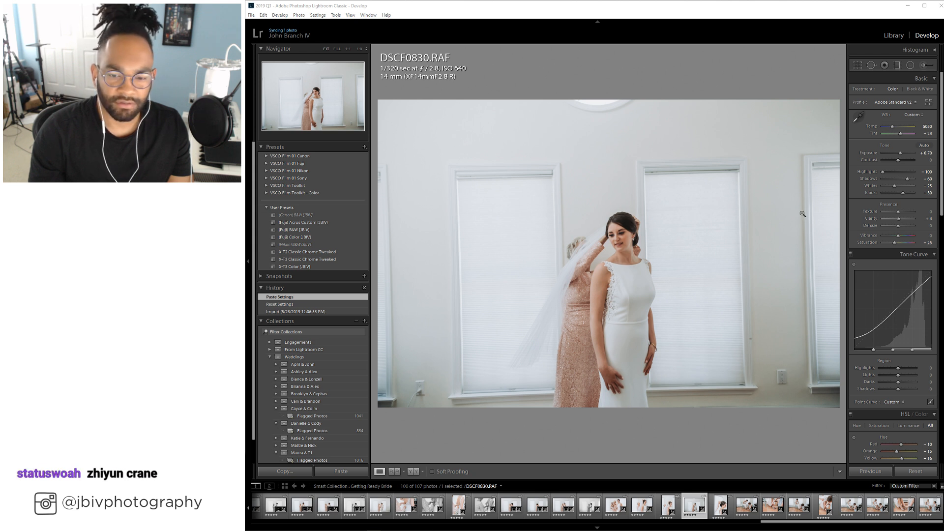
Straighten DSCF0830.RAF with the Level Upright correction, shift its tint slightly towards magenta and set the exposure to +1.00.
{"action": "scroll", "coordinate": [867, 295], "scroll_direction": "down", "scroll_amount": 10}
{"action": "left_click", "coordinate": [867, 330]}
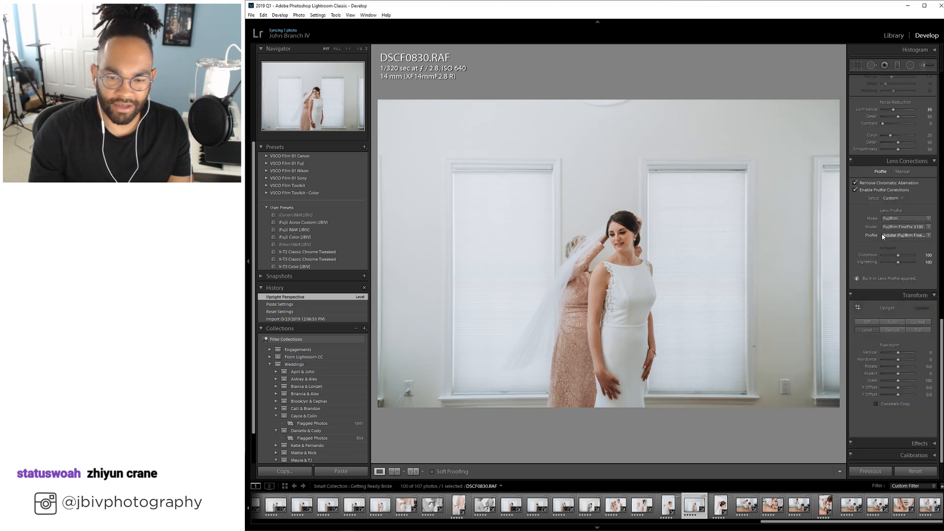
{"action": "scroll", "coordinate": [885, 221], "scroll_direction": "up", "scroll_amount": 10}
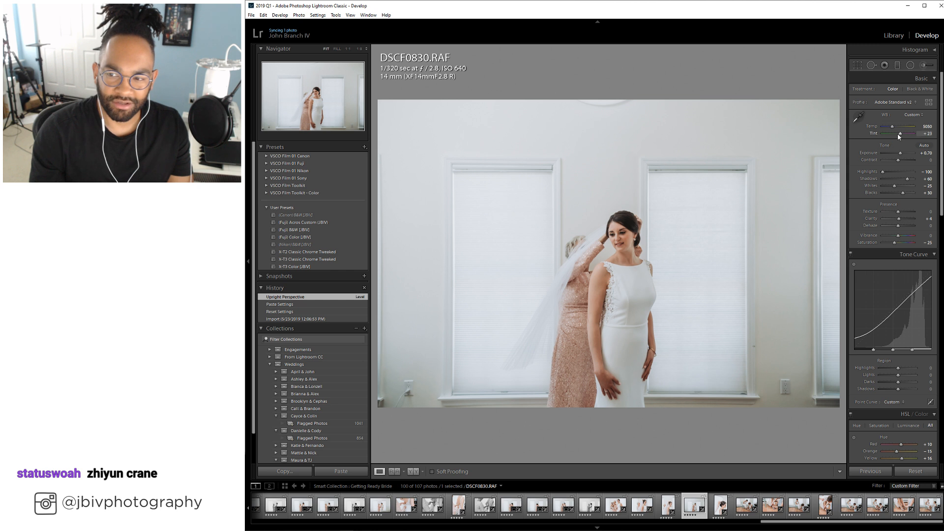
{"action": "left_click_drag", "start_coordinate": [898, 134], "coordinate": [902, 157]}
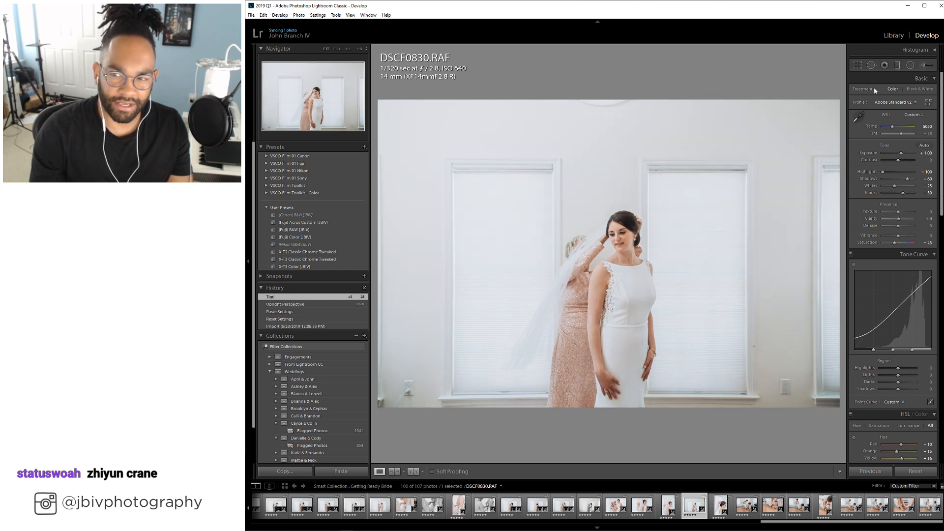
Heal away the two wall outlets beside the windows in DSCF0830.RAF, sampling clean areas of the wall.
{"action": "key", "text": "q"}
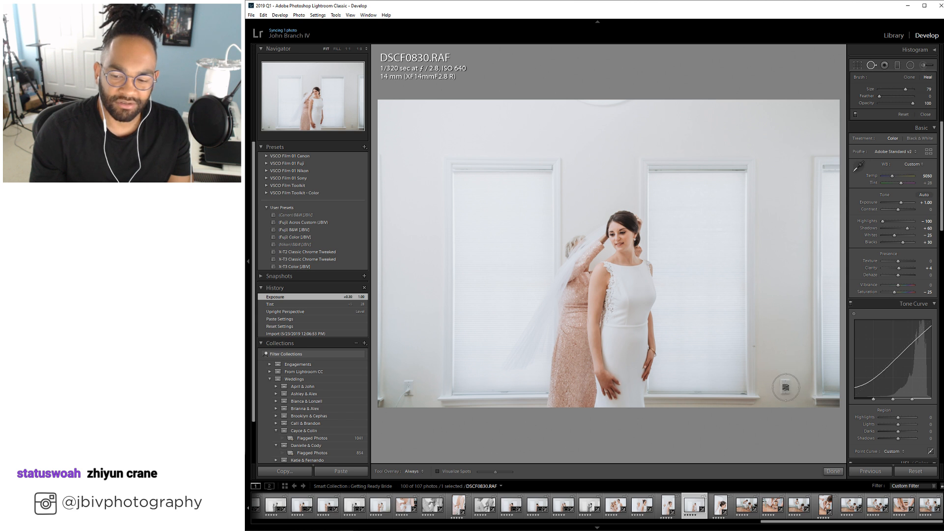
{"action": "left_click", "coordinate": [786, 388]}
{"action": "left_click_drag", "start_coordinate": [410, 387], "coordinate": [412, 402]}
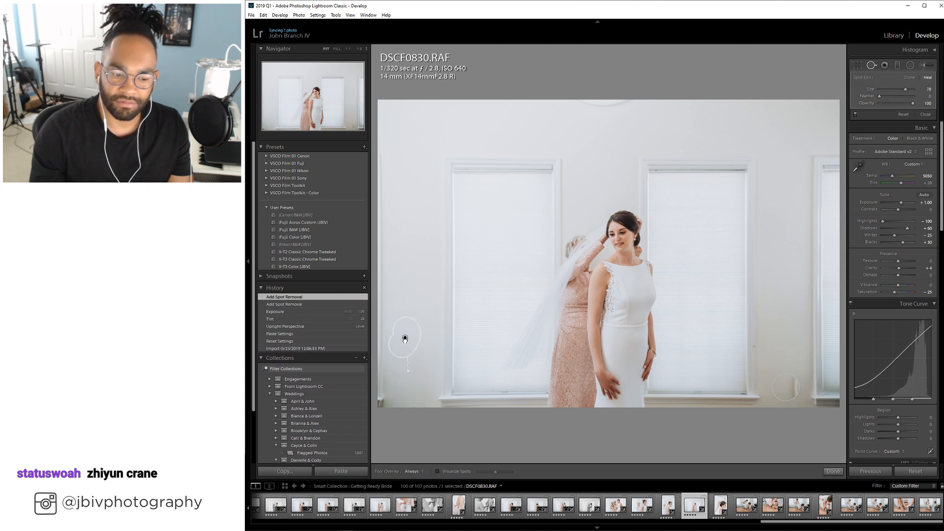
{"action": "left_click_drag", "start_coordinate": [404, 339], "coordinate": [405, 337]}
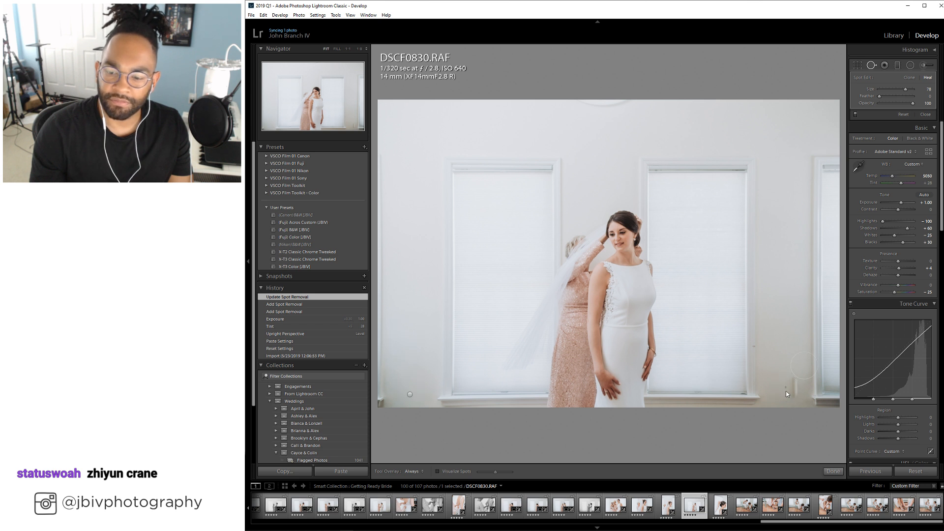
{"action": "left_click", "coordinate": [786, 387]}
{"action": "left_click", "coordinate": [868, 66]}
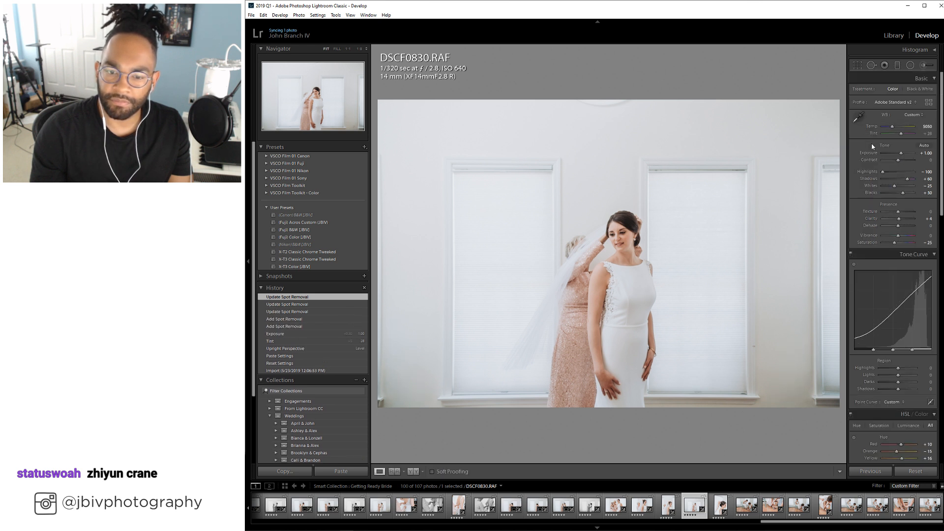
Convert DSCF1904.RAF with the (Fuji) B&W [JBIV] preset and move on to DSCF0838.RAF.
{"action": "key", "text": "Right"}
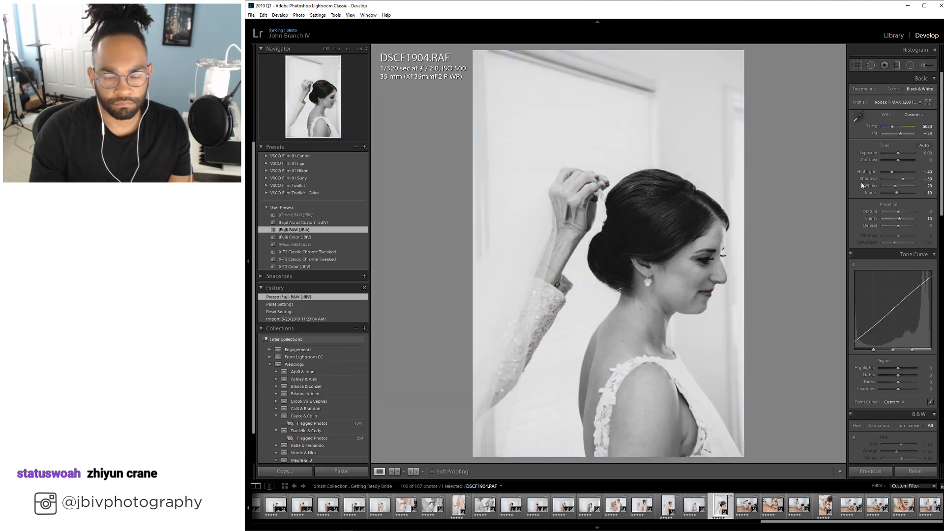
{"action": "key", "text": "Right"}
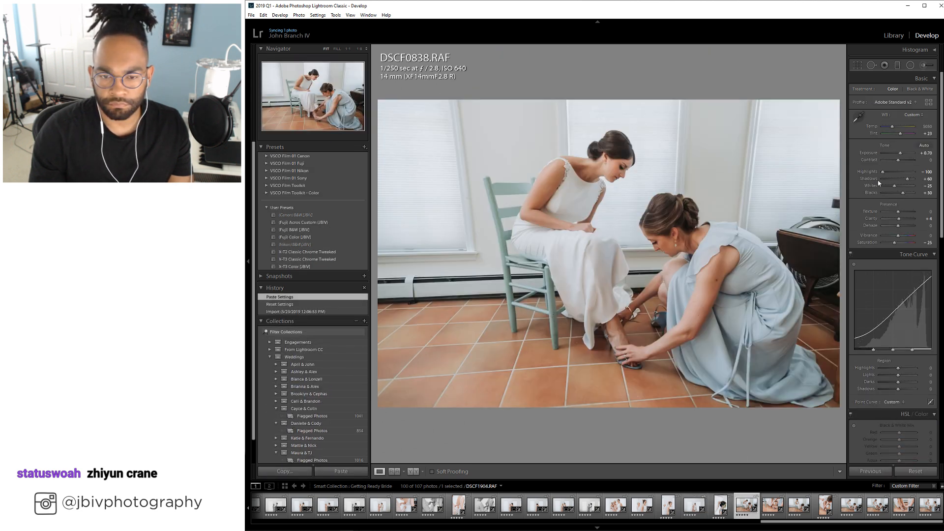
Look through the Getting Ready Bride photos in the Library grid to review the edits across the set.
{"action": "key", "text": "g"}
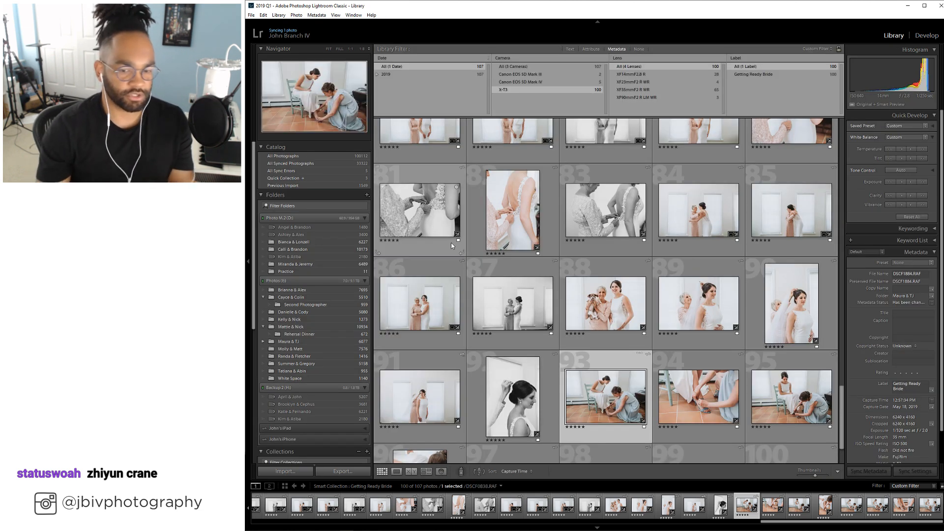
{"action": "scroll", "coordinate": [597, 275], "scroll_direction": "down", "scroll_amount": 2}
{"action": "scroll", "coordinate": [597, 276], "scroll_direction": "up", "scroll_amount": 4}
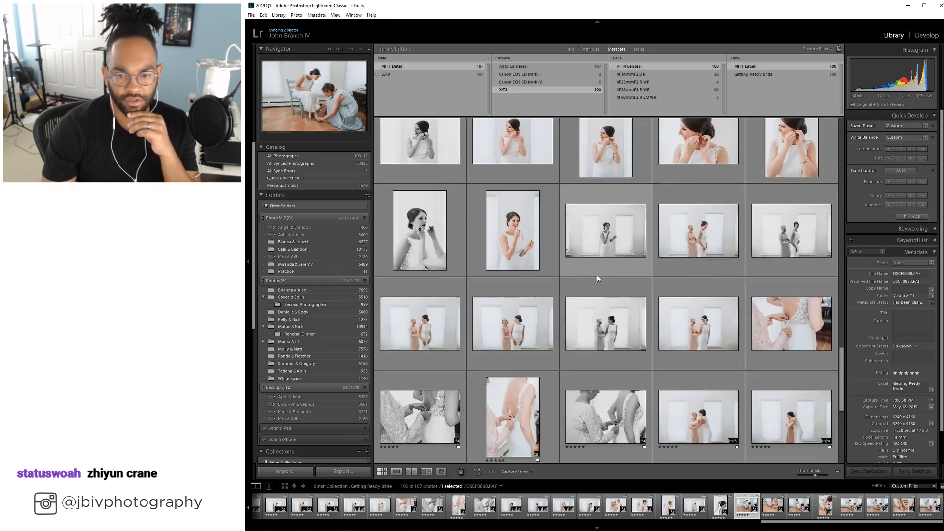
{"action": "scroll", "coordinate": [598, 276], "scroll_direction": "down", "scroll_amount": 4}
{"action": "scroll", "coordinate": [615, 306], "scroll_direction": "up", "scroll_amount": 4}
{"action": "scroll", "coordinate": [615, 307], "scroll_direction": "up", "scroll_amount": 20}
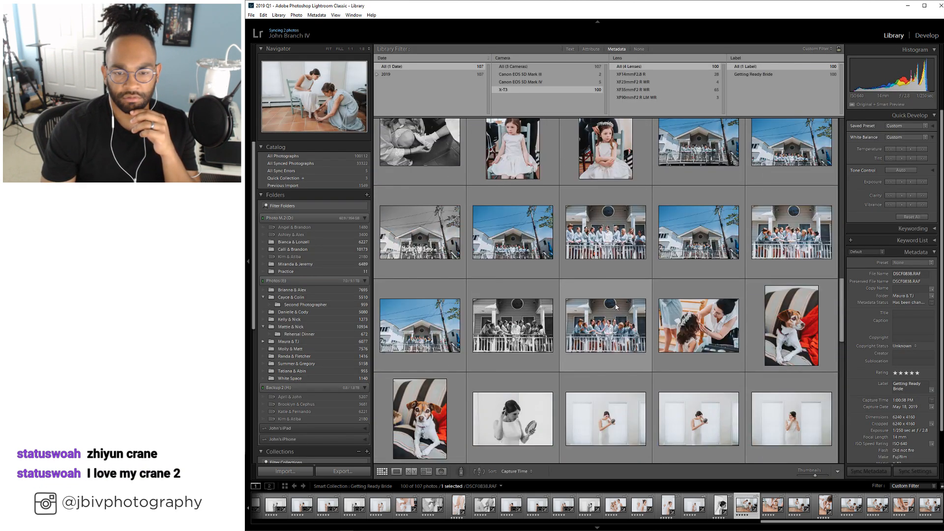
{"action": "scroll", "coordinate": [617, 298], "scroll_direction": "down", "scroll_amount": 20}
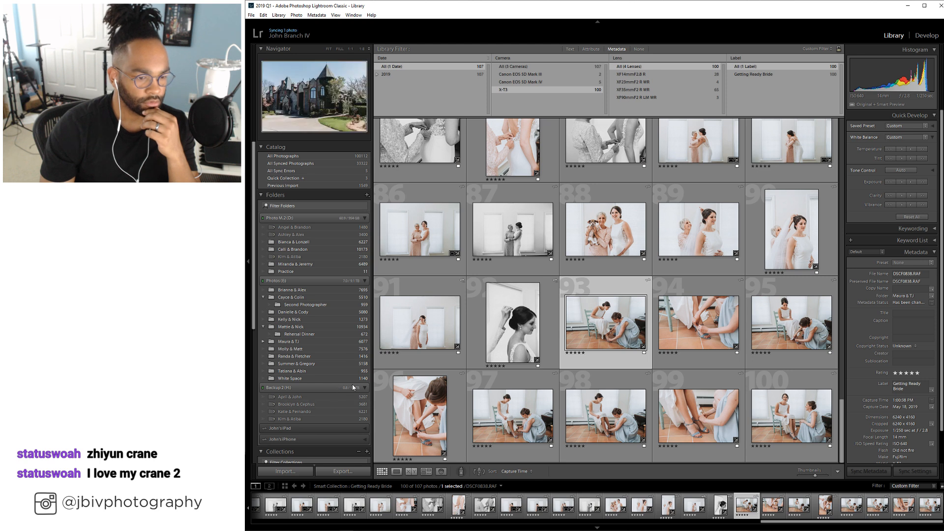
Open the couple's Flagged Photos collection and look through the whole wedding day for the reception dancing photos.
{"action": "scroll", "coordinate": [351, 385], "scroll_direction": "down", "scroll_amount": 5}
{"action": "left_click", "coordinate": [319, 368]}
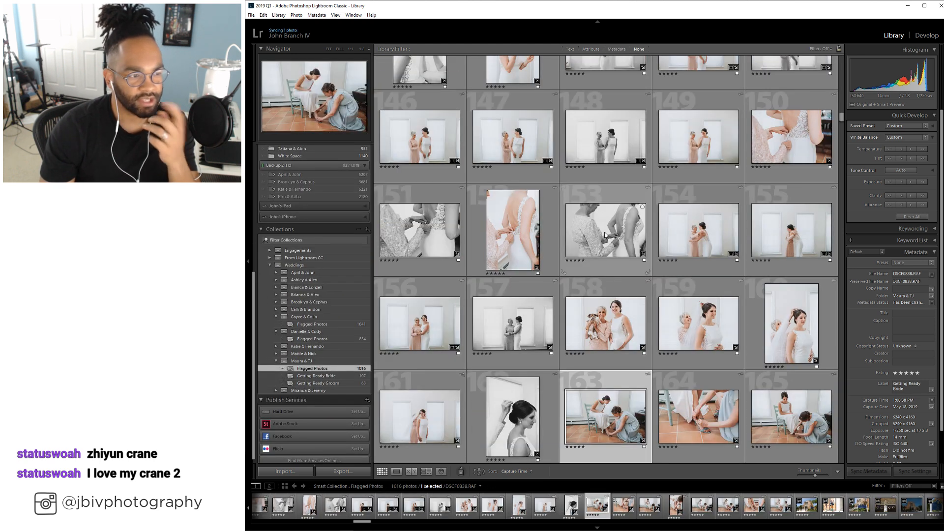
{"action": "scroll", "coordinate": [776, 249], "scroll_direction": "down", "scroll_amount": 15}
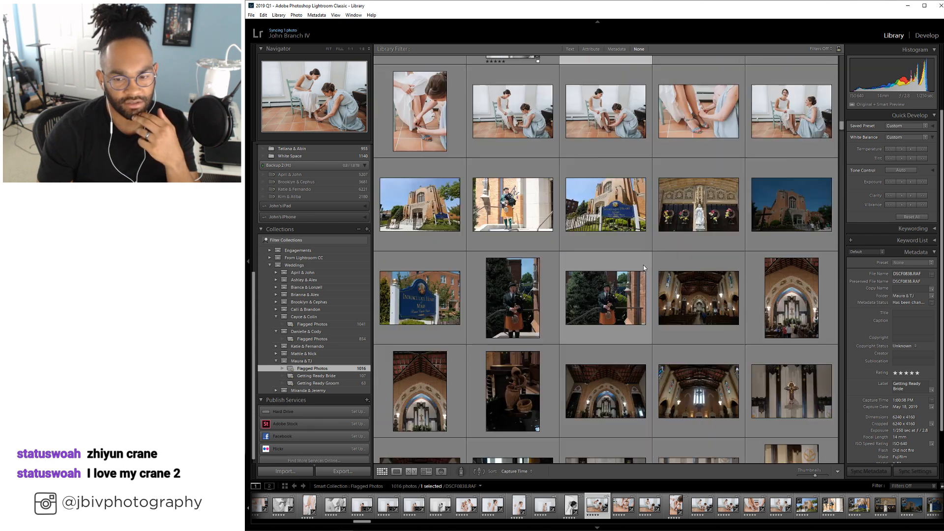
{"action": "scroll", "coordinate": [608, 305], "scroll_direction": "down", "scroll_amount": 20}
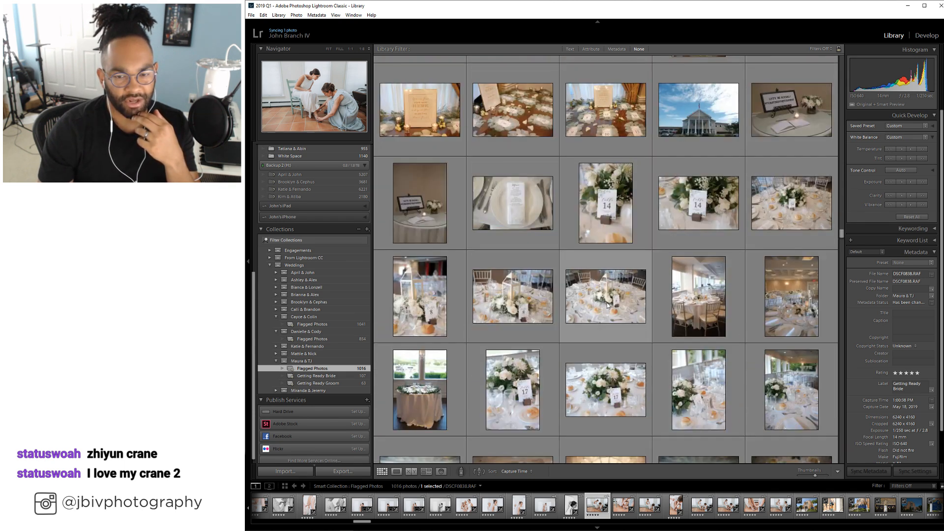
{"action": "scroll", "coordinate": [608, 304], "scroll_direction": "down", "scroll_amount": 20}
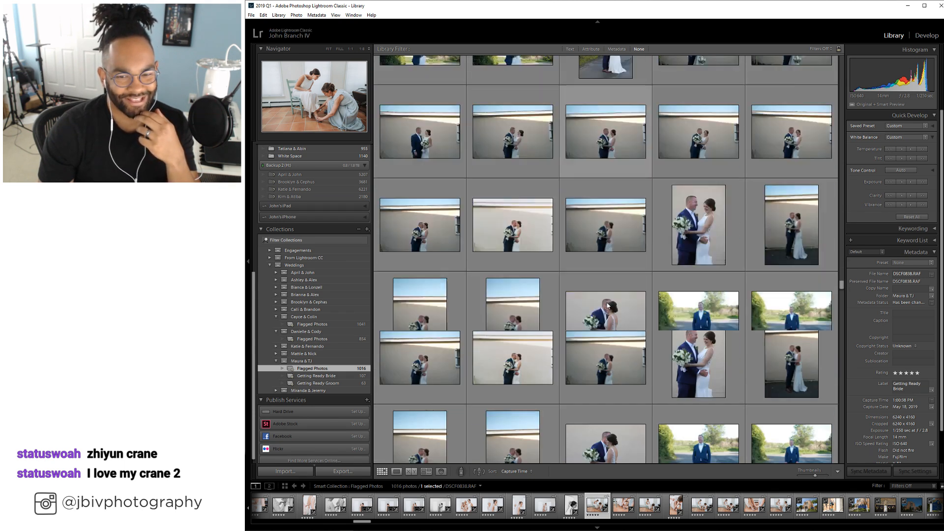
{"action": "scroll", "coordinate": [607, 305], "scroll_direction": "down", "scroll_amount": 3}
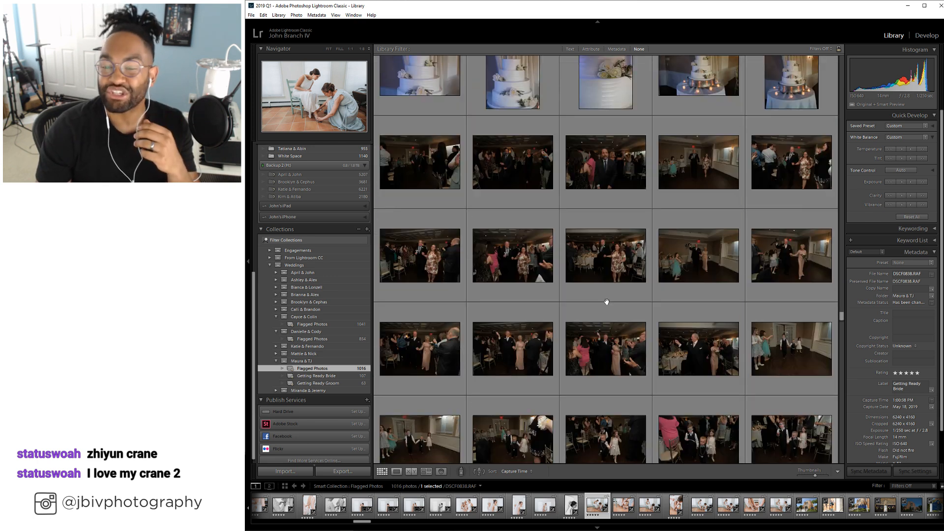
{"action": "scroll", "coordinate": [608, 303], "scroll_direction": "up", "scroll_amount": 2}
{"action": "scroll", "coordinate": [607, 299], "scroll_direction": "down", "scroll_amount": 15}
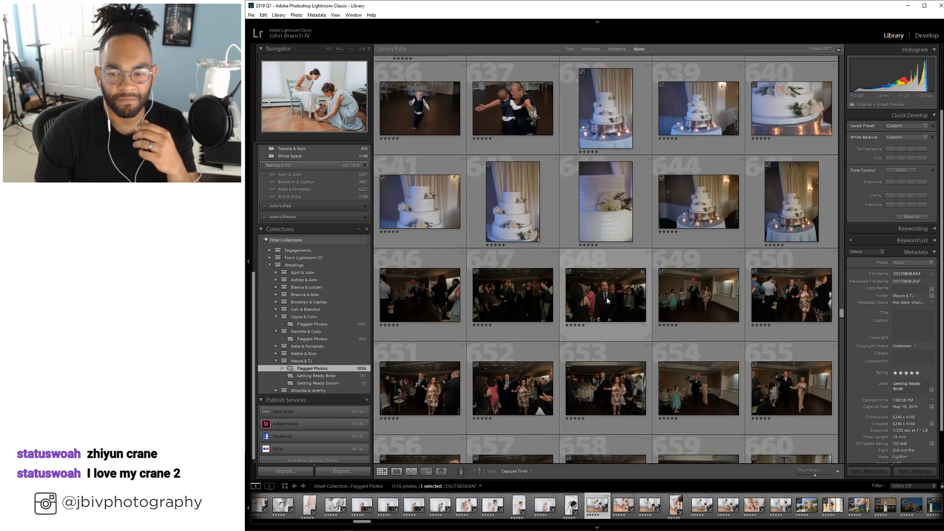
{"action": "scroll", "coordinate": [609, 297], "scroll_direction": "up", "scroll_amount": 6}
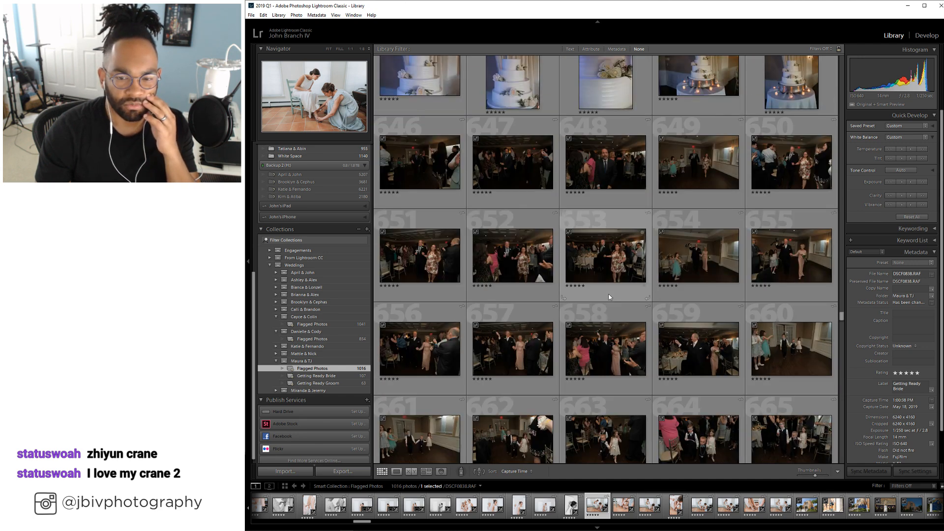
{"action": "scroll", "coordinate": [609, 297], "scroll_direction": "down", "scroll_amount": 12}
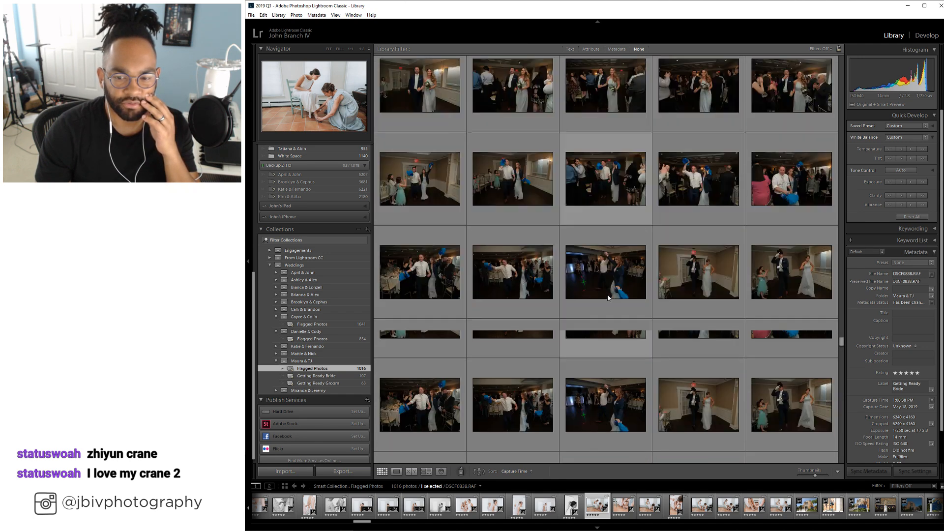
{"action": "scroll", "coordinate": [607, 295], "scroll_direction": "down", "scroll_amount": 10}
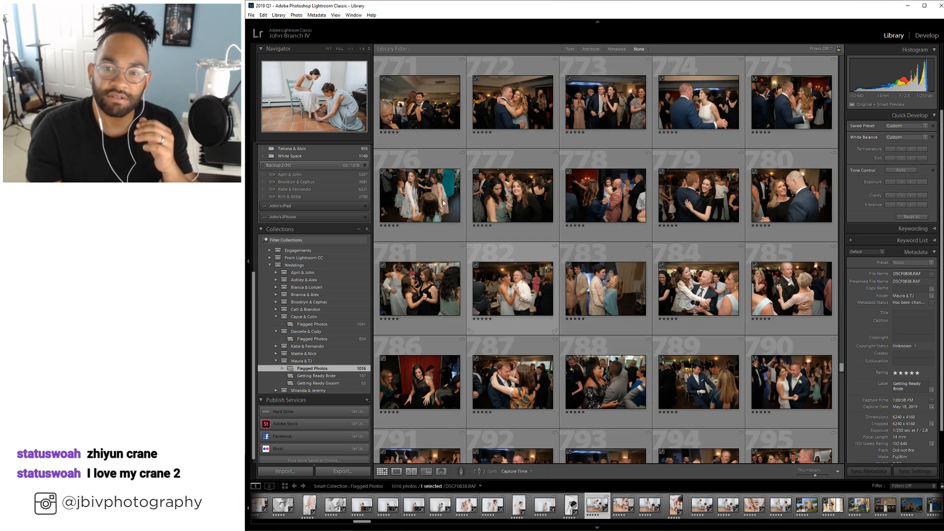
{"action": "scroll", "coordinate": [611, 133], "scroll_direction": "up", "scroll_amount": 3}
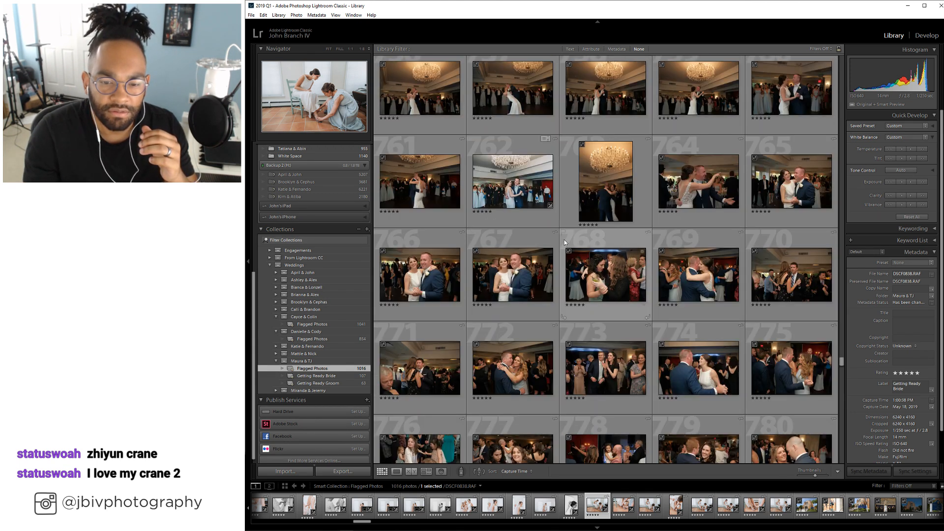
Select the reception dancing photos from number 768 through 800 and set their label to Reception.
{"action": "left_click", "coordinate": [605, 297]}
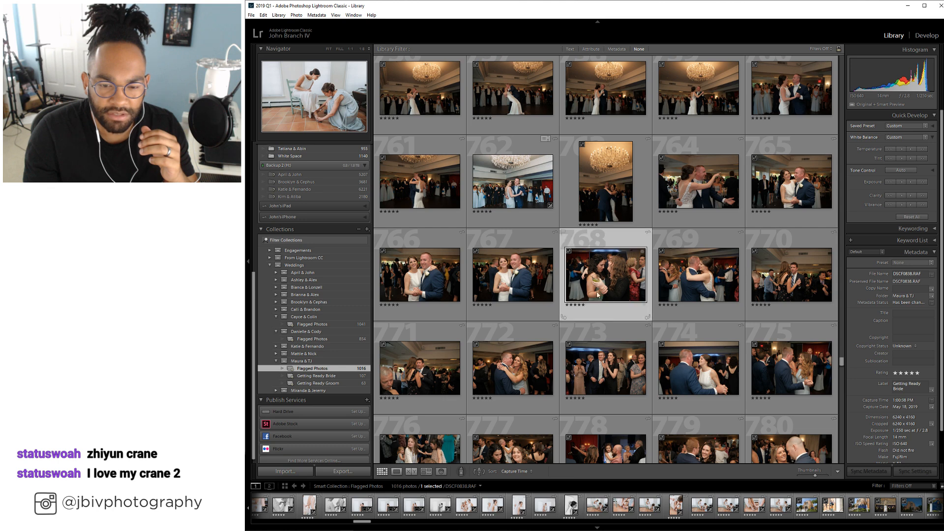
{"action": "scroll", "coordinate": [542, 273], "scroll_direction": "down", "scroll_amount": 2}
{"action": "scroll", "coordinate": [541, 273], "scroll_direction": "down", "scroll_amount": 10}
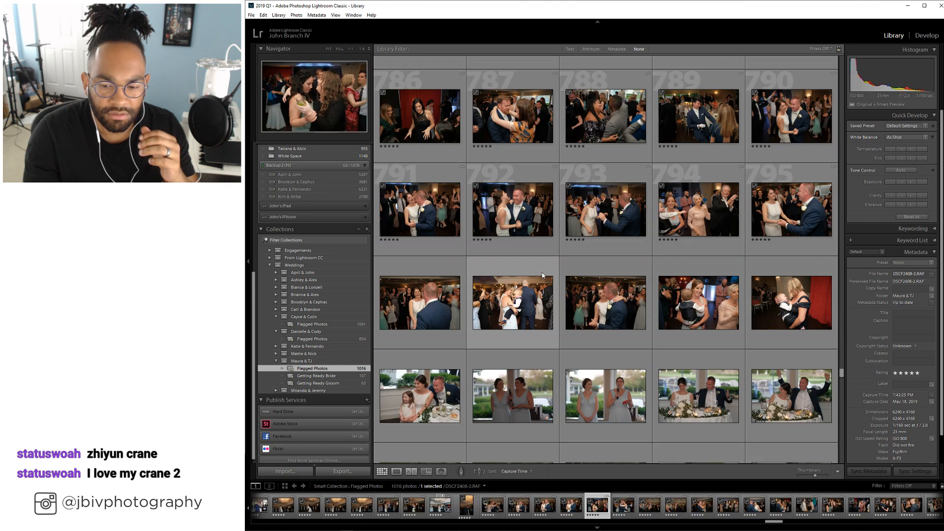
{"action": "scroll", "coordinate": [544, 273], "scroll_direction": "up", "scroll_amount": 10}
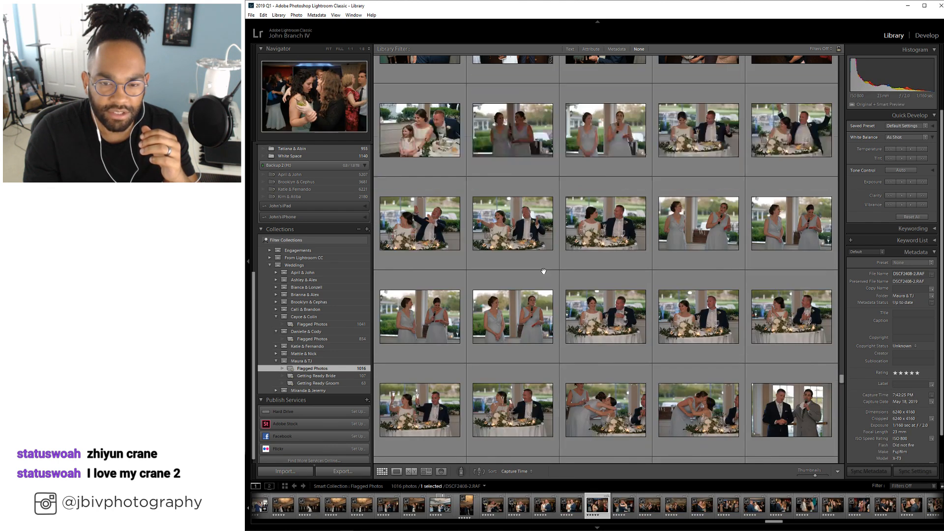
{"action": "scroll", "coordinate": [544, 271], "scroll_direction": "up", "scroll_amount": 1}
{"action": "scroll", "coordinate": [545, 274], "scroll_direction": "down", "scroll_amount": 5}
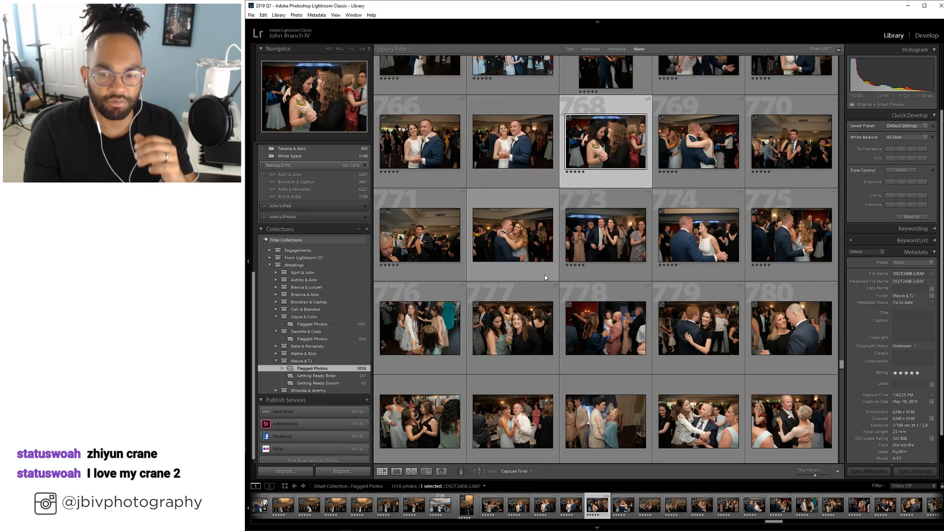
{"action": "scroll", "coordinate": [545, 279], "scroll_direction": "down", "scroll_amount": 2}
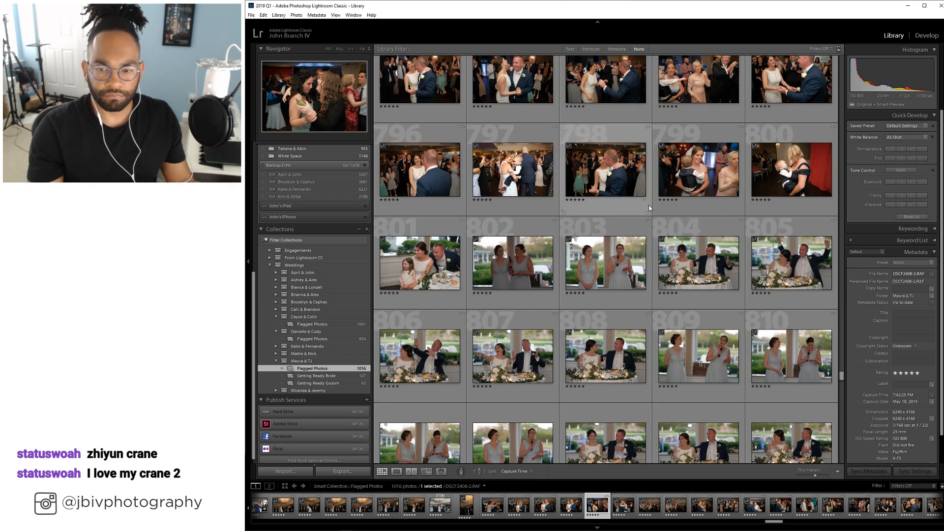
{"action": "left_click", "coordinate": [761, 177], "text": "shift"}
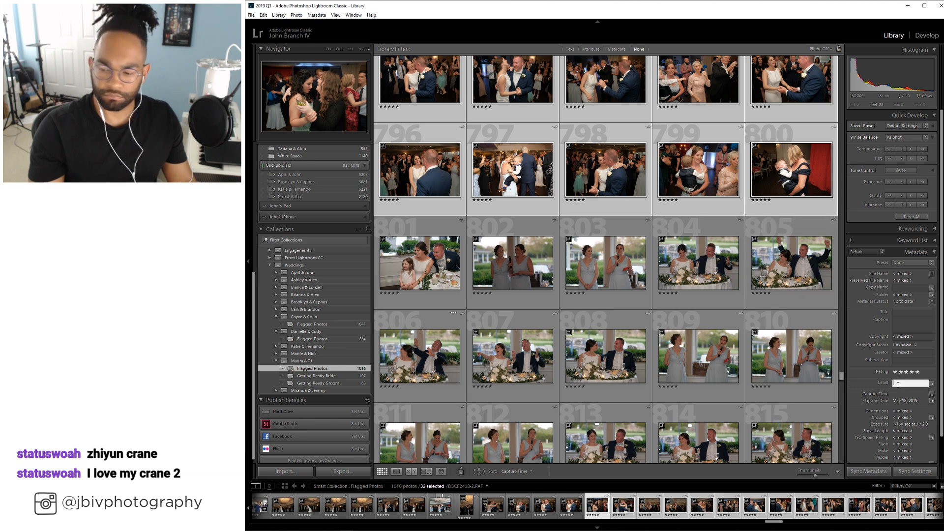
{"action": "key", "text": "Return"}
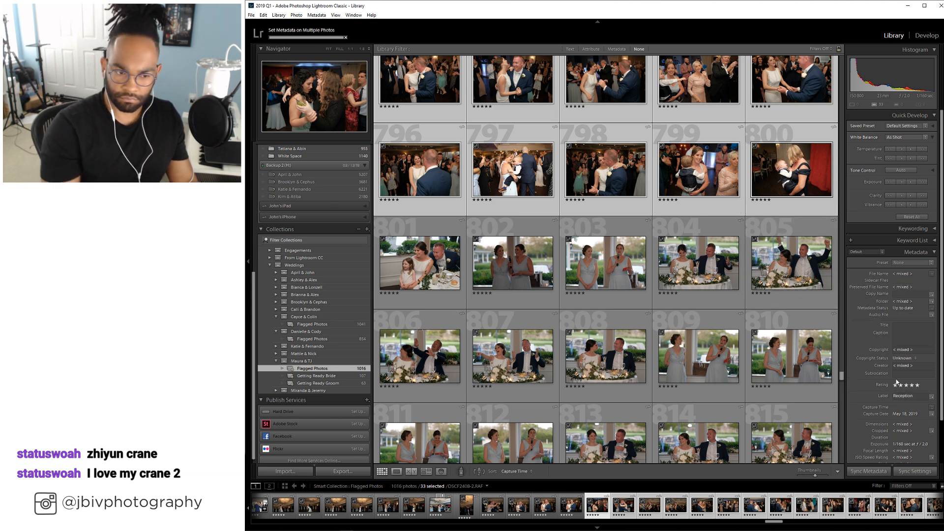
Create a Reception smart collection in the couple's set, matching five-star rating, the couple's folder and label text Reception, and review its photos.
{"action": "left_click", "coordinate": [367, 229]}
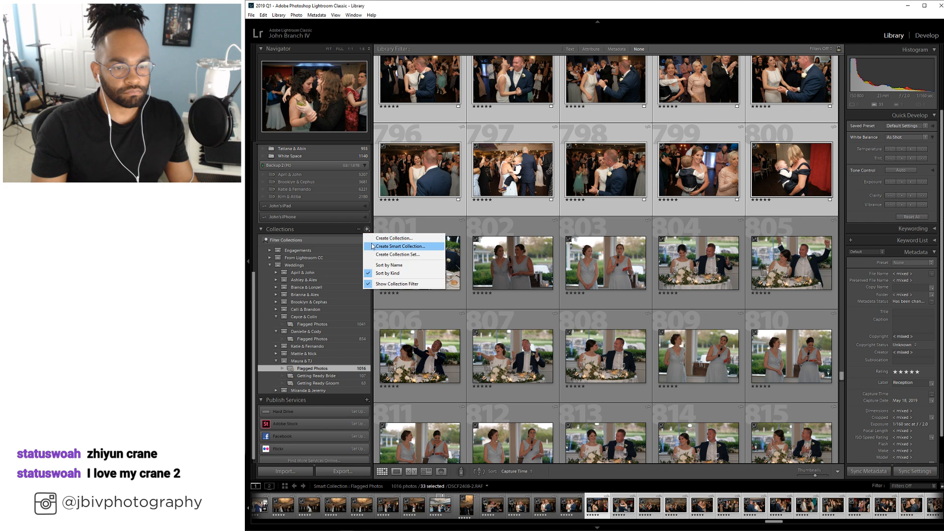
{"action": "left_click", "coordinate": [376, 247]}
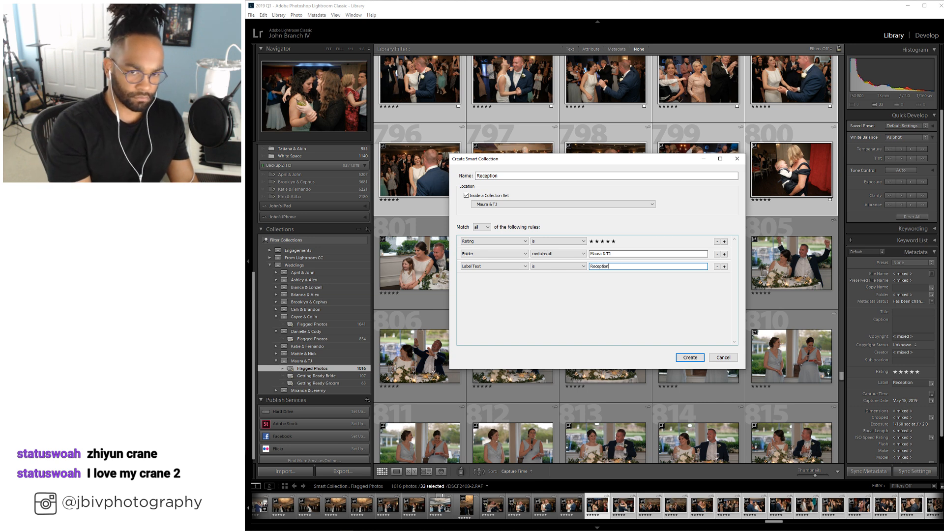
{"action": "key", "text": "Return"}
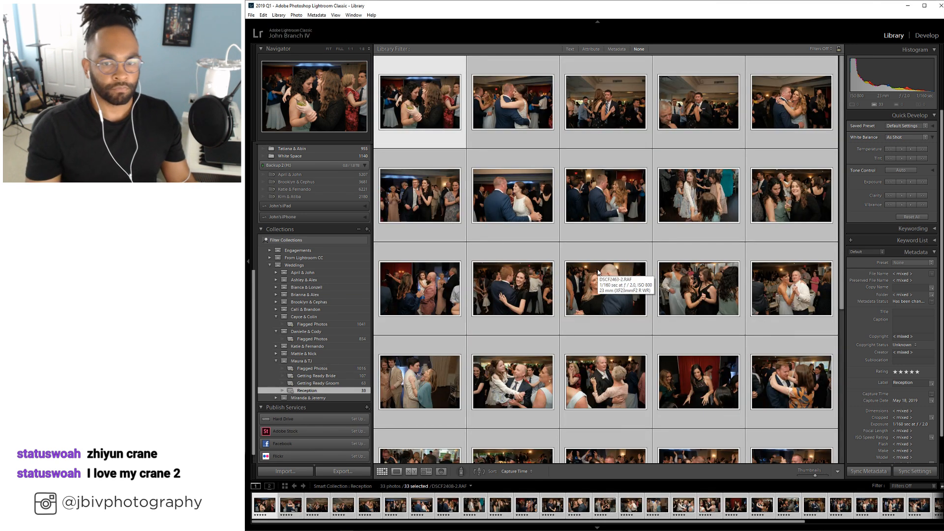
{"action": "scroll", "coordinate": [598, 252], "scroll_direction": "down", "scroll_amount": 4}
{"action": "left_click", "coordinate": [704, 411]}
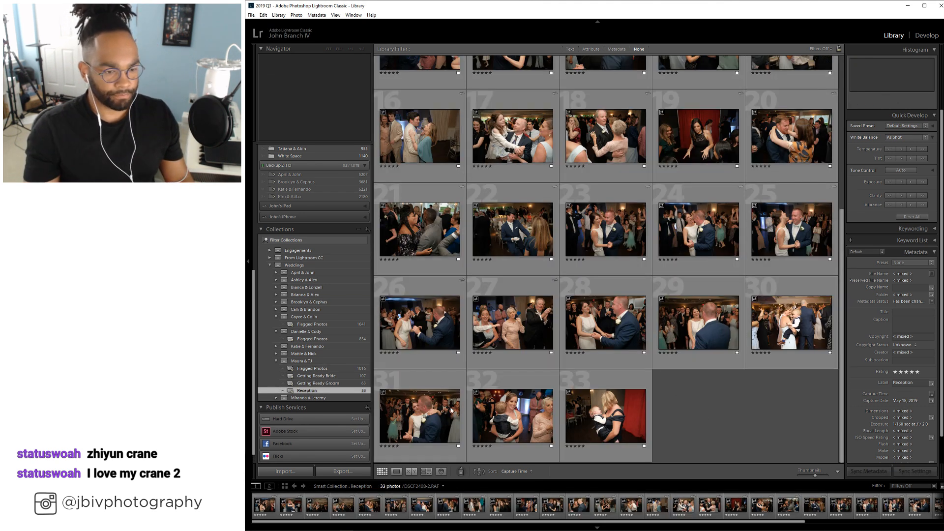
Return to the couple's Flagged Photos collection and look through the rest of the day for more reception dancing photos.
{"action": "left_click", "coordinate": [336, 369]}
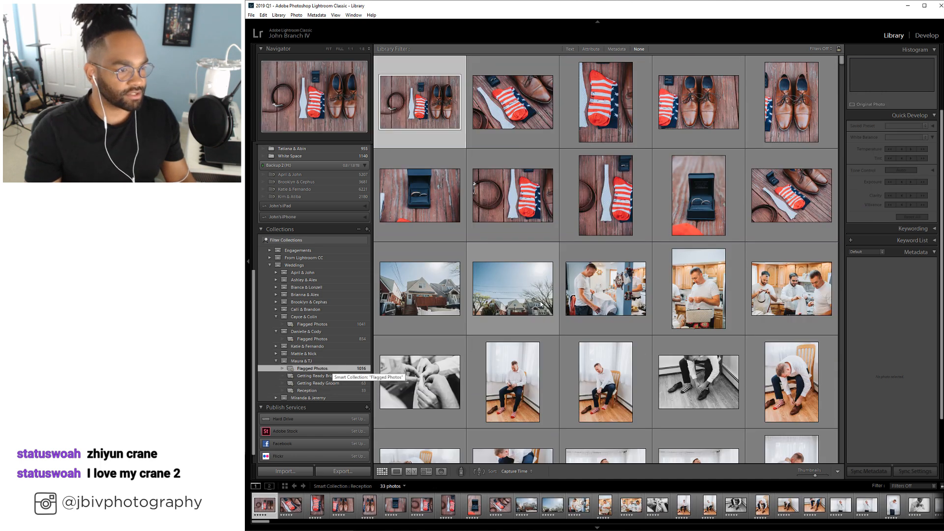
{"action": "scroll", "coordinate": [578, 315], "scroll_direction": "down", "scroll_amount": 20}
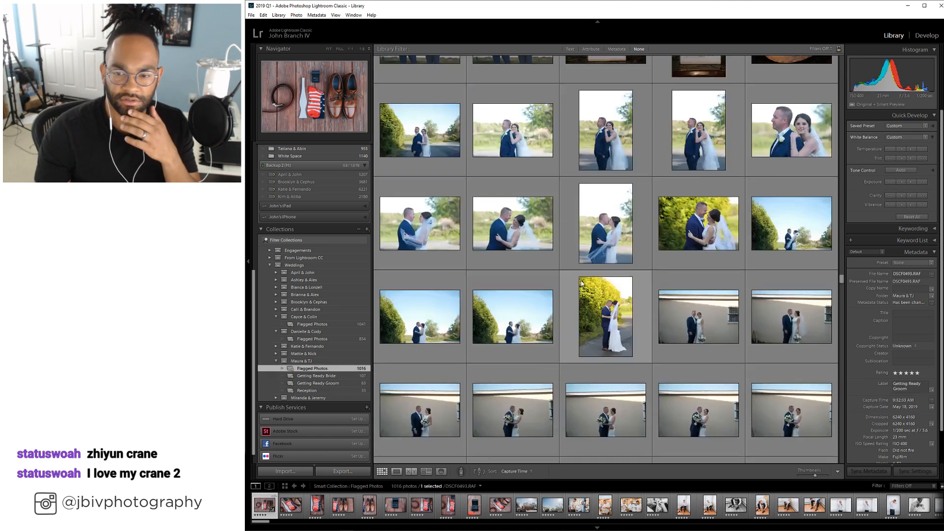
{"action": "scroll", "coordinate": [584, 282], "scroll_direction": "up", "scroll_amount": 10}
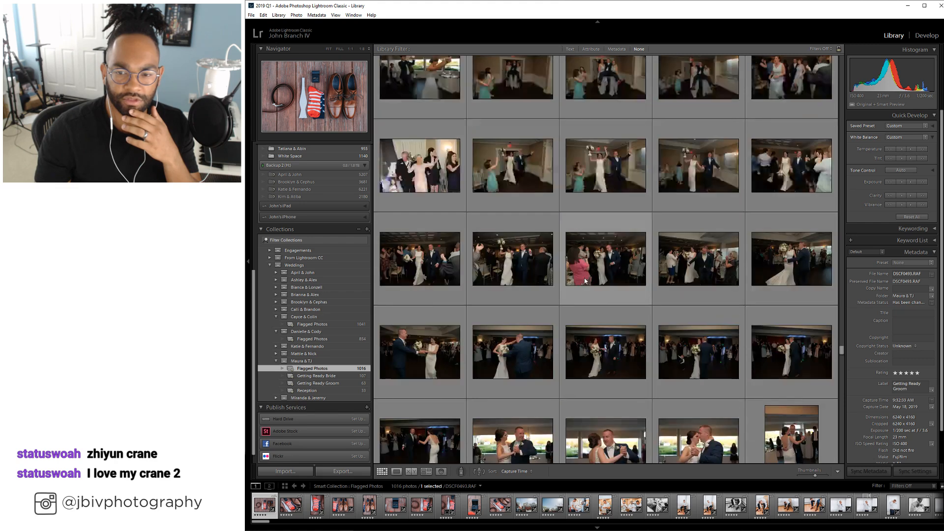
{"action": "scroll", "coordinate": [694, 266], "scroll_direction": "down", "scroll_amount": 5}
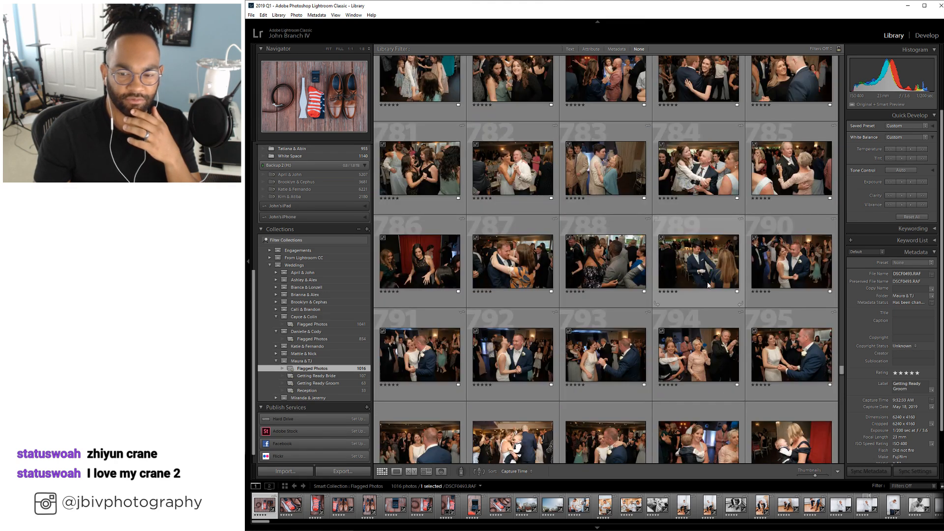
{"action": "scroll", "coordinate": [591, 270], "scroll_direction": "down", "scroll_amount": 10}
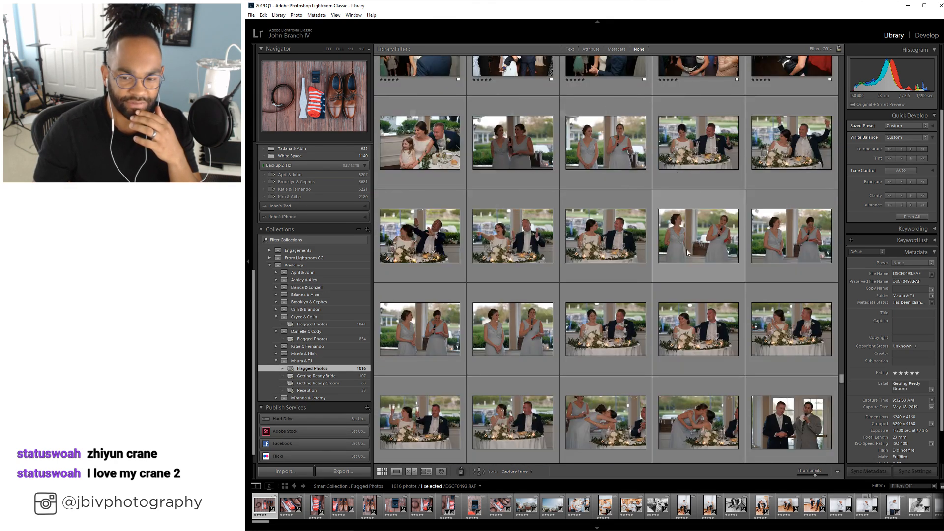
{"action": "scroll", "coordinate": [585, 171], "scroll_direction": "down", "scroll_amount": 10}
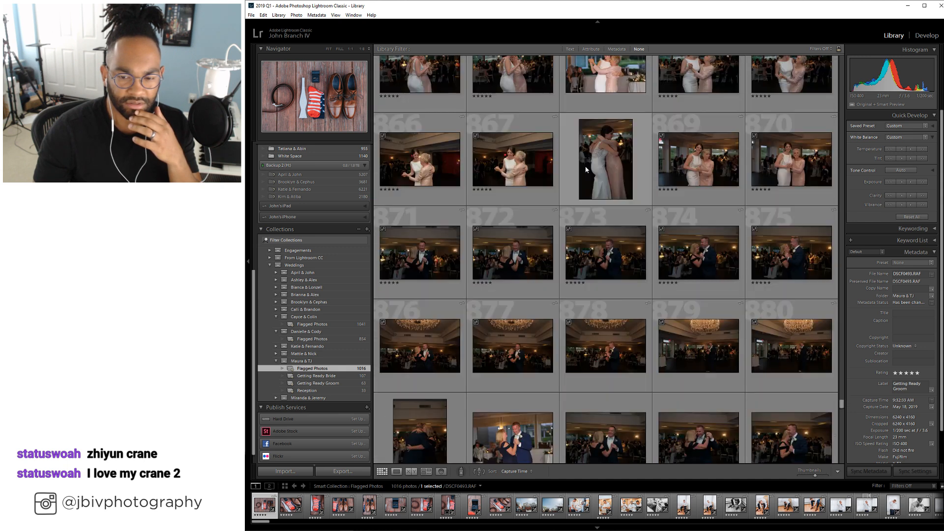
{"action": "scroll", "coordinate": [586, 168], "scroll_direction": "down", "scroll_amount": 8}
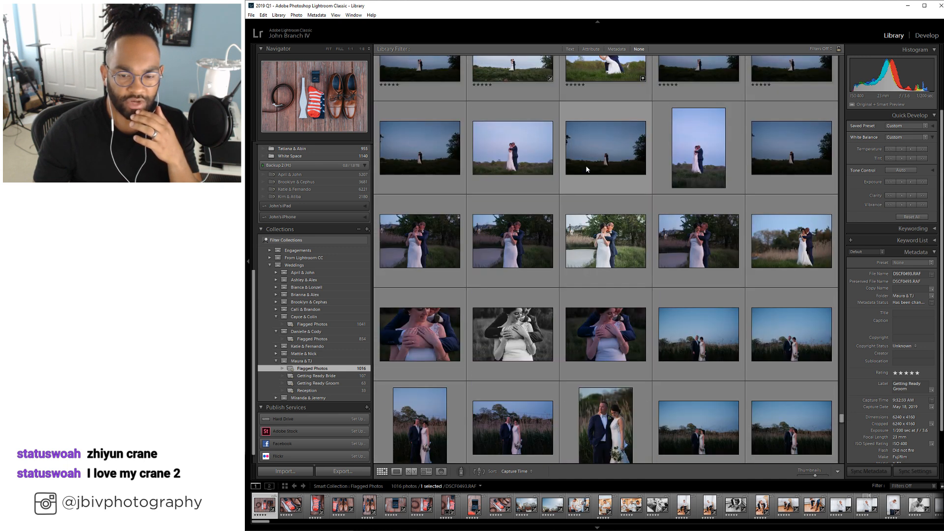
{"action": "scroll", "coordinate": [586, 168], "scroll_direction": "down", "scroll_amount": 5}
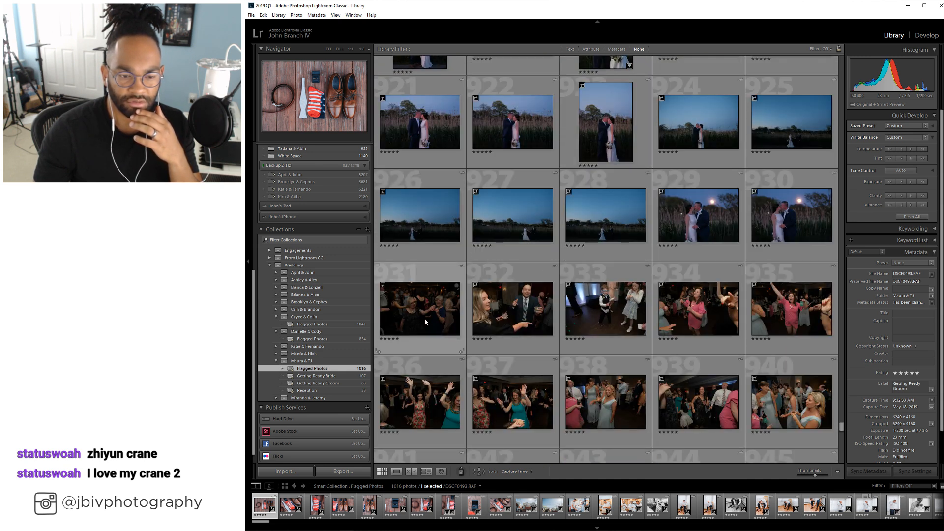
Select the dancing photos from number 931 through 974 and set their label to Reception.
{"action": "left_click", "coordinate": [399, 321]}
{"action": "scroll", "coordinate": [559, 222], "scroll_direction": "down", "scroll_amount": 2}
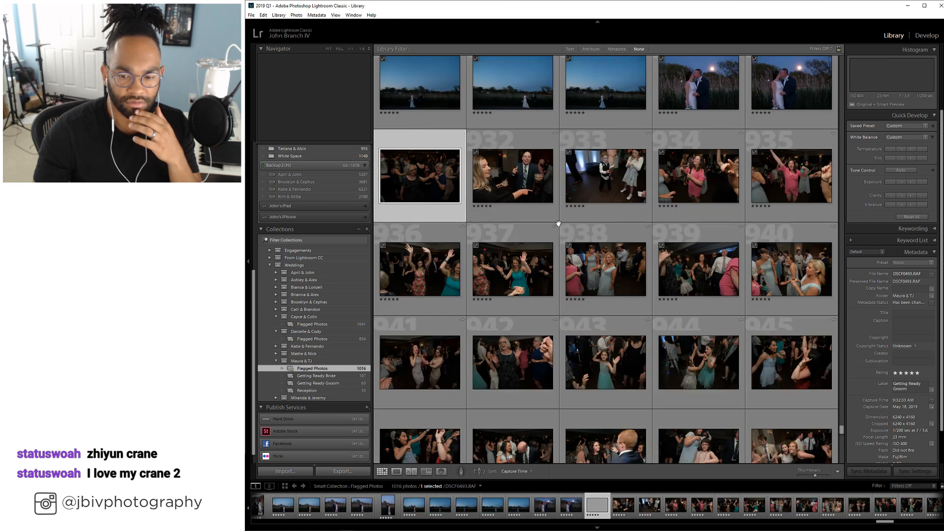
{"action": "scroll", "coordinate": [559, 223], "scroll_direction": "down", "scroll_amount": 10}
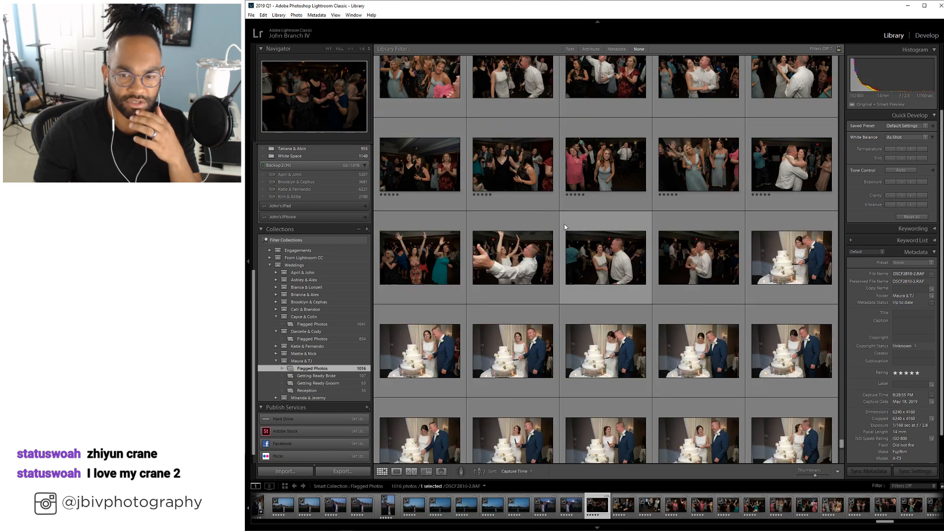
{"action": "left_click", "coordinate": [682, 268], "text": "shift"}
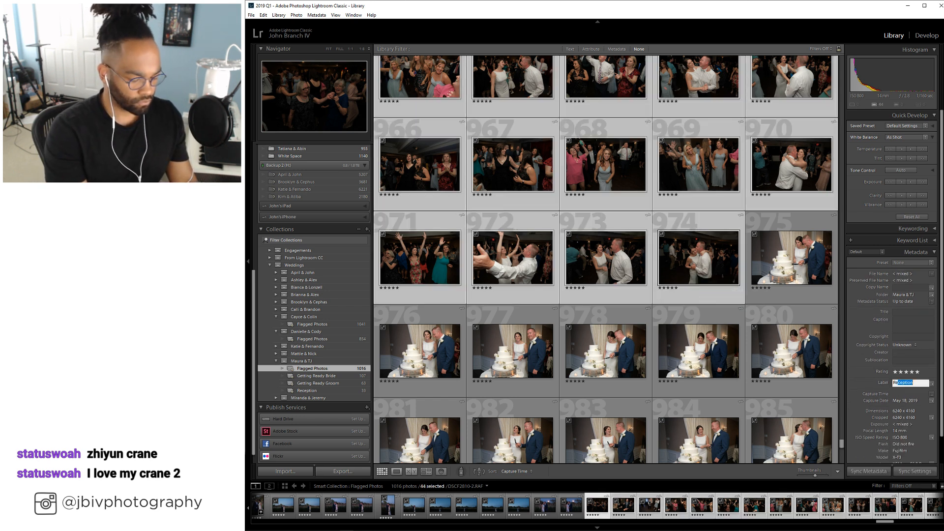
{"action": "key", "text": "Return"}
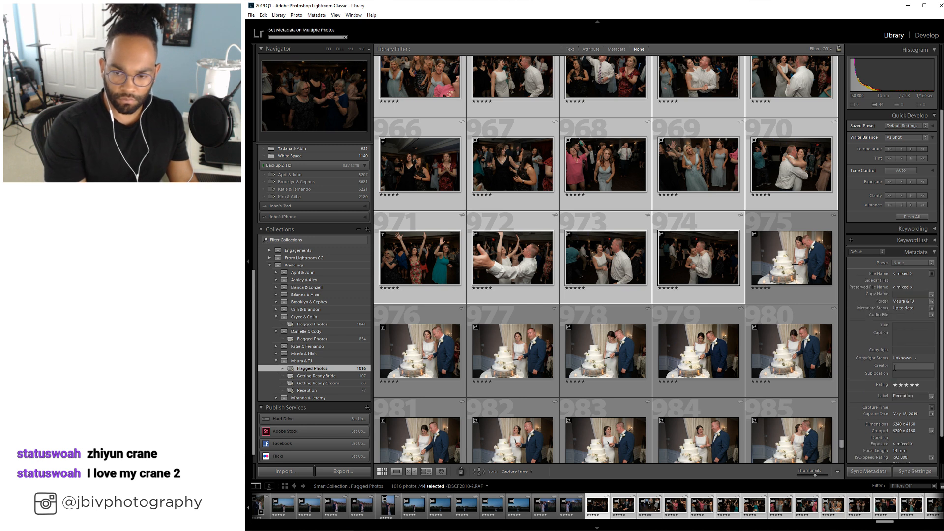
Select the cake-cutting photos from number 975 through 988 and set their label to Cake Cut.
{"action": "left_click", "coordinate": [778, 254]}
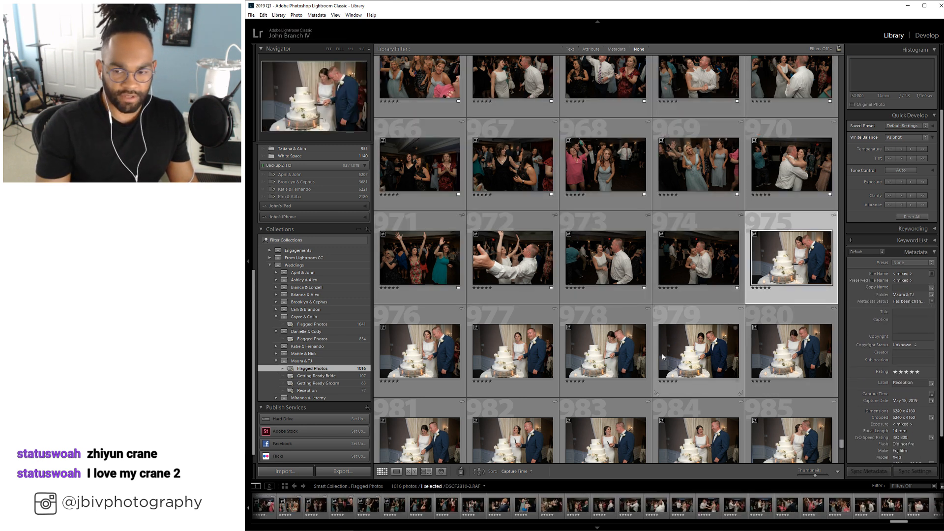
{"action": "scroll", "coordinate": [672, 358], "scroll_direction": "down", "scroll_amount": 3}
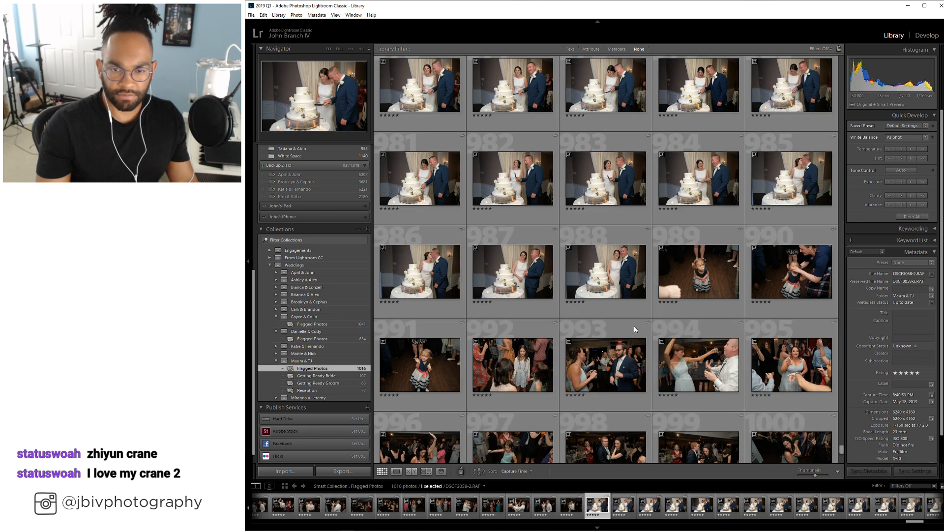
{"action": "left_click", "coordinate": [609, 285], "text": "shift"}
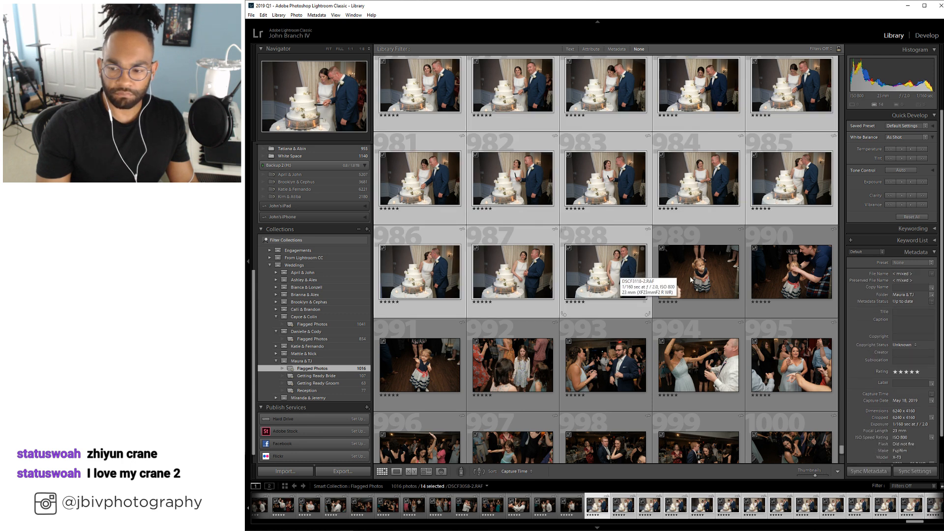
{"action": "type", "text": "Cake Cut"}
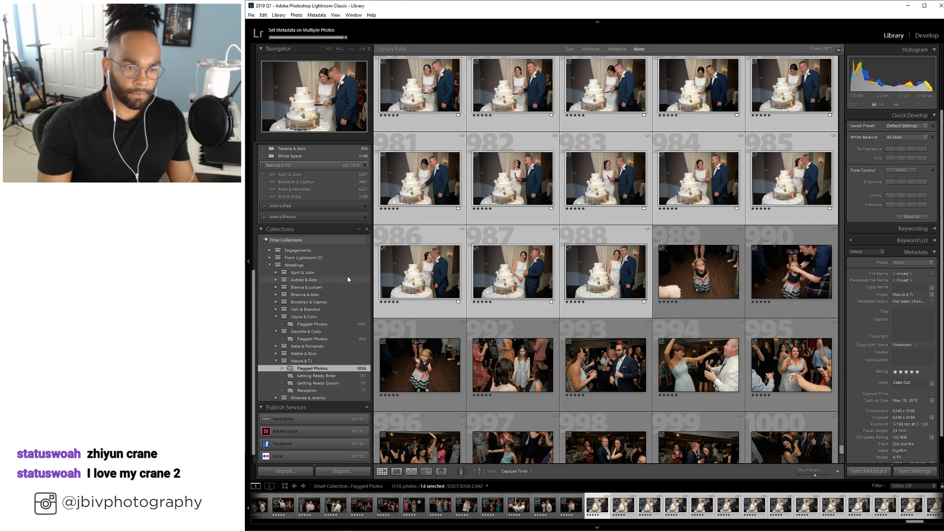
Create a Cake Cut smart collection in the couple's set, matching five-star rating, the couple's folder and label text Cake Cut.
{"action": "left_click", "coordinate": [367, 229]}
{"action": "left_click", "coordinate": [375, 246]}
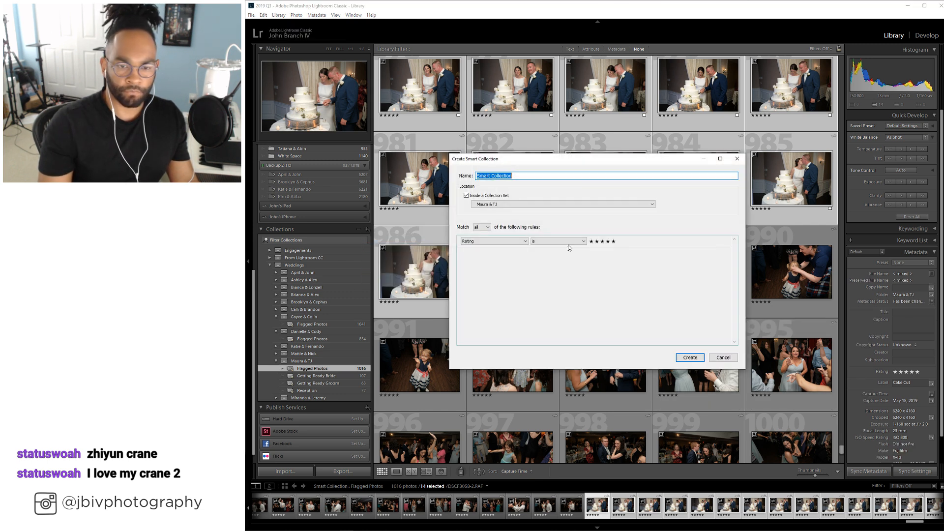
{"action": "type", "text": "Cake Cut"}
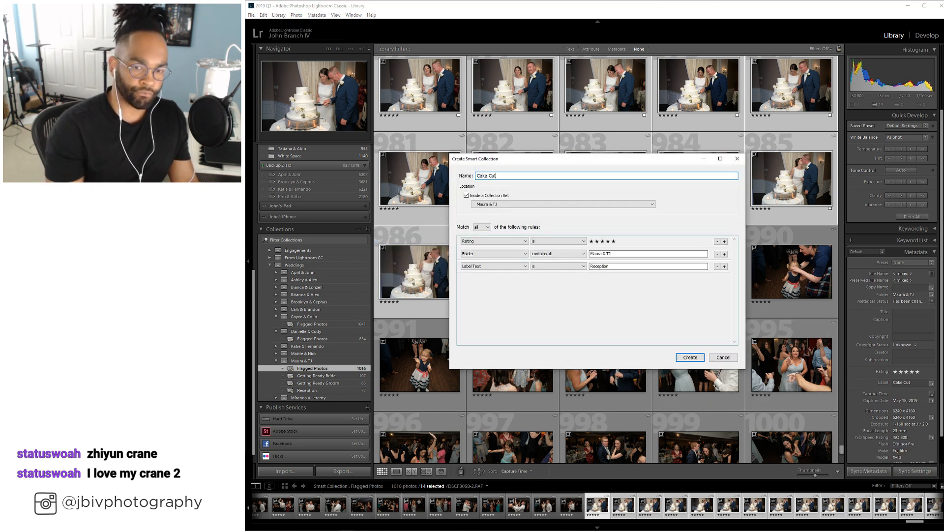
{"action": "double_click", "coordinate": [599, 267]}
{"action": "type", "text": "Cake Cut"}
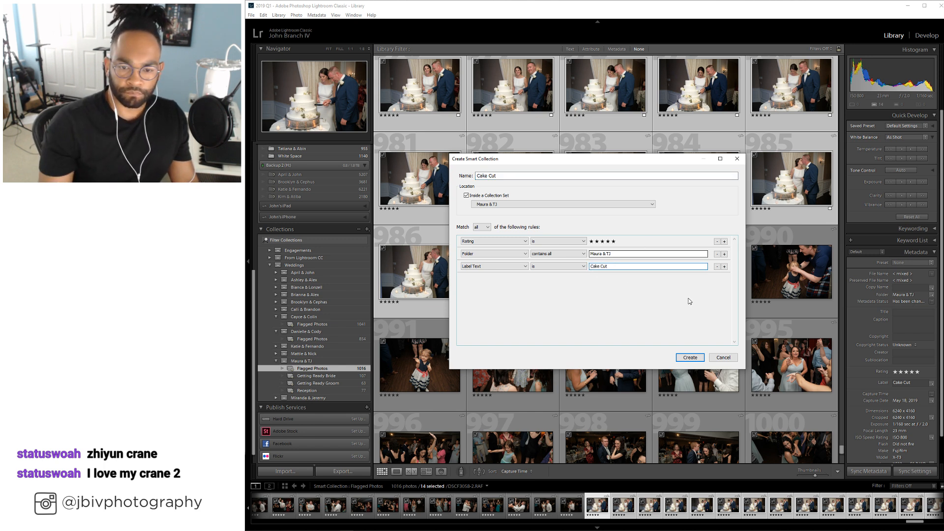
{"action": "left_click", "coordinate": [690, 358]}
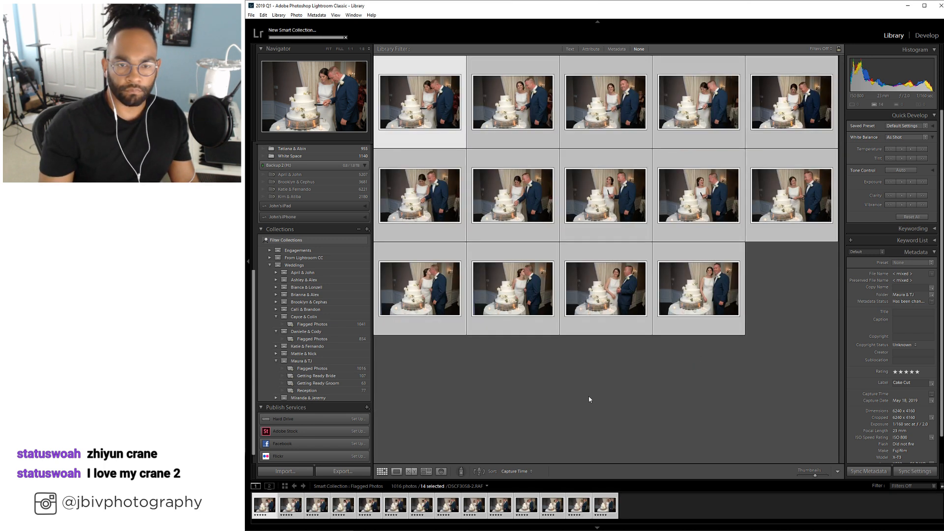
Open the first cake-cutting photo, DSCF3058-2.RAF, in Loupe view and examine the cake and the couple's faces at full magnification.
{"action": "left_click", "coordinate": [427, 103]}
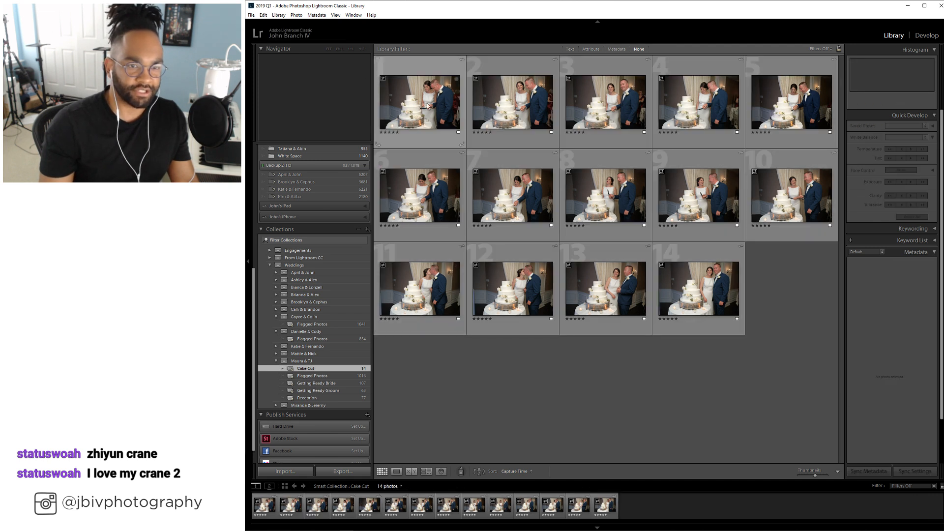
{"action": "double_click", "coordinate": [430, 110]}
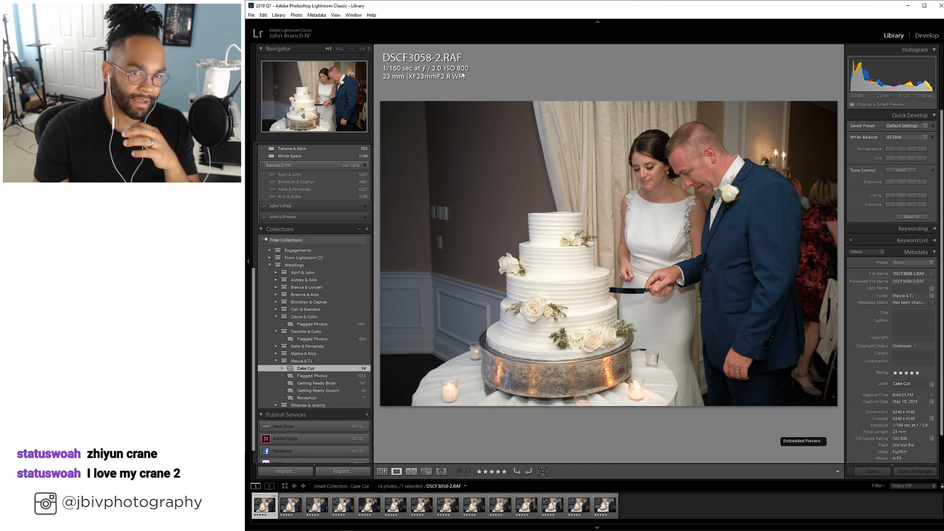
{"action": "left_click", "coordinate": [550, 175]}
{"action": "left_click_drag", "start_coordinate": [518, 173], "coordinate": [429, 176]}
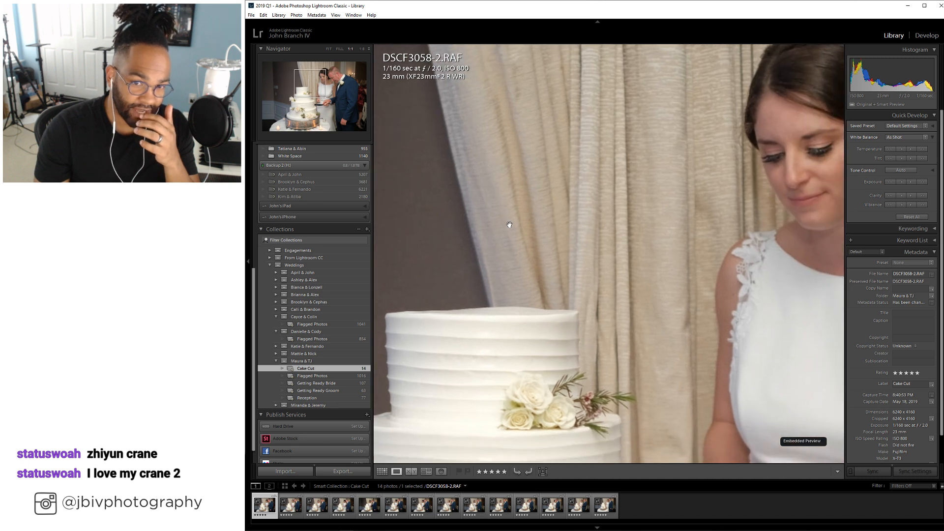
{"action": "left_click_drag", "start_coordinate": [508, 225], "coordinate": [376, 242]}
{"action": "left_click_drag", "start_coordinate": [653, 211], "coordinate": [535, 256]}
{"action": "left_click_drag", "start_coordinate": [644, 262], "coordinate": [493, 211]}
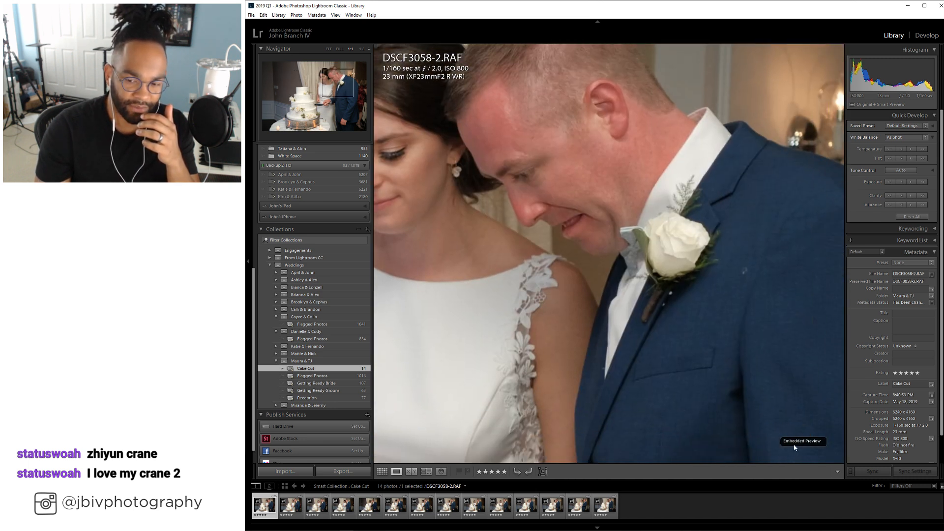
Open DSCF3058-2.RAF in the Develop module, inspect the groom's details at 1:1, and return to the full-photo view.
{"action": "left_click", "coordinate": [927, 36]}
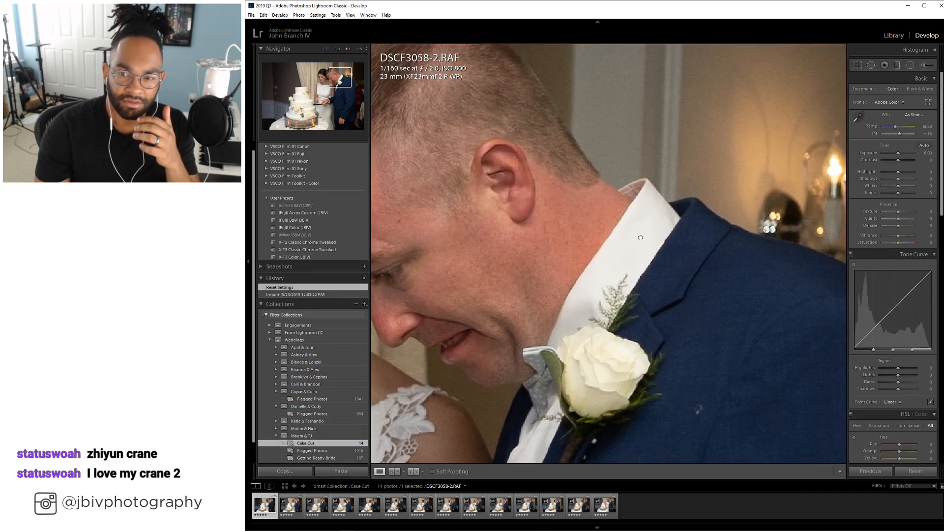
{"action": "left_click_drag", "start_coordinate": [640, 237], "coordinate": [527, 335]}
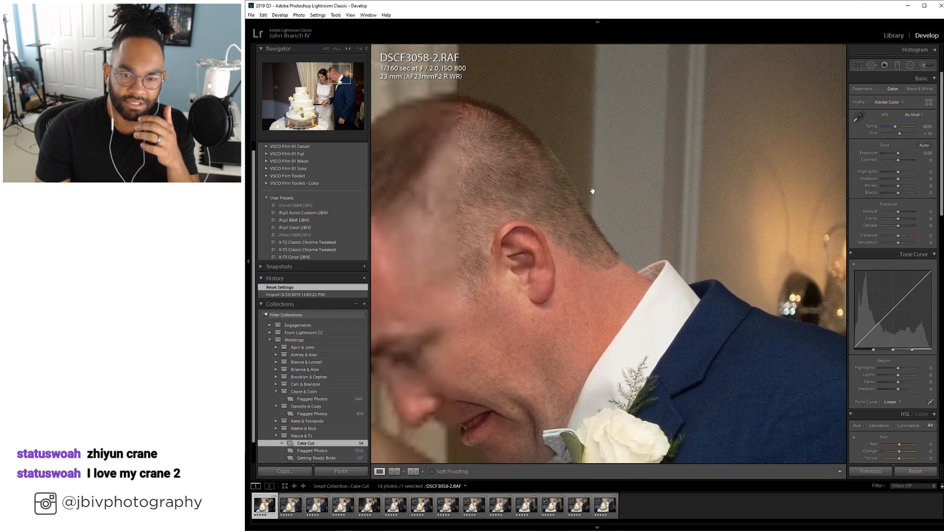
{"action": "left_click_drag", "start_coordinate": [497, 212], "coordinate": [816, 209]}
{"action": "left_click_drag", "start_coordinate": [500, 340], "coordinate": [670, 112]}
{"action": "left_click", "coordinate": [614, 173]}
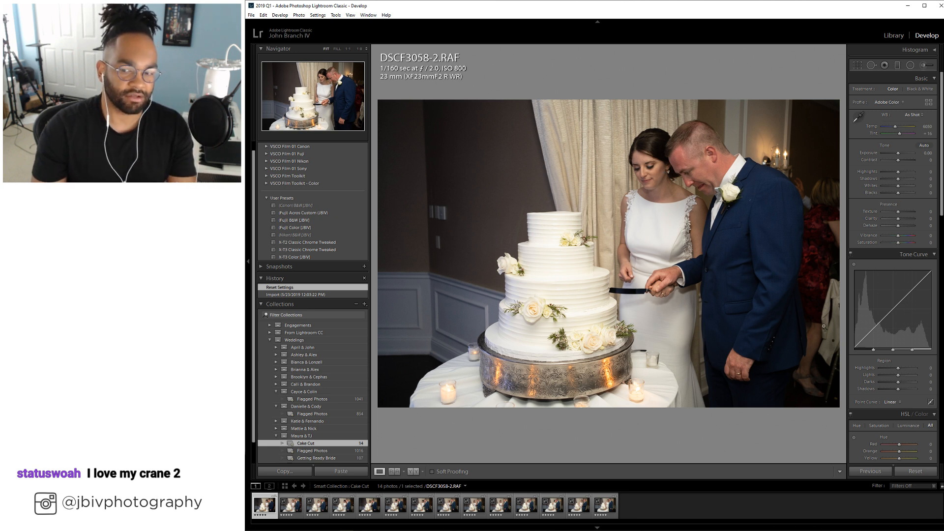
Apply the X-T3 Color [JBIV] preset to DSCF3058-2.RAF, with Shadows at +40 and Exposure at +0.80.
{"action": "scroll", "coordinate": [855, 359], "scroll_direction": "down", "scroll_amount": 10}
{"action": "left_click", "coordinate": [327, 258]}
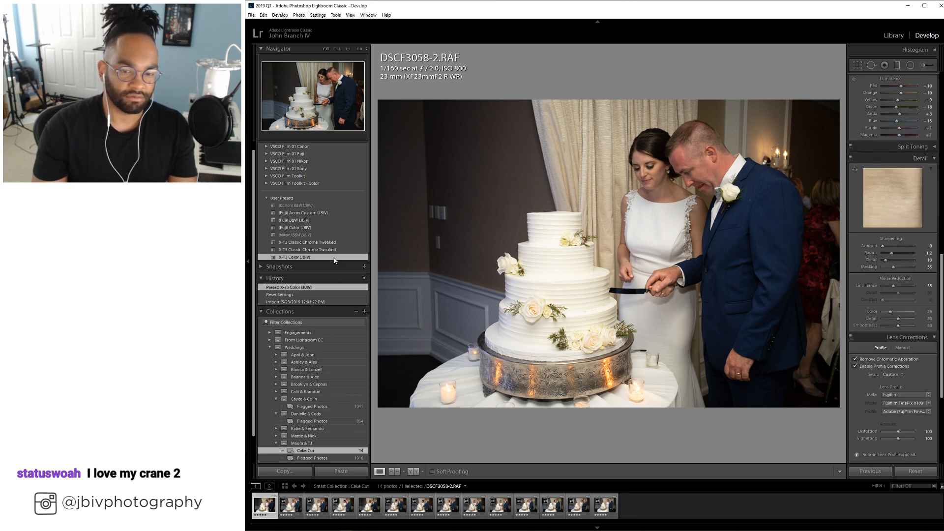
{"action": "scroll", "coordinate": [870, 268], "scroll_direction": "up", "scroll_amount": 10}
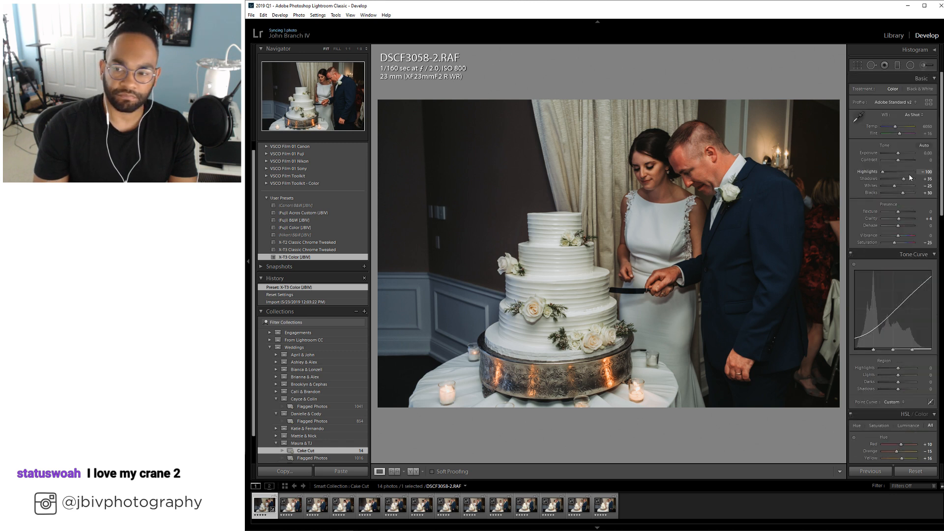
{"action": "key", "text": "Up"}
{"action": "key", "text": "Up"}
{"action": "key", "text": "Up"}
{"action": "key", "text": "Up"}
{"action": "key", "text": "Up"}
{"action": "key", "text": "Up"}
{"action": "key", "text": "Up"}
{"action": "key", "text": "Up"}
{"action": "key", "text": "Up"}
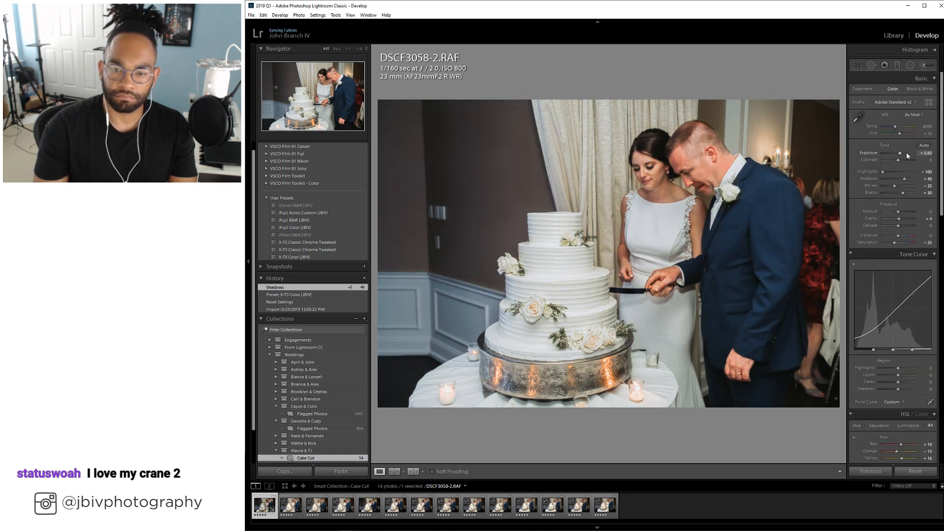
{"action": "key", "text": "Down"}
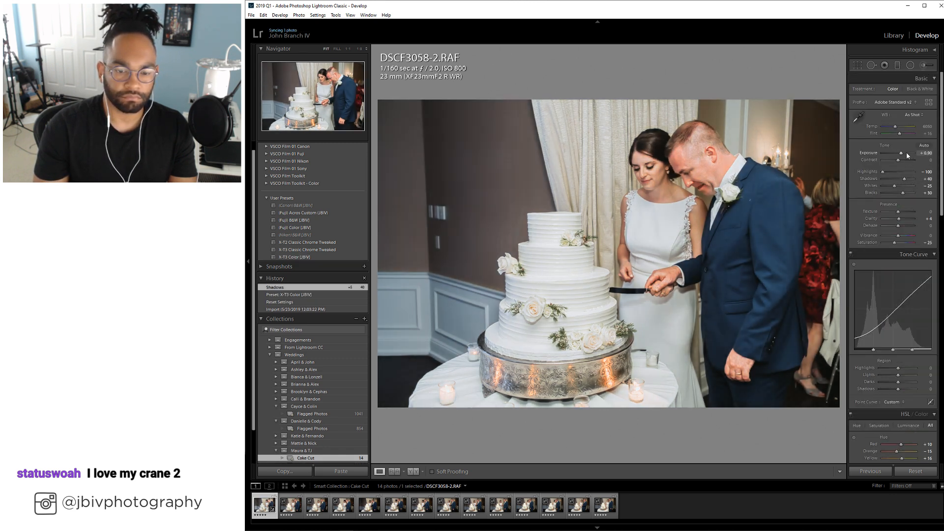
Set the Exposure of DSCF3058-2.RAF to +0.80 and return to the Library grid of cake-cutting photos.
{"action": "key", "text": "Down"}
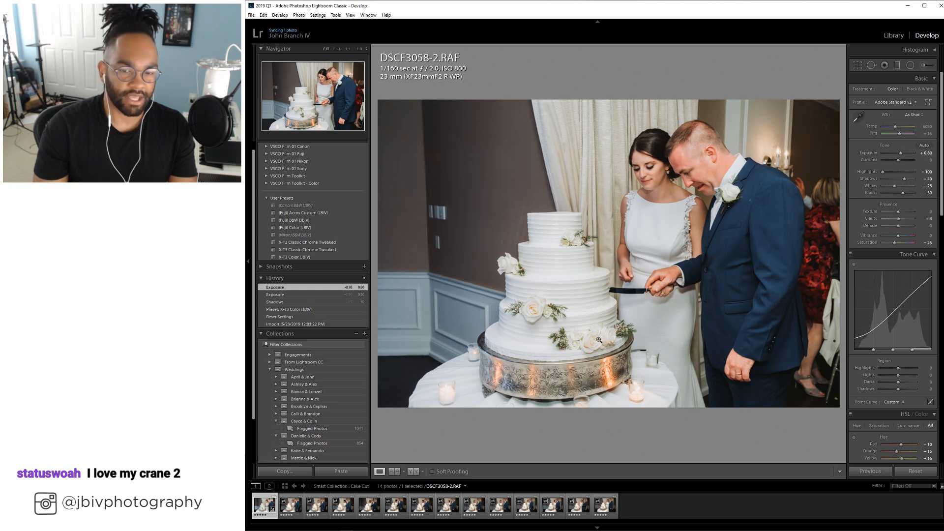
{"action": "scroll", "coordinate": [887, 250], "scroll_direction": "down", "scroll_amount": 5}
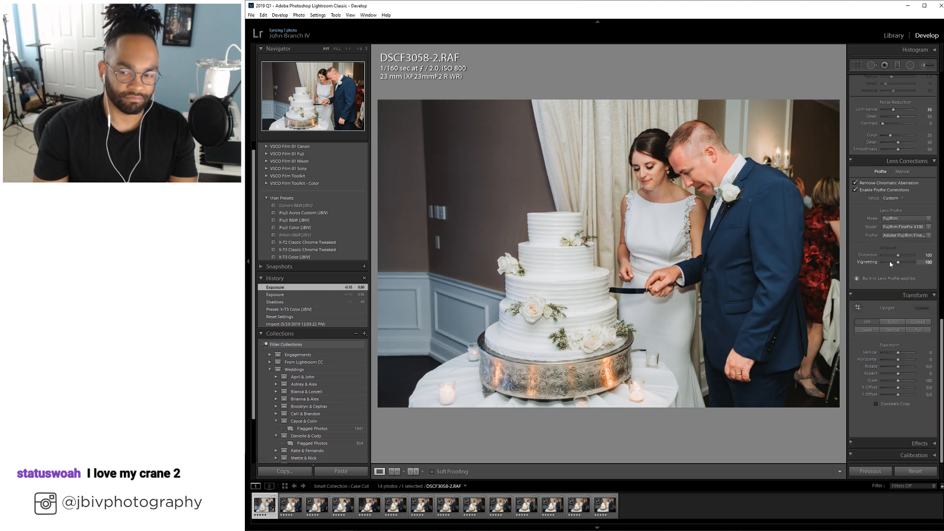
{"action": "scroll", "coordinate": [883, 266], "scroll_direction": "up", "scroll_amount": 5}
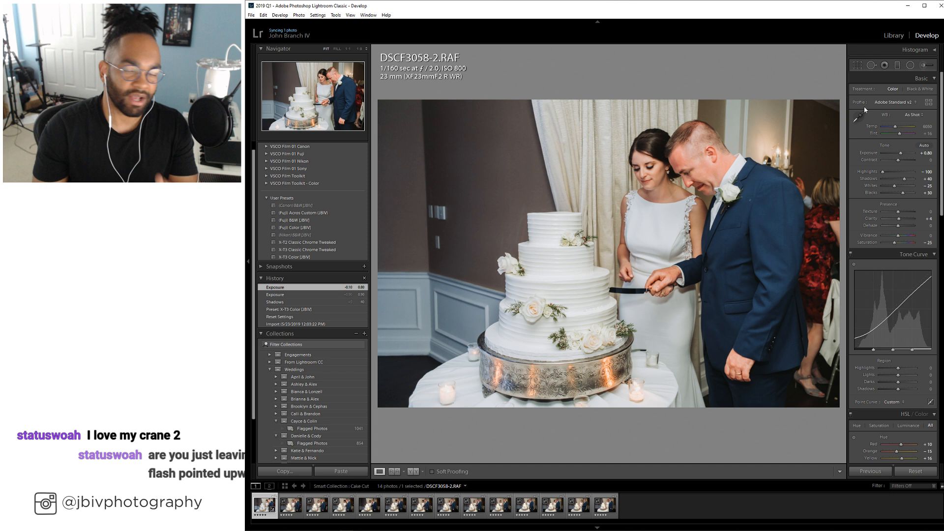
{"action": "left_click", "coordinate": [891, 36]}
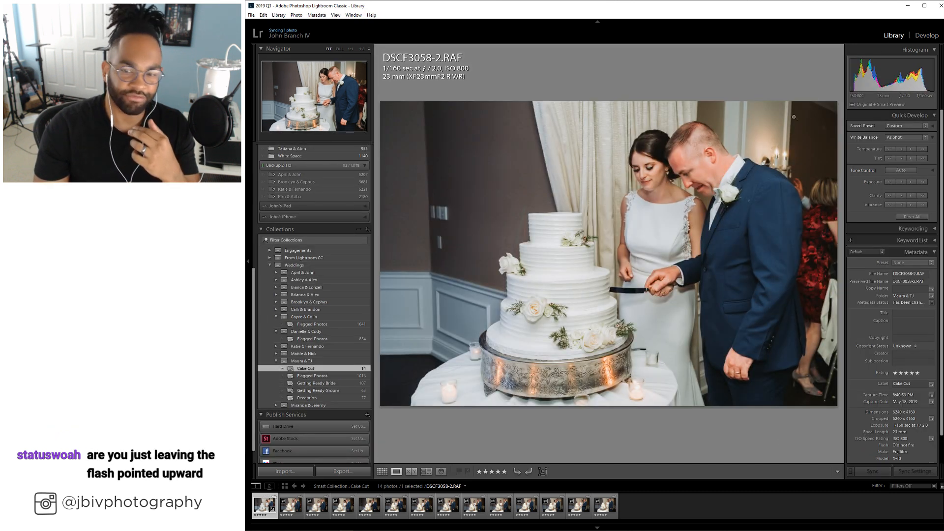
{"action": "key", "text": "g"}
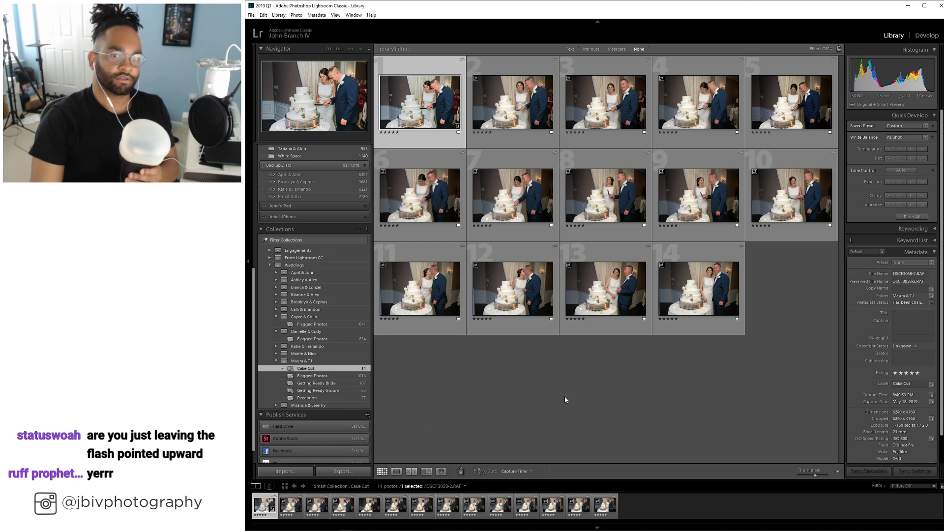
View the second cake-cutting photo, DSCF3061-2.RAF, in the Develop module and return to the grid.
{"action": "double_click", "coordinate": [535, 106]}
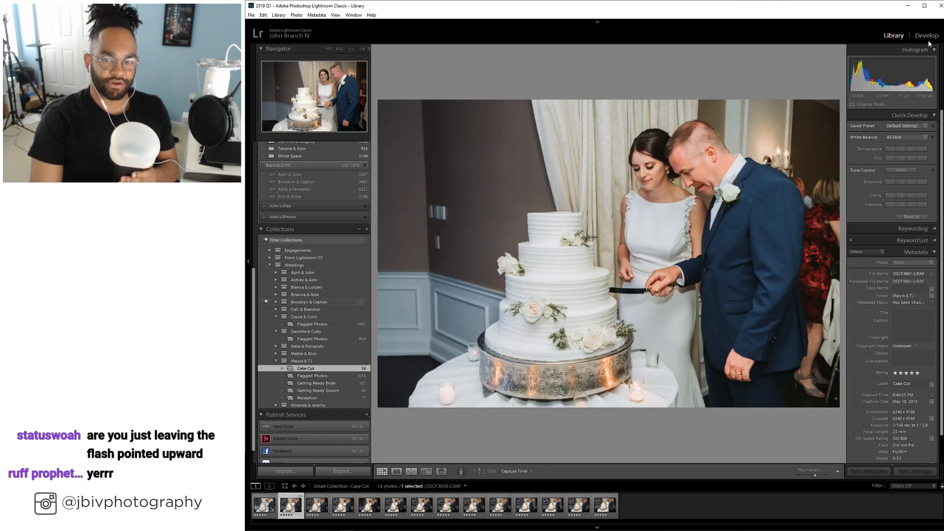
{"action": "left_click", "coordinate": [928, 37]}
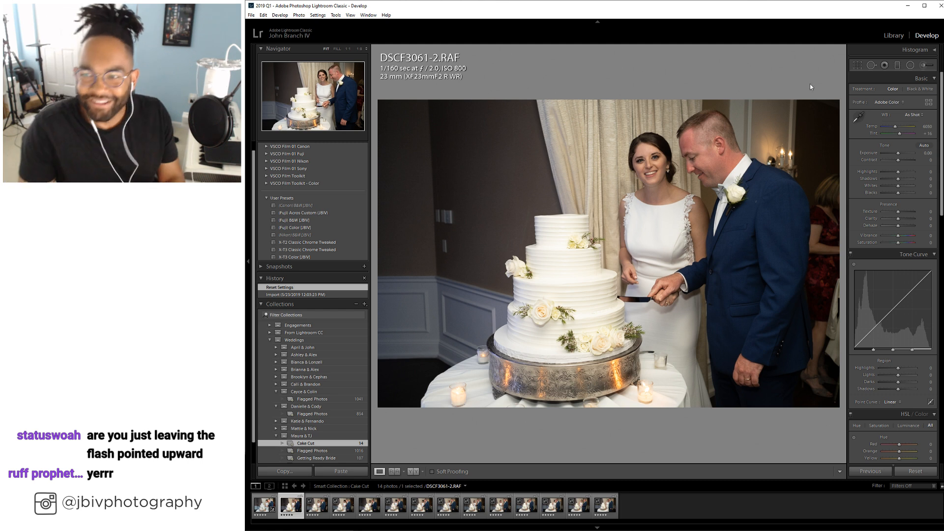
{"action": "key", "text": "g"}
Copy the develop settings of the first cake-cutting photo, keeping the preselected settings and leaving out crop, transform and local adjustments.
{"action": "left_click", "coordinate": [409, 100]}
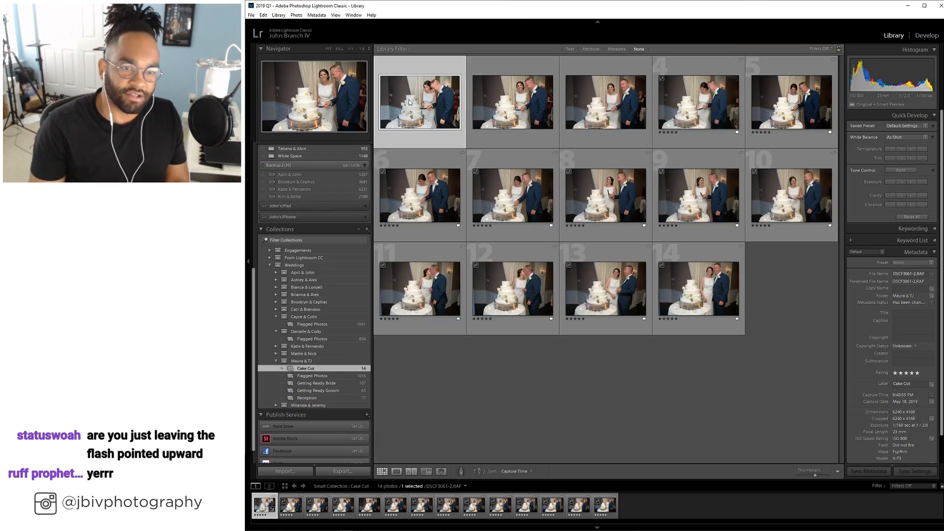
{"action": "right_click", "coordinate": [409, 100]}
{"action": "mouse_move", "coordinate": [448, 264]}
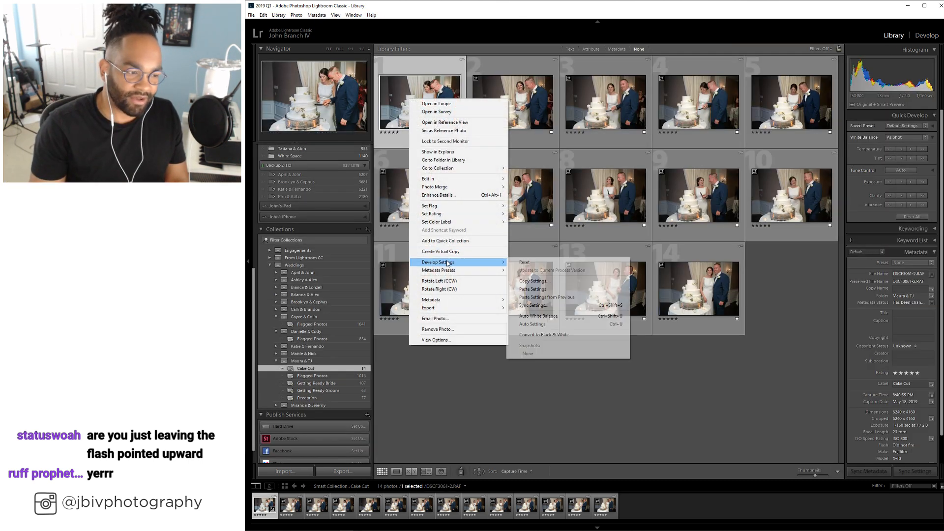
{"action": "left_click", "coordinate": [552, 281]}
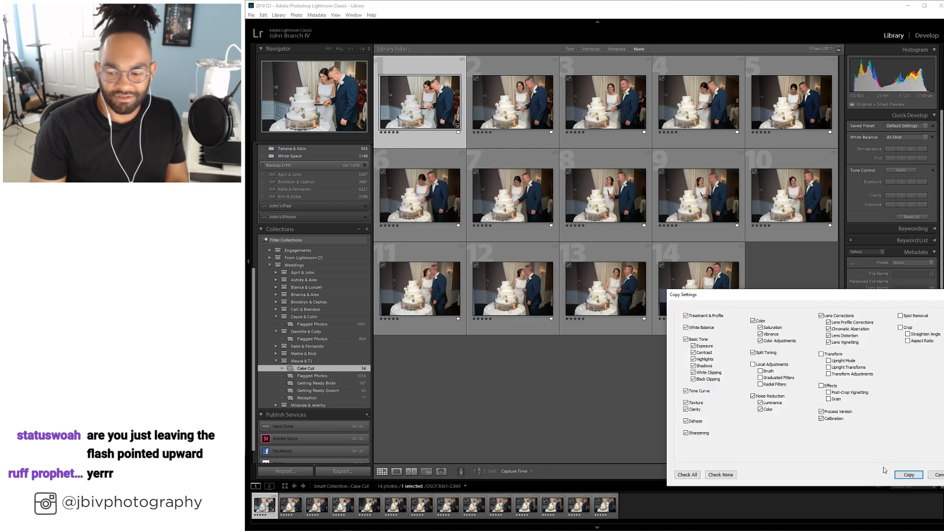
{"action": "left_click", "coordinate": [906, 474]}
Paste the copied develop settings onto all 14 cake-cutting photos, raise their Tint by one small increment, and clear the selection.
{"action": "left_click", "coordinate": [683, 299], "text": "shift"}
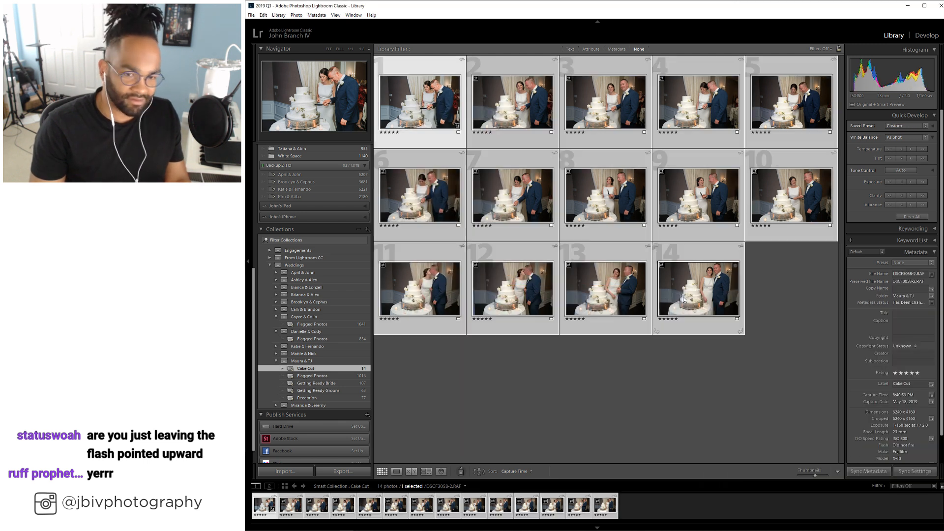
{"action": "right_click", "coordinate": [428, 104]}
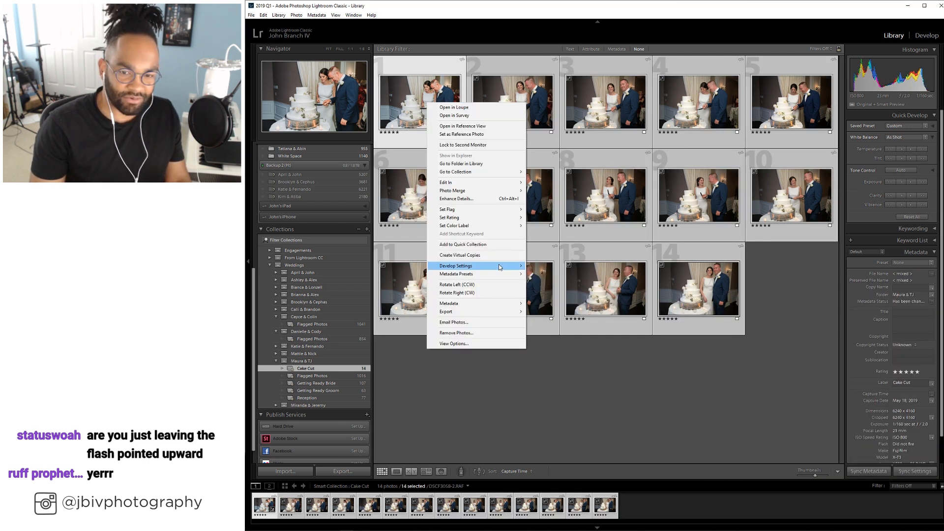
{"action": "mouse_move", "coordinate": [500, 268]}
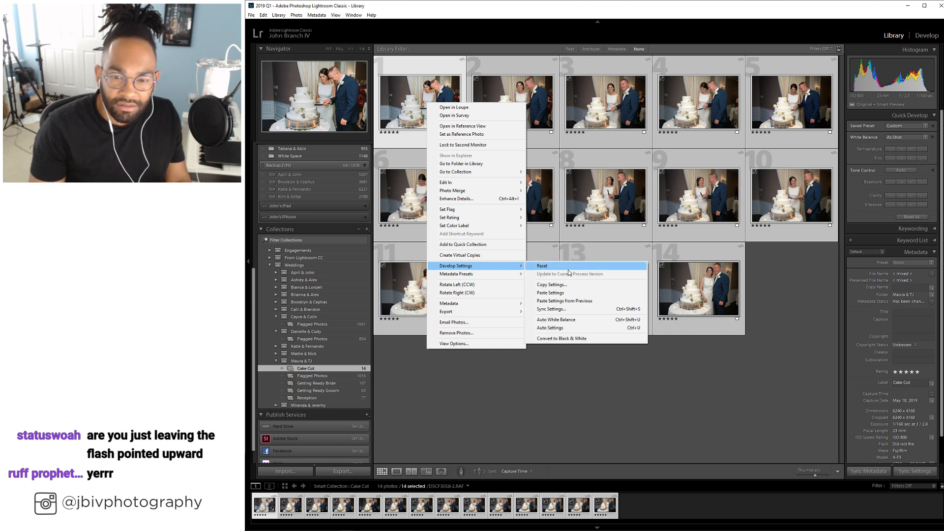
{"action": "left_click", "coordinate": [550, 293]}
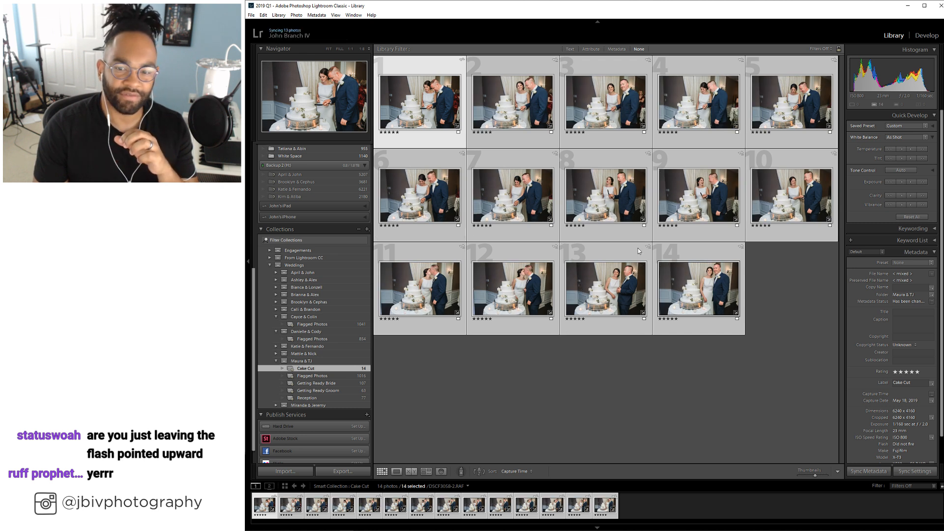
{"action": "left_click", "coordinate": [910, 159]}
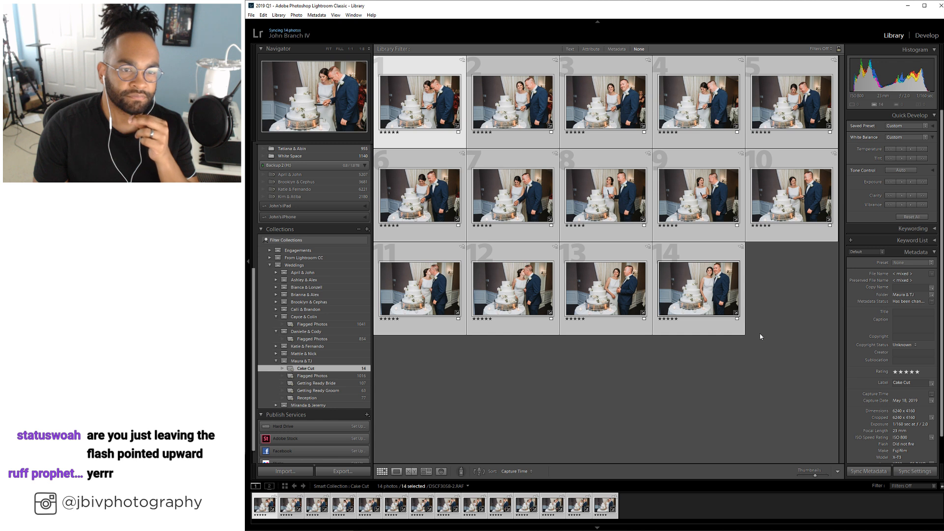
{"action": "left_click", "coordinate": [760, 306]}
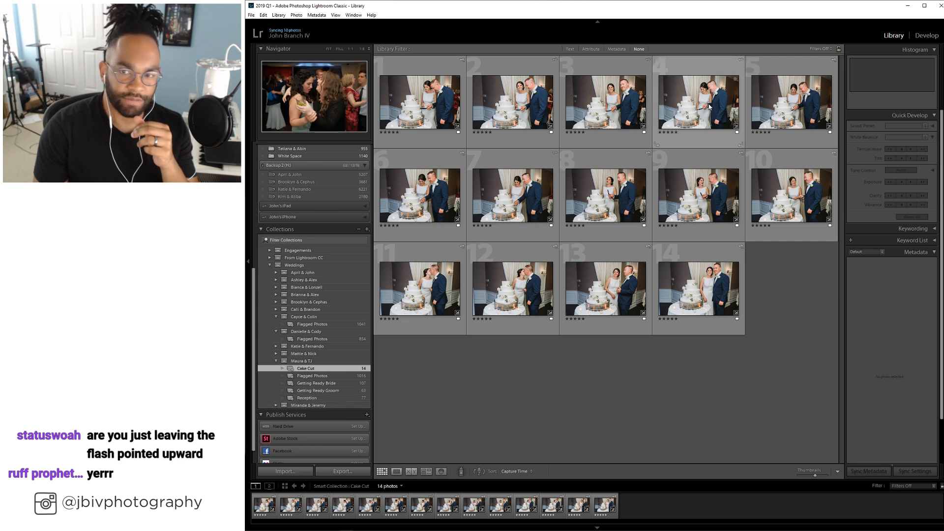
In the couple's Flagged Photos collection, give photos 989 through 1016, starting with the little girl on the dance floor, the label Reception.
{"action": "left_click", "coordinate": [320, 375]}
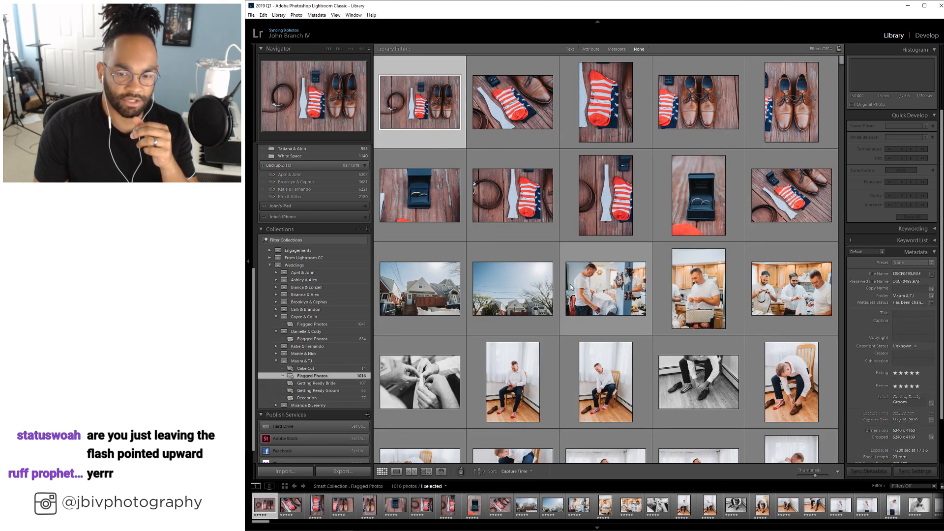
{"action": "scroll", "coordinate": [572, 289], "scroll_direction": "down", "scroll_amount": 3}
{"action": "scroll", "coordinate": [573, 289], "scroll_direction": "down", "scroll_amount": 20}
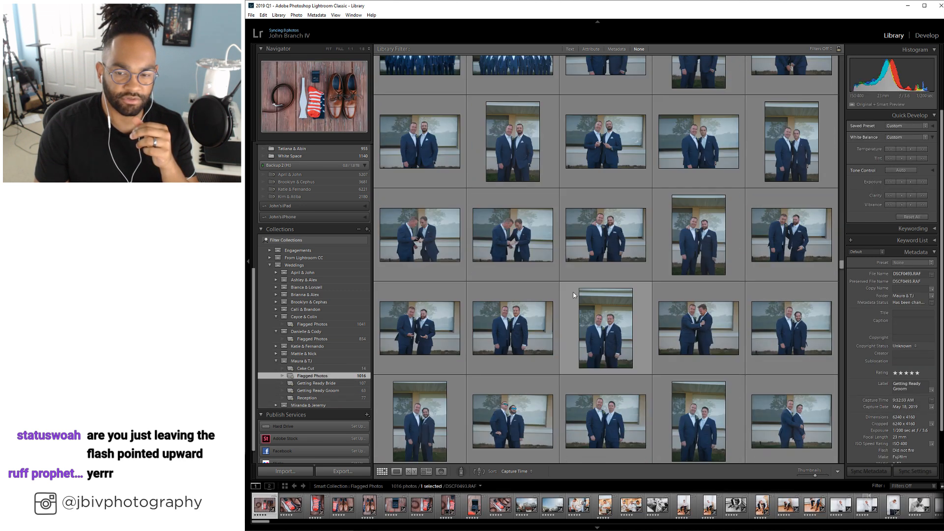
{"action": "scroll", "coordinate": [573, 295], "scroll_direction": "down", "scroll_amount": 20}
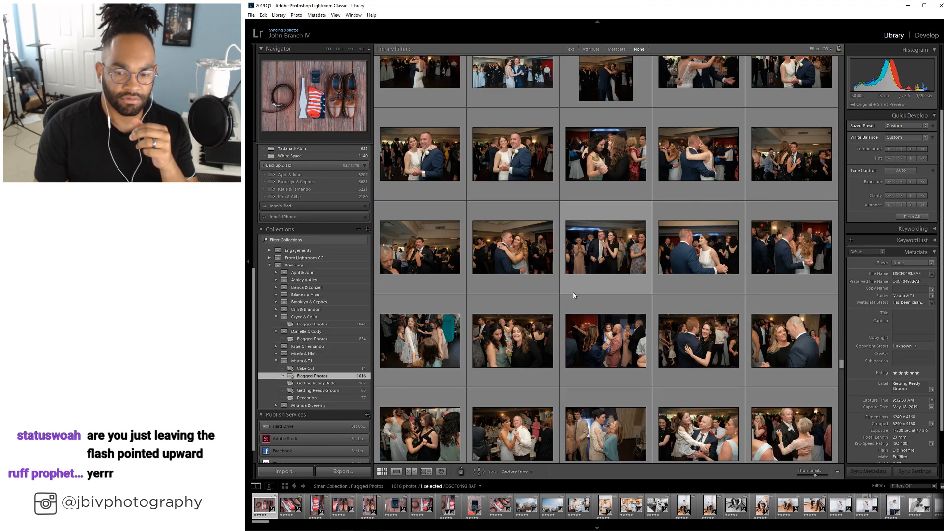
{"action": "scroll", "coordinate": [573, 295], "scroll_direction": "down", "scroll_amount": 20}
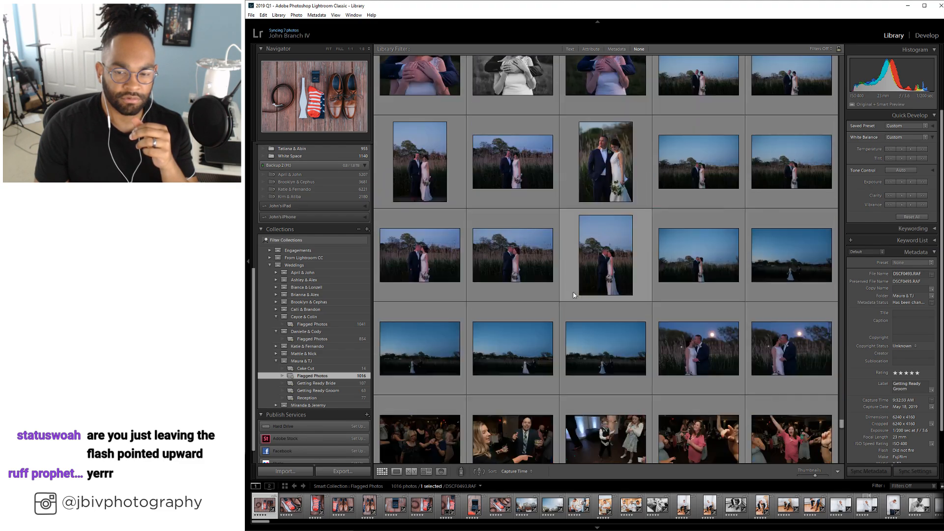
{"action": "scroll", "coordinate": [574, 295], "scroll_direction": "down", "scroll_amount": 10}
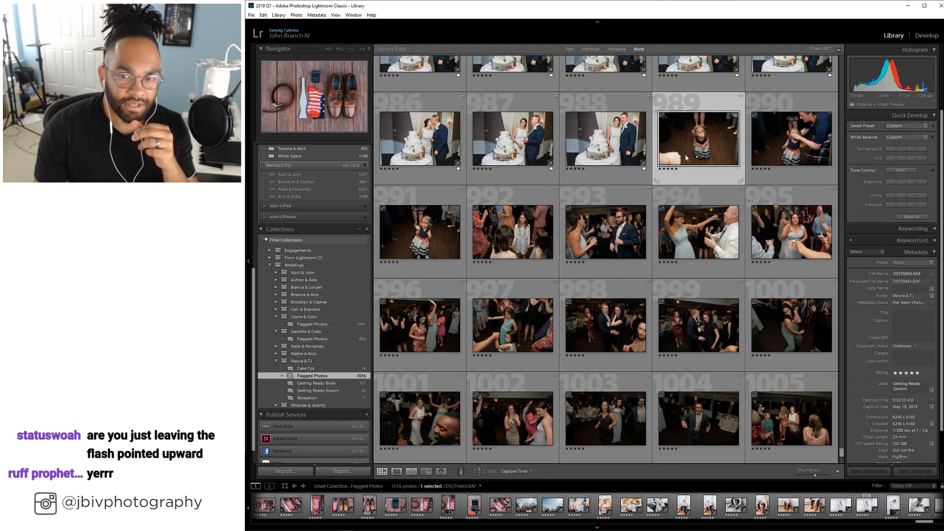
{"action": "left_click", "coordinate": [647, 185]}
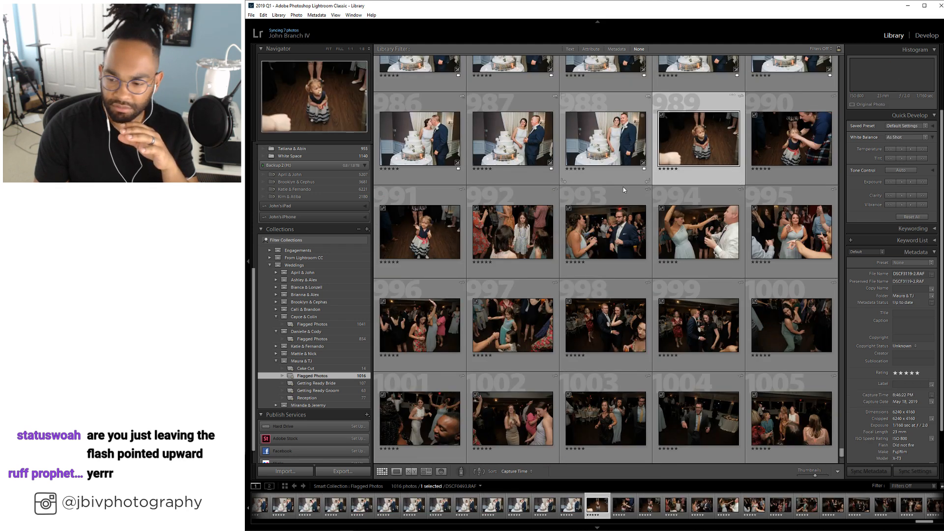
{"action": "scroll", "coordinate": [585, 231], "scroll_direction": "down", "scroll_amount": 3}
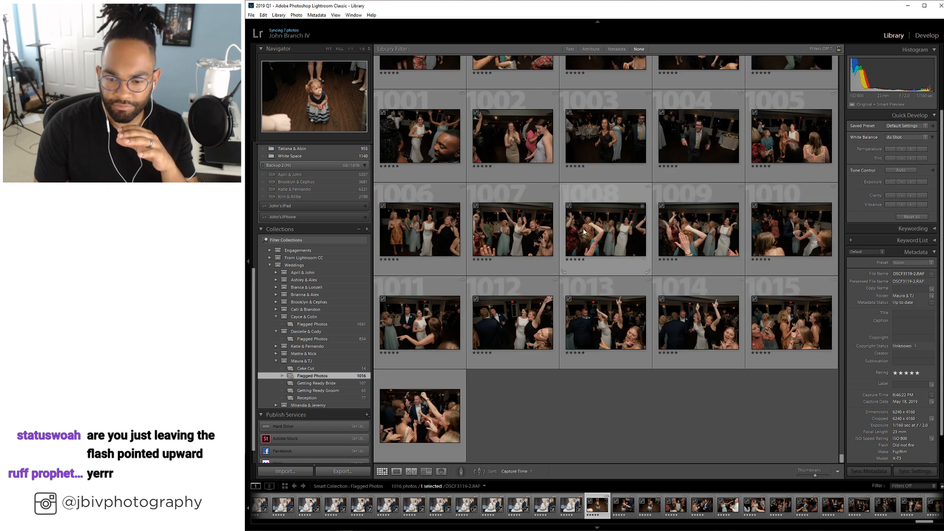
{"action": "left_click", "coordinate": [400, 457], "text": "shift"}
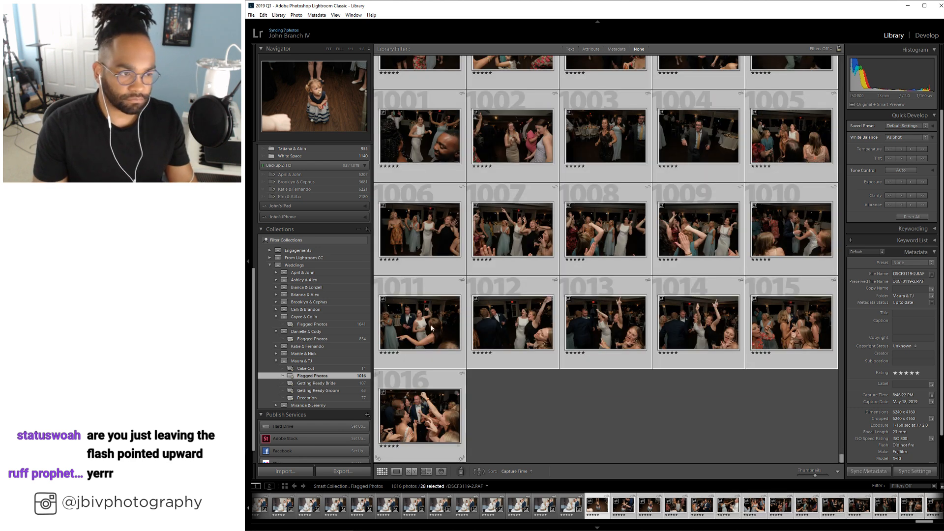
{"action": "left_click", "coordinate": [898, 383]}
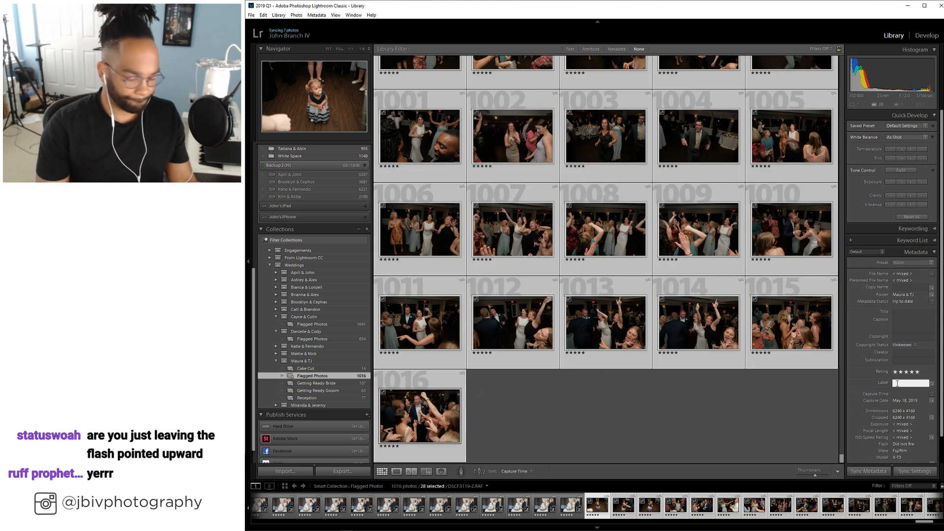
{"action": "type", "text": "Reception"}
{"action": "key", "text": "Return"}
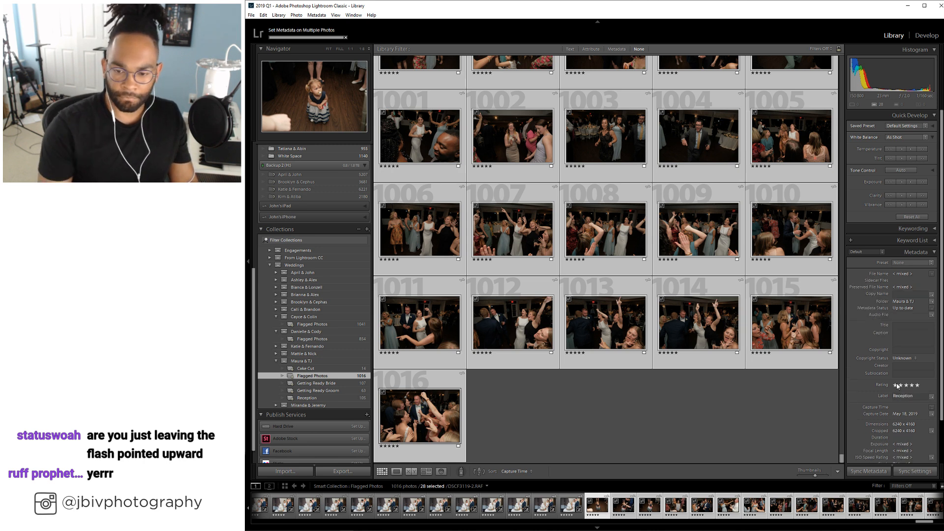
Open the couple's Reception smart collection and browse its dance-floor photos from the newly labelled ones back to the first.
{"action": "left_click", "coordinate": [361, 400]}
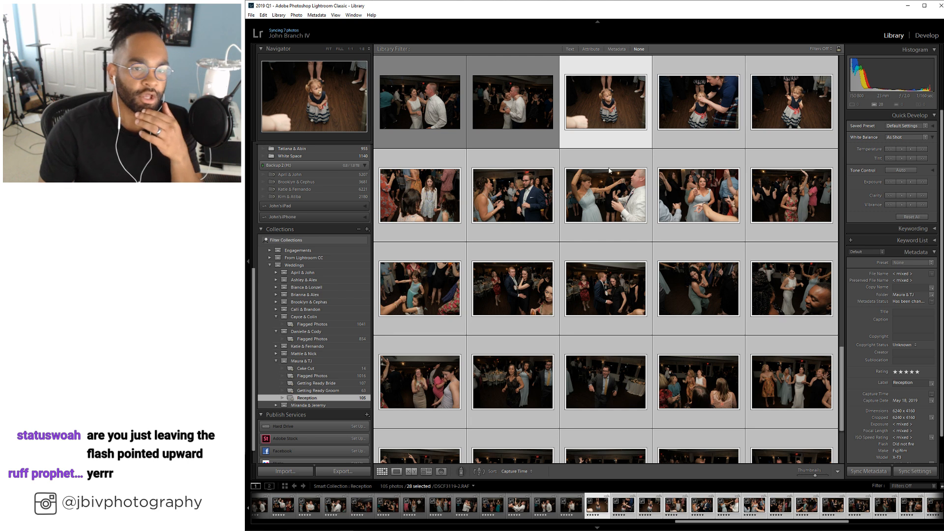
{"action": "left_click", "coordinate": [540, 121]}
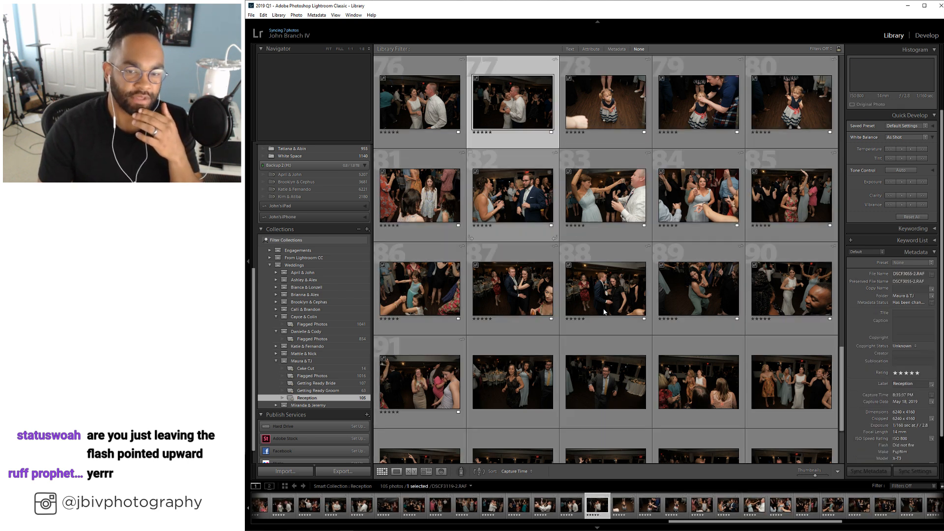
{"action": "scroll", "coordinate": [603, 315], "scroll_direction": "down", "scroll_amount": 3}
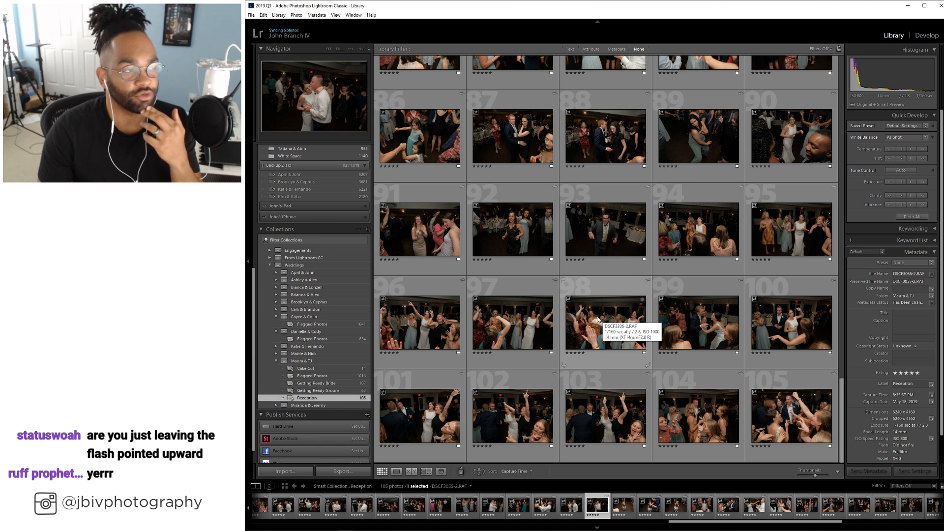
{"action": "scroll", "coordinate": [595, 340], "scroll_direction": "up", "scroll_amount": 6}
{"action": "scroll", "coordinate": [595, 340], "scroll_direction": "down", "scroll_amount": 6}
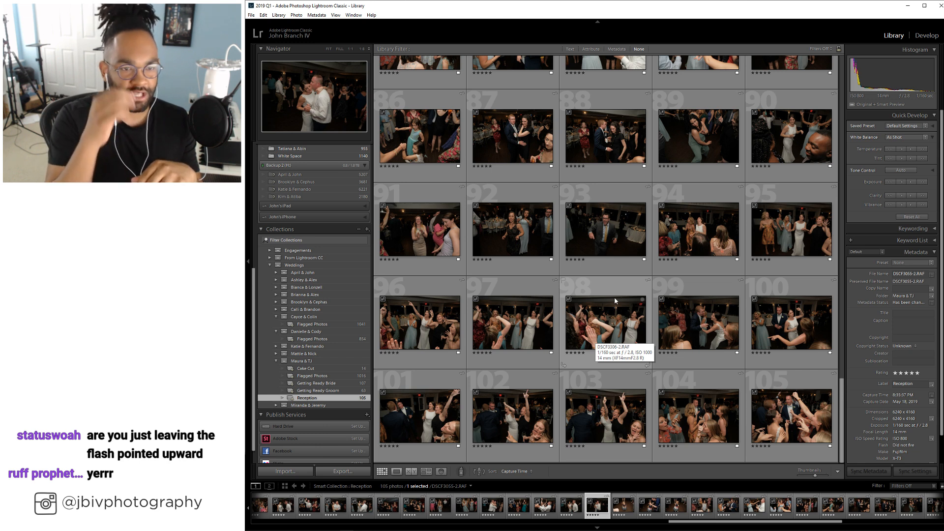
{"action": "scroll", "coordinate": [588, 270], "scroll_direction": "up", "scroll_amount": 10}
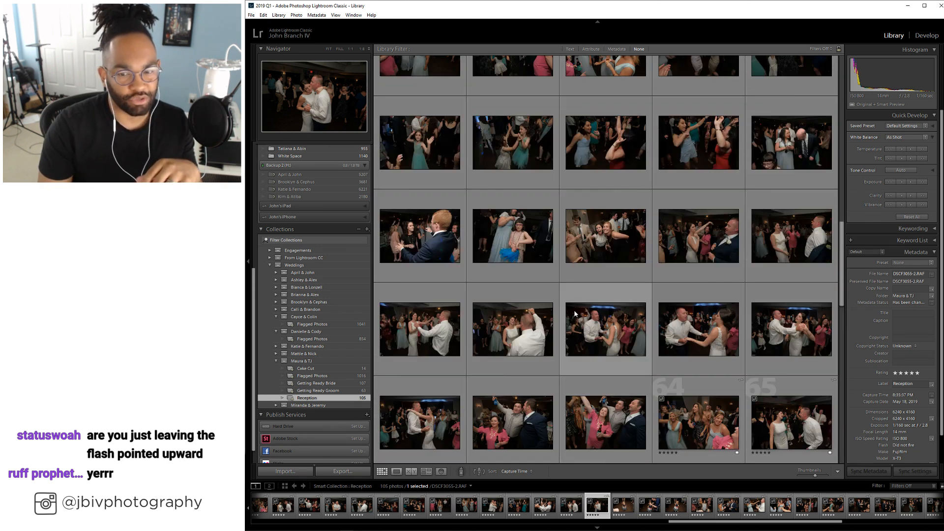
{"action": "scroll", "coordinate": [574, 312], "scroll_direction": "up", "scroll_amount": 3}
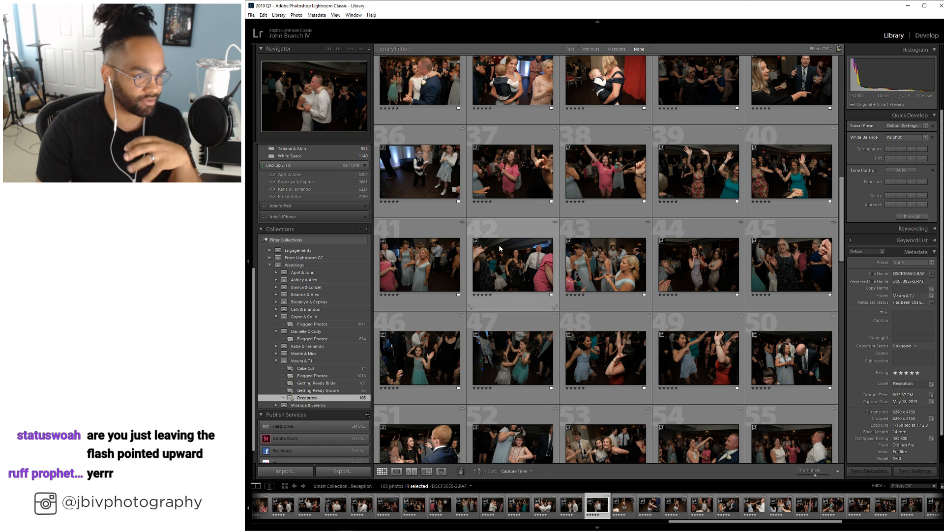
{"action": "scroll", "coordinate": [506, 256], "scroll_direction": "up", "scroll_amount": 2}
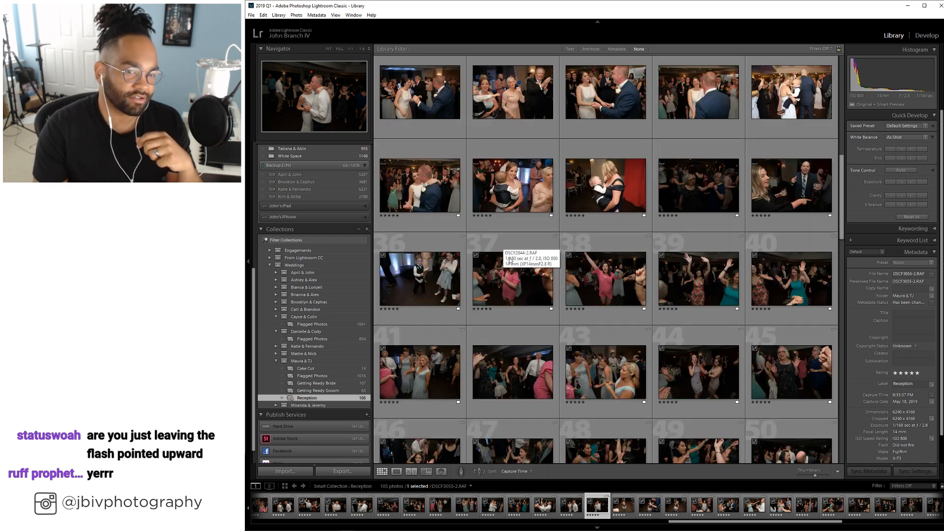
{"action": "scroll", "coordinate": [510, 261], "scroll_direction": "up", "scroll_amount": 8}
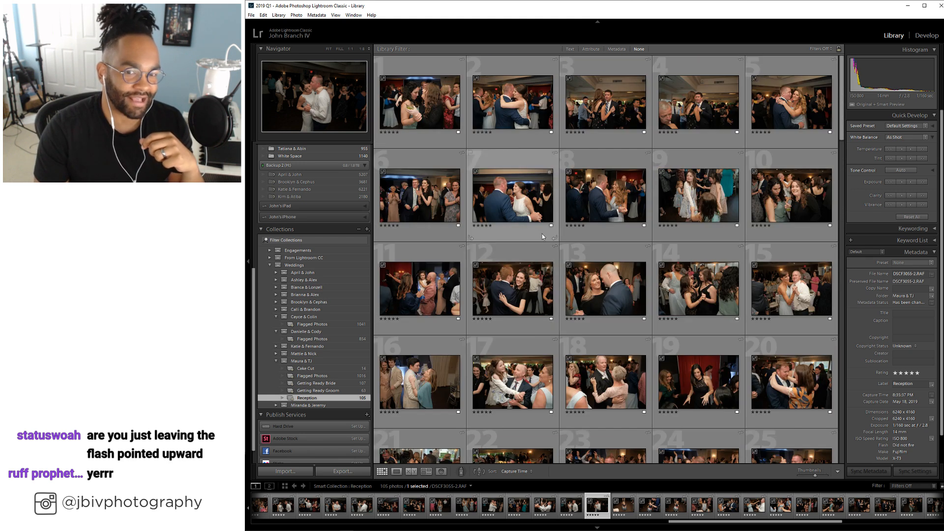
{"action": "scroll", "coordinate": [532, 251], "scroll_direction": "down", "scroll_amount": 9}
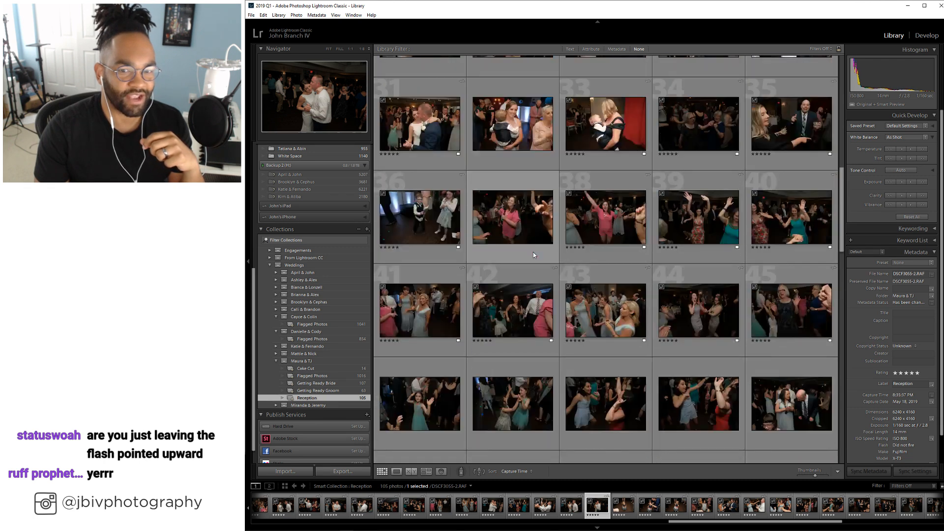
Browse the Reception dance-floor photos and enlarge photo 64, the women in light blue dresses, to examine its shooting metadata.
{"action": "scroll", "coordinate": [533, 254], "scroll_direction": "down", "scroll_amount": 2}
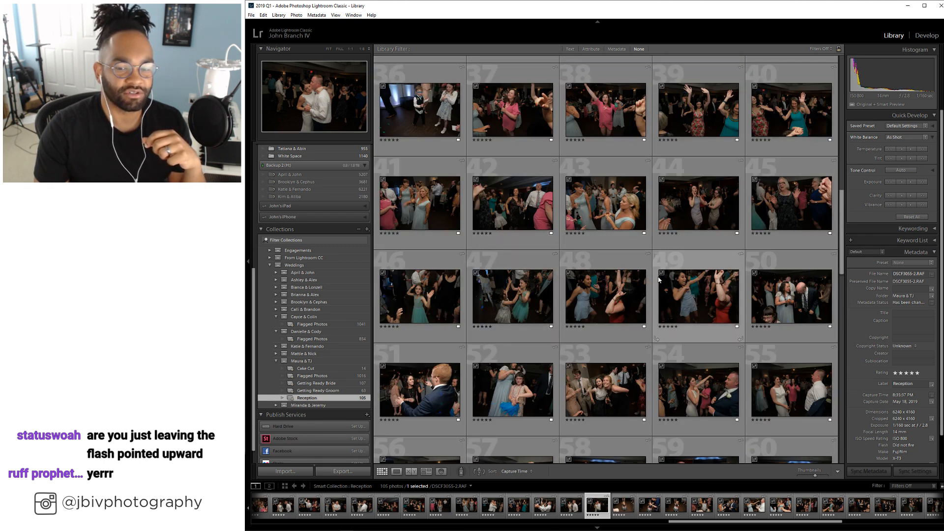
{"action": "scroll", "coordinate": [640, 278], "scroll_direction": "down", "scroll_amount": 3}
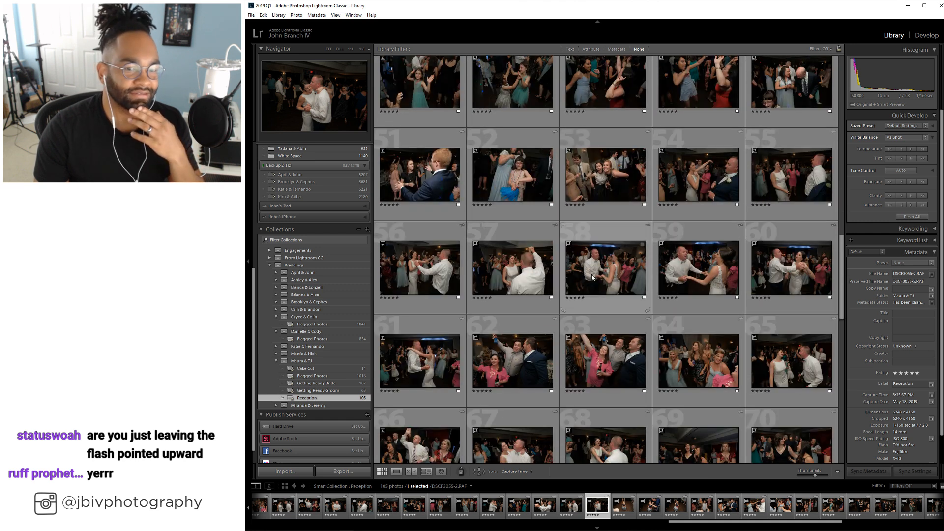
{"action": "scroll", "coordinate": [650, 287], "scroll_direction": "down", "scroll_amount": 1}
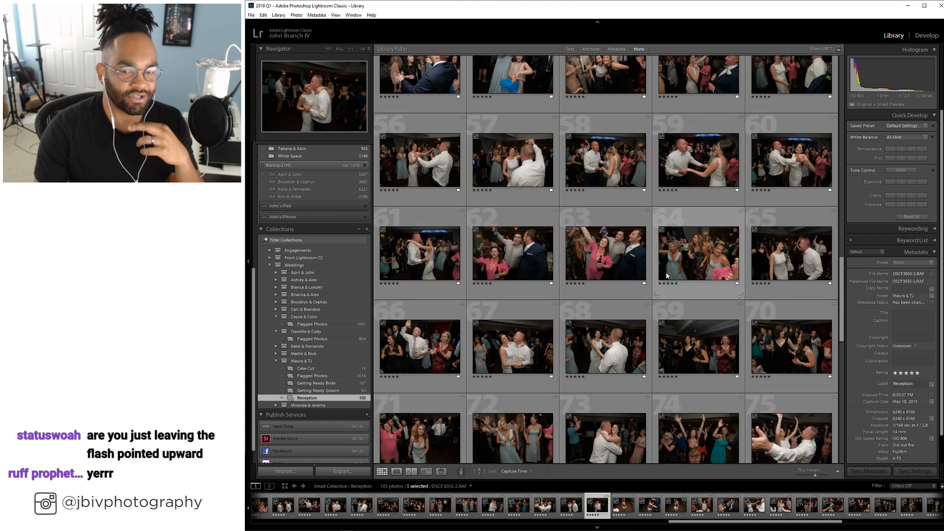
{"action": "double_click", "coordinate": [668, 276]}
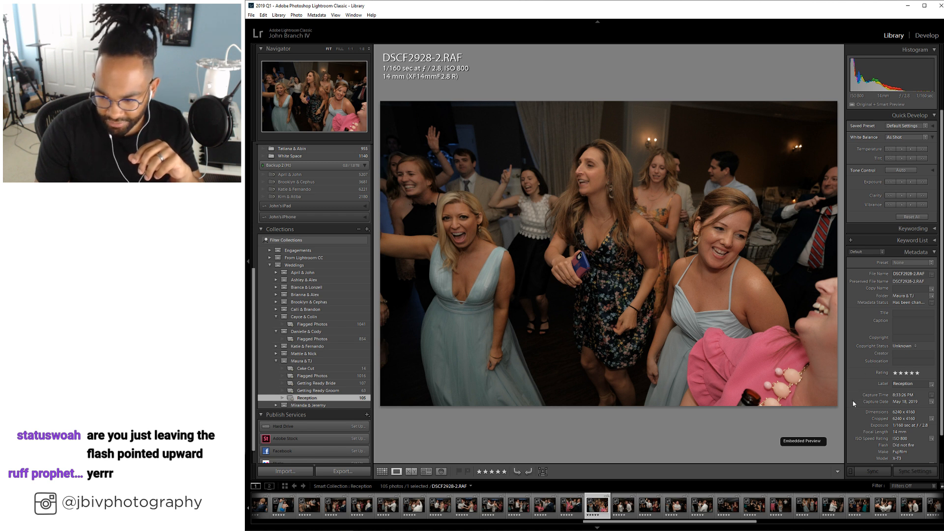
{"action": "scroll", "coordinate": [853, 400], "scroll_direction": "down", "scroll_amount": 1}
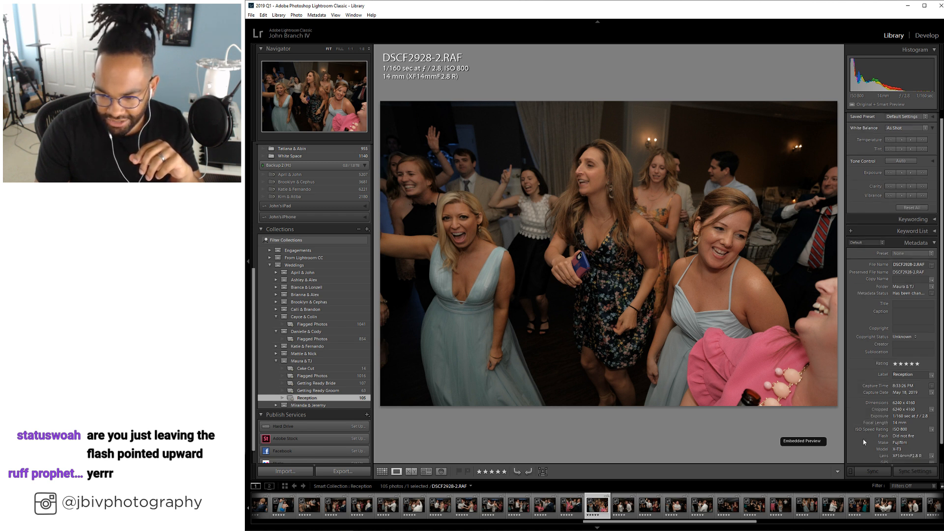
{"action": "scroll", "coordinate": [857, 368], "scroll_direction": "down", "scroll_amount": 2}
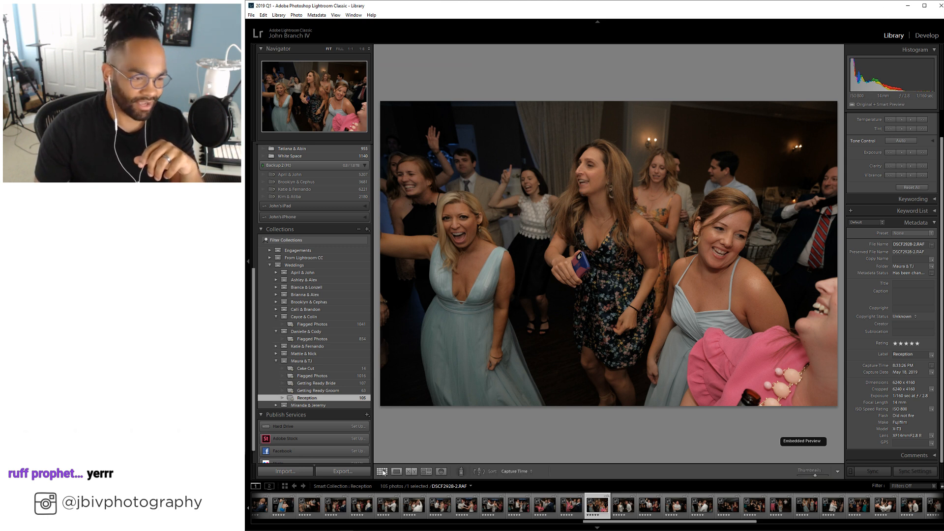
{"action": "key", "text": "g"}
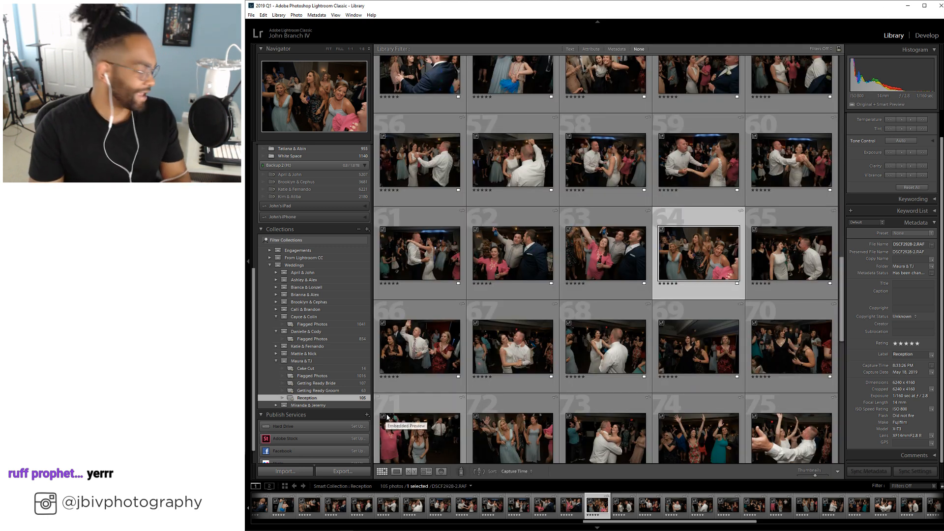
Open photo 34, the two older women dancing, for developing and apply the X-T3 Color preset.
{"action": "scroll", "coordinate": [444, 323], "scroll_direction": "up", "scroll_amount": 6}
{"action": "scroll", "coordinate": [449, 322], "scroll_direction": "up", "scroll_amount": 2}
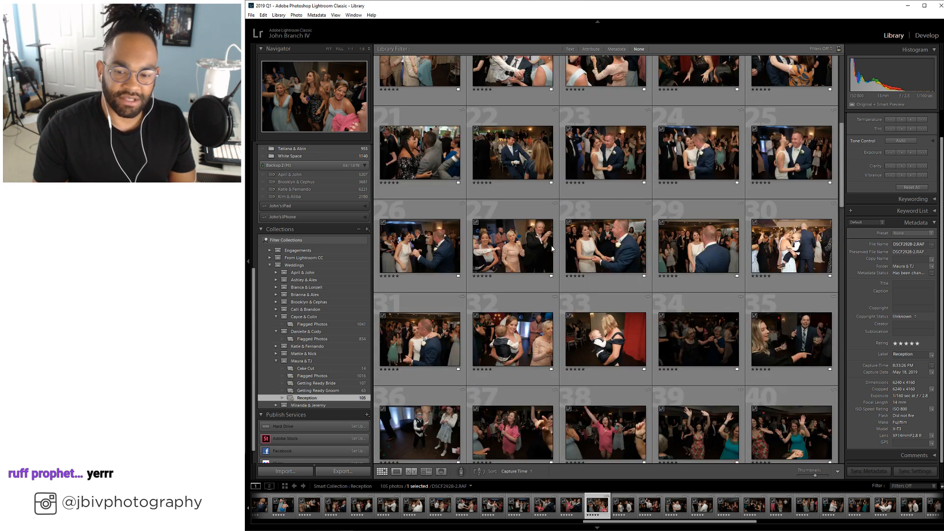
{"action": "scroll", "coordinate": [716, 305], "scroll_direction": "down", "scroll_amount": 9}
{"action": "scroll", "coordinate": [716, 304], "scroll_direction": "up", "scroll_amount": 8}
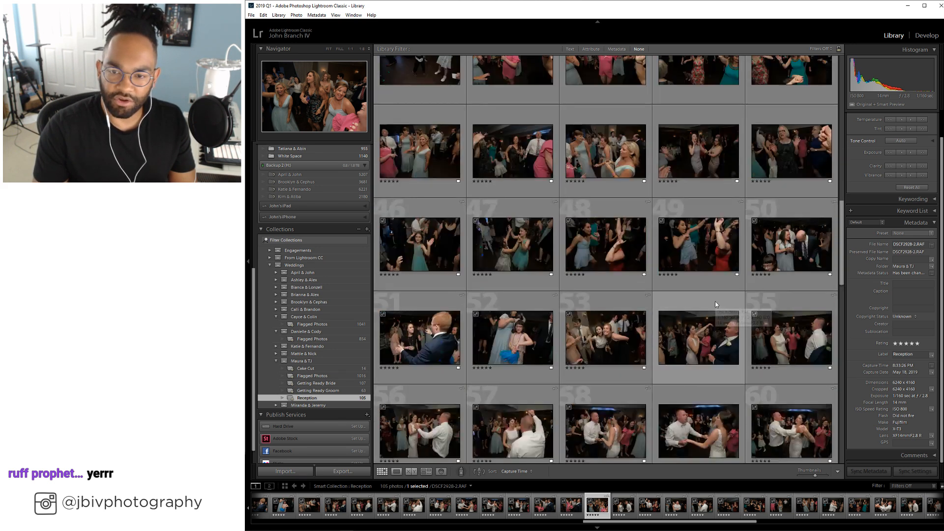
{"action": "left_click", "coordinate": [690, 281]}
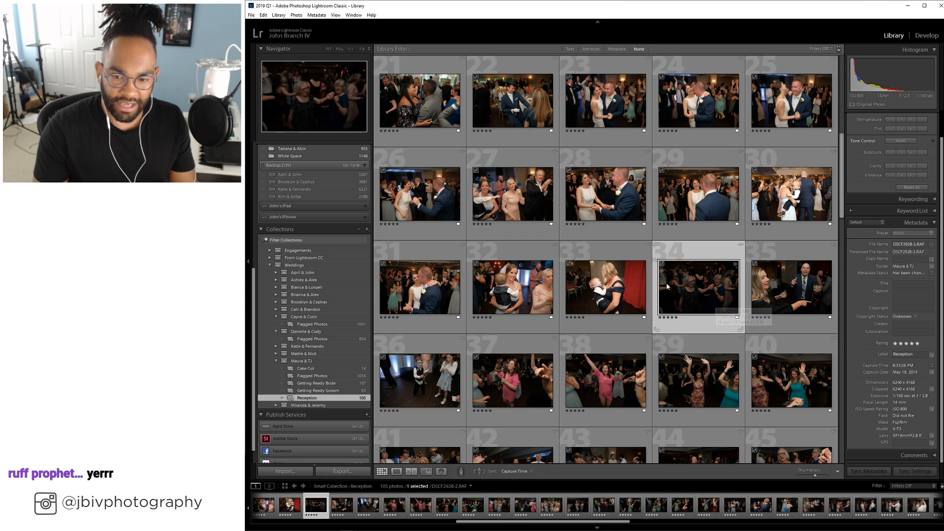
{"action": "key", "text": "e"}
{"action": "key", "text": "d"}
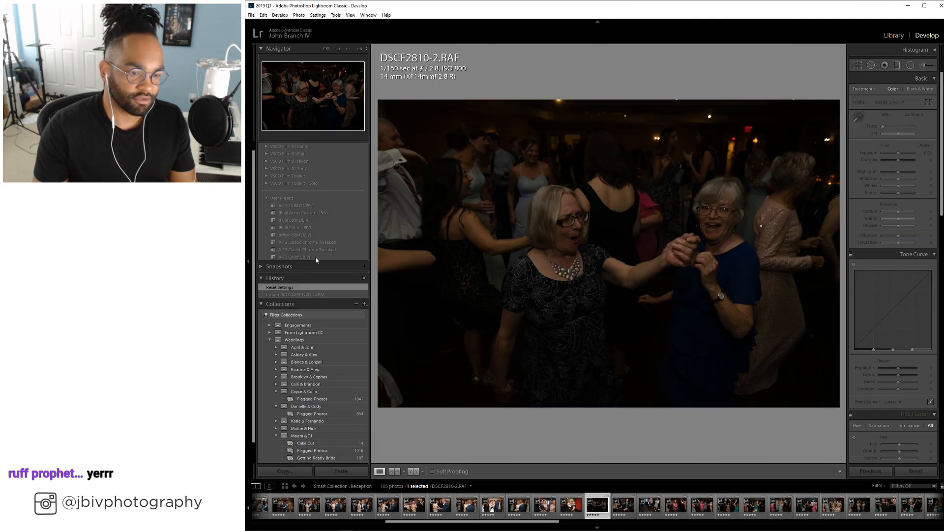
{"action": "left_click", "coordinate": [319, 256]}
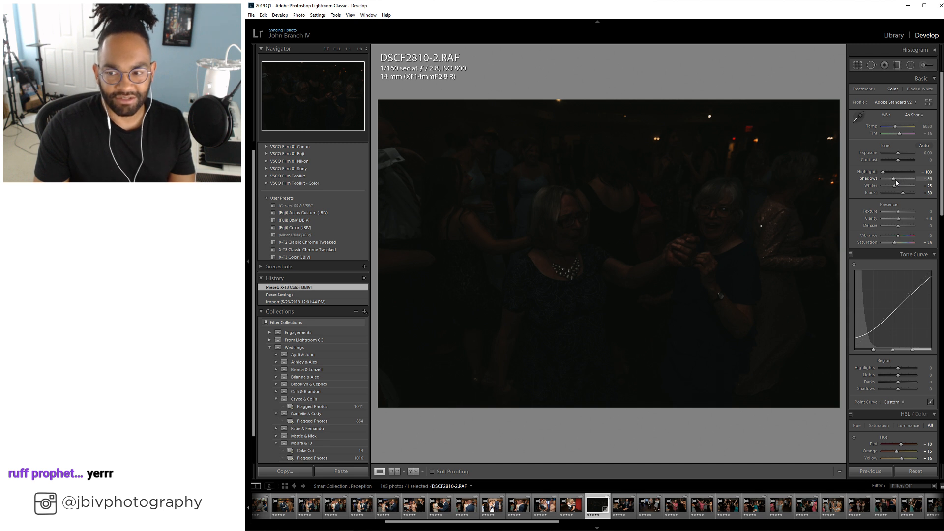
On the photo of the two older women dancing, set Shadows to -30, Exposure to +3.60, Temp to 5650 and Yellow saturation to -73.
{"action": "key", "text": "Up"}
{"action": "key", "text": "Up"}
{"action": "key", "text": "Up"}
{"action": "key", "text": "Up"}
{"action": "key", "text": "Up"}
{"action": "key", "text": "Up"}
{"action": "key", "text": "Up"}
{"action": "key", "text": "Up"}
{"action": "key", "text": "Up"}
{"action": "key", "text": "Up"}
{"action": "key", "text": "Up"}
{"action": "key", "text": "Up"}
{"action": "key", "text": "Up"}
{"action": "key", "text": "Up"}
{"action": "key", "text": "Up"}
{"action": "key", "text": "Up"}
{"action": "key", "text": "Up"}
{"action": "key", "text": "Up"}
{"action": "key", "text": "Up"}
{"action": "key", "text": "Up"}
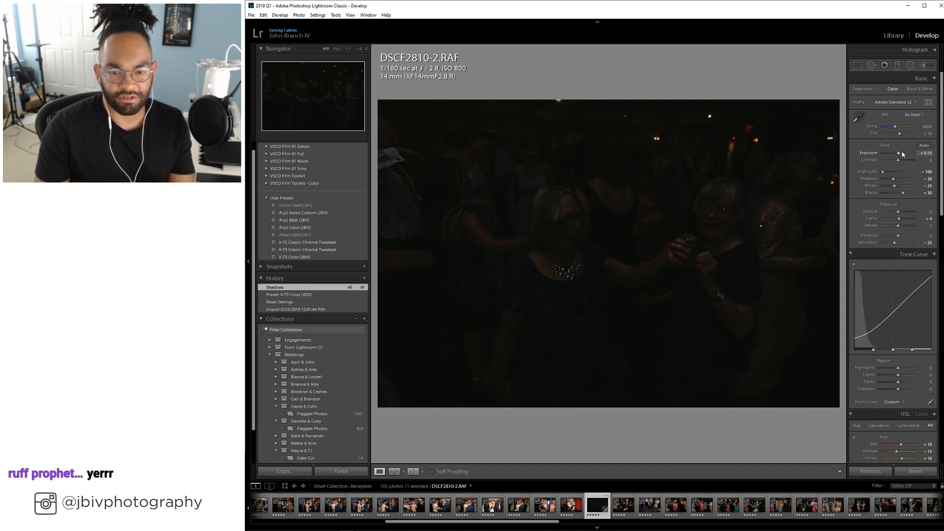
{"action": "key", "text": "Up"}
{"action": "key", "text": "Up"}
{"action": "key", "text": "Up"}
{"action": "key", "text": "Up"}
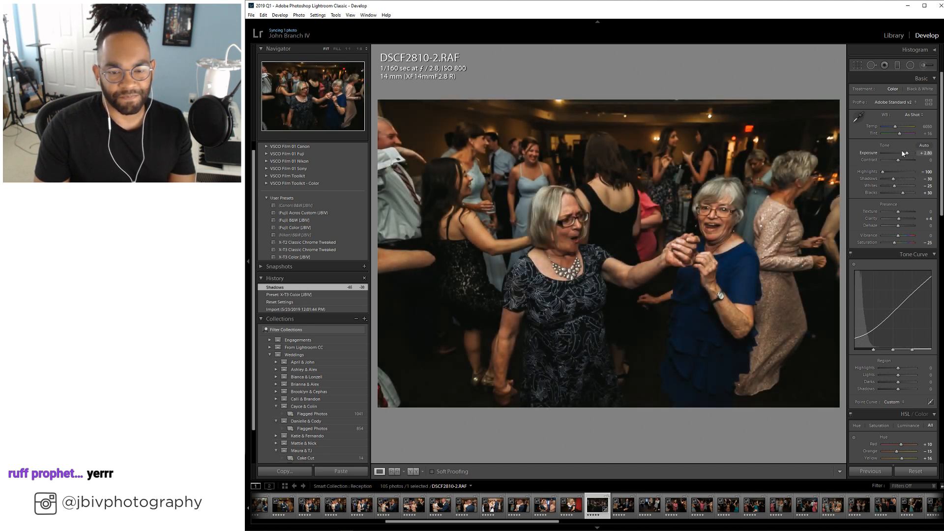
{"action": "key", "text": "Up"}
{"action": "key", "text": "Up"}
{"action": "key", "text": "Up"}
{"action": "key", "text": "Up"}
{"action": "key", "text": "Up"}
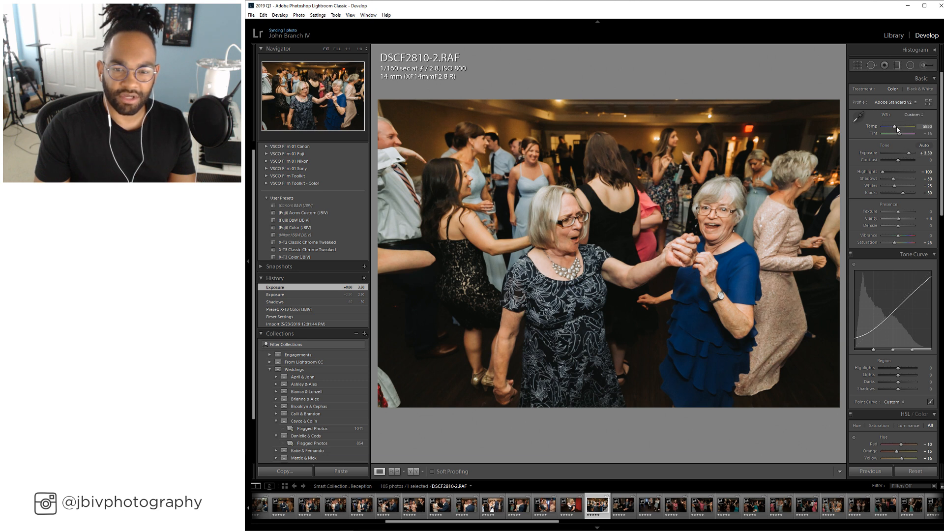
{"action": "scroll", "coordinate": [897, 129], "scroll_direction": "down", "scroll_amount": 5}
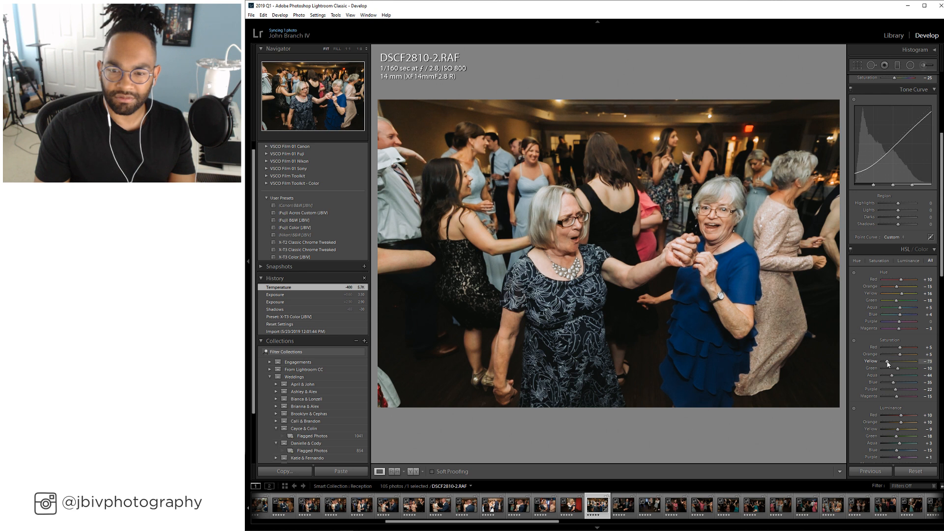
{"action": "scroll", "coordinate": [897, 197], "scroll_direction": "up", "scroll_amount": 5}
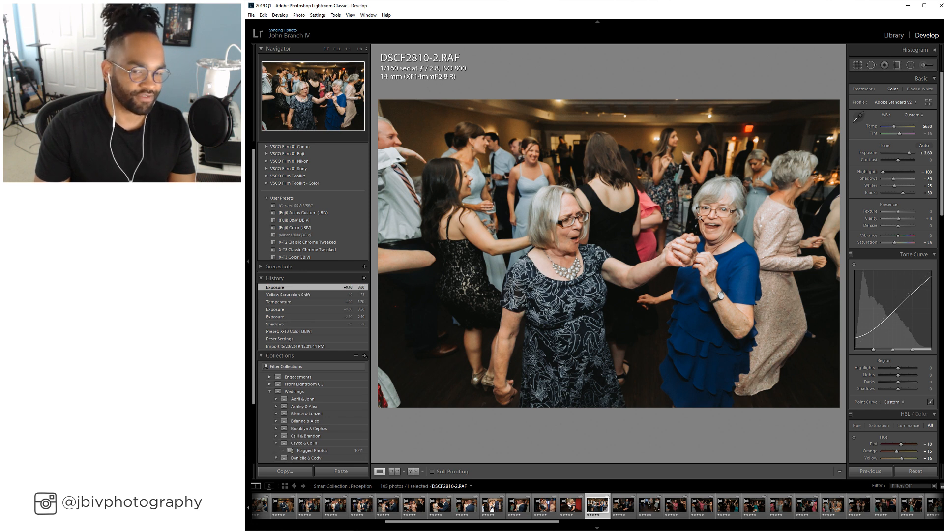
Copy the develop settings of the edited photo 34 from the Reception grid, keeping the preselected settings.
{"action": "left_click", "coordinate": [887, 38]}
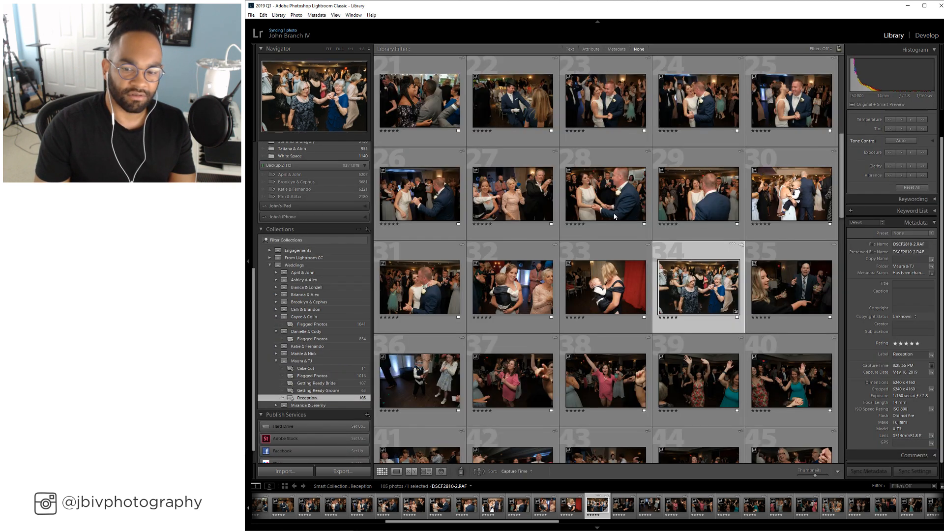
{"action": "right_click", "coordinate": [685, 175]}
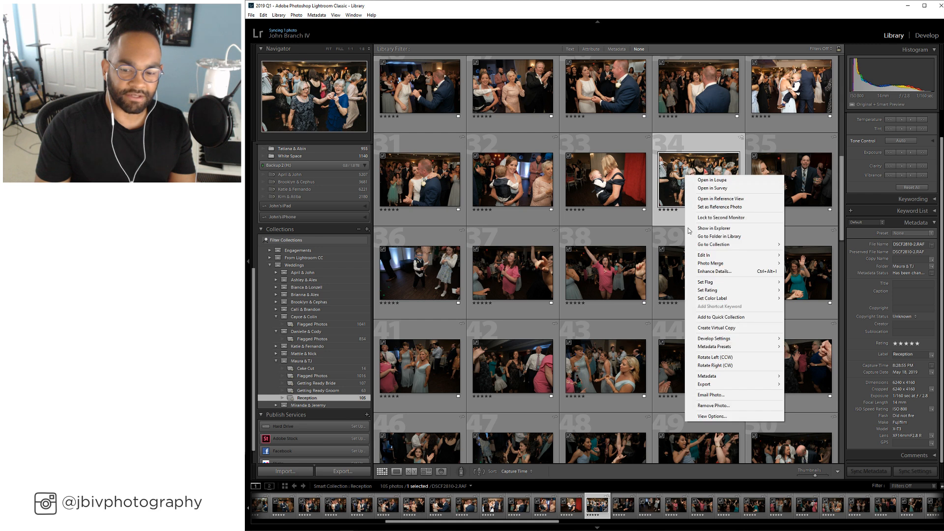
{"action": "mouse_move", "coordinate": [715, 339]}
{"action": "left_click", "coordinate": [811, 358]}
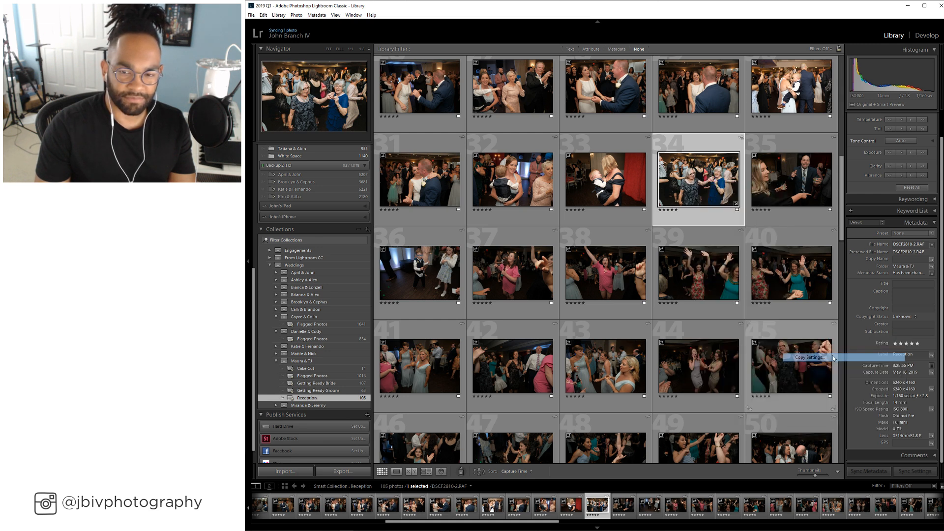
{"action": "left_click", "coordinate": [909, 475]}
Paste the copied develop settings onto Reception photos 34 through 105.
{"action": "scroll", "coordinate": [648, 298], "scroll_direction": "down", "scroll_amount": 15}
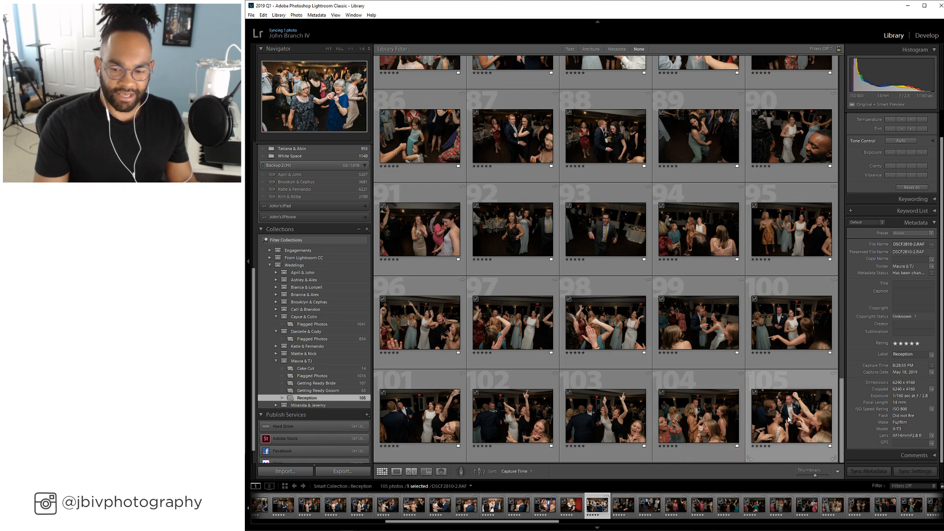
{"action": "left_click", "coordinate": [792, 415], "text": "shift"}
{"action": "right_click", "coordinate": [582, 229]}
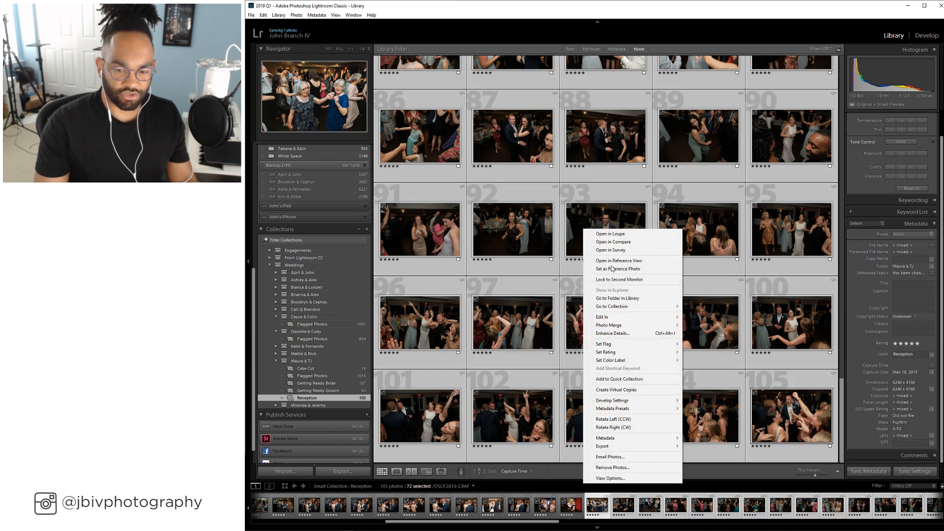
{"action": "mouse_move", "coordinate": [652, 403]}
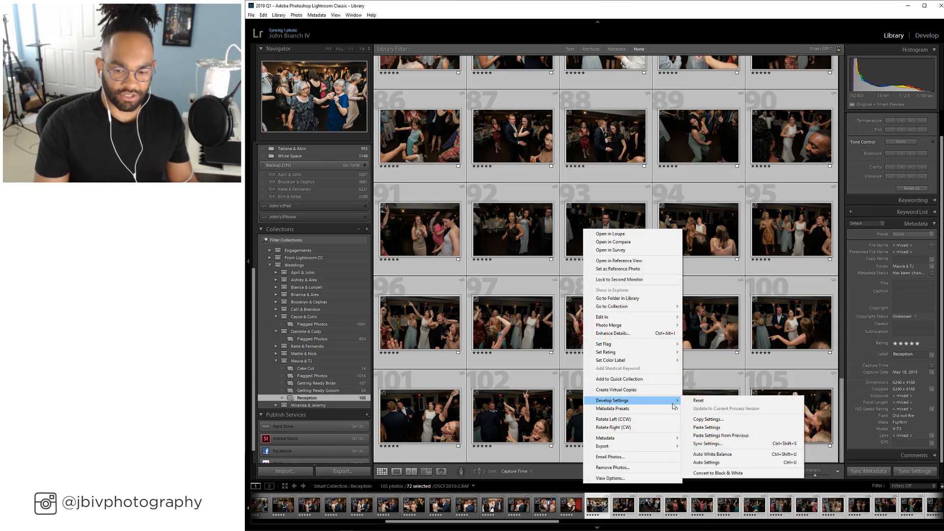
{"action": "left_click", "coordinate": [723, 424]}
Check the pasted edits against photo 34, try a stronger Tint on it, and return the Tint to its former value.
{"action": "scroll", "coordinate": [626, 345], "scroll_direction": "up", "scroll_amount": 10}
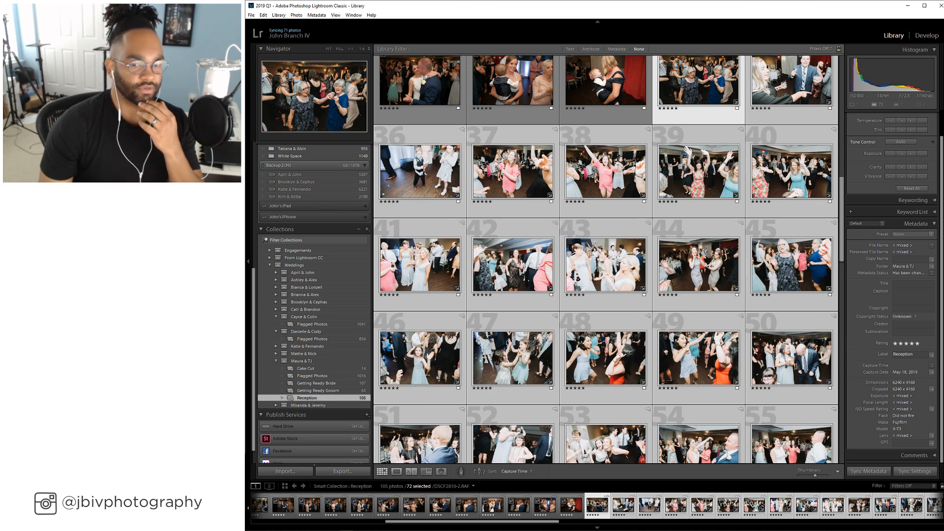
{"action": "scroll", "coordinate": [605, 317], "scroll_direction": "up", "scroll_amount": 4}
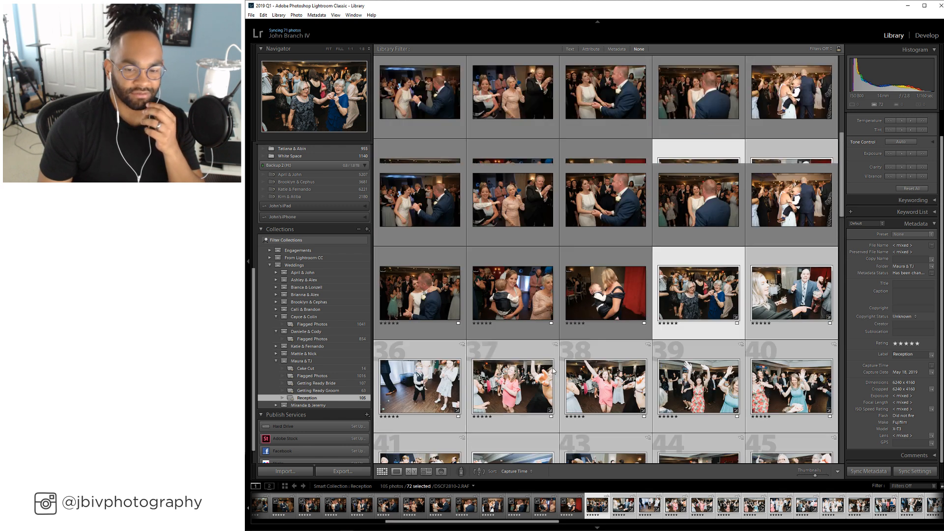
{"action": "left_click", "coordinate": [605, 317]}
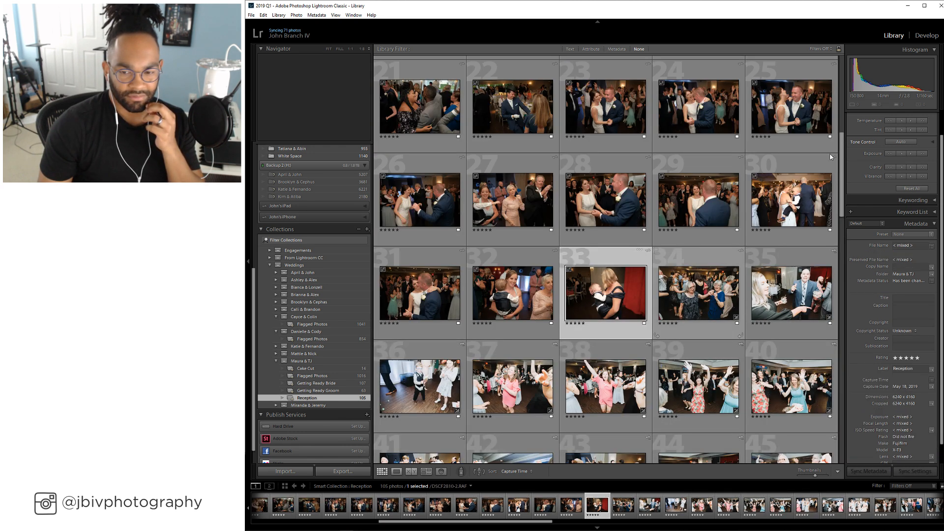
{"action": "left_click", "coordinate": [694, 297]}
{"action": "key", "text": "d"}
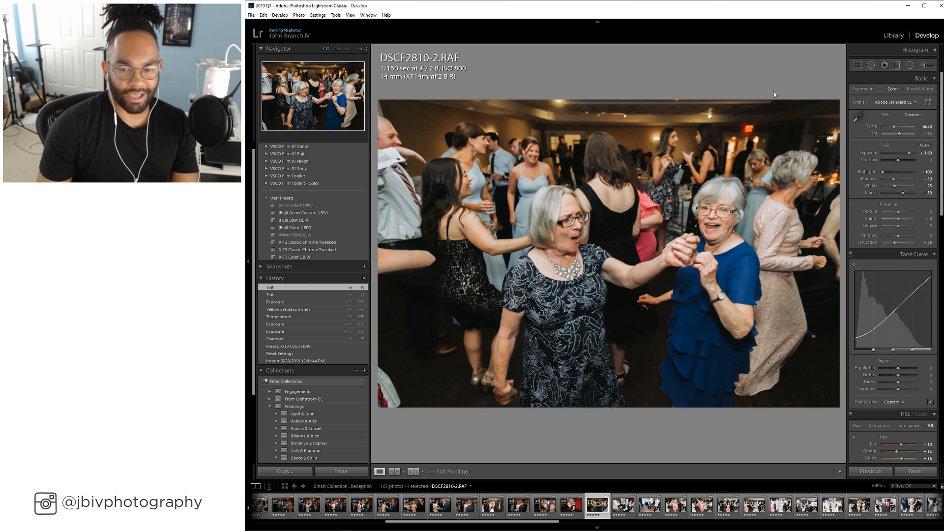
{"action": "left_click", "coordinate": [891, 37]}
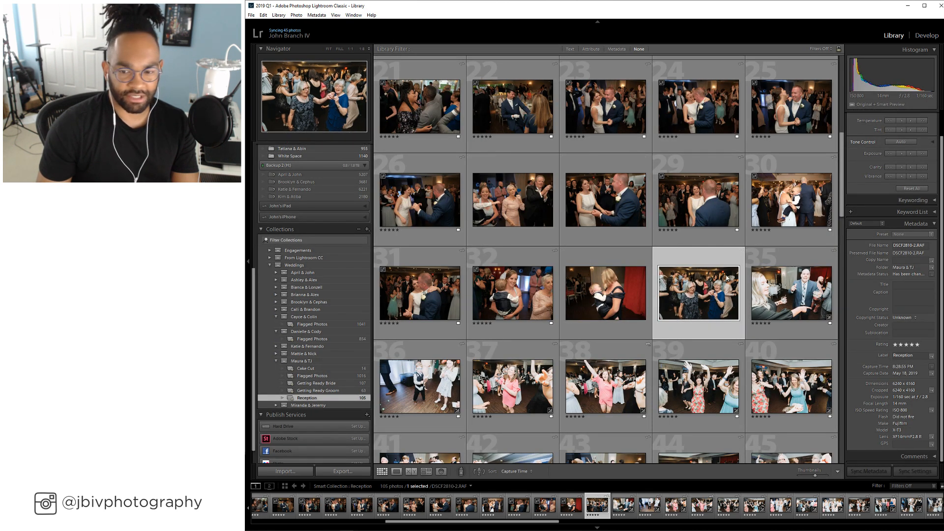
On photo 35, the man in the blue suit holding a drink, set Exposure to +2.50 and Tint to +26.
{"action": "left_click", "coordinate": [798, 269]}
{"action": "key", "text": "d"}
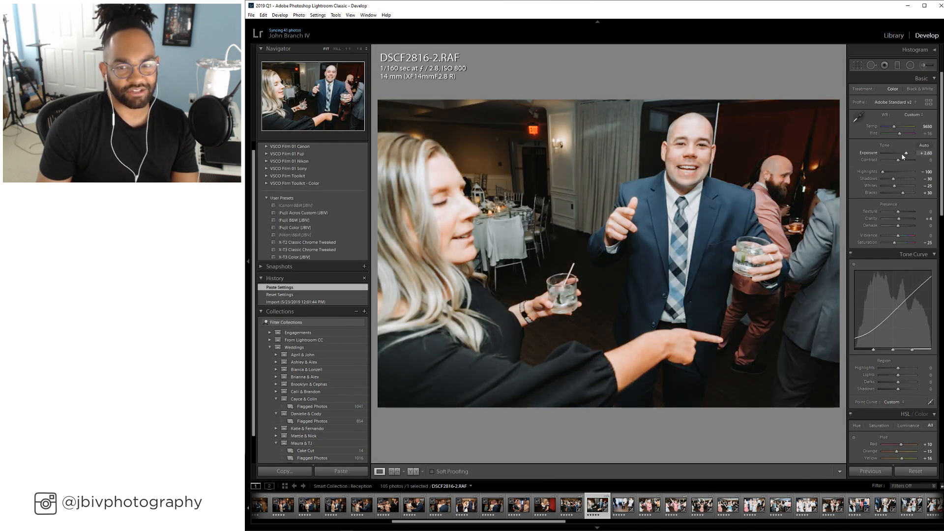
{"action": "key", "text": "Up"}
{"action": "key", "text": "Up"}
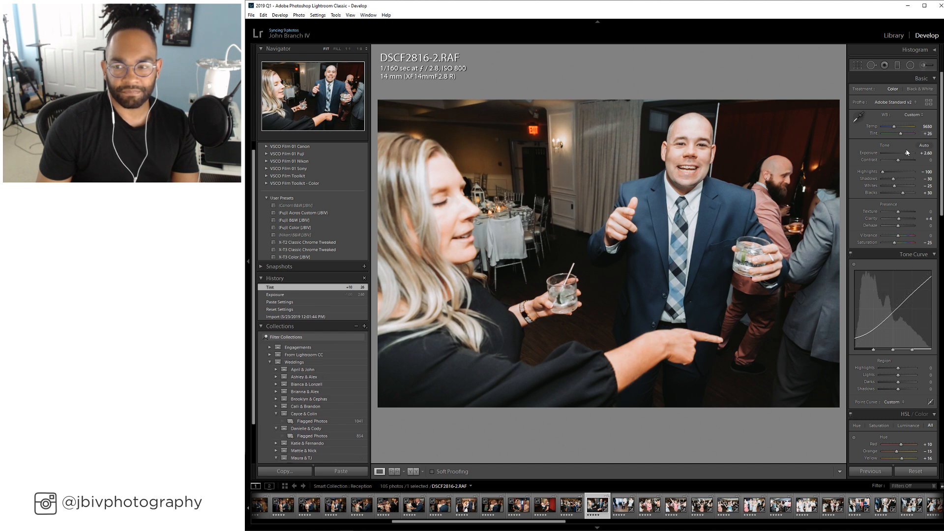
{"action": "key", "text": "Down"}
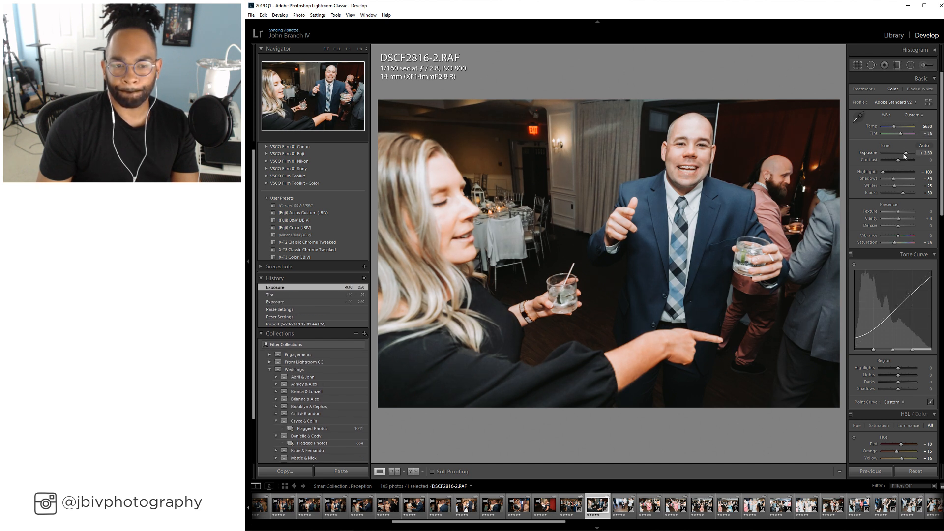
Copy the develop settings of photo 35, keeping the preselected settings and leaving out crop, transform, effects, spot removal and local adjustments.
{"action": "left_click", "coordinate": [894, 36]}
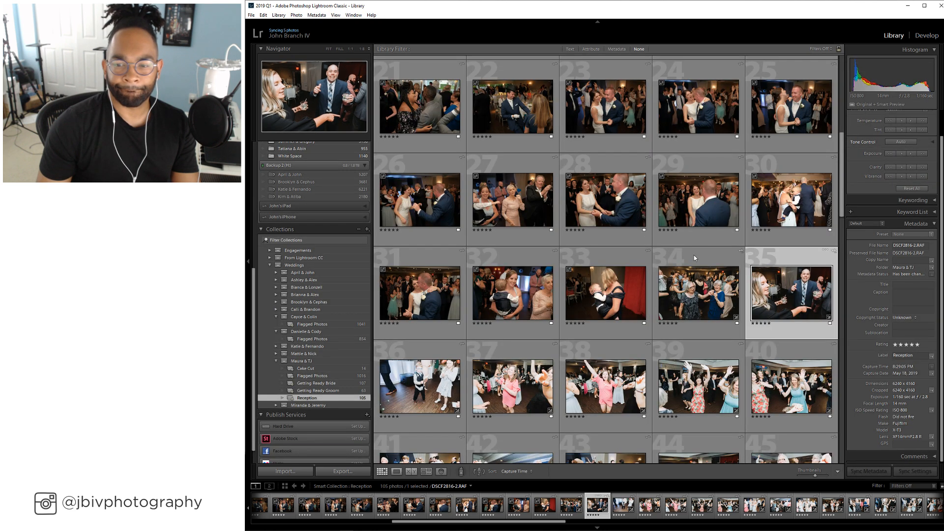
{"action": "right_click", "coordinate": [768, 279]}
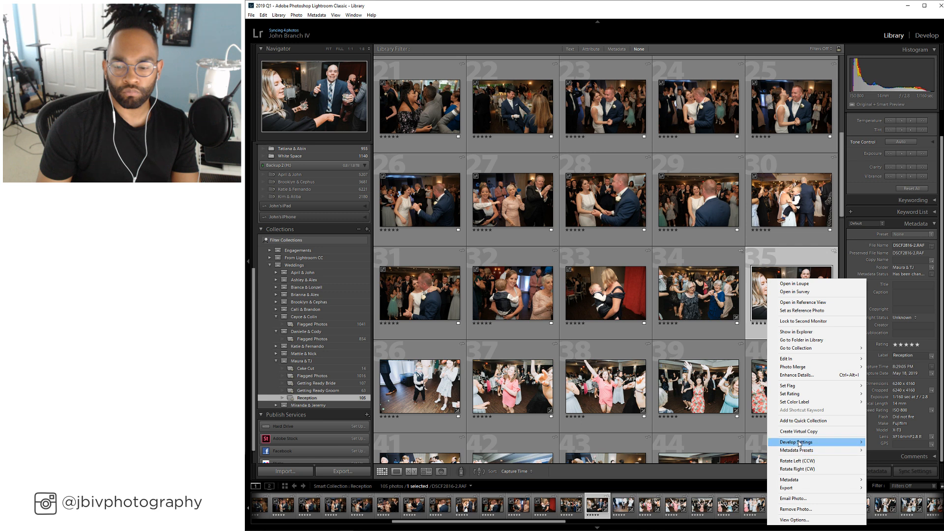
{"action": "mouse_move", "coordinate": [811, 442]}
{"action": "left_click", "coordinate": [903, 372]}
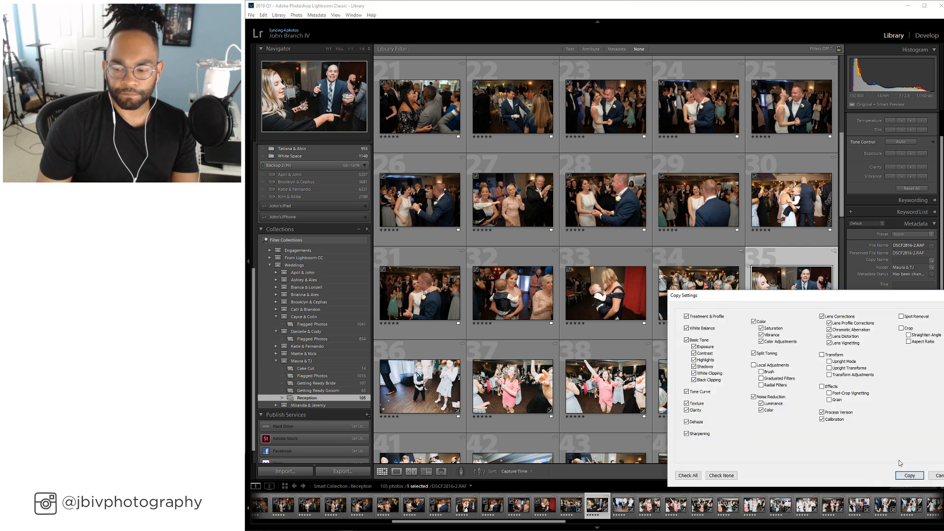
{"action": "left_click", "coordinate": [909, 476]}
{"action": "scroll", "coordinate": [621, 353], "scroll_direction": "down", "scroll_amount": 15}
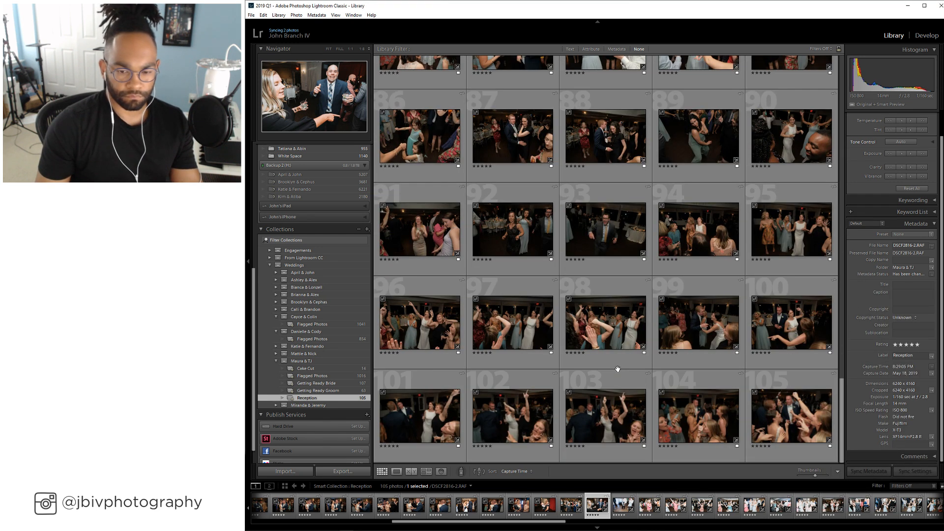
Paste the copied develop settings onto Reception photos 35 through 105 and look over the edited thumbnails.
{"action": "left_click", "coordinate": [758, 426], "text": "shift"}
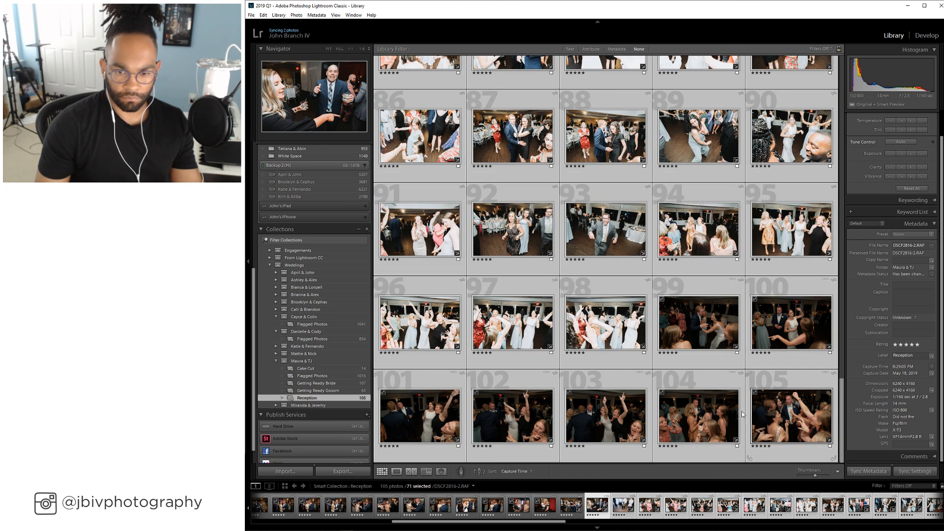
{"action": "right_click", "coordinate": [606, 306]}
{"action": "mouse_move", "coordinate": [645, 224]}
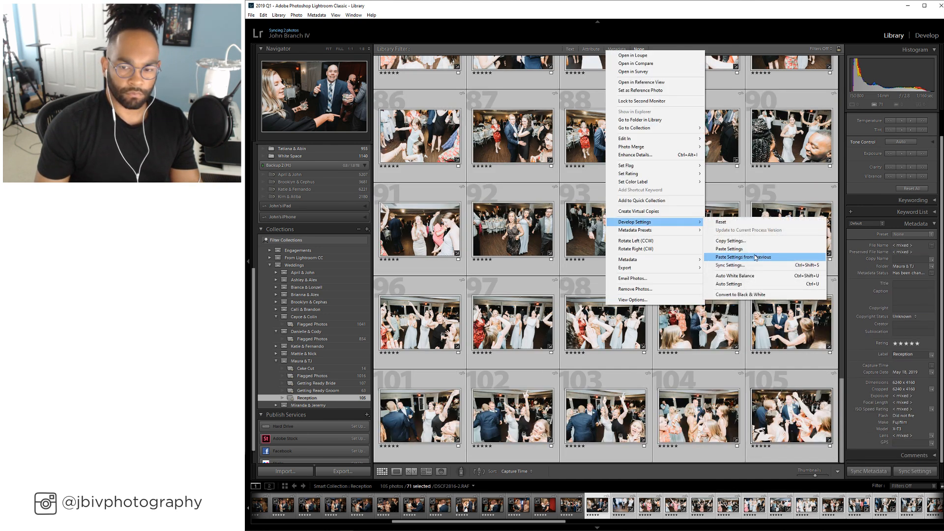
{"action": "left_click", "coordinate": [756, 250]}
{"action": "scroll", "coordinate": [657, 323], "scroll_direction": "up", "scroll_amount": 5}
{"action": "scroll", "coordinate": [657, 324], "scroll_direction": "up", "scroll_amount": 8}
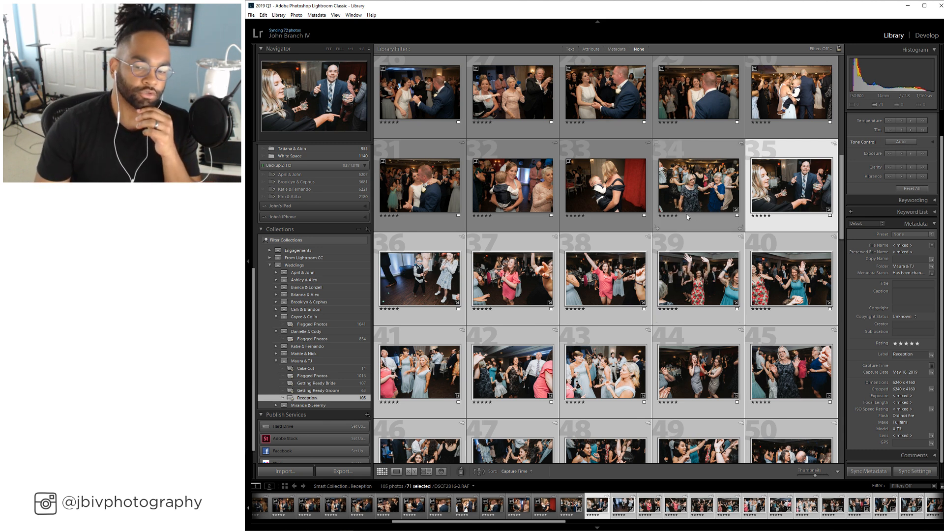
{"action": "scroll", "coordinate": [680, 216], "scroll_direction": "down", "scroll_amount": 6}
{"action": "scroll", "coordinate": [680, 216], "scroll_direction": "up", "scroll_amount": 6}
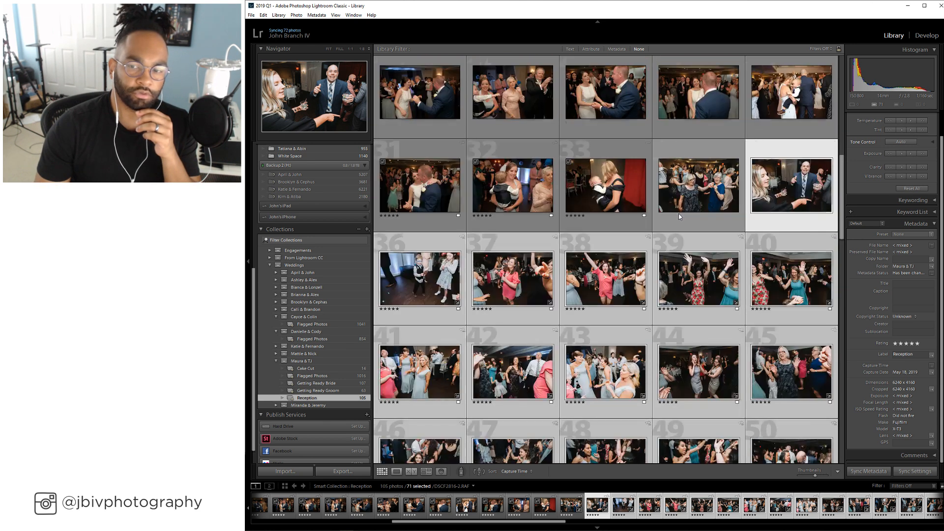
On DSCF2820-2.RAF, the boy in blue glasses beside a girl, set Exposure to +2.20 in Develop.
{"action": "key", "text": "d"}
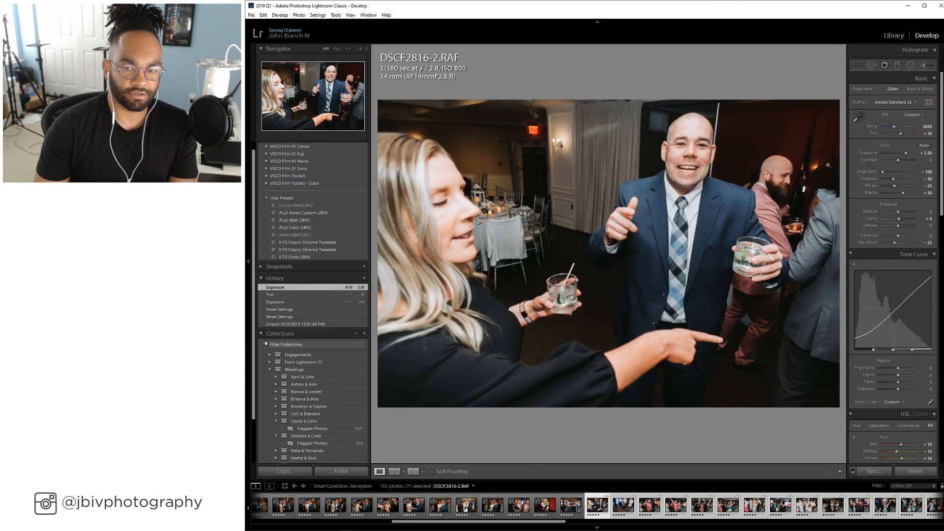
{"action": "key", "text": "Right"}
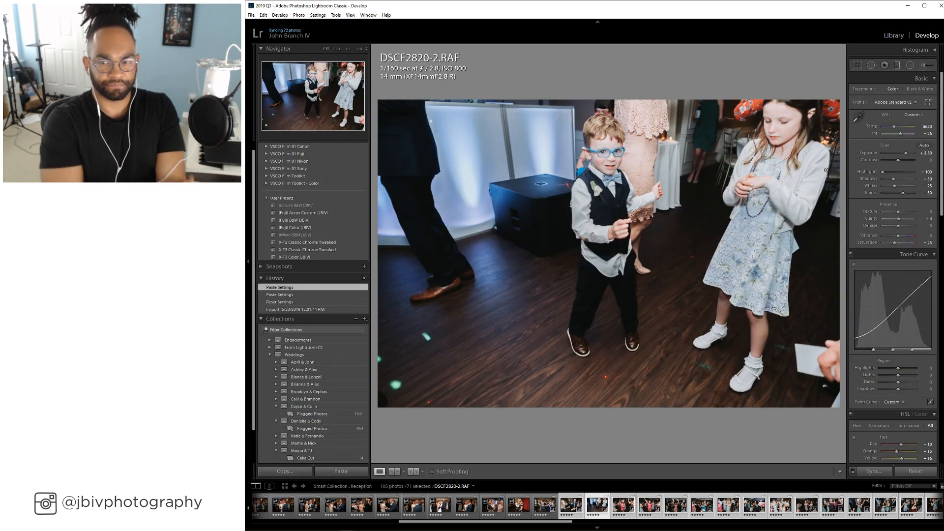
{"action": "left_click_drag", "start_coordinate": [905, 154], "coordinate": [902, 156]}
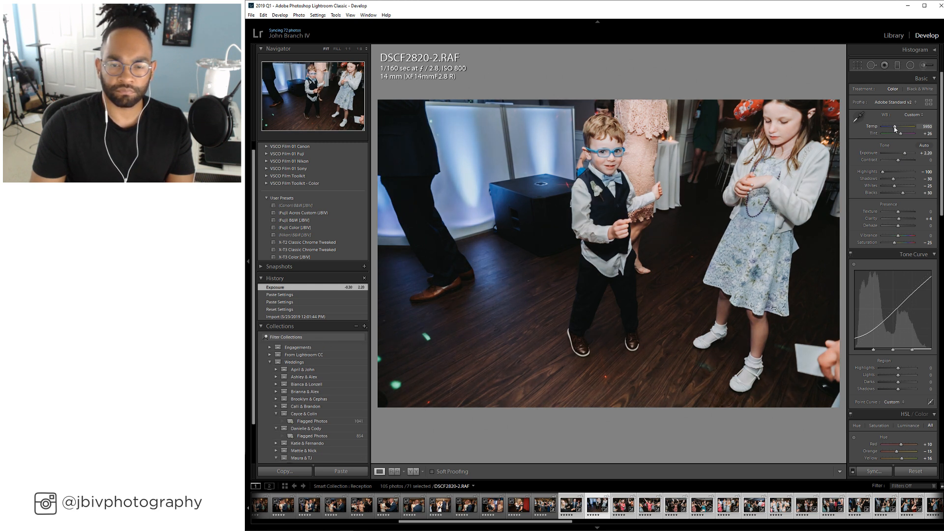
Compare the two similar frames of the woman in the pink dress and set the rating of DSCF2825-2.RAF to 0.
{"action": "key", "text": "Right"}
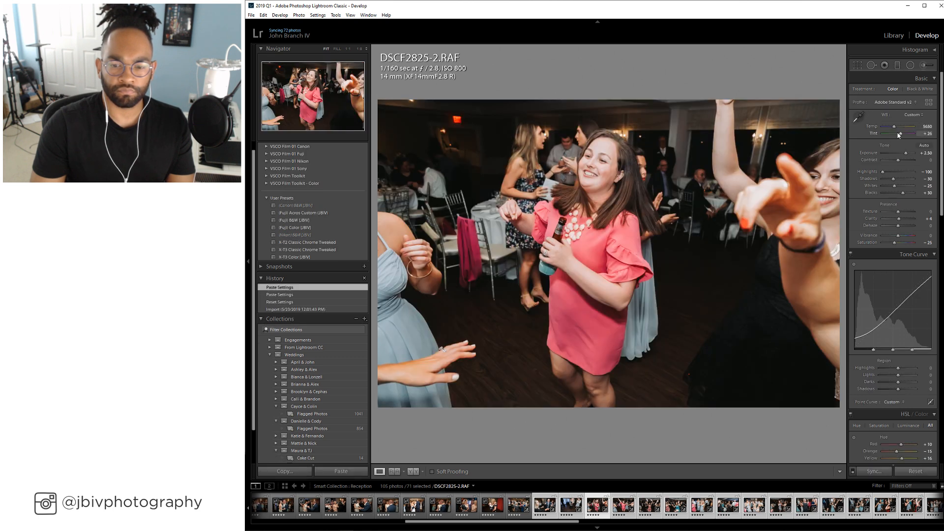
{"action": "key", "text": "Right"}
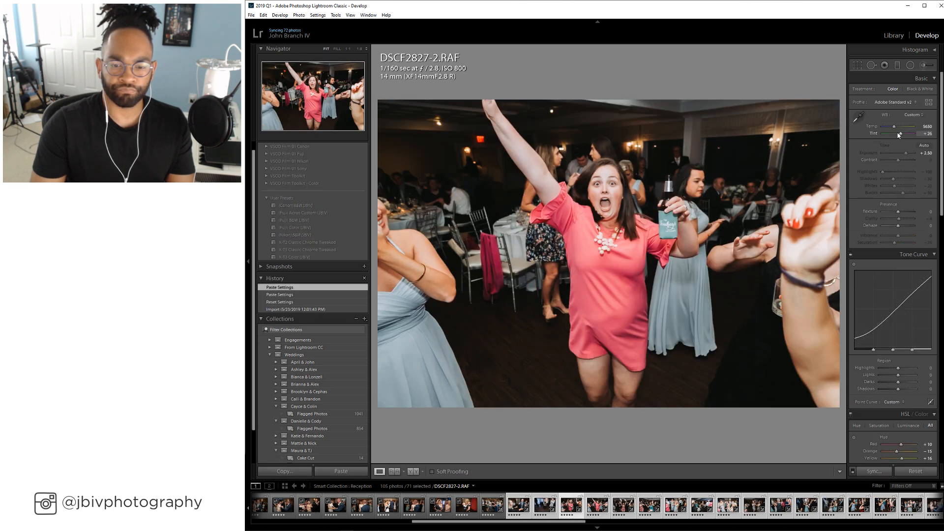
{"action": "key", "text": "Right"}
{"action": "key", "text": "0"}
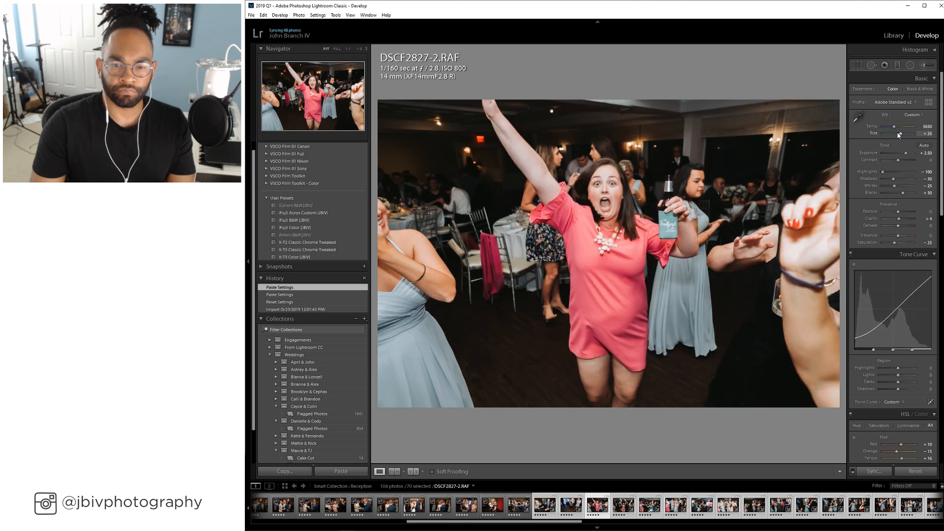
{"action": "key", "text": "Right"}
{"action": "key", "text": "Left"}
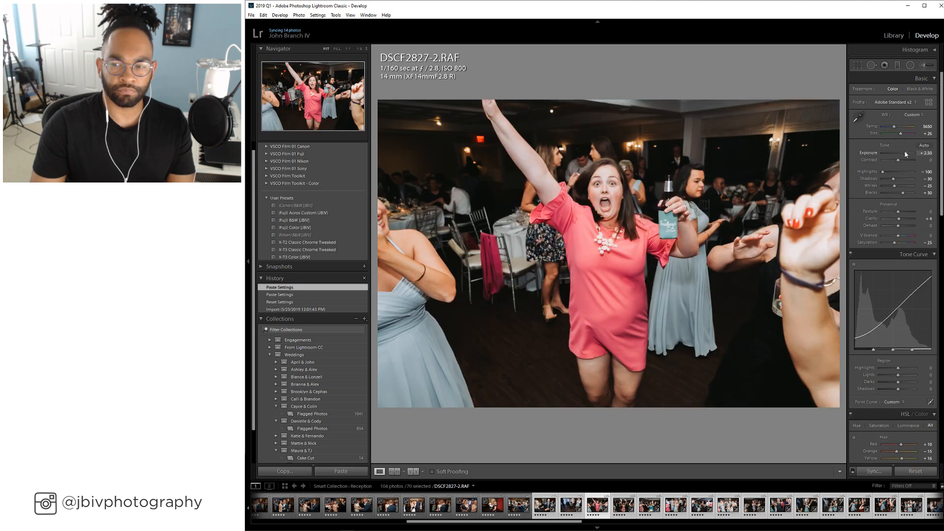
Review the following dance photos and lower Exposure to +2.10 on DSCF2842-2.RAF, the smiling blonde woman in a pale blue dress.
{"action": "key", "text": "Right"}
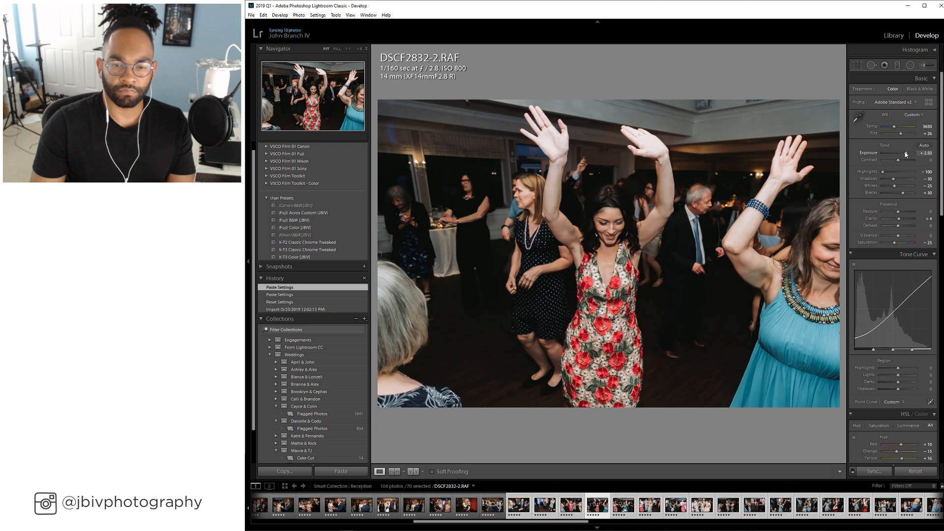
{"action": "key", "text": "Right"}
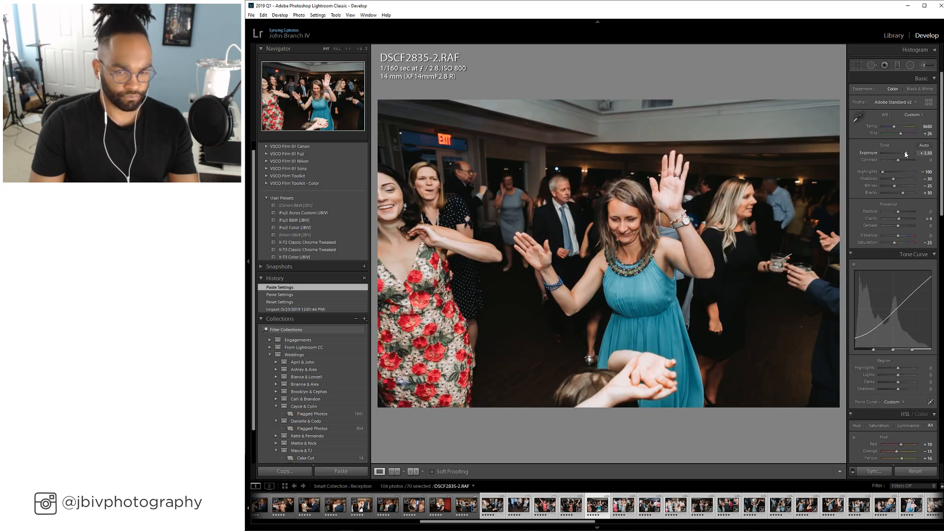
{"action": "key", "text": "Right"}
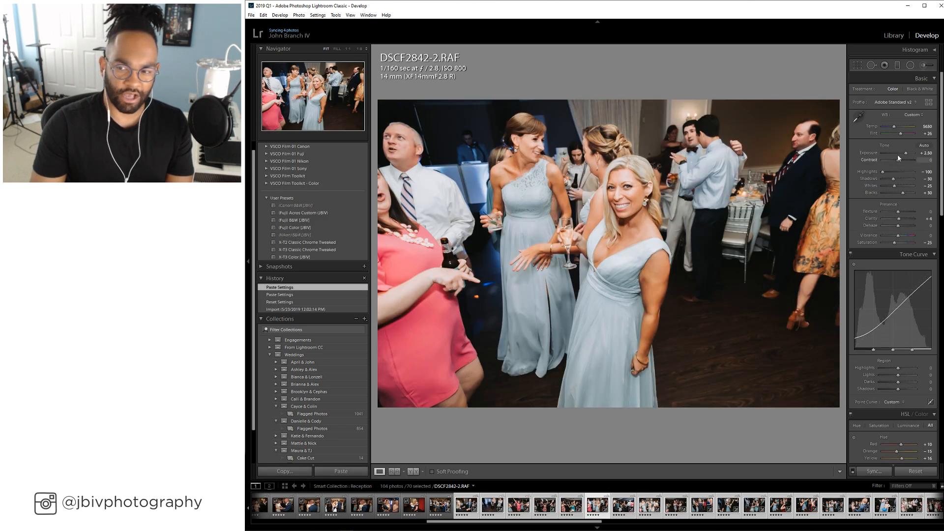
{"action": "key", "text": "Down"}
{"action": "key", "text": "Down"}
{"action": "key", "text": "Down"}
{"action": "key", "text": "Down"}
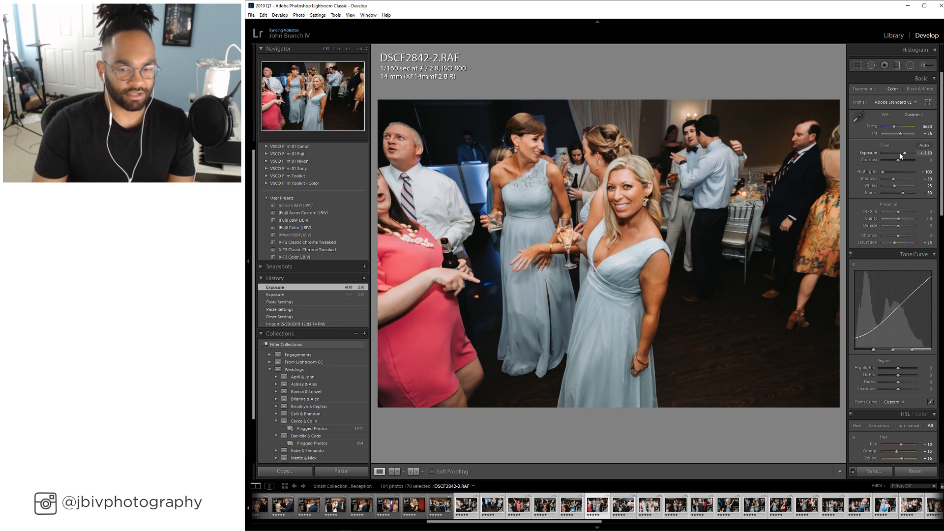
On DSCF2847-2.RAF, the bridesmaids holding drinks, lower Exposure to +1.90.
{"action": "key", "text": "Right"}
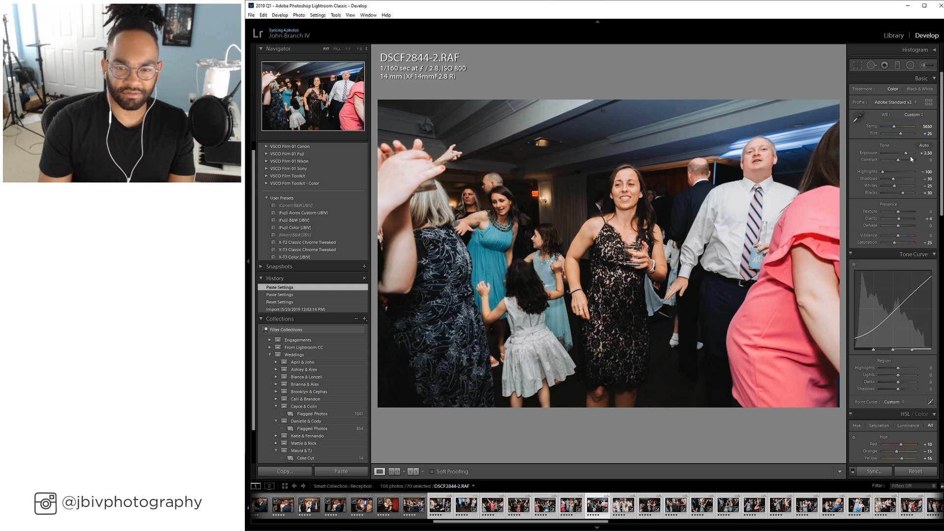
{"action": "key", "text": "Right"}
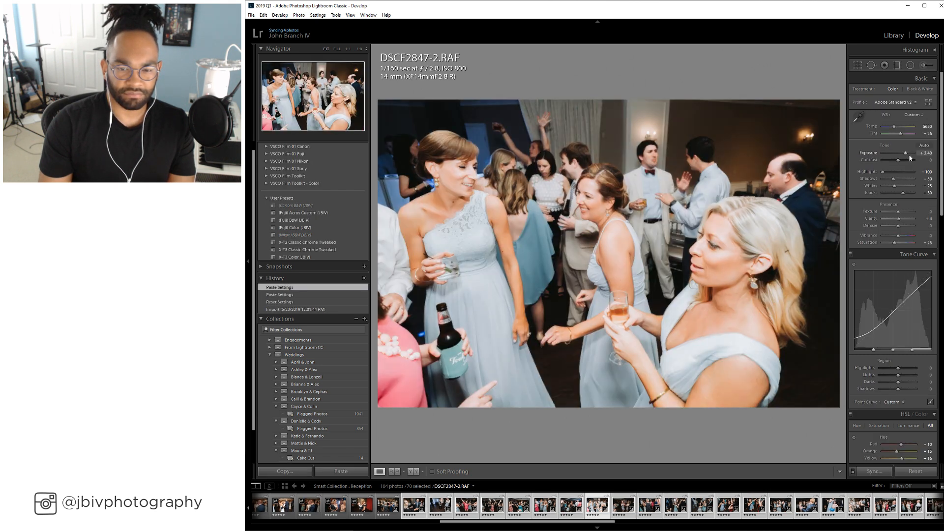
{"action": "key", "text": "Down"}
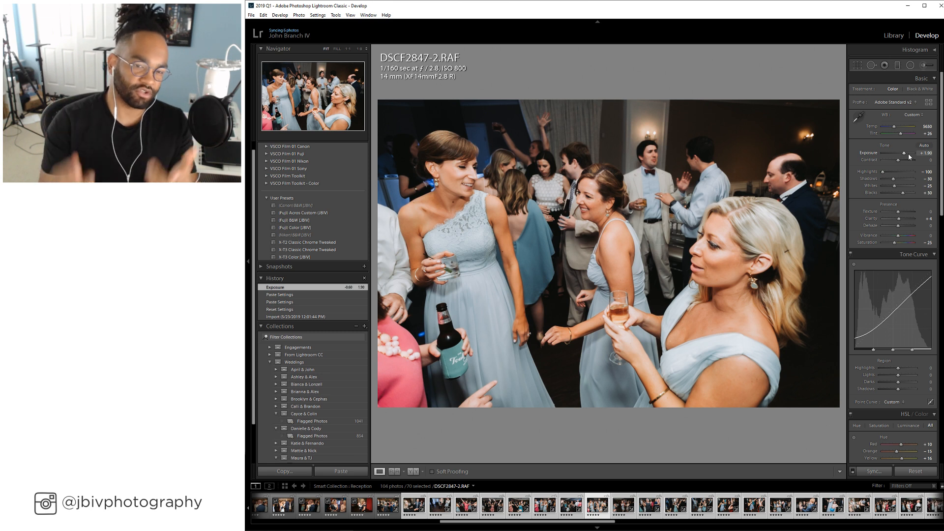
On DSCF2857-2.RAF, the woman with glasses and raised hands, set Contrast to -5 and Exposure to +2.40.
{"action": "key", "text": "Right"}
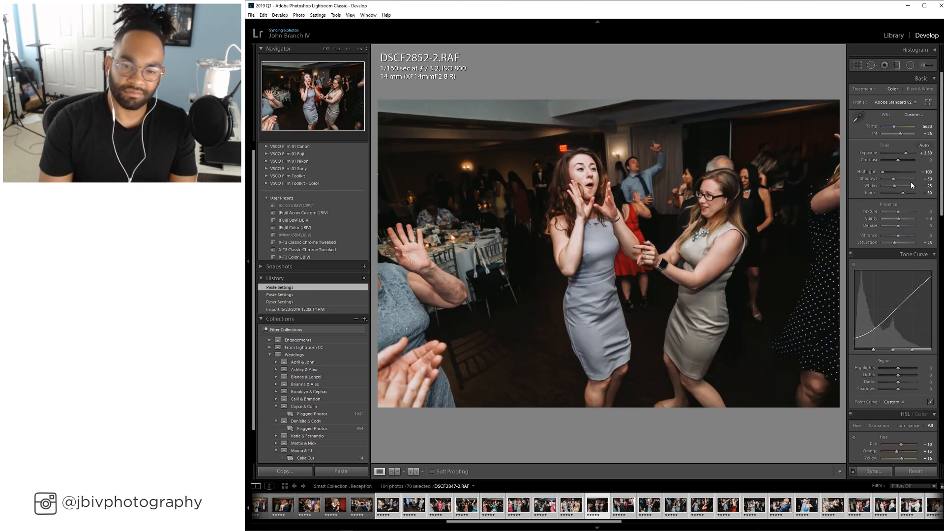
{"action": "key", "text": "Up"}
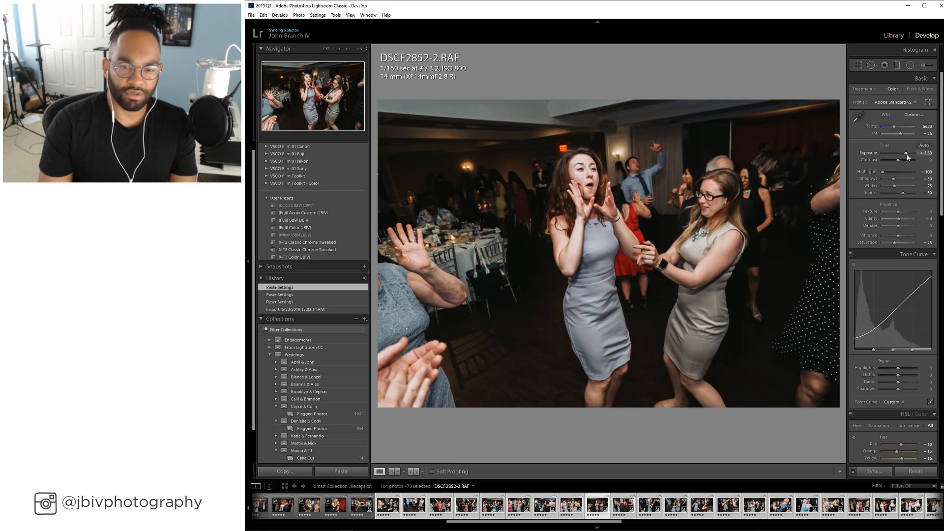
{"action": "key", "text": "Right"}
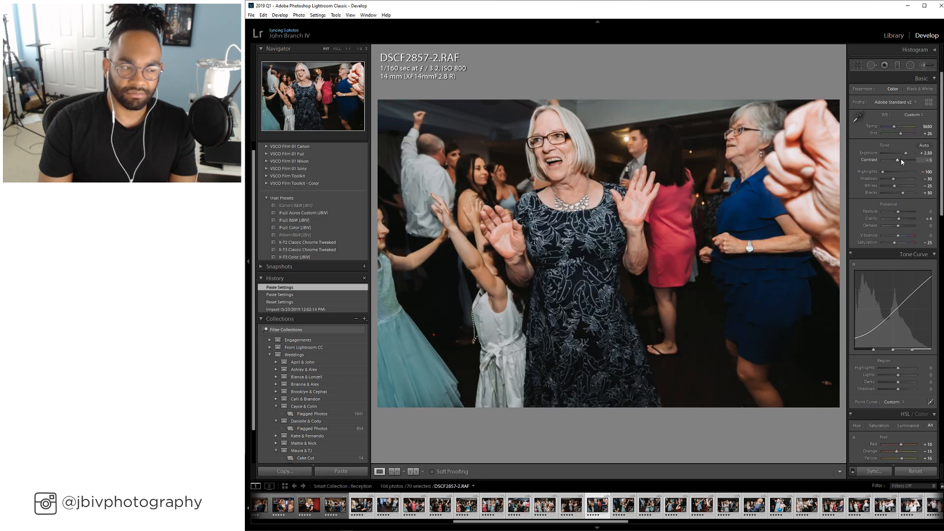
{"action": "key", "text": "Down"}
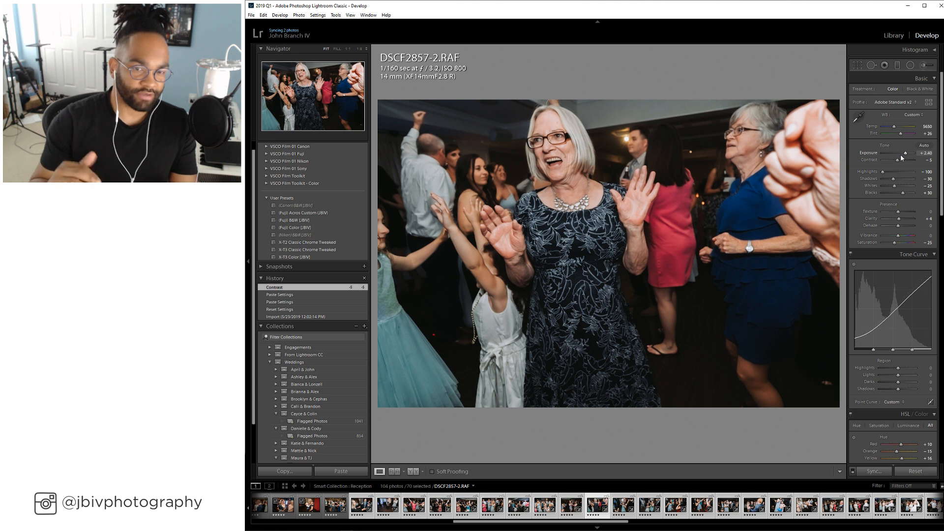
Review the dance photos from DSCF2860-2.RAF to DSCF2873-2.RAF and set the rating of DSCF2871-2.RAF to 0.
{"action": "key", "text": "Right"}
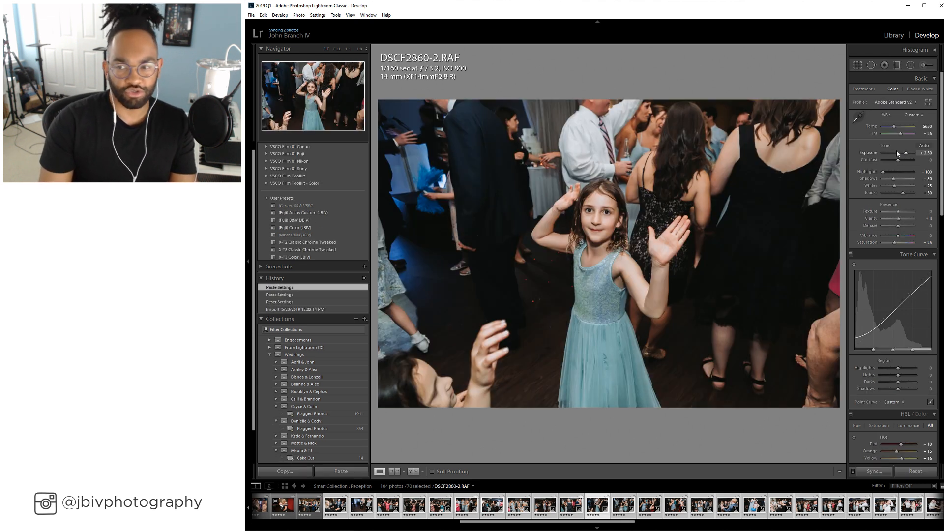
{"action": "key", "text": "Right"}
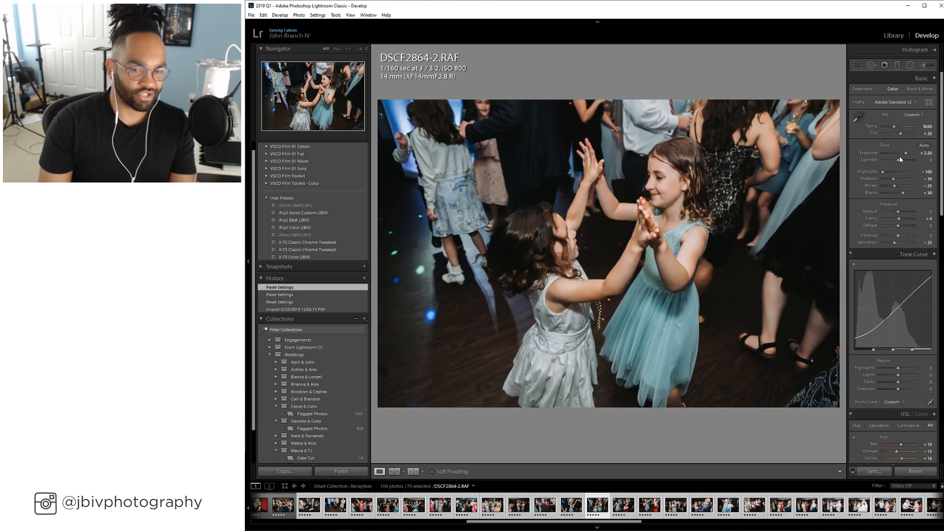
{"action": "key", "text": "Right"}
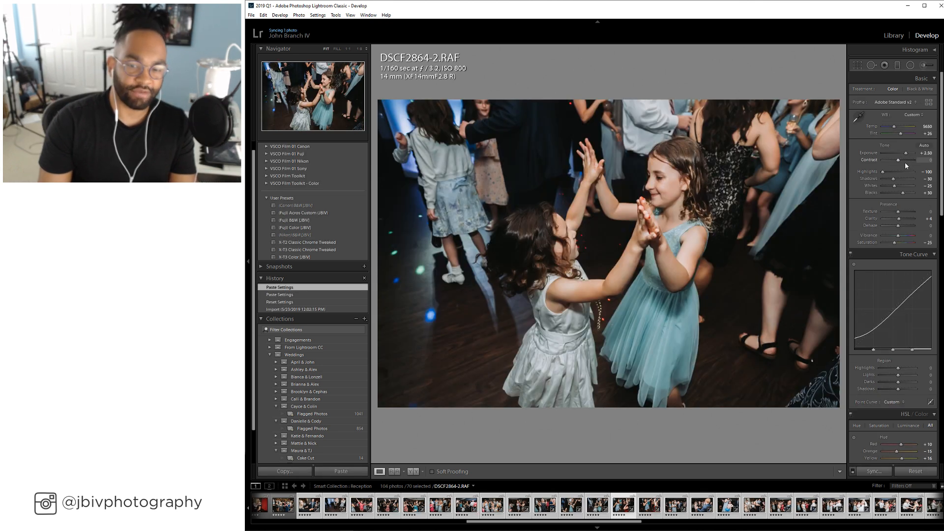
{"action": "key", "text": "Right"}
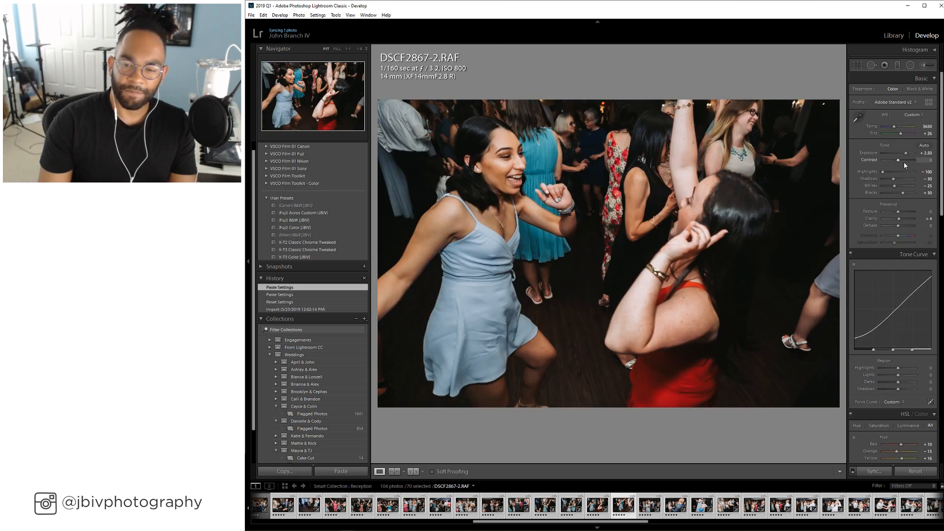
{"action": "key", "text": "Right"}
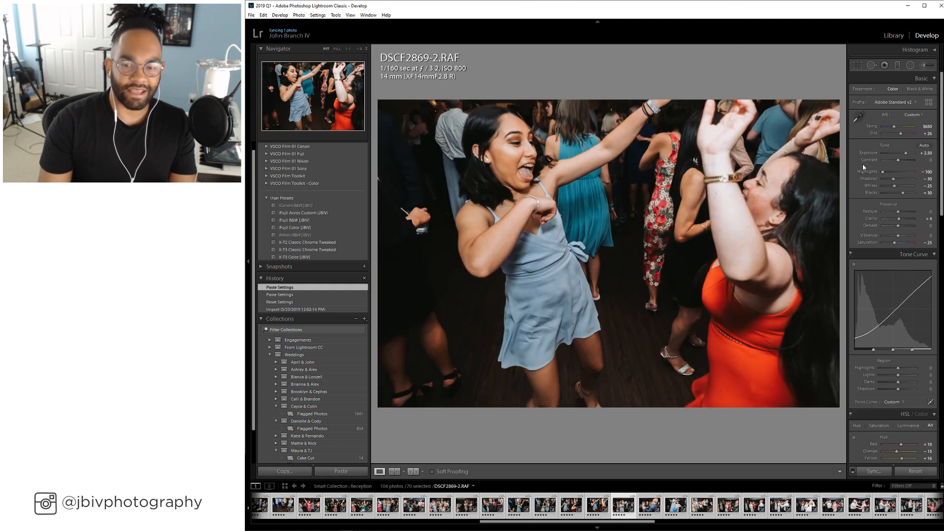
{"action": "key", "text": "Right"}
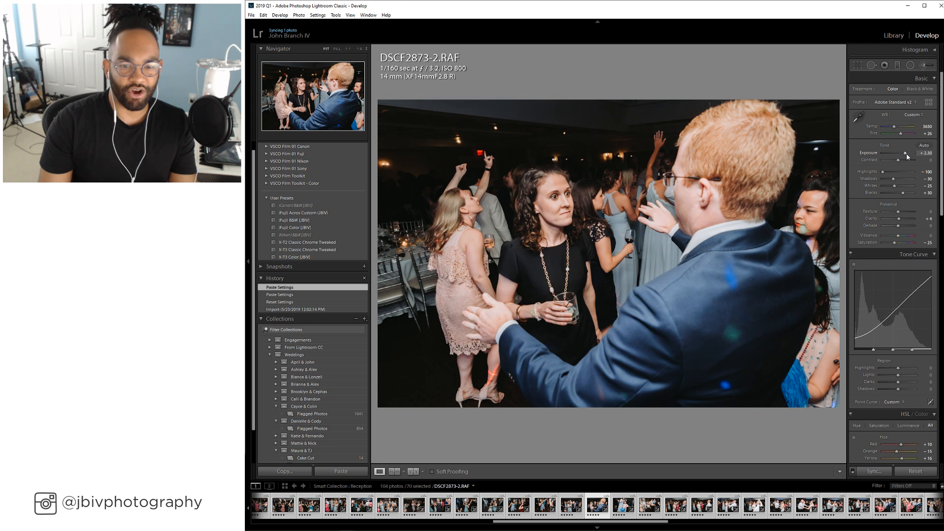
{"action": "key", "text": "Left"}
{"action": "key", "text": "0"}
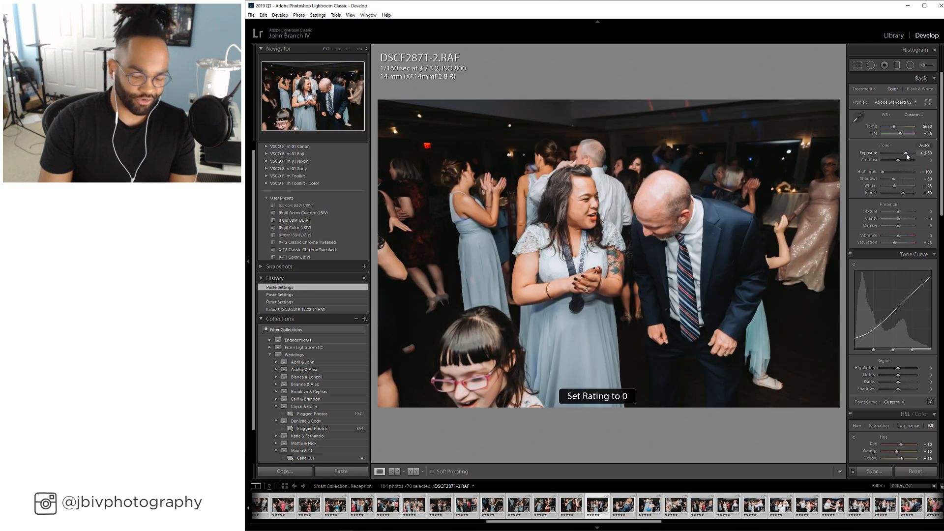
Apply the (Fuji) B&W [JBIV] preset to DSCF2879-2.RAF, the two women posing together, and raise its Exposure to about +1.20.
{"action": "key", "text": "Right"}
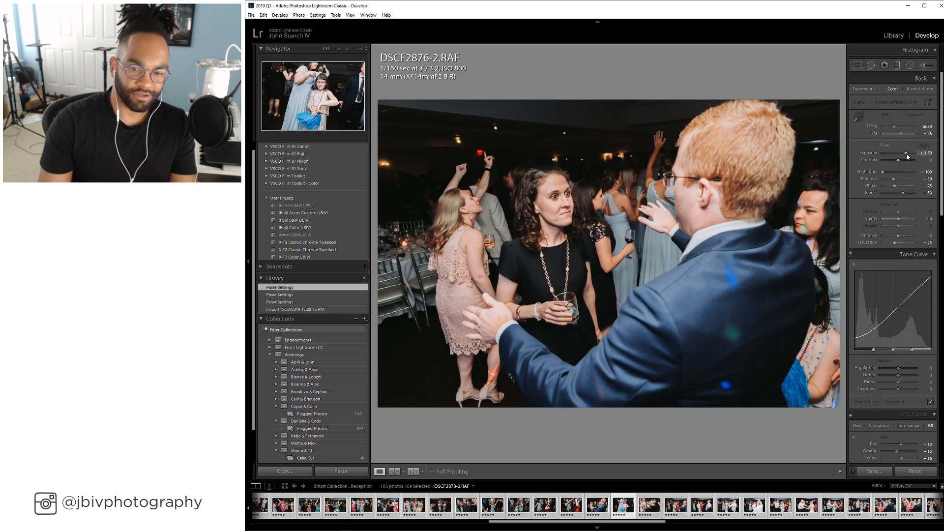
{"action": "key", "text": "Right"}
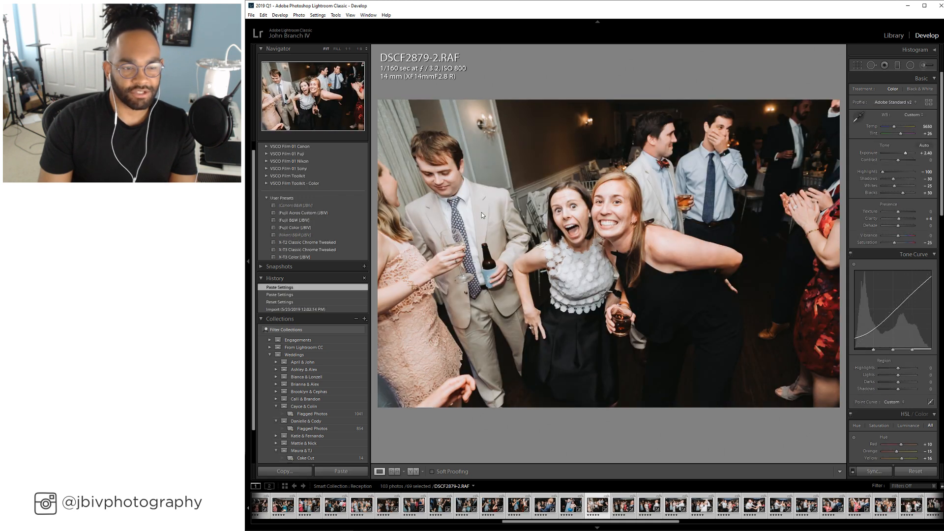
{"action": "left_click", "coordinate": [325, 220]}
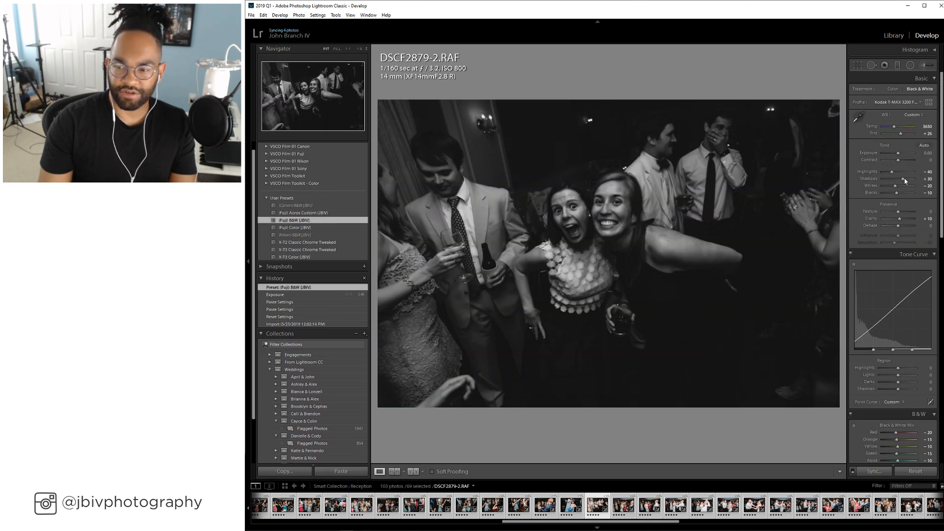
{"action": "left_click_drag", "start_coordinate": [898, 153], "coordinate": [902, 156]}
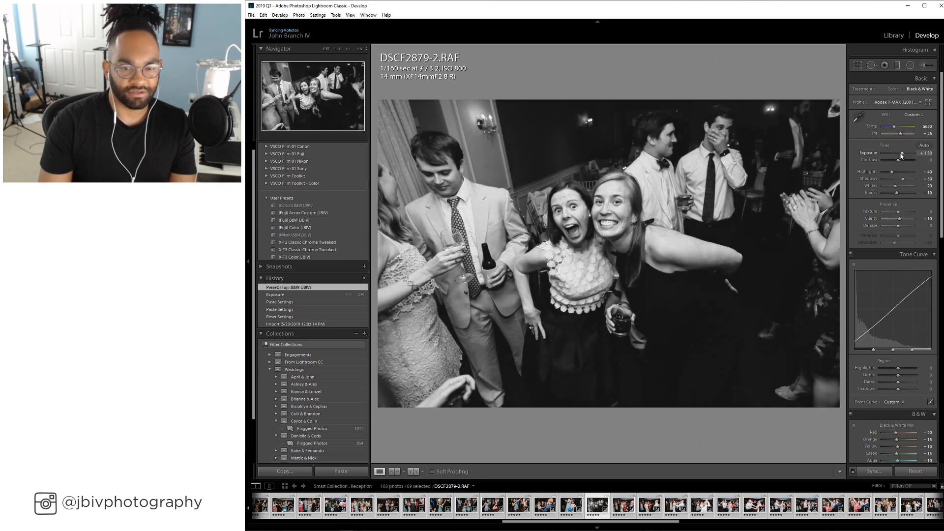
{"action": "key", "text": "Right"}
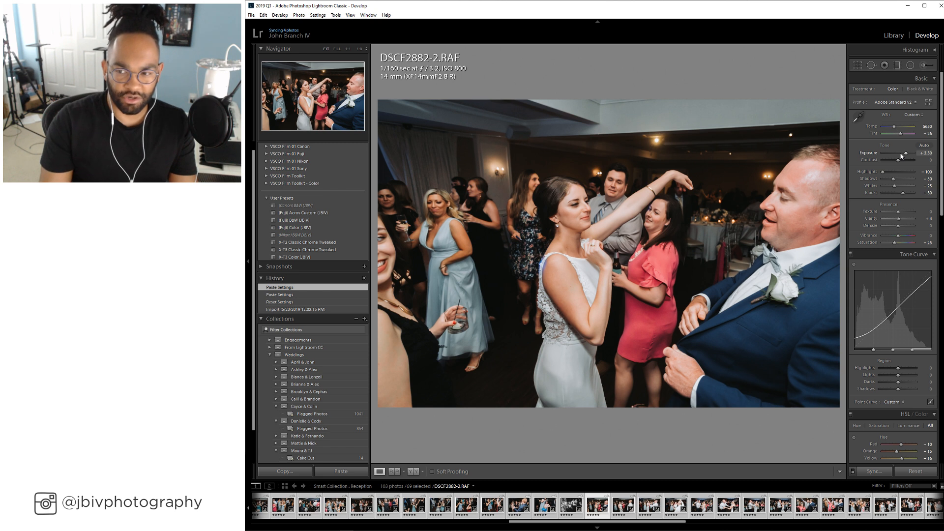
{"action": "key", "text": "Right"}
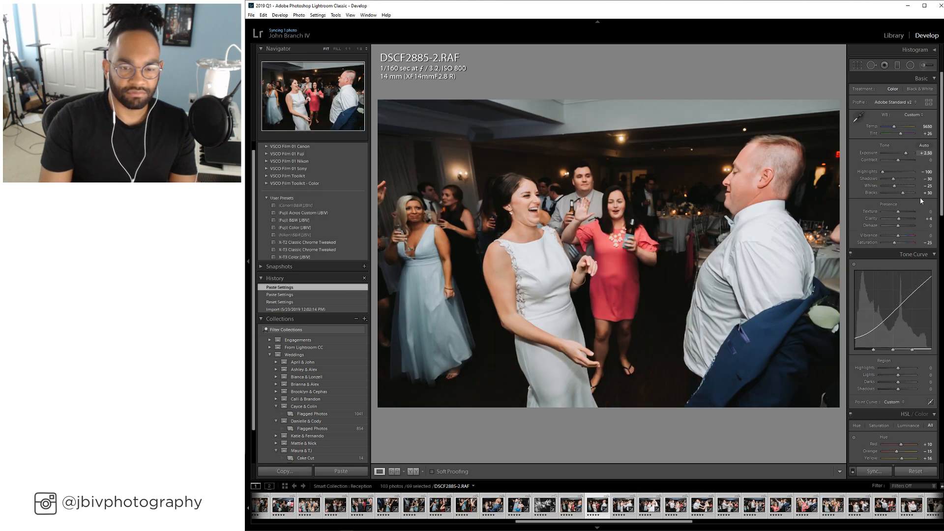
On DSCF2888-2.RAF, the bride dancing with a man in front of clapping guests, lower Exposure to +2.10.
{"action": "key", "text": "Right"}
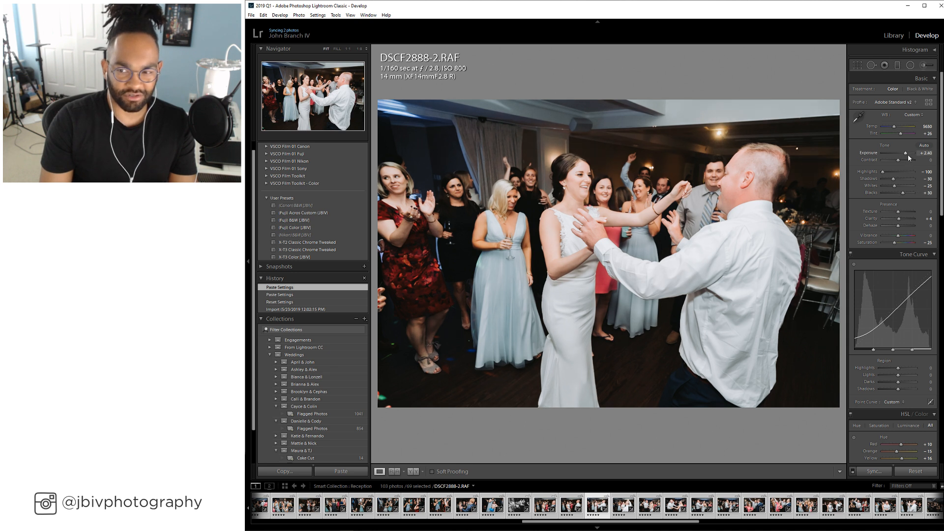
{"action": "key", "text": "Down"}
{"action": "key", "text": "Down"}
{"action": "key", "text": "Down"}
{"action": "key", "text": "Down"}
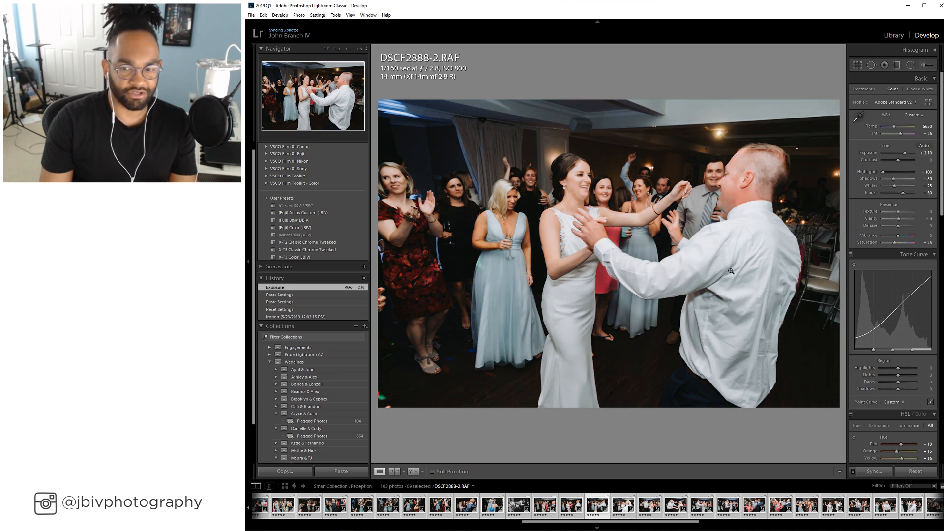
Apply the (Fuji) B&W [JBIV] preset to DSCF2892-2.RAF, then set Highlights to -50 and Exposure to about +0.80.
{"action": "key", "text": "Right"}
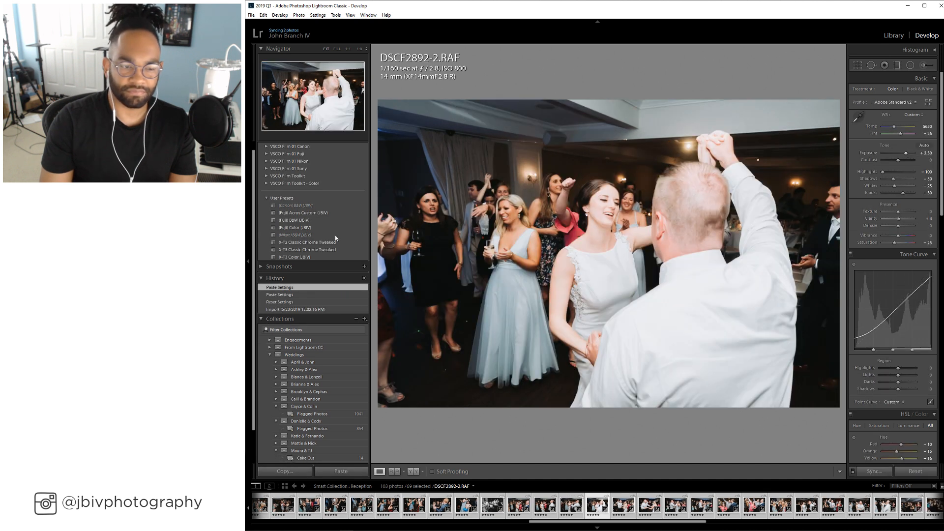
{"action": "left_click", "coordinate": [295, 220]}
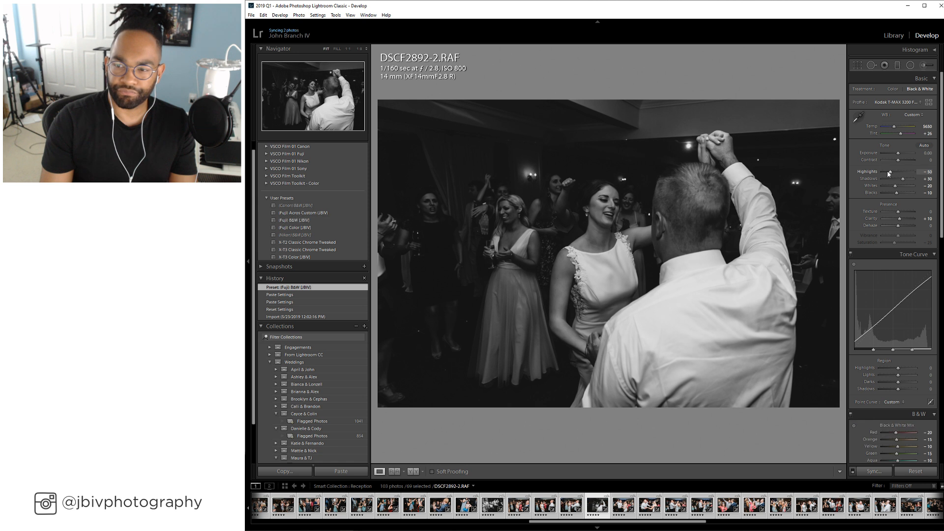
{"action": "key", "text": "Up"}
{"action": "key", "text": "Up"}
{"action": "key", "text": "Up"}
{"action": "key", "text": "Up"}
{"action": "key", "text": "Up"}
{"action": "key", "text": "Up"}
{"action": "key", "text": "Up"}
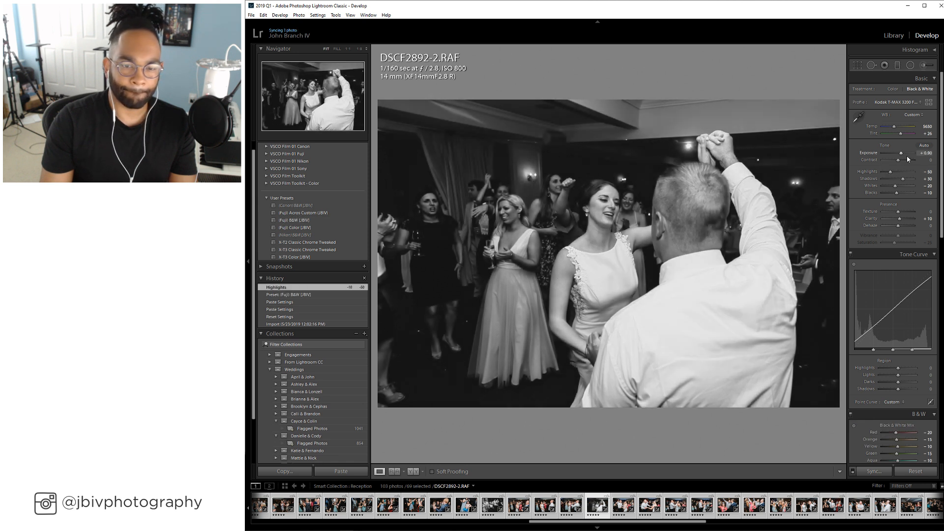
Lower Exposure to +2.20 on DSCF2896-2.RAF and to +2.10 on DSCF2900-2.RAF, the bride holding hands with the man in the bow tie.
{"action": "key", "text": "Right"}
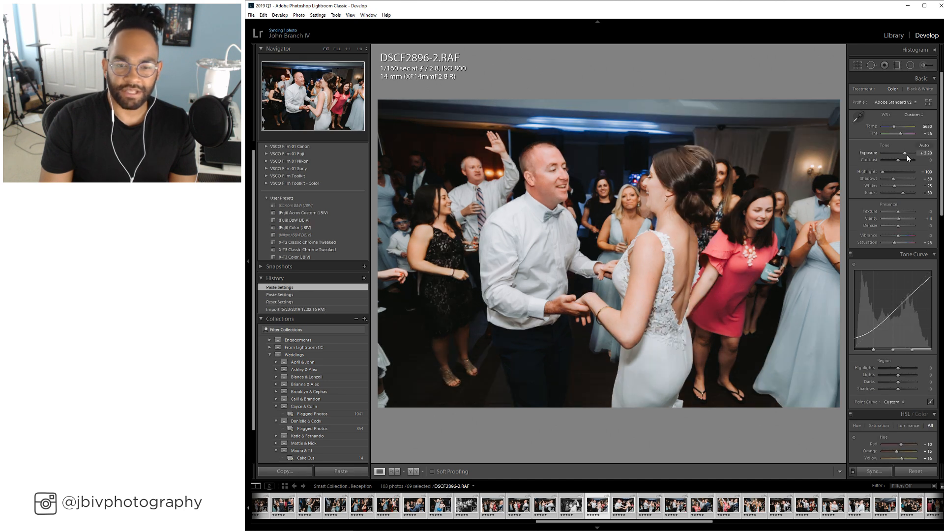
{"action": "key", "text": "Right"}
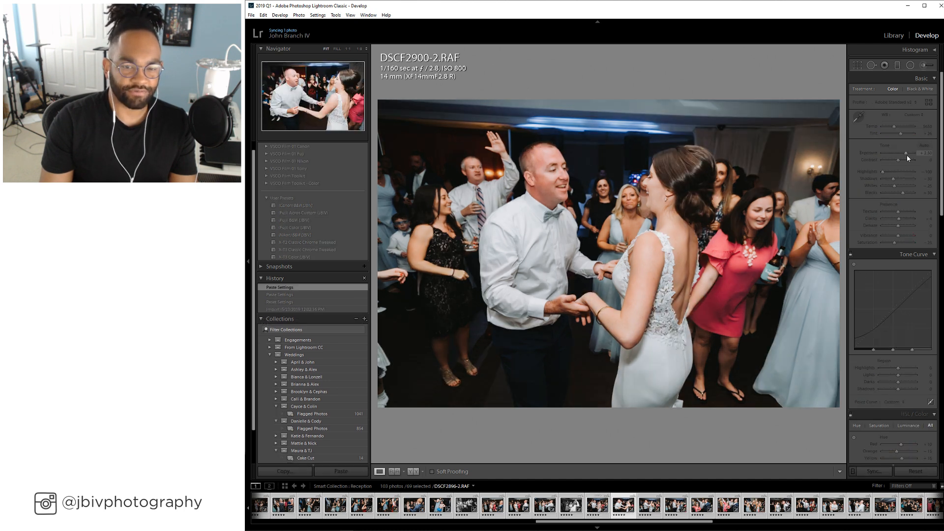
{"action": "key", "text": "Down"}
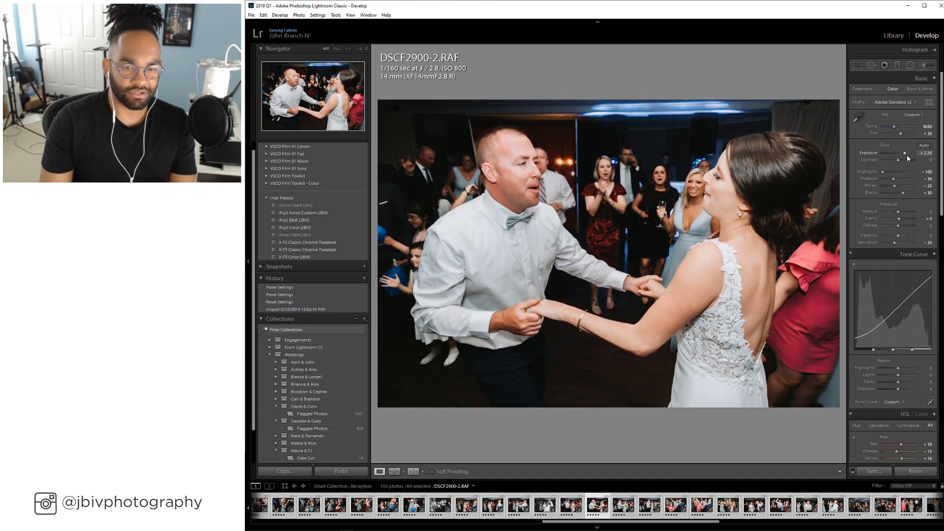
Apply the (Fuji) B&W [JBIV] preset to DSCF2907-2.RAF, then set Highlights to -50 and Exposure to about +1.20.
{"action": "key", "text": "Right"}
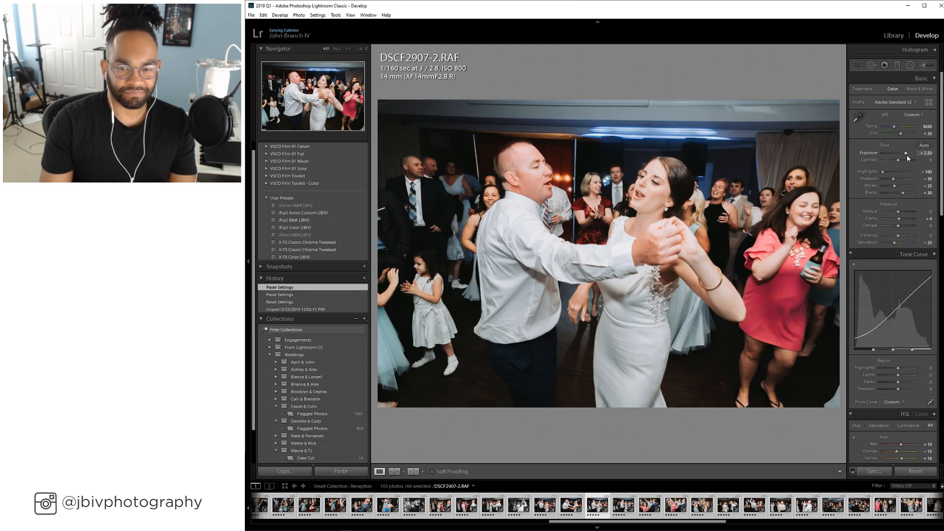
{"action": "left_click", "coordinate": [294, 220]}
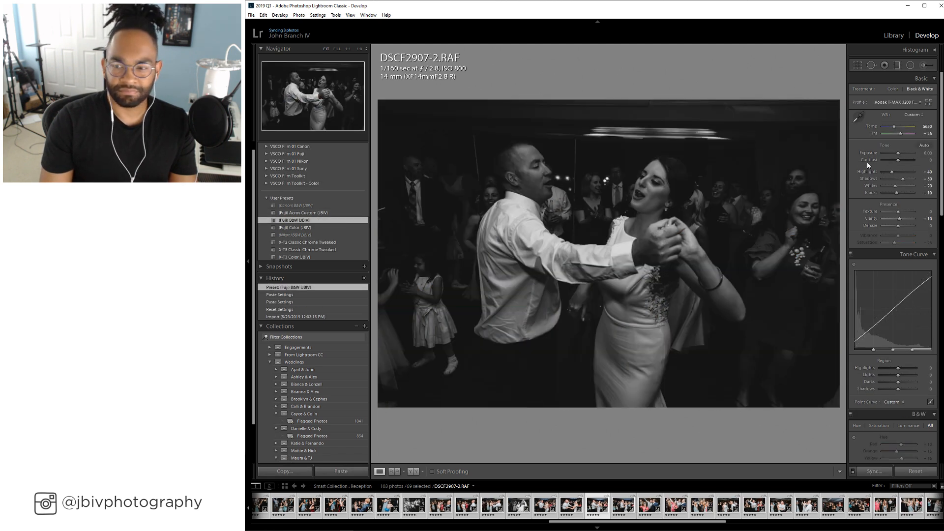
{"action": "key", "text": "Down"}
{"action": "key", "text": "Down"}
{"action": "key", "text": "Up"}
{"action": "key", "text": "Up"}
{"action": "key", "text": "Up"}
{"action": "key", "text": "Up"}
{"action": "key", "text": "Up"}
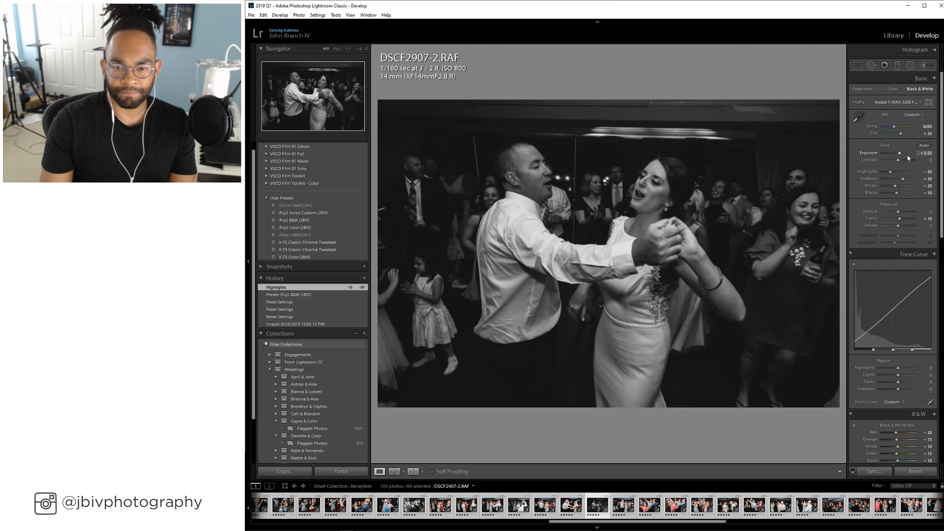
{"action": "key", "text": "Up"}
{"action": "key", "text": "Up"}
{"action": "key", "text": "Up"}
{"action": "key", "text": "Up"}
{"action": "key", "text": "Up"}
{"action": "key", "text": "Up"}
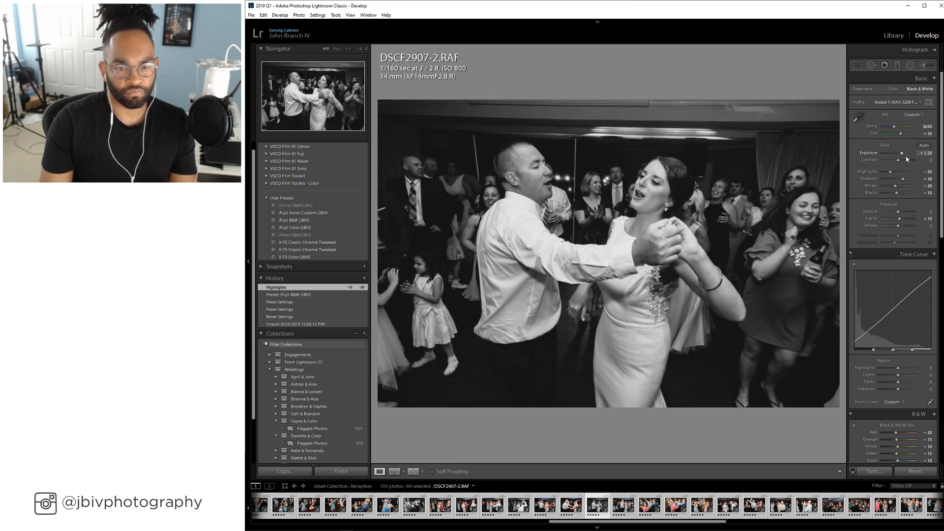
Review DSCF2915-2.RAF and DSCF2920-2.RAF, and lower Exposure to +2.10 on DSCF2924-2.RAF, the woman in pink holding a bottle.
{"action": "key", "text": "Right"}
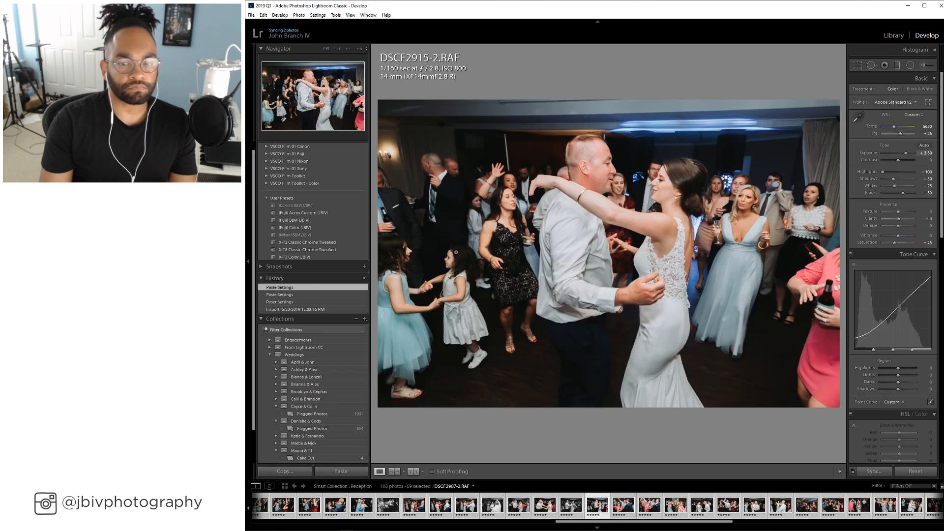
{"action": "key", "text": "Right"}
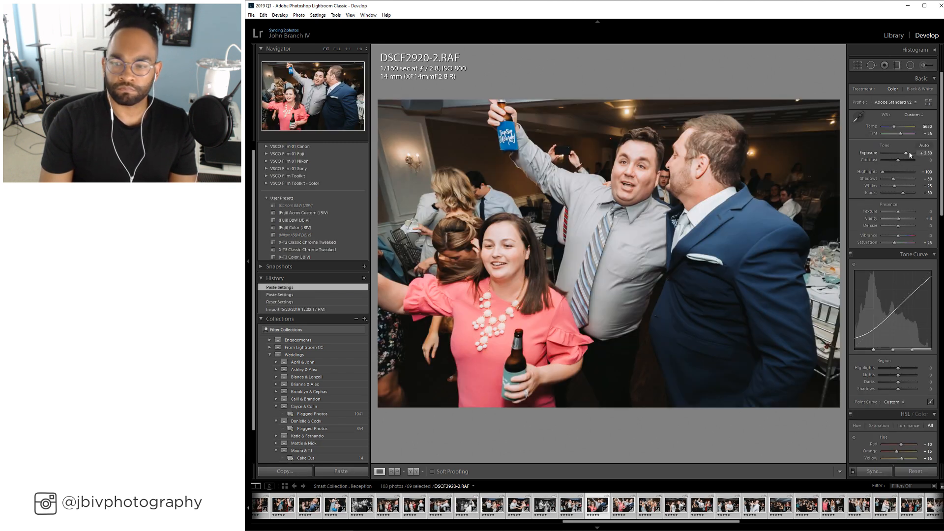
{"action": "key", "text": "Right"}
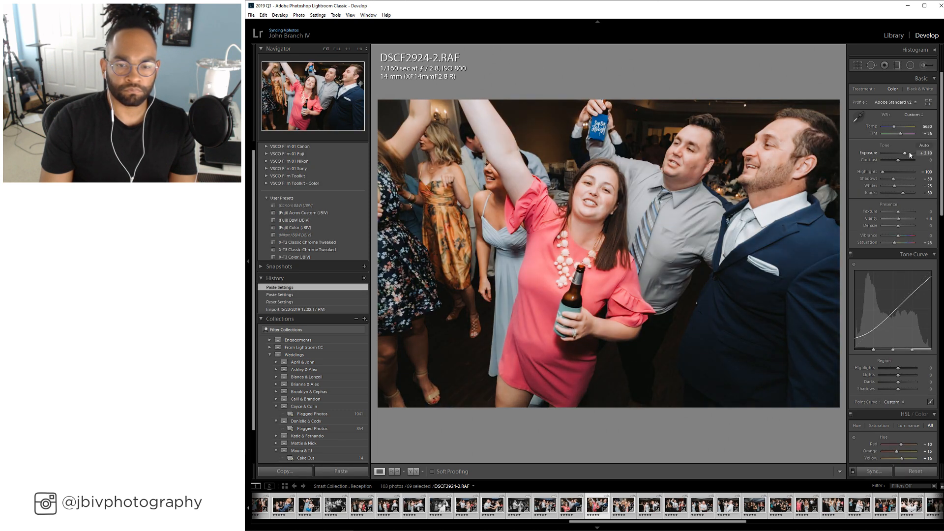
On DSCF2928-2.RAF, the group of laughing women on the dance floor, set Temp to about 5350 and Exposure to +2.20.
{"action": "key", "text": "Right"}
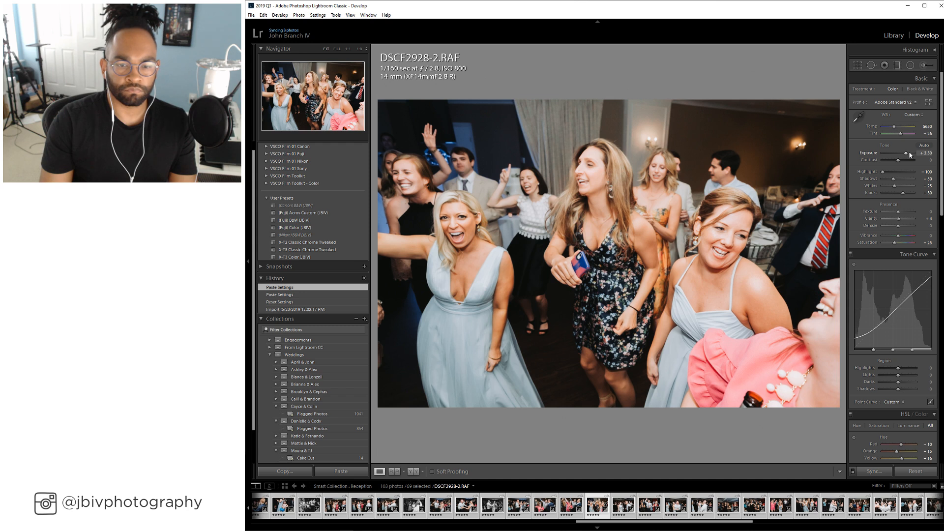
{"action": "left_click", "coordinate": [893, 125]}
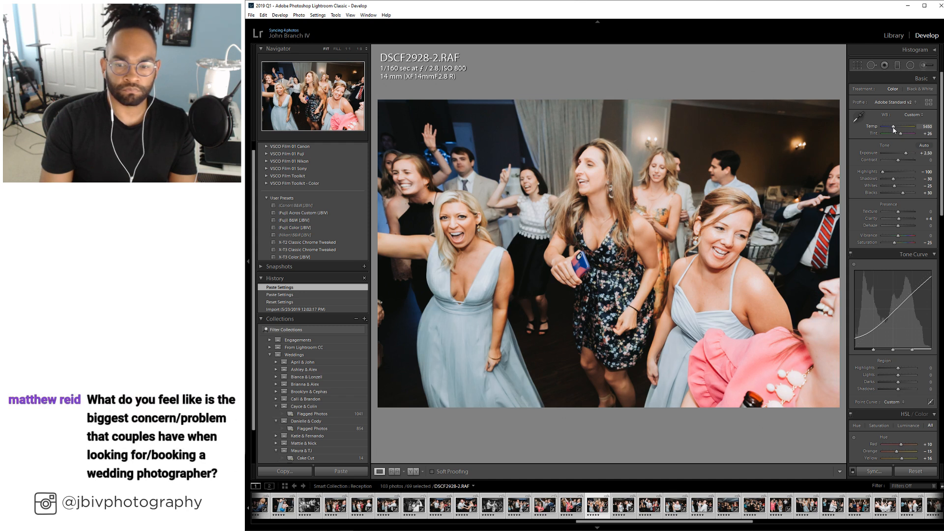
{"action": "left_click_drag", "start_coordinate": [908, 153], "coordinate": [906, 154]}
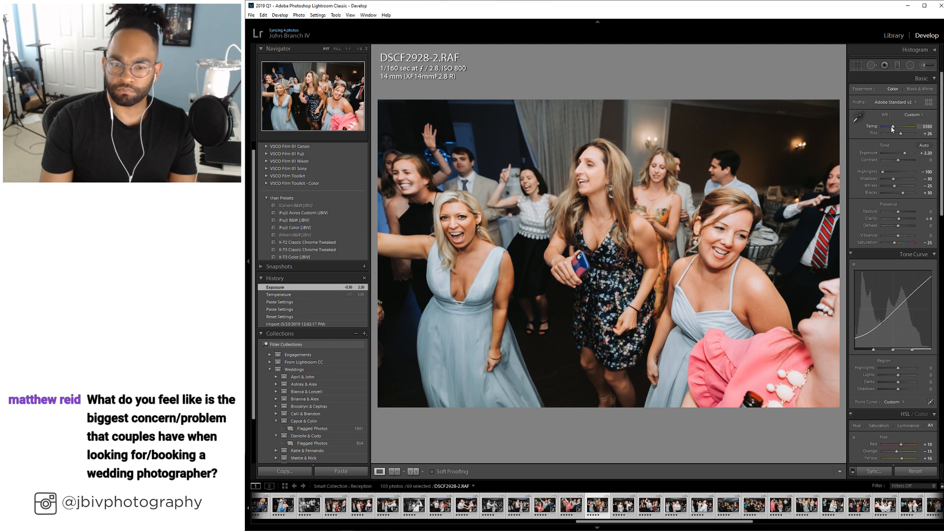
{"action": "key", "text": "Right"}
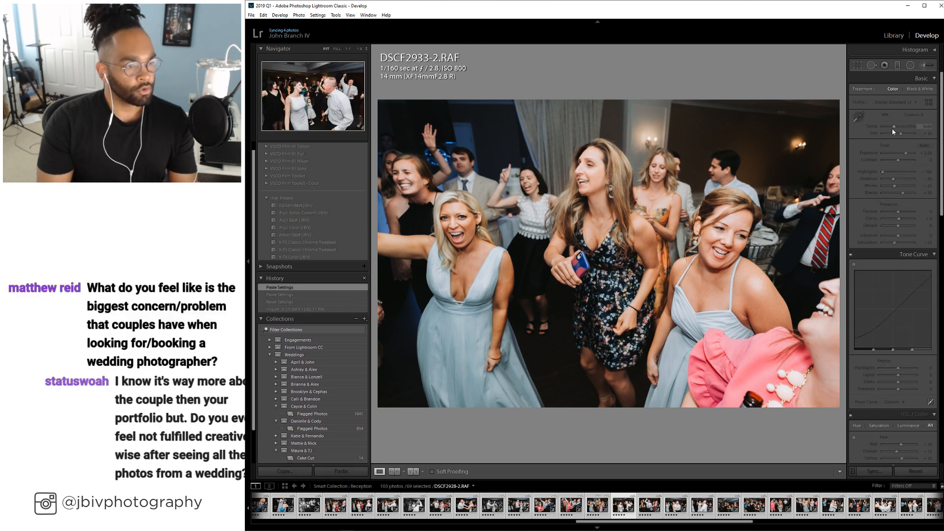
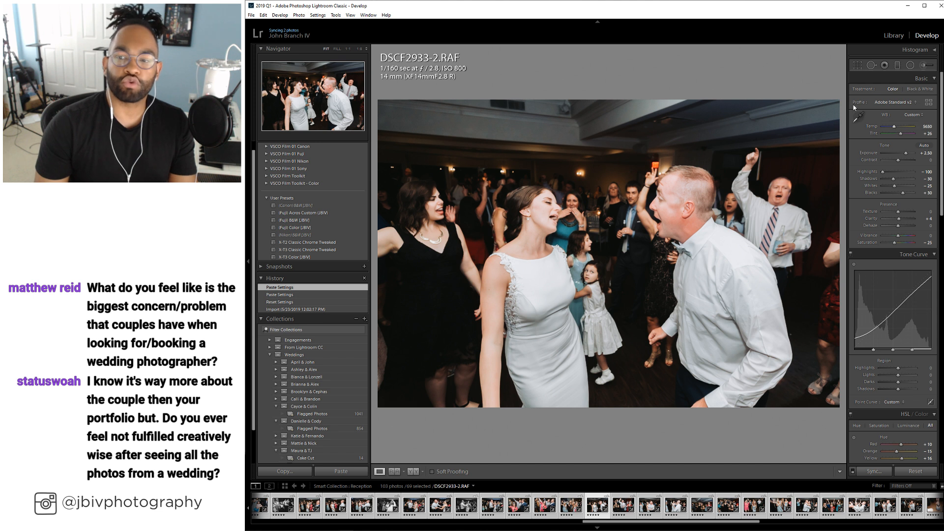
Lower Exposure on DSCF2933-2.RAF, set it to +2.30 on DSCF2941-2.RAF and to +2.10 on DSCF2946-2.RAF.
{"action": "left_click_drag", "start_coordinate": [904, 154], "coordinate": [903, 154]}
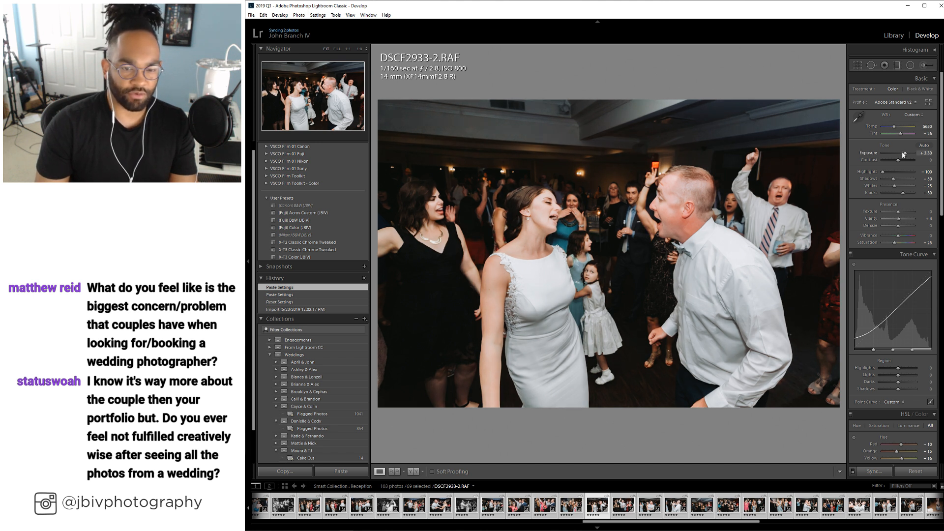
{"action": "key", "text": "Right"}
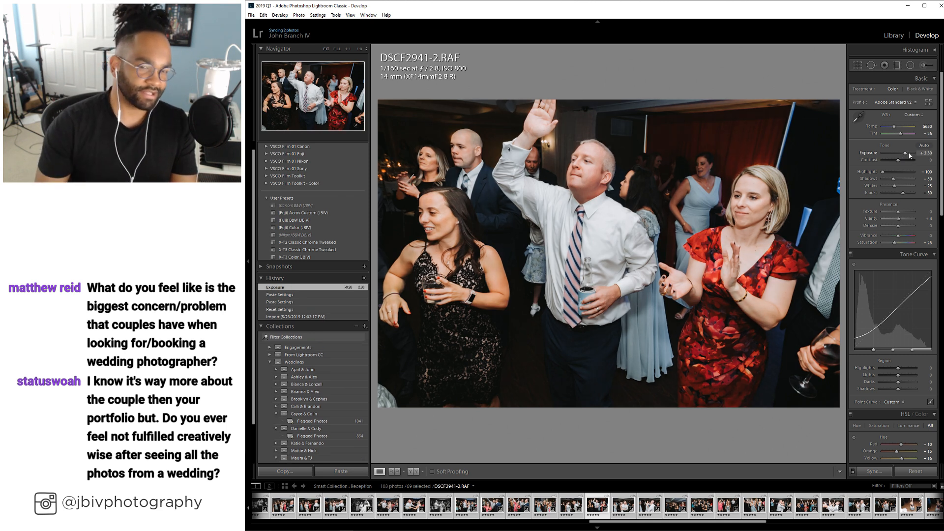
{"action": "key", "text": "Right"}
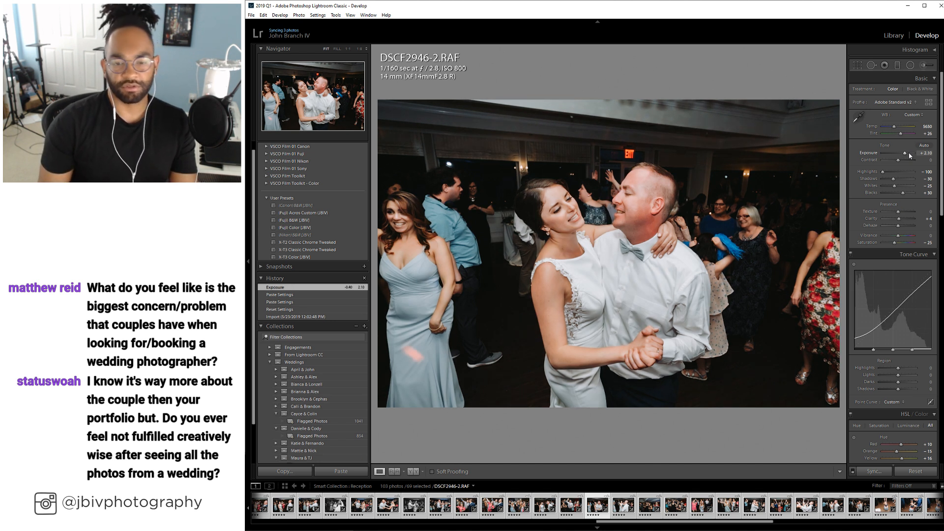
Lower Exposure to +1.90 on DSCF2955-2.RAF, the bride holding hands with the man seen from behind.
{"action": "key", "text": "Right"}
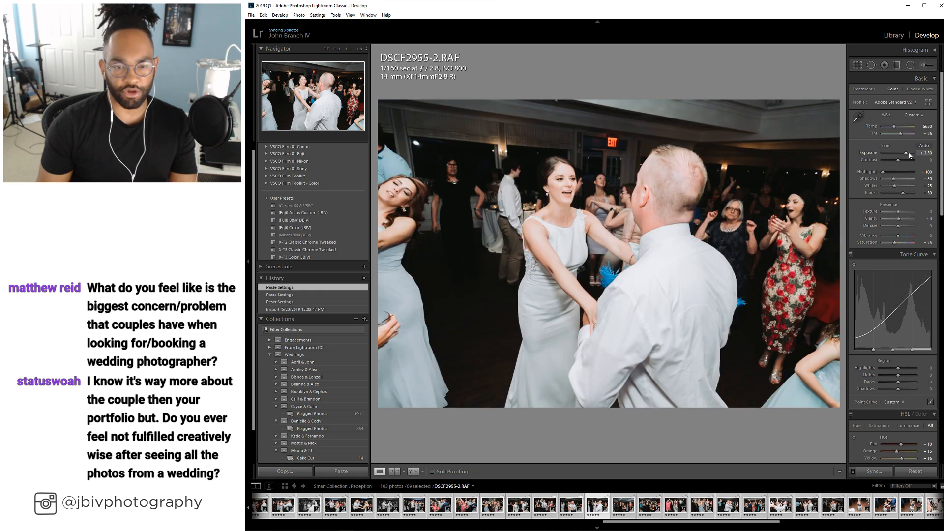
{"action": "key", "text": "Down"}
{"action": "key", "text": "Down"}
{"action": "key", "text": "Down"}
{"action": "key", "text": "Down"}
{"action": "key", "text": "Down"}
{"action": "key", "text": "Down"}
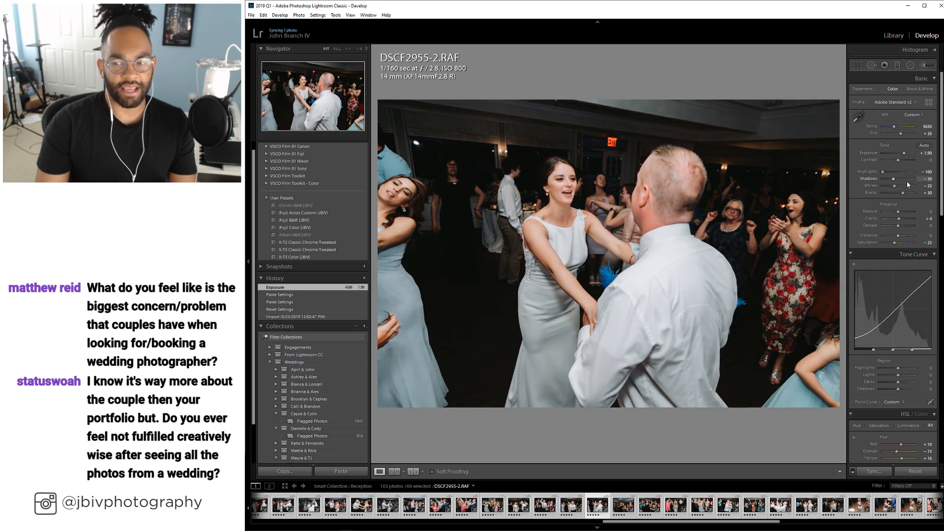
Review the photos up to DSCF2973-2.RAF, the blonde woman holding a glass, and set its Exposure to +2.20, Temp to 5450 and Tint to +31.
{"action": "key", "text": "Right"}
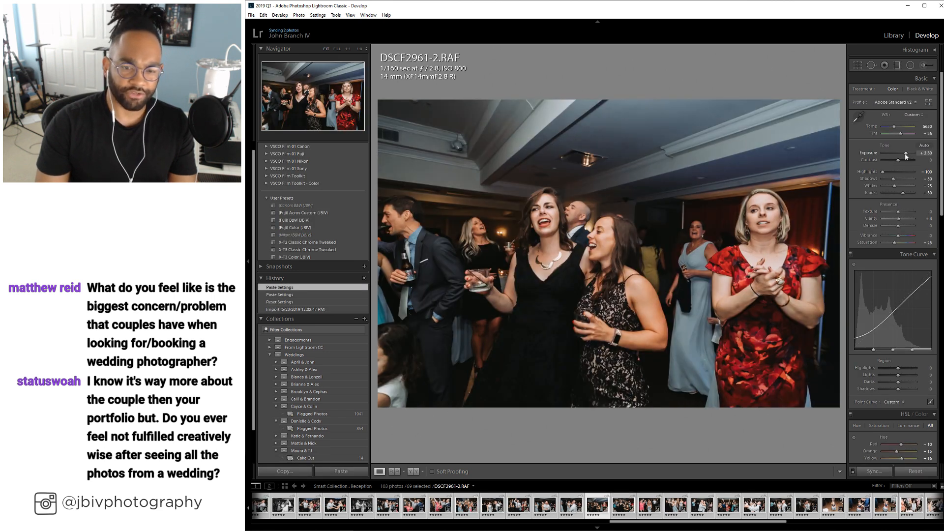
{"action": "key", "text": "Right"}
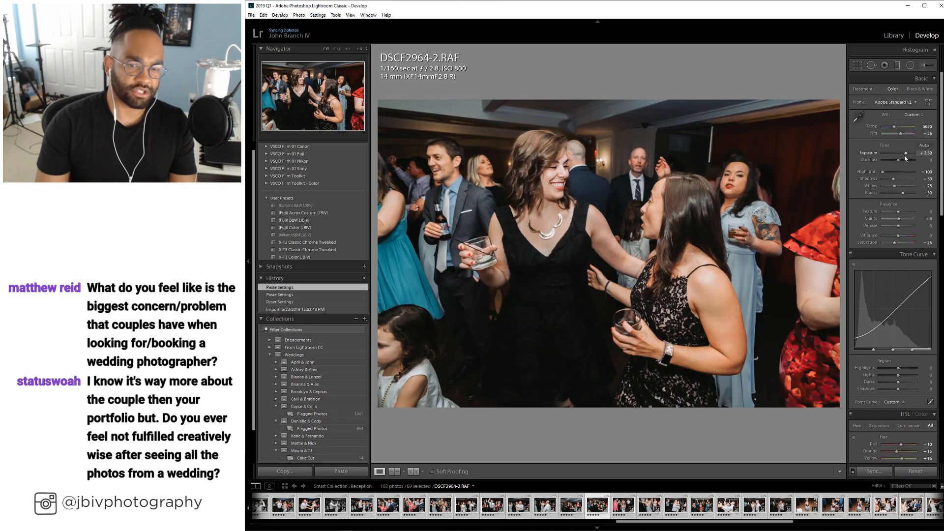
{"action": "key", "text": "Right"}
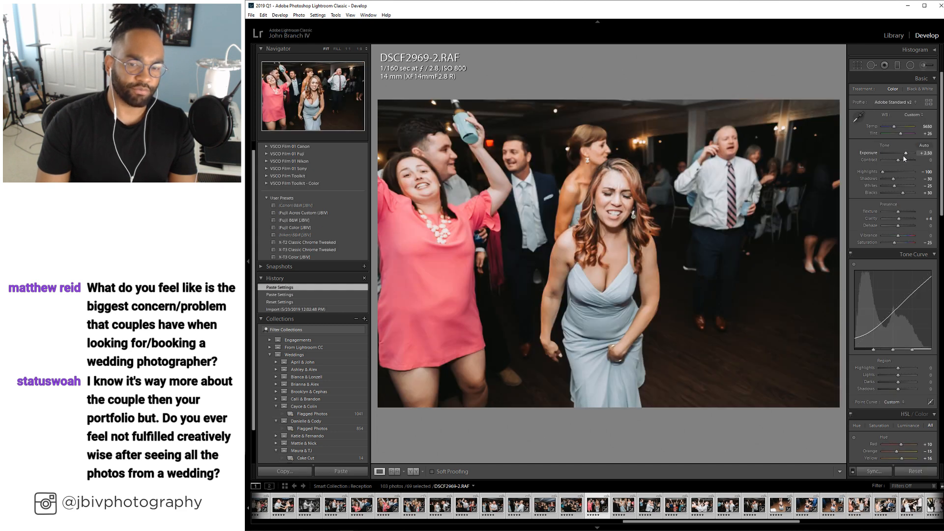
{"action": "key", "text": "Right"}
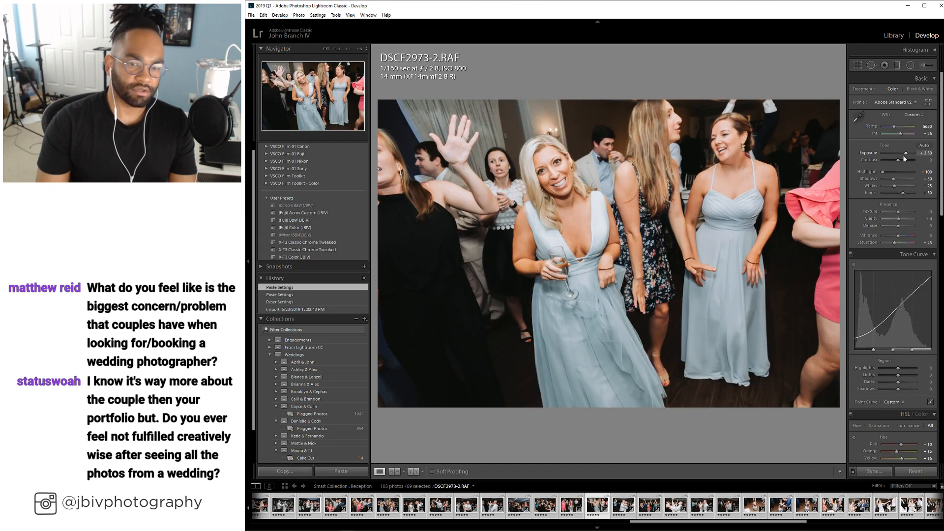
{"action": "left_click_drag", "start_coordinate": [905, 159], "coordinate": [903, 137]}
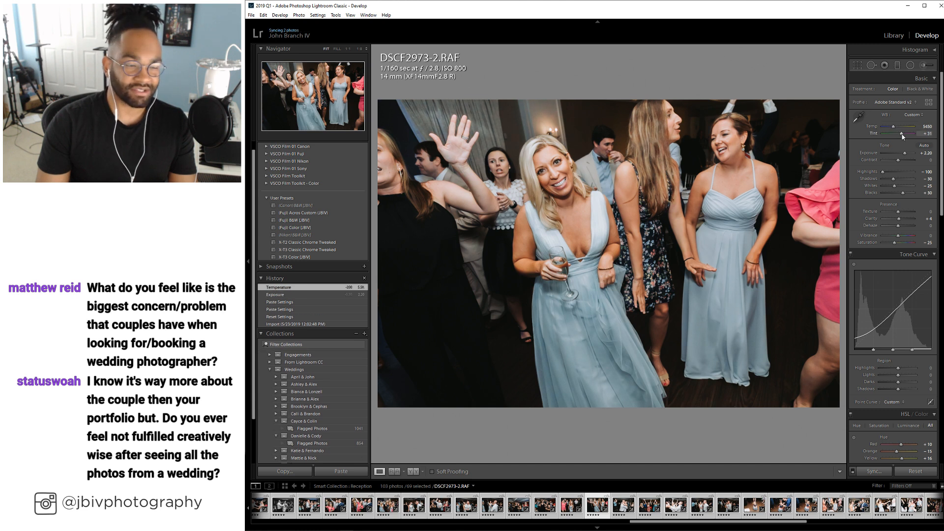
Apply the (Fuji) B&W [JBIV] preset to DSCF2987-2.RAF, the hugging couple, then set Highlights to -55 and Exposure to +1.20.
{"action": "key", "text": "Right"}
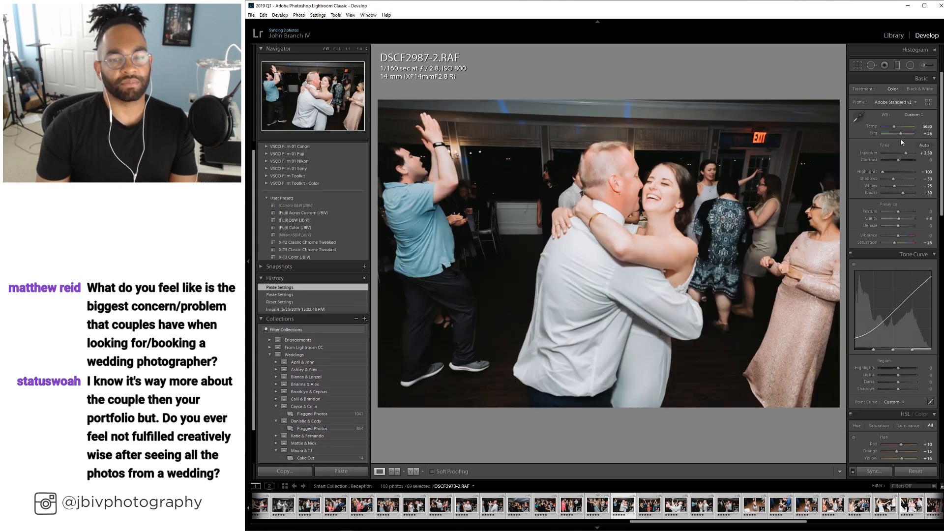
{"action": "left_click", "coordinate": [294, 220]}
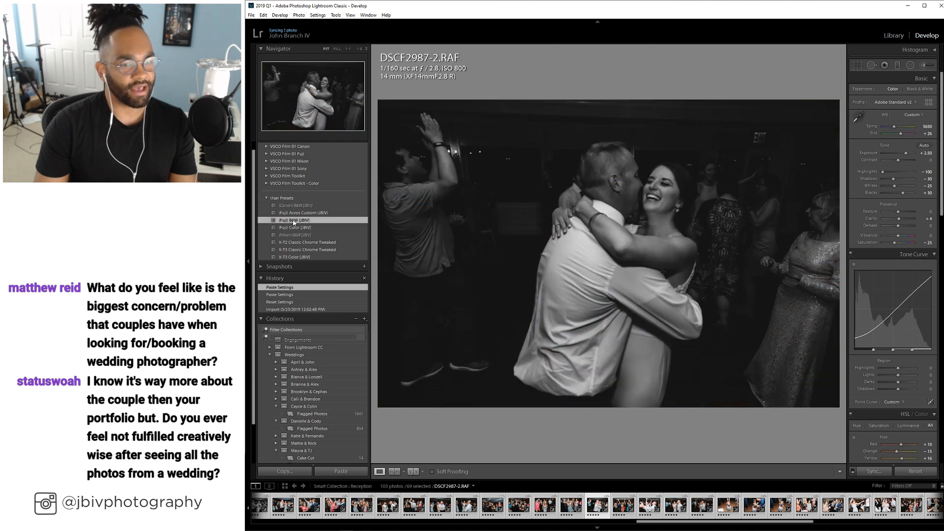
{"action": "left_click_drag", "start_coordinate": [891, 174], "coordinate": [907, 155]}
{"action": "key", "text": "Up"}
{"action": "key", "text": "Up"}
{"action": "key", "text": "Up"}
{"action": "key", "text": "Up"}
{"action": "key", "text": "Up"}
{"action": "key", "text": "Up"}
{"action": "key", "text": "Up"}
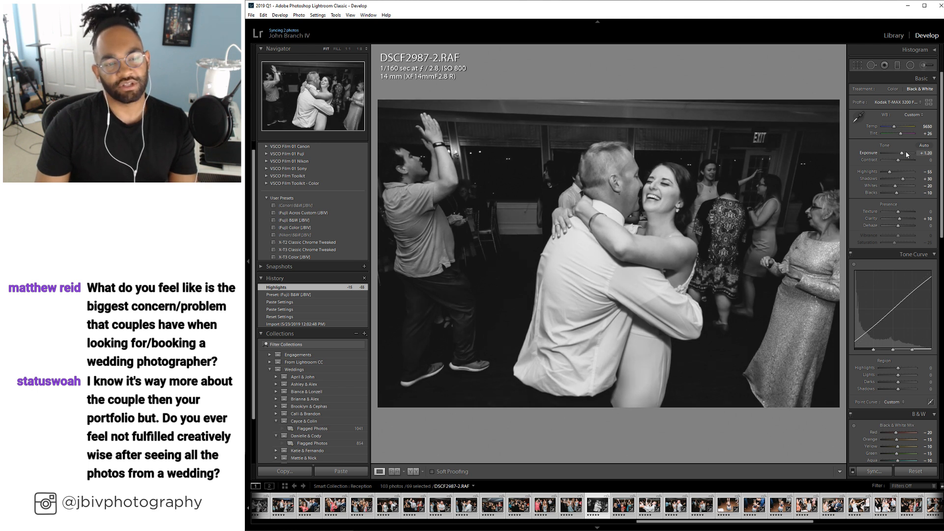
Adjust Exposure on DSCF3017-2.RAF and lower it to +1.70 on DSCF3028-2.RAF, the couple with outstretched arms.
{"action": "key", "text": "Right"}
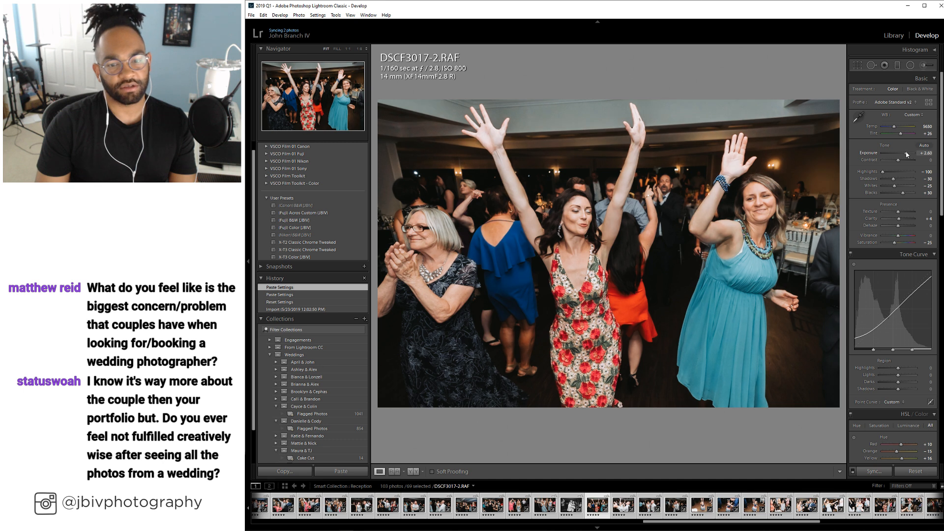
{"action": "key", "text": "Right"}
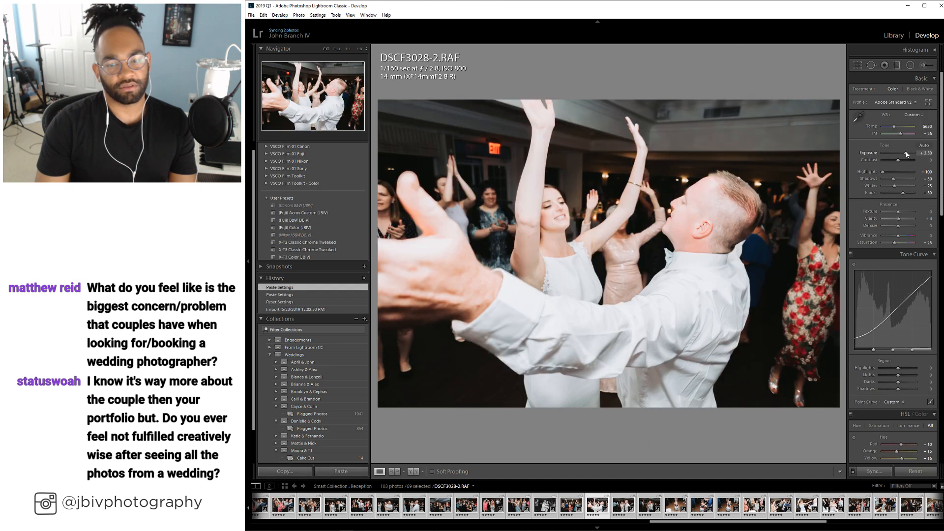
{"action": "key", "text": "Down"}
{"action": "key", "text": "Down"}
{"action": "key", "text": "Down"}
{"action": "key", "text": "Down"}
{"action": "key", "text": "Down"}
{"action": "key", "text": "Down"}
{"action": "key", "text": "Down"}
{"action": "key", "text": "Down"}
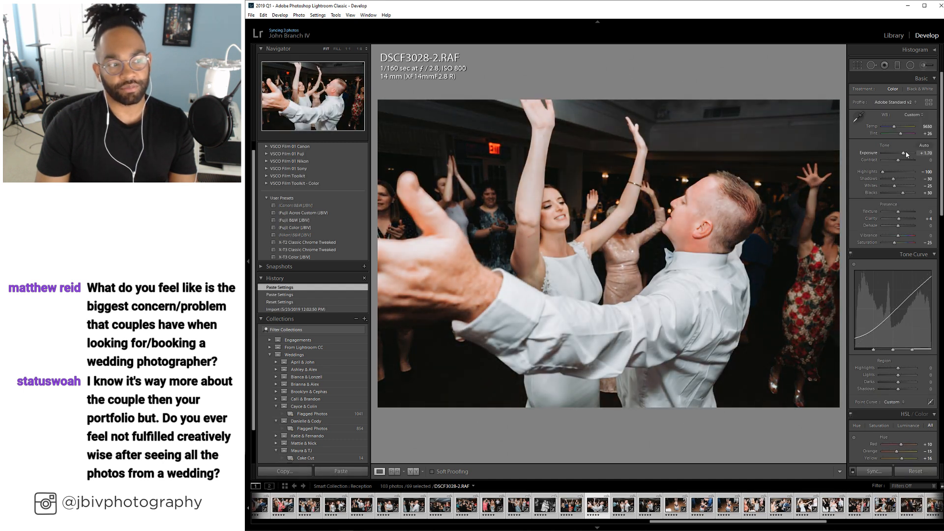
{"action": "key", "text": "Down"}
{"action": "key", "text": "Up"}
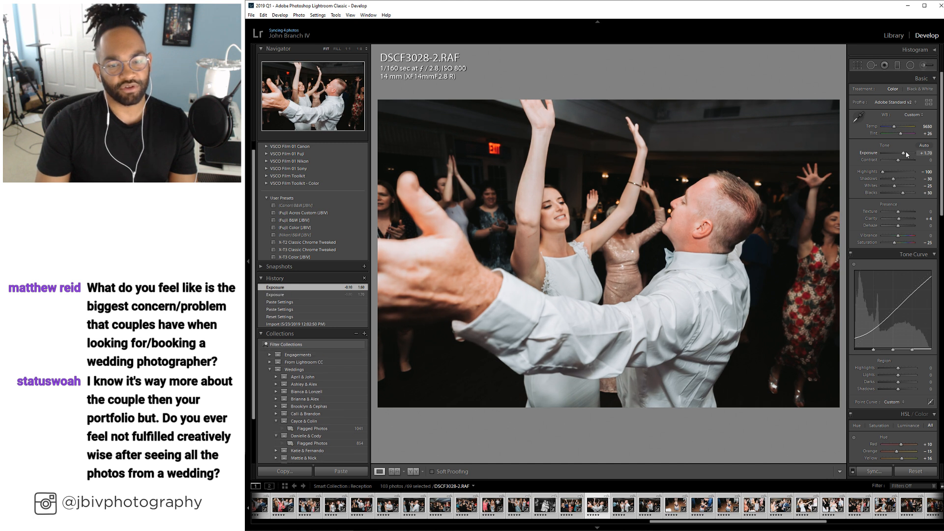
Set Exposure to +2.40 on DSCF3048-2.RAF, and on DSCF3055-2.RAF set Exposure to +2.80 and Temp to about 5500.
{"action": "key", "text": "Right"}
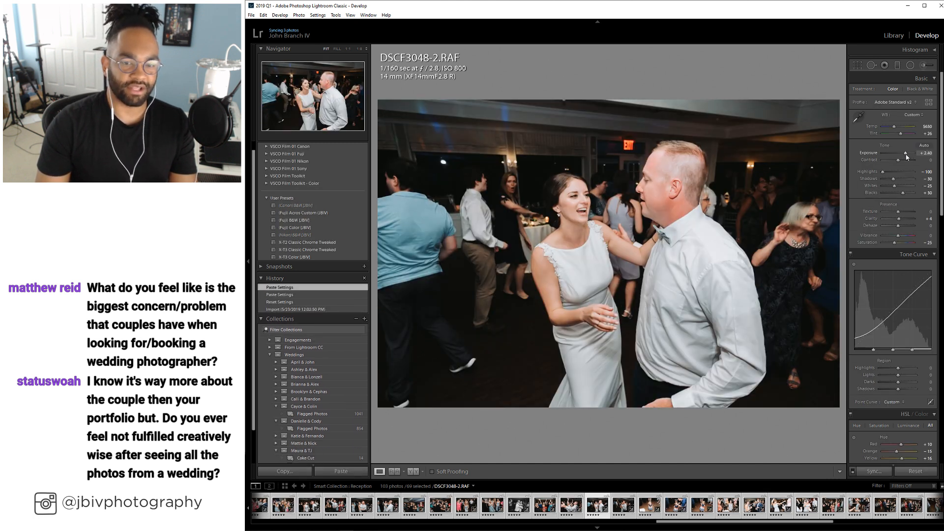
{"action": "key", "text": "Right"}
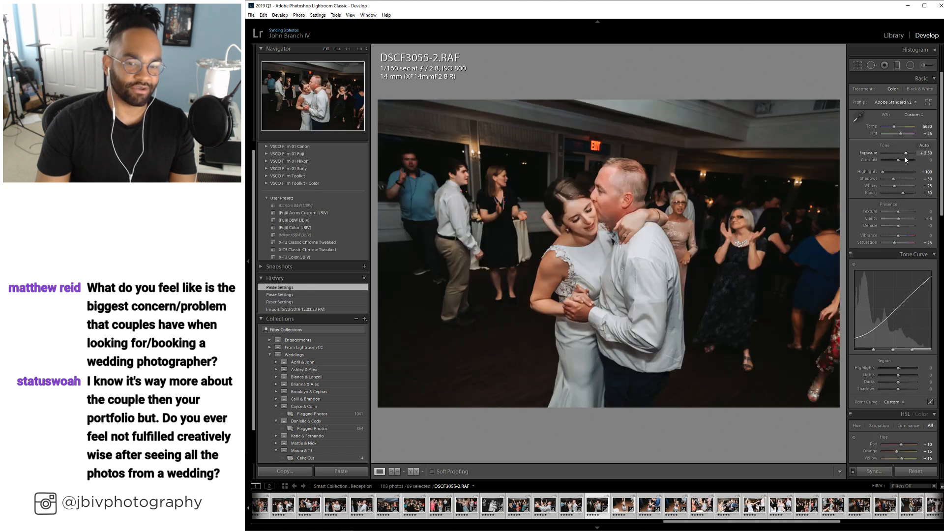
{"action": "left_click_drag", "start_coordinate": [905, 155], "coordinate": [894, 128]}
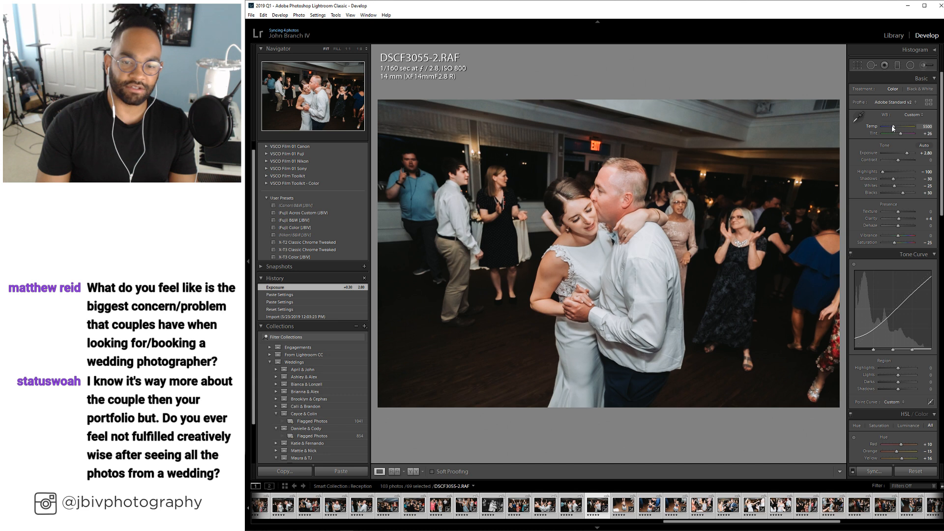
On DSCF3119-2.RAF, the toddler with a pacifier, set Exposure to +1.90 and Temp to about 5250, and cull DSCF3130-2.RAF by clearing its star rating.
{"action": "key", "text": "Right"}
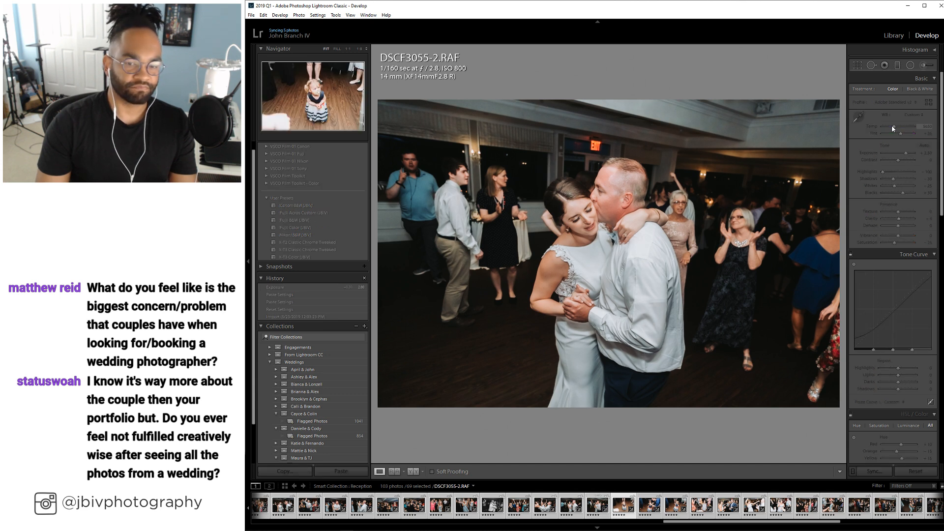
{"action": "left_click_drag", "start_coordinate": [907, 154], "coordinate": [893, 129]}
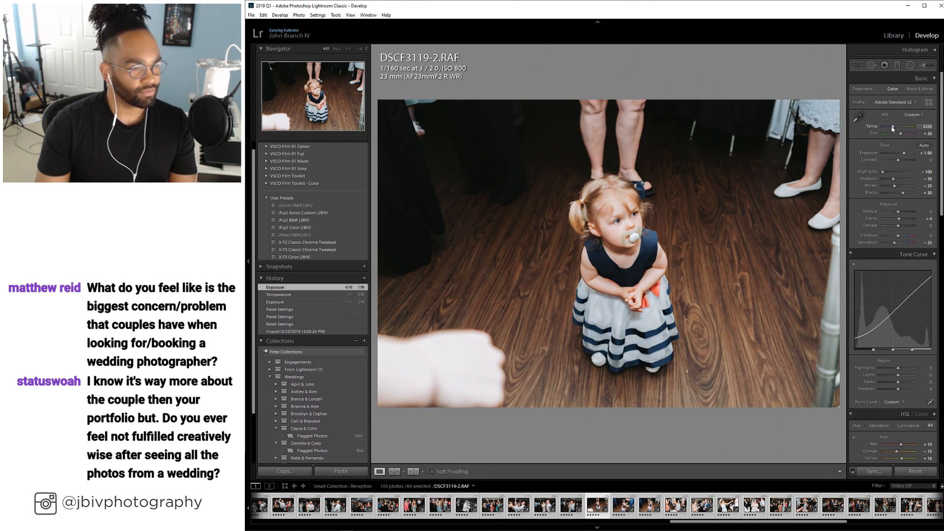
{"action": "key", "text": "Right"}
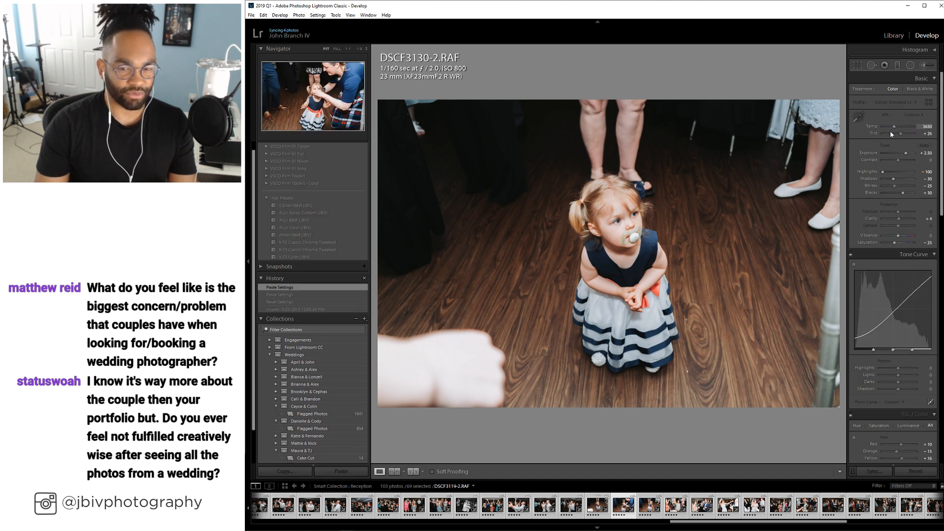
{"action": "key", "text": "0"}
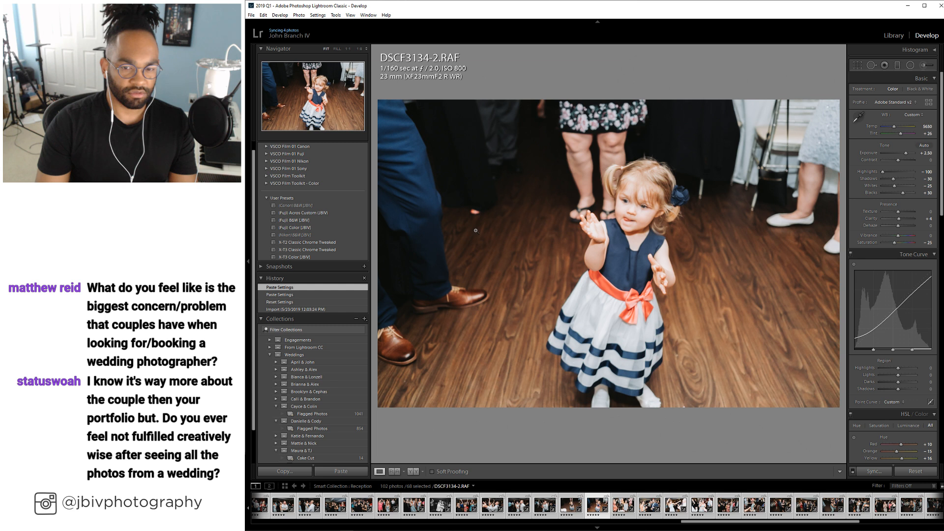
Apply the (Fuji) B&W [JBIV] preset to DSCF3134-2.RAF, the clapping toddler, then set Highlights to -55 and Exposure to about +1.20.
{"action": "left_click", "coordinate": [332, 221]}
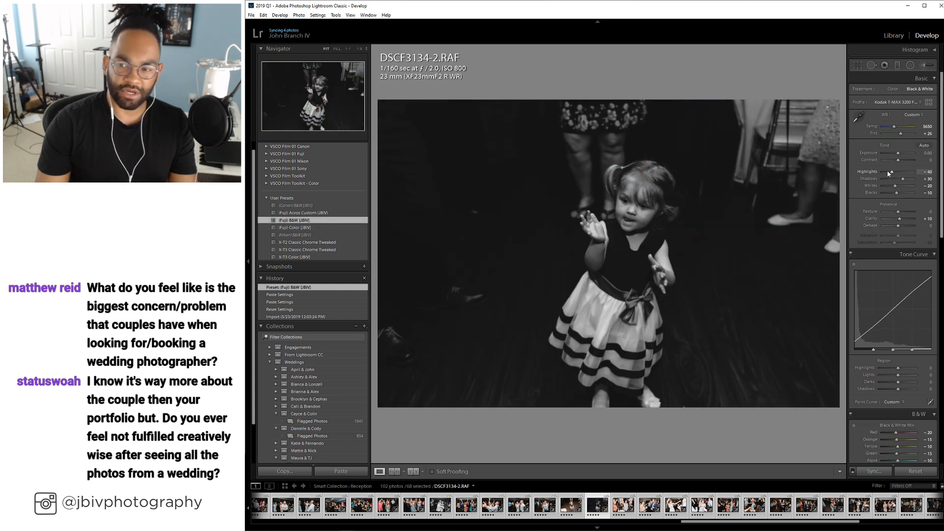
{"action": "left_click_drag", "start_coordinate": [891, 171], "coordinate": [906, 157]}
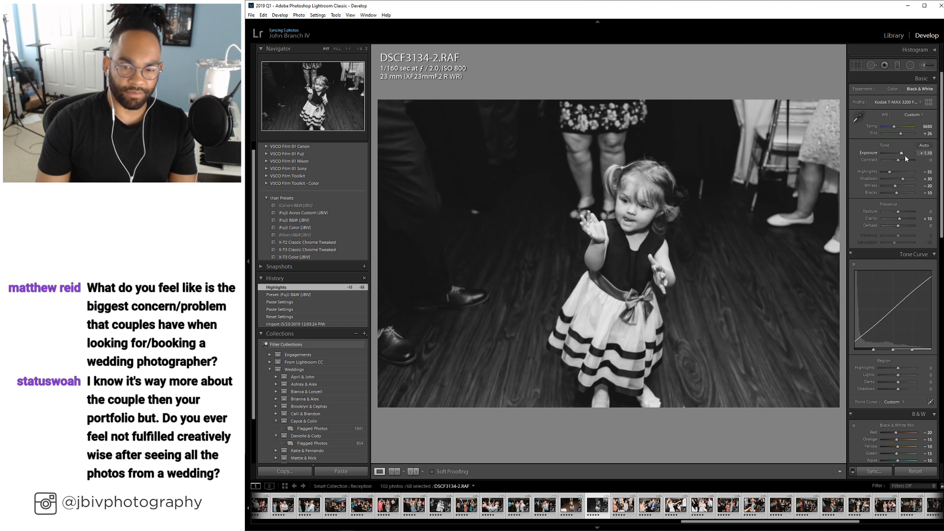
Lower Exposure to +2.00 on both DSCF3146-2.RAF, the girls holding hands, and DSCF3155-2.RAF, the man in the blue suit.
{"action": "key", "text": "Right"}
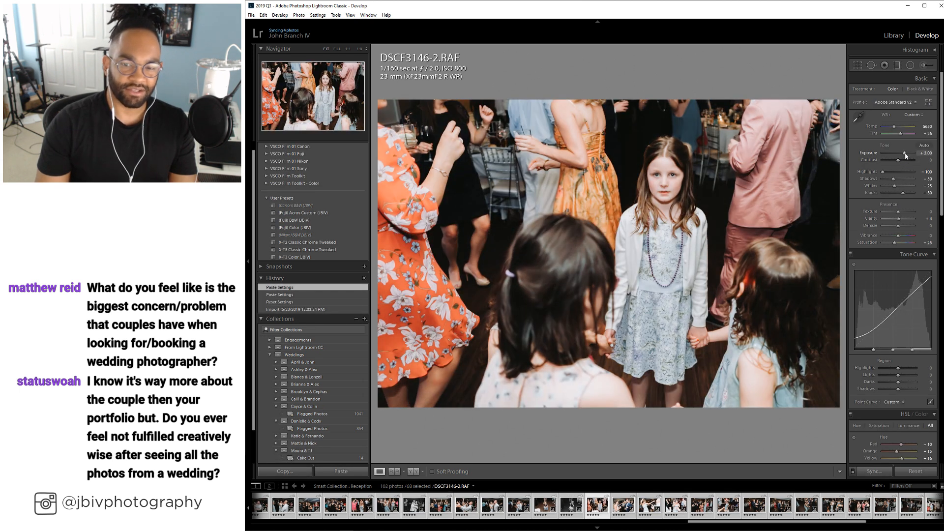
{"action": "key", "text": "Right"}
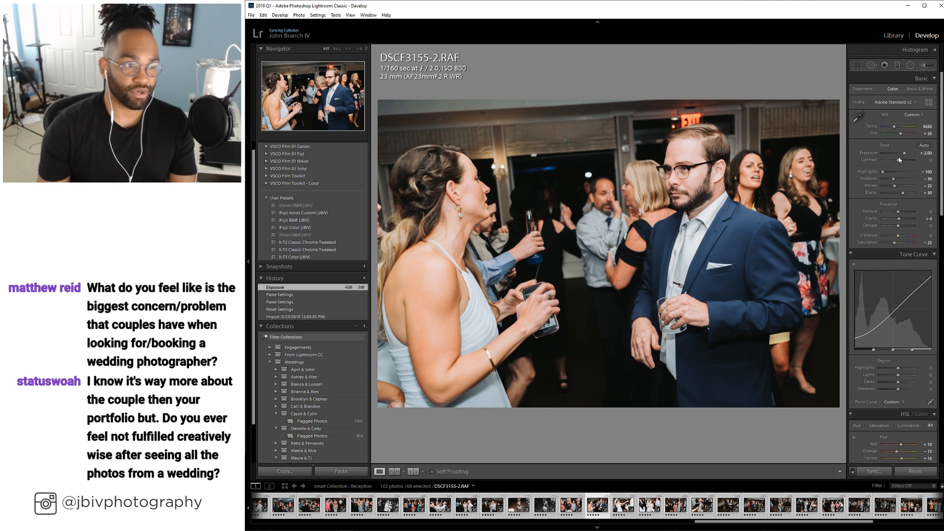
On DSCF3159-2.RAF, the bridesmaid raising a glass, set Exposure to about +1.20 and Temp to 5450.
{"action": "key", "text": "Right"}
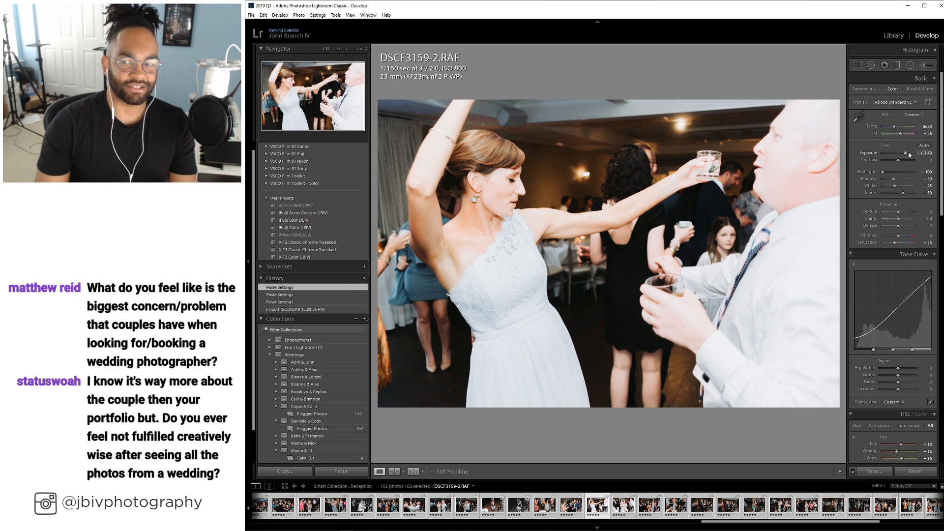
{"action": "key", "text": "Down"}
{"action": "key", "text": "Down"}
{"action": "key", "text": "Down"}
{"action": "key", "text": "Down"}
{"action": "key", "text": "Down"}
{"action": "key", "text": "Down"}
{"action": "key", "text": "Down"}
{"action": "key", "text": "Down"}
{"action": "key", "text": "Down"}
{"action": "key", "text": "Down"}
{"action": "key", "text": "Down"}
{"action": "key", "text": "Down"}
{"action": "key", "text": "Down"}
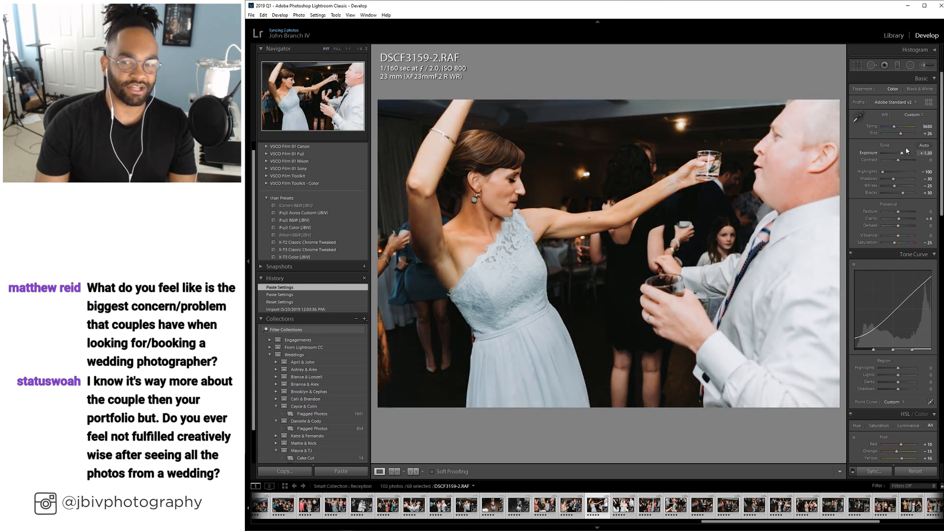
{"action": "key", "text": "Down"}
{"action": "key", "text": "Down"}
{"action": "key", "text": "Down"}
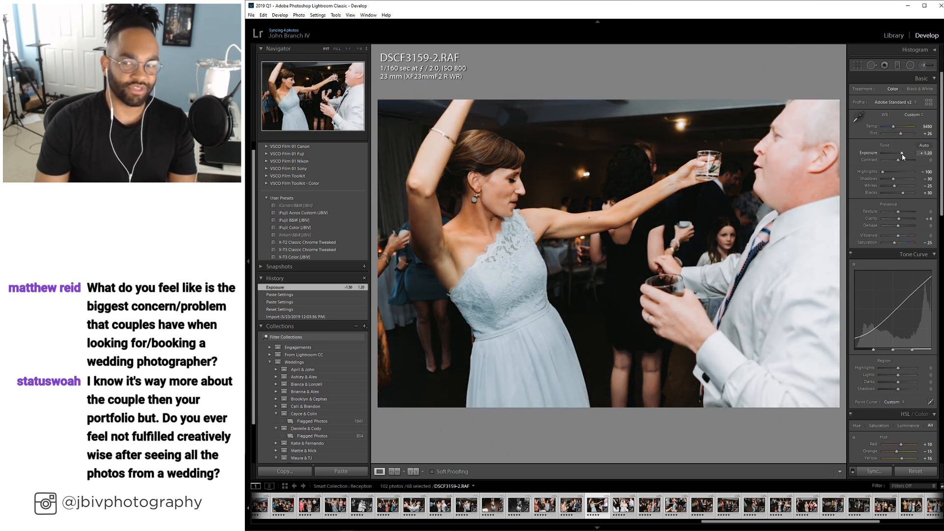
{"action": "key", "text": "Up"}
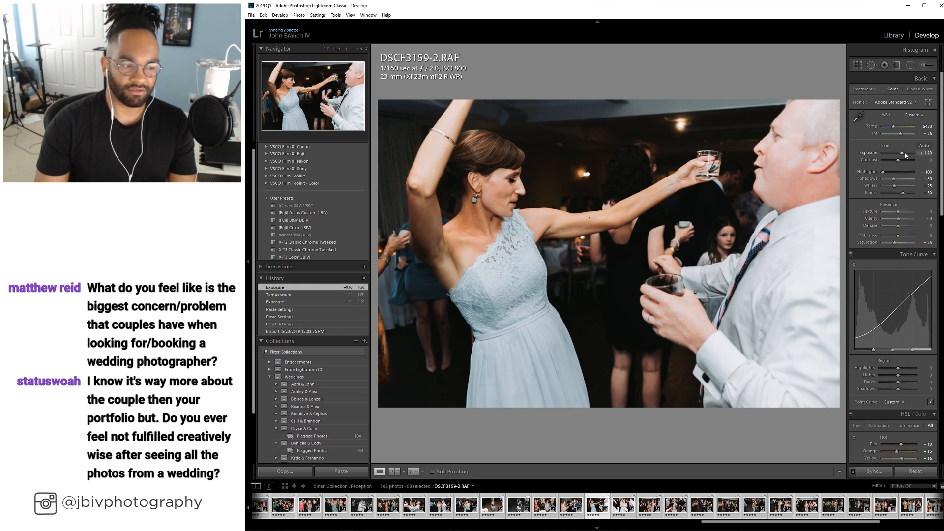
On DSCF3175-2.RAF, the bridesmaid dancing in the crowd, set Exposure to +1.20 and Temp to about 5400.
{"action": "key", "text": "Right"}
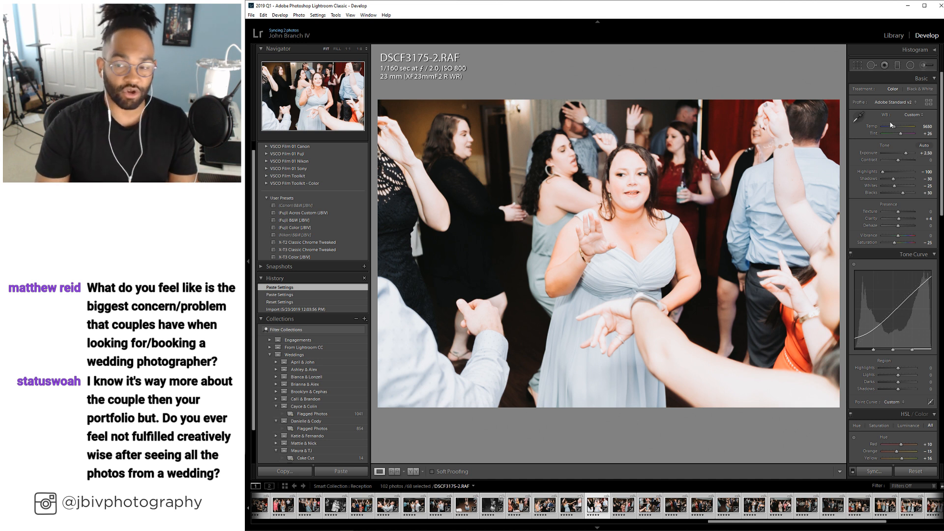
{"action": "key", "text": "shift+Down"}
{"action": "key", "text": "shift+Down"}
{"action": "key", "text": "shift+Down"}
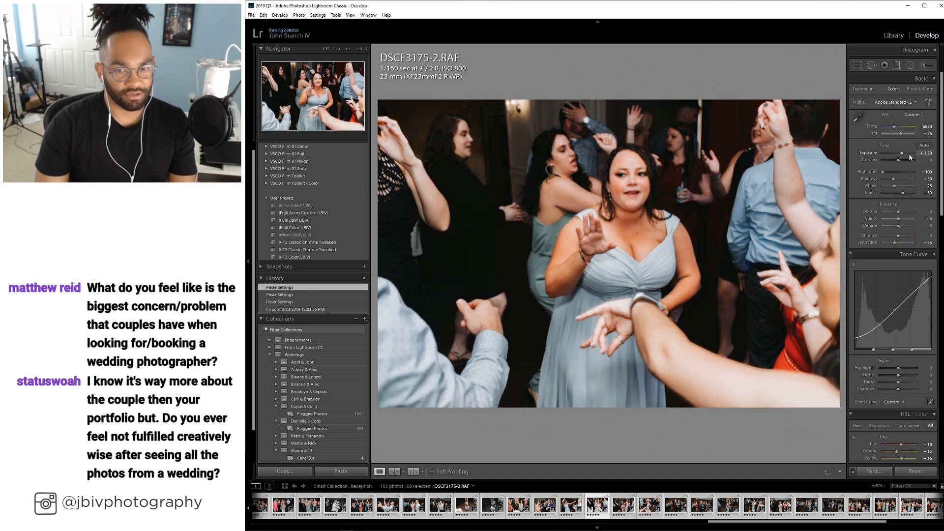
{"action": "key", "text": "Down"}
{"action": "key", "text": "Down"}
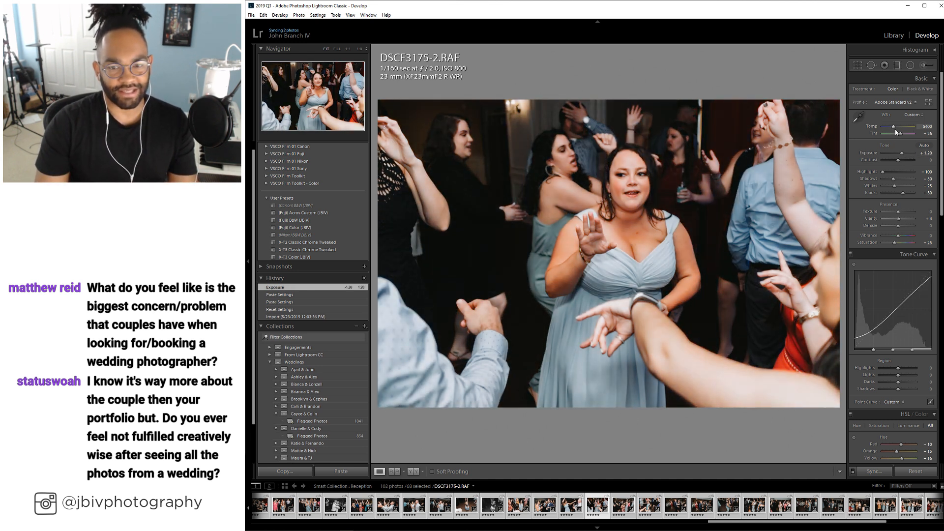
On DSCF3175-2.RAF, the bridesmaid dancing in the crowd, set Temp to 5350 and raise Exposure to about +1.45.
{"action": "key", "text": "Up"}
{"action": "key", "text": "Up"}
{"action": "key", "text": "Up"}
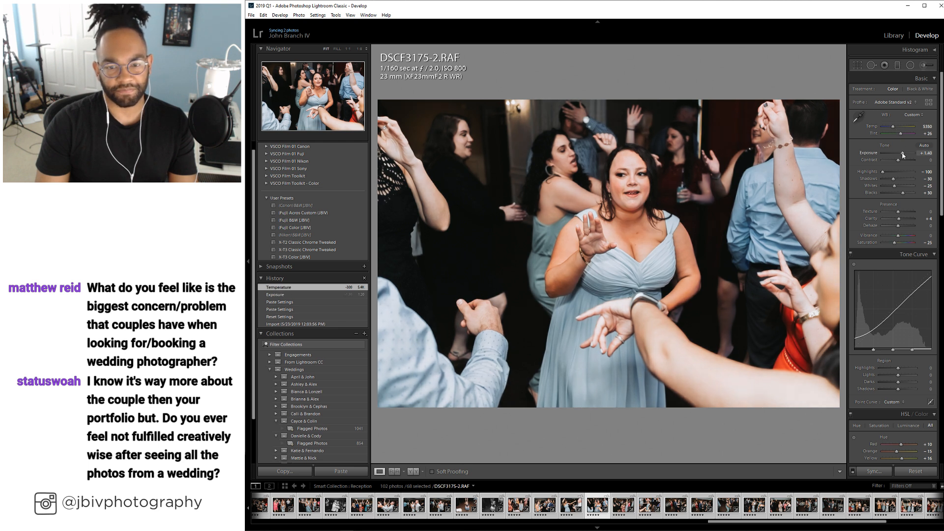
Set Exposure to +2.60 on DSCF3190-2.RAF, the woman in the floral dress, and to about +2.30 on DSCF3194-2.RAF, the dancing girls.
{"action": "key", "text": "Right"}
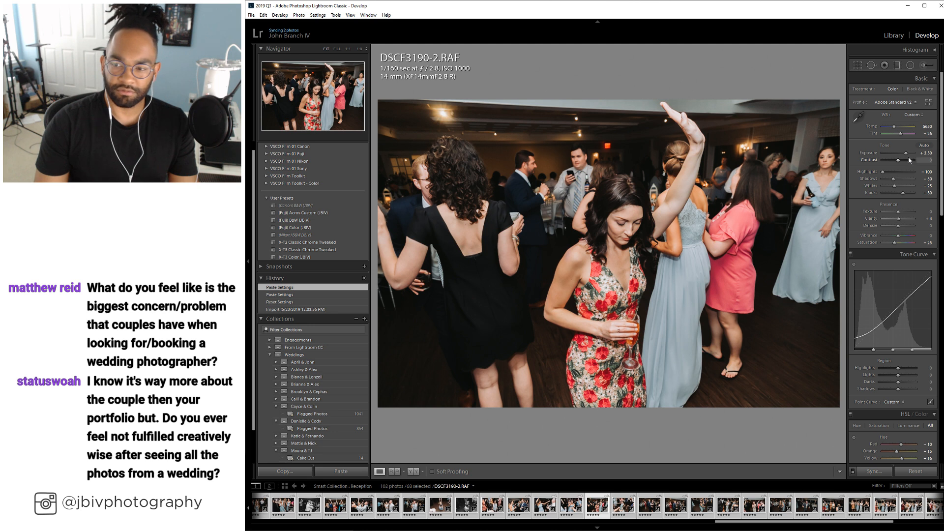
{"action": "key", "text": "Up"}
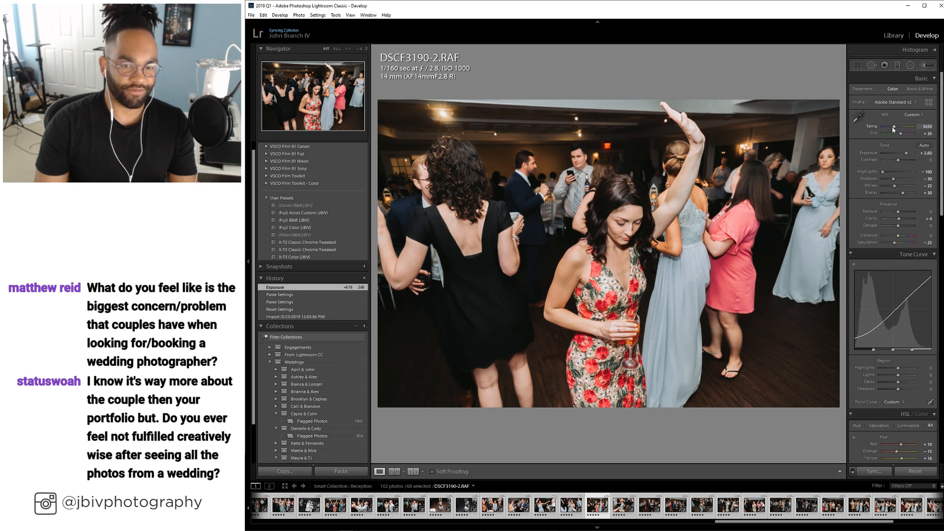
{"action": "key", "text": "Right"}
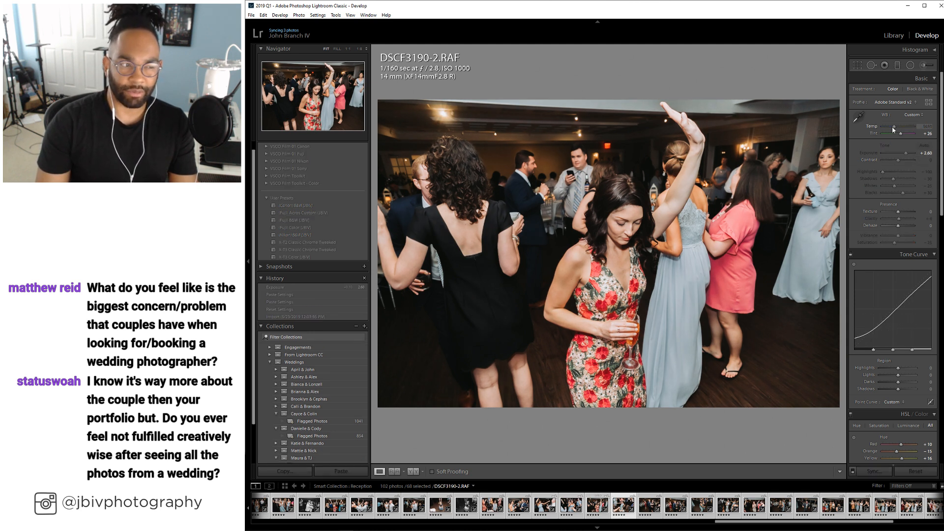
{"action": "key", "text": "Down"}
{"action": "key", "text": "Down"}
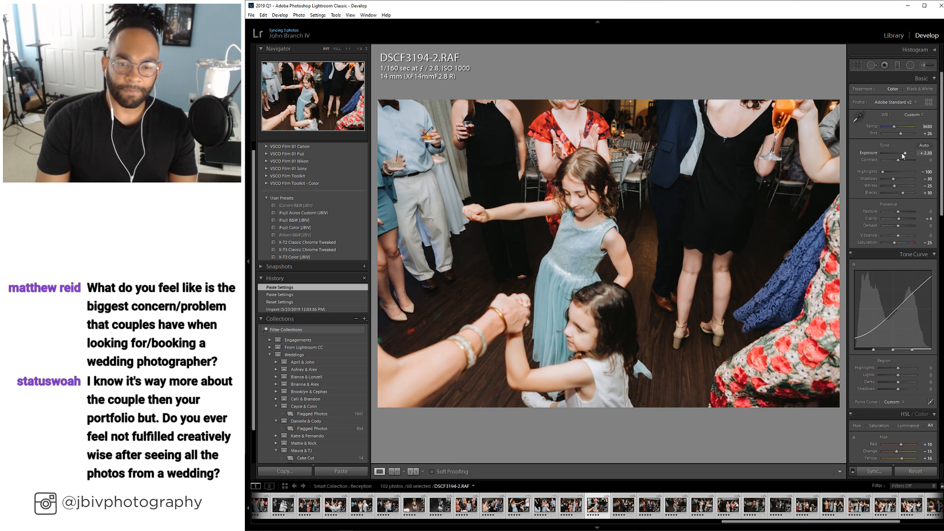
Cull DSCF3197-2.RAF, the couple beside the woman in the red dress, by setting its rating to 0.
{"action": "key", "text": "Right"}
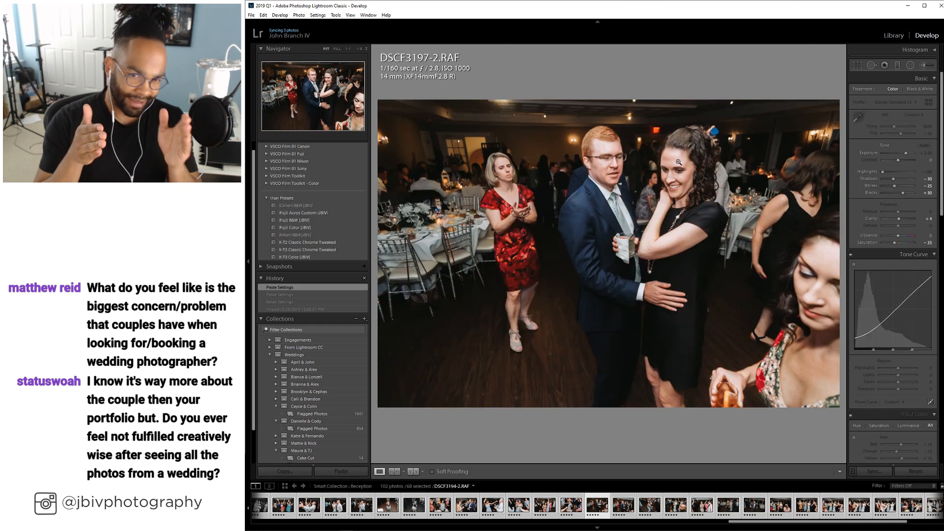
{"action": "key", "text": "0"}
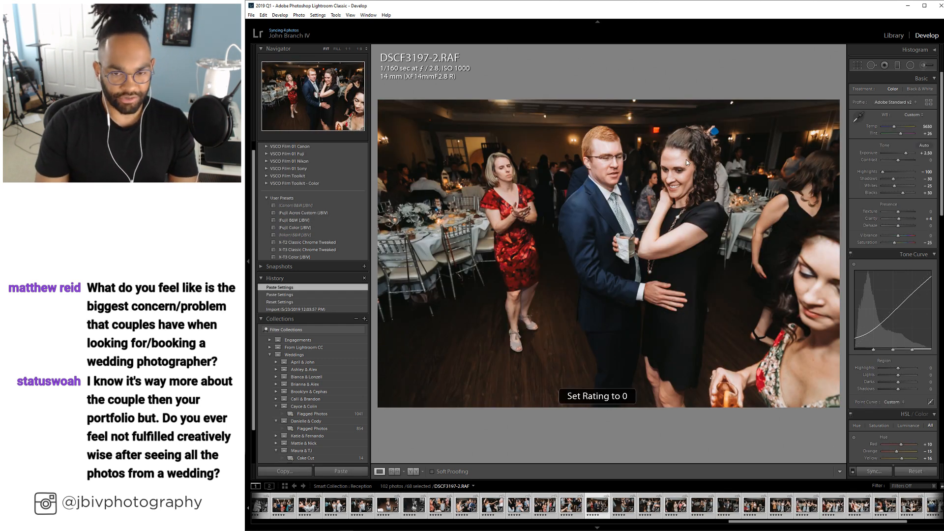
{"action": "key", "text": "Right"}
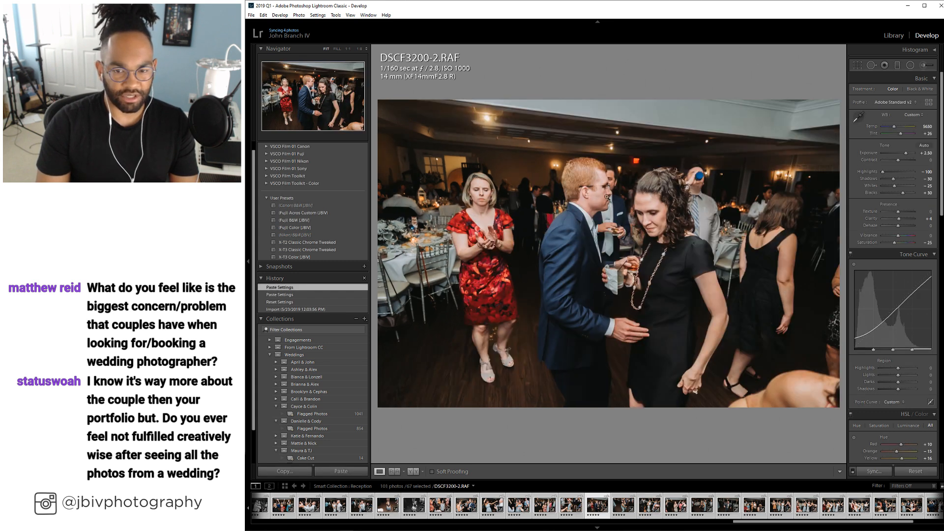
Set Exposure to about +2.70 on DSCF3218-2.RAF, and on DSCF3225-2.RAF set Exposure to +2.60, Tint to +31 and Temp to about 5450.
{"action": "key", "text": "Right"}
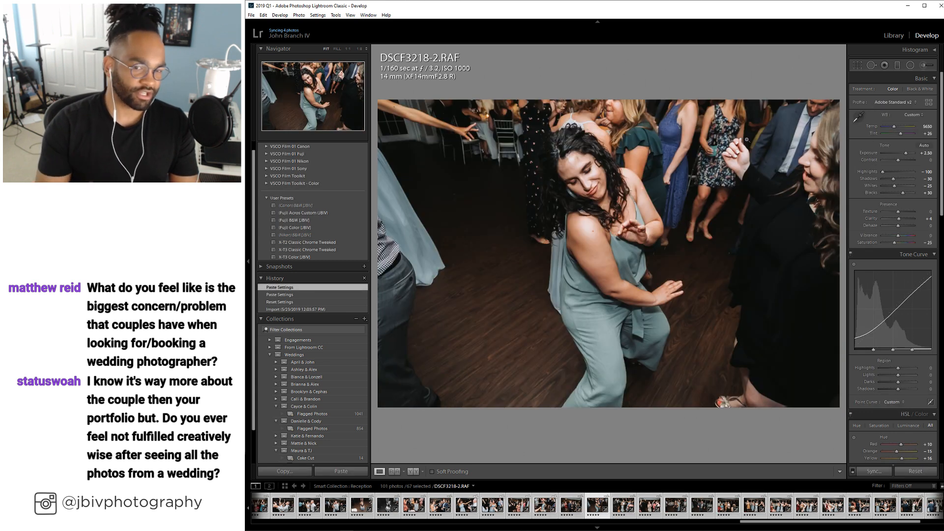
{"action": "left_click_drag", "start_coordinate": [908, 156], "coordinate": [910, 156]}
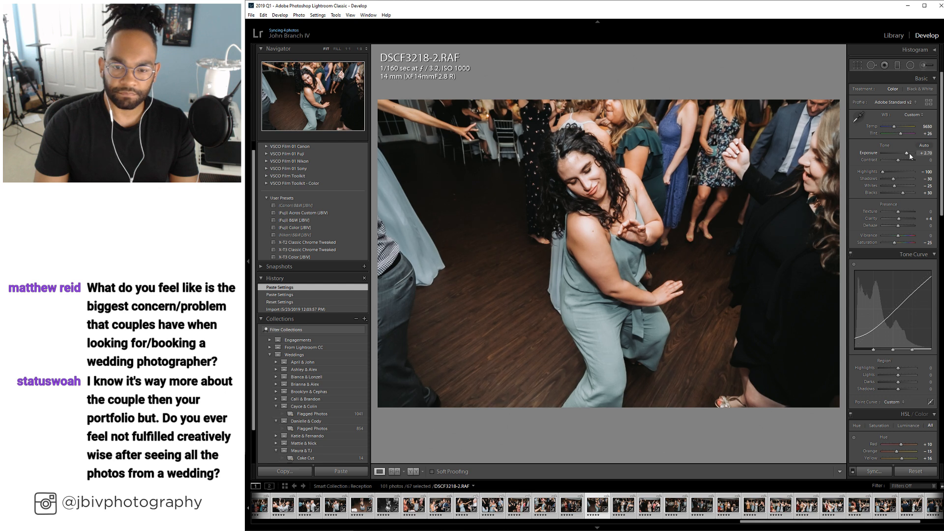
{"action": "key", "text": "Right"}
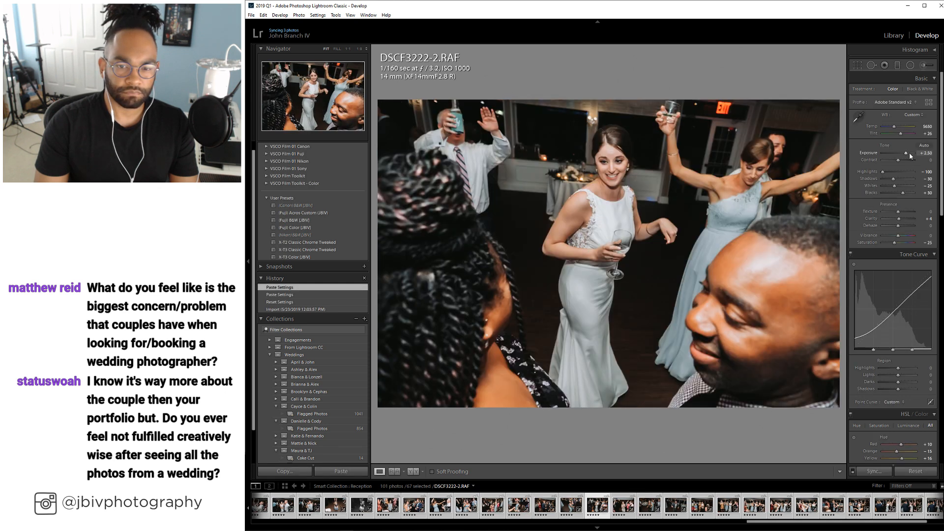
{"action": "key", "text": "Right"}
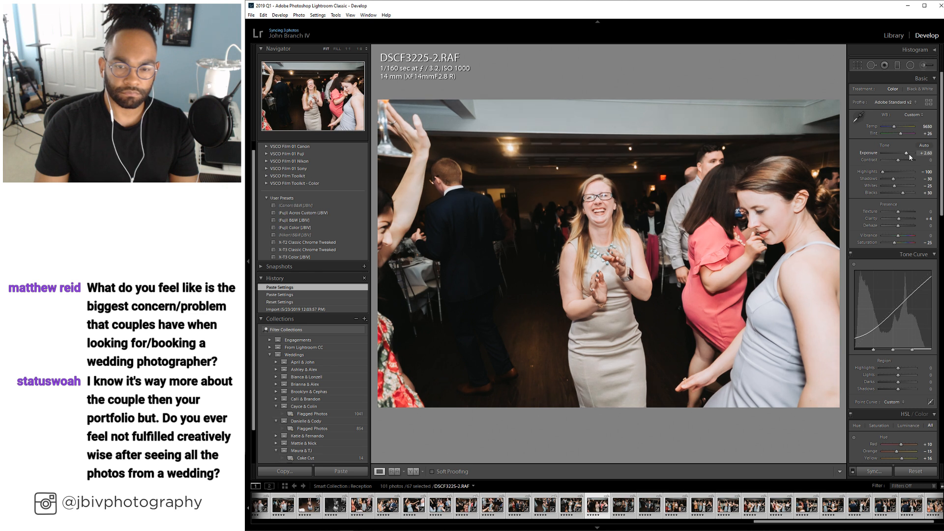
{"action": "left_click_drag", "start_coordinate": [901, 133], "coordinate": [893, 127]}
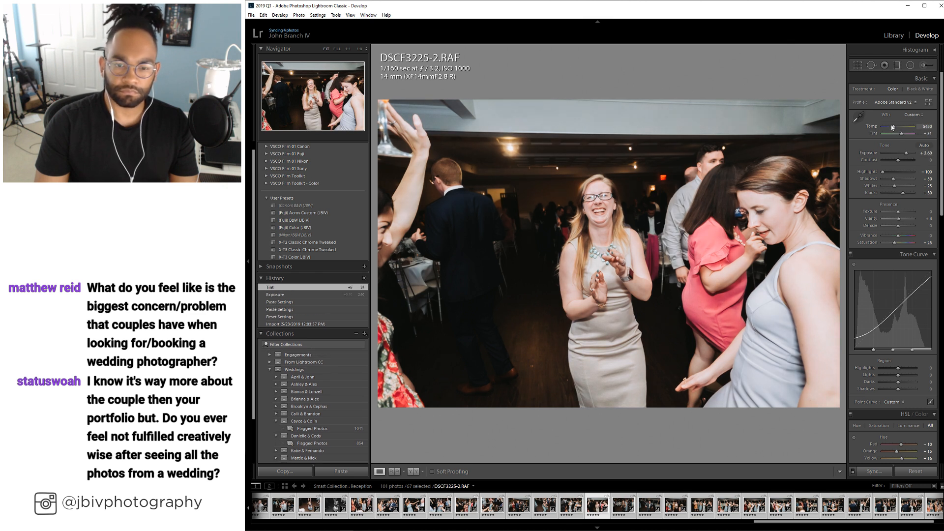
Apply the (Fuji) B&W [JBIV] preset to DSCF3231-2.RAF, the woman in the lace dress, with Highlights at -55 and Exposure at +1.80.
{"action": "key", "text": "Right"}
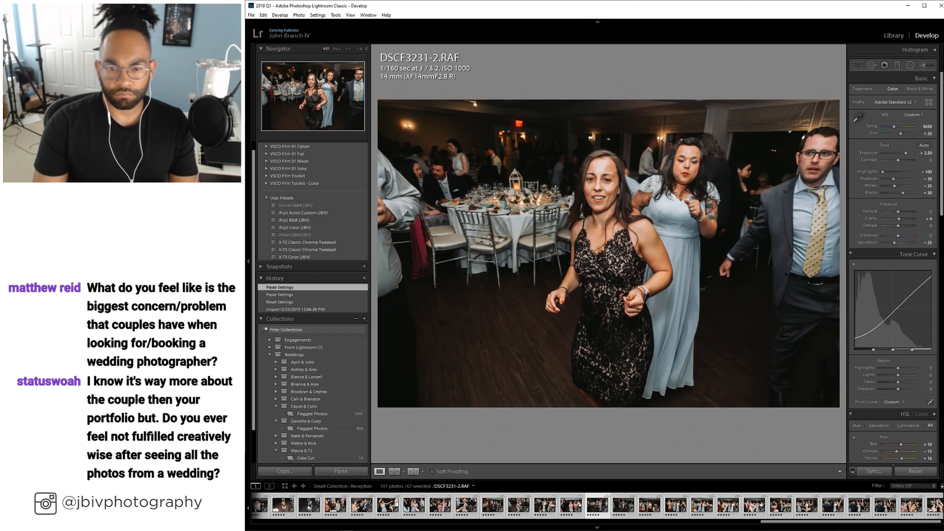
{"action": "left_click", "coordinate": [294, 220]}
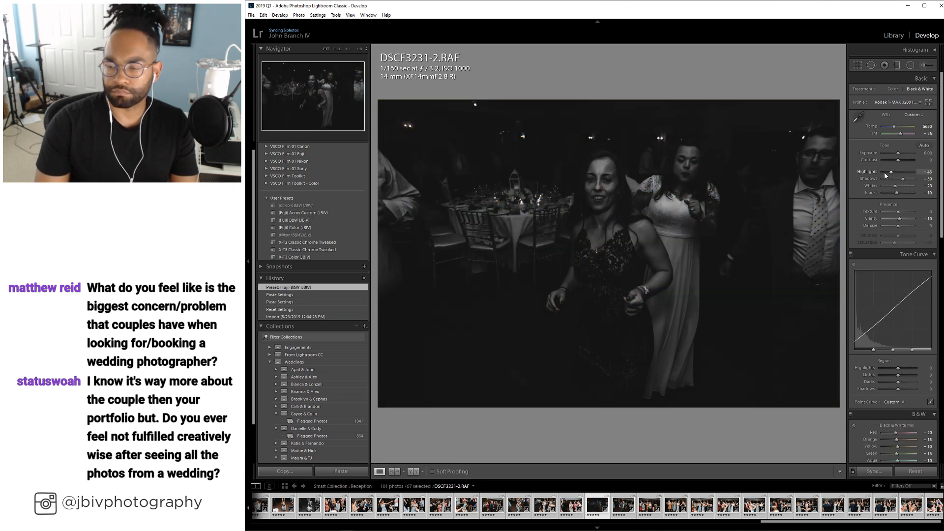
{"action": "left_click_drag", "start_coordinate": [884, 172], "coordinate": [906, 155]}
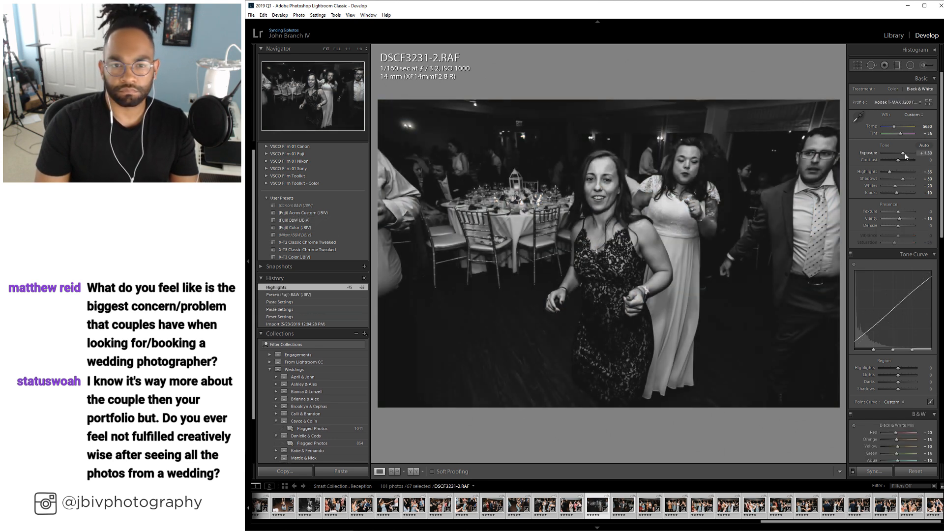
{"action": "left_click_drag", "start_coordinate": [906, 155], "coordinate": [907, 155]}
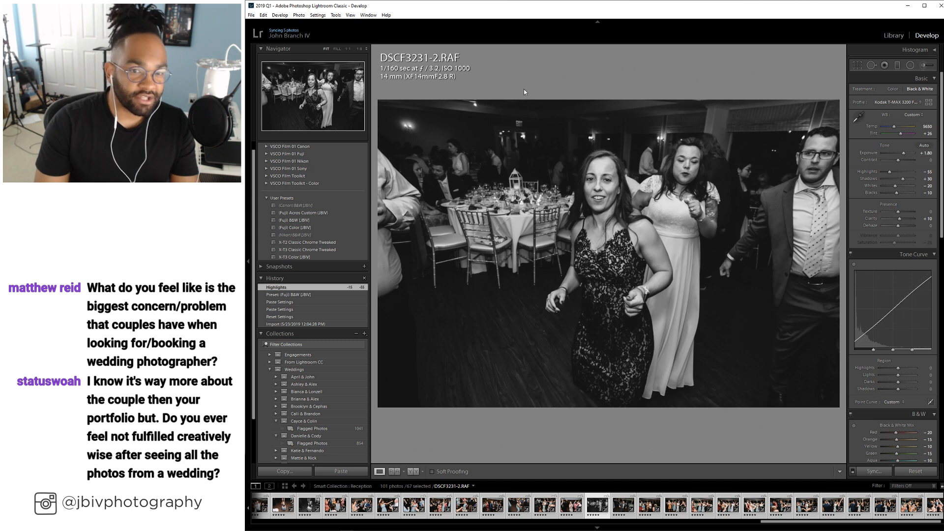
{"action": "left_click", "coordinate": [536, 114]}
{"action": "left_click", "coordinate": [549, 140]}
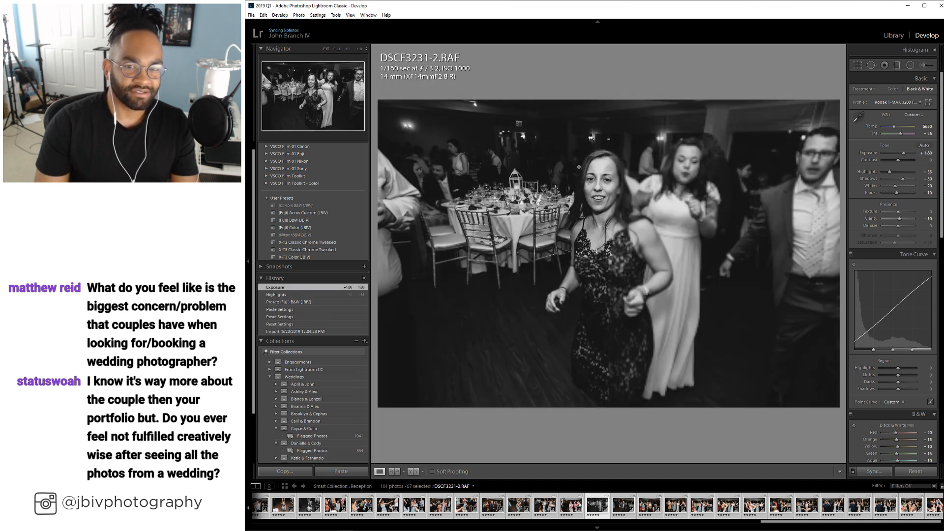
Crop DSCF3235-2.RAF tighter around the pointing man in the grey suit, trimming the upper edge and keeping the original aspect ratio.
{"action": "key", "text": "Right"}
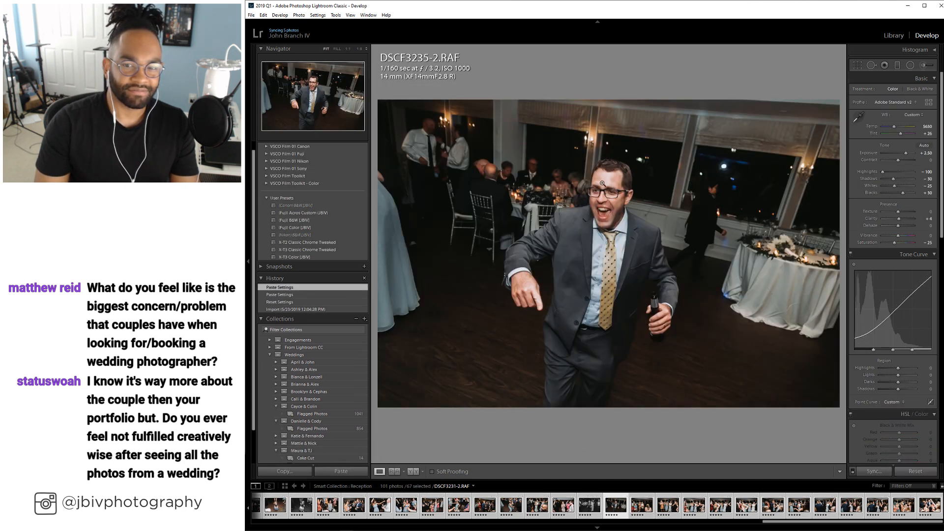
{"action": "left_click", "coordinate": [861, 67]}
{"action": "left_click_drag", "start_coordinate": [609, 99], "coordinate": [619, 132]}
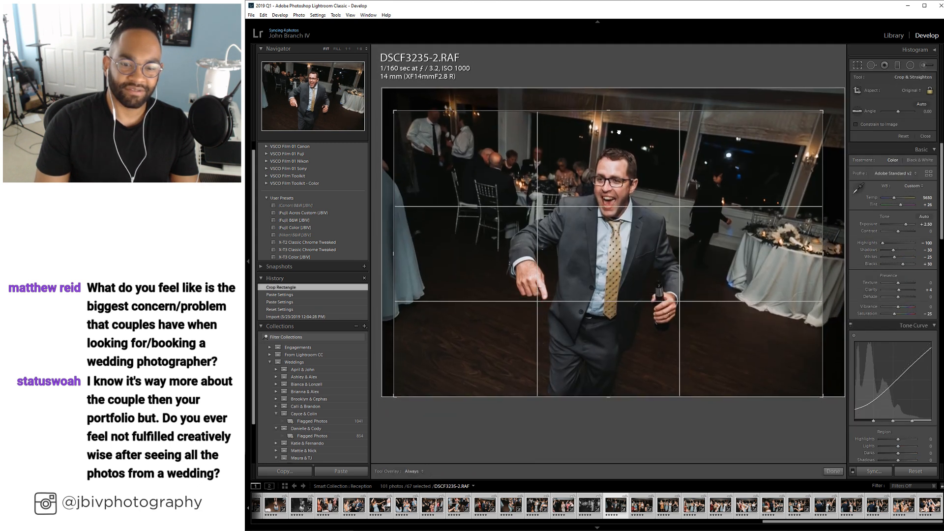
{"action": "key", "text": "Return"}
{"action": "key", "text": "period"}
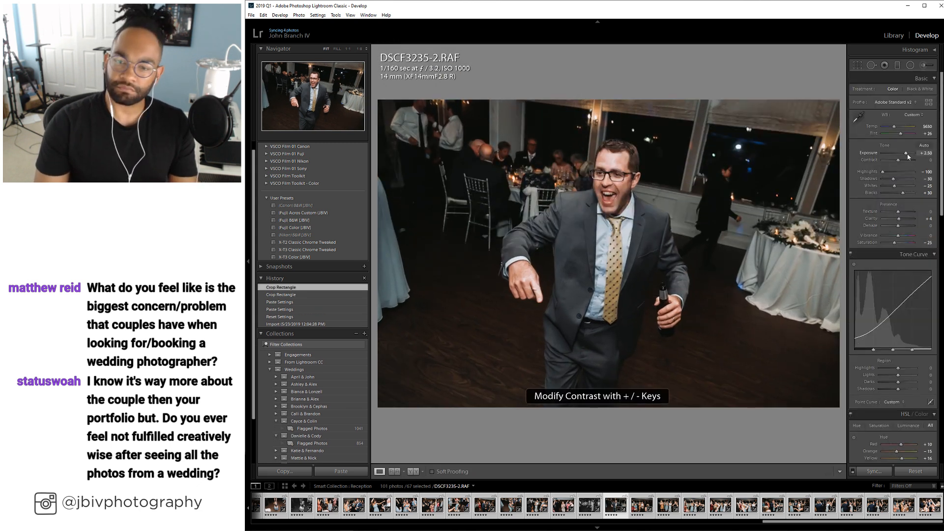
Set Temp to about 5550 on DSCF3246-2.RAF, and on DSCF3274-2.RAF set Temp to 5400 and fine-tune Exposure.
{"action": "key", "text": "Right"}
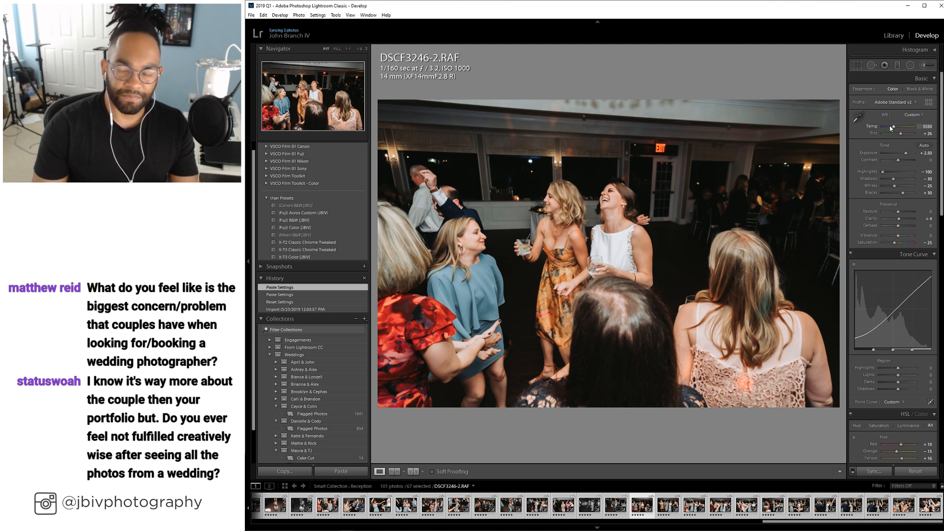
{"action": "key", "text": "Right"}
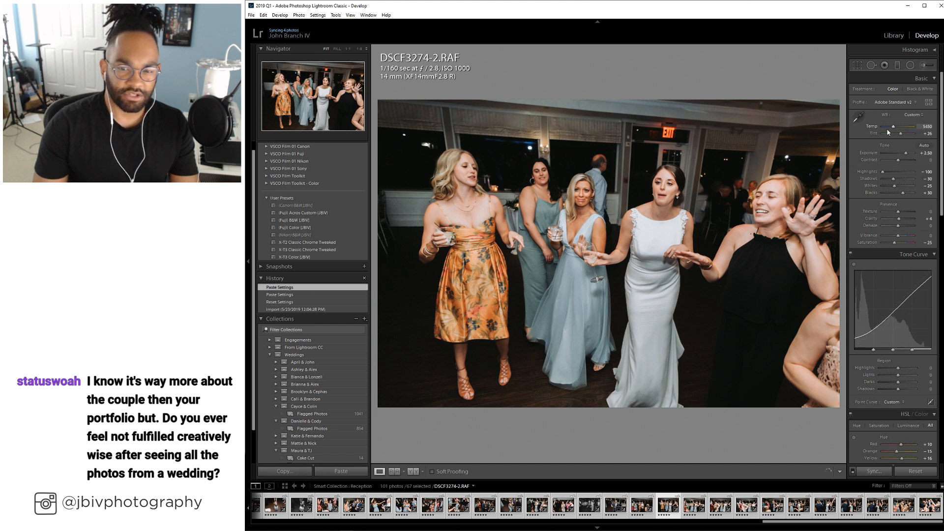
{"action": "left_click_drag", "start_coordinate": [906, 153], "coordinate": [904, 154]}
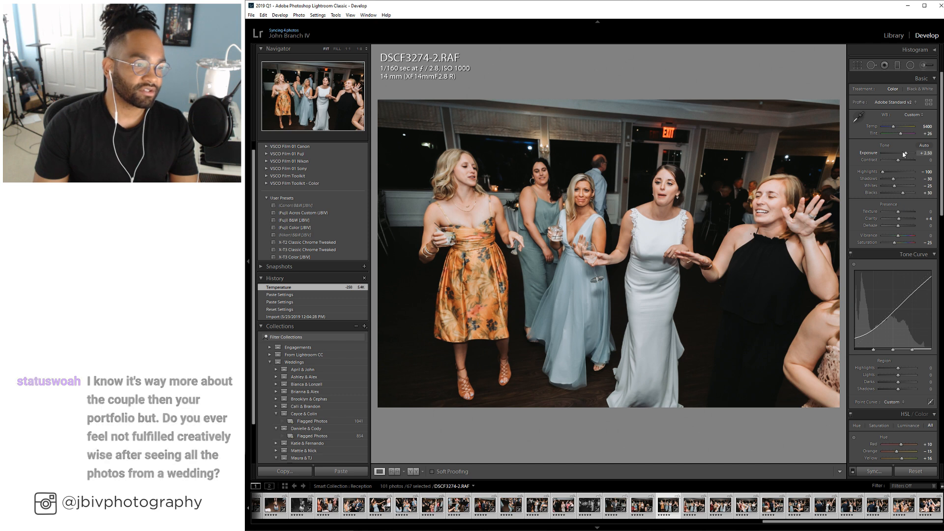
Apply the (Fuji) B&W [JBIV] preset to DSCF3283-2.RAF, the bride pointing upward, with Highlights -60, Shadows +40 and Exposure about +1.35.
{"action": "key", "text": "Right"}
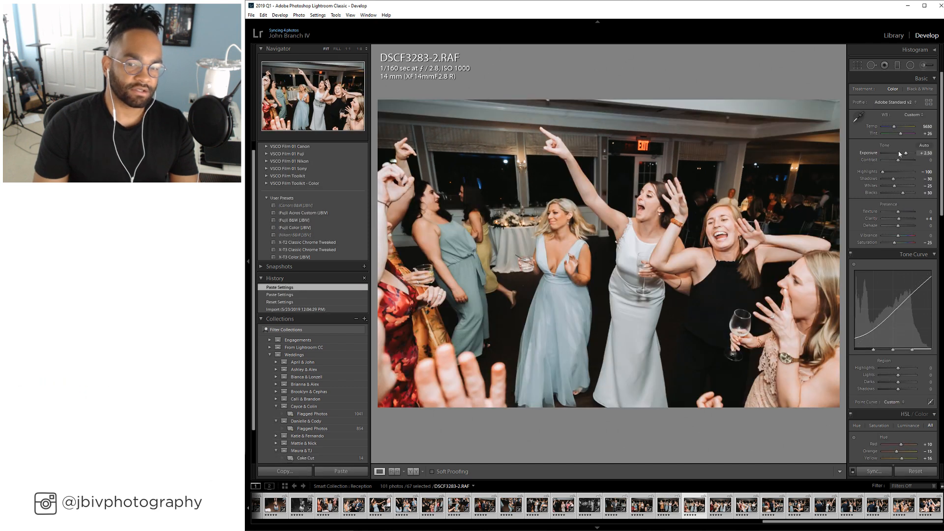
{"action": "left_click", "coordinate": [318, 220]}
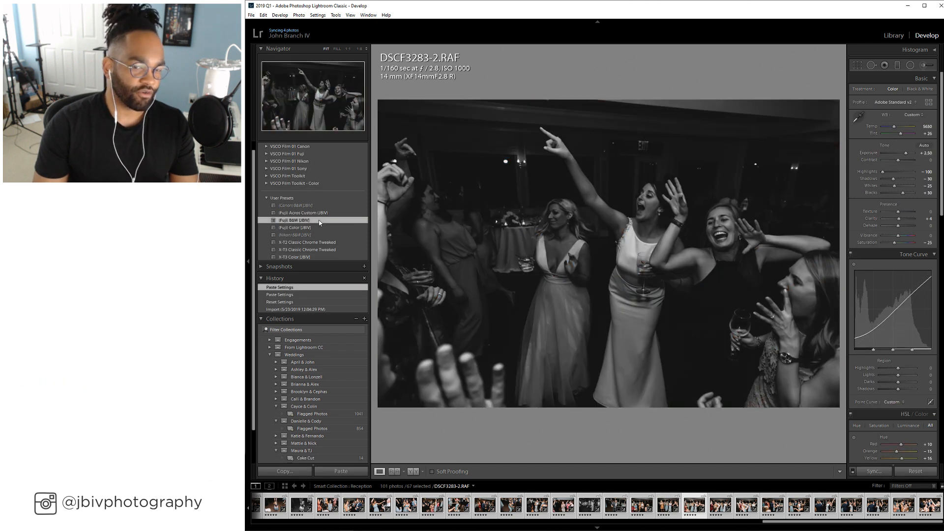
{"action": "key", "text": "Down"}
{"action": "key", "text": "Down"}
{"action": "key", "text": "Down"}
{"action": "key", "text": "Up"}
{"action": "key", "text": "Up"}
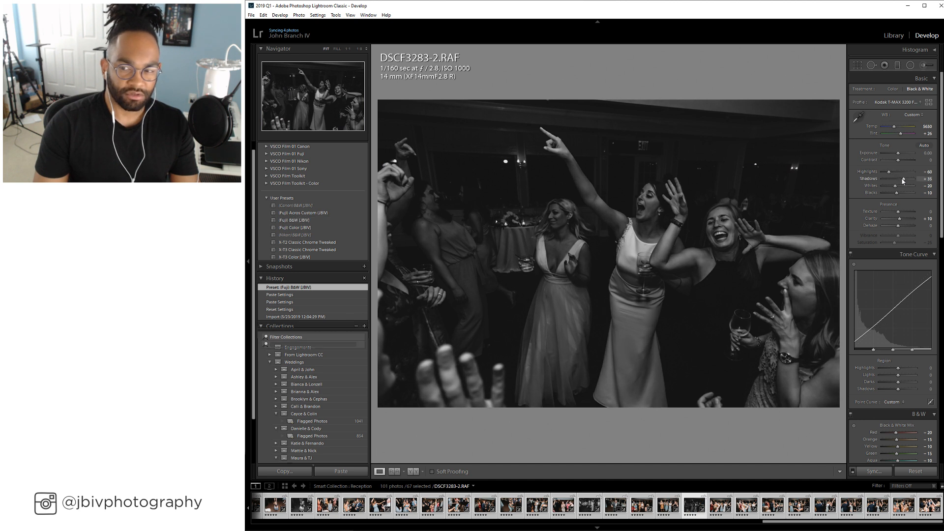
{"action": "key", "text": "Up"}
{"action": "key", "text": "Up"}
{"action": "key", "text": "Up"}
{"action": "key", "text": "Up"}
{"action": "key", "text": "Up"}
{"action": "key", "text": "Up"}
{"action": "key", "text": "Up"}
{"action": "key", "text": "Up"}
{"action": "key", "text": "Up"}
{"action": "key", "text": "Up"}
{"action": "key", "text": "Up"}
{"action": "key", "text": "Up"}
{"action": "key", "text": "Up"}
{"action": "key", "text": "Up"}
{"action": "key", "text": "Up"}
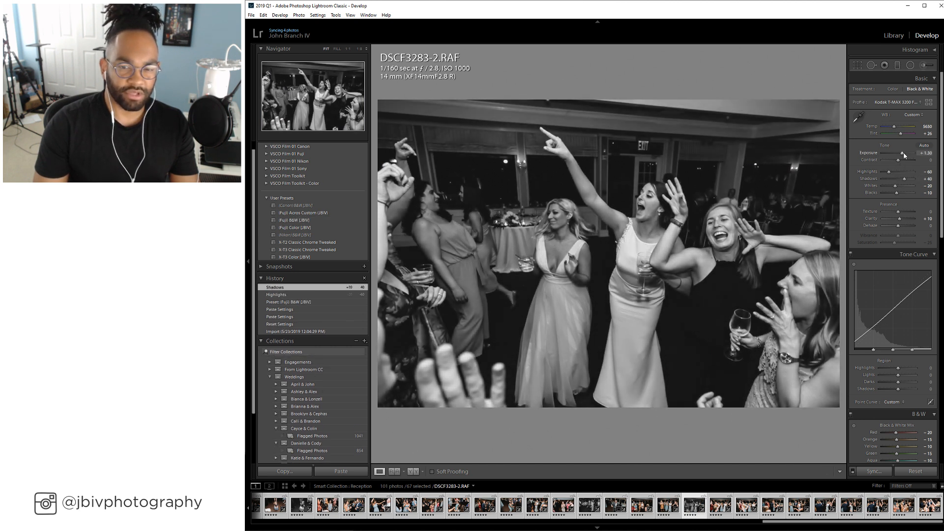
On DSCF3302-2.RAF, the bride holding a wine glass among guests, set Temp to 5450 and Exposure to about +2.55.
{"action": "key", "text": "Right"}
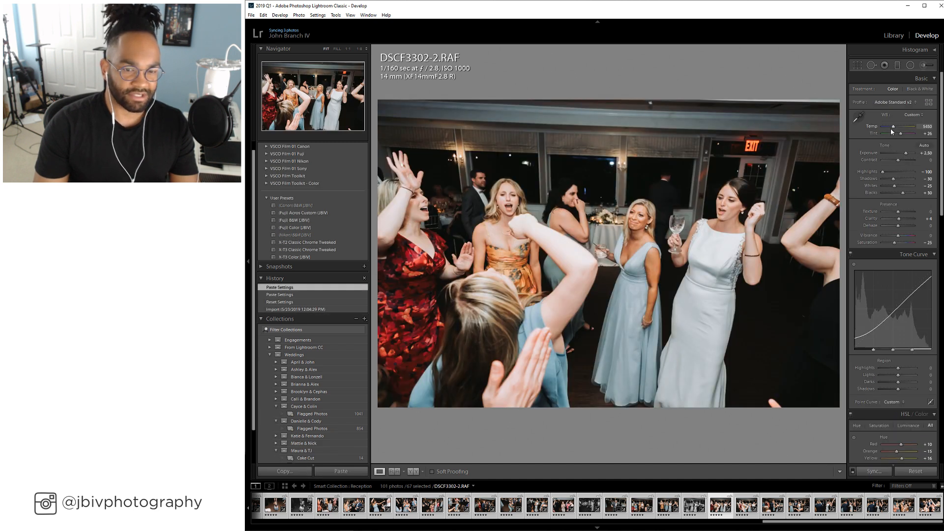
{"action": "key", "text": "Up"}
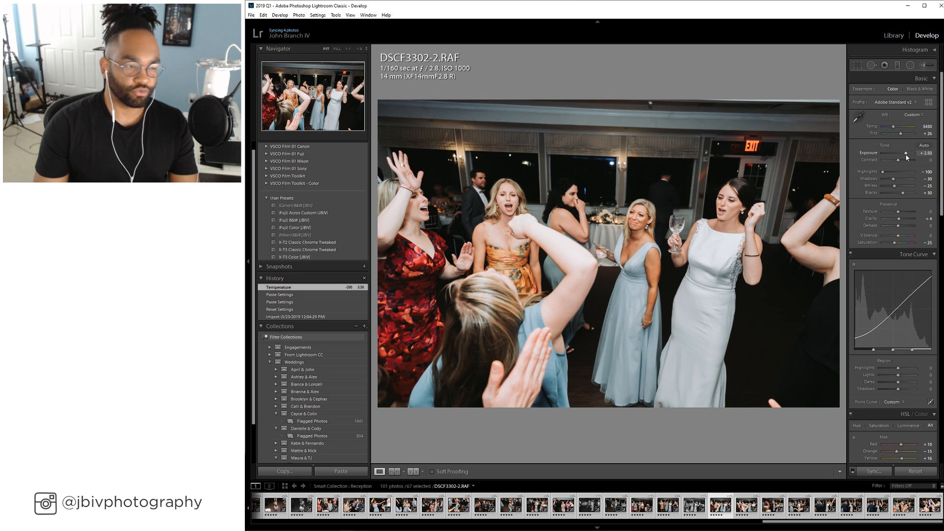
On DSCF3306-2.RAF, the bride singing with raised hand, set Temp to 5400, Tint to +31 and Exposure to +2.30.
{"action": "key", "text": "Right"}
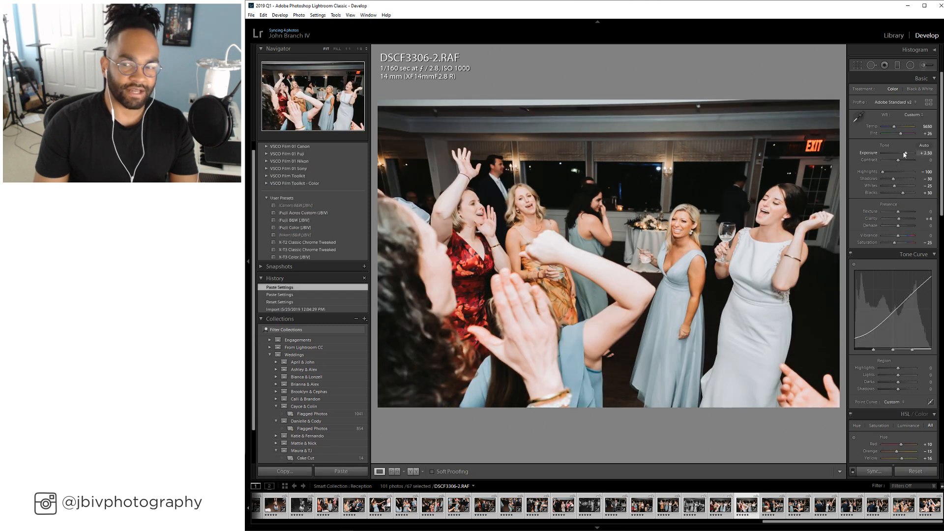
{"action": "key", "text": "Down"}
{"action": "key", "text": "Down"}
{"action": "key", "text": "Down"}
{"action": "key", "text": "Down"}
{"action": "key", "text": "Down"}
{"action": "key", "text": "Down"}
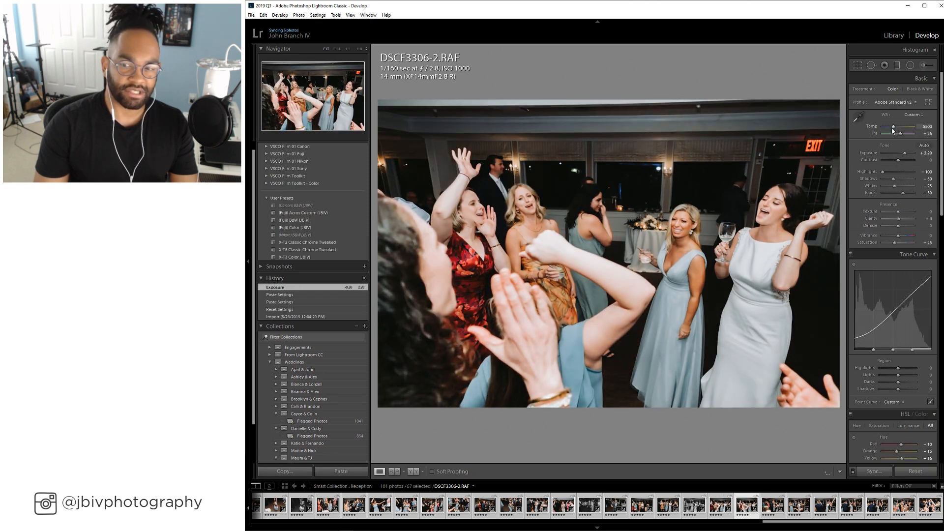
{"action": "key", "text": "Down"}
{"action": "key", "text": "Up"}
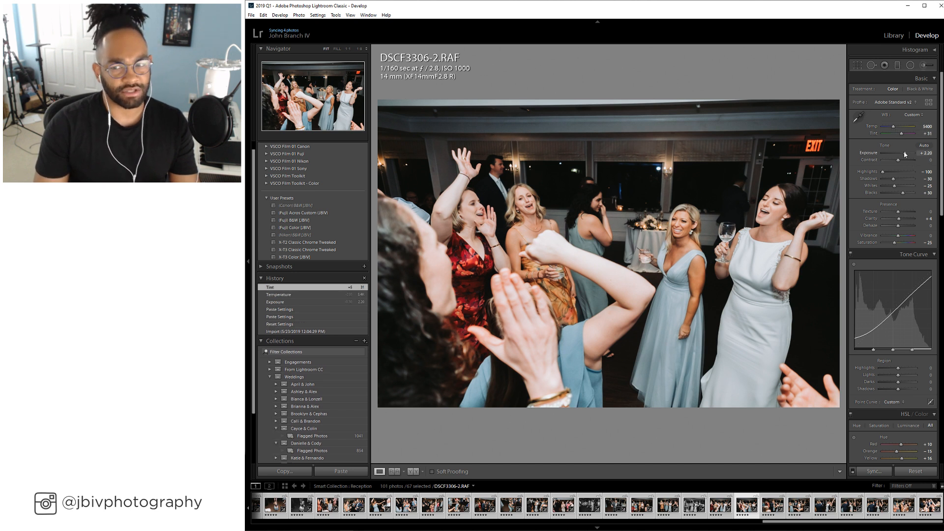
{"action": "key", "text": "Up"}
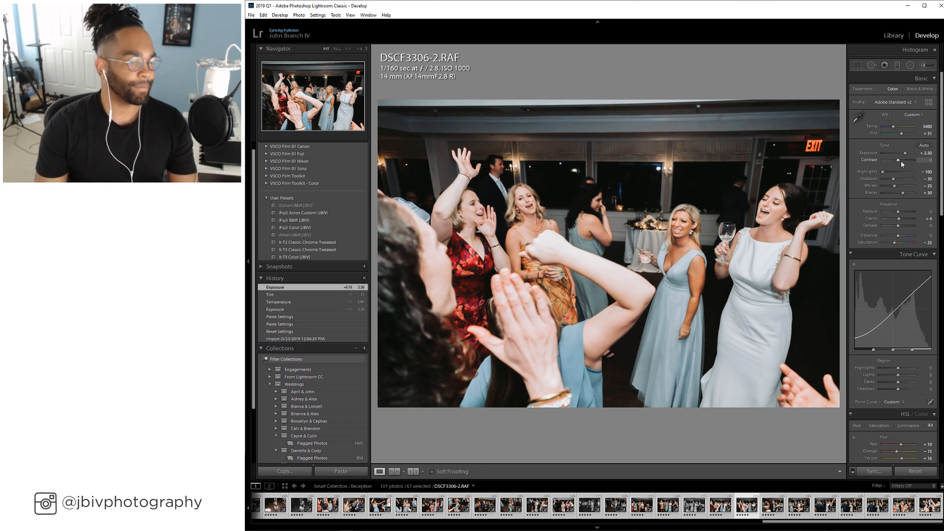
Set Temp to 5400 and Exposure to +2.70 on DSCF3313-2.RAF; set Temp to 5450, Tint to +31 and Exposure to +2.40 on DSCF3318-2.RAF.
{"action": "key", "text": "Right"}
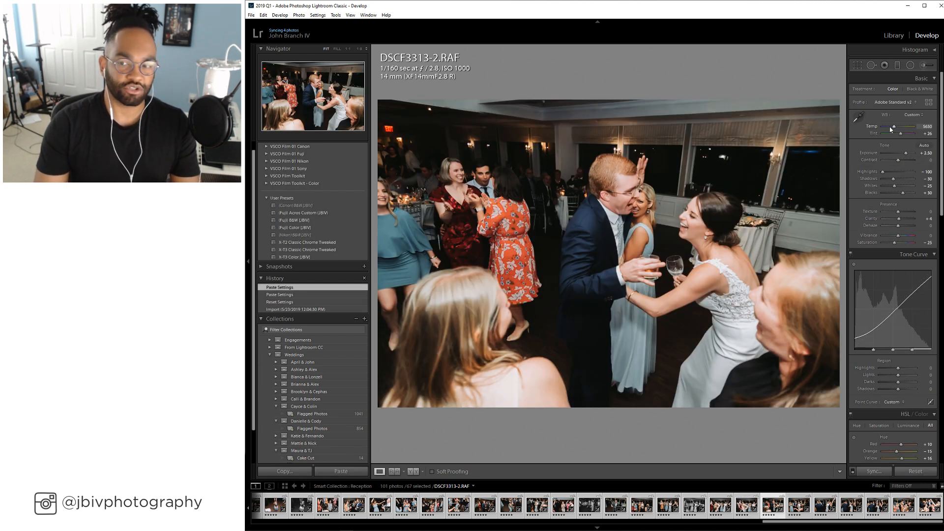
{"action": "left_click_drag", "start_coordinate": [902, 152], "coordinate": [907, 157]}
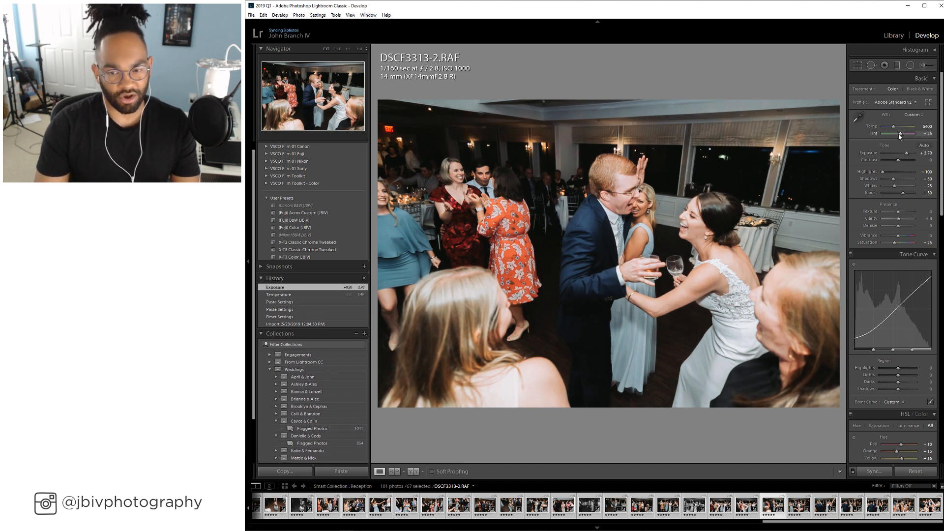
{"action": "key", "text": "Right"}
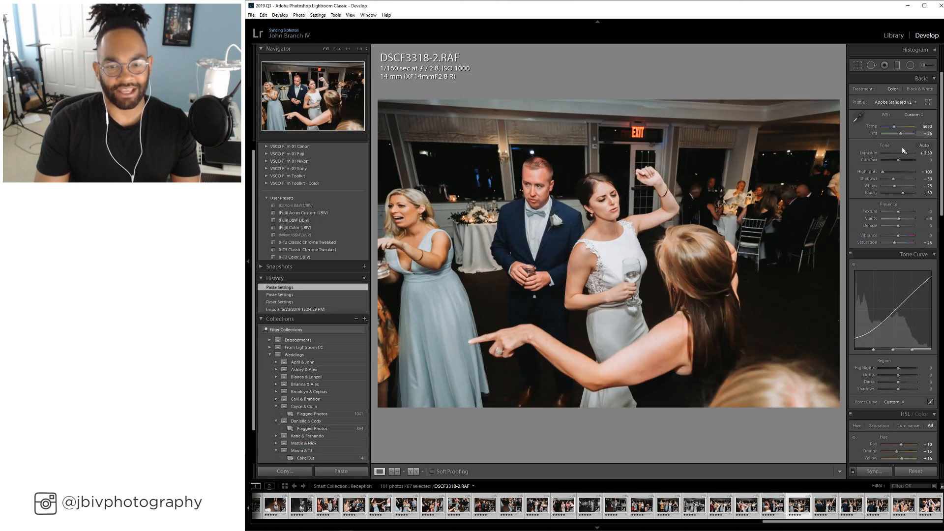
{"action": "left_click_drag", "start_coordinate": [891, 125], "coordinate": [899, 135]}
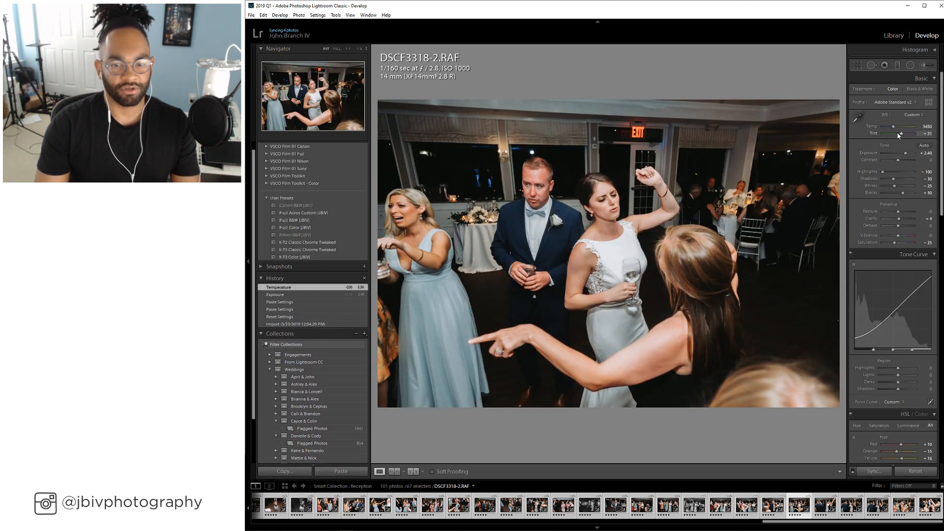
Apply the (Fuji) B&W [JBIV] preset to DSCF3322-2.RAF with Highlights -60, Shadows +40 and Exposure about +1.20.
{"action": "key", "text": "Right"}
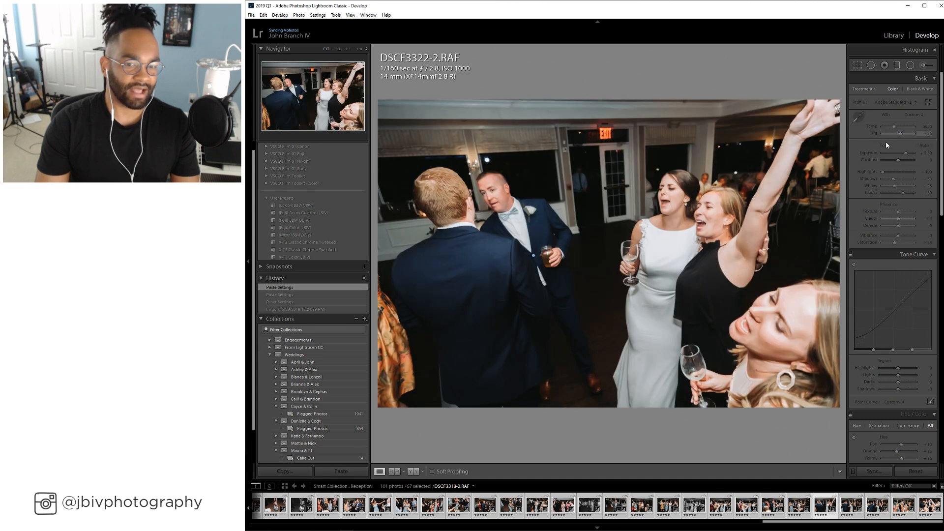
{"action": "left_click", "coordinate": [328, 219]}
{"action": "left_click_drag", "start_coordinate": [894, 172], "coordinate": [890, 173]}
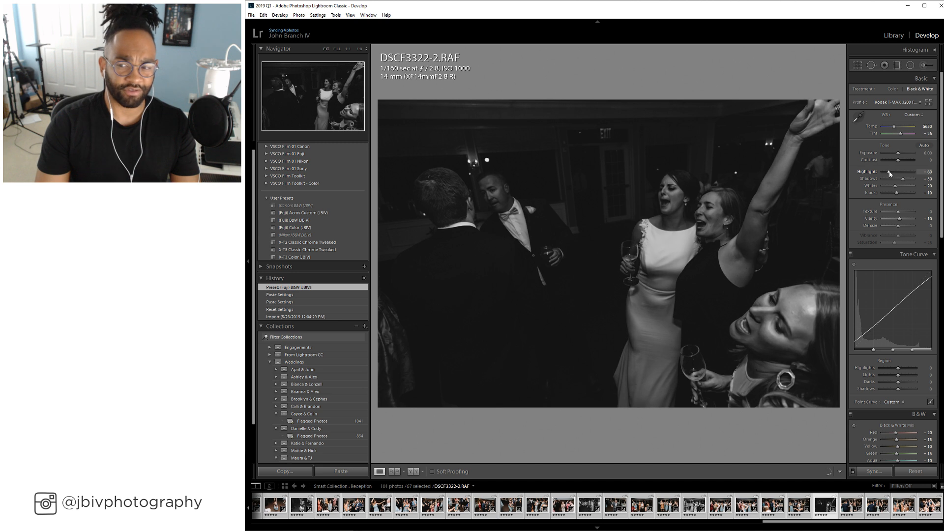
{"action": "key", "text": "Up"}
{"action": "key", "text": "Up"}
{"action": "key", "text": "Up"}
{"action": "key", "text": "Up"}
{"action": "key", "text": "Up"}
{"action": "key", "text": "Up"}
{"action": "key", "text": "Up"}
{"action": "key", "text": "Up"}
{"action": "key", "text": "Up"}
{"action": "key", "text": "Up"}
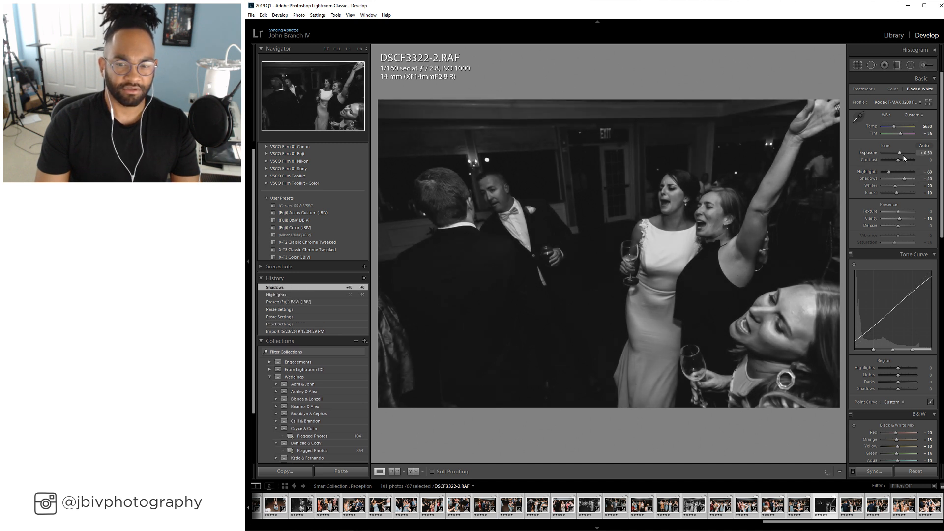
{"action": "key", "text": "Up"}
{"action": "key", "text": "Up"}
{"action": "key", "text": "Up"}
{"action": "key", "text": "Up"}
{"action": "key", "text": "Up"}
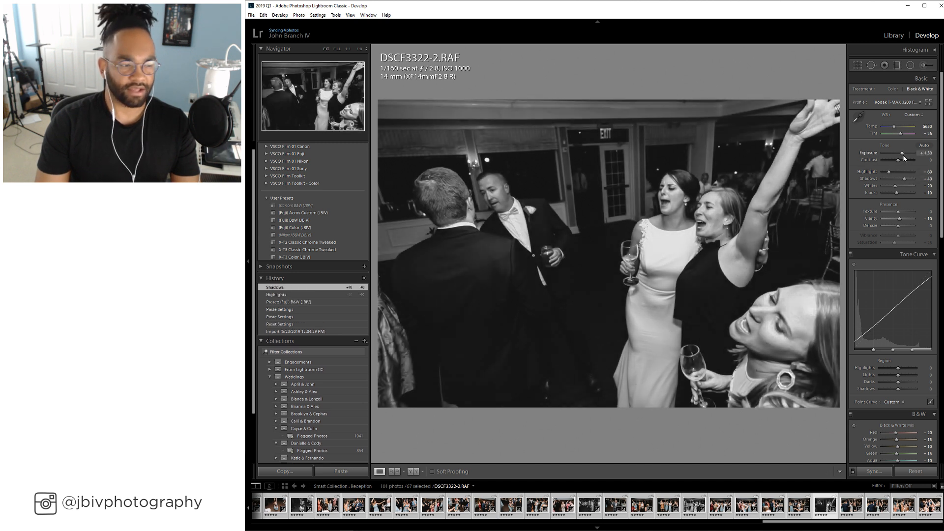
Fine-tune Exposure on DSCF3329-2.RAF, and on DSCF3339-2.RAF set Temp to about 5150 and fine-tune Exposure.
{"action": "key", "text": "Right"}
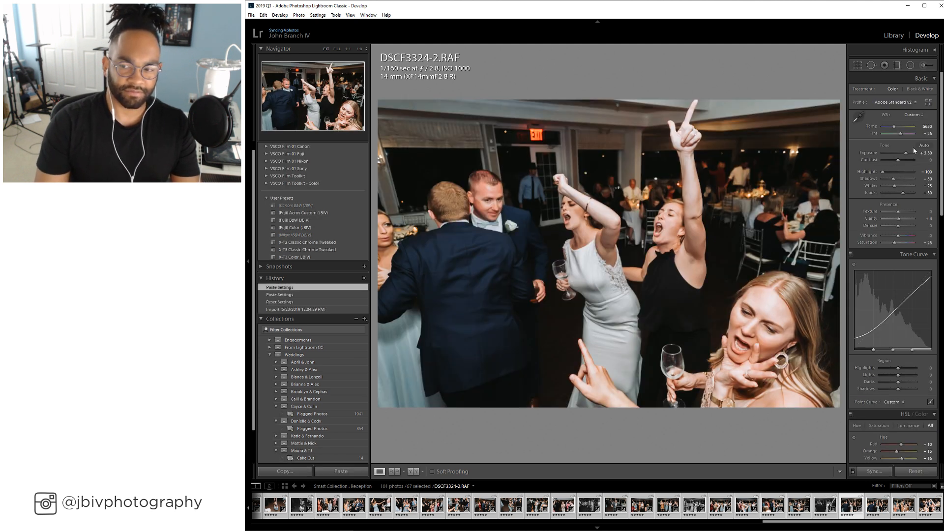
{"action": "key", "text": "Right"}
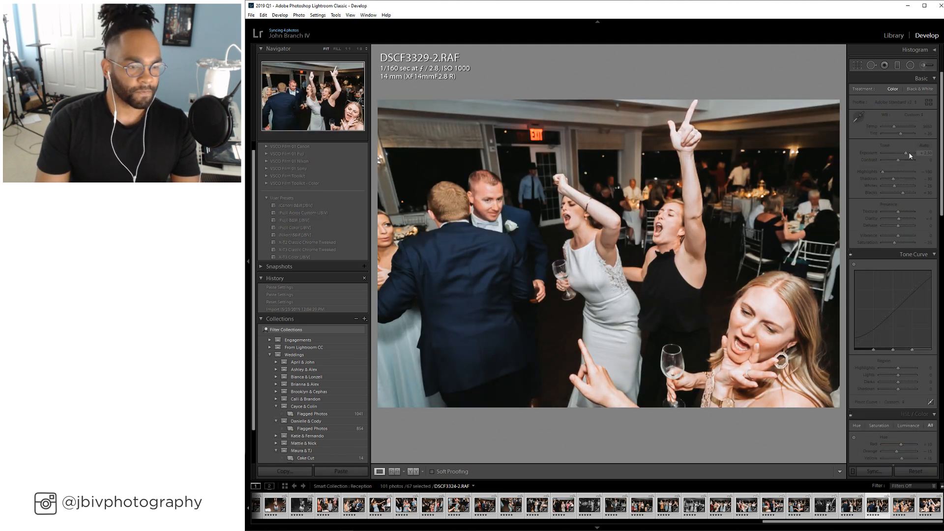
{"action": "left_click_drag", "start_coordinate": [907, 150], "coordinate": [908, 151]}
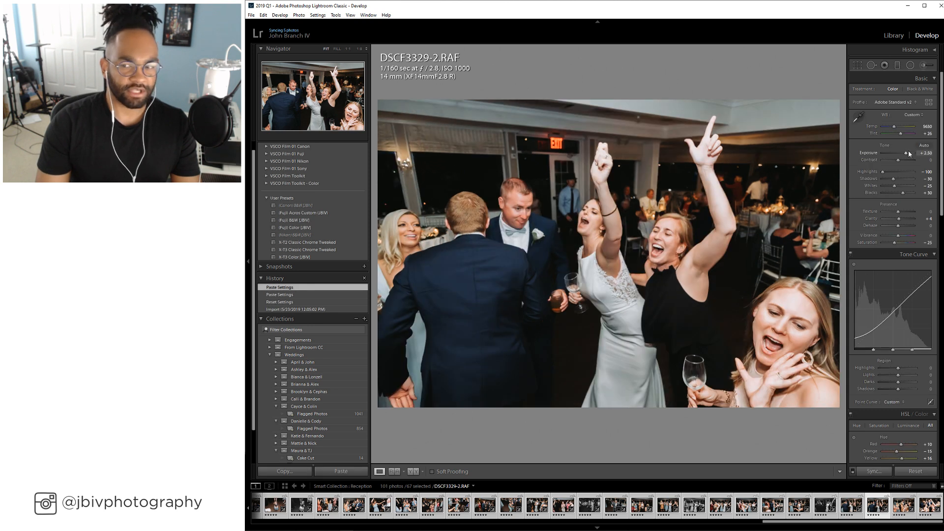
{"action": "key", "text": "Right"}
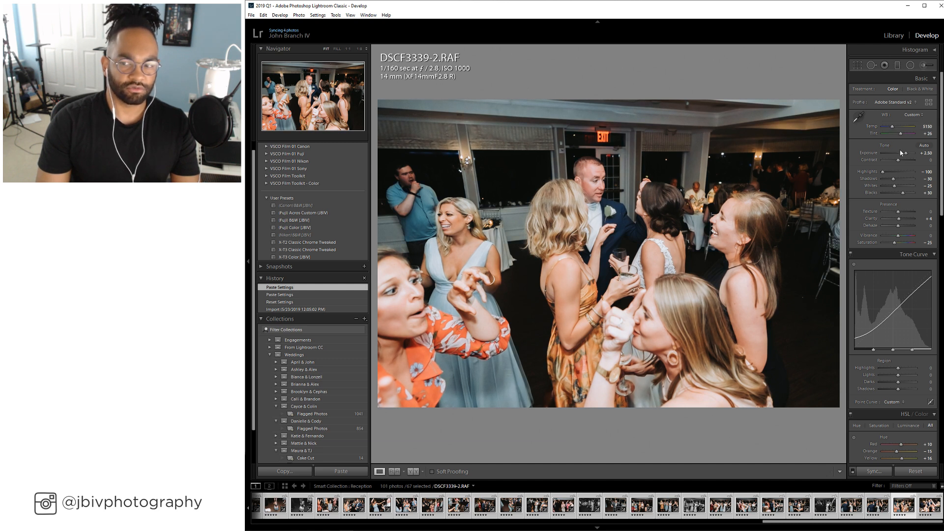
{"action": "left_click_drag", "start_coordinate": [902, 153], "coordinate": [906, 157]}
On DSCF3360-2.RAF, the groom surrounded by cheering guests, set Exposure to +2.10 and Temp to about 5350.
{"action": "key", "text": "Right"}
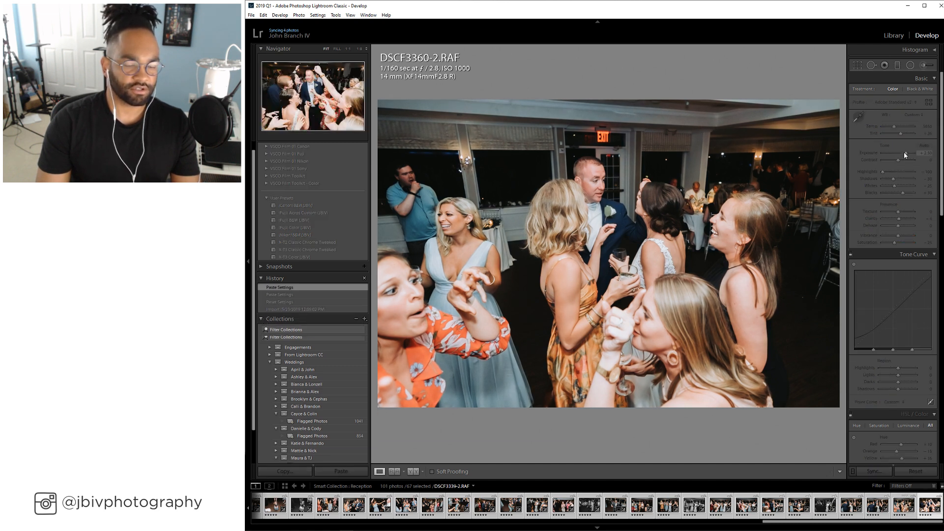
{"action": "left_click_drag", "start_coordinate": [906, 154], "coordinate": [894, 129]}
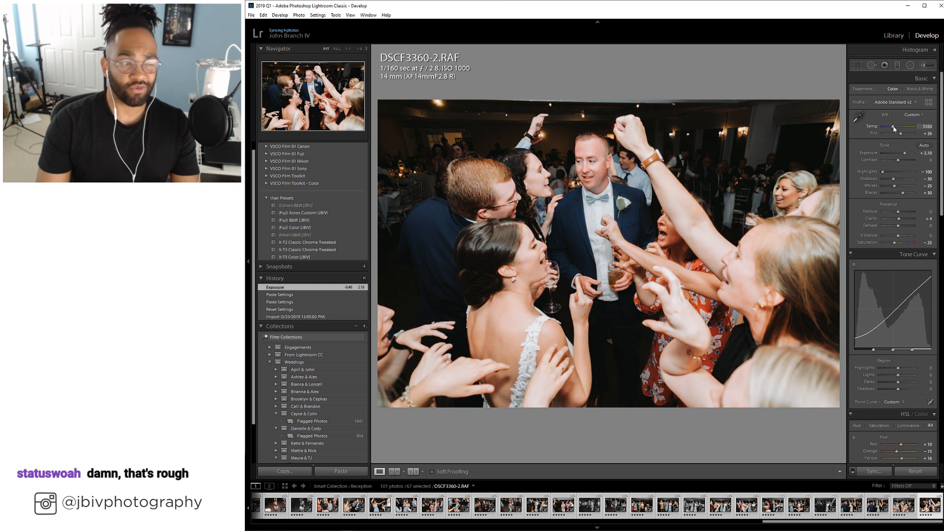
{"action": "key", "text": "Right"}
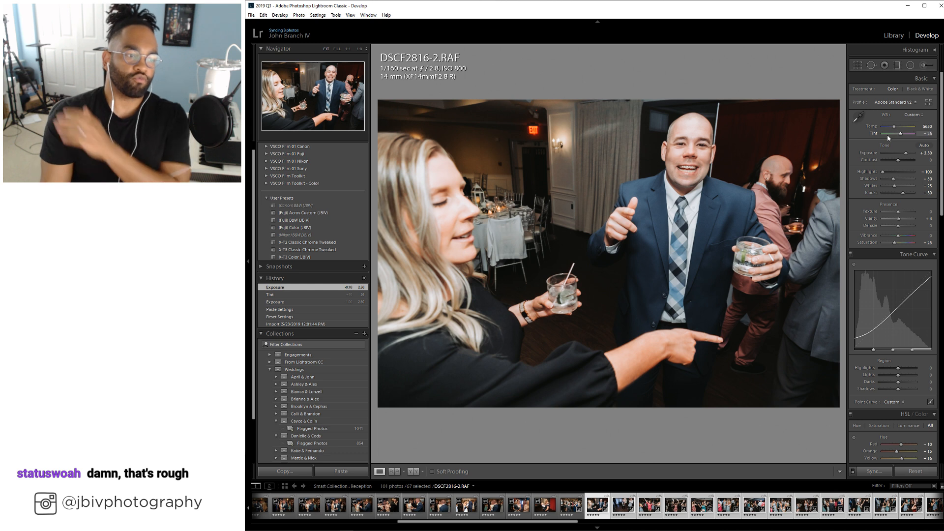
Return to the Library grid, deselect all photos and review the edited Reception collection from end to start.
{"action": "left_click", "coordinate": [893, 37]}
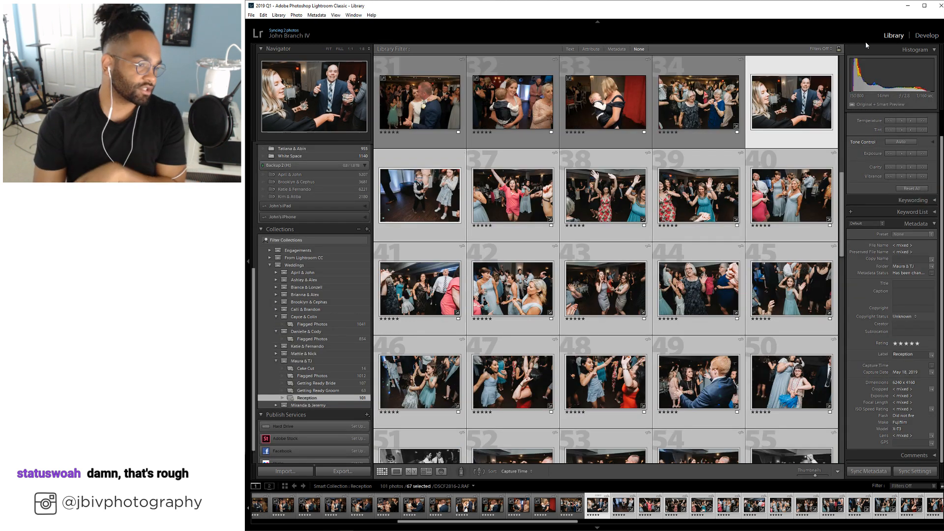
{"action": "scroll", "coordinate": [670, 232], "scroll_direction": "down", "scroll_amount": 10}
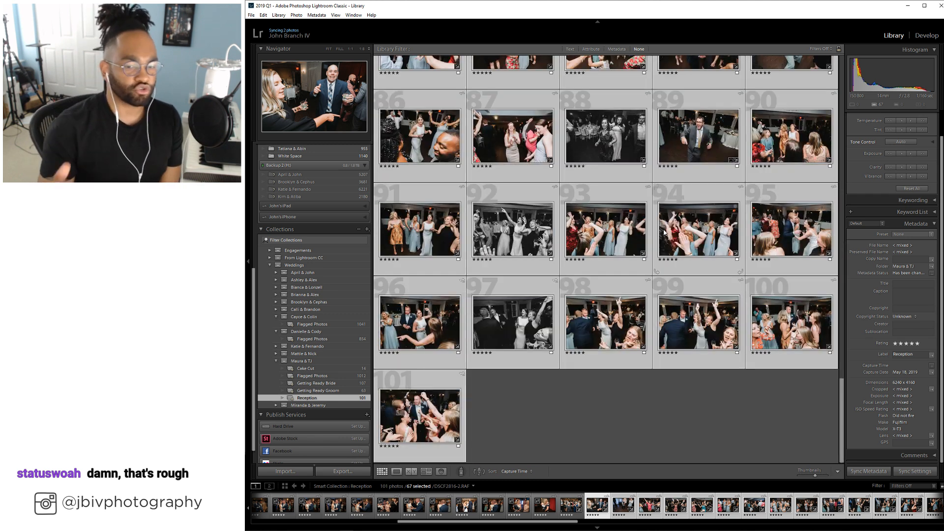
{"action": "left_click", "coordinate": [631, 426]}
{"action": "scroll", "coordinate": [615, 453], "scroll_direction": "up", "scroll_amount": 1}
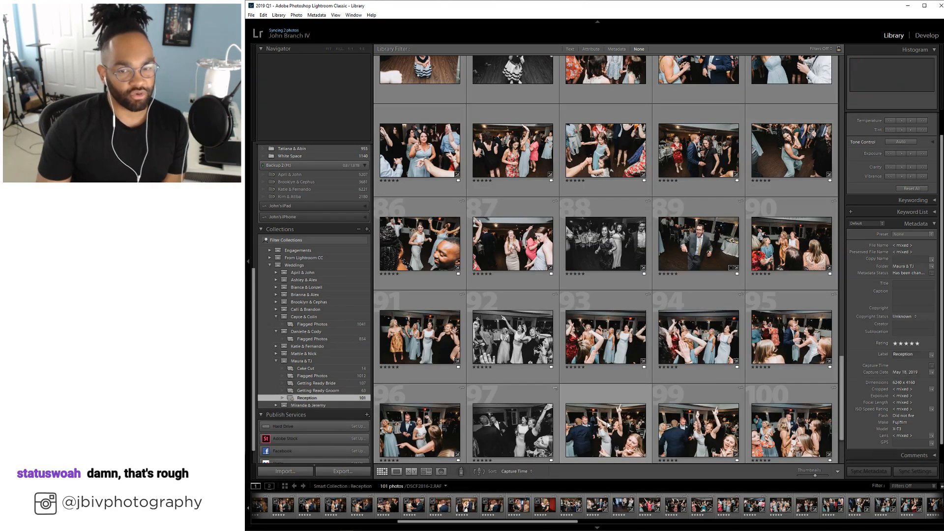
{"action": "scroll", "coordinate": [606, 388], "scroll_direction": "up", "scroll_amount": 15}
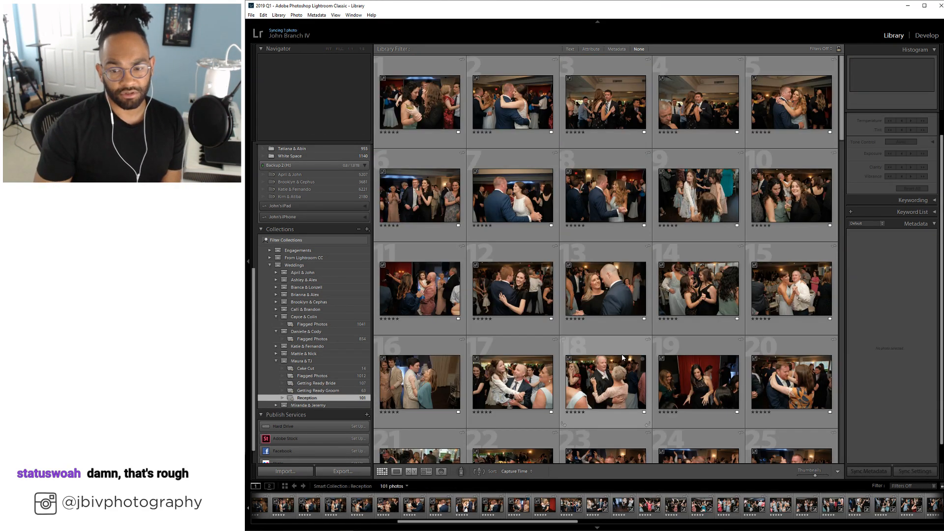
{"action": "scroll", "coordinate": [620, 344], "scroll_direction": "down", "scroll_amount": 6}
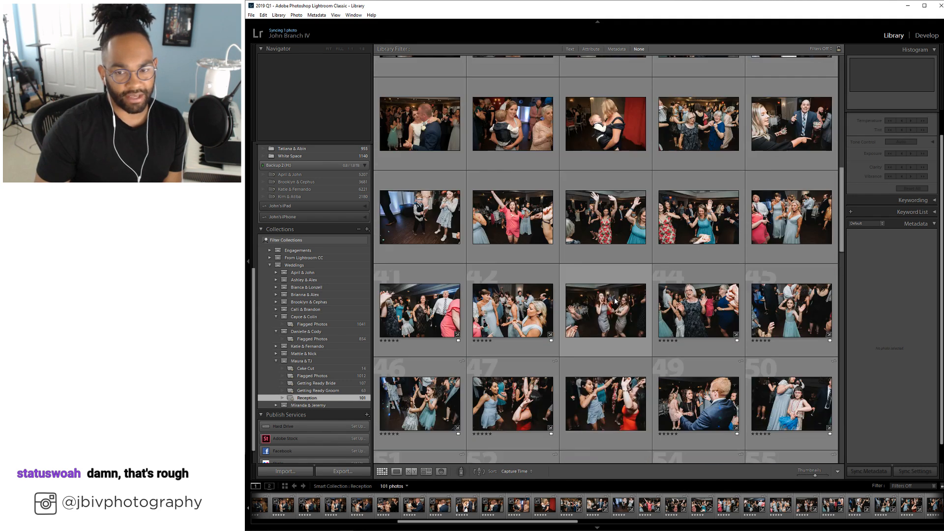
{"action": "scroll", "coordinate": [615, 301], "scroll_direction": "up", "scroll_amount": 6}
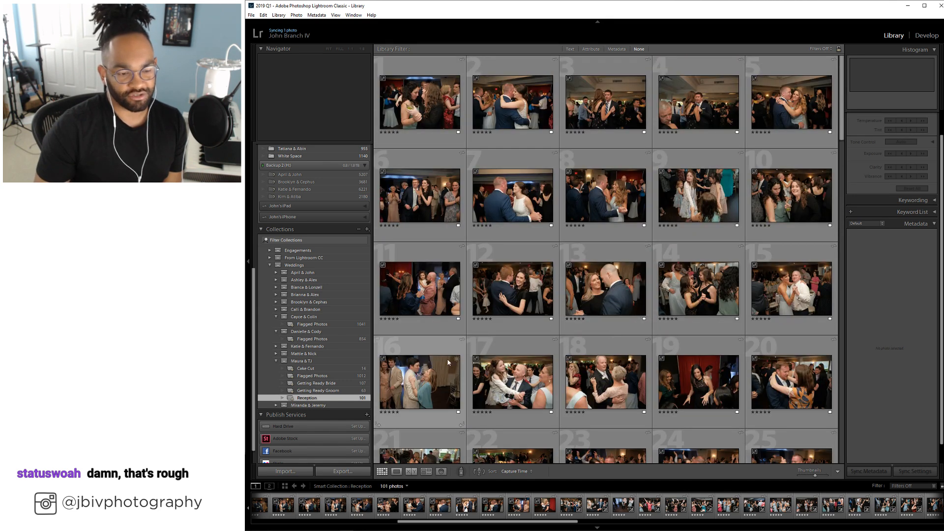
Open the Getting Ready Bride smart collection and filter it by metadata to the Canon EOS 5D Mark III photos.
{"action": "left_click", "coordinate": [342, 382]}
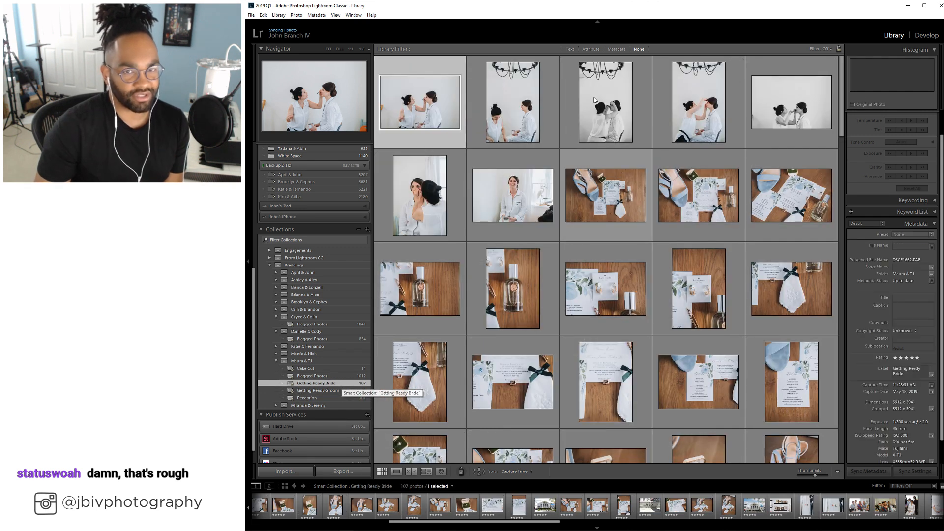
{"action": "left_click", "coordinate": [591, 50]}
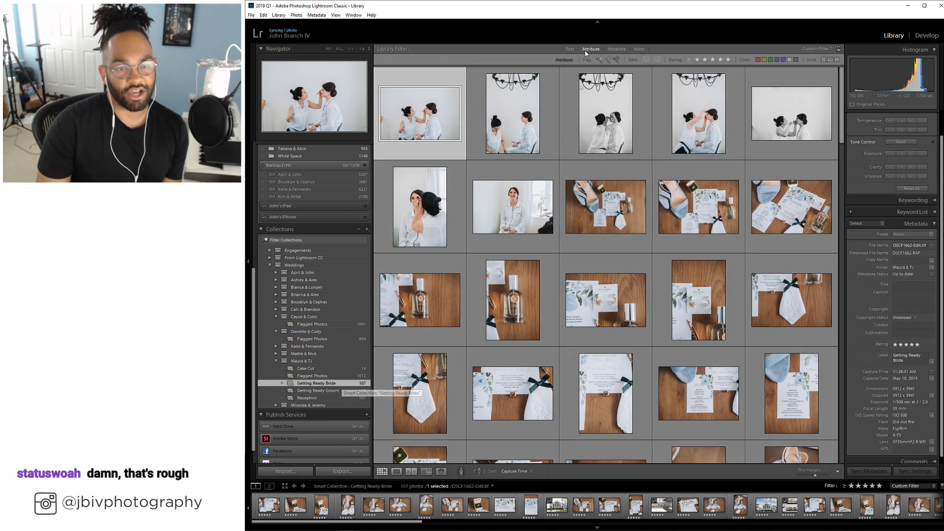
{"action": "left_click", "coordinate": [617, 50]}
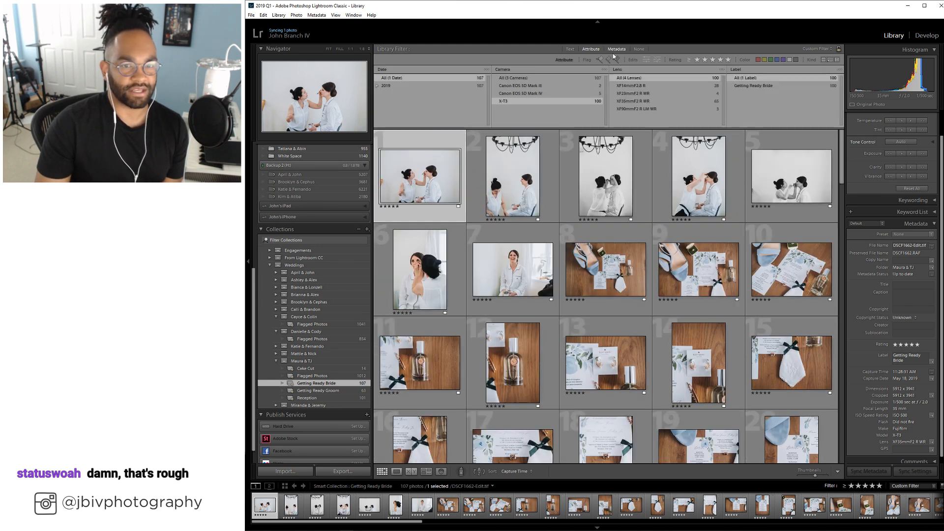
{"action": "left_click", "coordinate": [551, 85]}
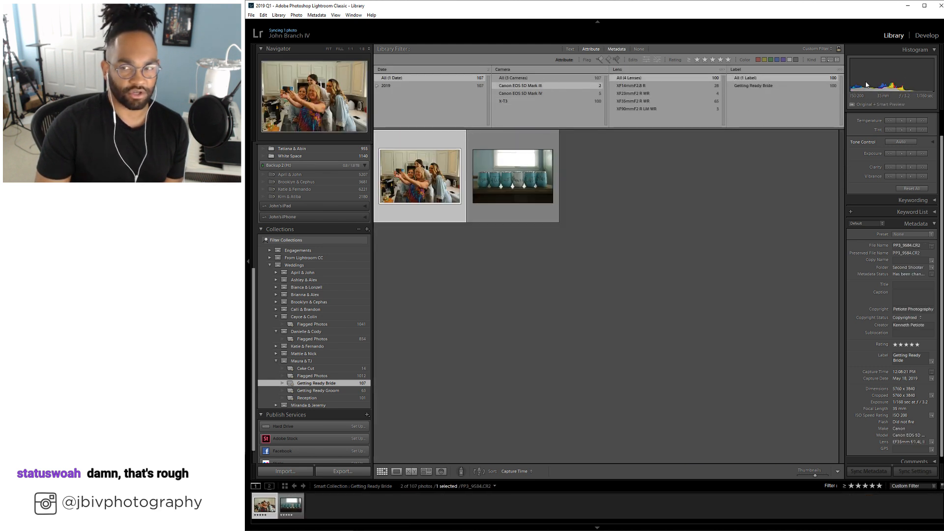
Develop the kitchen selfie photo PP3_9584.CR2 with the (Fuji) Color [JBIV] preset and Exposure +1.80.
{"action": "left_click", "coordinate": [914, 36]}
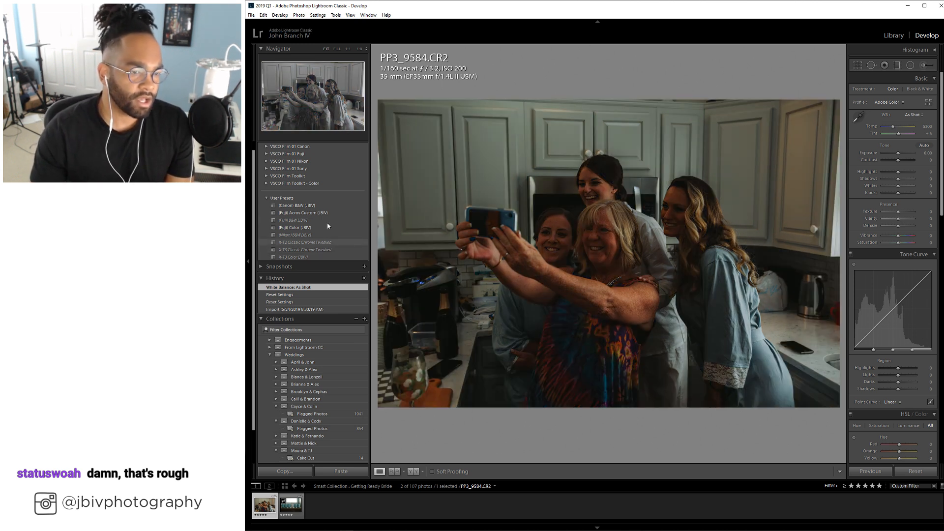
{"action": "left_click", "coordinate": [325, 228]}
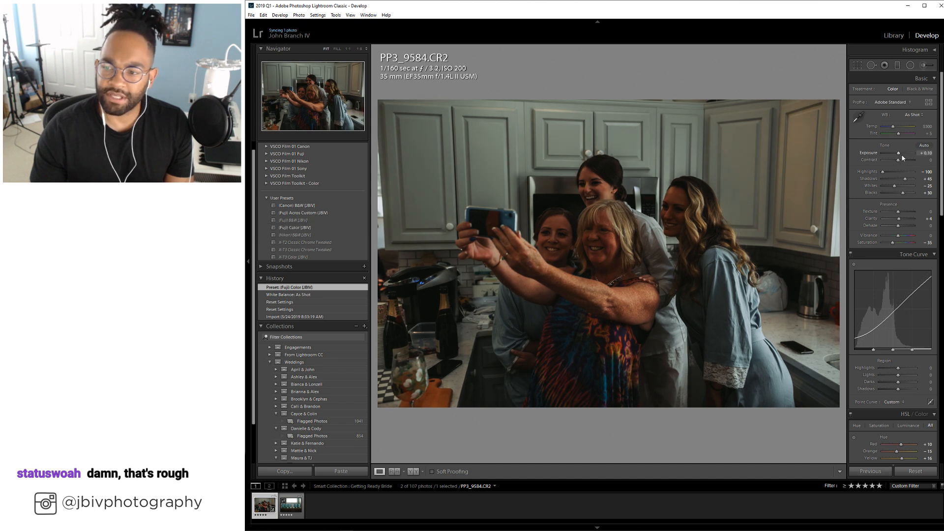
{"action": "left_click_drag", "start_coordinate": [903, 156], "coordinate": [904, 156]}
Set the lens profile setup and the white balance of PP3_9584.CR2 to Auto.
{"action": "scroll", "coordinate": [887, 244], "scroll_direction": "down", "scroll_amount": 10}
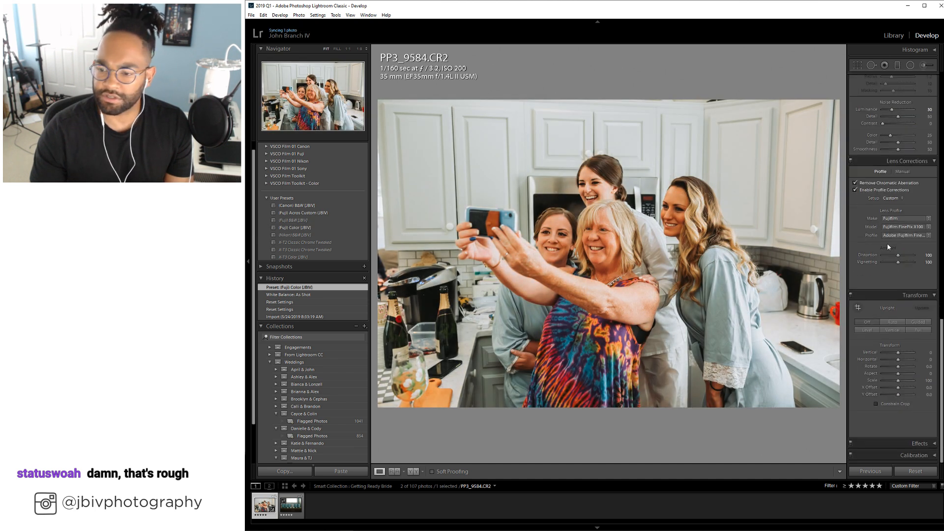
{"action": "left_click", "coordinate": [895, 199]}
{"action": "left_click", "coordinate": [892, 216]}
{"action": "scroll", "coordinate": [883, 200], "scroll_direction": "up", "scroll_amount": 10}
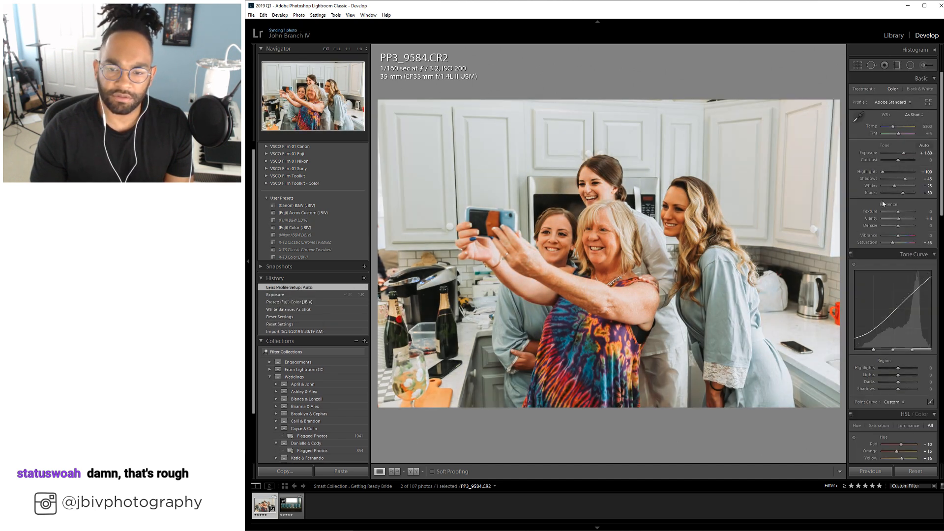
{"action": "left_click", "coordinate": [912, 115]}
{"action": "left_click", "coordinate": [907, 131]}
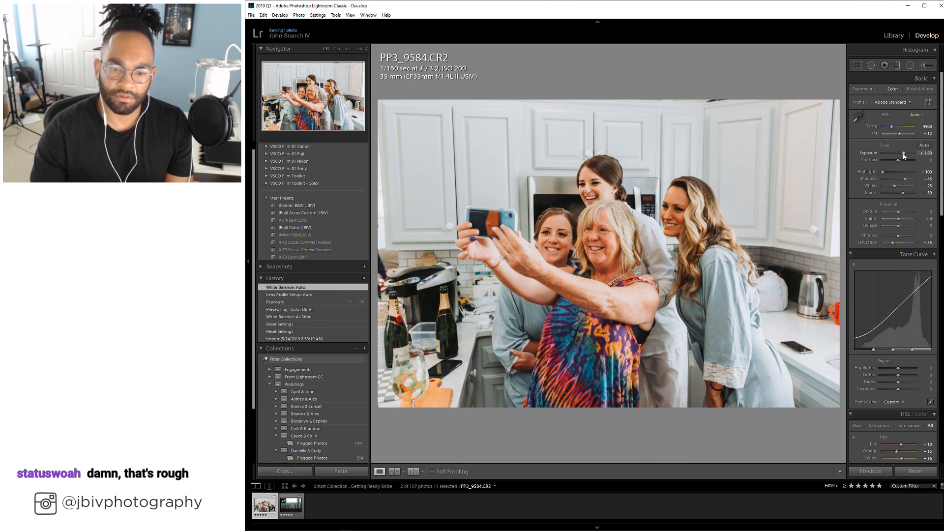
Apply the (Fuji) Color [JBIV] preset to the tumbler photo PP3_9591.CR2 and straighten it with Level Upright.
{"action": "key", "text": "Right"}
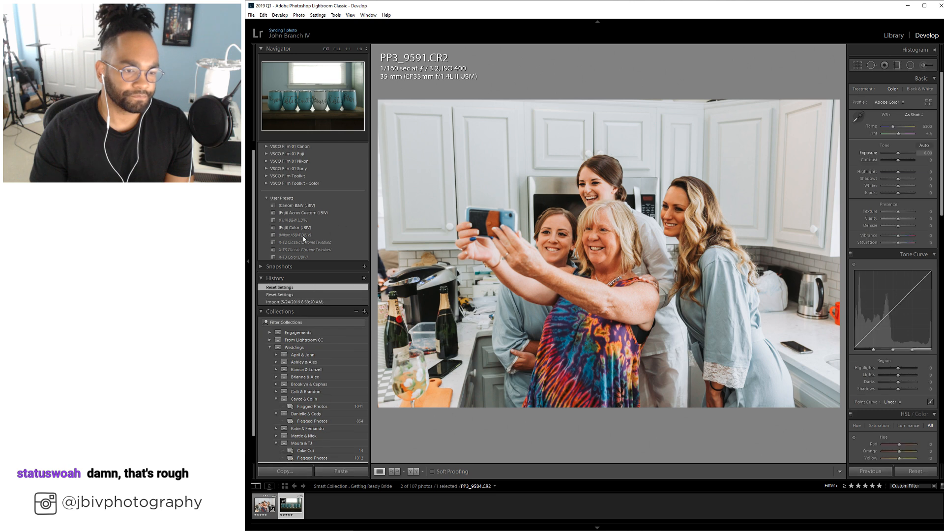
{"action": "left_click", "coordinate": [305, 228]}
{"action": "scroll", "coordinate": [866, 248], "scroll_direction": "down", "scroll_amount": 10}
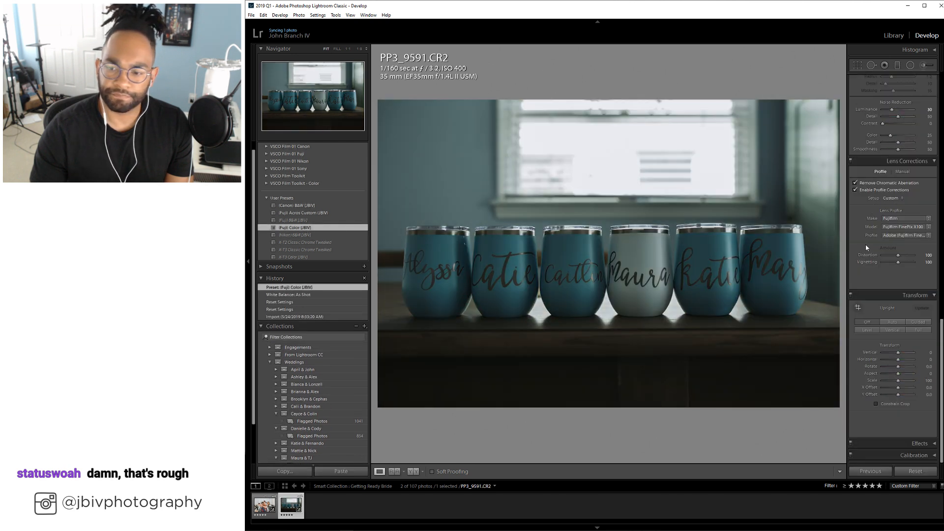
{"action": "left_click", "coordinate": [861, 330]}
Set Clarity to +14, Exposure to +1.30 and the white balance to Auto on PP3_9591.CR2.
{"action": "scroll", "coordinate": [885, 244], "scroll_direction": "up", "scroll_amount": 10}
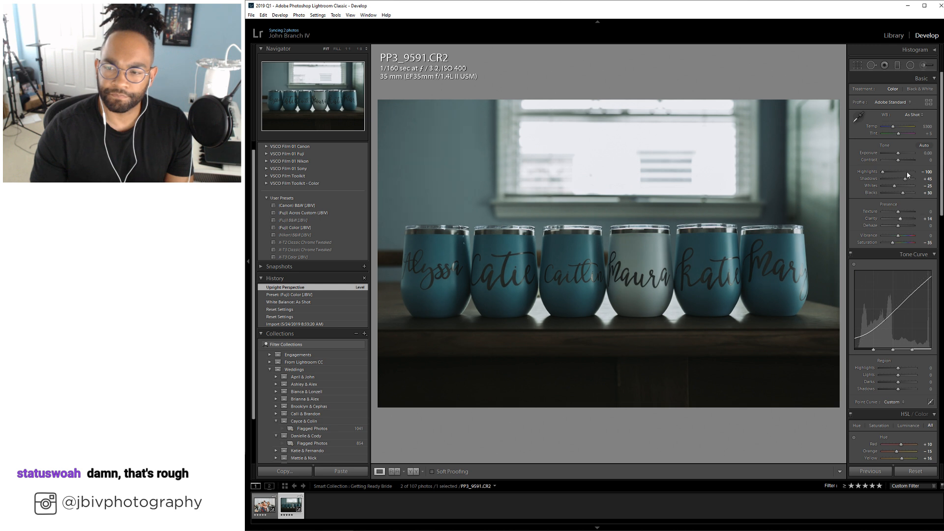
{"action": "key", "text": "Up"}
{"action": "key", "text": "Up"}
{"action": "key", "text": "Up"}
{"action": "key", "text": "Up"}
{"action": "key", "text": "Up"}
{"action": "key", "text": "Up"}
{"action": "key", "text": "Up"}
{"action": "key", "text": "Up"}
{"action": "key", "text": "Up"}
{"action": "key", "text": "Up"}
{"action": "key", "text": "Up"}
{"action": "key", "text": "Up"}
{"action": "key", "text": "Up"}
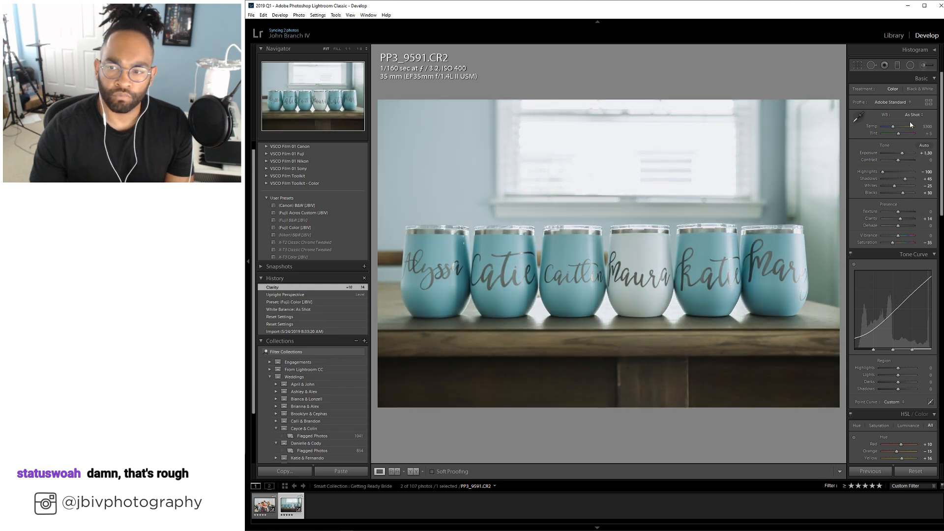
{"action": "left_click", "coordinate": [913, 115]}
{"action": "left_click", "coordinate": [913, 124]}
{"action": "scroll", "coordinate": [893, 232], "scroll_direction": "down", "scroll_amount": 10}
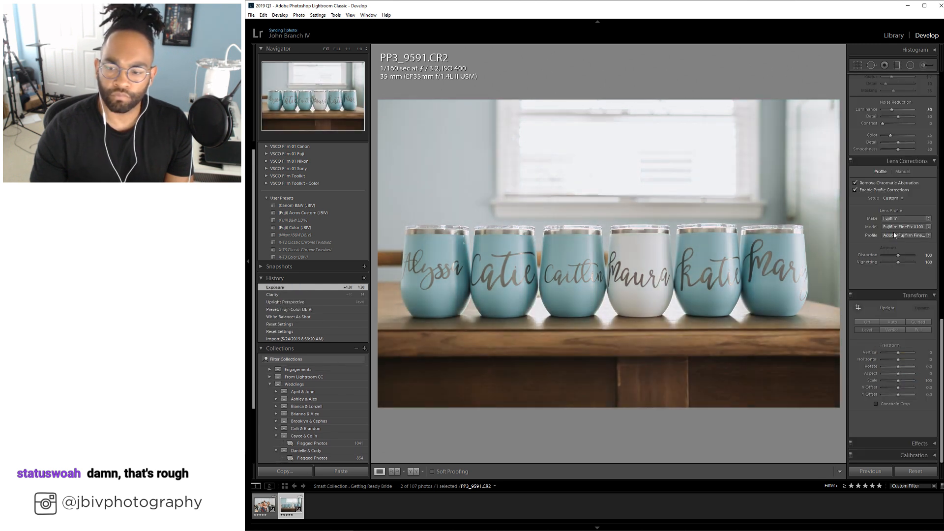
Set the lens profile setup of PP3_9591.CR2 to Auto and its Exposure to +1.50.
{"action": "left_click", "coordinate": [893, 199]}
{"action": "left_click", "coordinate": [894, 209]}
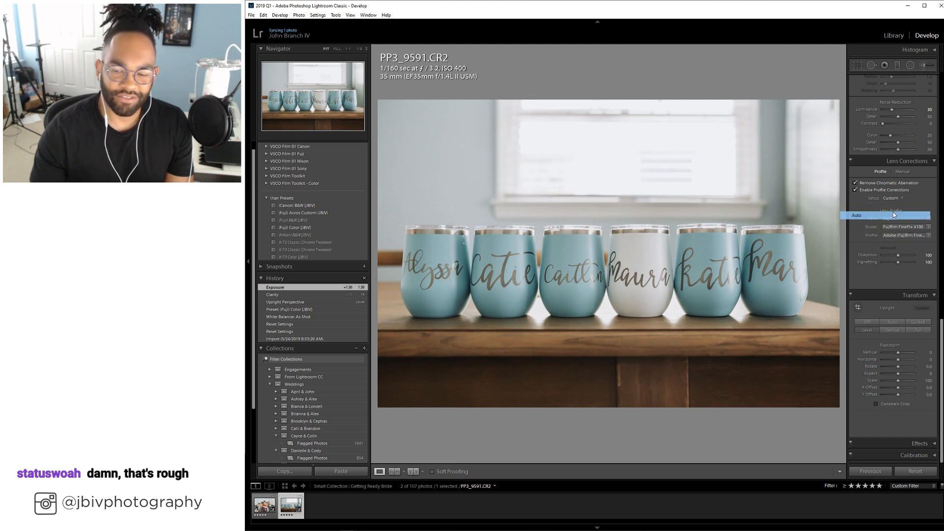
{"action": "scroll", "coordinate": [878, 217], "scroll_direction": "up", "scroll_amount": 10}
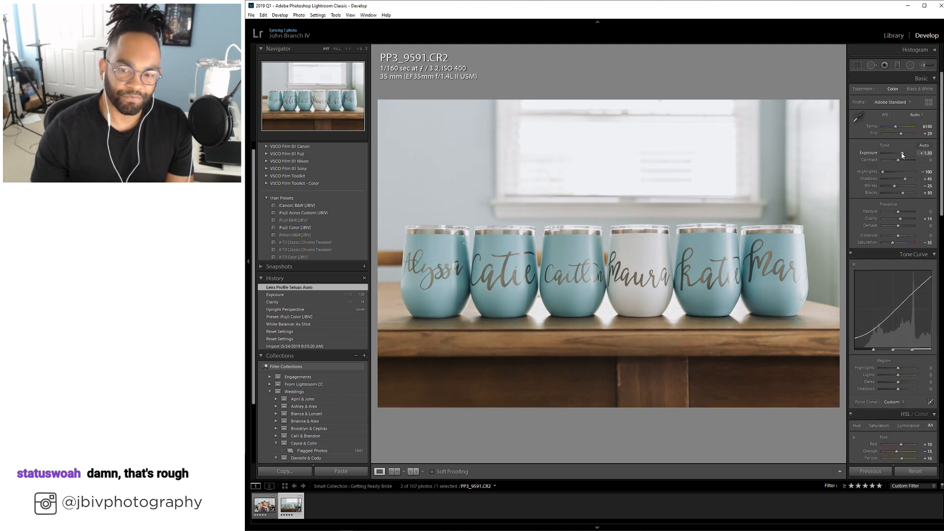
{"action": "left_click_drag", "start_coordinate": [902, 154], "coordinate": [903, 154]}
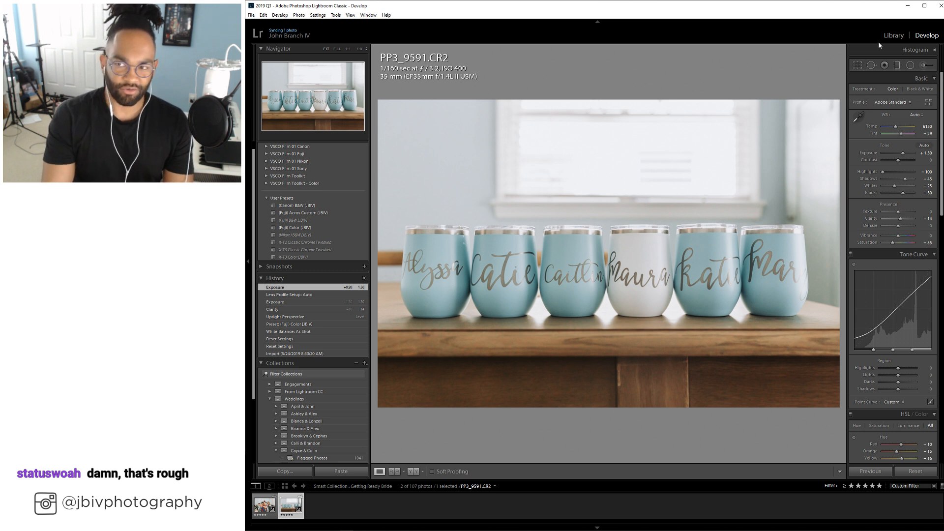
Filter the Getting Ready Bride photos to the Canon EOS 5D Mark IV camera and open the house photo PP4_5842.CR2 for developing.
{"action": "left_click", "coordinate": [892, 35]}
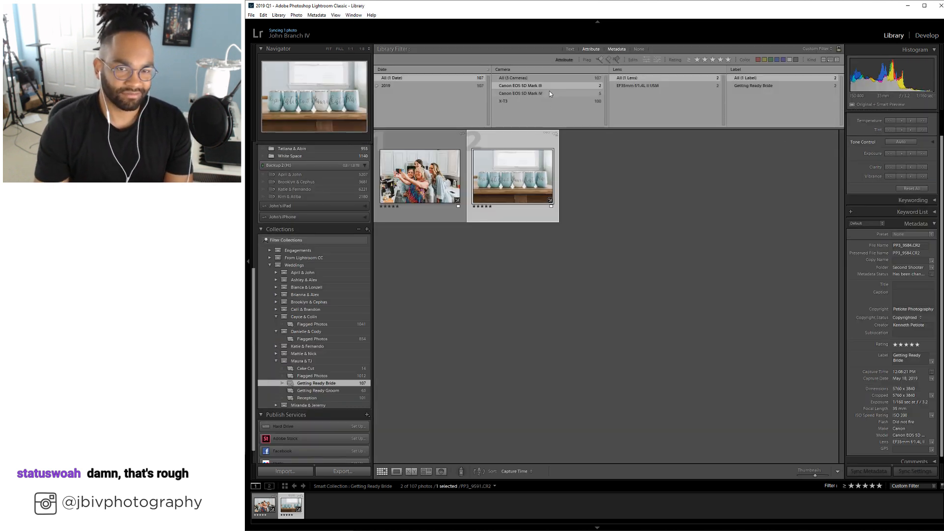
{"action": "left_click", "coordinate": [549, 93]}
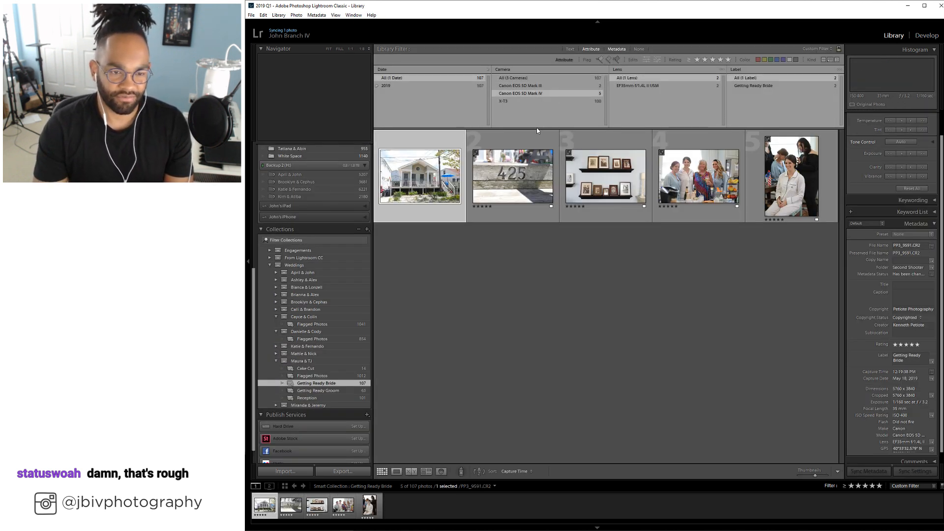
{"action": "left_click", "coordinate": [926, 35]}
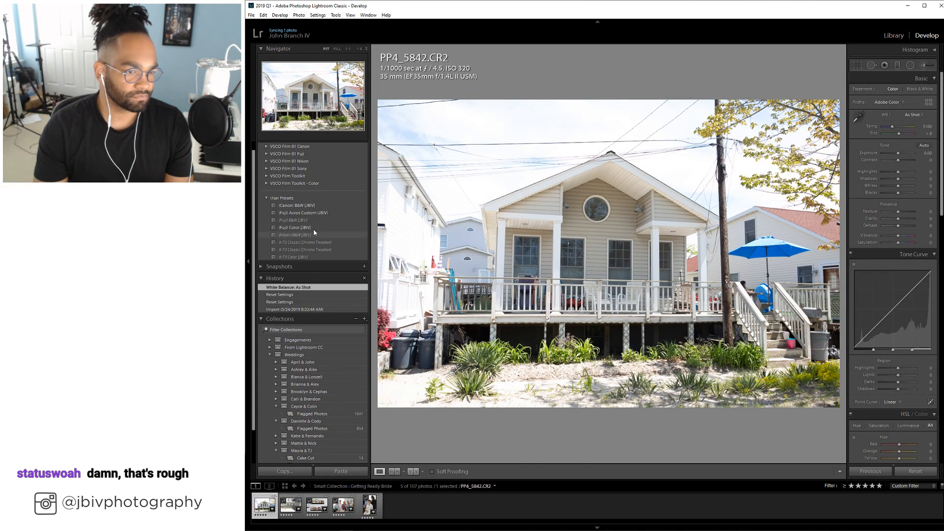
Apply the (Fuji) Color [JBIV] preset to PP4_5842.CR2 and straighten it with Level Upright.
{"action": "left_click", "coordinate": [315, 228]}
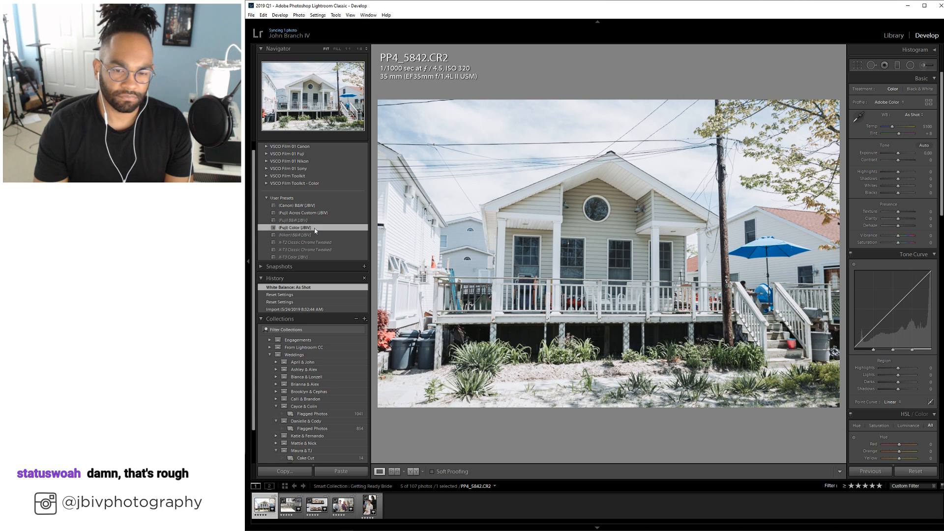
{"action": "scroll", "coordinate": [878, 246], "scroll_direction": "down", "scroll_amount": 10}
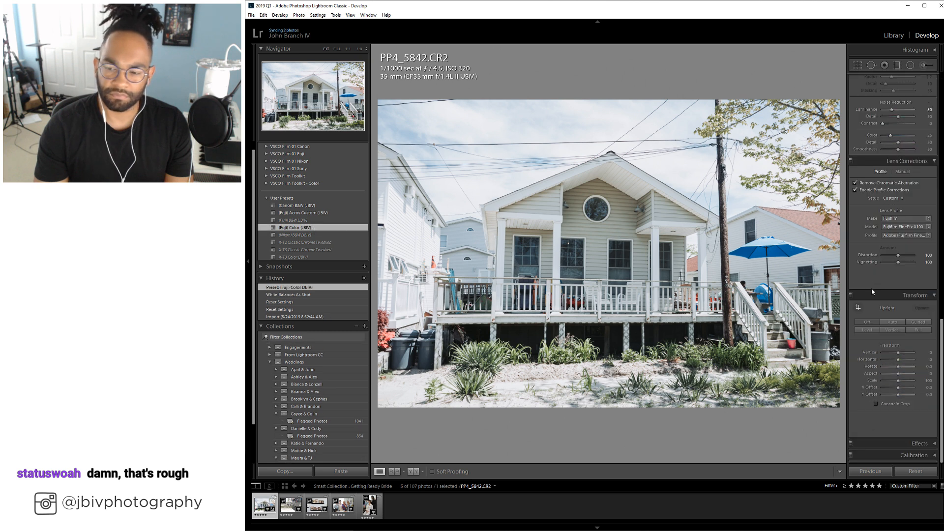
{"action": "left_click", "coordinate": [867, 330]}
Set Clarity to +14 and the white balance to Auto on PP4_5842.CR2.
{"action": "scroll", "coordinate": [874, 302], "scroll_direction": "up", "scroll_amount": 10}
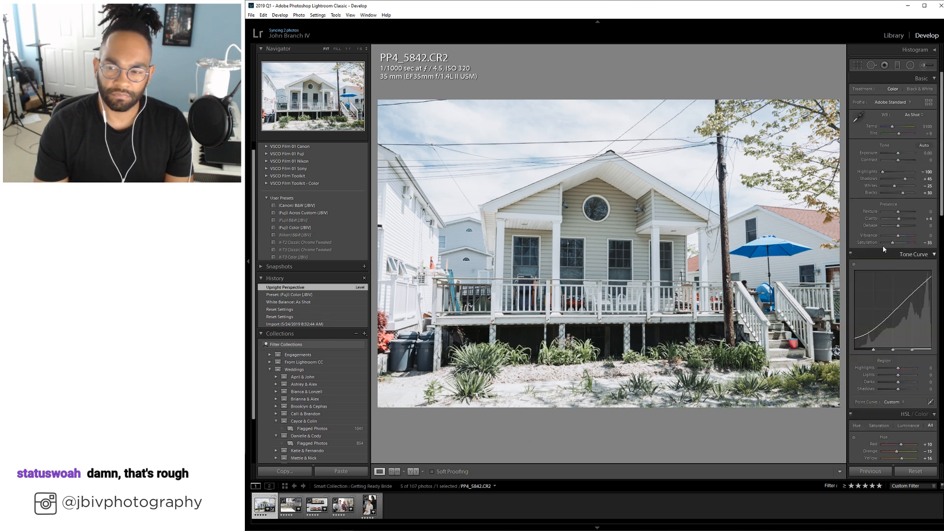
{"action": "left_click", "coordinate": [914, 115]}
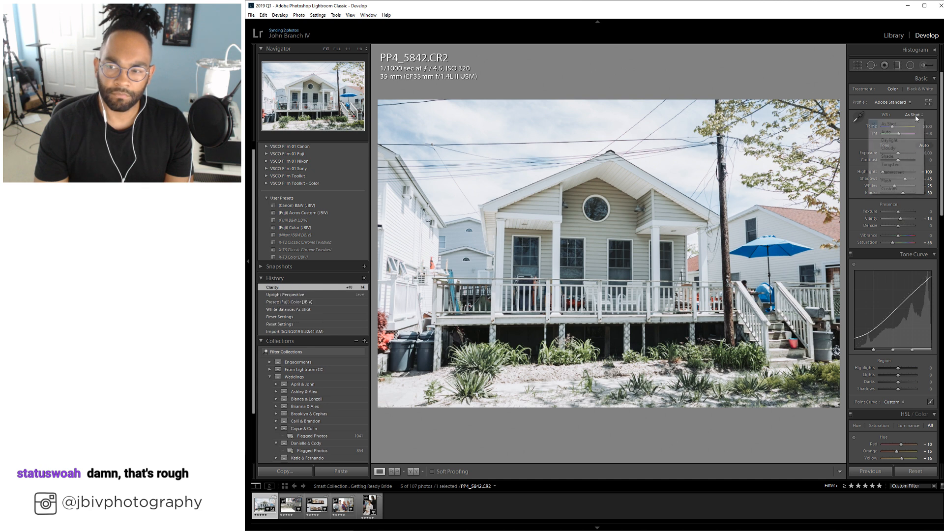
{"action": "left_click", "coordinate": [911, 132]}
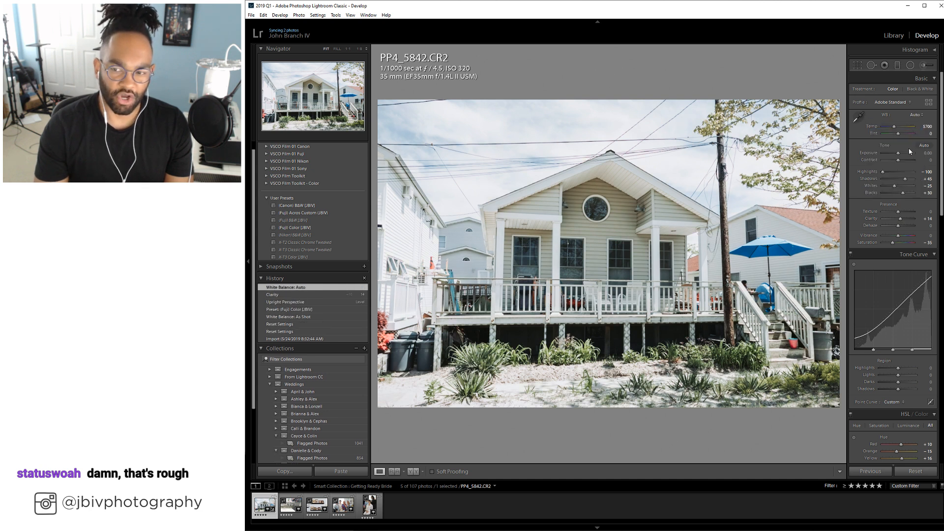
Set Exposure to -0.60 and Shadows to +65 on PP4_5842.CR2.
{"action": "key", "text": "Down"}
{"action": "key", "text": "Down"}
{"action": "key", "text": "Down"}
{"action": "key", "text": "Down"}
{"action": "key", "text": "Down"}
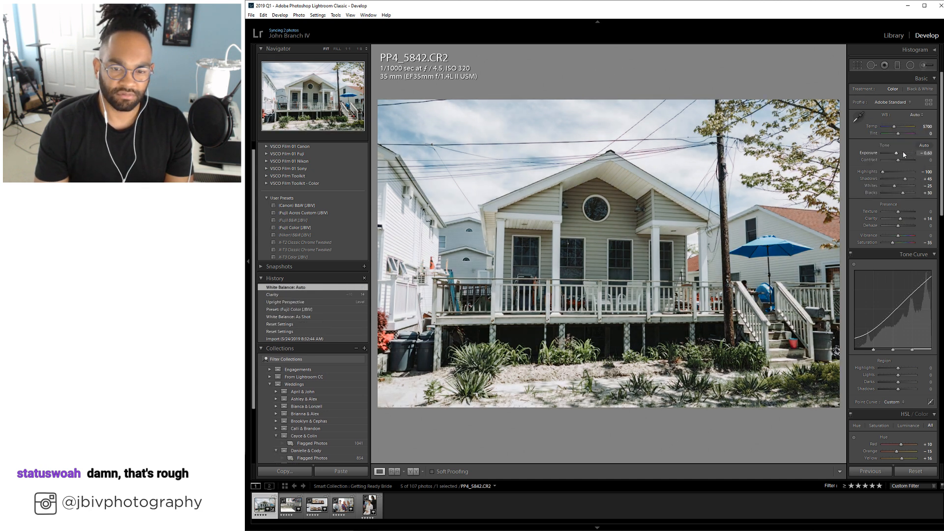
{"action": "key", "text": "Up"}
{"action": "key", "text": "Up"}
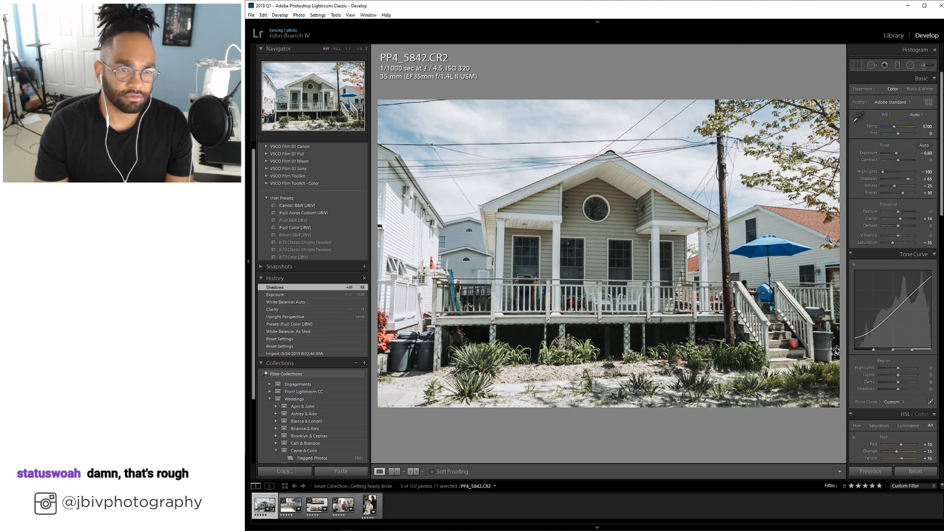
Compare the house photo with the next one and set the star rating of PP4_5842.CR2 to 0.
{"action": "scroll", "coordinate": [875, 259], "scroll_direction": "down", "scroll_amount": 5}
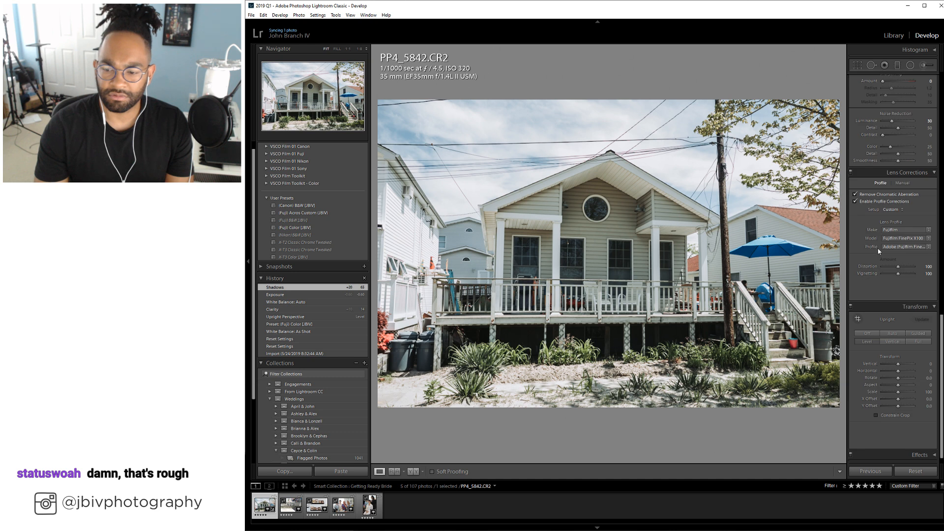
{"action": "scroll", "coordinate": [877, 248], "scroll_direction": "up", "scroll_amount": 5}
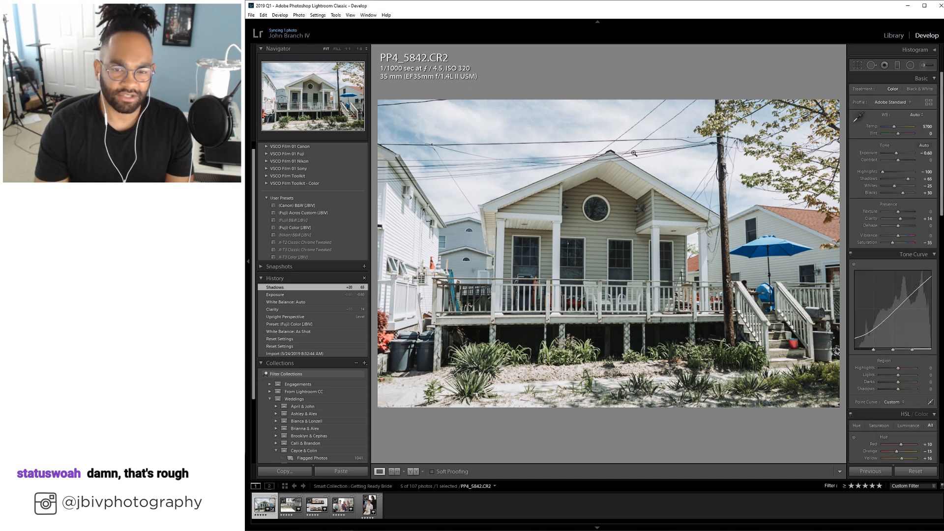
{"action": "key", "text": "Right"}
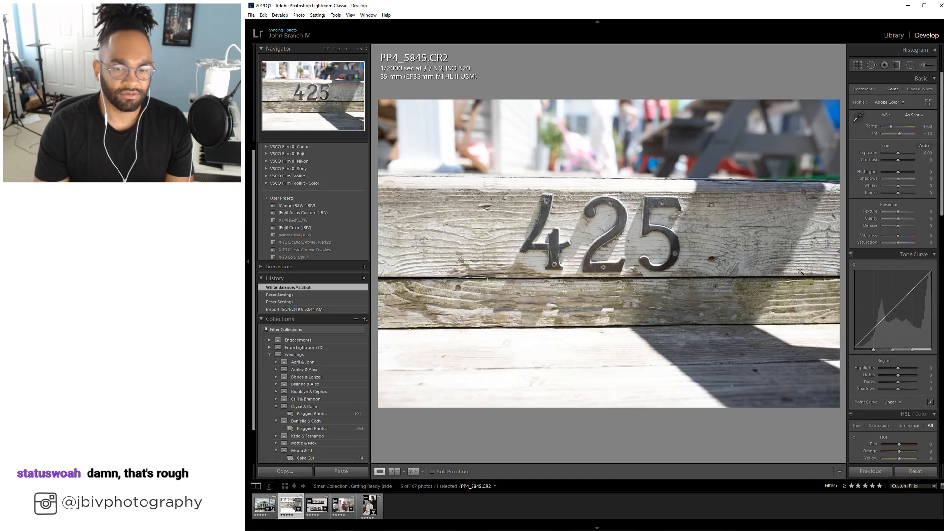
{"action": "key", "text": "0"}
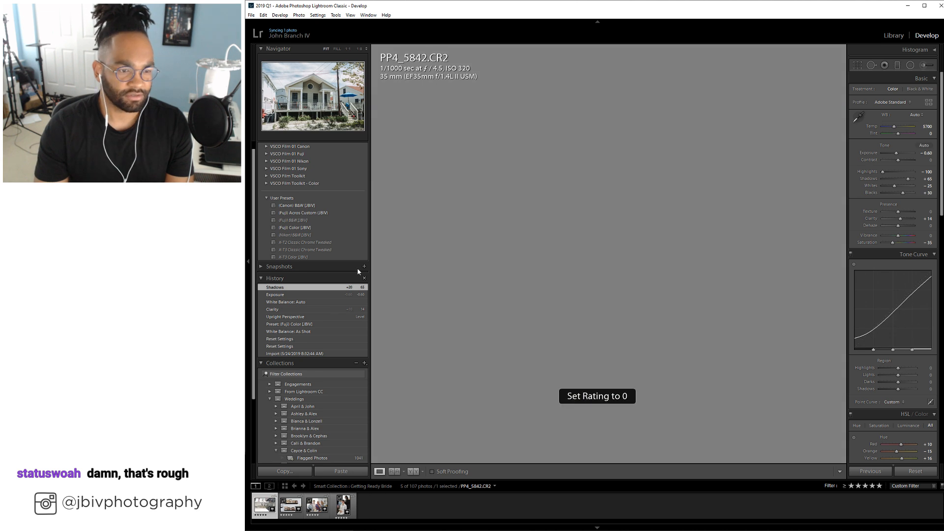
Apply the (Fuji) Color [JBIV] preset to the house-number photo PP4_5845.CR2, with Auto white balance, Exposure +0.10 and Tint +15.
{"action": "left_click", "coordinate": [322, 227]}
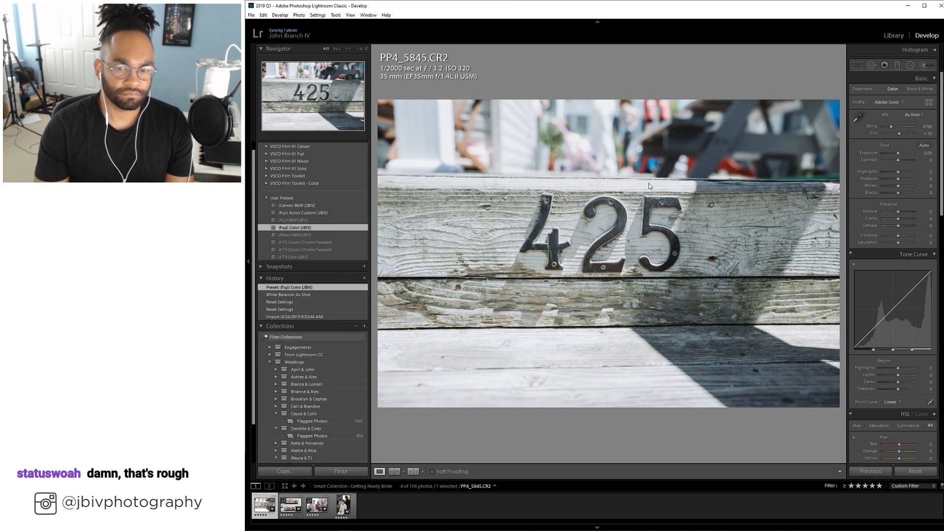
{"action": "left_click", "coordinate": [914, 115]}
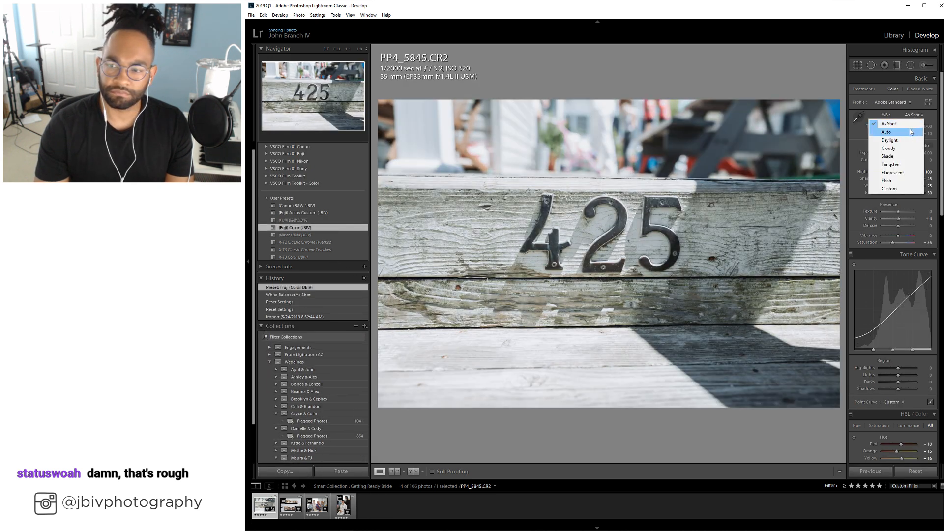
{"action": "left_click", "coordinate": [900, 129]}
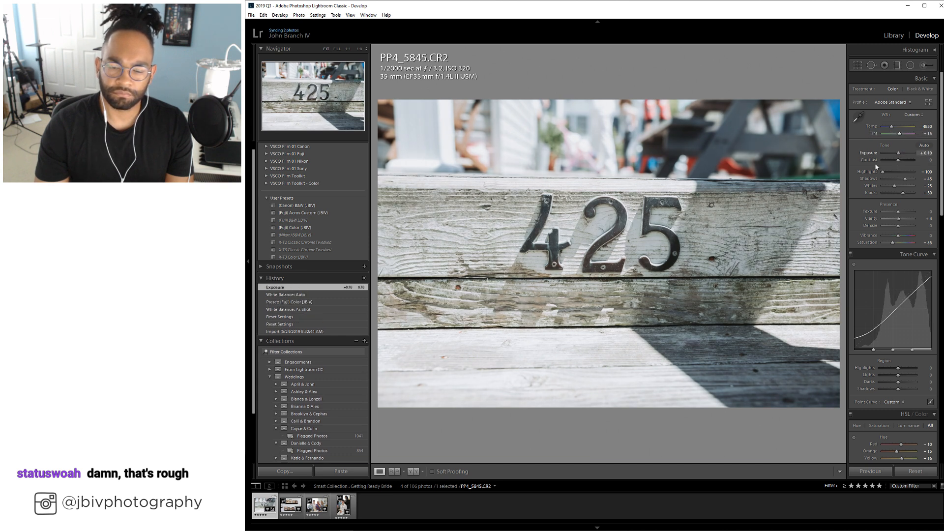
Set the lens profile setup of PP4_5845.CR2 to Auto.
{"action": "scroll", "coordinate": [875, 166], "scroll_direction": "down", "scroll_amount": 10}
{"action": "left_click", "coordinate": [891, 198]}
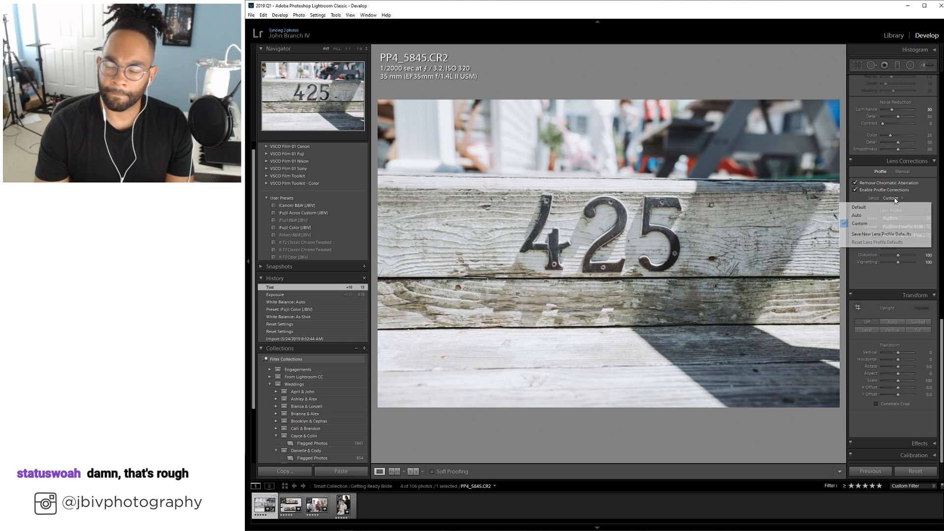
{"action": "left_click", "coordinate": [893, 214]}
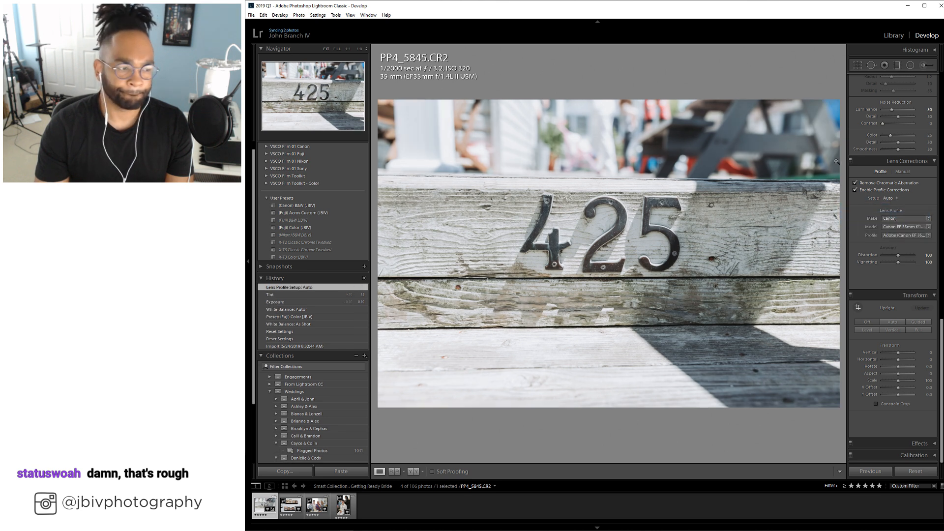
Return to the Library and show the Getting Ready Bride photos from all cameras.
{"action": "key", "text": "Right"}
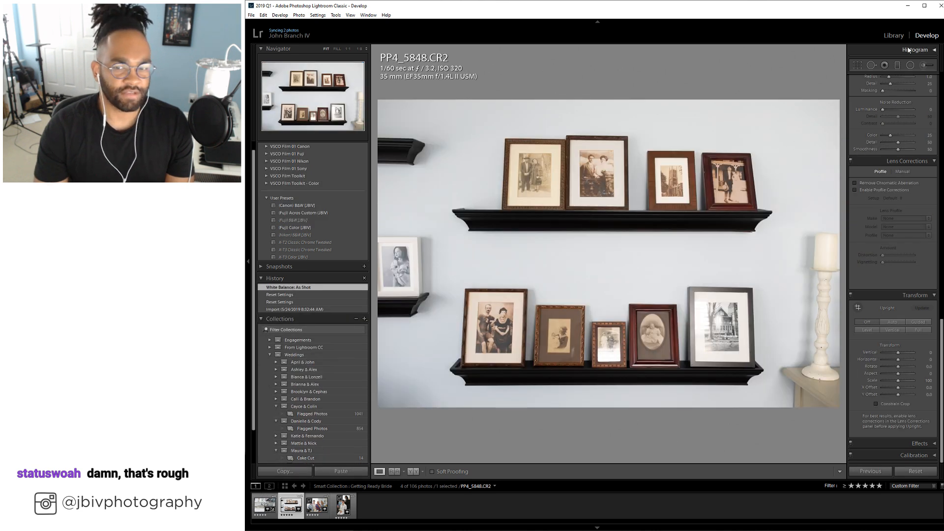
{"action": "left_click", "coordinate": [894, 36]}
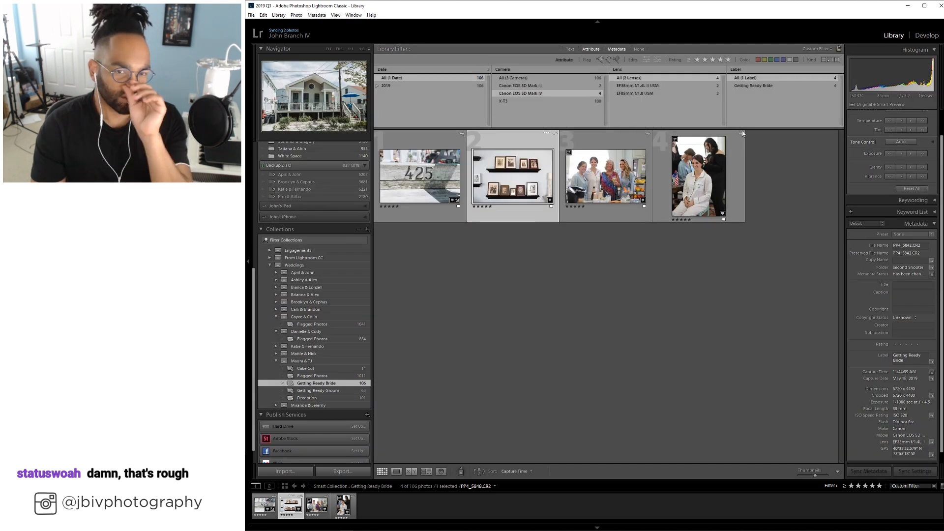
{"action": "left_click", "coordinate": [540, 77]}
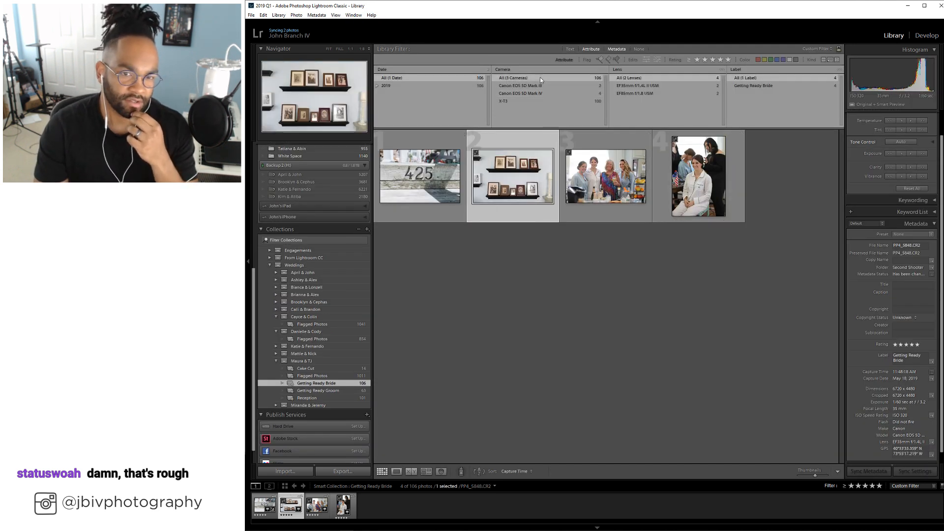
{"action": "scroll", "coordinate": [504, 137], "scroll_direction": "up", "scroll_amount": 10}
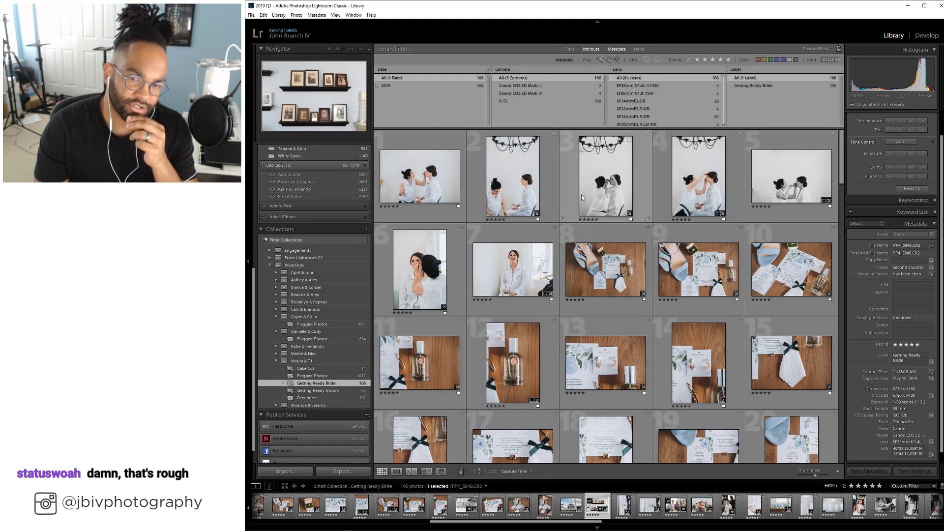
Review the Getting Ready Bride photos, viewing the makeup photo DSCF1667.RAF and the earring photo DSCF1838.RAF enlarged.
{"action": "left_click", "coordinate": [596, 187]}
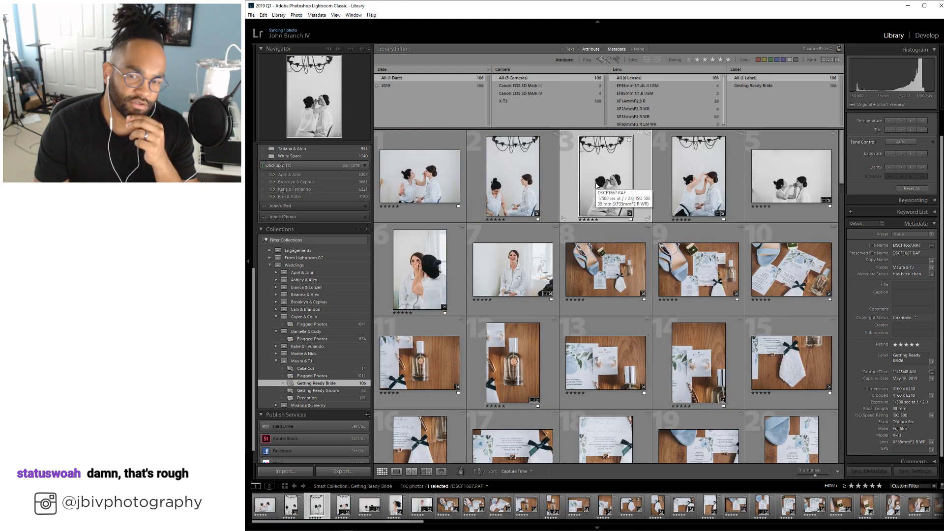
{"action": "double_click", "coordinate": [596, 188]}
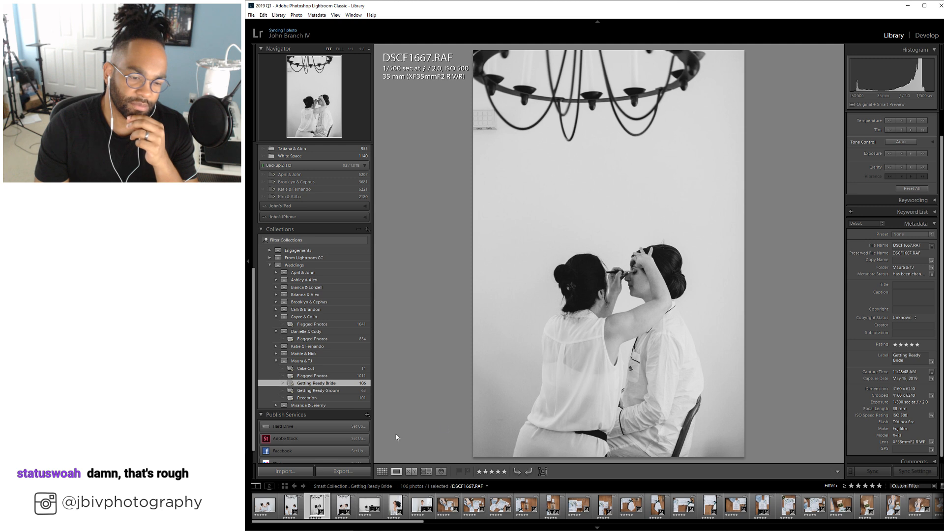
{"action": "left_click", "coordinate": [382, 472]}
{"action": "scroll", "coordinate": [490, 172], "scroll_direction": "down", "scroll_amount": 10}
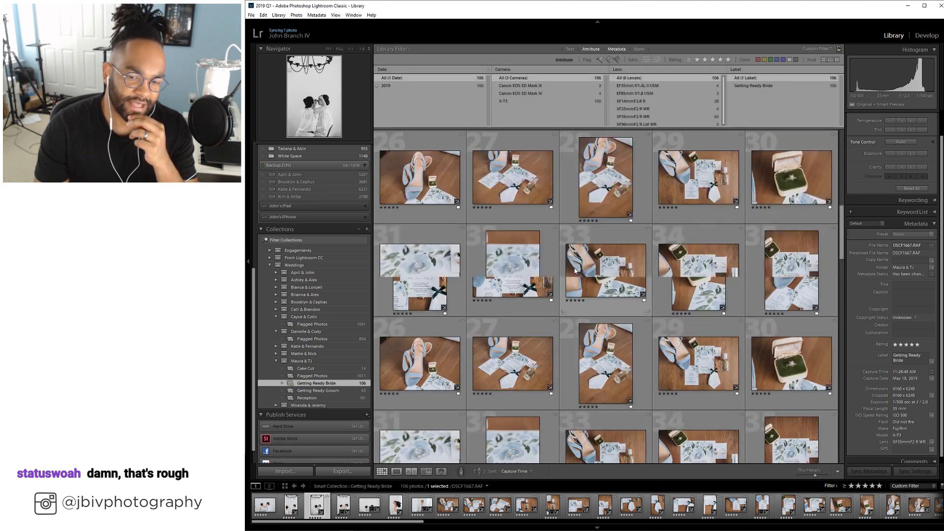
{"action": "scroll", "coordinate": [575, 267], "scroll_direction": "down", "scroll_amount": 5}
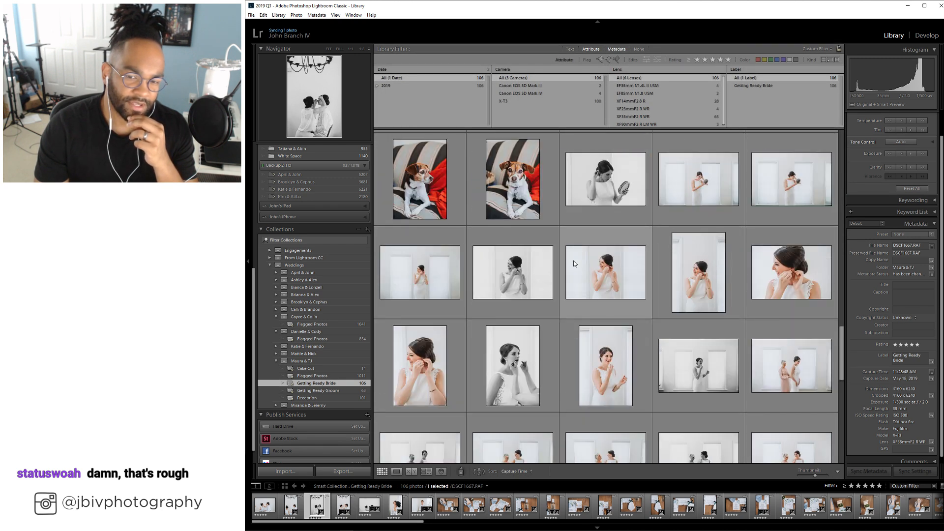
{"action": "double_click", "coordinate": [574, 262]}
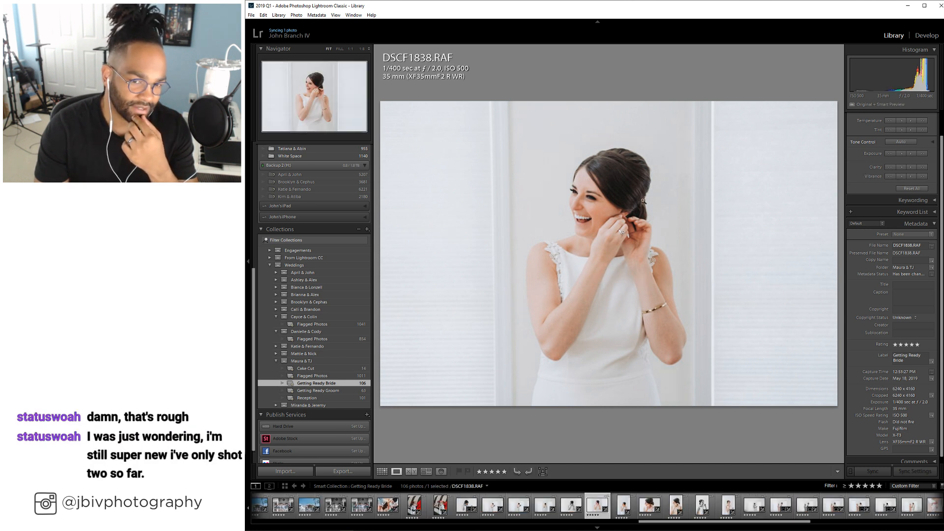
{"action": "left_click", "coordinate": [382, 472]}
{"action": "scroll", "coordinate": [400, 415], "scroll_direction": "down", "scroll_amount": 6}
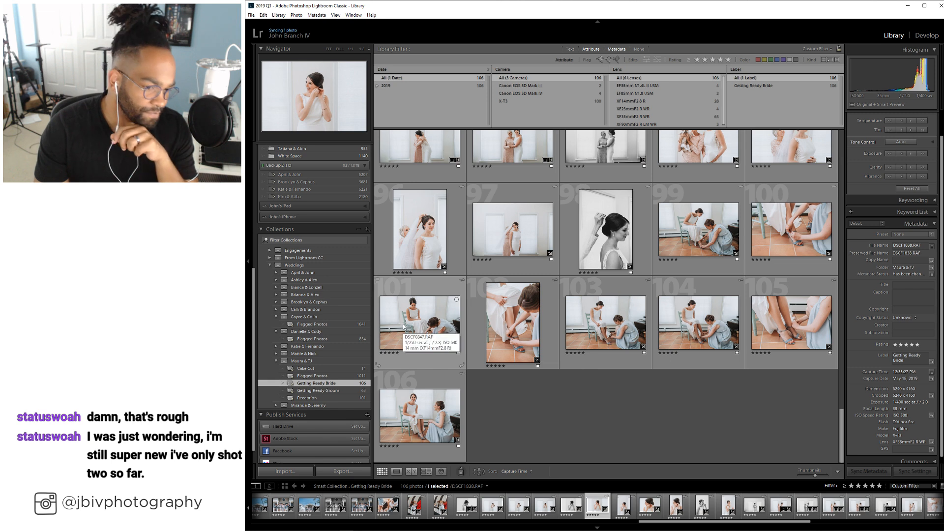
Open the wedding's Flagged Photos smart collection and look through its photos from the getting-ready shots onward.
{"action": "left_click", "coordinate": [339, 377]}
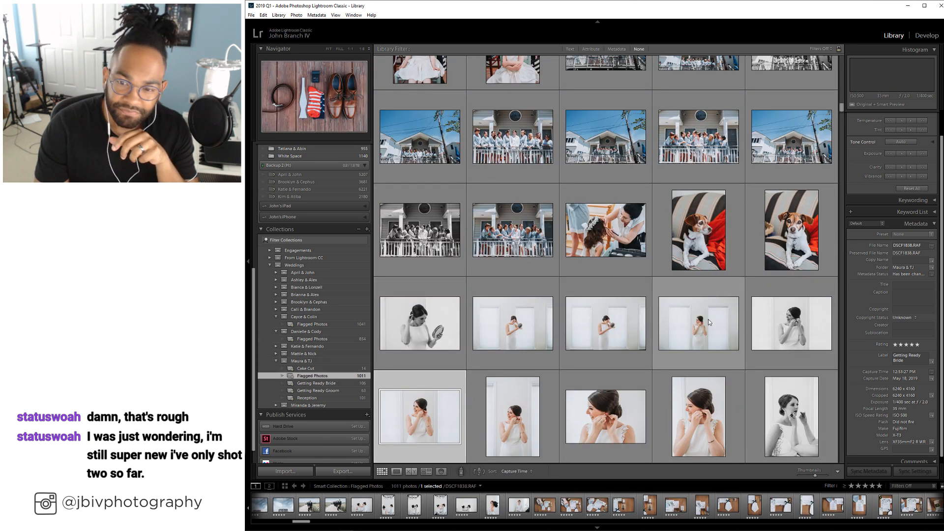
{"action": "scroll", "coordinate": [708, 322], "scroll_direction": "up", "scroll_amount": 20}
{"action": "scroll", "coordinate": [500, 168], "scroll_direction": "down", "scroll_amount": 5}
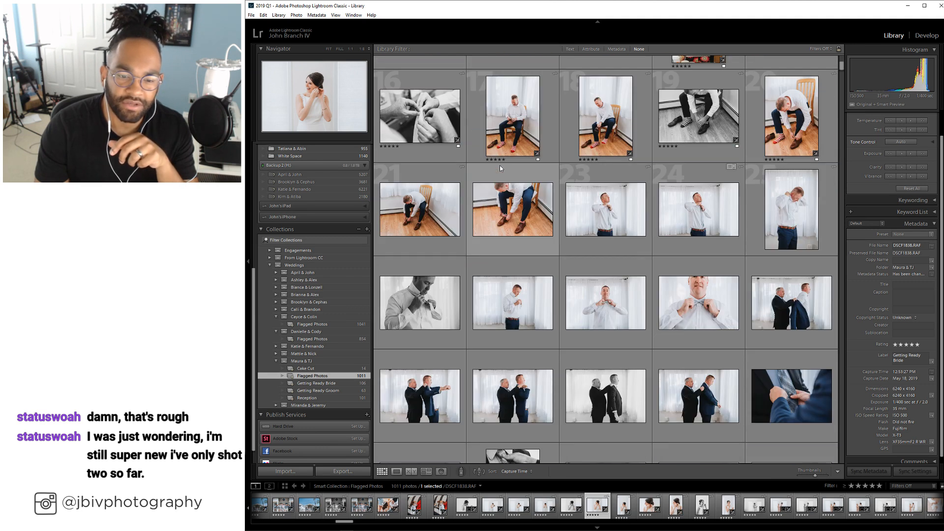
{"action": "scroll", "coordinate": [557, 259], "scroll_direction": "down", "scroll_amount": 10}
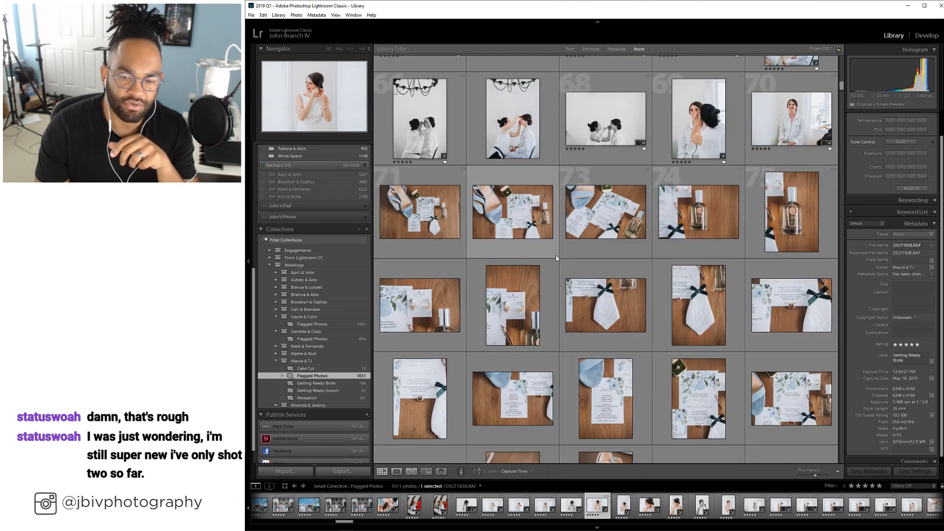
View the wide groomsmen photo DSCF0638.RAF from the Flagged Photos enlarged and go back to the thumbnail grid.
{"action": "scroll", "coordinate": [558, 258], "scroll_direction": "up", "scroll_amount": 3}
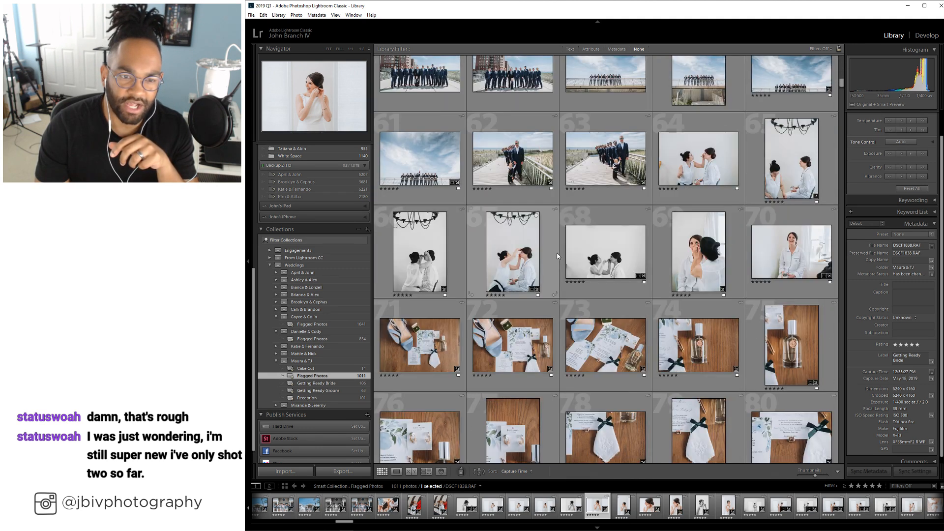
{"action": "scroll", "coordinate": [628, 87], "scroll_direction": "up", "scroll_amount": 1}
{"action": "double_click", "coordinate": [625, 94]}
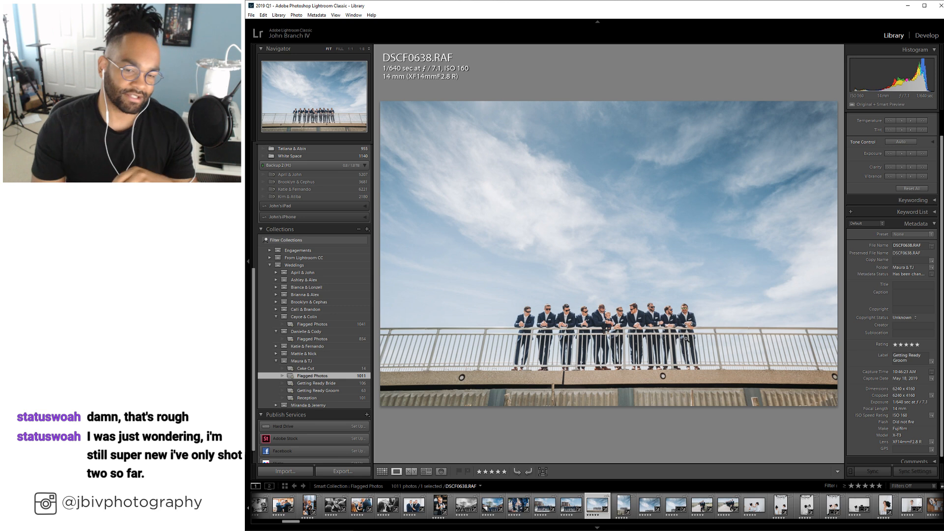
{"action": "left_click", "coordinate": [383, 471]}
Look through the Flagged Photos from the bride's getting-ready shots through the ceremony and outdoor portraits to the reception.
{"action": "scroll", "coordinate": [541, 313], "scroll_direction": "down", "scroll_amount": 15}
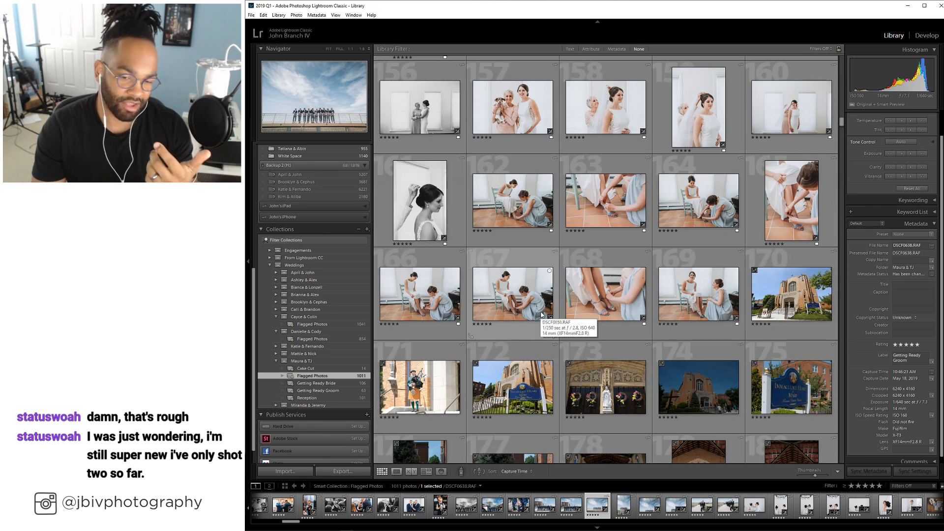
{"action": "scroll", "coordinate": [542, 315], "scroll_direction": "down", "scroll_amount": 5}
{"action": "scroll", "coordinate": [543, 310], "scroll_direction": "down", "scroll_amount": 6}
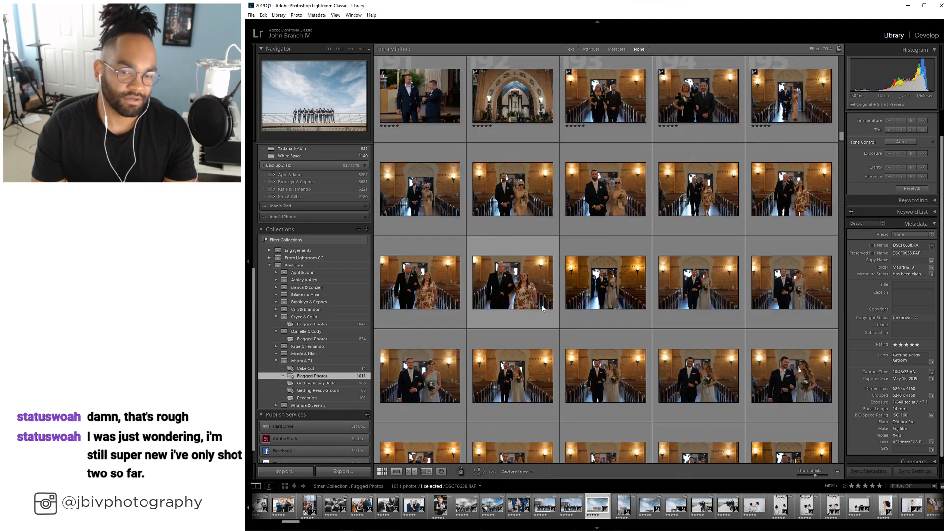
{"action": "scroll", "coordinate": [543, 308], "scroll_direction": "down", "scroll_amount": 5}
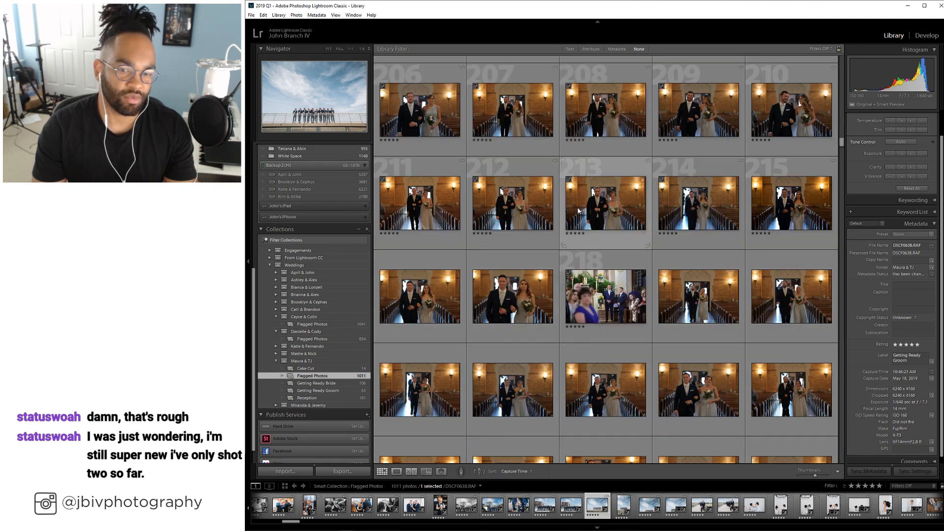
{"action": "scroll", "coordinate": [578, 210], "scroll_direction": "down", "scroll_amount": 20}
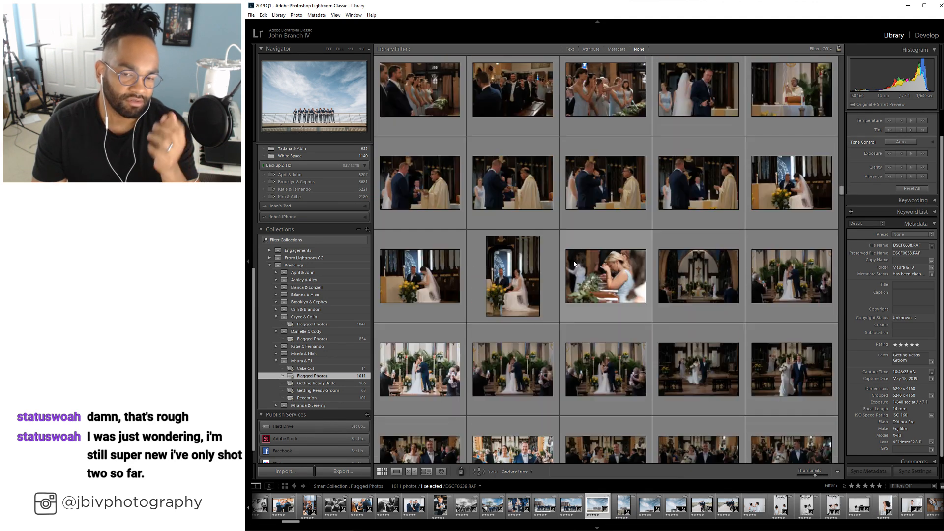
{"action": "scroll", "coordinate": [576, 261], "scroll_direction": "down", "scroll_amount": 5}
{"action": "scroll", "coordinate": [580, 256], "scroll_direction": "down", "scroll_amount": 20}
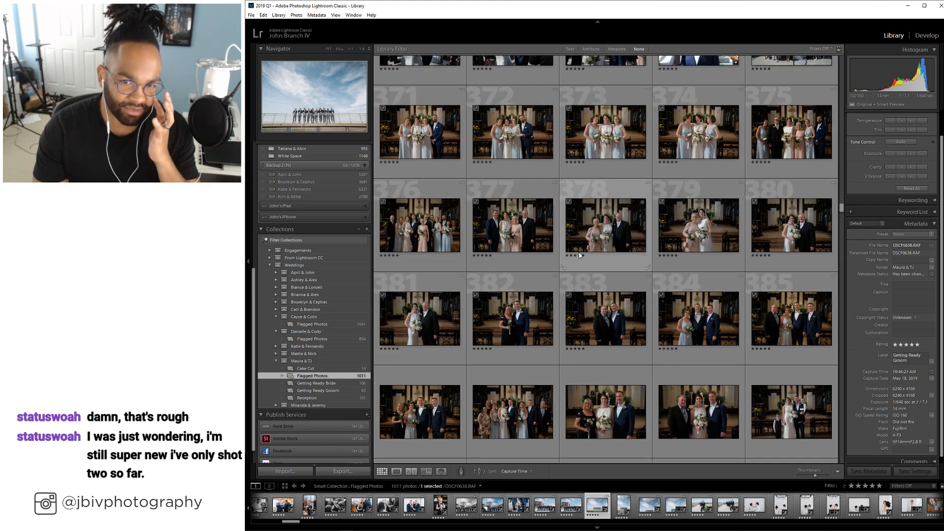
{"action": "scroll", "coordinate": [580, 255], "scroll_direction": "up", "scroll_amount": 5}
{"action": "scroll", "coordinate": [566, 255], "scroll_direction": "down", "scroll_amount": 8}
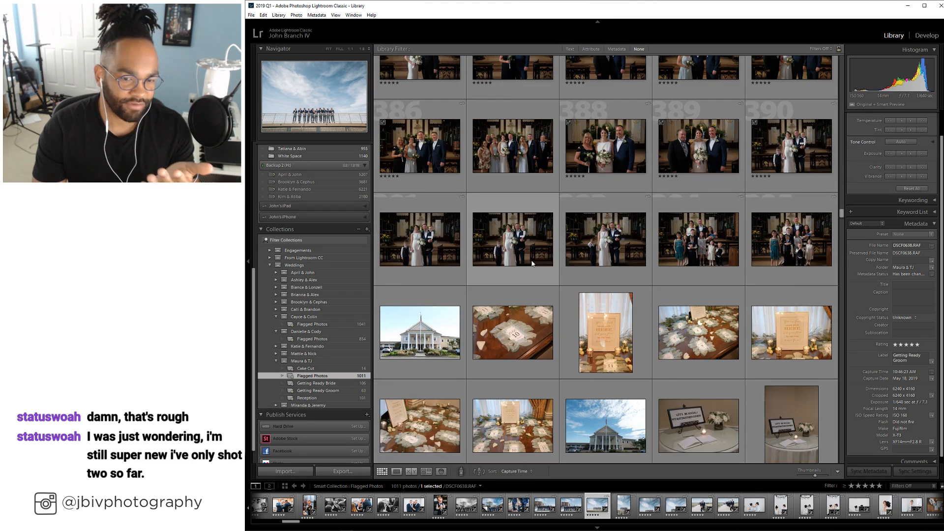
{"action": "scroll", "coordinate": [535, 256], "scroll_direction": "down", "scroll_amount": 6}
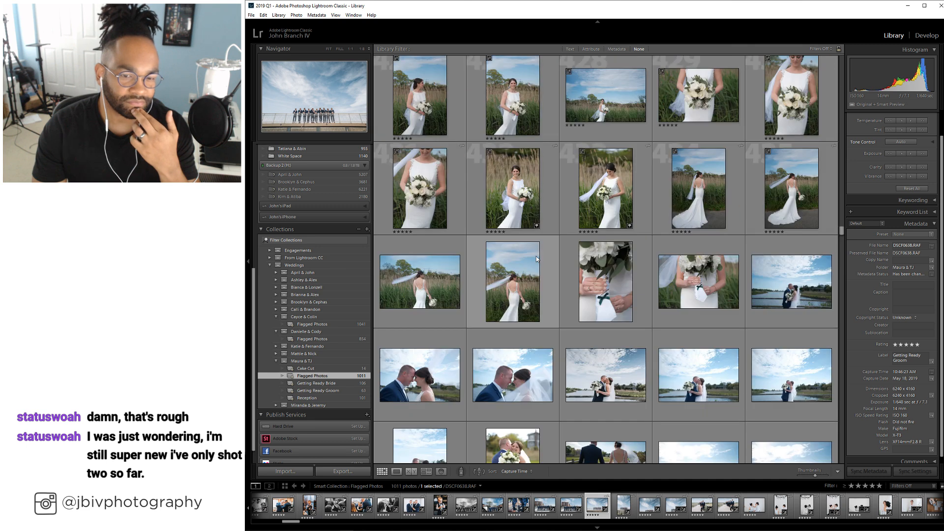
{"action": "scroll", "coordinate": [554, 263], "scroll_direction": "down", "scroll_amount": 3}
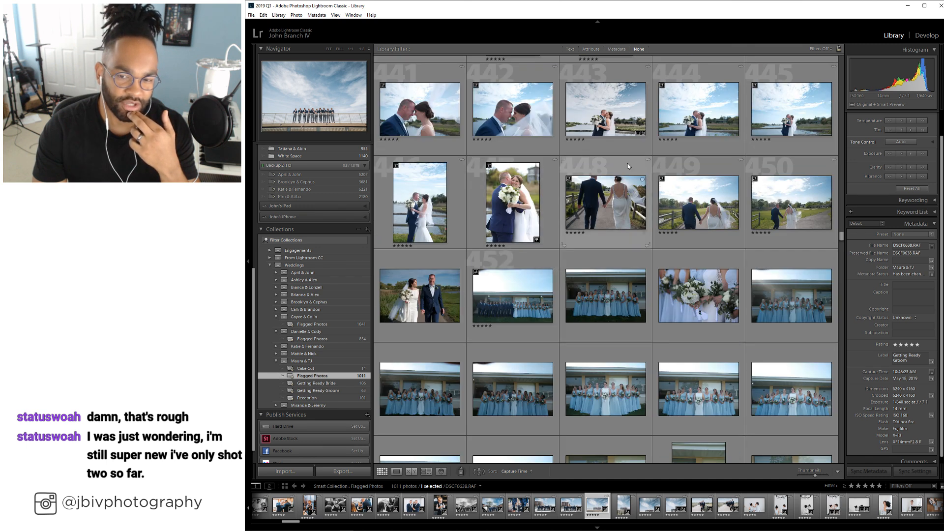
{"action": "scroll", "coordinate": [537, 360], "scroll_direction": "down", "scroll_amount": 12}
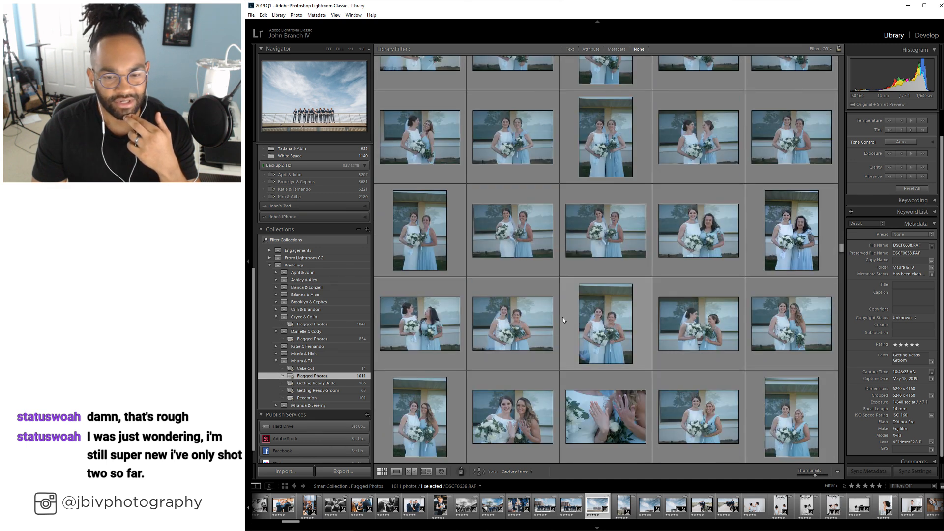
{"action": "scroll", "coordinate": [566, 316], "scroll_direction": "down", "scroll_amount": 15}
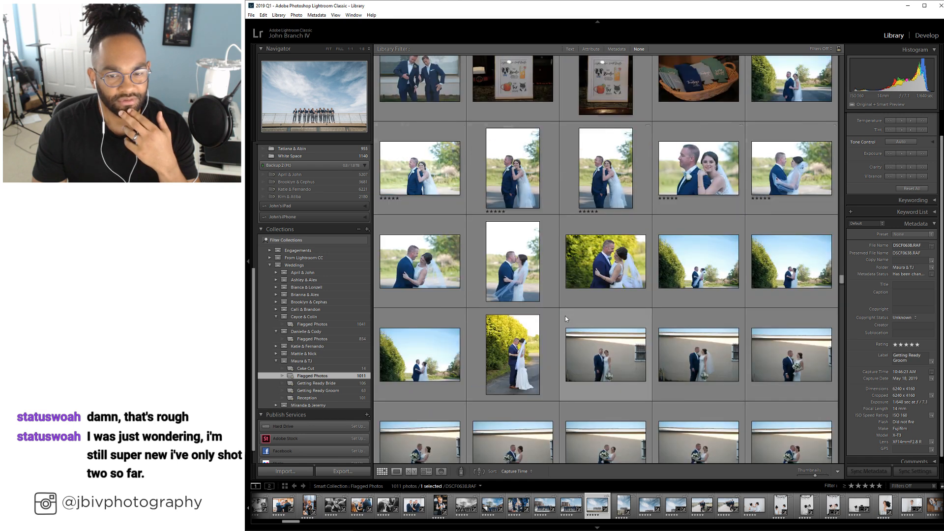
{"action": "scroll", "coordinate": [566, 316], "scroll_direction": "down", "scroll_amount": 6}
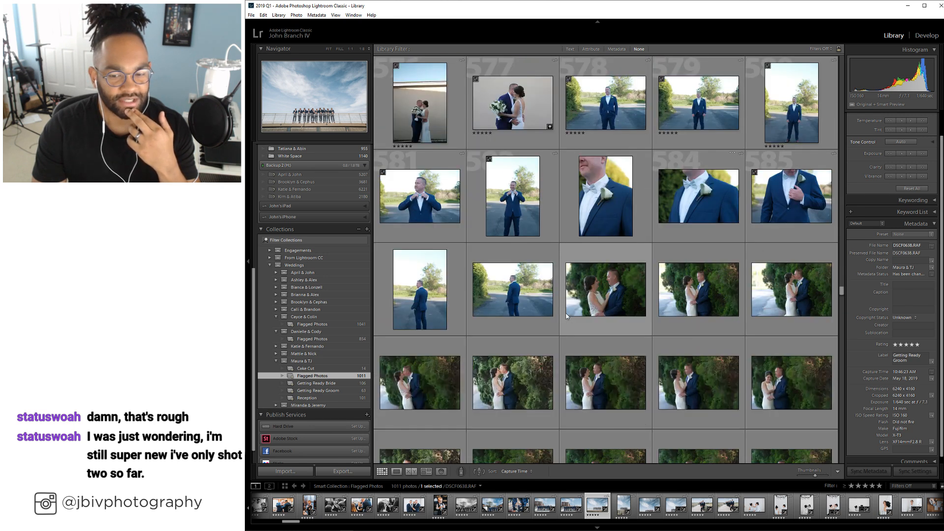
{"action": "scroll", "coordinate": [567, 316], "scroll_direction": "down", "scroll_amount": 8}
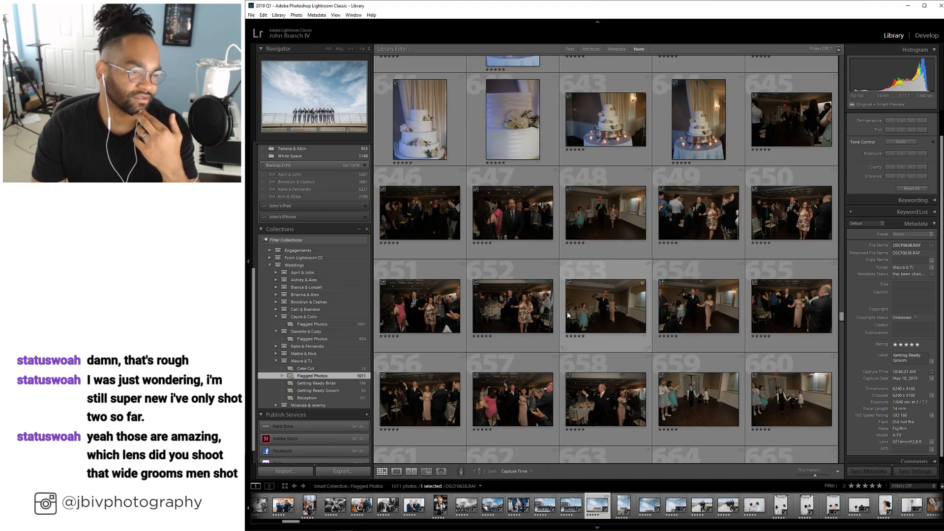
{"action": "scroll", "coordinate": [570, 319], "scroll_direction": "up", "scroll_amount": 20}
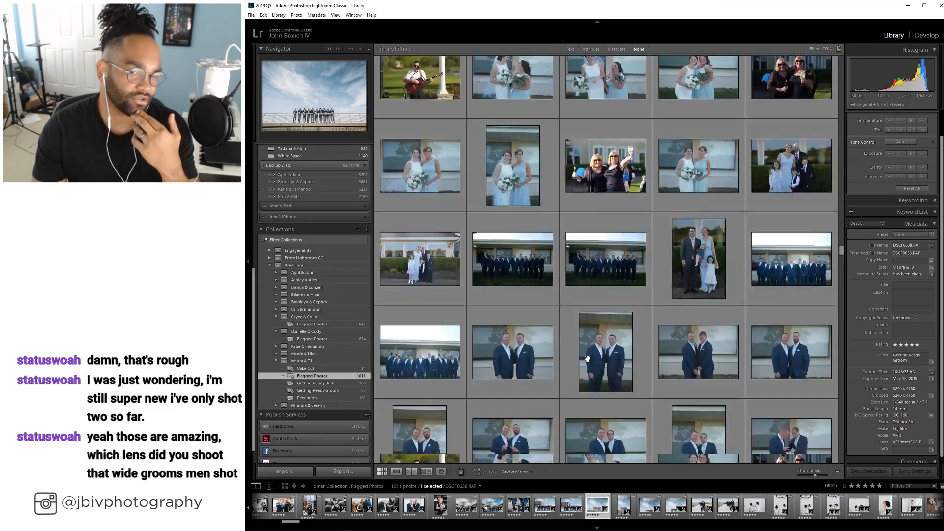
Open the Getting Ready Bride smart collection and look through its photos.
{"action": "left_click", "coordinate": [320, 383]}
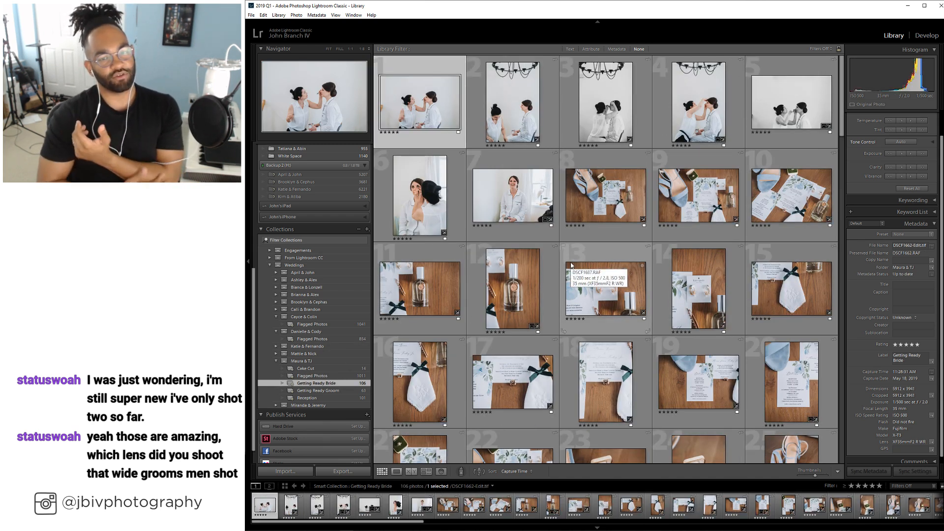
{"action": "scroll", "coordinate": [643, 192], "scroll_direction": "down", "scroll_amount": 5}
{"action": "scroll", "coordinate": [642, 192], "scroll_direction": "down", "scroll_amount": 15}
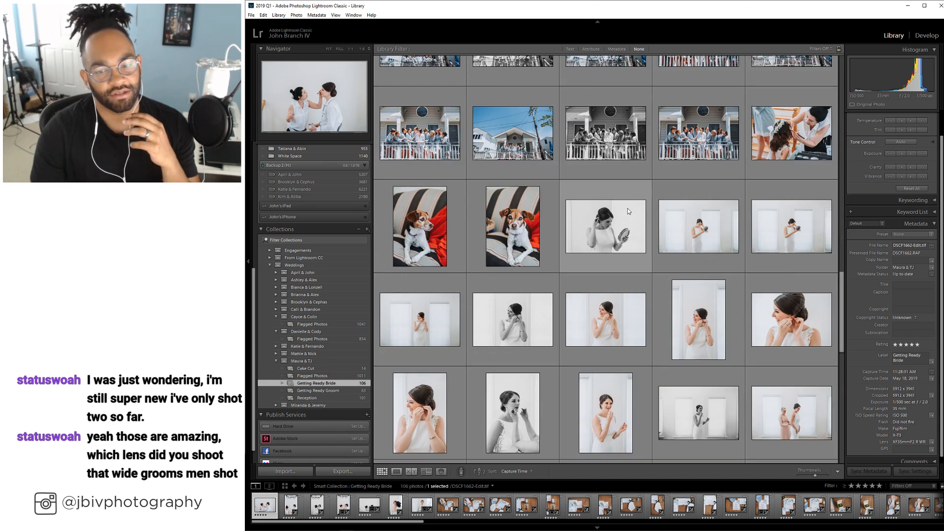
{"action": "scroll", "coordinate": [631, 214], "scroll_direction": "up", "scroll_amount": 15}
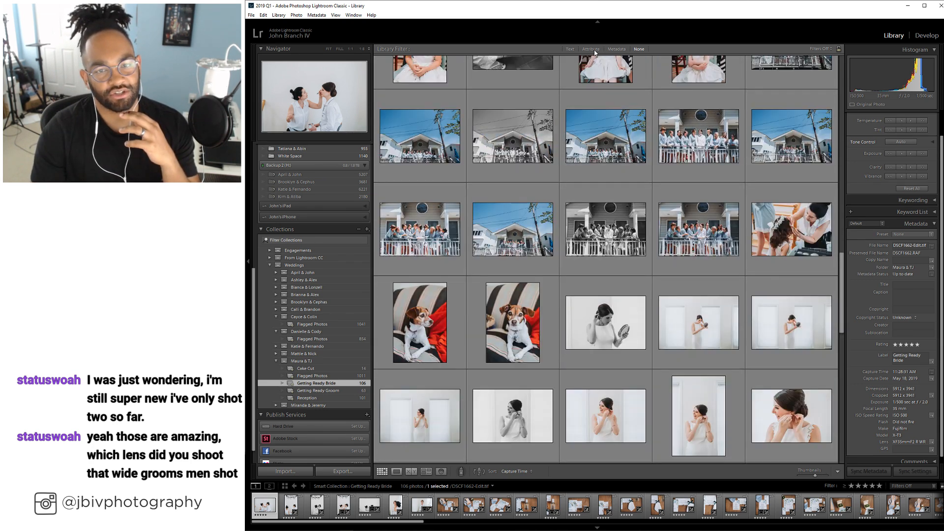
Filter the Getting Ready Bride photos by the Canon EOS 5D Mark III camera and select the tumblers photo.
{"action": "left_click", "coordinate": [617, 50]}
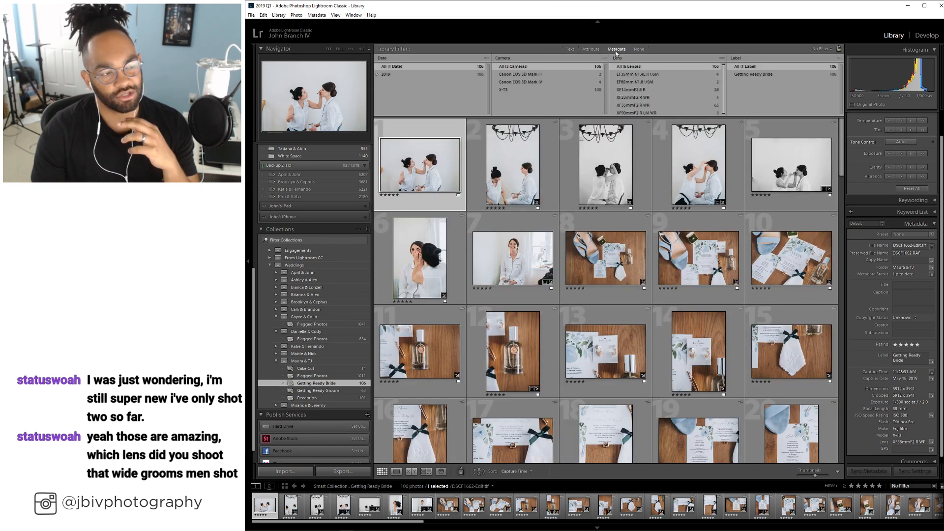
{"action": "left_click", "coordinate": [565, 74]}
{"action": "left_click", "coordinate": [570, 82]}
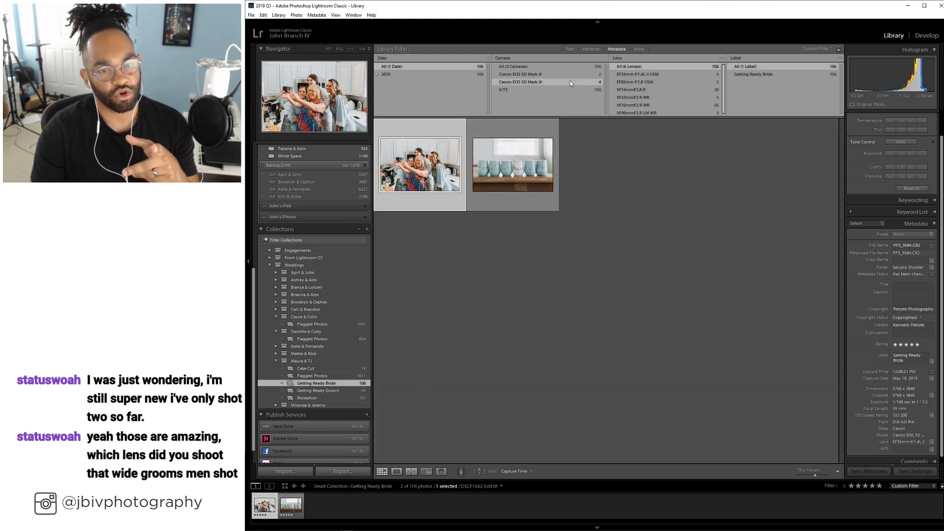
{"action": "left_click", "coordinate": [574, 74]}
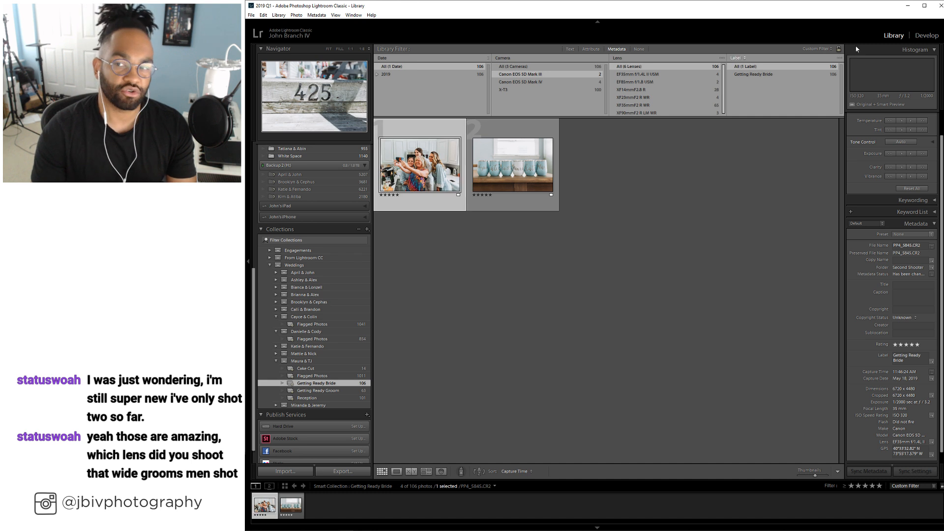
{"action": "left_click", "coordinate": [556, 152]}
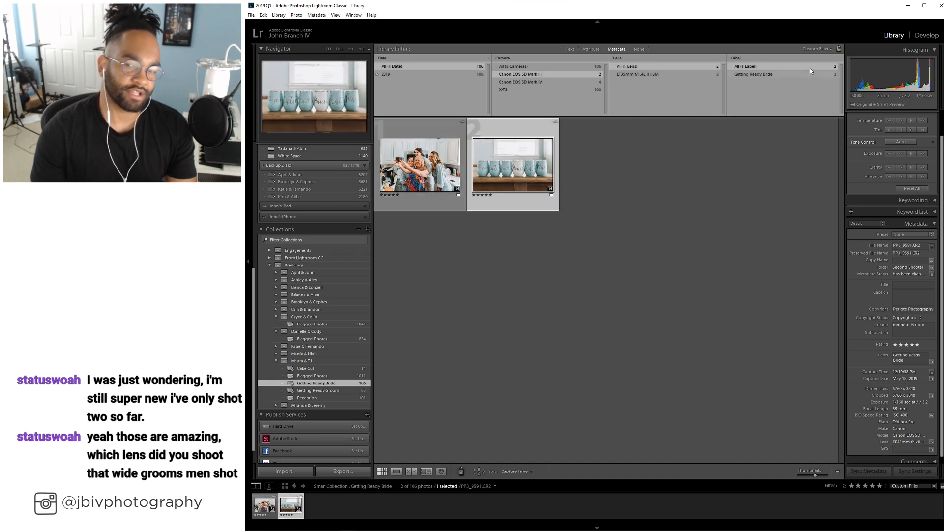
Open the tumblers photo PP3_9591.CR2 in Develop and set its tint to +39.
{"action": "left_click", "coordinate": [919, 36]}
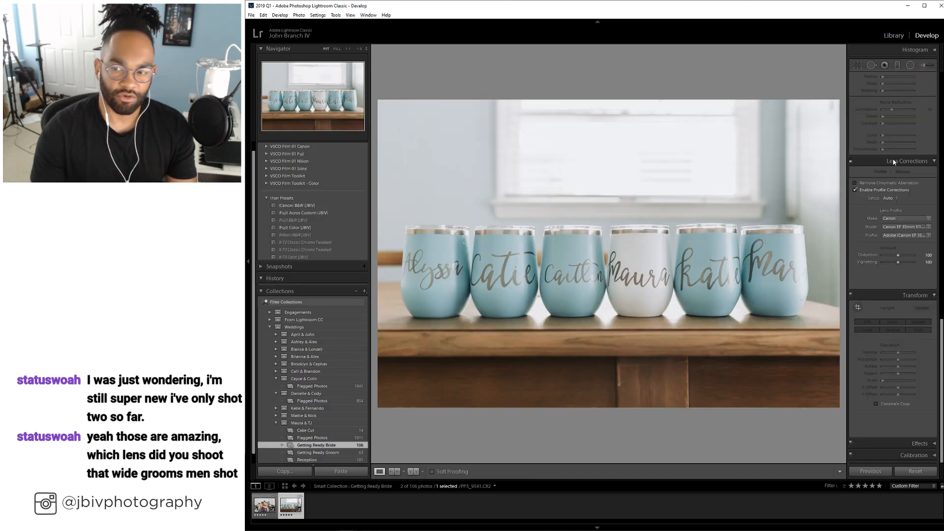
{"action": "scroll", "coordinate": [874, 191], "scroll_direction": "up", "scroll_amount": 10}
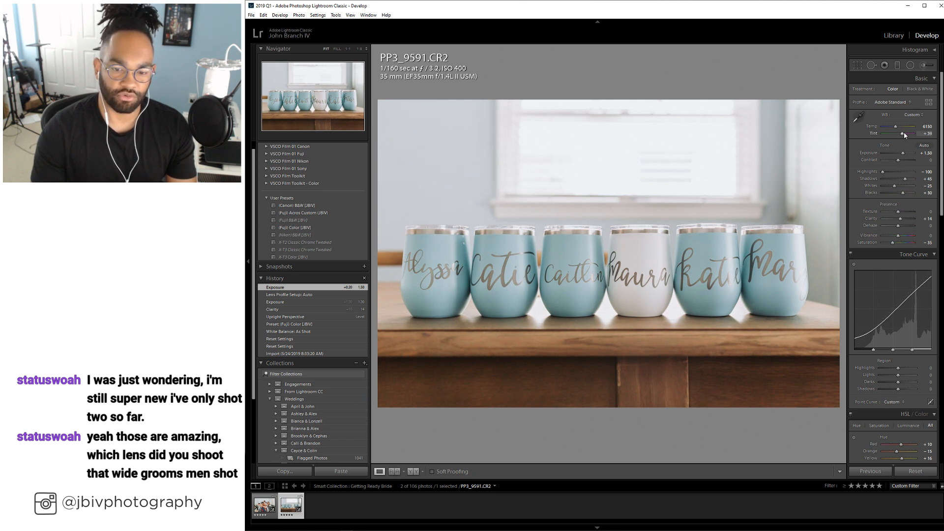
{"action": "left_click_drag", "start_coordinate": [905, 136], "coordinate": [905, 136]}
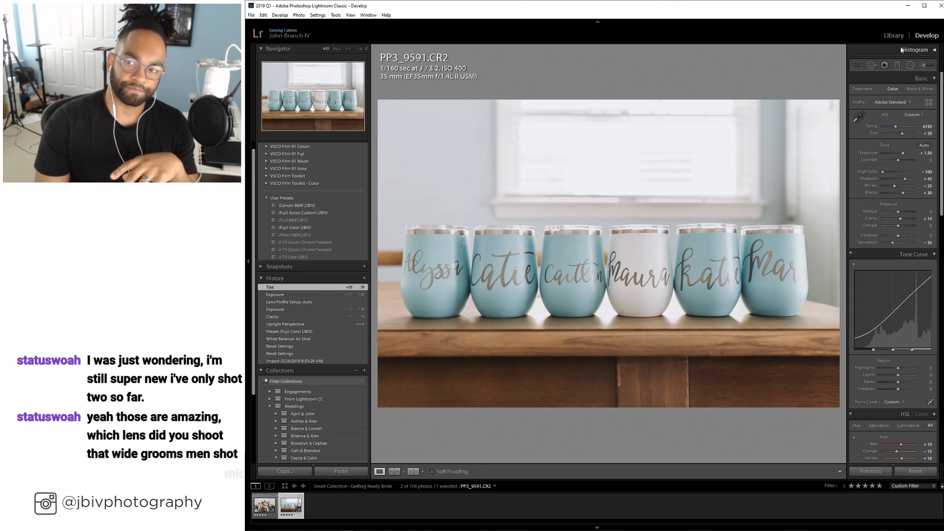
Return to the Library grid and filter the Getting Ready Bride photos by the Canon EOS 5D Mark IV camera.
{"action": "key", "text": "g"}
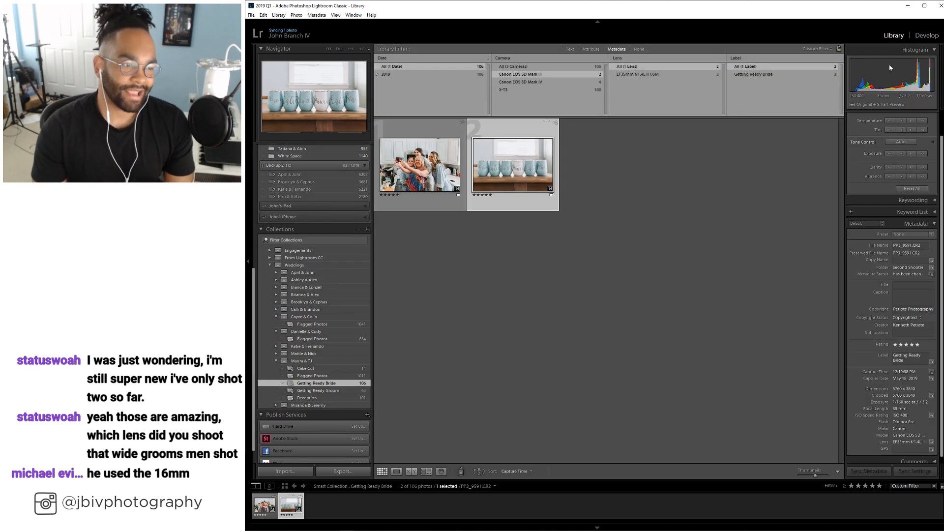
{"action": "left_click", "coordinate": [635, 73]}
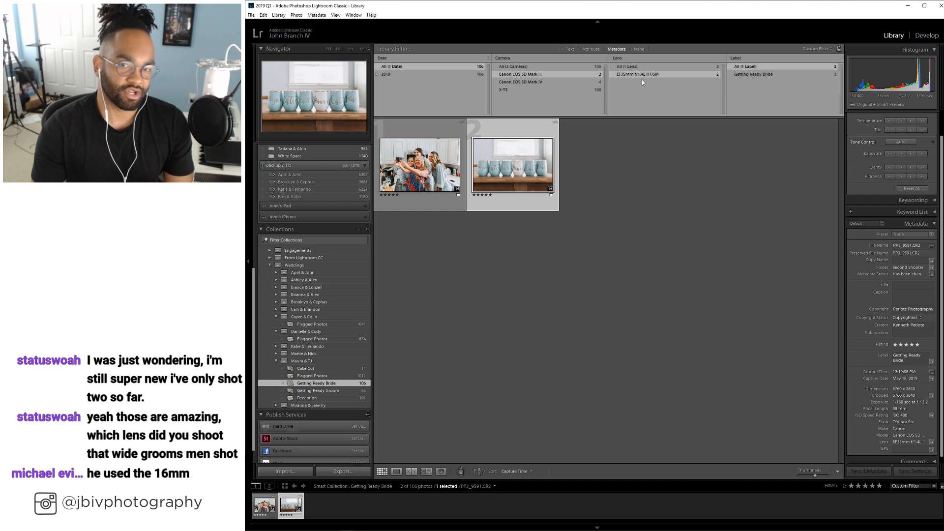
{"action": "left_click", "coordinate": [631, 73]}
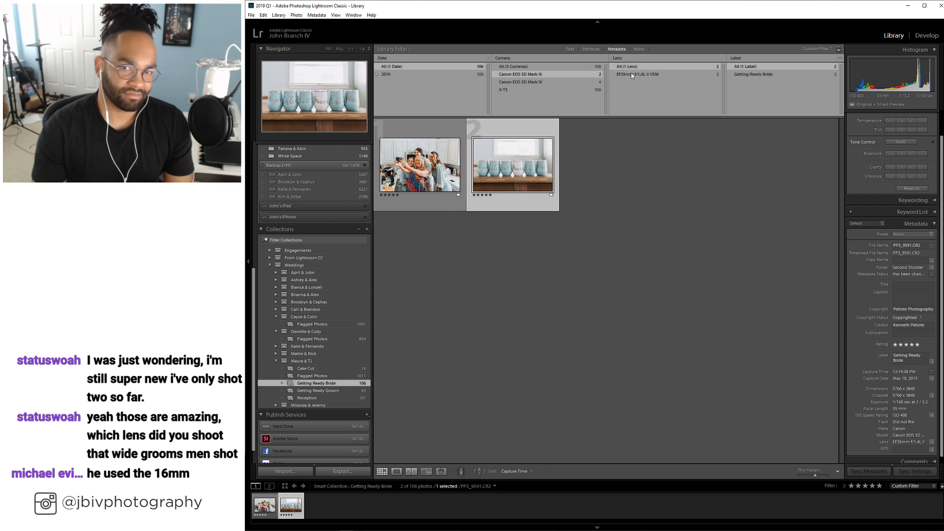
{"action": "left_click", "coordinate": [560, 82]}
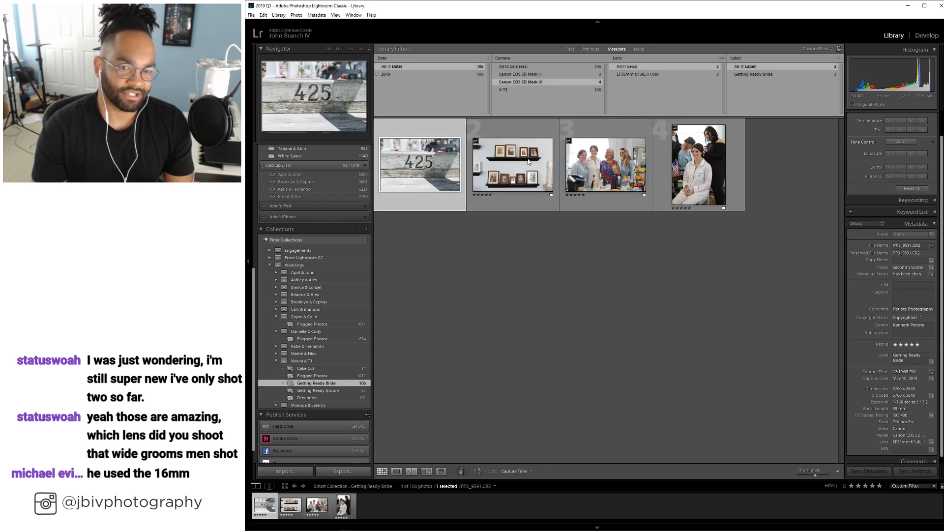
Open the framed-pictures photo PP4_5848.CR2 in Develop, try the X-T3 Color [JBIV] preset, and apply (Fuji) Color [JBIV] instead.
{"action": "left_click", "coordinate": [921, 36]}
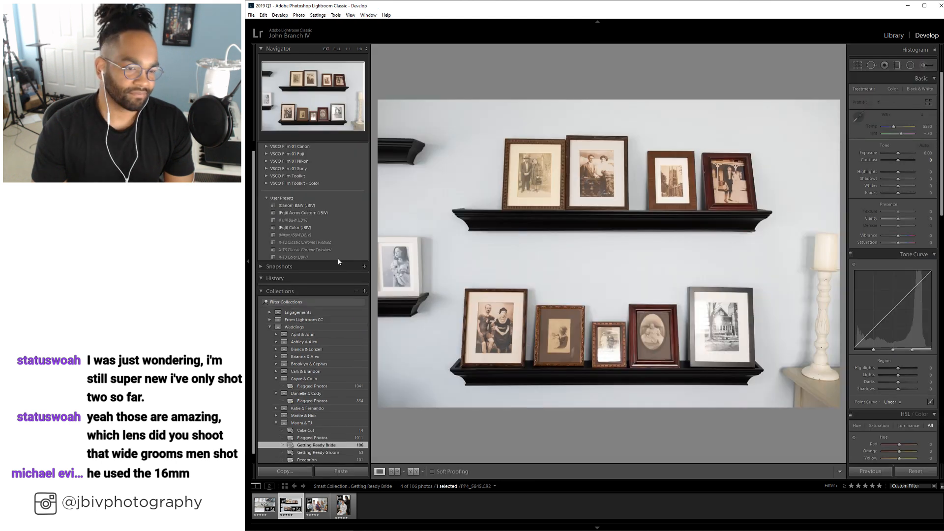
{"action": "left_click", "coordinate": [338, 257]}
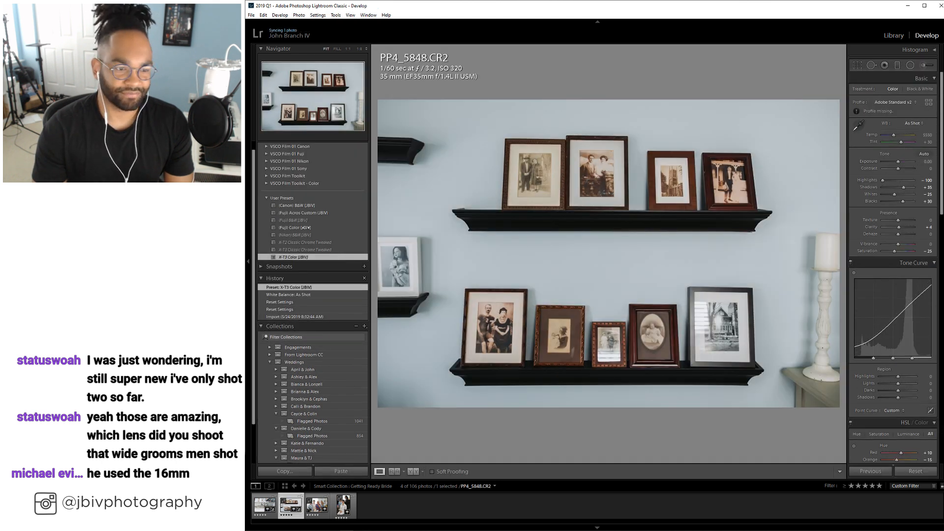
{"action": "left_click", "coordinate": [334, 228]}
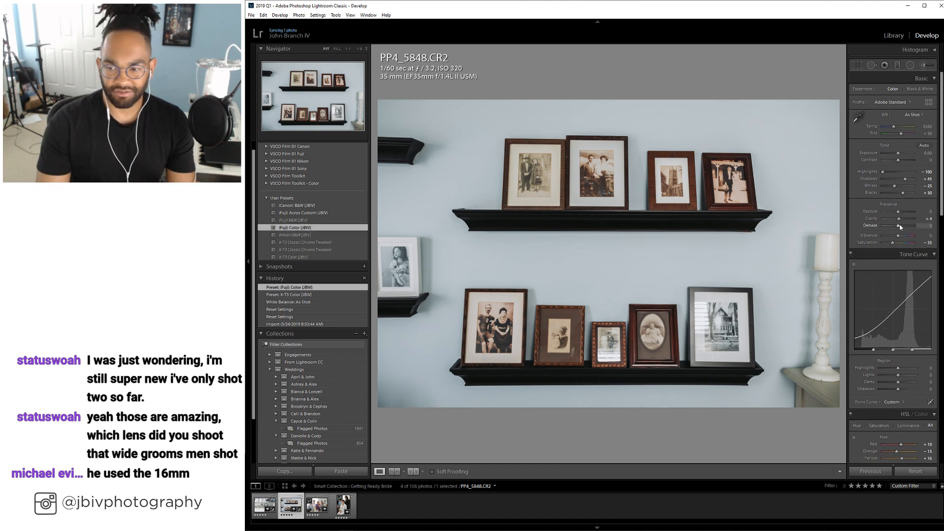
Set the clarity of PP4_5848.CR2 to +14 and its lens profile setup to Auto.
{"action": "left_click_drag", "start_coordinate": [899, 219], "coordinate": [901, 219]}
{"action": "scroll", "coordinate": [863, 221], "scroll_direction": "down", "scroll_amount": 12}
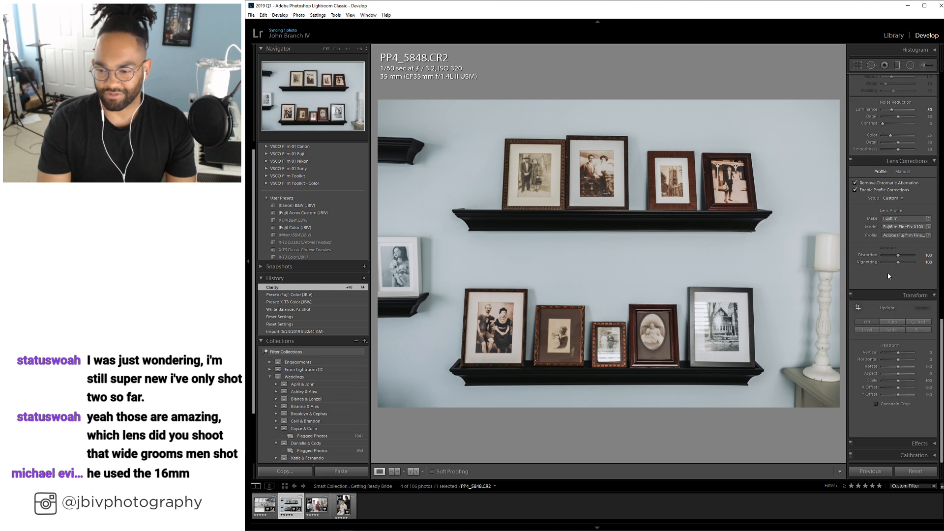
{"action": "left_click", "coordinate": [891, 198]}
{"action": "left_click", "coordinate": [889, 219]}
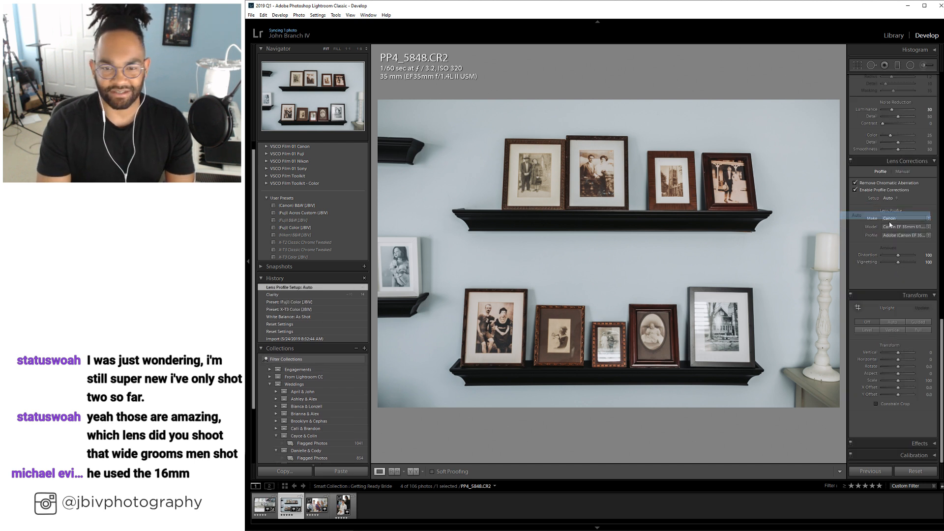
Raise the exposure of the framed-pictures photo PP4_5848.CR2 to +0.45 and its clarity to +19.
{"action": "scroll", "coordinate": [889, 221], "scroll_direction": "up", "scroll_amount": 10}
{"action": "scroll", "coordinate": [902, 154], "scroll_direction": "up", "scroll_amount": 2}
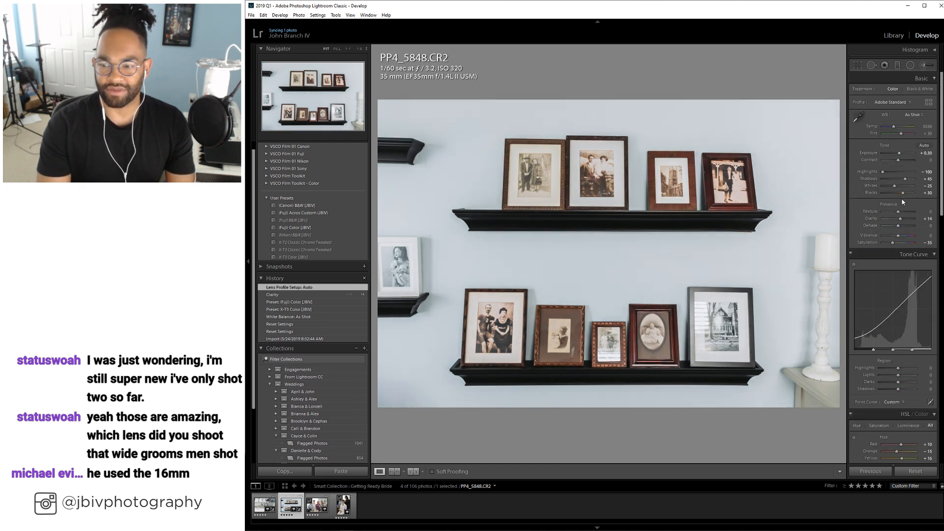
{"action": "scroll", "coordinate": [905, 218], "scroll_direction": "up", "scroll_amount": 5}
{"action": "scroll", "coordinate": [907, 156], "scroll_direction": "up", "scroll_amount": 1}
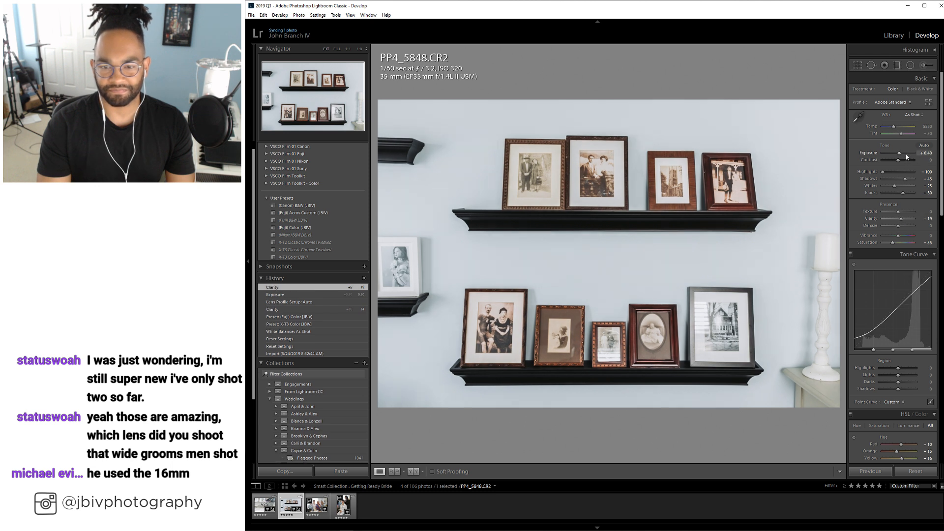
Go to the kitchen group photo PP4_5901.CR2, apply the (Fuji) Color [JBIV] preset, and set its lens profile setup to Auto.
{"action": "key", "text": "Right"}
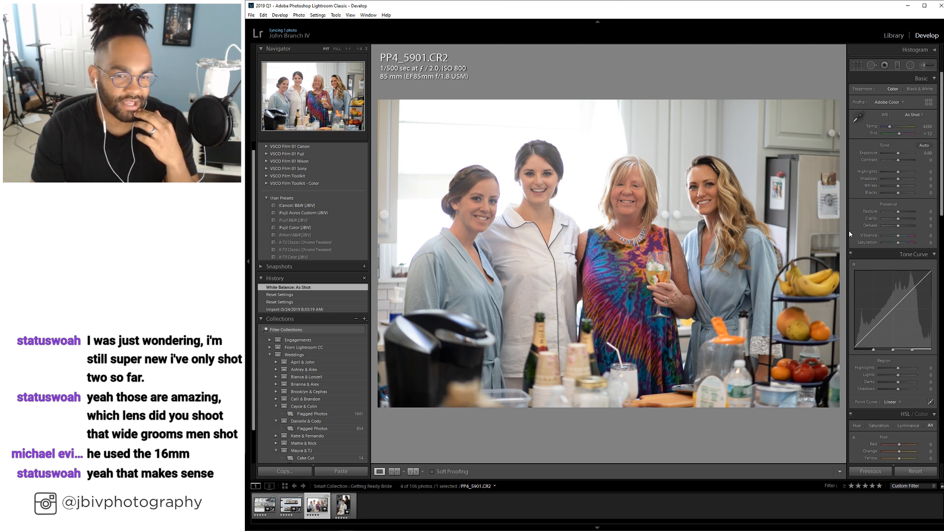
{"action": "scroll", "coordinate": [849, 231], "scroll_direction": "down", "scroll_amount": 5}
{"action": "left_click", "coordinate": [295, 227]}
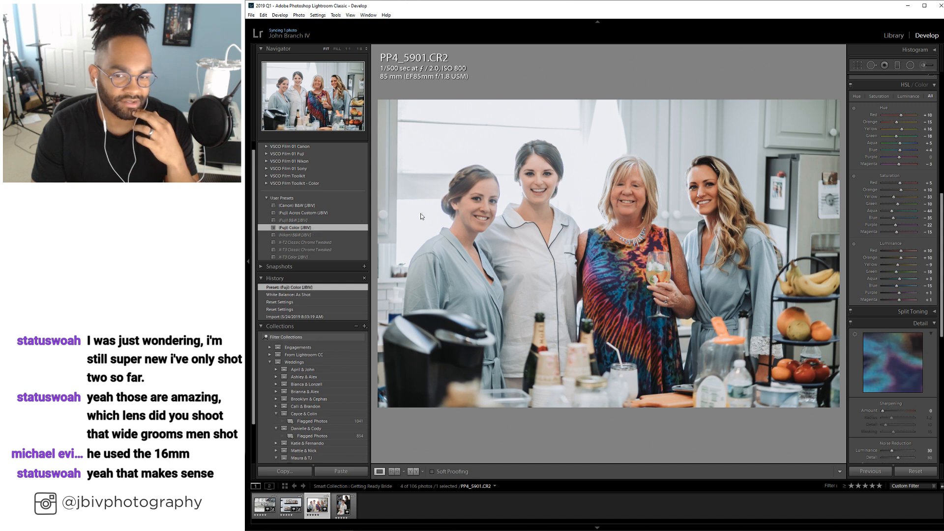
{"action": "scroll", "coordinate": [881, 178], "scroll_direction": "down", "scroll_amount": 3}
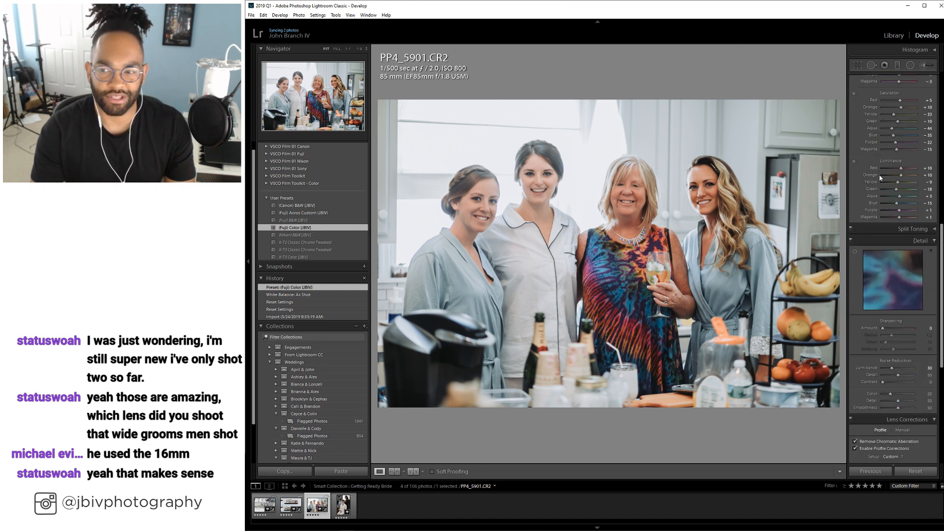
{"action": "scroll", "coordinate": [880, 178], "scroll_direction": "down", "scroll_amount": 8}
{"action": "left_click", "coordinate": [890, 198]}
{"action": "left_click", "coordinate": [889, 215]}
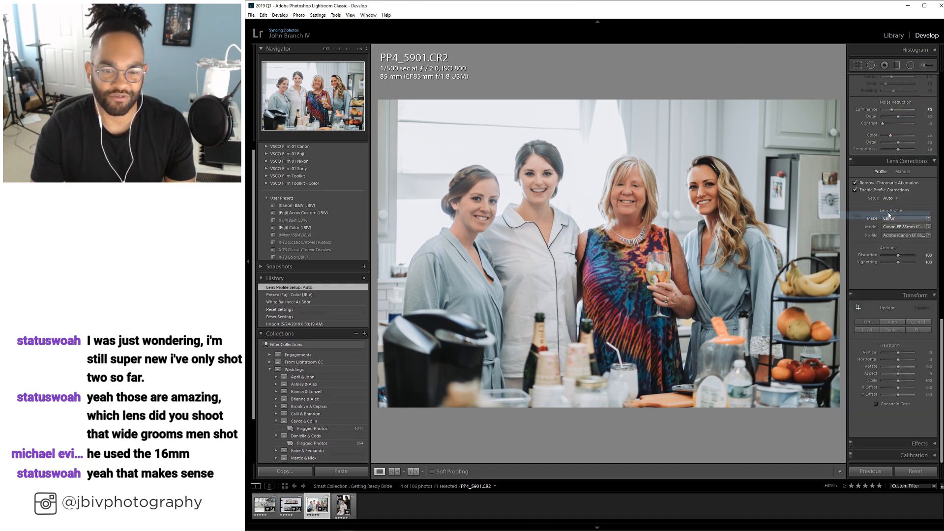
Set the white balance of PP4_5901.CR2 to Auto.
{"action": "scroll", "coordinate": [884, 194], "scroll_direction": "up", "scroll_amount": 15}
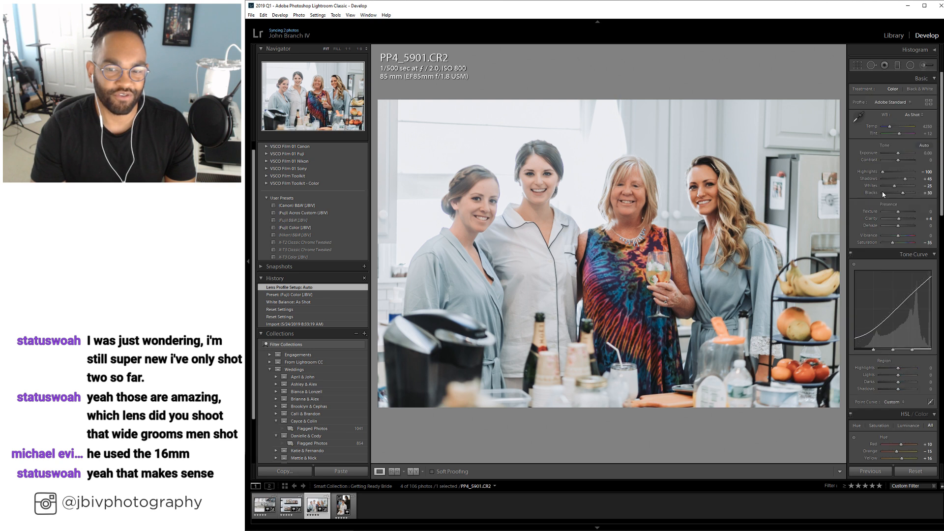
{"action": "left_click", "coordinate": [911, 118]}
{"action": "left_click", "coordinate": [905, 130]}
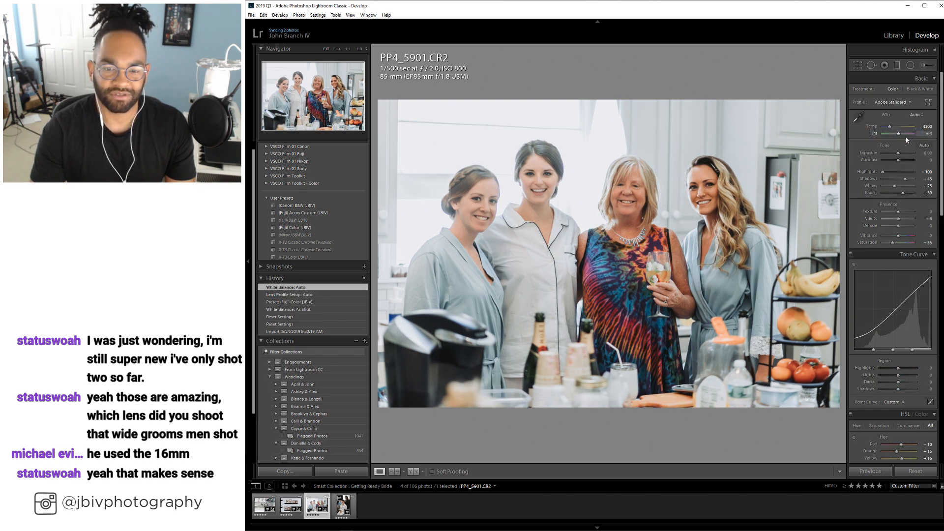
Lower the exposure of PP4_5901.CR2 to about -0.60 and raise its shadows to +75.
{"action": "key", "text": "Down"}
{"action": "key", "text": "Down"}
{"action": "key", "text": "Down"}
{"action": "key", "text": "Down"}
{"action": "key", "text": "Down"}
{"action": "key", "text": "Down"}
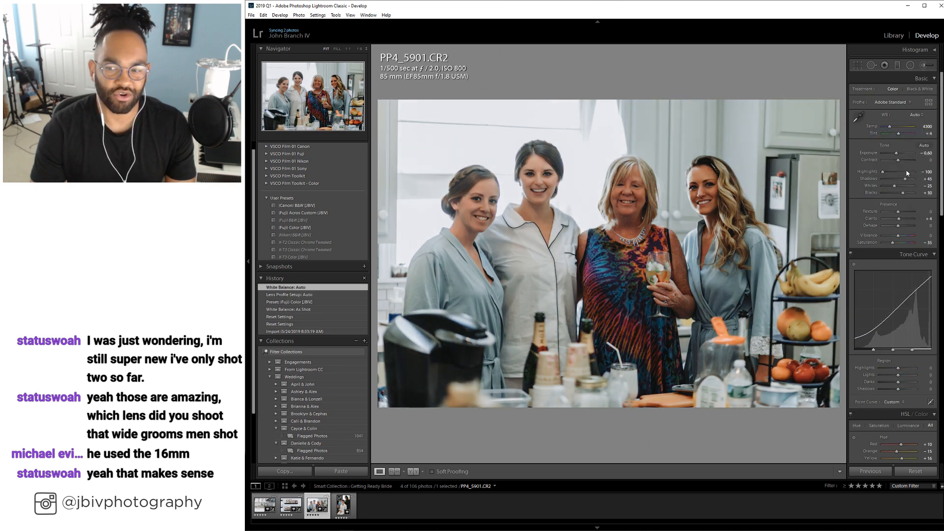
{"action": "key", "text": "Up"}
{"action": "key", "text": "Up"}
Set the exposure of the kitchen group photo to -0.20 and its tint to +9.
{"action": "key", "text": "Up"}
{"action": "key", "text": "Up"}
{"action": "key", "text": "Up"}
{"action": "key", "text": "Up"}
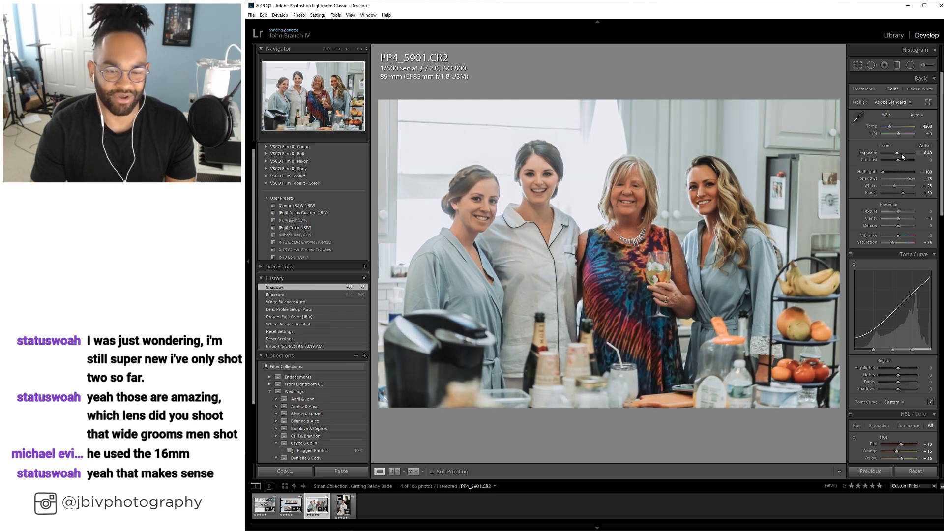
{"action": "key", "text": "Up"}
{"action": "key", "text": "Up"}
{"action": "key", "text": "Up"}
{"action": "key", "text": "Up"}
{"action": "key", "text": "Up"}
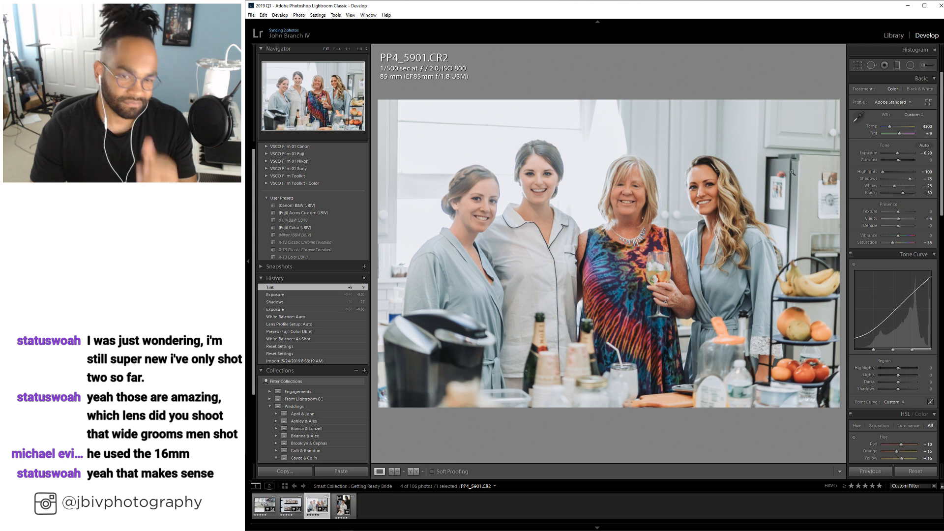
Go to the seated bride photo PP4_5905.CR2, apply the (Fuji) Color [JBIV] preset, and set exposure to +0.50 and tint to +10.
{"action": "key", "text": "Right"}
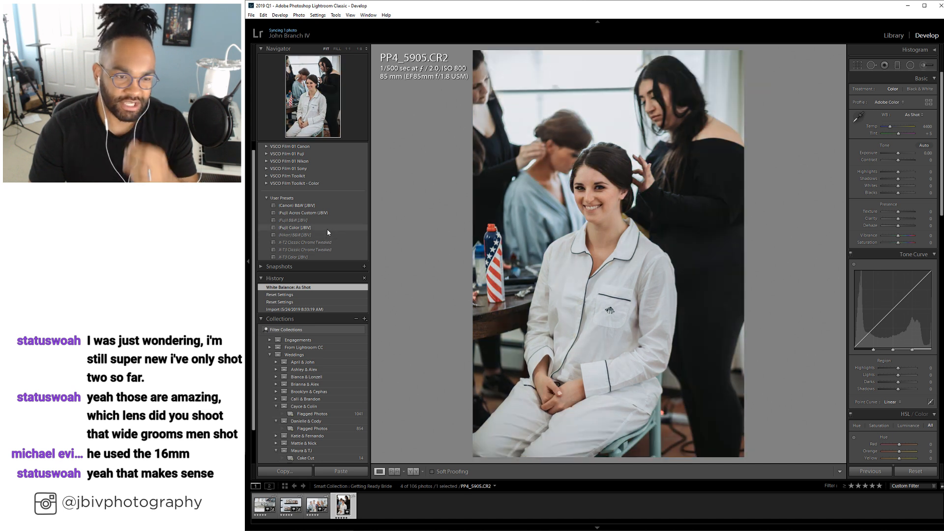
{"action": "left_click", "coordinate": [329, 229]}
{"action": "key", "text": "Up"}
{"action": "key", "text": "Up"}
{"action": "key", "text": "Up"}
{"action": "key", "text": "Up"}
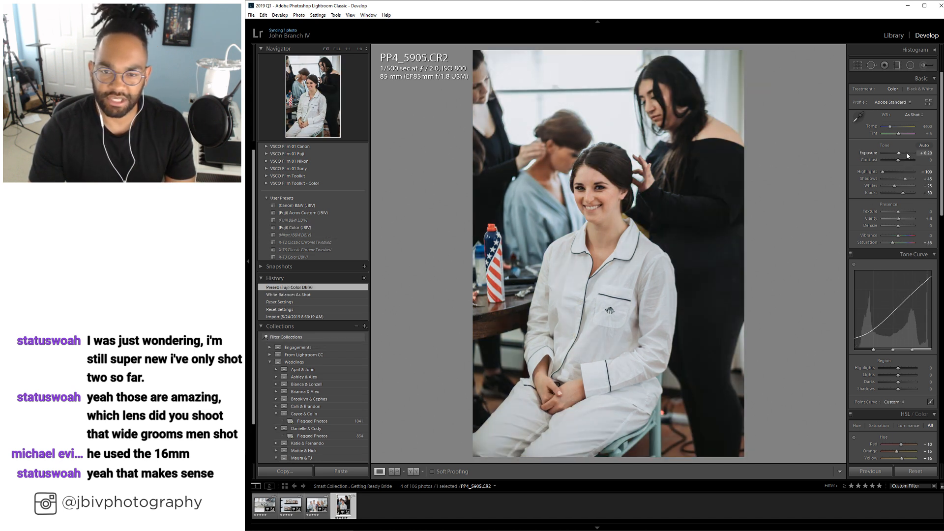
{"action": "key", "text": "Up"}
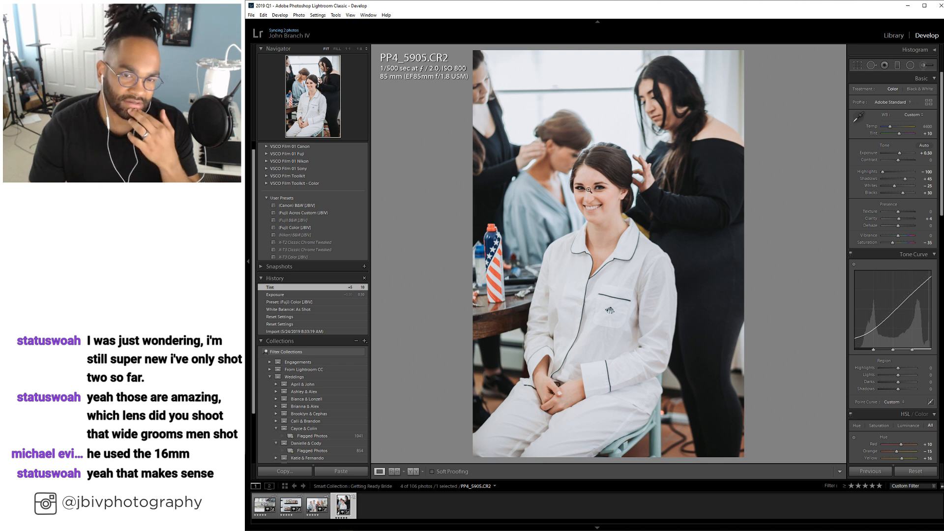
Return to the Library grid and show the Getting Ready Bride photos from all cameras.
{"action": "left_click", "coordinate": [895, 35]}
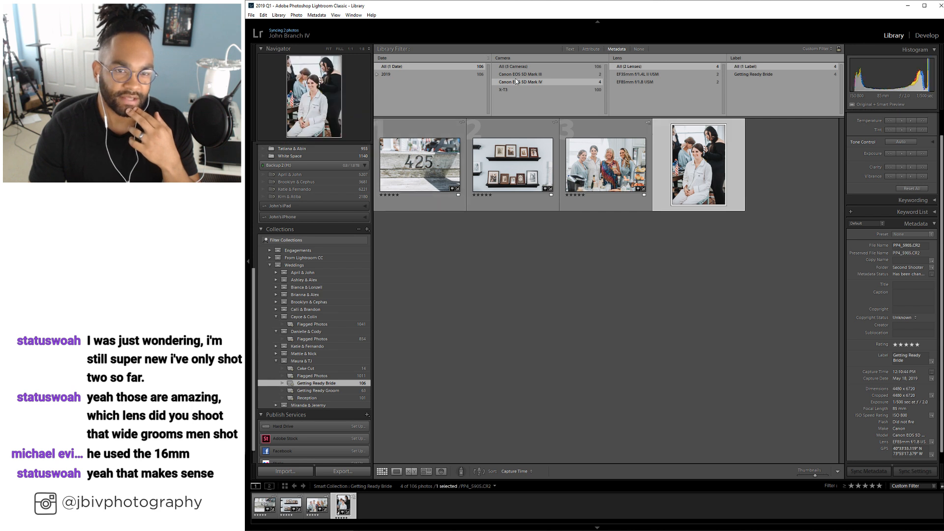
{"action": "left_click", "coordinate": [536, 65]}
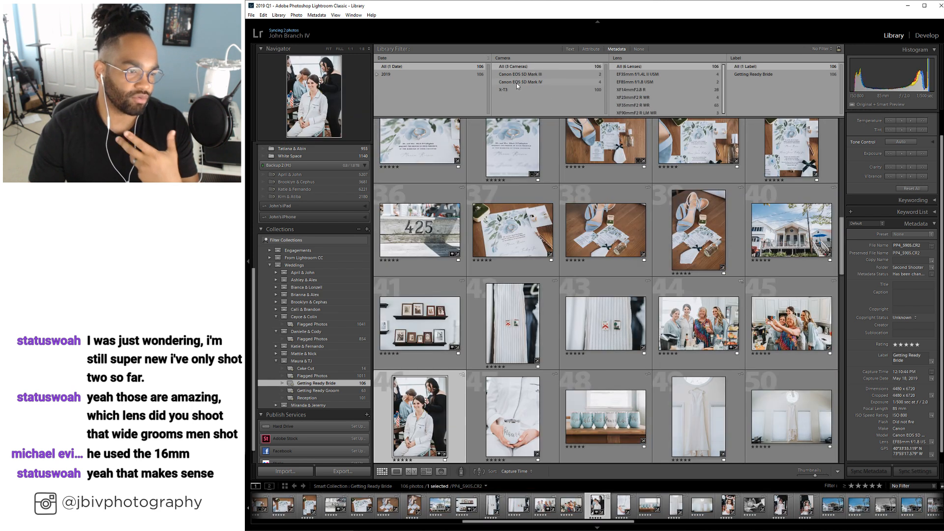
{"action": "scroll", "coordinate": [477, 252], "scroll_direction": "down", "scroll_amount": 10}
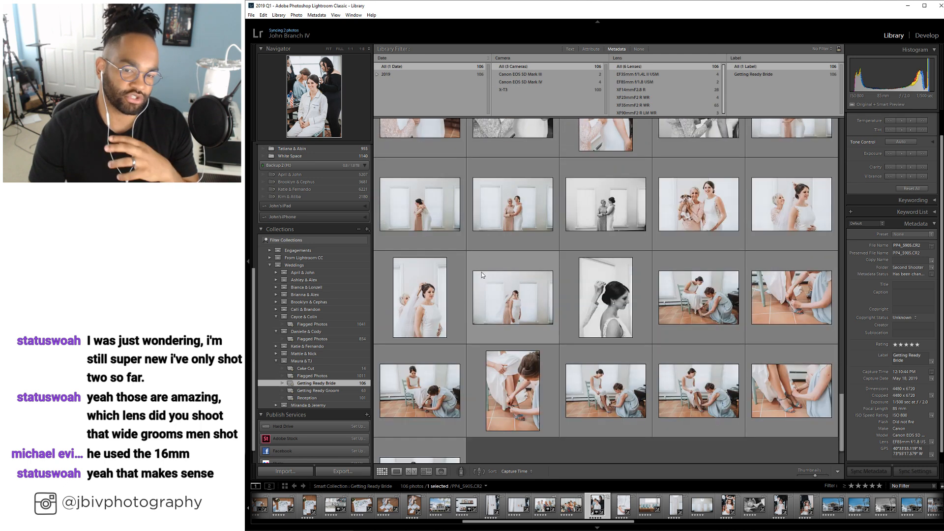
{"action": "scroll", "coordinate": [480, 273], "scroll_direction": "up", "scroll_amount": 15}
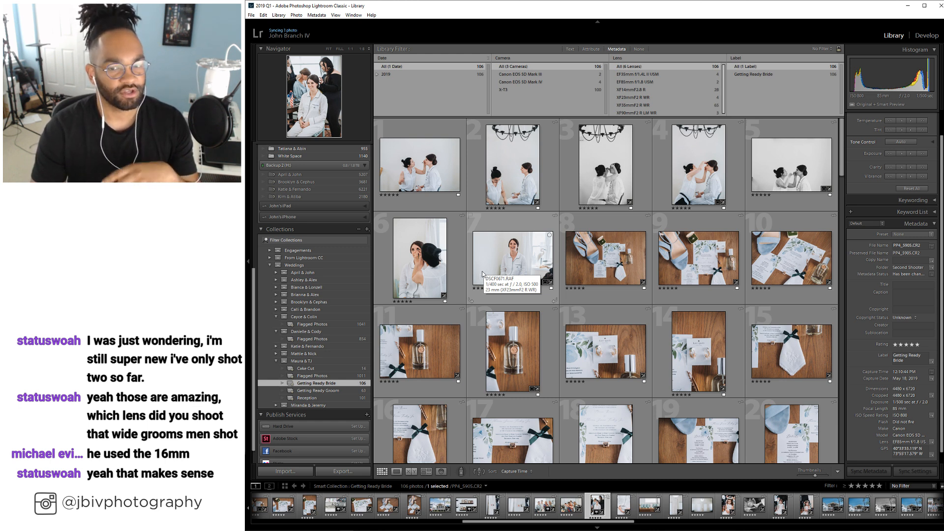
Examine the shoes-and-invitation photo DSCF0673.RAF enlarged, then review the remaining Getting Ready Bride photos in the grid.
{"action": "scroll", "coordinate": [482, 276], "scroll_direction": "down", "scroll_amount": 1}
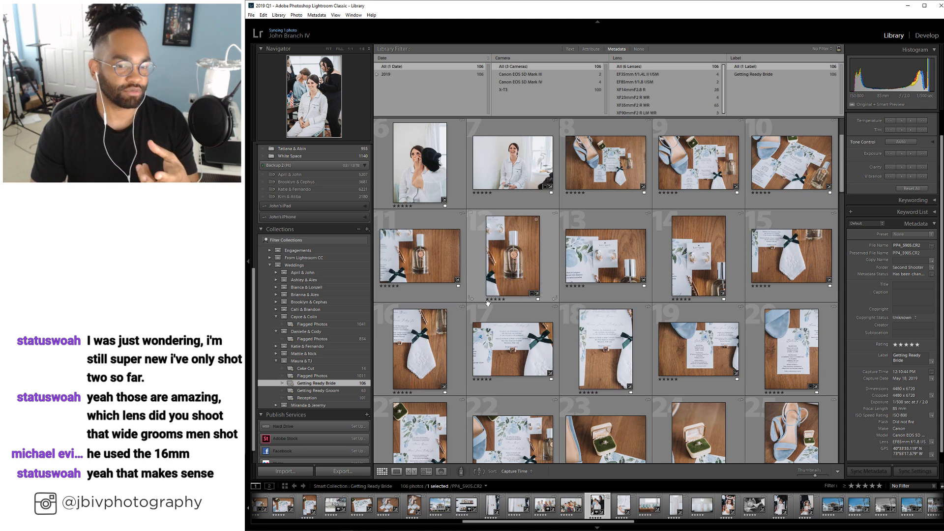
{"action": "left_click", "coordinate": [593, 164]}
{"action": "double_click", "coordinate": [593, 164]}
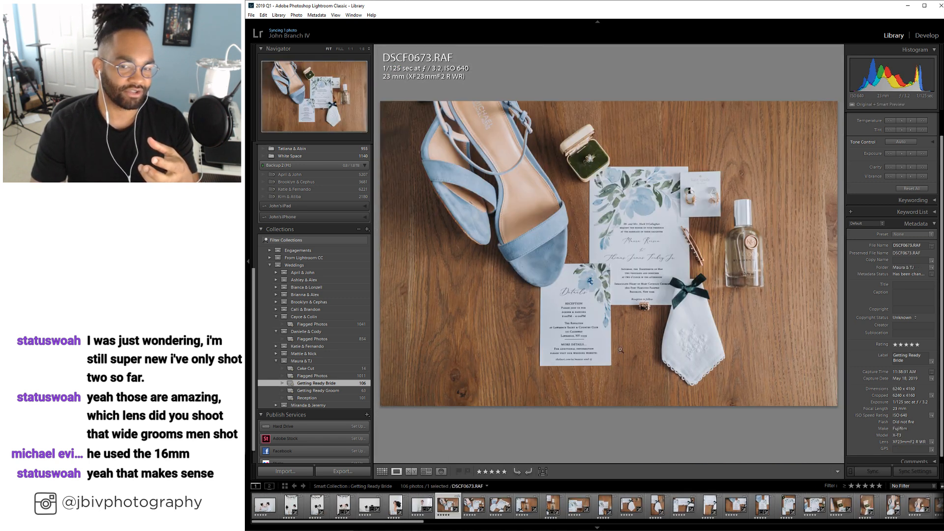
{"action": "left_click", "coordinate": [382, 471]}
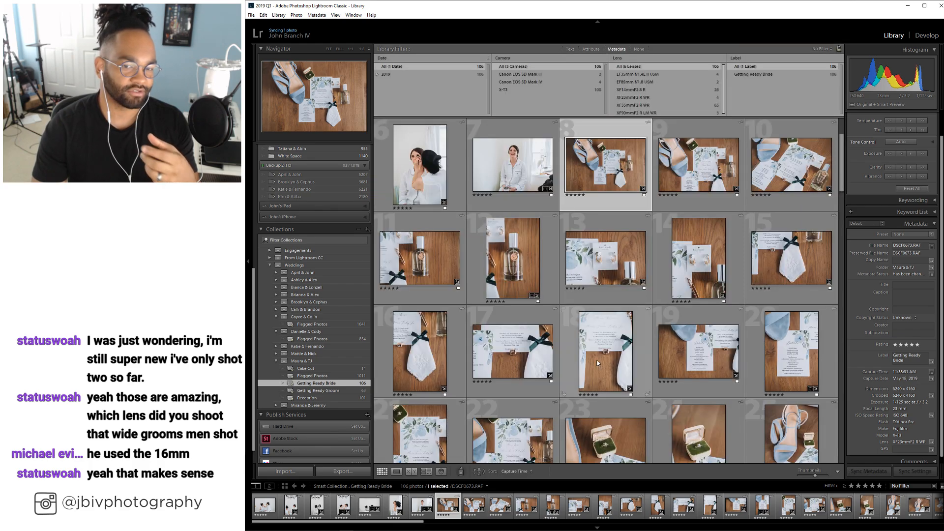
{"action": "scroll", "coordinate": [667, 335], "scroll_direction": "down", "scroll_amount": 5}
{"action": "scroll", "coordinate": [668, 335], "scroll_direction": "up", "scroll_amount": 5}
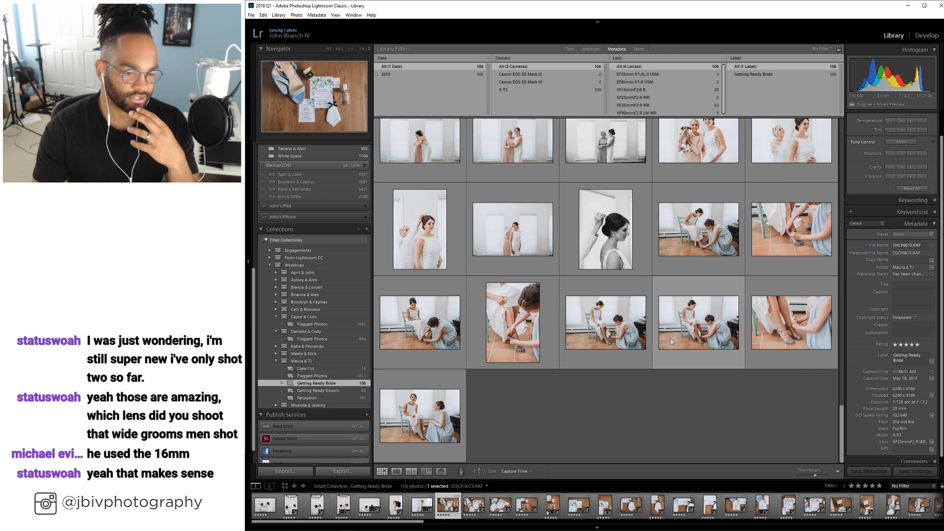
Switch to the Reception collection, open its first photo DSCF2408-2.RAF in Develop, and apply the X-T3 Color [JBIV] preset.
{"action": "left_click", "coordinate": [321, 368]}
{"action": "left_click", "coordinate": [324, 390]}
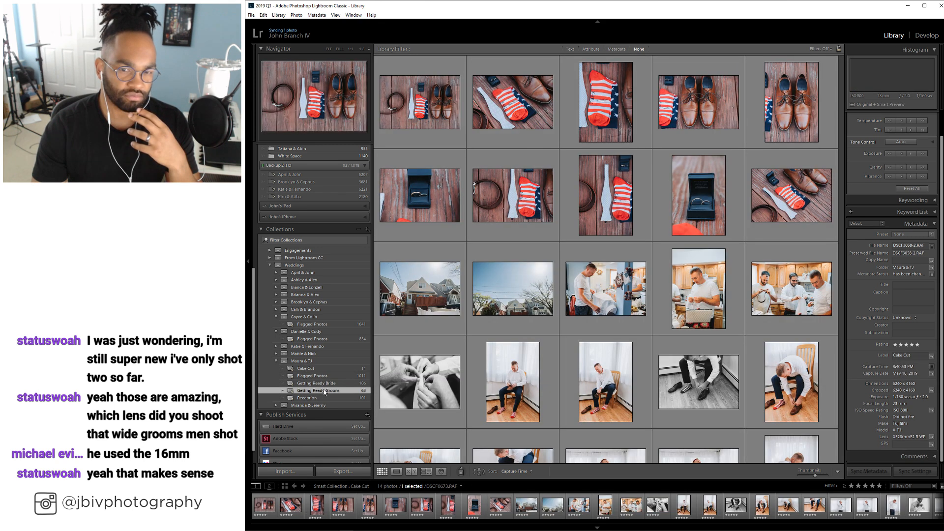
{"action": "left_click", "coordinate": [327, 397]}
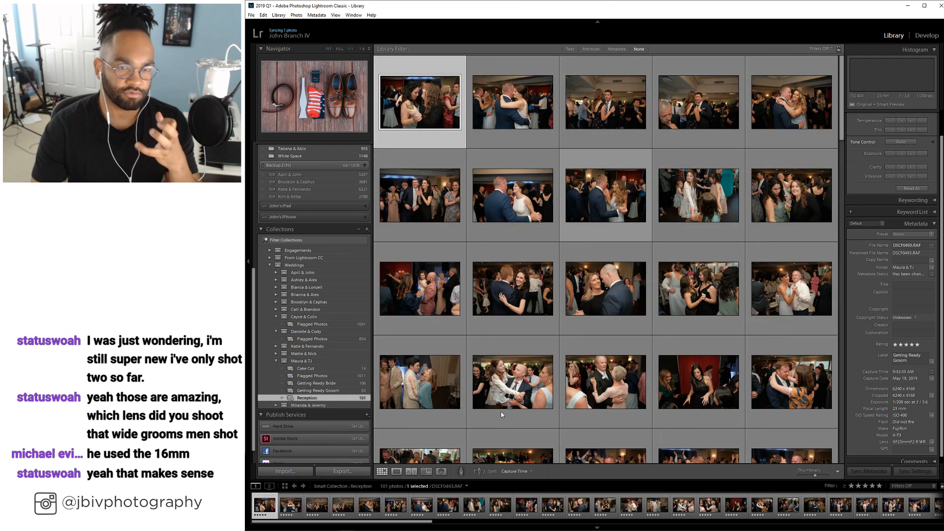
{"action": "left_click", "coordinate": [926, 36]}
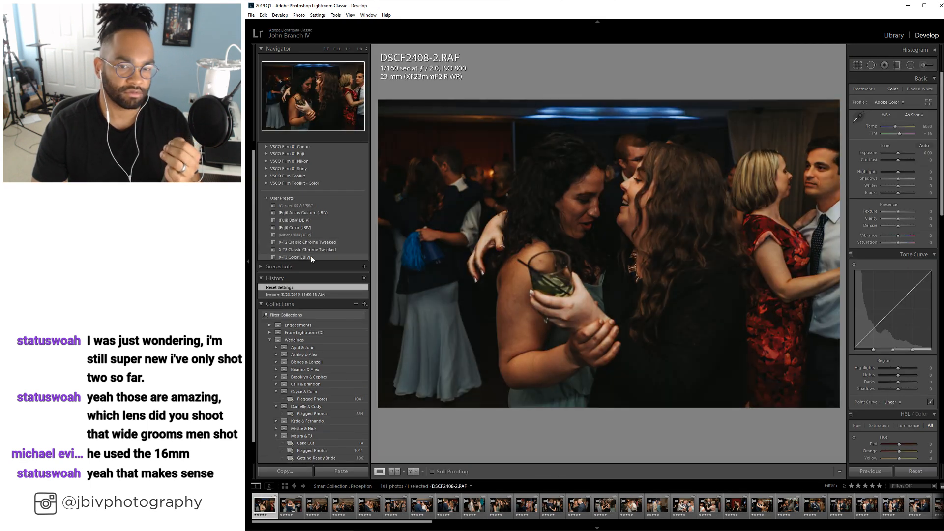
{"action": "left_click", "coordinate": [312, 257]}
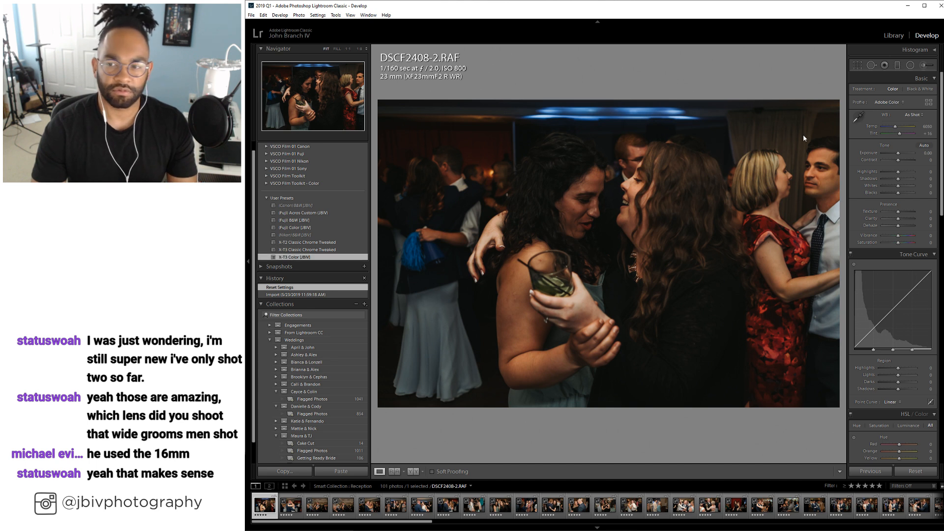
Brighten the exposure of DSCF2408-2.RAF and correct its white balance with tint +21 and temperature 5500.
{"action": "left_click", "coordinate": [904, 153]}
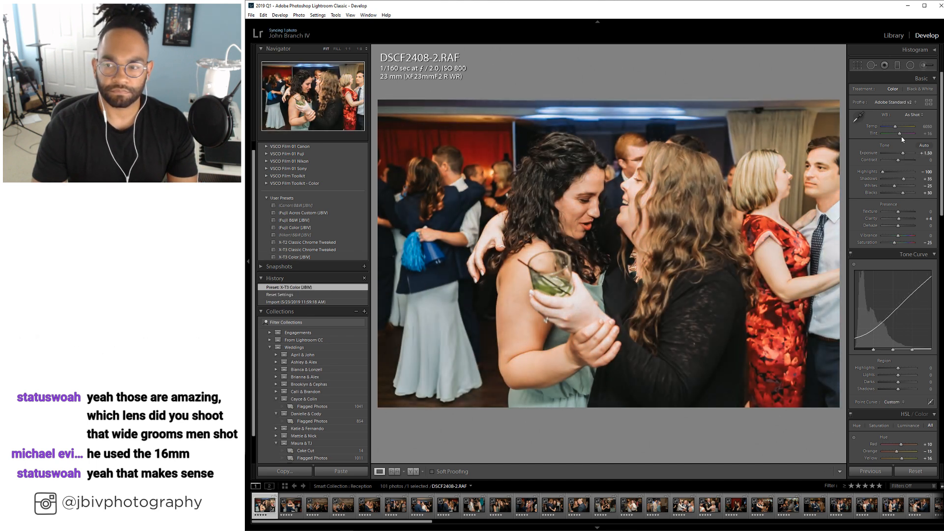
{"action": "left_click", "coordinate": [901, 133]}
{"action": "left_click", "coordinate": [896, 127]}
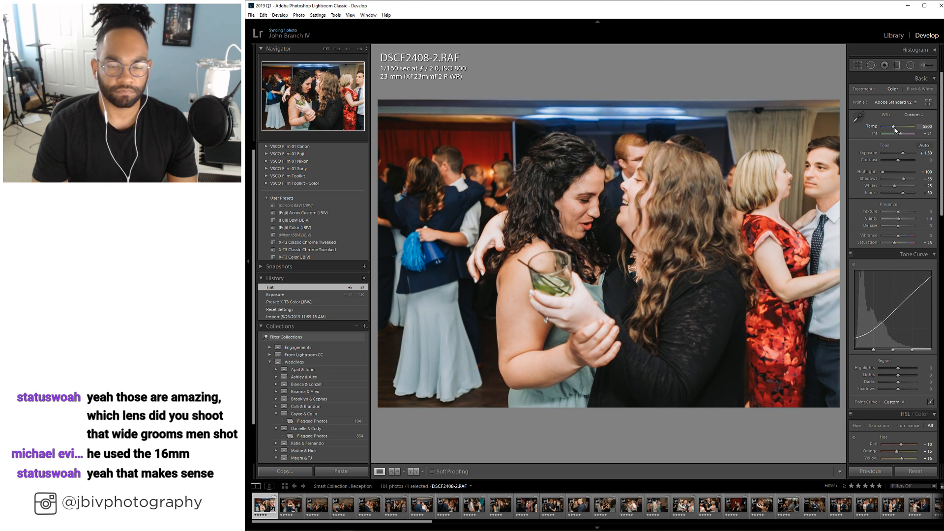
Return to the Library grid and copy the develop settings of DSCF2408-2.RAF, keeping the preselected setting groups.
{"action": "left_click", "coordinate": [885, 36]}
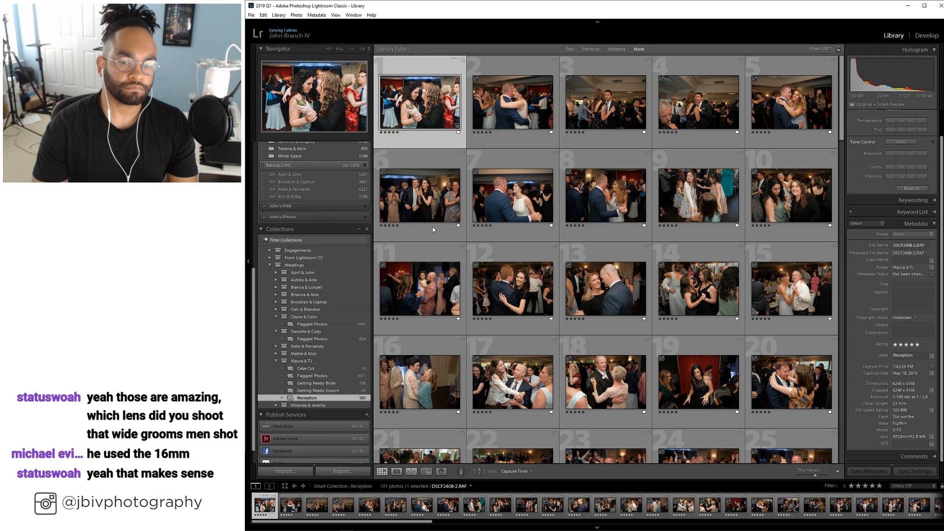
{"action": "right_click", "coordinate": [422, 122]}
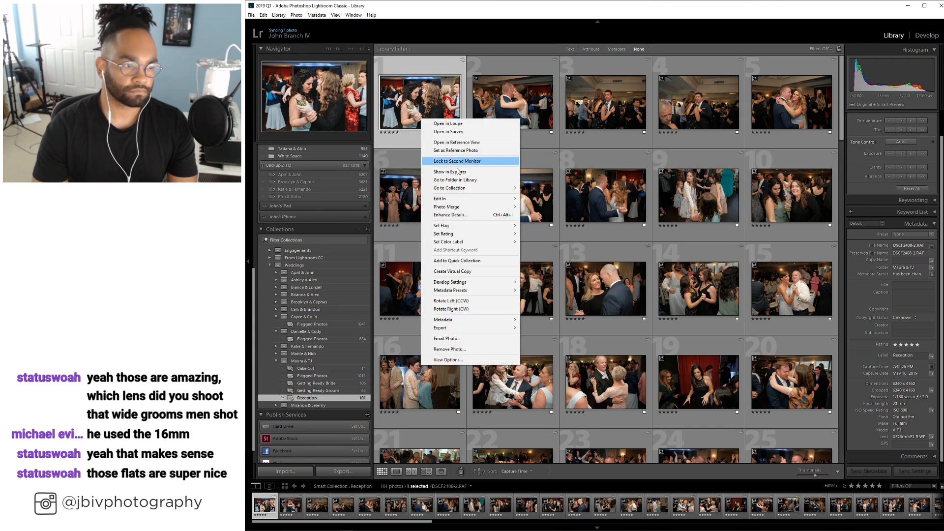
{"action": "mouse_move", "coordinate": [482, 281]}
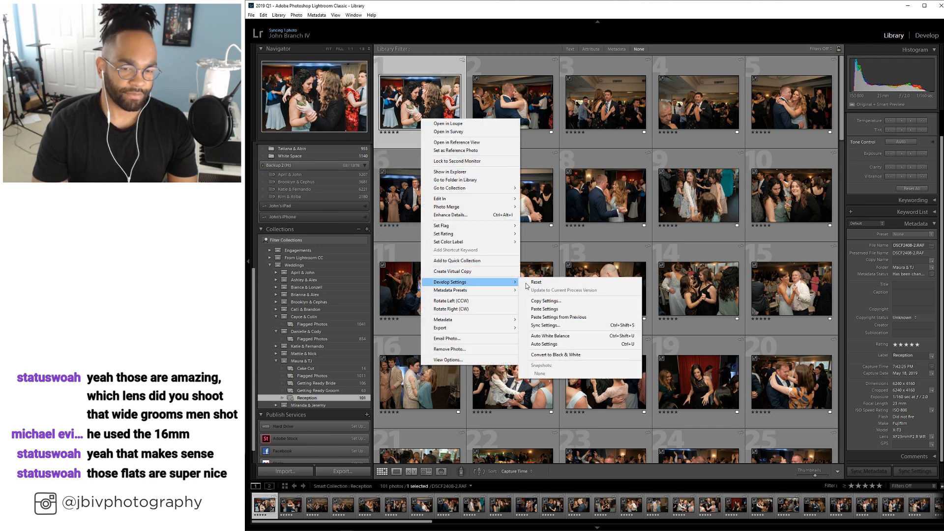
{"action": "left_click", "coordinate": [546, 301]}
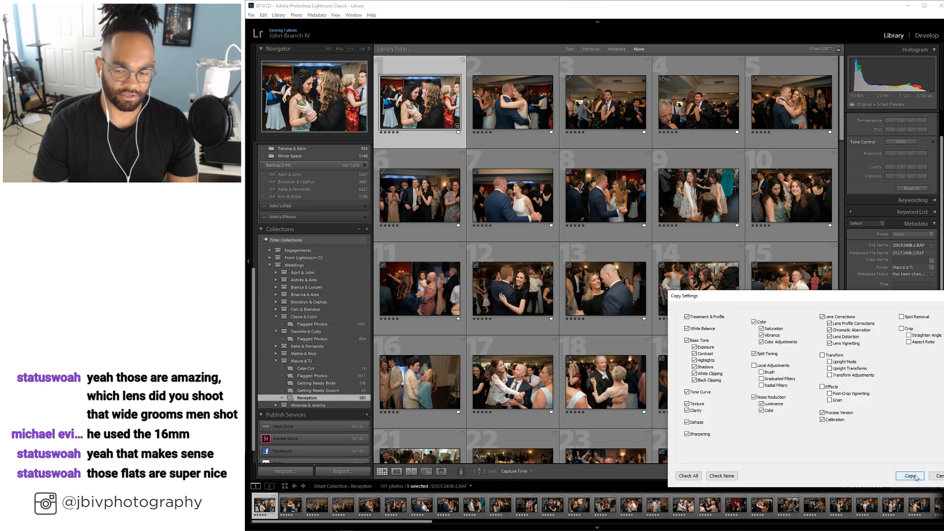
{"action": "left_click", "coordinate": [909, 475]}
Paste the copied develop settings onto the first 33 Reception photos and check the batch in the grid.
{"action": "scroll", "coordinate": [631, 276], "scroll_direction": "down", "scroll_amount": 4}
{"action": "scroll", "coordinate": [631, 276], "scroll_direction": "down", "scroll_amount": 2}
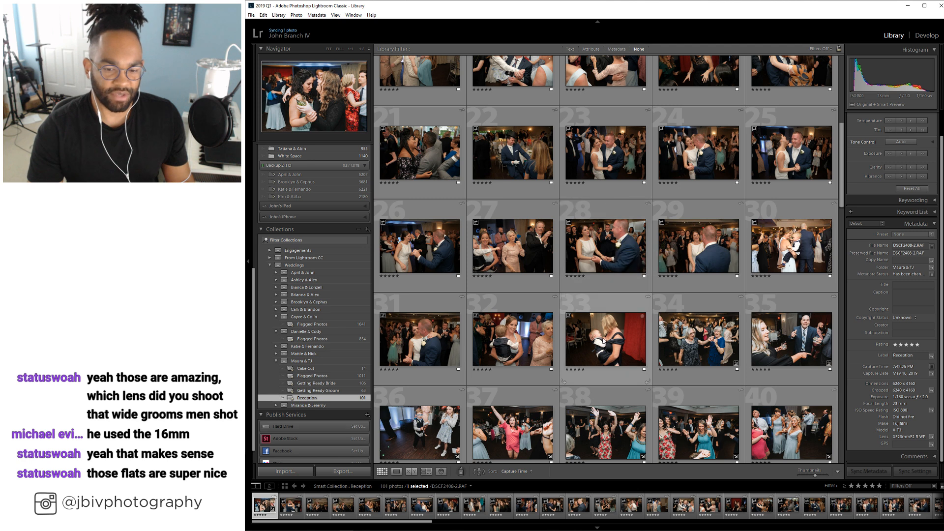
{"action": "left_click", "coordinate": [604, 345], "text": "shift"}
{"action": "right_click", "coordinate": [524, 247]}
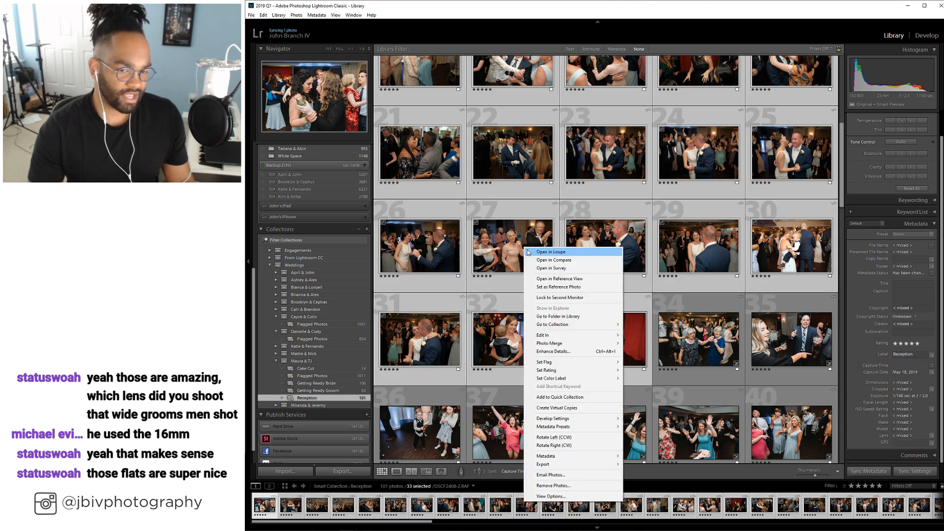
{"action": "mouse_move", "coordinate": [582, 424]}
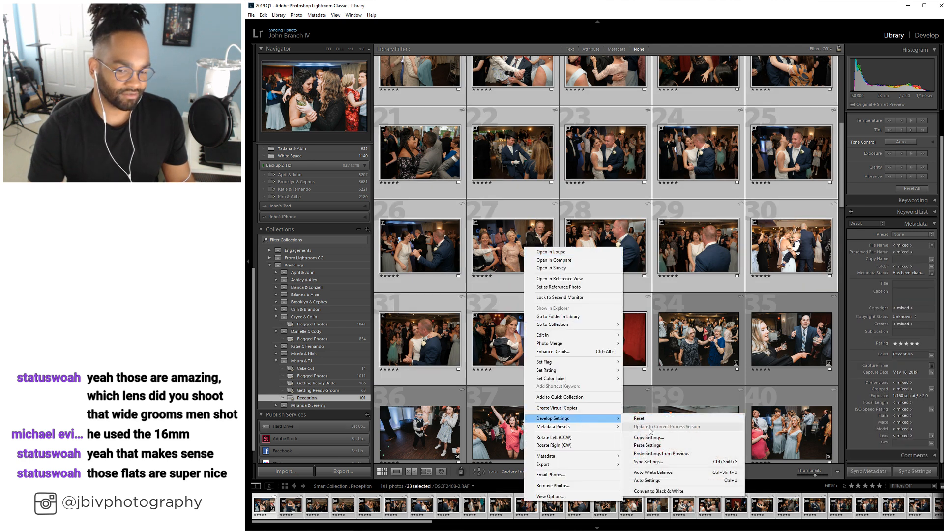
{"action": "left_click", "coordinate": [644, 445]}
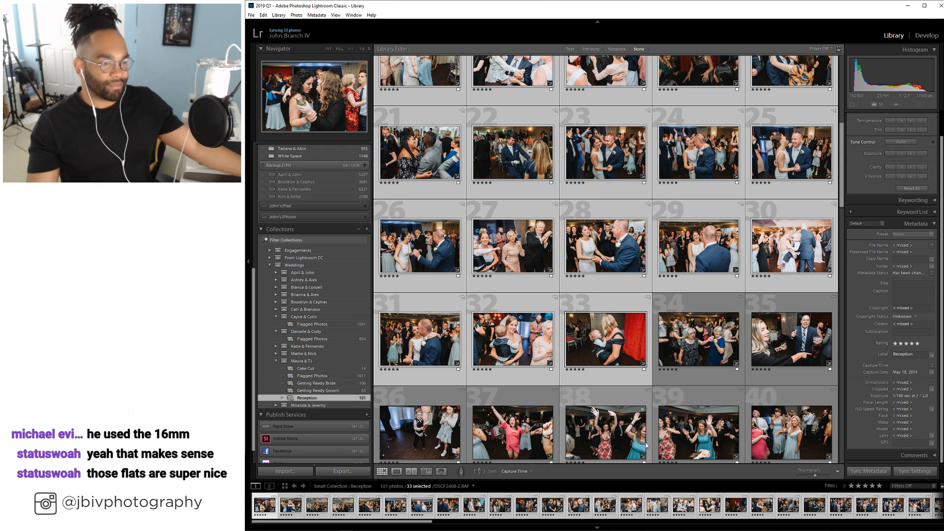
{"action": "scroll", "coordinate": [631, 301], "scroll_direction": "up", "scroll_amount": 5}
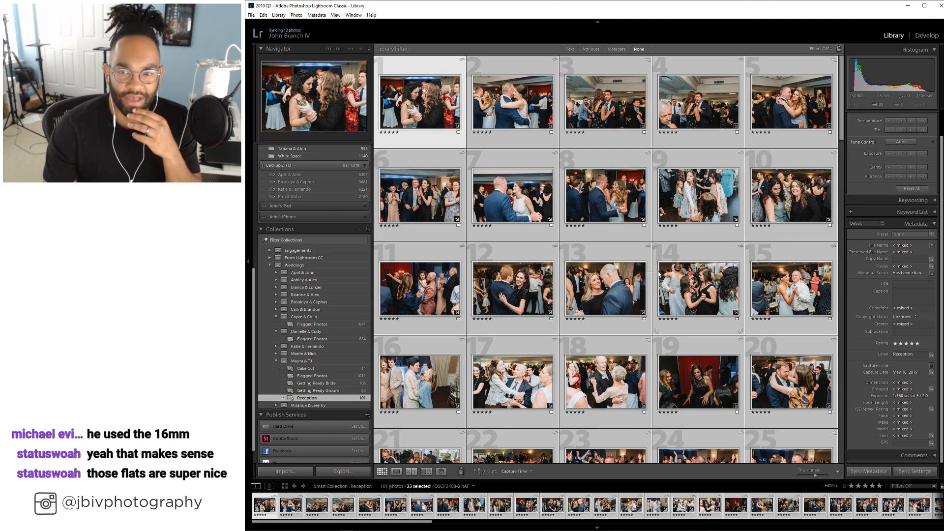
{"action": "scroll", "coordinate": [796, 232], "scroll_direction": "down", "scroll_amount": 3}
{"action": "scroll", "coordinate": [789, 200], "scroll_direction": "up", "scroll_amount": 4}
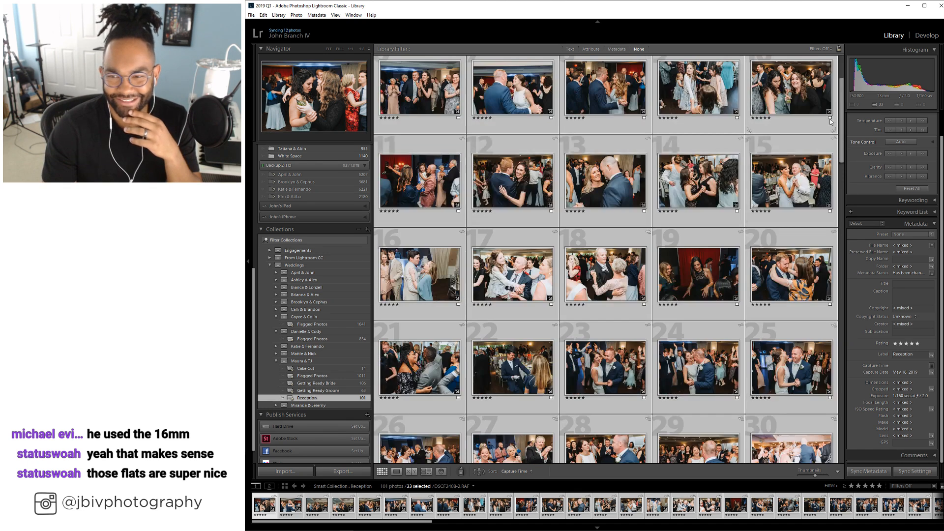
Open the pasted photos in Develop and slightly cool the white balance of DSCF2412-2.RAF.
{"action": "key", "text": "d"}
{"action": "key", "text": "Right"}
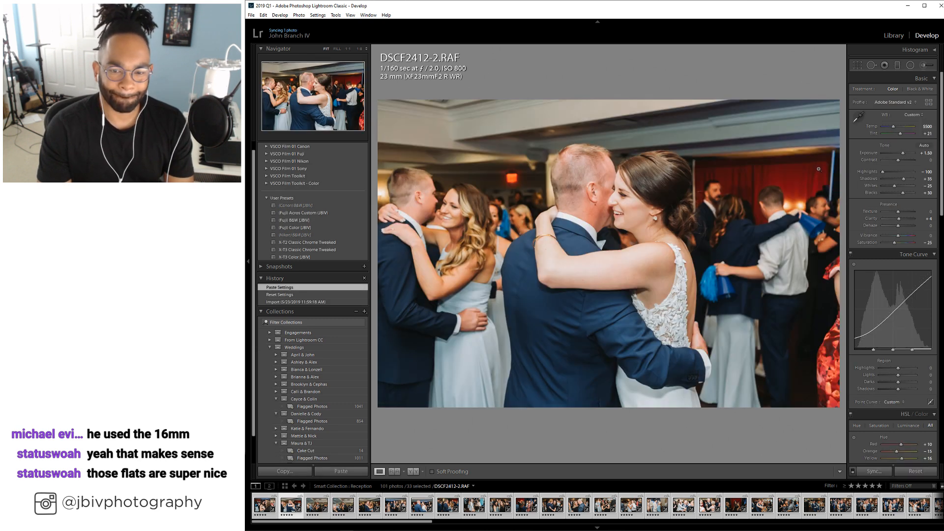
{"action": "key", "text": "Right"}
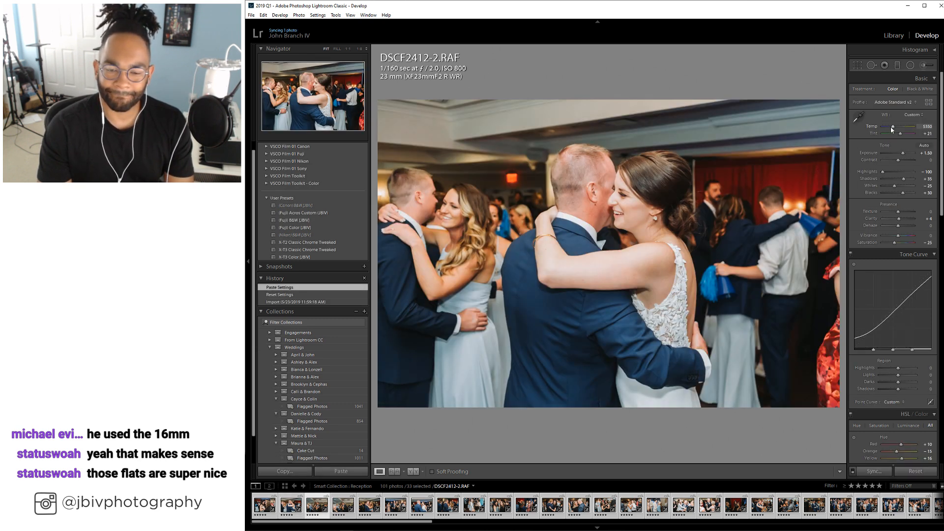
Cull DSCF2415-2.RAF and DSCF2417-2.RAF from the Reception collection by setting their ratings to 0.
{"action": "key", "text": "Right"}
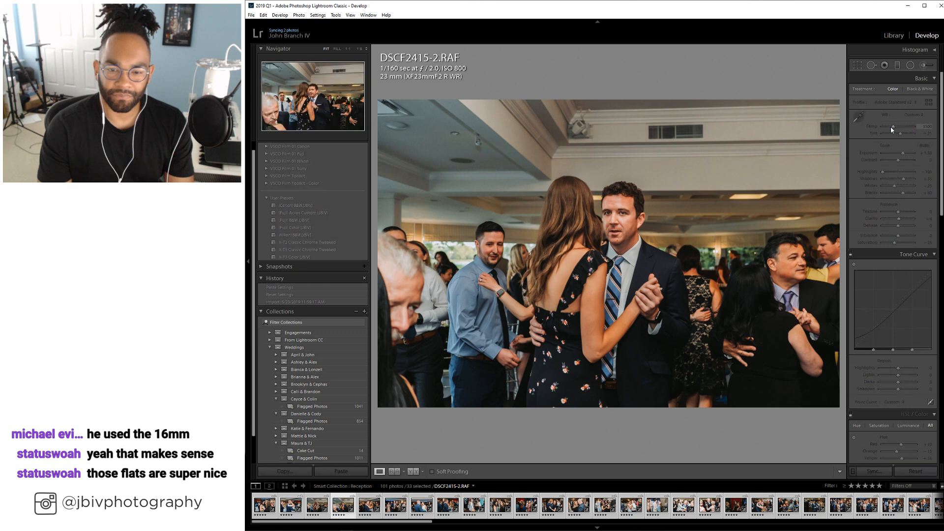
{"action": "key", "text": "Right"}
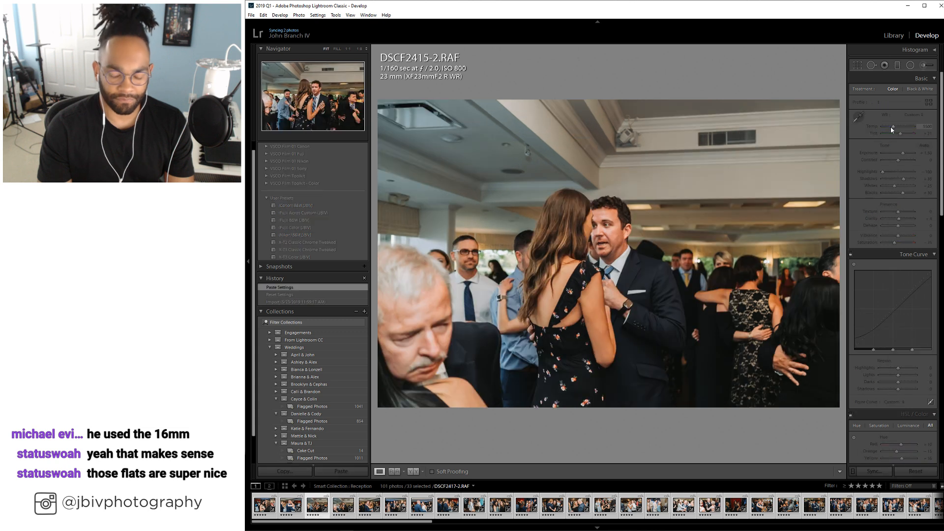
{"action": "key", "text": "x"}
{"action": "key", "text": "0"}
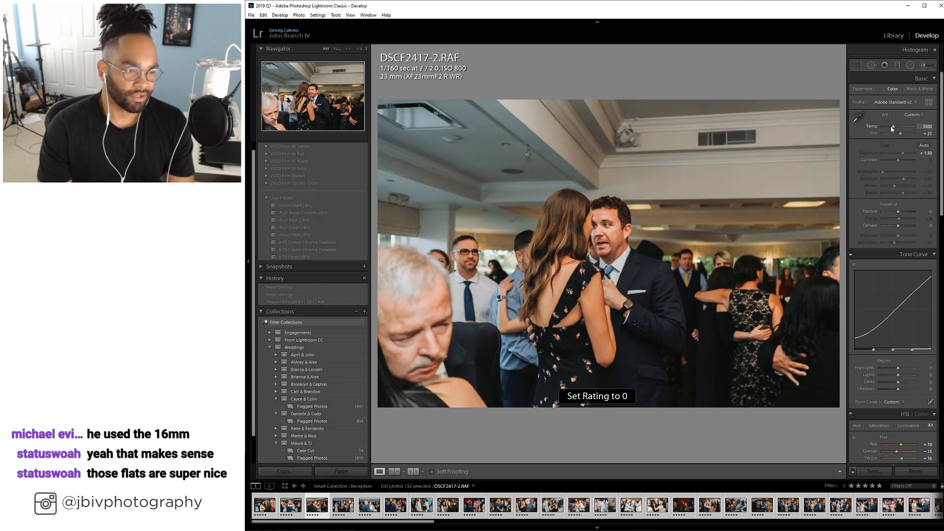
{"action": "key", "text": "Right"}
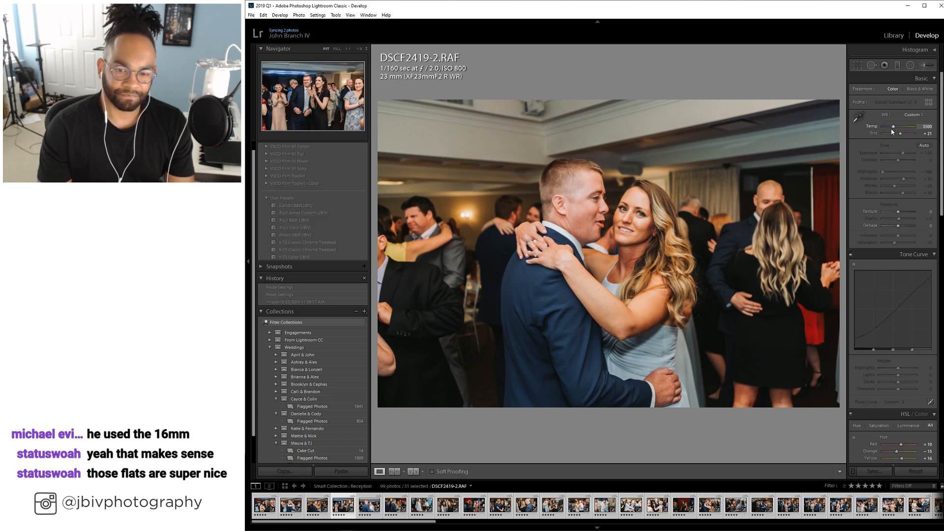
Lower the exposure of DSCF2440-2.RAF and DSCF2446-2.RAF, and set the temperature of DSCF2443-2.RAF to 5050.
{"action": "key", "text": "Right"}
{"action": "key", "text": "Right"}
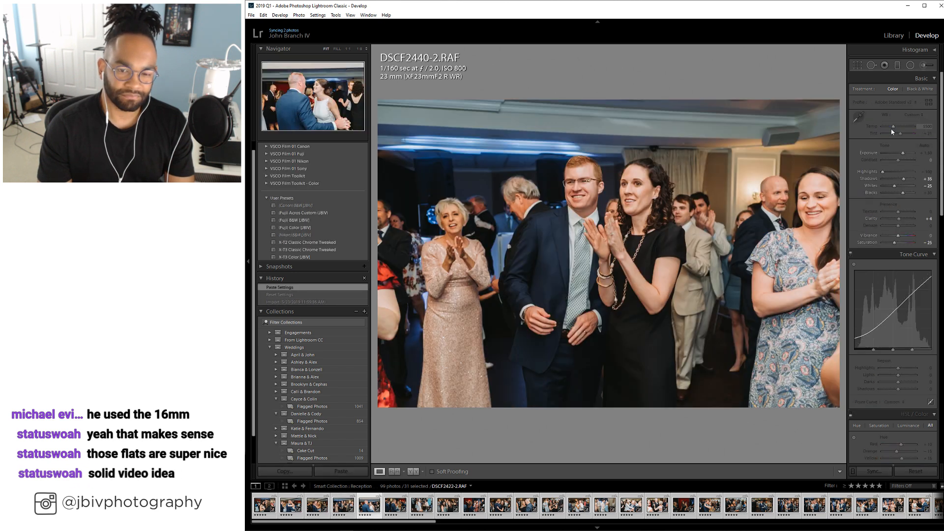
{"action": "left_click", "coordinate": [899, 153]}
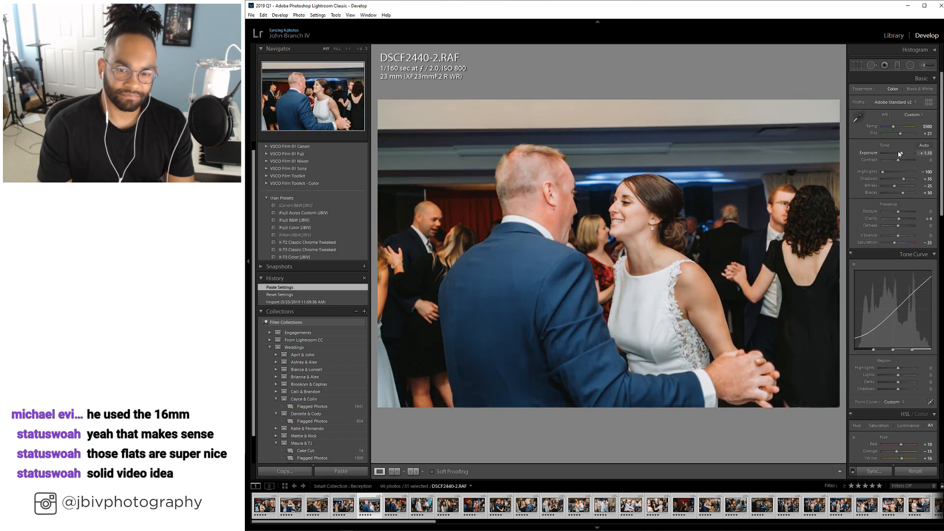
{"action": "key", "text": "Right"}
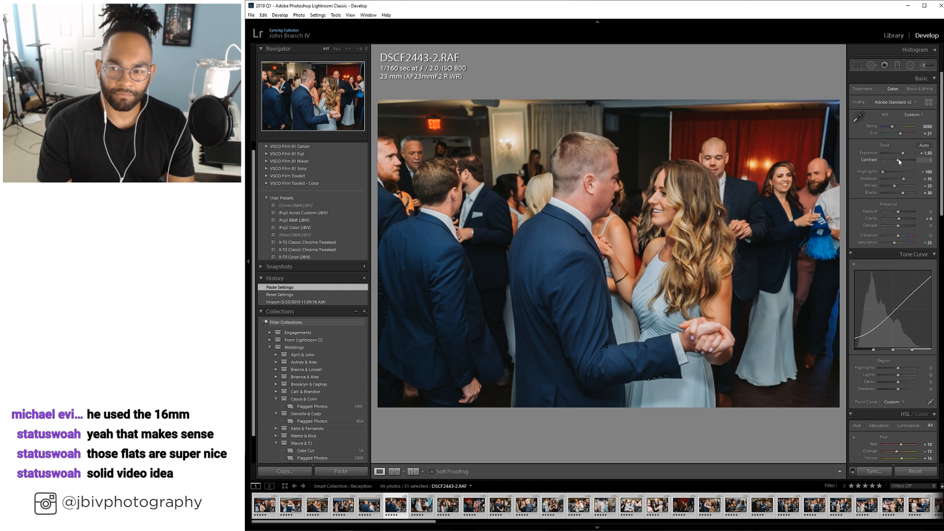
{"action": "key", "text": "Up"}
{"action": "key", "text": "Up"}
{"action": "key", "text": "Right"}
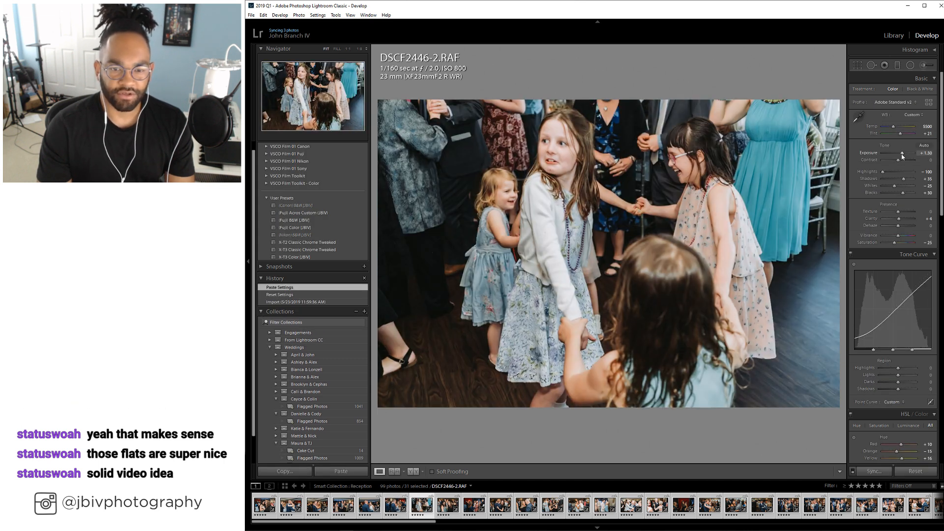
Set the rating of DSCF2450-2.RAF to 0, and adjust DSCF2453-2.RAF to exposure +1.70 and temperature 5450.
{"action": "key", "text": "Right"}
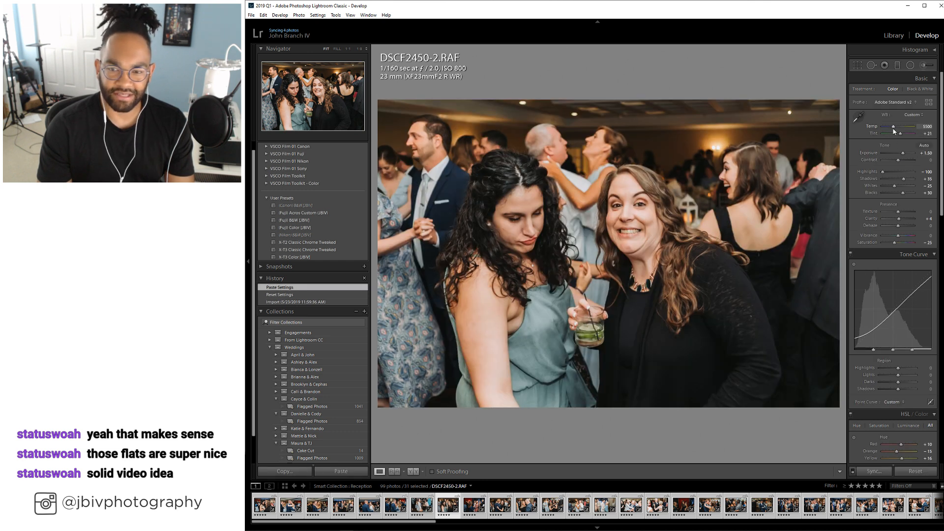
{"action": "key", "text": "0"}
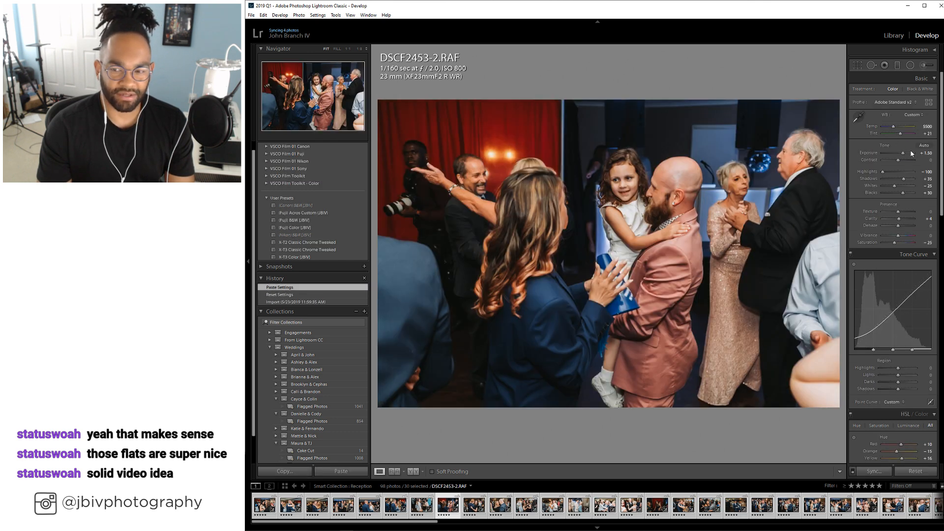
{"action": "left_click_drag", "start_coordinate": [900, 152], "coordinate": [902, 152]}
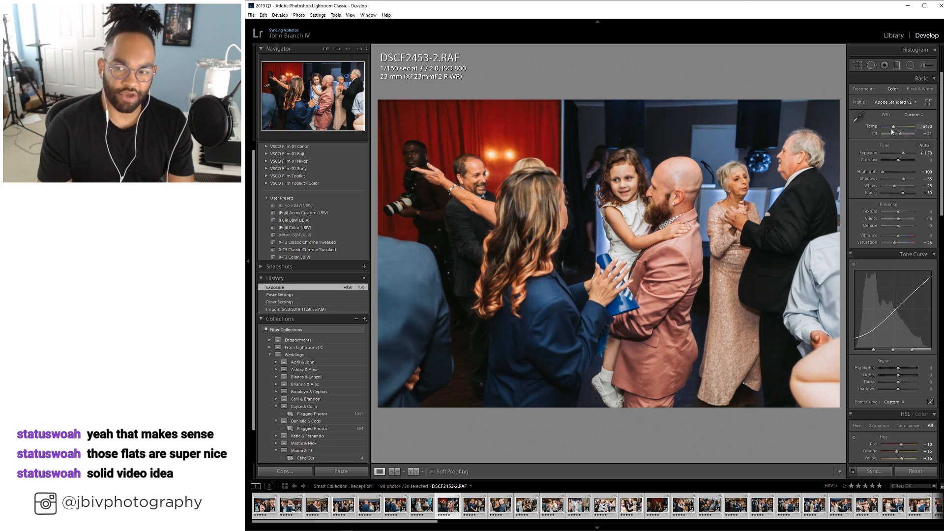
Cool the white balance of DSCF2459-2.RAF and set the temperature of DSCF2463-2.RAF to 5250.
{"action": "key", "text": "Right"}
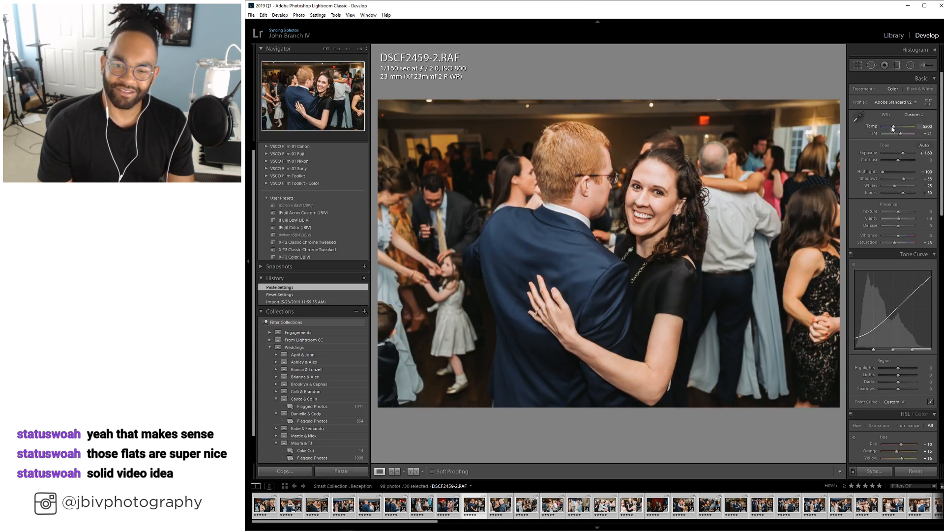
{"action": "left_click_drag", "start_coordinate": [895, 127], "coordinate": [892, 128]}
{"action": "key", "text": "Right"}
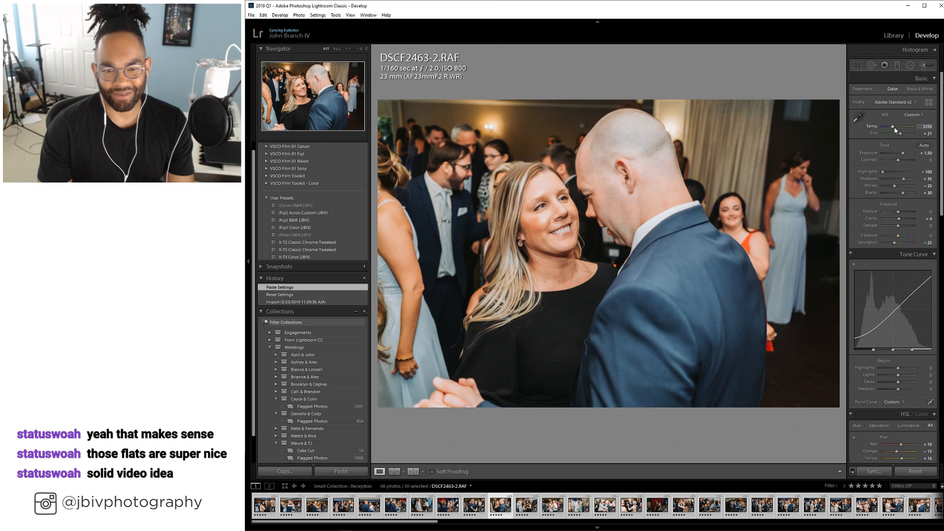
Lower the exposure of DSCF2465-2.RAF, and set DSCF2467-2.RAF to exposure +1.20 and temperature 5150.
{"action": "key", "text": "Right"}
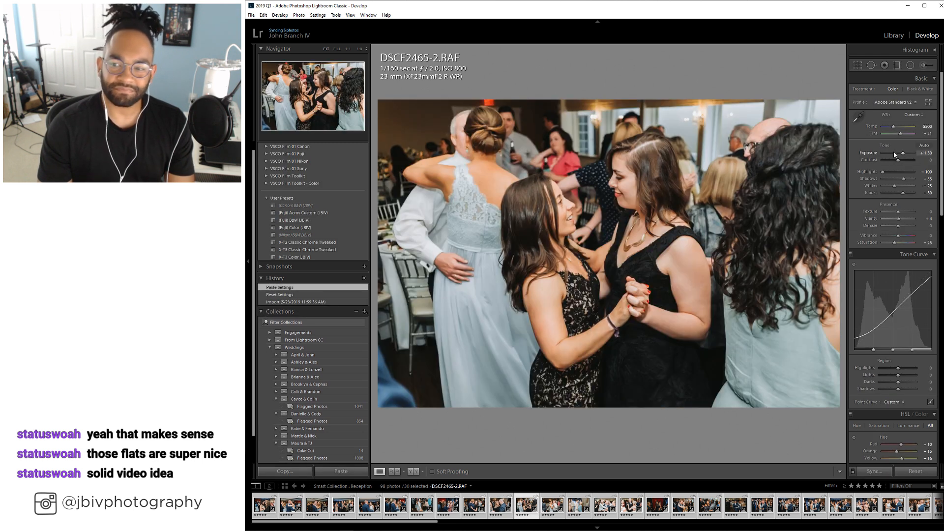
{"action": "key", "text": "Right"}
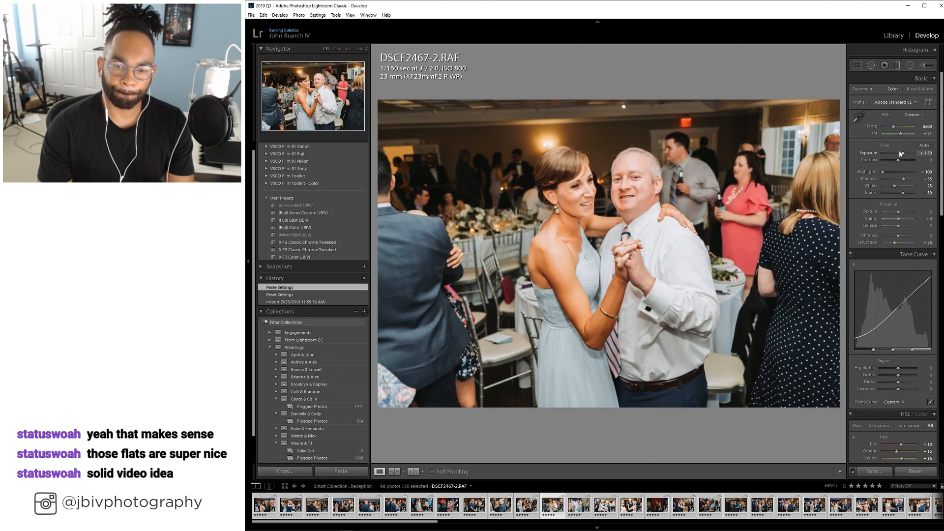
{"action": "left_click_drag", "start_coordinate": [901, 154], "coordinate": [899, 152]}
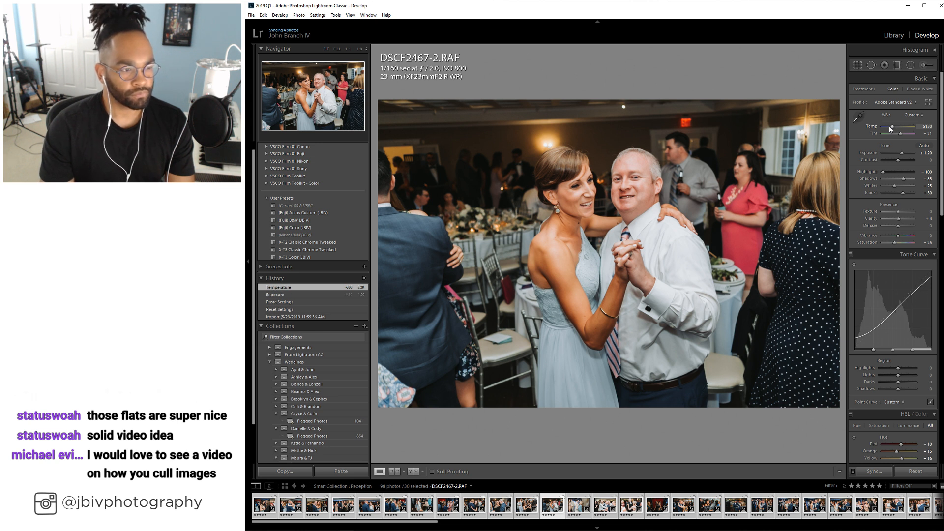
Adjust DSCF2478-2.RAF to exposure +1.10, temperature 5250 and tint +26.
{"action": "key", "text": "Right"}
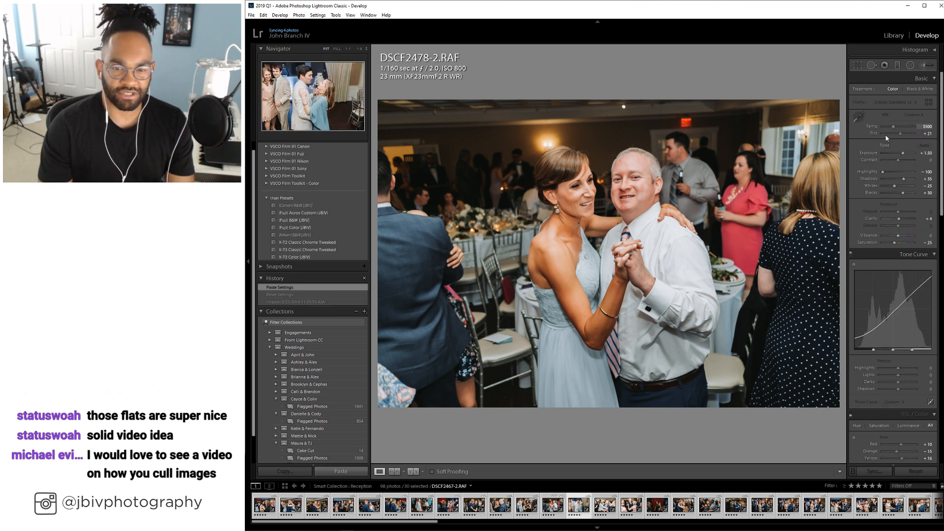
{"action": "key", "text": "Down"}
{"action": "key", "text": "Down"}
{"action": "key", "text": "Down"}
{"action": "key", "text": "Down"}
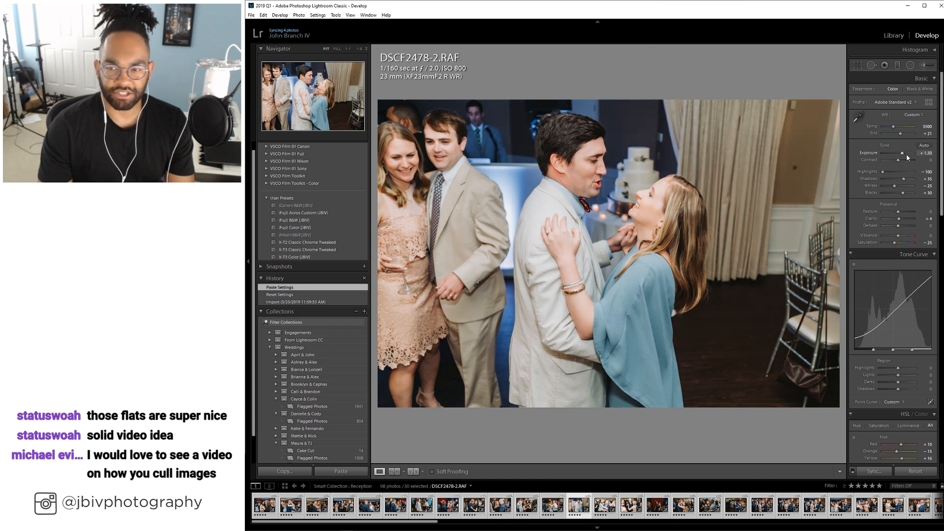
{"action": "key", "text": "Down"}
{"action": "key", "text": "Down"}
{"action": "key", "text": "Down"}
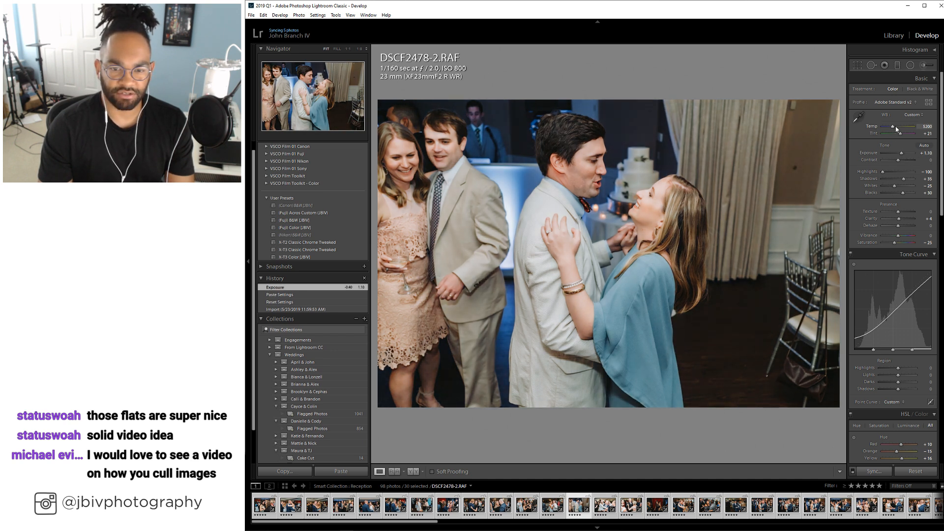
{"action": "key", "text": "Up"}
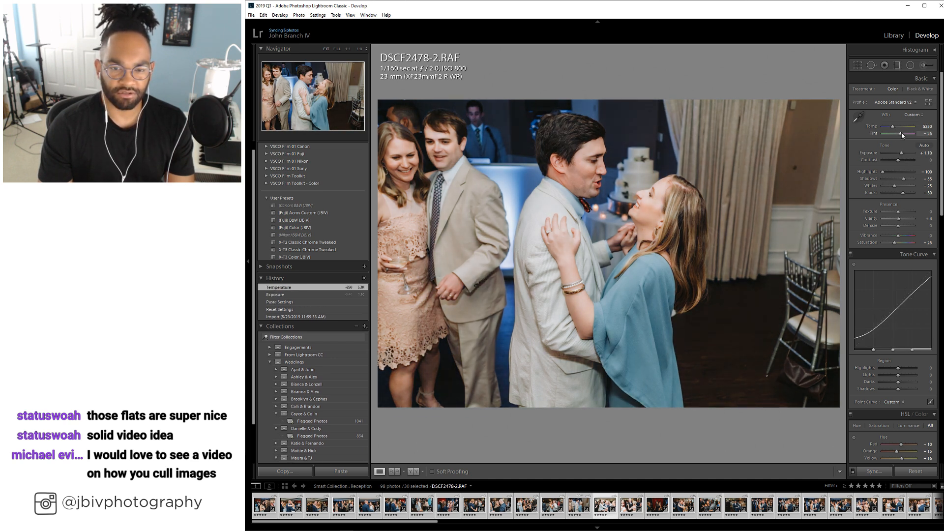
Reduce the exposure of DSCF2482-2.RAF to +0.70 and set its temperature to 5300.
{"action": "key", "text": "Right"}
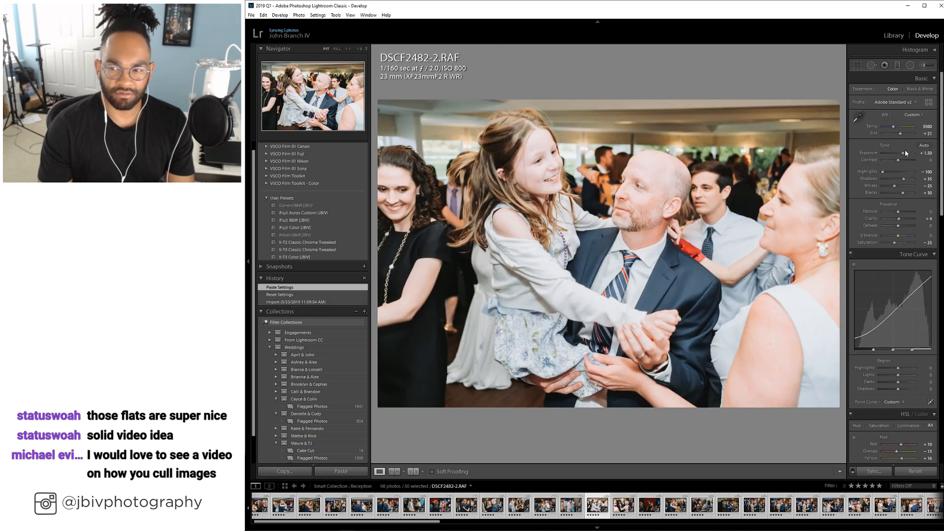
{"action": "key", "text": "Down"}
{"action": "key", "text": "Down"}
{"action": "key", "text": "Down"}
{"action": "key", "text": "Down"}
{"action": "key", "text": "Down"}
{"action": "key", "text": "Down"}
{"action": "key", "text": "Down"}
{"action": "key", "text": "Down"}
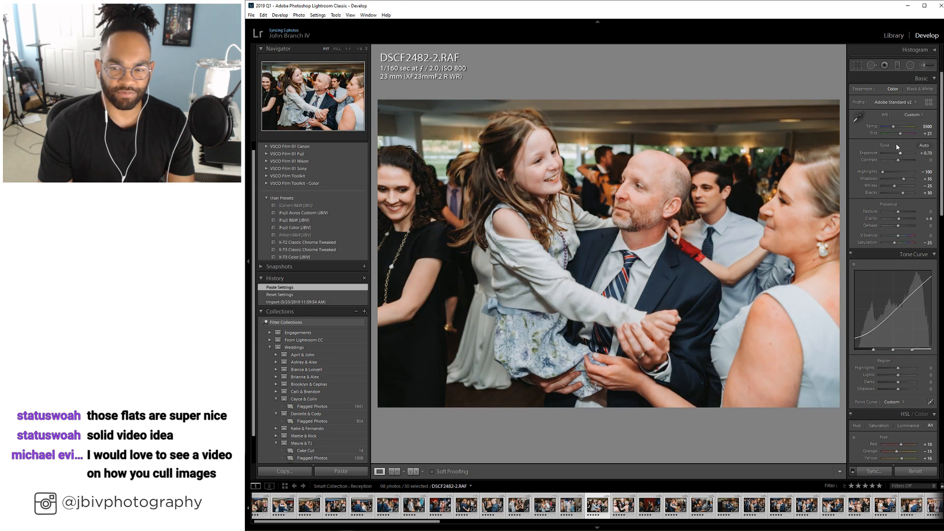
{"action": "key", "text": "Down"}
Set DSCF2485-2.RAF to exposure +1.10 and temperature 5200.
{"action": "key", "text": "Right"}
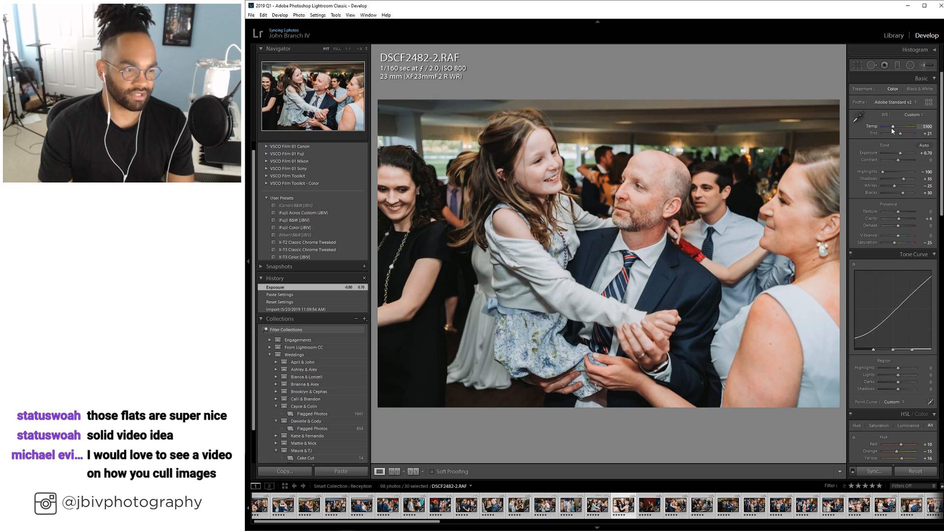
{"action": "key", "text": "Down"}
{"action": "key", "text": "Down"}
{"action": "key", "text": "Down"}
{"action": "key", "text": "Down"}
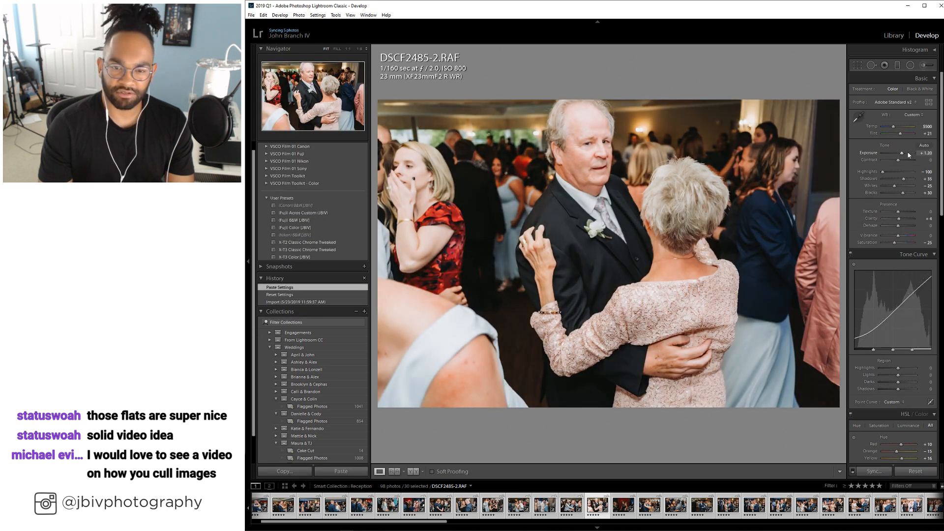
{"action": "key", "text": "Down"}
{"action": "key", "text": "Down"}
{"action": "key", "text": "Down"}
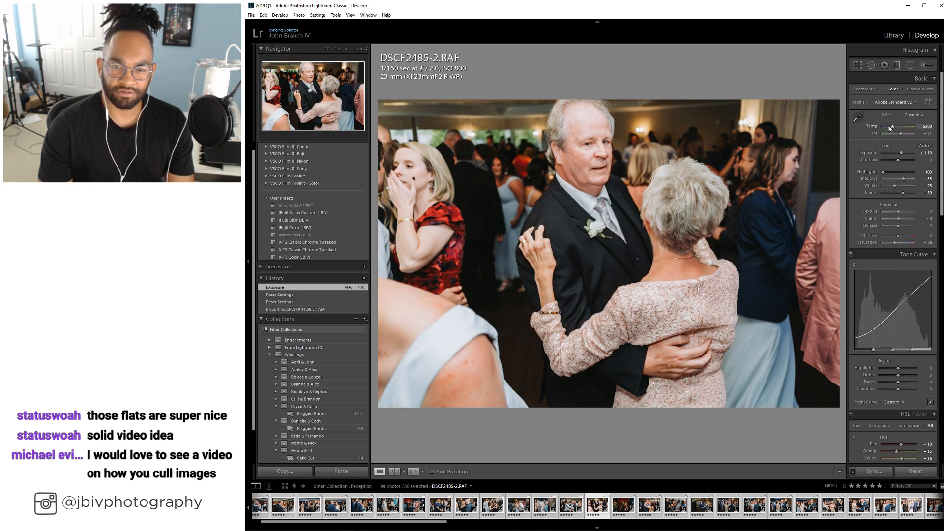
Raise the exposure of DSCF2492-2.RAF to +2.20 and set its temperature to 5350.
{"action": "key", "text": "Right"}
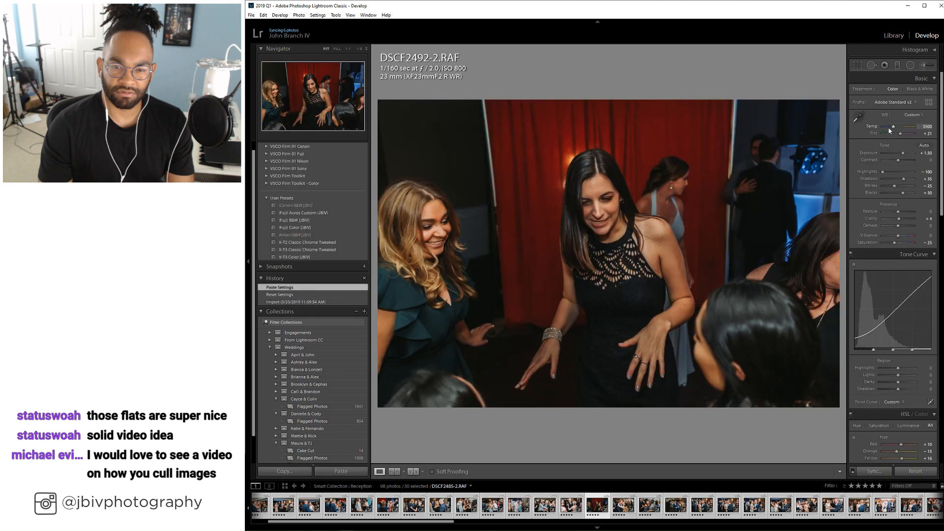
{"action": "left_click_drag", "start_coordinate": [899, 155], "coordinate": [901, 156]}
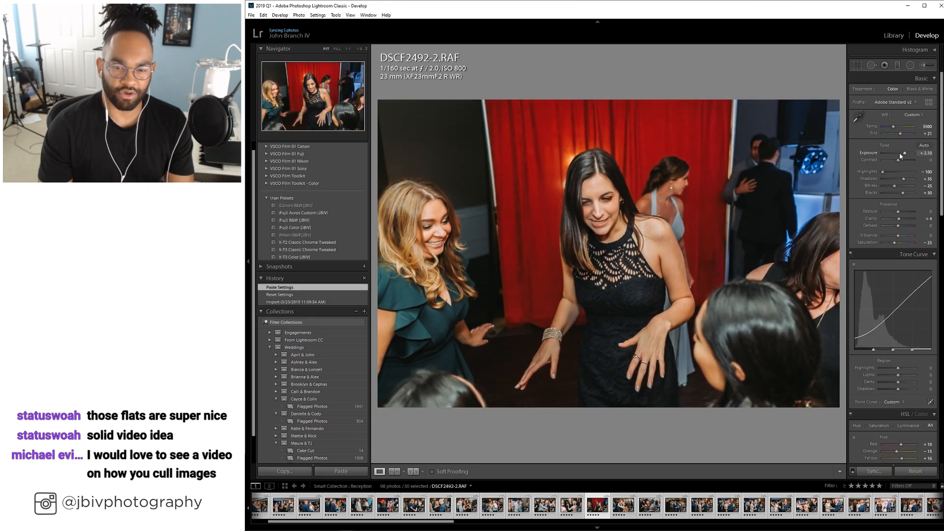
{"action": "key", "text": "Down"}
{"action": "key", "text": "Down"}
{"action": "key", "text": "Down"}
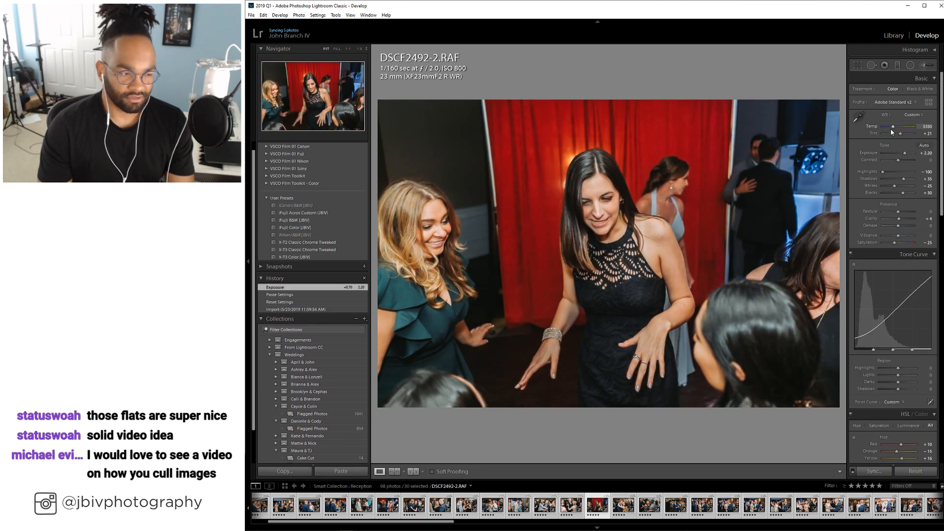
Set the temperature of DSCF2498-2.RAF to 5100, and adjust DSCF2507-2.RAF to temperature 5150 with a slightly higher exposure.
{"action": "key", "text": "Right"}
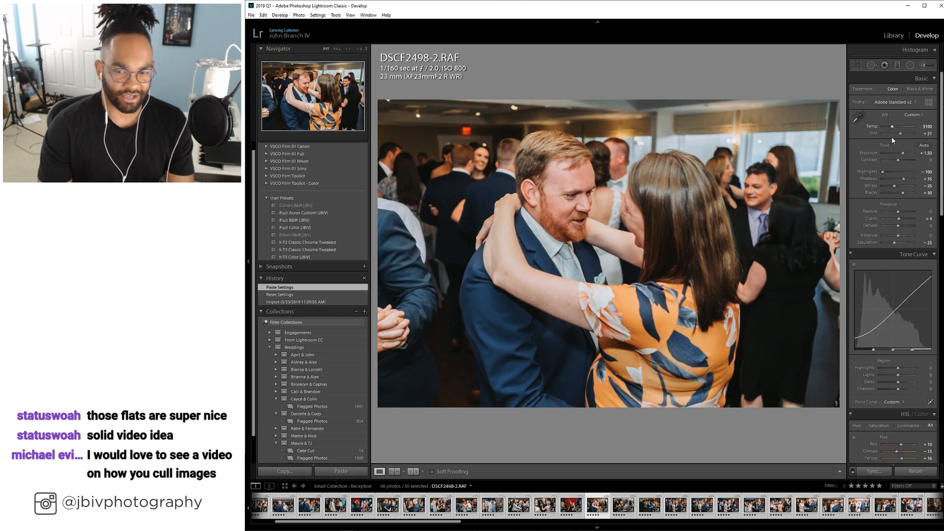
{"action": "key", "text": "Right"}
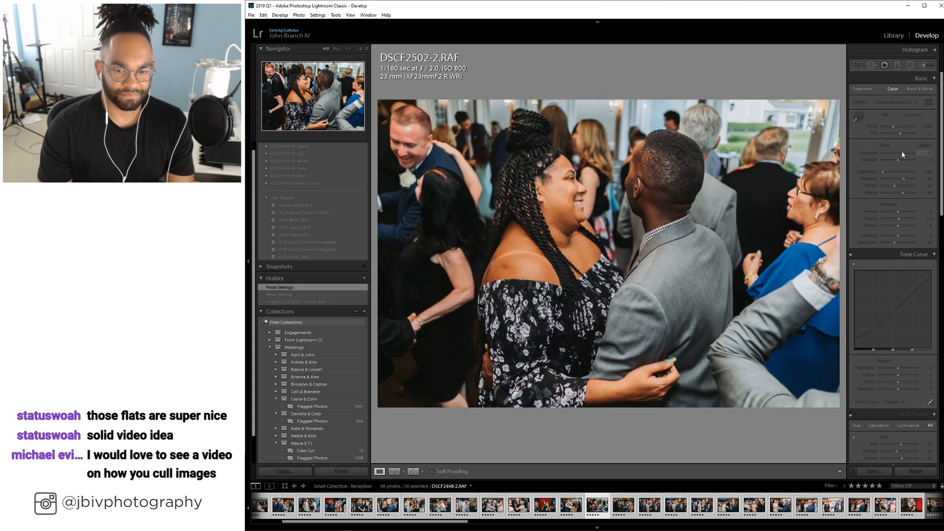
{"action": "key", "text": "Right"}
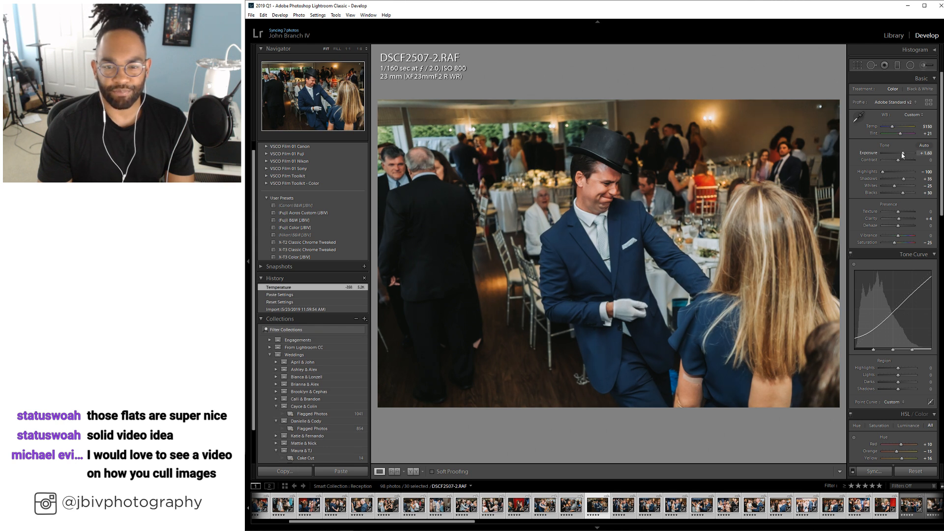
{"action": "left_click_drag", "start_coordinate": [901, 152], "coordinate": [902, 153]}
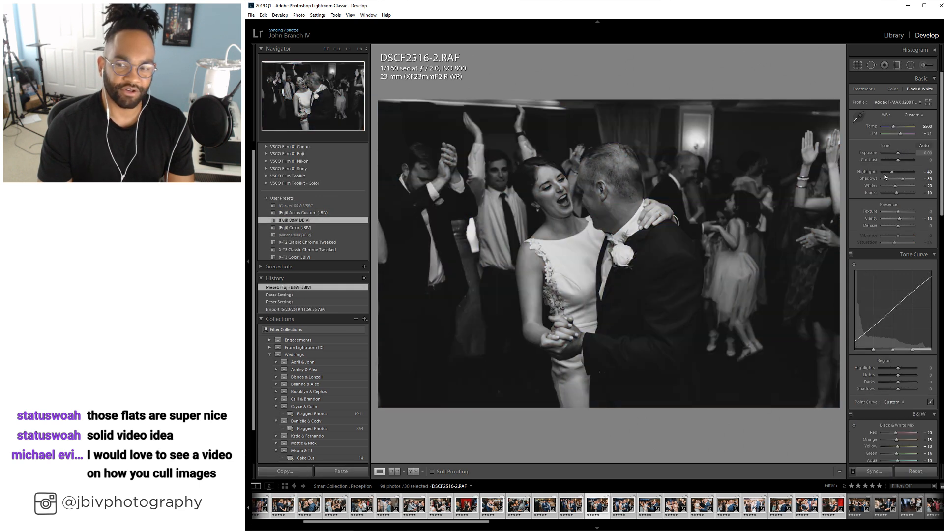
Set the black-and-white photo DSCF2516-2.RAF to highlights -60, shadows +45 and exposure +0.10.
{"action": "key", "text": "Down"}
{"action": "key", "text": "Up"}
{"action": "key", "text": "Up"}
{"action": "key", "text": "Up"}
{"action": "key", "text": "Up"}
{"action": "key", "text": "Up"}
{"action": "key", "text": "Up"}
{"action": "key", "text": "Up"}
{"action": "key", "text": "Up"}
{"action": "key", "text": "Up"}
{"action": "key", "text": "Up"}
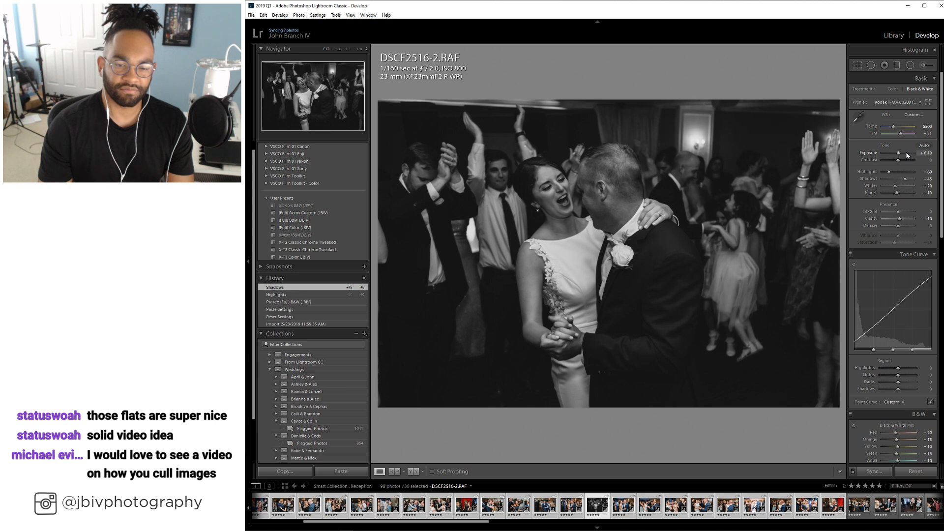
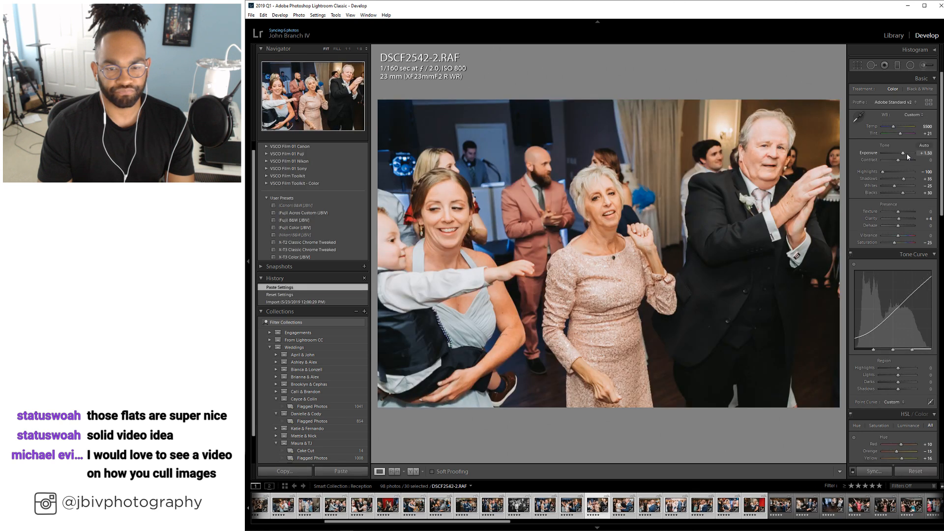
Set DSCF2542-2.RAF to temperature 5050 and tint +26.
{"action": "left_click_drag", "start_coordinate": [895, 128], "coordinate": [895, 129]}
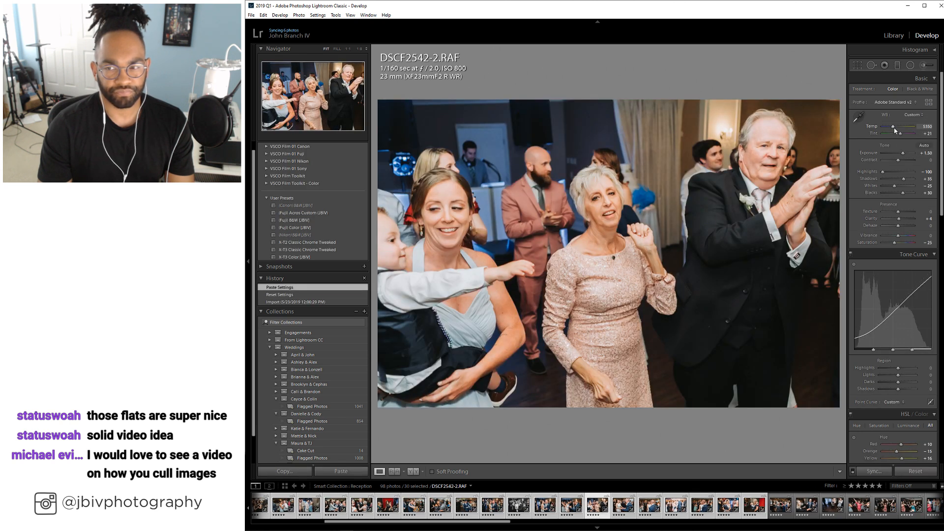
{"action": "left_click_drag", "start_coordinate": [903, 137], "coordinate": [902, 140]}
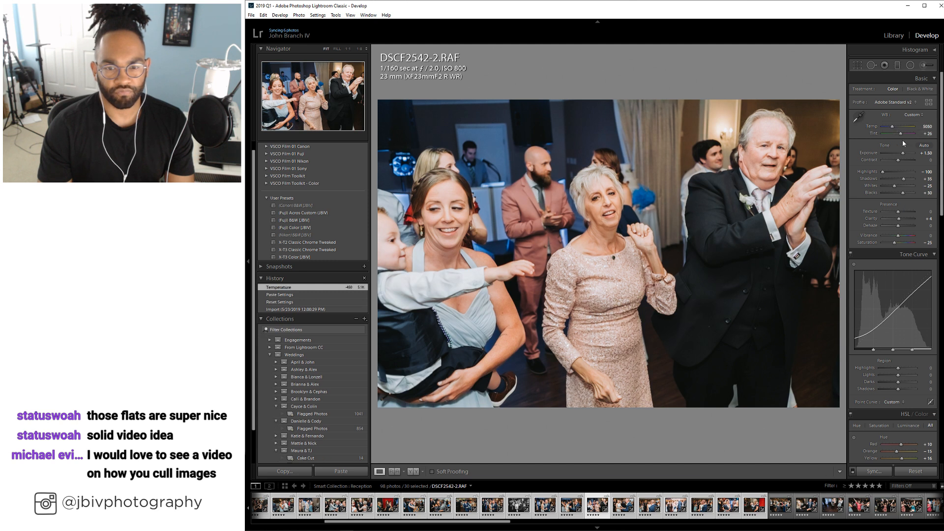
Set the temperature of DSCF2546-2.RAF to 5050 and that of DSCF2548-2.RAF to 5000.
{"action": "key", "text": "Right"}
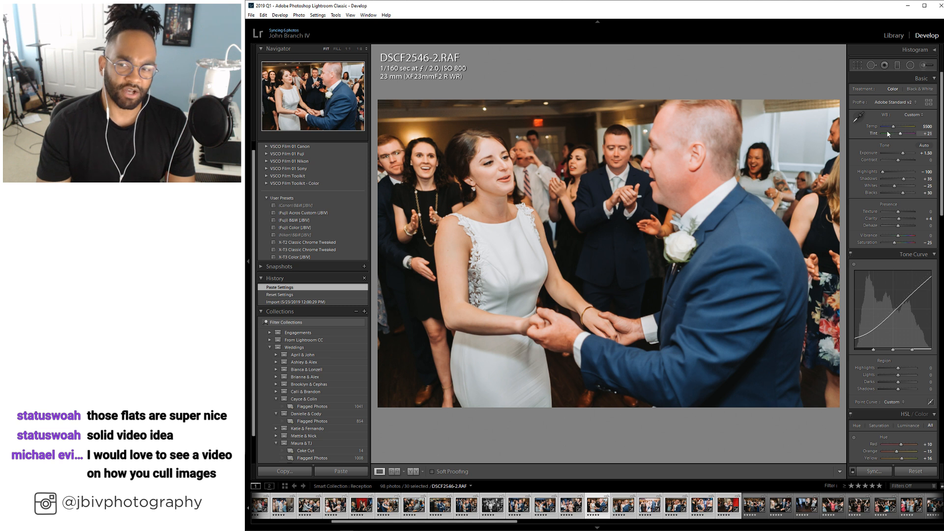
{"action": "left_click_drag", "start_coordinate": [893, 127], "coordinate": [889, 128]}
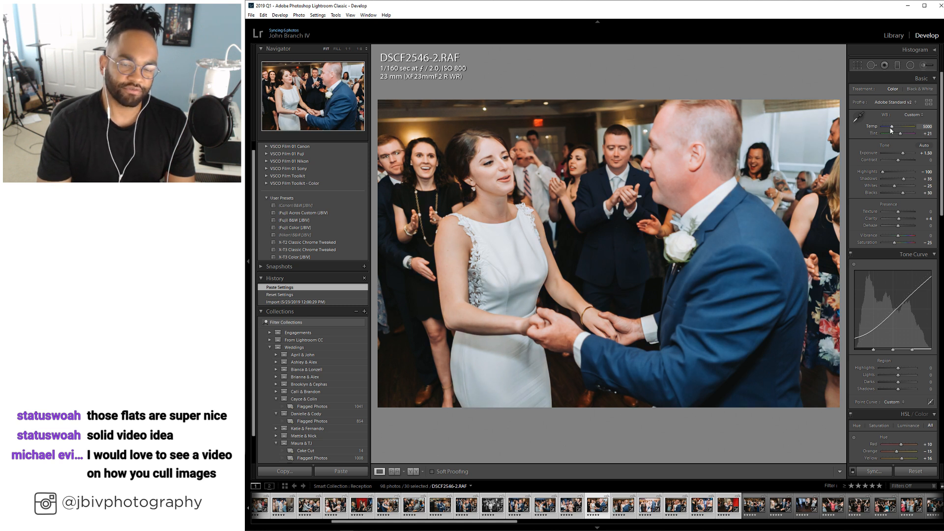
{"action": "left_click_drag", "start_coordinate": [902, 153], "coordinate": [902, 155]}
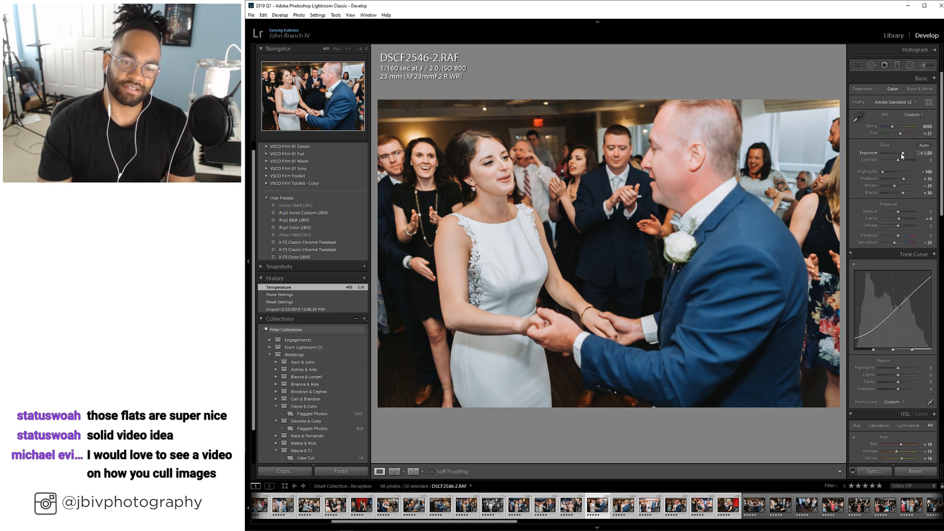
{"action": "key", "text": "Right"}
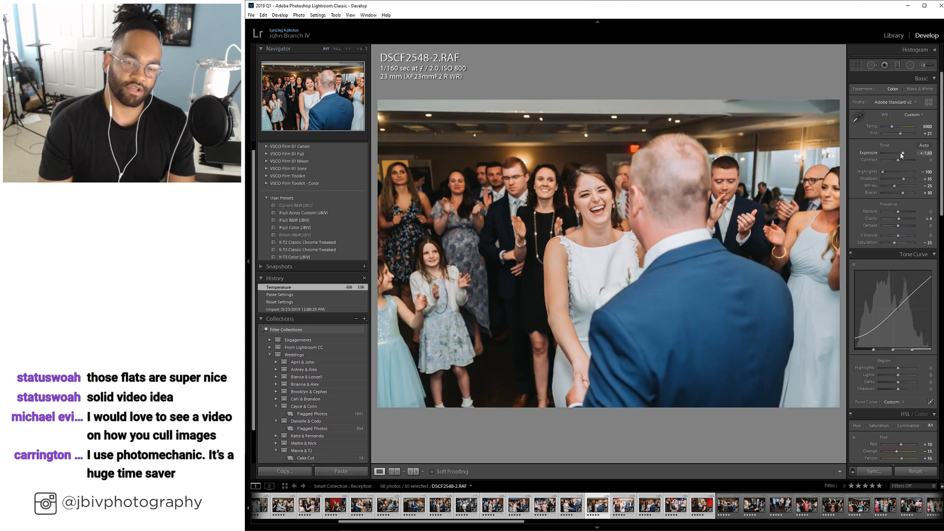
Set the exposure of PP3_9758.CR2 to +0.70 and correct its white balance, starting from Auto, to temperature 5300 and tint +5.
{"action": "key", "text": "Right"}
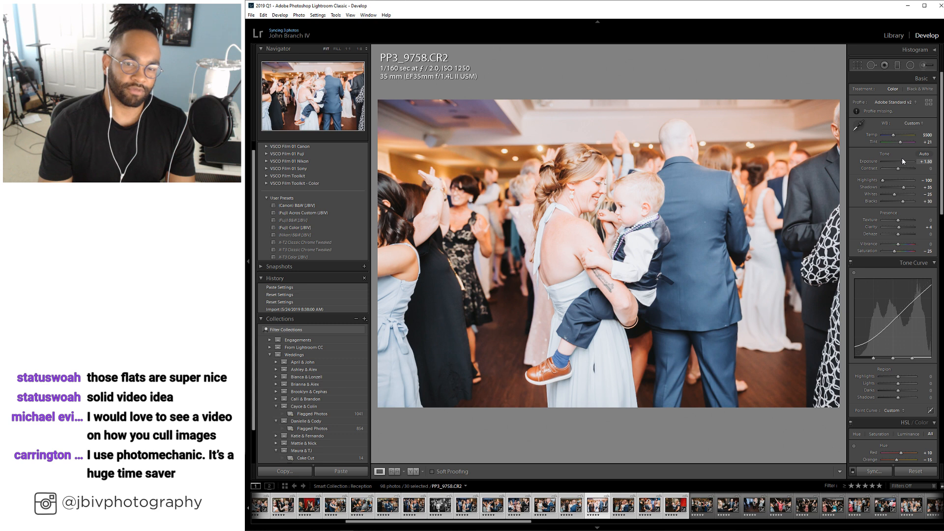
{"action": "scroll", "coordinate": [903, 164], "scroll_direction": "down", "scroll_amount": 7}
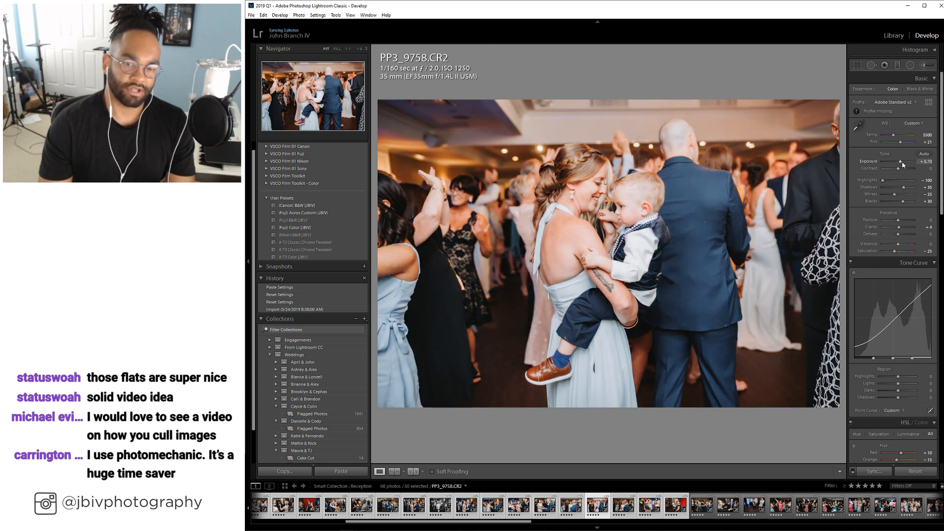
{"action": "left_click", "coordinate": [913, 123]}
{"action": "left_click", "coordinate": [913, 128]}
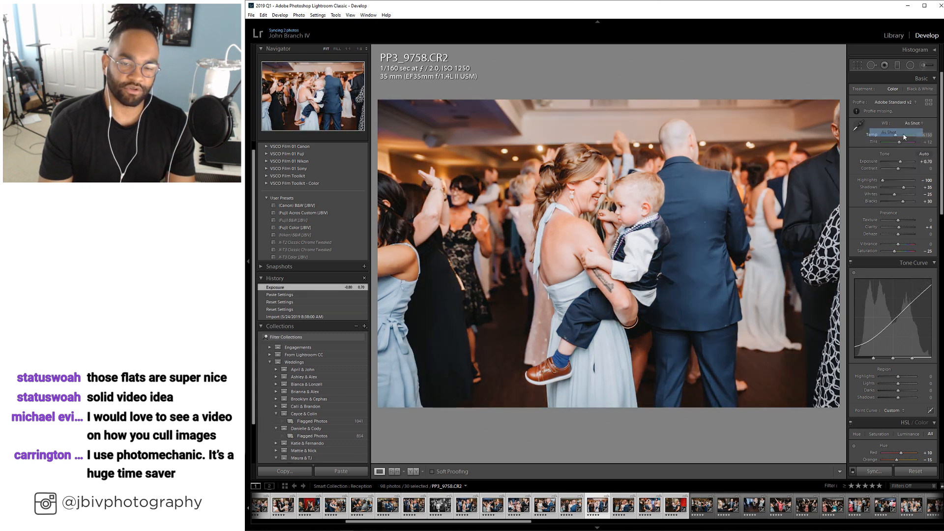
{"action": "left_click", "coordinate": [913, 127]}
{"action": "left_click", "coordinate": [913, 139]}
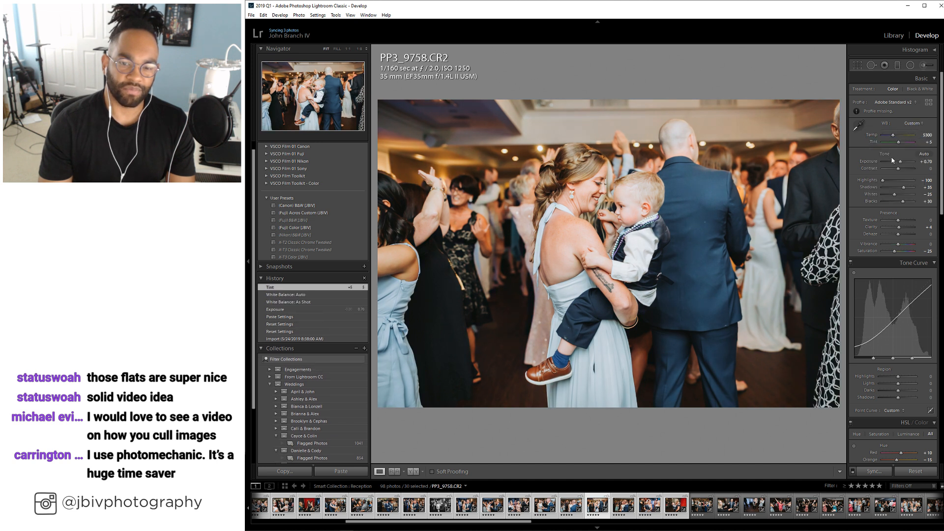
Apply the (Fuji) Color [JBIV] preset to PP3_9758.CR2 and raise its exposure to +0.80.
{"action": "left_click", "coordinate": [295, 228]}
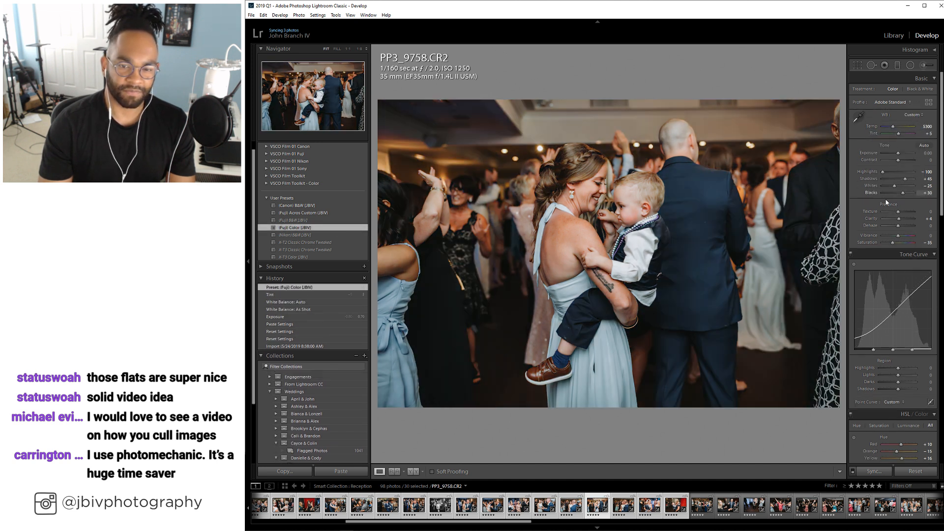
{"action": "key", "text": "Up"}
{"action": "key", "text": "Up"}
{"action": "key", "text": "Up"}
{"action": "key", "text": "Up"}
{"action": "key", "text": "Up"}
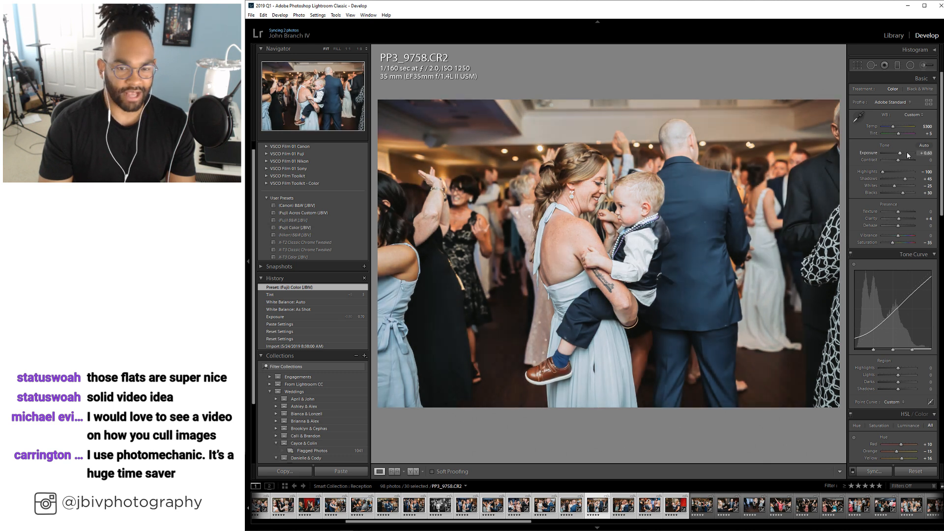
Set the lens profile correction setup of PP3_9758.CR2 to Auto.
{"action": "scroll", "coordinate": [895, 167], "scroll_direction": "down", "scroll_amount": 10}
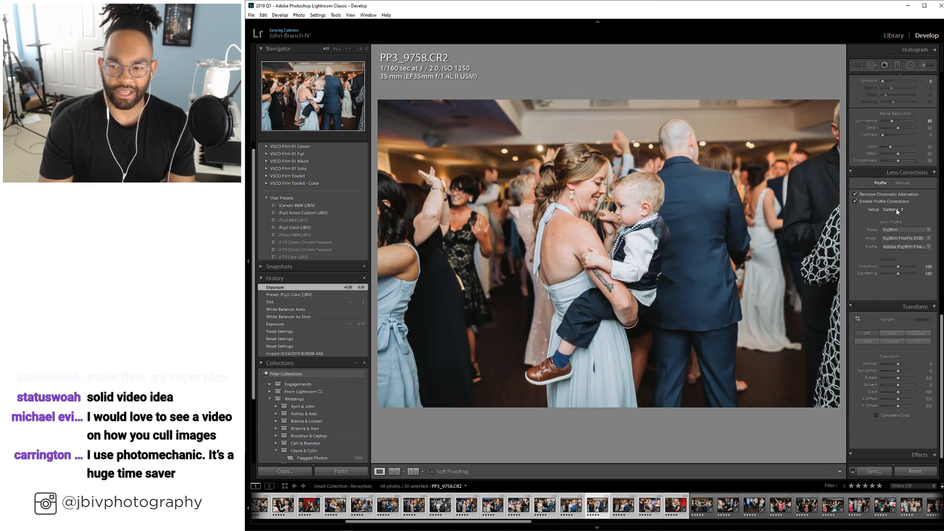
{"action": "left_click", "coordinate": [891, 209]}
{"action": "left_click", "coordinate": [887, 226]}
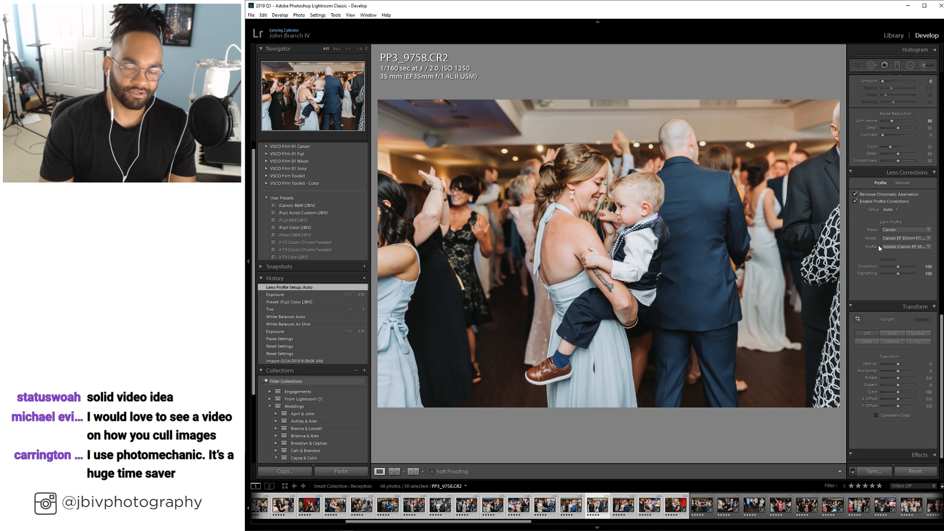
Set DSCF2560-2.RAF to temperature 4950 and exposure +1.60.
{"action": "scroll", "coordinate": [878, 245], "scroll_direction": "up", "scroll_amount": 10}
{"action": "key", "text": "Right"}
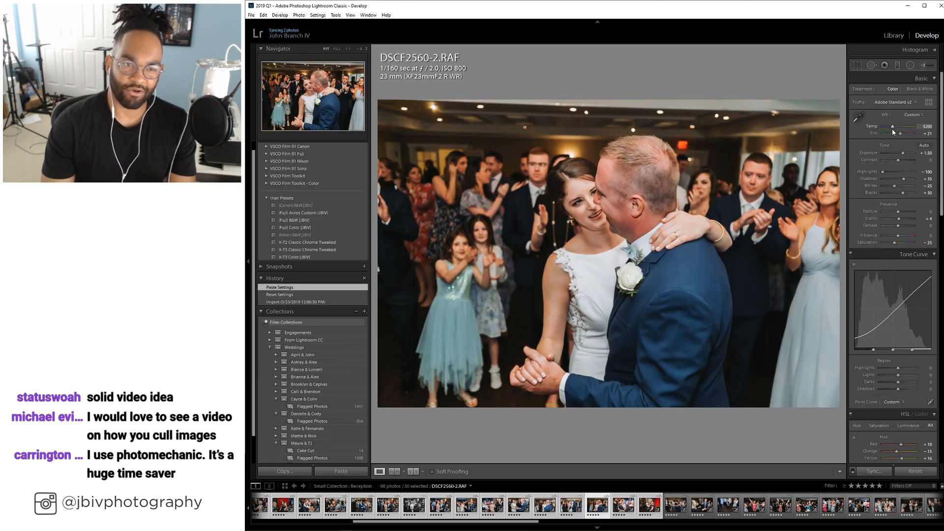
{"action": "left_click_drag", "start_coordinate": [892, 129], "coordinate": [903, 154]}
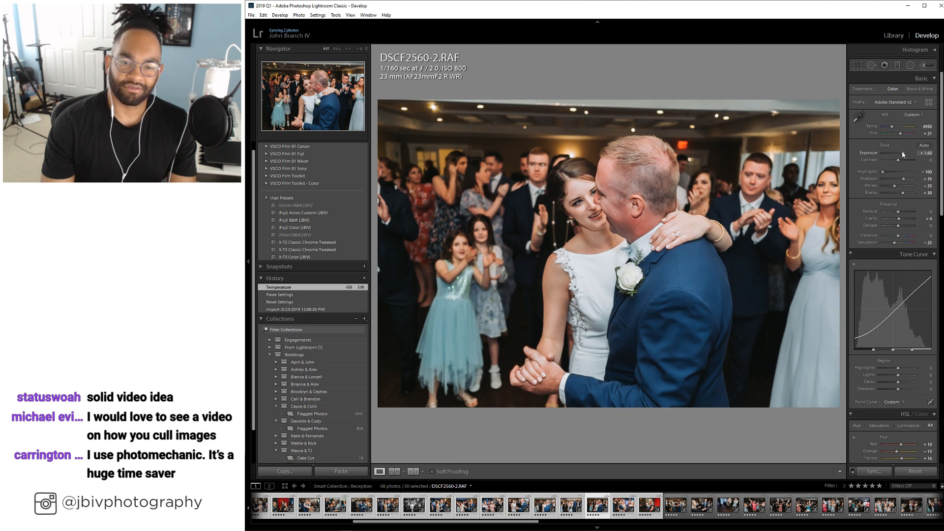
Set DSCF2563-2.RAF to temperature 5100 and exposure +1.40, and DSCF2565-2.RAF to temperature 5100.
{"action": "key", "text": "Right"}
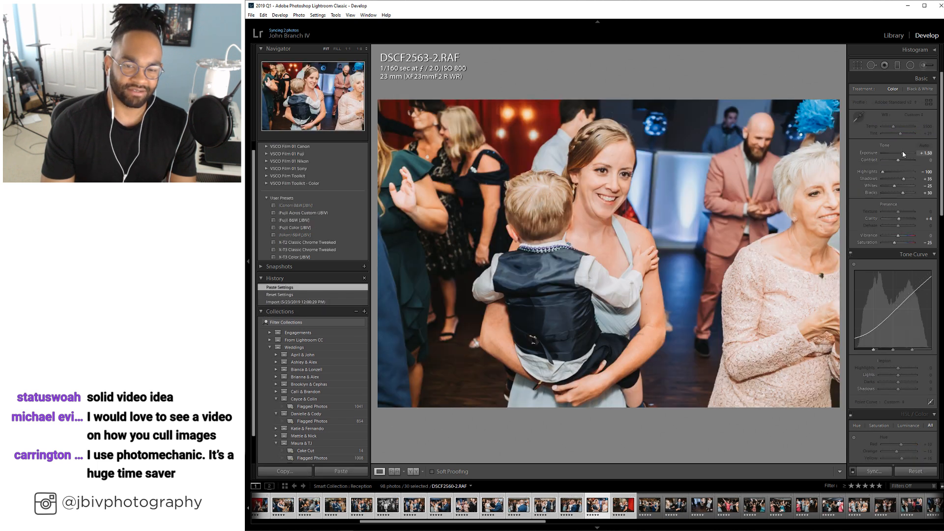
{"action": "left_click_drag", "start_coordinate": [894, 127], "coordinate": [893, 127]}
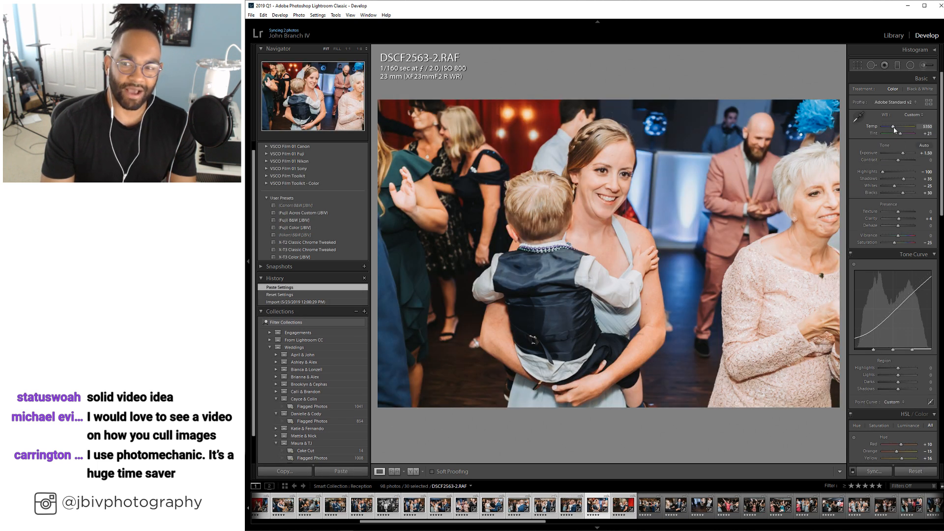
{"action": "key", "text": "Down"}
{"action": "key", "text": "Down"}
{"action": "key", "text": "Down"}
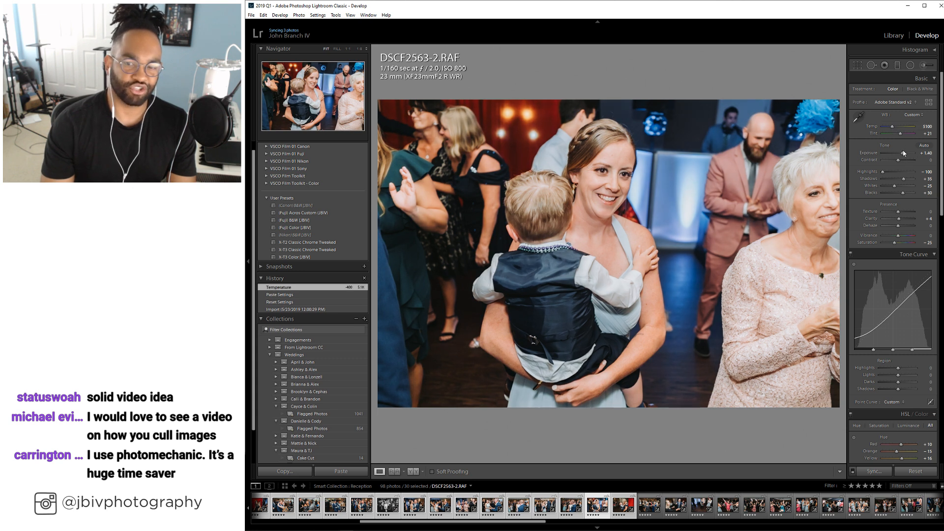
{"action": "key", "text": "Right"}
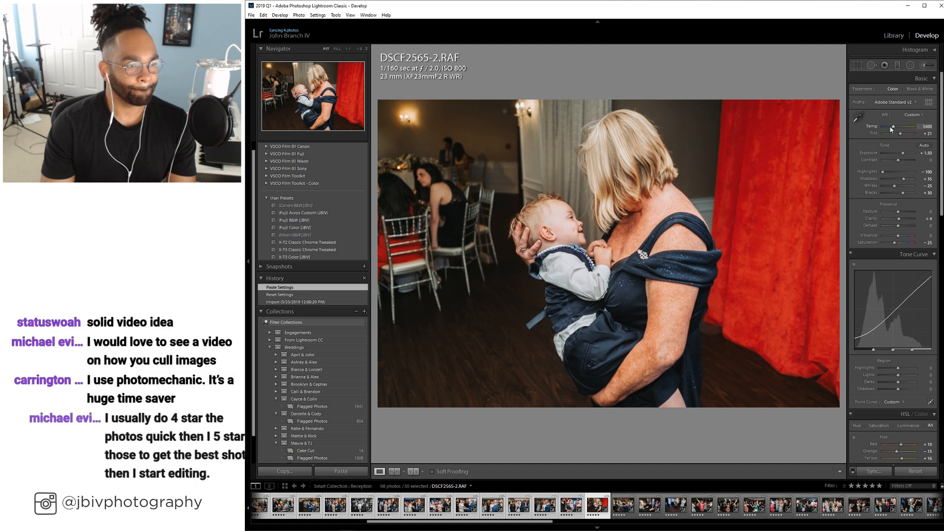
{"action": "key", "text": "Down"}
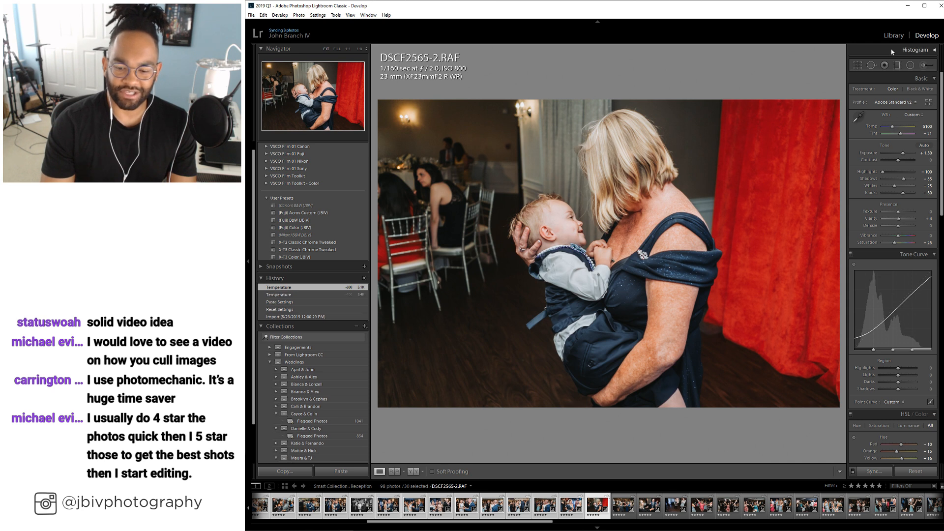
Return to the Library grid, clear the photo selection and look through the Reception collection.
{"action": "left_click", "coordinate": [894, 37]}
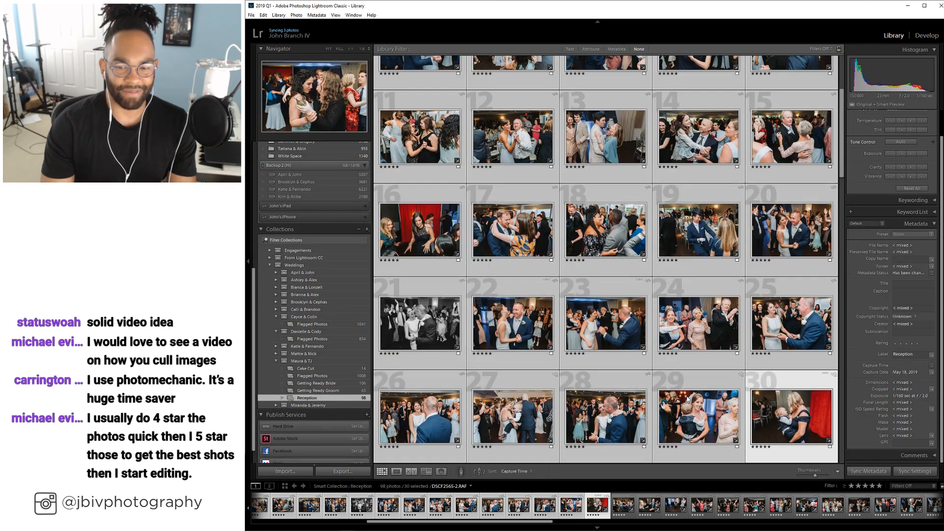
{"action": "scroll", "coordinate": [688, 400], "scroll_direction": "down", "scroll_amount": 10}
{"action": "left_click", "coordinate": [691, 411]}
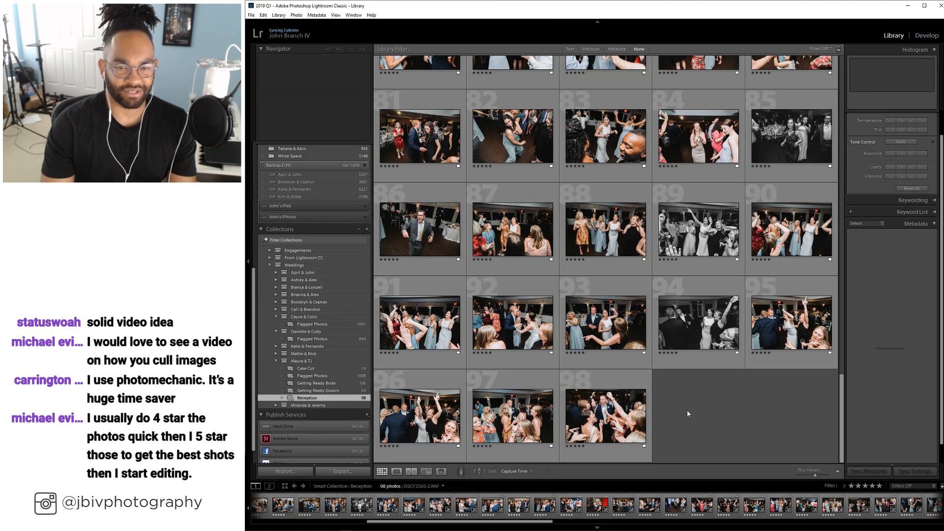
{"action": "scroll", "coordinate": [687, 410], "scroll_direction": "up", "scroll_amount": 6}
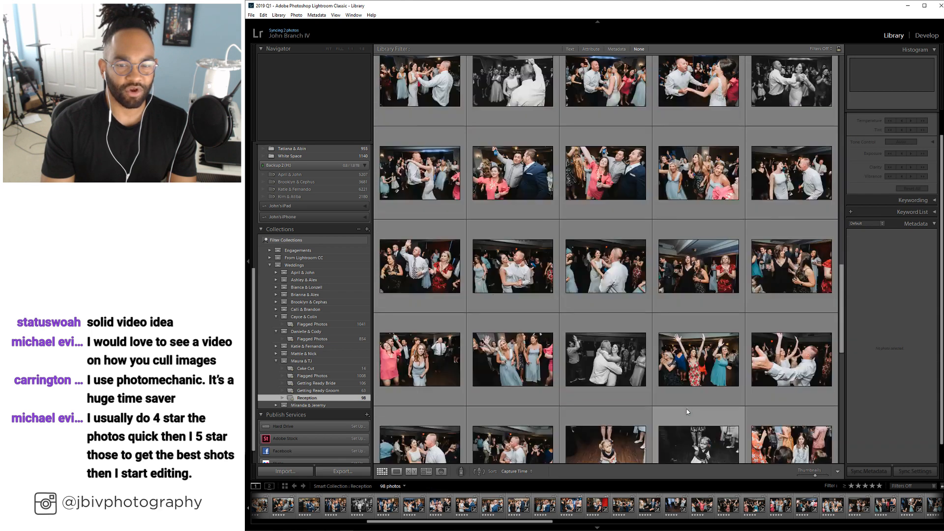
{"action": "scroll", "coordinate": [686, 410], "scroll_direction": "up", "scroll_amount": 12}
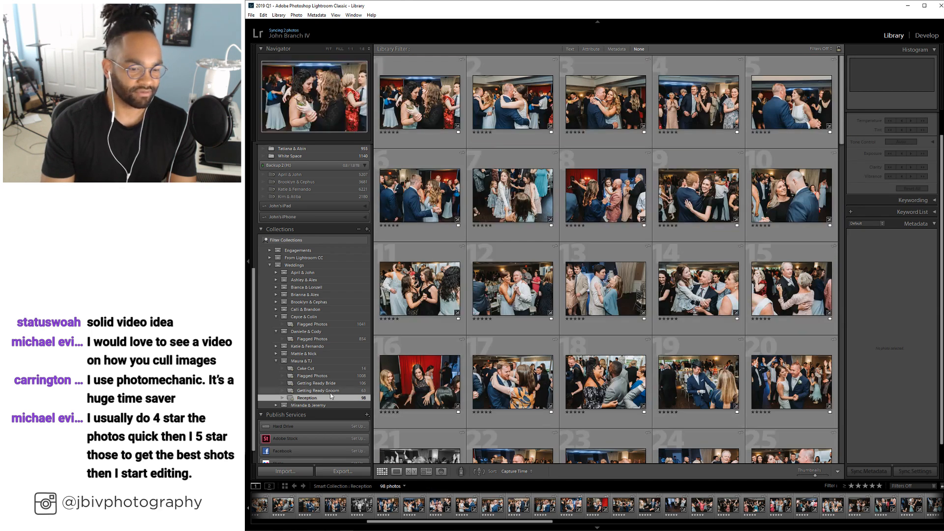
Select photos 170 to 369 in the wedding's Flagged Photos collection, from the church exterior through the groom outside the church.
{"action": "left_click", "coordinate": [312, 376]}
{"action": "scroll", "coordinate": [591, 349], "scroll_direction": "down", "scroll_amount": 4}
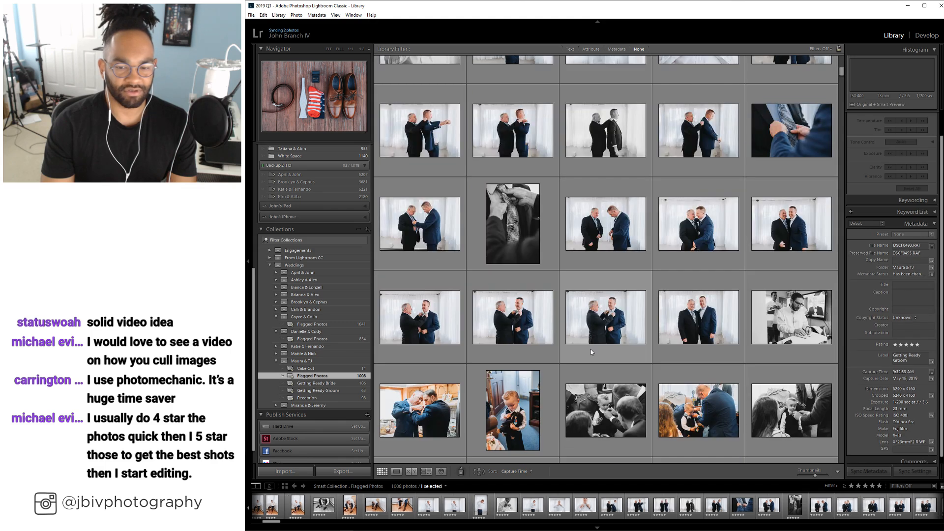
{"action": "scroll", "coordinate": [590, 356], "scroll_direction": "down", "scroll_amount": 3}
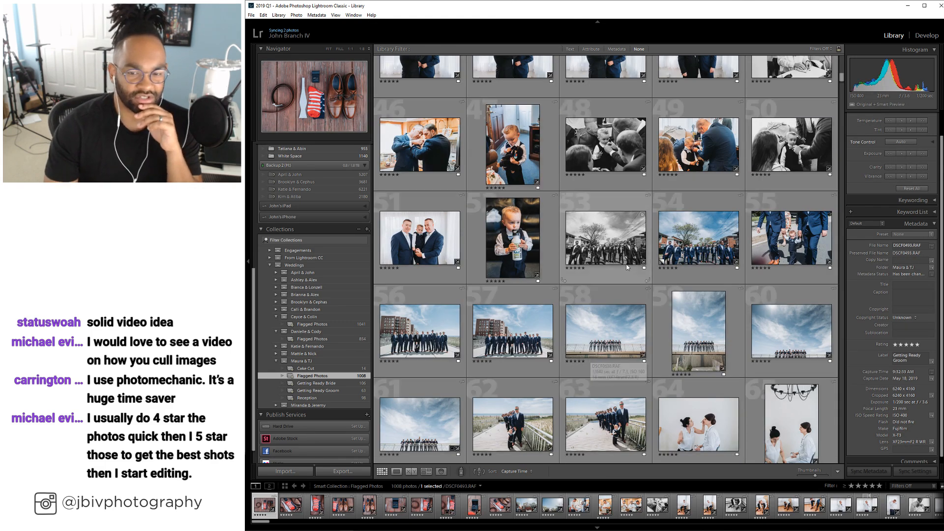
{"action": "scroll", "coordinate": [625, 268], "scroll_direction": "down", "scroll_amount": 20}
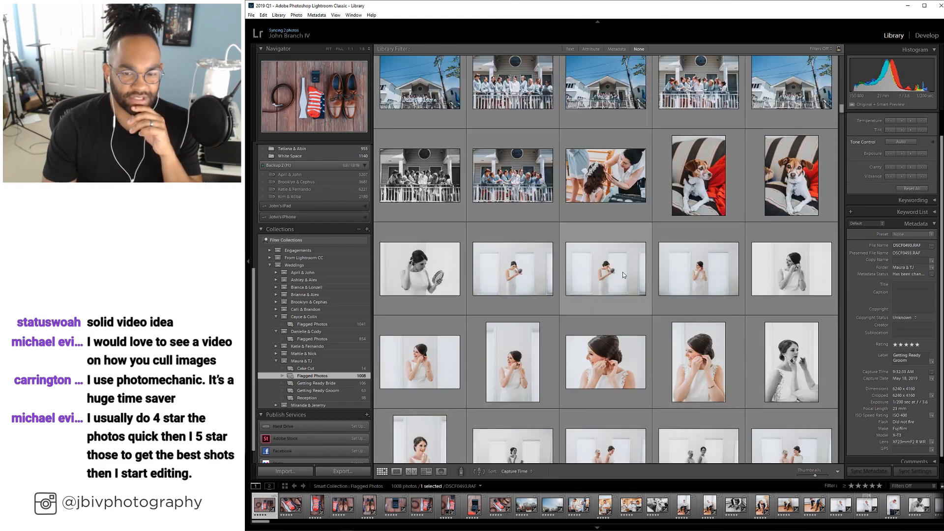
{"action": "scroll", "coordinate": [623, 273], "scroll_direction": "down", "scroll_amount": 15}
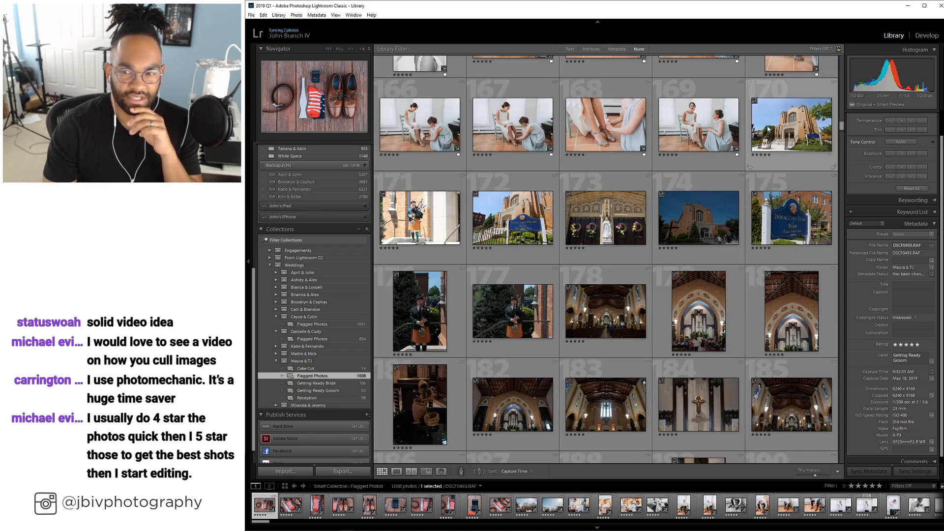
{"action": "left_click", "coordinate": [781, 124]}
{"action": "scroll", "coordinate": [560, 239], "scroll_direction": "down", "scroll_amount": 4}
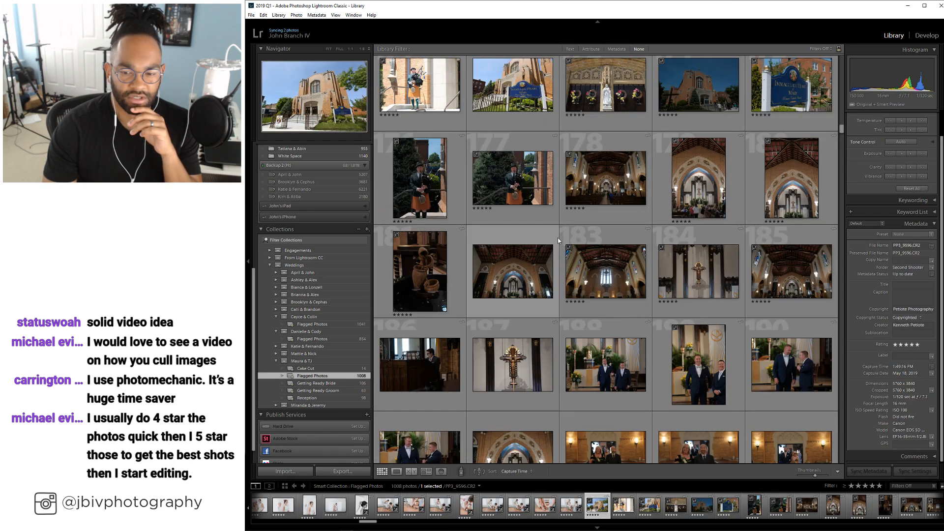
{"action": "scroll", "coordinate": [560, 238], "scroll_direction": "down", "scroll_amount": 8}
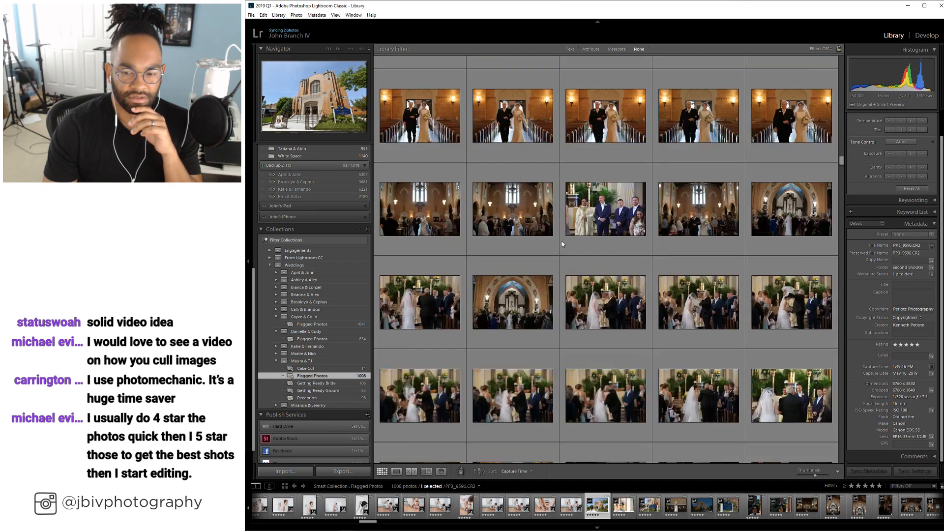
{"action": "scroll", "coordinate": [563, 244], "scroll_direction": "down", "scroll_amount": 12}
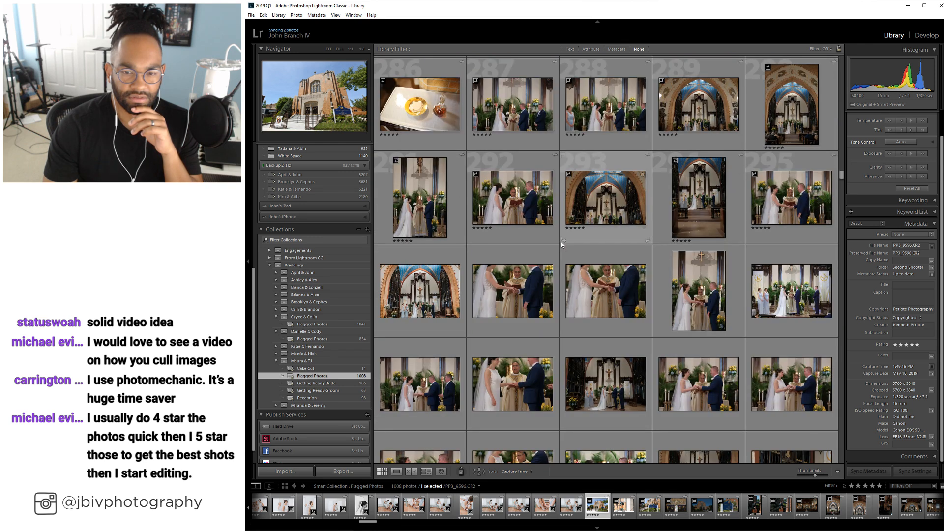
{"action": "scroll", "coordinate": [562, 243], "scroll_direction": "down", "scroll_amount": 10}
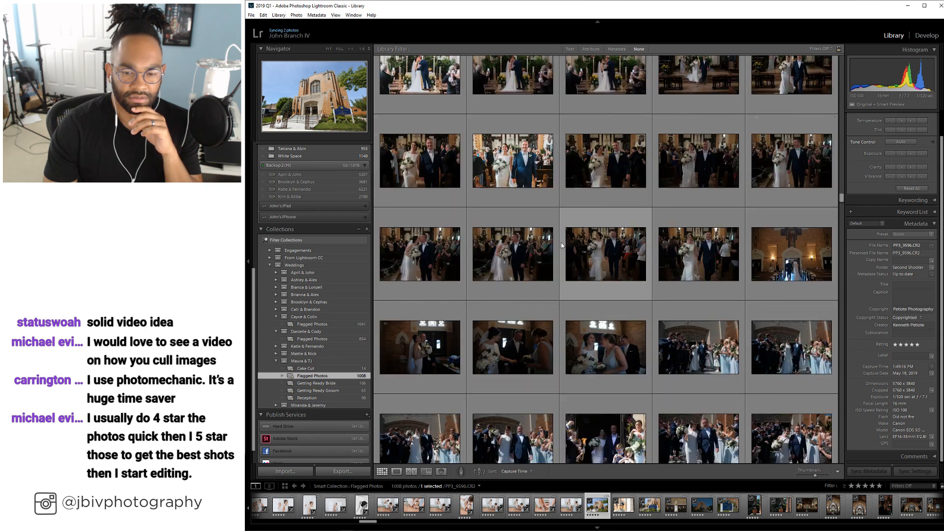
{"action": "scroll", "coordinate": [561, 243], "scroll_direction": "down", "scroll_amount": 6}
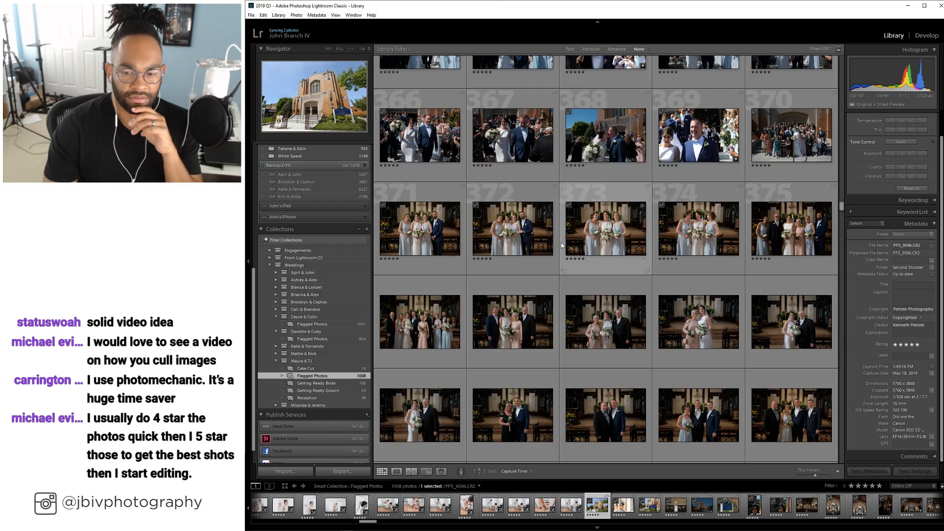
{"action": "left_click", "coordinate": [709, 161], "text": "shift"}
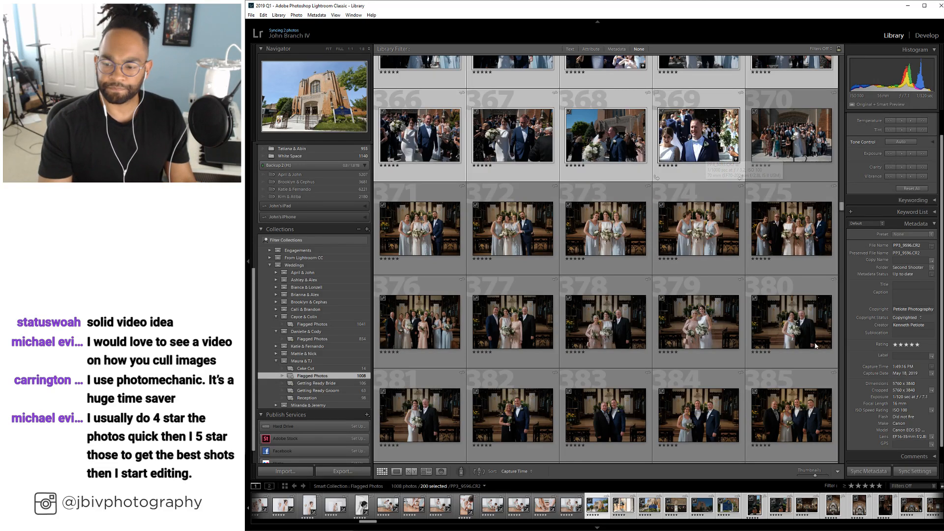
Label the selected ceremony photos Ceremony and create a Ceremony smart collection in the wedding's set with the rule Label Text is Ceremony.
{"action": "type", "text": "Ceremony"}
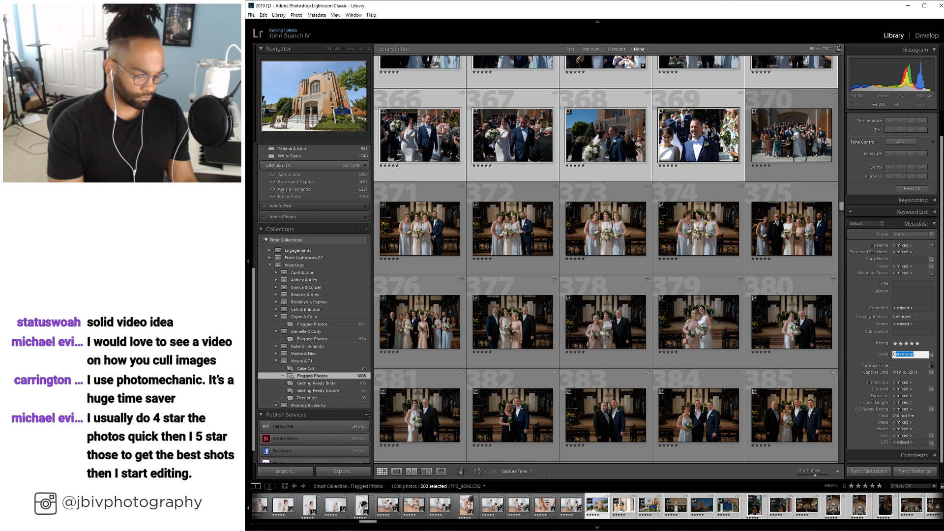
{"action": "key", "text": "Return"}
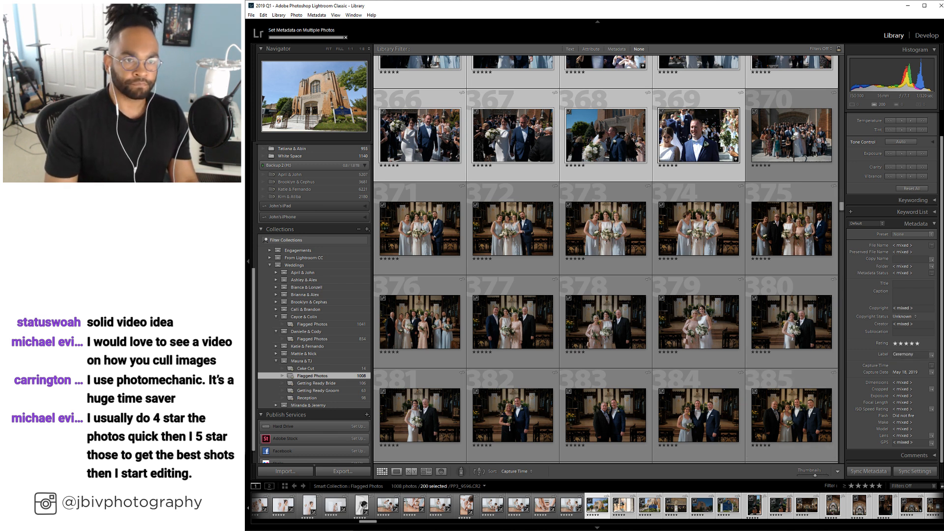
{"action": "left_click", "coordinate": [367, 230]}
{"action": "left_click", "coordinate": [374, 249]}
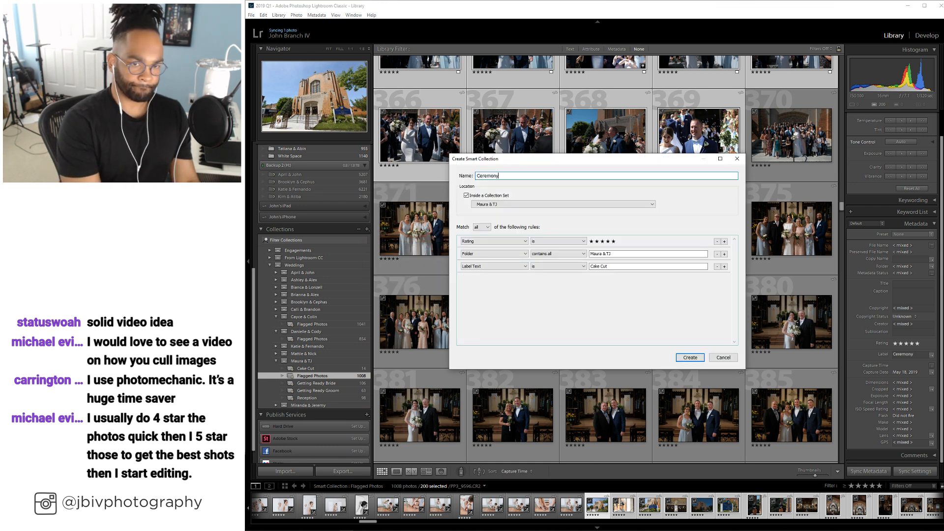
{"action": "triple_click", "coordinate": [598, 266]}
{"action": "type", "text": "Ceremony"}
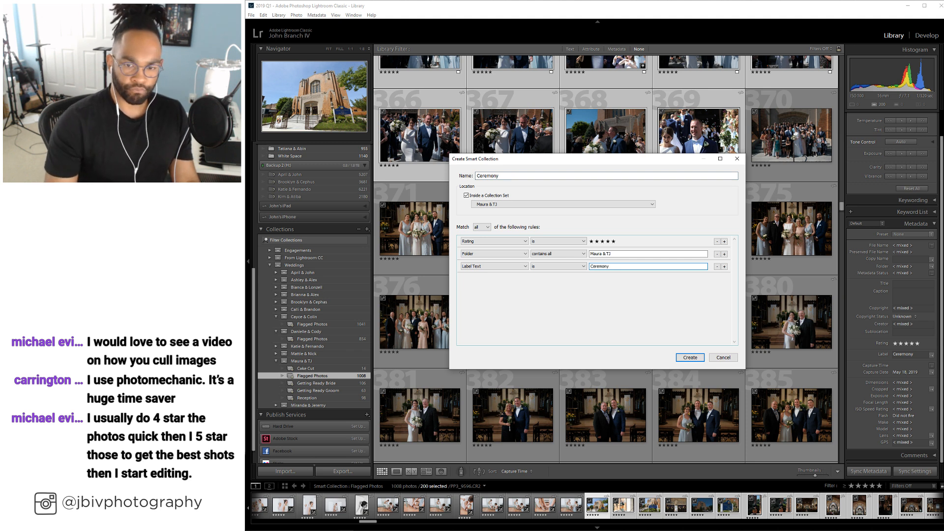
{"action": "left_click", "coordinate": [690, 358]}
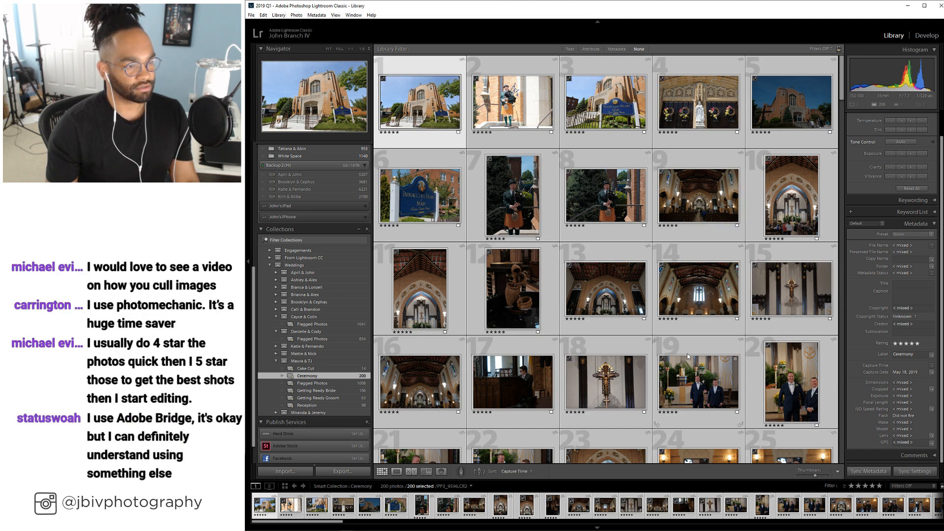
{"action": "scroll", "coordinate": [645, 298], "scroll_direction": "down", "scroll_amount": 20}
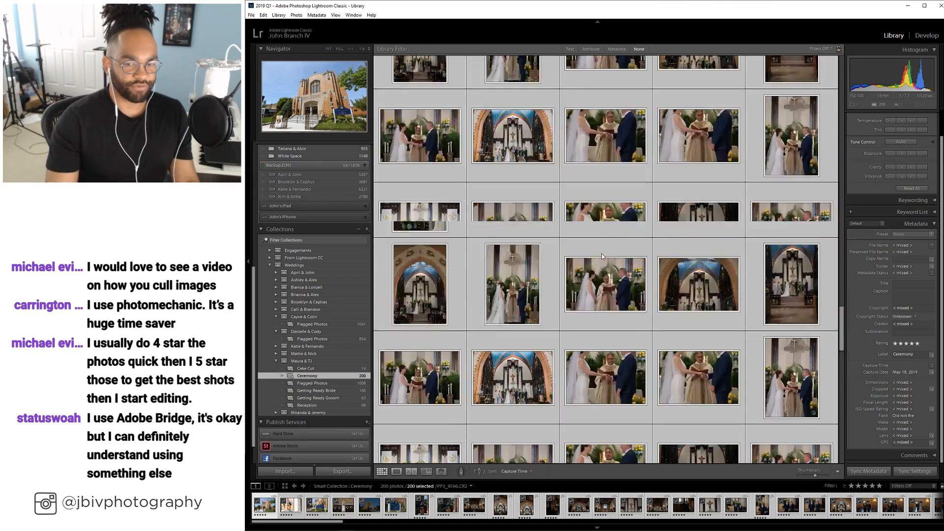
Select photos 370 to 395 in the wedding's Flagged Photos collection and label them Group Portraits.
{"action": "left_click", "coordinate": [312, 383]}
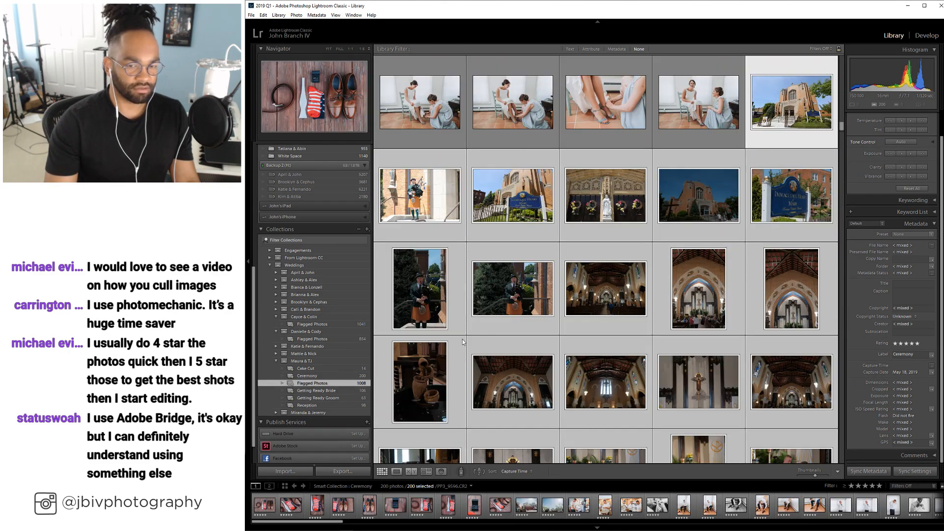
{"action": "scroll", "coordinate": [520, 299], "scroll_direction": "down", "scroll_amount": 15}
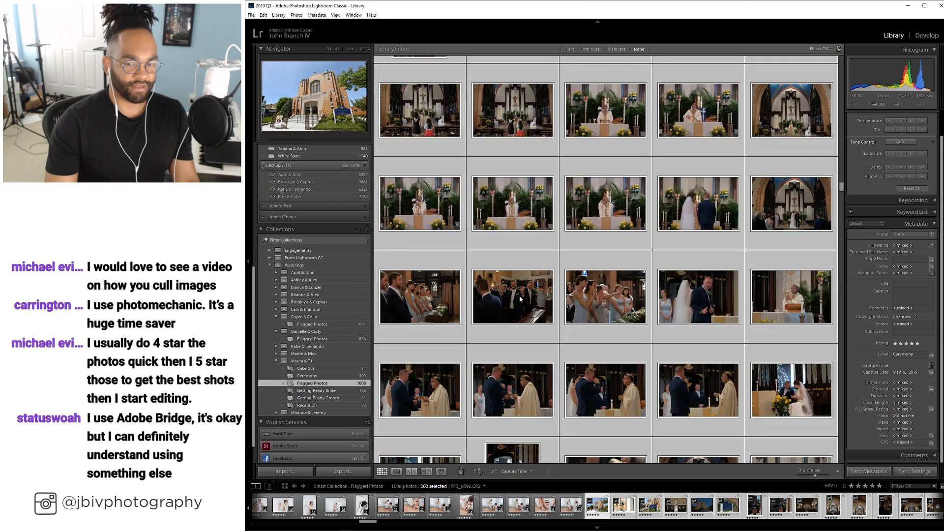
{"action": "scroll", "coordinate": [520, 299], "scroll_direction": "up", "scroll_amount": 5}
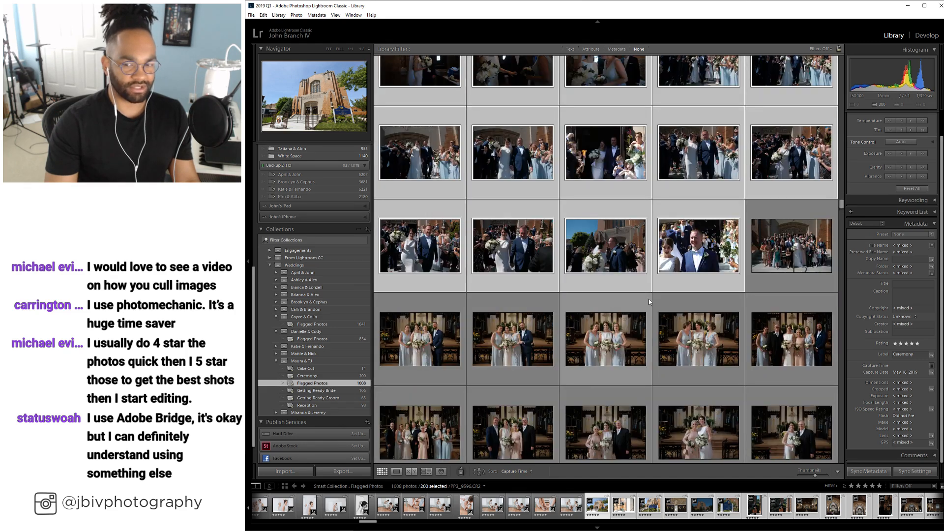
{"action": "left_click", "coordinate": [769, 261]}
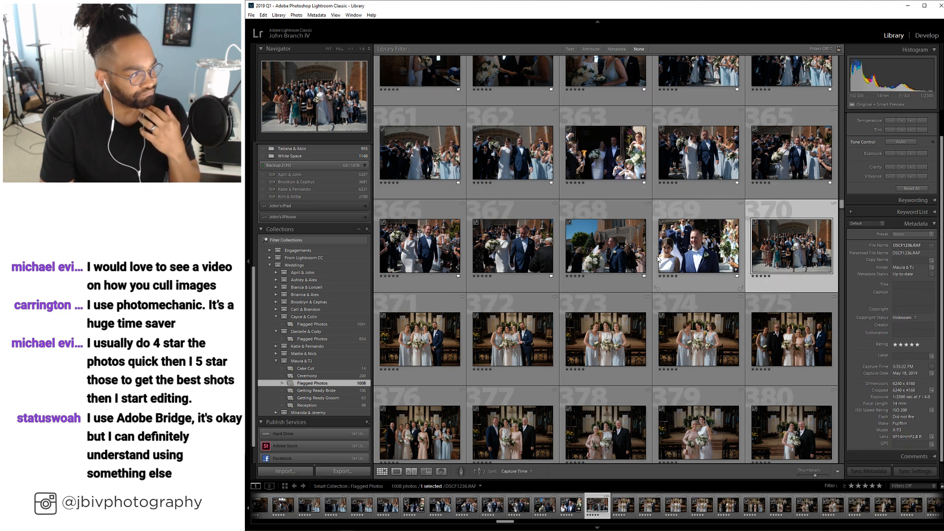
{"action": "scroll", "coordinate": [523, 249], "scroll_direction": "down", "scroll_amount": 6}
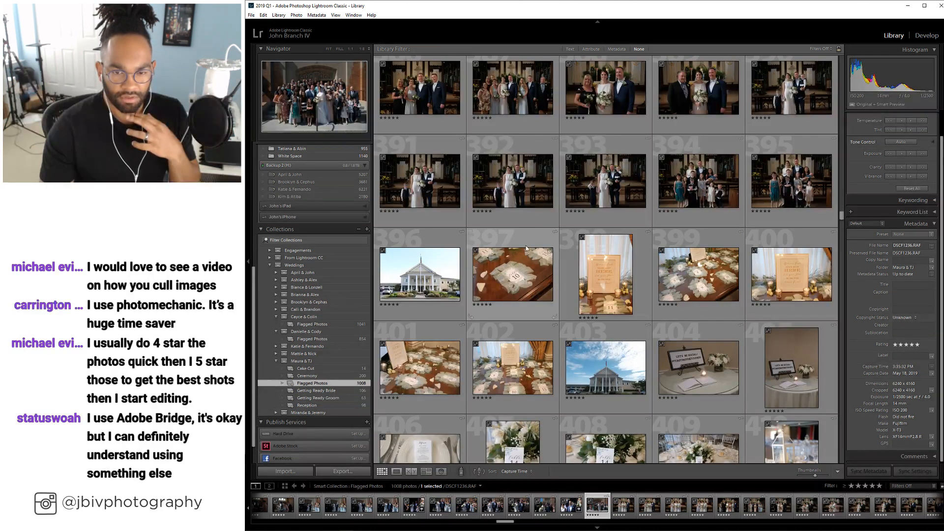
{"action": "left_click", "coordinate": [788, 204], "text": "shift"}
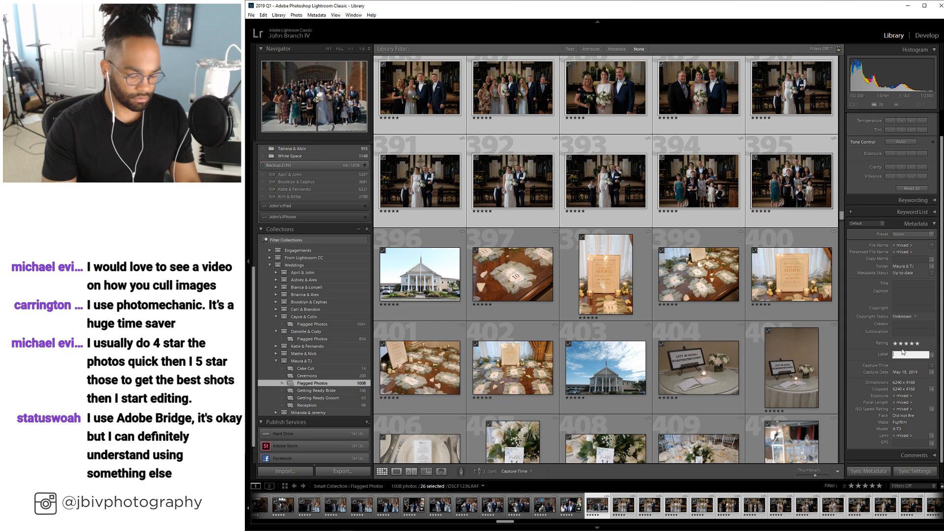
{"action": "type", "text": "Group Portraits"}
{"action": "key", "text": "Return"}
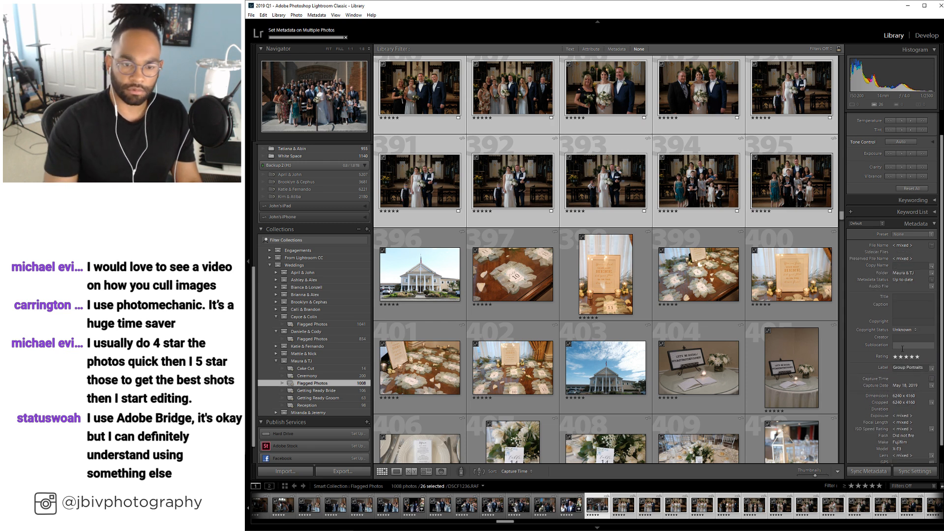
Create a Group Portraits smart collection in the wedding's set with the rule Label Text is Group Portraits.
{"action": "scroll", "coordinate": [426, 179], "scroll_direction": "down", "scroll_amount": 2}
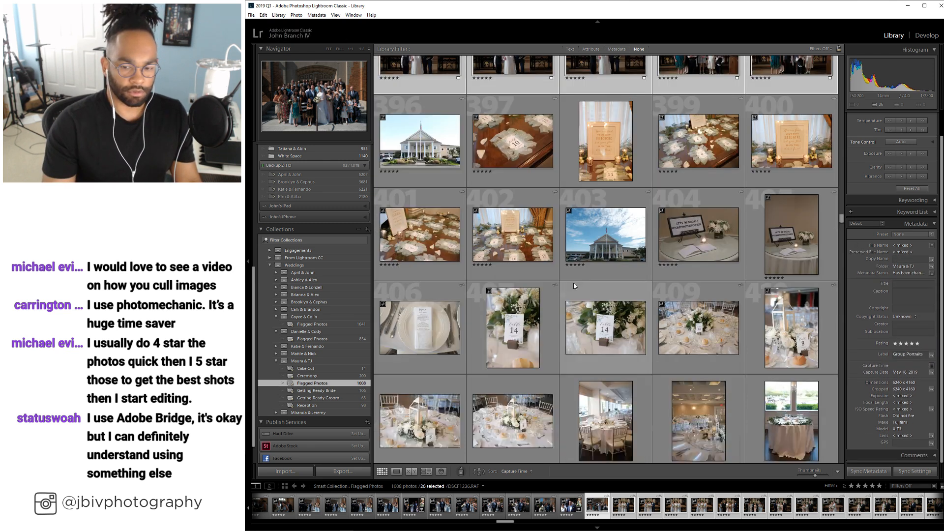
{"action": "left_click", "coordinate": [419, 157]}
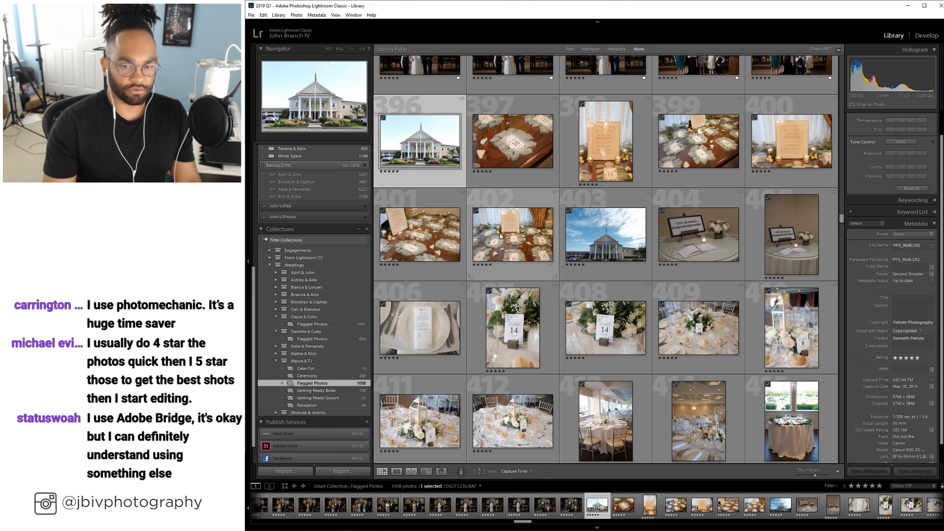
{"action": "scroll", "coordinate": [501, 236], "scroll_direction": "down", "scroll_amount": 8}
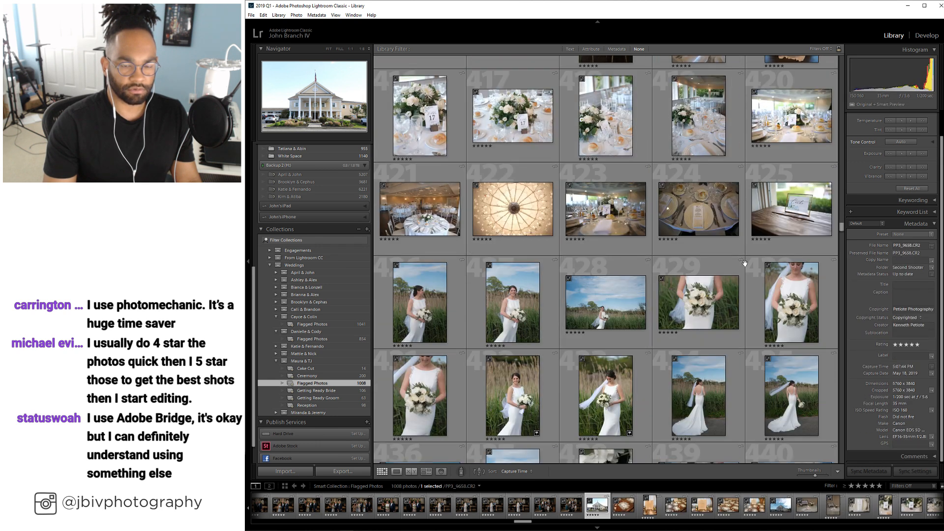
{"action": "left_click", "coordinate": [366, 229]}
{"action": "left_click", "coordinate": [401, 246]}
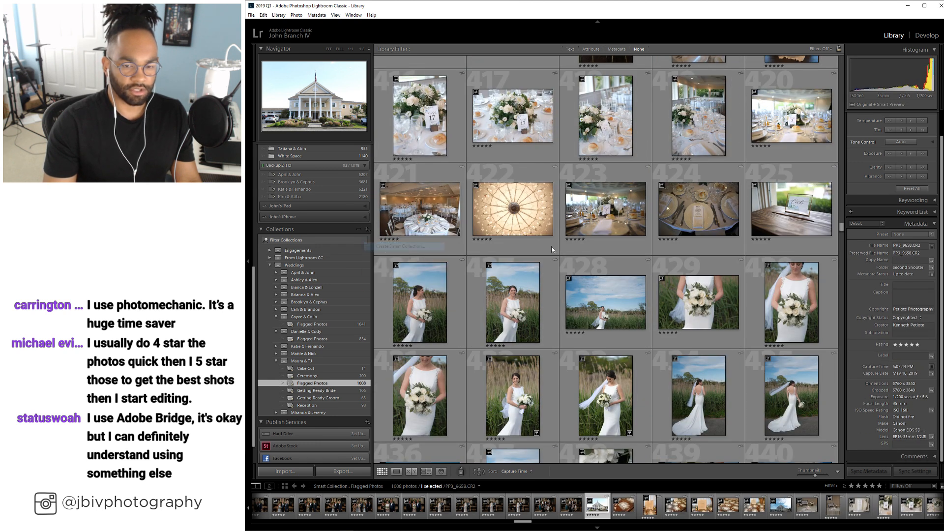
{"action": "type", "text": "Group Portraits"}
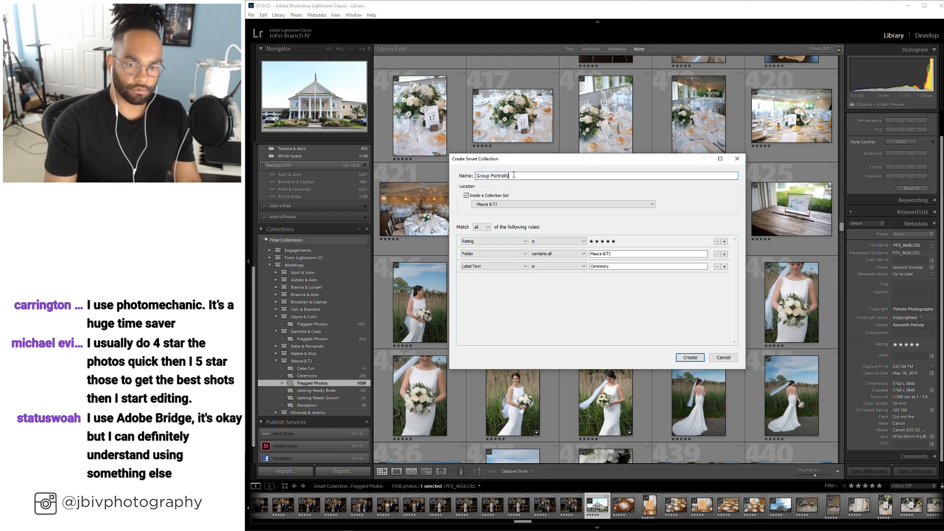
{"action": "double_click", "coordinate": [610, 267]}
{"action": "type", "text": "Group Portraits"}
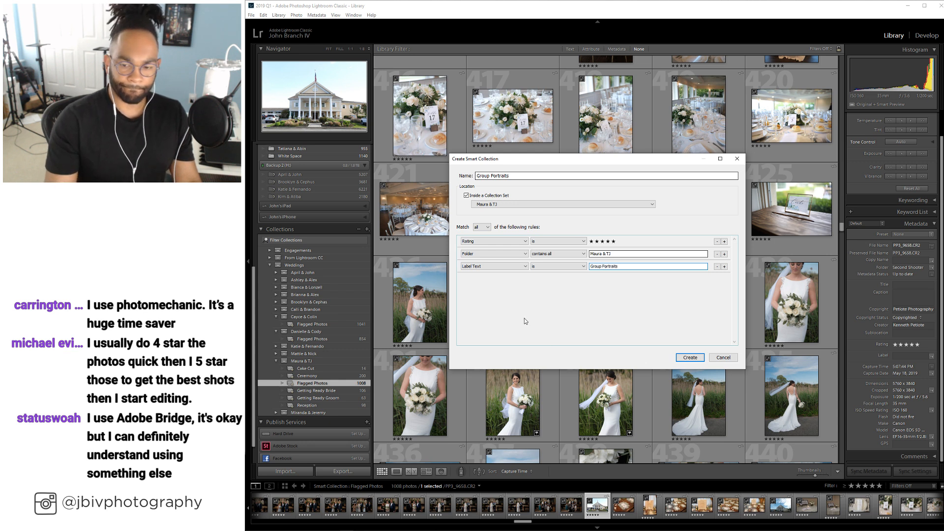
{"action": "left_click", "coordinate": [696, 356]}
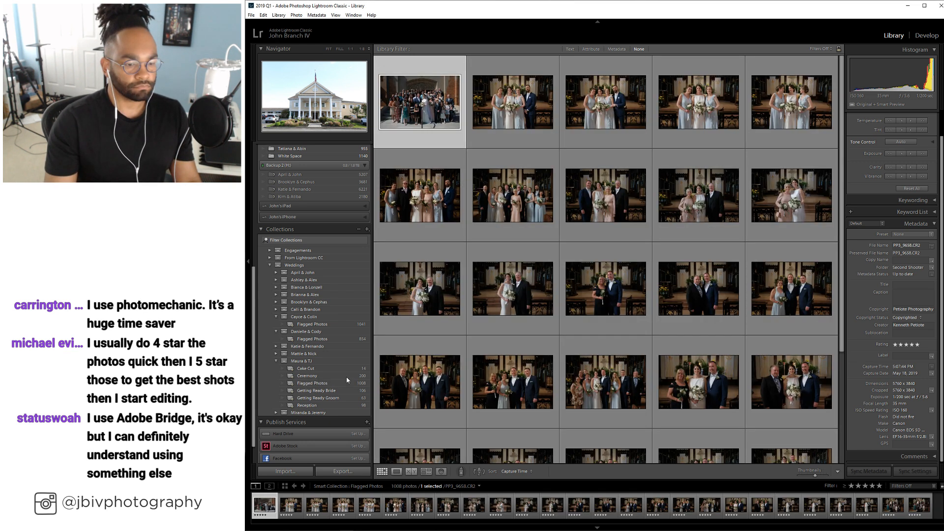
Select photos 396 to 425 in Flagged Photos, from the venue exterior through the table details, and label them Details.
{"action": "left_click", "coordinate": [341, 384]}
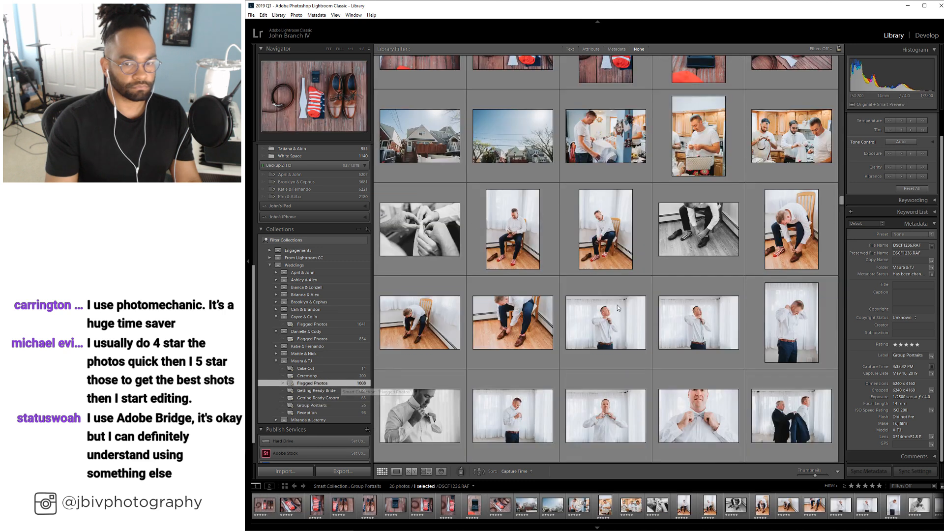
{"action": "scroll", "coordinate": [622, 298], "scroll_direction": "down", "scroll_amount": 5}
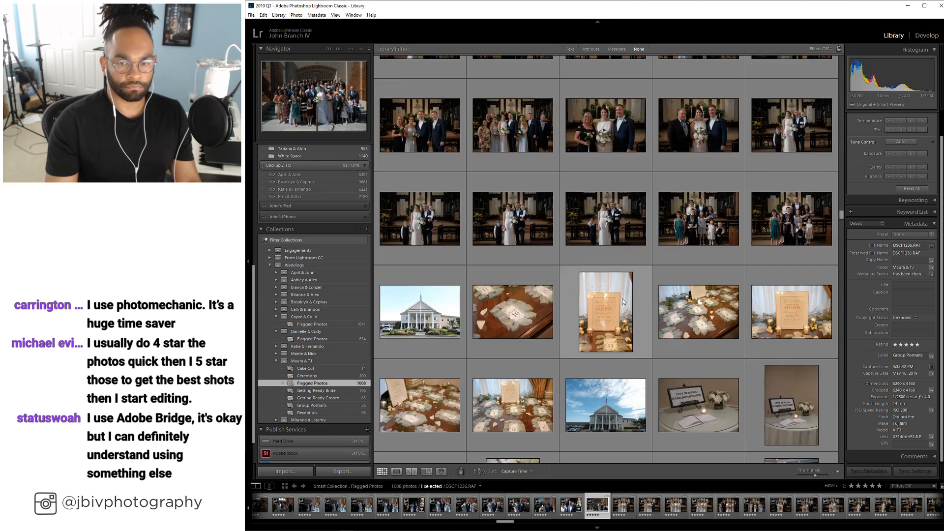
{"action": "left_click", "coordinate": [570, 292]}
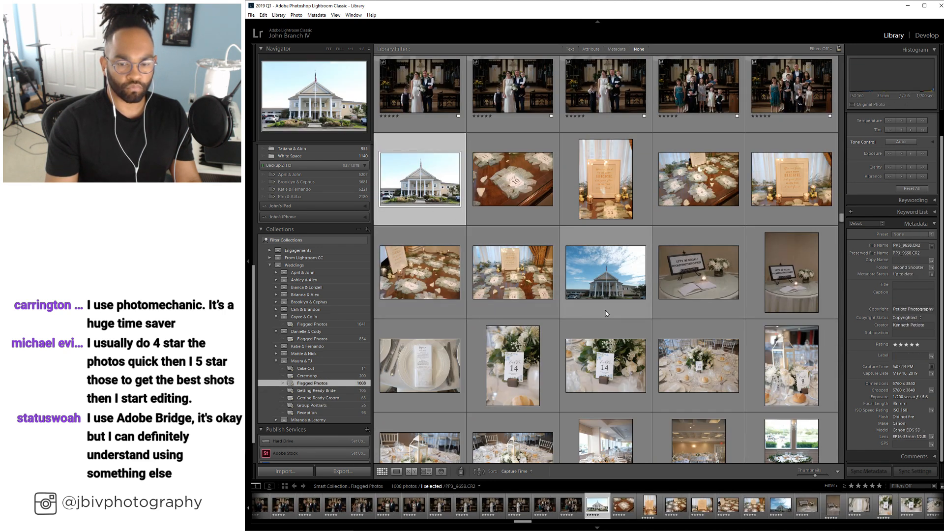
{"action": "scroll", "coordinate": [606, 310], "scroll_direction": "down", "scroll_amount": 5}
{"action": "scroll", "coordinate": [606, 311], "scroll_direction": "up", "scroll_amount": 2}
{"action": "scroll", "coordinate": [639, 295], "scroll_direction": "down", "scroll_amount": 2}
{"action": "scroll", "coordinate": [699, 279], "scroll_direction": "up", "scroll_amount": 2}
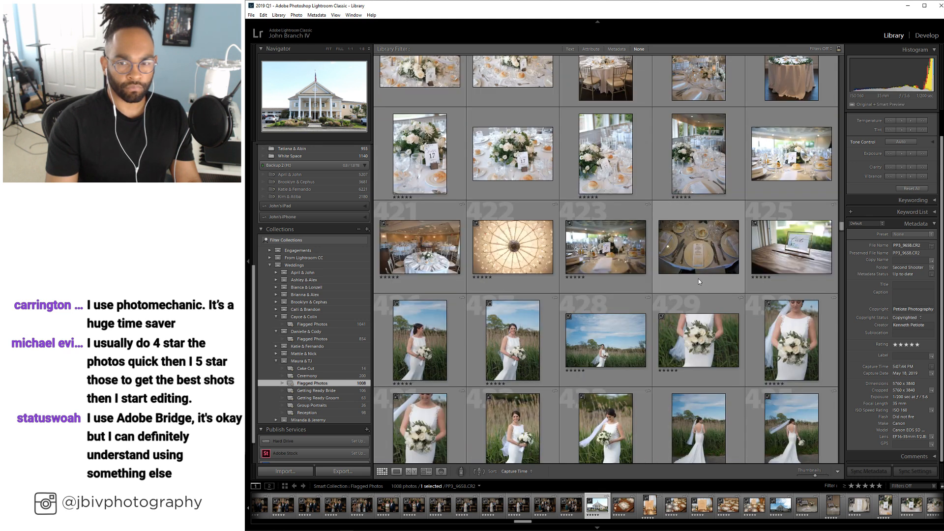
{"action": "left_click", "coordinate": [768, 258], "text": "shift"}
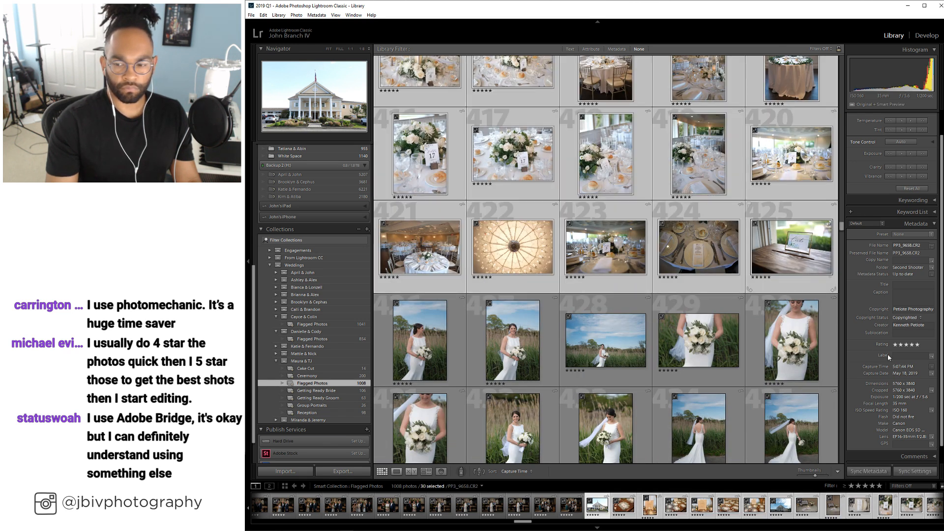
{"action": "type", "text": "Details"}
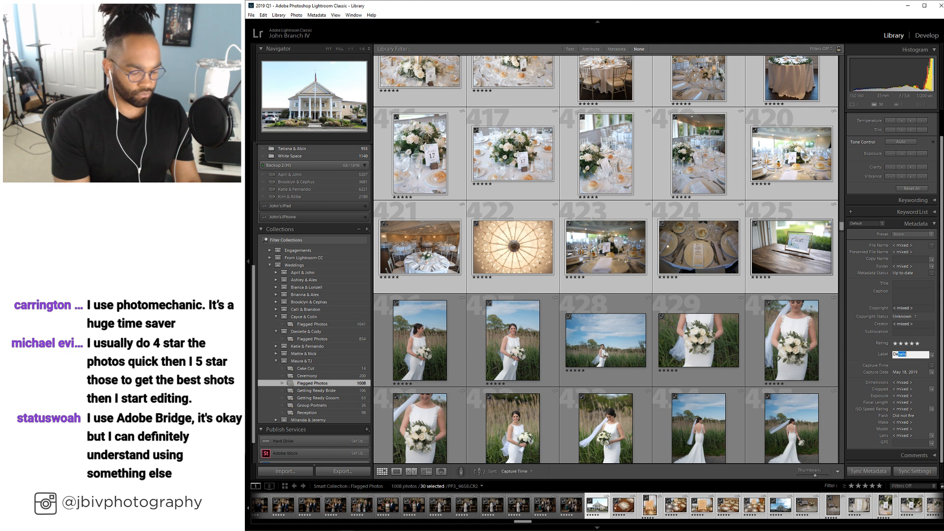
{"action": "key", "text": "Return"}
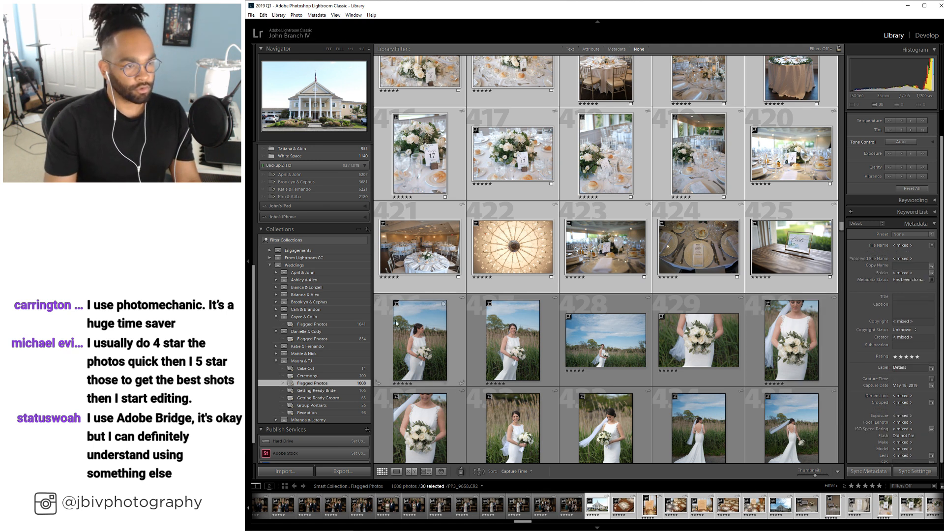
Create a Details smart collection in the wedding's set with the rule Label Text is Details.
{"action": "left_click", "coordinate": [367, 229]}
{"action": "left_click", "coordinate": [374, 247]}
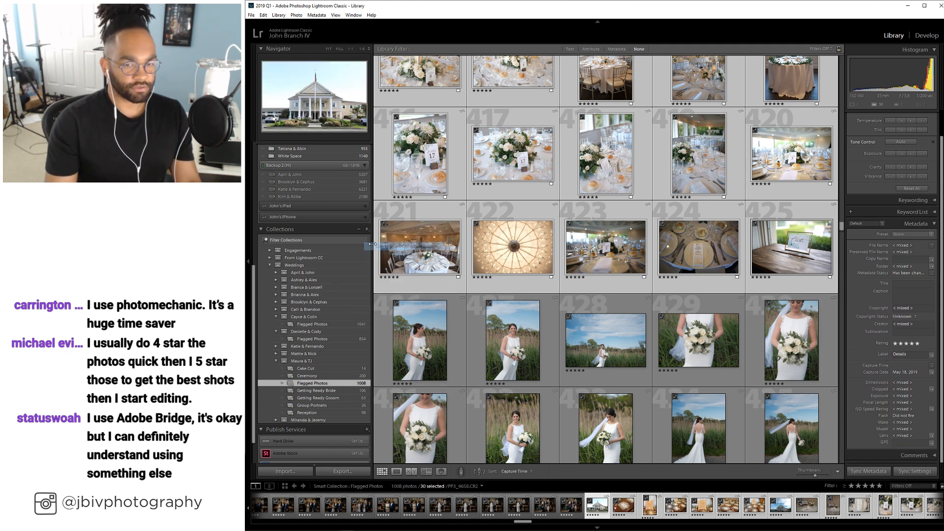
{"action": "type", "text": "Details"}
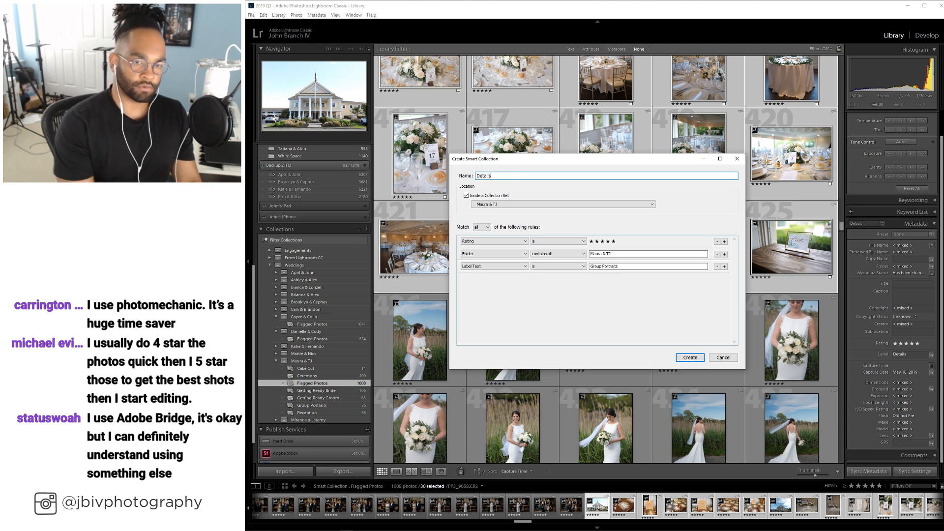
{"action": "left_click", "coordinate": [649, 266]}
{"action": "type", "text": "Details"}
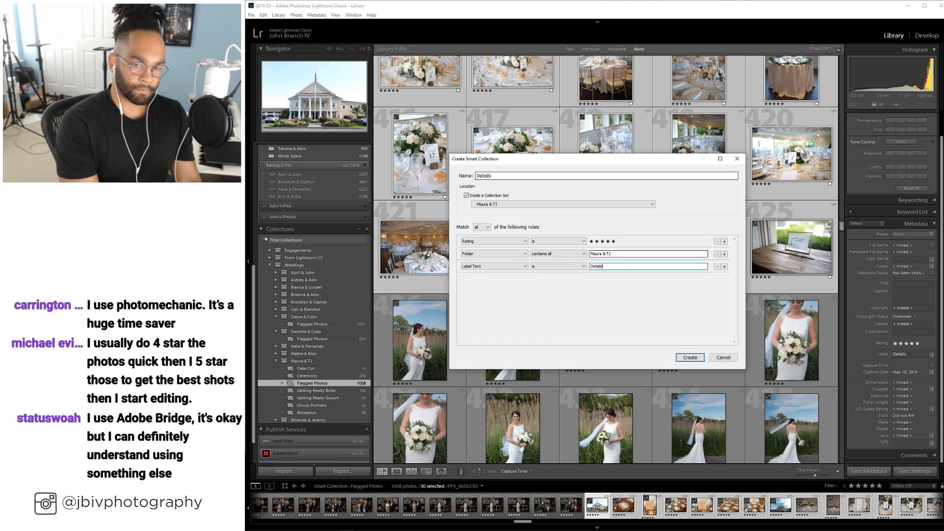
{"action": "key", "text": "Return"}
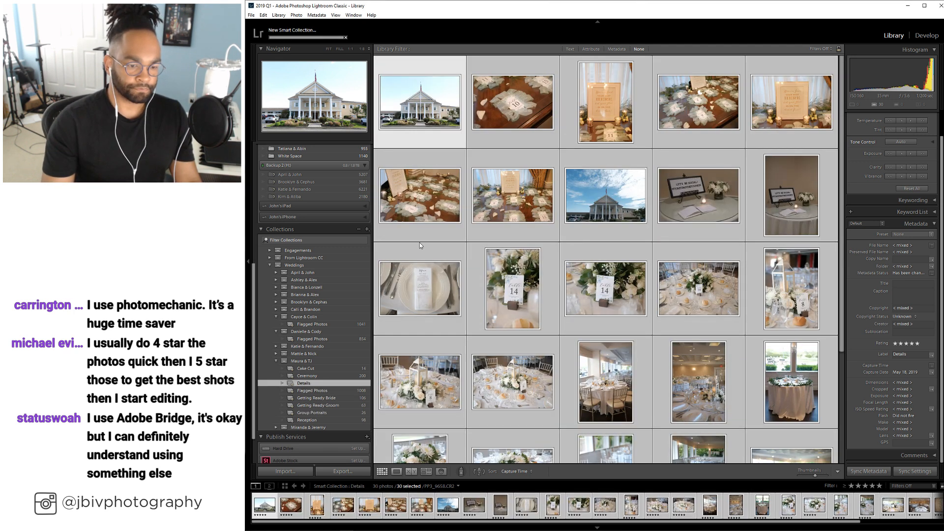
Select photos 426 to 451 in the wedding's Flagged Photos collection and label them Couple Portraits.
{"action": "left_click", "coordinate": [325, 391]}
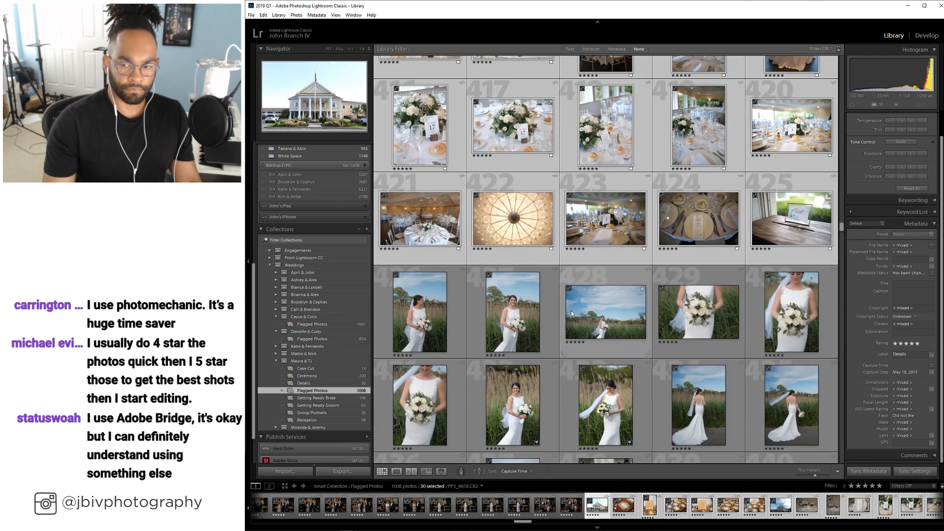
{"action": "left_click", "coordinate": [426, 293]}
{"action": "scroll", "coordinate": [553, 332], "scroll_direction": "down", "scroll_amount": 3}
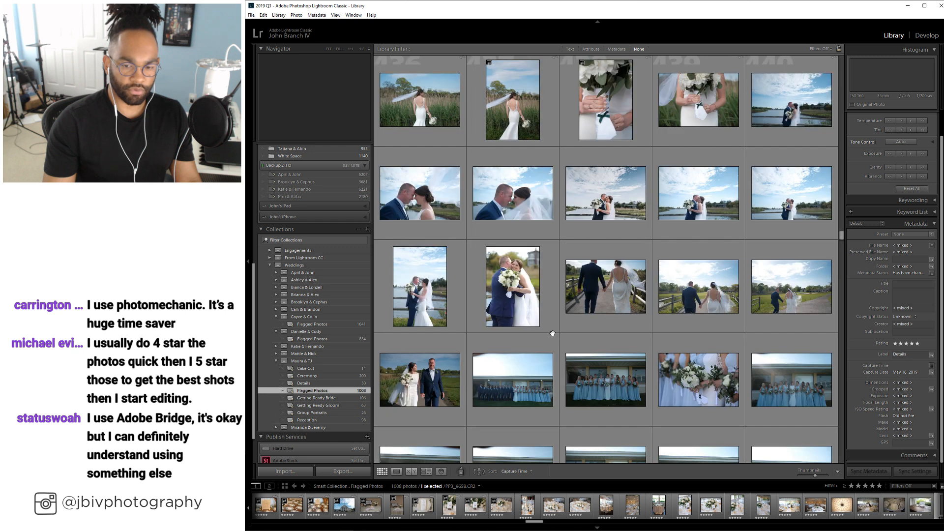
{"action": "scroll", "coordinate": [553, 334], "scroll_direction": "down", "scroll_amount": 2}
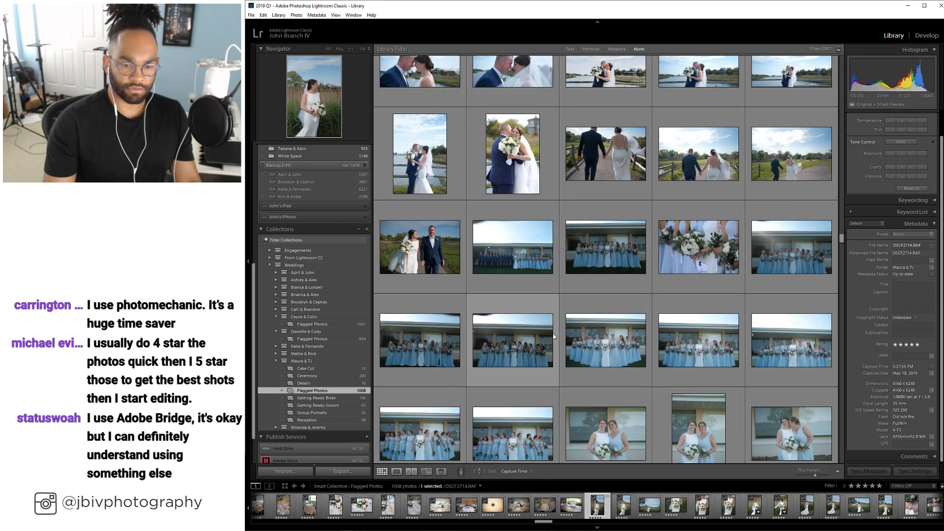
{"action": "left_click", "coordinate": [420, 248], "text": "shift"}
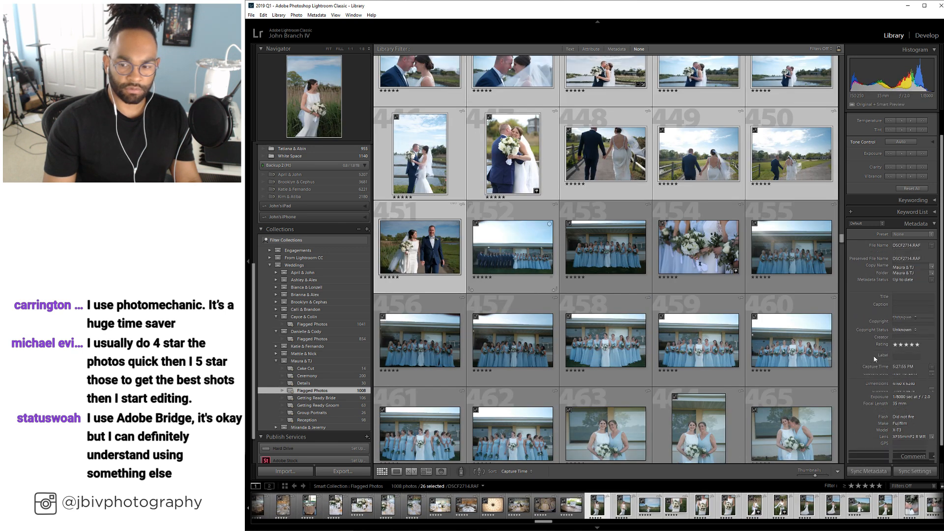
{"action": "type", "text": "Couple Portraits"}
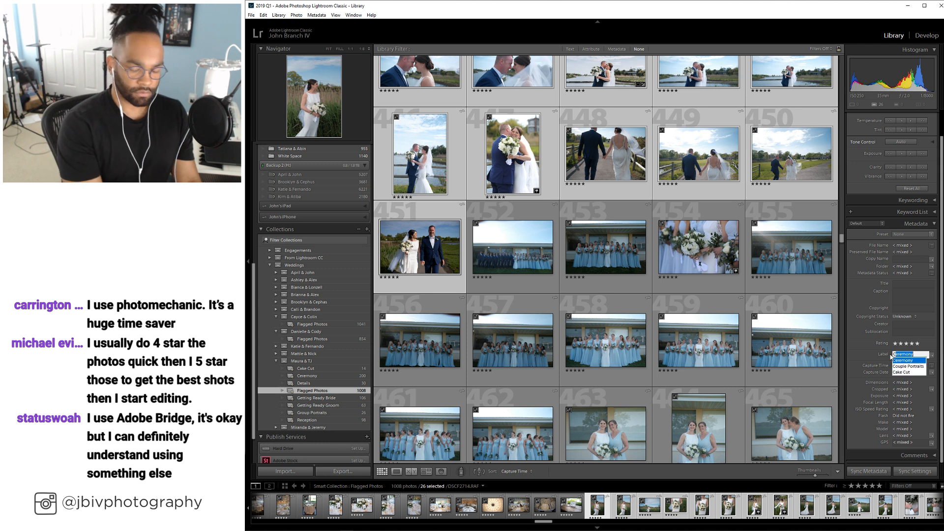
{"action": "key", "text": "Return"}
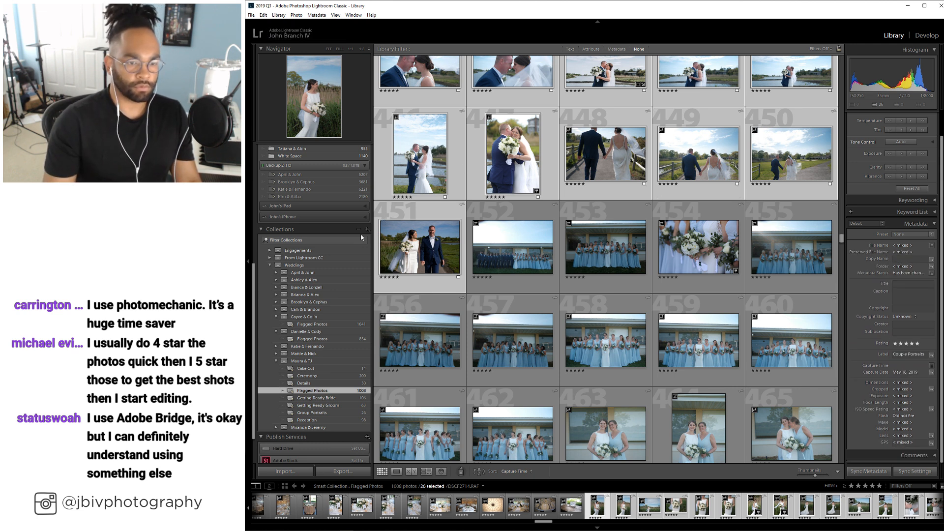
Create a Couple Portraits smart collection in the wedding's set with the rule Label Text is Couple Portraits.
{"action": "left_click", "coordinate": [368, 228]}
{"action": "left_click", "coordinate": [394, 244]}
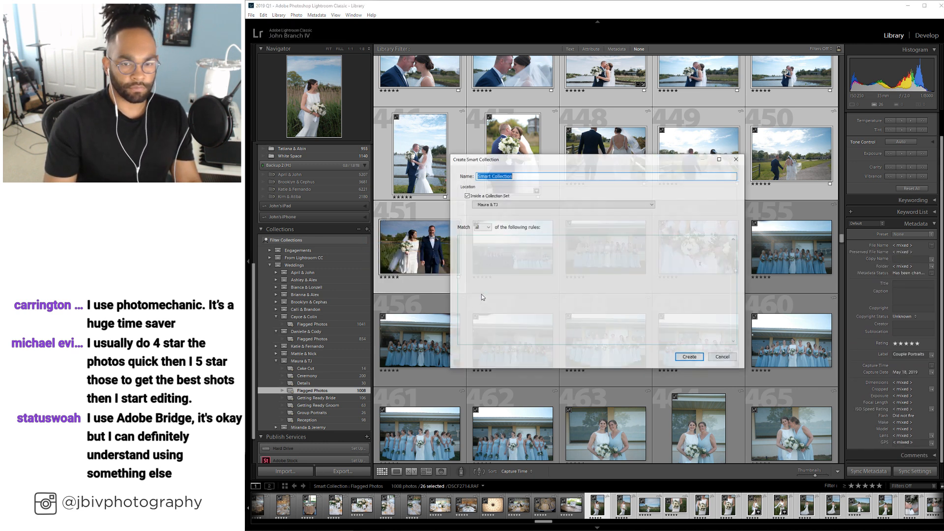
{"action": "type", "text": "Couple Portraits"}
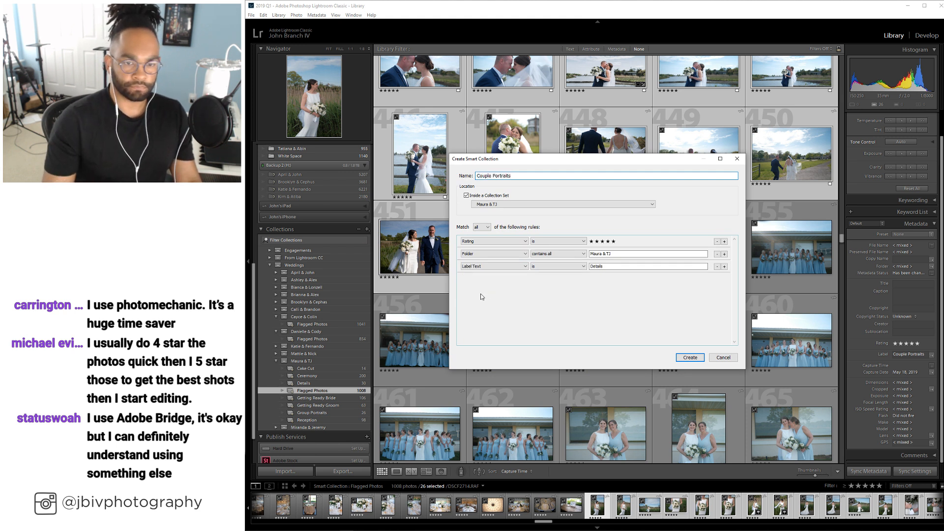
{"action": "type", "text": "C"}
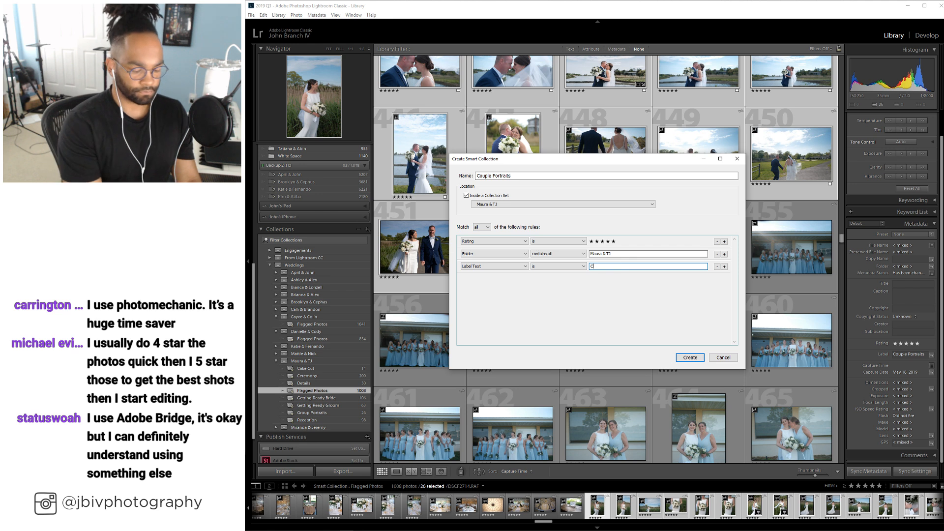
{"action": "type", "text": "ouple Portraits"}
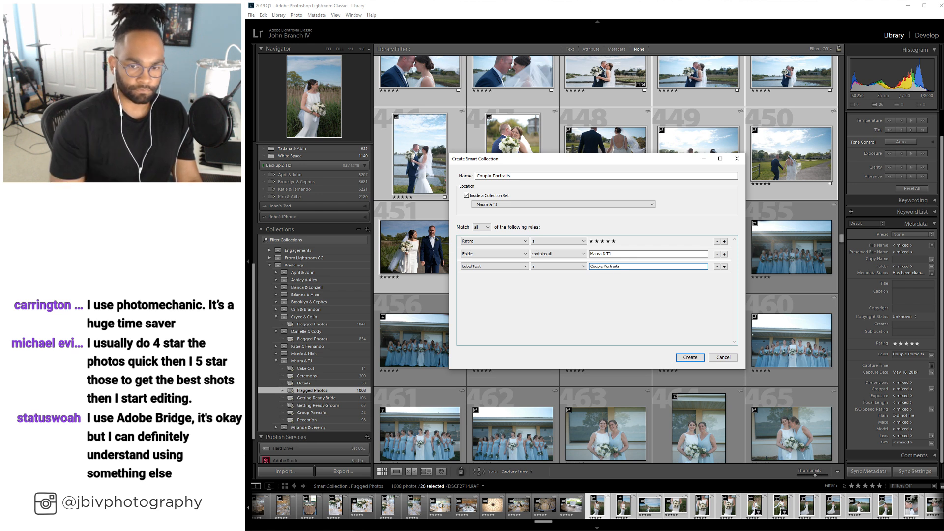
{"action": "left_click", "coordinate": [690, 358]}
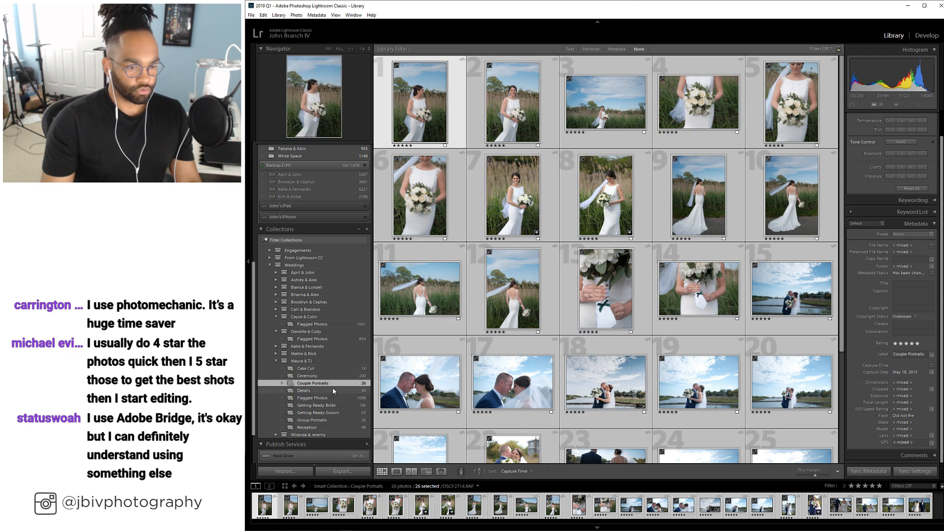
Select photos 452 to 499 in Flagged Photos, excluding guitarist shots 493 and 496, and label them Group Portraits.
{"action": "left_click", "coordinate": [324, 398]}
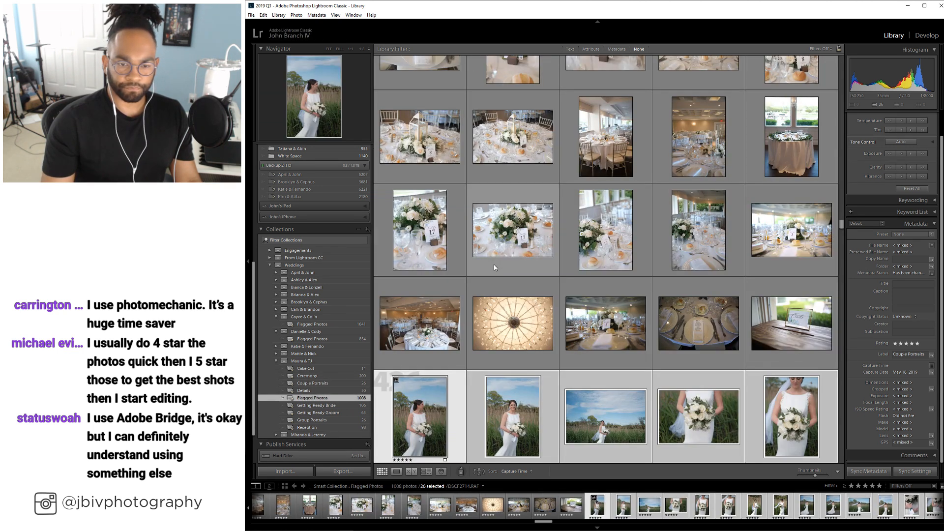
{"action": "scroll", "coordinate": [493, 264], "scroll_direction": "down", "scroll_amount": 5}
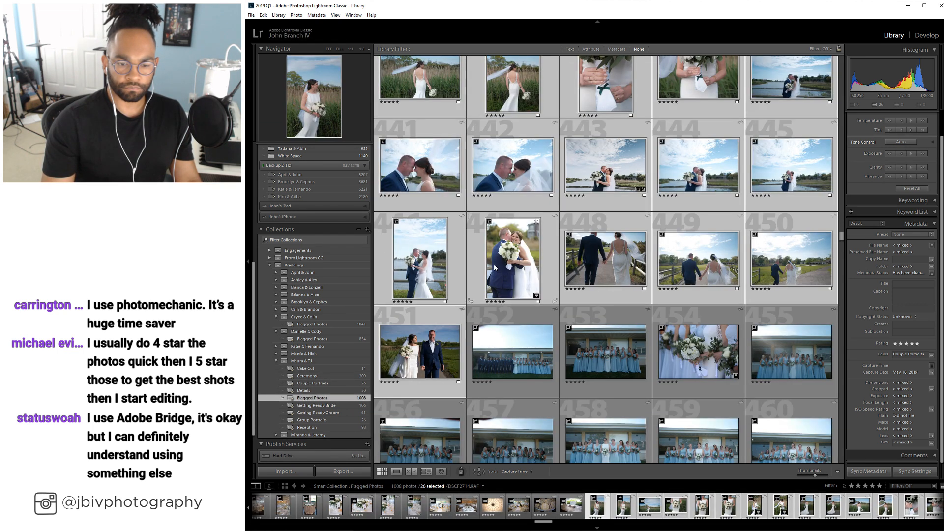
{"action": "scroll", "coordinate": [494, 264], "scroll_direction": "down", "scroll_amount": 2}
{"action": "left_click", "coordinate": [512, 228]}
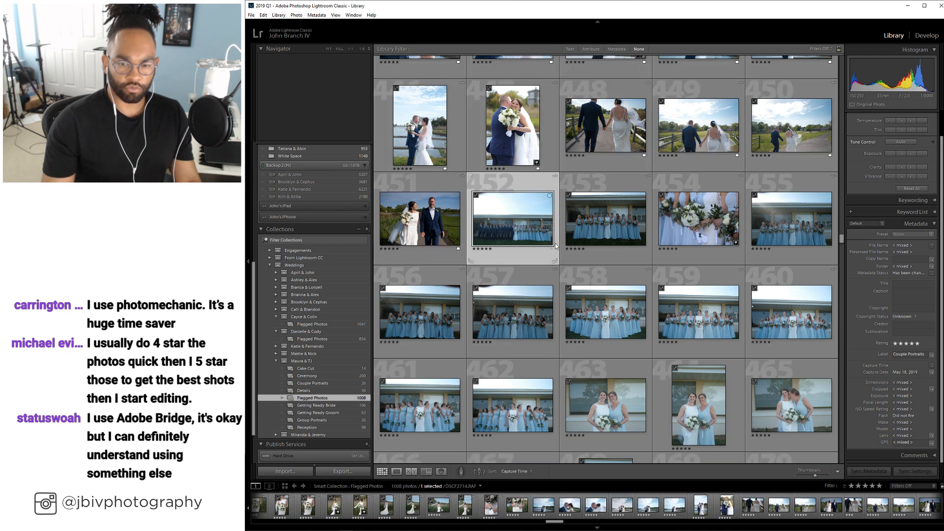
{"action": "scroll", "coordinate": [557, 246], "scroll_direction": "down", "scroll_amount": 2}
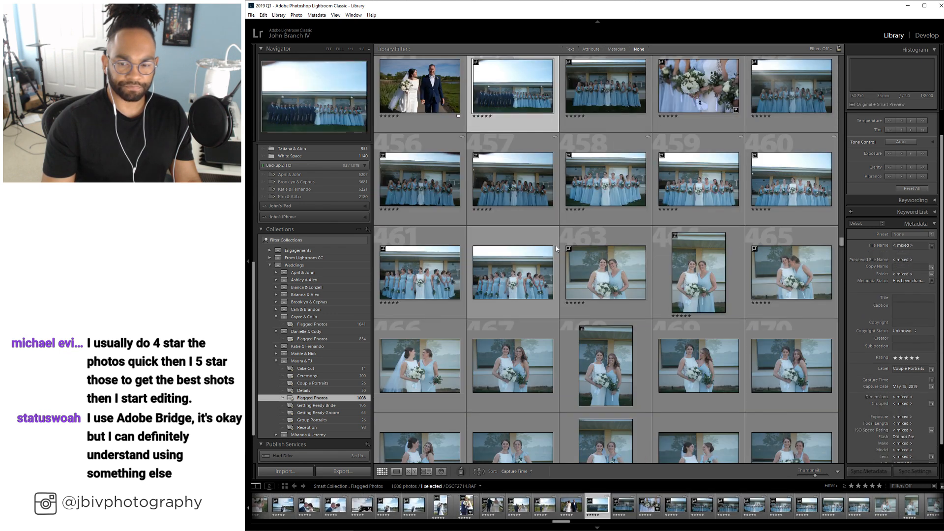
{"action": "scroll", "coordinate": [557, 249], "scroll_direction": "down", "scroll_amount": 5}
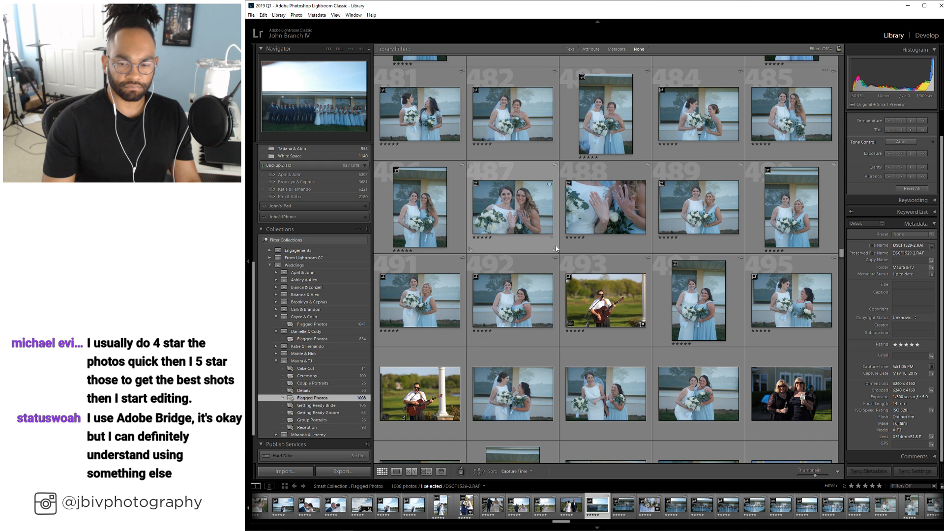
{"action": "scroll", "coordinate": [581, 258], "scroll_direction": "down", "scroll_amount": 3}
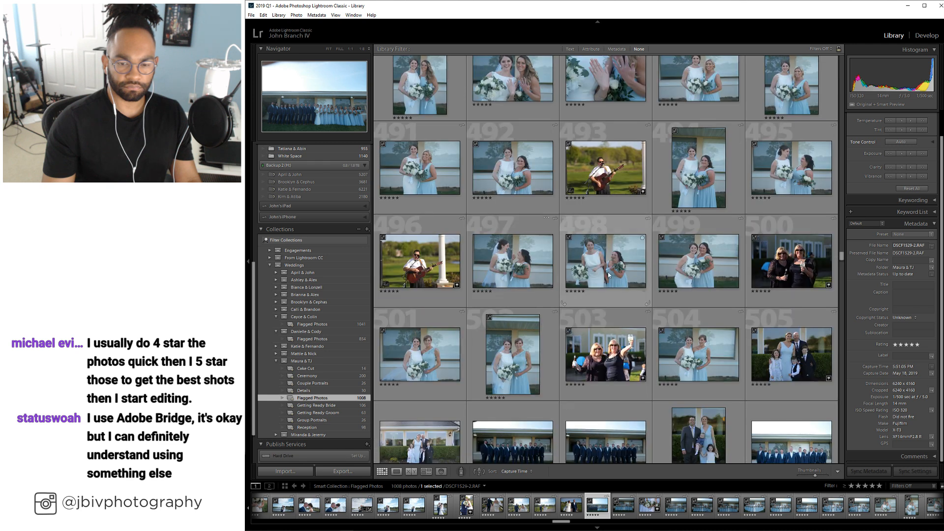
{"action": "left_click", "coordinate": [690, 278], "text": "shift"}
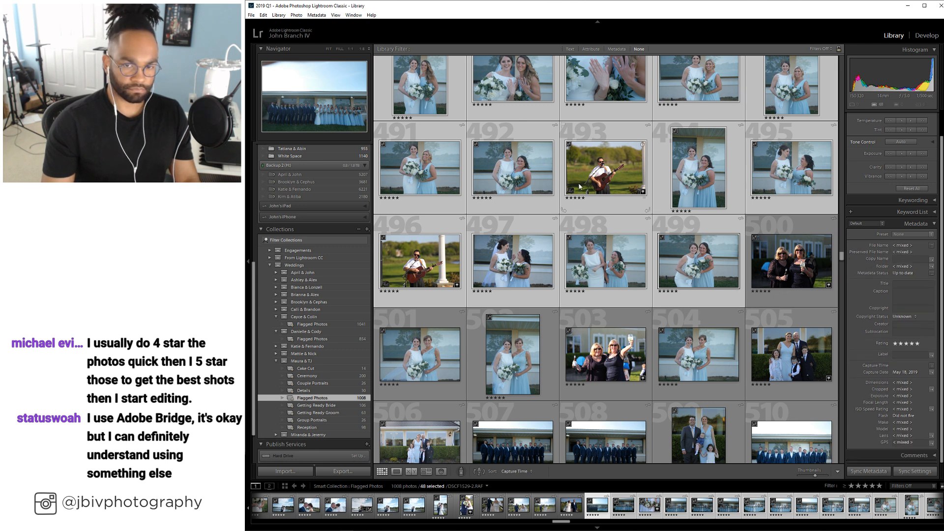
{"action": "left_click", "coordinate": [512, 246], "text": "ctrl"}
{"action": "left_click", "coordinate": [426, 268], "text": "ctrl"}
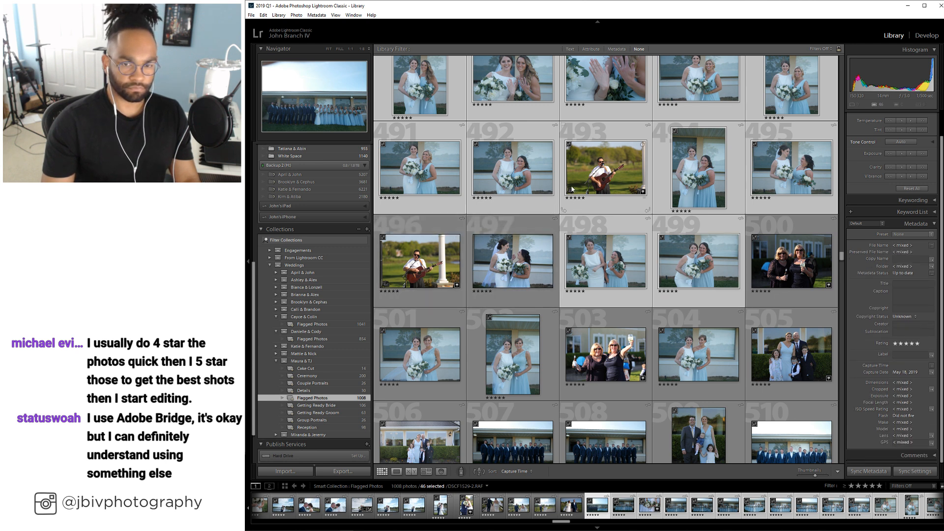
{"action": "left_click", "coordinate": [614, 167], "text": "ctrl"}
{"action": "left_click", "coordinate": [522, 261], "text": "ctrl"}
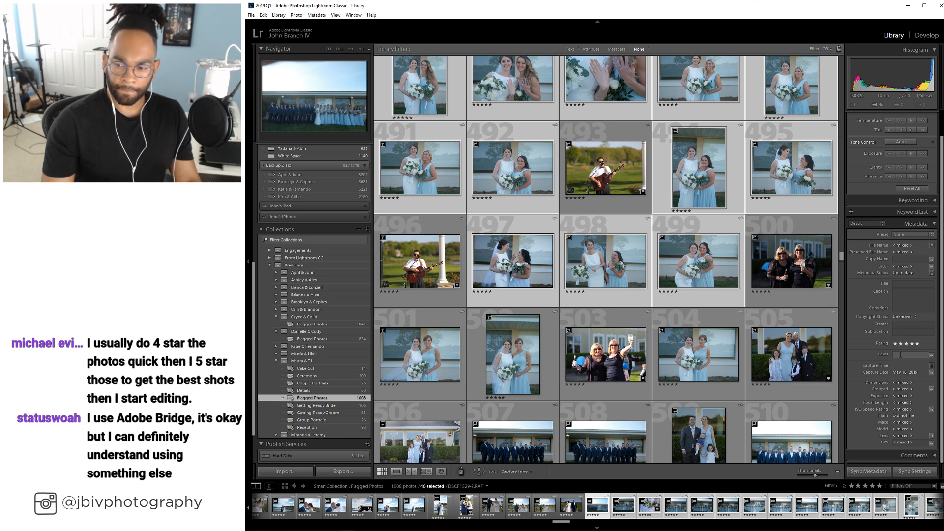
{"action": "left_click", "coordinate": [903, 353]}
{"action": "type", "text": "Group Portraits"}
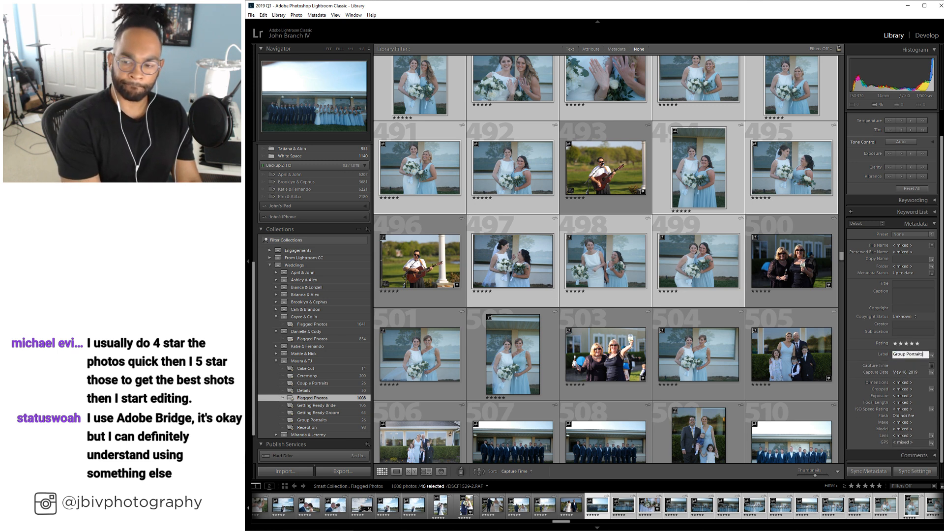
{"action": "key", "text": "Return"}
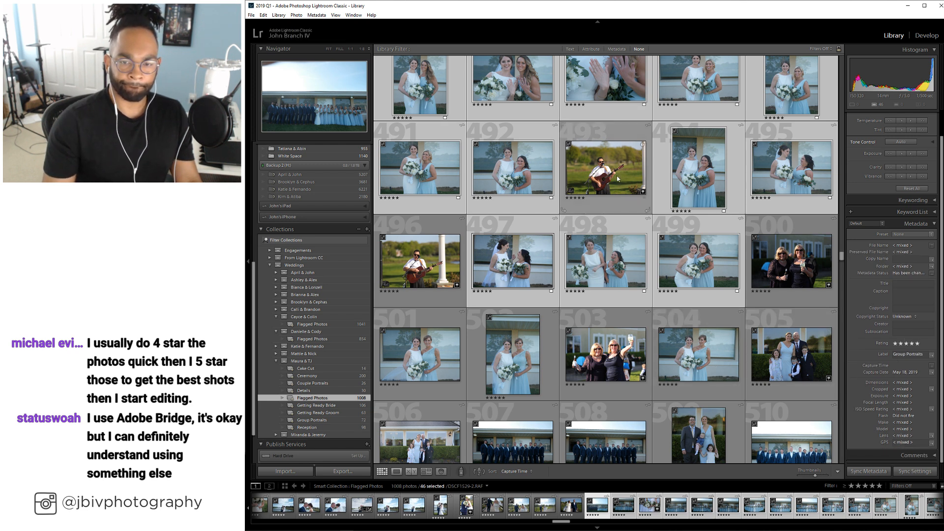
Select photos 493, 496, 500, 503, 505, 506 and 509 in Flagged Photos and label them Details.
{"action": "left_click", "coordinate": [606, 167]}
{"action": "left_click", "coordinate": [397, 277], "text": "ctrl"}
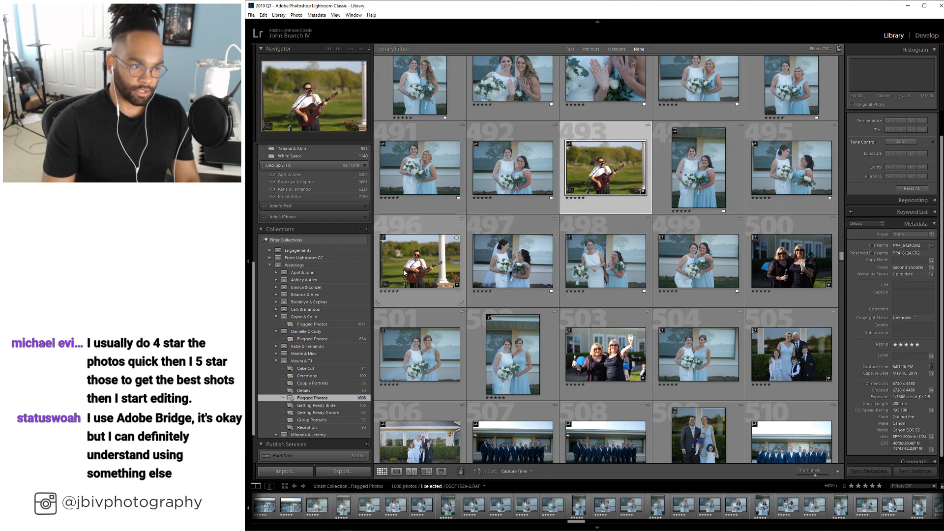
{"action": "left_click", "coordinate": [660, 360], "text": "ctrl"}
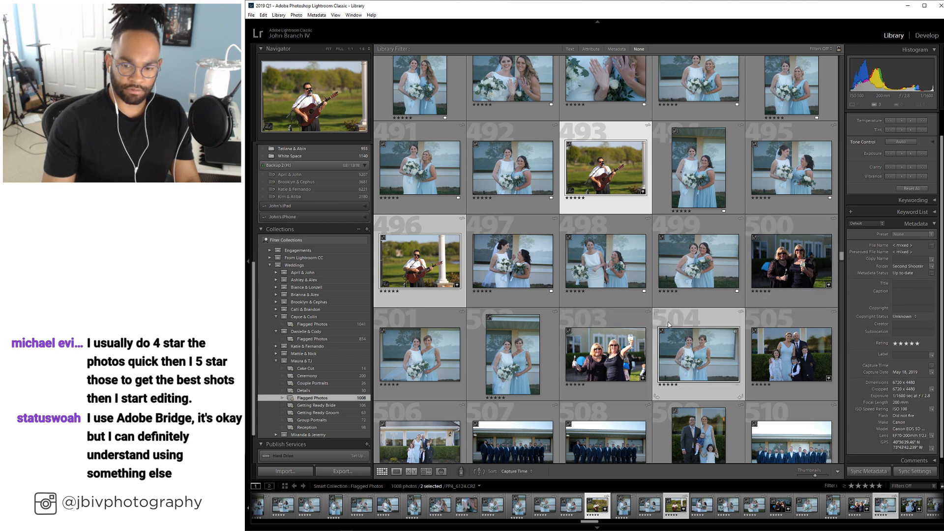
{"action": "left_click", "coordinate": [788, 263], "text": "ctrl"}
{"action": "left_click", "coordinate": [699, 354], "text": "ctrl"}
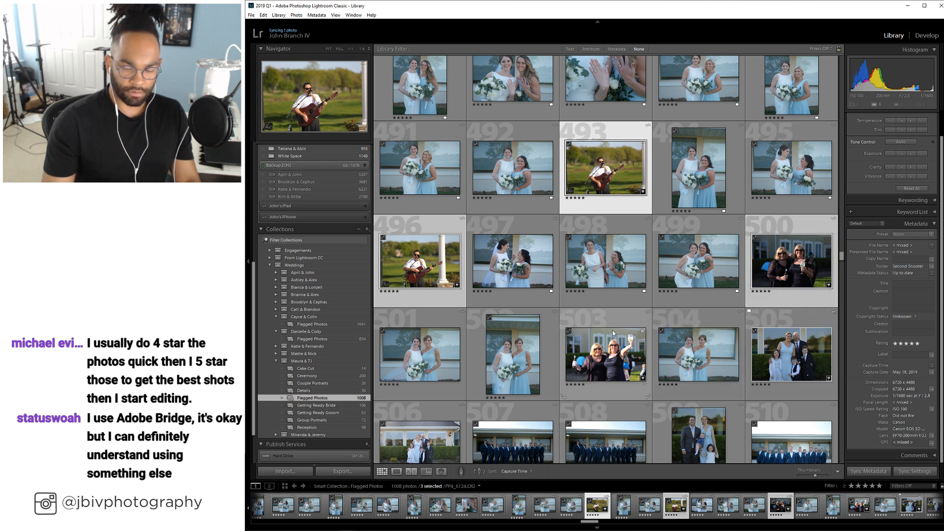
{"action": "left_click", "coordinate": [613, 334], "text": "ctrl"}
{"action": "left_click", "coordinate": [775, 354], "text": "ctrl"}
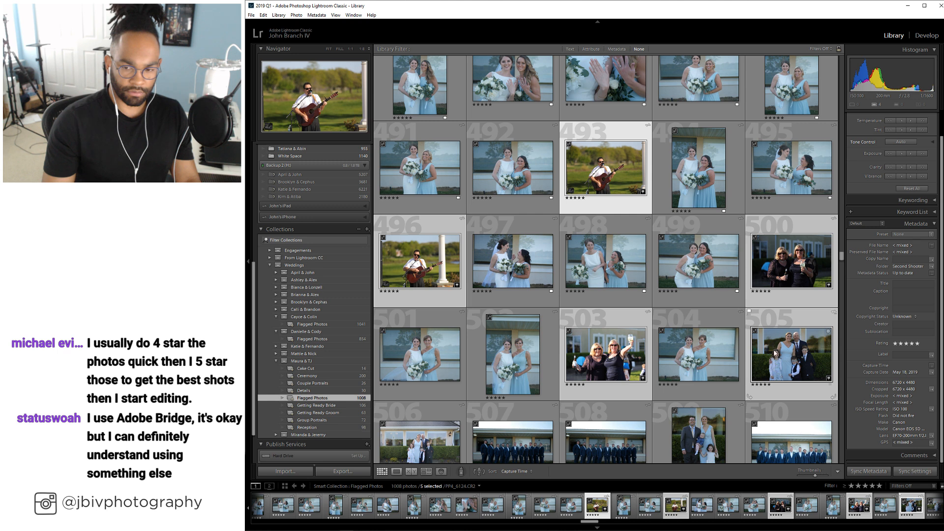
{"action": "left_click", "coordinate": [420, 440], "text": "ctrl"}
{"action": "left_click", "coordinate": [693, 445], "text": "ctrl"}
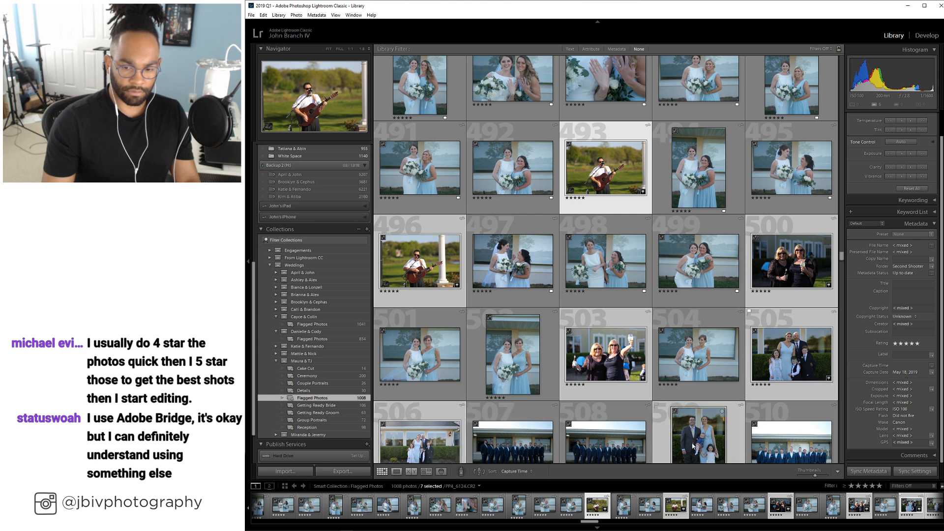
{"action": "left_click", "coordinate": [909, 354]}
{"action": "type", "text": "Details"}
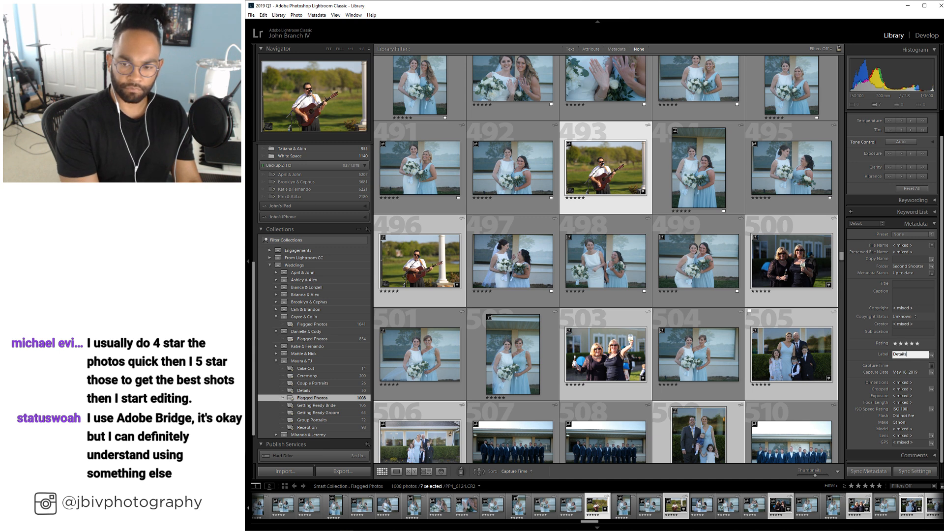
{"action": "key", "text": "Return"}
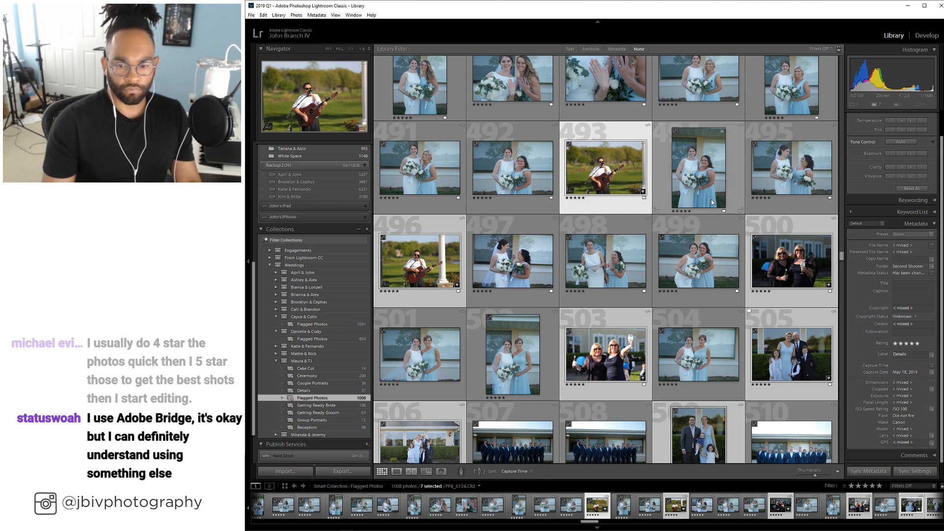
Select photos 494, 495, 497, 498, 501, 502 and 504 in Flagged Photos and label them Group Portraits.
{"action": "left_click", "coordinate": [712, 203]}
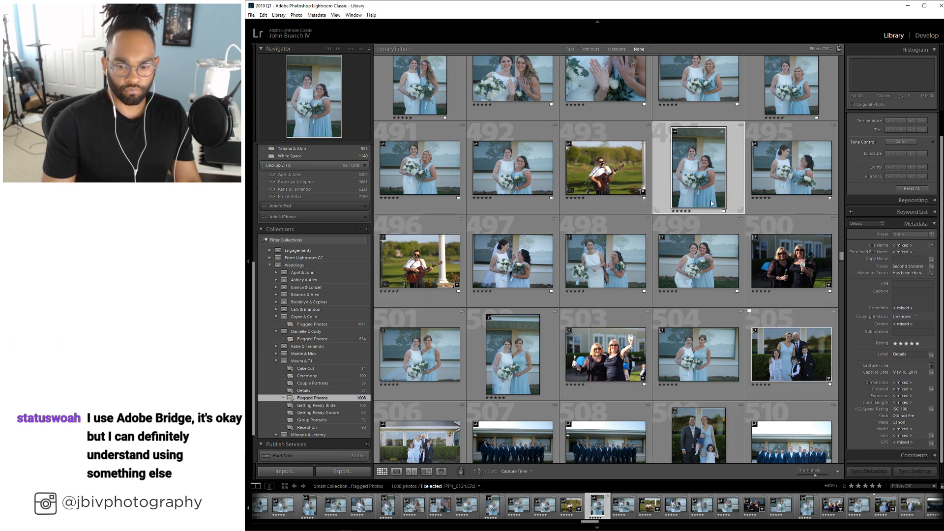
{"action": "left_click", "coordinate": [696, 350], "text": "shift"}
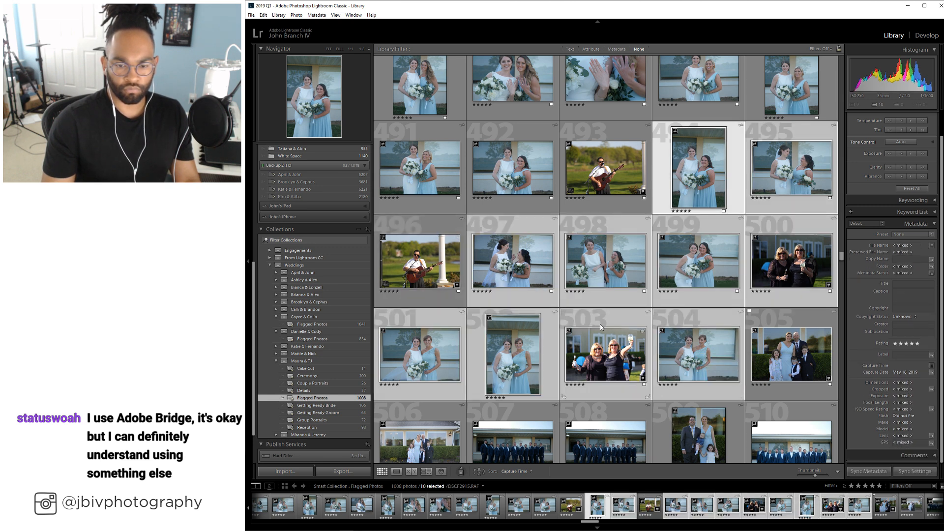
{"action": "left_click", "coordinate": [605, 354], "text": "ctrl"}
{"action": "left_click", "coordinate": [665, 266], "text": "ctrl"}
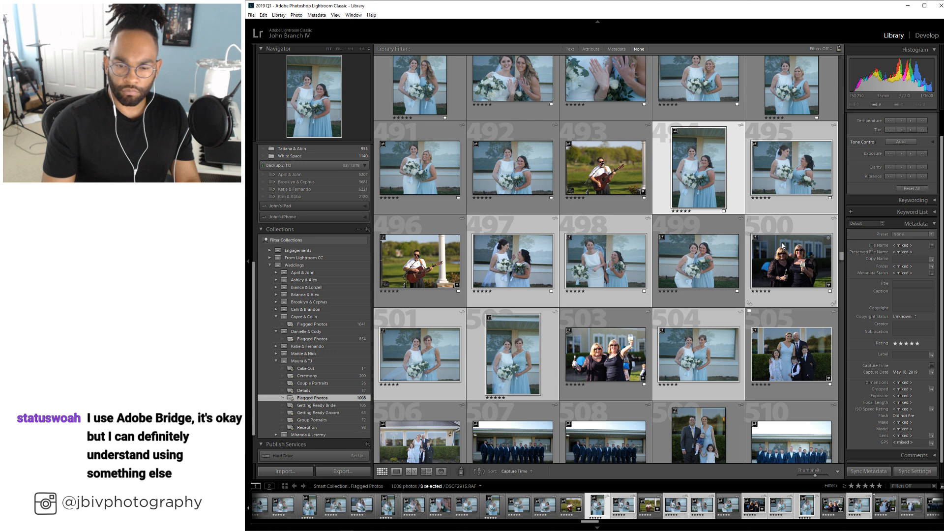
{"action": "left_click", "coordinate": [785, 246], "text": "ctrl"}
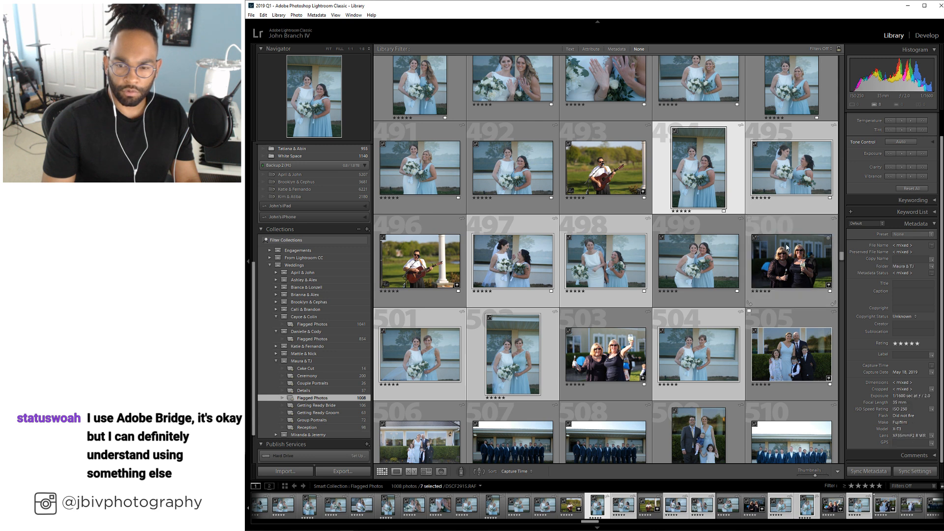
{"action": "left_click", "coordinate": [905, 356]}
{"action": "type", "text": "Grou"}
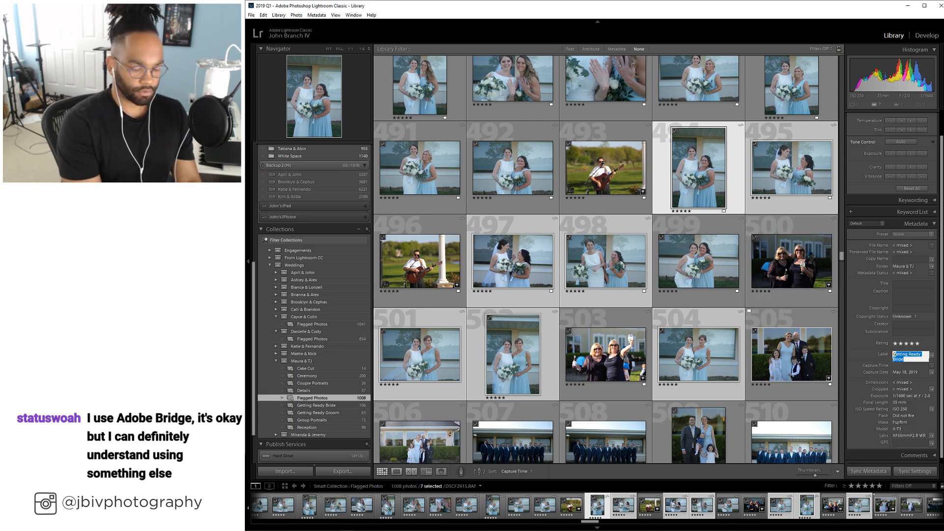
{"action": "key", "text": "Return"}
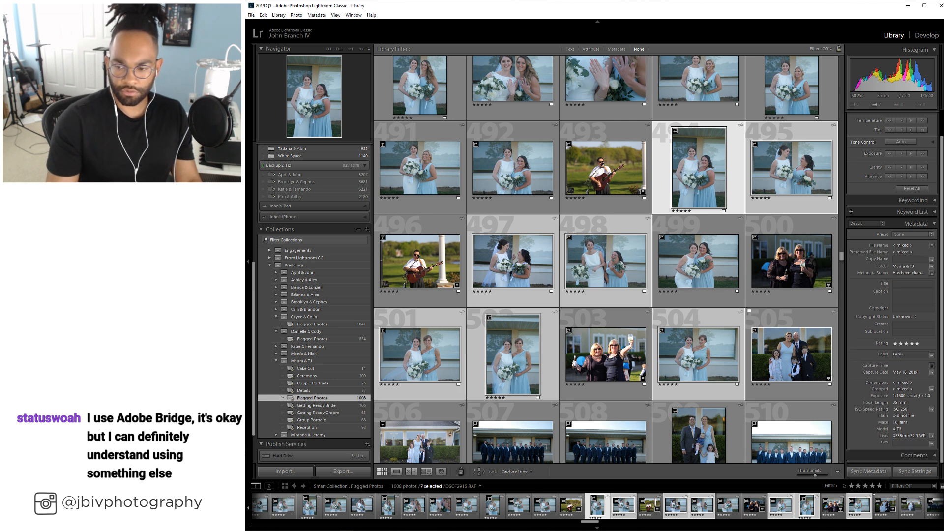
{"action": "left_click", "coordinate": [899, 355]}
{"action": "type", "text": "Group Portraits"}
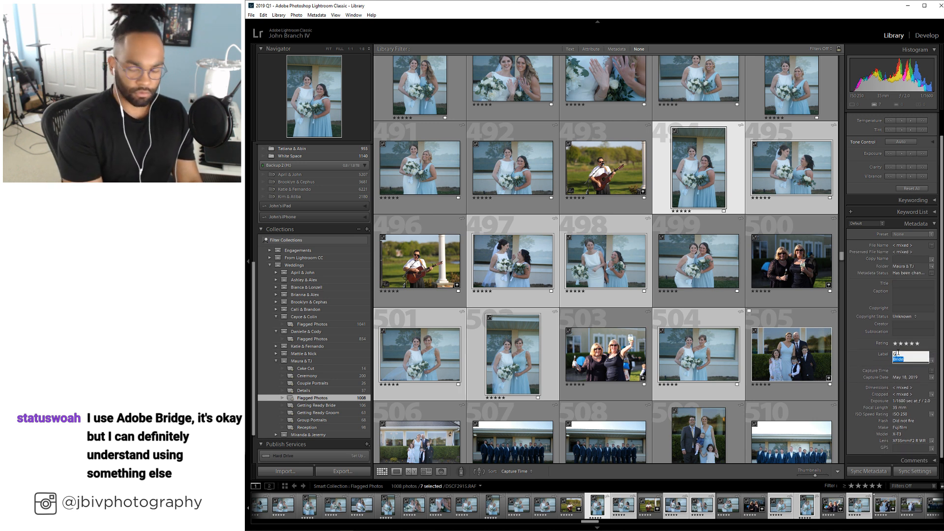
{"action": "key", "text": "Return"}
Select groomsmen photos 507 and 508 in Flagged Photos and label them Group Portraits.
{"action": "scroll", "coordinate": [741, 373], "scroll_direction": "down", "scroll_amount": 2}
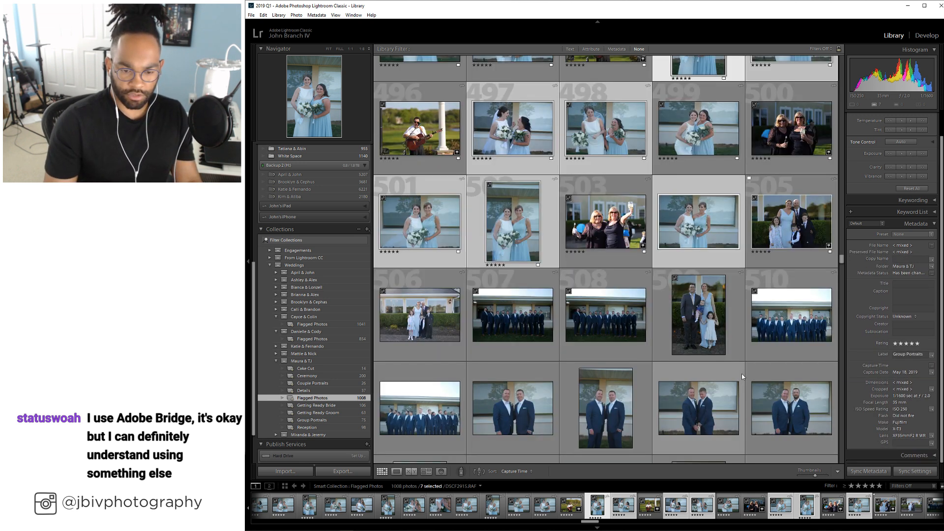
{"action": "left_click", "coordinate": [528, 340]}
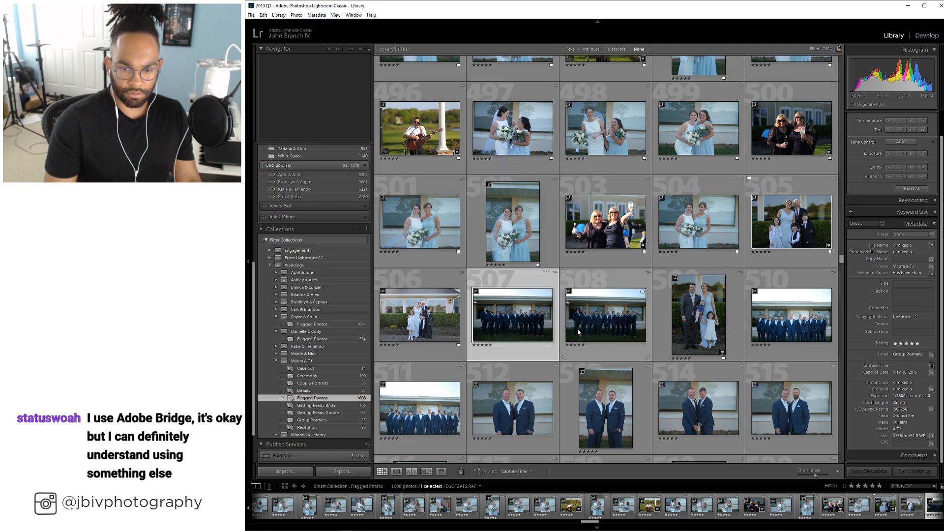
{"action": "left_click", "coordinate": [593, 332], "text": "ctrl"}
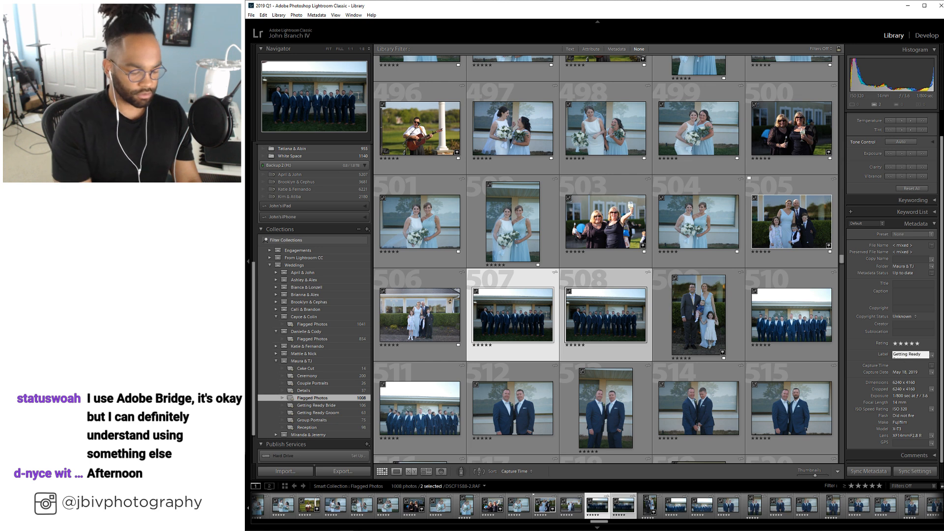
{"action": "type", "text": "Group Portraits"}
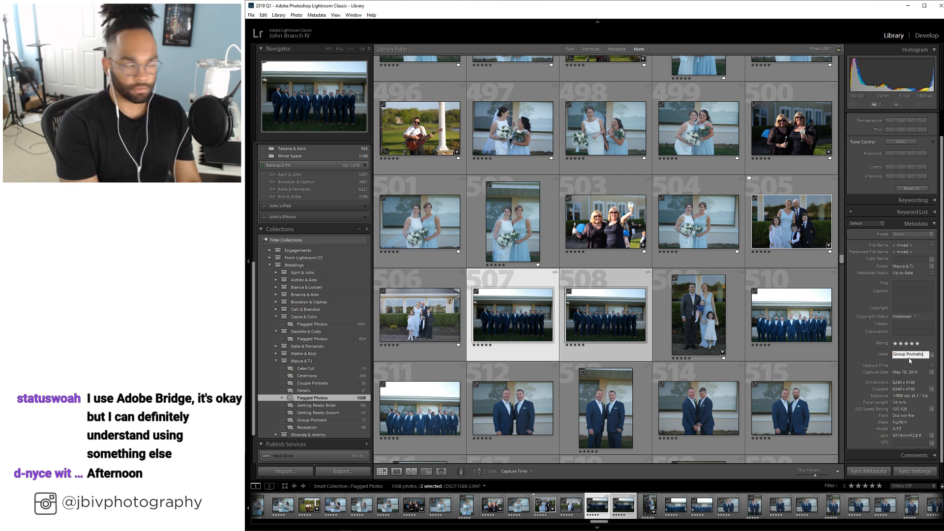
{"action": "key", "text": "Return"}
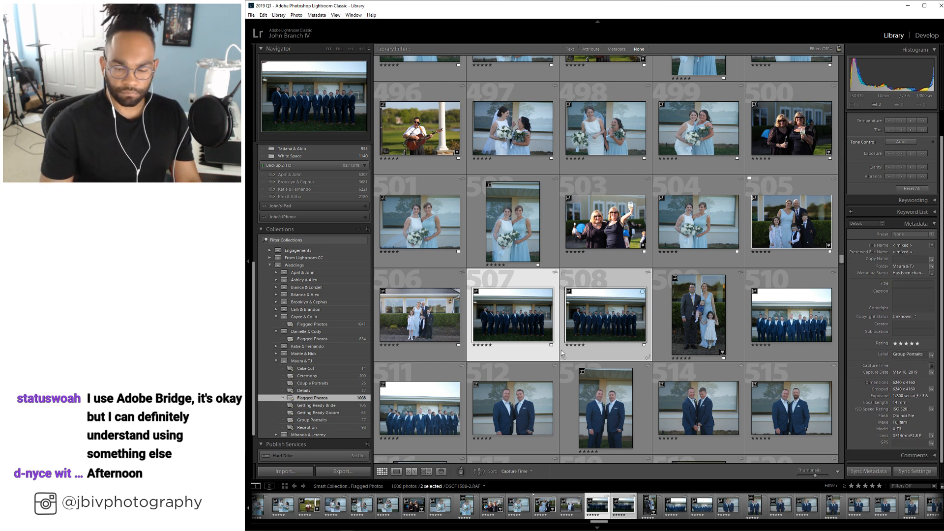
Select the groomsmen photos 510 to 546 in Flagged Photos and label them Group Portraits.
{"action": "scroll", "coordinate": [561, 350], "scroll_direction": "down", "scroll_amount": 2}
{"action": "left_click", "coordinate": [799, 208]}
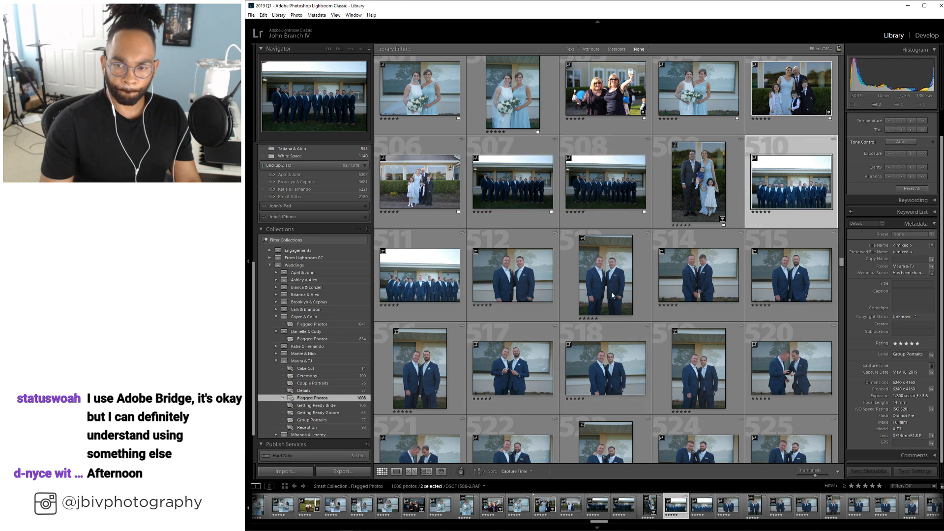
{"action": "scroll", "coordinate": [538, 320], "scroll_direction": "down", "scroll_amount": 6}
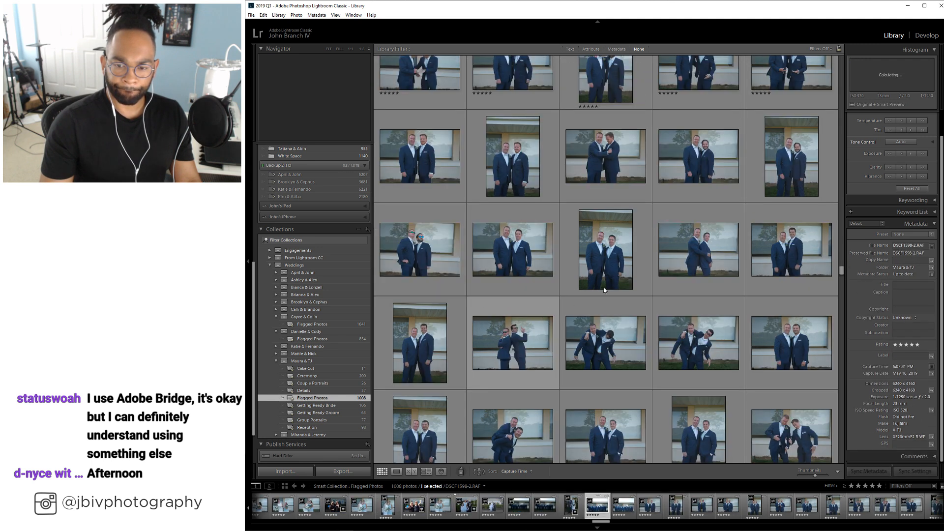
{"action": "scroll", "coordinate": [603, 287], "scroll_direction": "down", "scroll_amount": 2}
{"action": "scroll", "coordinate": [603, 288], "scroll_direction": "down", "scroll_amount": 2}
{"action": "left_click", "coordinate": [452, 284], "text": "shift"}
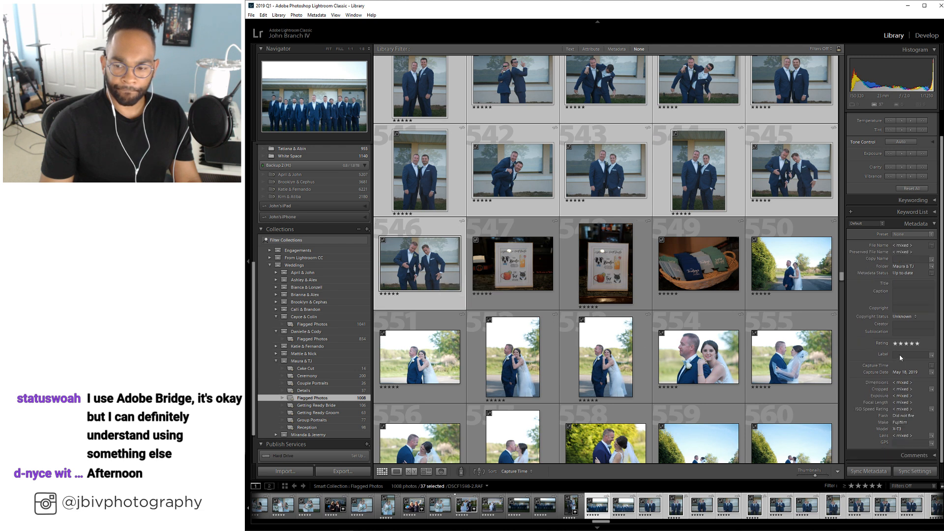
{"action": "type", "text": "Group Portraits"}
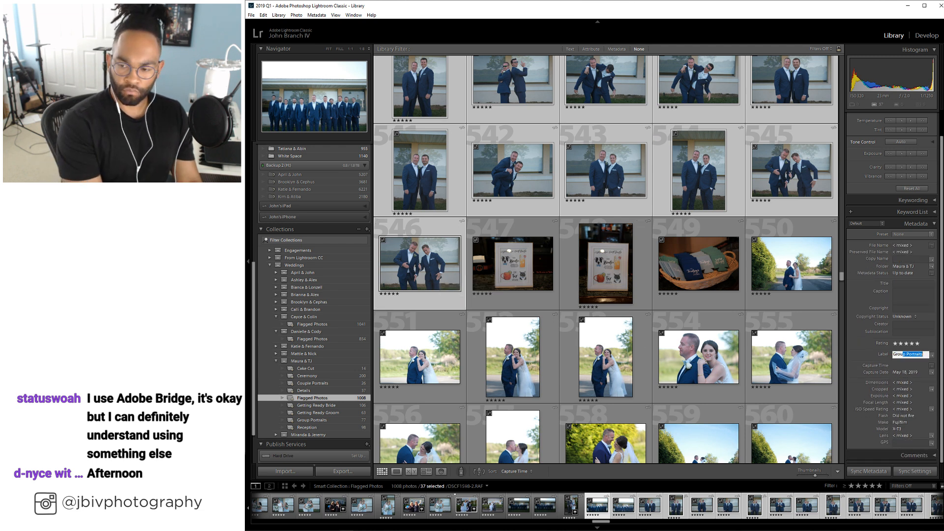
{"action": "key", "text": "Return"}
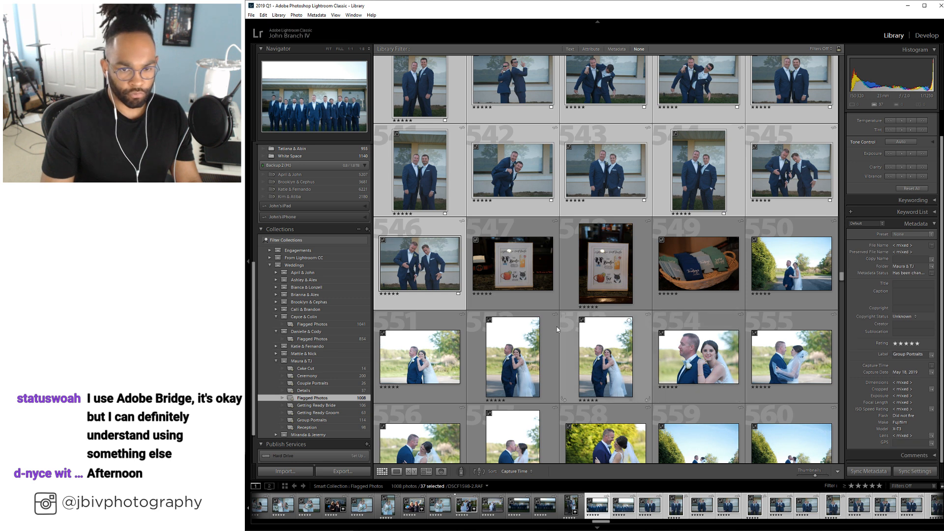
Label the cocktail sign and basket photos 547 to 549 Details, and view photo 547 enlarged before returning to the grid.
{"action": "left_click", "coordinate": [517, 279]}
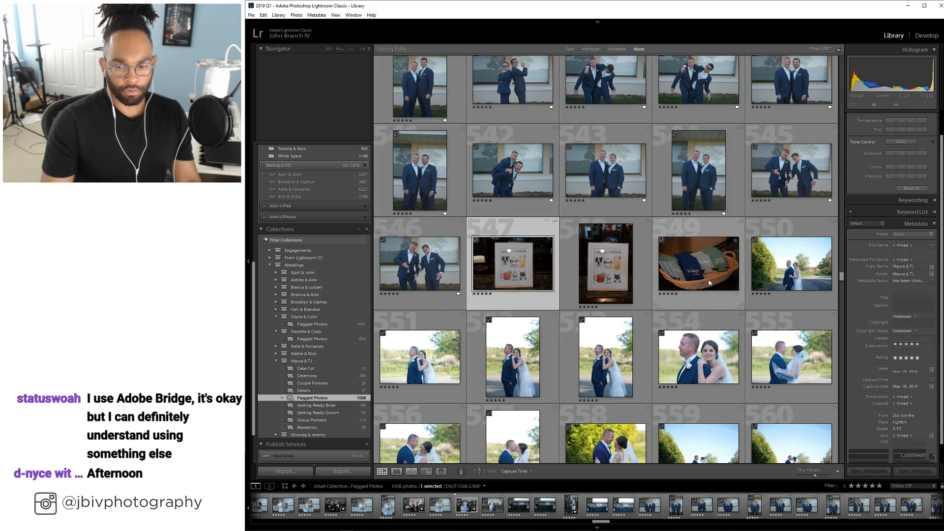
{"action": "left_click", "coordinate": [713, 294], "text": "shift"}
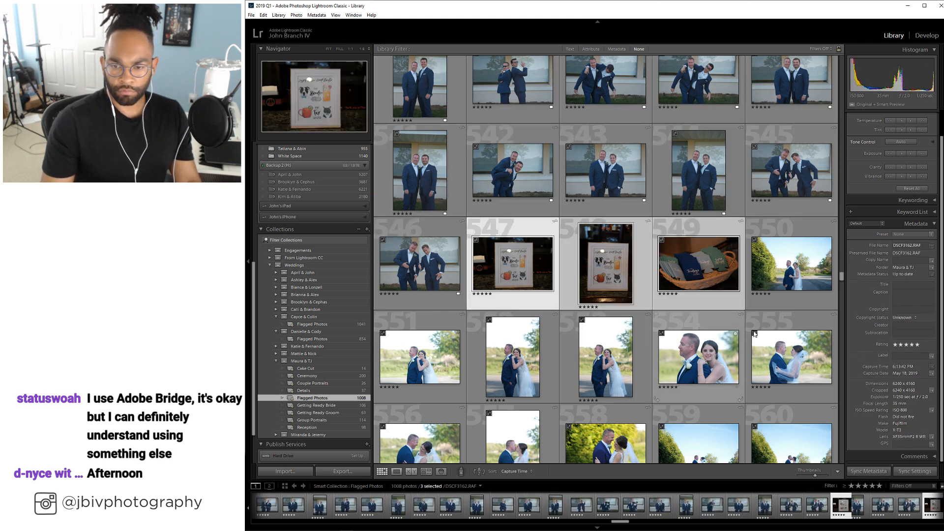
{"action": "left_click", "coordinate": [911, 354]}
{"action": "type", "text": "Deta"}
{"action": "key", "text": "Return"}
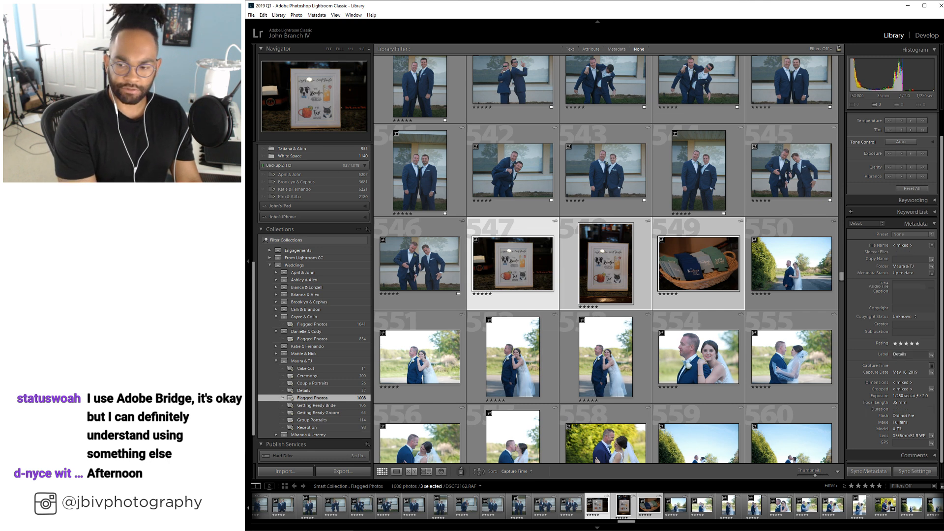
{"action": "key", "text": "e"}
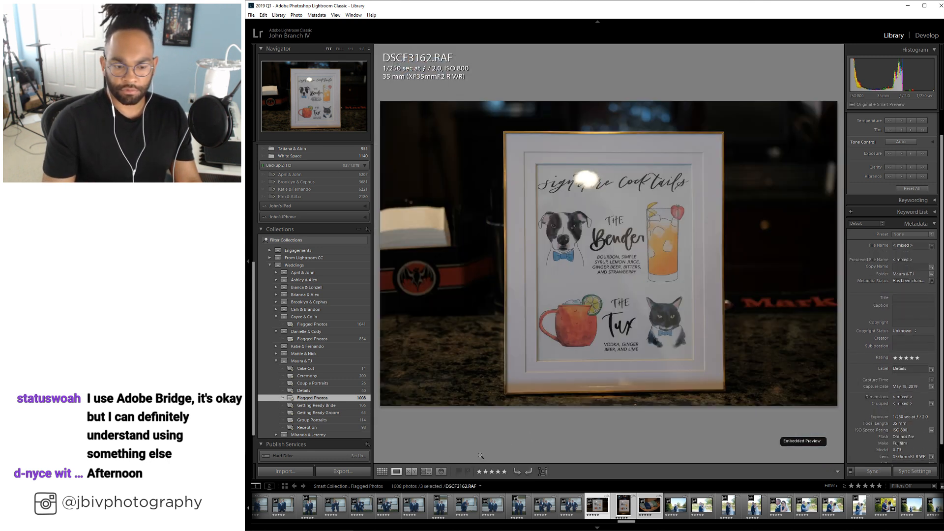
{"action": "left_click", "coordinate": [381, 473]}
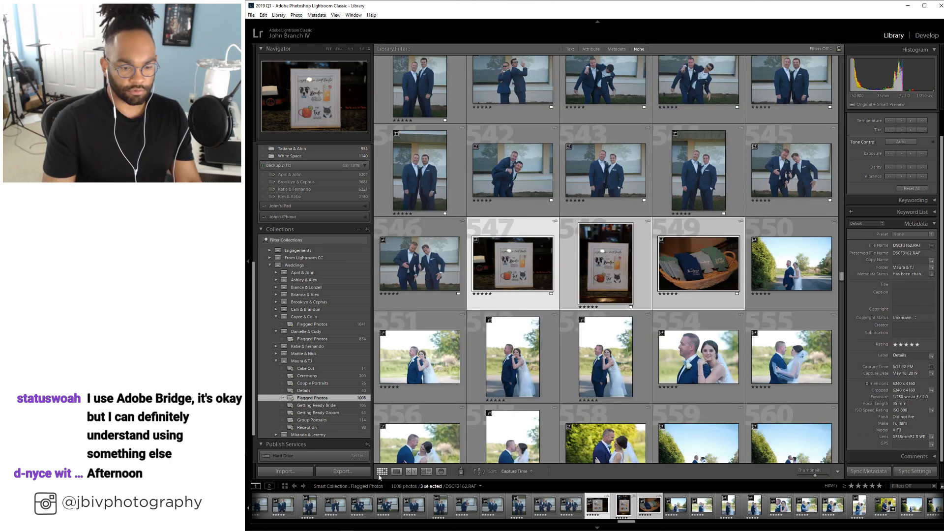
Select photos 550 to 626 in Flagged Photos and label them Couple Portraits.
{"action": "left_click", "coordinate": [803, 274]}
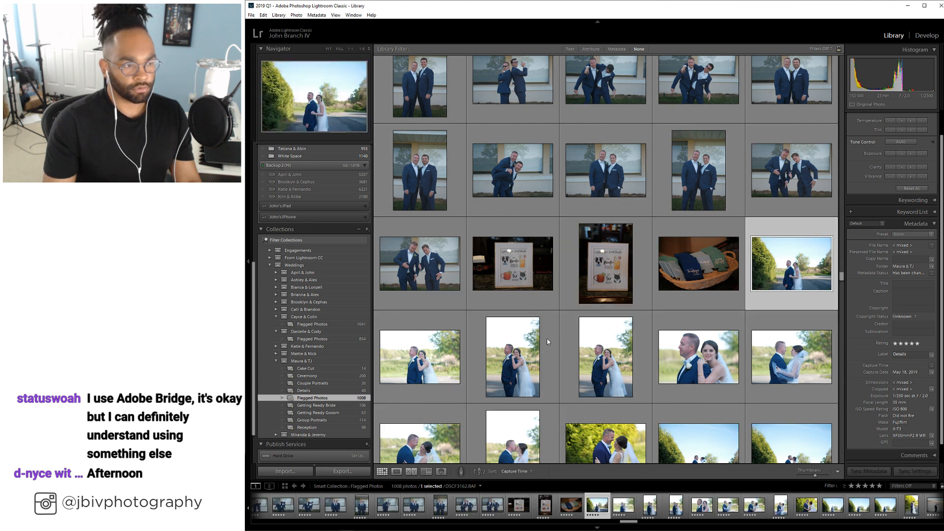
{"action": "scroll", "coordinate": [545, 338], "scroll_direction": "down", "scroll_amount": 3}
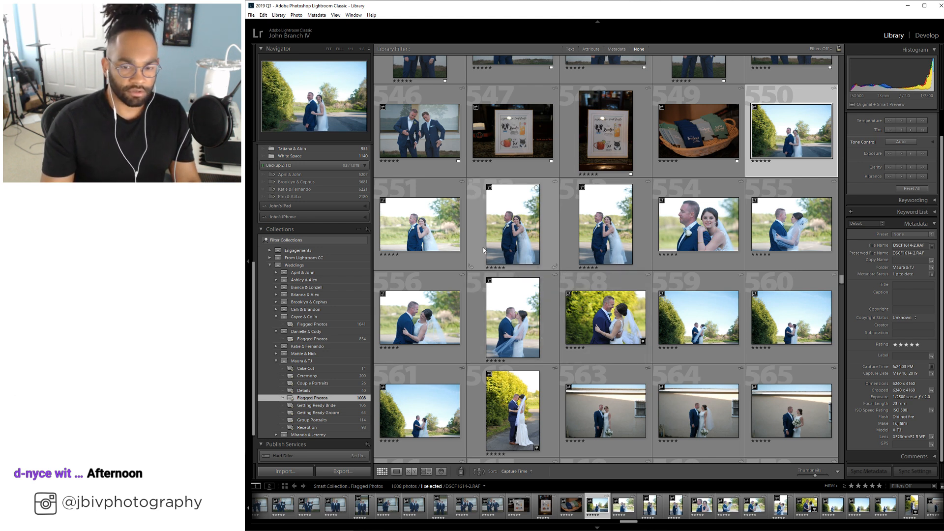
{"action": "scroll", "coordinate": [609, 220], "scroll_direction": "down", "scroll_amount": 10}
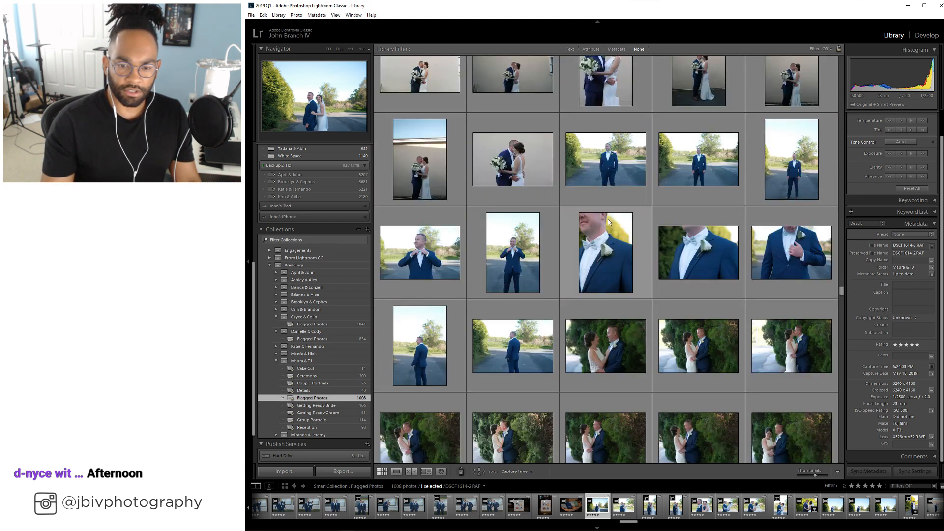
{"action": "scroll", "coordinate": [609, 220], "scroll_direction": "down", "scroll_amount": 6}
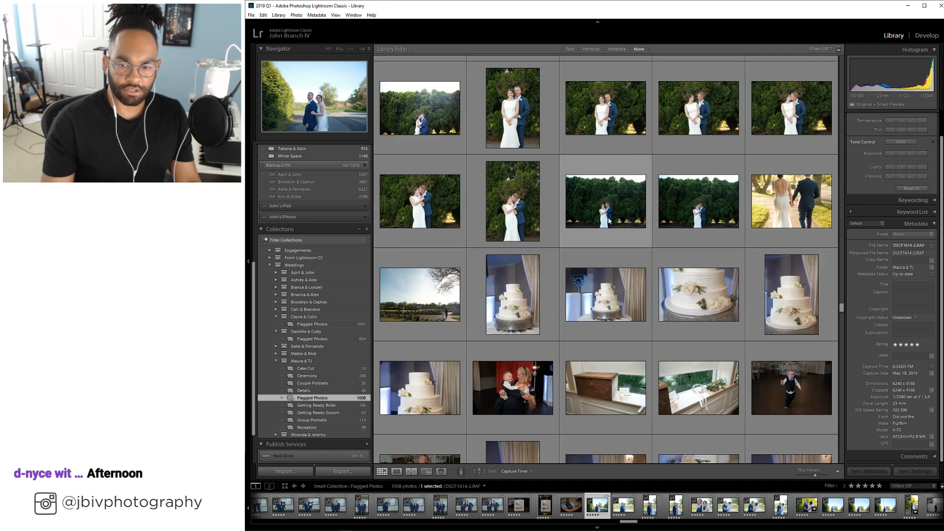
{"action": "left_click", "coordinate": [434, 304], "text": "shift"}
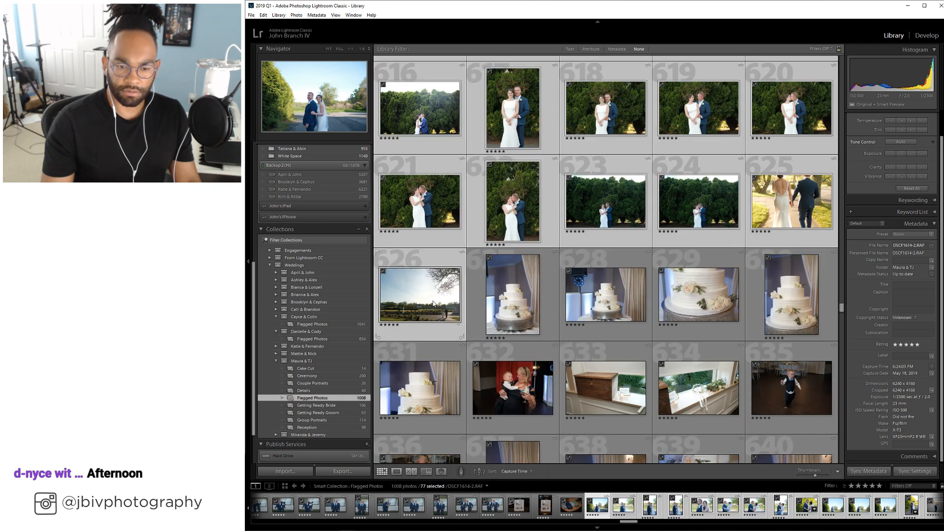
{"action": "left_click", "coordinate": [904, 355]}
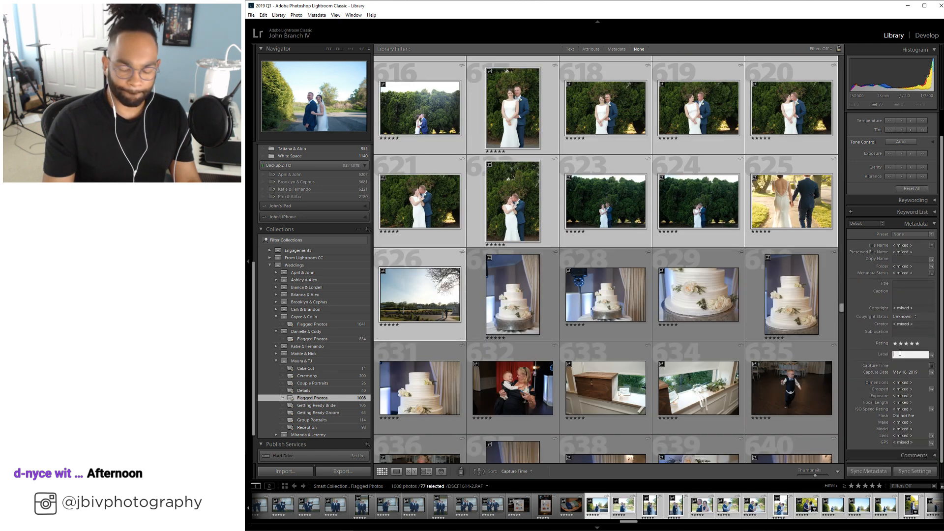
{"action": "type", "text": "Couple Portraits"}
{"action": "key", "text": "Return"}
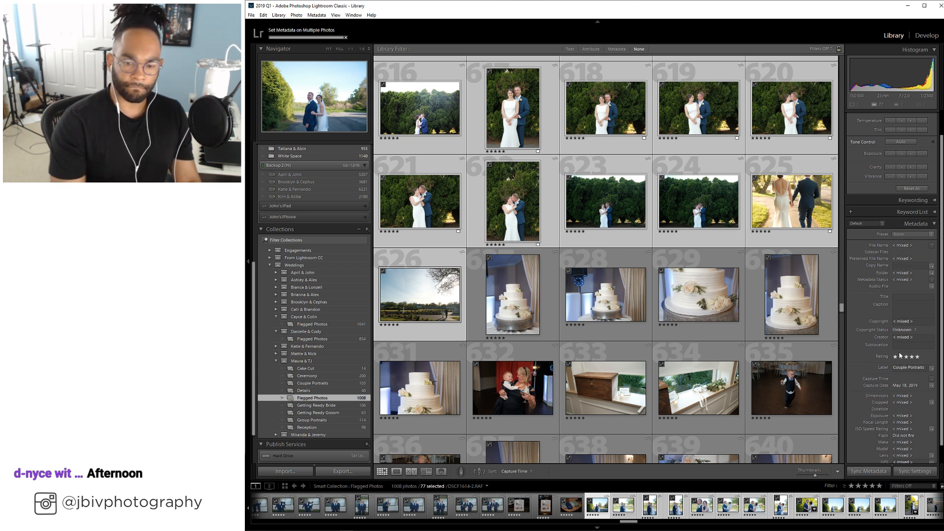
Select photos 627 to 644, starting with the wedding cake shots, and label them Details.
{"action": "scroll", "coordinate": [674, 317], "scroll_direction": "down", "scroll_amount": 3}
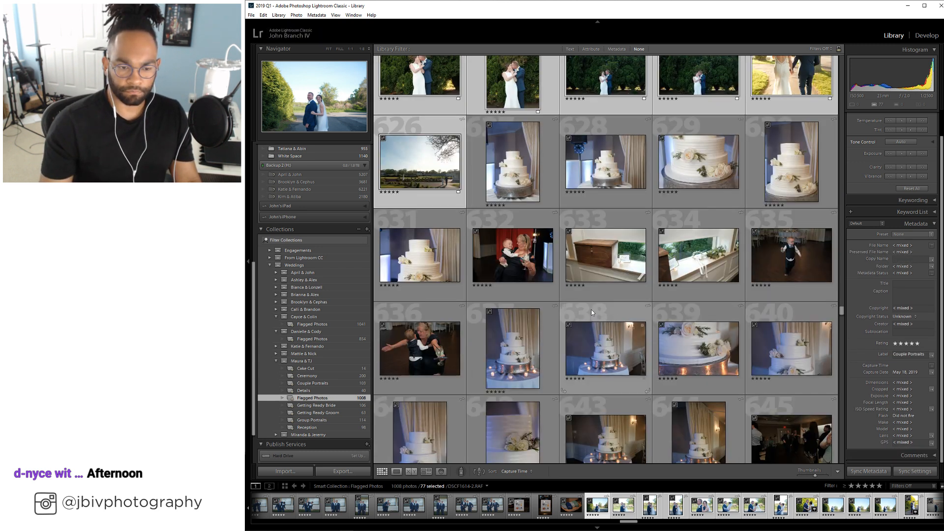
{"action": "left_click", "coordinate": [511, 188]}
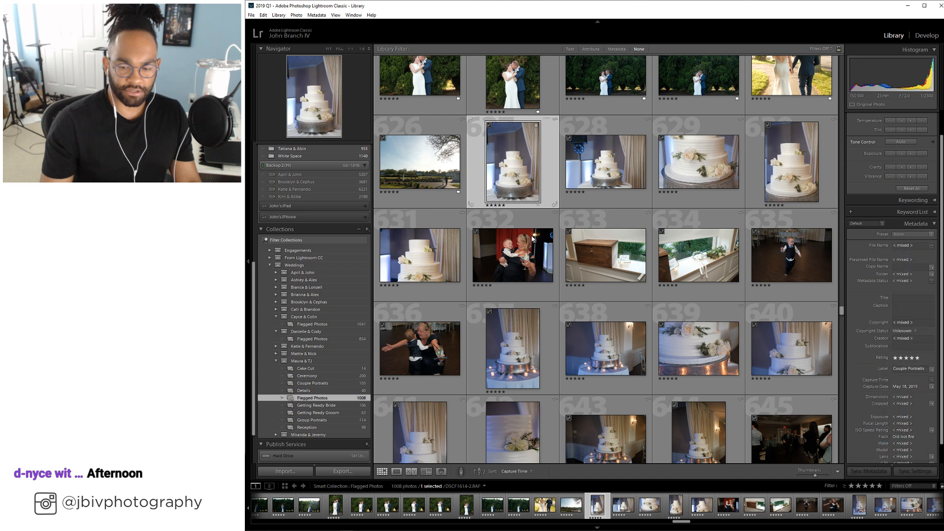
{"action": "scroll", "coordinate": [532, 239], "scroll_direction": "down", "scroll_amount": 5}
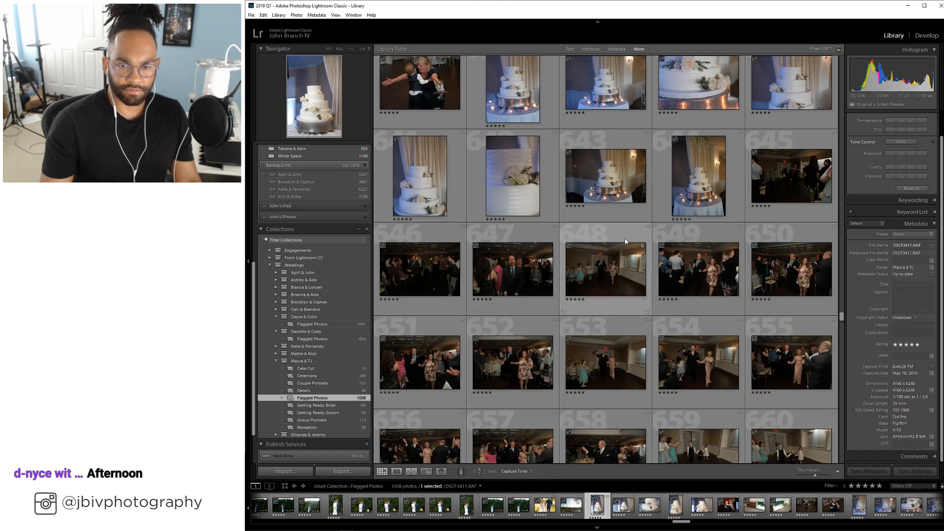
{"action": "left_click", "coordinate": [692, 186], "text": "shift"}
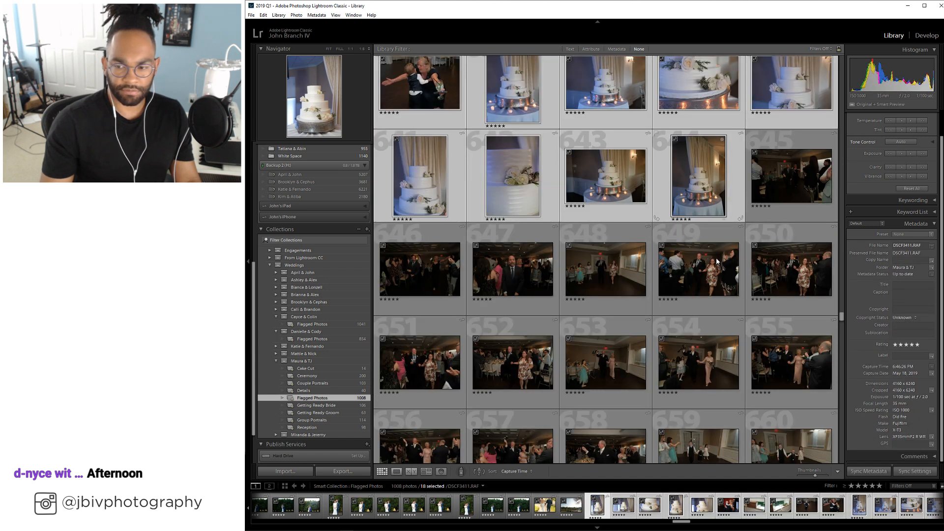
{"action": "left_click", "coordinate": [899, 355]}
{"action": "type", "text": "Details"}
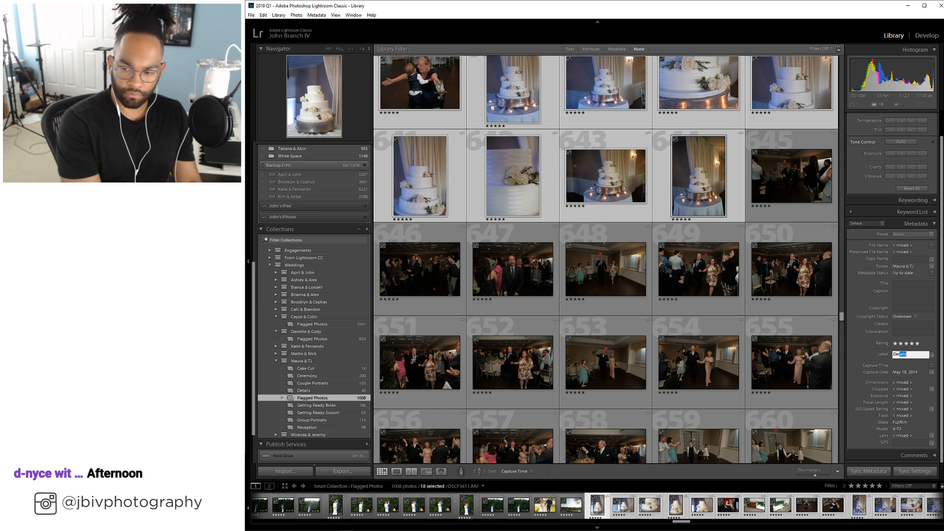
{"action": "key", "text": "Return"}
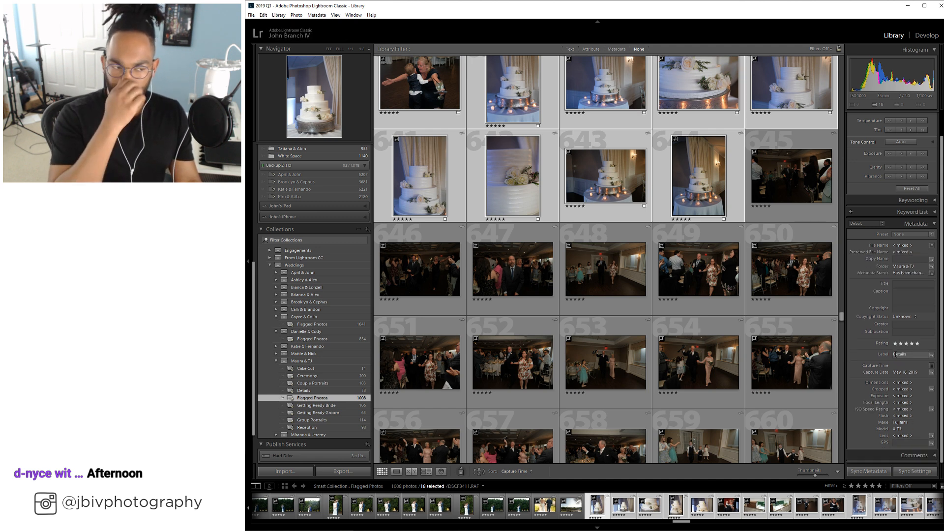
Select photos 645 to 766 in Flagged Photos, covering the reception entrances and first dance, and label them Intros + Dances.
{"action": "left_click", "coordinate": [792, 191]}
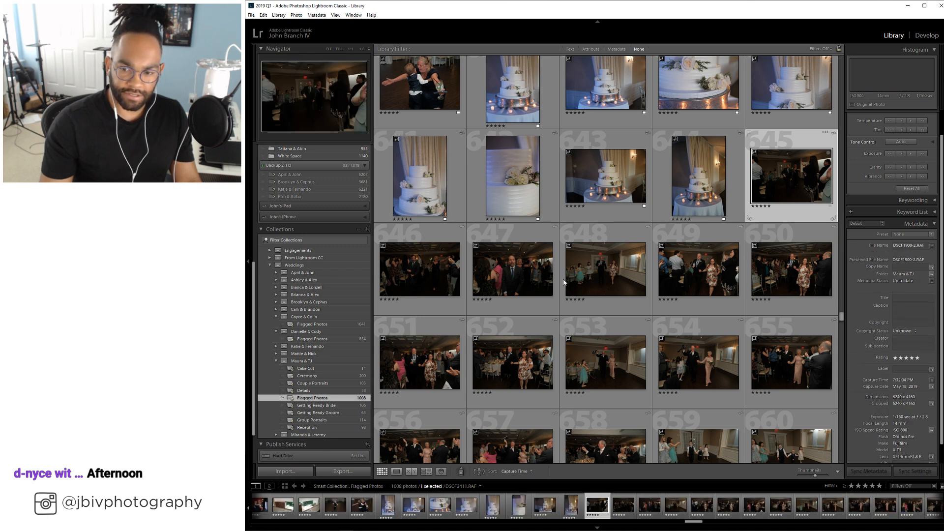
{"action": "scroll", "coordinate": [564, 282], "scroll_direction": "down", "scroll_amount": 6}
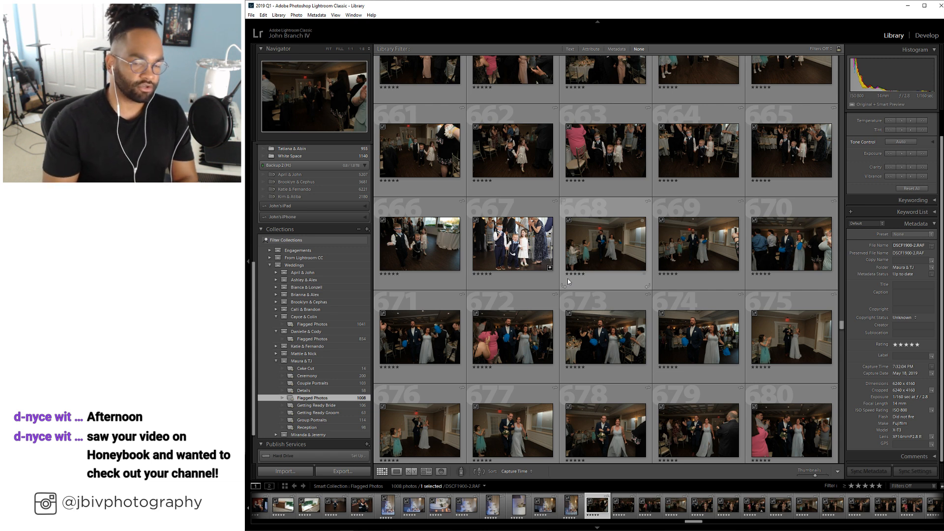
{"action": "scroll", "coordinate": [567, 278], "scroll_direction": "up", "scroll_amount": 5}
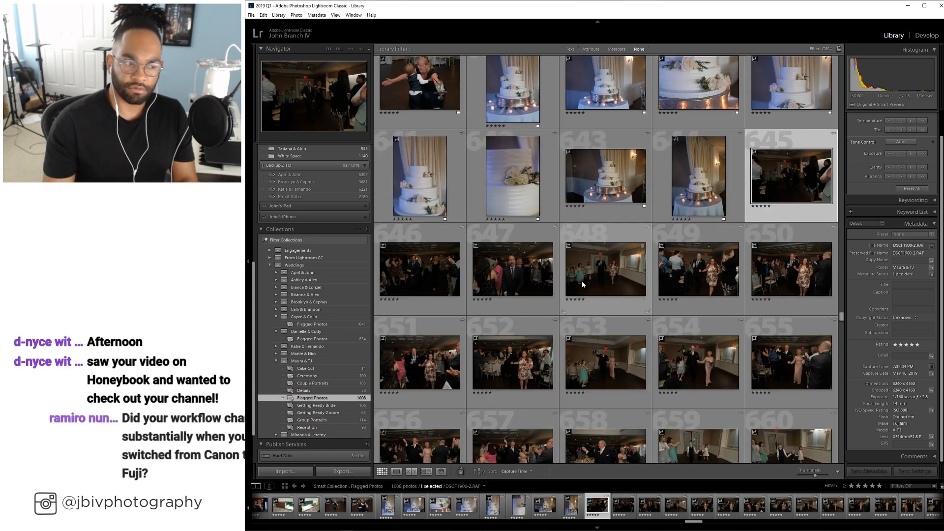
{"action": "scroll", "coordinate": [590, 288], "scroll_direction": "down", "scroll_amount": 2}
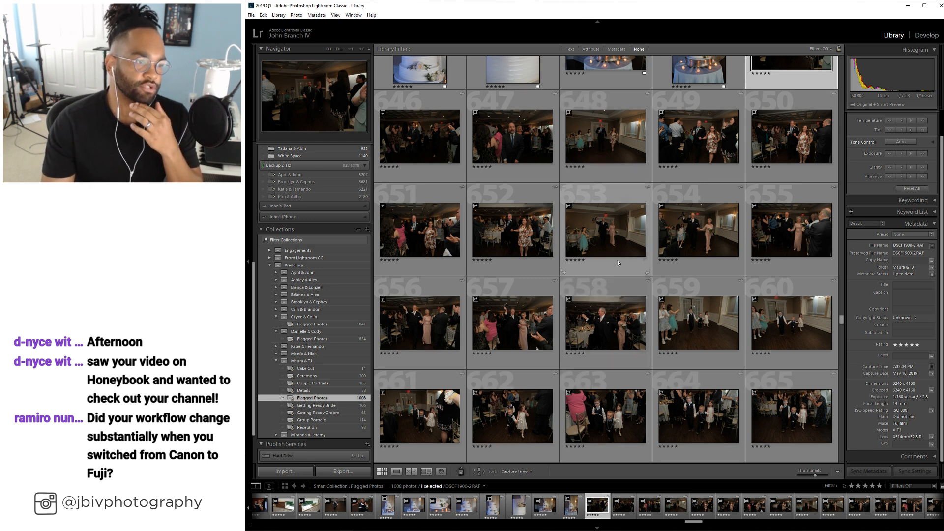
{"action": "scroll", "coordinate": [605, 230], "scroll_direction": "down", "scroll_amount": 6}
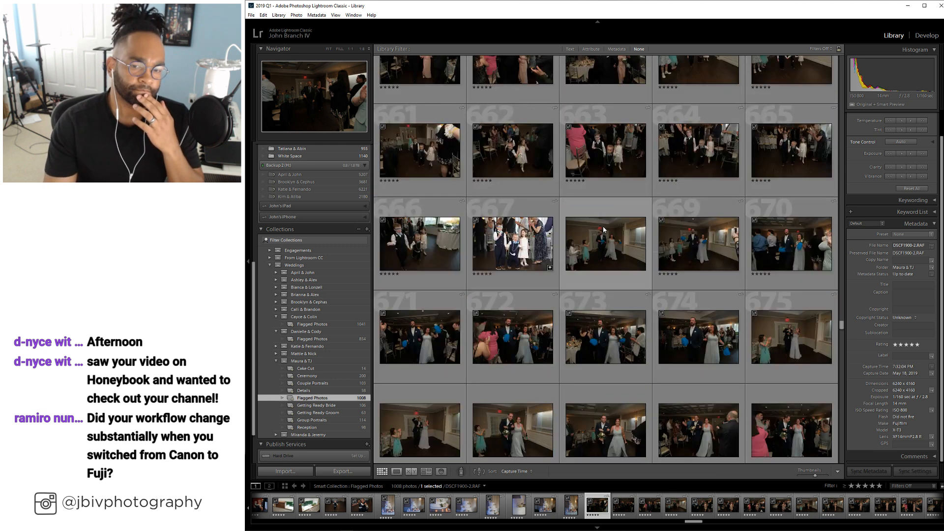
{"action": "scroll", "coordinate": [605, 228], "scroll_direction": "down", "scroll_amount": 10}
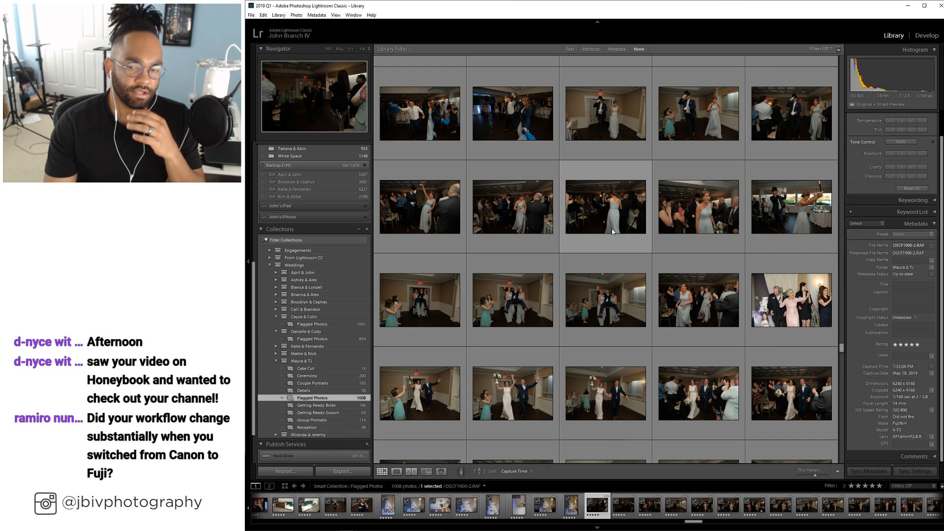
{"action": "scroll", "coordinate": [613, 233], "scroll_direction": "down", "scroll_amount": 4}
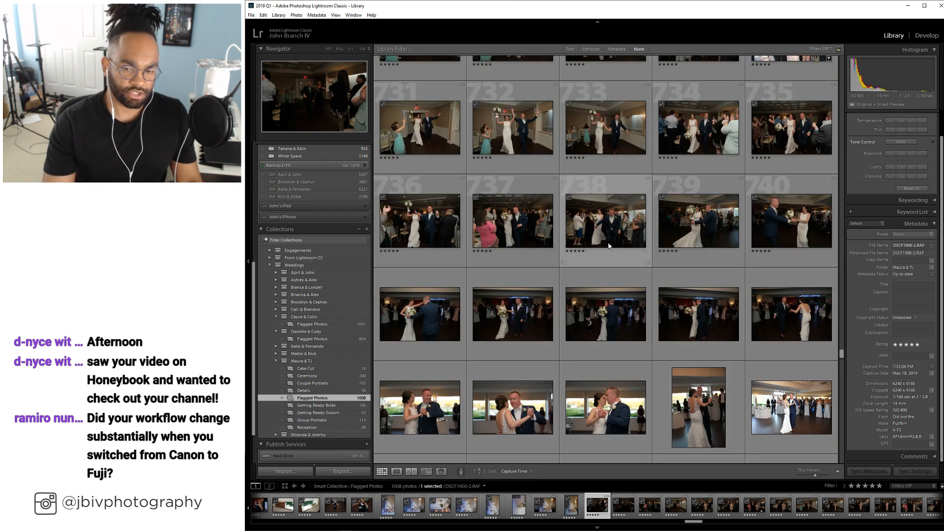
{"action": "scroll", "coordinate": [592, 271], "scroll_direction": "down", "scroll_amount": 3}
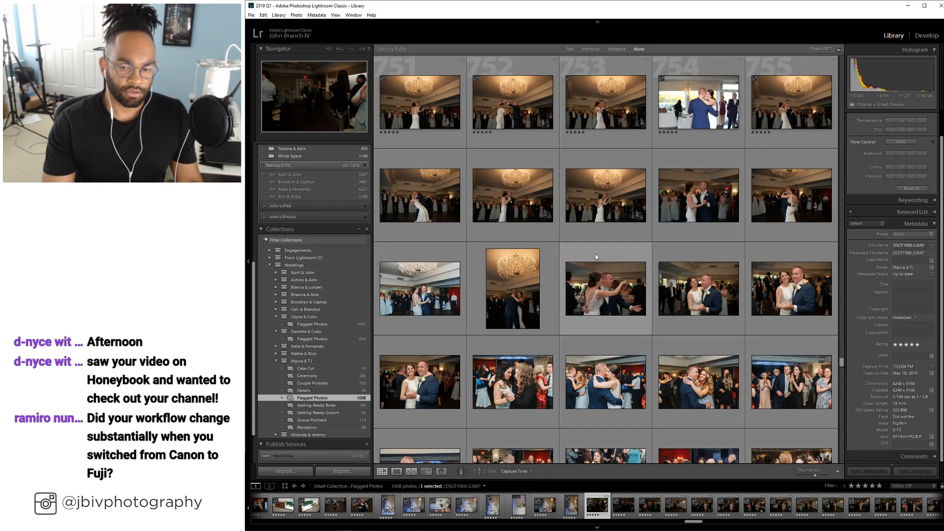
{"action": "left_click", "coordinate": [446, 380], "text": "shift"}
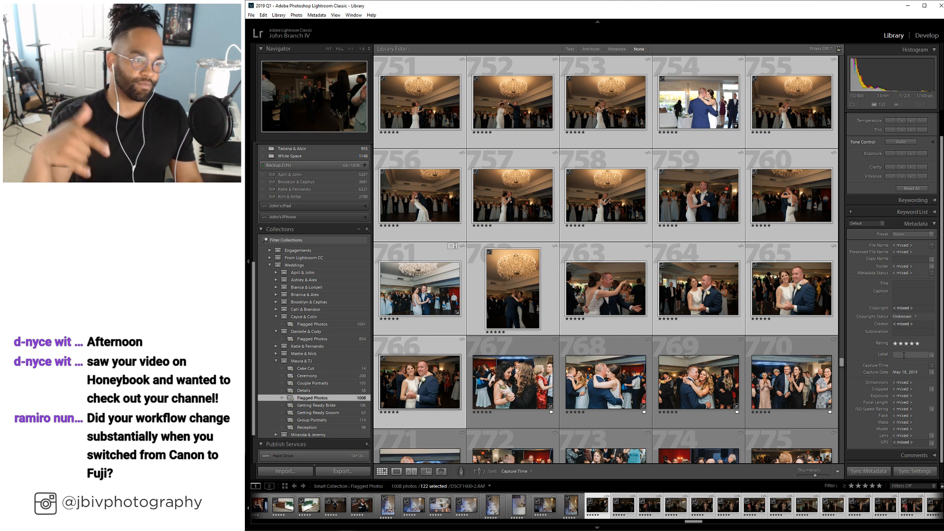
{"action": "left_click", "coordinate": [904, 355]}
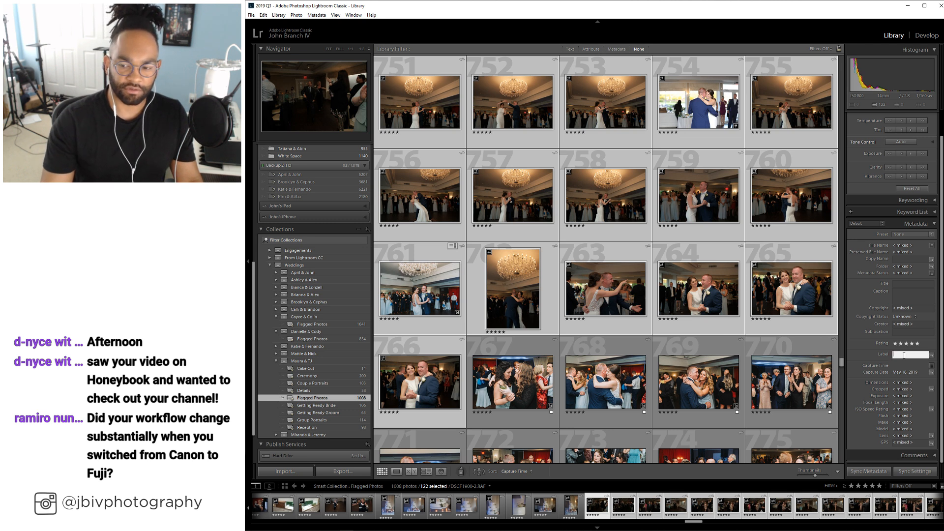
{"action": "type", "text": "Intros + Dances"}
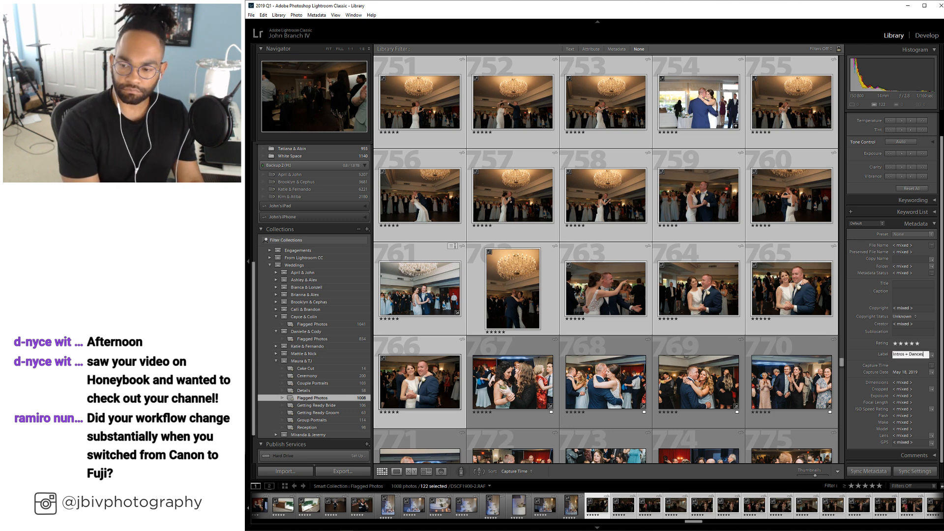
{"action": "key", "text": "Return"}
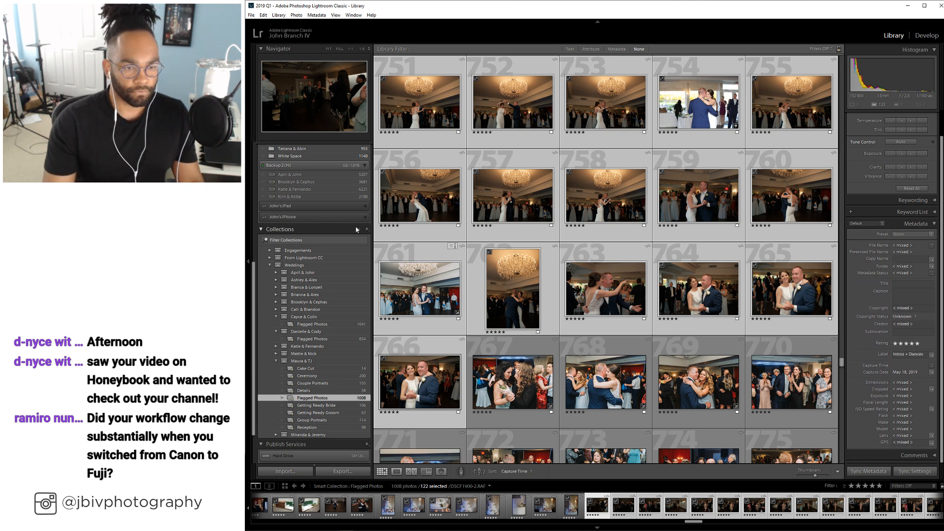
Create a smart collection named Intros + Dances in the wedding's collection set, with the label text rule set to Intros + Dances.
{"action": "left_click", "coordinate": [367, 229]}
{"action": "left_click", "coordinate": [394, 242]}
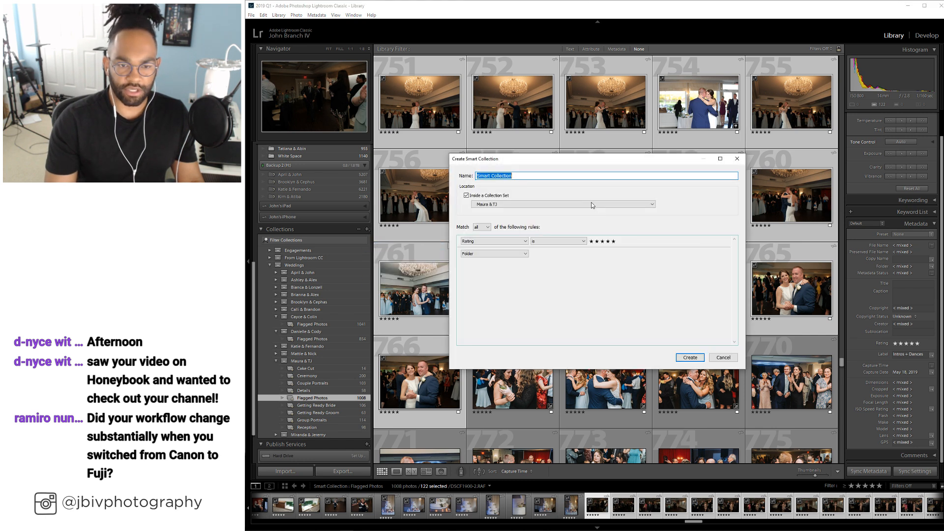
{"action": "type", "text": "Intros + Dances"}
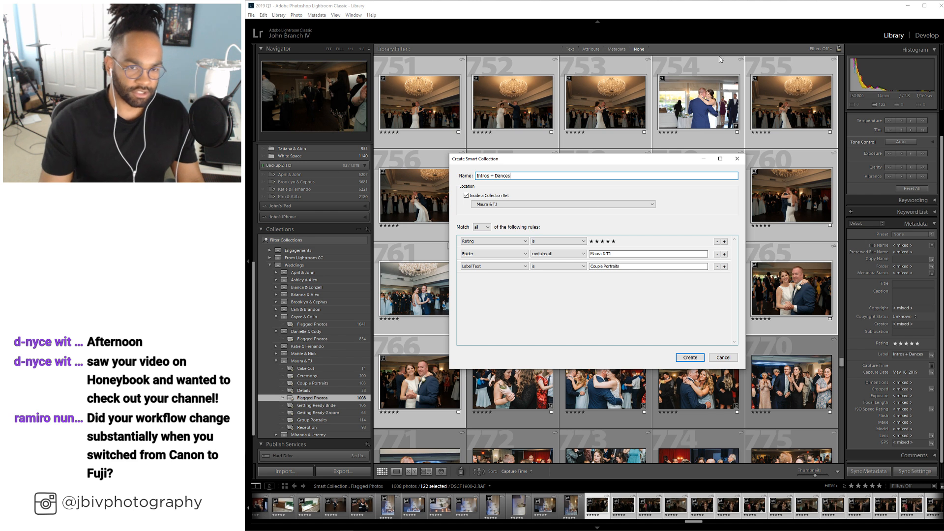
{"action": "left_click_drag", "start_coordinate": [590, 266], "coordinate": [633, 269]}
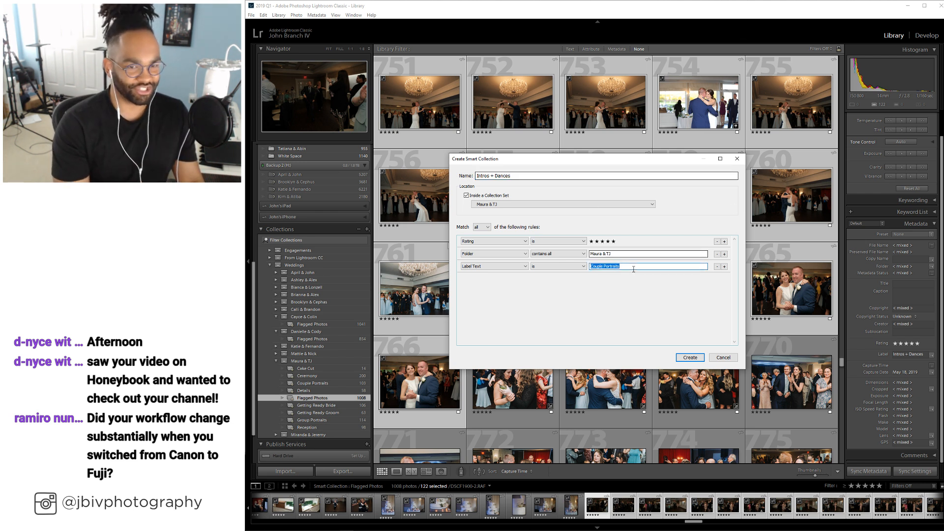
{"action": "type", "text": "Intros + Dances"}
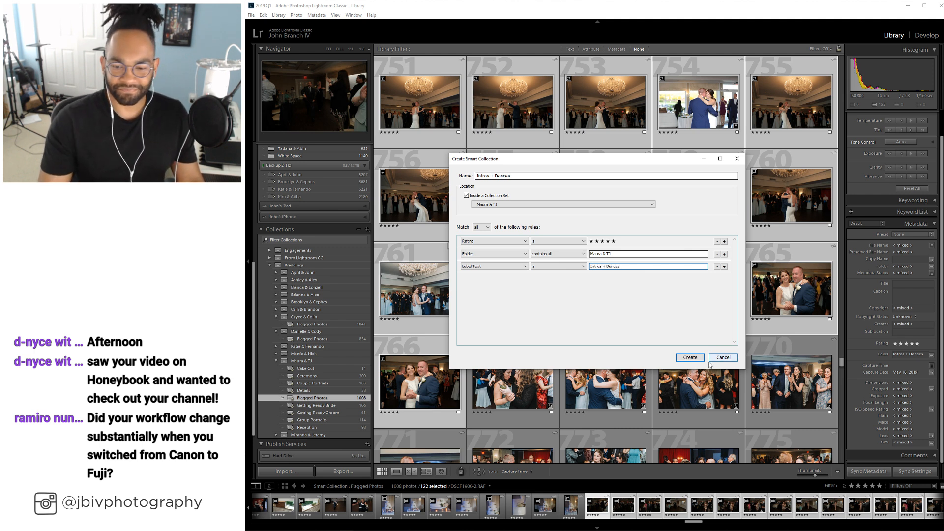
{"action": "left_click", "coordinate": [690, 357]}
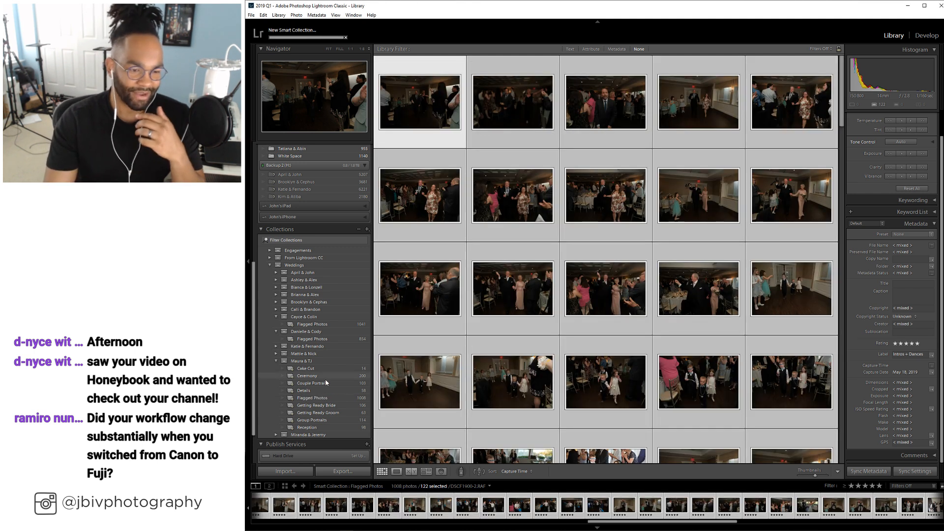
Return to Flagged Photos and set the rating of photo 797, the couple at the table with a young girl, to 0 stars.
{"action": "left_click", "coordinate": [340, 397]}
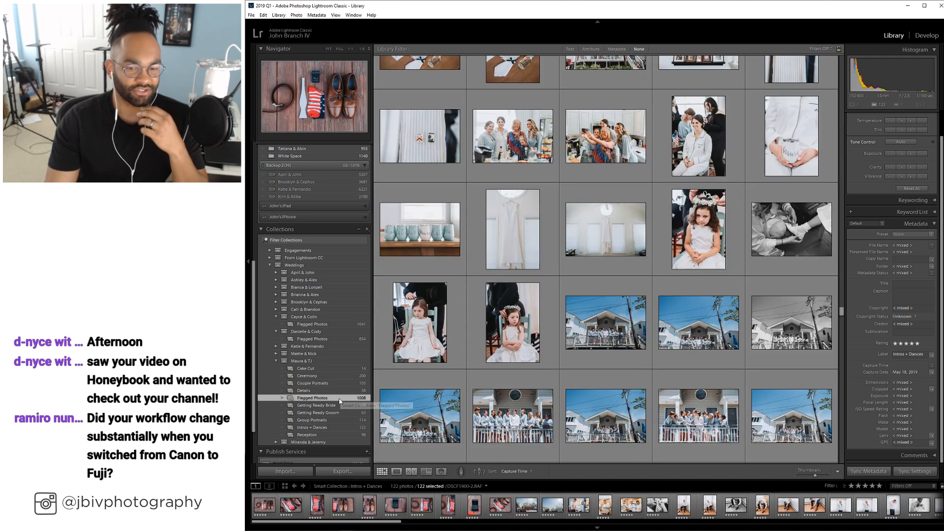
{"action": "scroll", "coordinate": [586, 406], "scroll_direction": "down", "scroll_amount": 3}
{"action": "scroll", "coordinate": [586, 406], "scroll_direction": "down", "scroll_amount": 10}
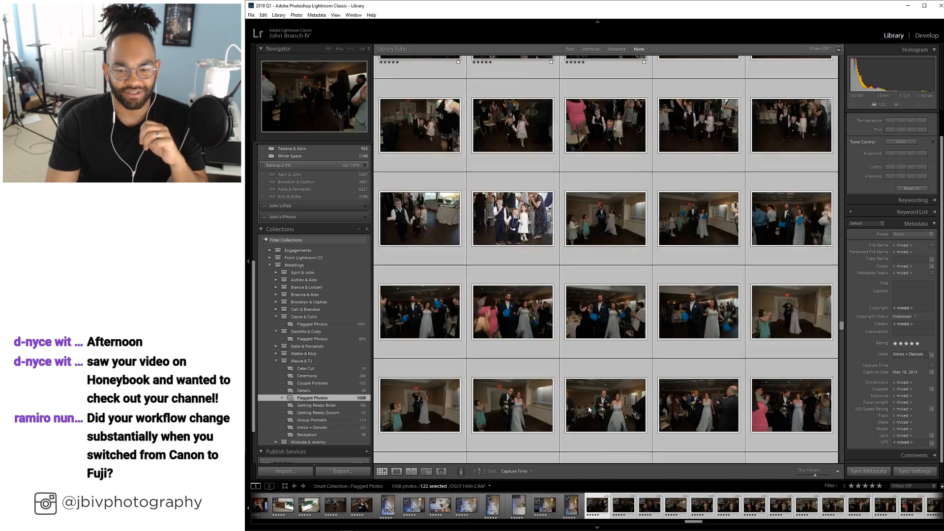
{"action": "scroll", "coordinate": [596, 427], "scroll_direction": "down", "scroll_amount": 10}
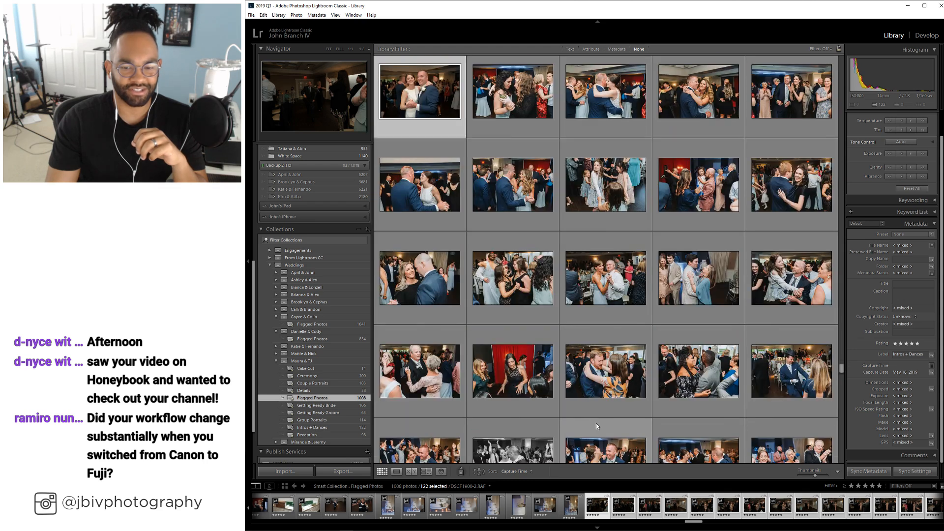
{"action": "scroll", "coordinate": [596, 433], "scroll_direction": "down", "scroll_amount": 3}
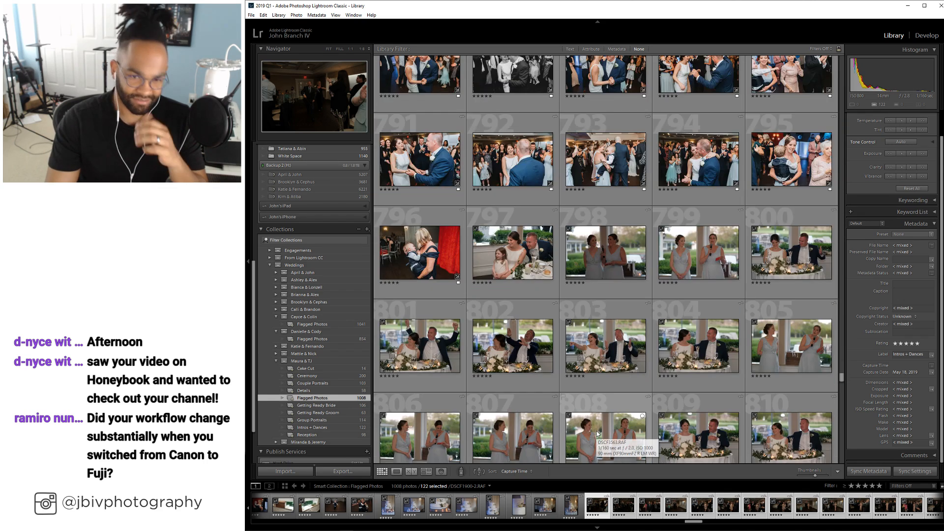
{"action": "left_click", "coordinate": [521, 259]}
{"action": "key", "text": "0"}
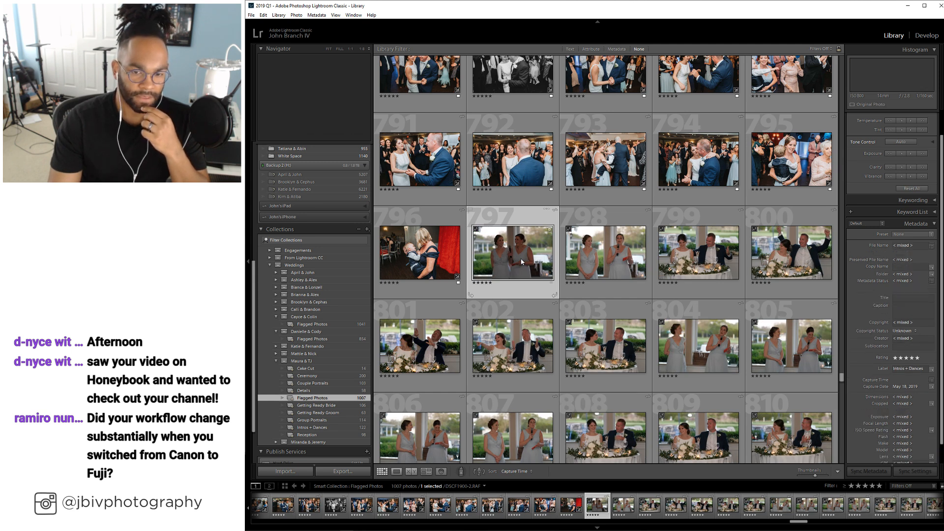
Select the toast photos 797 to 831 in Flagged Photos and label them Speeches.
{"action": "scroll", "coordinate": [521, 259], "scroll_direction": "down", "scroll_amount": 5}
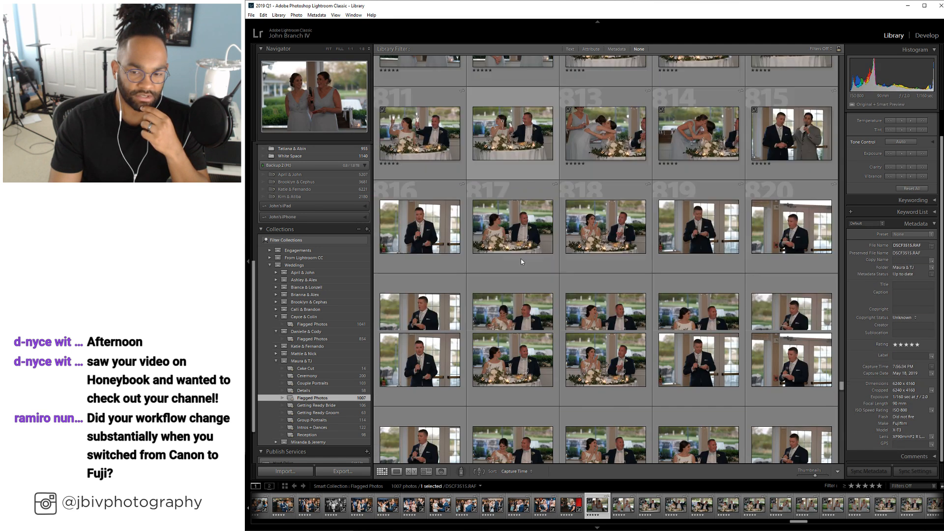
{"action": "scroll", "coordinate": [520, 259], "scroll_direction": "down", "scroll_amount": 2}
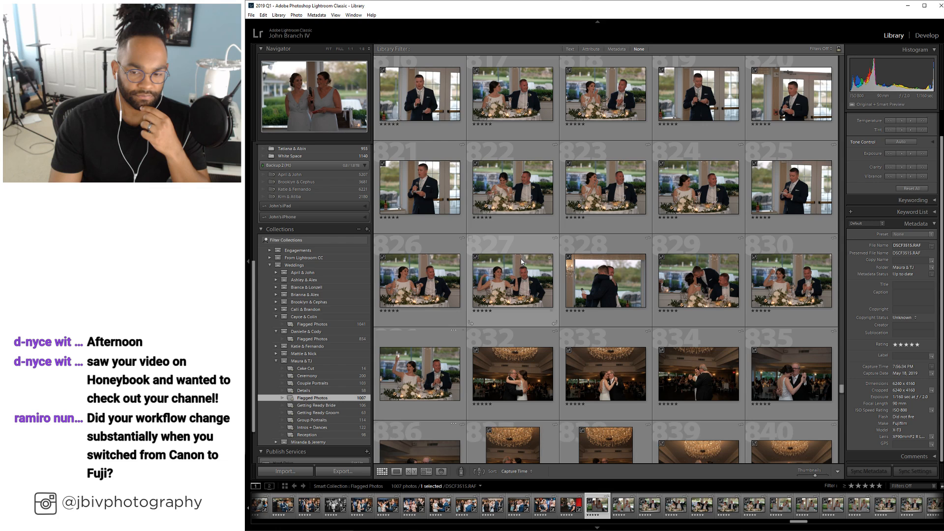
{"action": "left_click", "coordinate": [433, 372], "text": "shift"}
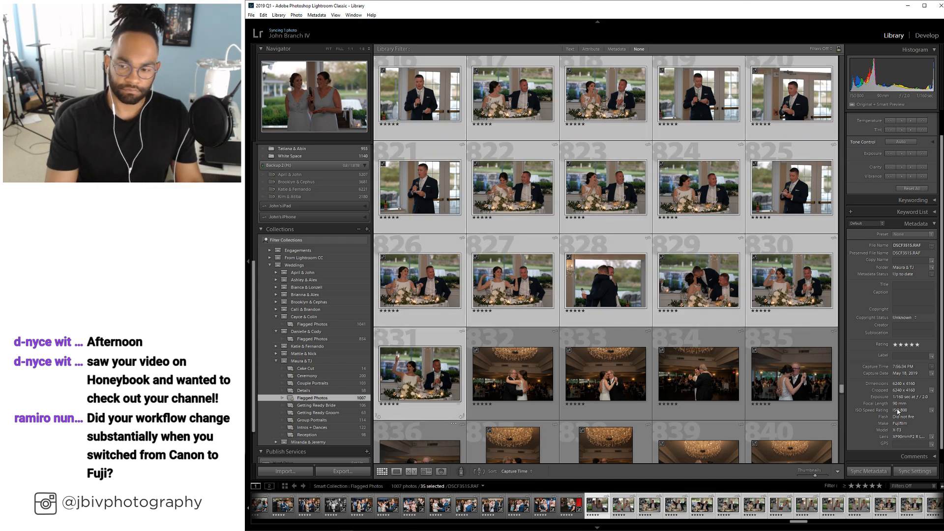
{"action": "left_click", "coordinate": [904, 354]}
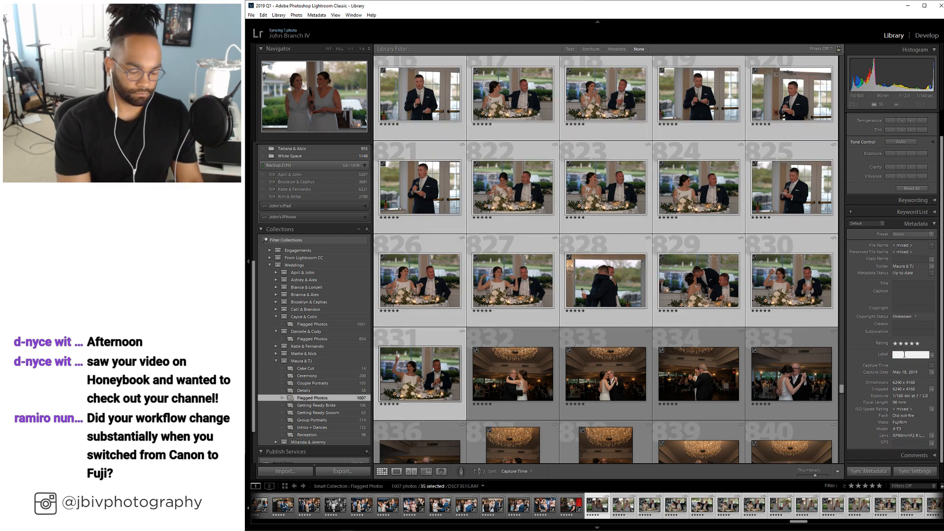
{"action": "type", "text": "Speeches"}
{"action": "key", "text": "Return"}
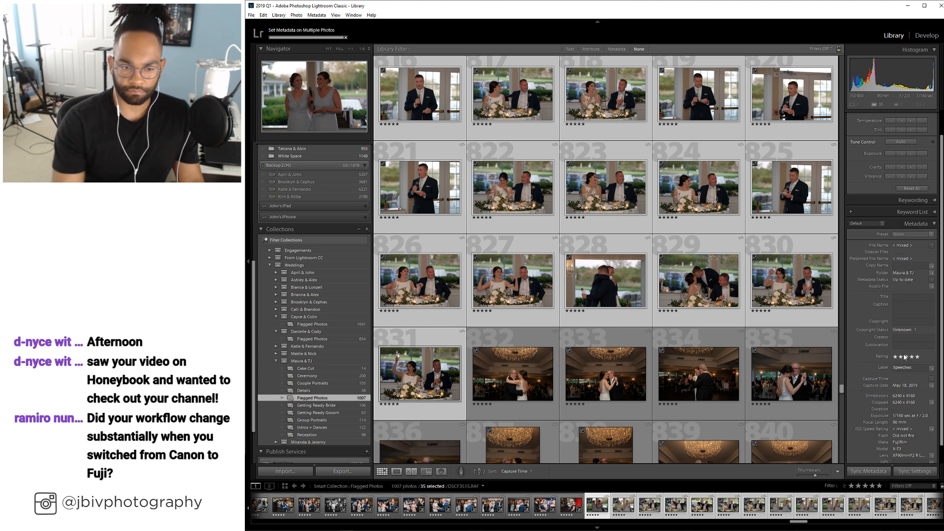
Create a smart collection named Speeches in the wedding's collection set, with the label text rule set to Speeches.
{"action": "left_click", "coordinate": [367, 230]}
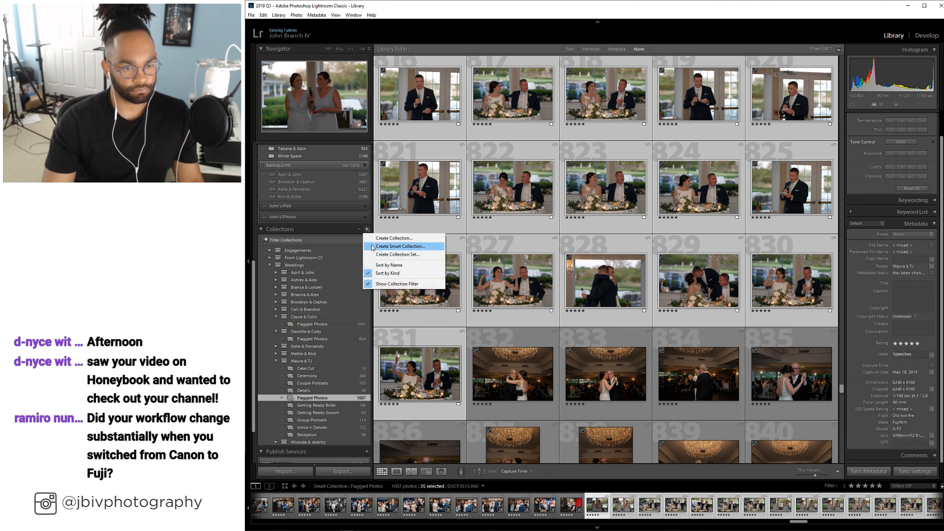
{"action": "left_click", "coordinate": [389, 247]}
{"action": "type", "text": "Speeches"}
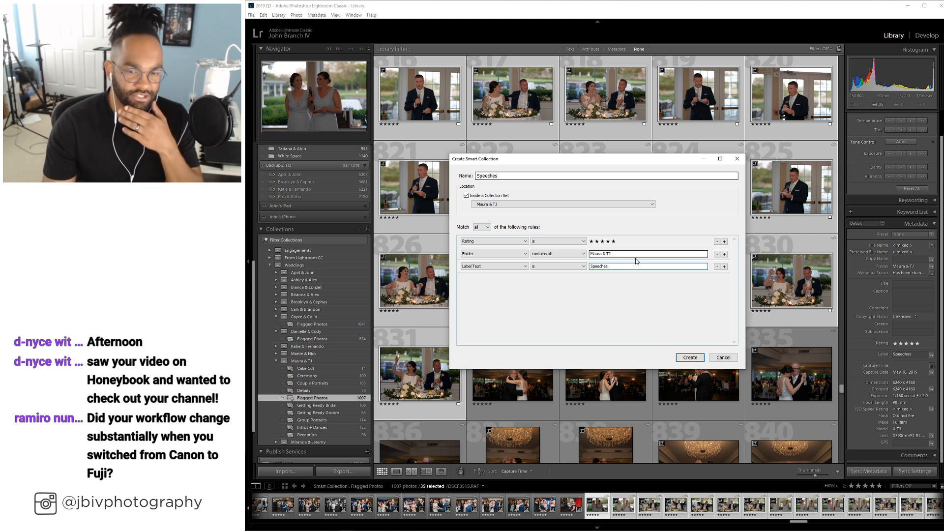
{"action": "left_click", "coordinate": [691, 358]}
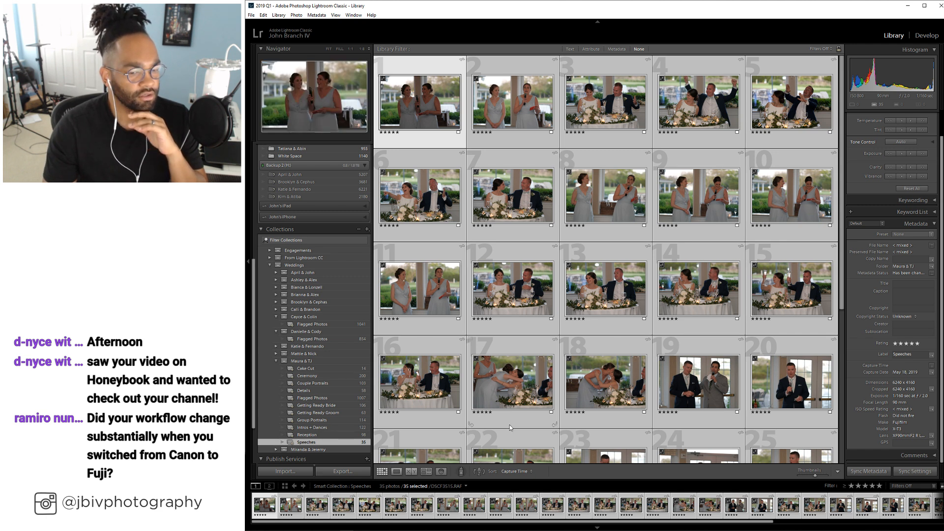
Return to Flagged Photos, select the parent dance photos 832 to 887 and label them Intros + Dances.
{"action": "left_click", "coordinate": [326, 400]}
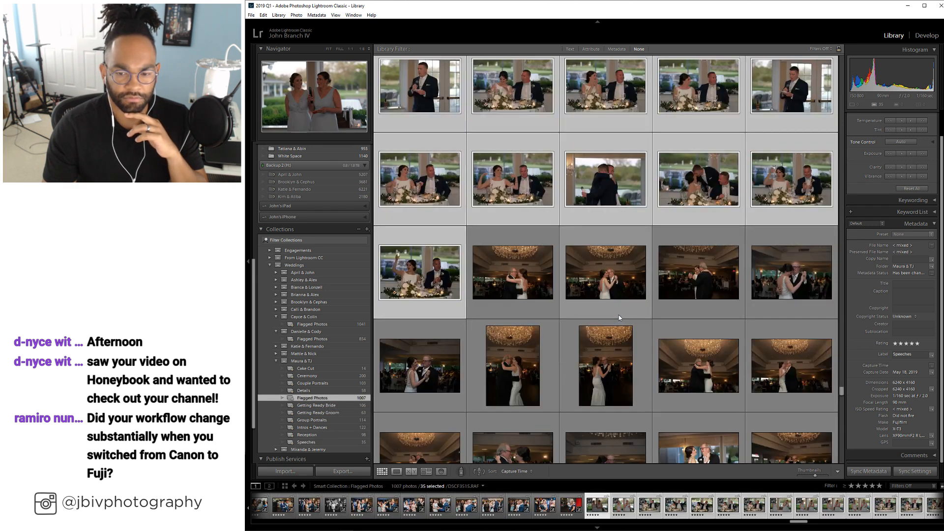
{"action": "scroll", "coordinate": [621, 313], "scroll_direction": "down", "scroll_amount": 3}
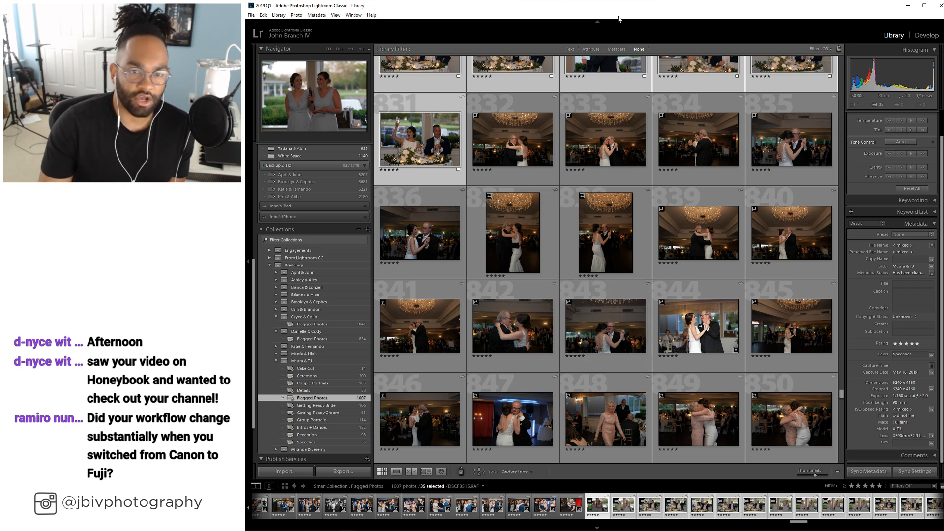
{"action": "left_click", "coordinate": [525, 136]}
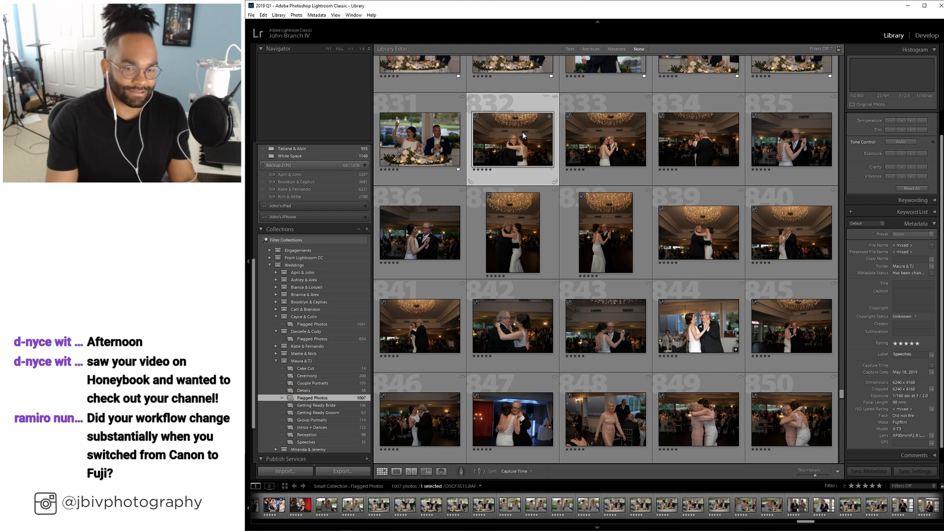
{"action": "scroll", "coordinate": [558, 243], "scroll_direction": "down", "scroll_amount": 5}
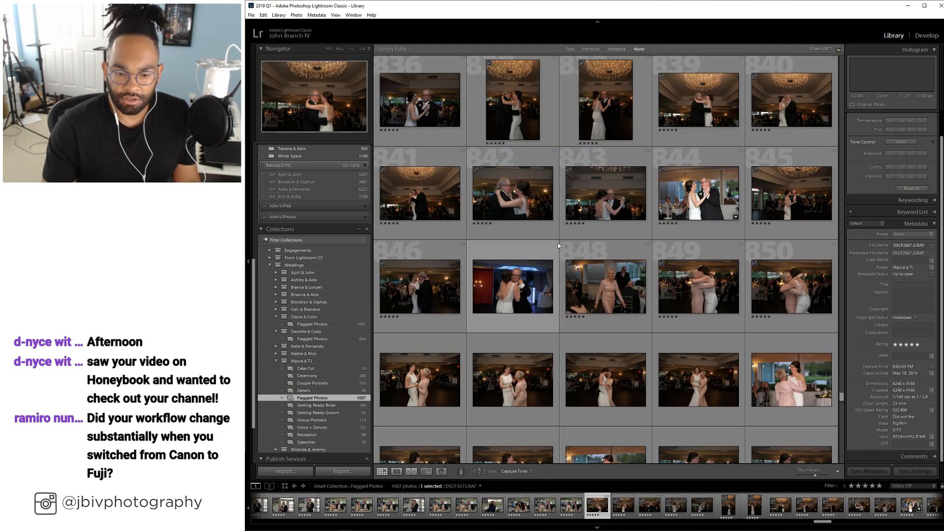
{"action": "scroll", "coordinate": [557, 245], "scroll_direction": "down", "scroll_amount": 10}
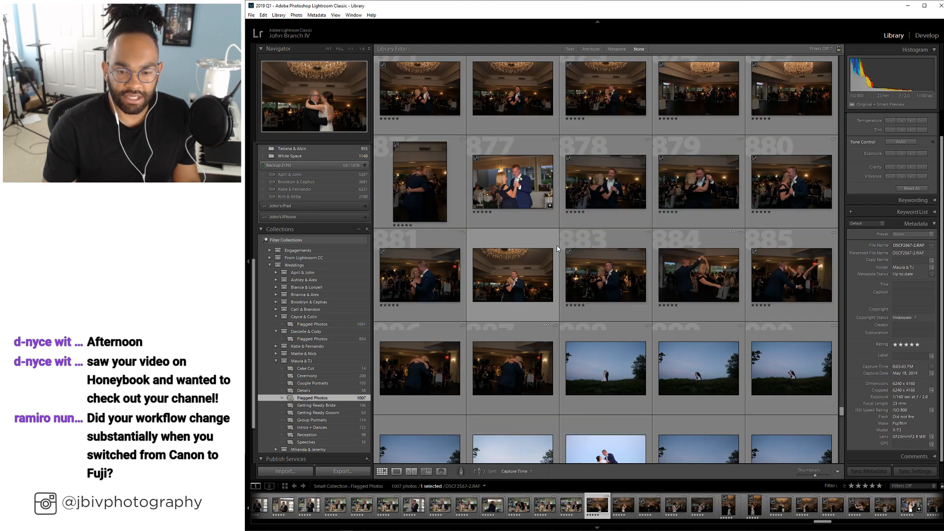
{"action": "scroll", "coordinate": [558, 249], "scroll_direction": "down", "scroll_amount": 2}
{"action": "left_click", "coordinate": [512, 235], "text": "shift"}
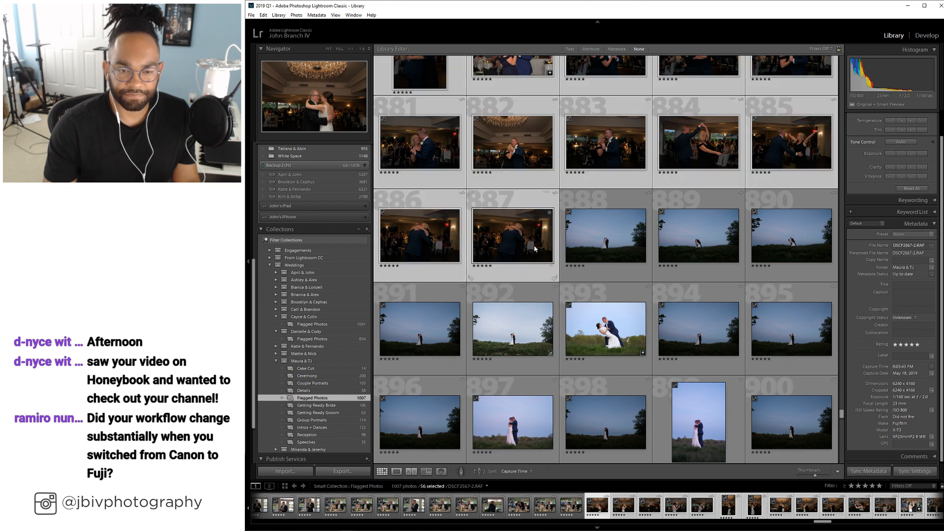
{"action": "left_click", "coordinate": [898, 353]}
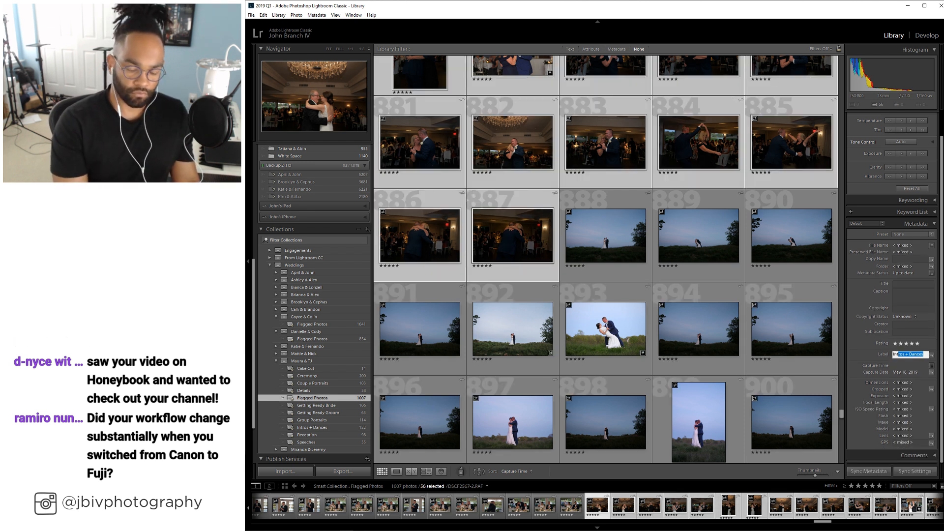
{"action": "type", "text": "Intros + Dances"}
{"action": "key", "text": "Return"}
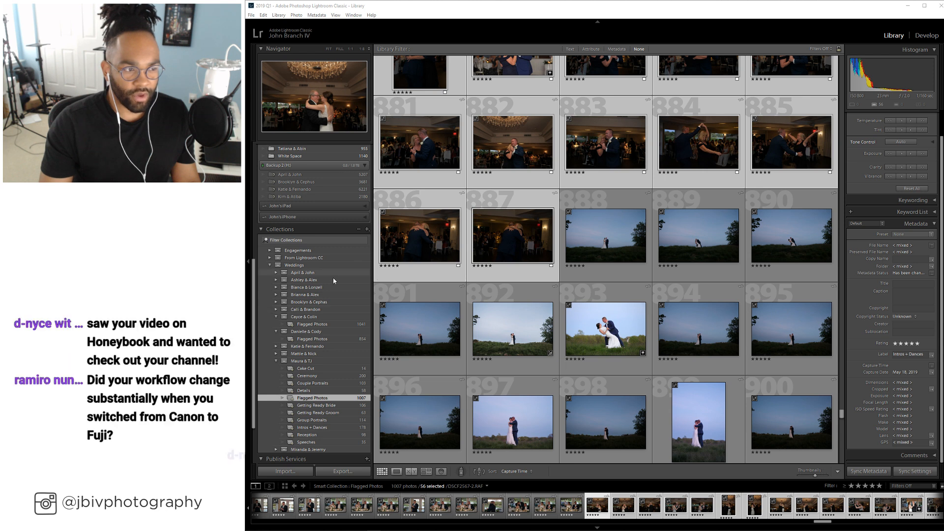
Select the dusk photos of the couple, 888 to 925, in Flagged Photos and label them Couple Portraits.
{"action": "left_click", "coordinate": [618, 325]}
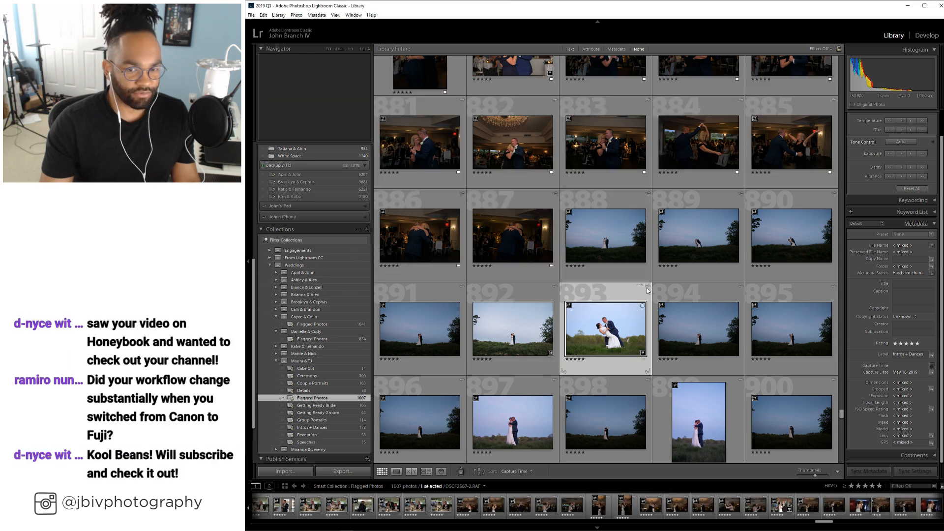
{"action": "left_click", "coordinate": [635, 257]}
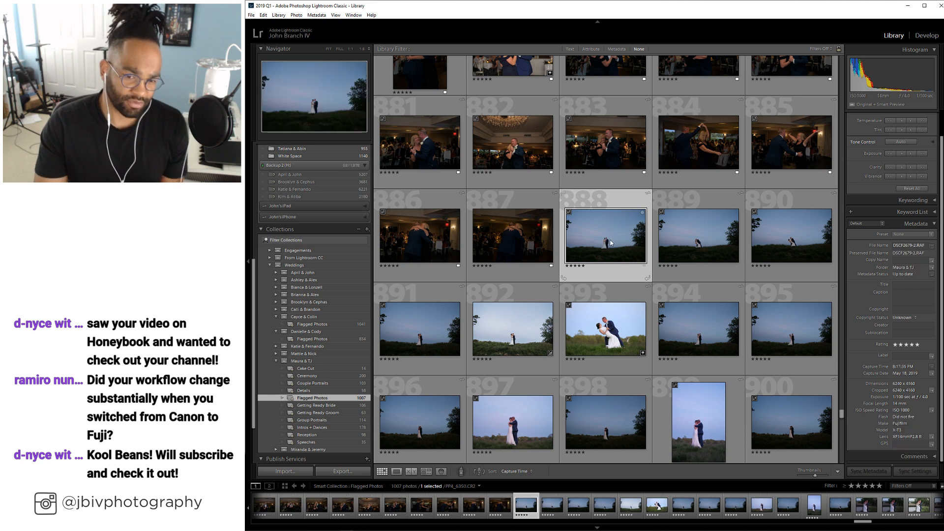
{"action": "key", "text": "Down"}
{"action": "key", "text": "Down"}
{"action": "key", "text": "Down"}
{"action": "scroll", "coordinate": [615, 247], "scroll_direction": "up", "scroll_amount": 3}
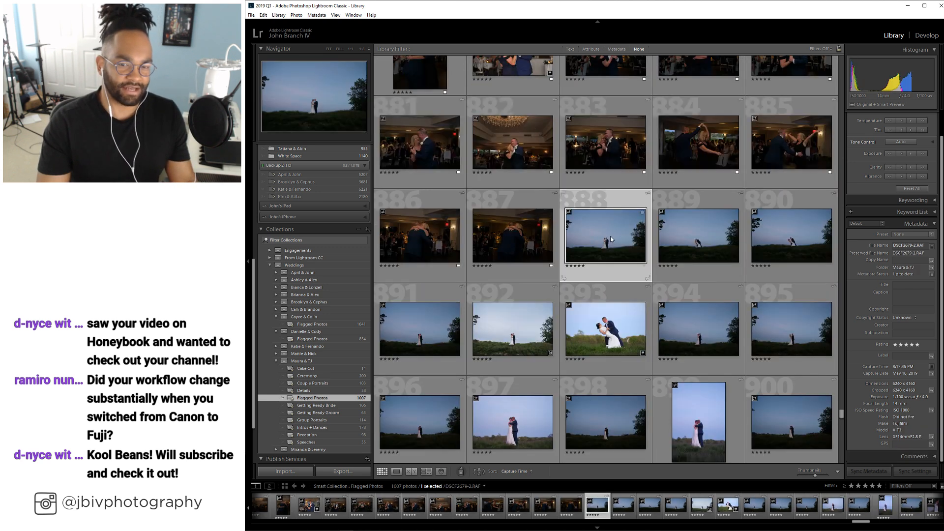
{"action": "scroll", "coordinate": [613, 241], "scroll_direction": "down", "scroll_amount": 7}
{"action": "scroll", "coordinate": [613, 238], "scroll_direction": "down", "scroll_amount": 3}
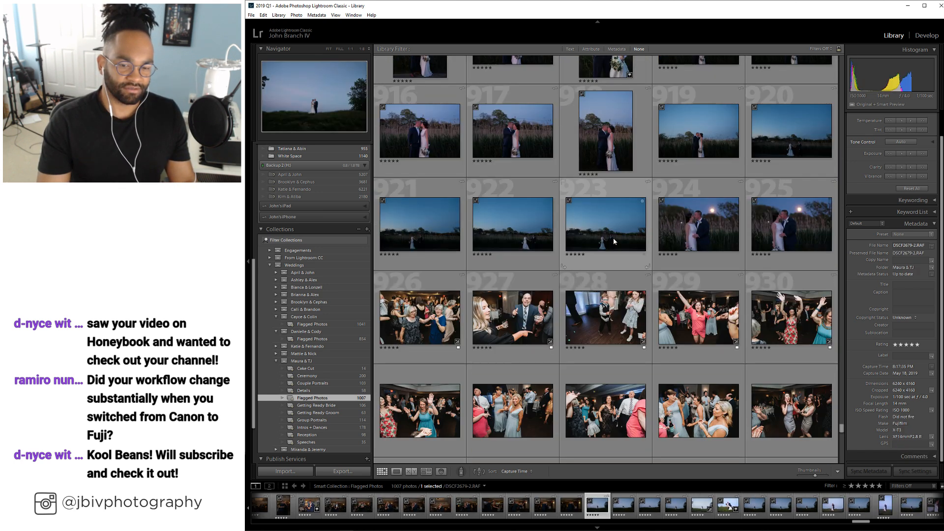
{"action": "left_click", "coordinate": [777, 239], "text": "shift"}
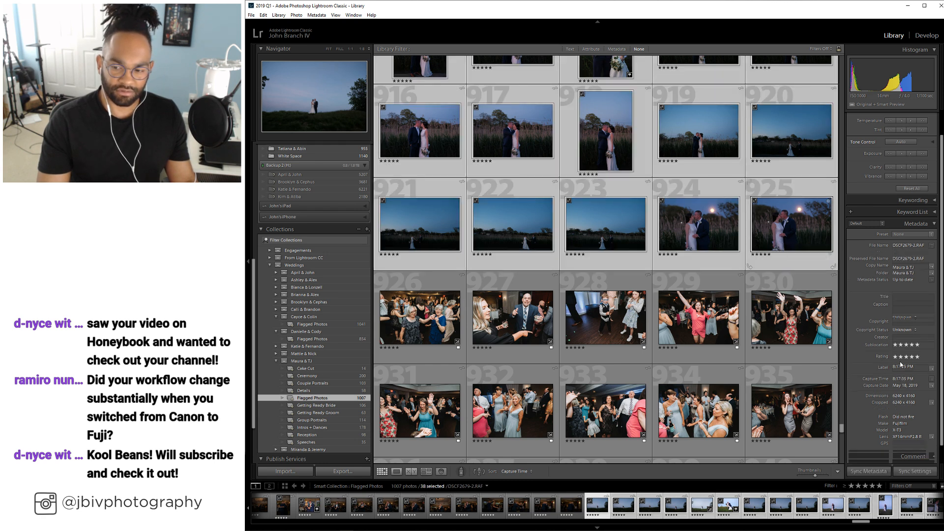
{"action": "left_click", "coordinate": [901, 355]}
{"action": "type", "text": "Couple Portraits"}
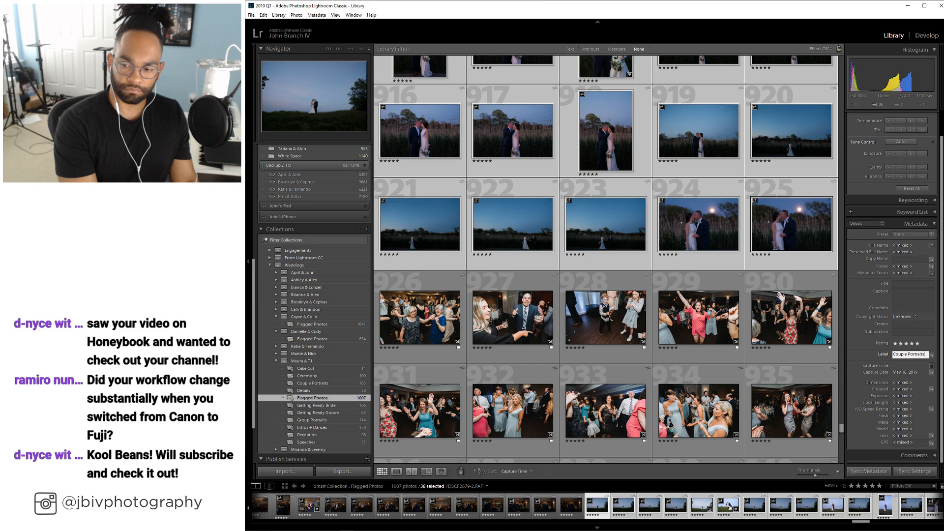
{"action": "key", "text": "Return"}
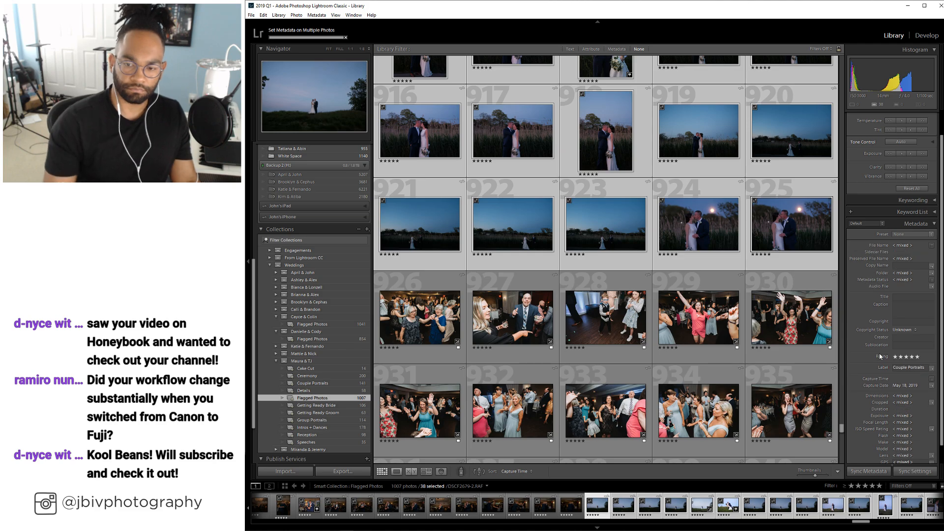
Look through the rest of Flagged Photos for pictures that still lack a label.
{"action": "scroll", "coordinate": [621, 238], "scroll_direction": "down", "scroll_amount": 5}
{"action": "scroll", "coordinate": [621, 238], "scroll_direction": "down", "scroll_amount": 6}
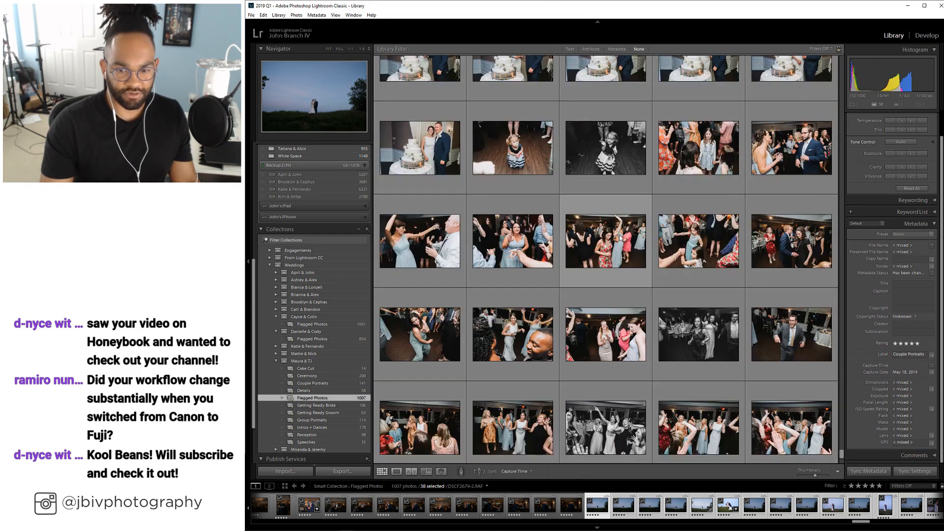
{"action": "scroll", "coordinate": [551, 208], "scroll_direction": "up", "scroll_amount": 20}
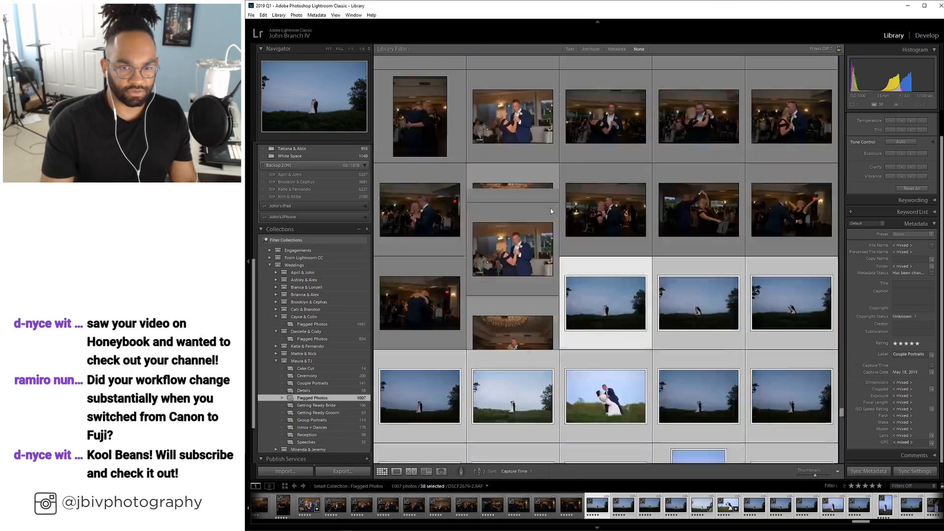
{"action": "scroll", "coordinate": [552, 195], "scroll_direction": "down", "scroll_amount": 20}
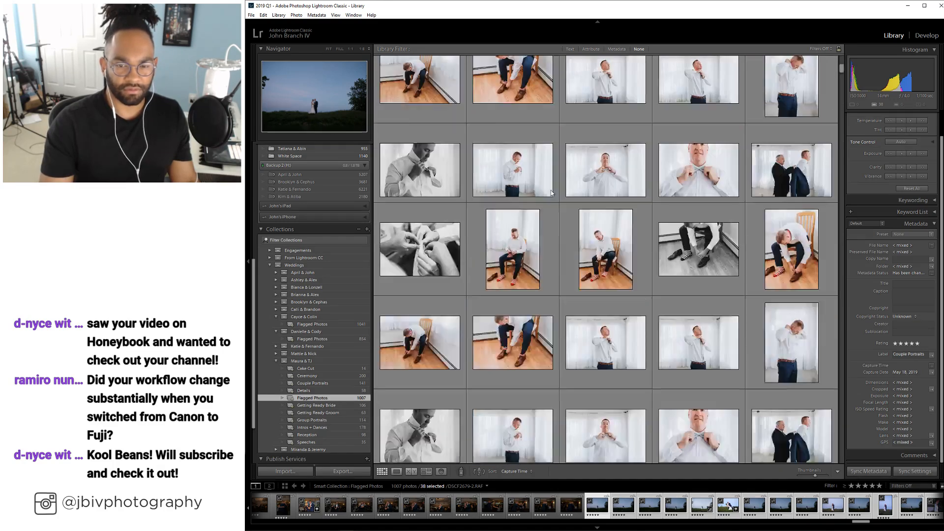
{"action": "scroll", "coordinate": [552, 191], "scroll_direction": "up", "scroll_amount": 10}
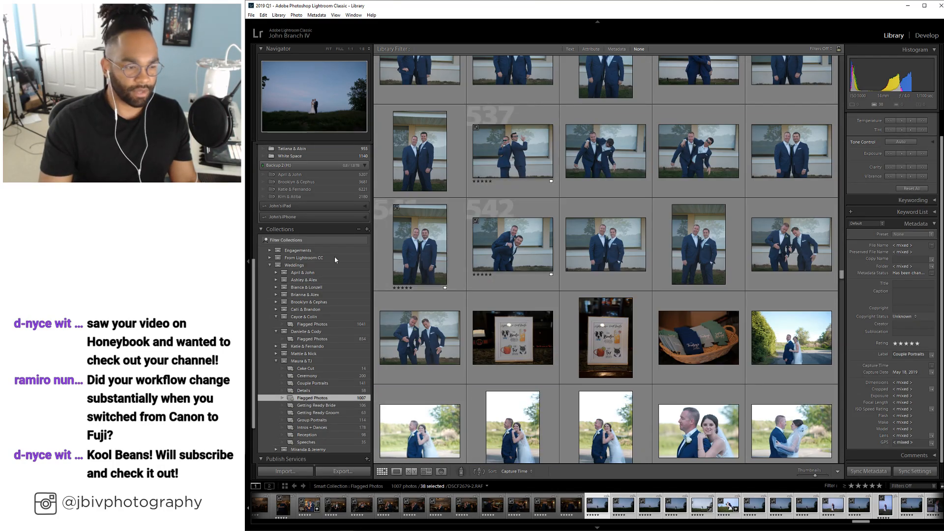
{"action": "scroll", "coordinate": [359, 334], "scroll_direction": "down", "scroll_amount": 2}
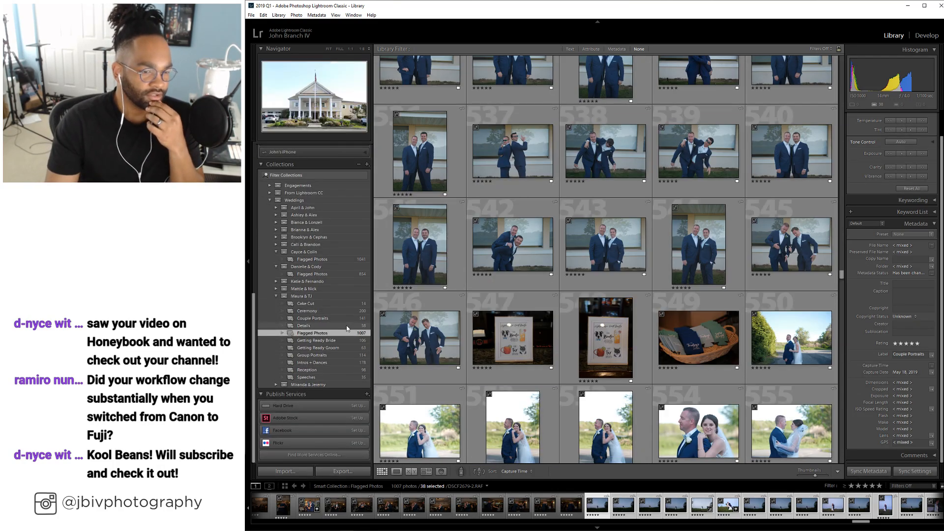
Open the wedding's Couple Portraits smart collection and review its photos from the dusk shots back to the earlier portraits.
{"action": "left_click", "coordinate": [346, 319]}
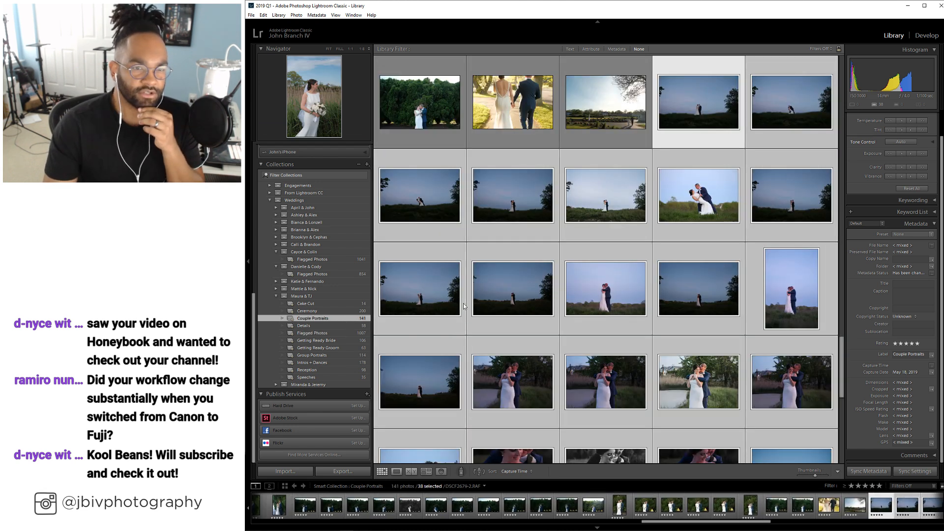
{"action": "scroll", "coordinate": [464, 305], "scroll_direction": "down", "scroll_amount": 20}
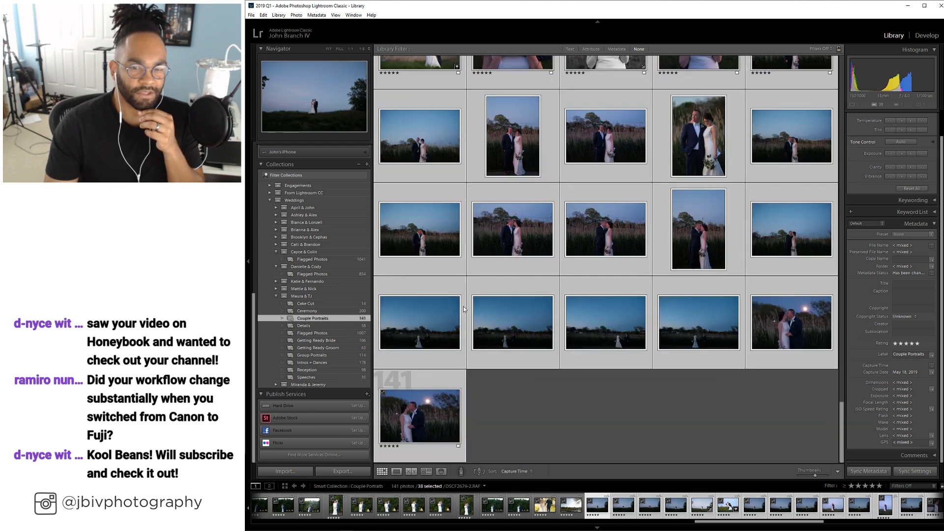
{"action": "scroll", "coordinate": [463, 309], "scroll_direction": "up", "scroll_amount": 5}
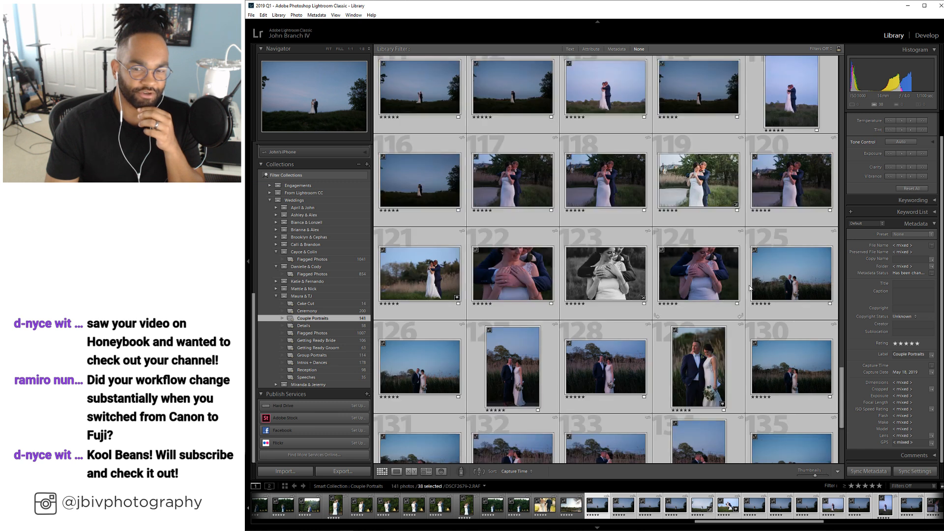
{"action": "scroll", "coordinate": [568, 305], "scroll_direction": "up", "scroll_amount": 2}
{"action": "scroll", "coordinate": [648, 327], "scroll_direction": "up", "scroll_amount": 8}
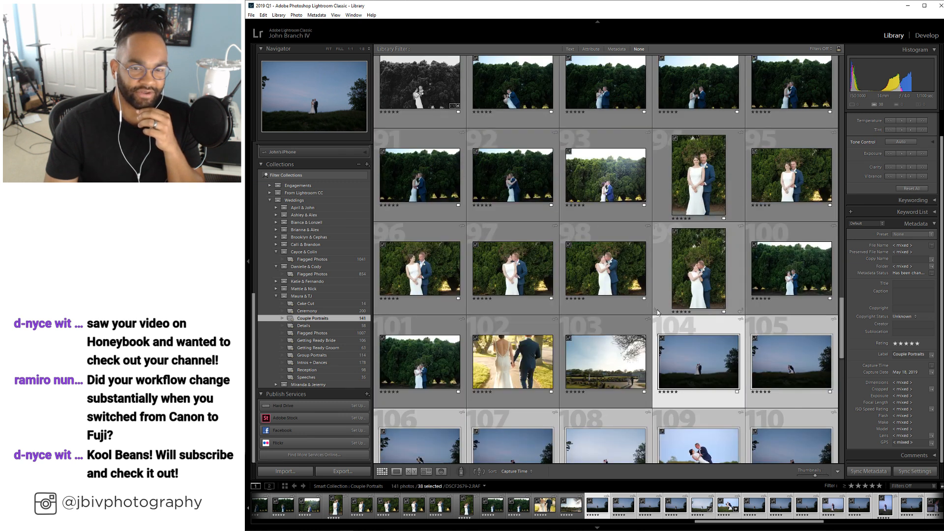
{"action": "scroll", "coordinate": [659, 287], "scroll_direction": "up", "scroll_amount": 10}
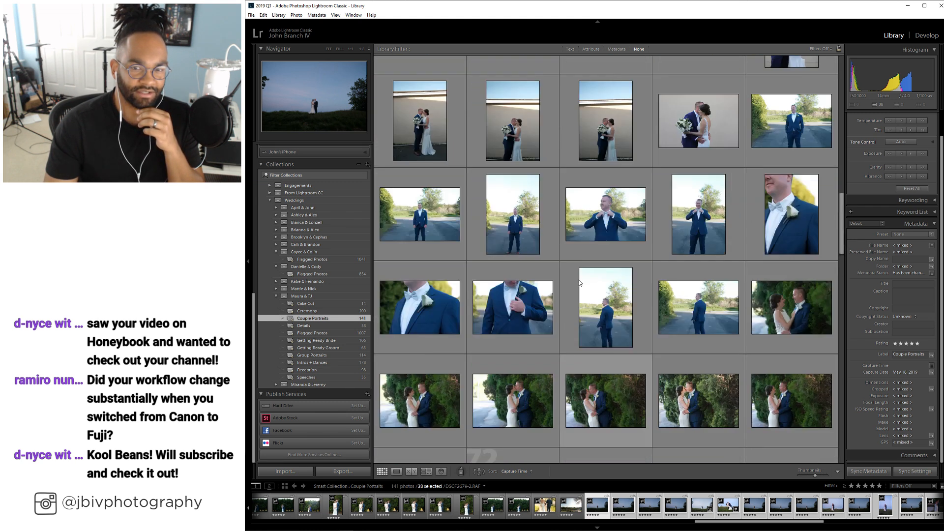
{"action": "scroll", "coordinate": [584, 325], "scroll_direction": "up", "scroll_amount": 10}
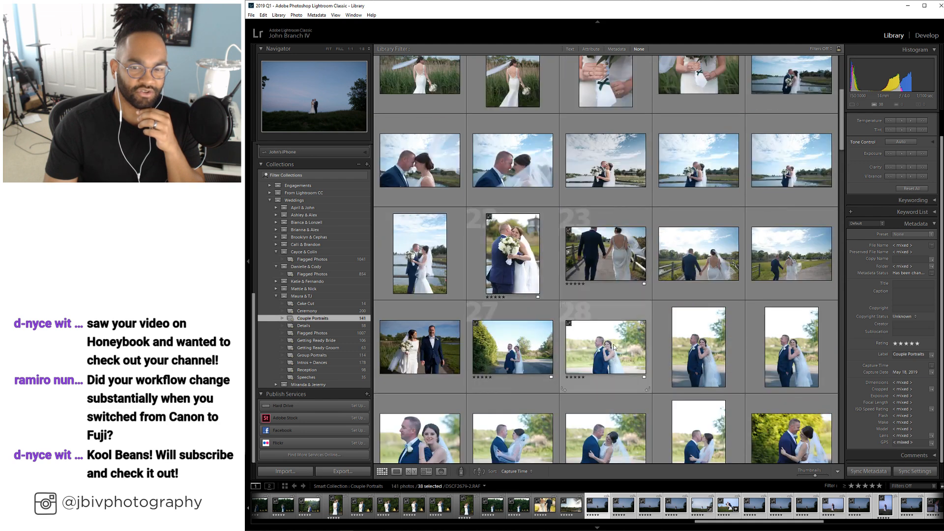
{"action": "scroll", "coordinate": [568, 316], "scroll_direction": "down", "scroll_amount": 15}
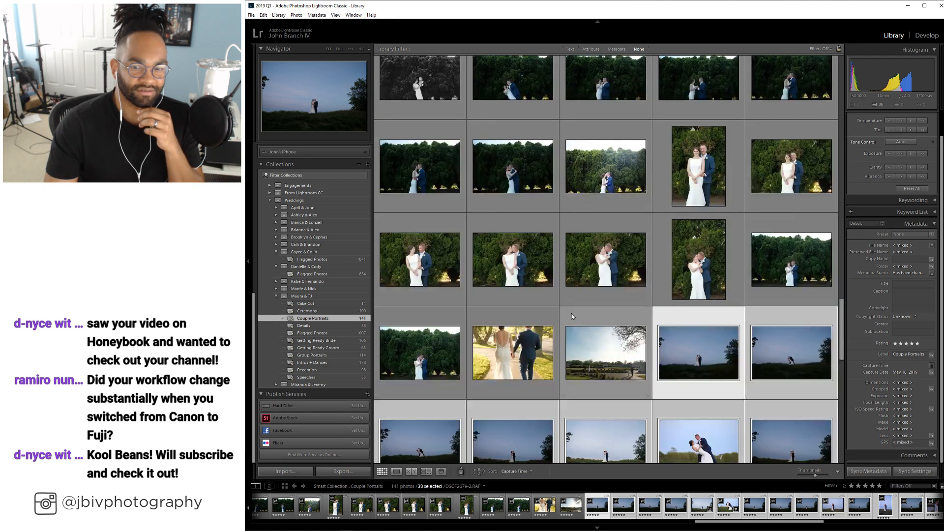
{"action": "scroll", "coordinate": [573, 317], "scroll_direction": "up", "scroll_amount": 15}
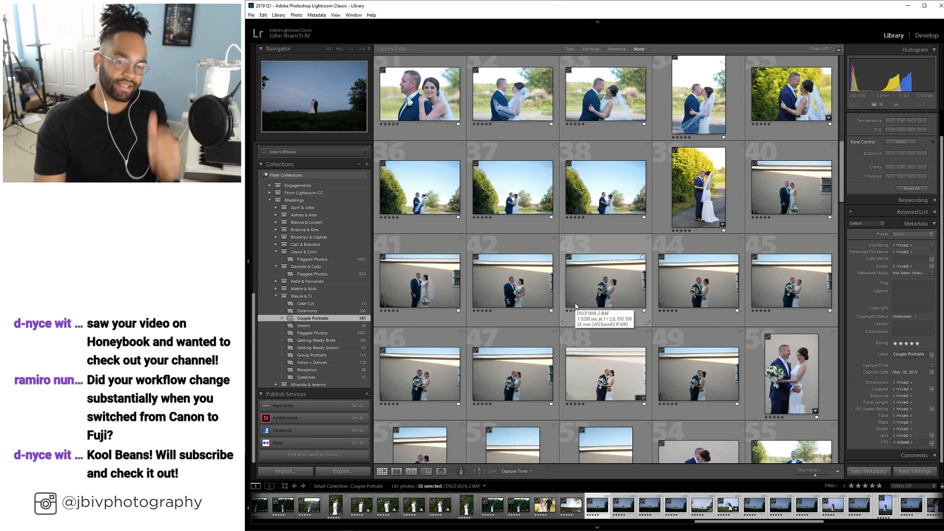
{"action": "scroll", "coordinate": [511, 303], "scroll_direction": "down", "scroll_amount": 1}
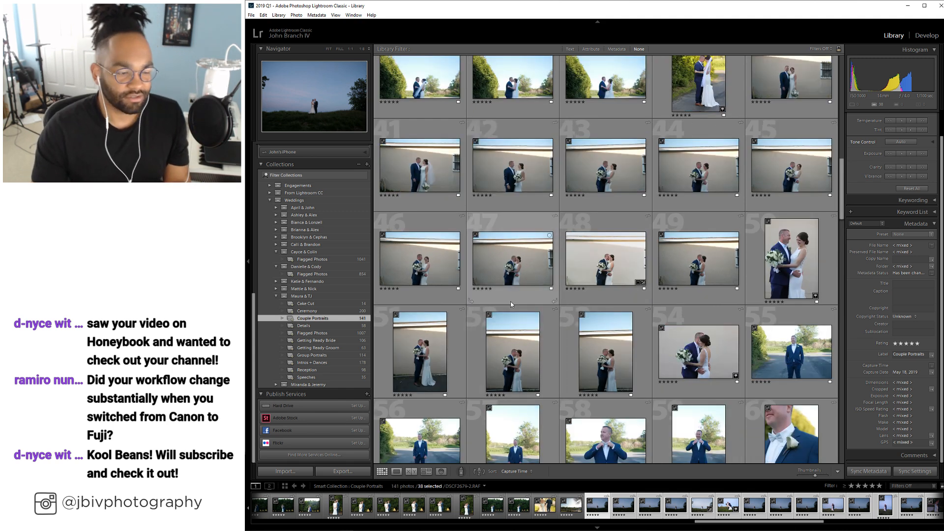
{"action": "scroll", "coordinate": [508, 291], "scroll_direction": "down", "scroll_amount": 11}
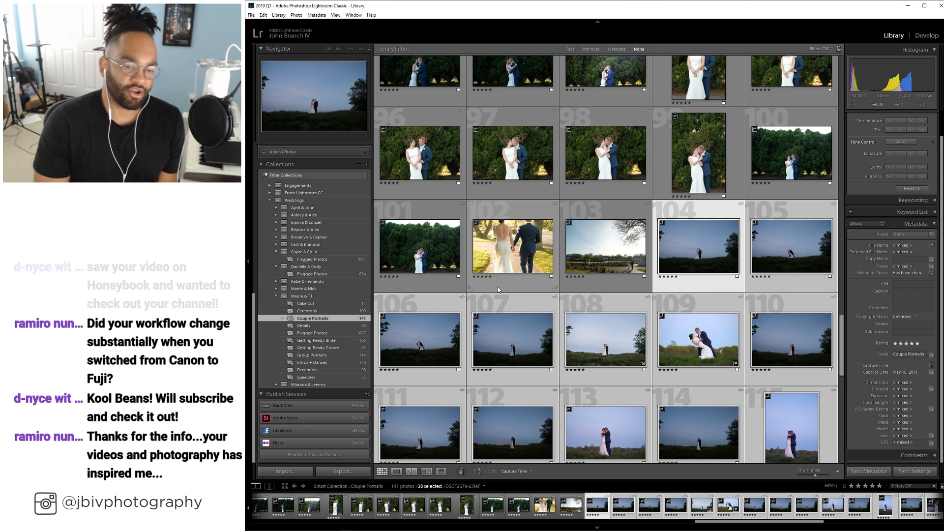
Open photo 102, the couple walking away hand in hand, for developing and apply the (Fuji) B&W (JBIV) preset.
{"action": "left_click", "coordinate": [514, 251]}
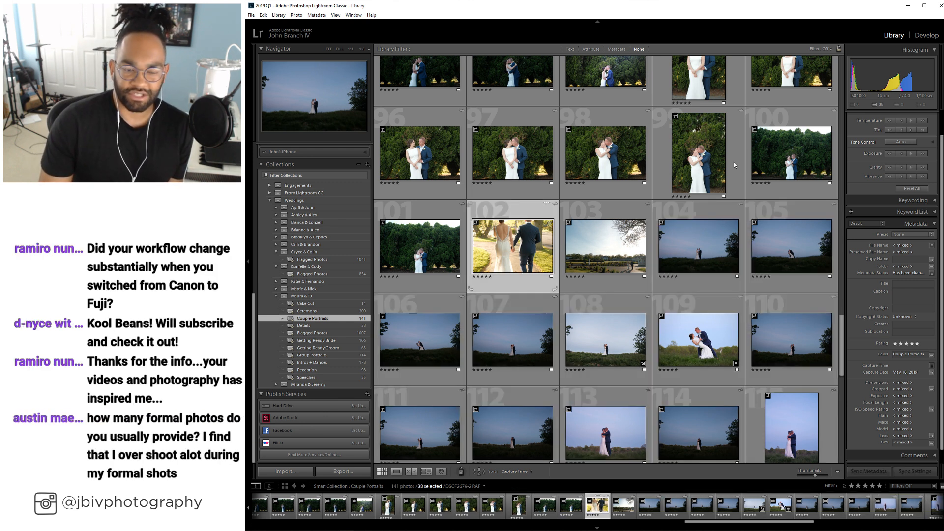
{"action": "left_click", "coordinate": [918, 36]}
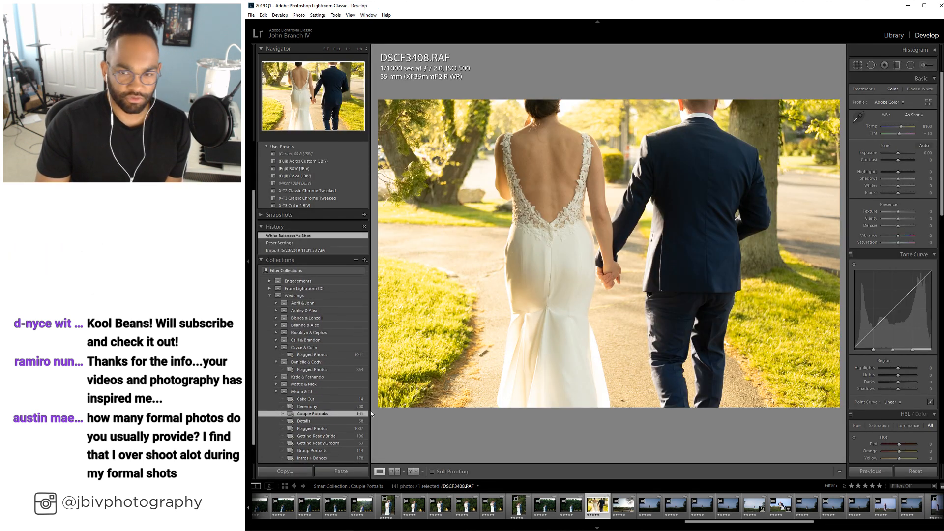
{"action": "left_click", "coordinate": [294, 168]}
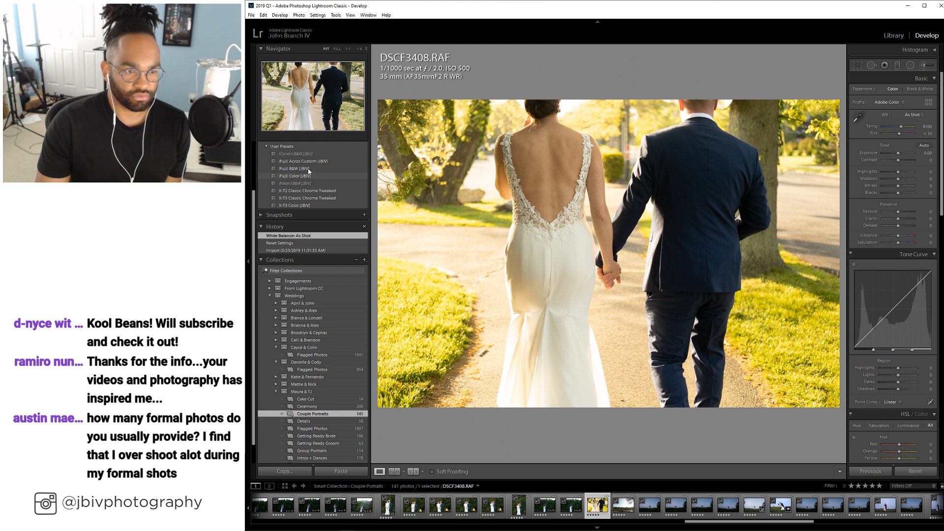
Adjust the black-and-white photo's tones: Highlights to -75, Shadows to +40 and Exposure to -0.20.
{"action": "left_click_drag", "start_coordinate": [891, 172], "coordinate": [888, 172]}
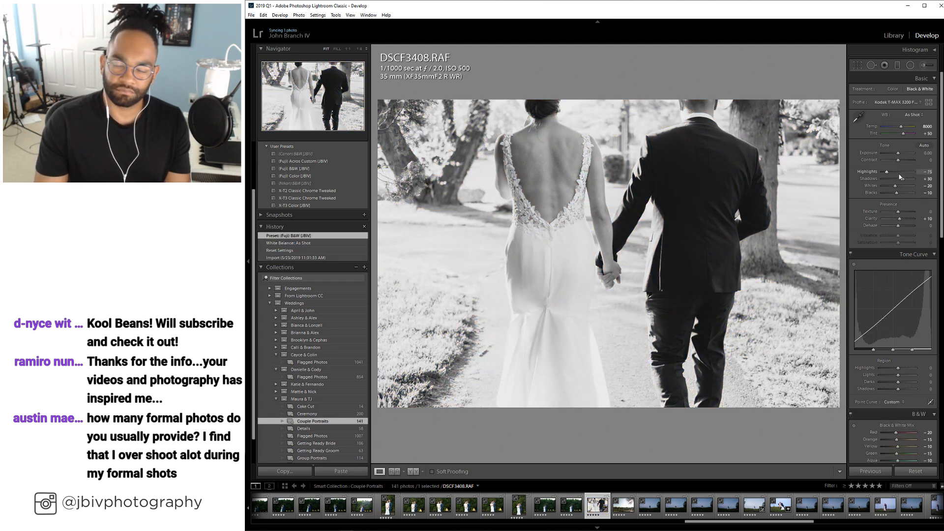
{"action": "key", "text": "Up"}
{"action": "key", "text": "Up"}
{"action": "key", "text": "Down"}
{"action": "key", "text": "Down"}
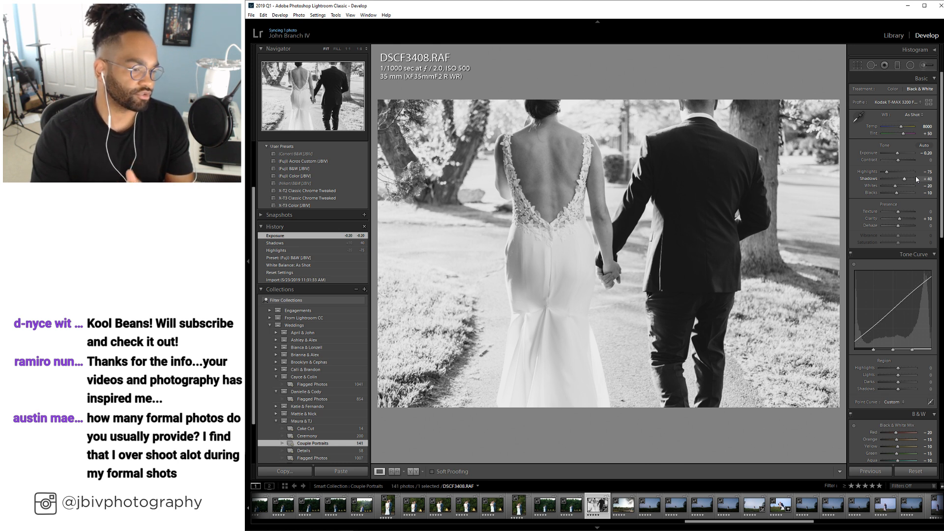
Open photo 103, the wide shot of the couple walking under the sunlit tree, for developing and apply the X-T3 Color (JBIV) preset.
{"action": "left_click", "coordinate": [893, 36]}
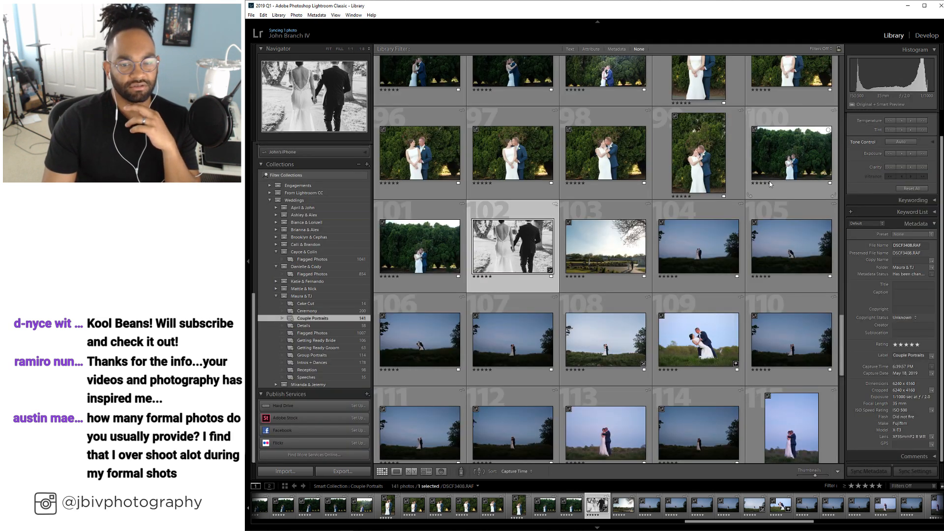
{"action": "left_click", "coordinate": [612, 241]}
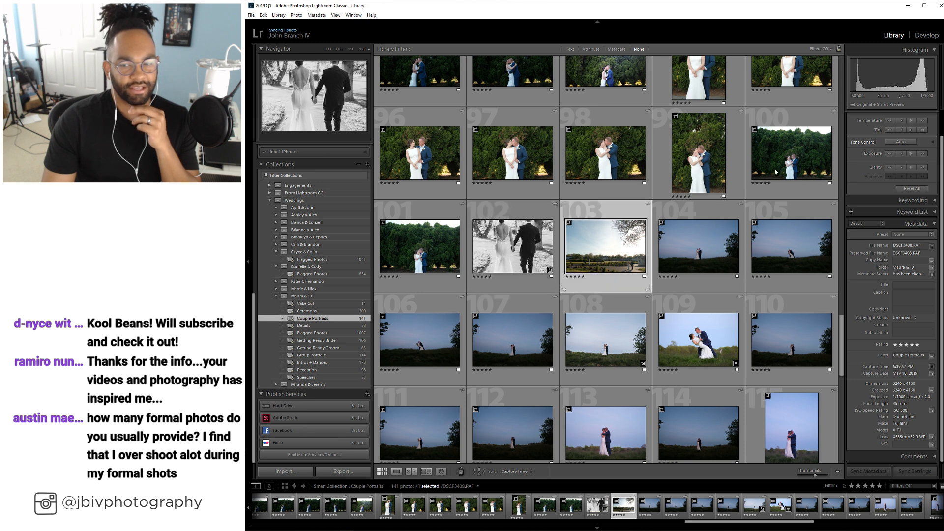
{"action": "left_click", "coordinate": [927, 37]}
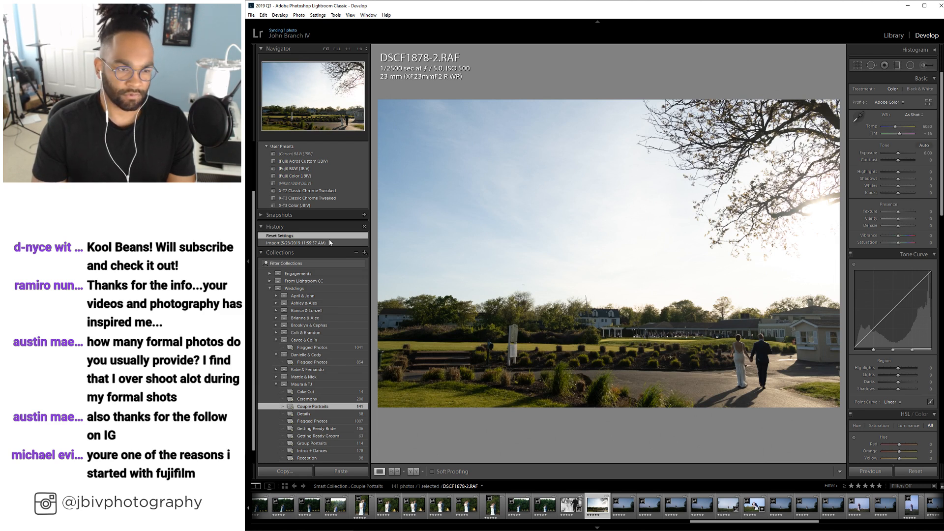
{"action": "left_click", "coordinate": [314, 206]}
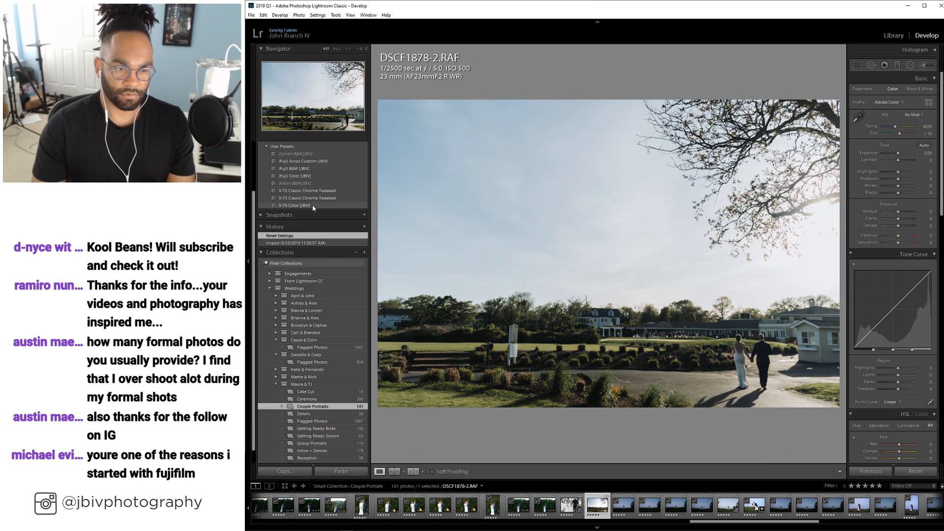
Adjust the wide walking shot's tone and colour: Shadows to +55 and Tint to +26.
{"action": "left_click_drag", "start_coordinate": [904, 179], "coordinate": [907, 181]}
{"action": "left_click", "coordinate": [908, 180]}
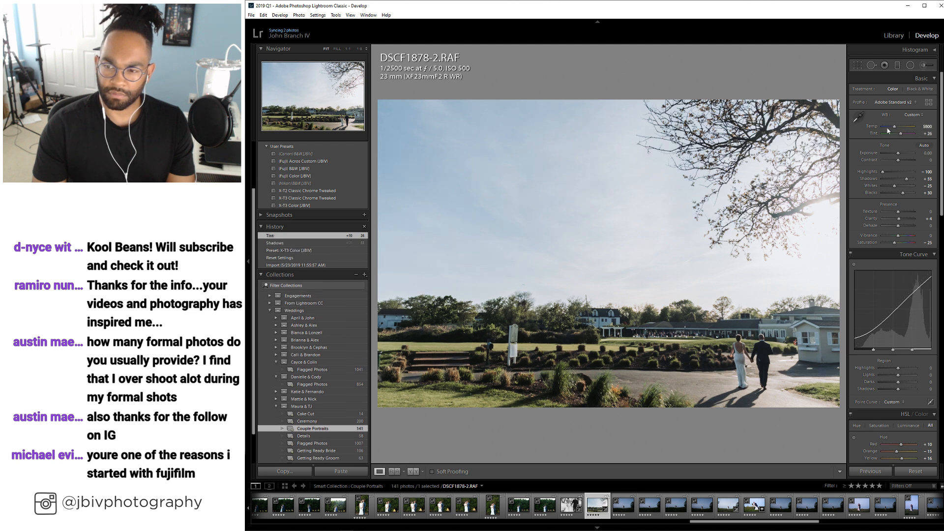
{"action": "left_click", "coordinate": [895, 129]}
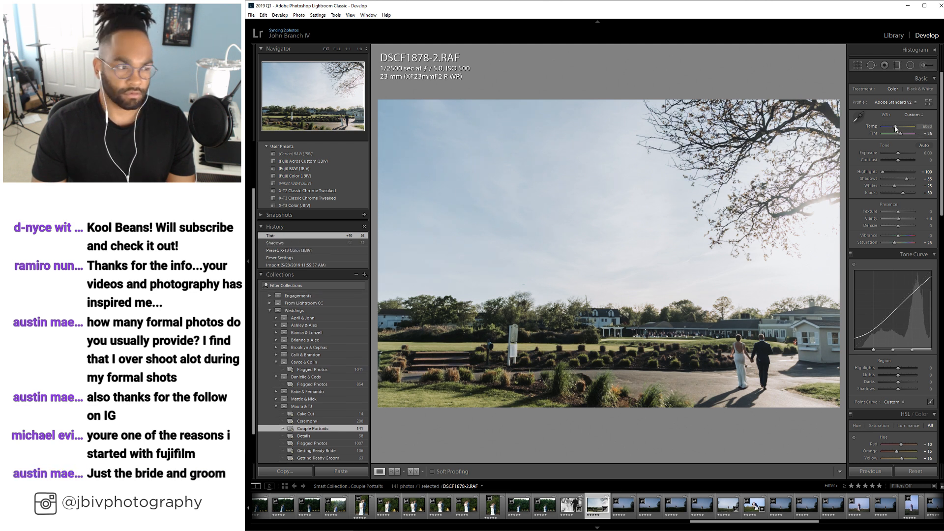
Straighten the wide walking shot with the Level Upright correction and set its Clarity to +14.
{"action": "scroll", "coordinate": [884, 172], "scroll_direction": "down", "scroll_amount": 15}
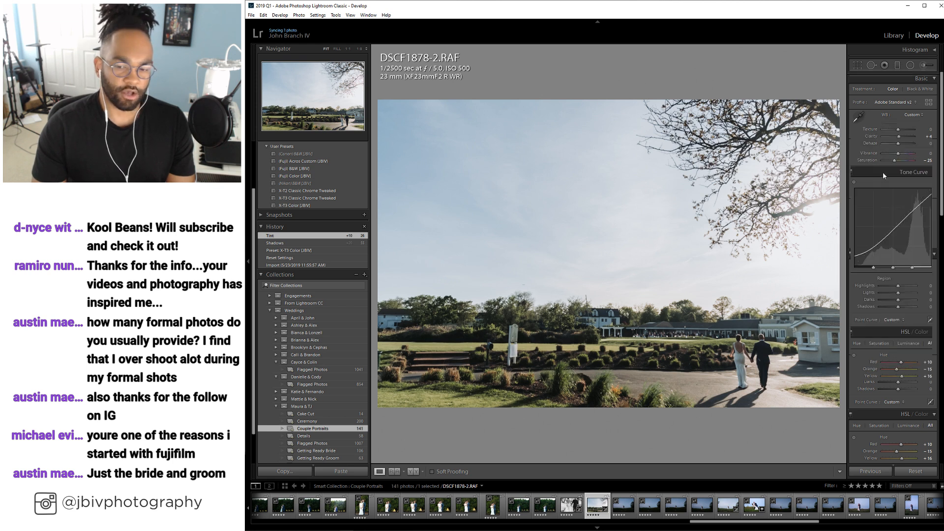
{"action": "left_click", "coordinate": [867, 330]}
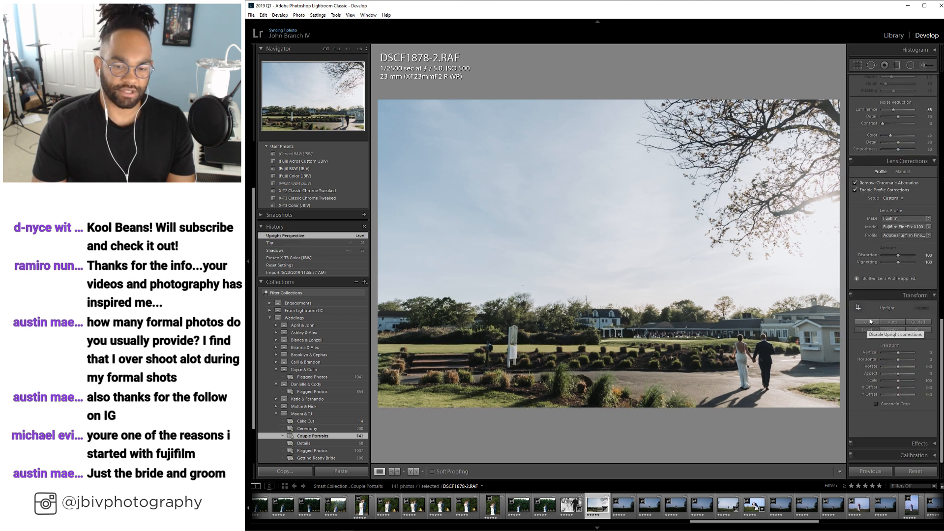
{"action": "scroll", "coordinate": [873, 295], "scroll_direction": "up", "scroll_amount": 15}
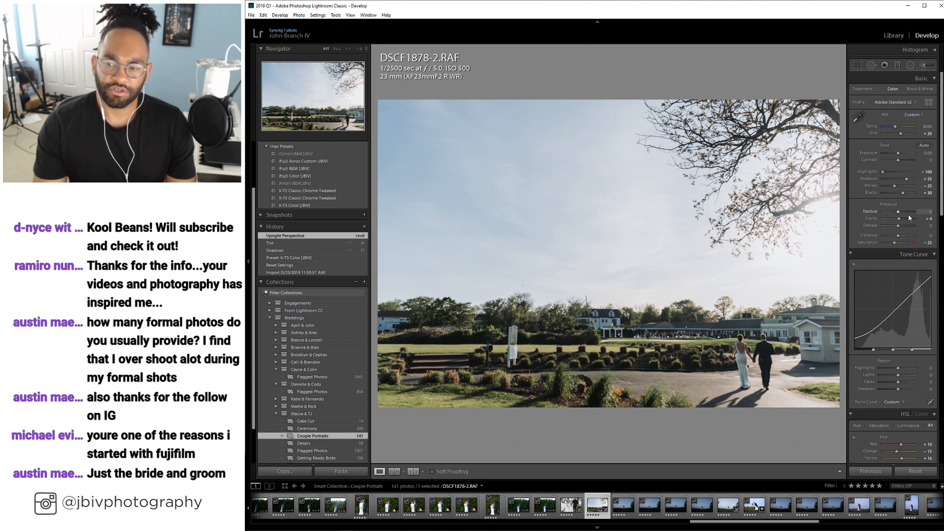
{"action": "key", "text": "Up"}
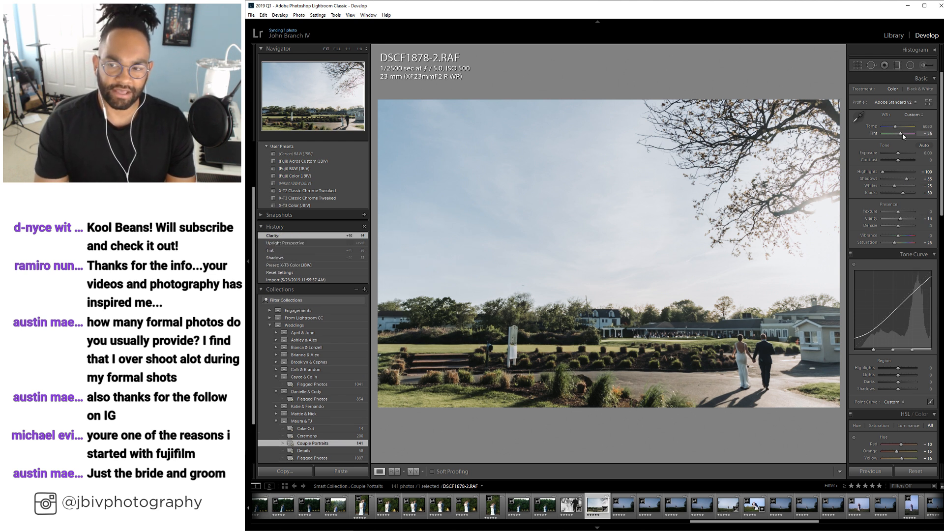
Compare the neighbouring portraits of the couple kissing by the hedge in the library and remove the star rating from the darker one.
{"action": "left_click", "coordinate": [893, 35]}
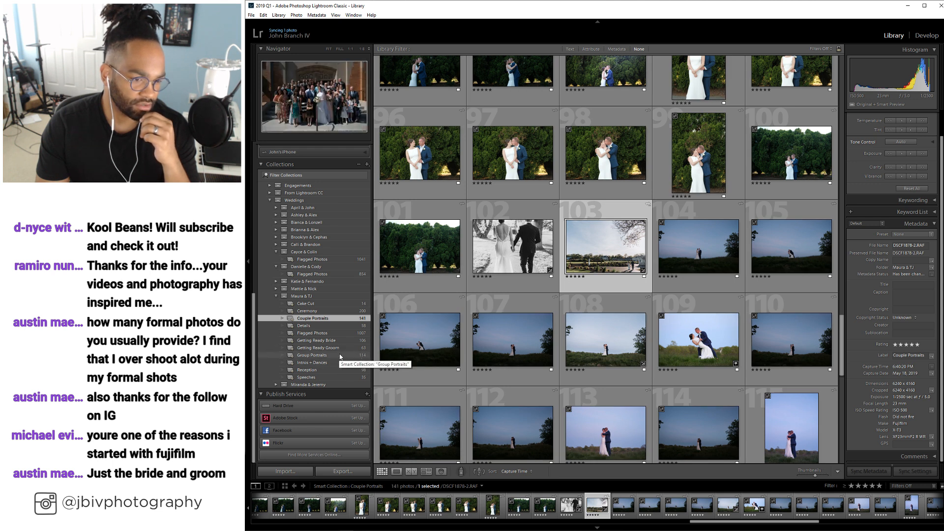
{"action": "scroll", "coordinate": [514, 352], "scroll_direction": "up", "scroll_amount": 5}
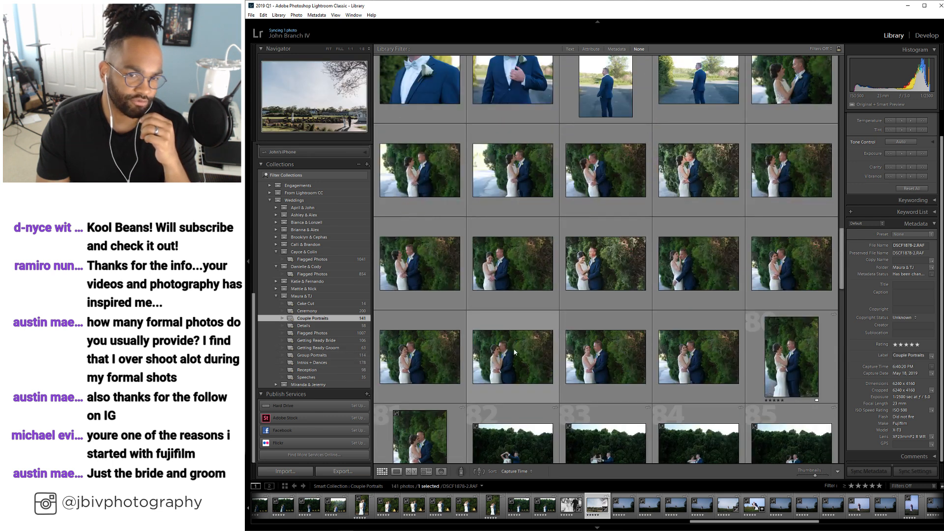
{"action": "scroll", "coordinate": [515, 353], "scroll_direction": "down", "scroll_amount": 3}
{"action": "scroll", "coordinate": [515, 352], "scroll_direction": "up", "scroll_amount": 3}
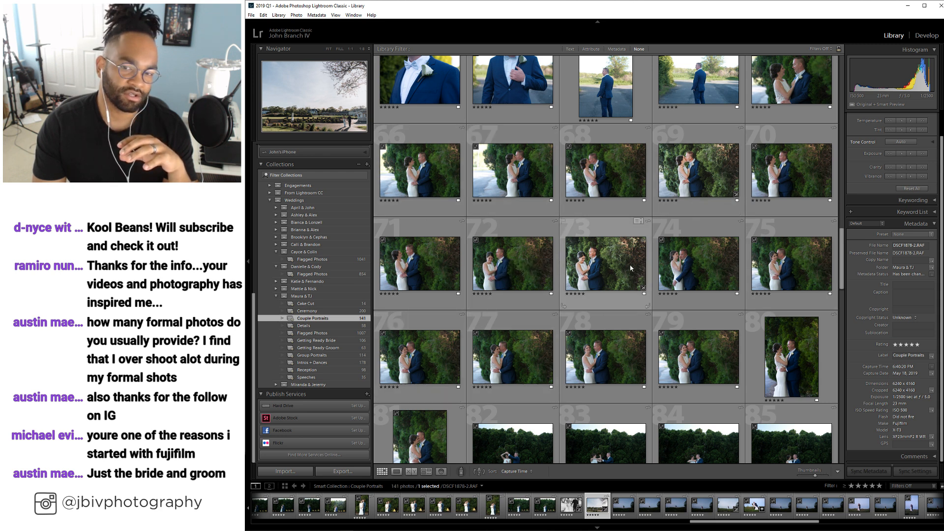
{"action": "double_click", "coordinate": [683, 175]}
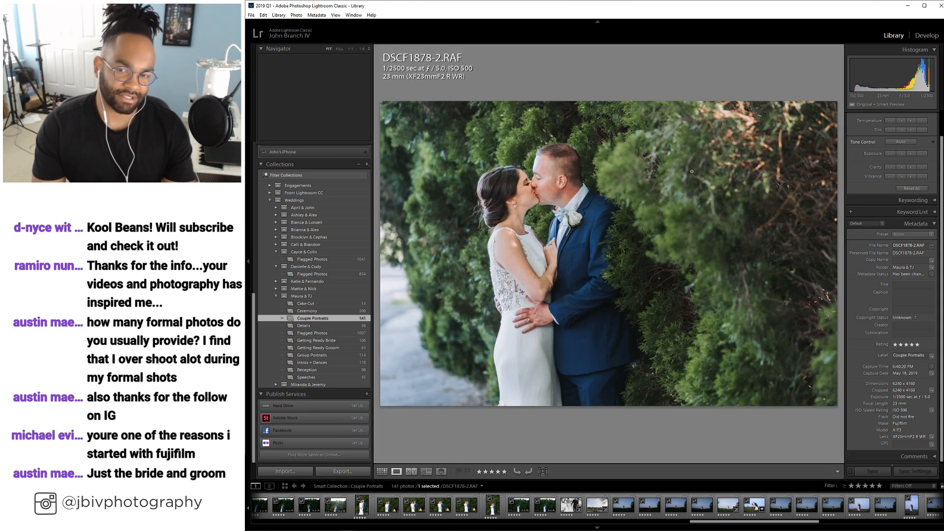
{"action": "key", "text": "Left"}
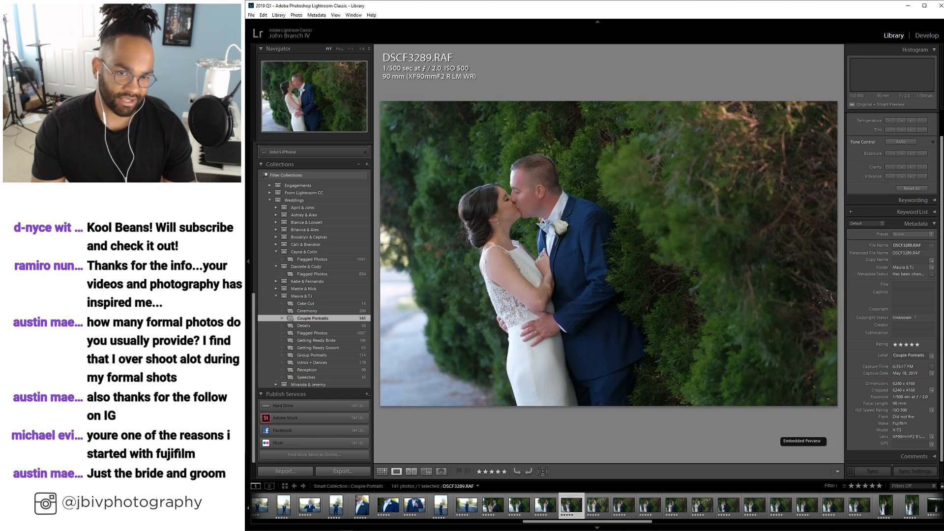
{"action": "key", "text": "Right"}
{"action": "key", "text": "Left"}
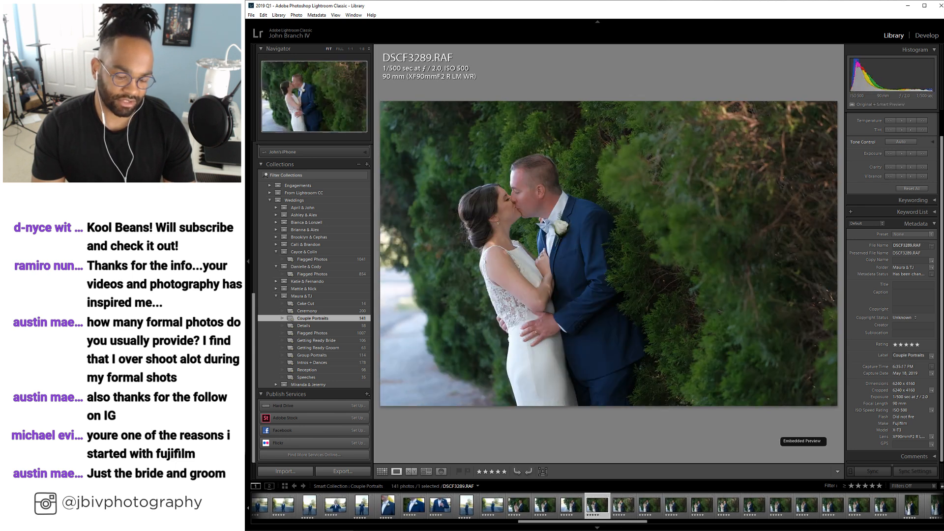
{"action": "key", "text": "0"}
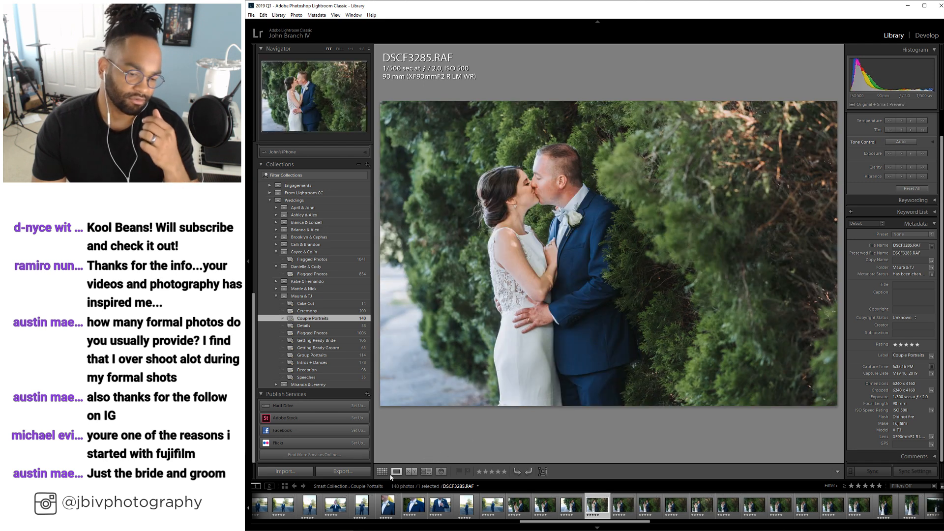
{"action": "key", "text": "g"}
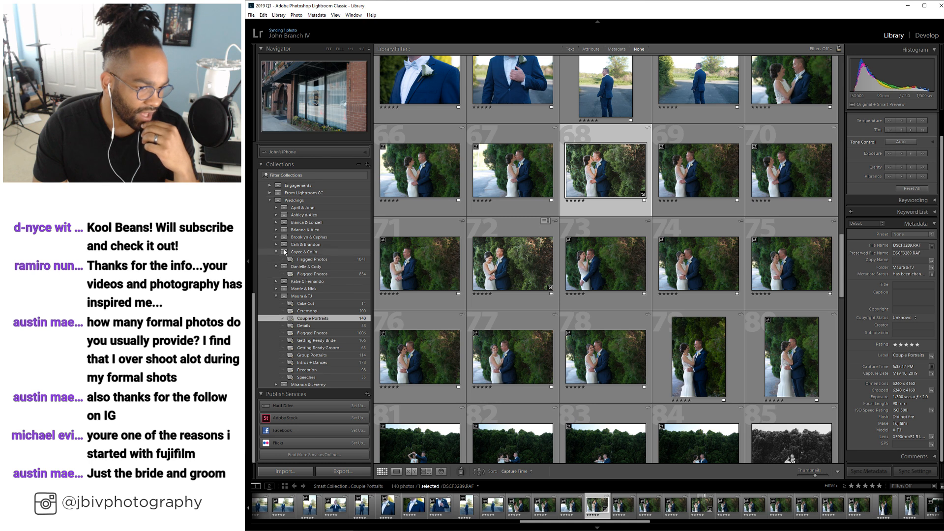
Open the Couple Portraits smart collection of the fourth listed wedding and review its finished photos, from the umbrella shots to the flowering-bush portraits.
{"action": "left_click", "coordinate": [278, 230]}
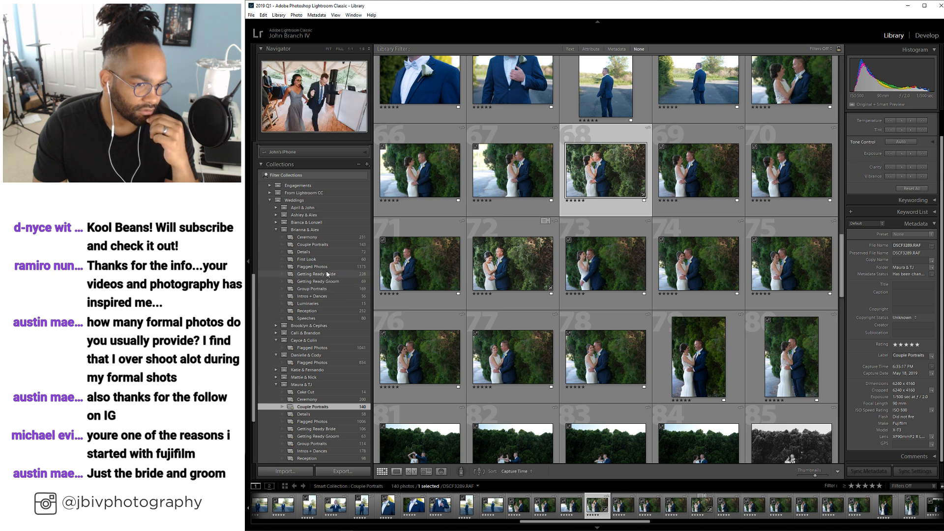
{"action": "left_click", "coordinate": [334, 246]}
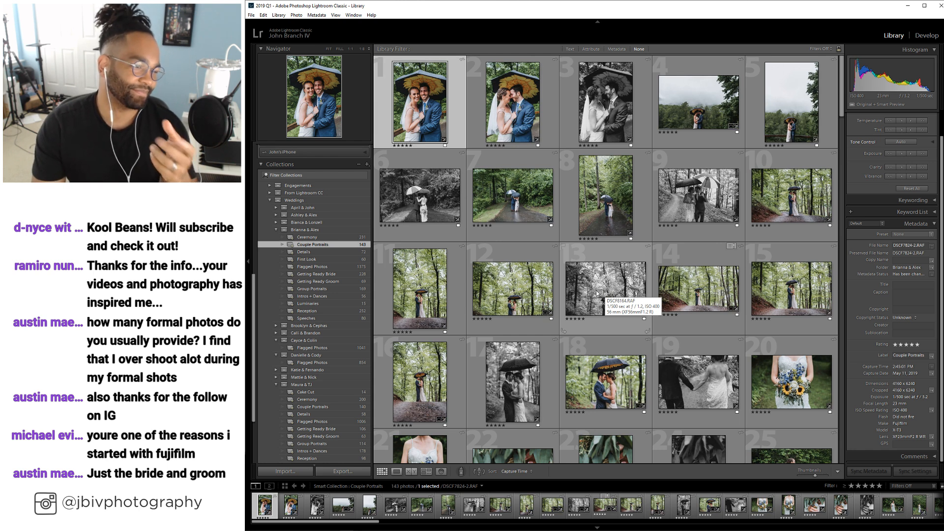
{"action": "scroll", "coordinate": [596, 289], "scroll_direction": "down", "scroll_amount": 5}
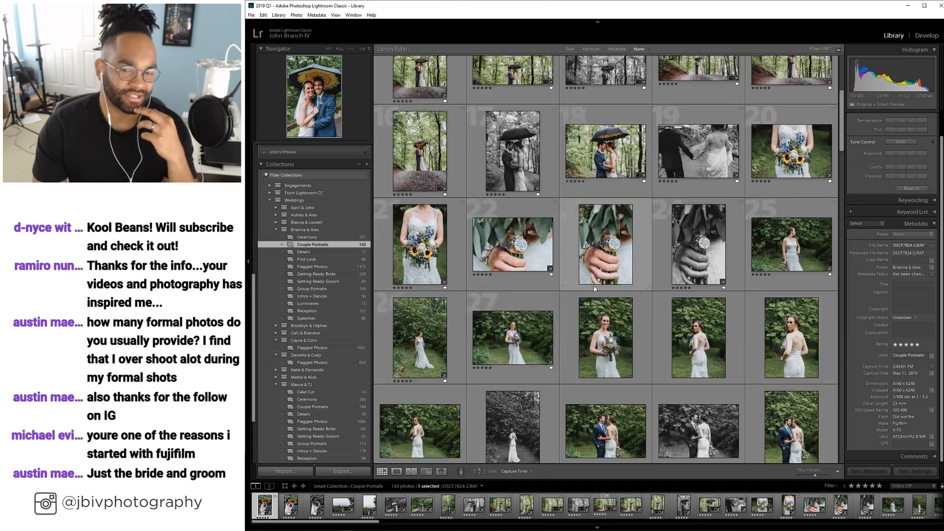
{"action": "scroll", "coordinate": [595, 289], "scroll_direction": "up", "scroll_amount": 5}
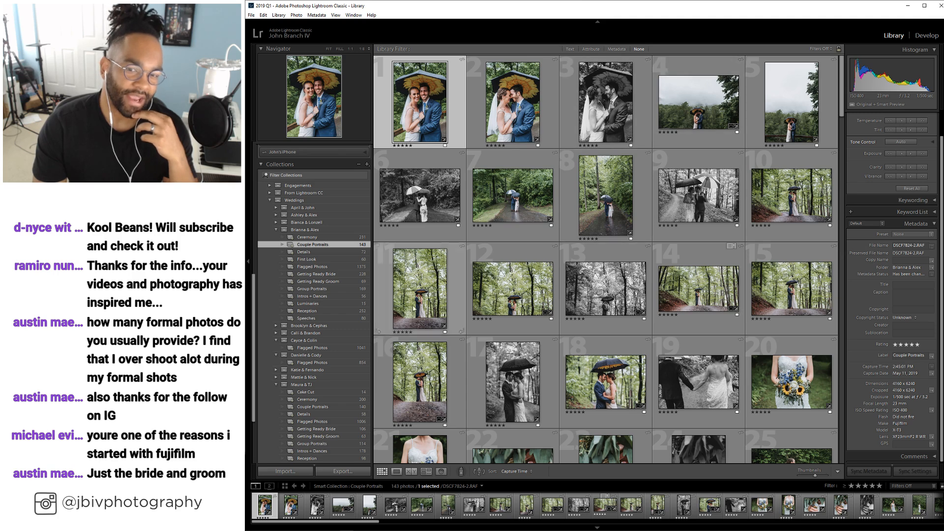
{"action": "scroll", "coordinate": [629, 268], "scroll_direction": "down", "scroll_amount": 7}
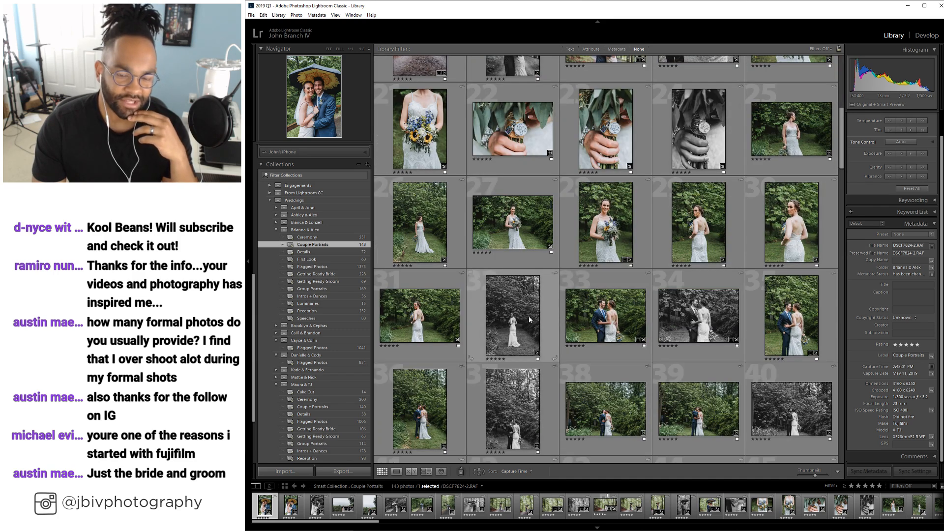
{"action": "scroll", "coordinate": [693, 265], "scroll_direction": "down", "scroll_amount": 5}
{"action": "scroll", "coordinate": [483, 223], "scroll_direction": "down", "scroll_amount": 10}
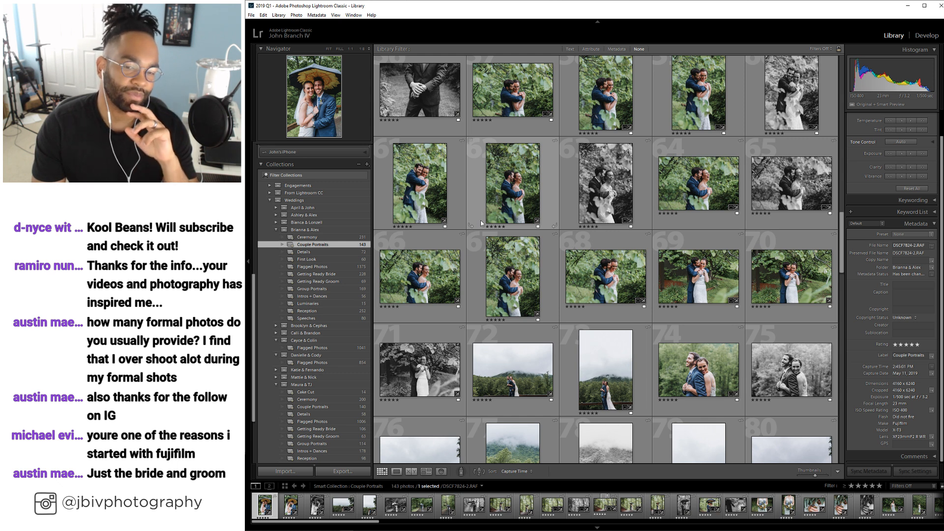
{"action": "scroll", "coordinate": [486, 216], "scroll_direction": "down", "scroll_amount": 2}
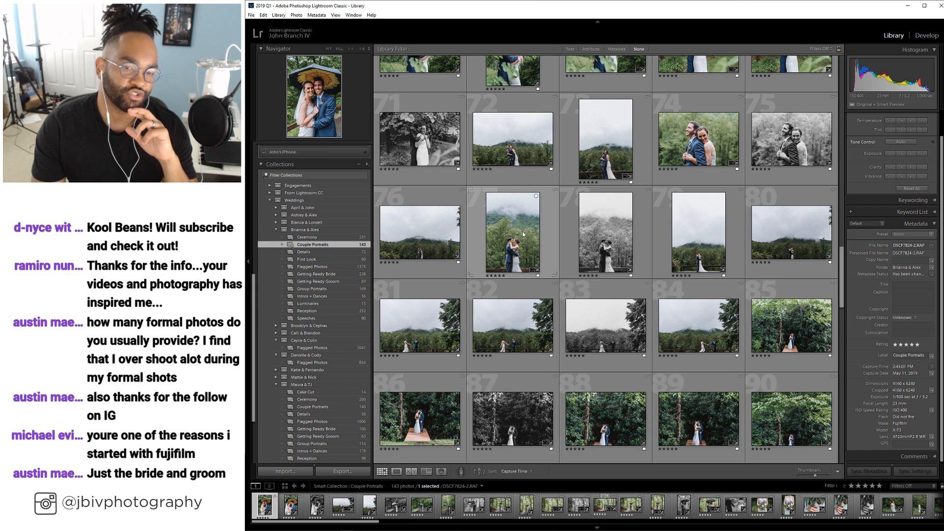
{"action": "scroll", "coordinate": [522, 231], "scroll_direction": "down", "scroll_amount": 2}
{"action": "scroll", "coordinate": [537, 303], "scroll_direction": "down", "scroll_amount": 3}
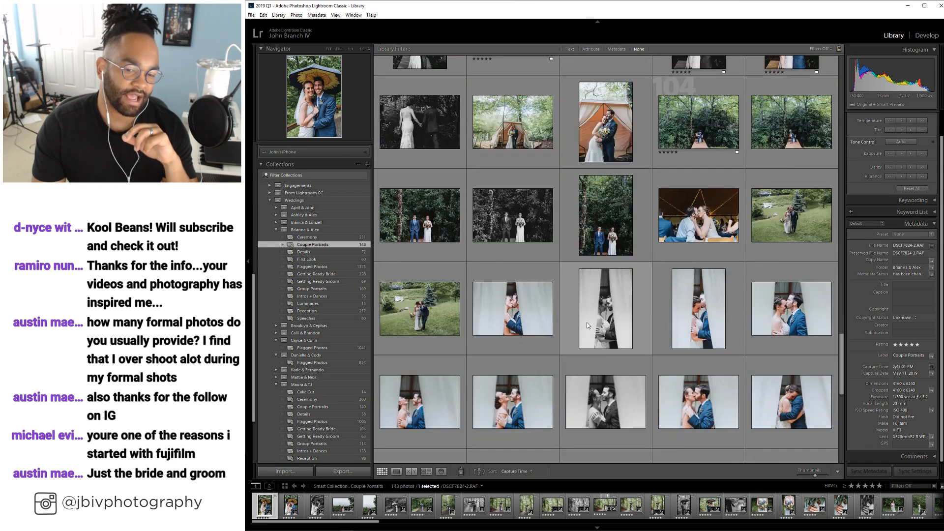
{"action": "scroll", "coordinate": [586, 322], "scroll_direction": "down", "scroll_amount": 3}
{"action": "scroll", "coordinate": [526, 295], "scroll_direction": "up", "scroll_amount": 5}
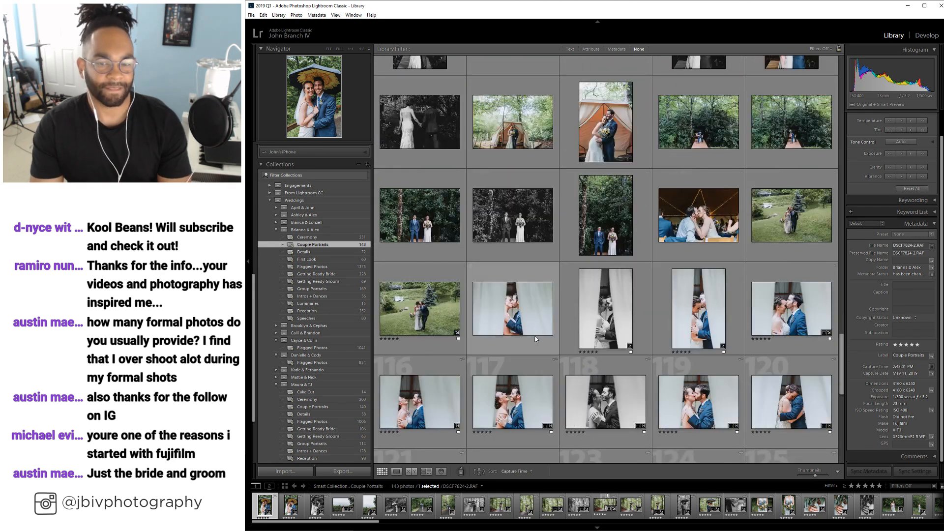
{"action": "scroll", "coordinate": [566, 285], "scroll_direction": "up", "scroll_amount": 5}
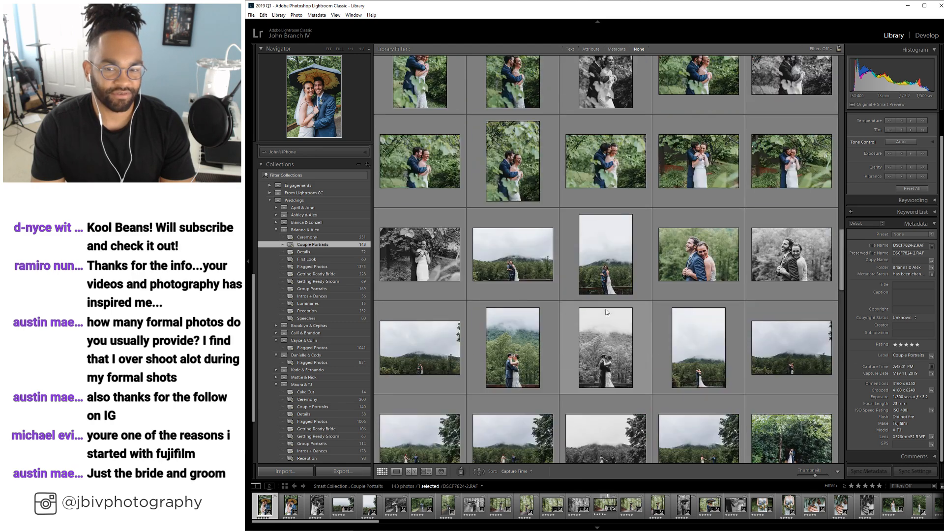
{"action": "scroll", "coordinate": [628, 314], "scroll_direction": "down", "scroll_amount": 3}
{"action": "scroll", "coordinate": [561, 296], "scroll_direction": "down", "scroll_amount": 3}
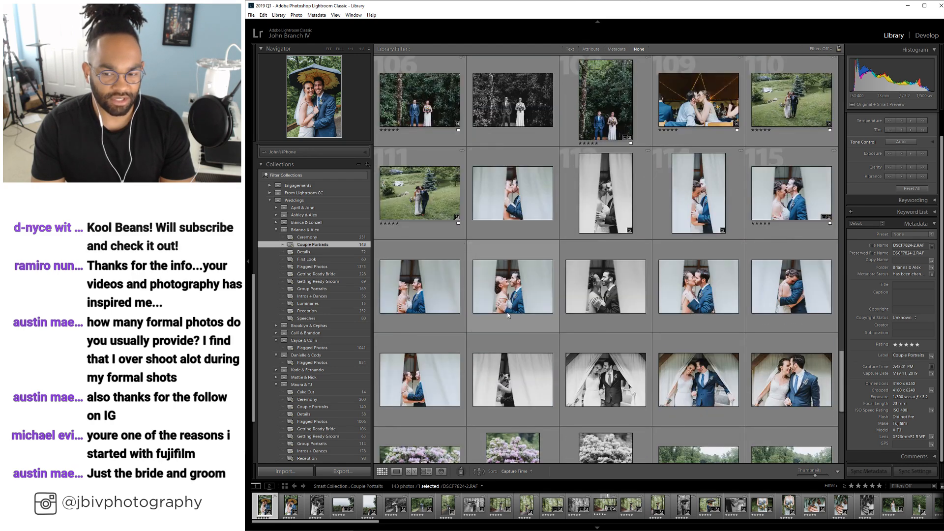
{"action": "scroll", "coordinate": [697, 203], "scroll_direction": "down", "scroll_amount": 4}
{"action": "scroll", "coordinate": [574, 438], "scroll_direction": "up", "scroll_amount": 5}
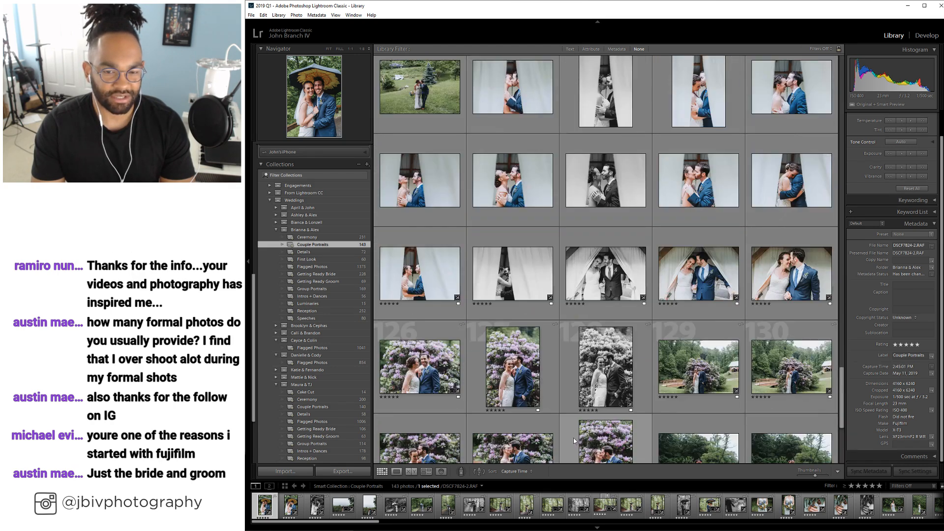
{"action": "scroll", "coordinate": [586, 424], "scroll_direction": "up", "scroll_amount": 2}
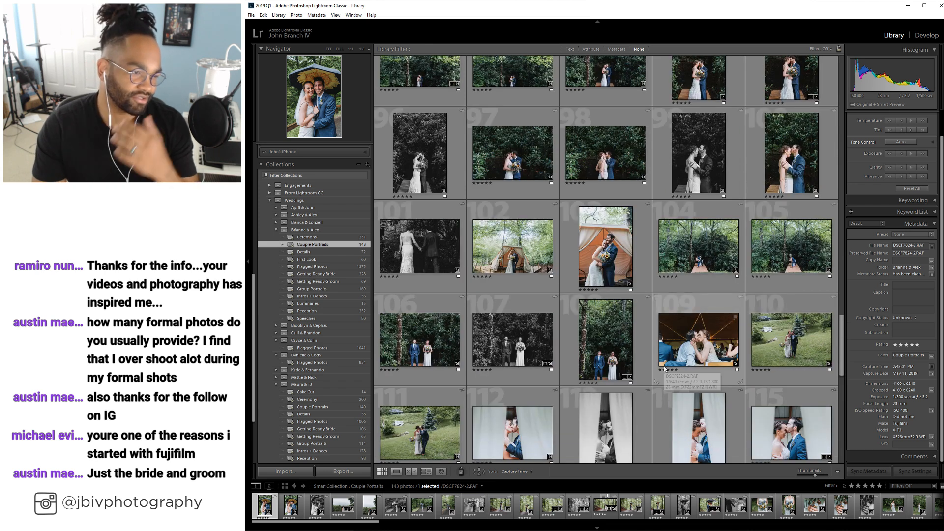
Collapse that wedding's set, open the second listed wedding's Couple Portraits smart collection and review its photos through to the last one.
{"action": "left_click", "coordinate": [276, 230]}
{"action": "left_click", "coordinate": [276, 216]}
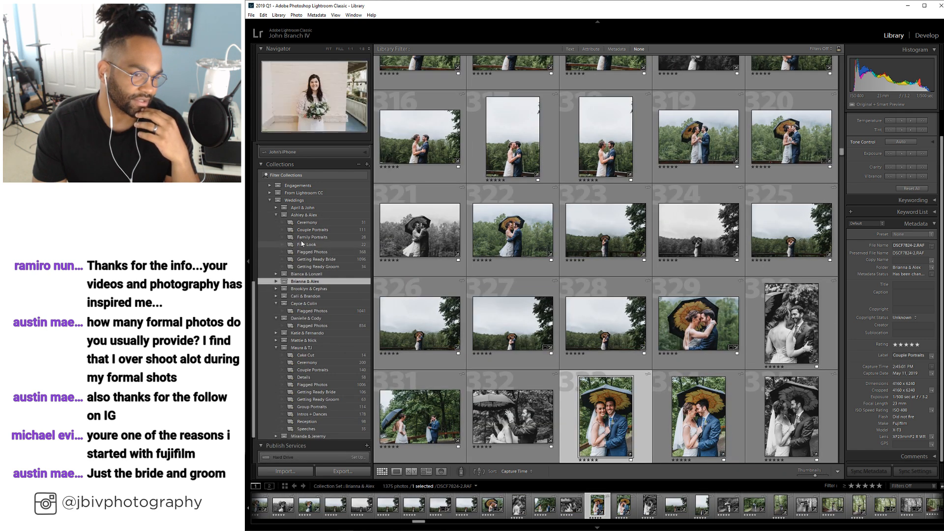
{"action": "left_click", "coordinate": [314, 232]}
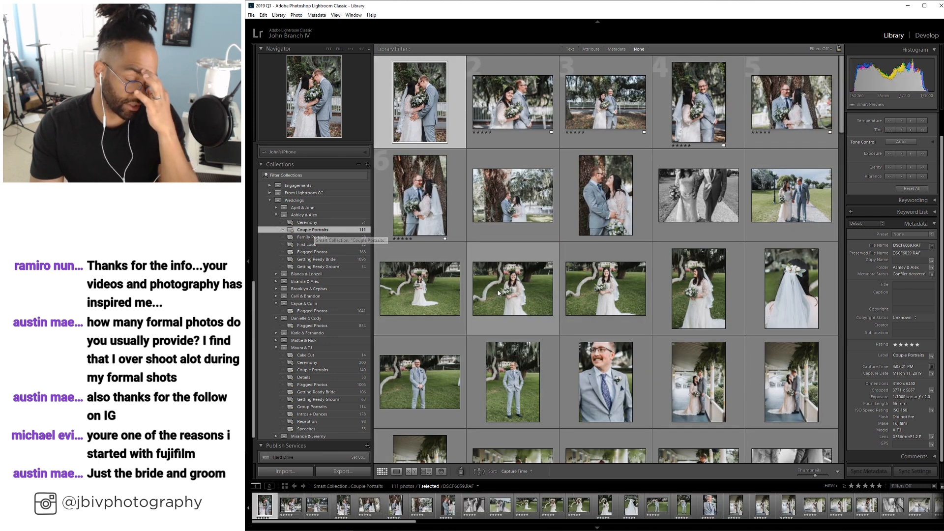
{"action": "scroll", "coordinate": [497, 288], "scroll_direction": "down", "scroll_amount": 6}
{"action": "scroll", "coordinate": [507, 281], "scroll_direction": "down", "scroll_amount": 10}
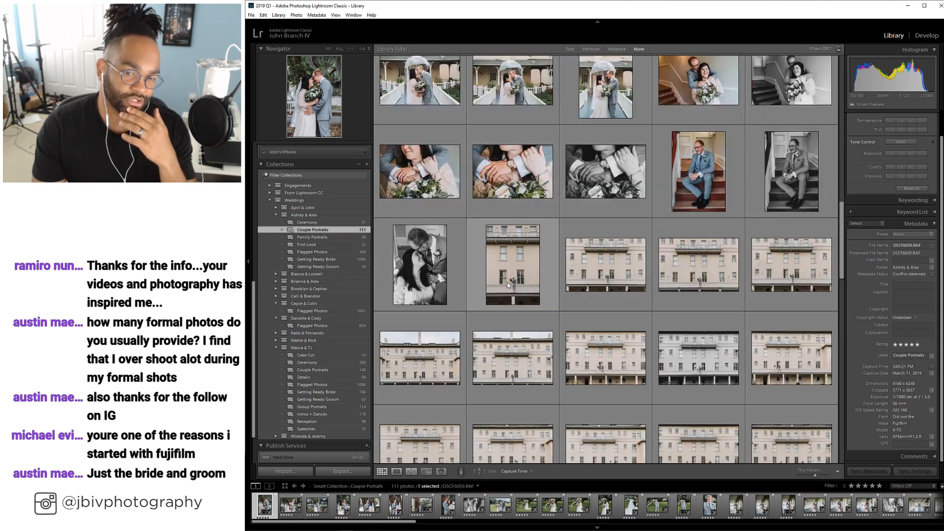
{"action": "scroll", "coordinate": [512, 287], "scroll_direction": "down", "scroll_amount": 8}
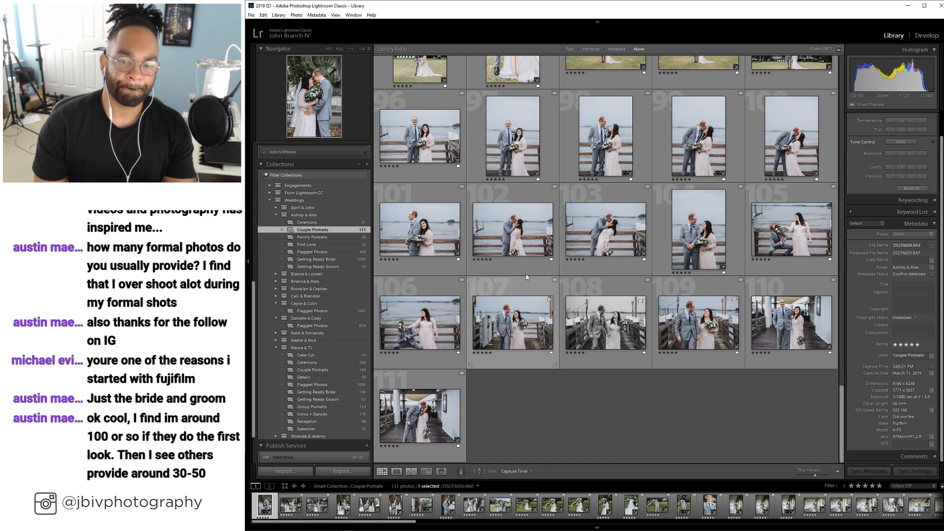
Collapse the second listed wedding's set and review the Couple Portraits and Details smart collections of the expanded wedding that contains Cake Cut.
{"action": "scroll", "coordinate": [527, 277], "scroll_direction": "up", "scroll_amount": 15}
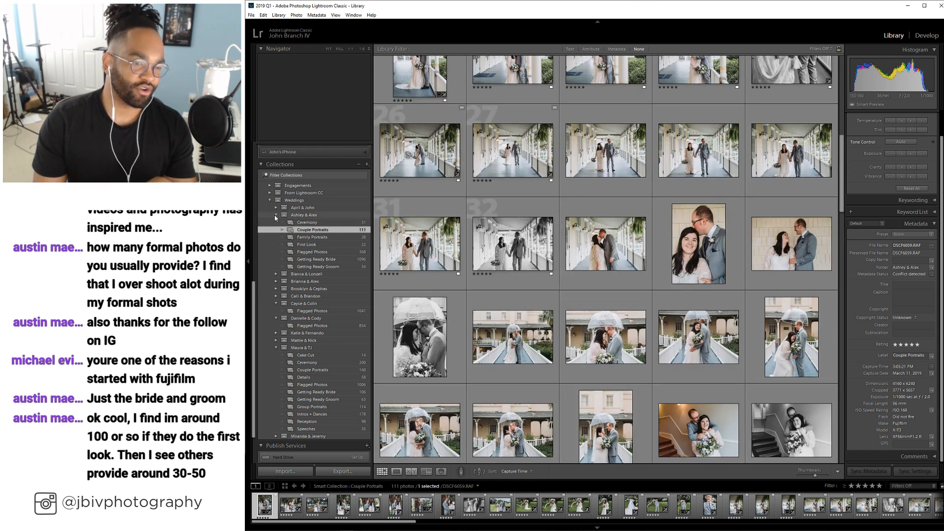
{"action": "left_click", "coordinate": [275, 218]}
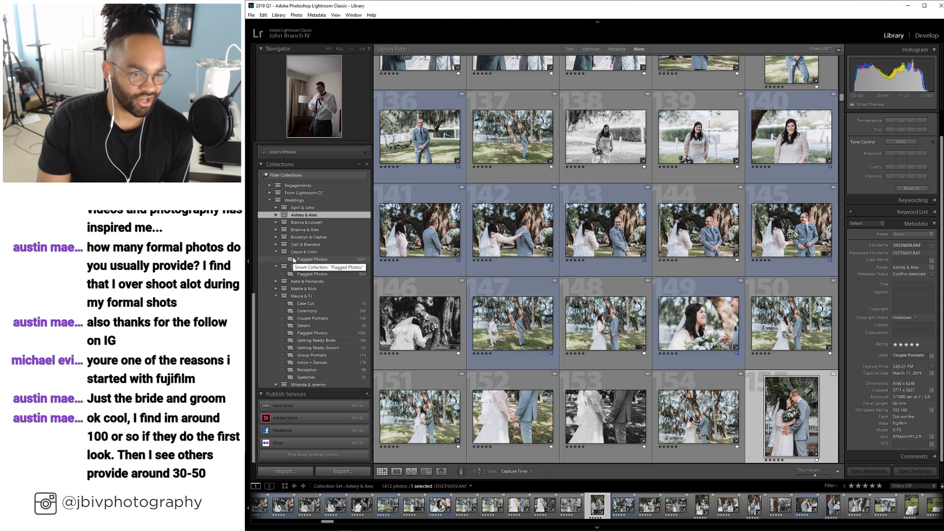
{"action": "left_click", "coordinate": [311, 319]}
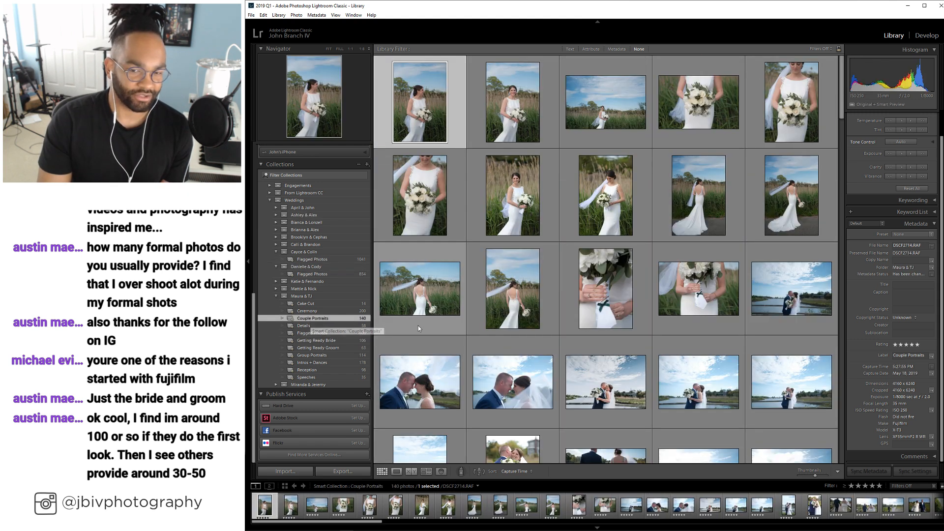
{"action": "scroll", "coordinate": [418, 325], "scroll_direction": "down", "scroll_amount": 10}
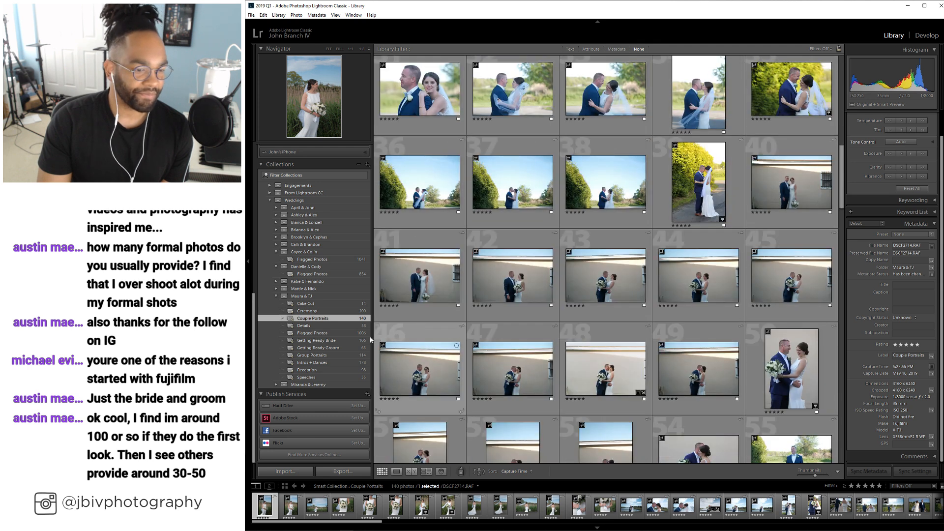
{"action": "left_click", "coordinate": [344, 327]}
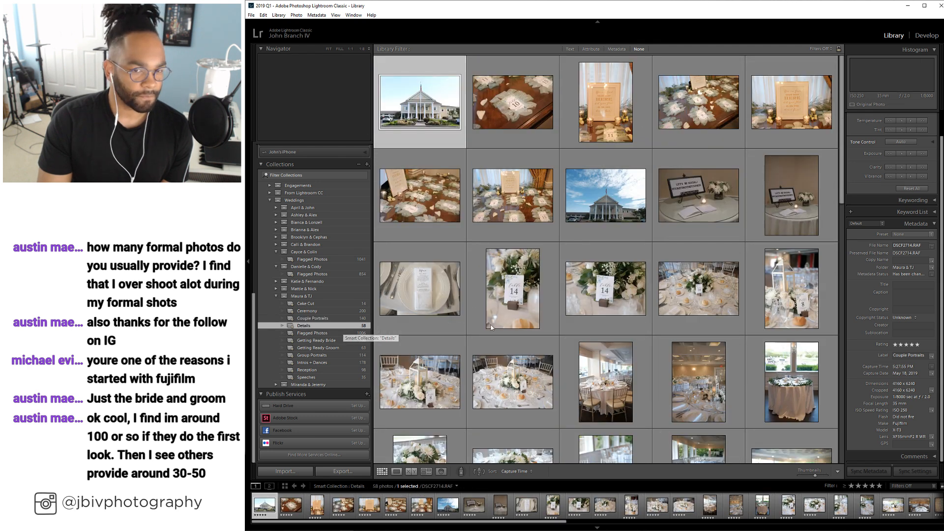
{"action": "scroll", "coordinate": [491, 328], "scroll_direction": "down", "scroll_amount": 7}
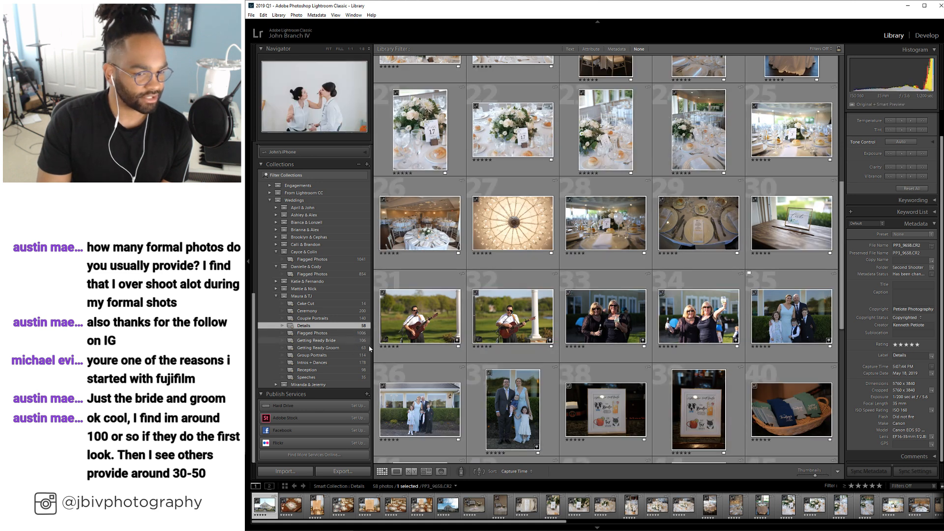